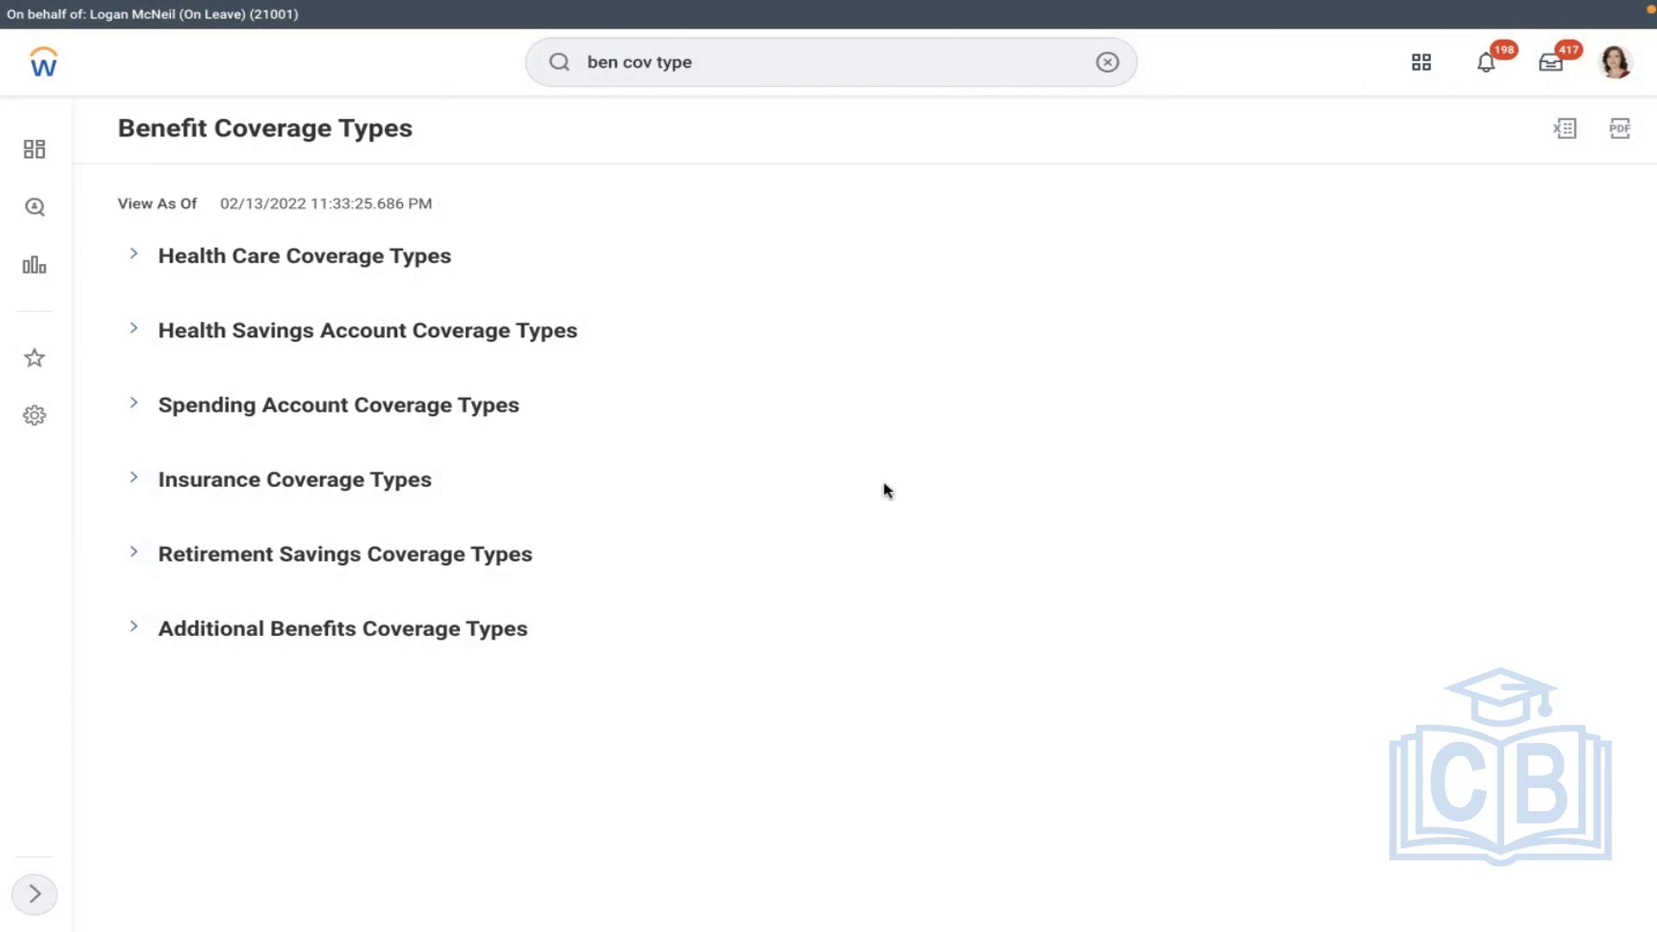
# Step: Leave the Workday Benefit Coverage Types report and bring the Word notes document forward
pyautogui.hotkey('ctrl', 'Left')
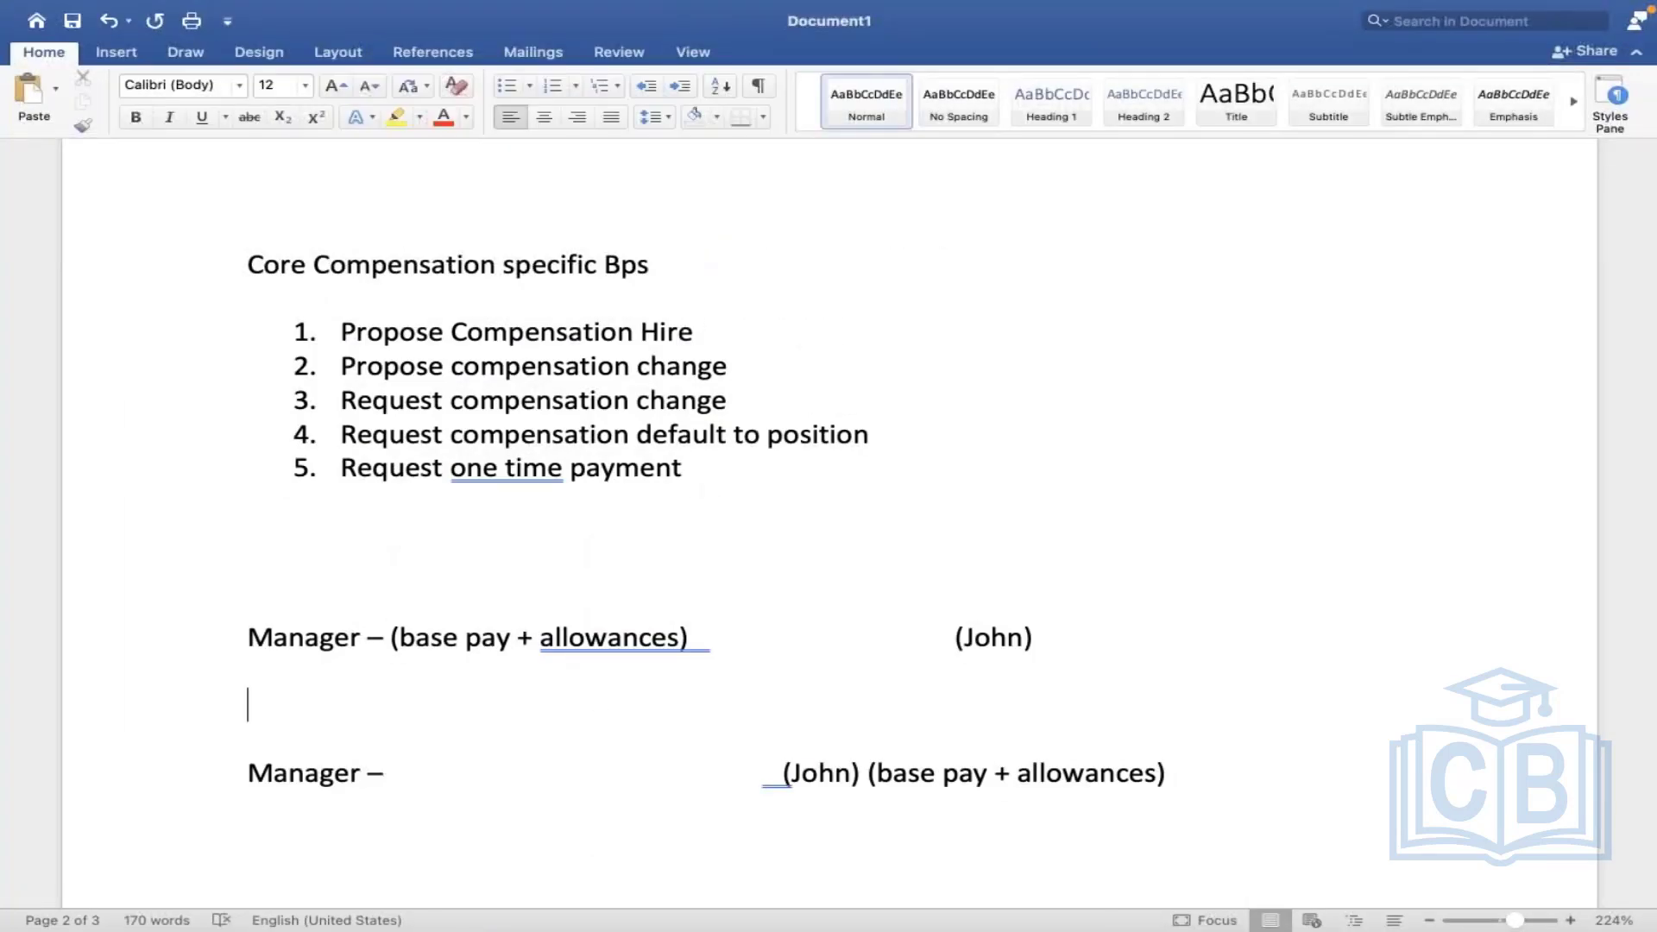
# Step: Below the Manager lines, add the note 'Provider – Company Trust'
pyautogui.click(1217, 769)
pyautogui.press('Return')
pyautogui.press('Return')
pyautogui.press('Return')
pyautogui.press('Return')
pyautogui.press('Return')
pyautogui.press('Return')
pyautogui.press('Return')
pyautogui.press('Return')
pyautogui.press('Return')
pyautogui.press('Return')
pyautogui.press('Return')
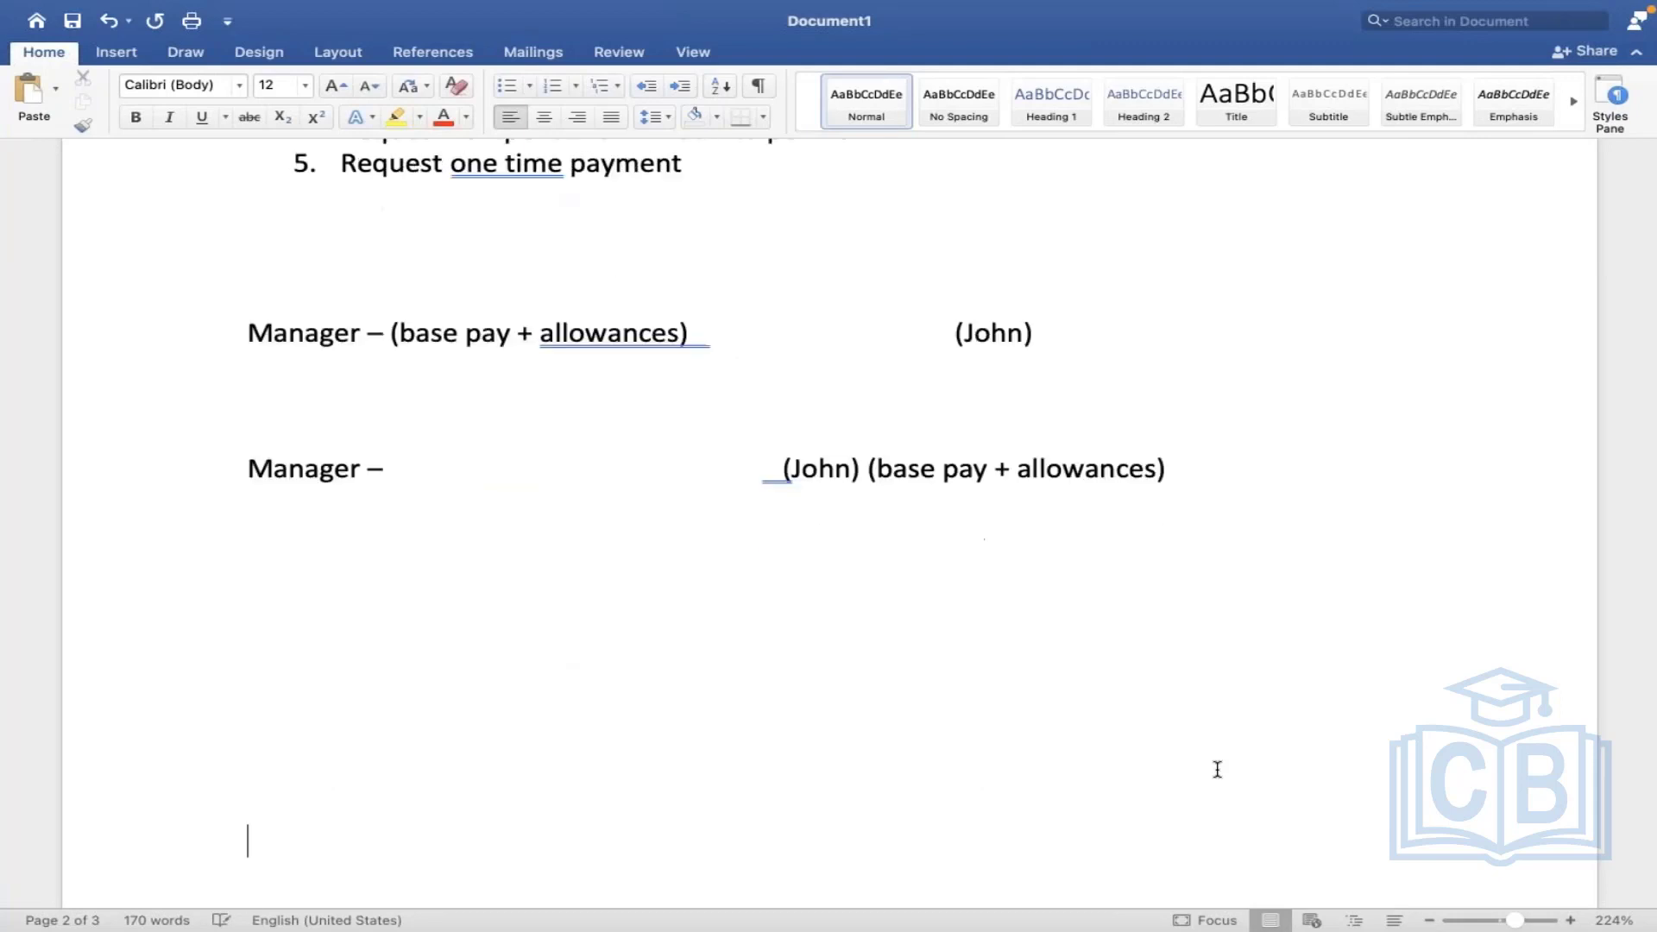
pyautogui.press('Return')
pyautogui.press('Return')
pyautogui.press('Return')
pyautogui.press('Return')
pyautogui.press('Return')
pyautogui.press('Return')
pyautogui.press('Return')
pyautogui.press('Return')
pyautogui.press('Return')
pyautogui.press('Return')
pyautogui.press('Return')
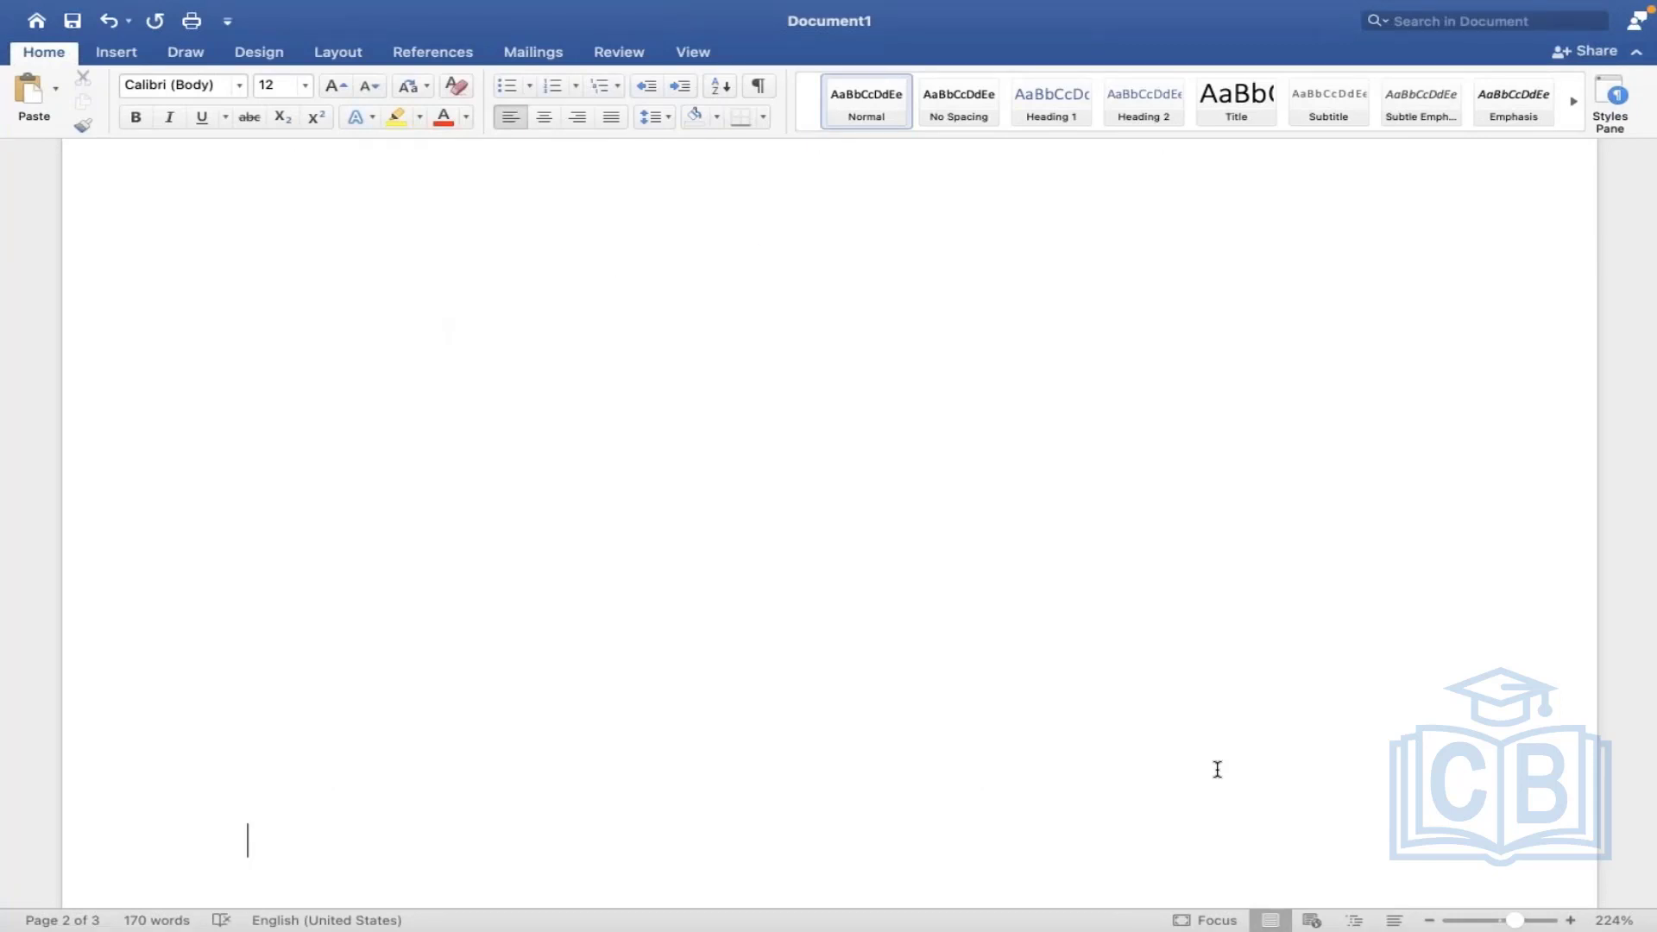
pyautogui.doubleClick(256, 264)
pyautogui.press('Left')
pyautogui.write('Provide')
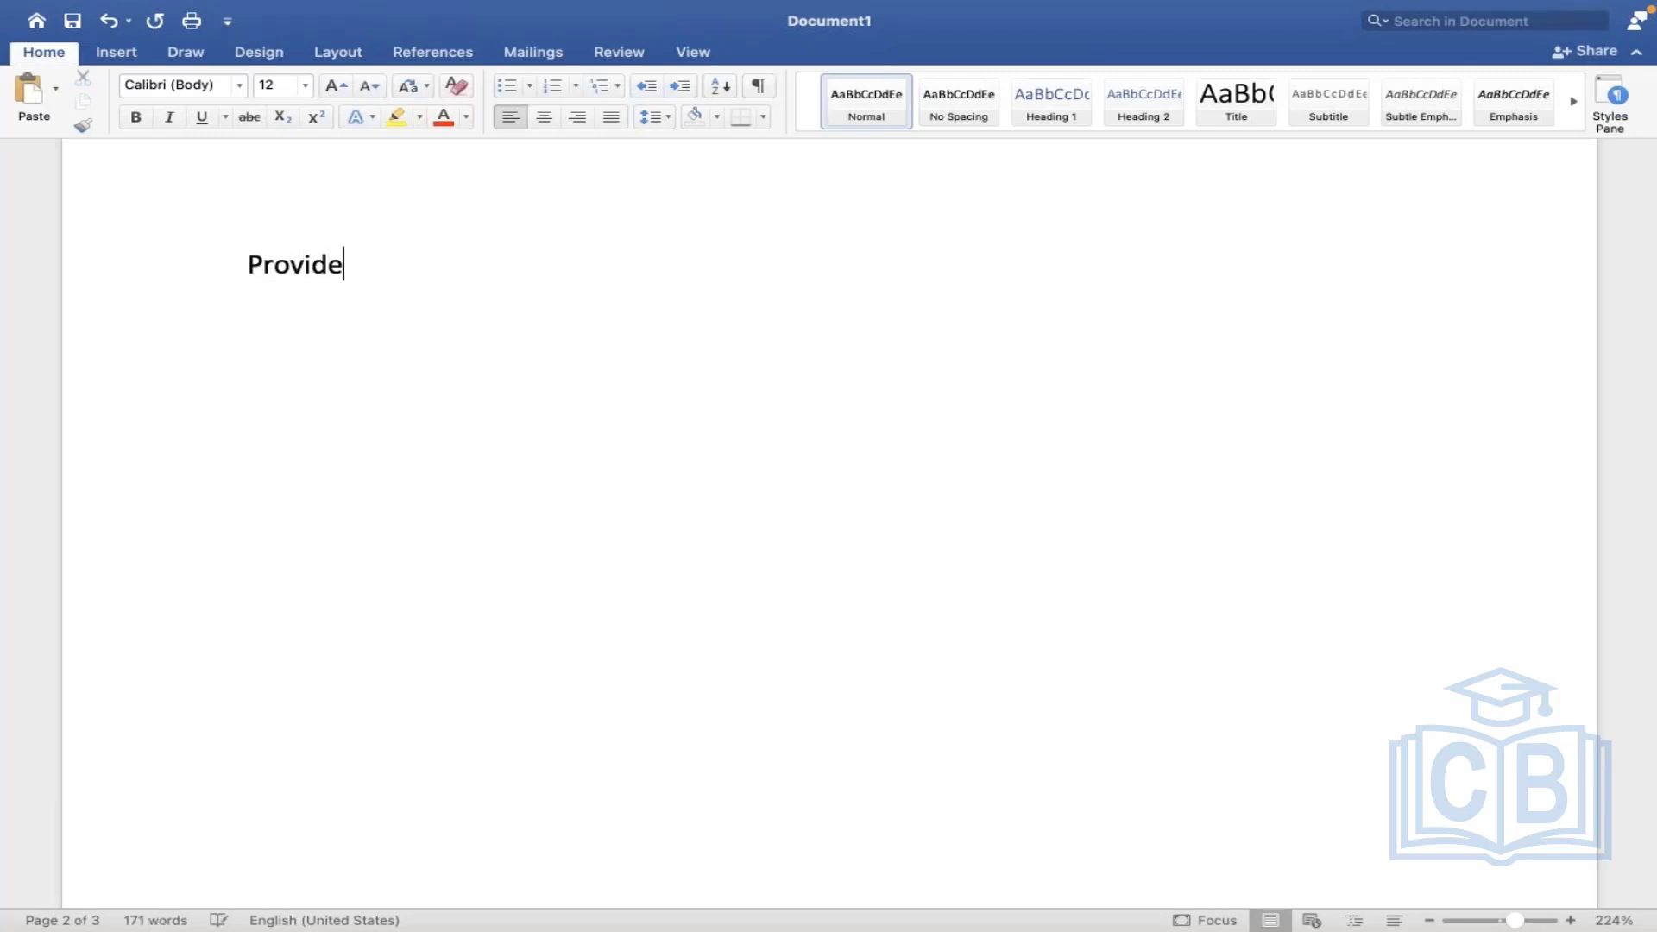
pyautogui.write('r - Company T')
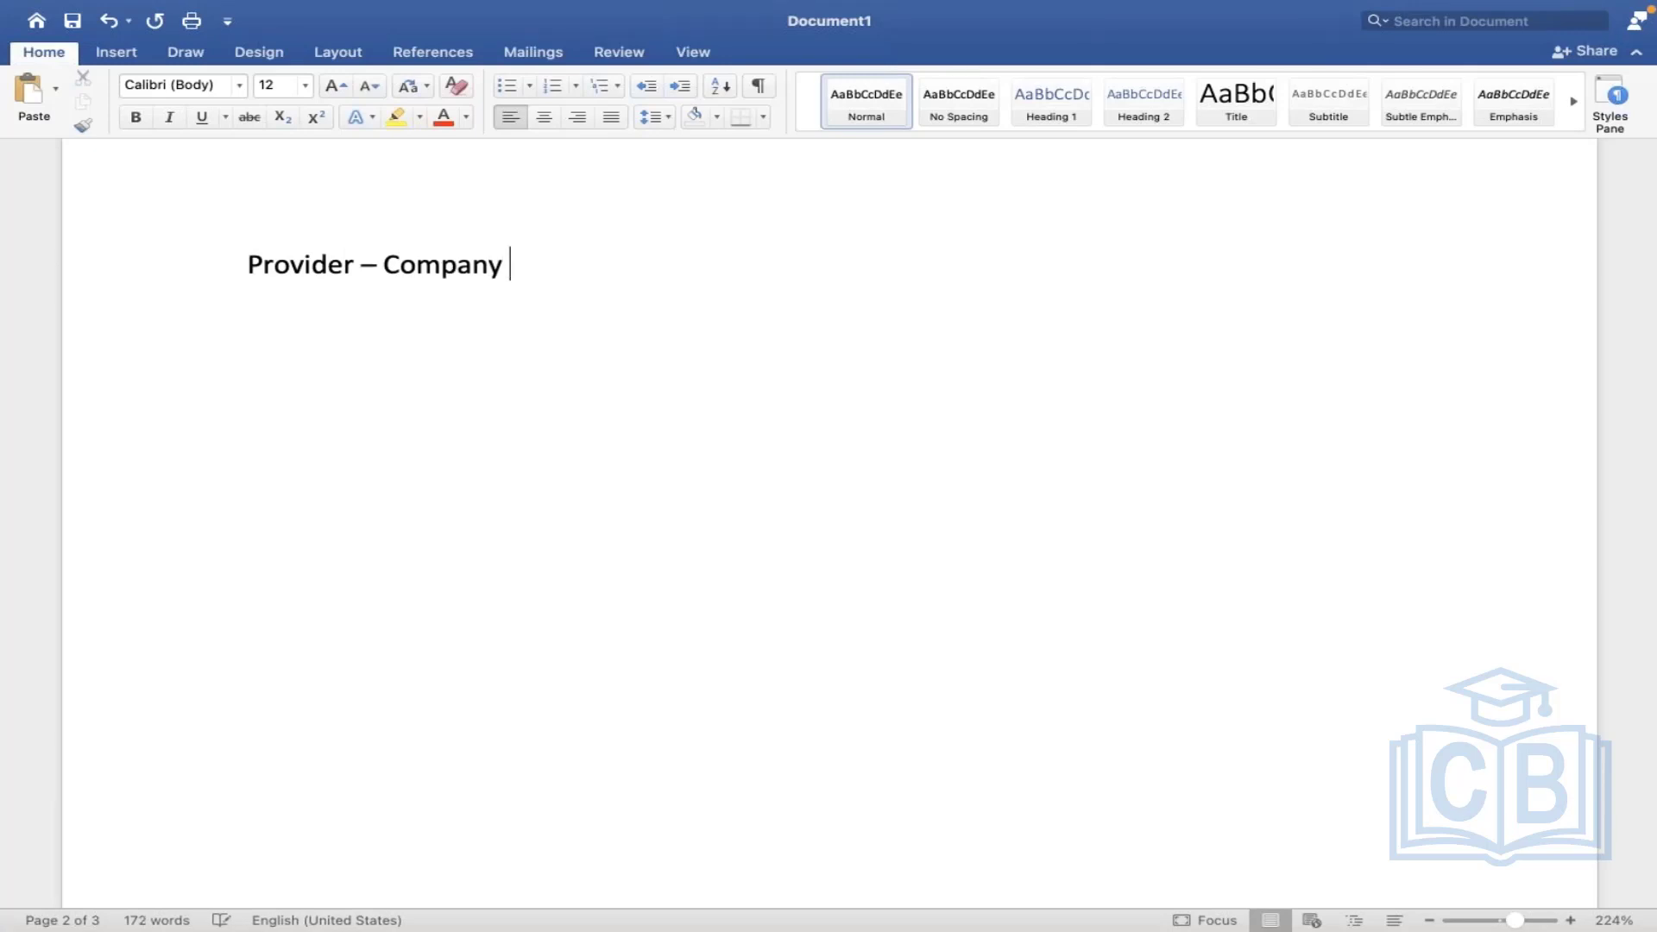
pyautogui.write('rust')
# Step: Add the next note line 'Coverage type – AMD 401K'
pyautogui.press('Return')
pyautogui.write('Coveg')
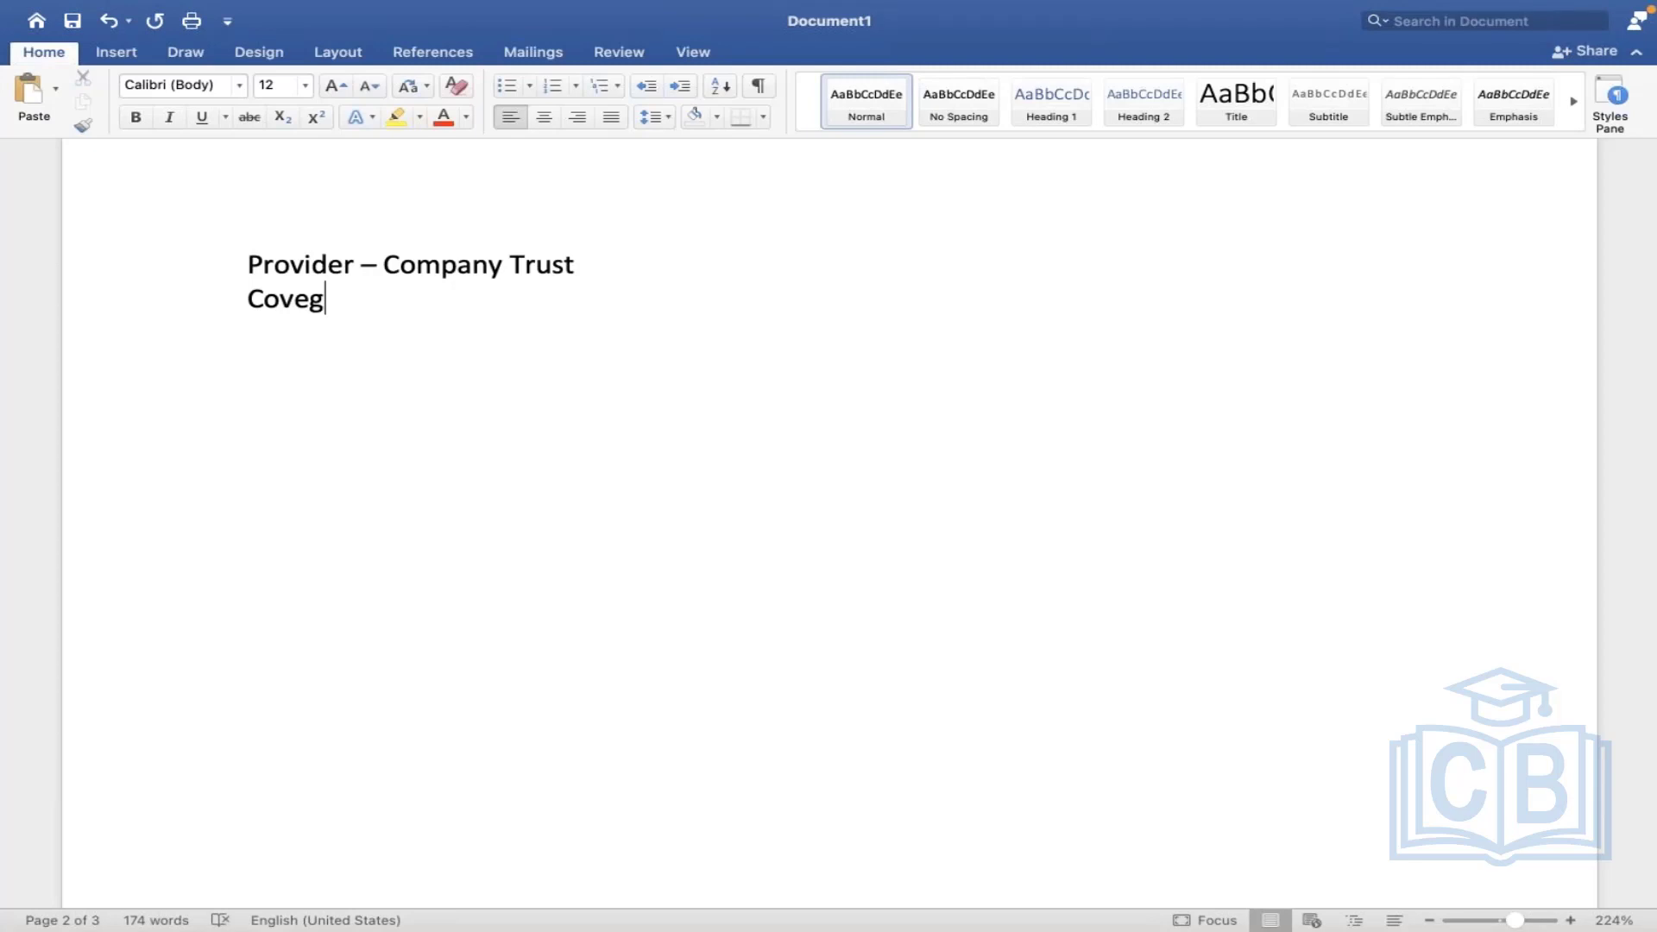
pyautogui.press('BackSpace')
pyautogui.write('rage tyoe')
pyautogui.press('BackSpace')
pyautogui.press('BackSpace')
pyautogui.press('BackSpace')
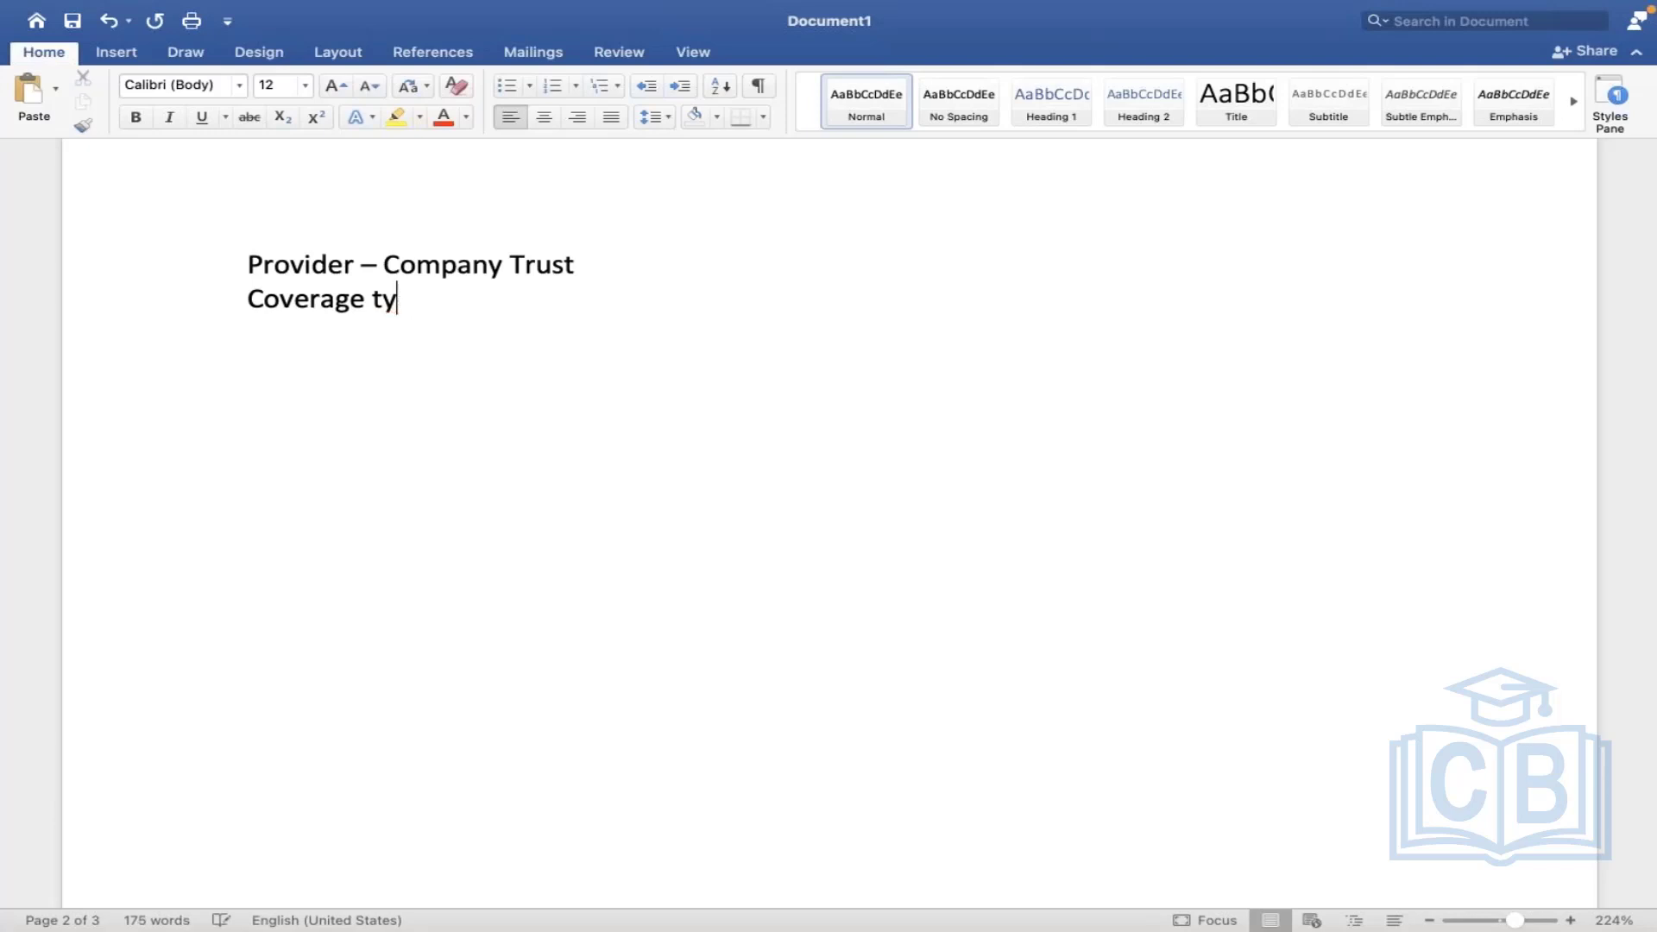
pyautogui.write('pe -')
pyautogui.write(' AMD ')
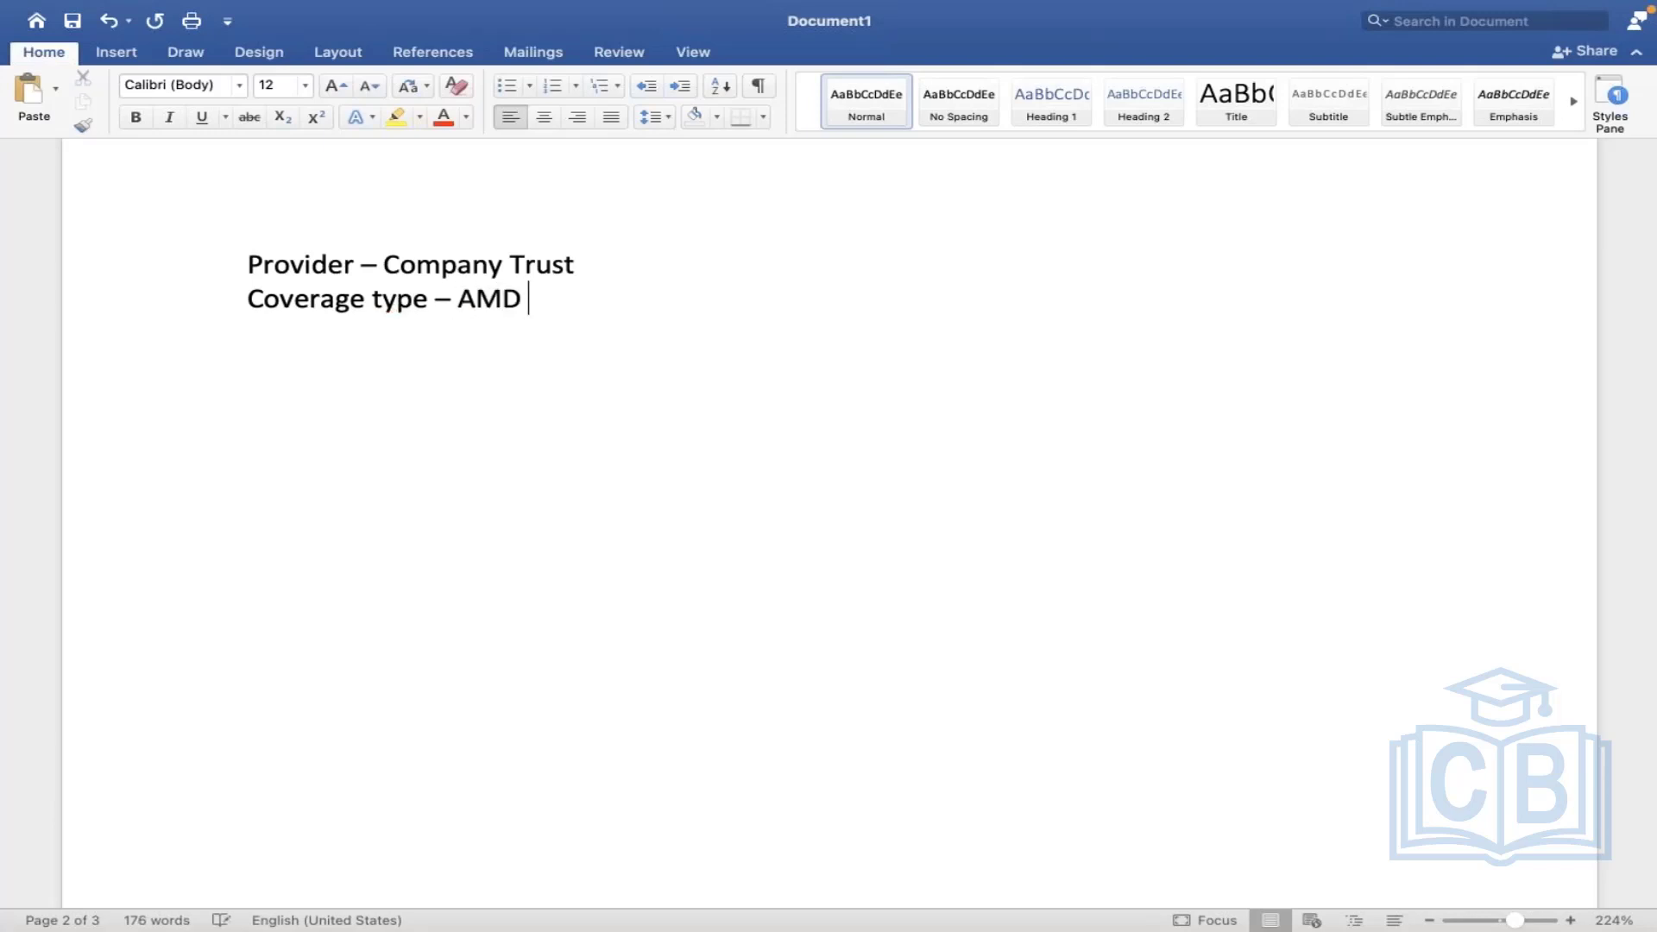
pyautogui.write('401K')
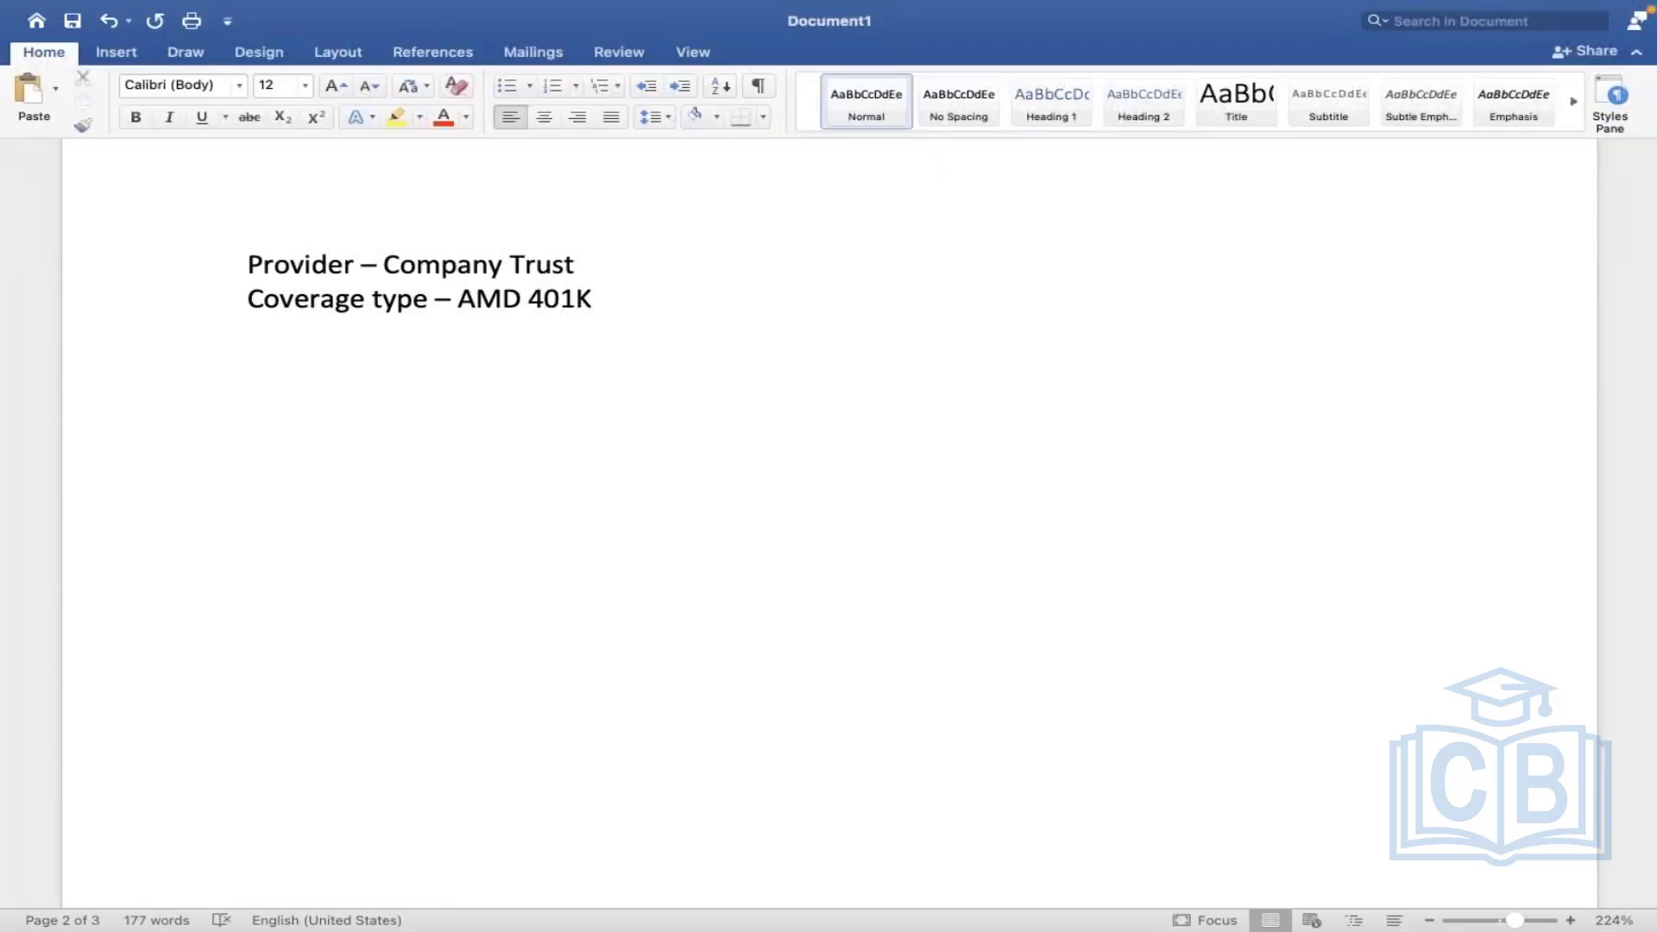
pyautogui.press('Return')
# Step: Type the third note line 'Benefit event type – AMD Retirement Savings'
pyautogui.write('Benefit event ty')
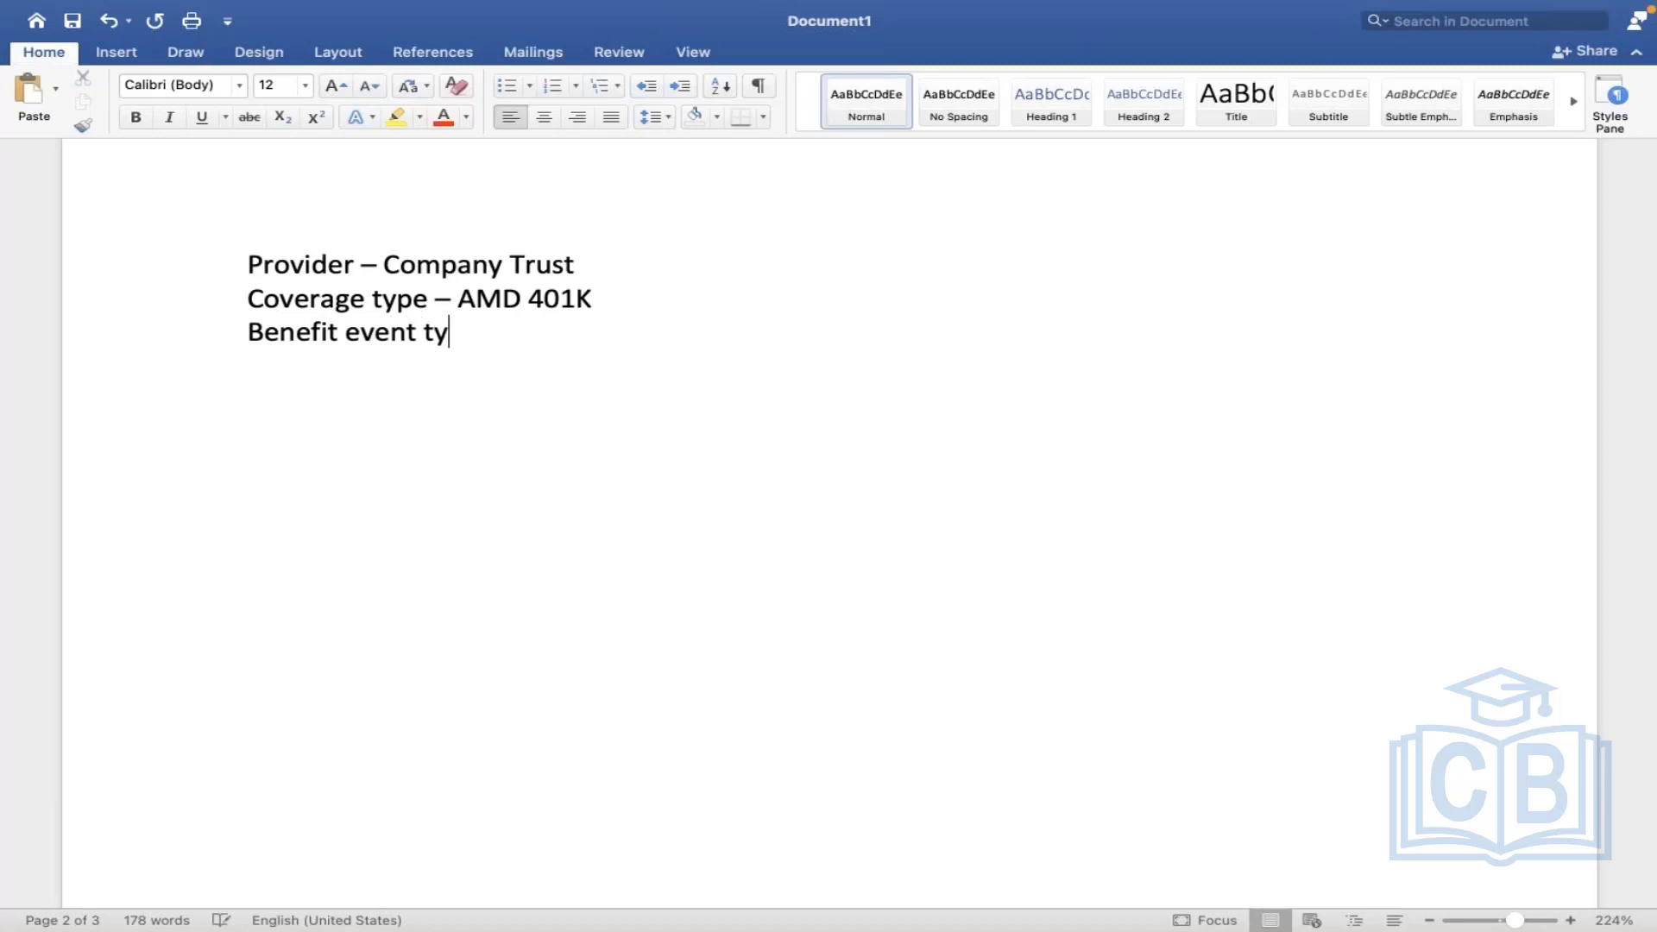
pyautogui.write('pe')
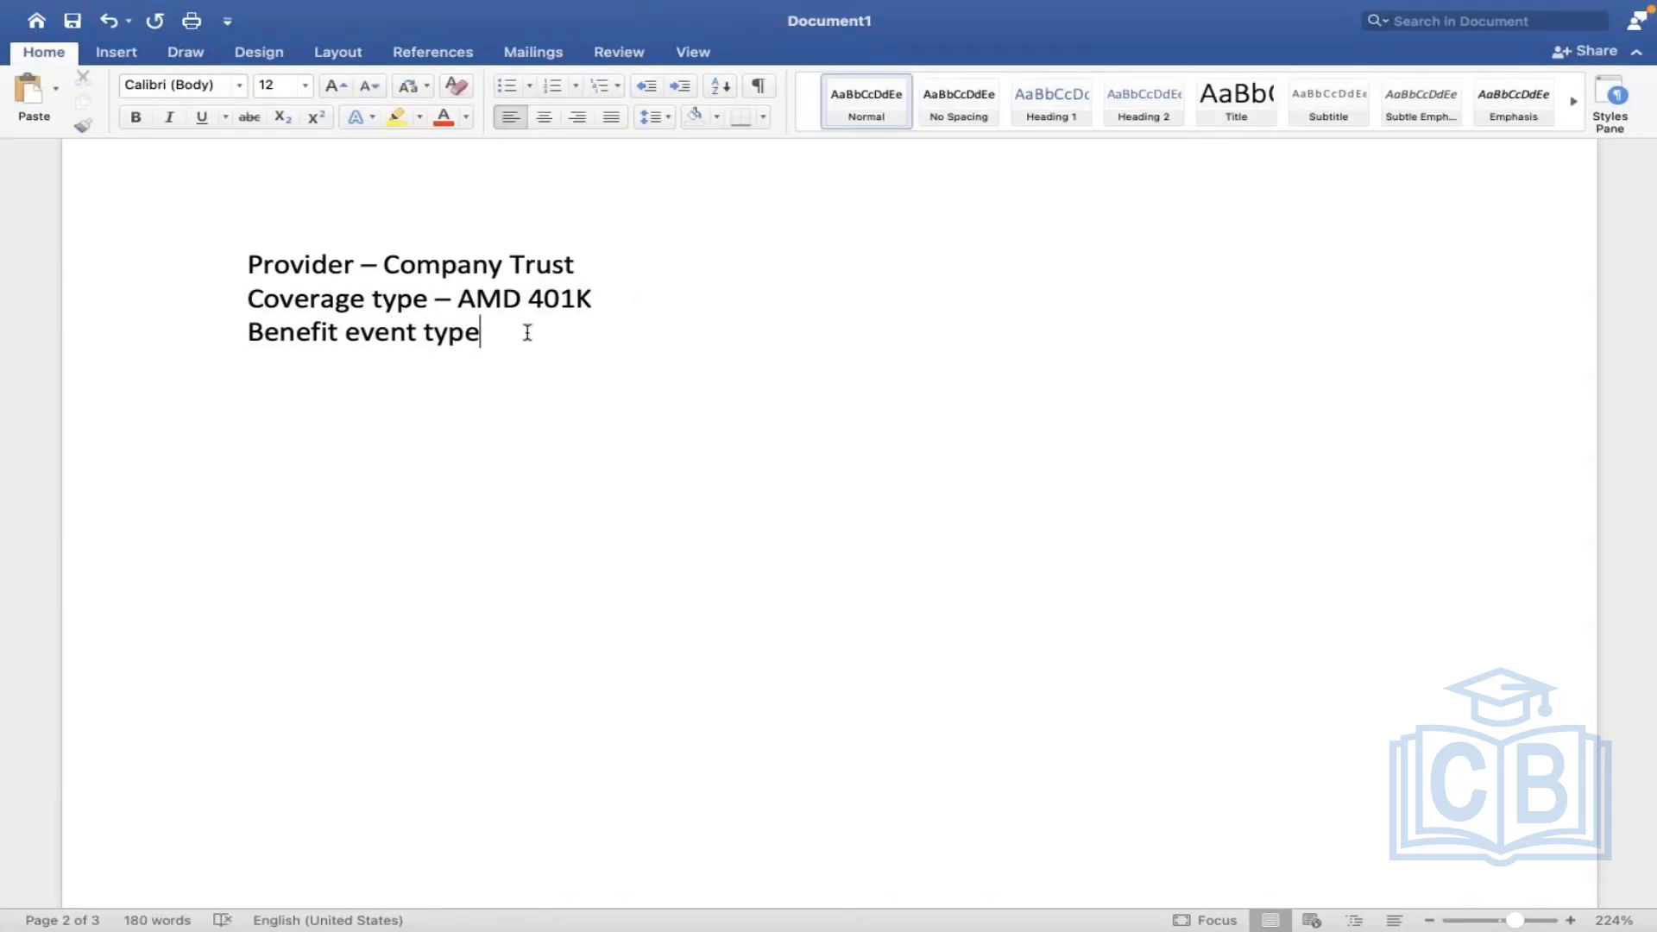
pyautogui.write(' - R')
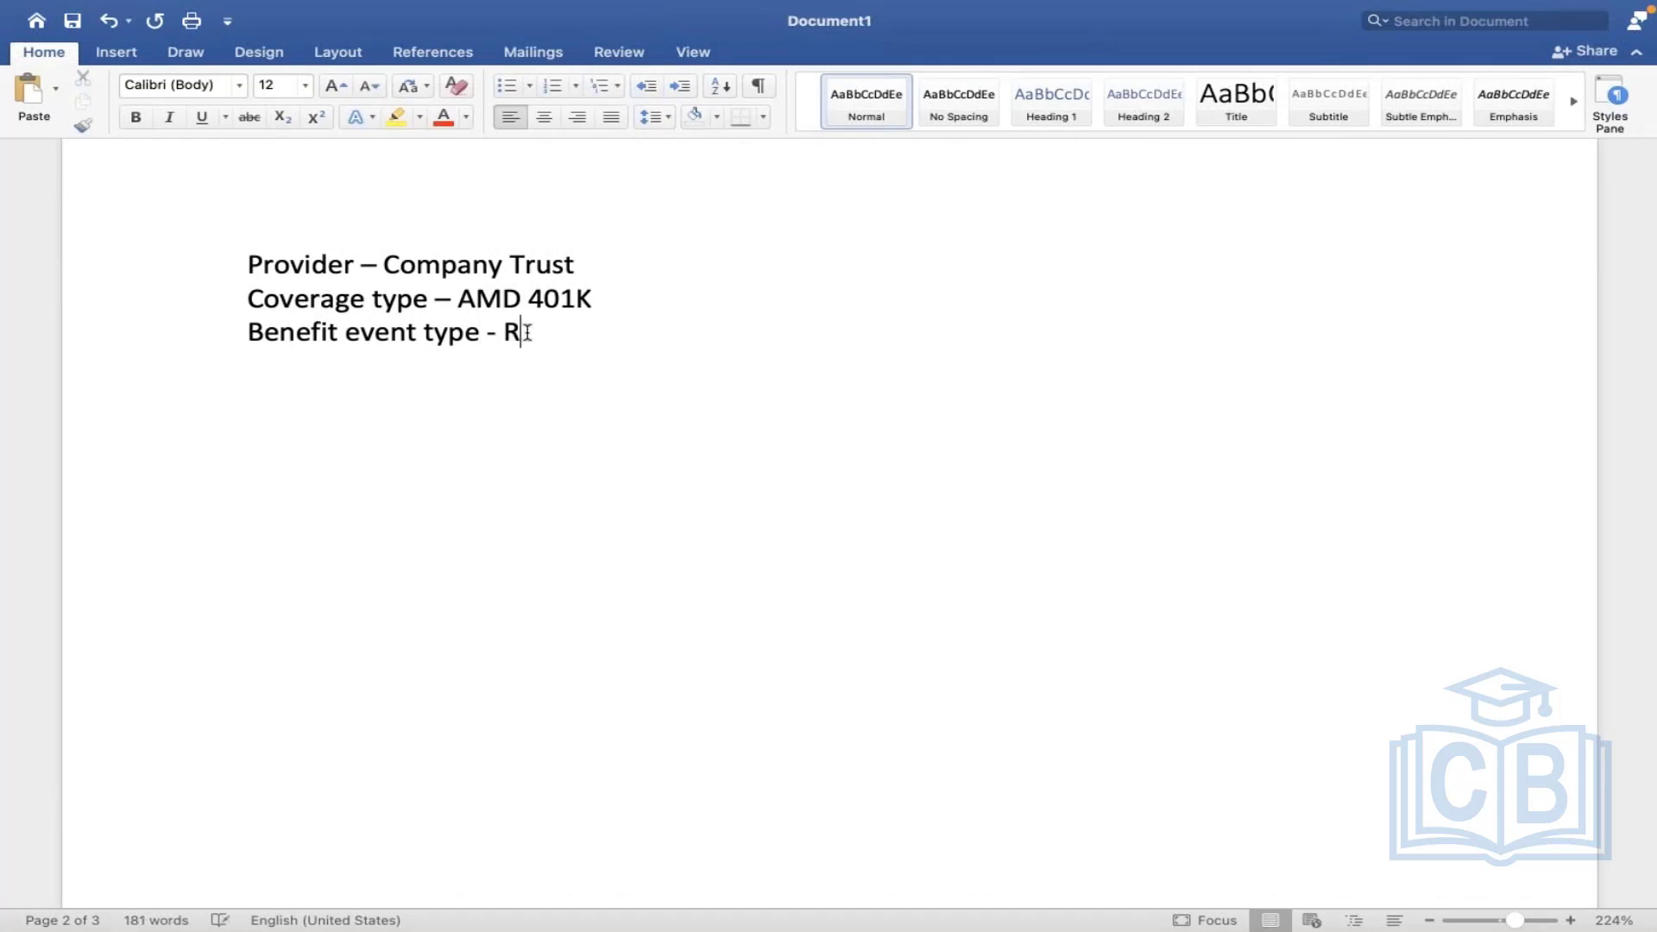
pyautogui.press('BackSpace')
pyautogui.write('AMD Retirement ')
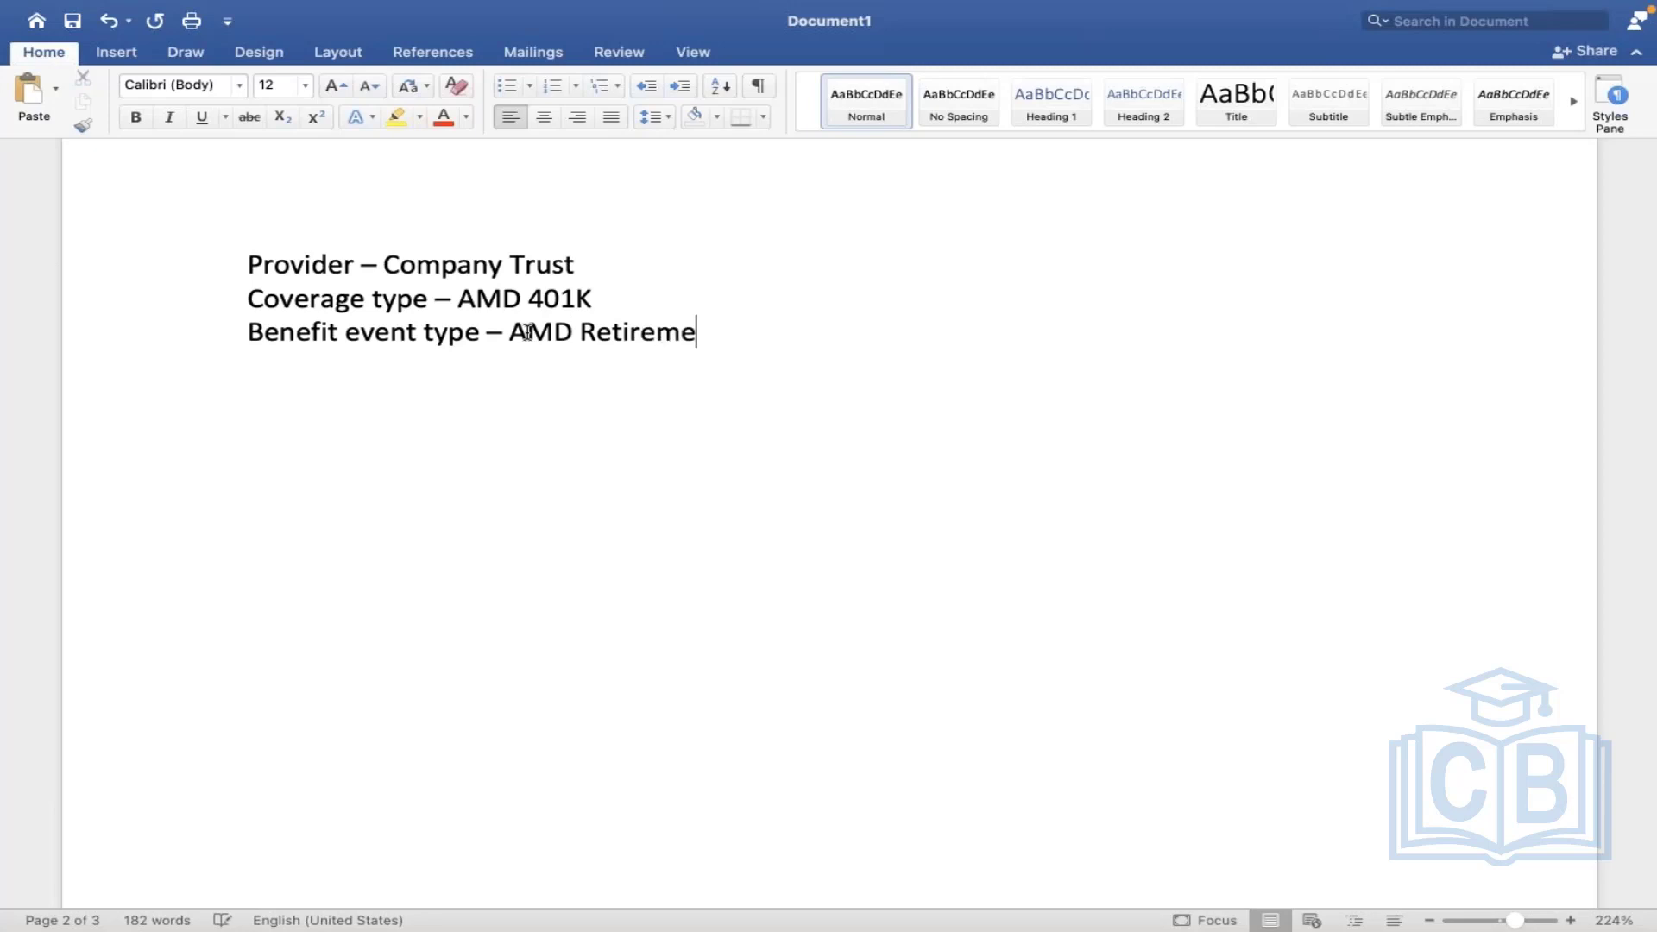
pyautogui.write('Savings')
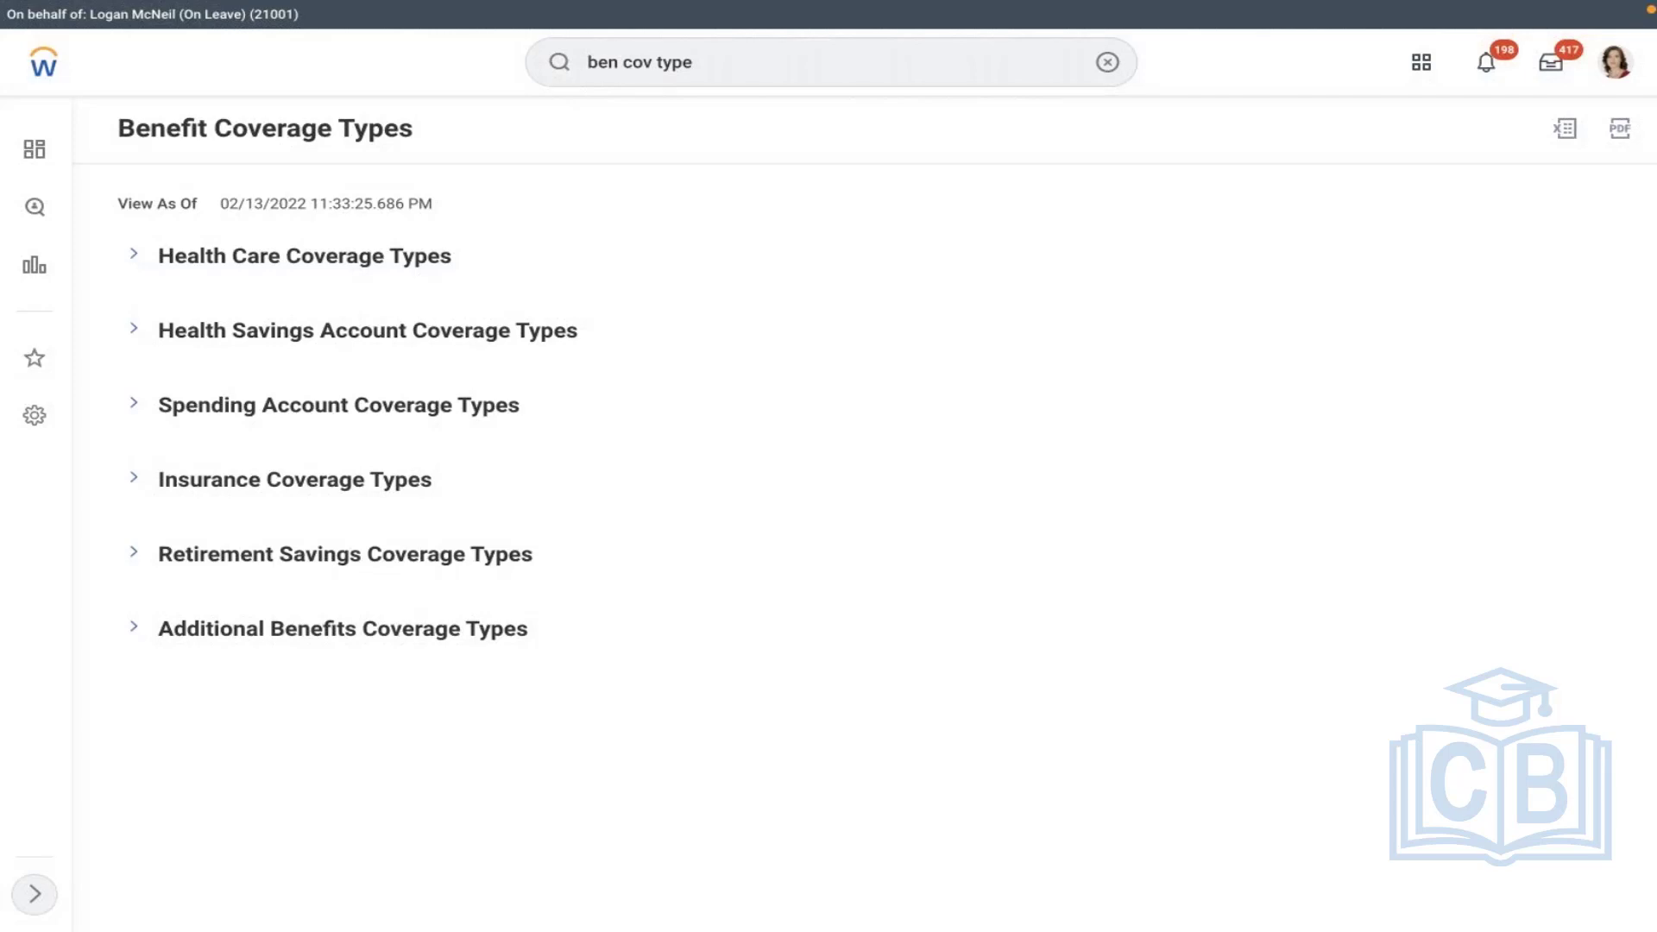
# Step: Use Create Benefit Provider to save 'Company Owned Trust', effective 01/01/2021
pyautogui.click(1107, 62)
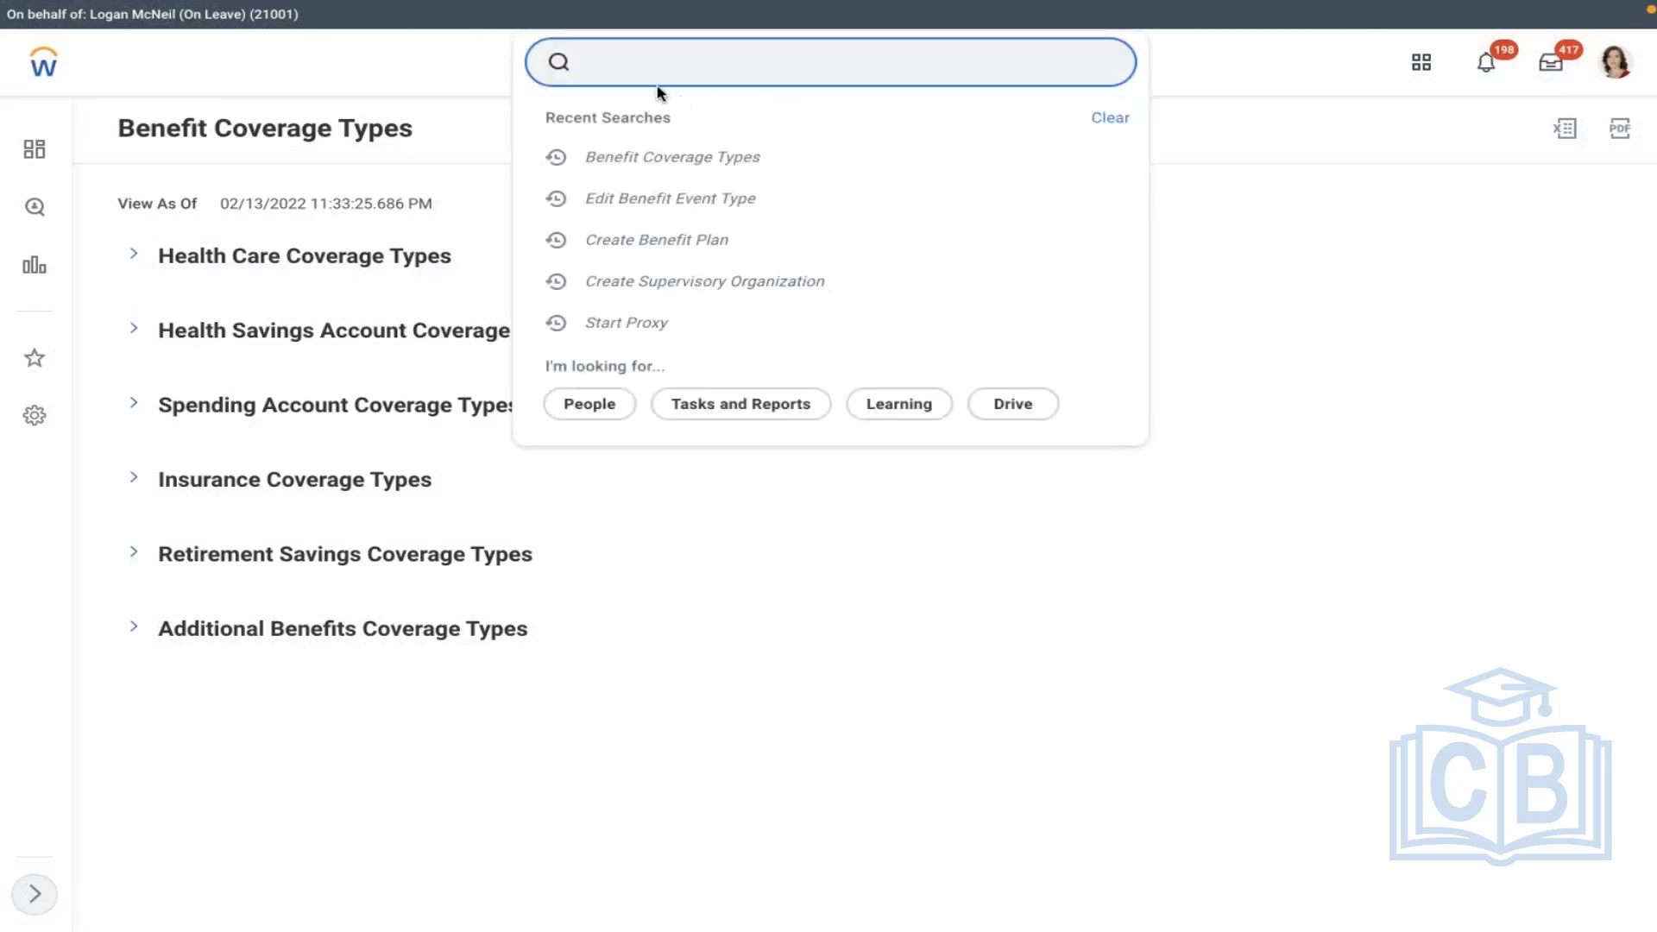
pyautogui.write('create ben pr')
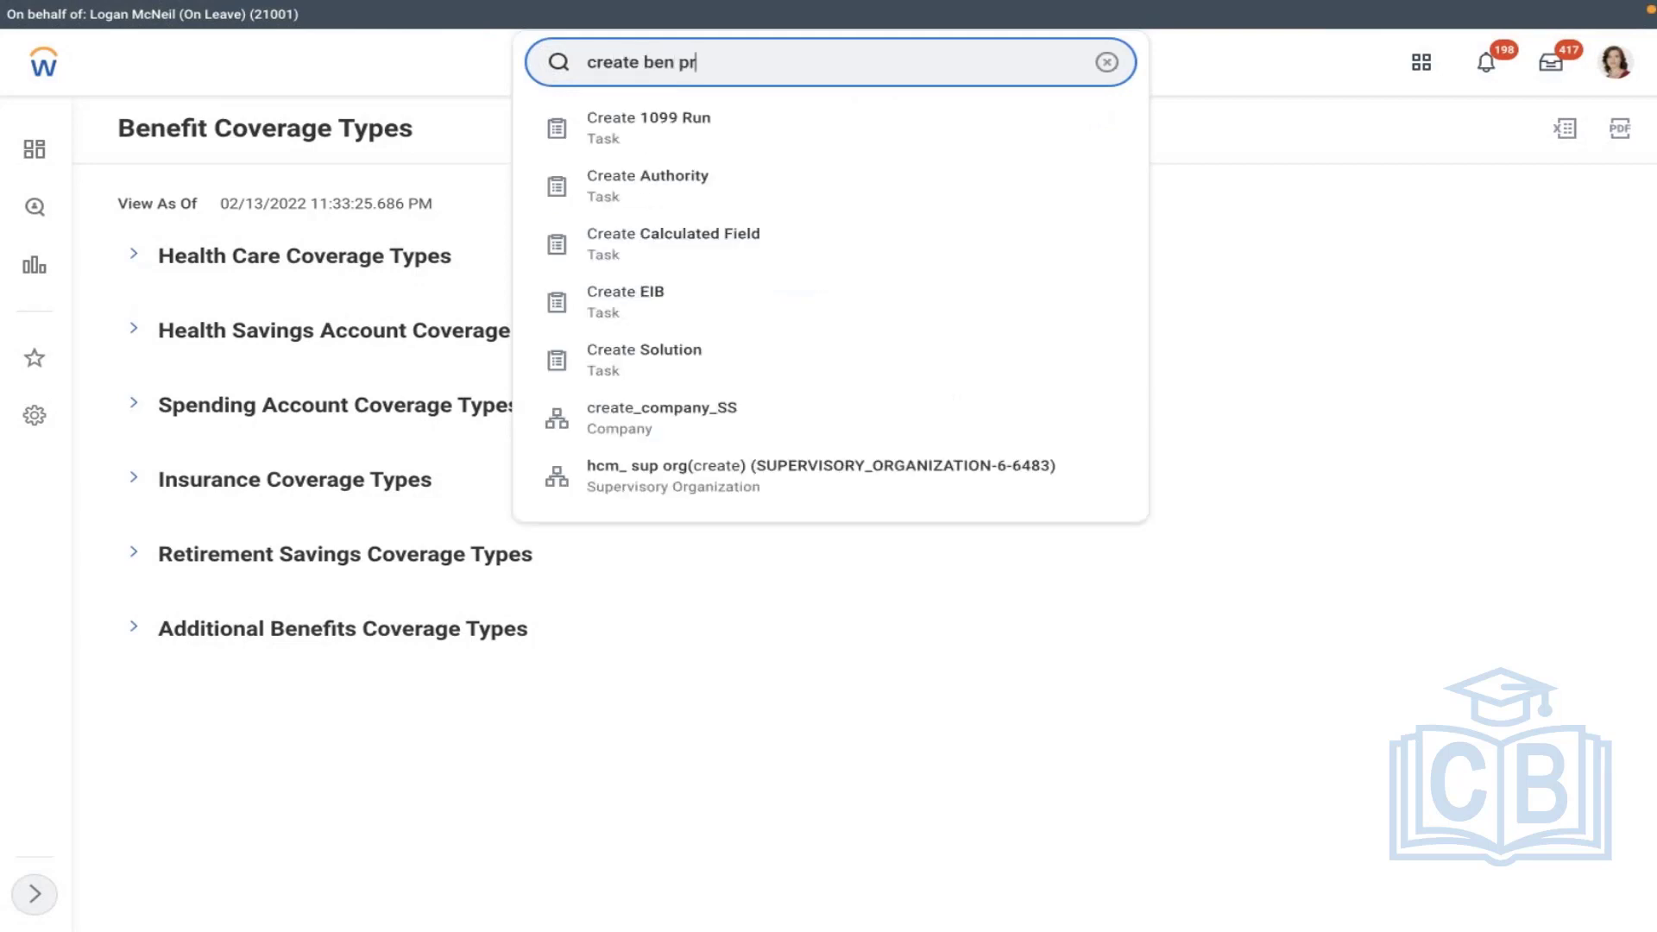
pyautogui.write('ovider')
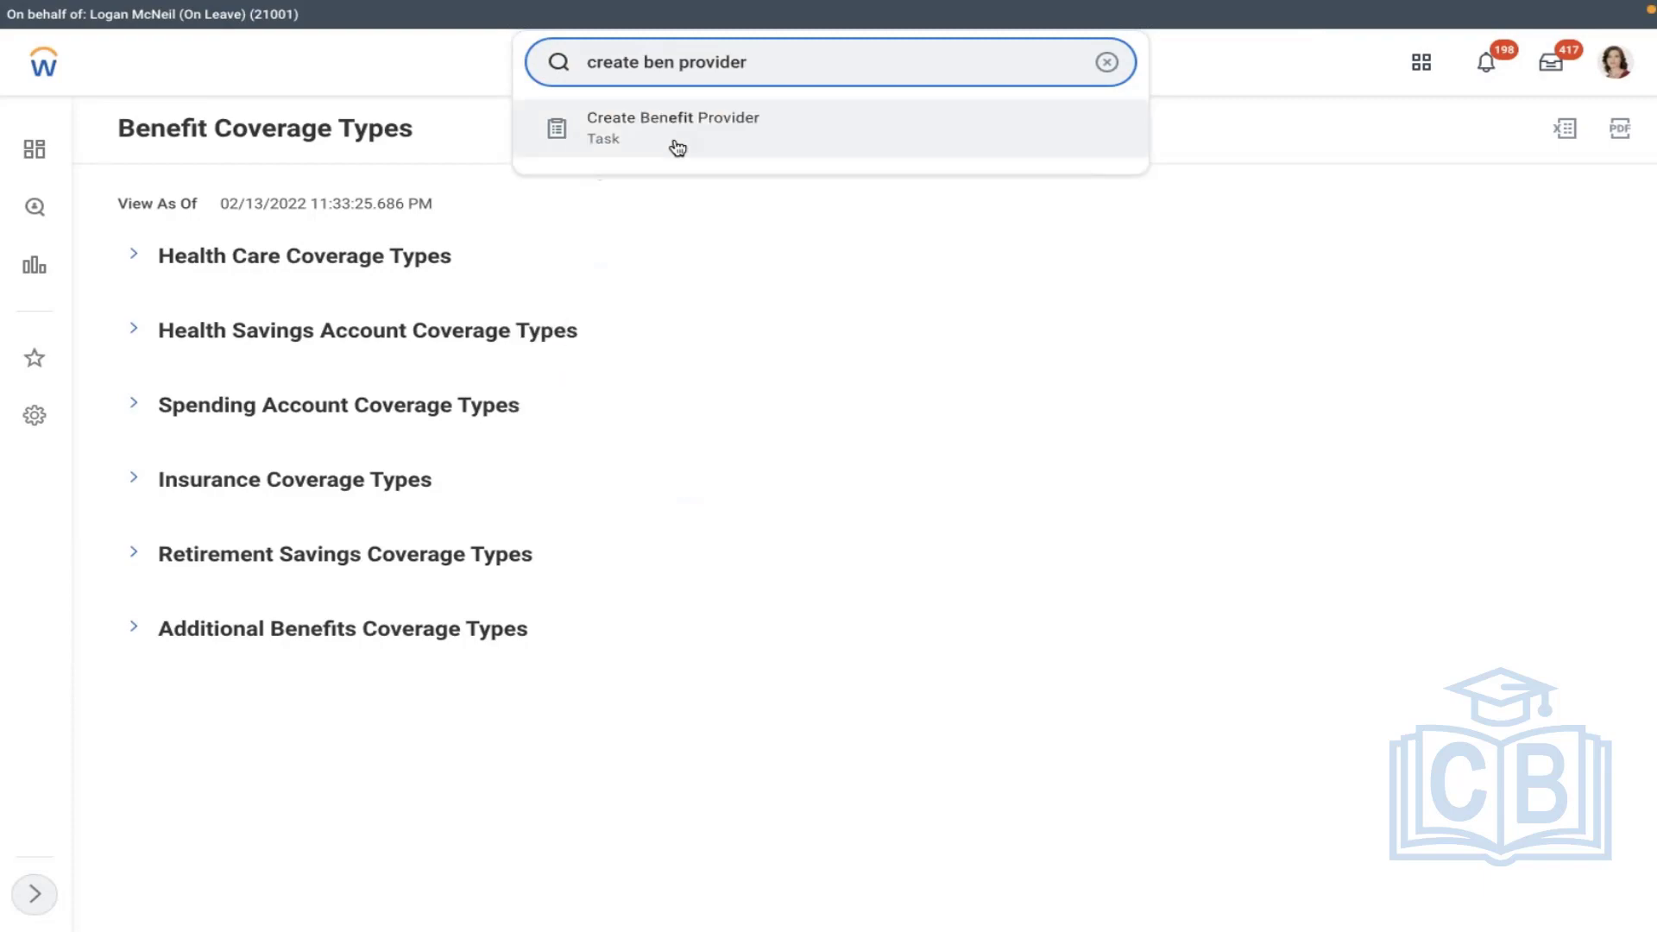
pyautogui.click(677, 143)
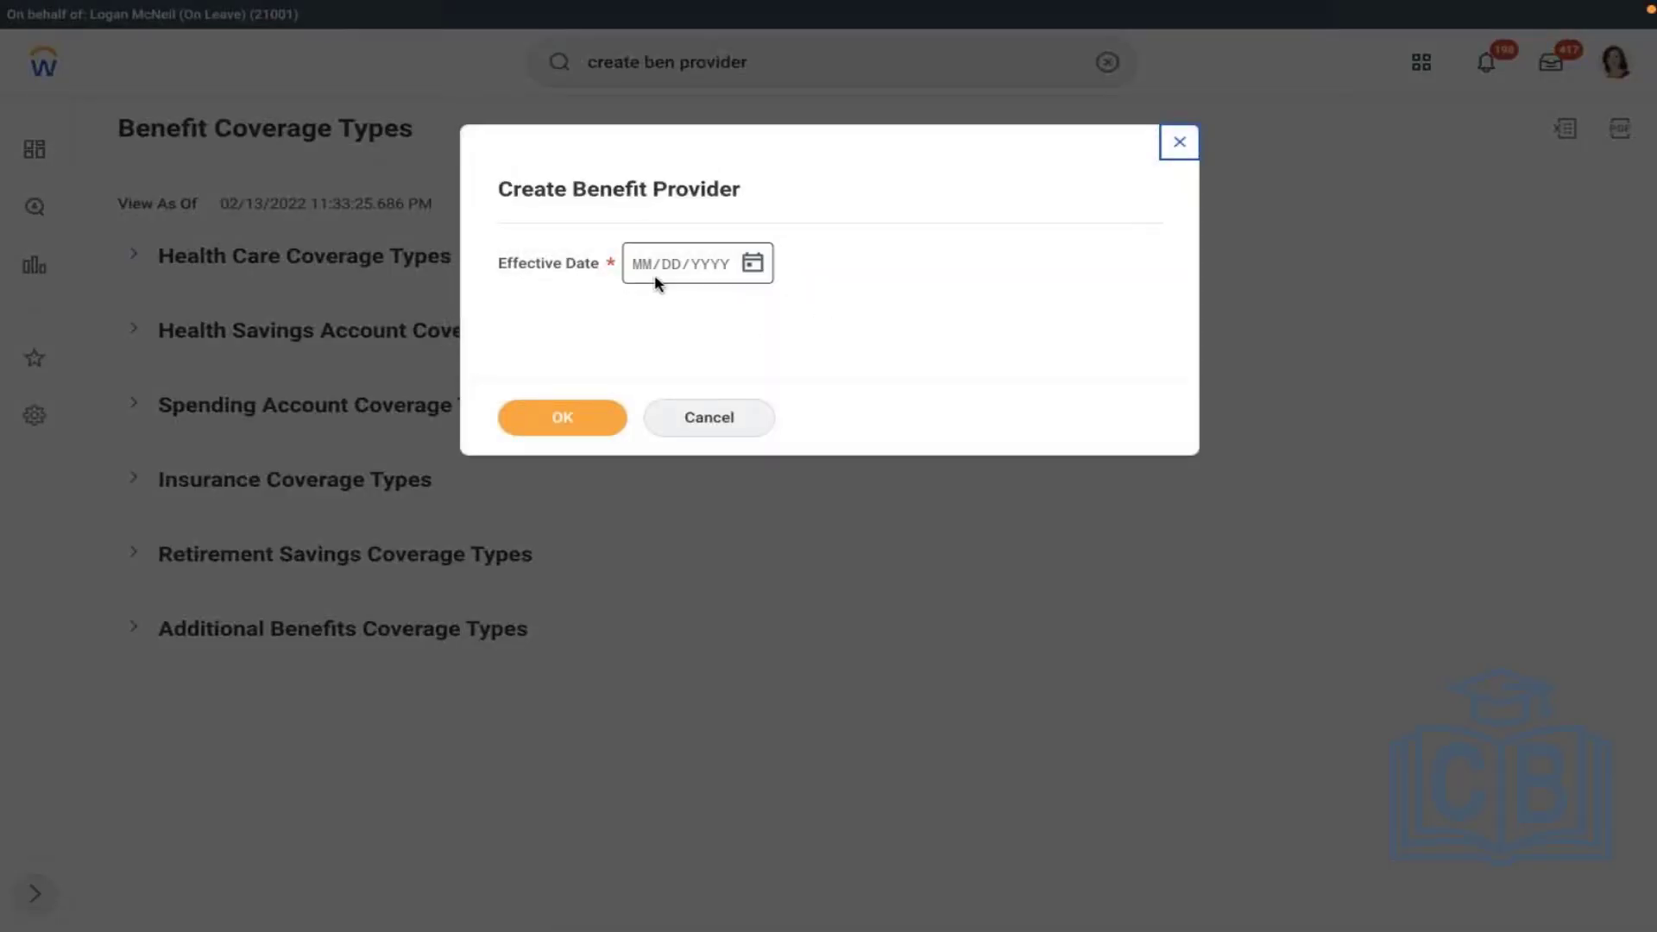
pyautogui.click(753, 266)
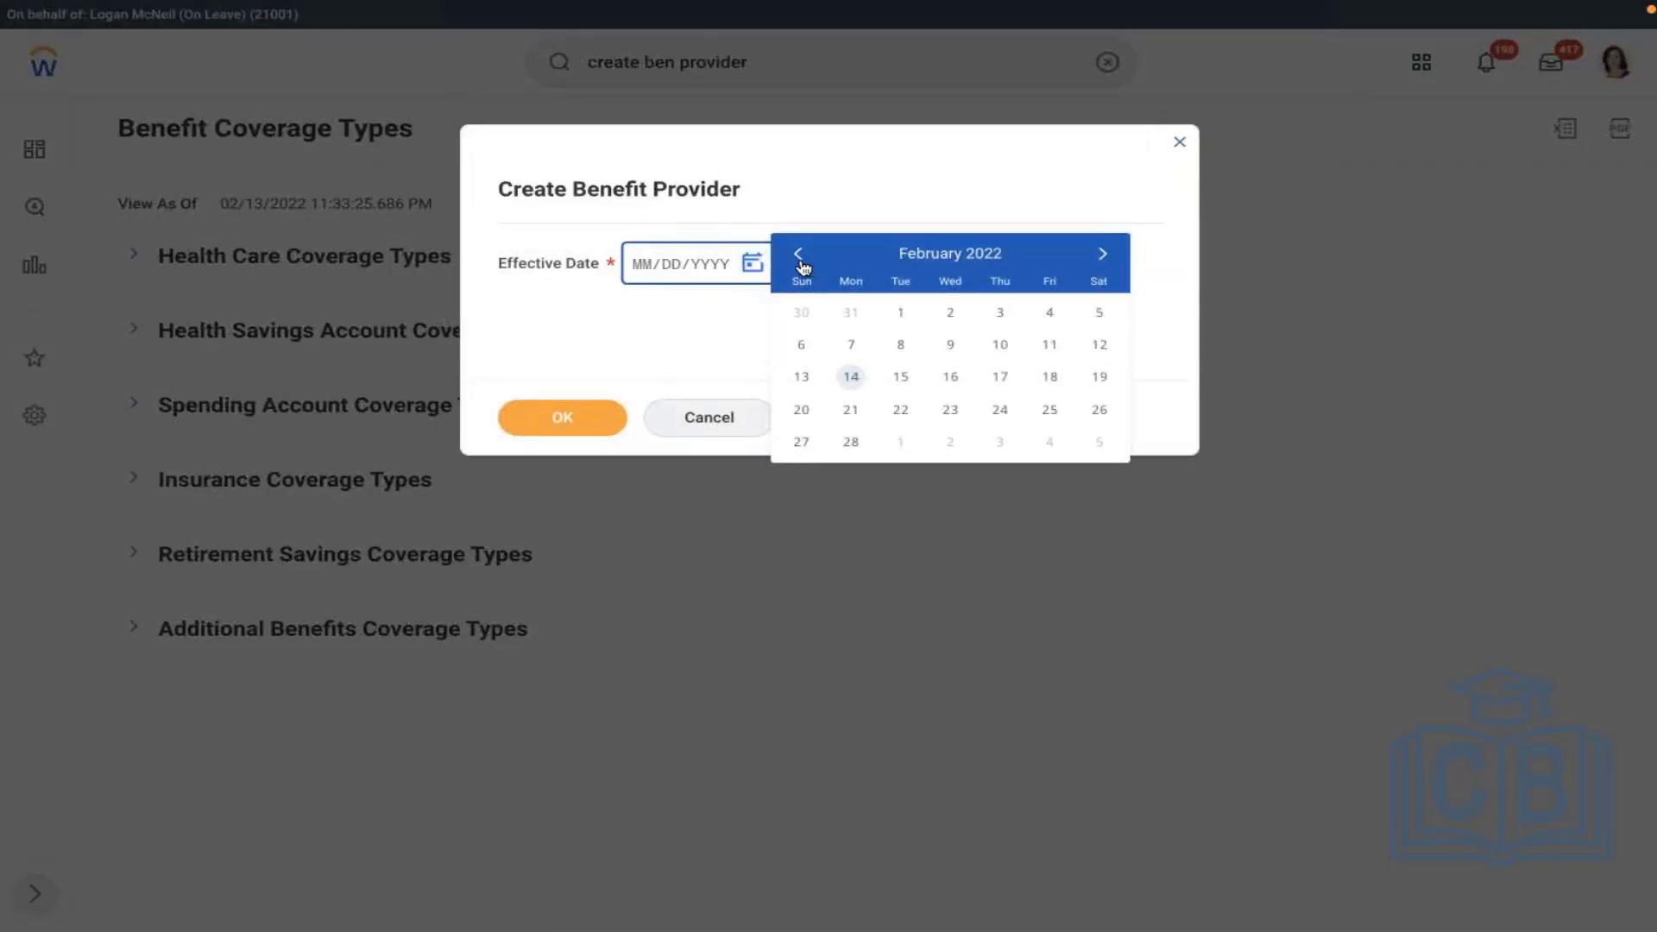
pyautogui.click(641, 269)
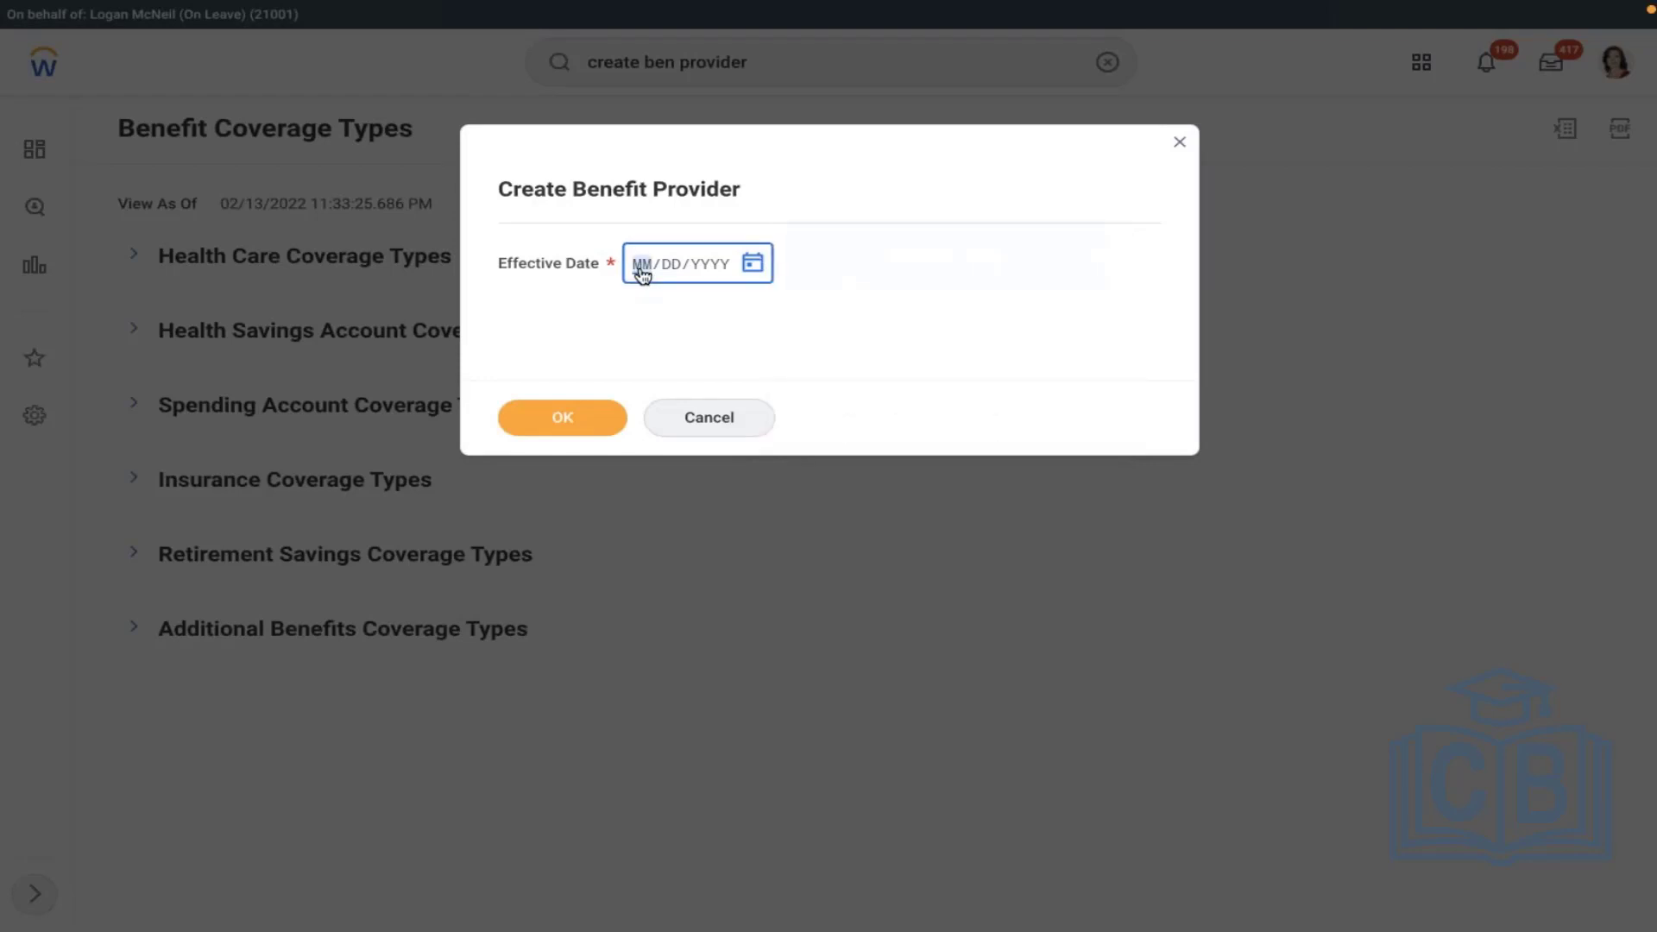
pyautogui.write('01012021')
pyautogui.click(555, 415)
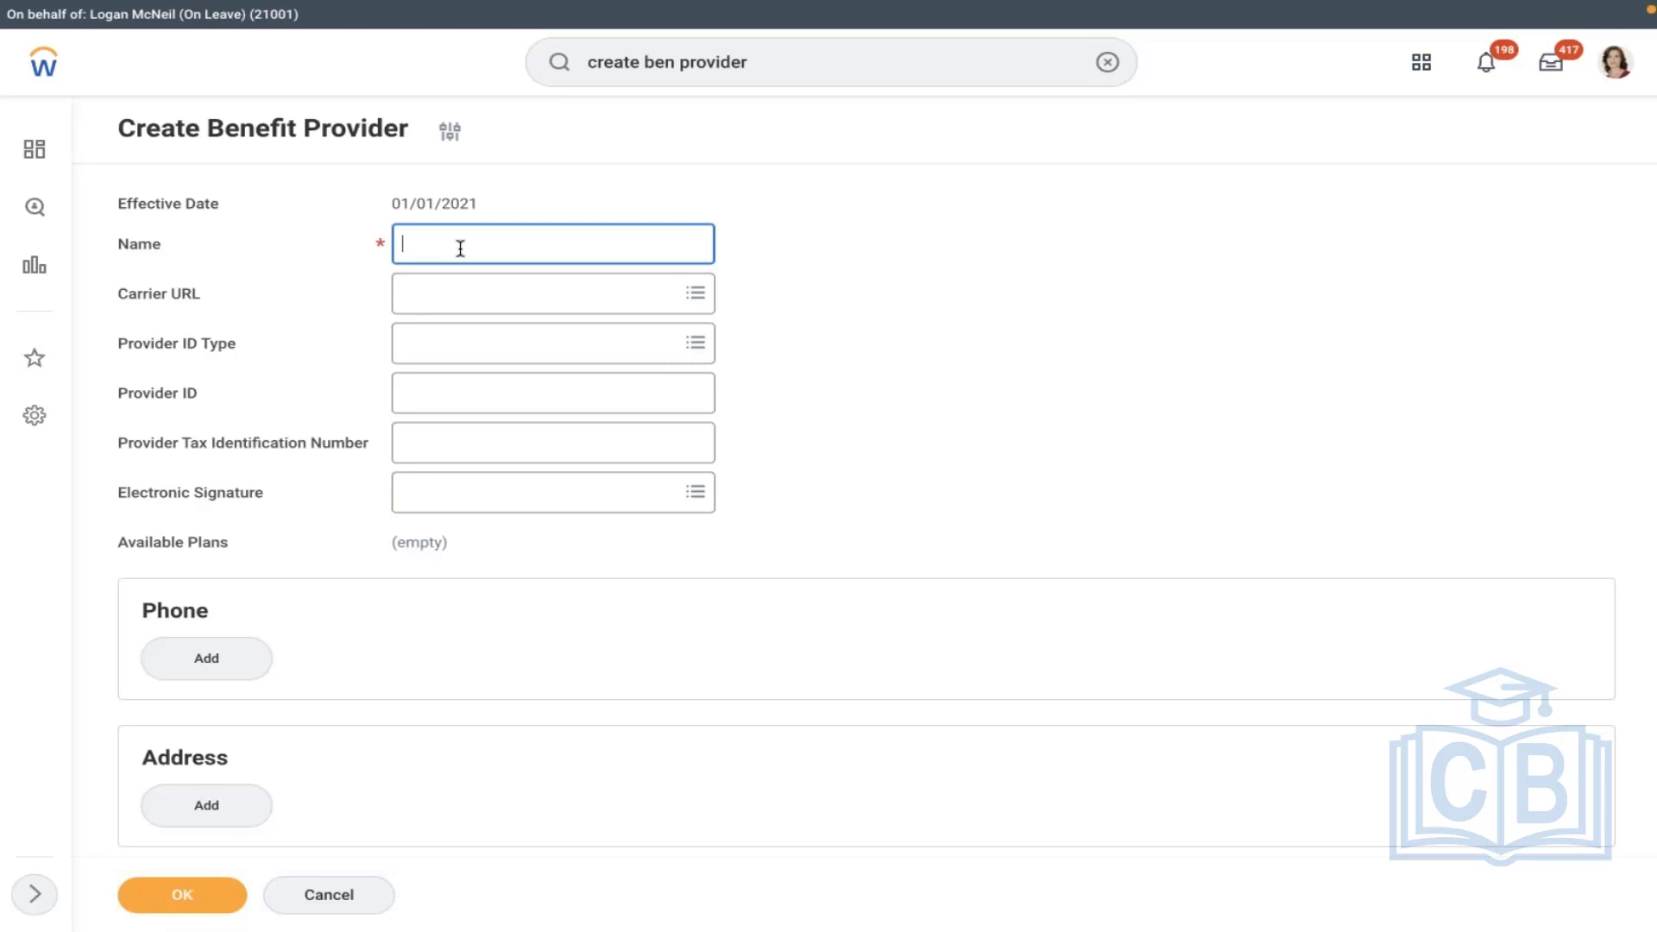
pyautogui.write('Company Owned Trust')
pyautogui.click(911, 286)
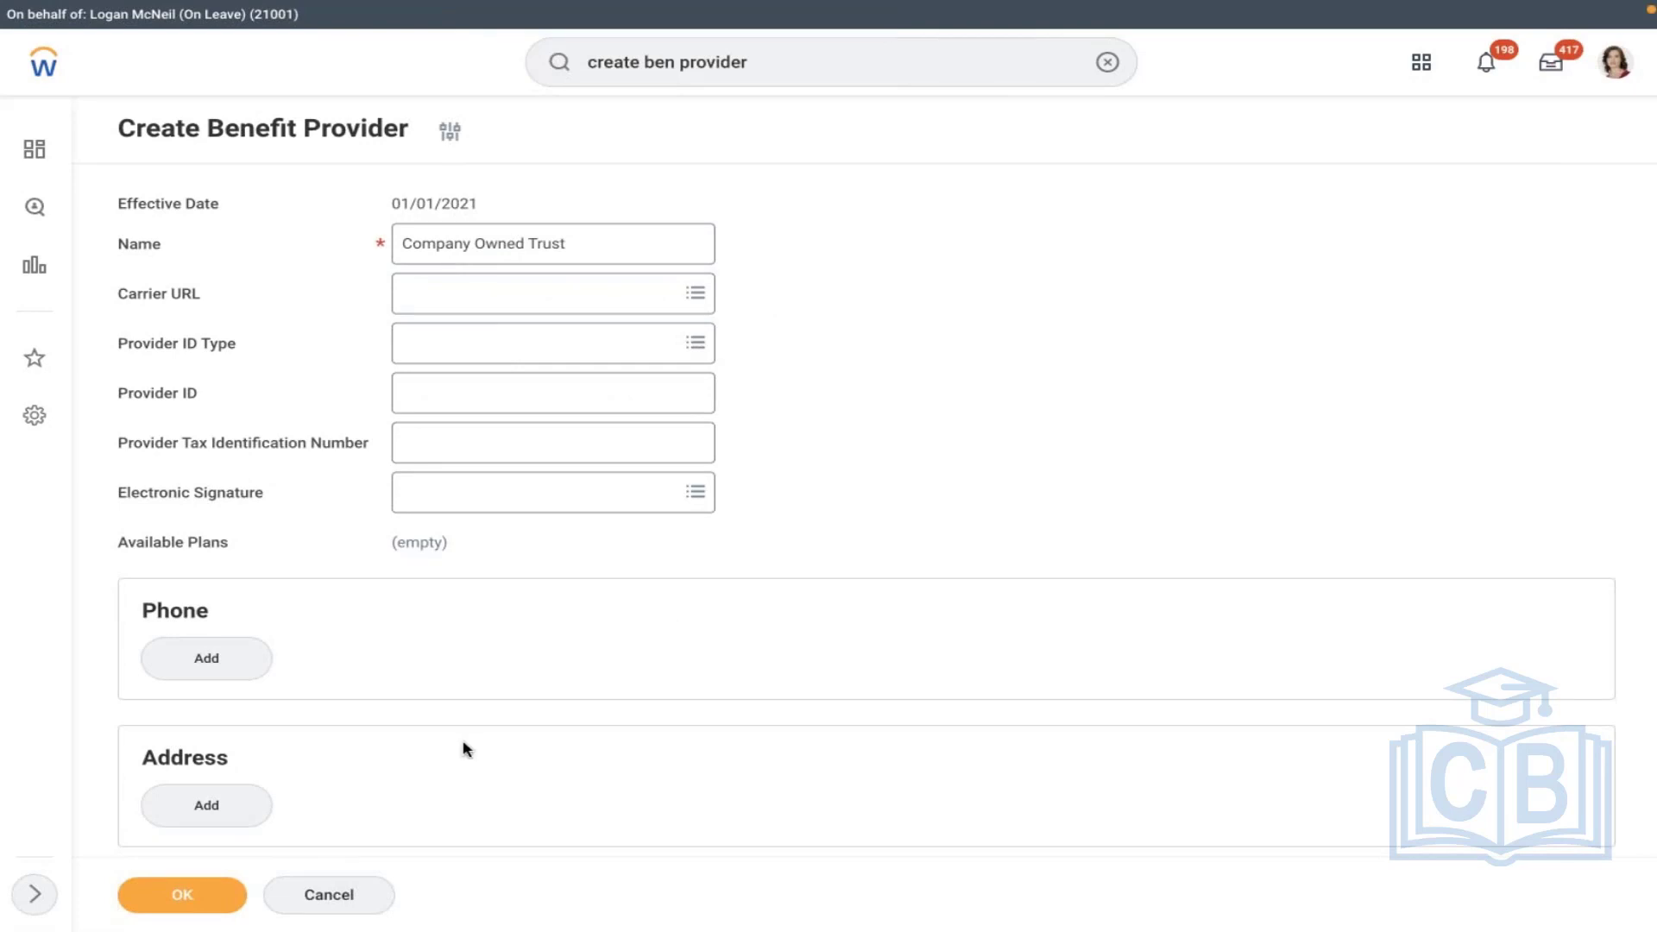
pyautogui.click(195, 892)
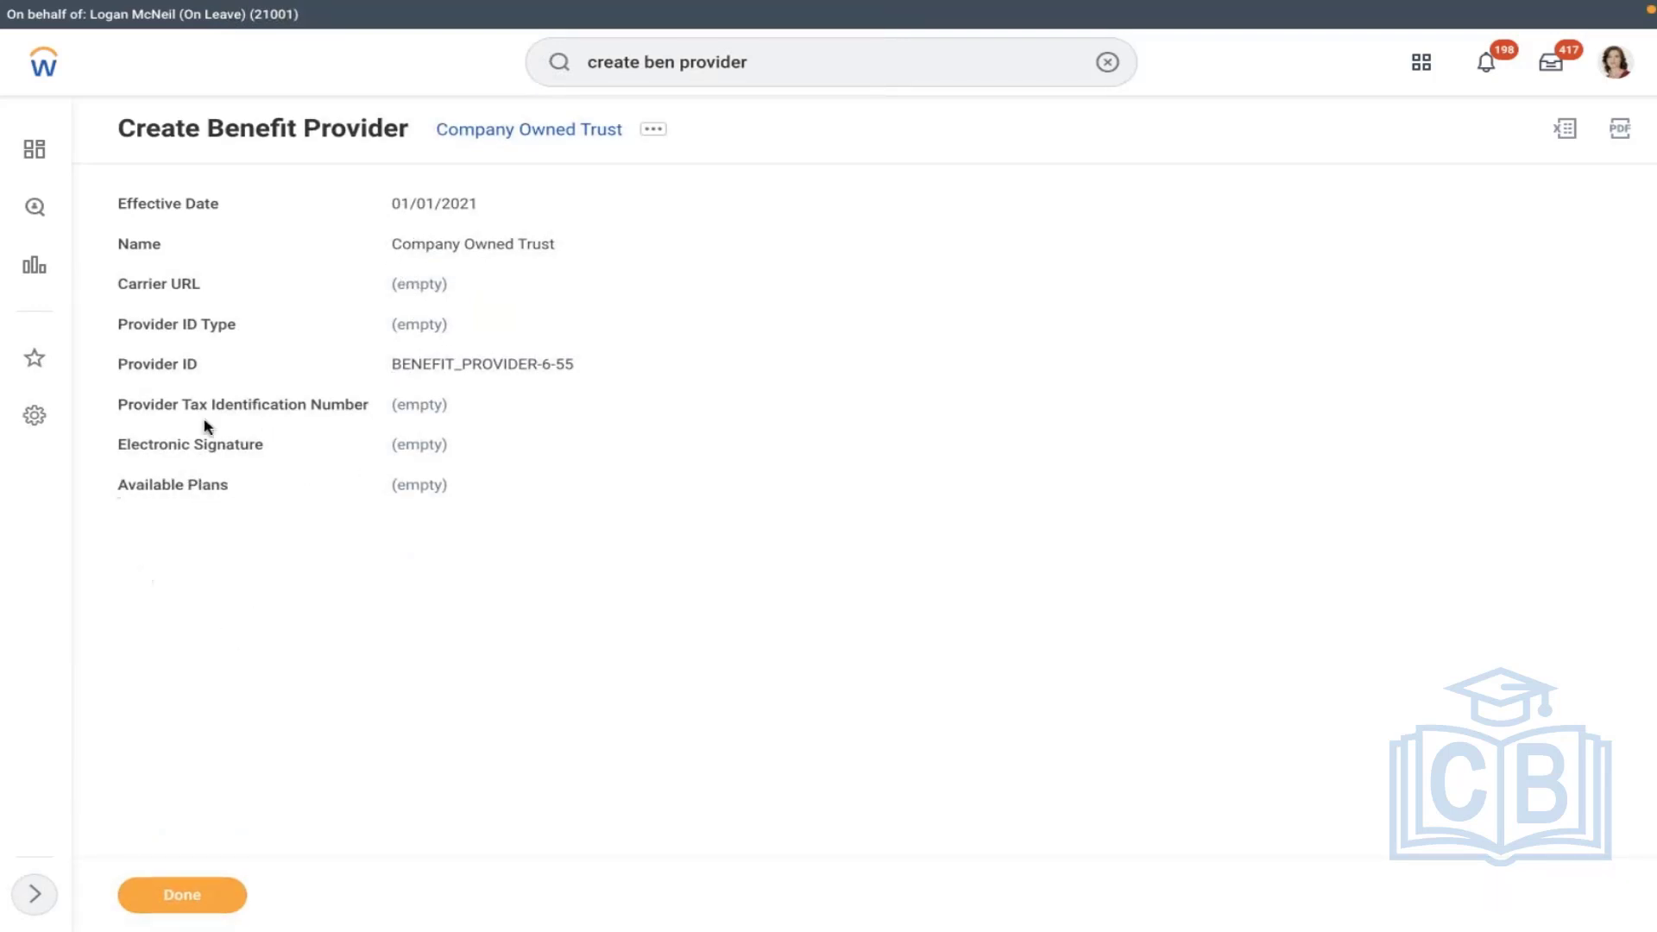
# Step: Open Maintain Benefit Coverage Types and expand Retirement Savings Coverage Types
pyautogui.click(1108, 62)
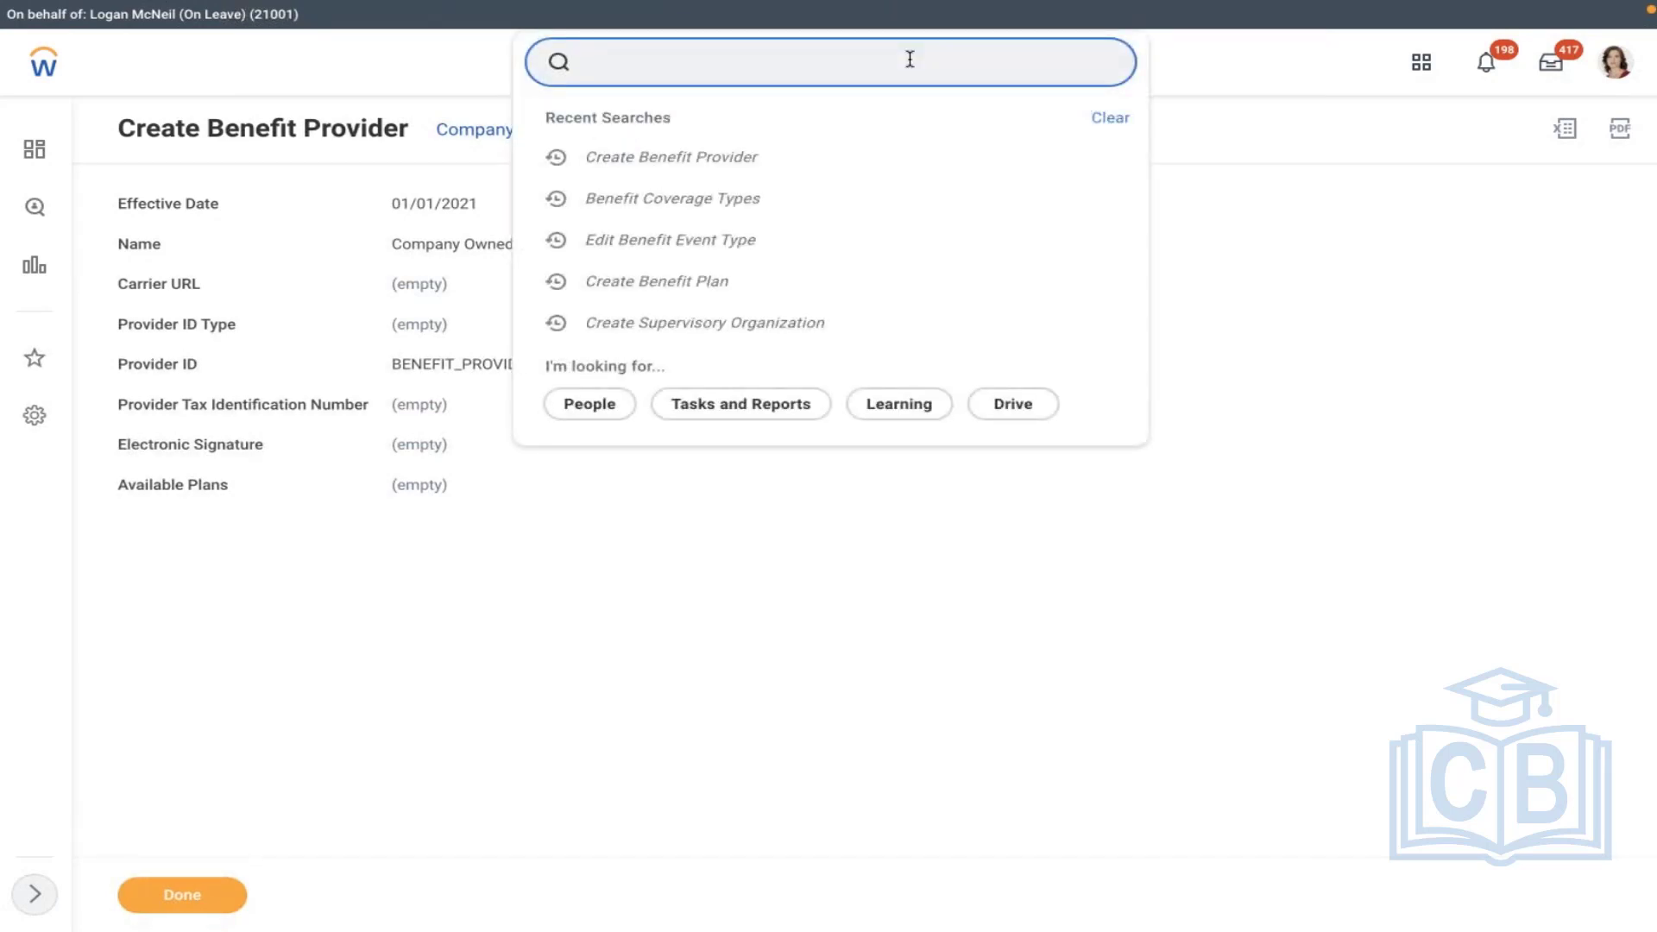
pyautogui.write('maintain ben cov')
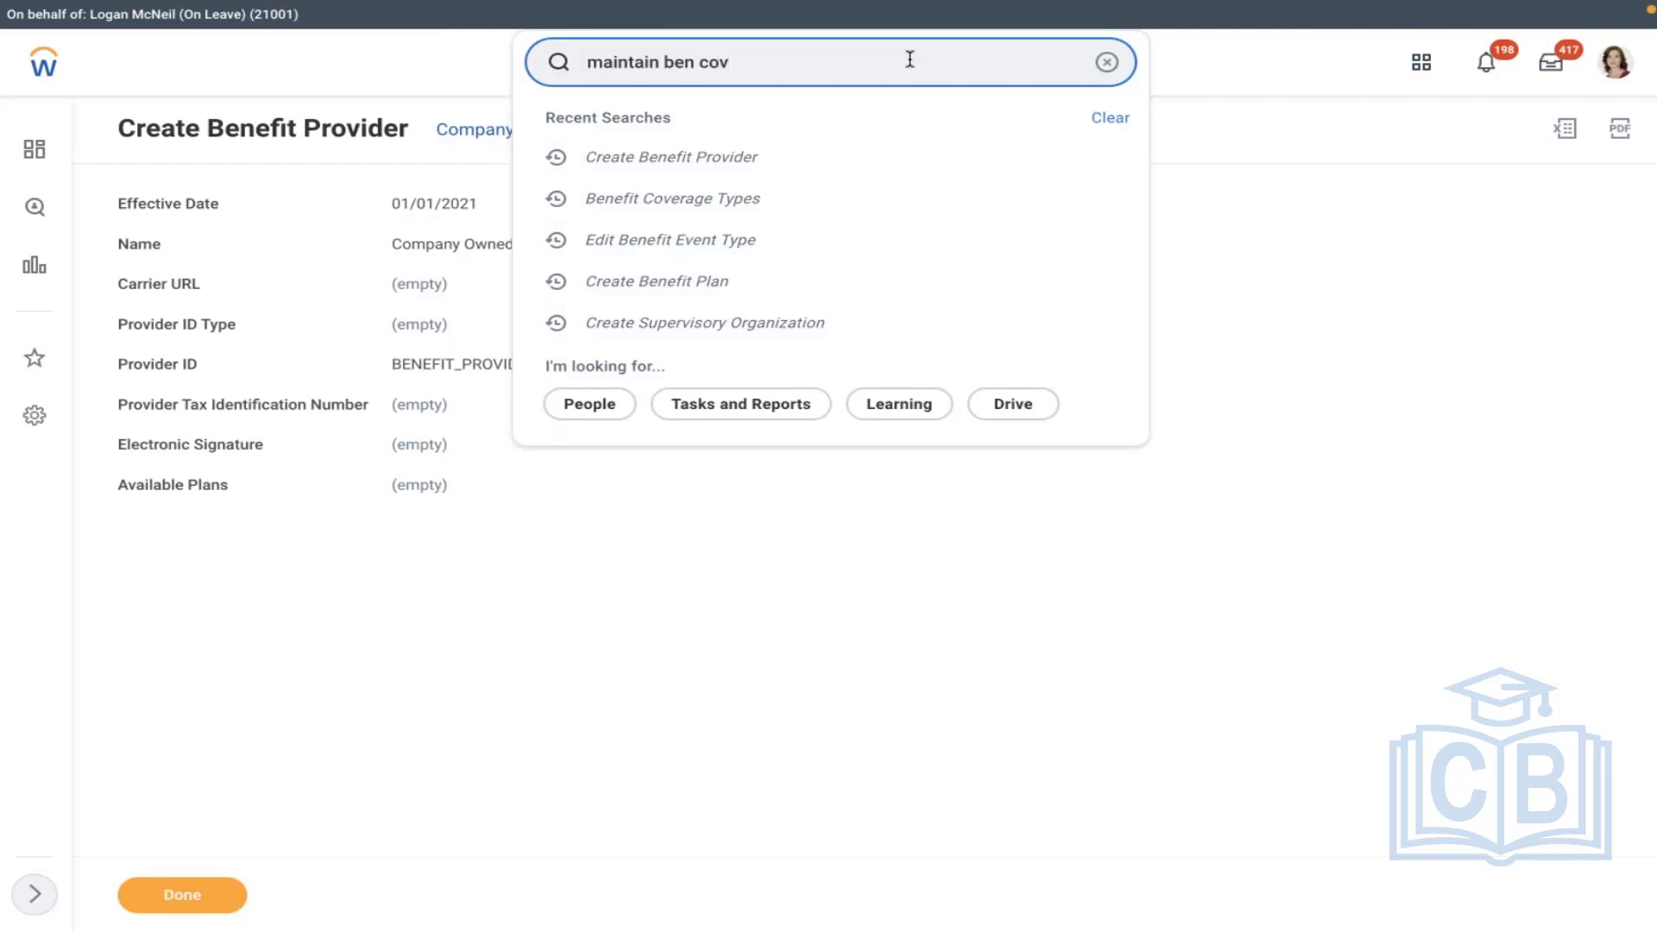
pyautogui.click(828, 119)
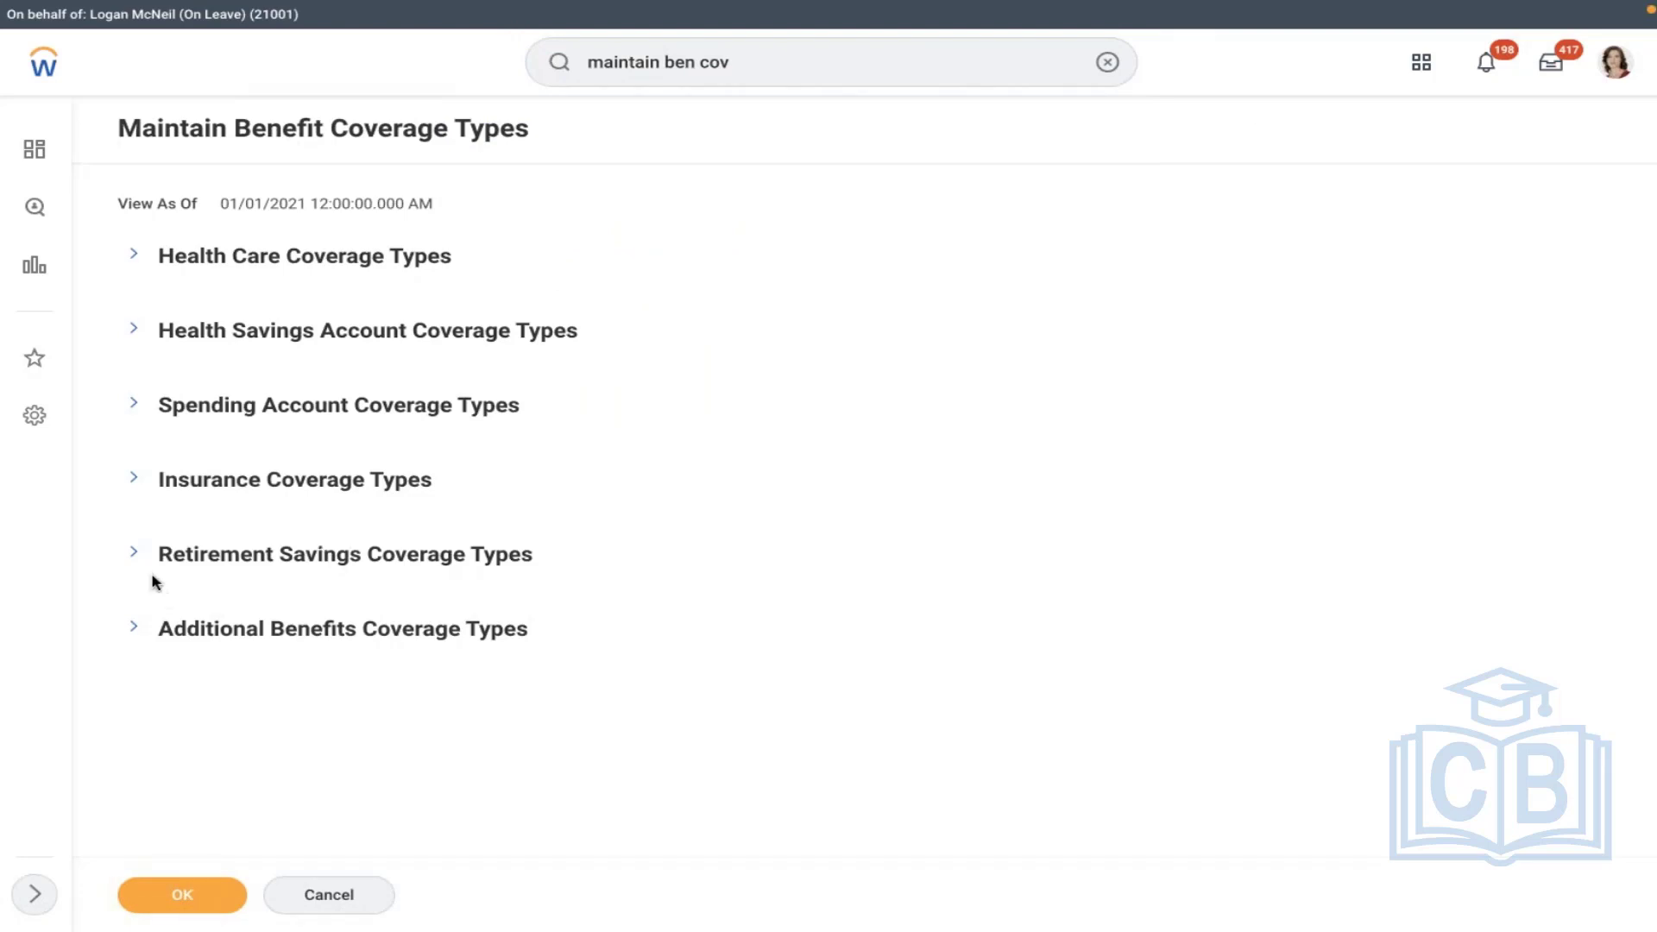
pyautogui.click(135, 555)
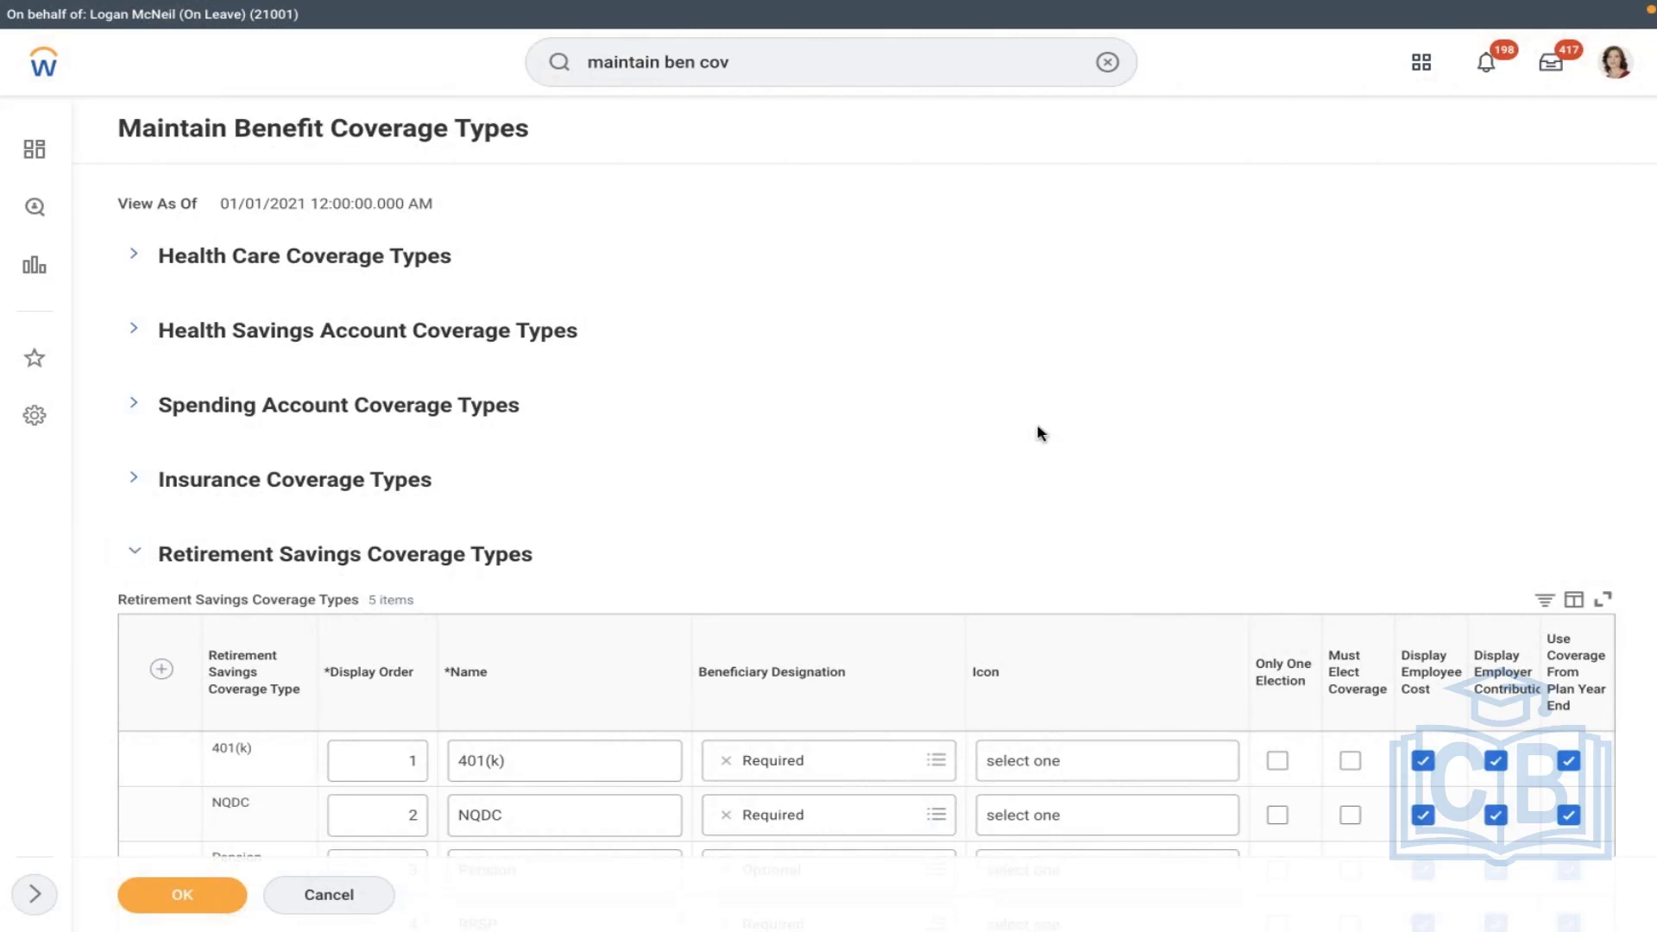
pyautogui.scroll(-1, 1037, 423)
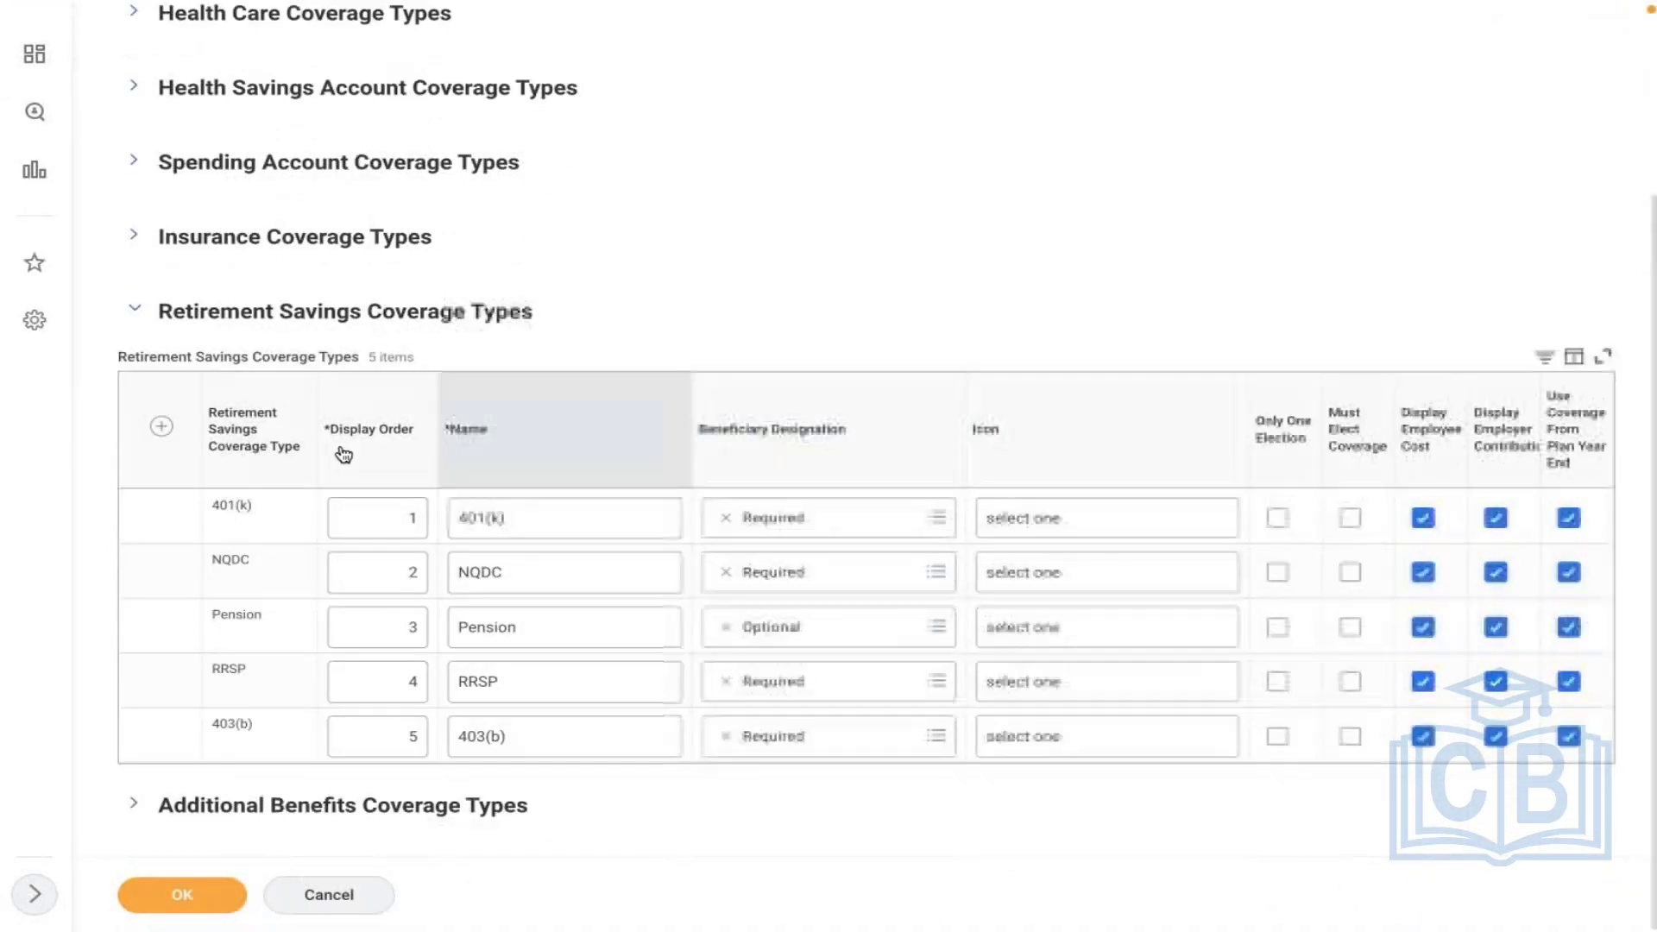
# Step: Add a retirement savings coverage row with display order 1, named AMD 401K
pyautogui.click(161, 426)
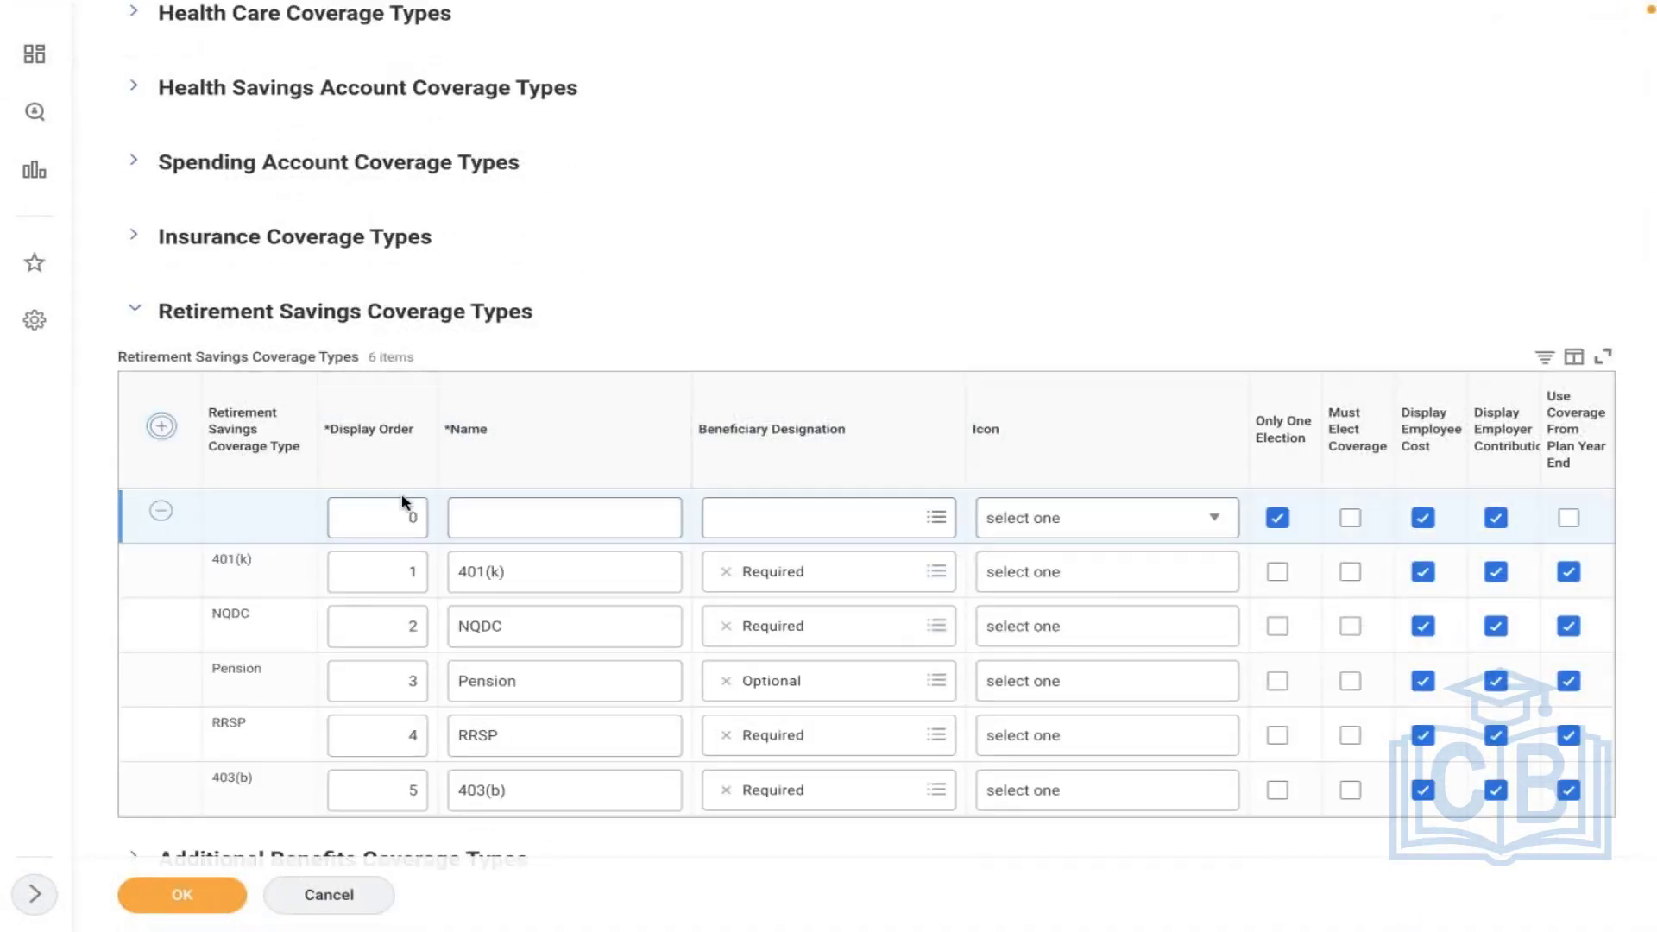
pyautogui.write('1')
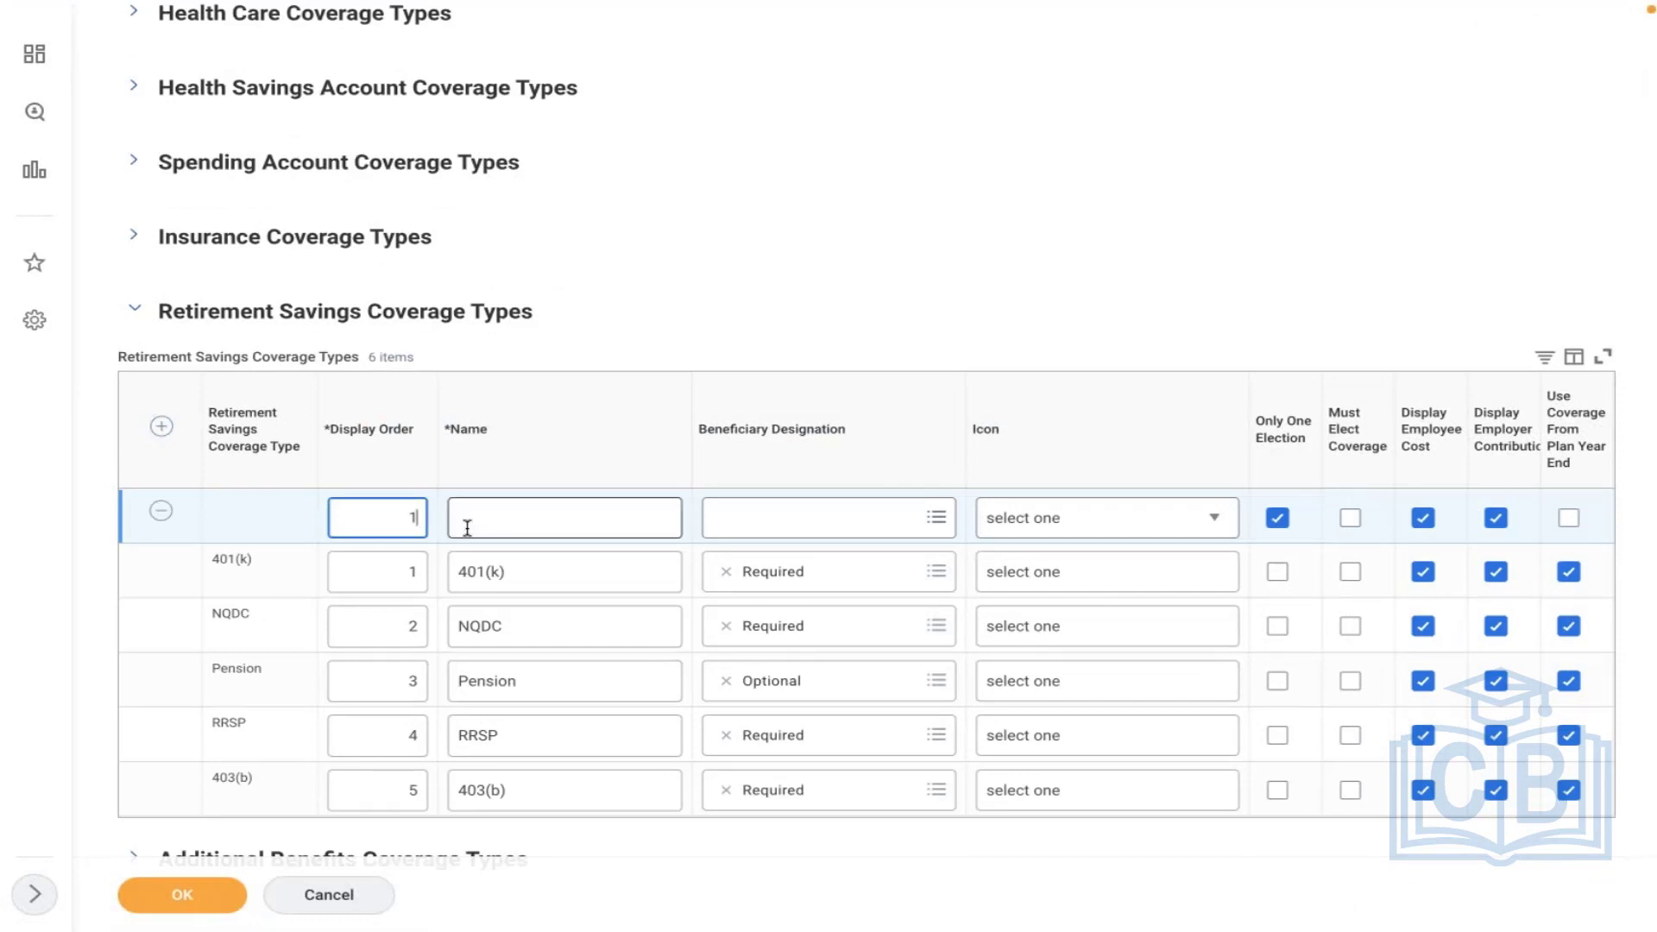
pyautogui.click(898, 259)
pyautogui.click(558, 515)
pyautogui.write('AMD')
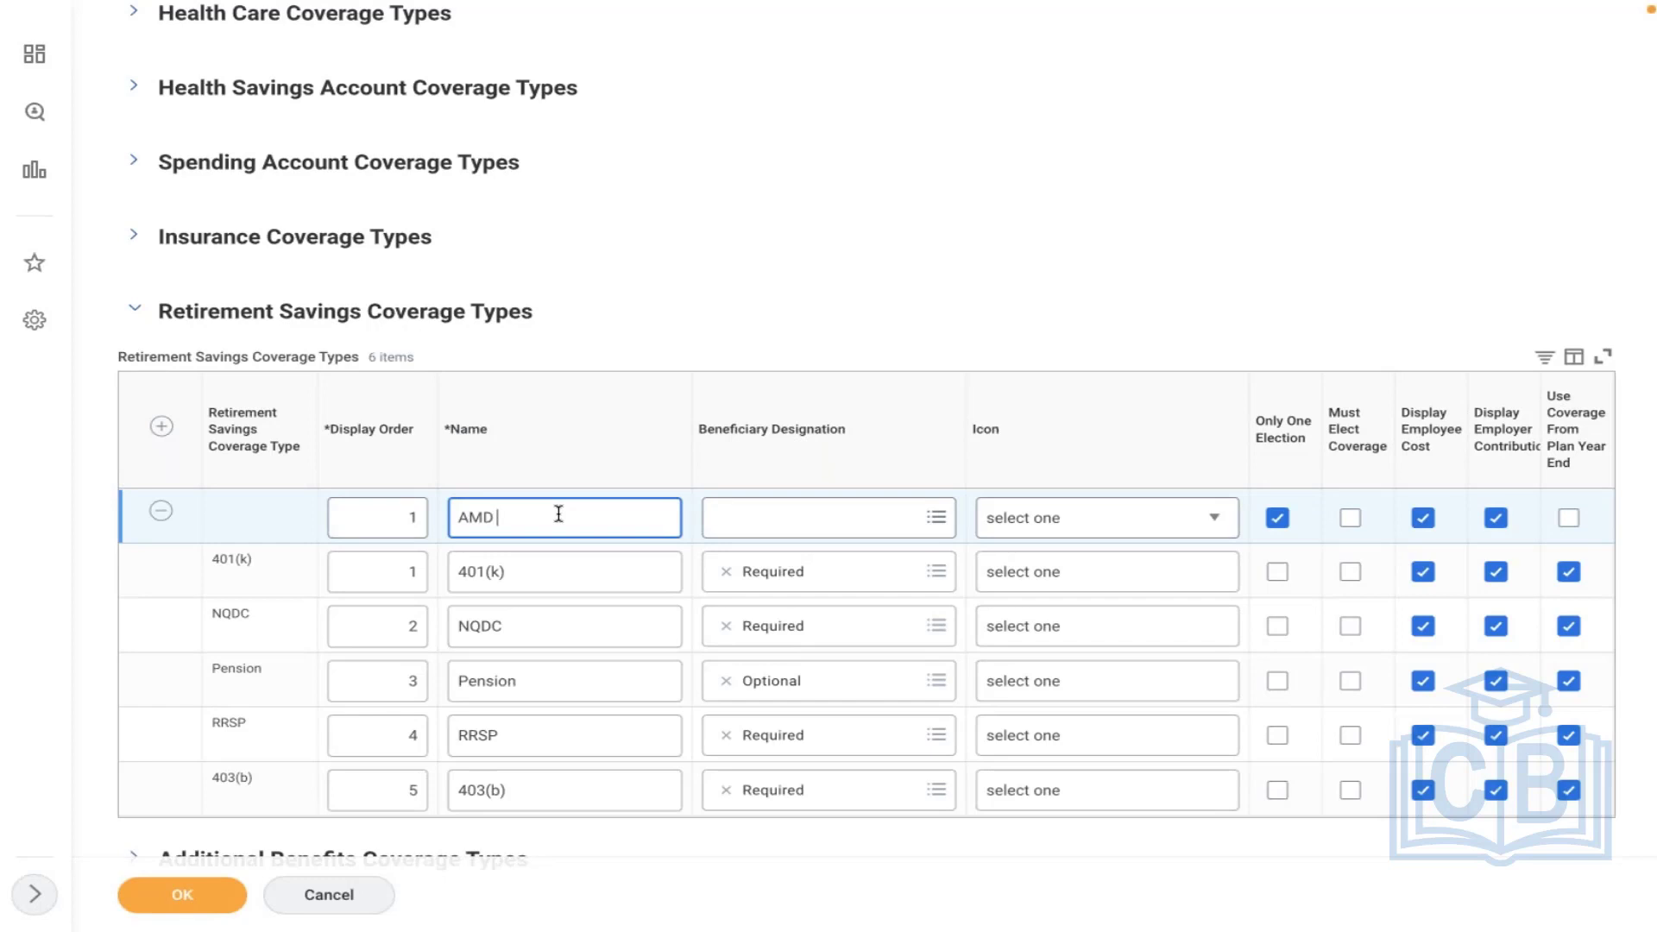
pyautogui.write(' 401')
pyautogui.write('K')
pyautogui.click(939, 248)
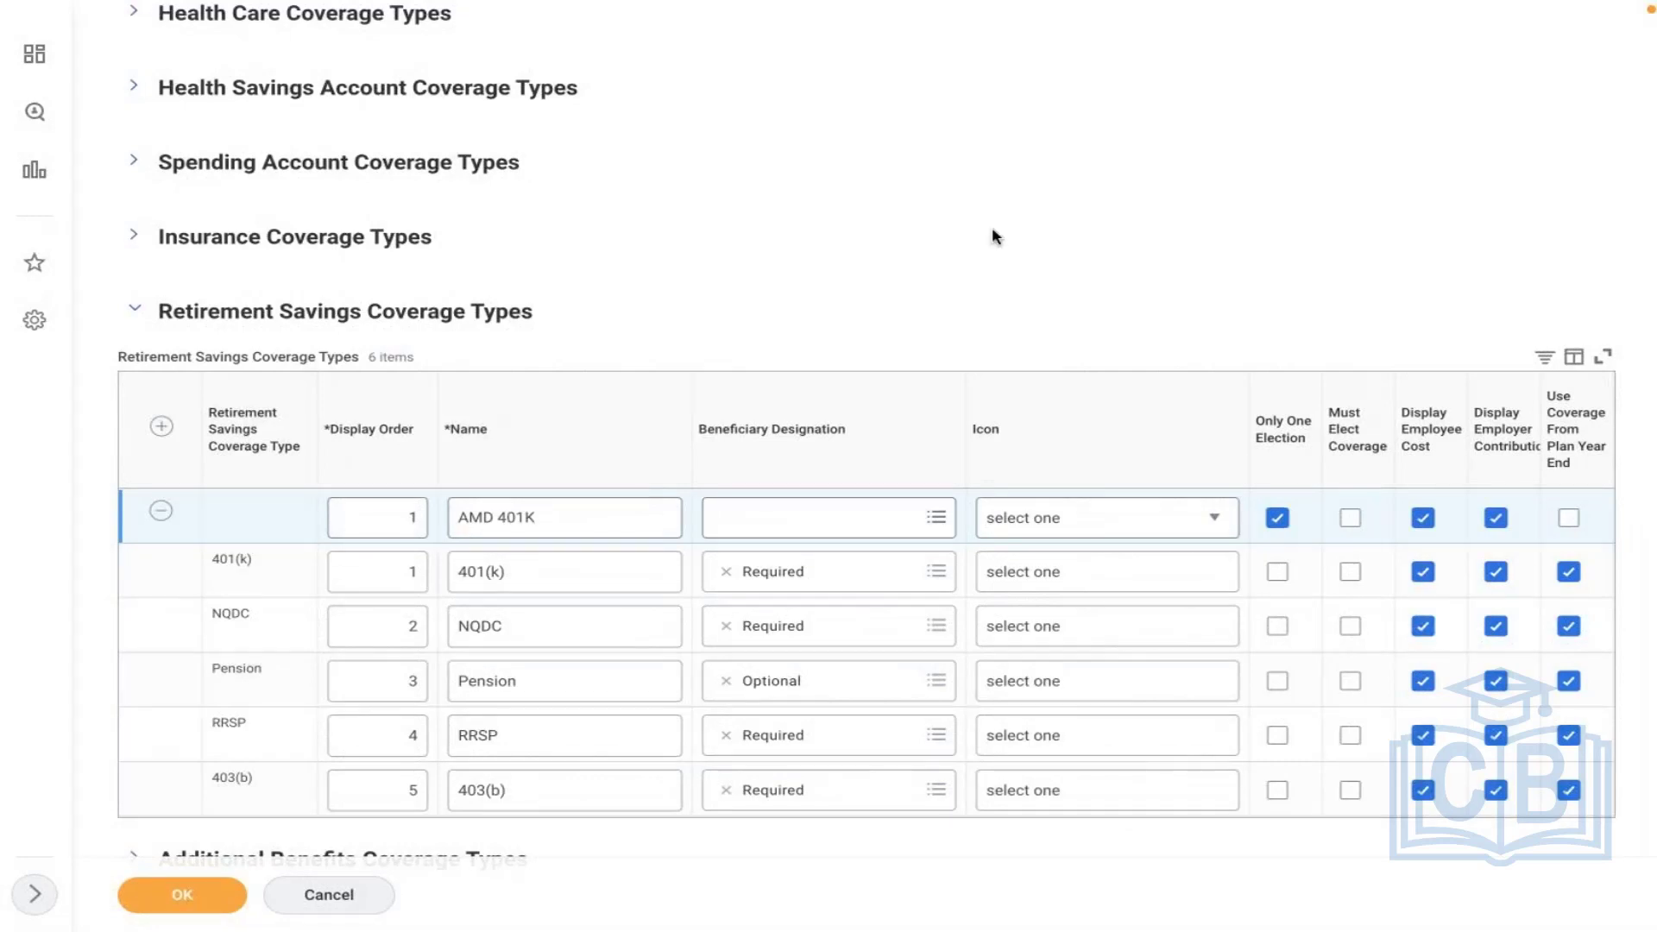
# Step: Set the AMD 401K row's Beneficiary Designation to Optional
pyautogui.click(836, 524)
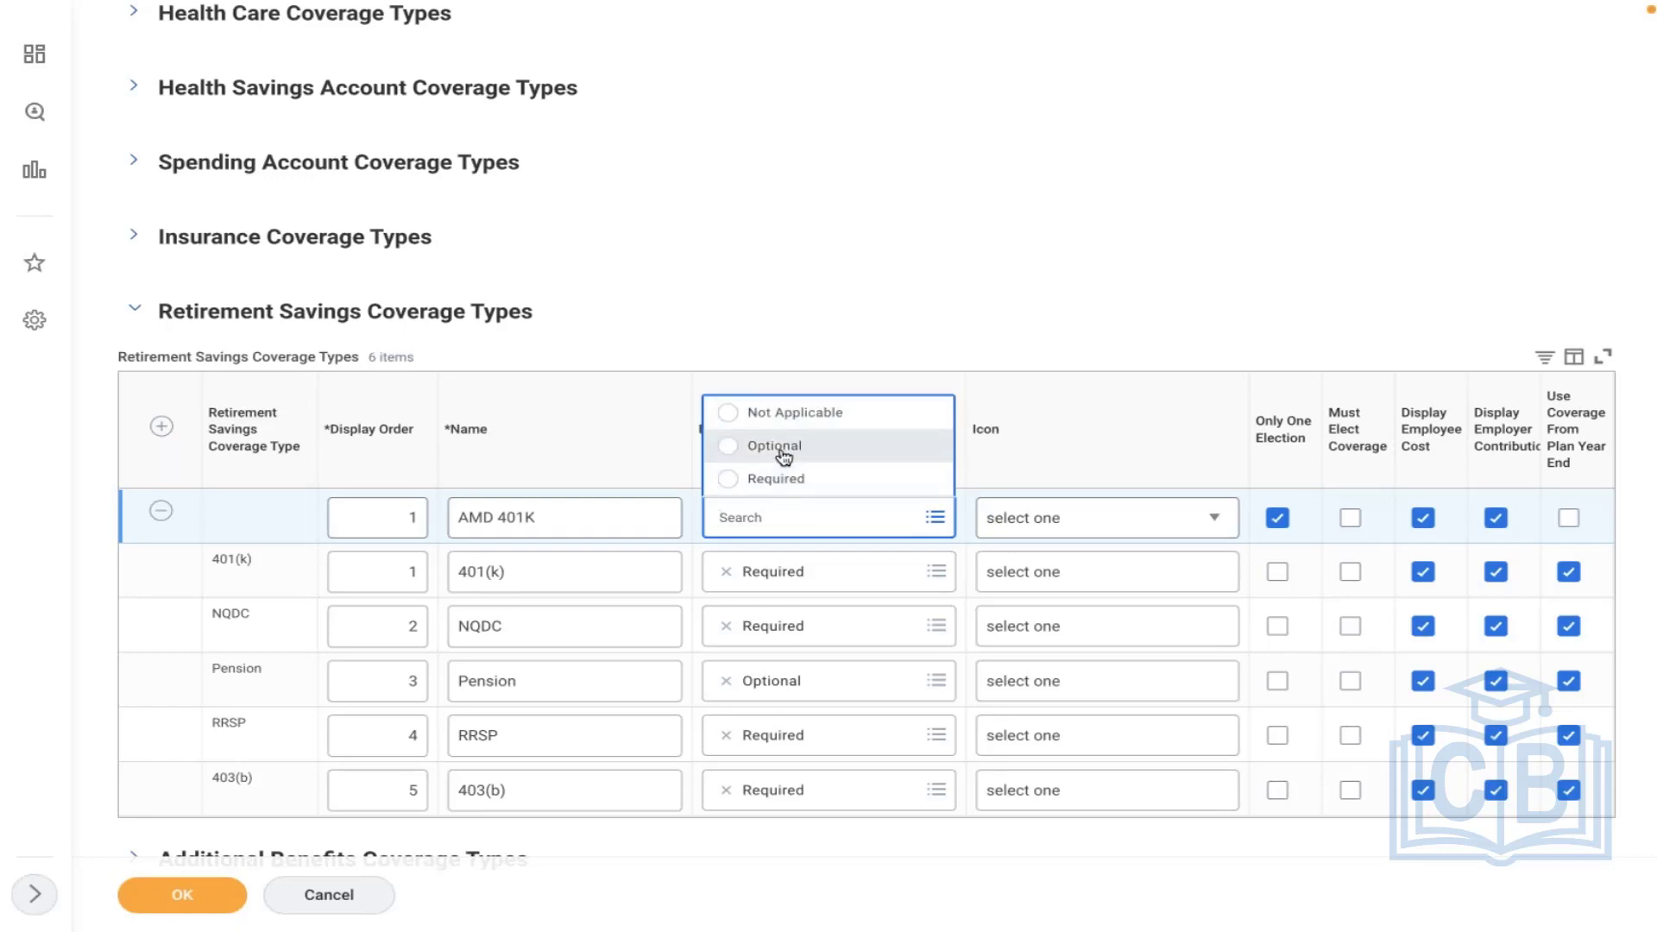
pyautogui.click(784, 456)
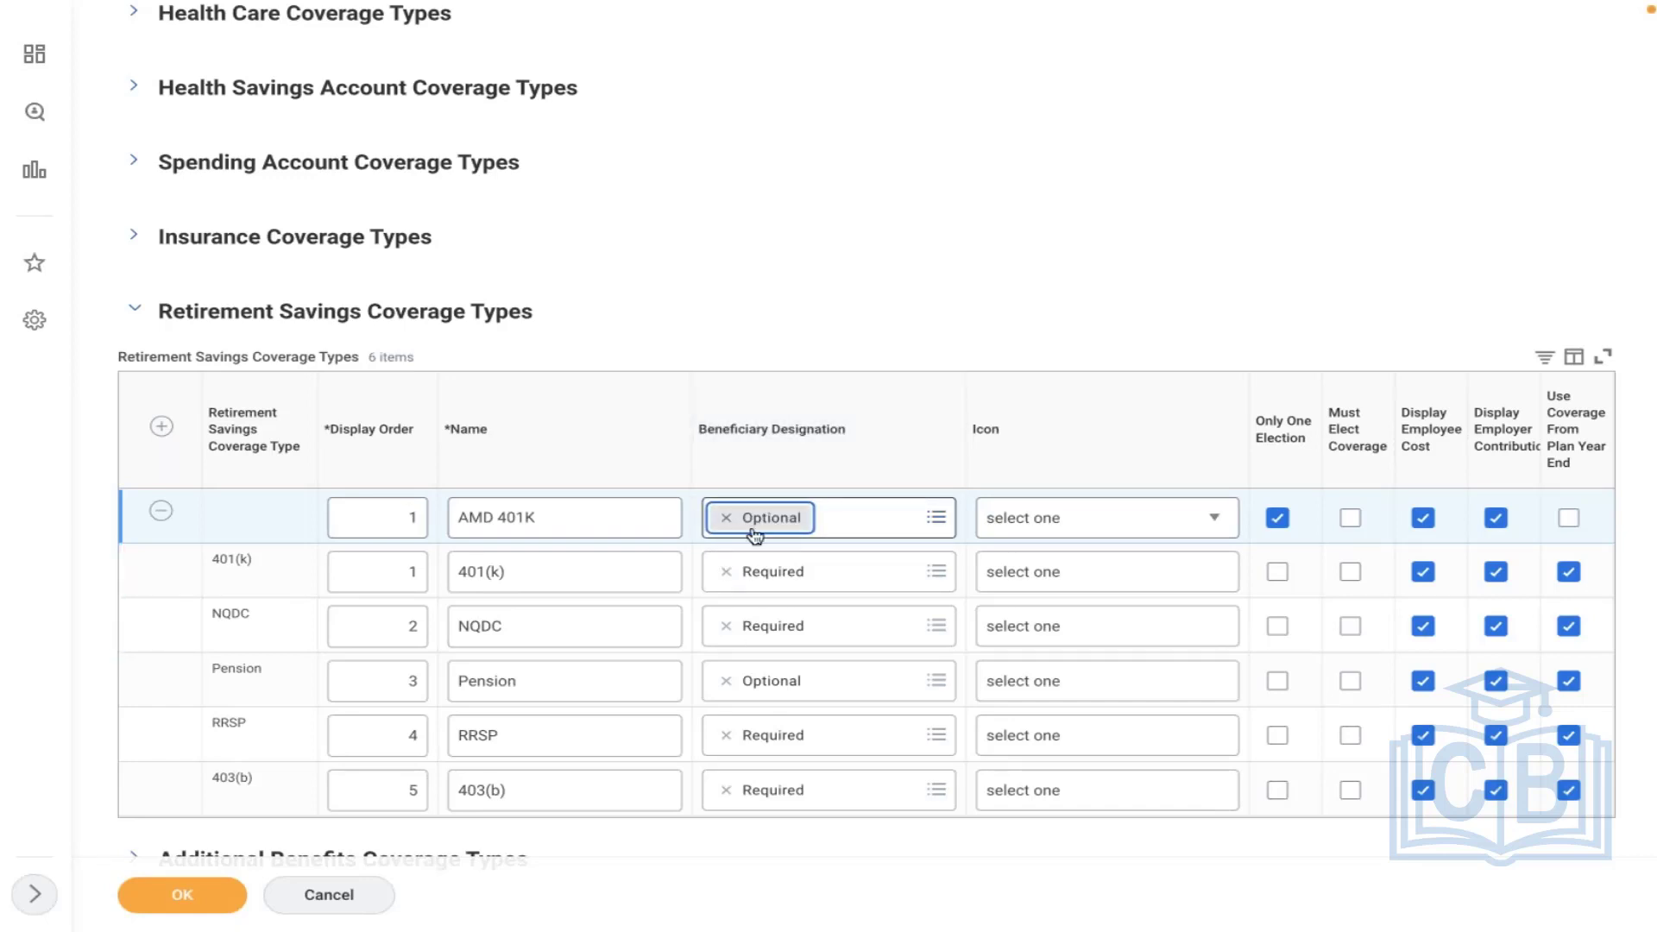
# Step: Choose the Stock icon for the AMD 401K coverage type
pyautogui.click(1061, 528)
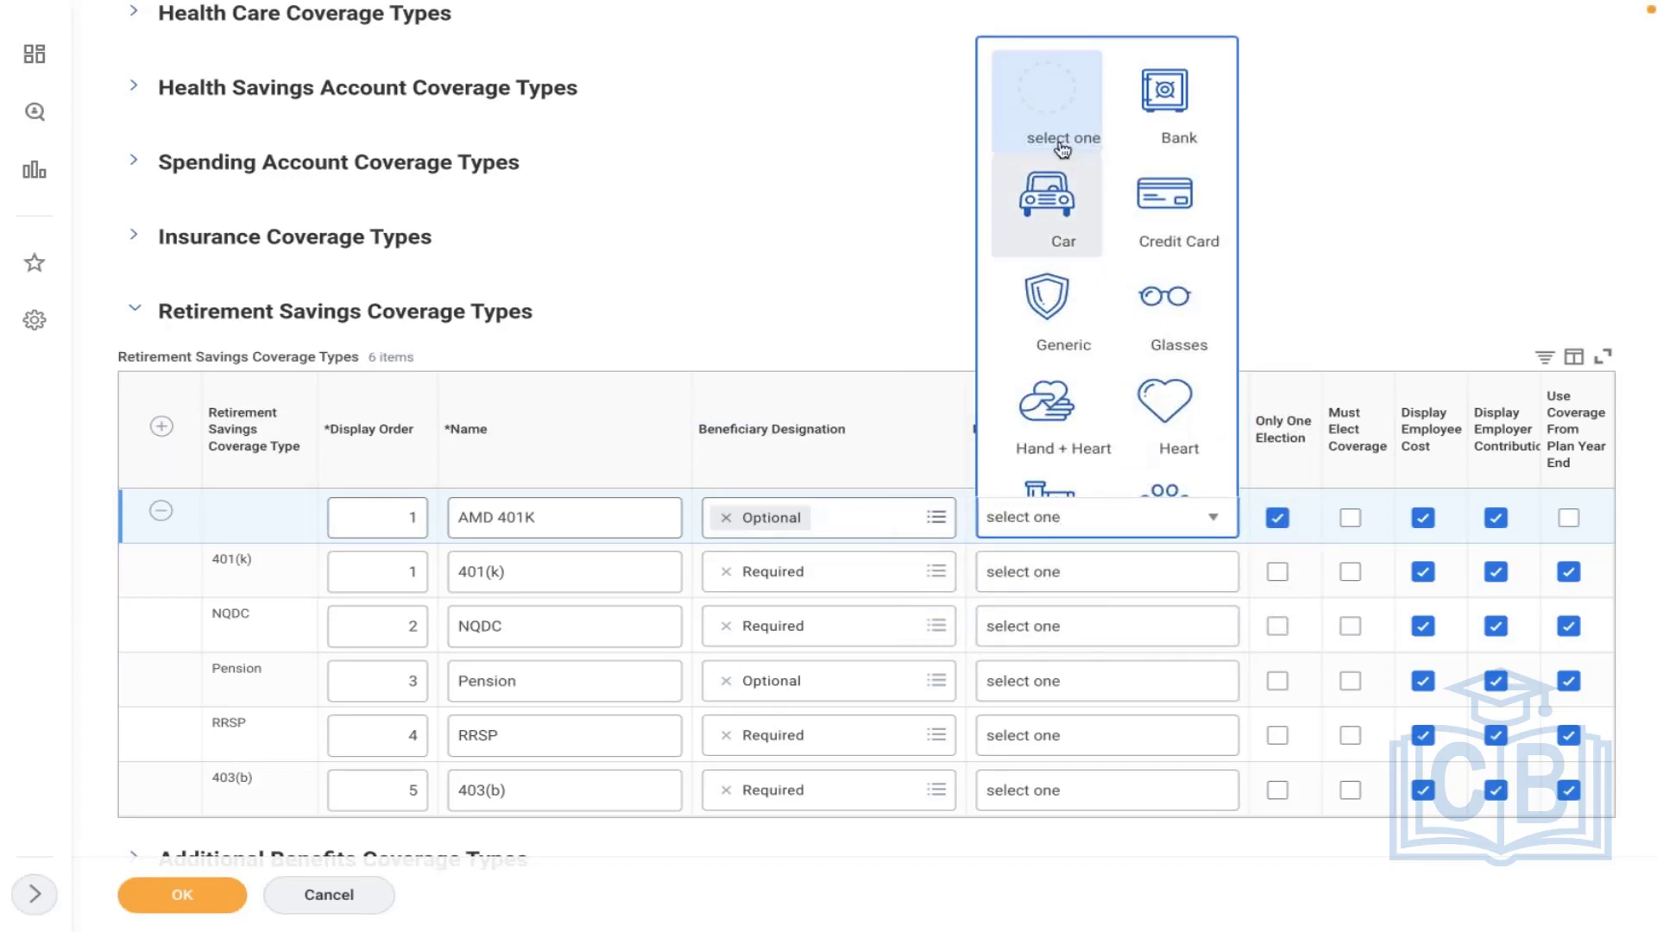
pyautogui.press('Down')
pyautogui.press('Down')
pyautogui.press('Down')
pyautogui.press('Down')
pyautogui.press('Down')
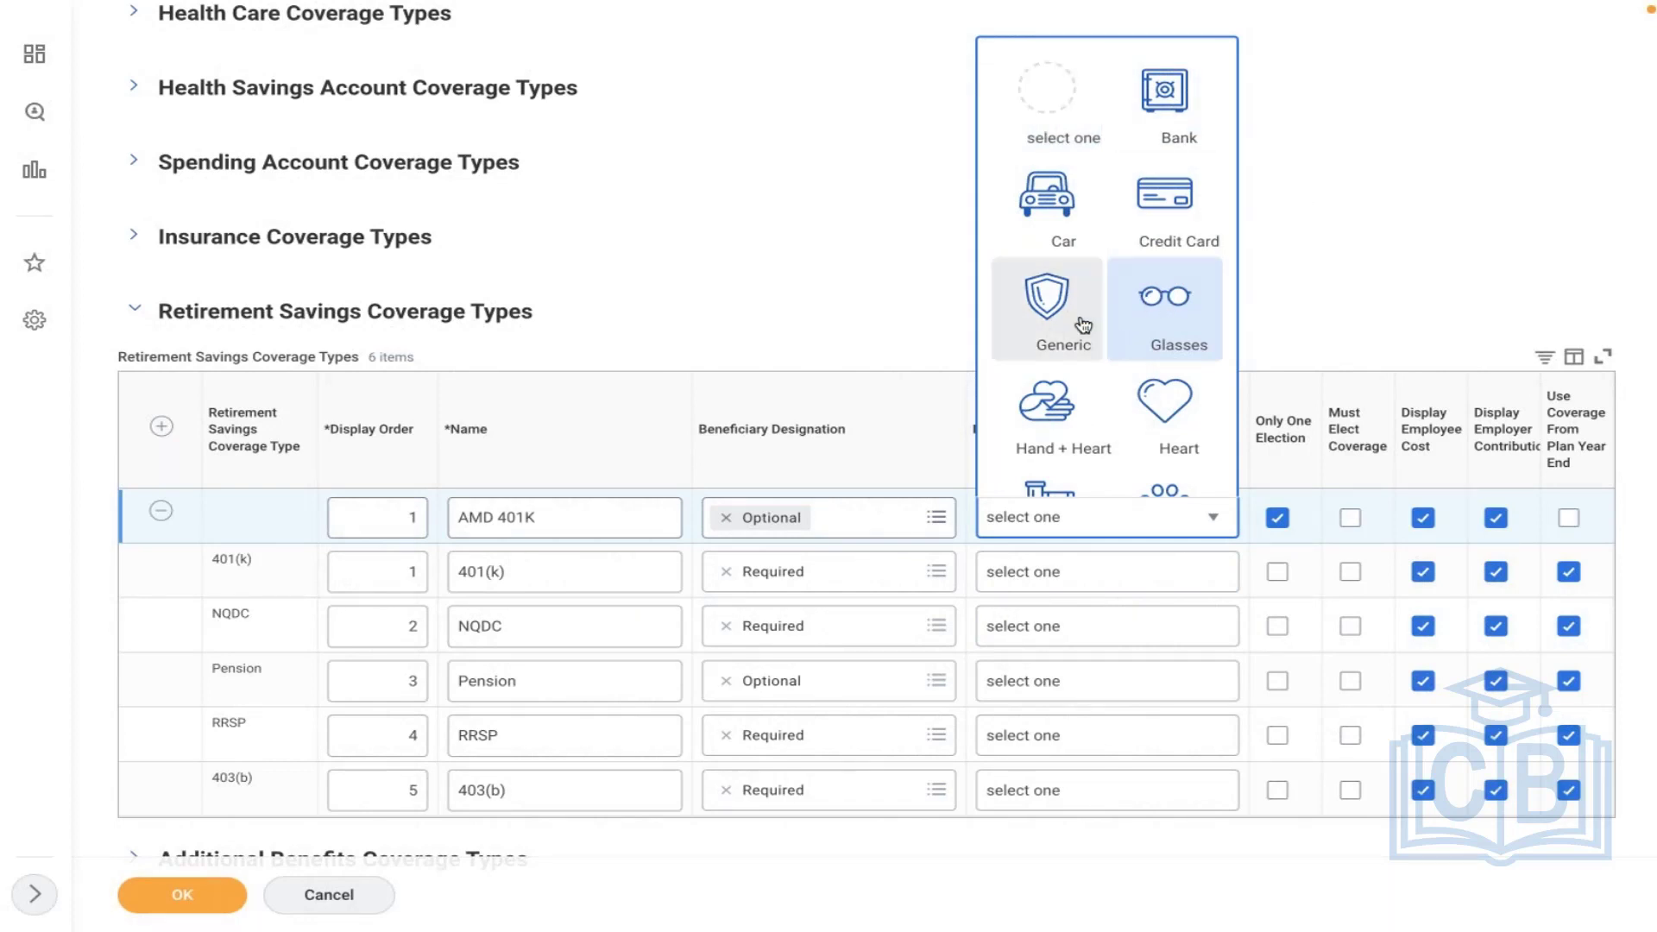
pyautogui.press('Down')
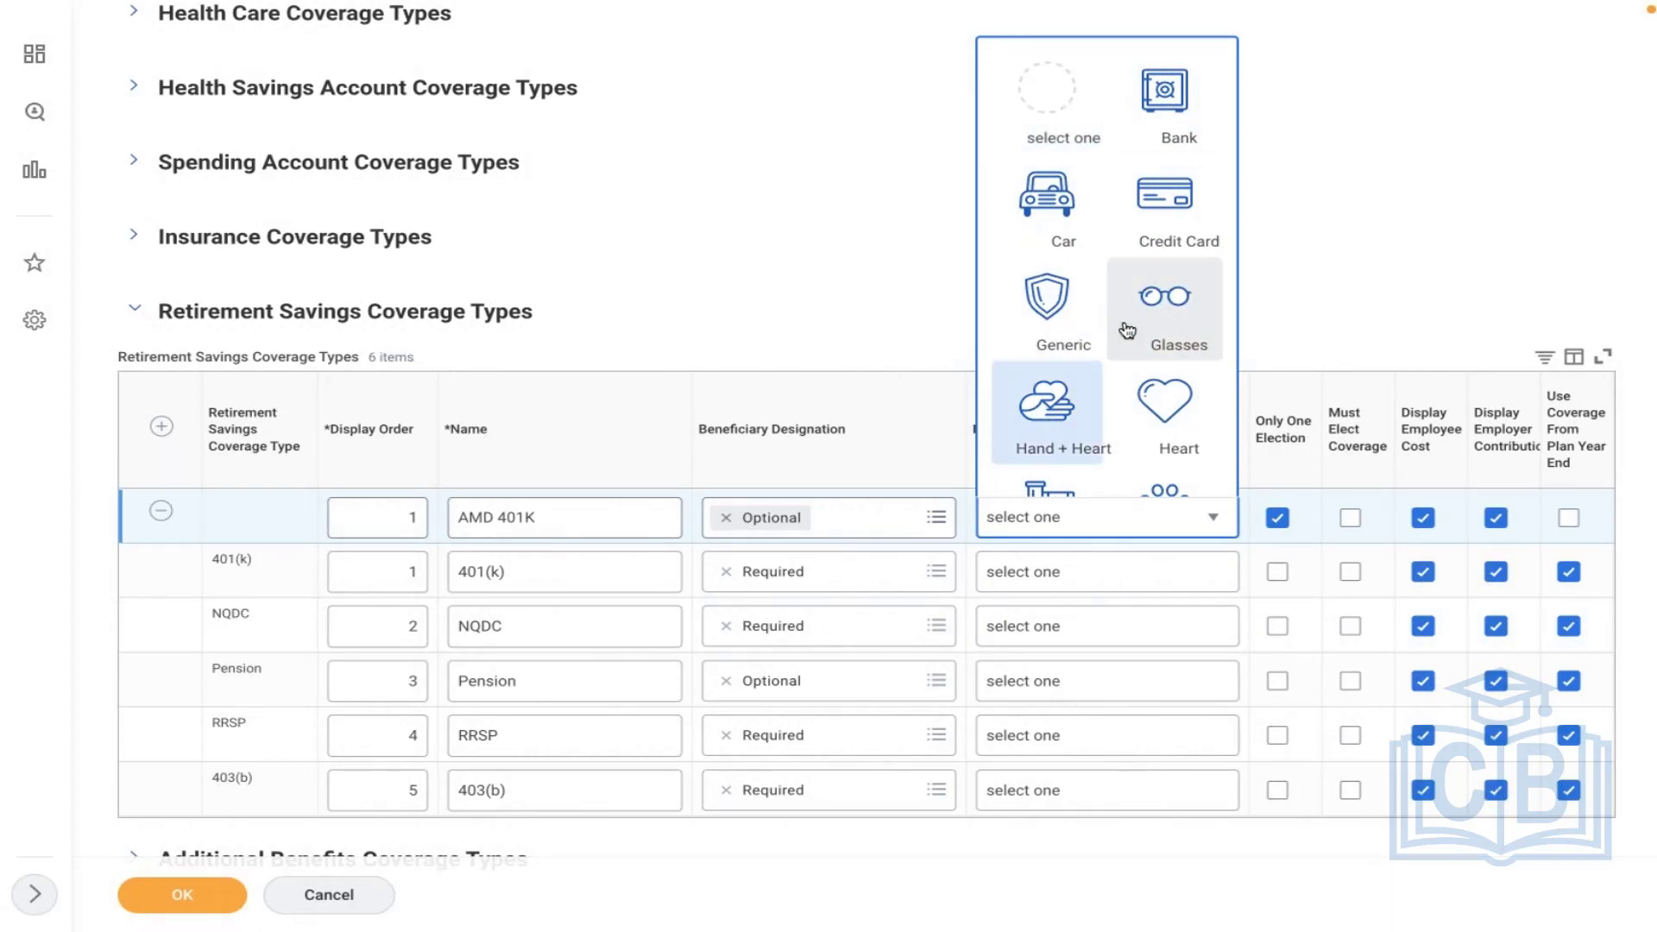
pyautogui.press('Right')
pyautogui.press('Down')
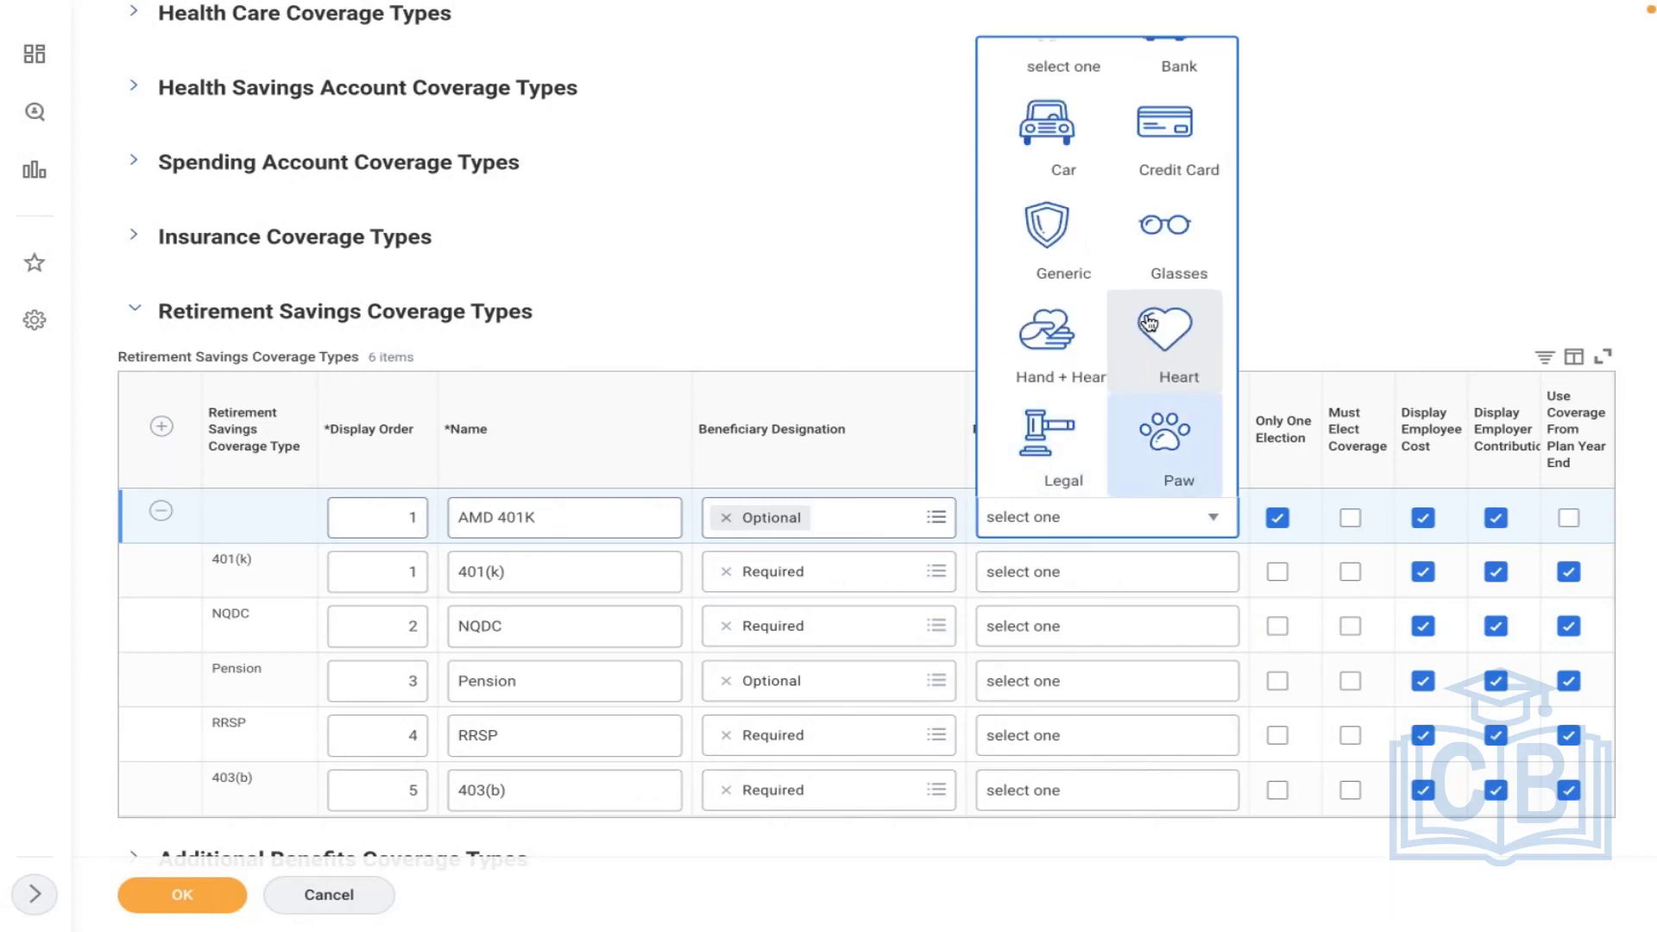
pyautogui.press('Down')
pyautogui.press('Down')
pyautogui.press('Right')
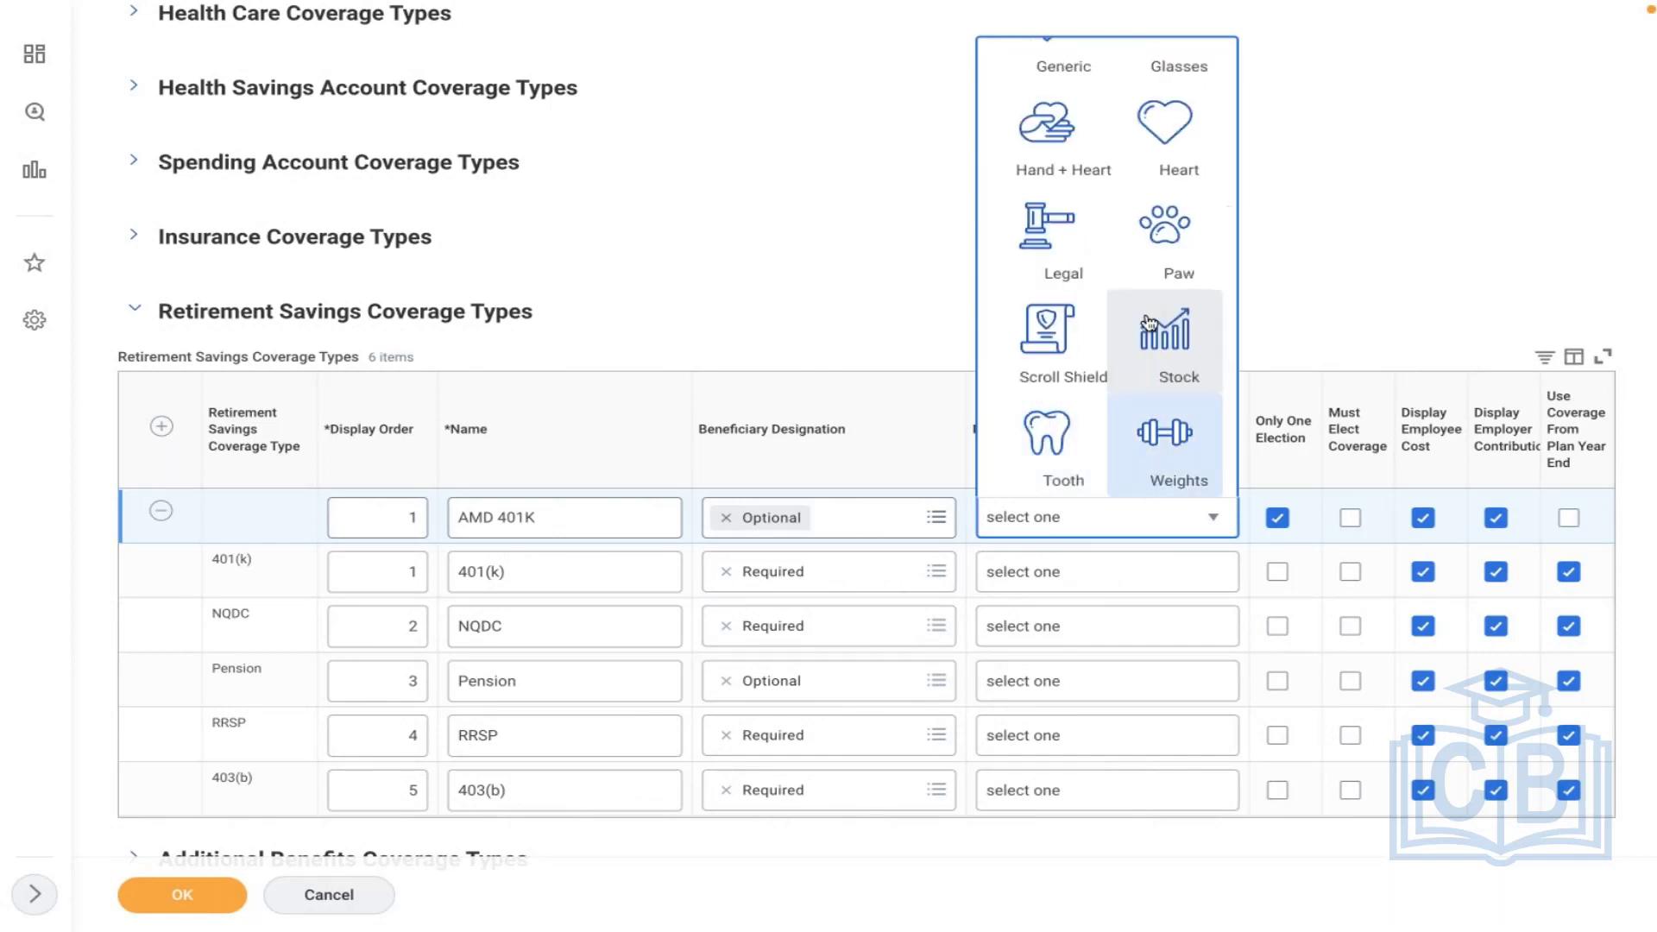
pyautogui.press('Down')
pyautogui.press('Up')
pyautogui.press('Left')
pyautogui.press('Left')
pyautogui.press('Left')
pyautogui.press('Left')
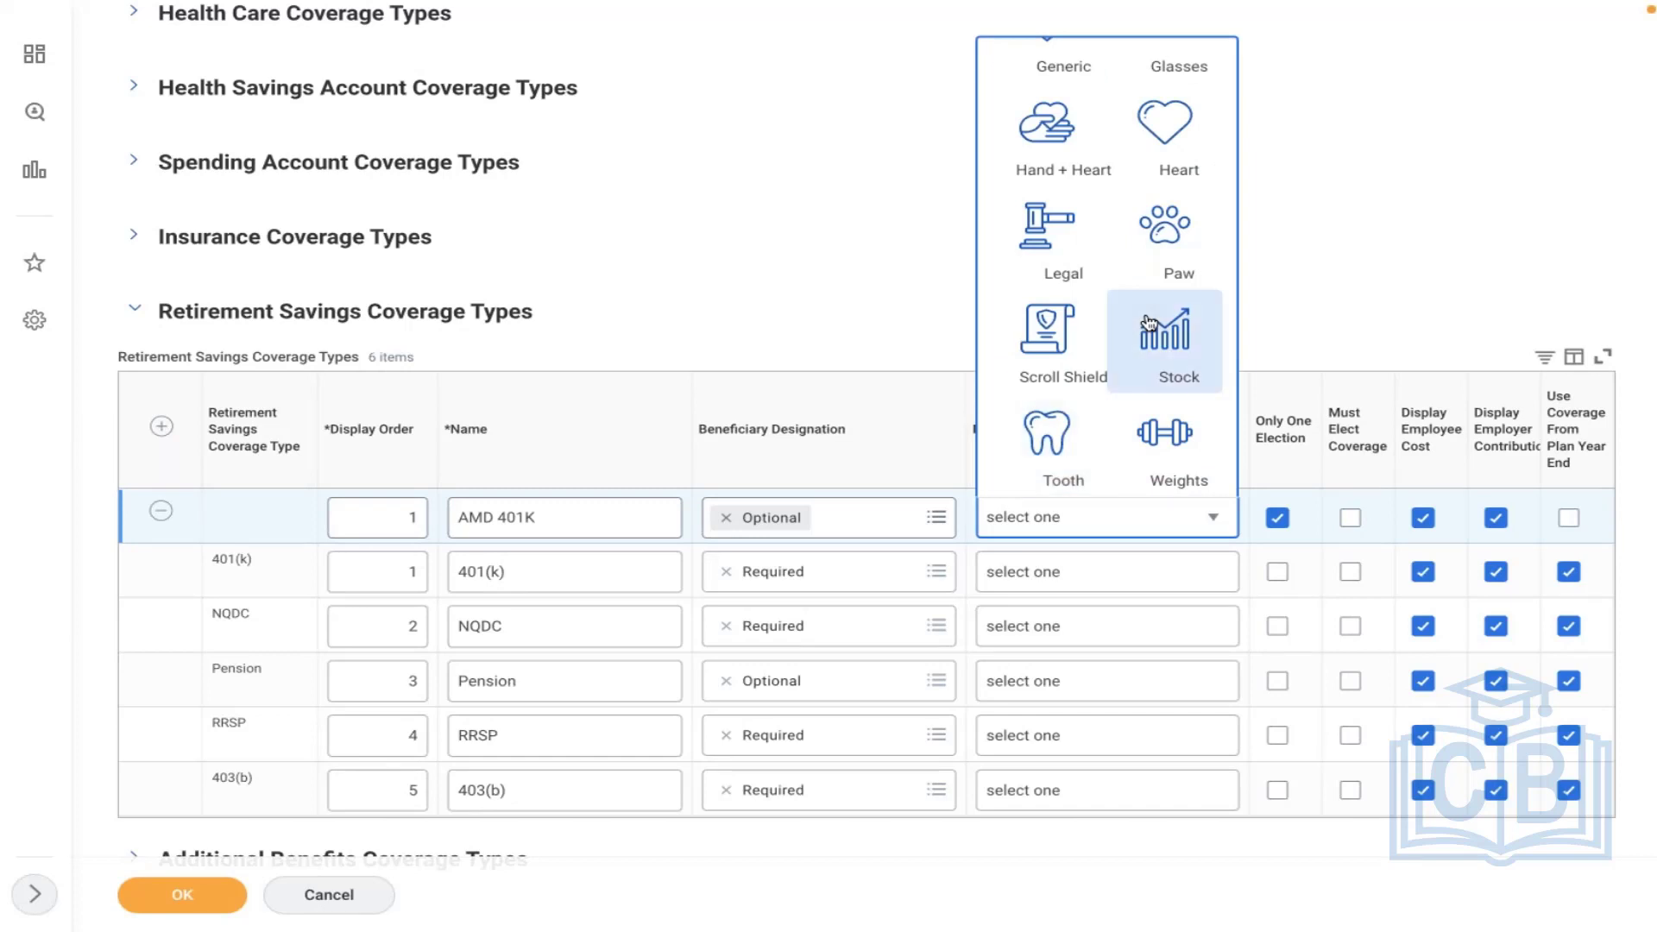
pyautogui.press('Left')
pyautogui.press('Left')
pyautogui.press('Left')
pyautogui.press('Left')
pyautogui.press('Left')
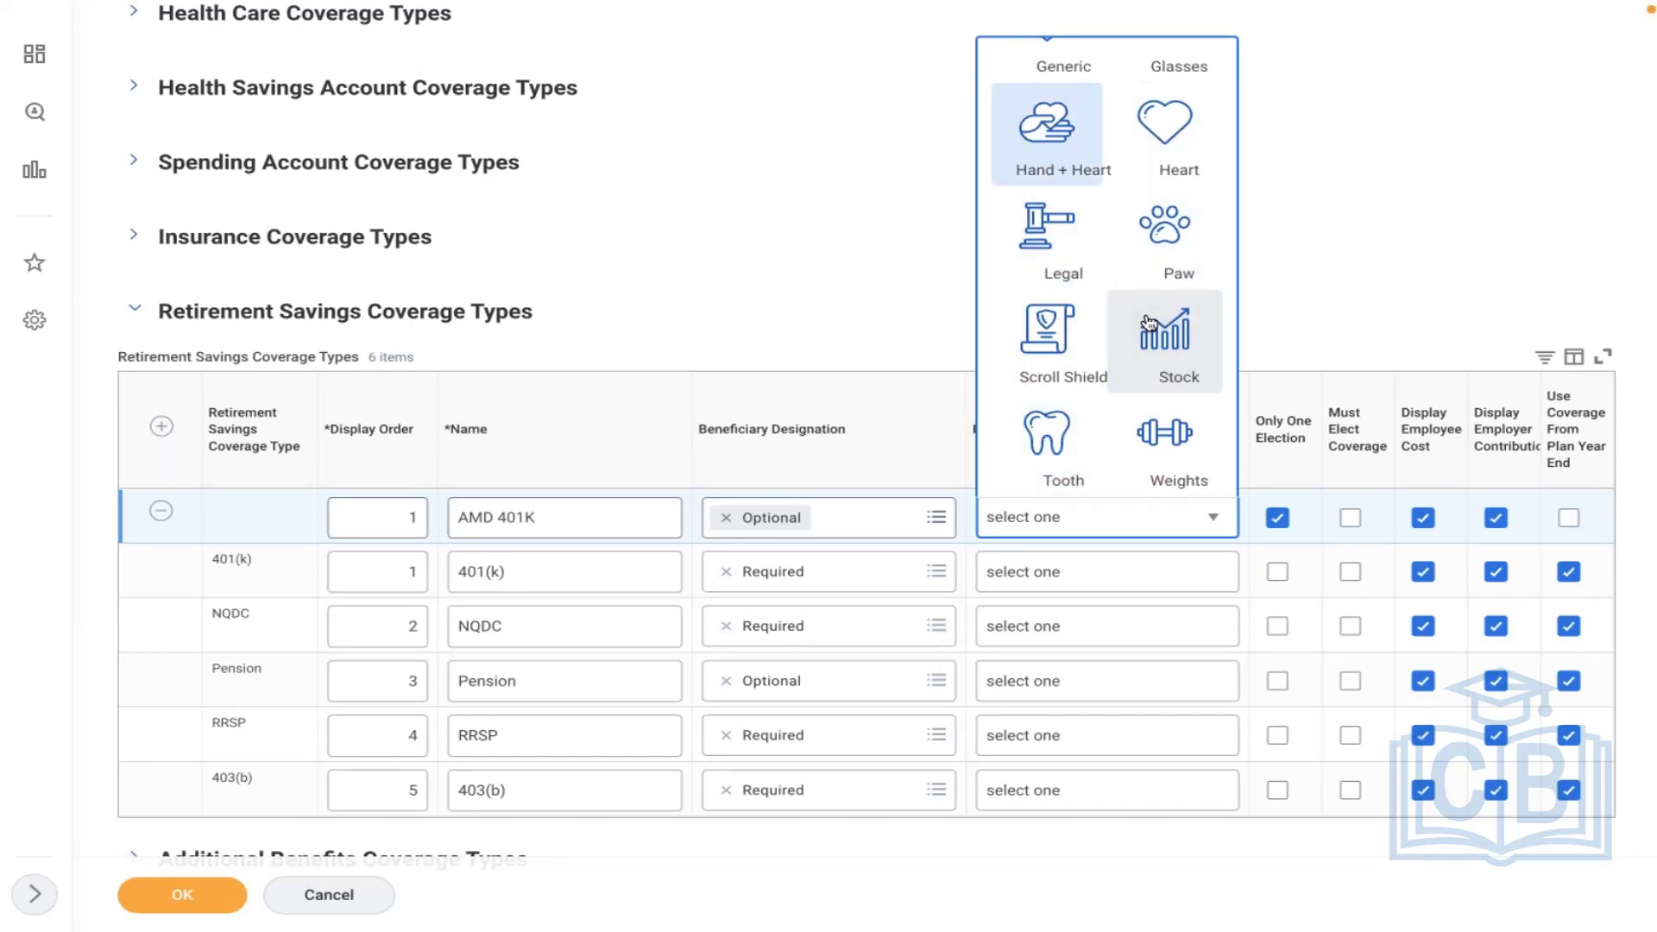
pyautogui.press('Left')
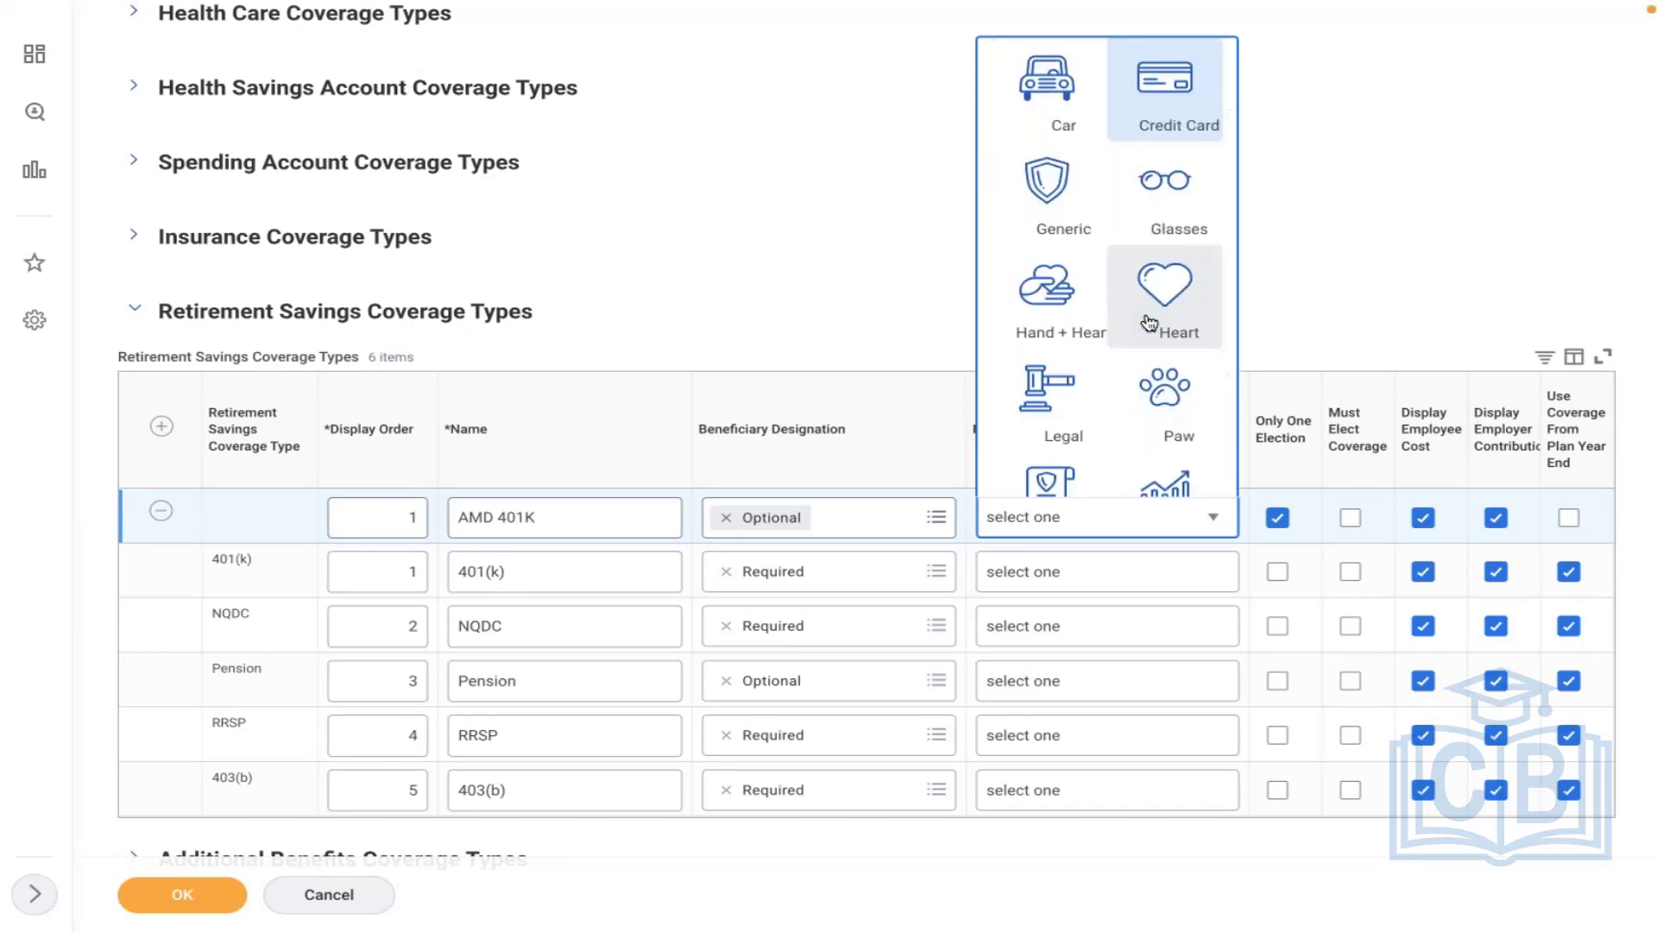
pyautogui.press('Left')
pyautogui.press('Right')
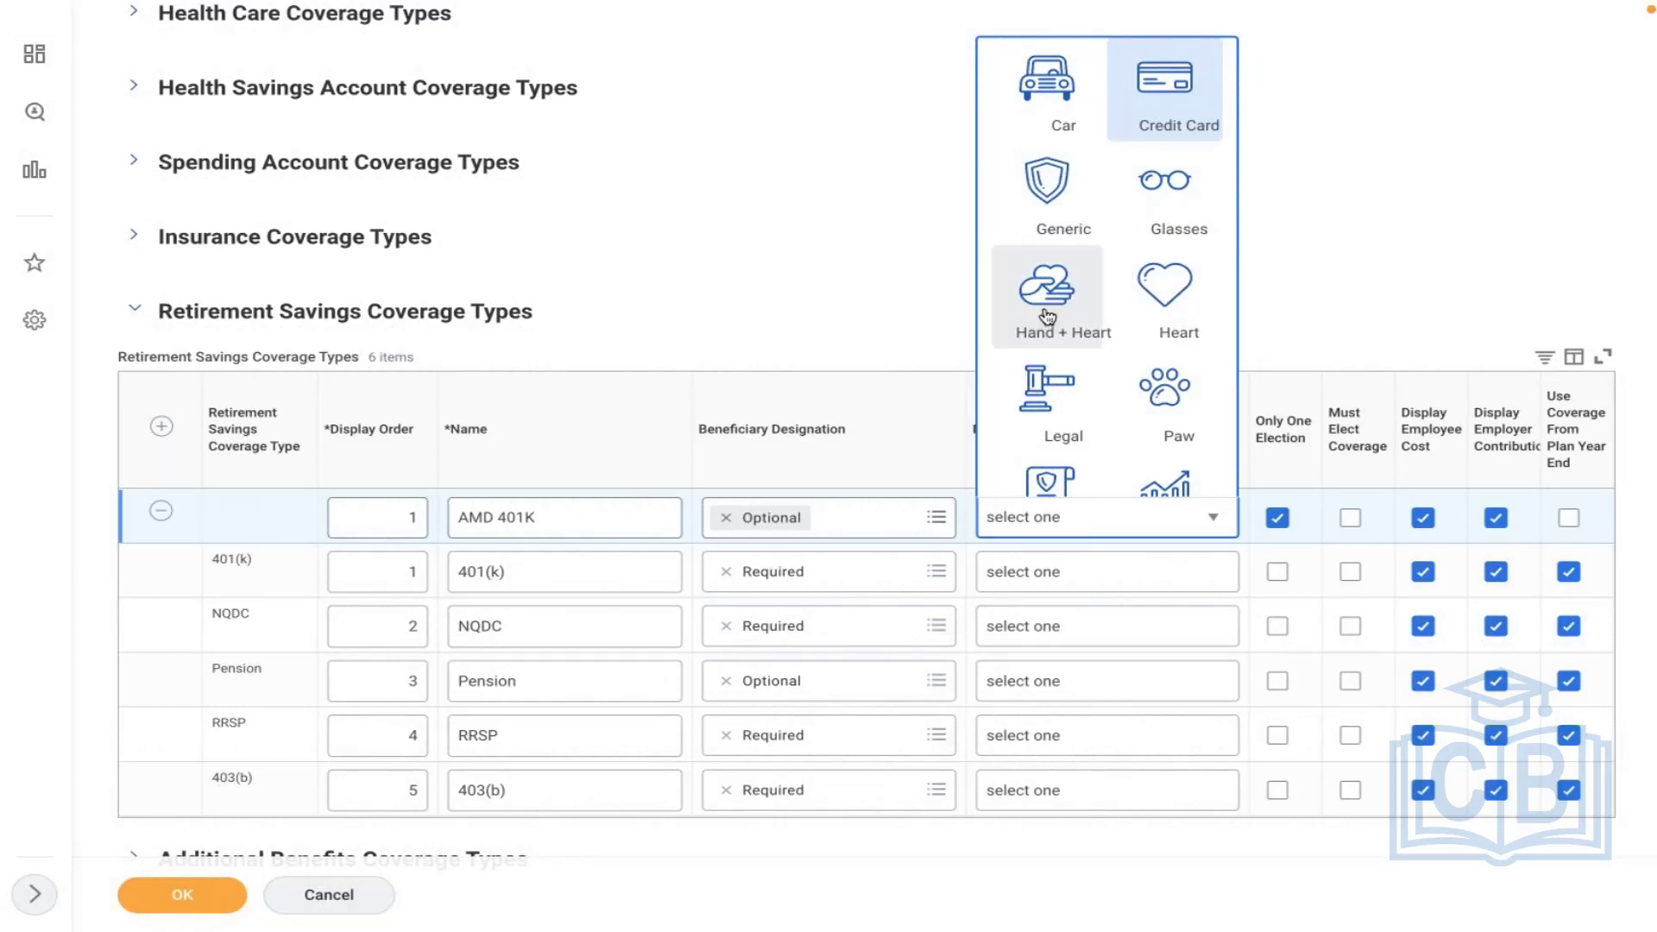
pyautogui.press('Down')
pyautogui.press('Down')
pyautogui.press('Down')
pyautogui.press('Down')
pyautogui.press('Down')
pyautogui.press('Down')
pyautogui.press('Down')
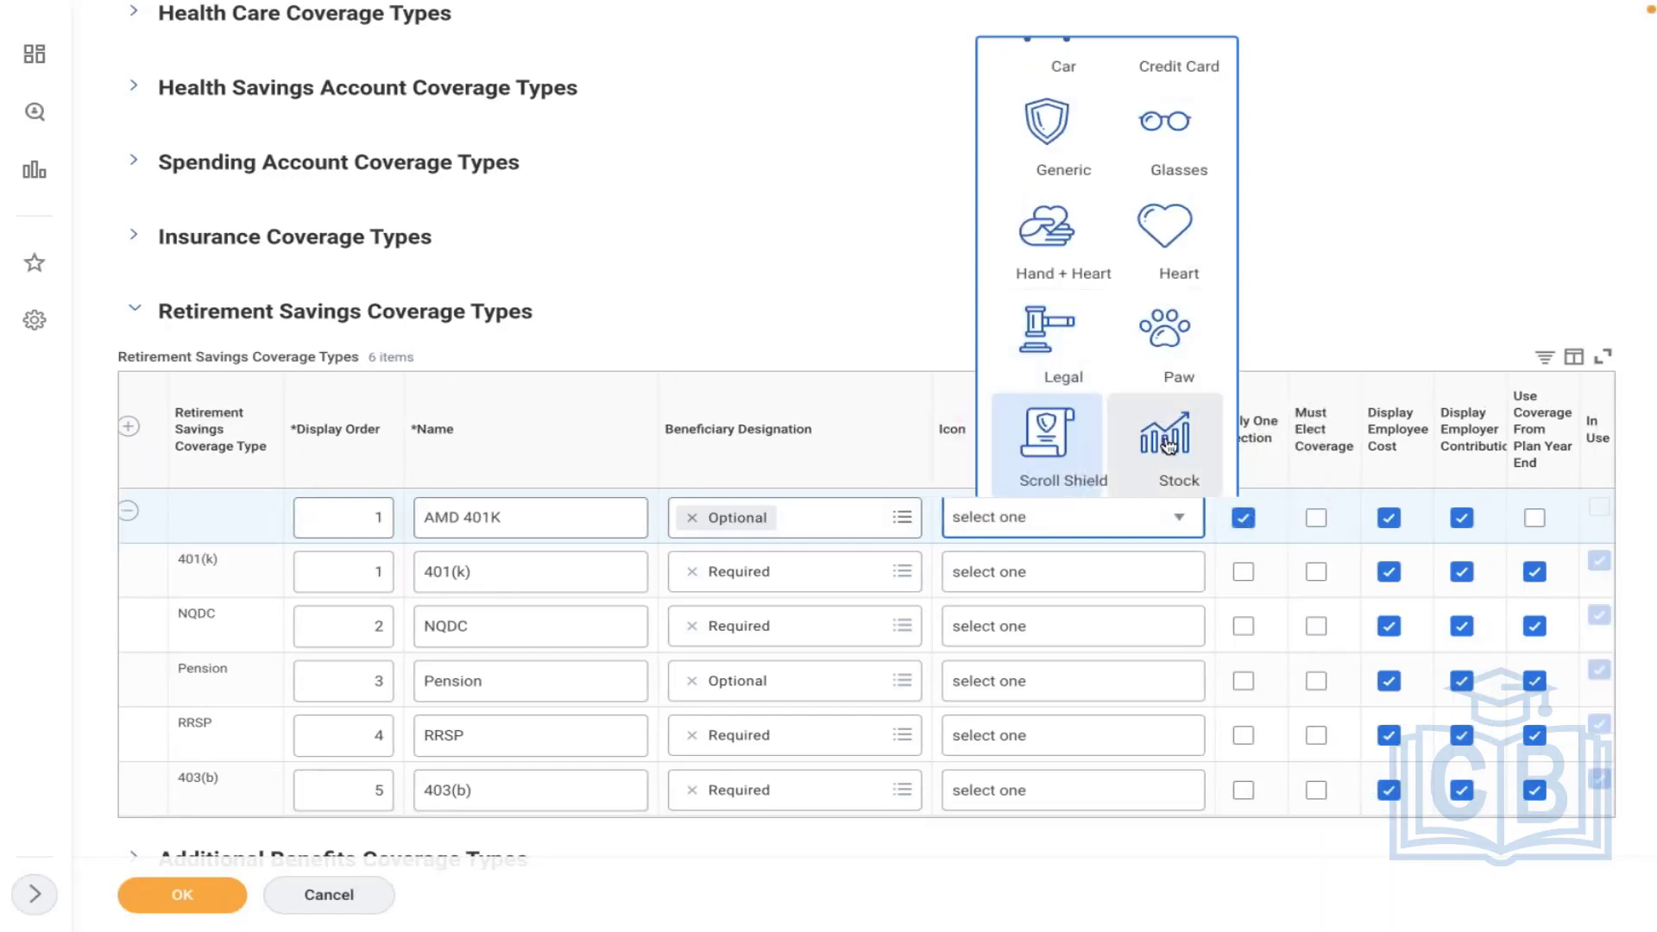
pyautogui.press('Down')
pyautogui.press('Return')
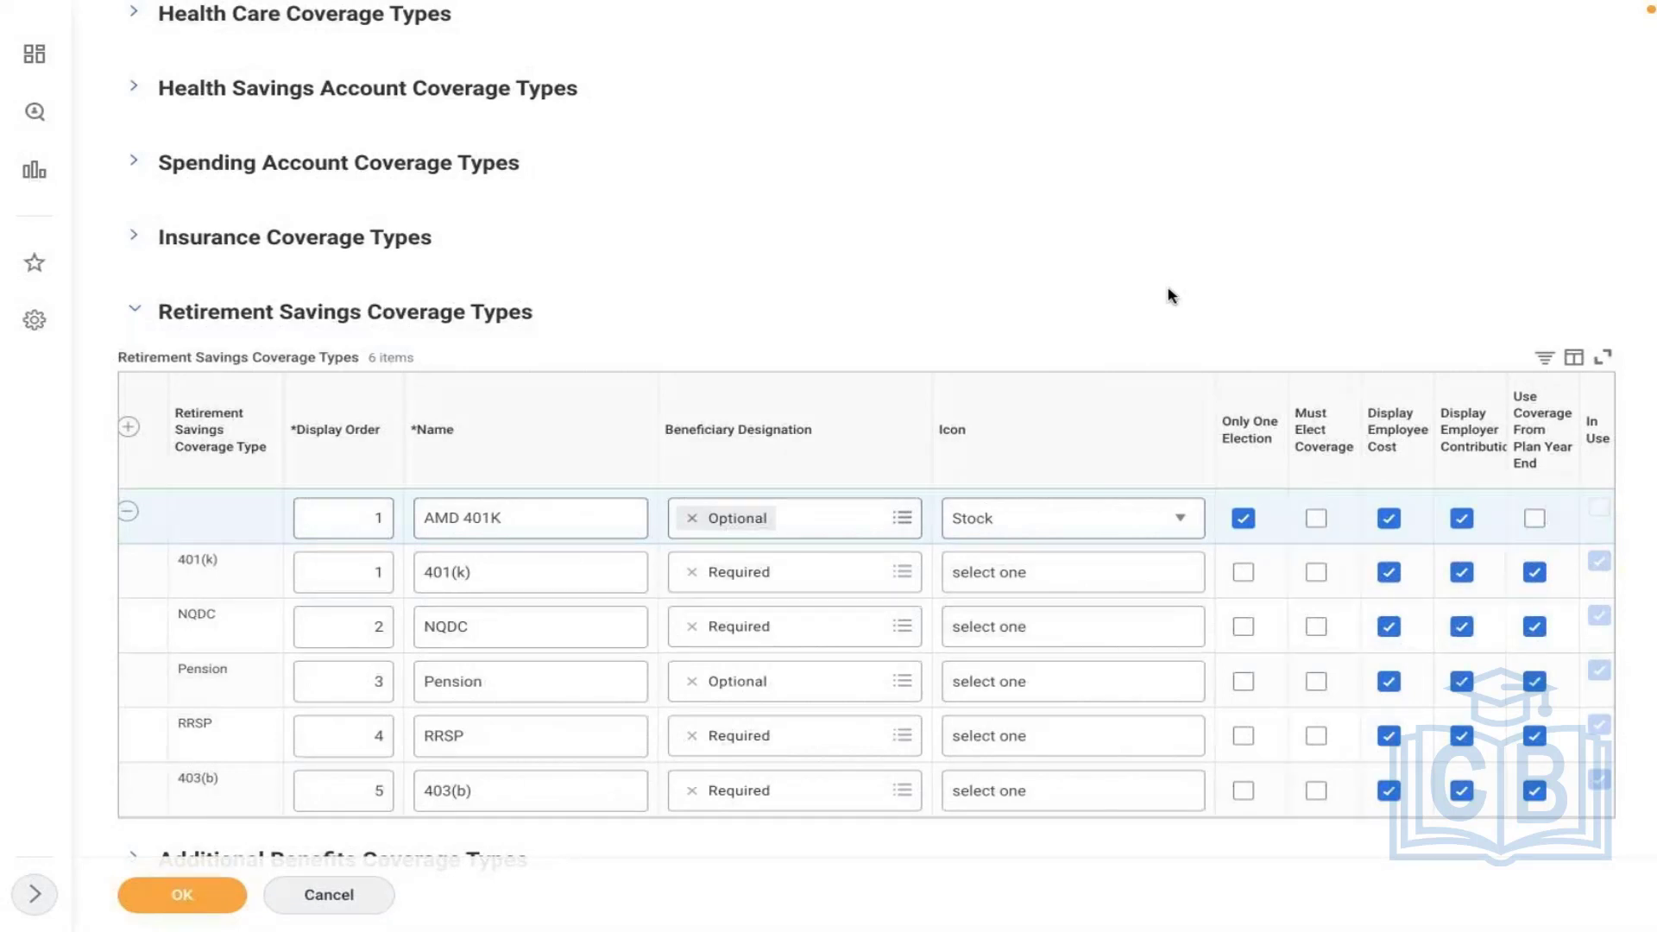
# Step: On the AMD 401K row, uncheck Only One Election and check Must Elect Coverage
pyautogui.click(1242, 524)
pyautogui.click(1244, 521)
pyautogui.click(1246, 518)
pyautogui.click(1316, 521)
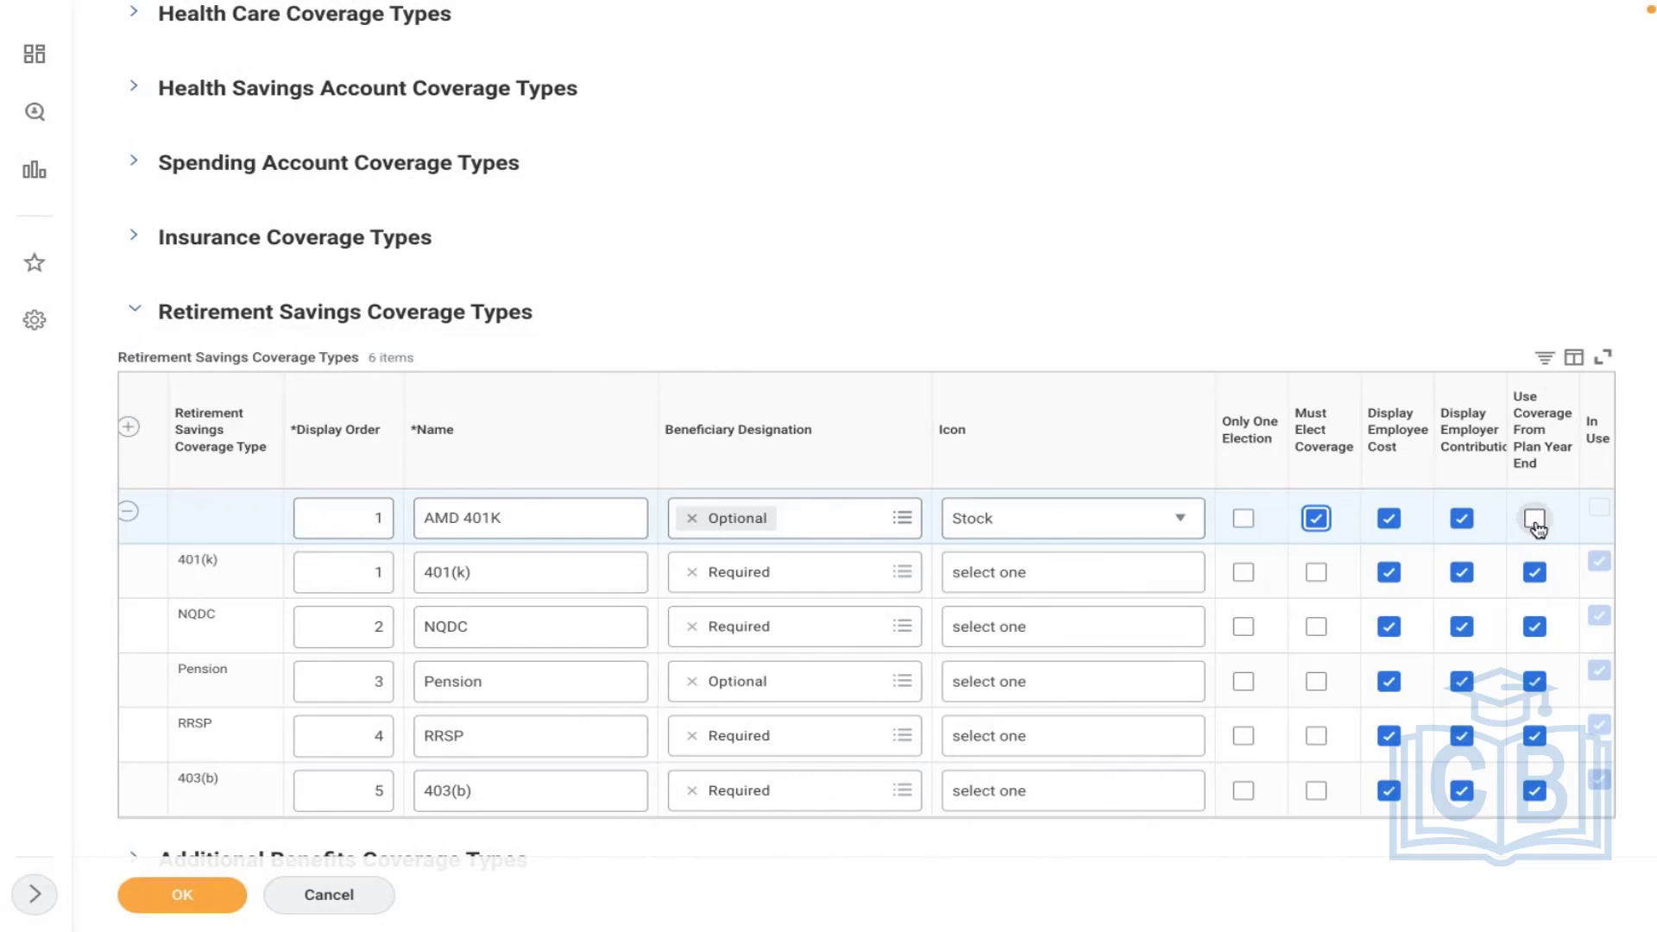
pyautogui.moveTo(1538, 528)
pyautogui.press('XF86AudioRaiseVolume')
# Step: Expand Health Care Coverage Types, inspect the Medical row, then return to the Word notes
pyautogui.scroll(3, 1176, 278)
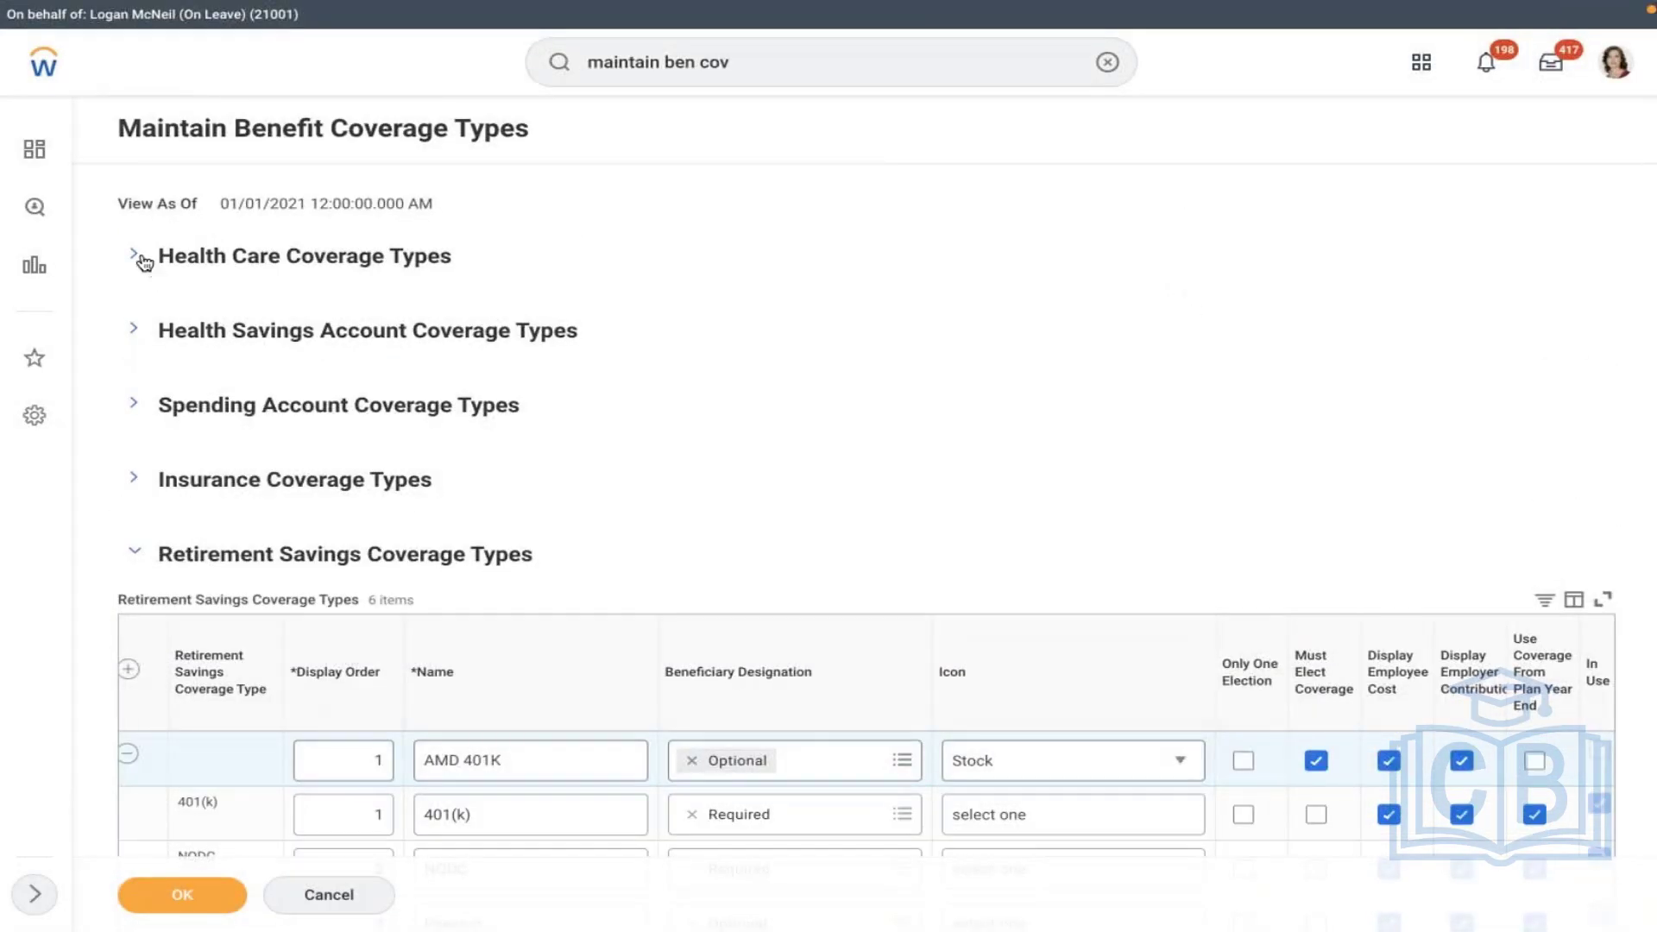
pyautogui.click(134, 255)
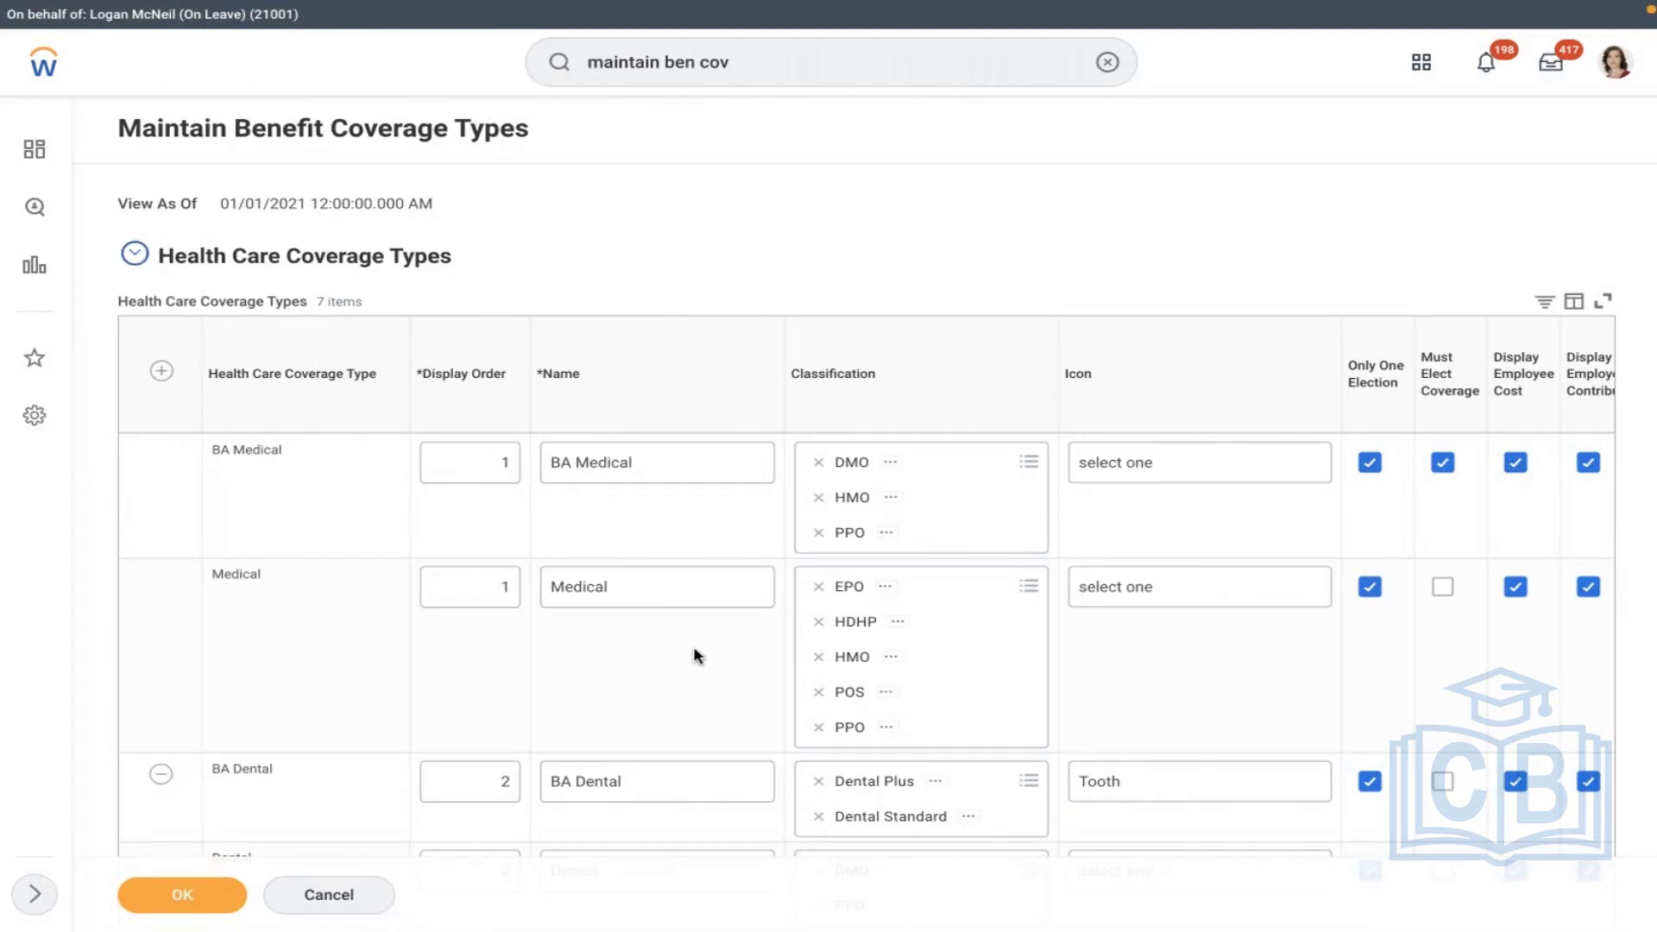
pyautogui.click(634, 673)
pyautogui.click(634, 673)
pyautogui.click(634, 673)
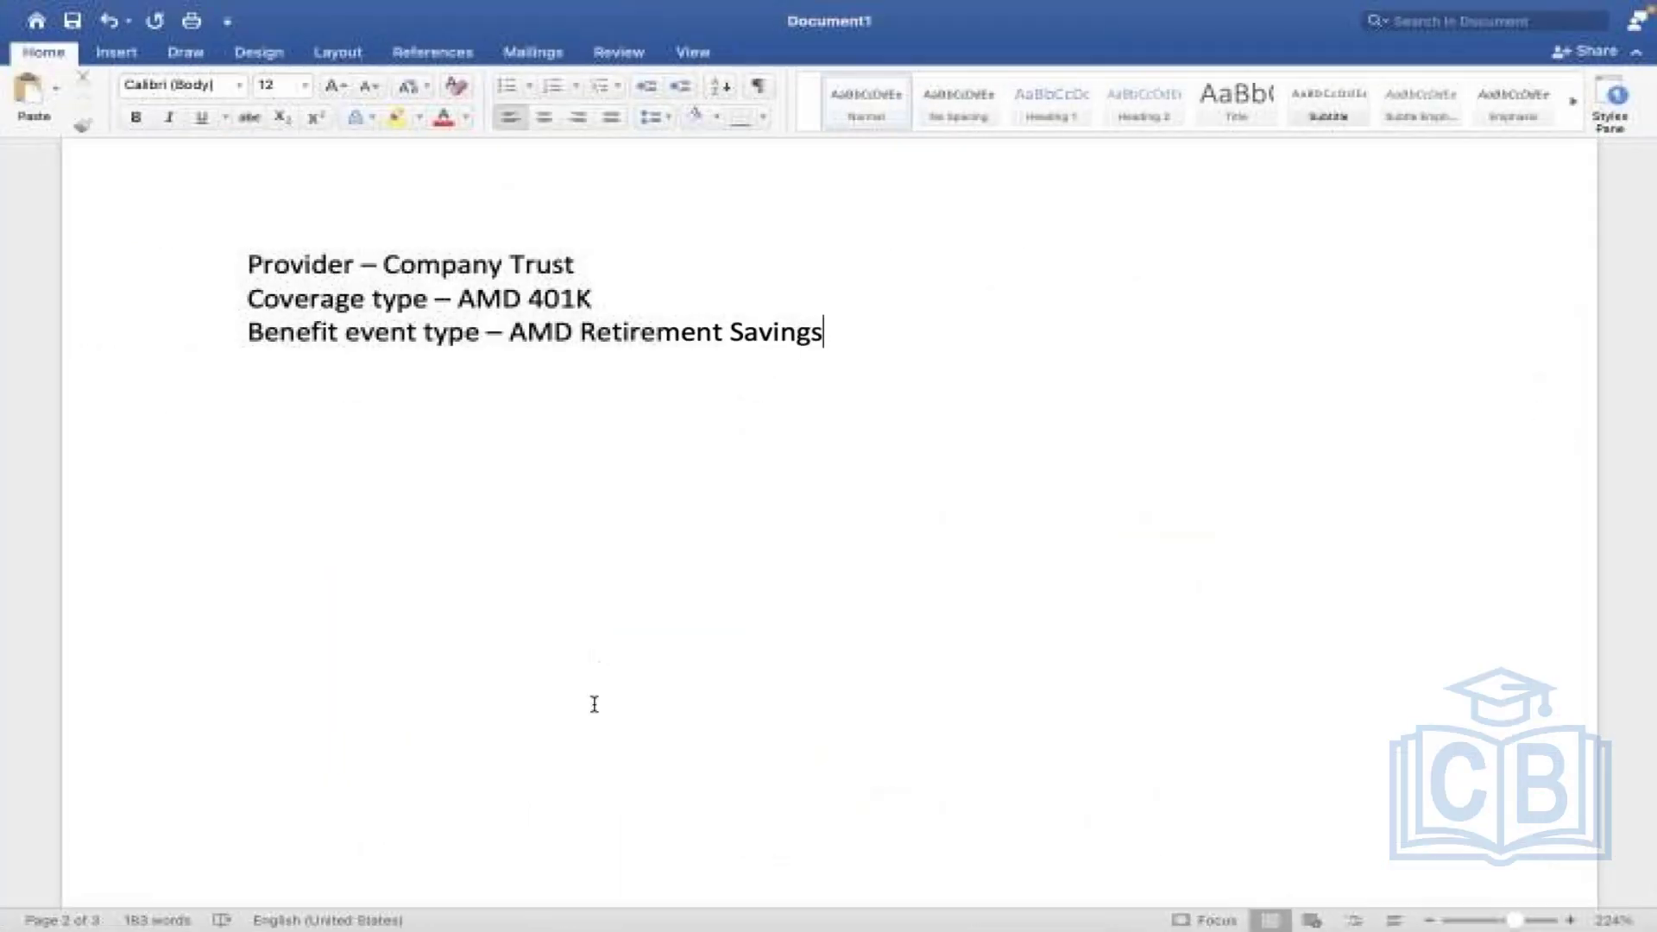
pyautogui.click(592, 734)
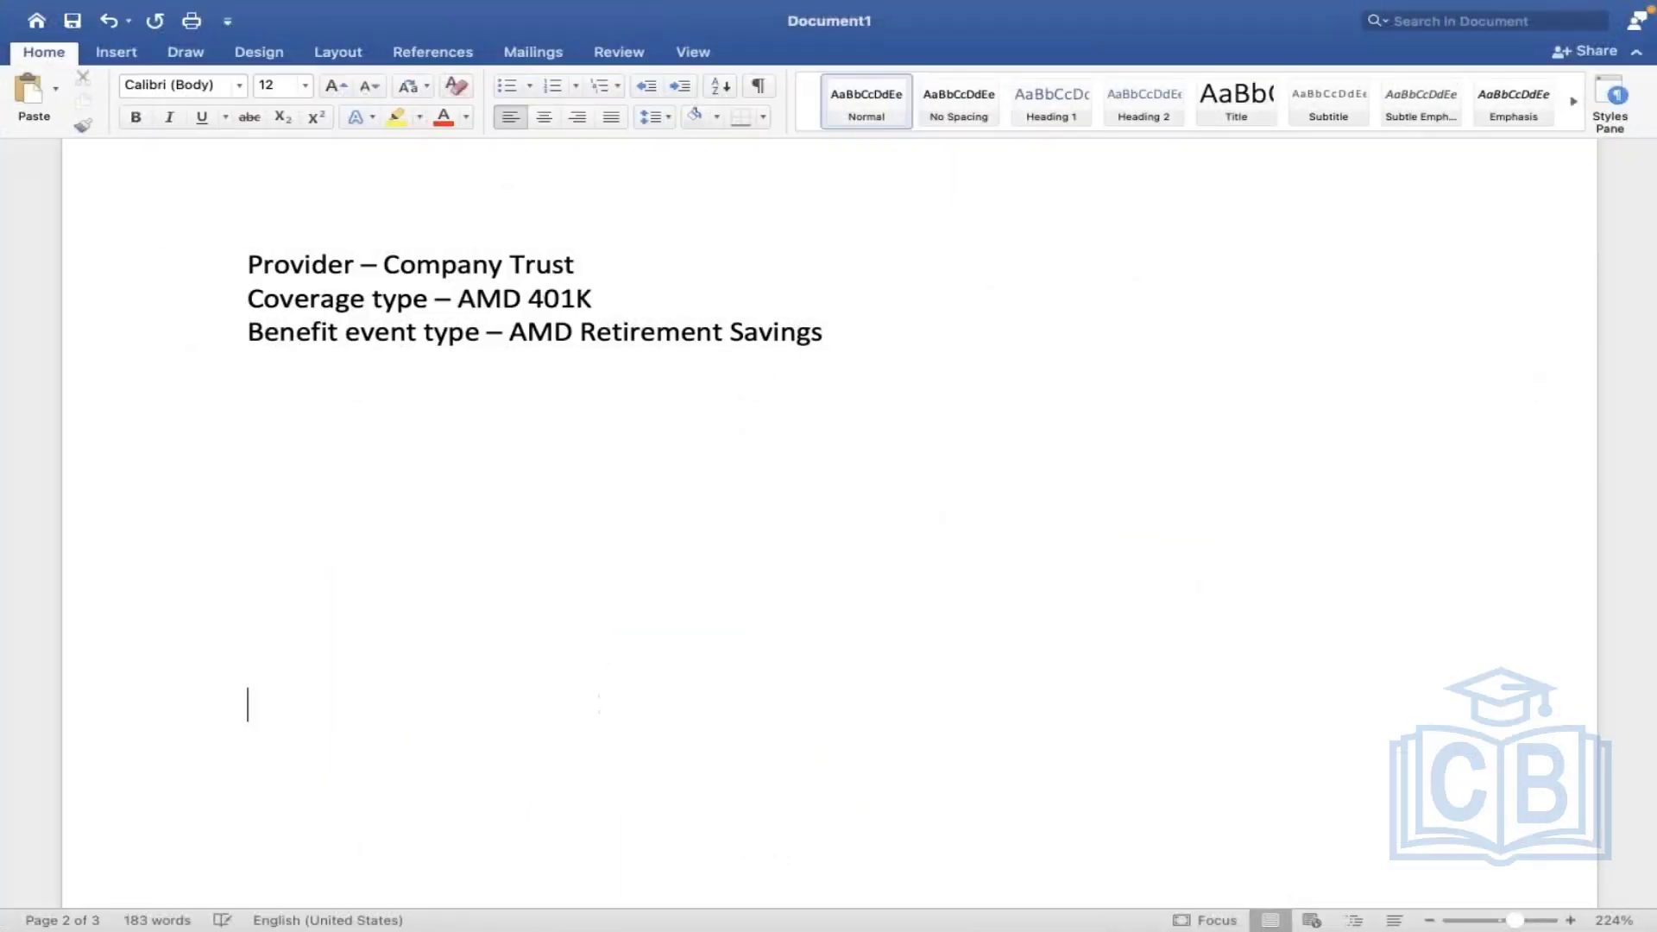
# Step: Type MEDICAL on a new line and draw an arrow out from it
pyautogui.press('Return')
pyautogui.press('Return')
pyautogui.write('MEDICAL')
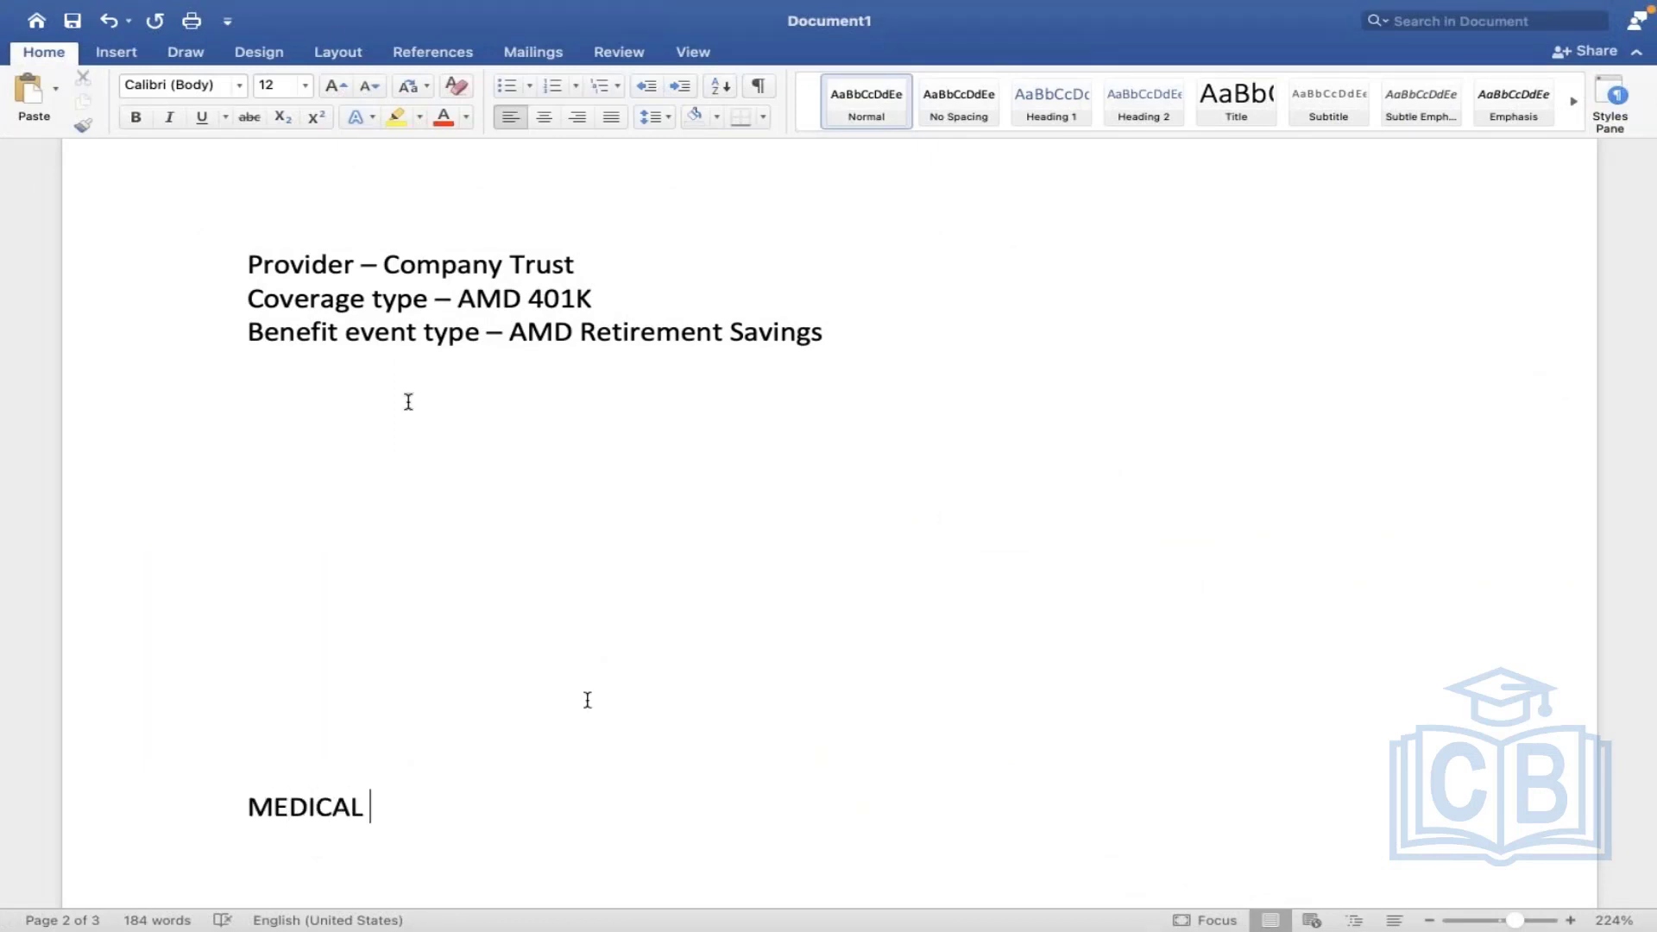
pyautogui.click(113, 55)
pyautogui.click(292, 91)
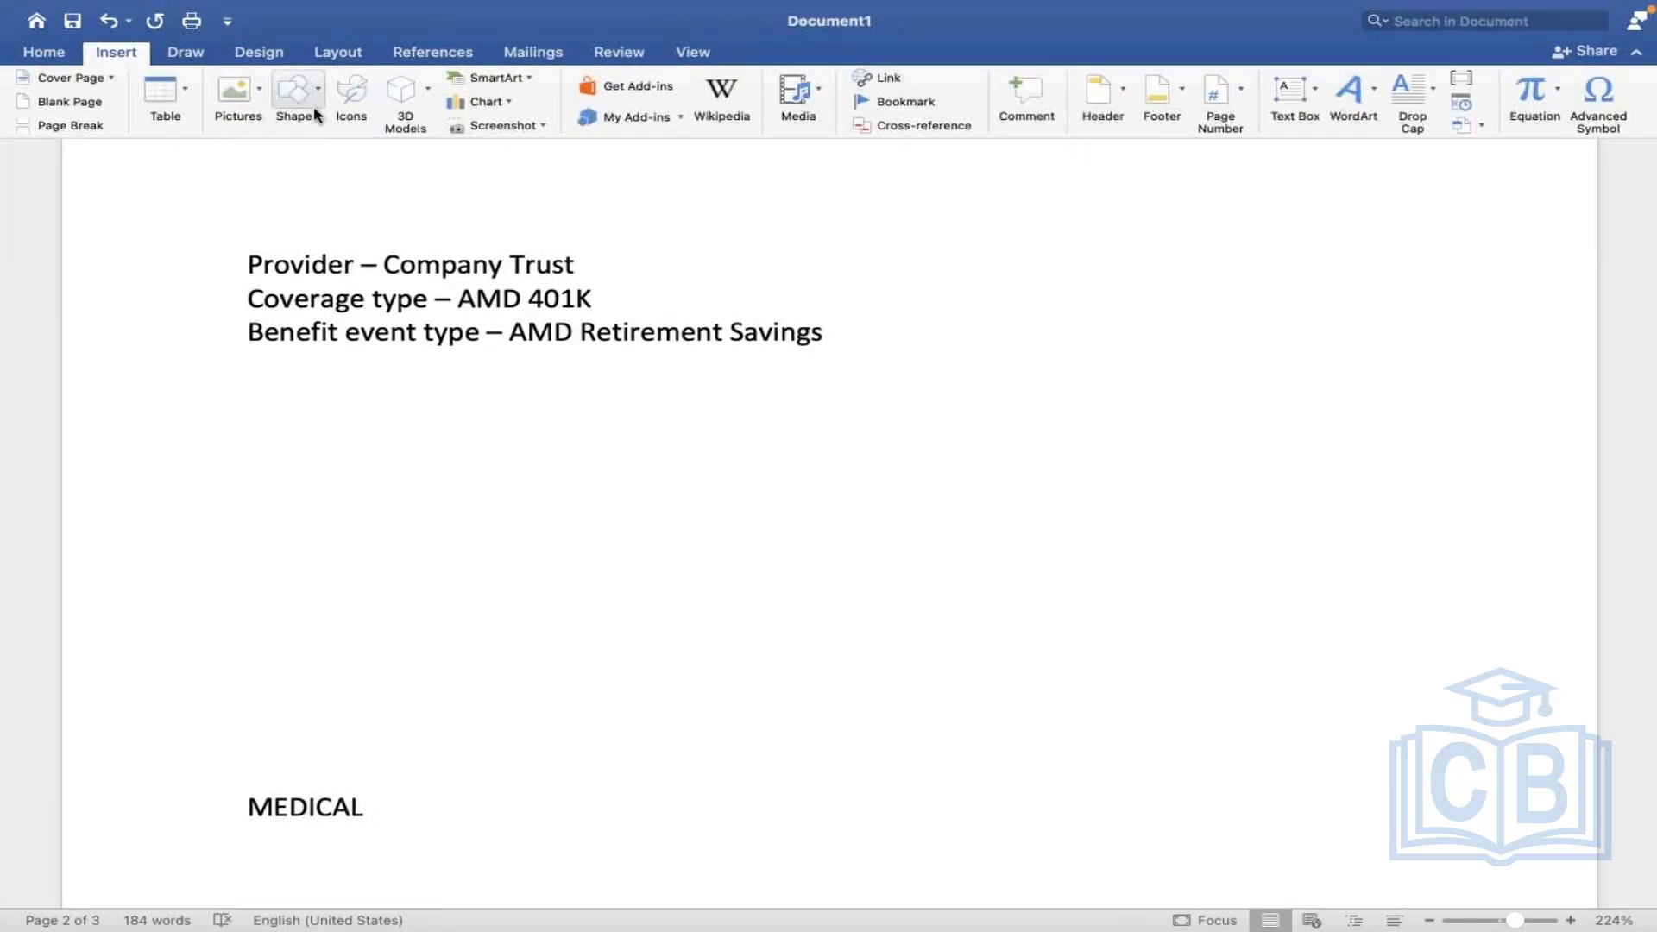
pyautogui.click(366, 162)
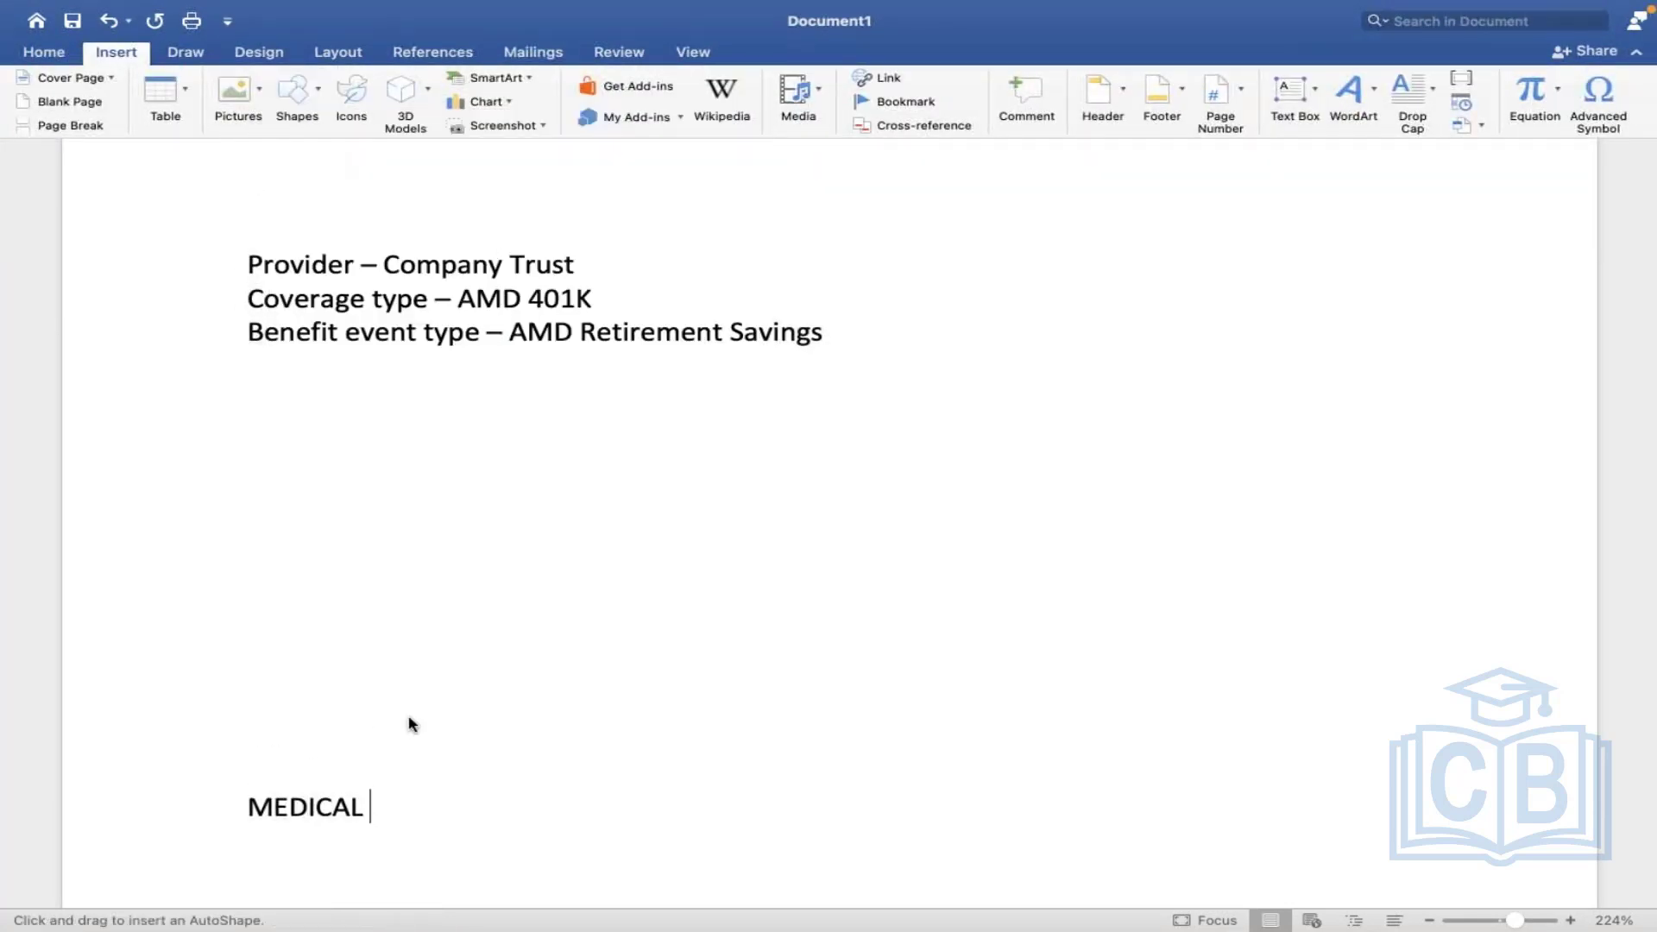
pyautogui.moveTo(375, 795); pyautogui.dragTo(549, 736)
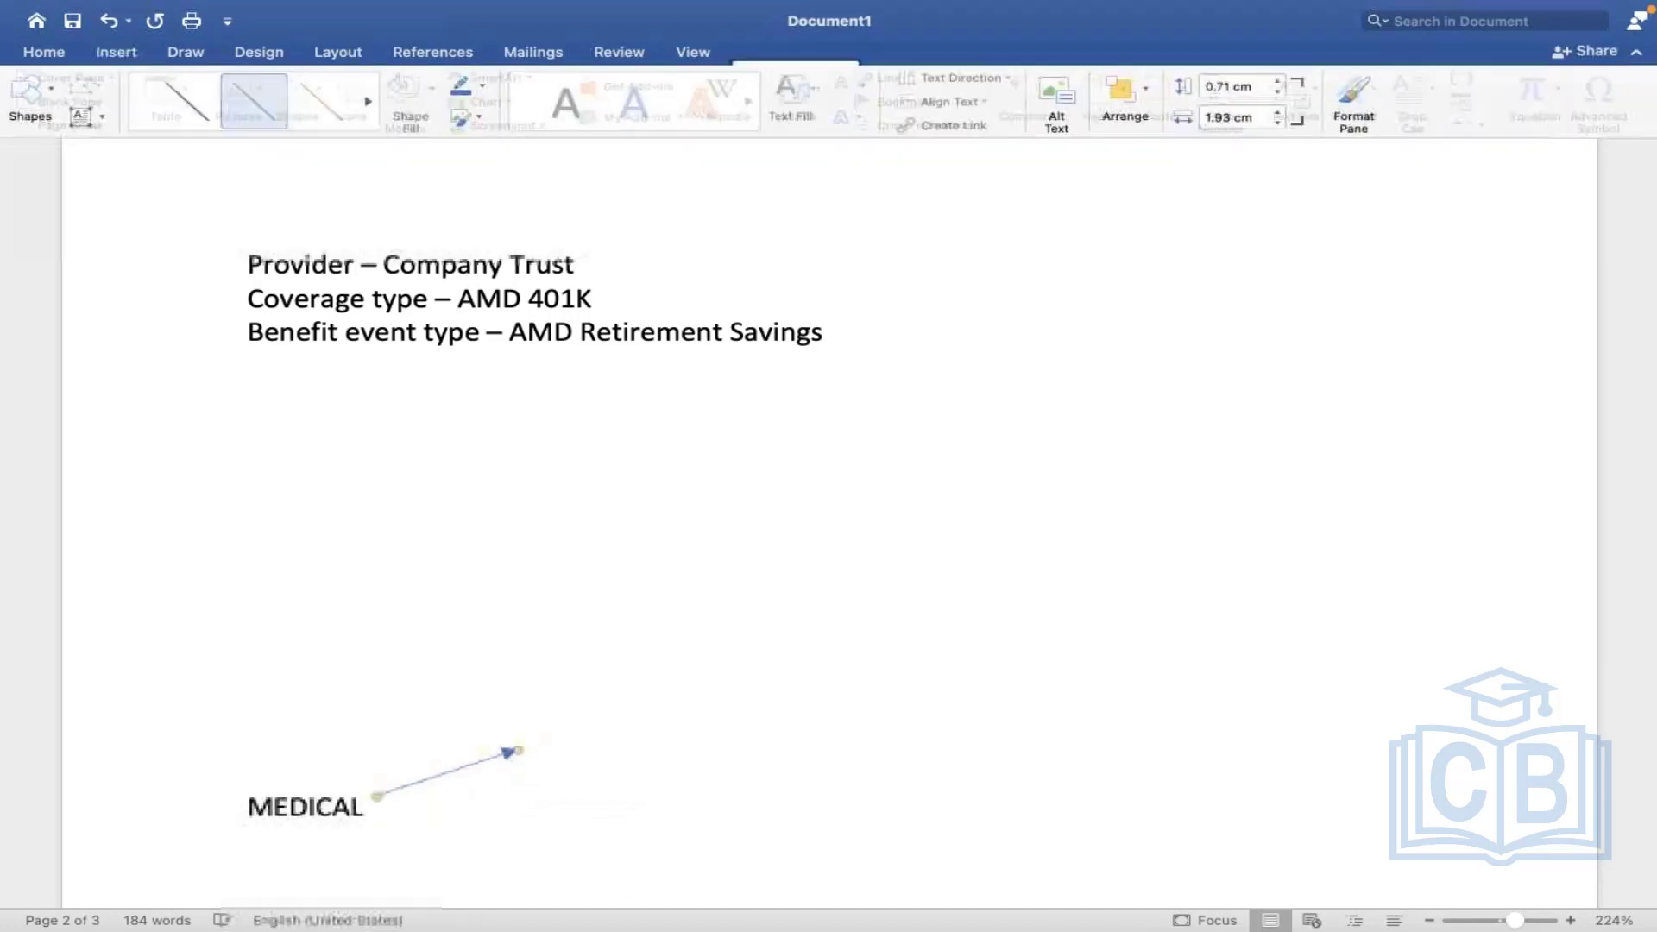
pyautogui.click(538, 745)
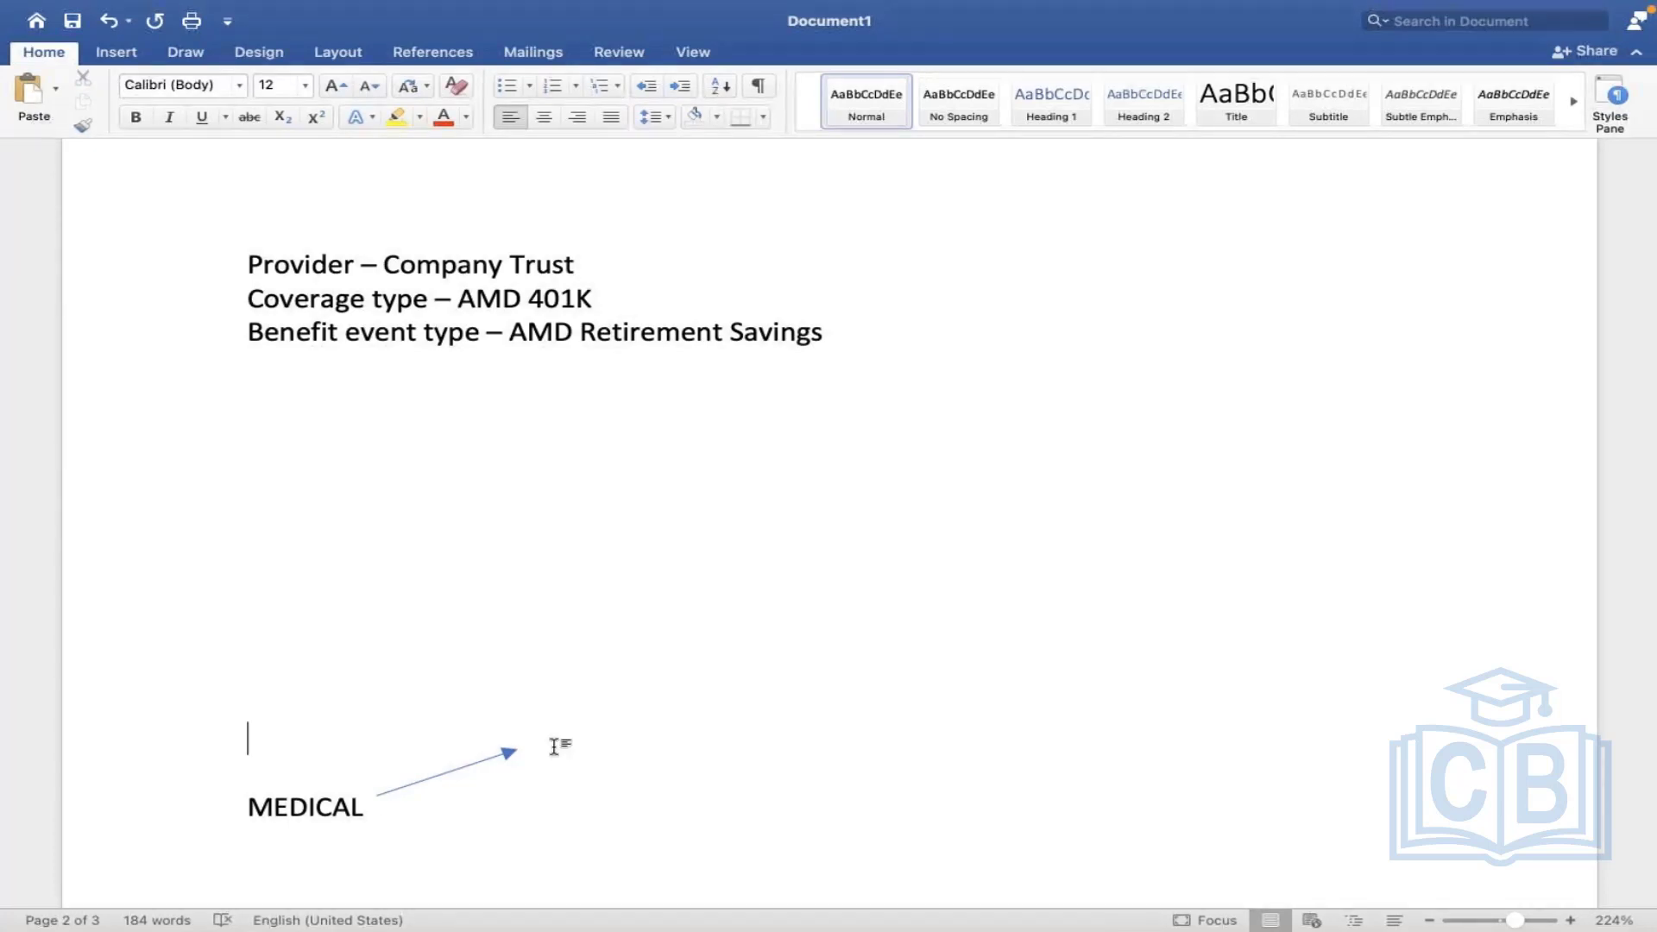
# Step: Add the label Executive and reposition the arrow to run from MEDICAL up to it
pyautogui.write('E')
pyautogui.click(507, 753)
pyautogui.moveTo(499, 754); pyautogui.dragTo(371, 765)
pyautogui.moveTo(250, 806); pyautogui.dragTo(356, 816)
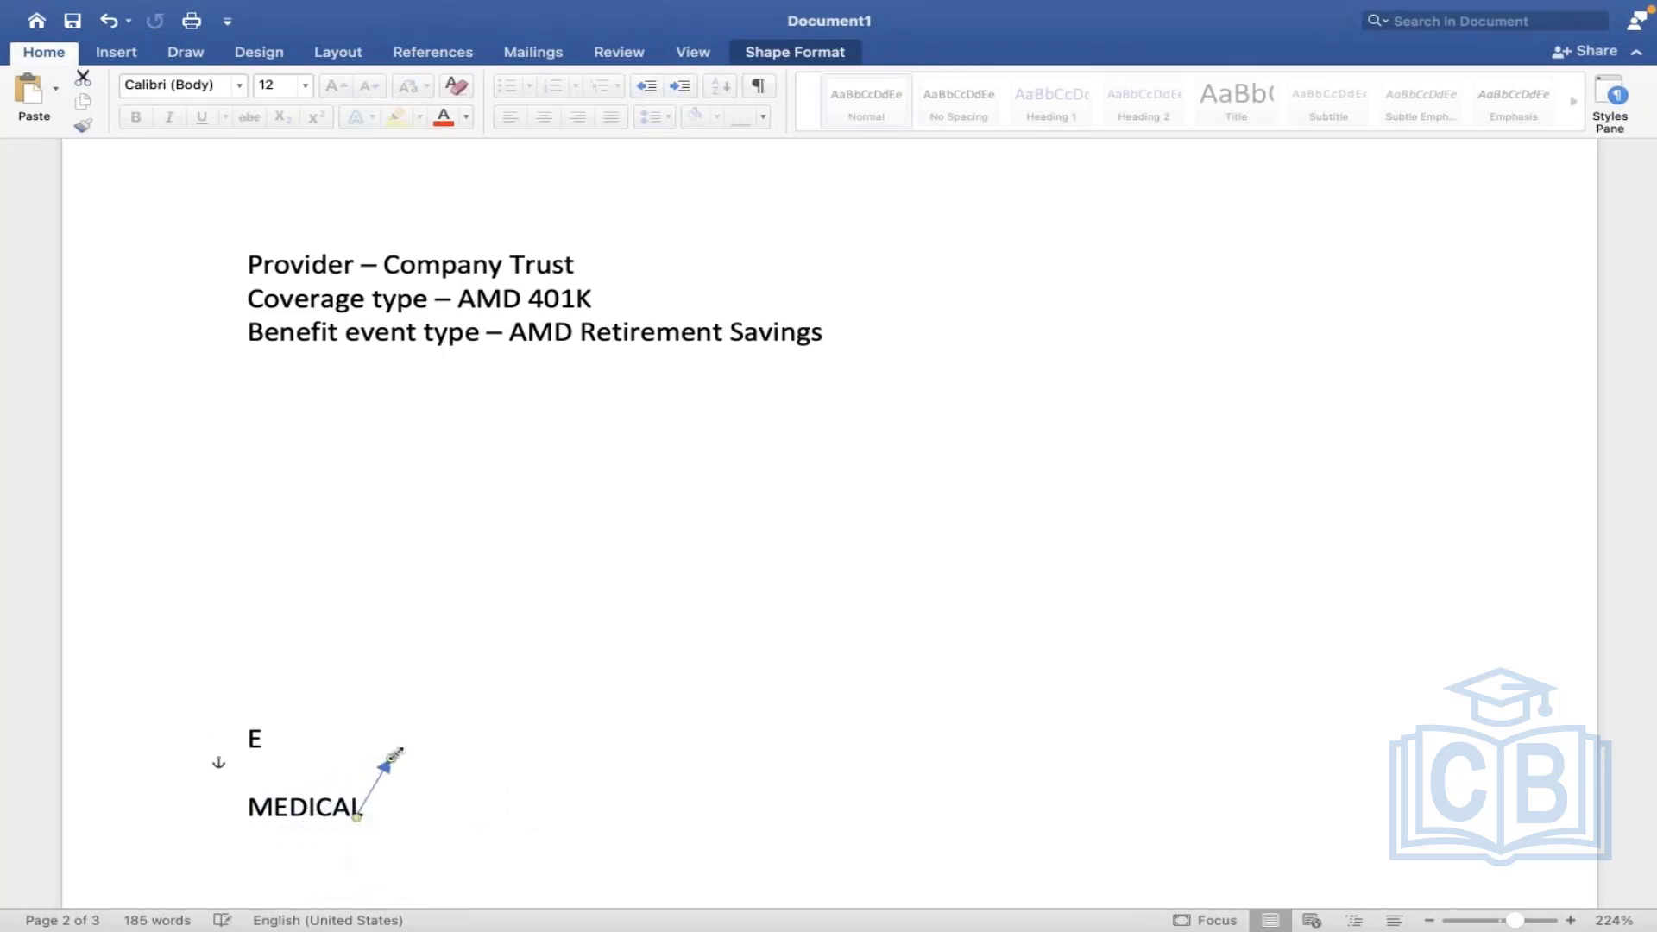
pyautogui.moveTo(391, 760); pyautogui.dragTo(297, 754)
pyautogui.click(278, 740)
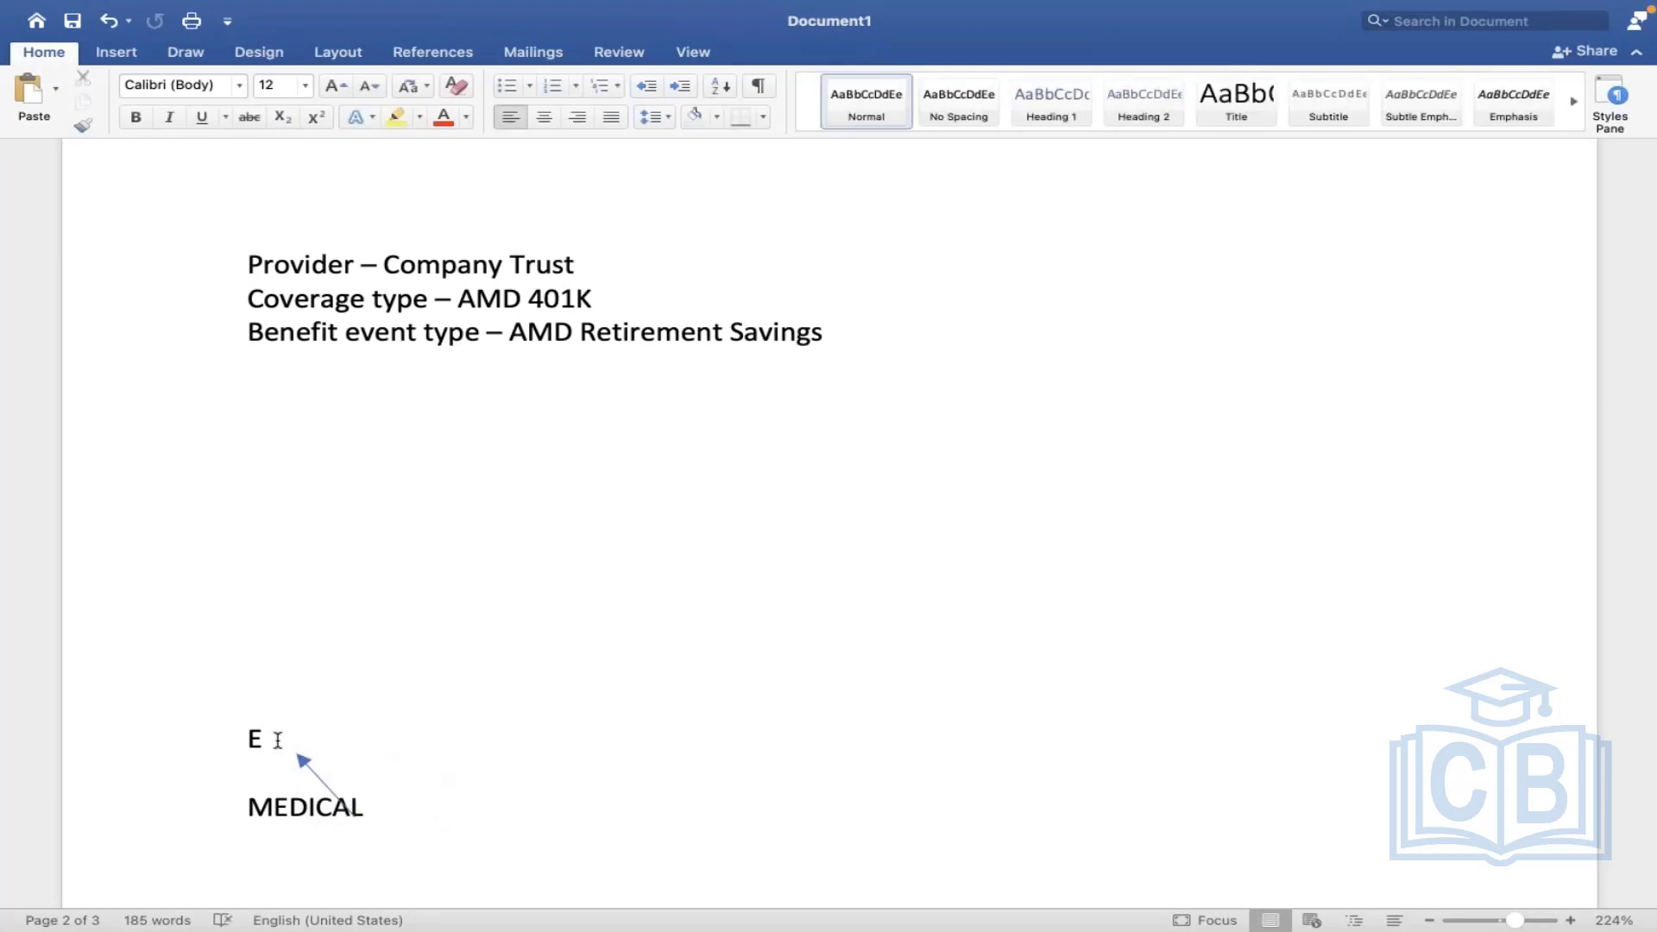
pyautogui.write('xecutive')
pyautogui.click(125, 54)
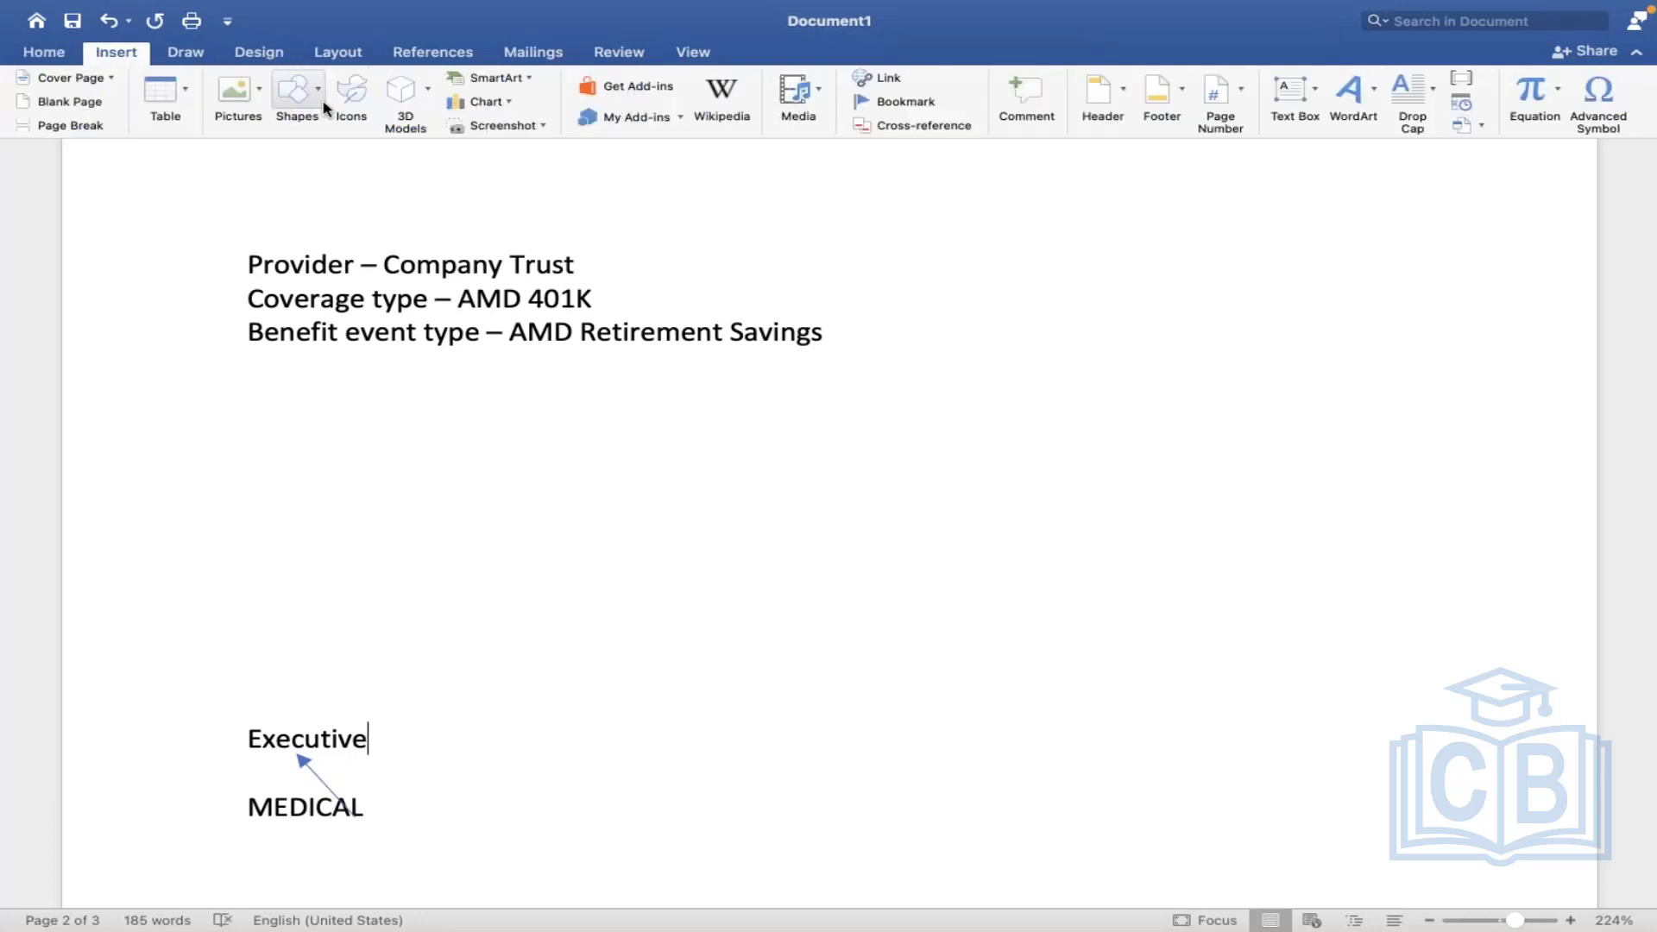
# Step: Draw a right-pointing arrow from MEDICAL and add the label Management
pyautogui.click(318, 100)
pyautogui.click(369, 309)
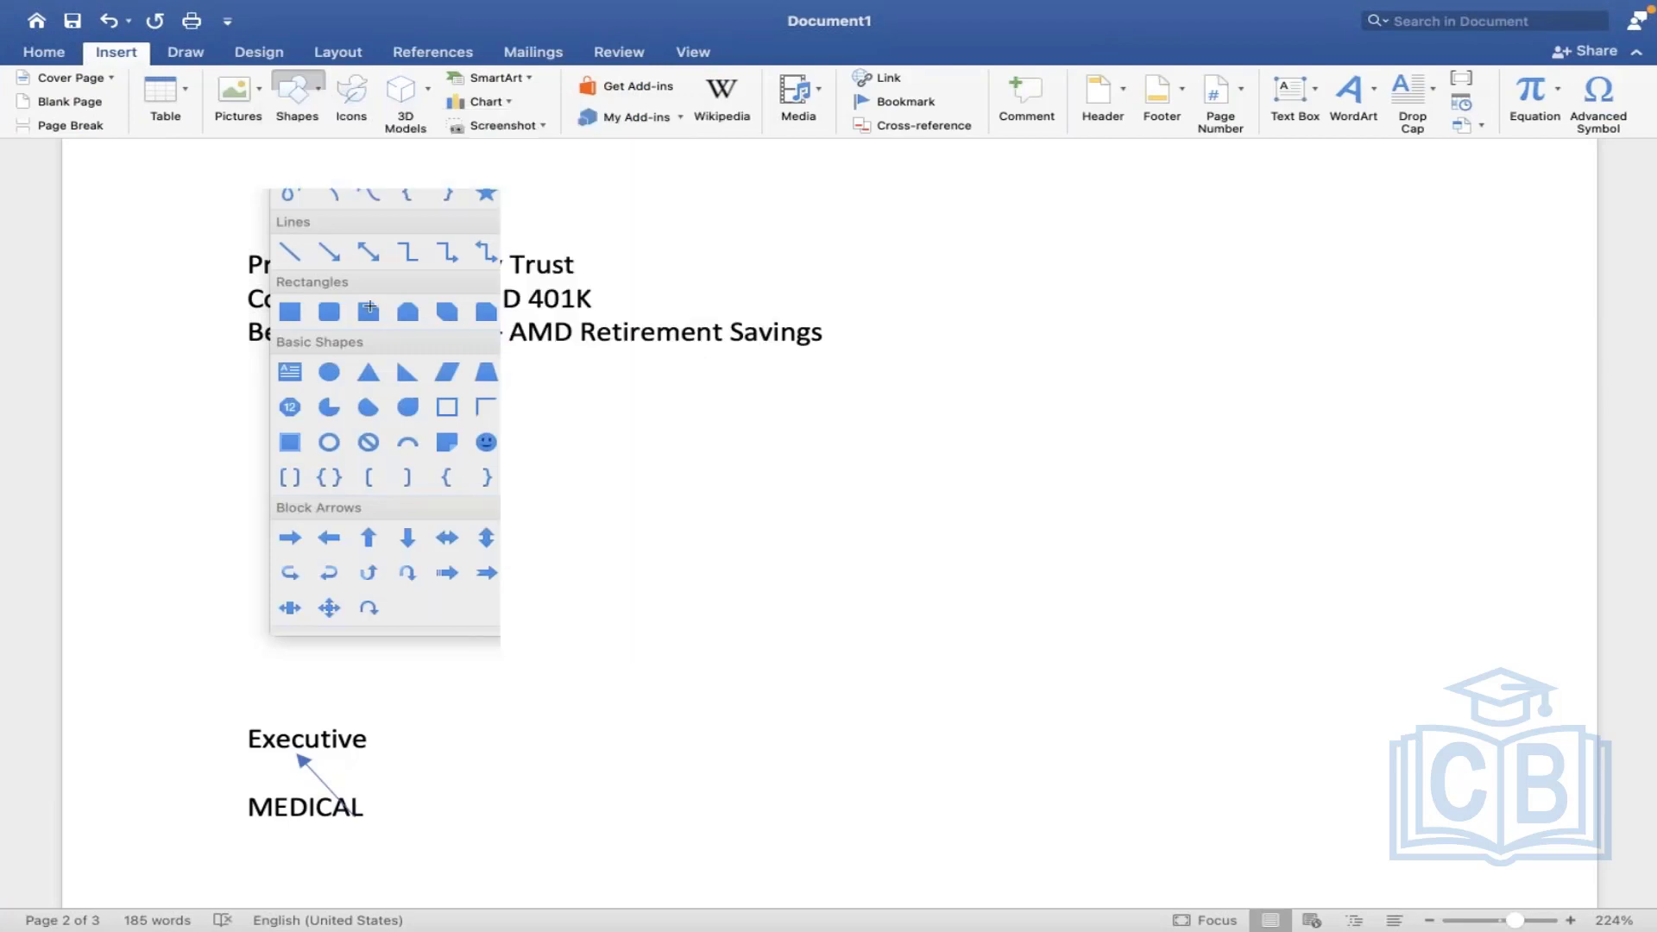
pyautogui.moveTo(366, 807); pyautogui.dragTo(438, 807)
pyautogui.click(481, 807)
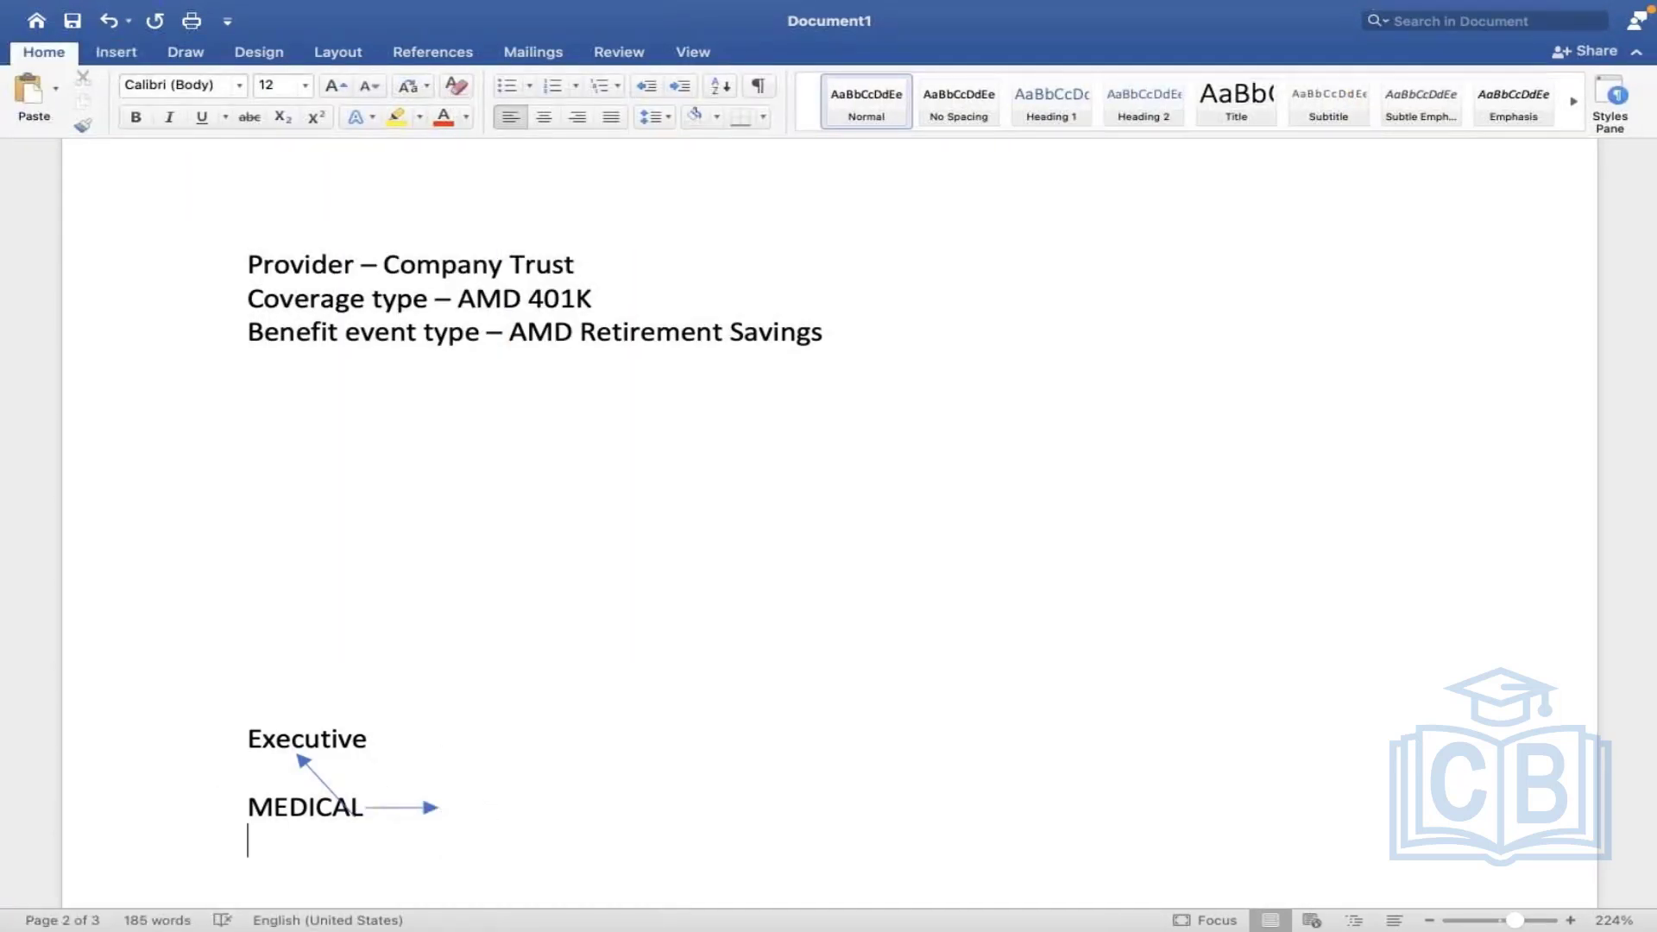
pyautogui.scroll(-1, 481, 777)
pyautogui.click(480, 739)
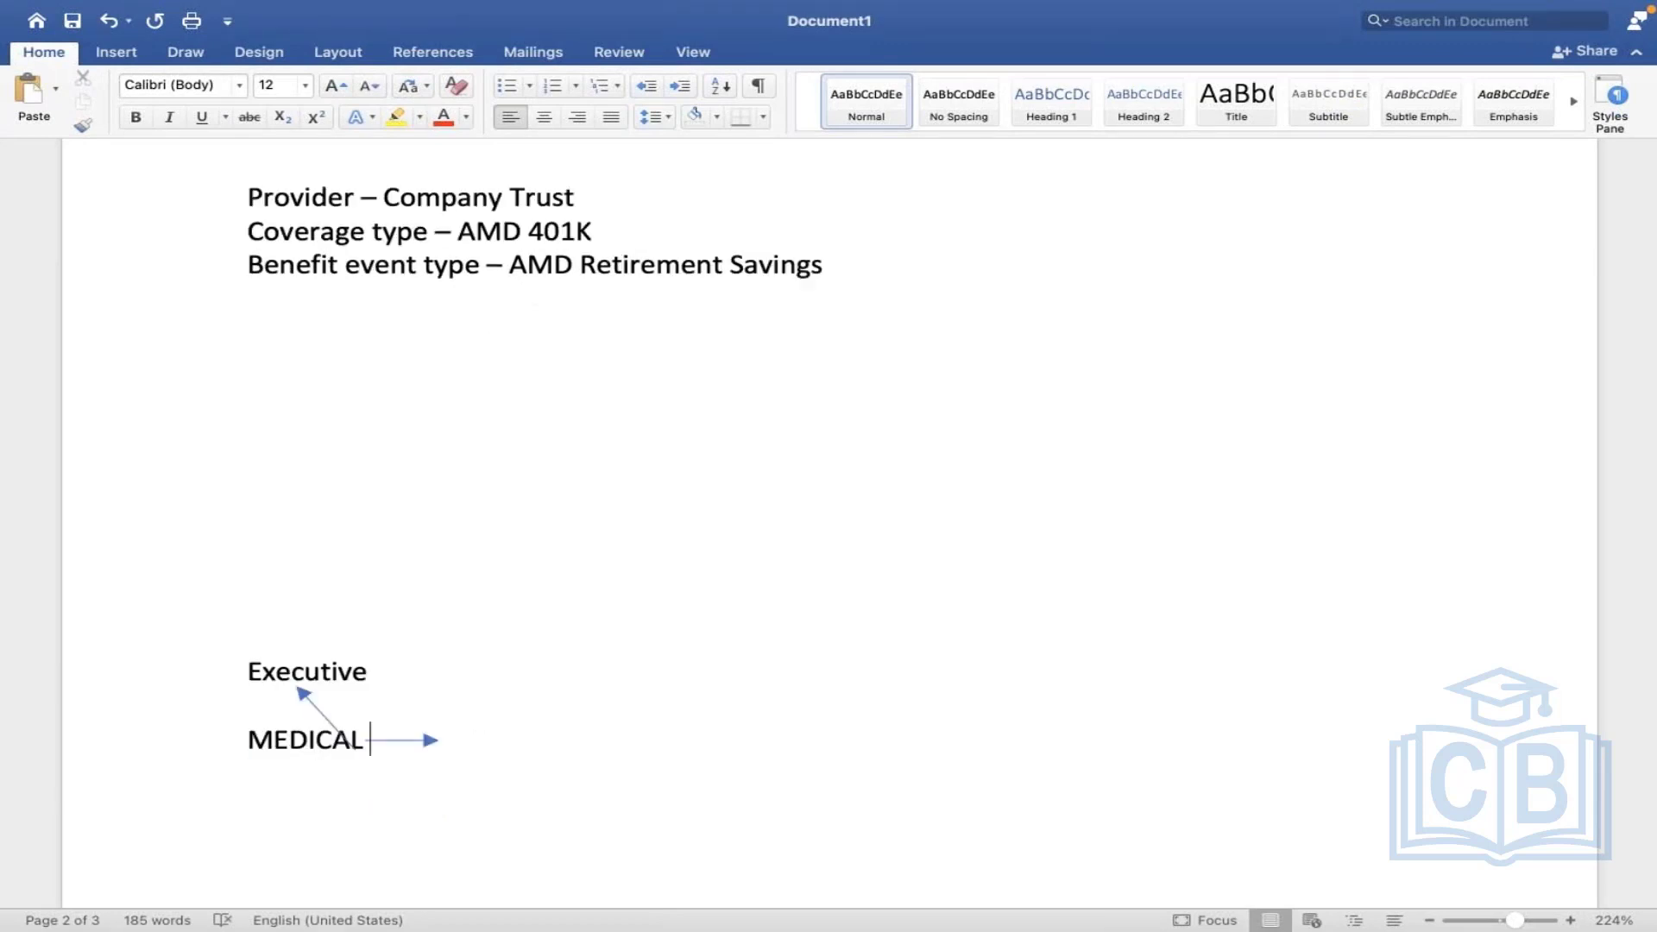
pyautogui.click(452, 740)
pyautogui.write('Management')
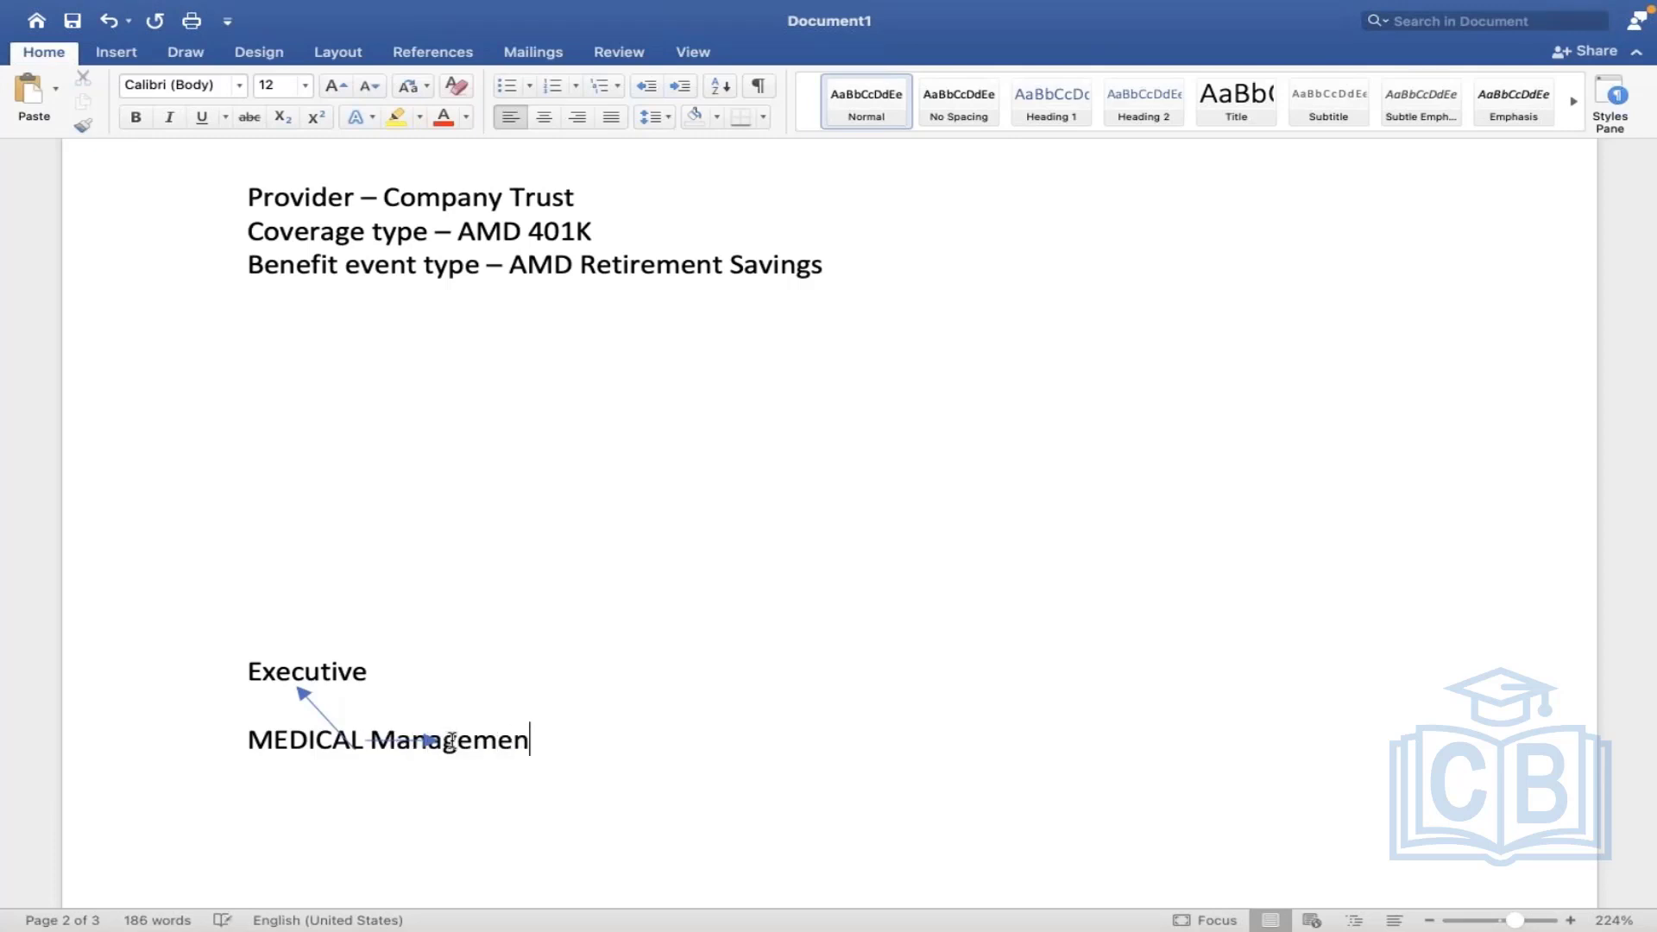
pyautogui.press('Left')
pyautogui.press('Left')
pyautogui.press('Left')
pyautogui.press('Left')
pyautogui.press('Left')
pyautogui.press('Left')
pyautogui.press('Left')
pyautogui.press('Left')
pyautogui.press('Left')
pyautogui.press('Left')
pyautogui.press('Left')
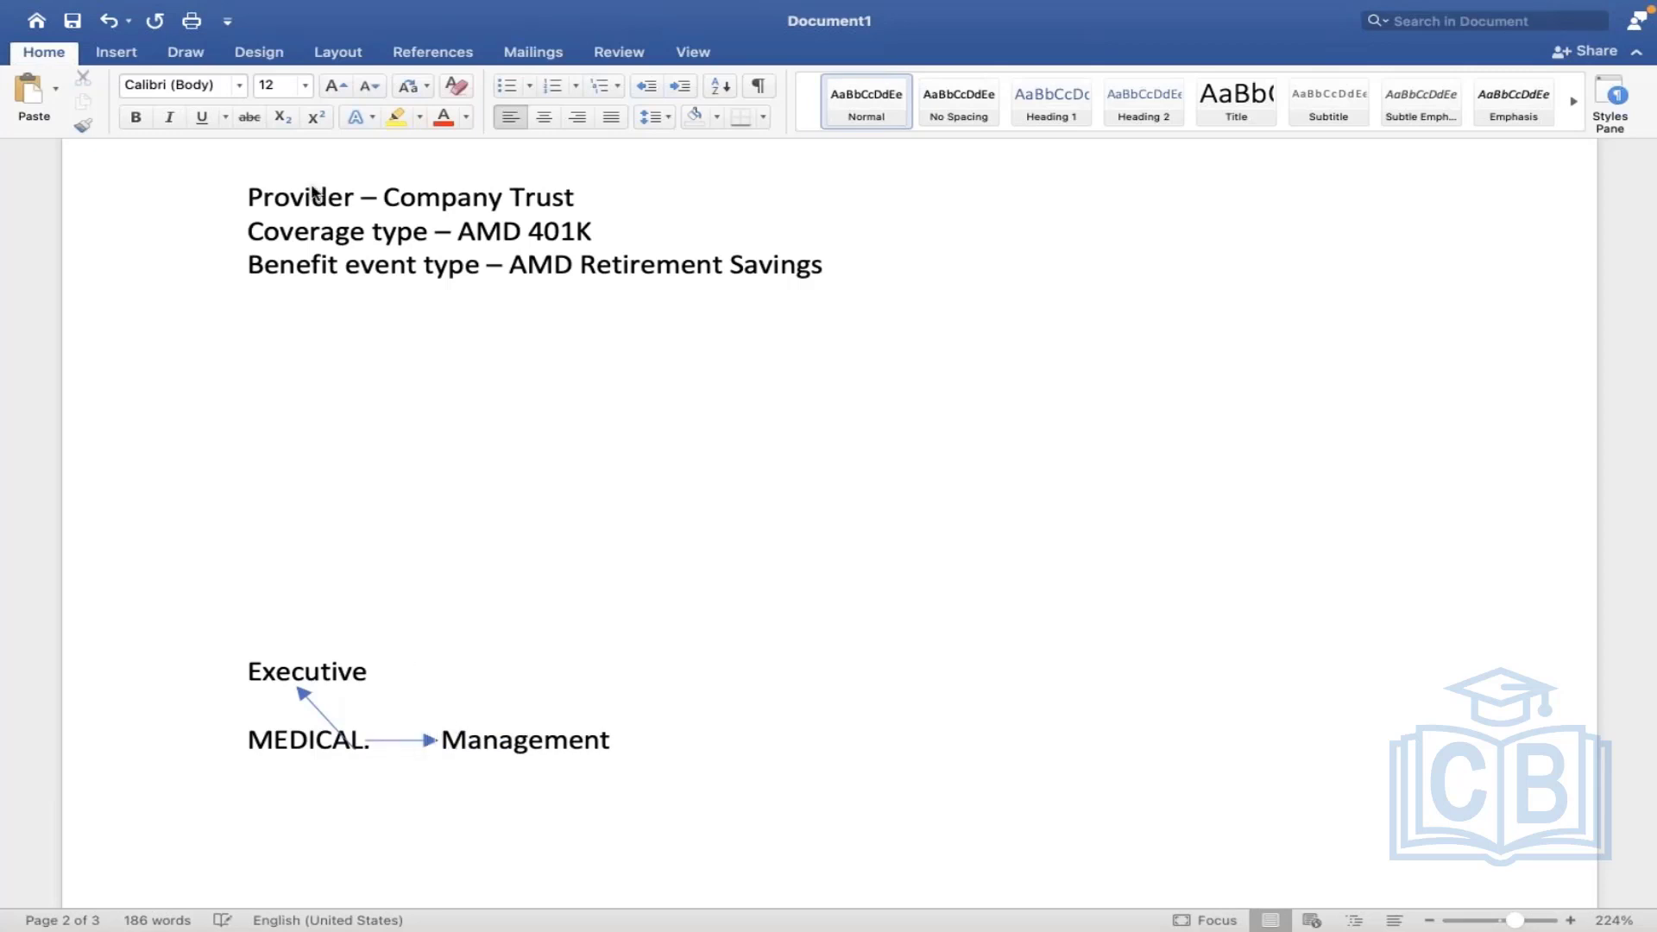
# Step: Draw an arrow down from MEDICAL and type Non Management beneath it
pyautogui.click(120, 53)
pyautogui.click(317, 95)
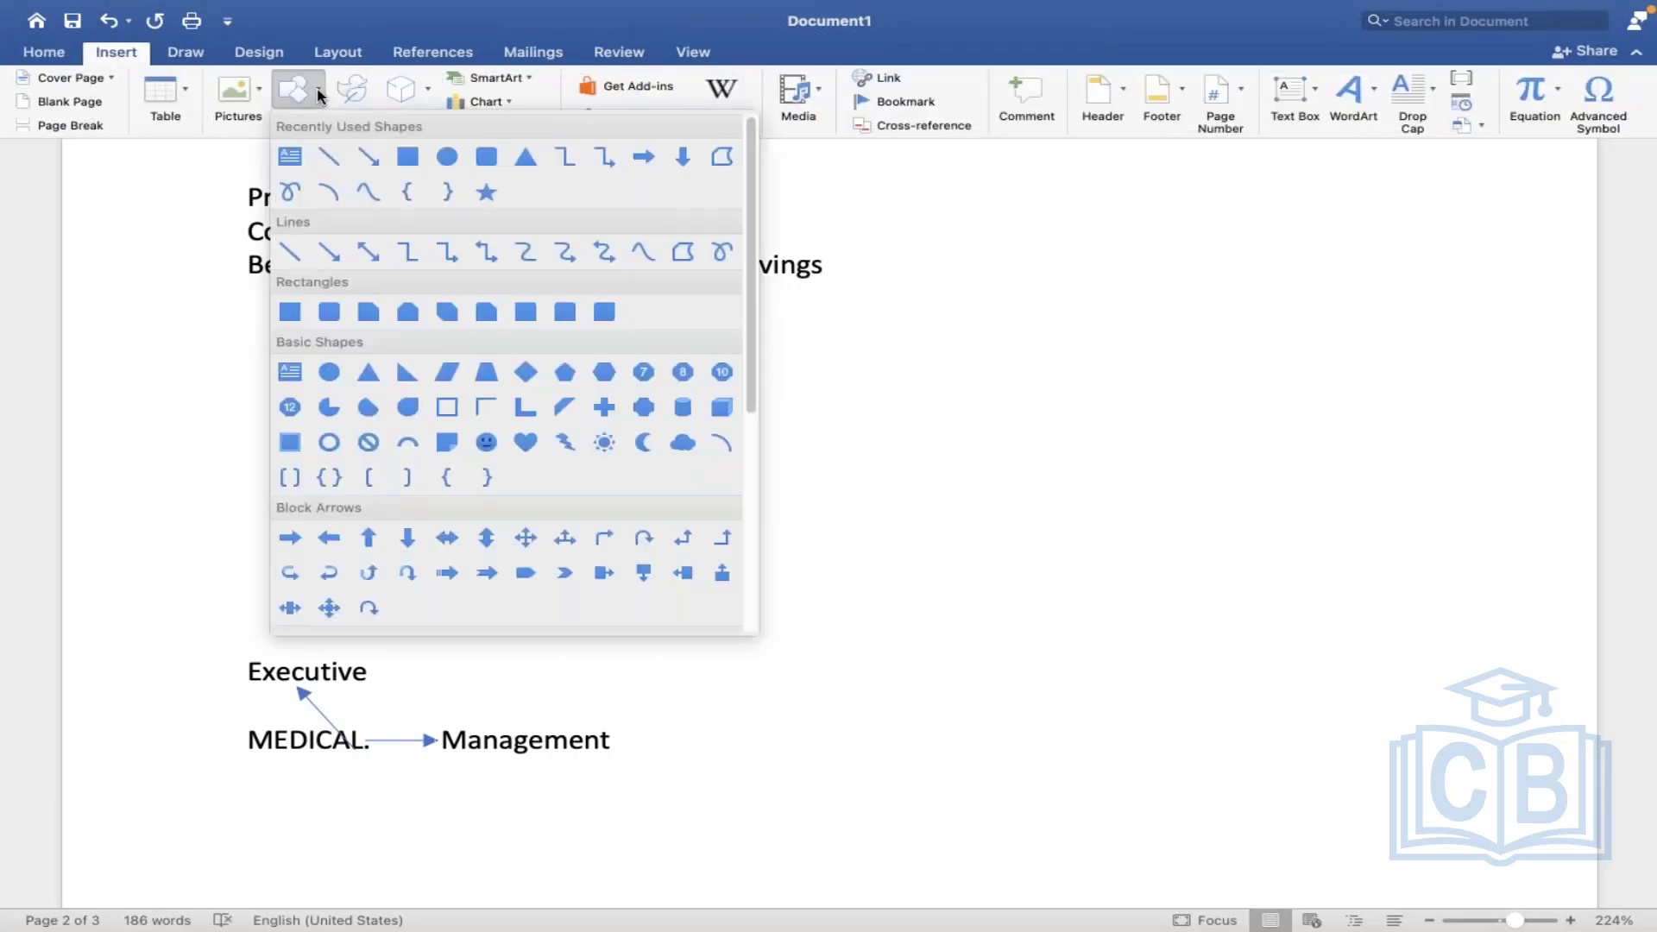
pyautogui.click(363, 155)
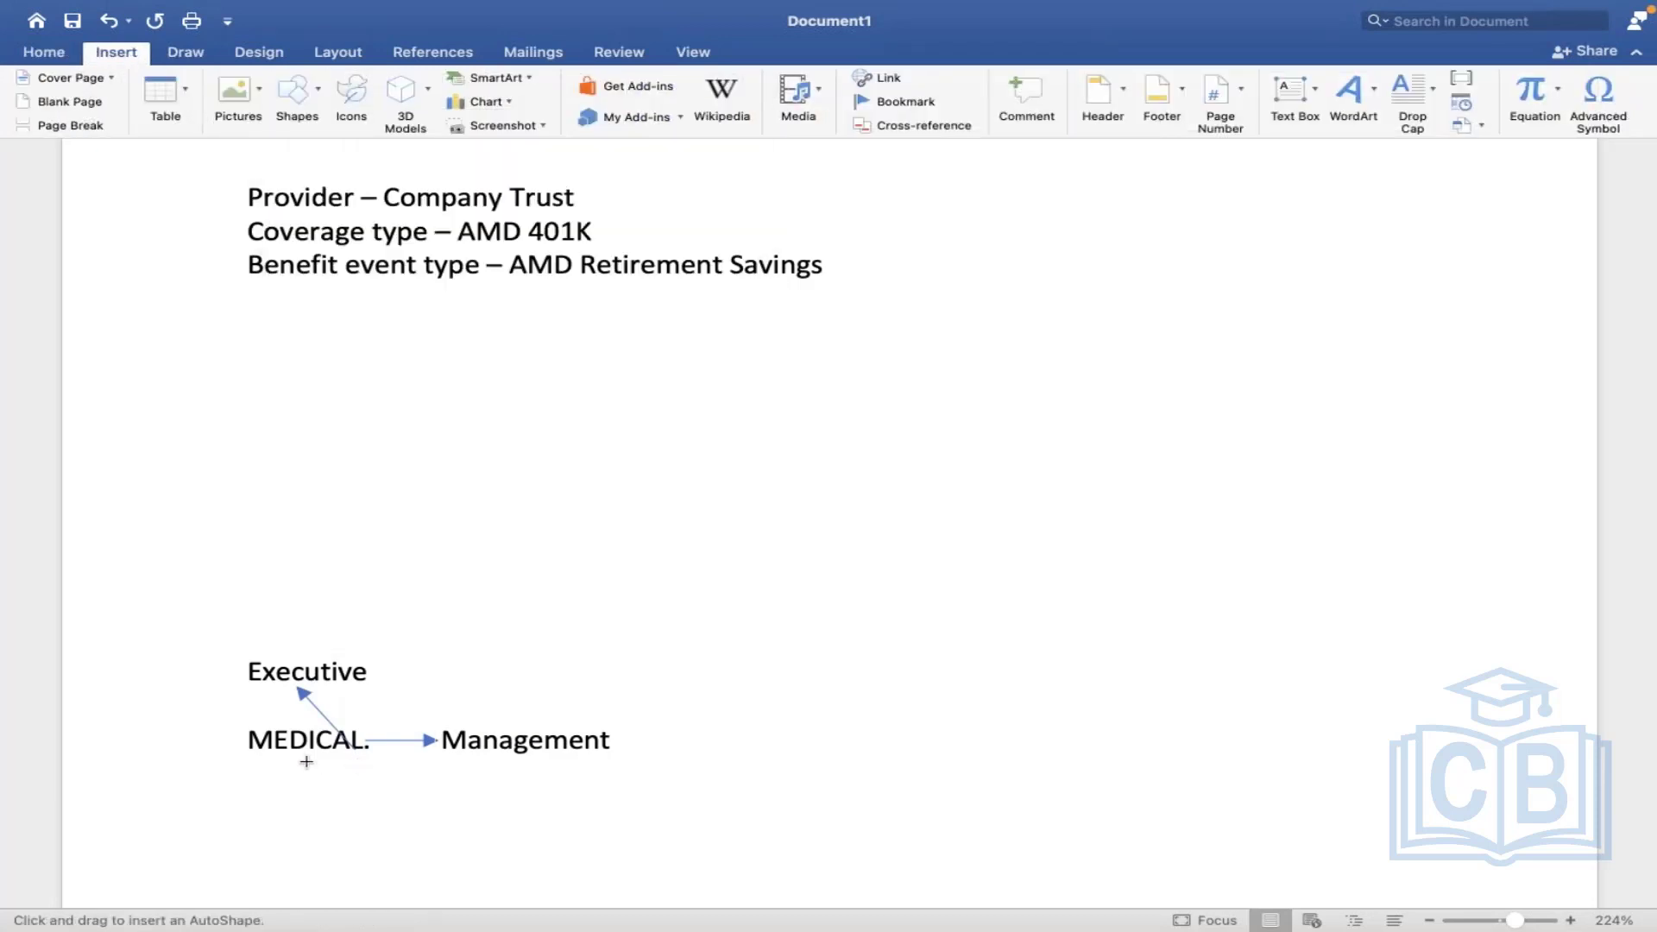
pyautogui.moveTo(305, 763); pyautogui.dragTo(296, 846)
pyautogui.click(300, 871)
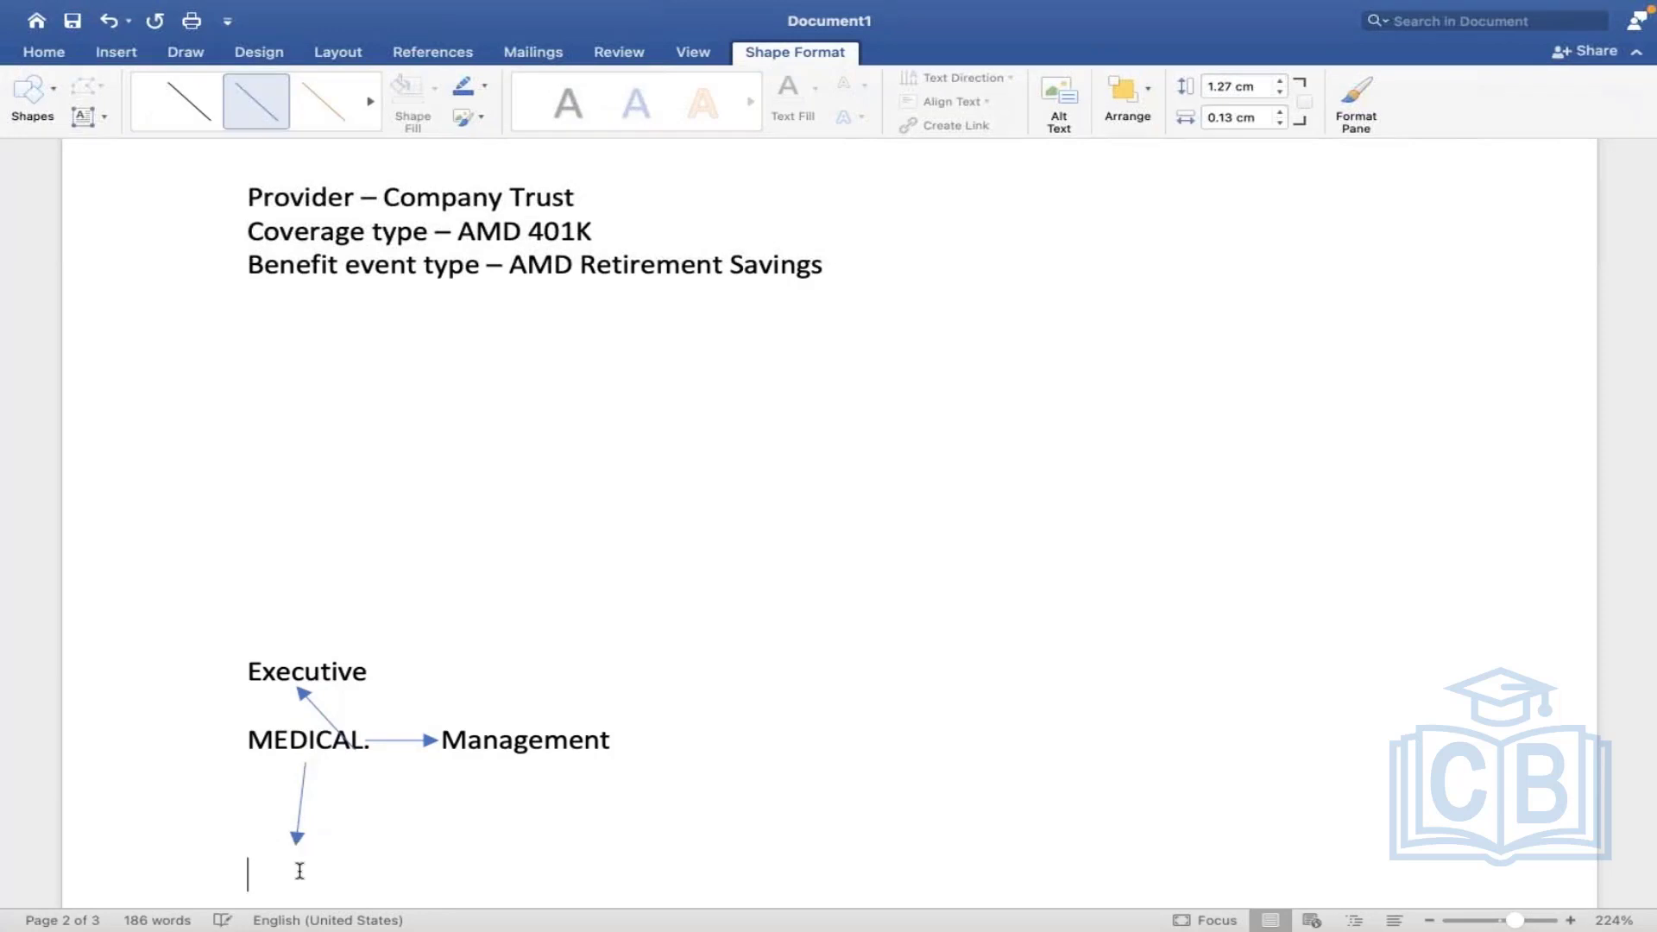
pyautogui.write('Non Manage')
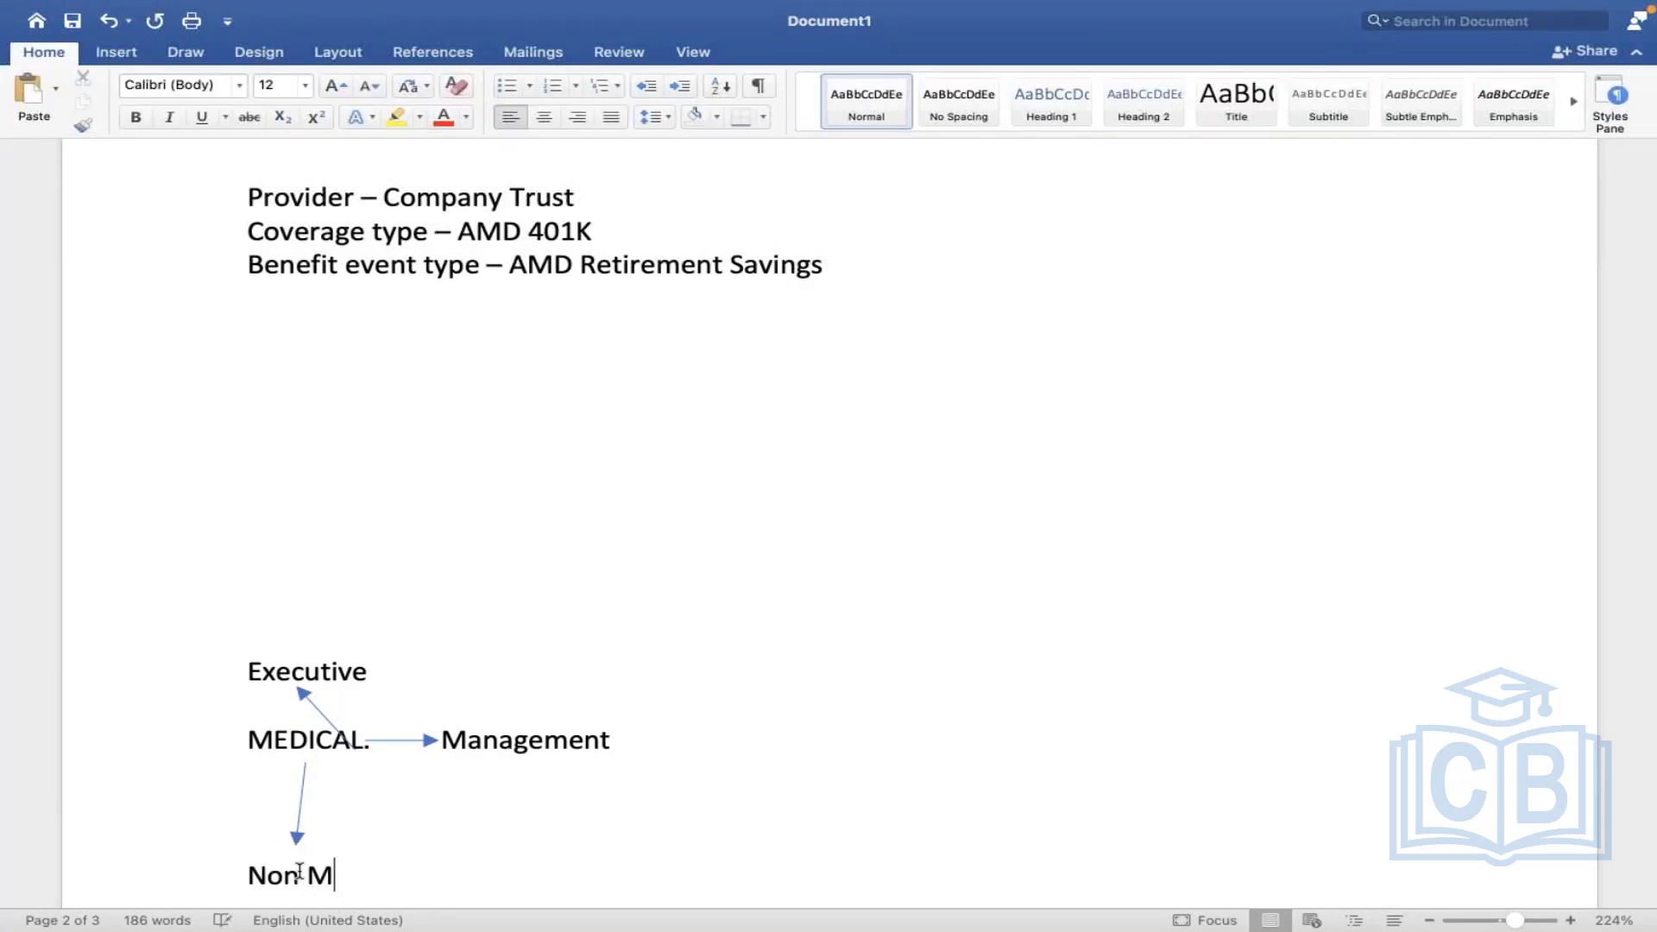
pyautogui.write('ment')
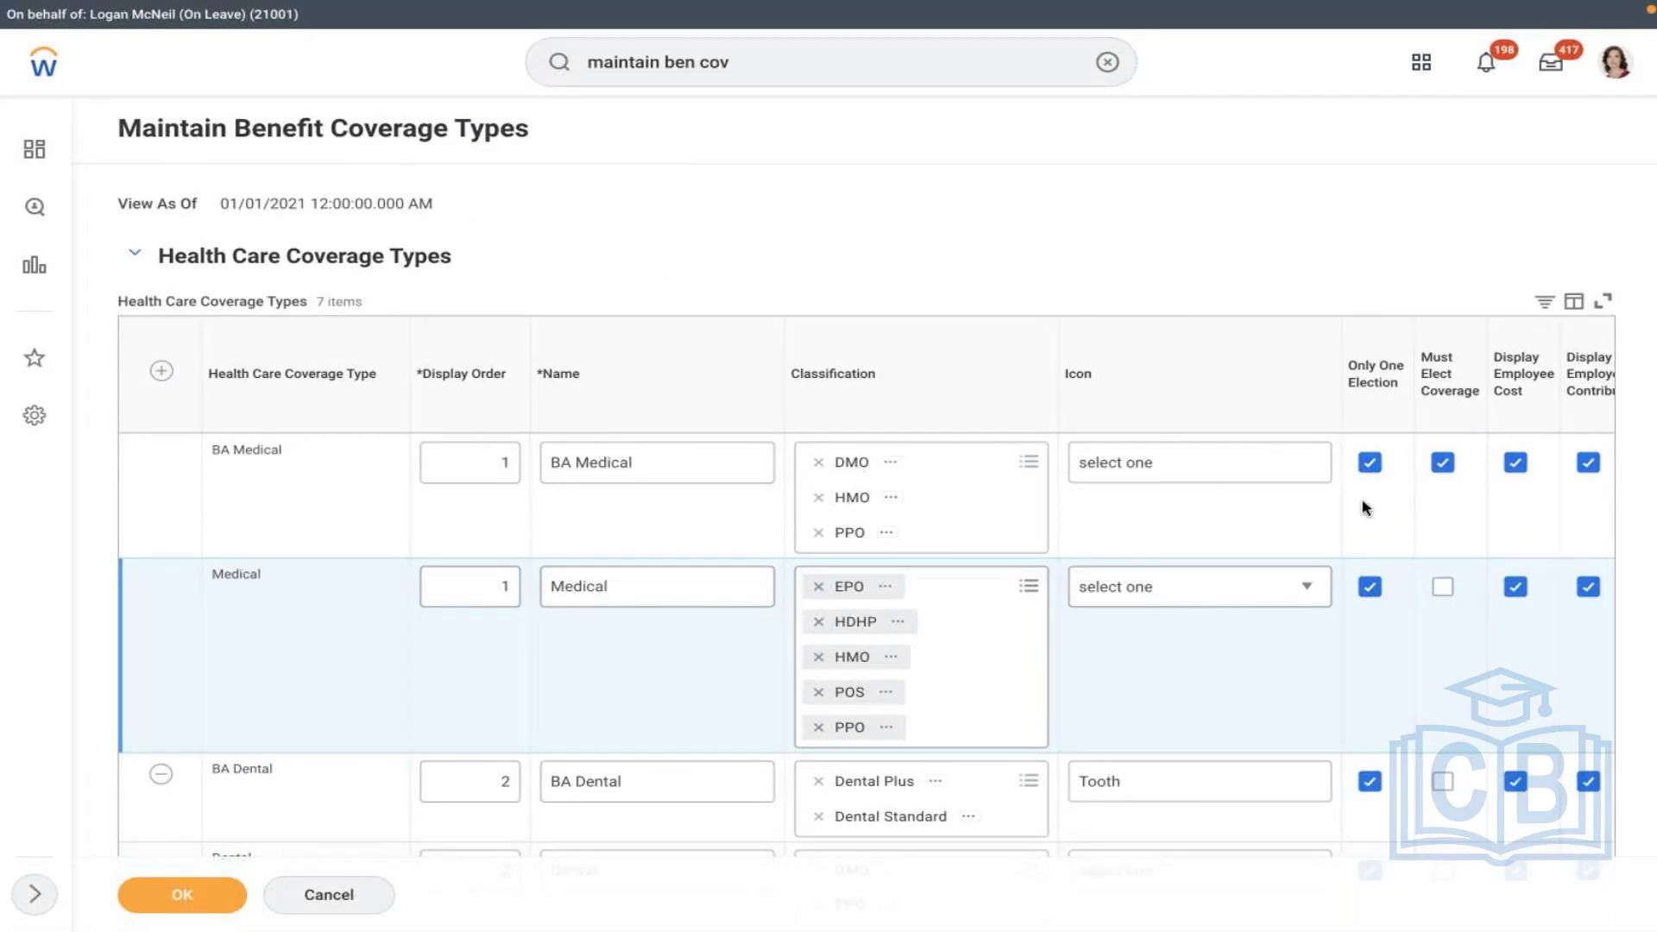
# Step: Back in Workday, check BA Medical Only One Election and submit the coverage type changes
pyautogui.hotkey('ctrl', 'Left')
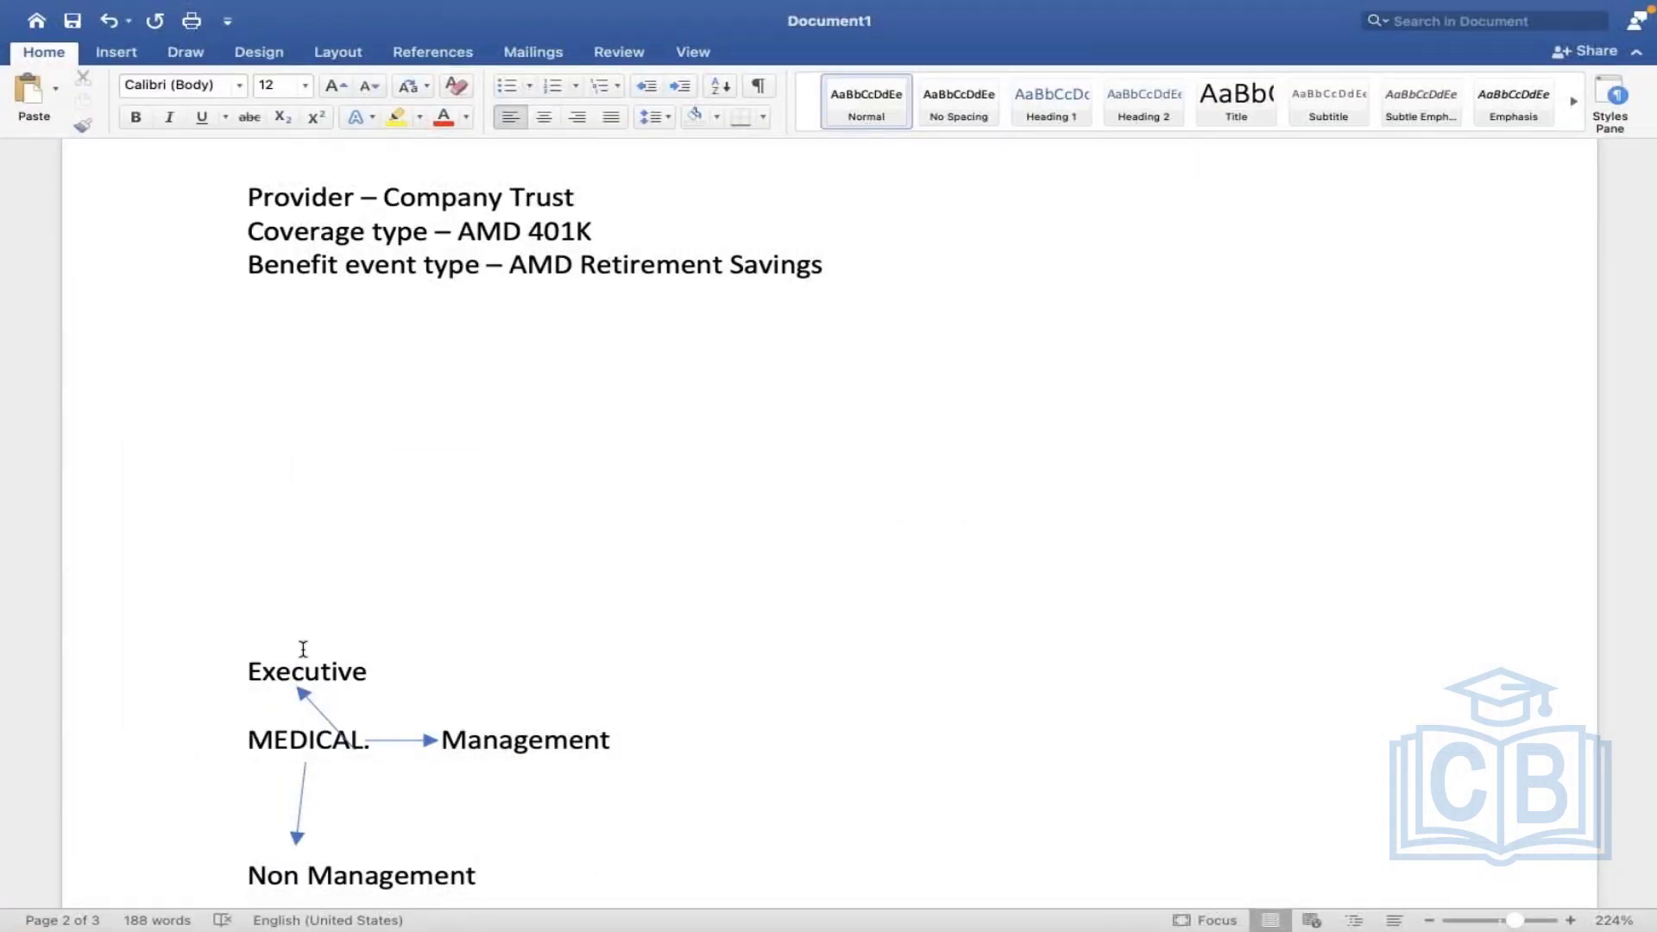
pyautogui.hotkey('ctrl', 'Right')
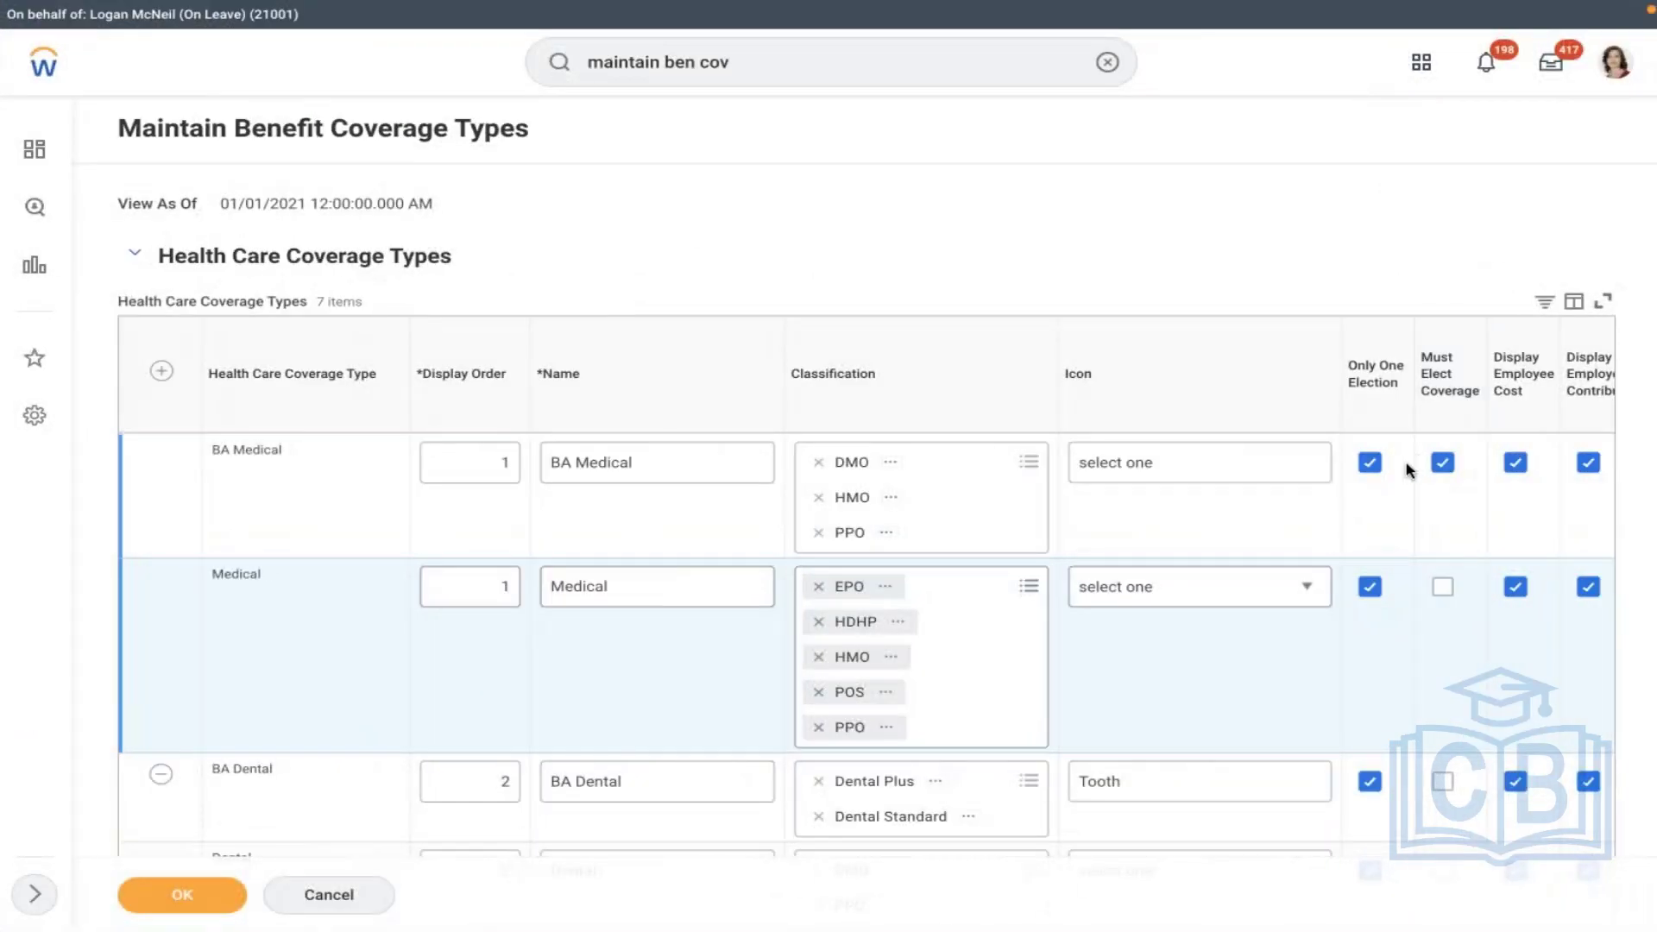
pyautogui.click(1381, 512)
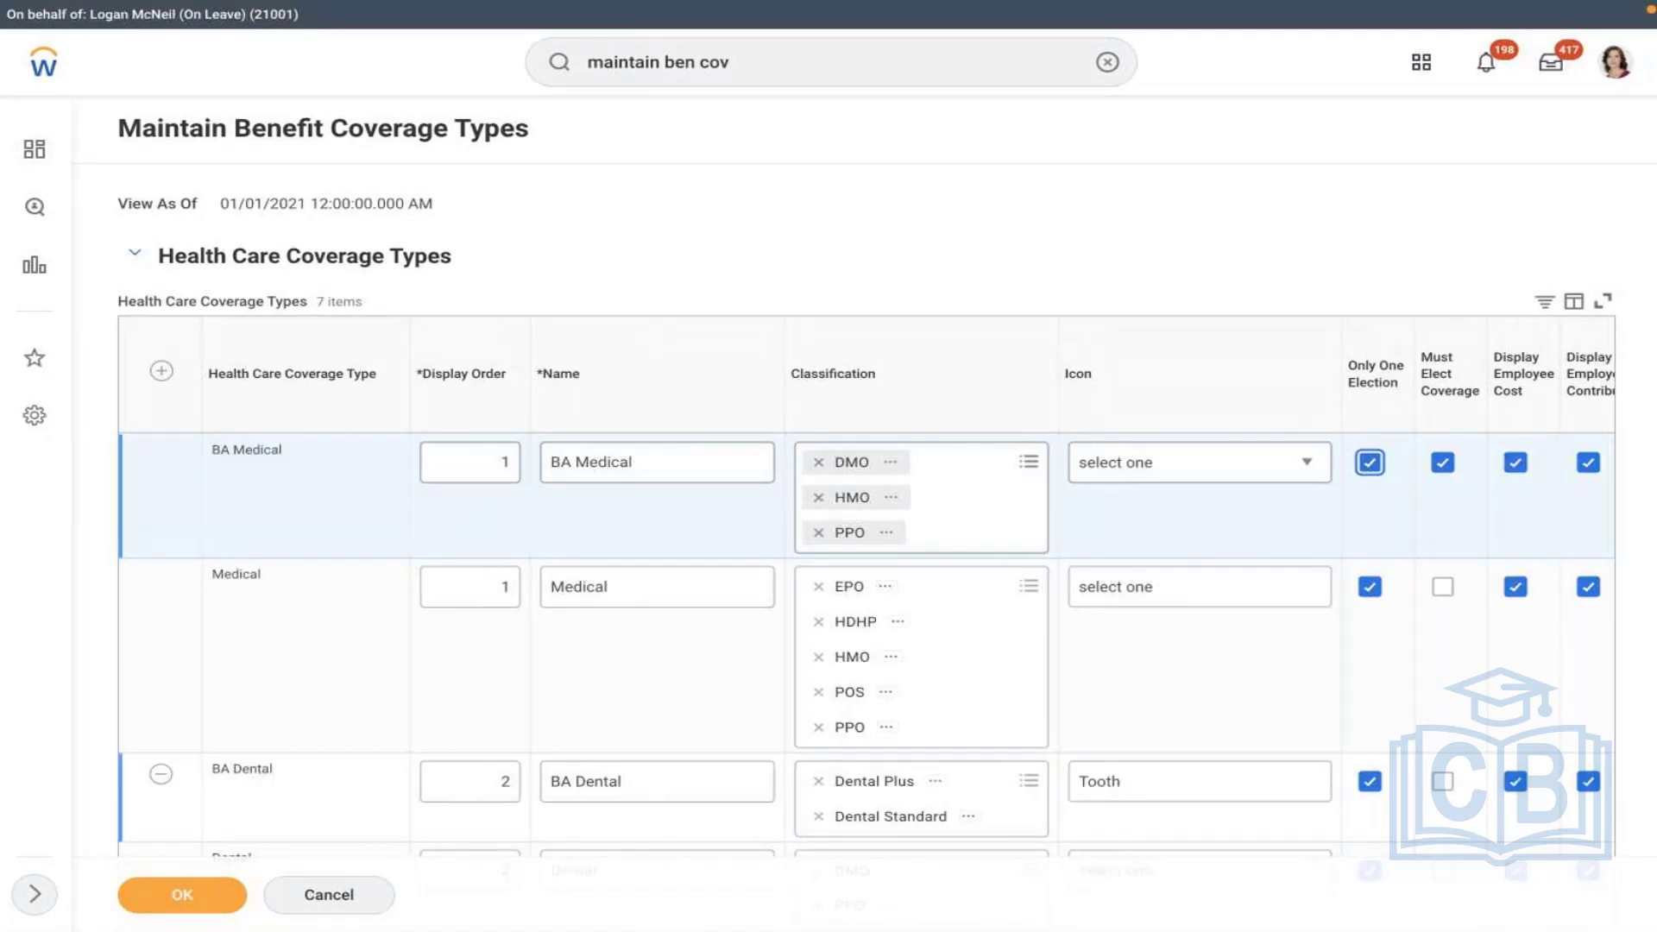
pyautogui.click(137, 898)
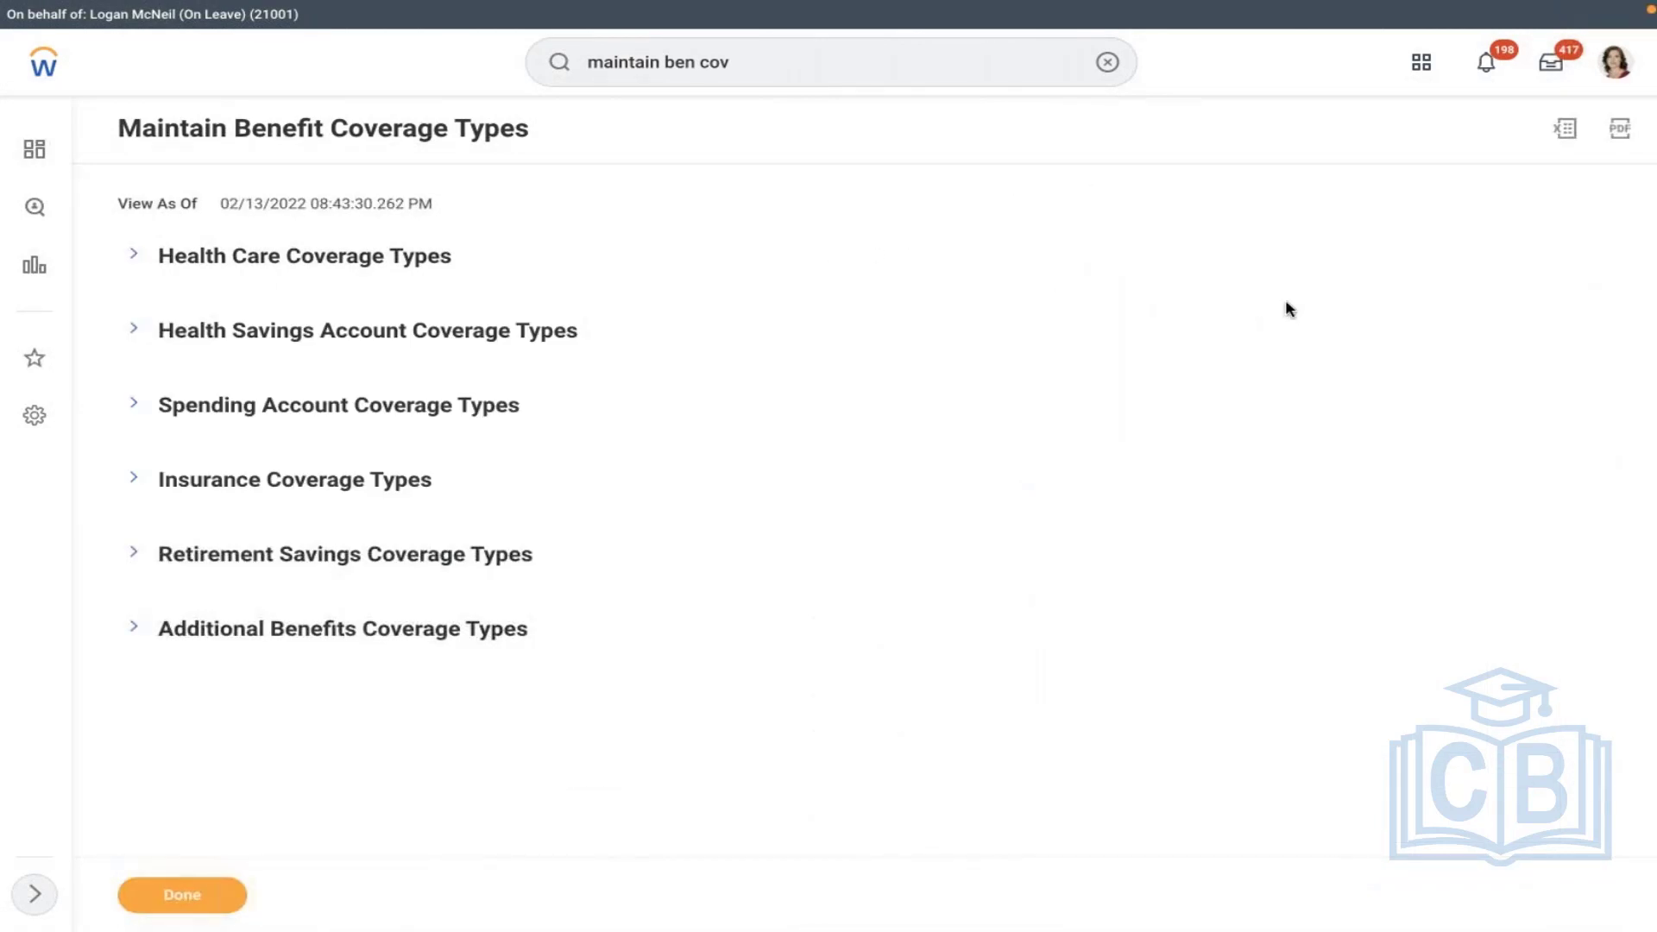
# Step: Search 'create ben plan' and launch the Create Benefit Plan task
pyautogui.click(1106, 62)
pyautogui.click(971, 73)
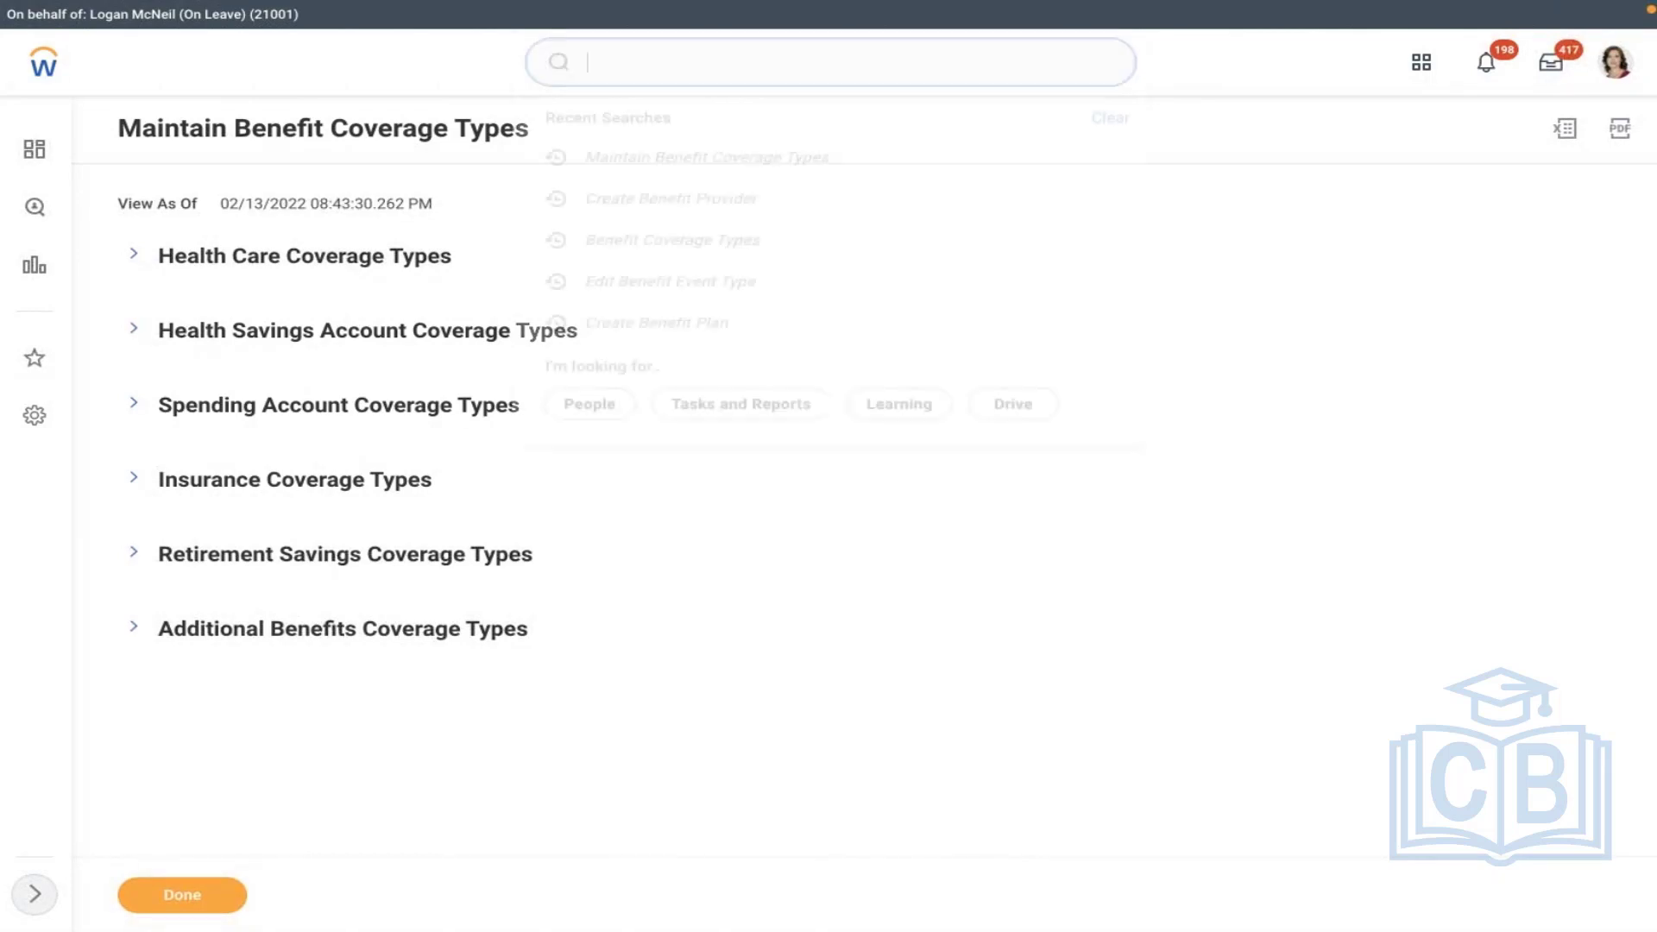
pyautogui.write('create b')
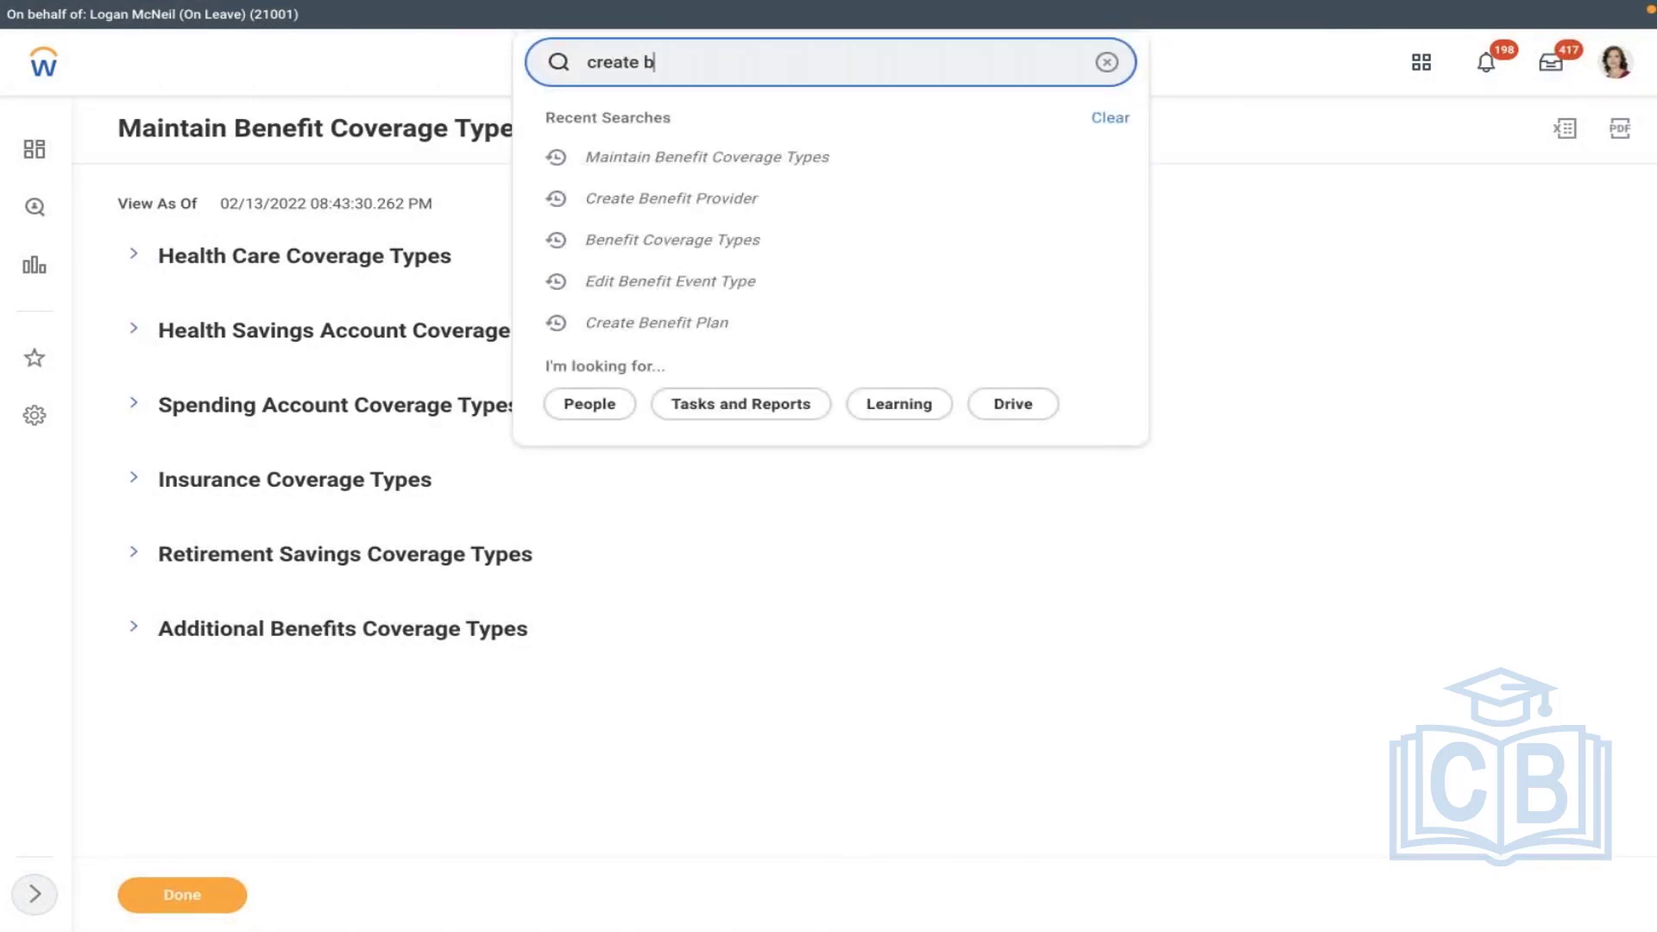
pyautogui.write('en plna')
pyautogui.press('BackSpace')
pyautogui.press('BackSpace')
pyautogui.write('an')
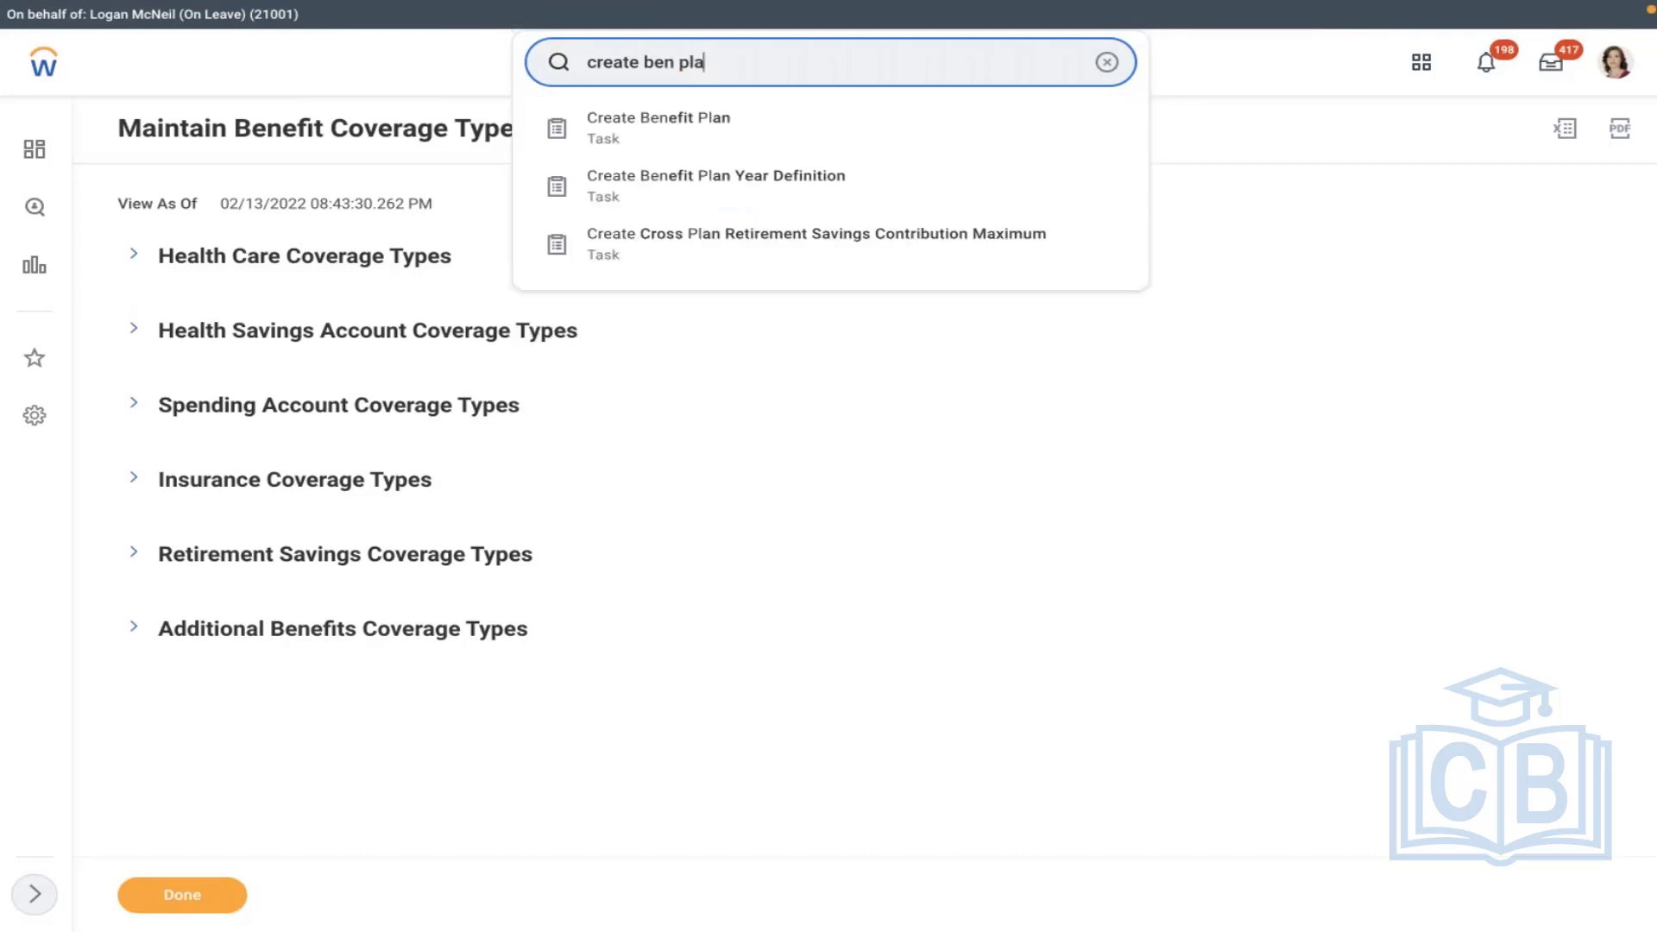
pyautogui.click(775, 139)
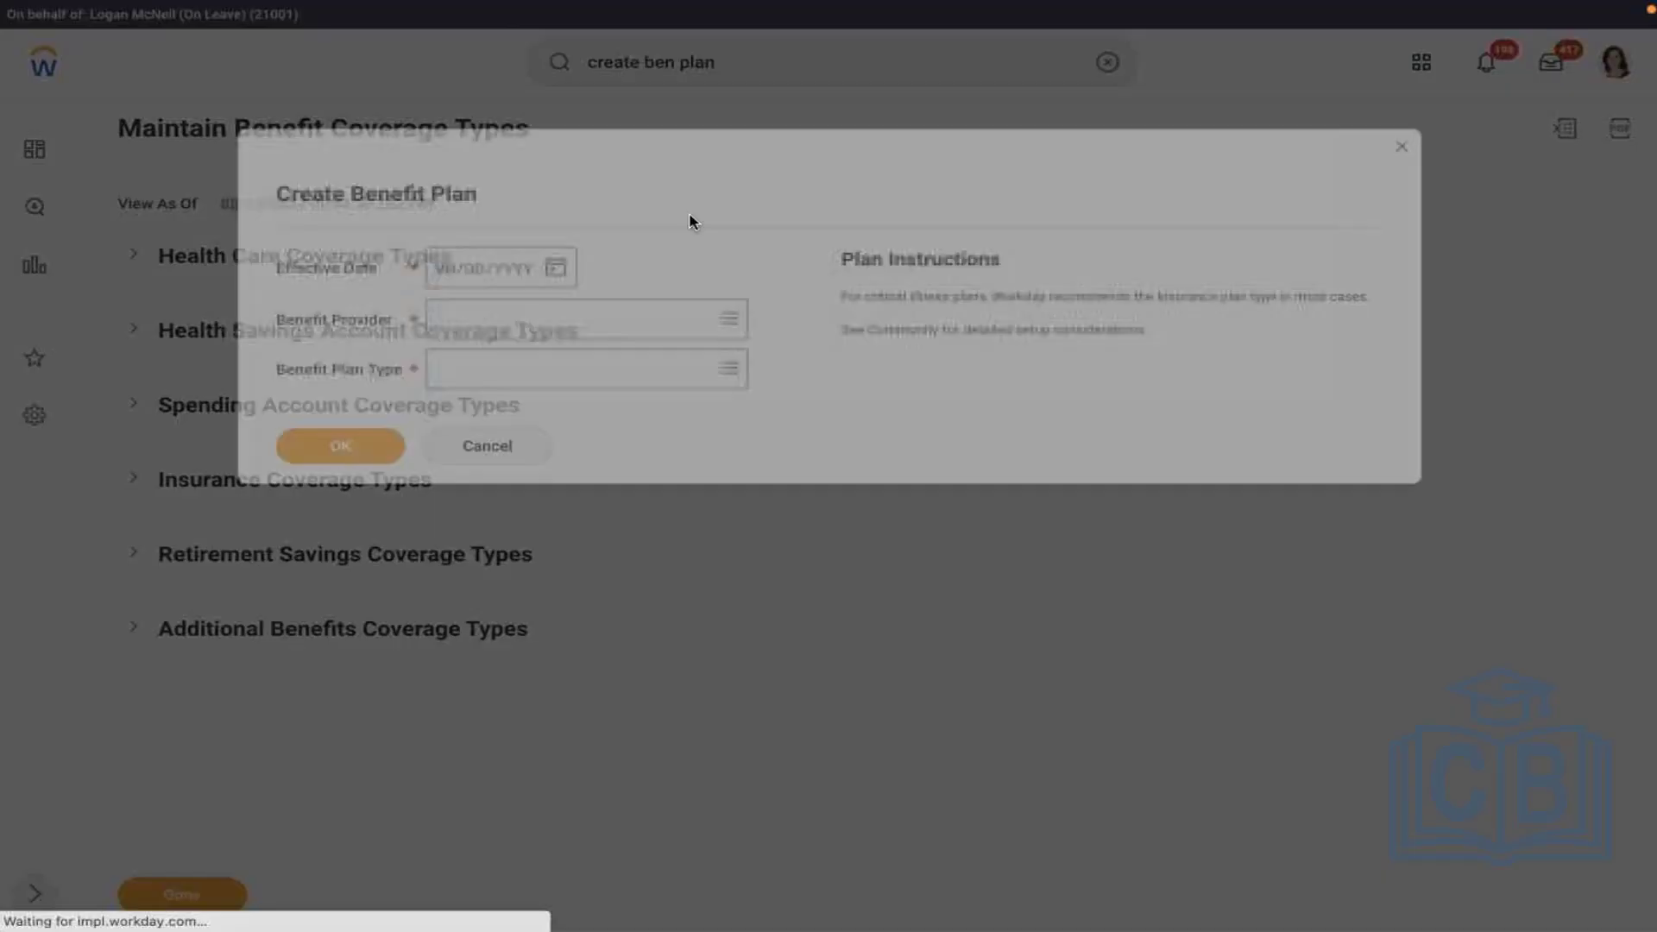
# Step: Set effective date 01/01/2022, provider Company Owned Trust, type Retirement Savings Plan, and submit
pyautogui.click(555, 264)
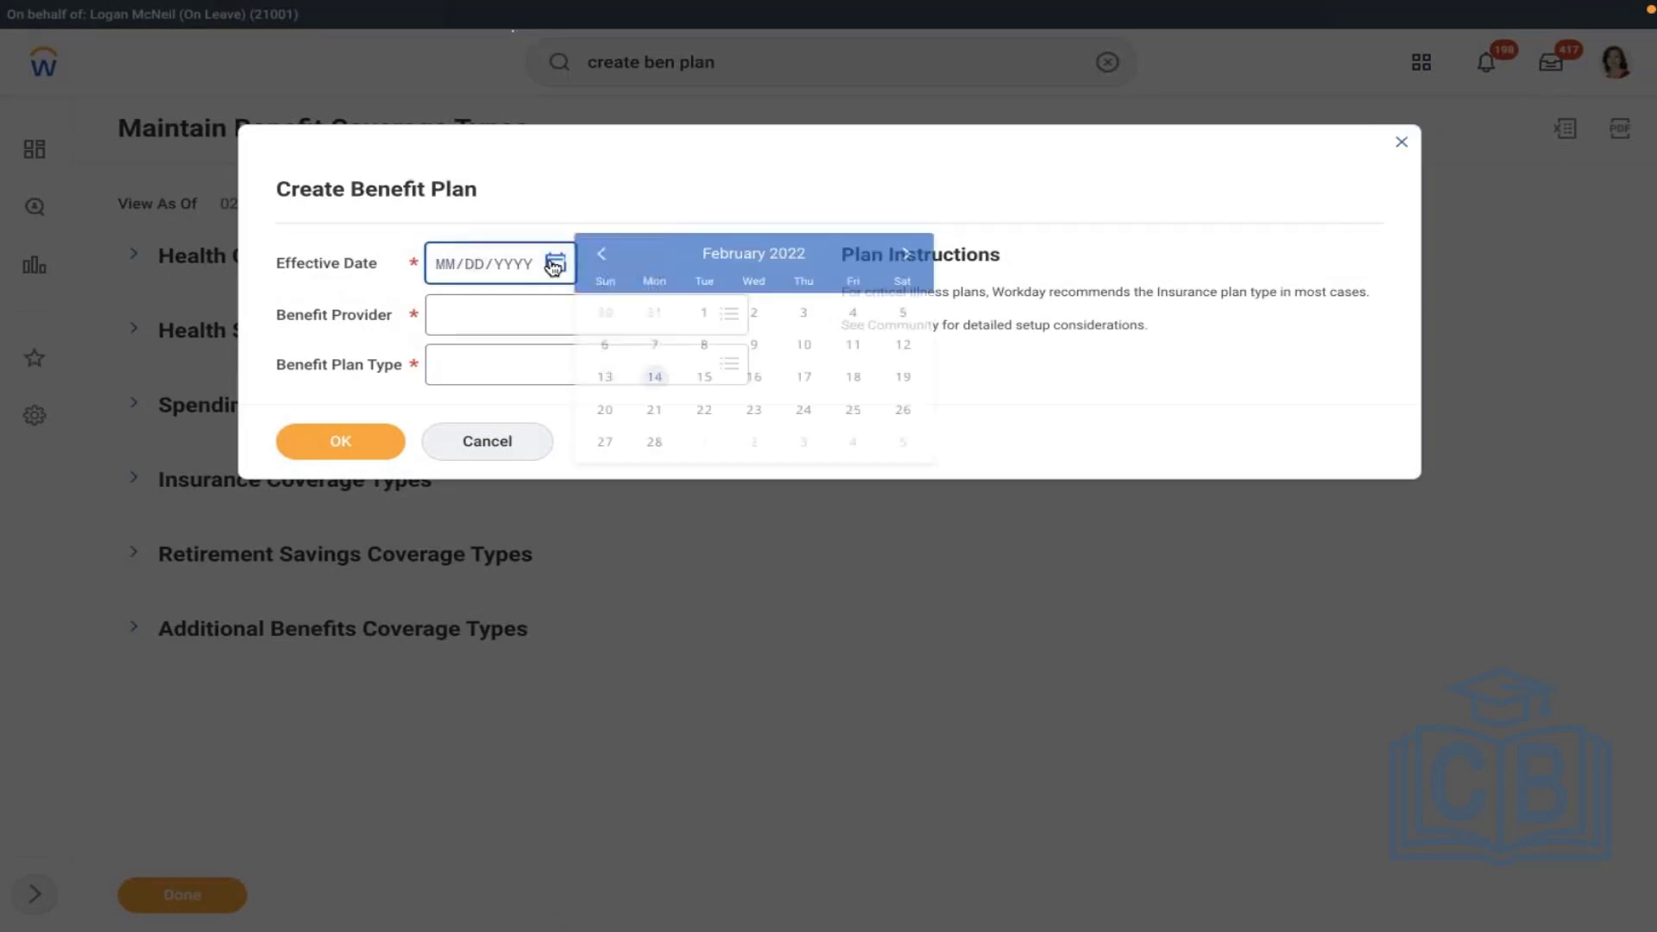
pyautogui.click(600, 254)
pyautogui.click(904, 254)
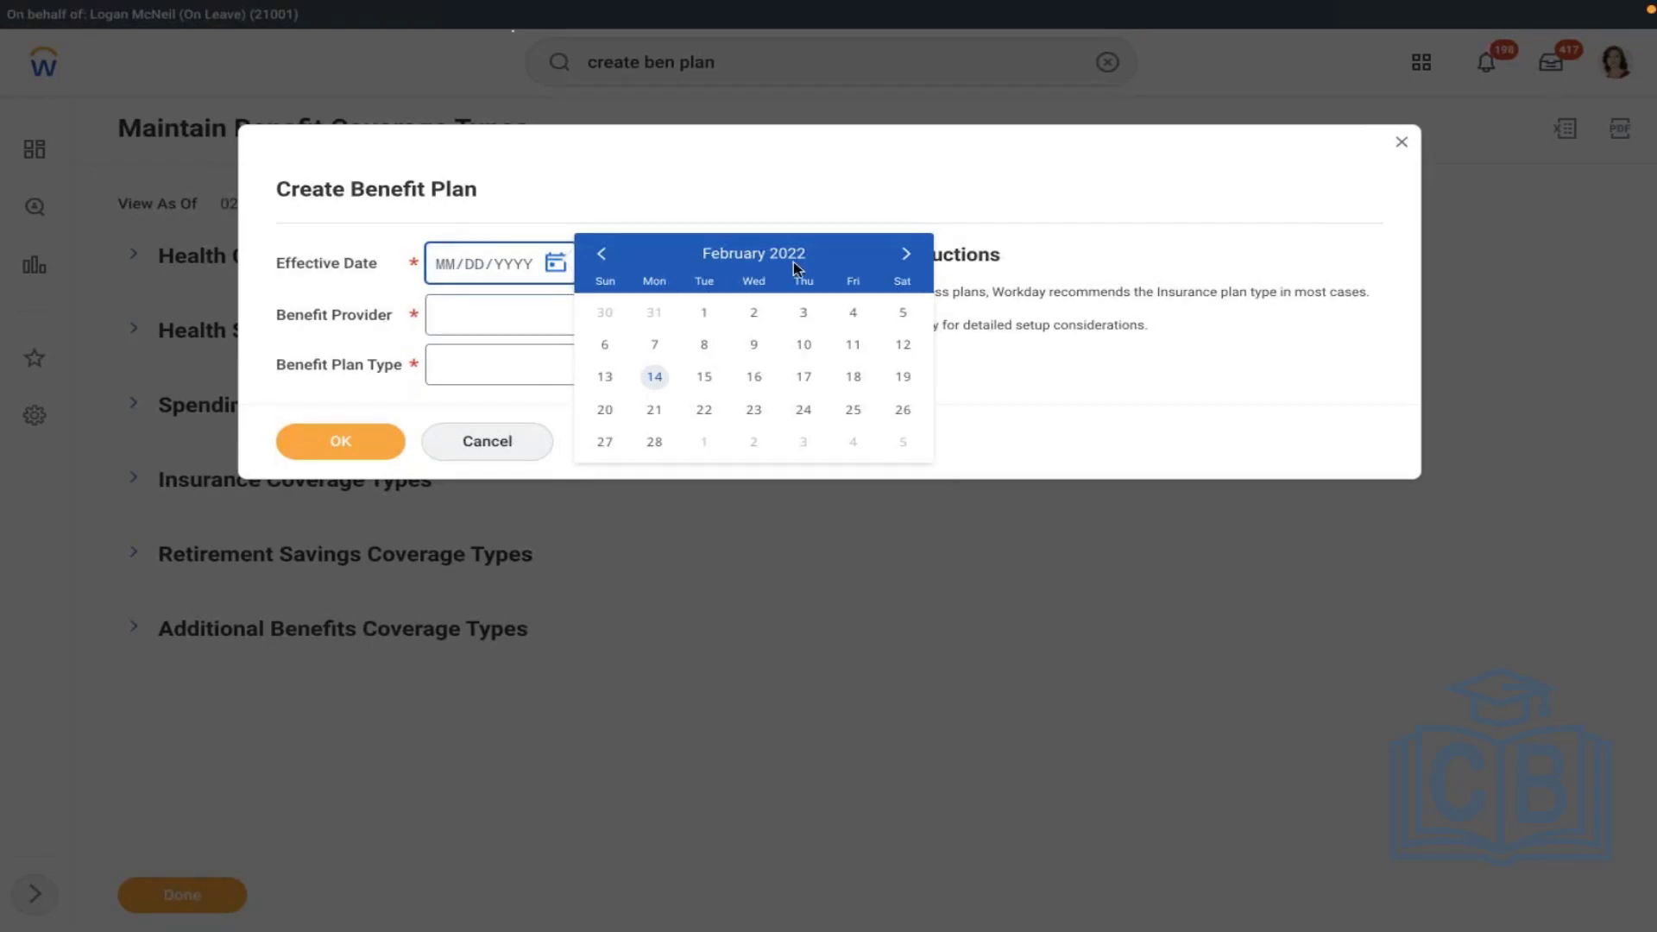
pyautogui.click(604, 253)
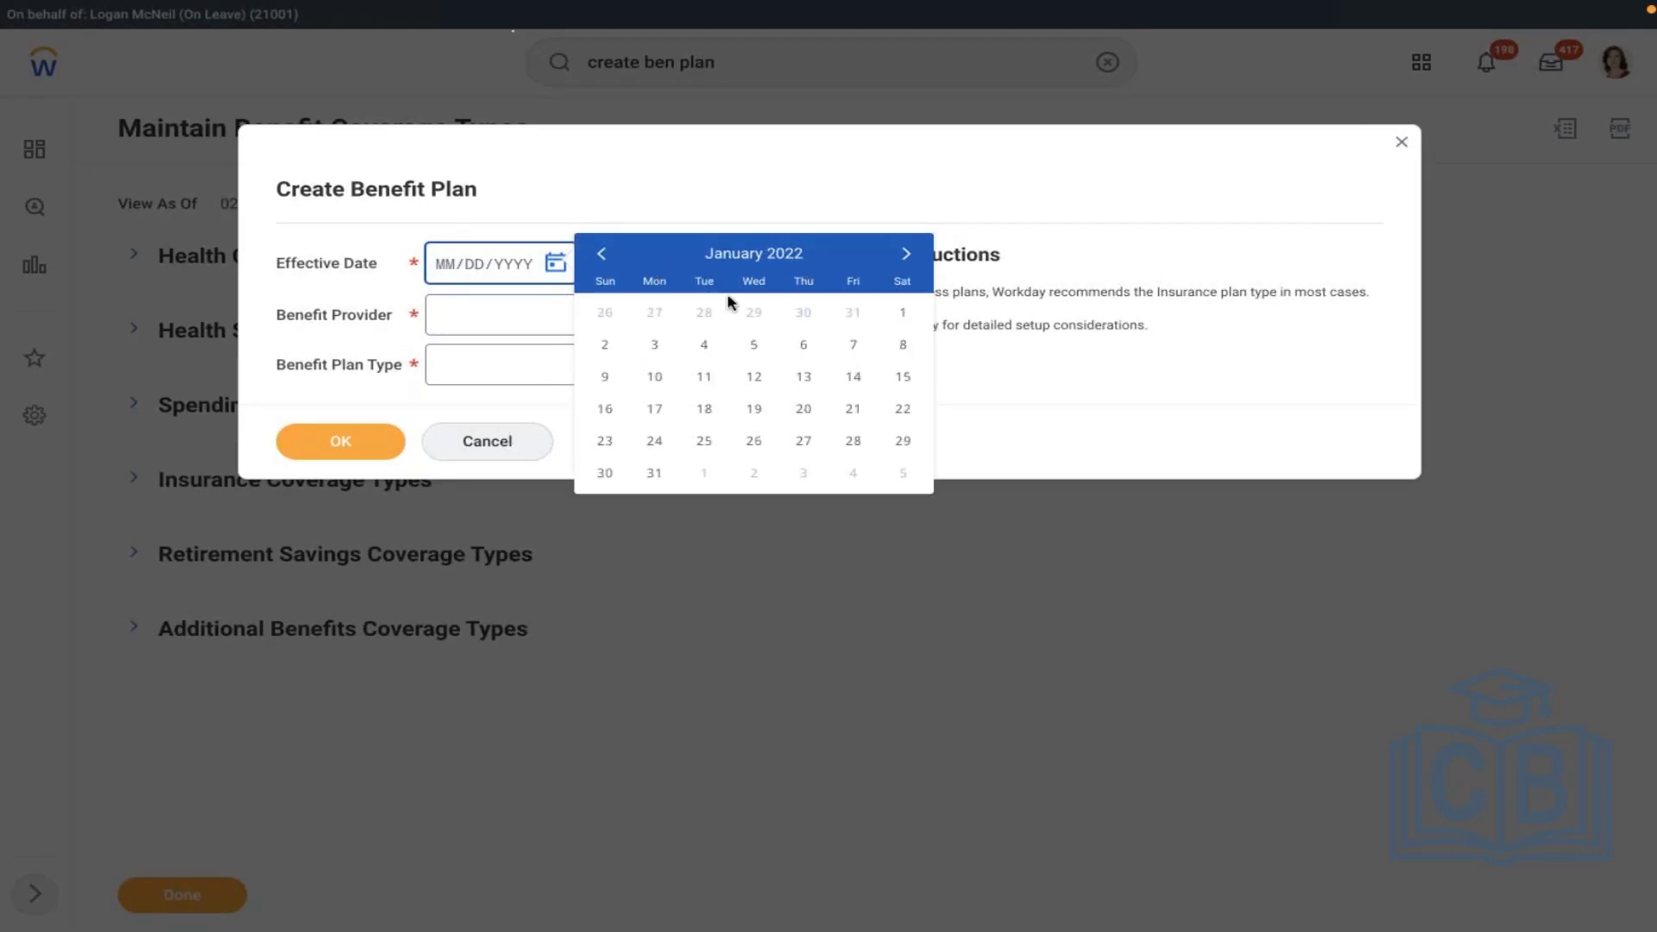
pyautogui.click(903, 311)
pyautogui.click(566, 333)
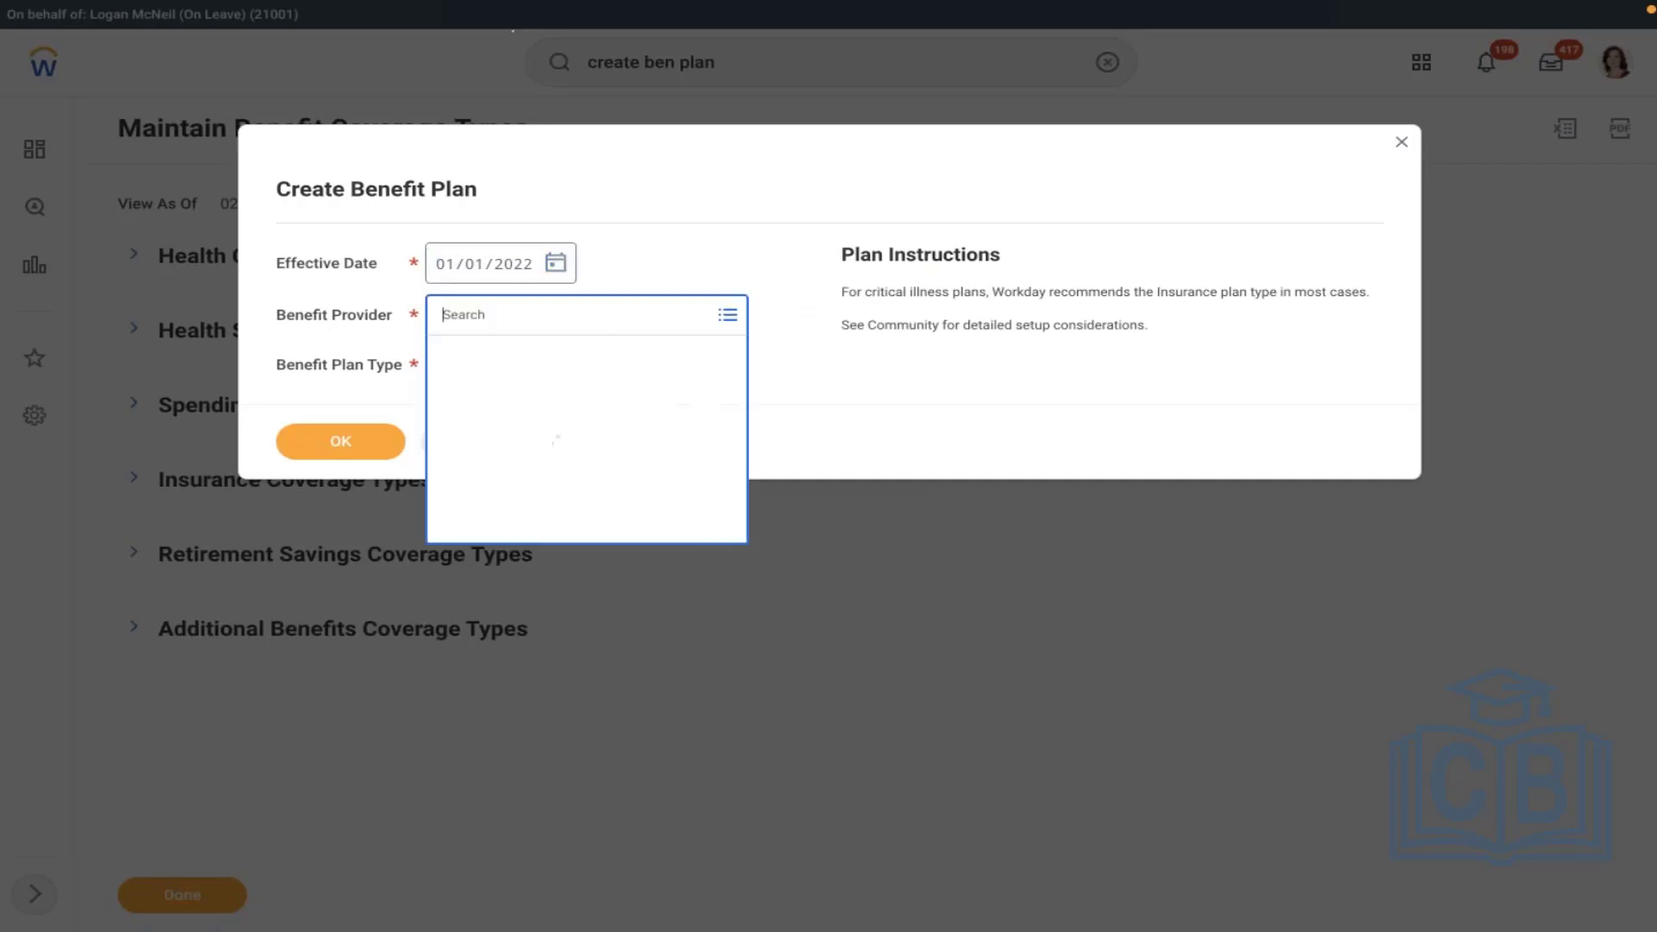
pyautogui.write('co')
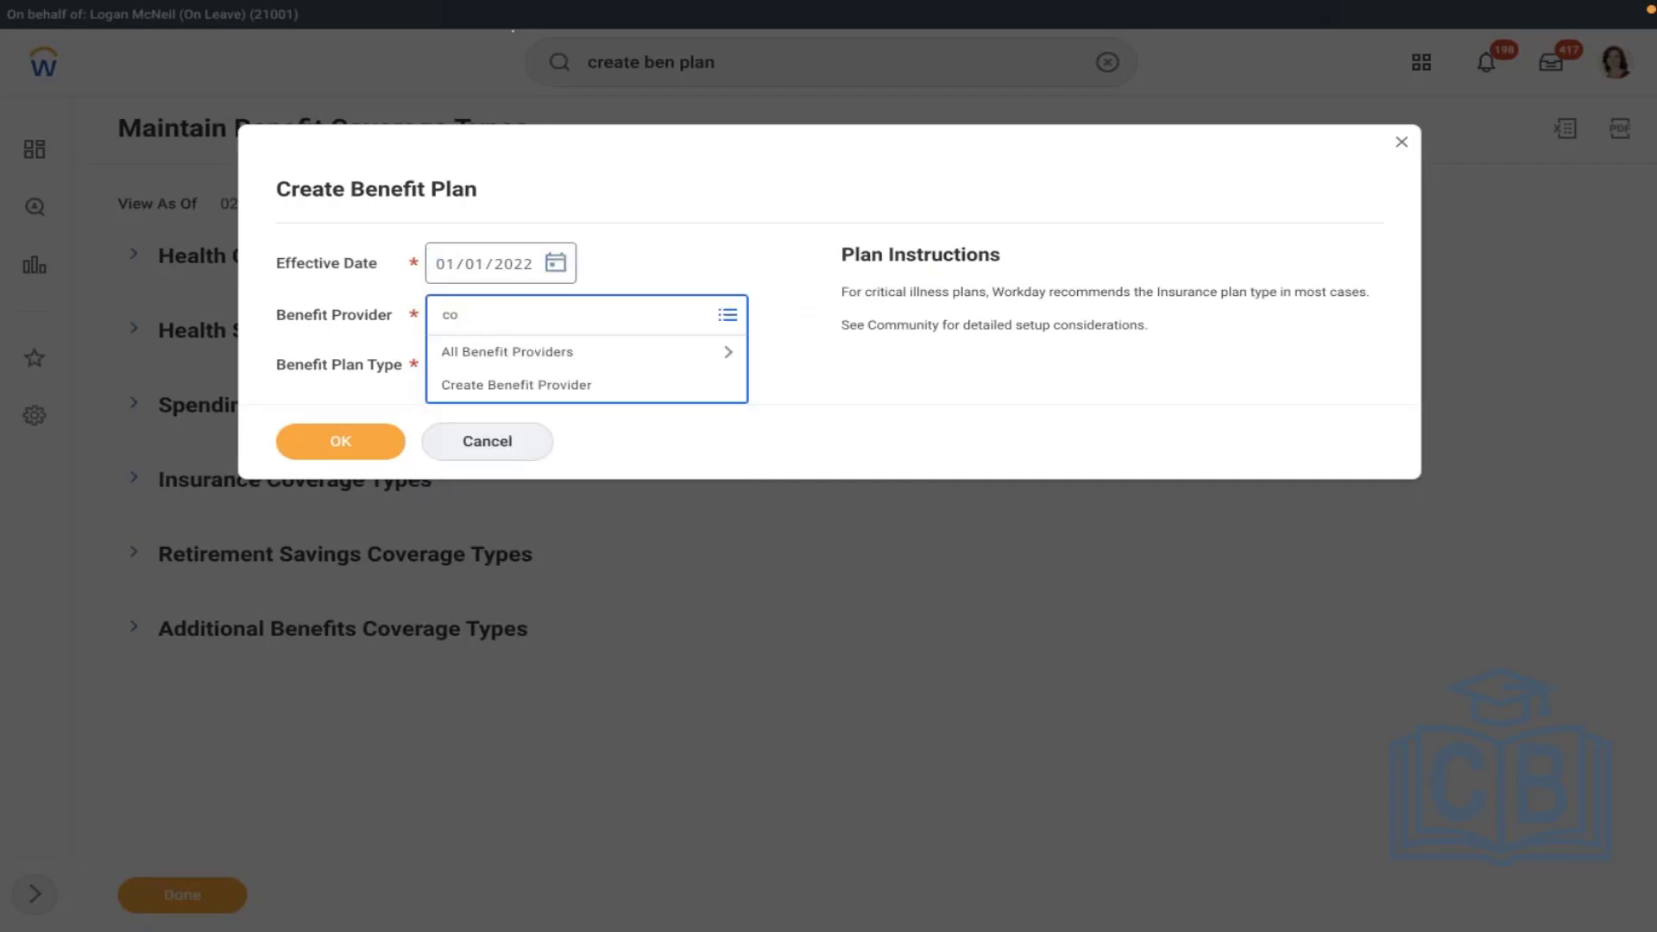
pyautogui.press('Return')
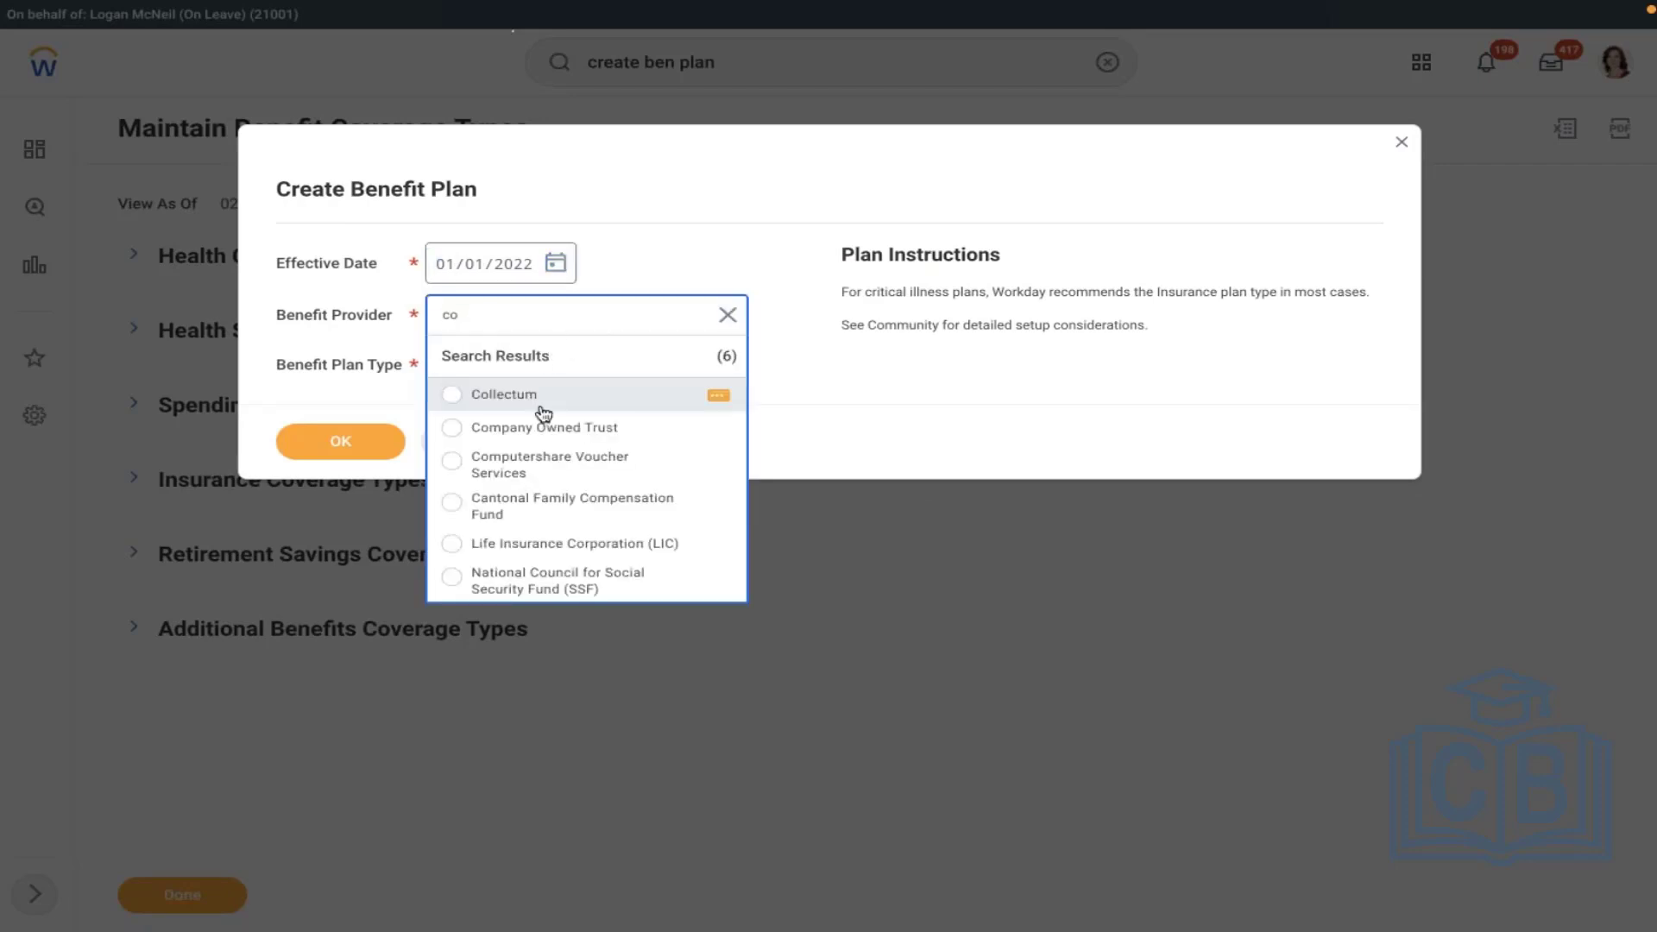
pyautogui.click(536, 427)
pyautogui.click(509, 370)
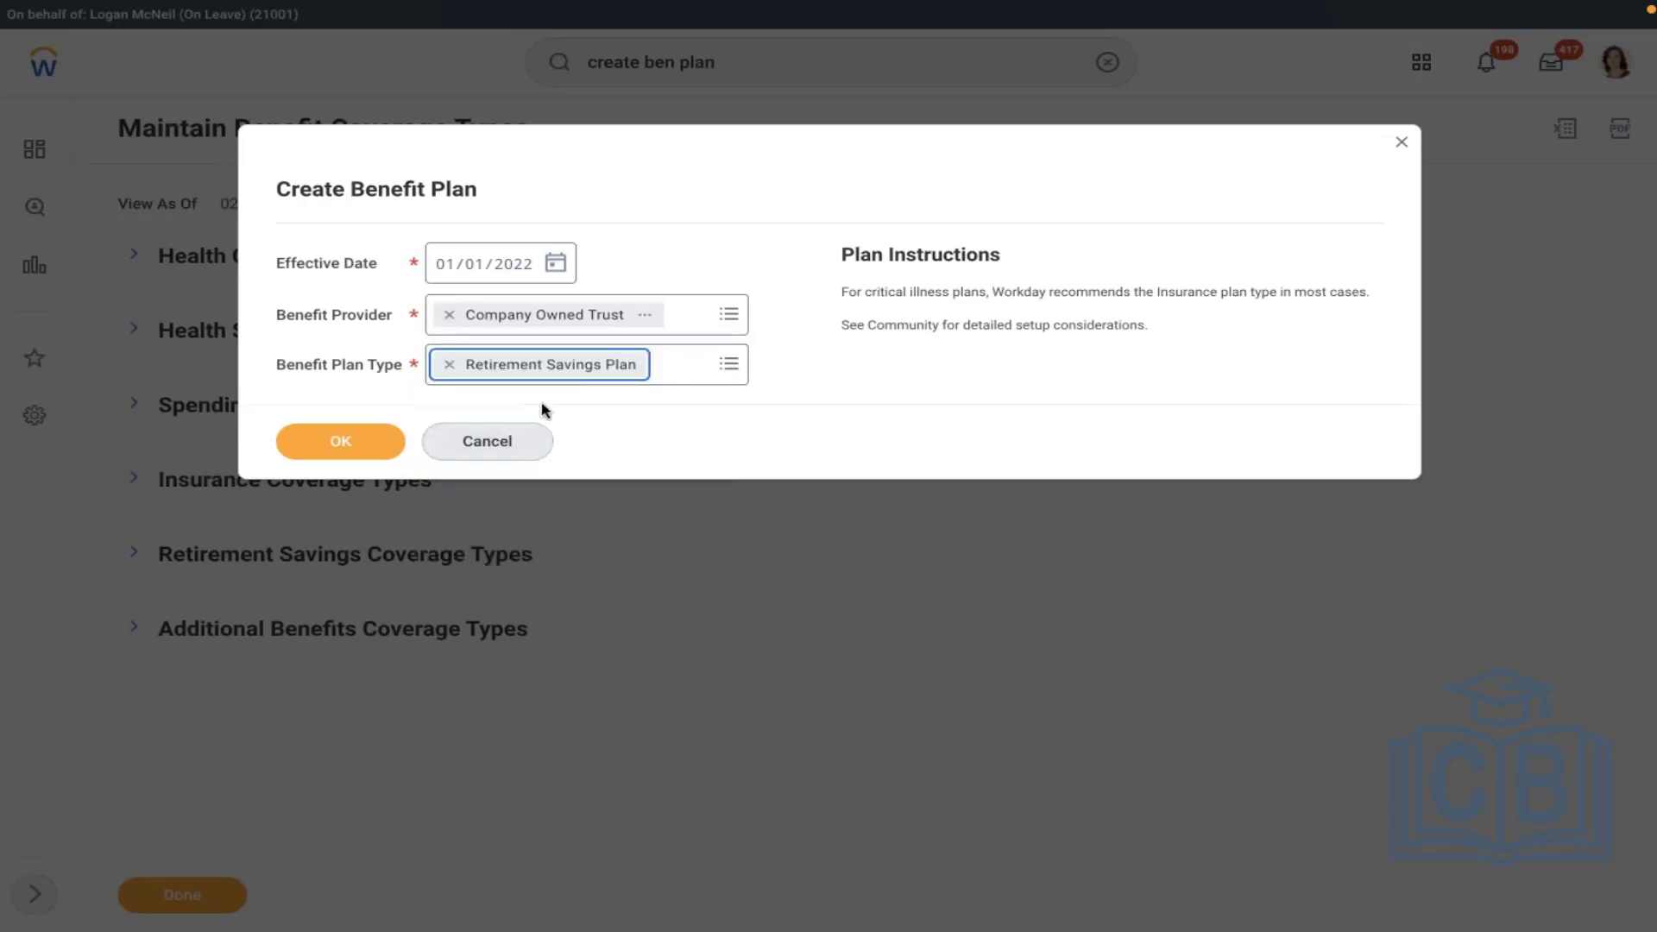
pyautogui.click(335, 443)
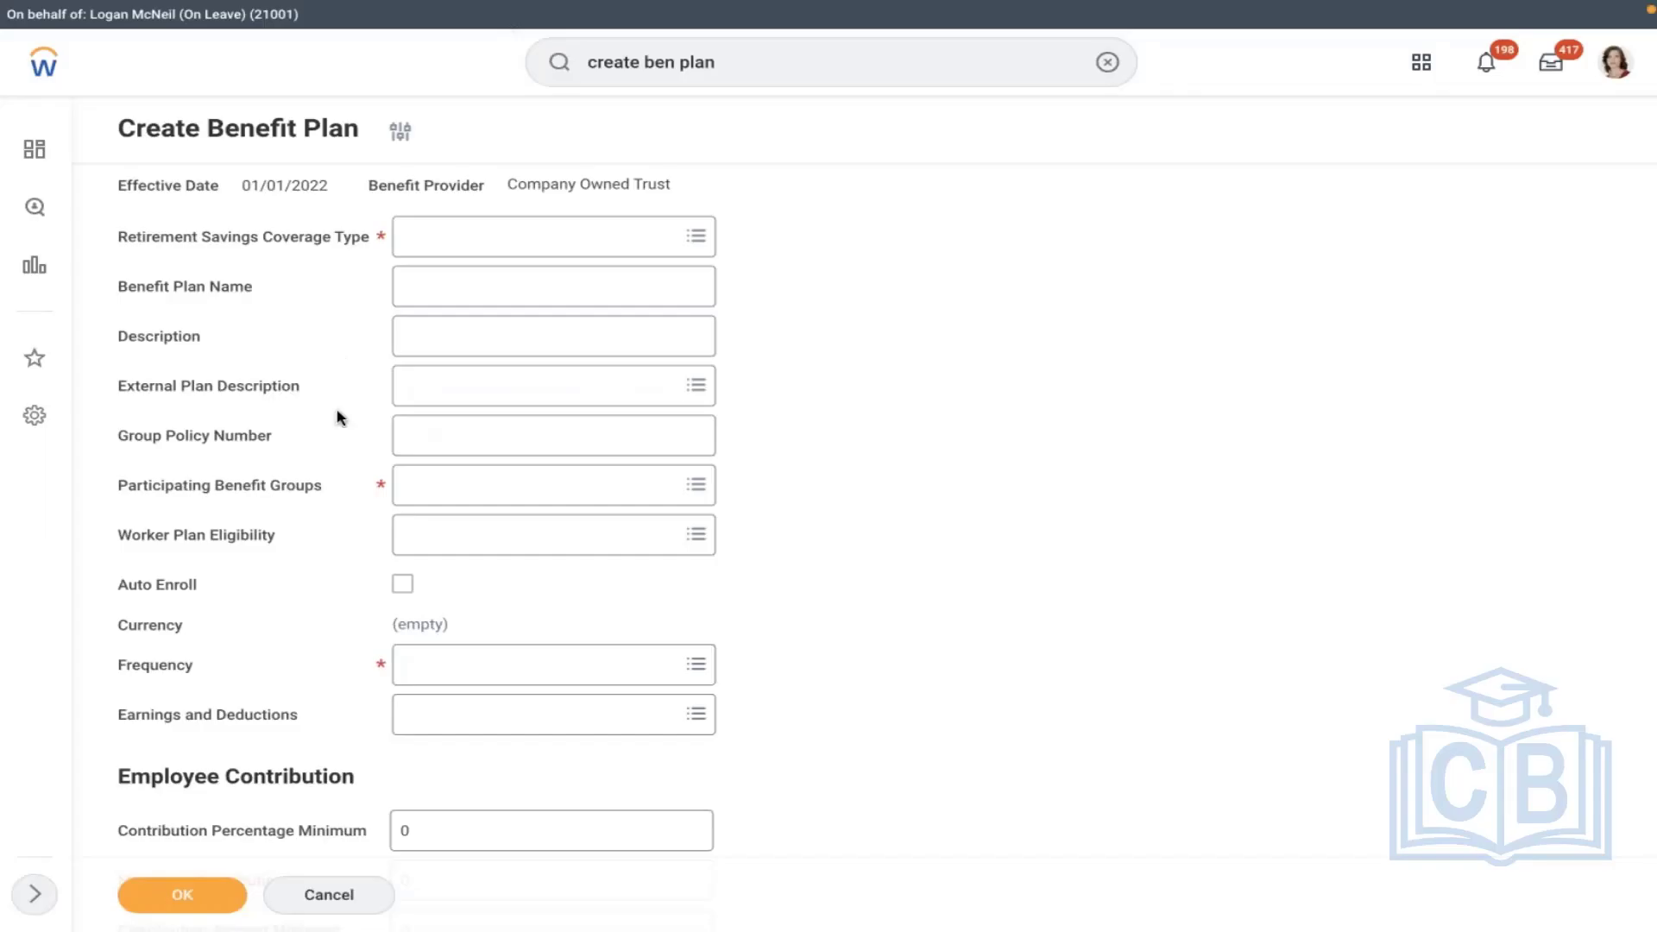
# Step: Set the Retirement Savings Coverage Type to AMD 401K
pyautogui.click(515, 237)
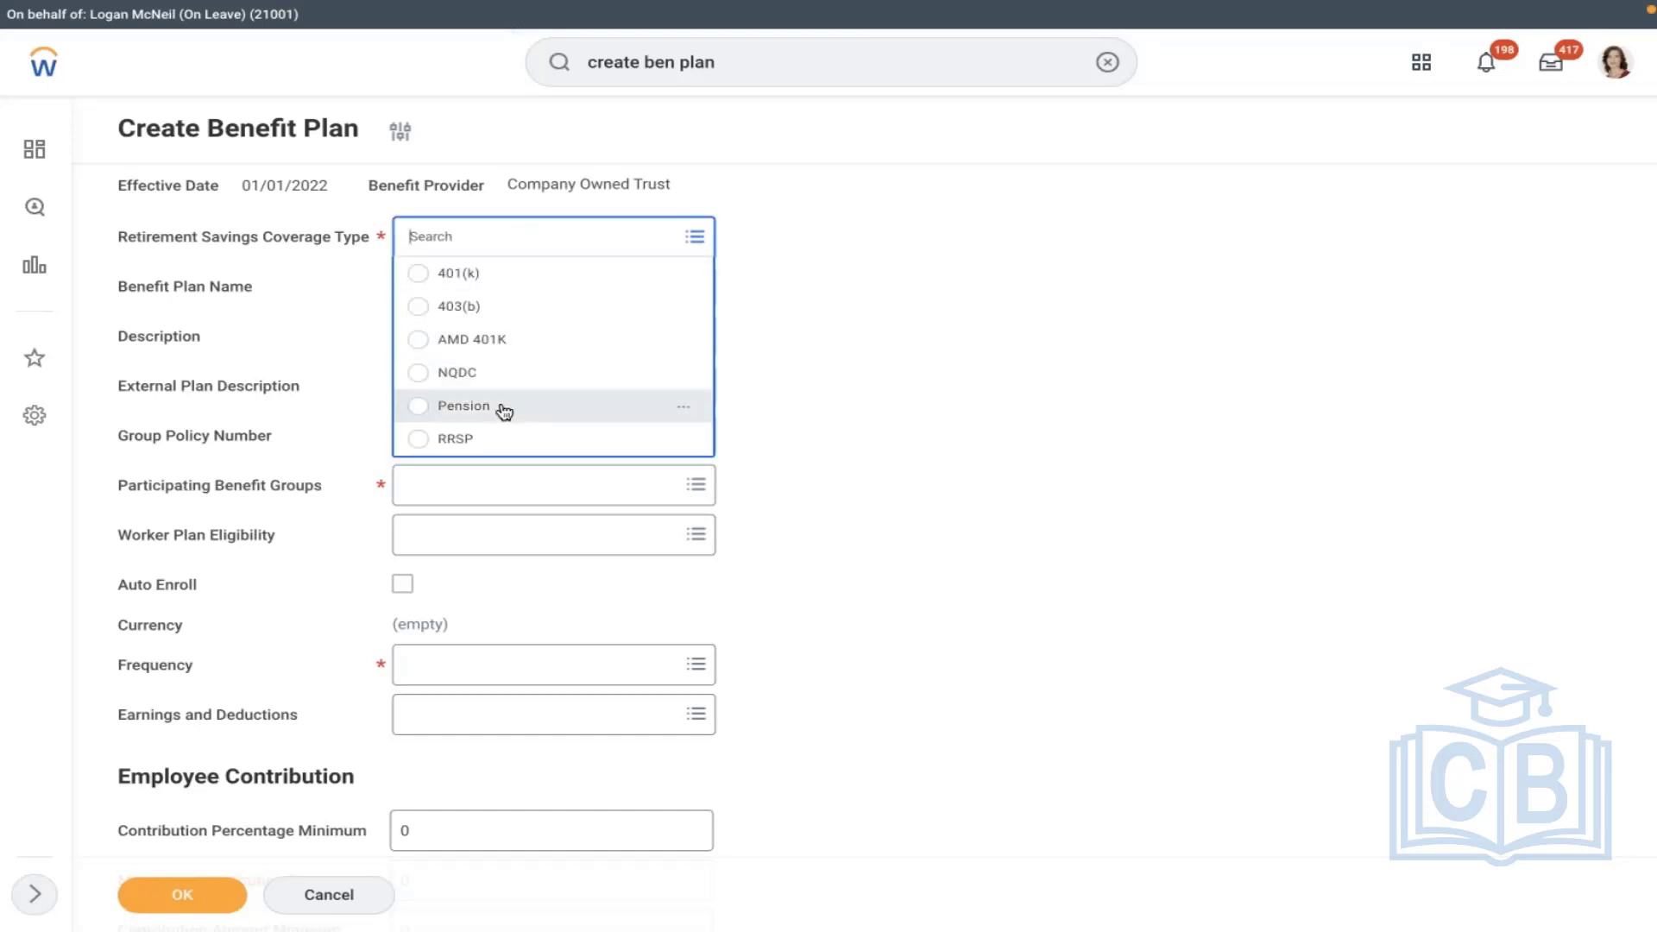
pyautogui.click(492, 342)
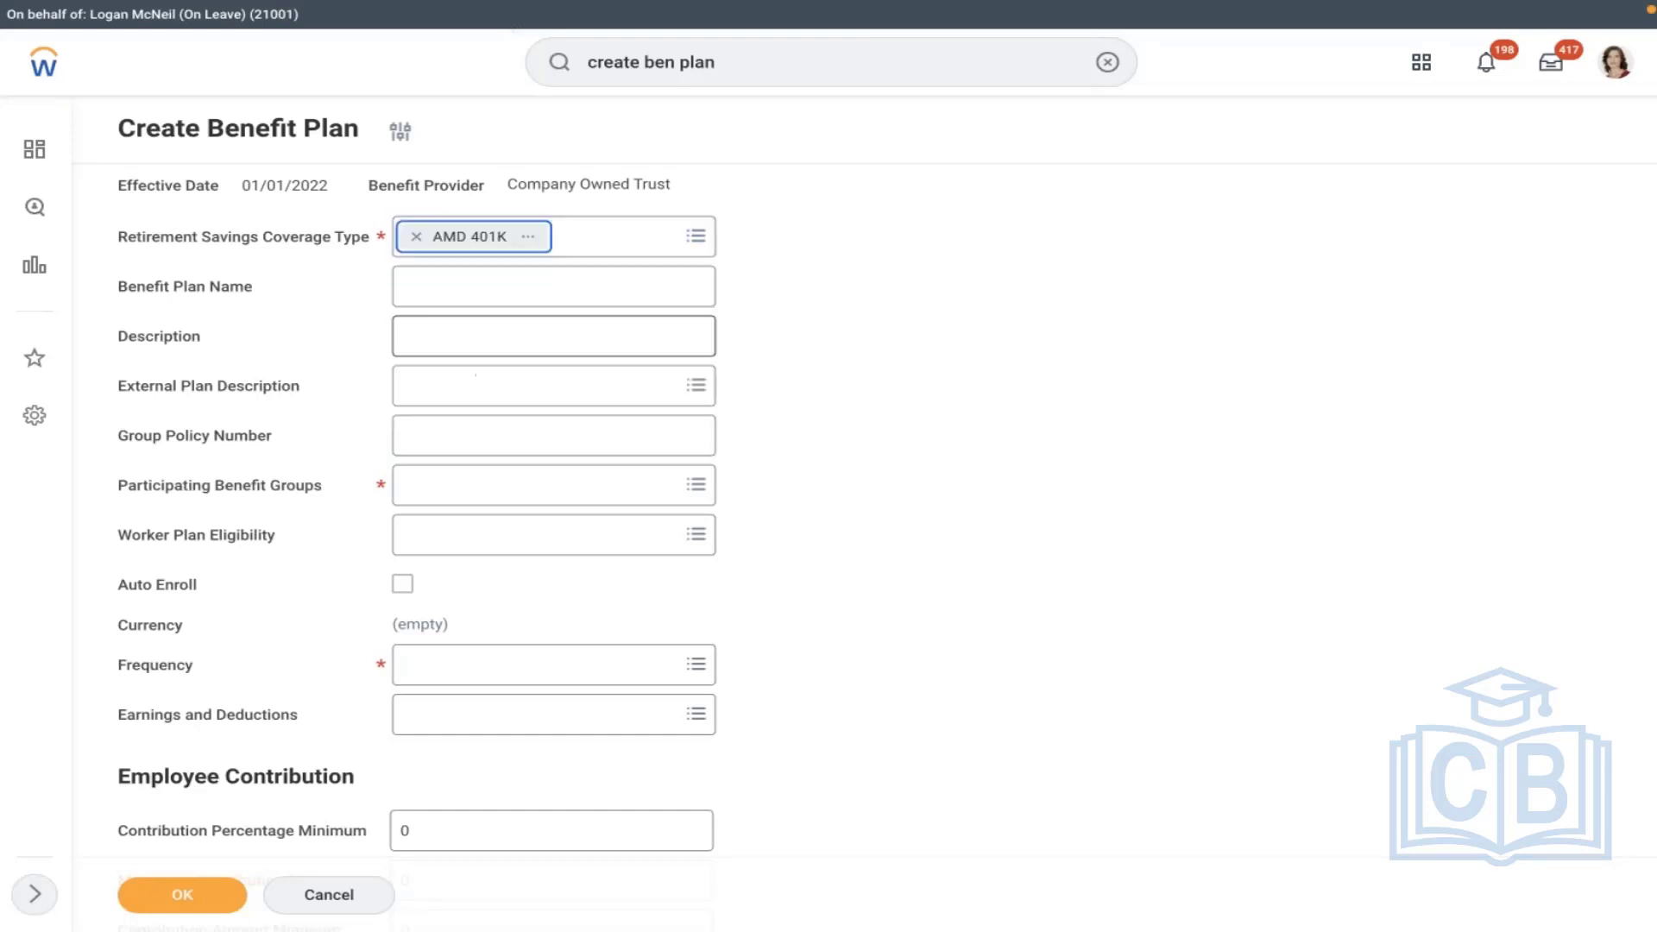
pyautogui.click(889, 229)
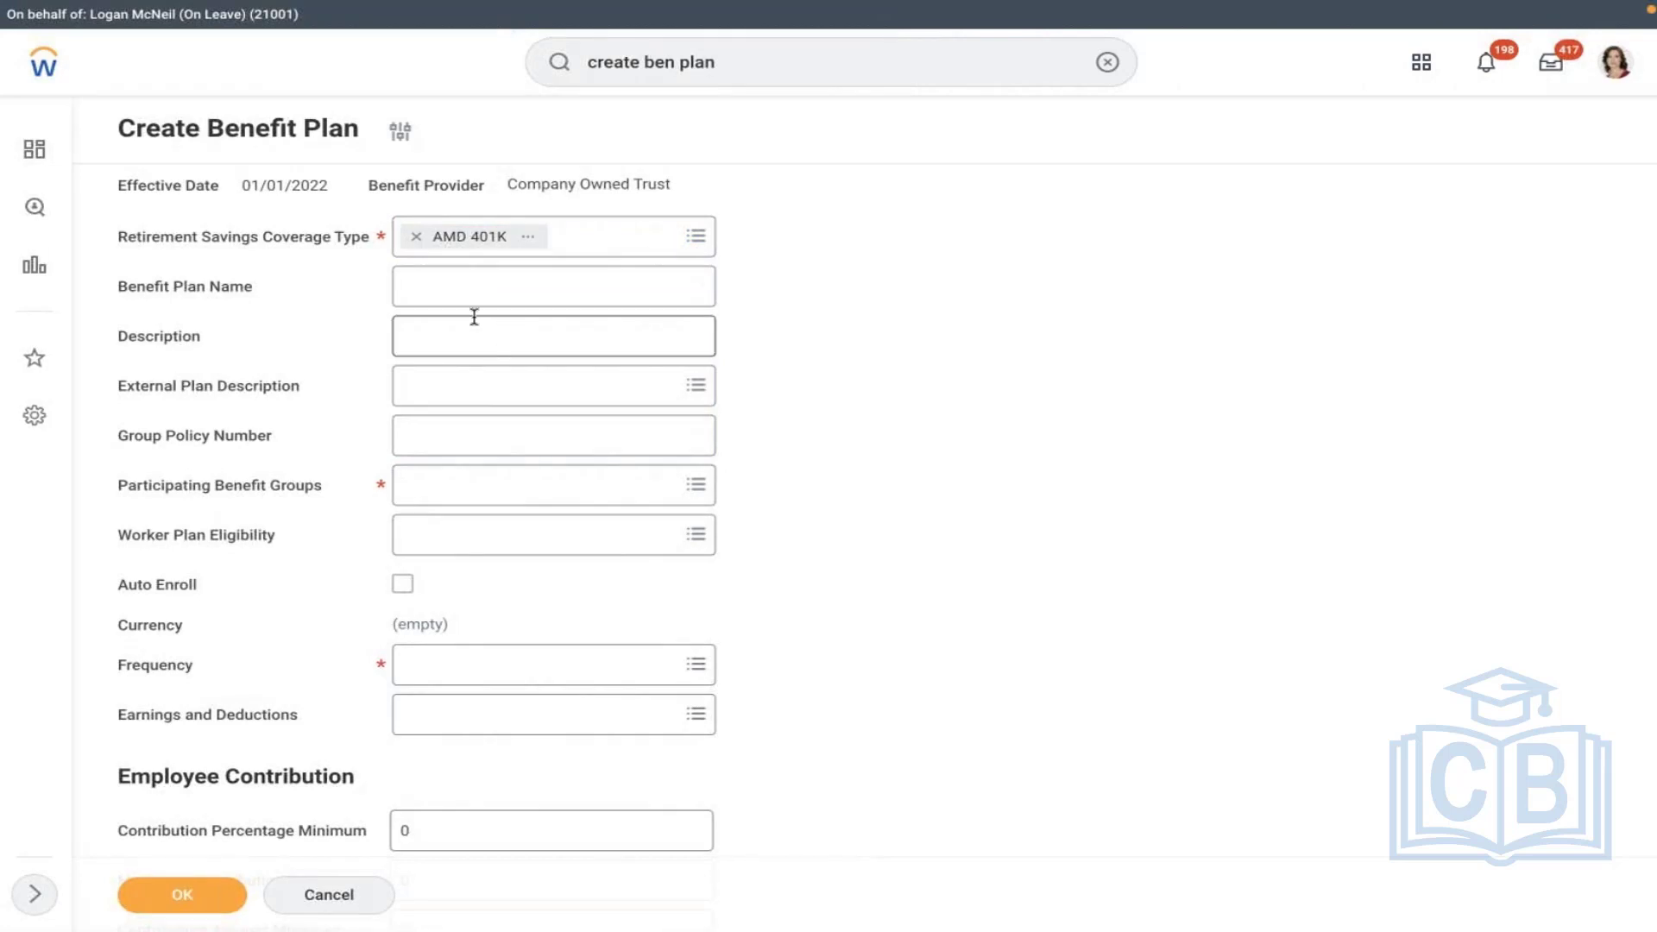
# Step: Enter the description 'AMD 401K Is mandatory benefit plan for Regular employees'
pyautogui.click(479, 286)
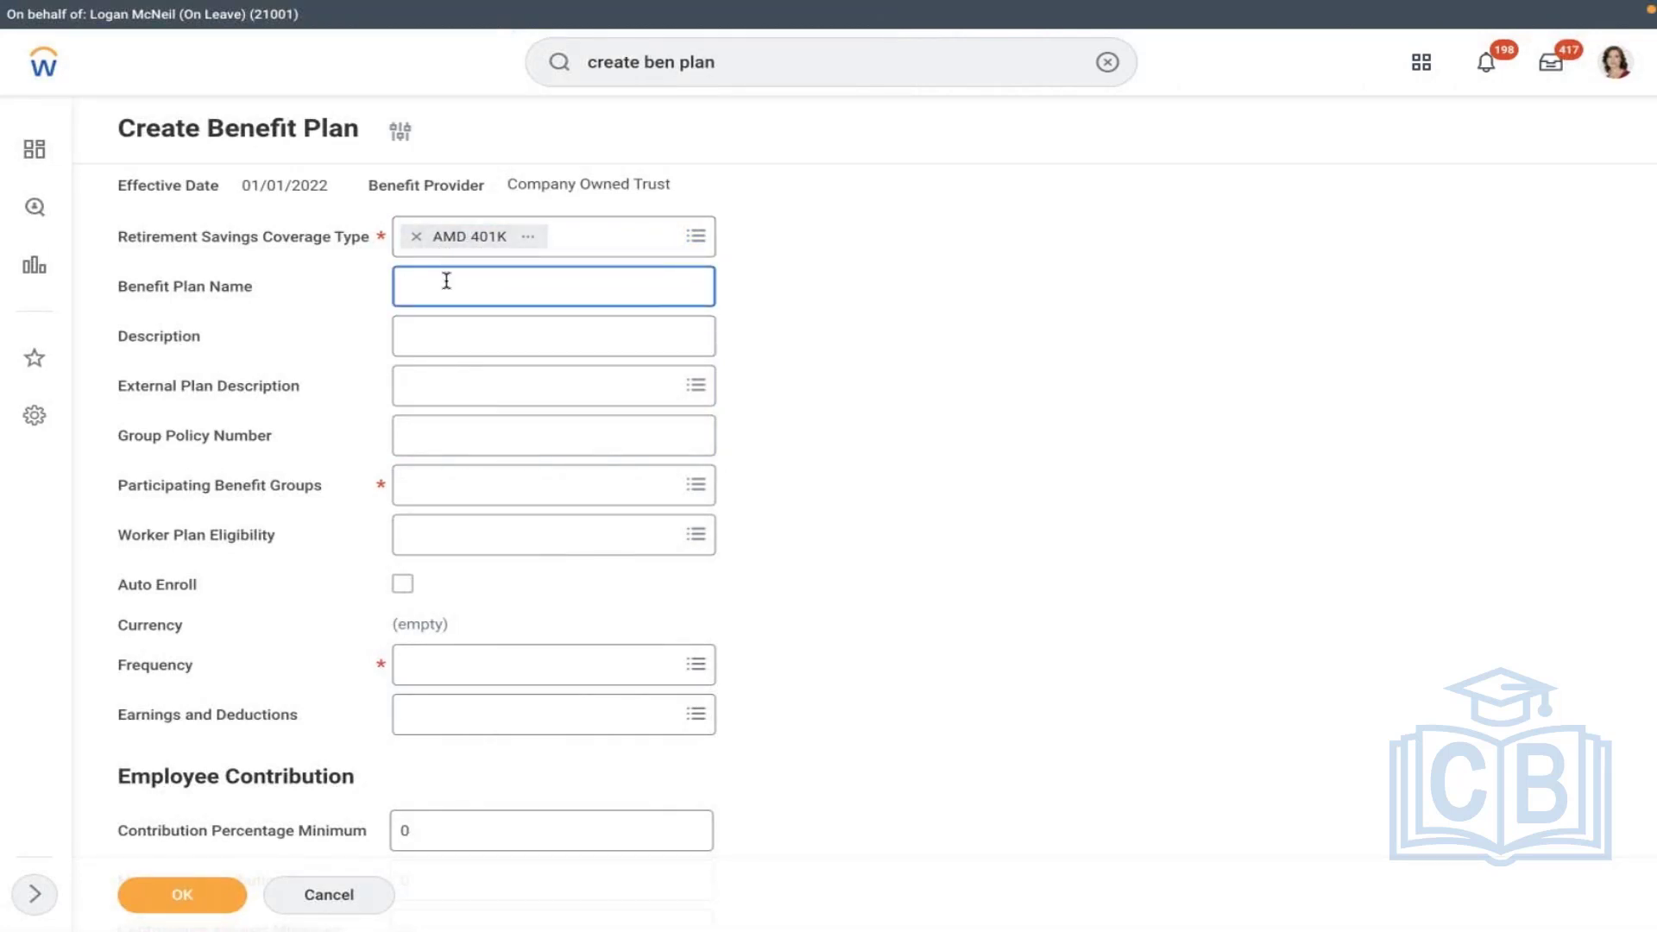
pyautogui.click(470, 333)
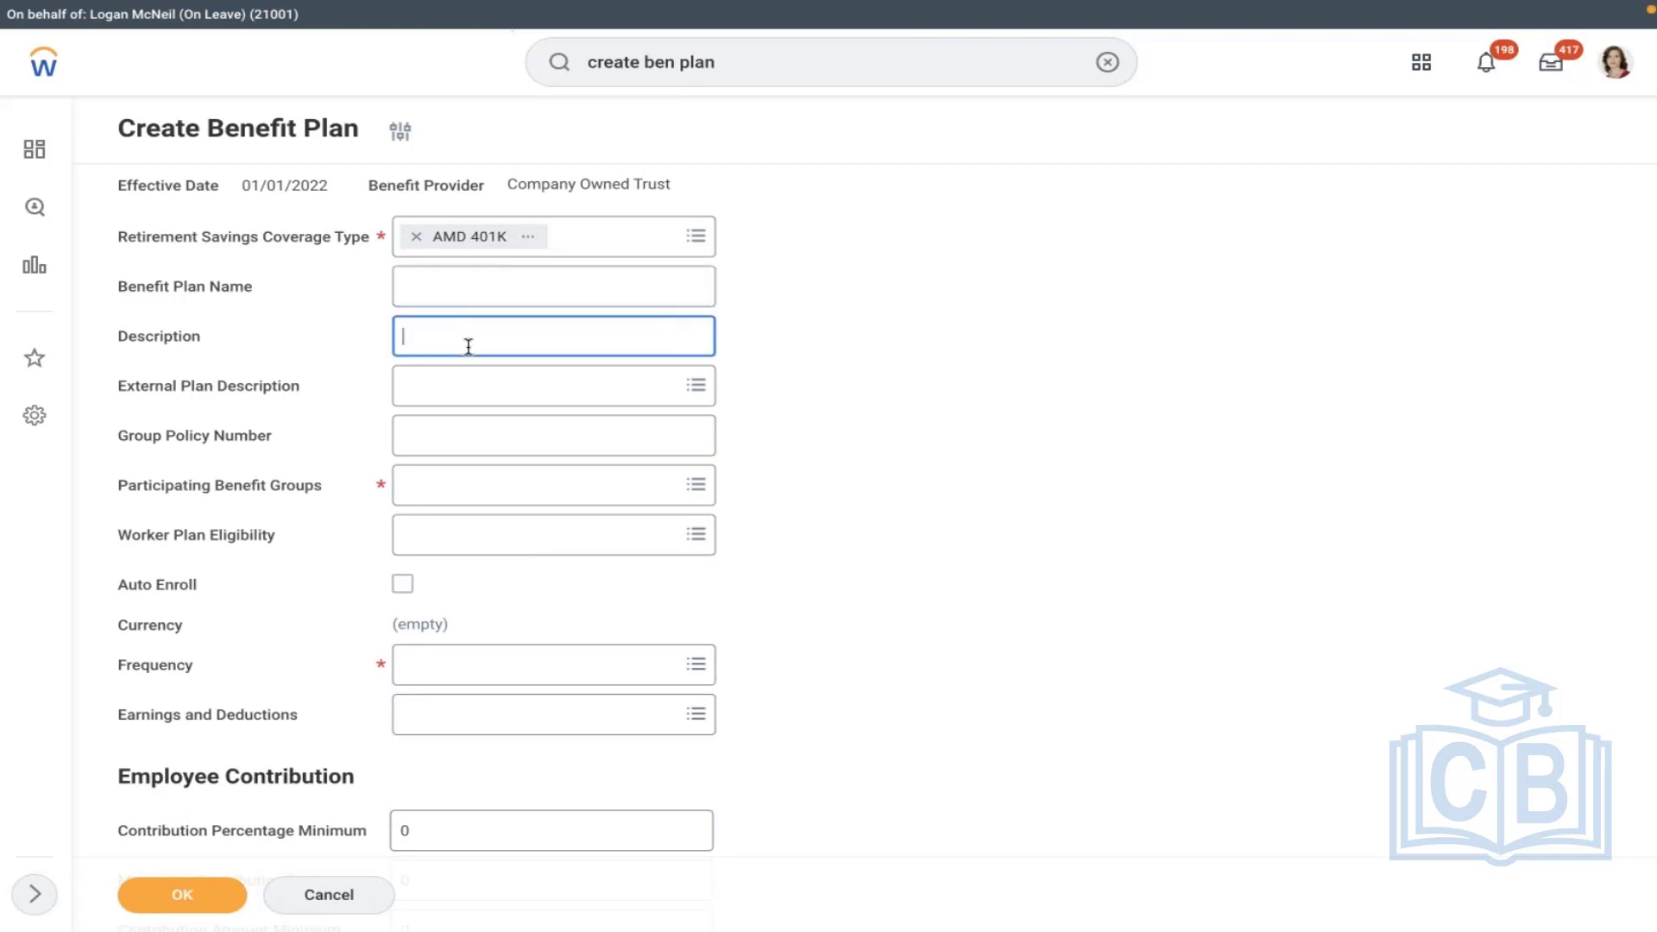
pyautogui.write('AMD 401K Is mandatory benefit plan f')
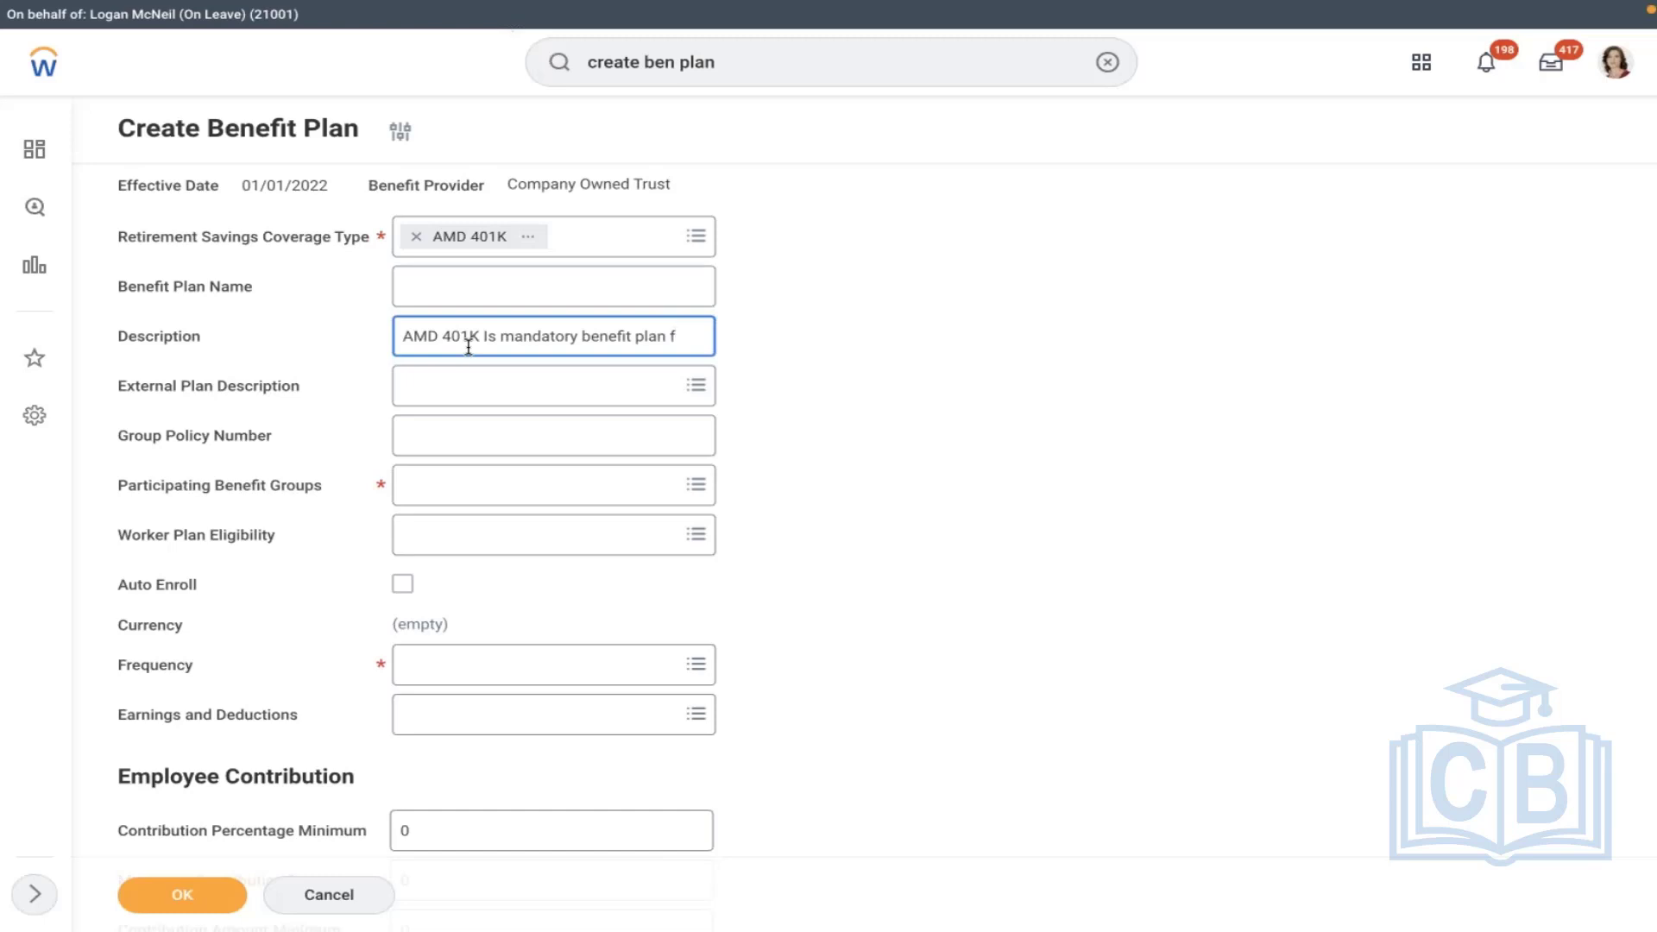
pyautogui.write('or Regular emplo')
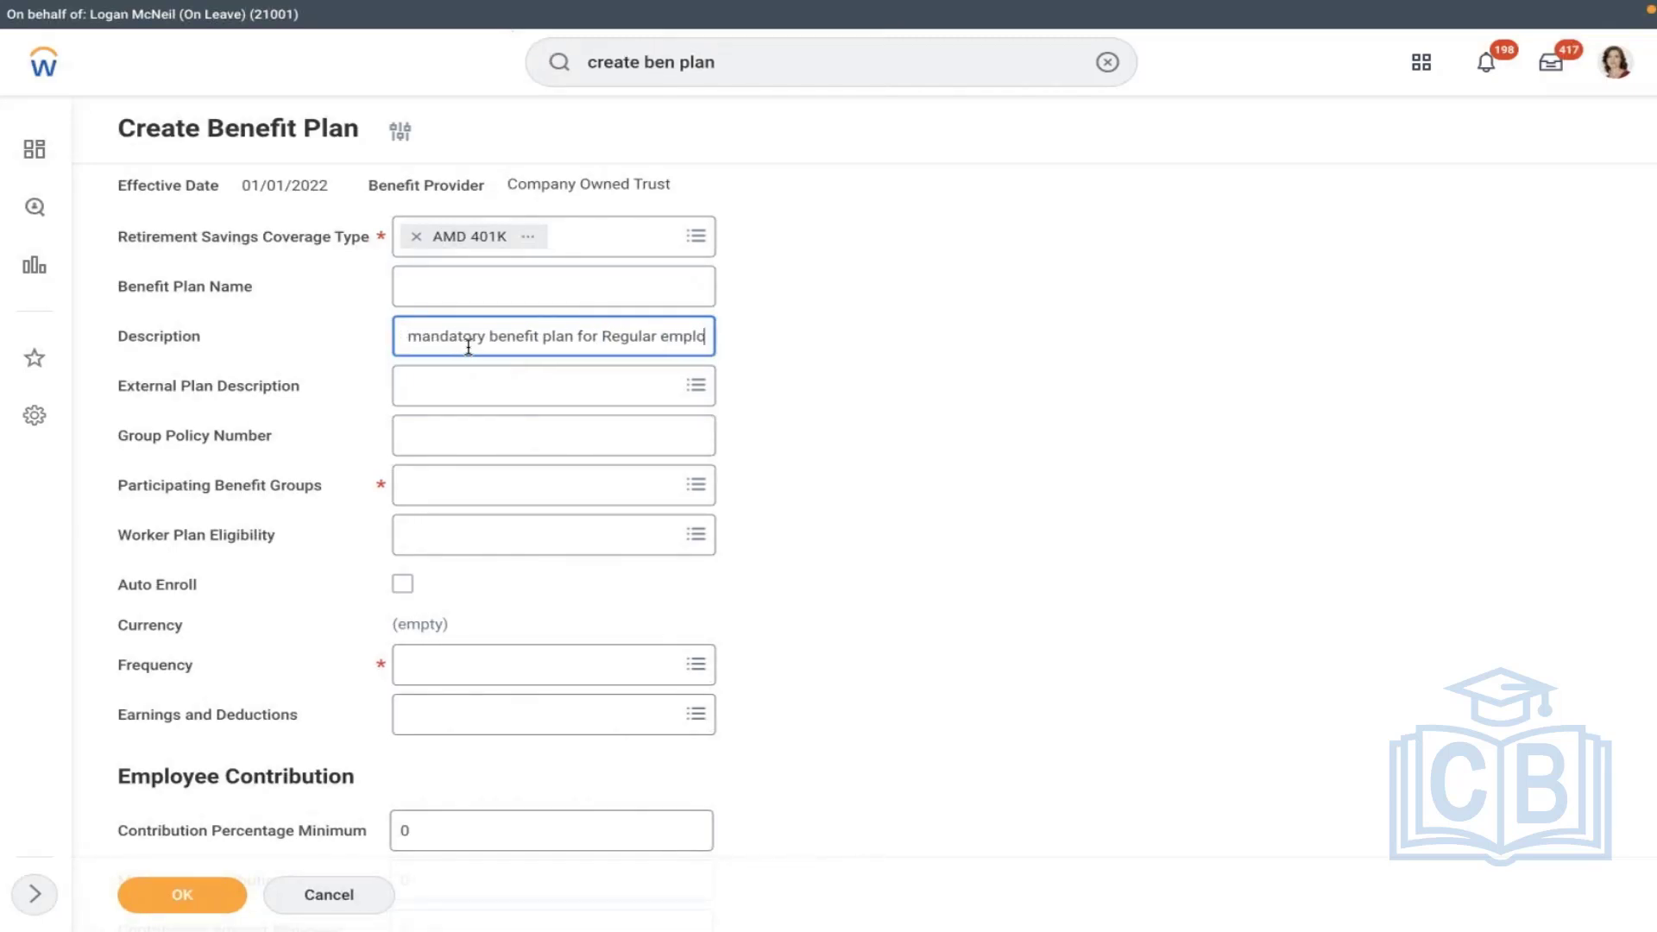
pyautogui.write('yees')
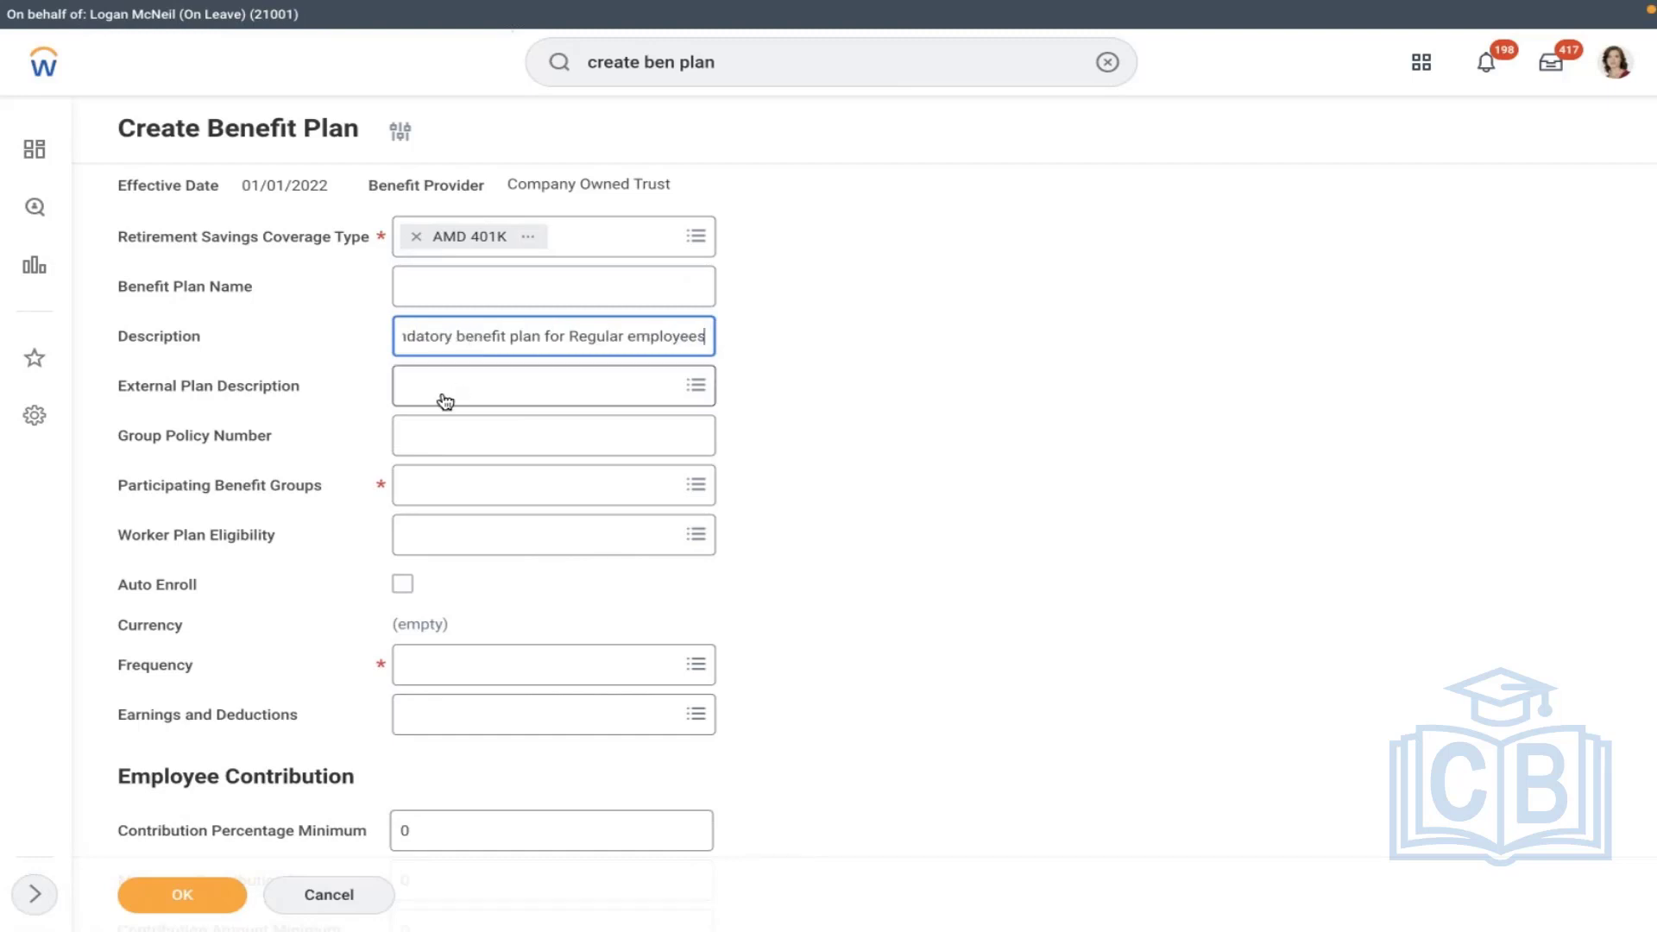
pyautogui.click(446, 401)
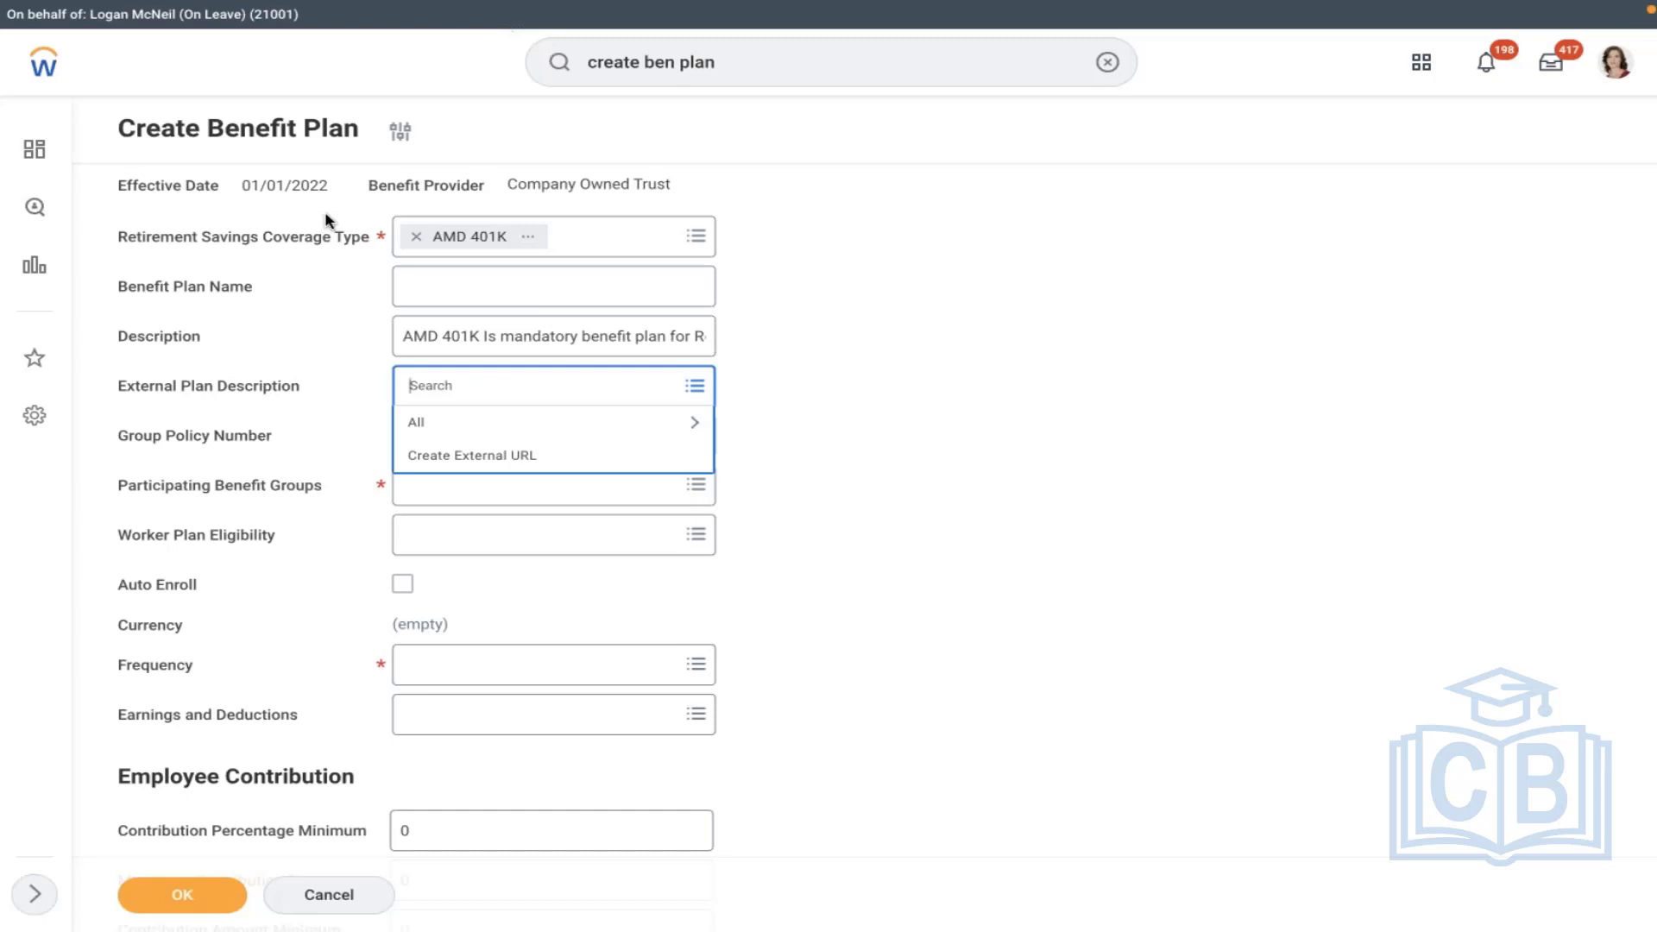
pyautogui.click(507, 457)
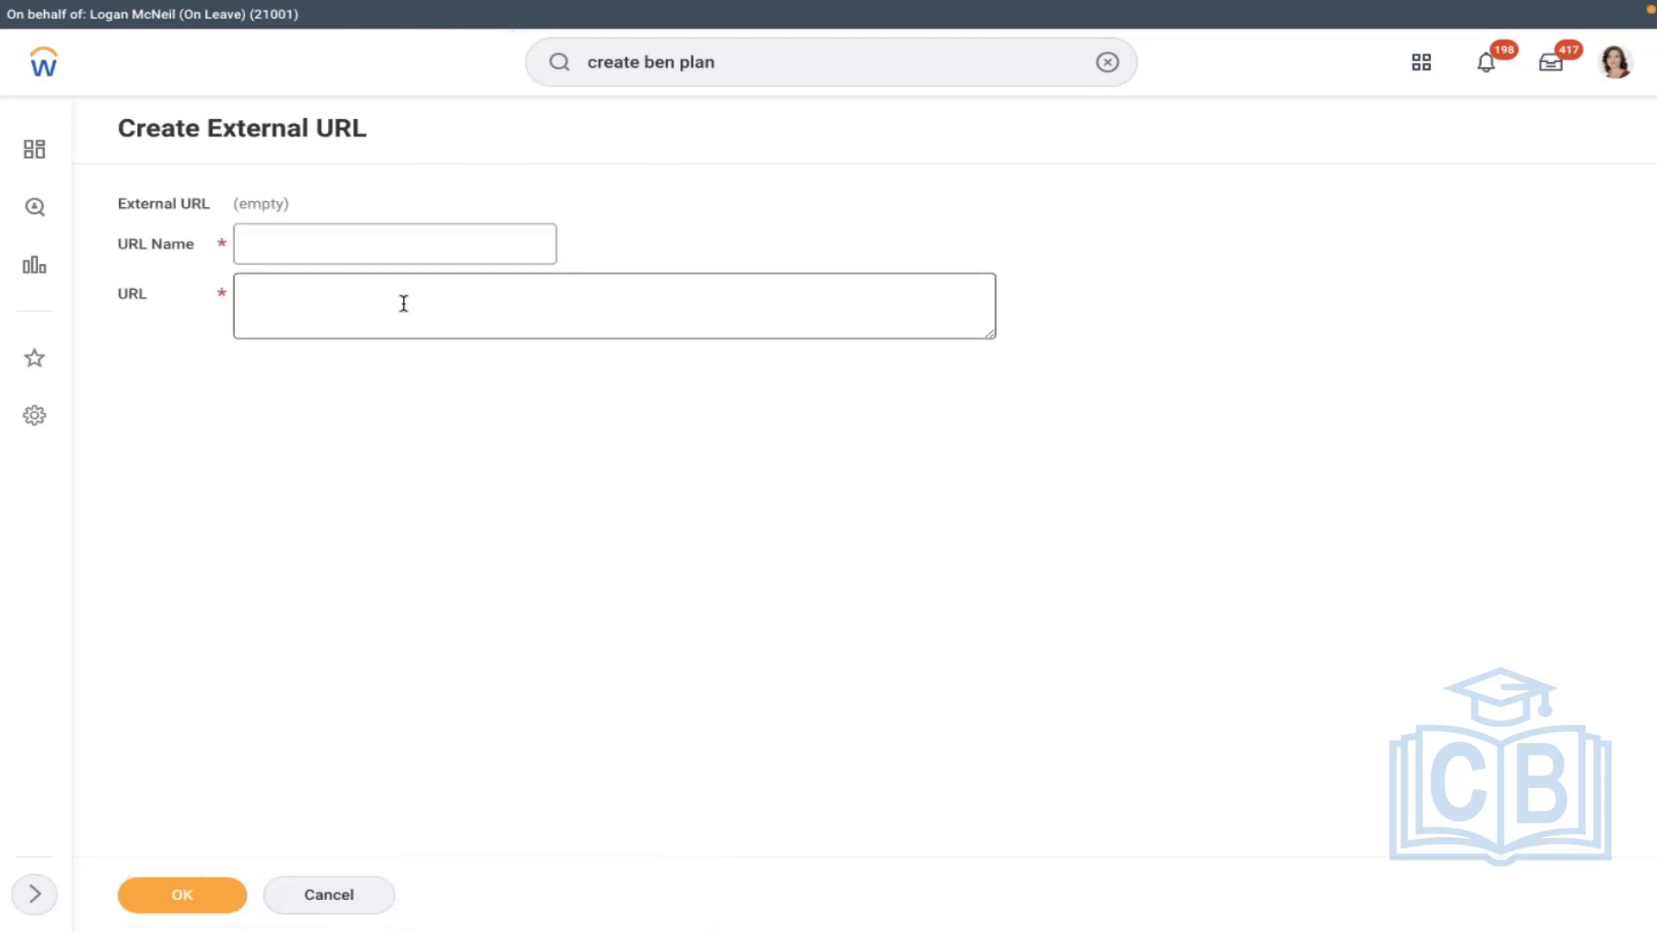
pyautogui.click(347, 900)
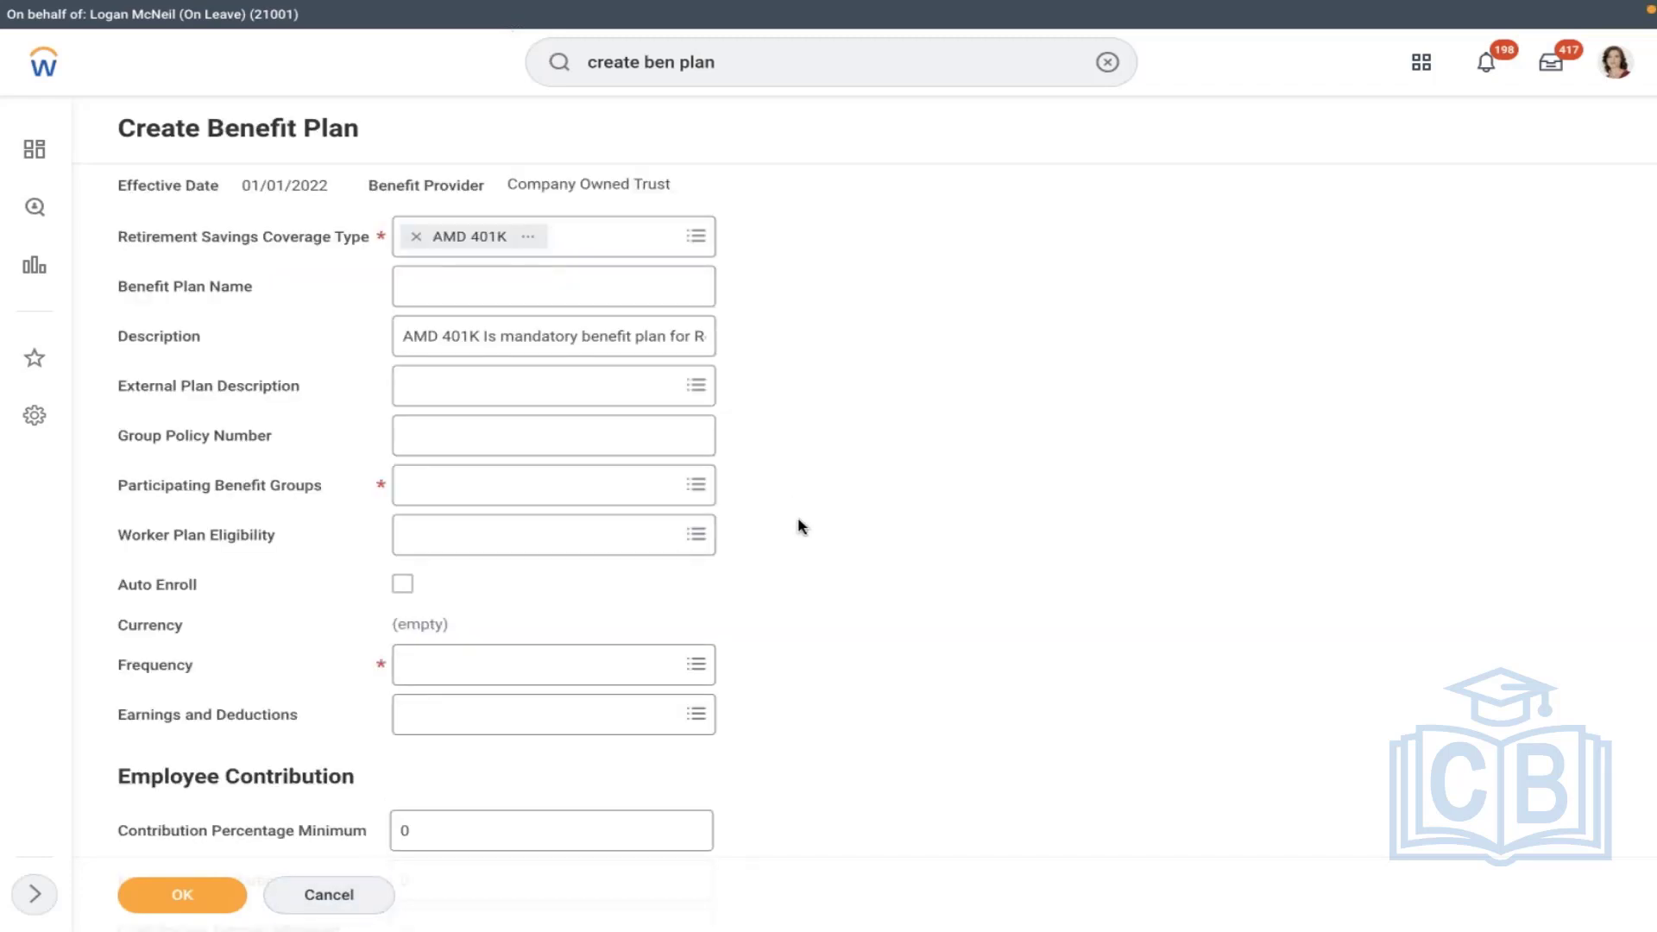
pyautogui.click(512, 450)
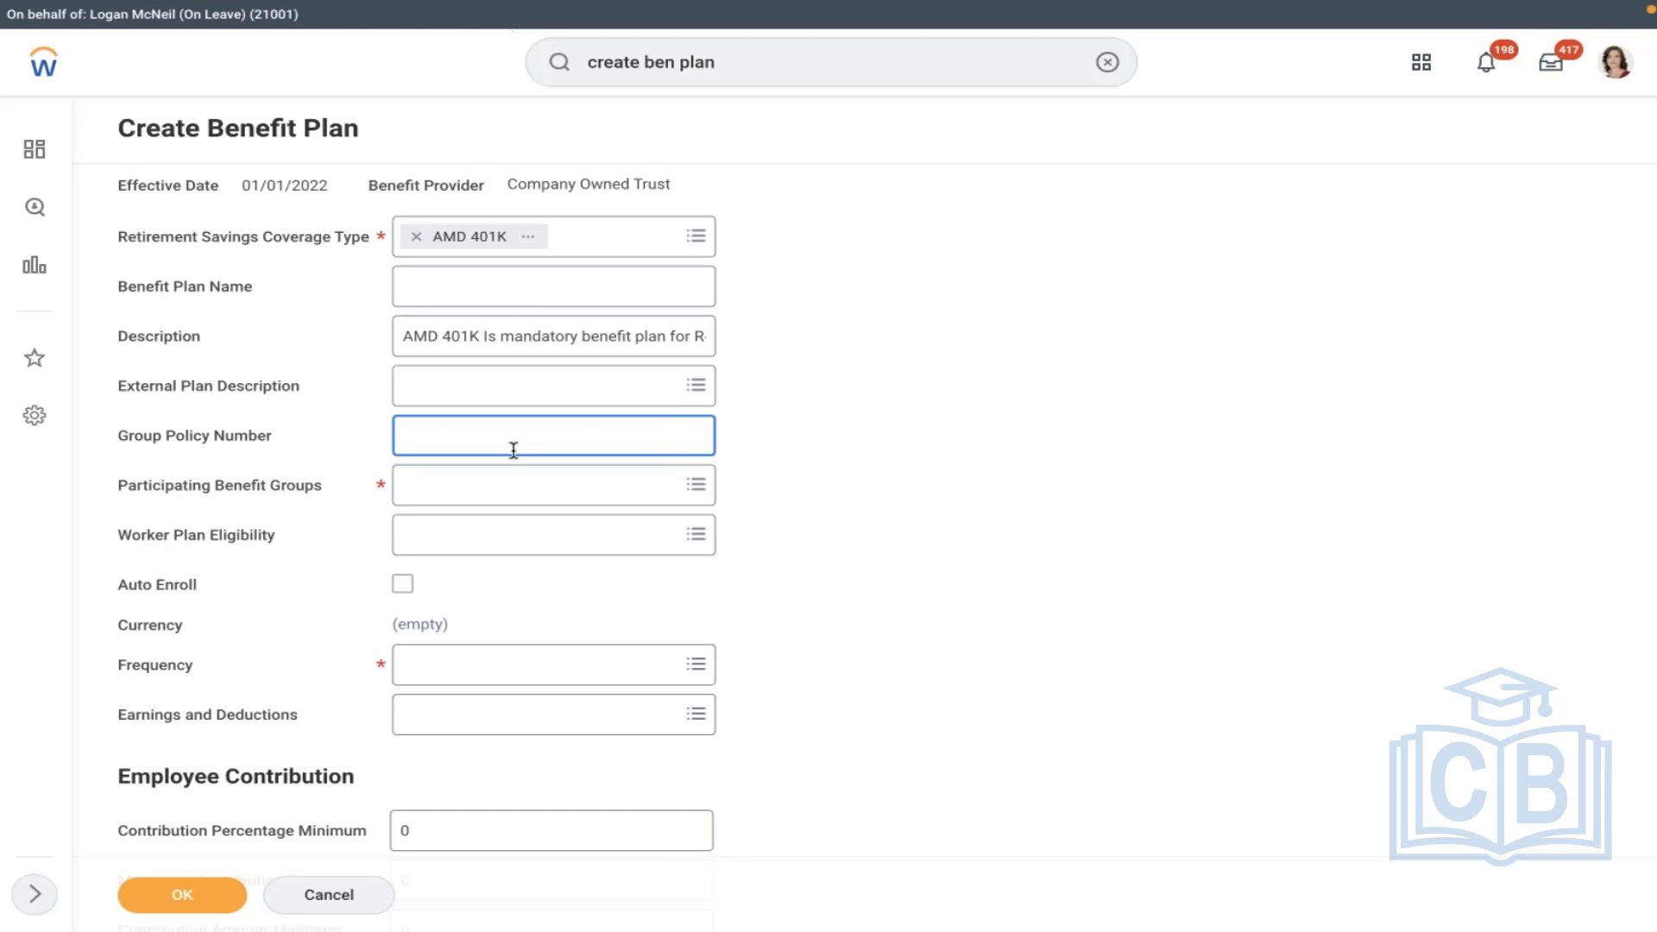
# Step: Select Active Employees in U.S. - Salaried from the available benefit groups as the participating group
pyautogui.click(486, 497)
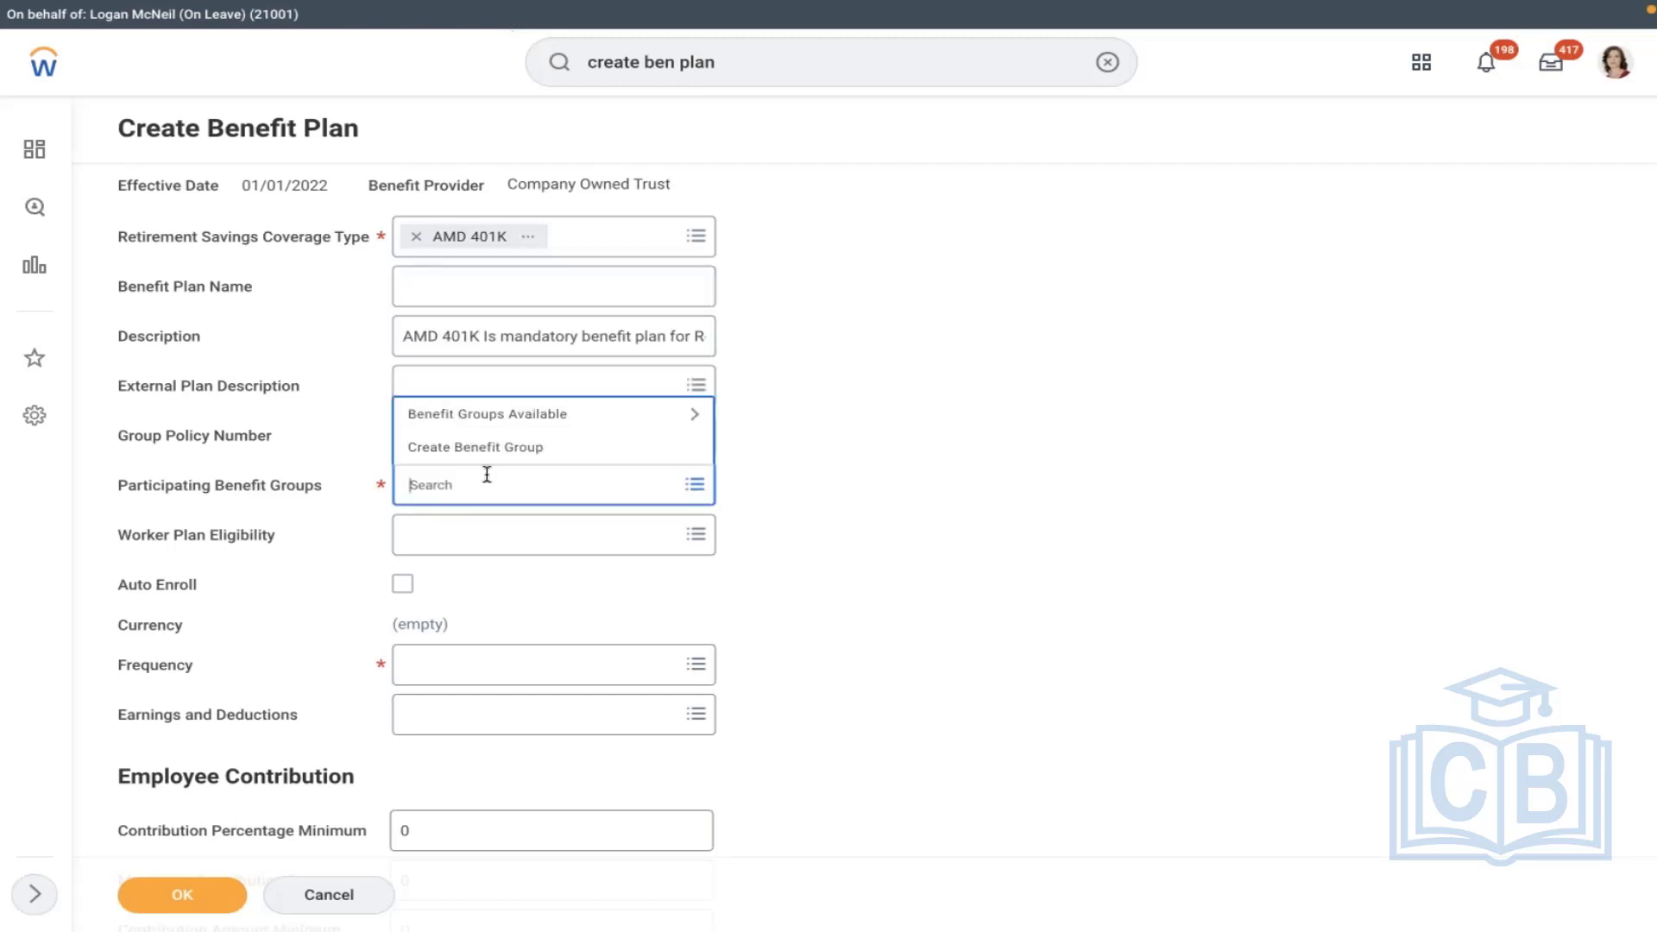
pyautogui.click(474, 416)
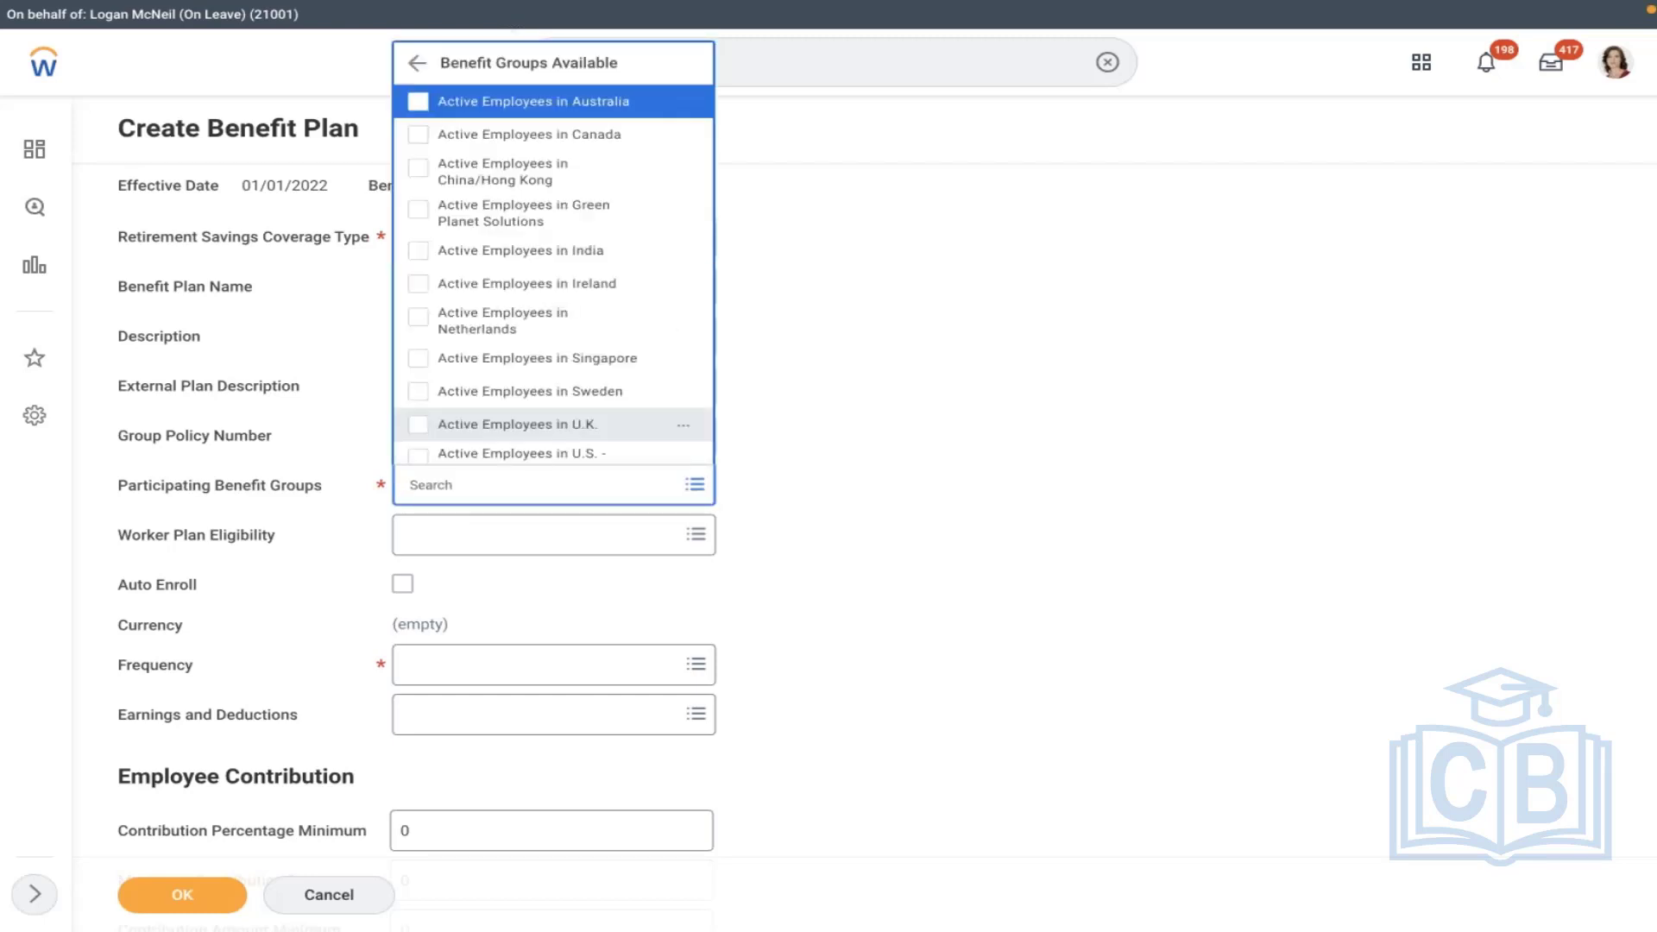
pyautogui.press('Down')
pyautogui.press('Down')
pyautogui.press('Down')
pyautogui.press('Down')
pyautogui.press('Down')
pyautogui.press('Down')
pyautogui.press('Down')
pyautogui.press('Down')
pyautogui.press('Down')
pyautogui.press('Down')
pyautogui.press('Down')
pyautogui.press('Down')
pyautogui.press('Down')
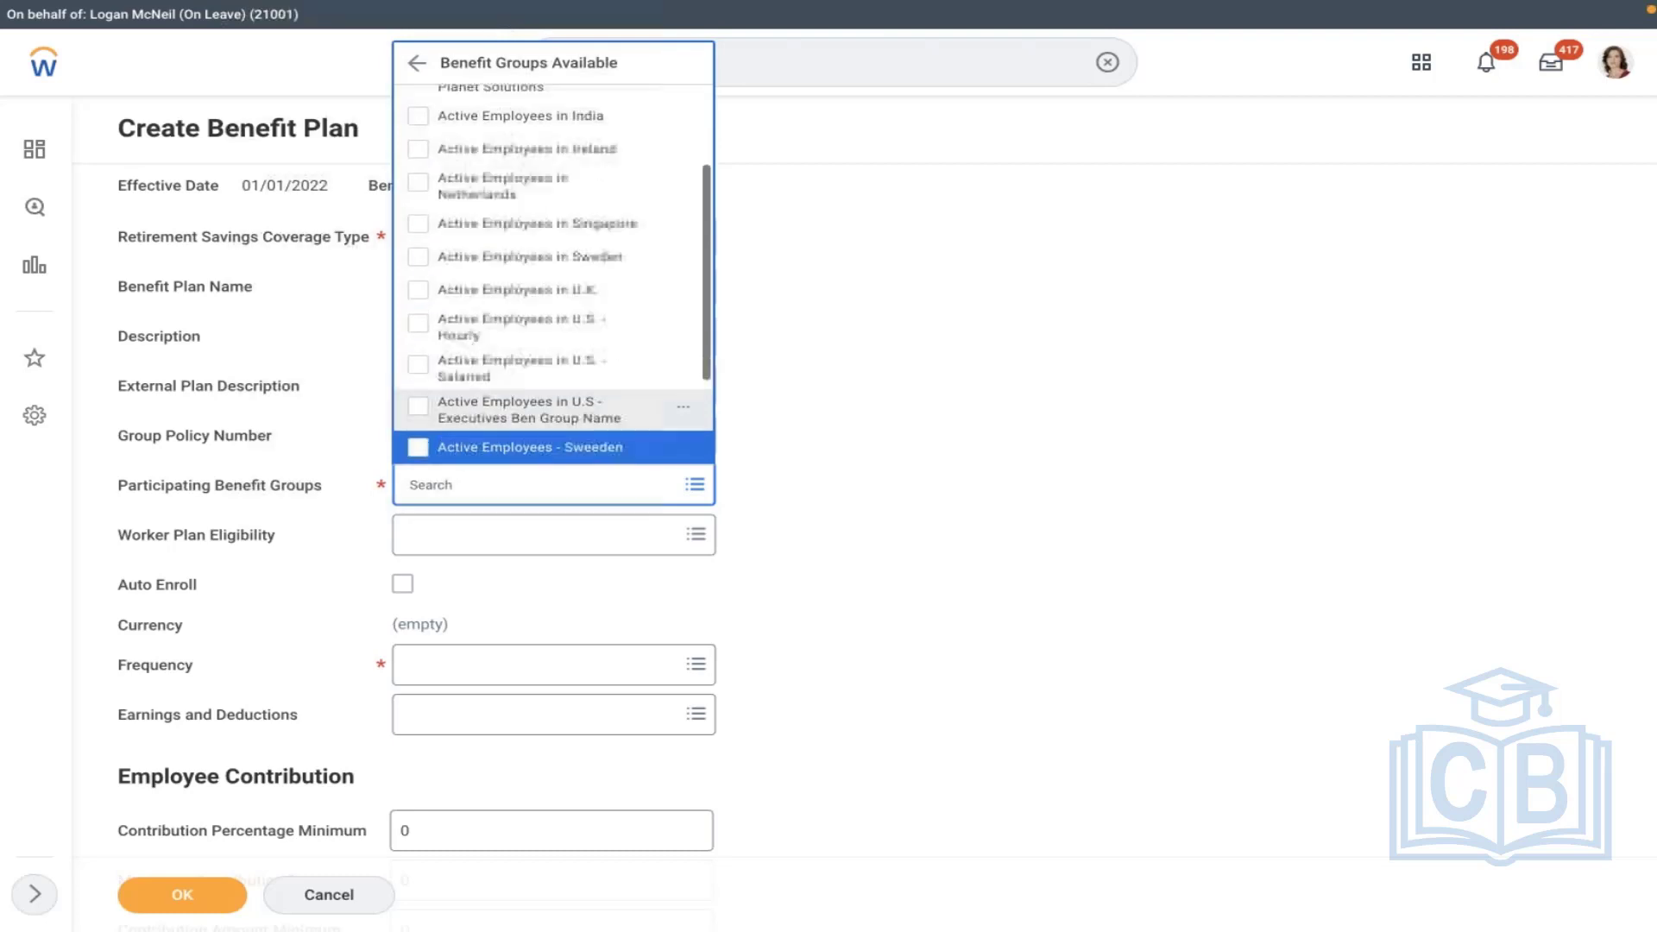
pyautogui.press('Down')
pyautogui.press('Down')
pyautogui.press('Down')
pyautogui.press('Down')
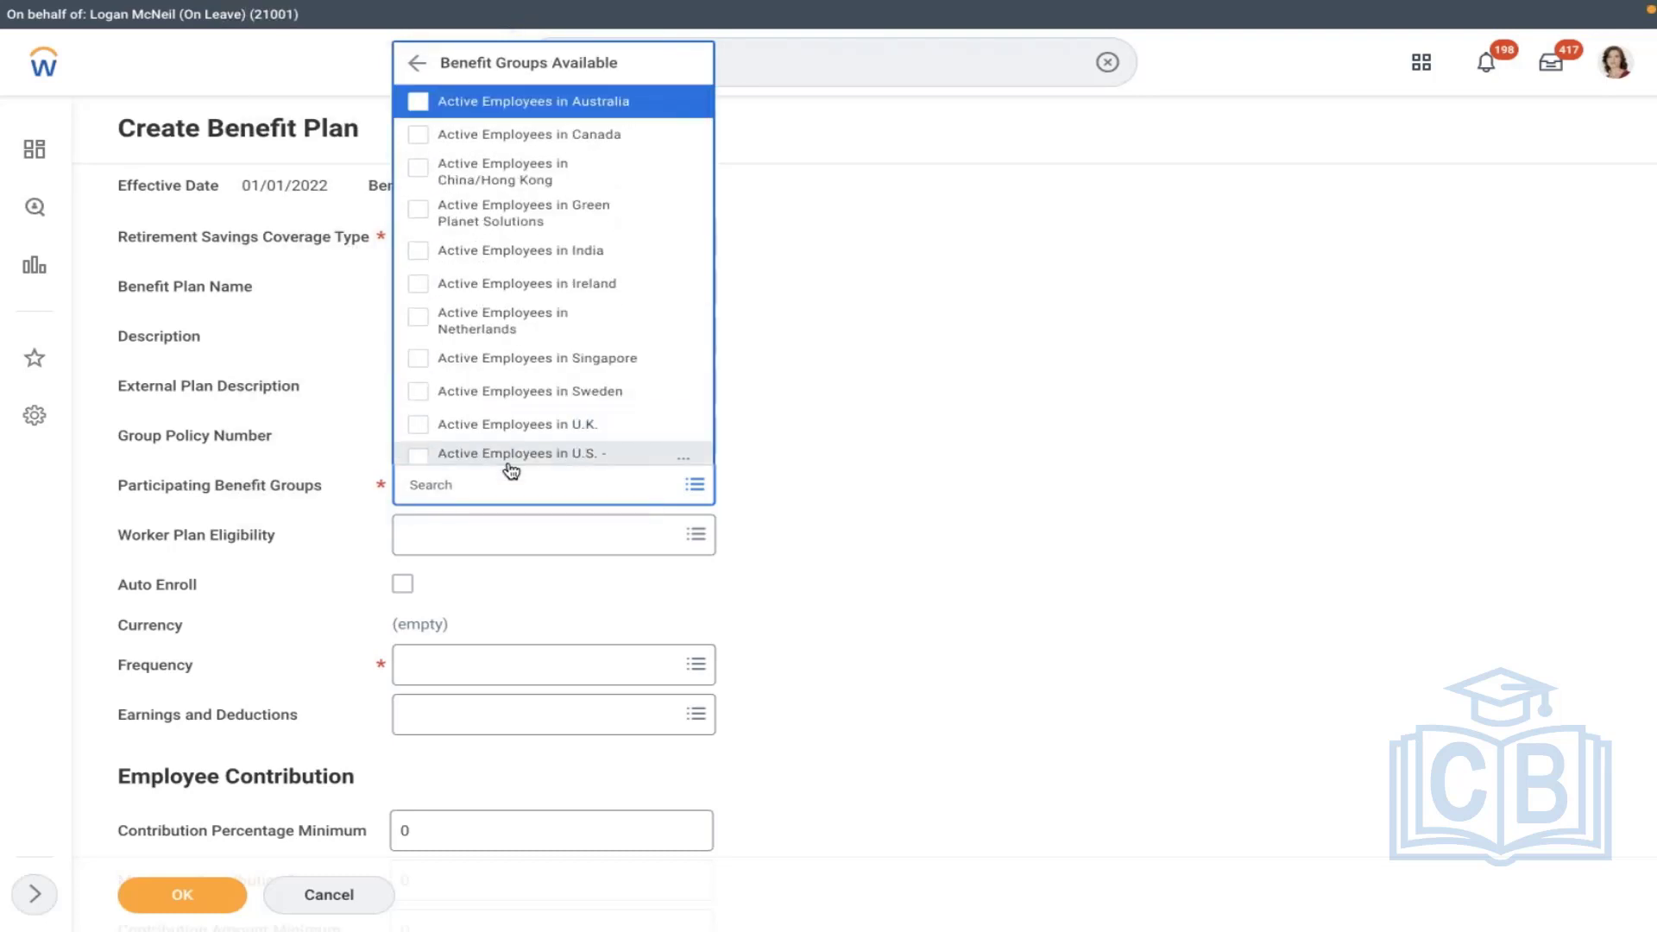
pyautogui.press('Down')
pyautogui.press('Down')
pyautogui.press('Down')
pyautogui.press('Down')
pyautogui.press('Down')
pyautogui.press('Down')
pyautogui.press('Down')
pyautogui.press('Down')
pyautogui.press('Down')
pyautogui.press('Down')
pyautogui.press('Down')
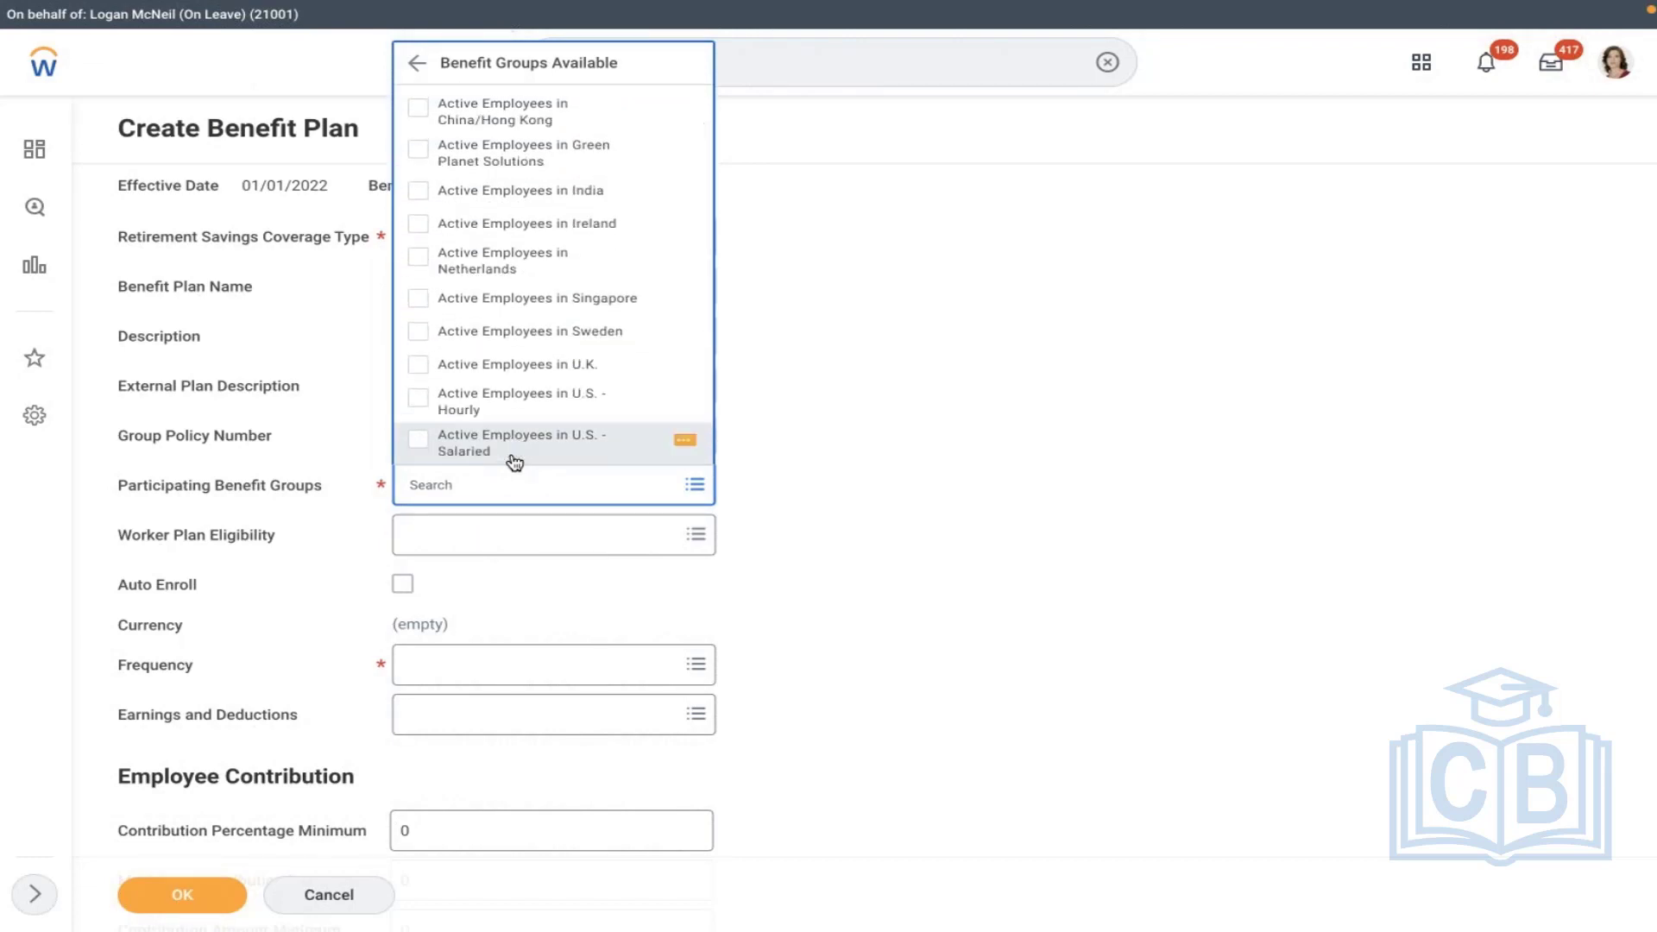
pyautogui.click(515, 443)
pyautogui.click(836, 311)
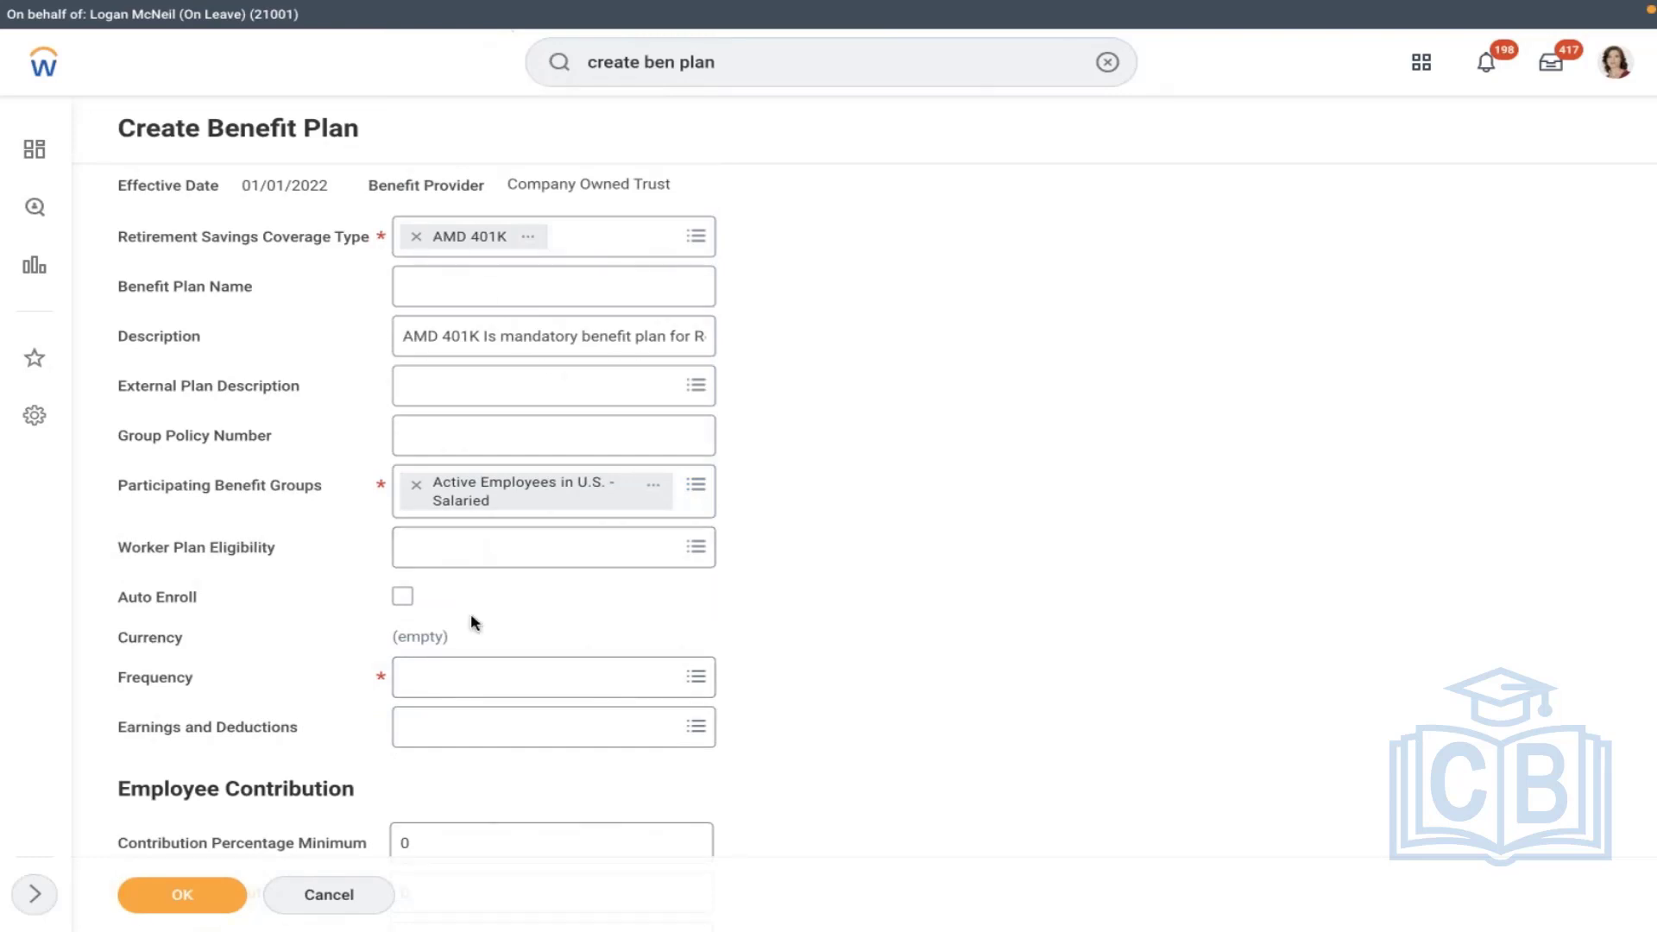
# Step: Check Auto Enroll and choose Monthly as the plan frequency
pyautogui.click(401, 598)
pyautogui.scroll(-3, 906, 610)
pyautogui.click(636, 471)
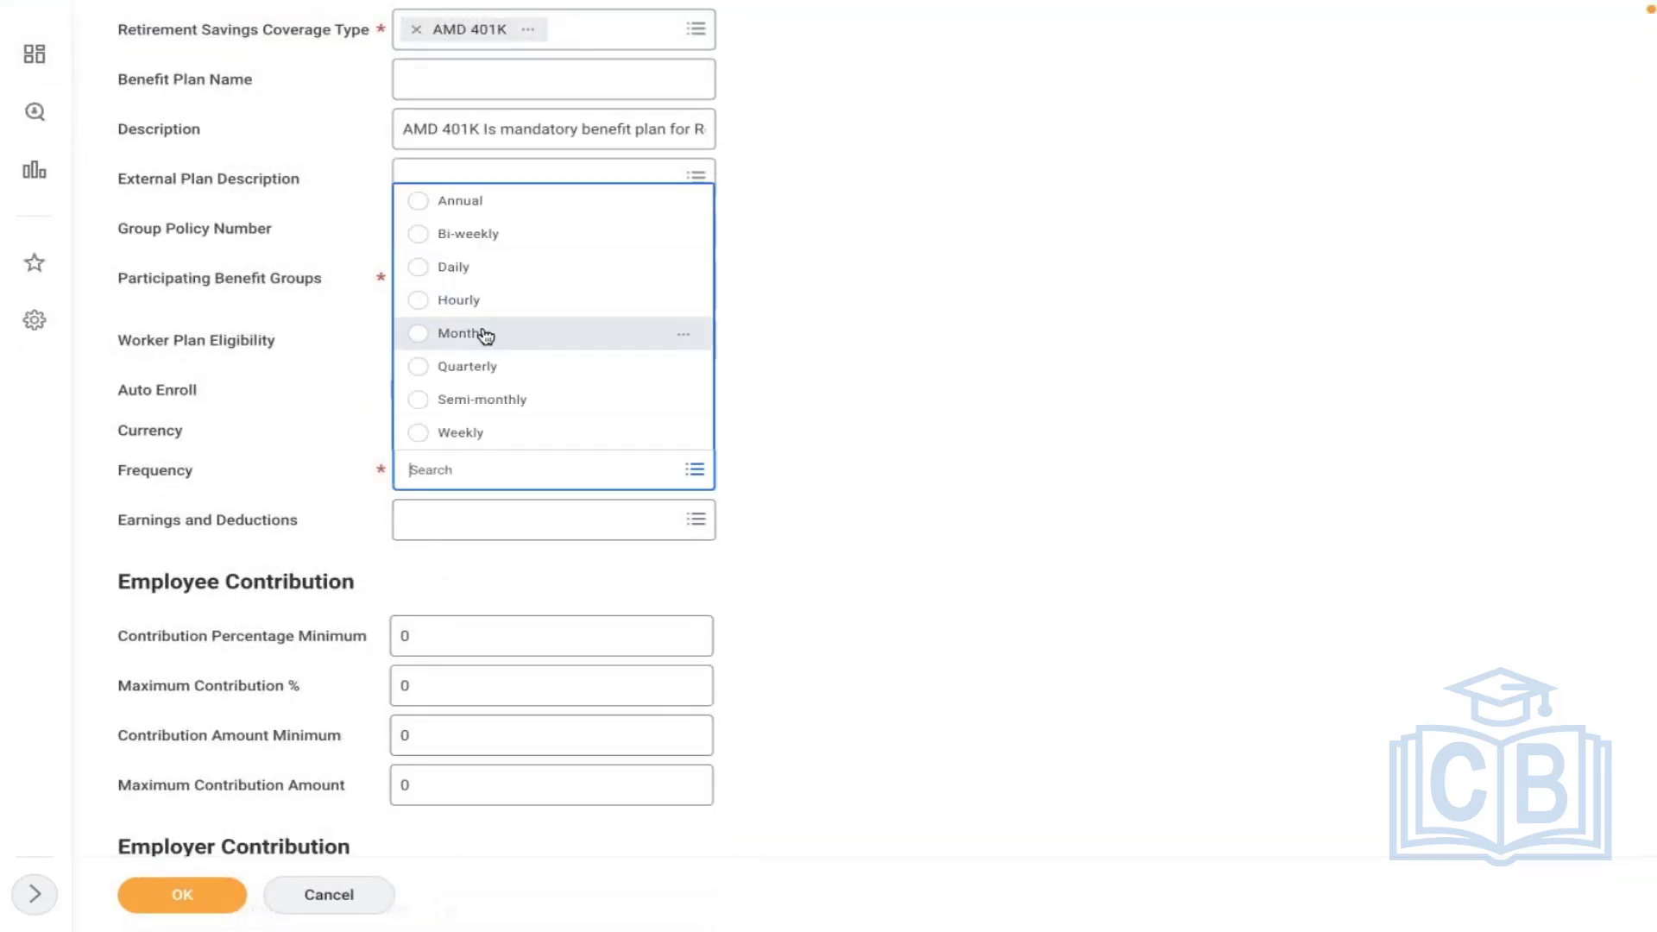
pyautogui.click(485, 336)
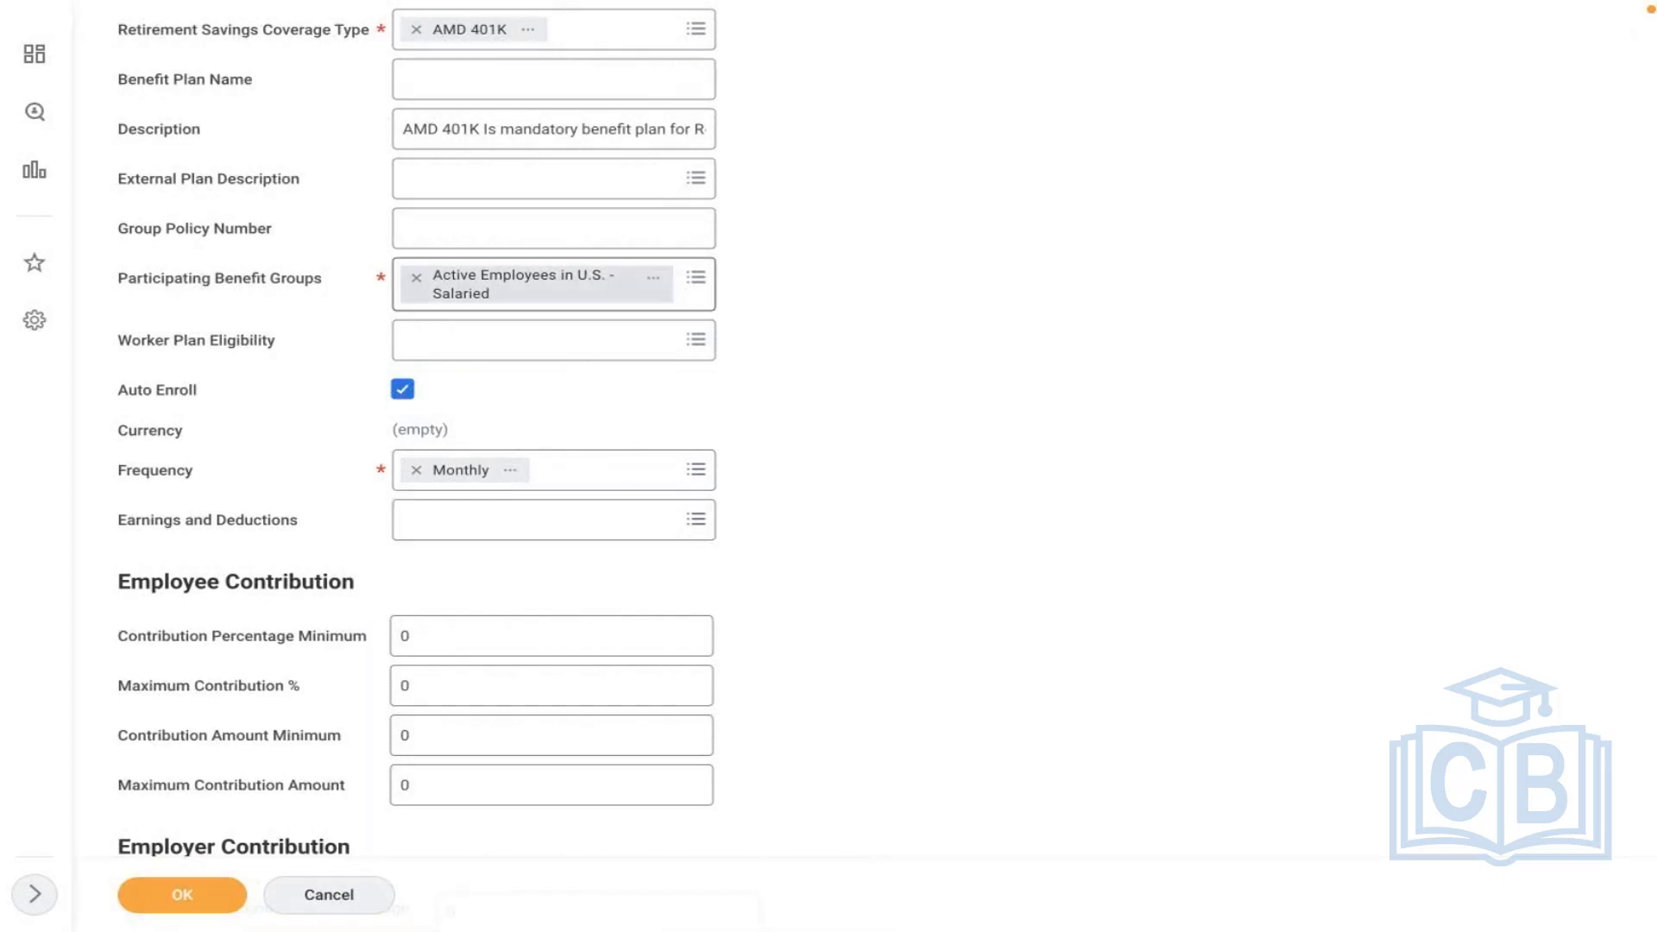
pyautogui.click(559, 520)
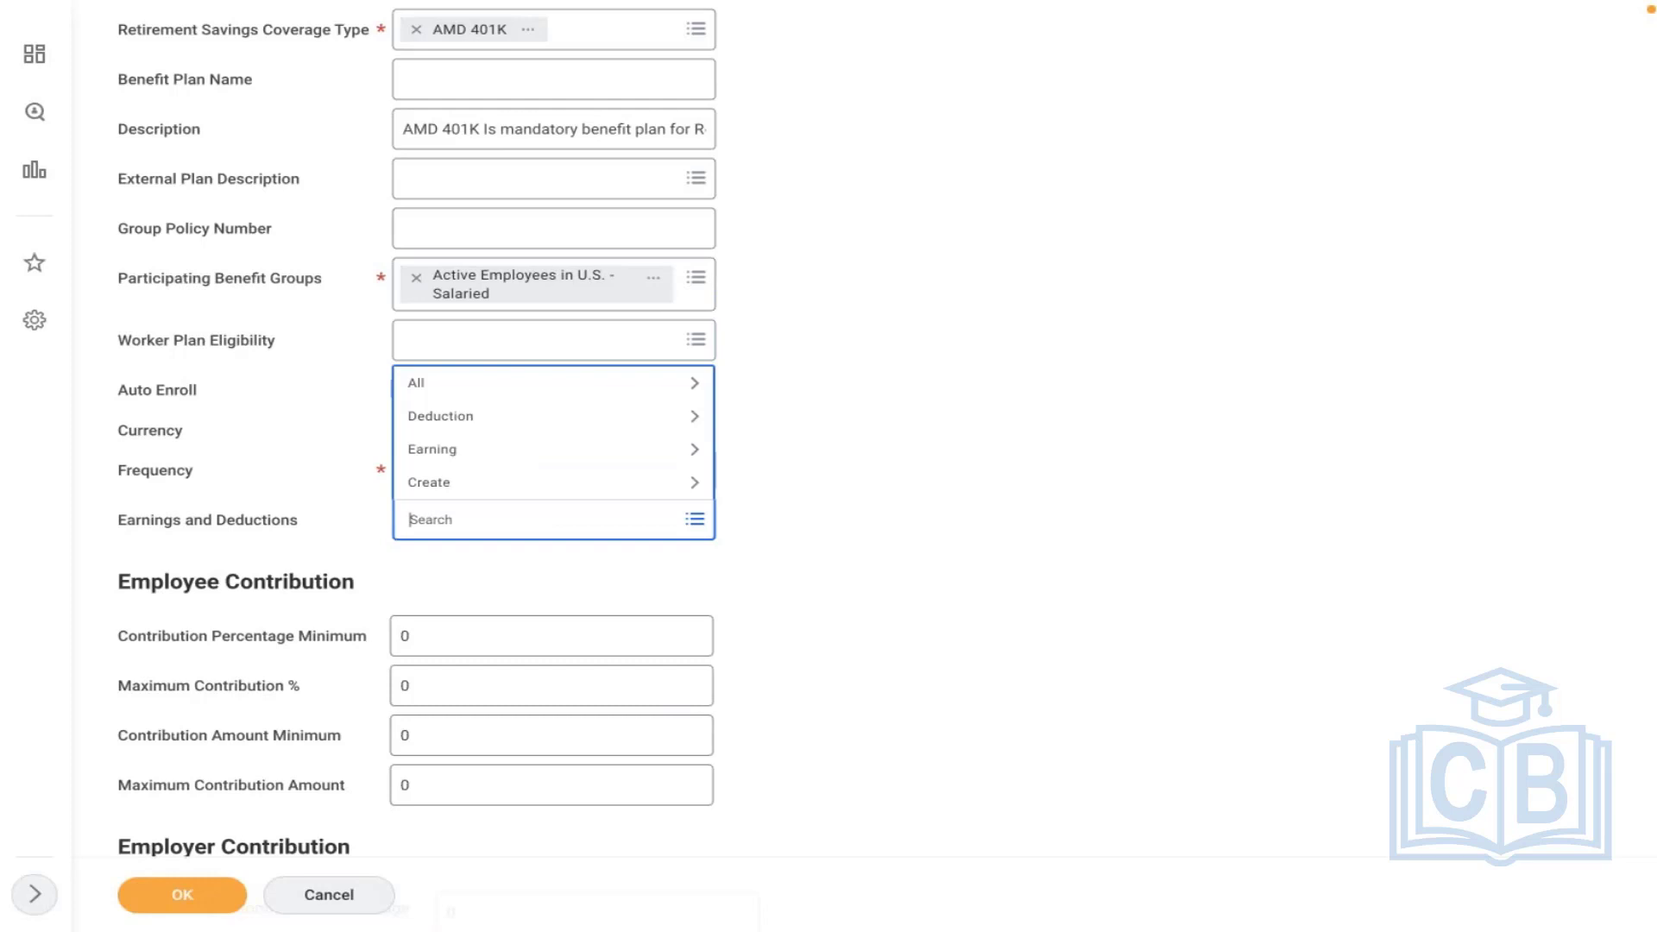
pyautogui.click(924, 350)
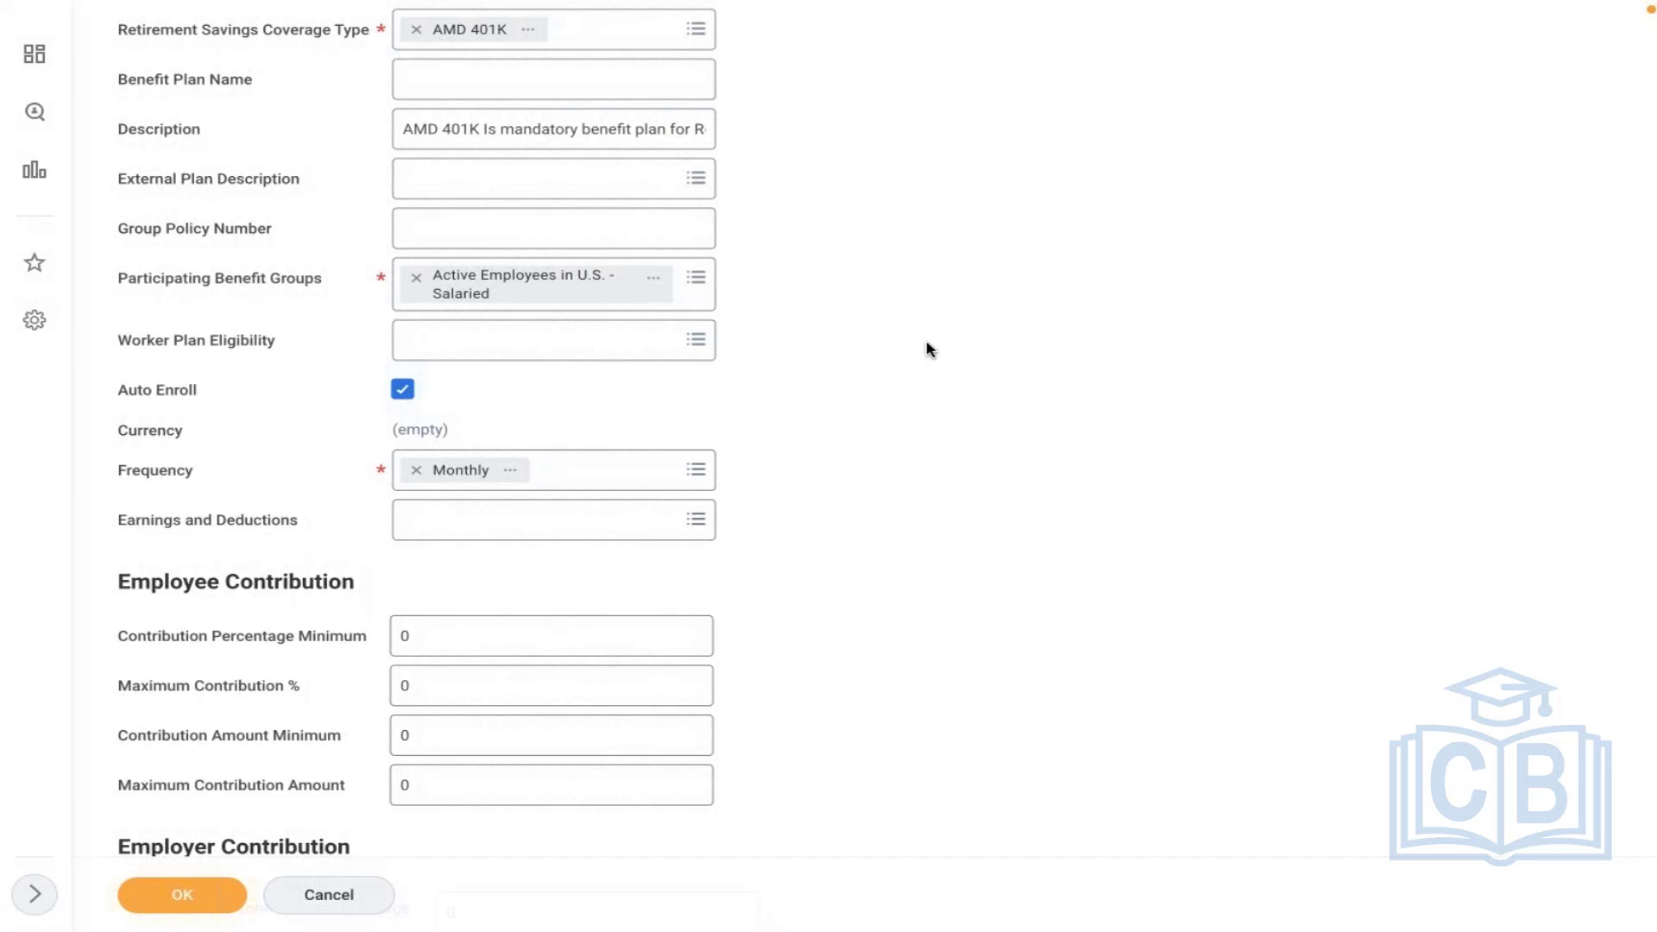
pyautogui.click(536, 519)
pyautogui.write('40')
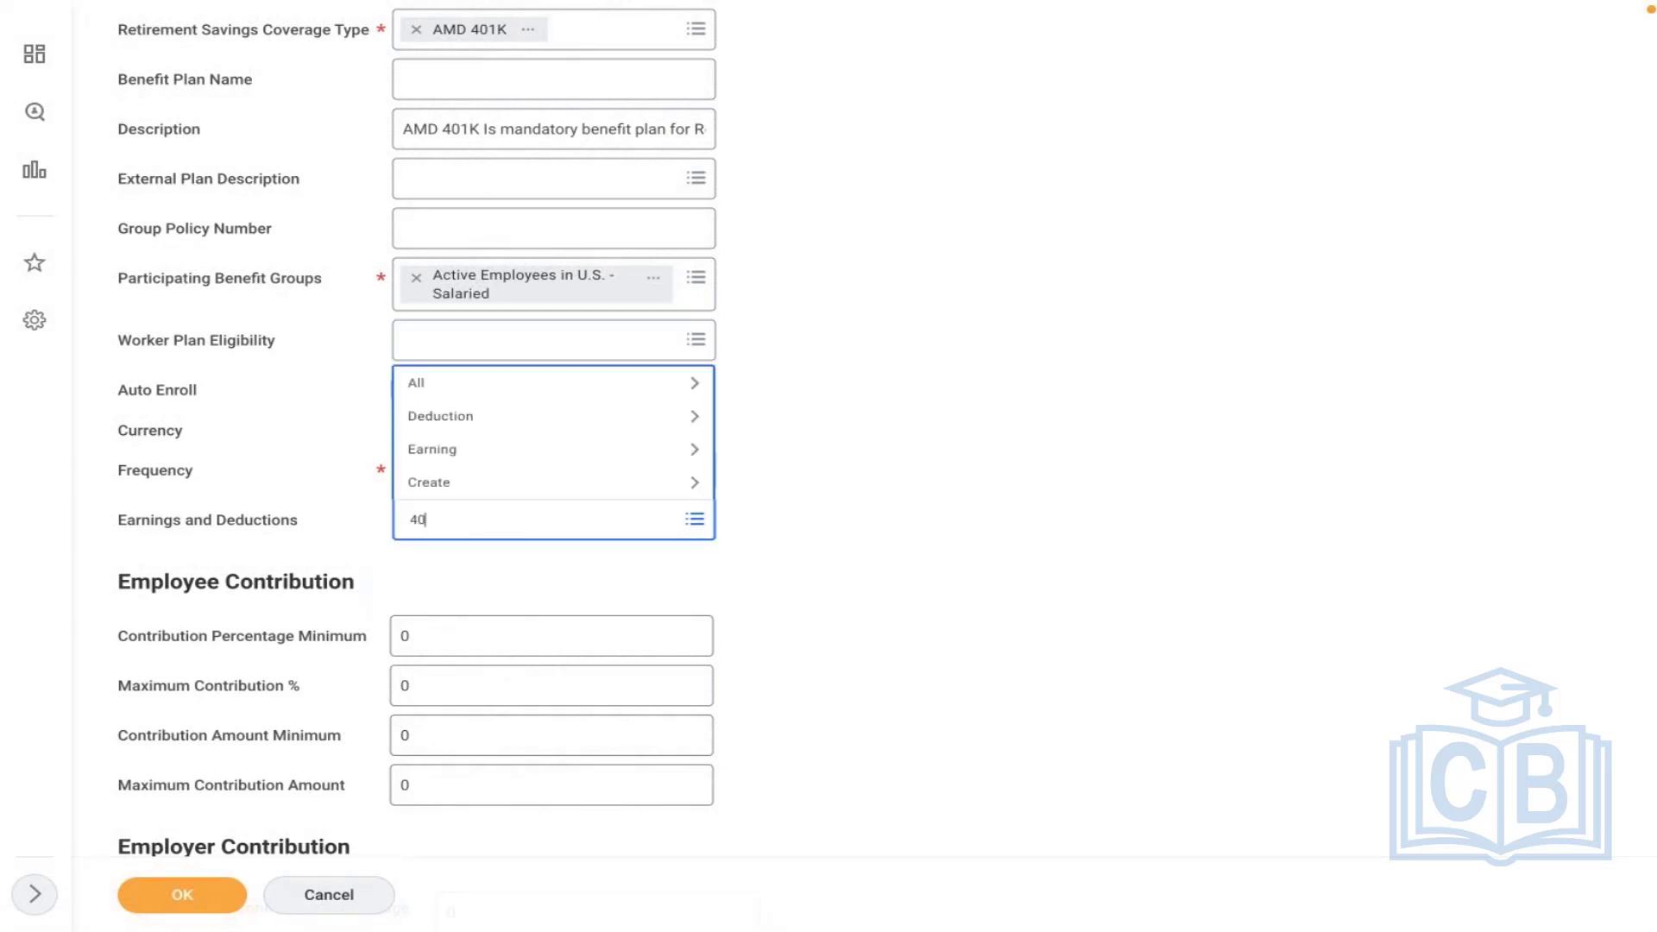
pyautogui.write('1k')
pyautogui.press('Return')
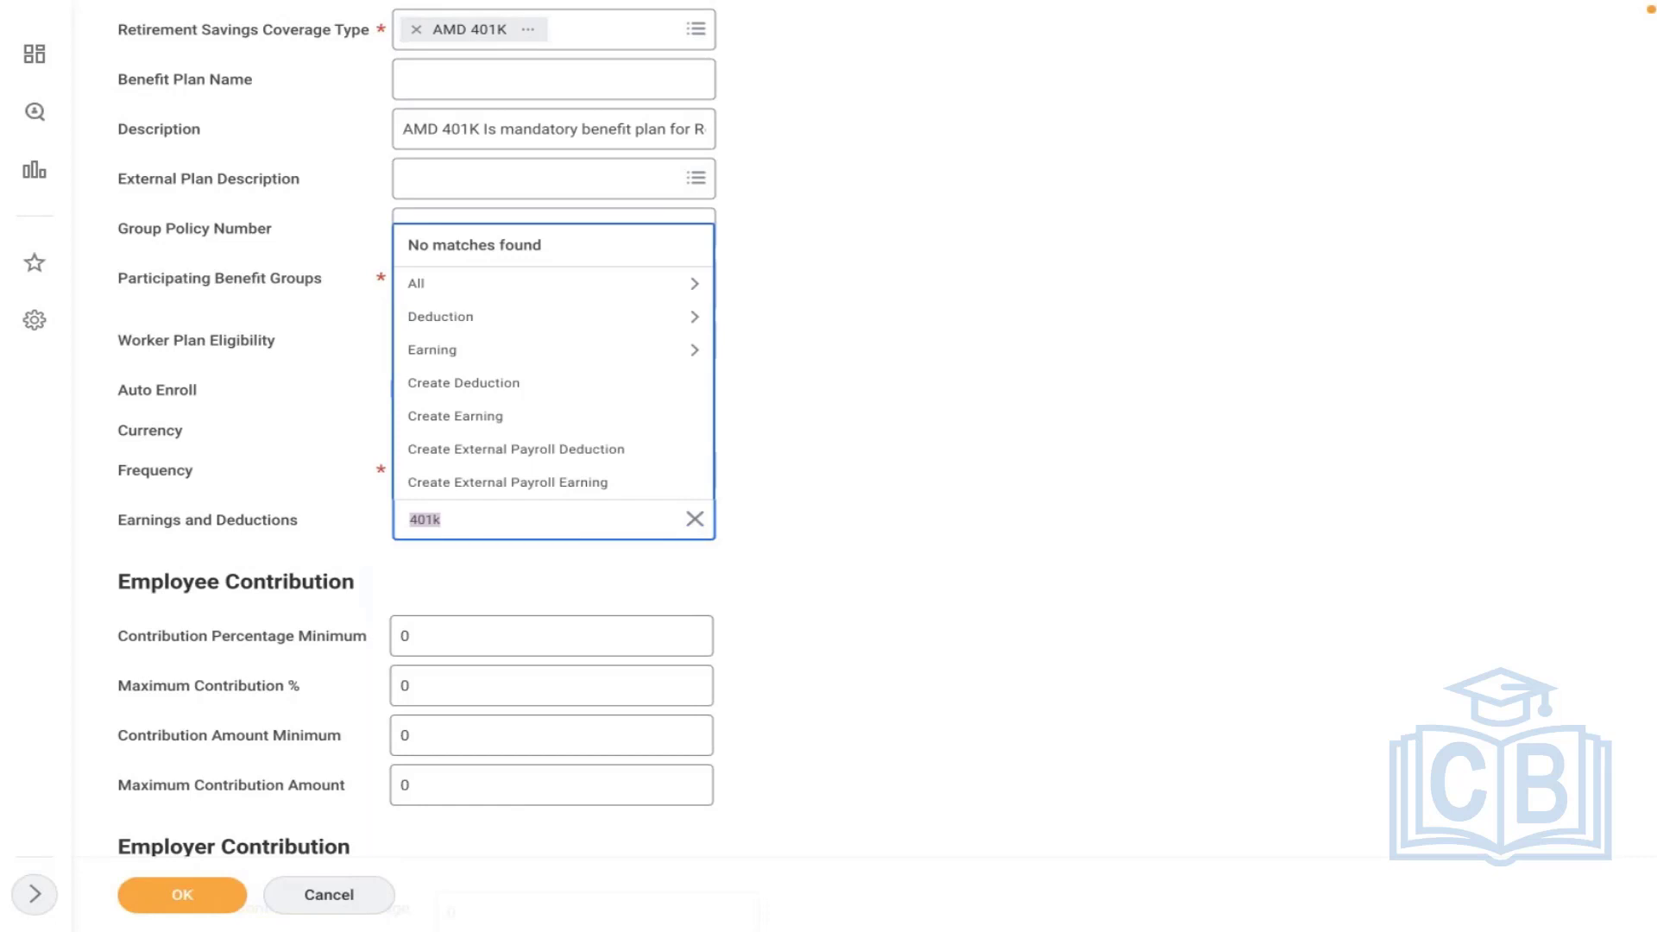
pyautogui.click(458, 348)
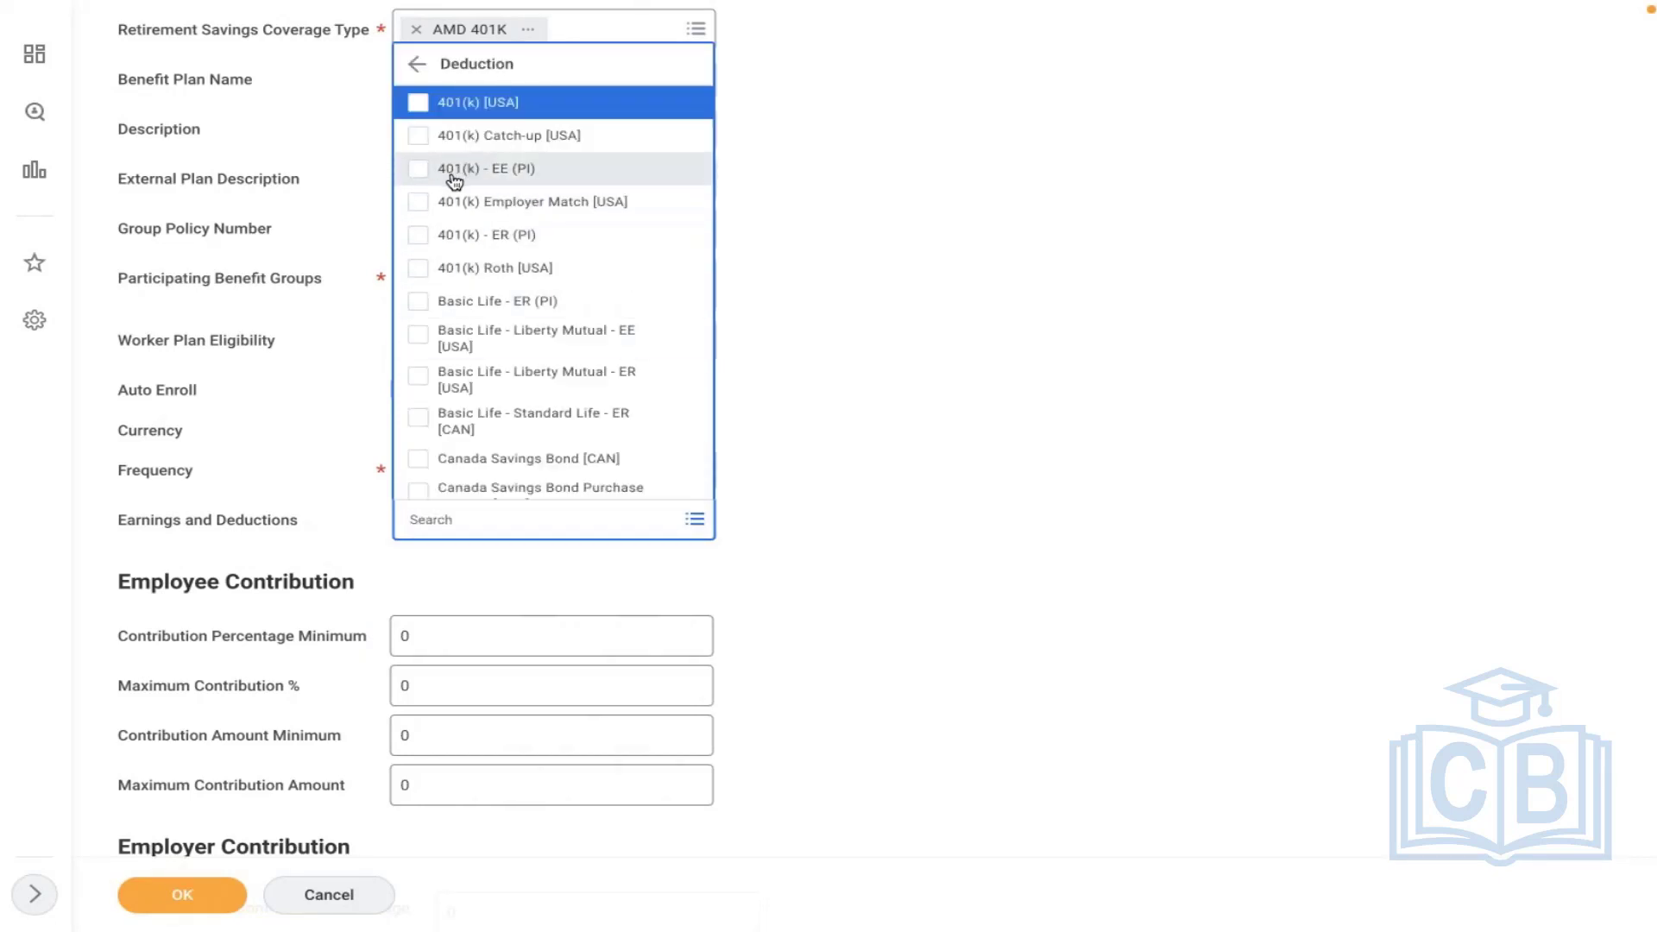
pyautogui.click(453, 103)
pyautogui.click(817, 264)
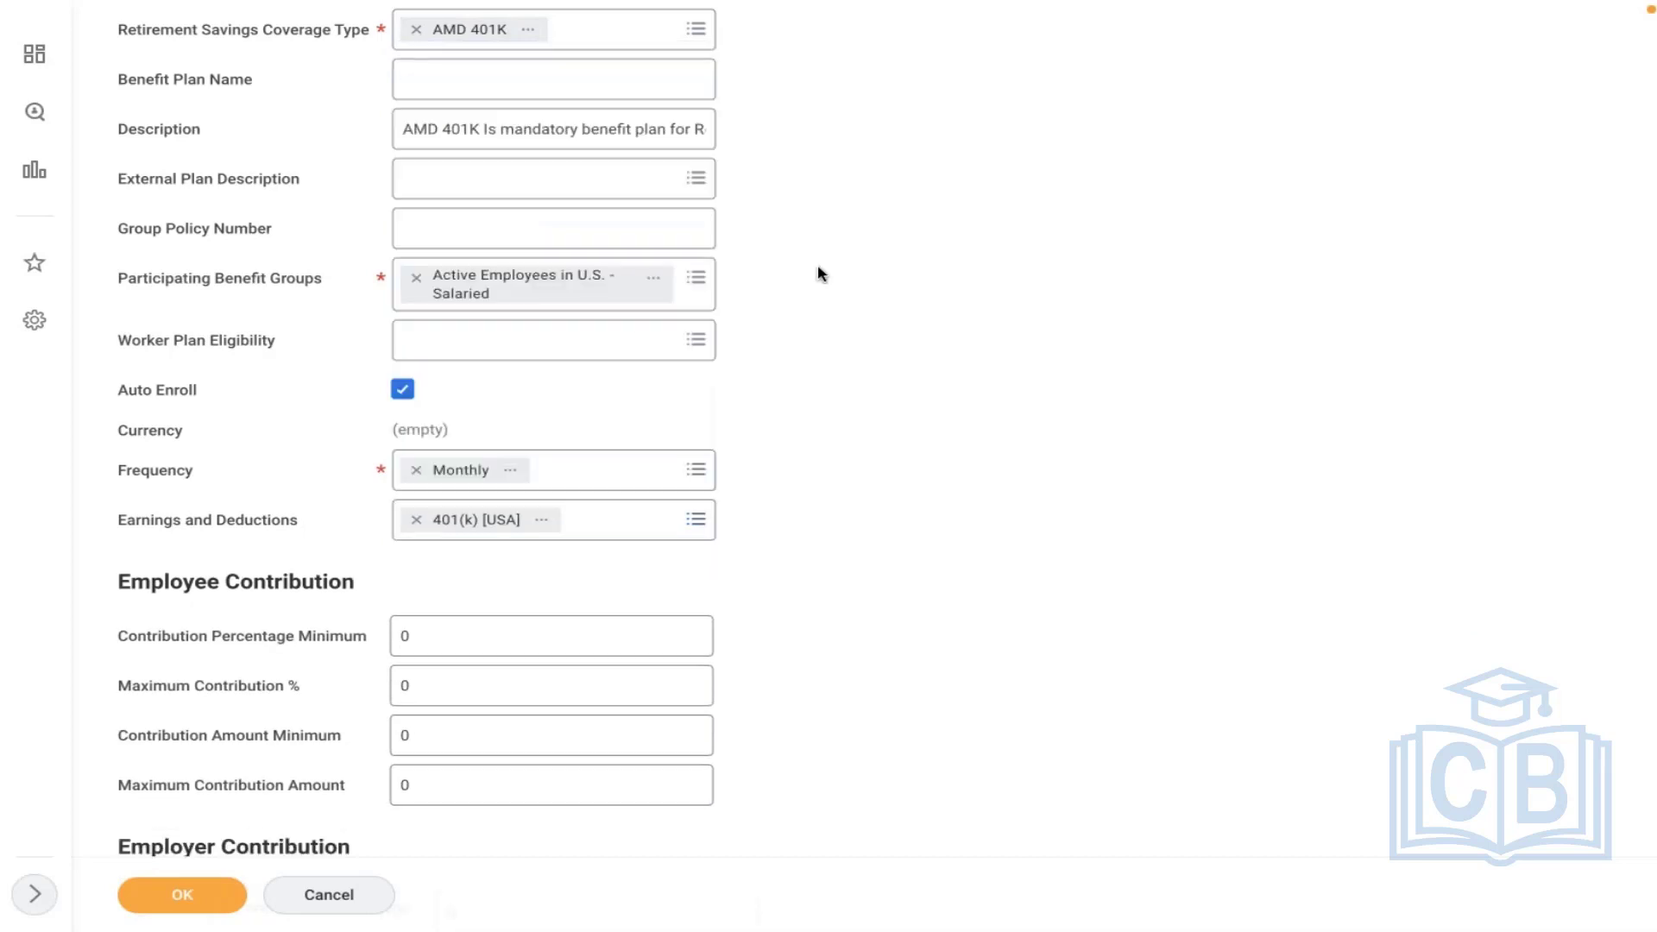
pyautogui.click(416, 520)
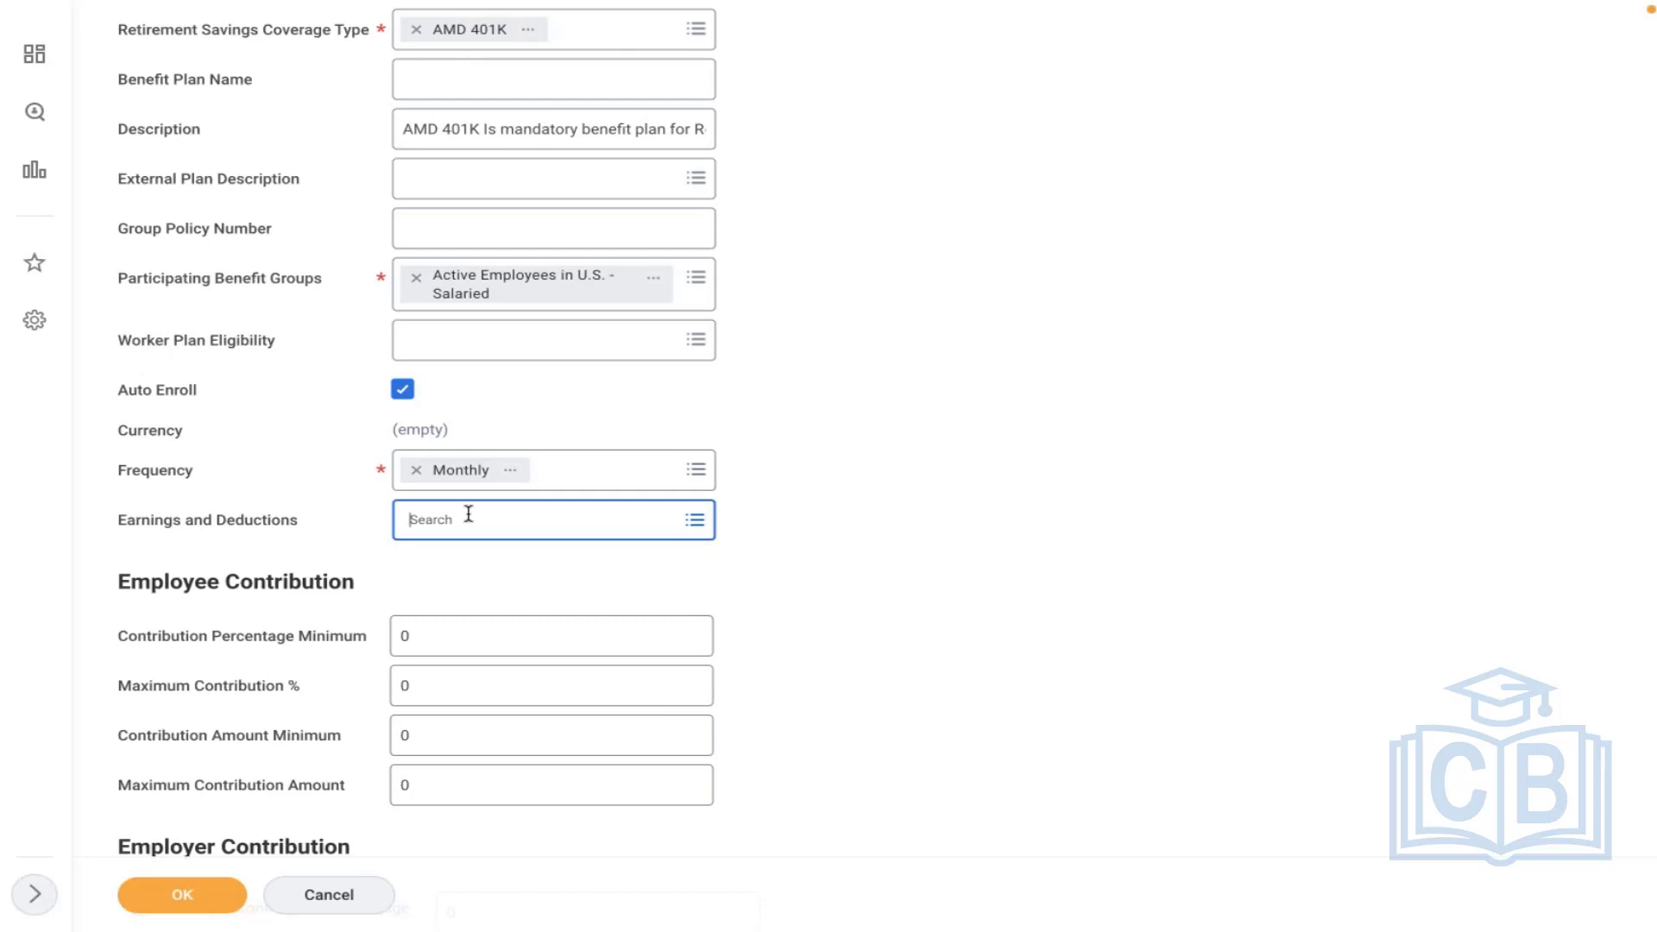
pyautogui.click(434, 517)
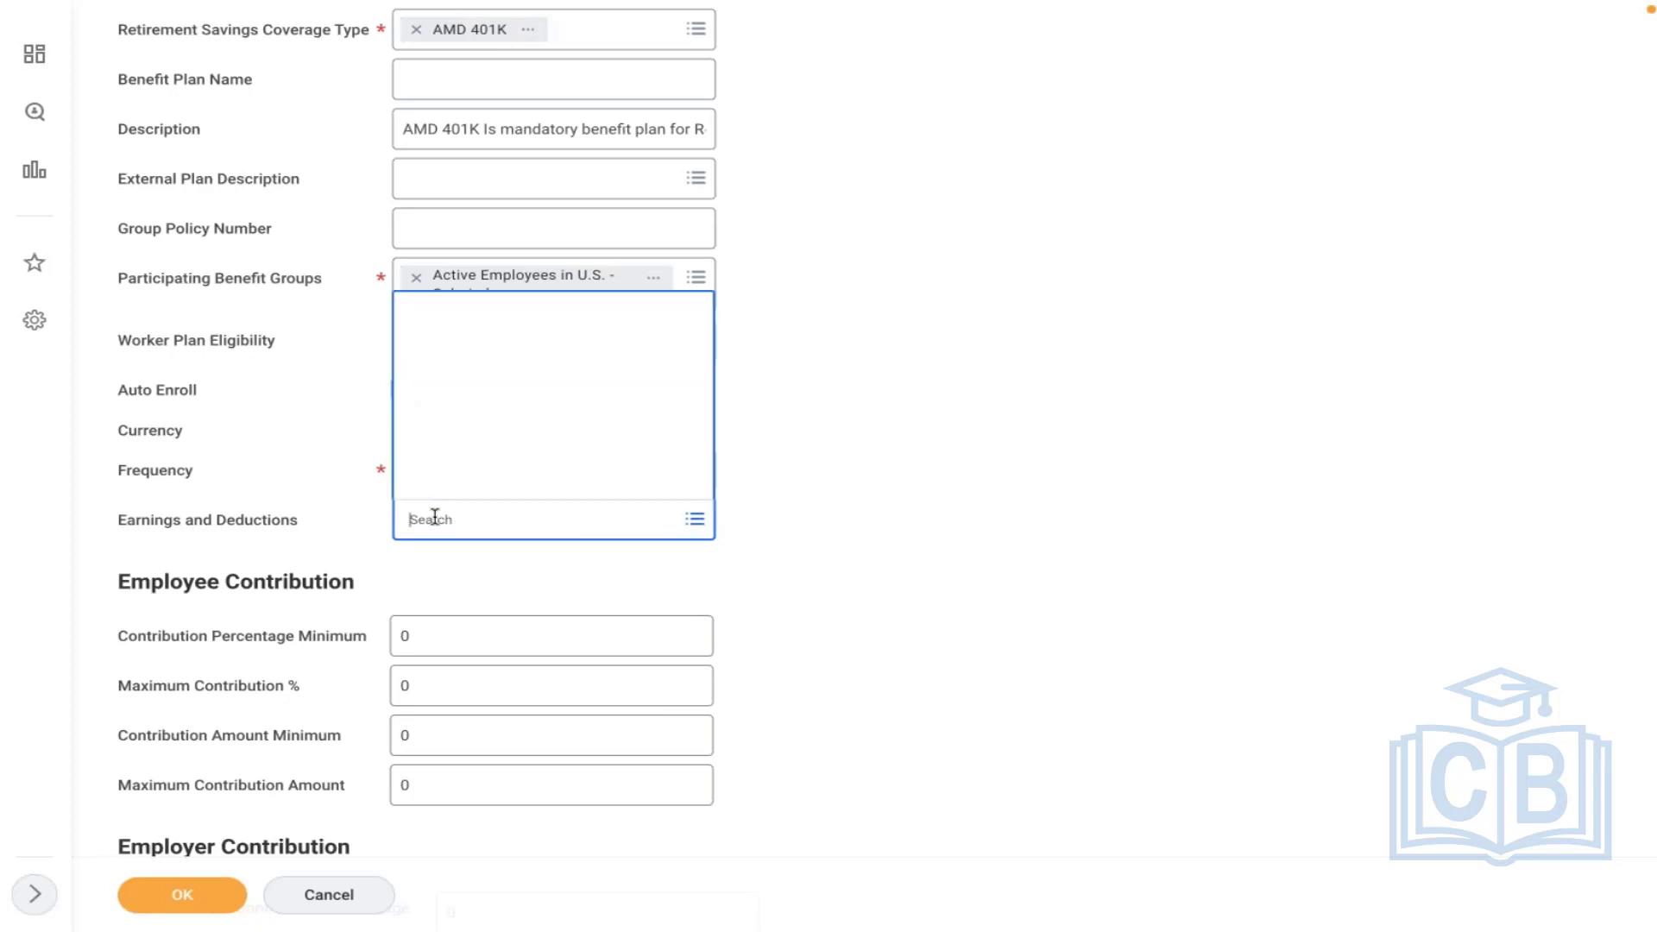
pyautogui.click(934, 275)
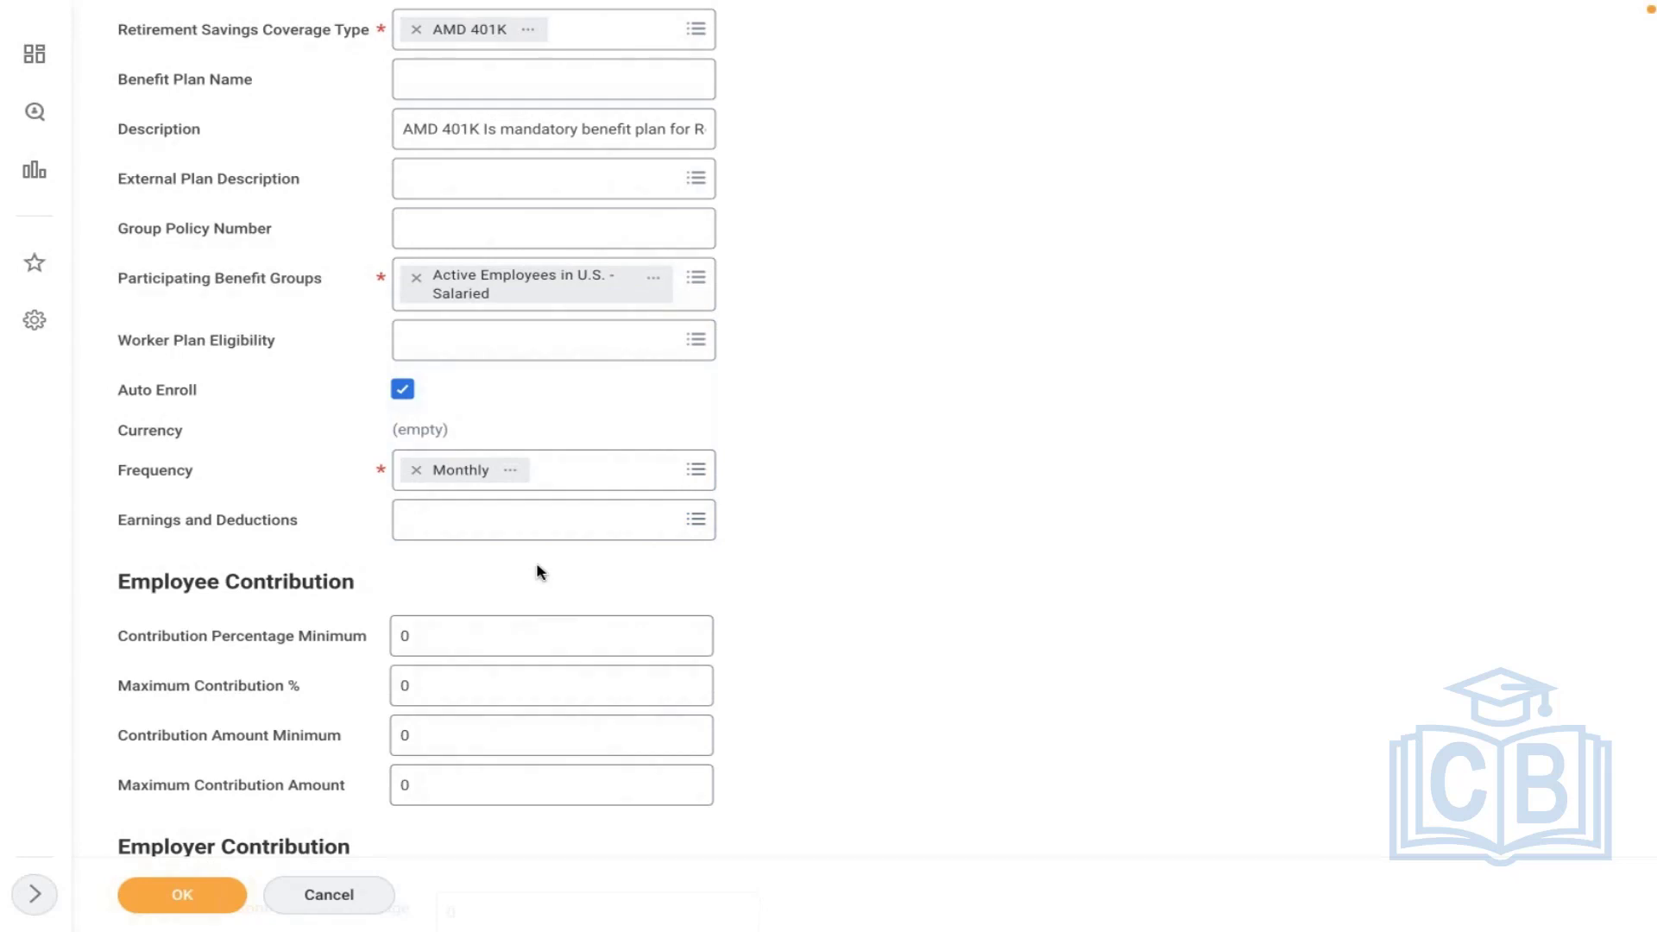
# Step: Set the employee Maximum Contribution % to 16
pyautogui.scroll(-3, 537, 573)
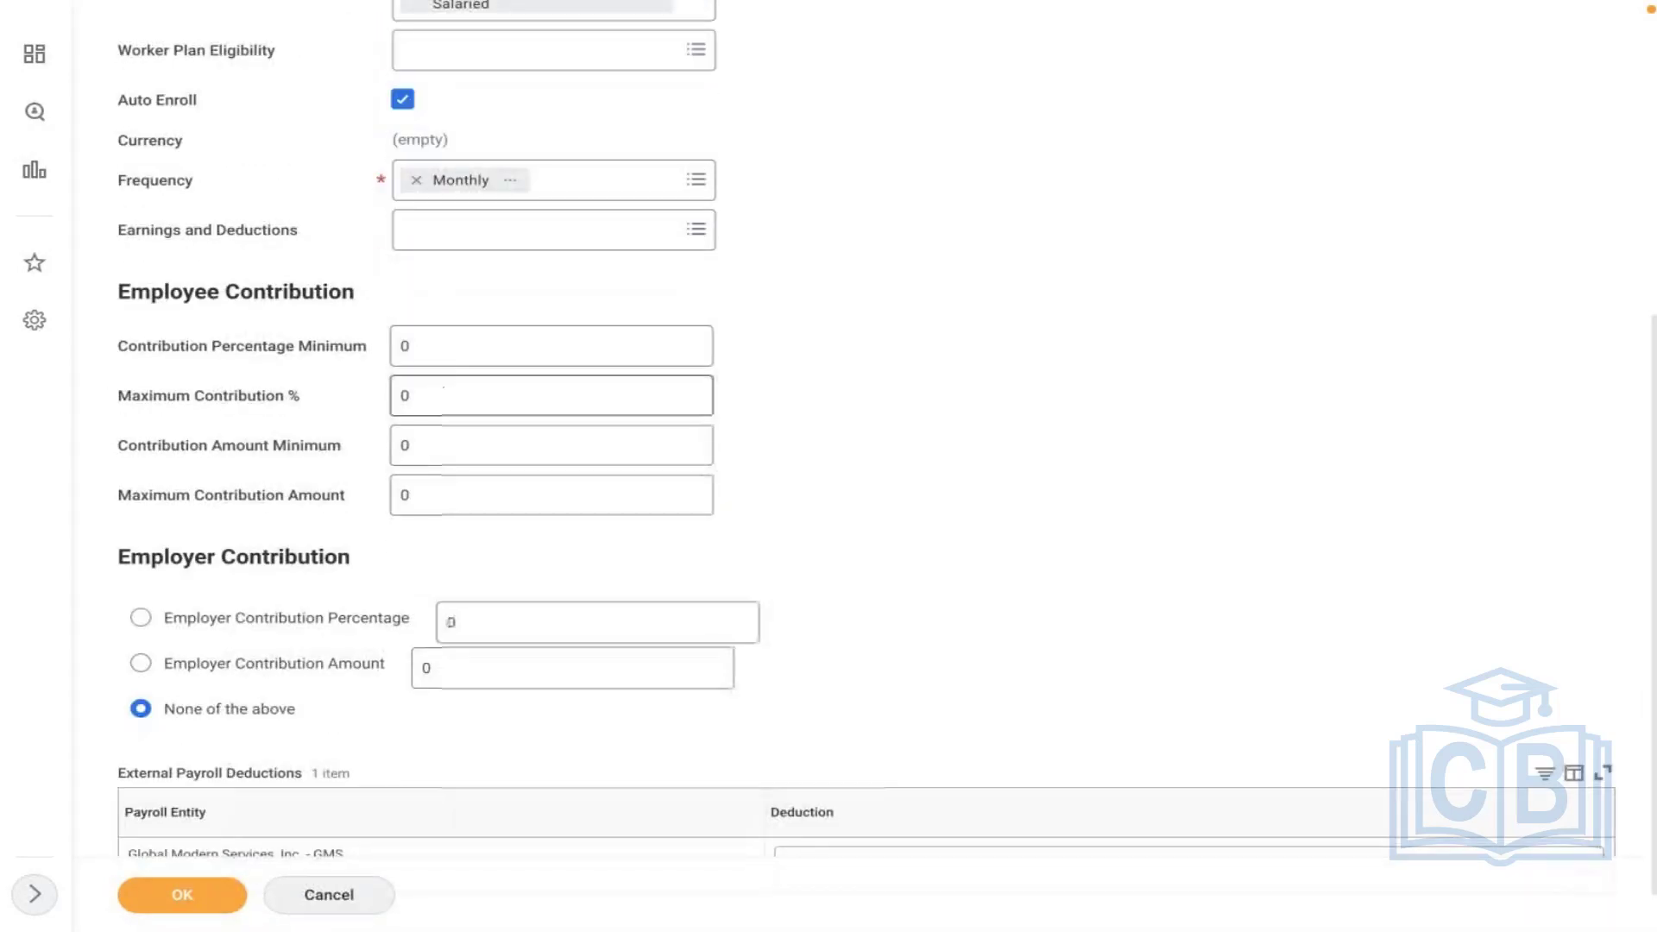
pyautogui.click(440, 356)
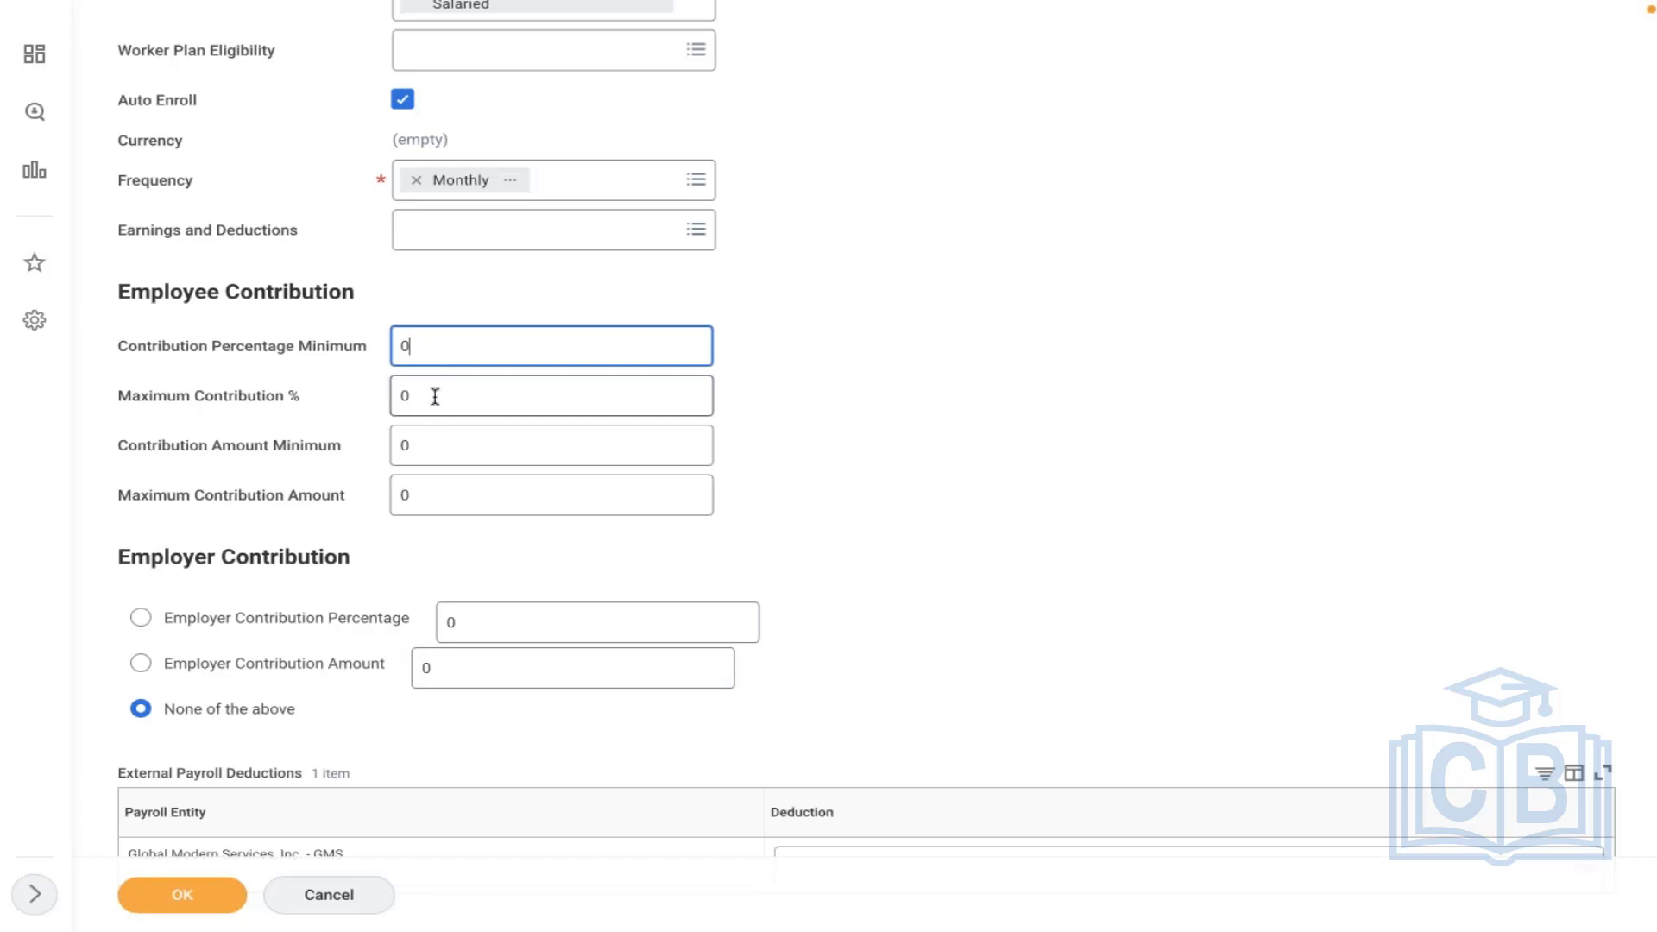
pyautogui.click(433, 395)
pyautogui.press('BackSpace')
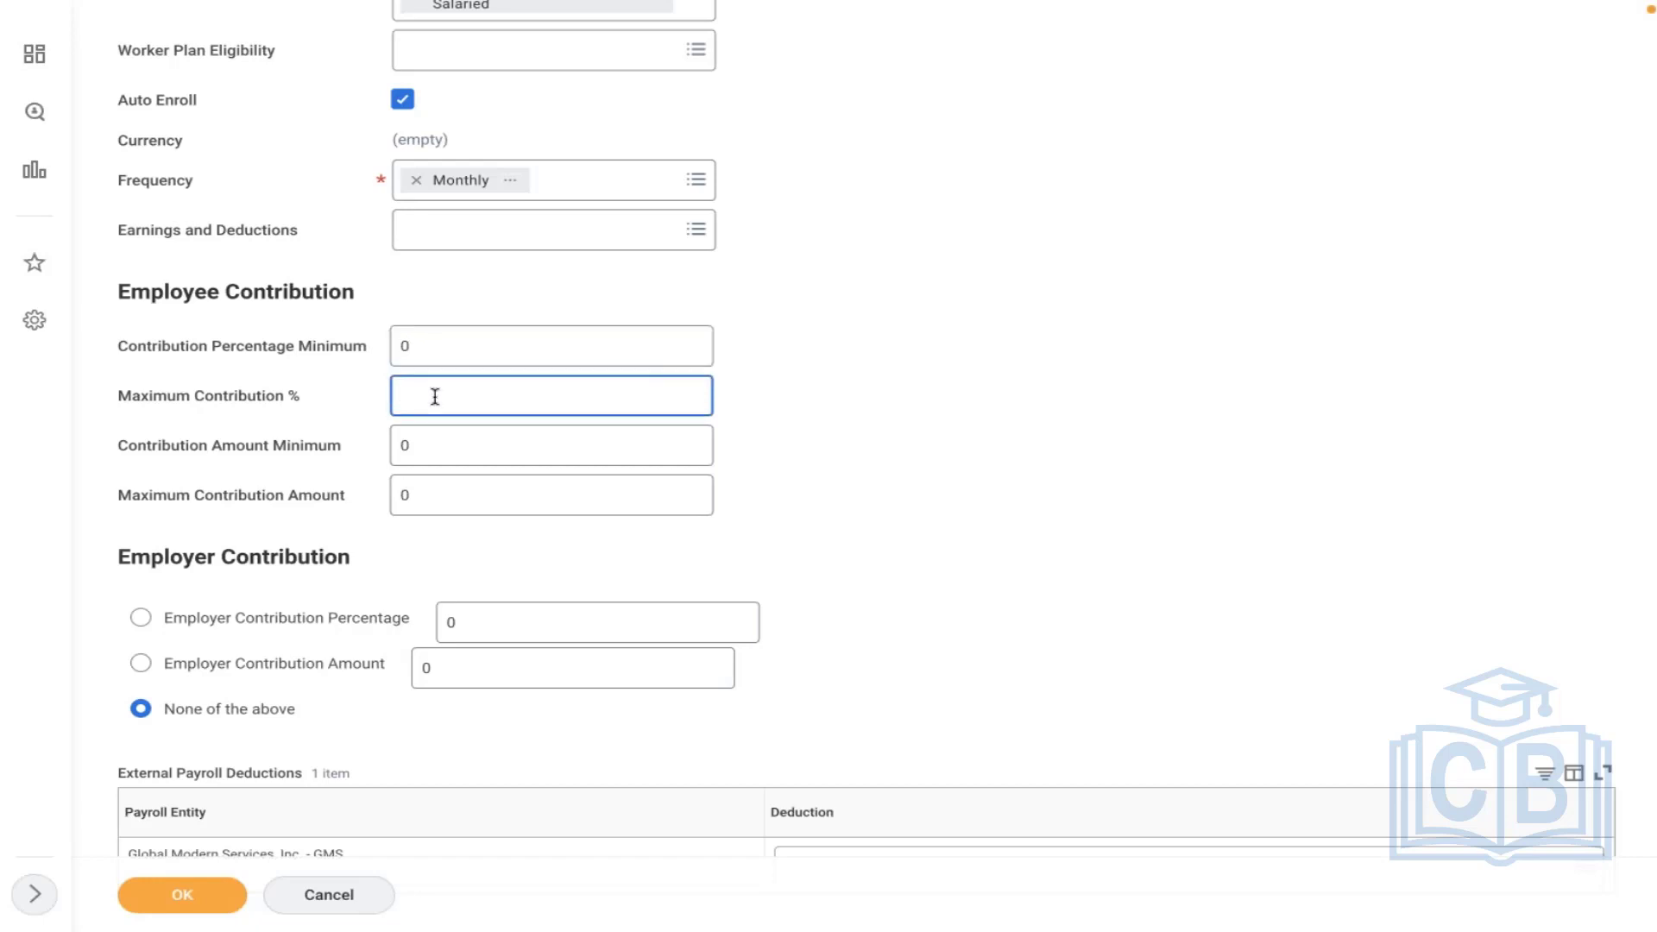
pyautogui.write('16')
pyautogui.click(856, 348)
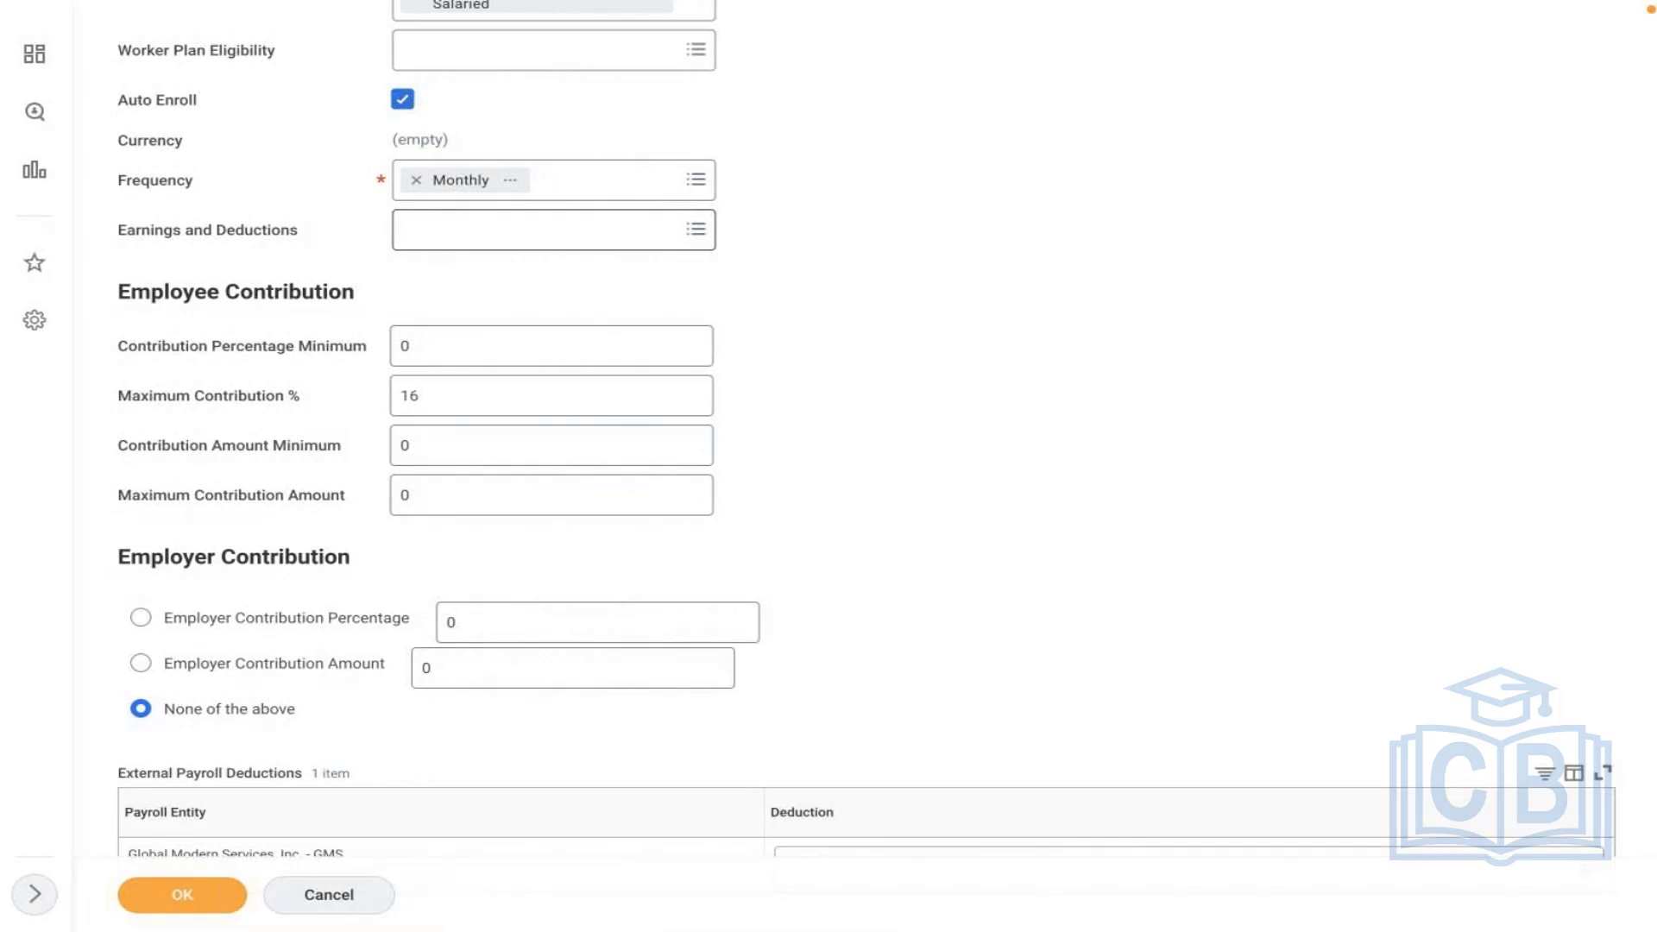
pyautogui.click(487, 400)
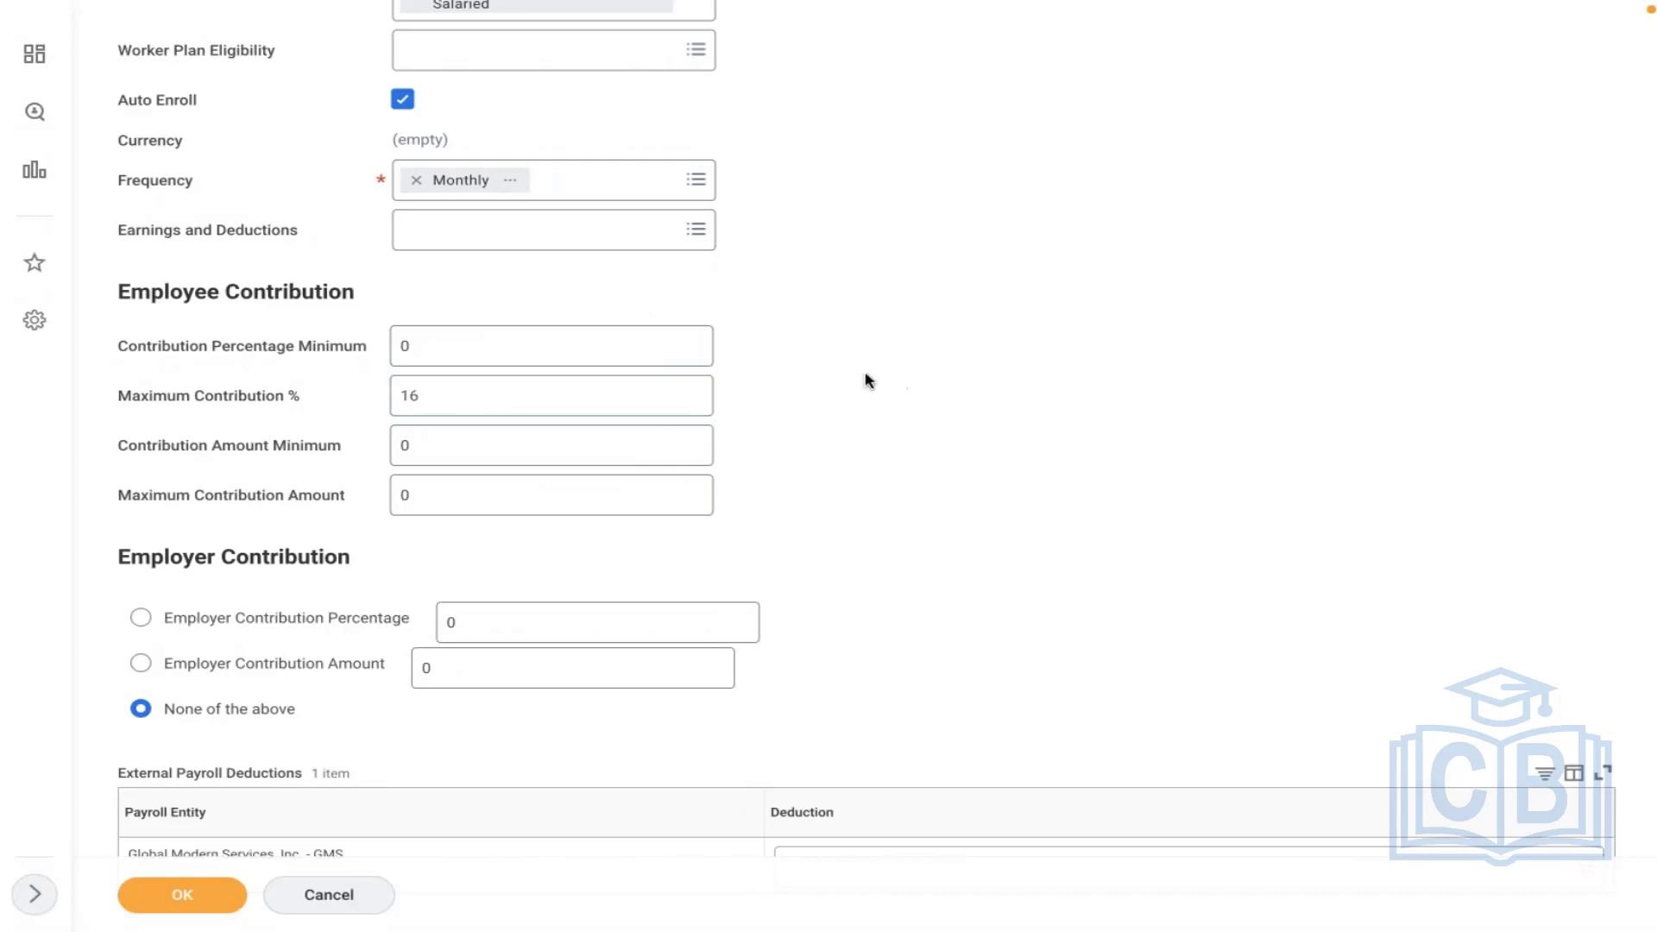
# Step: Try 10 and 100 in the minimum and maximum contribution amounts, then clear both
pyautogui.click(451, 459)
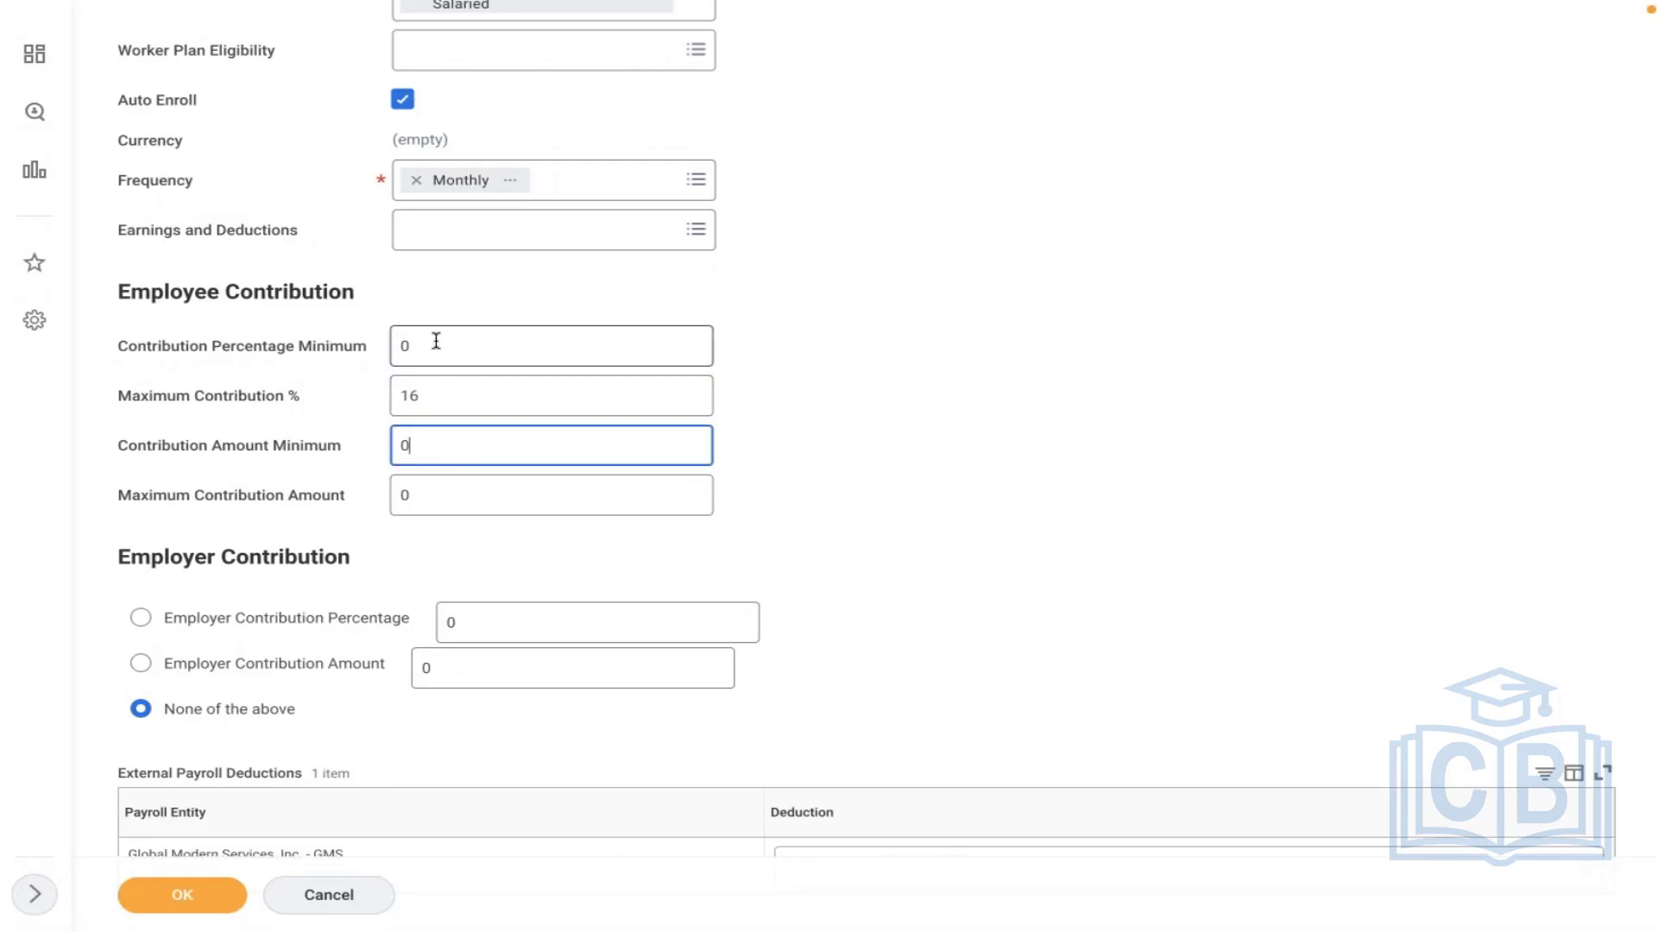
pyautogui.press('BackSpace')
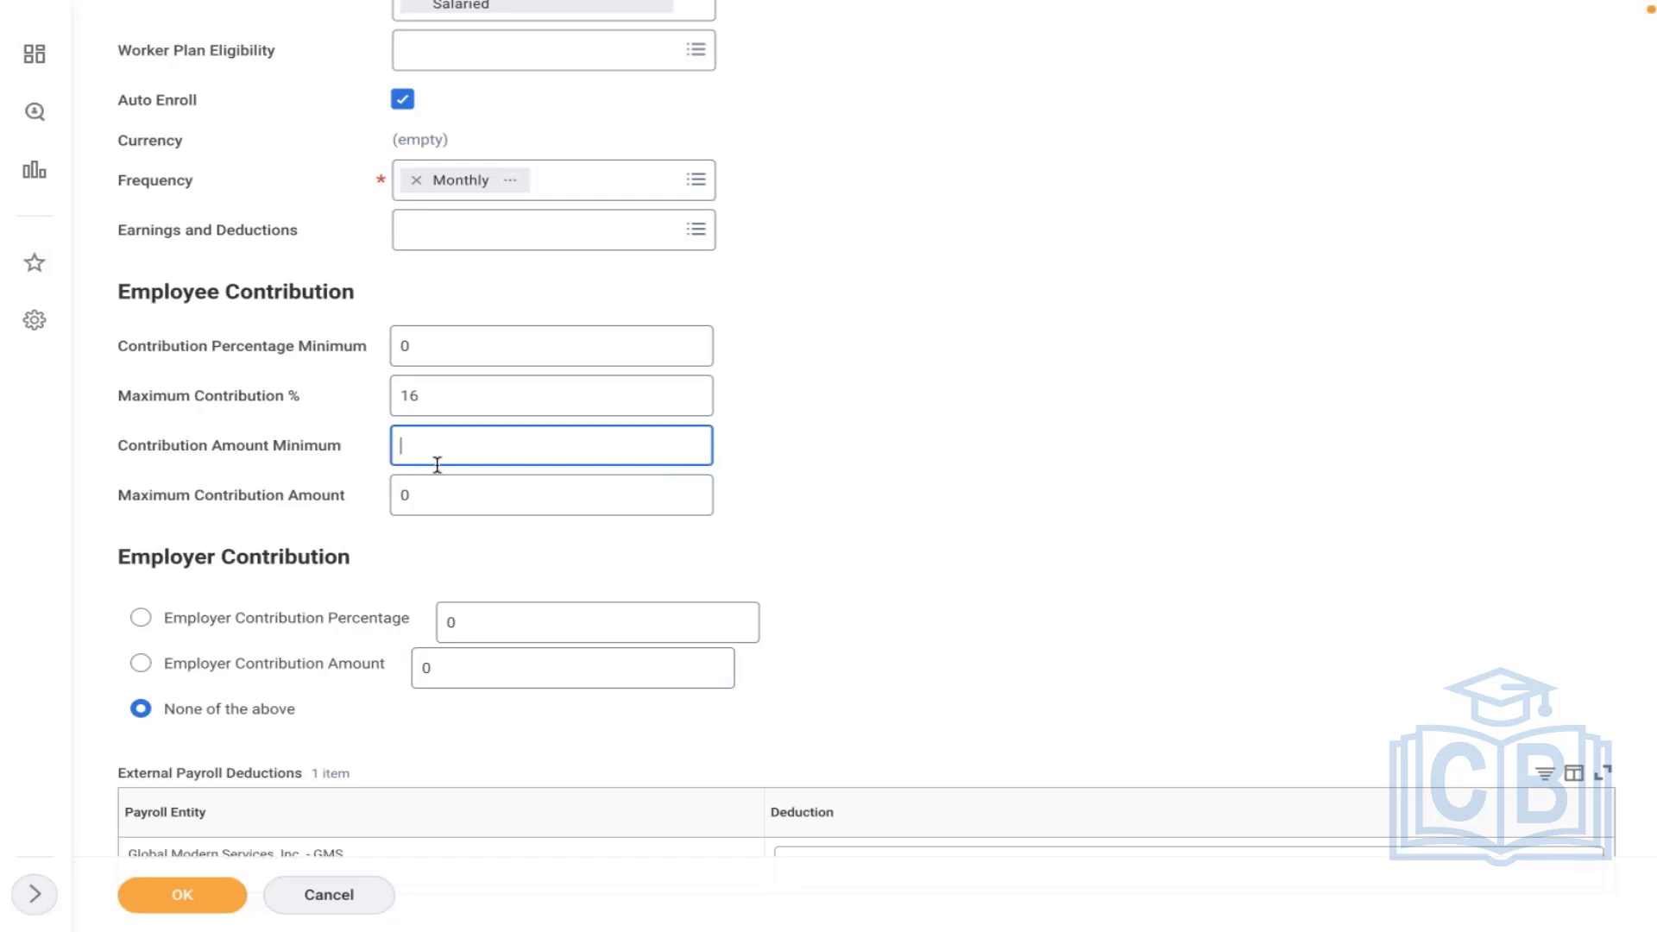
pyautogui.write('10')
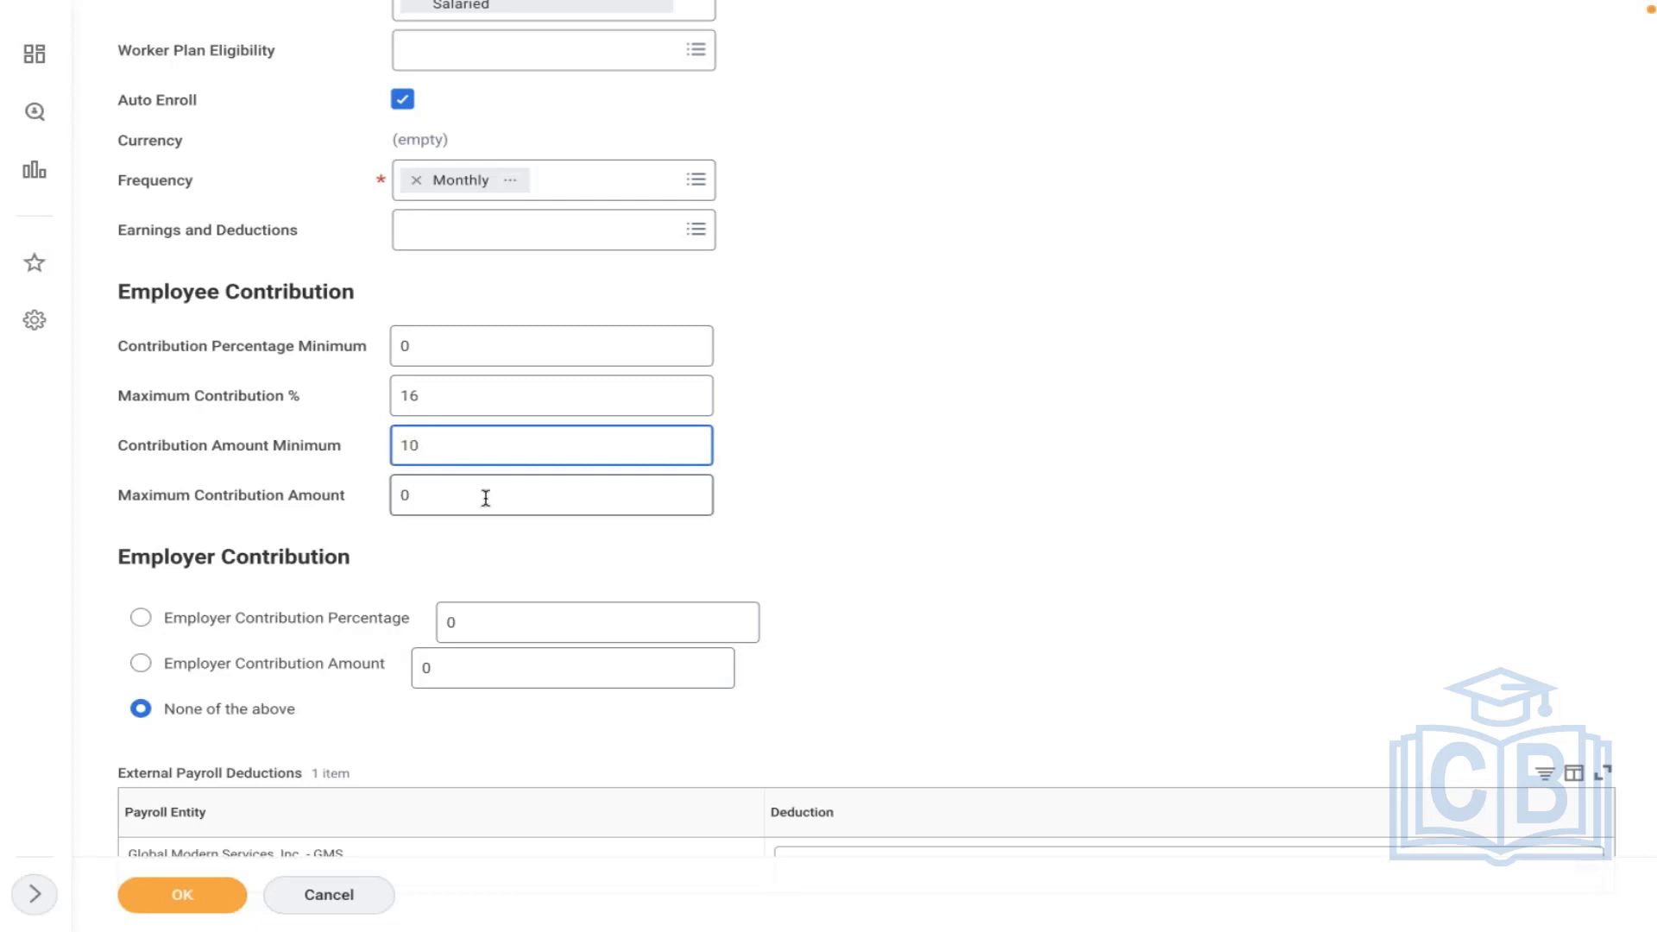
pyautogui.click(452, 510)
pyautogui.press('BackSpace')
pyautogui.write('100')
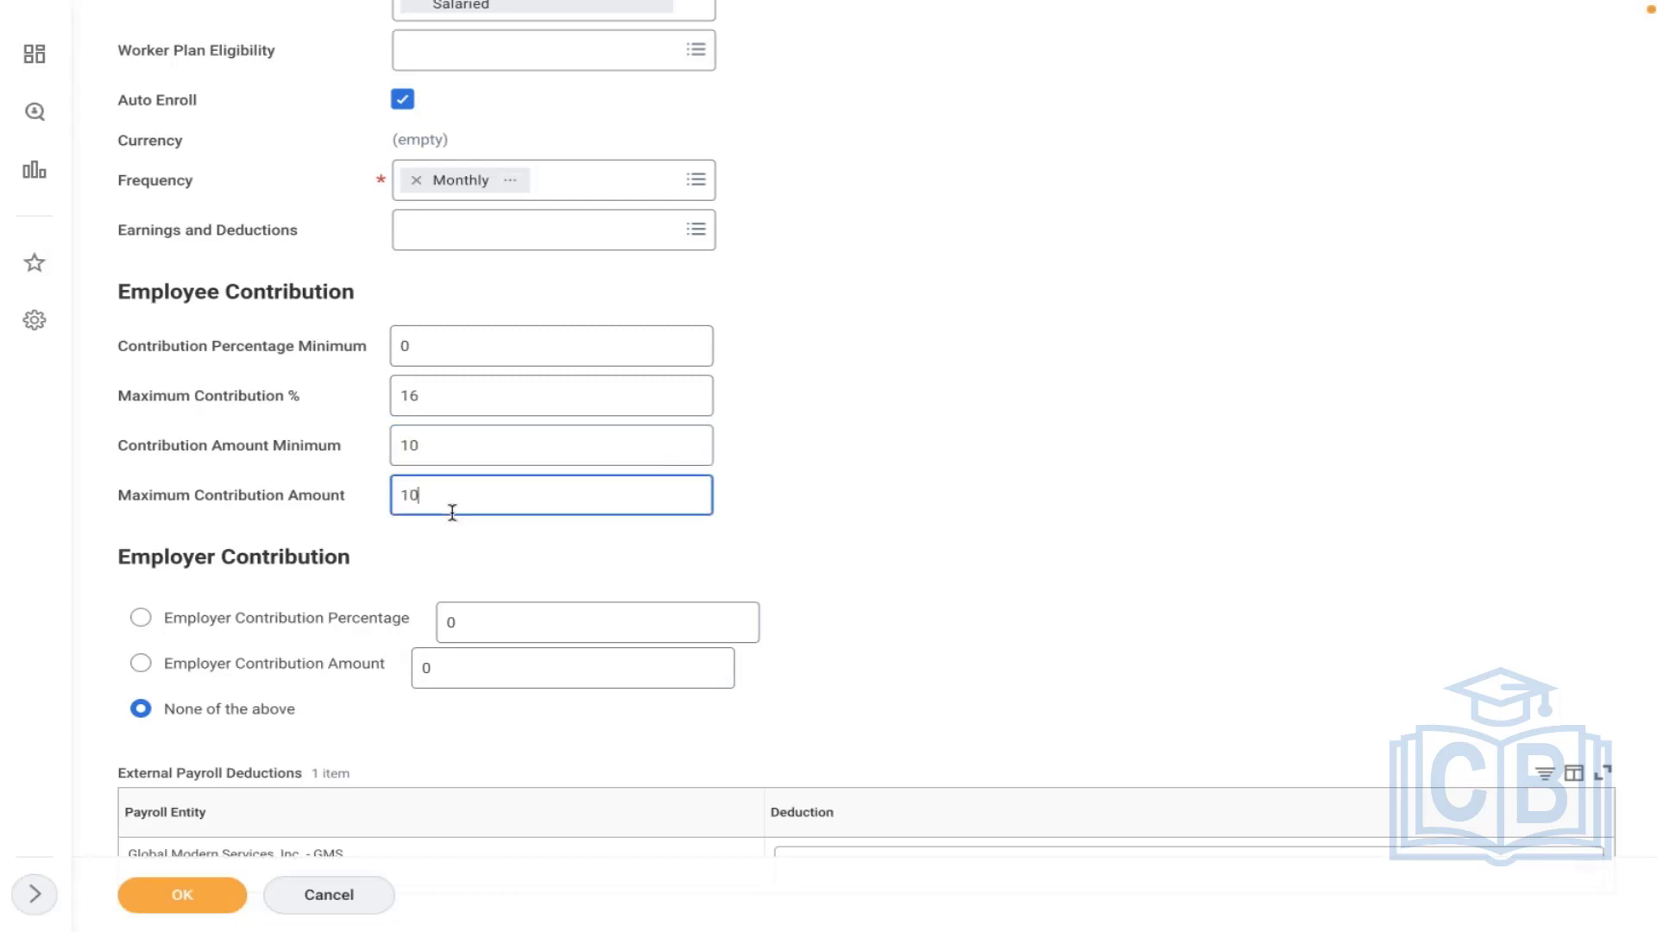
pyautogui.click(488, 552)
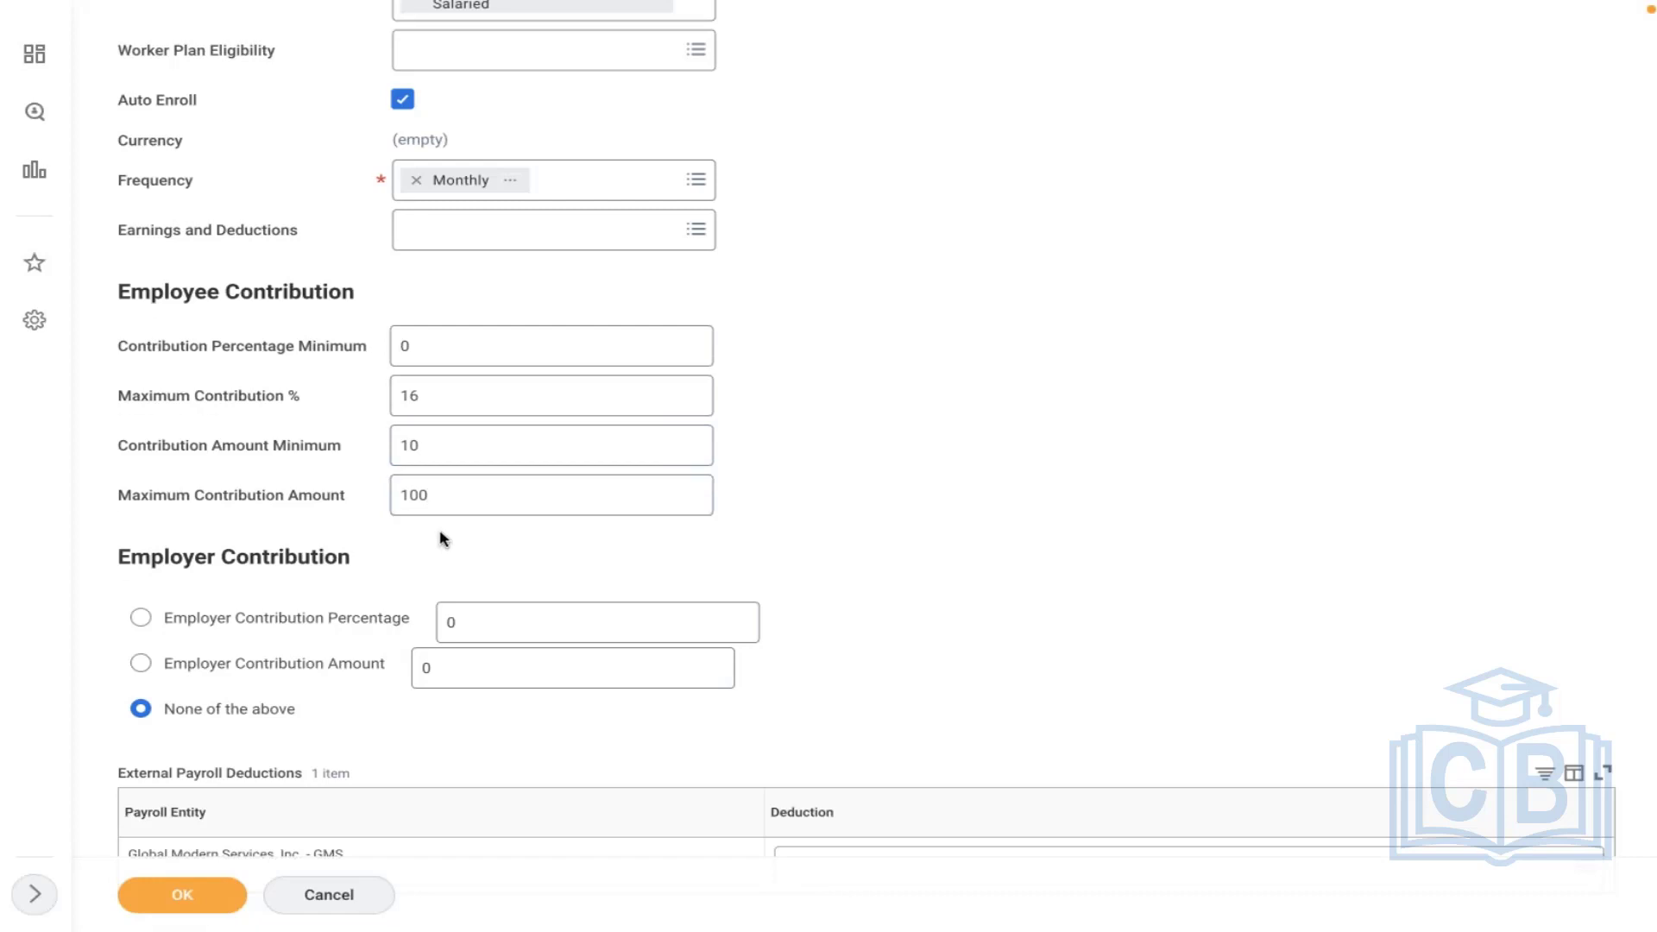
pyautogui.click(429, 455)
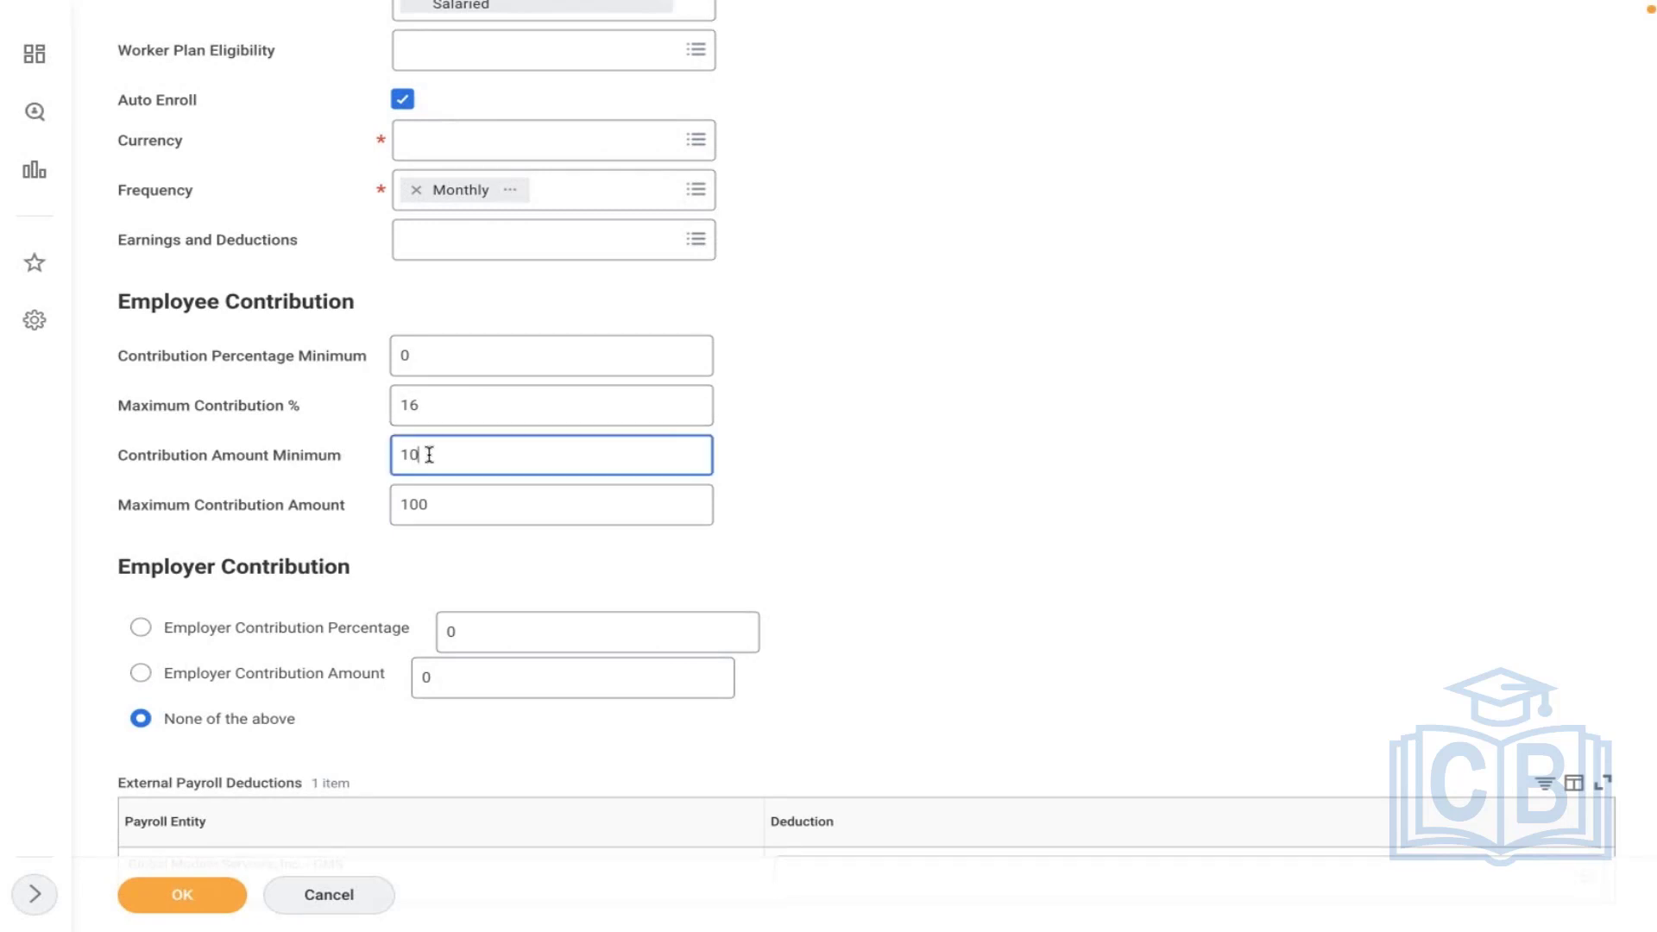
pyautogui.press('BackSpace')
pyautogui.press('BackSpace')
pyautogui.click(466, 503)
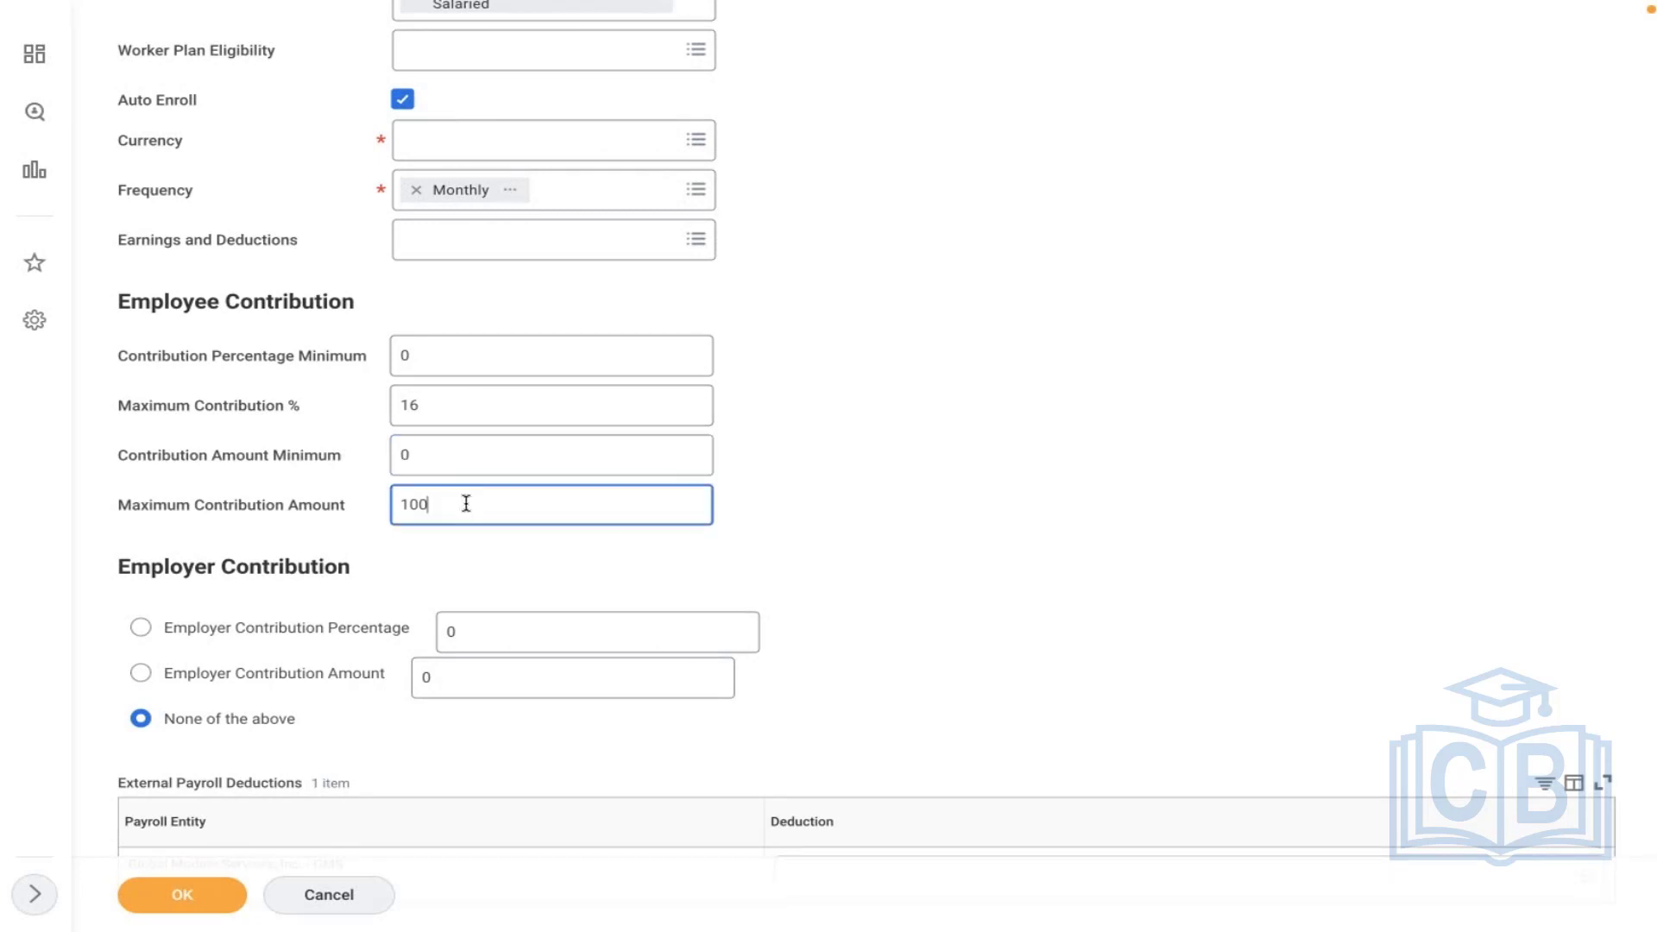
pyautogui.press('BackSpace')
pyautogui.press('BackSpace')
pyautogui.press('BackSpace')
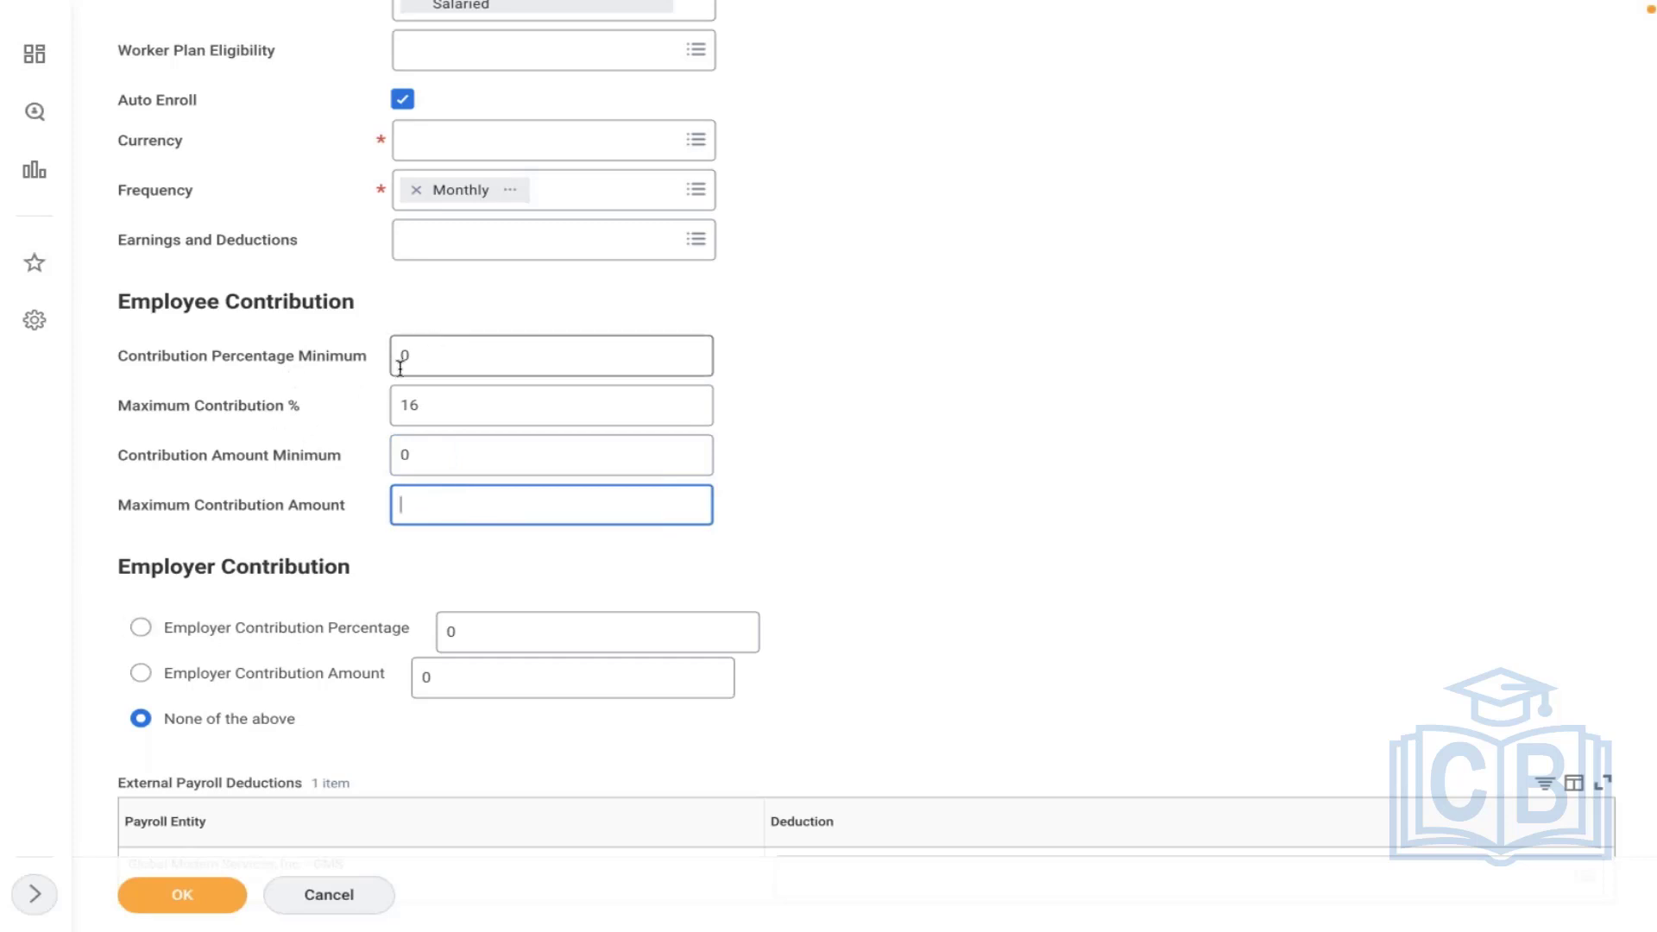
pyautogui.moveTo(407, 357)
pyautogui.moveTo(415, 408)
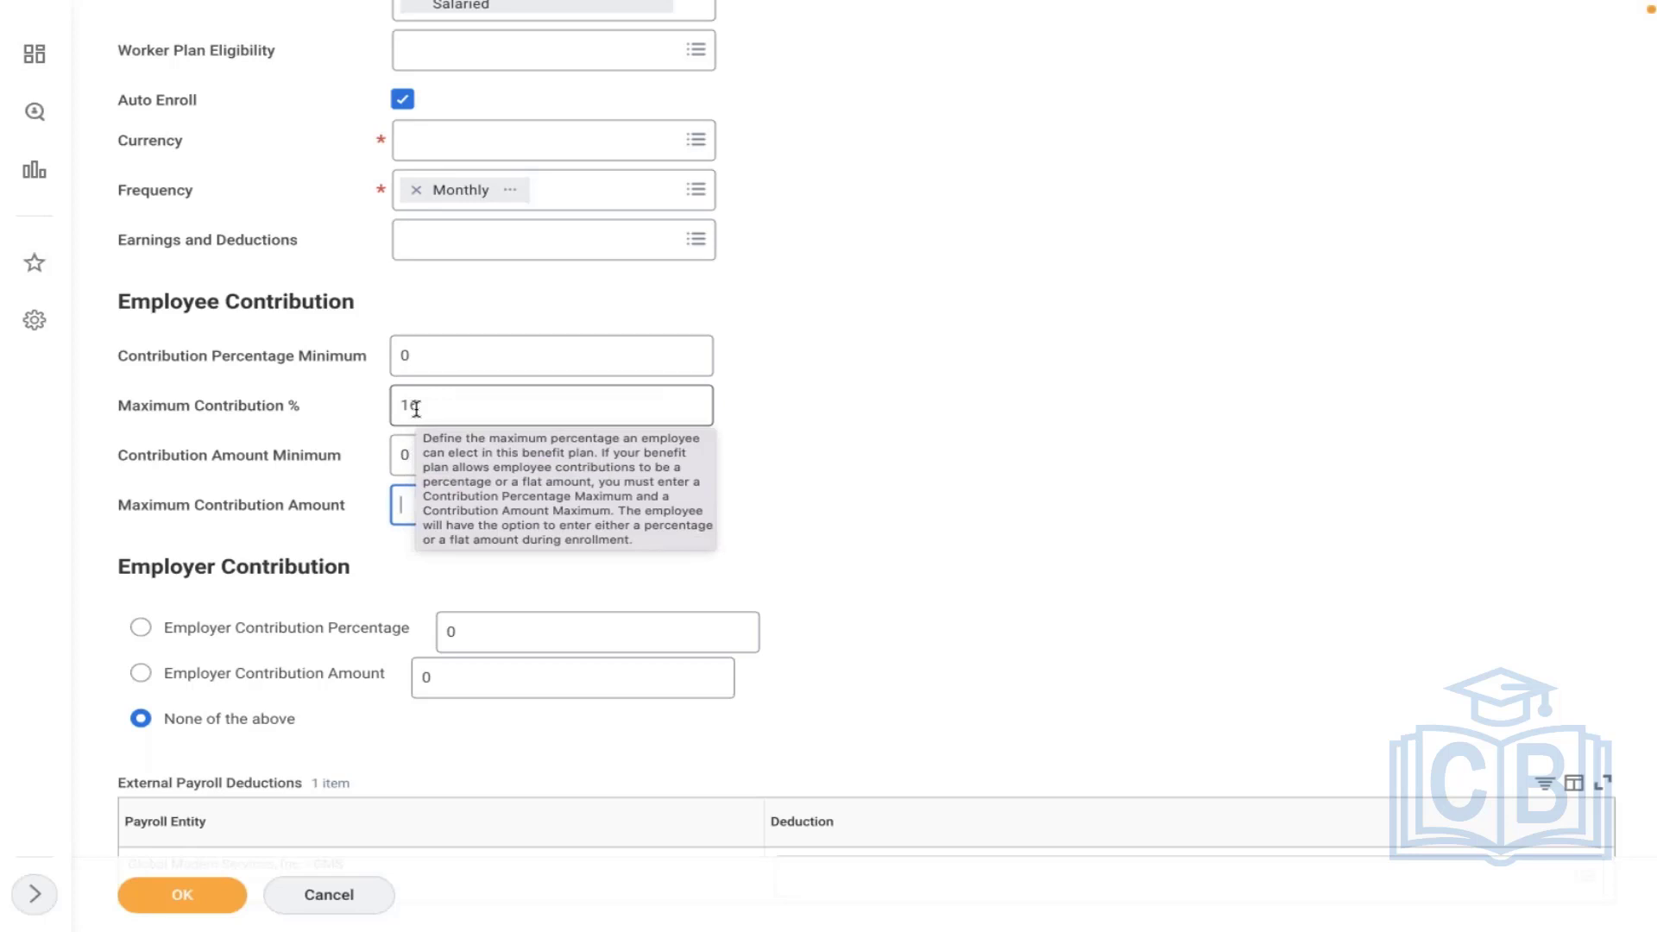
# Step: Choose Employer Contribution Percentage and change its value from 0 to 6
pyautogui.click(202, 630)
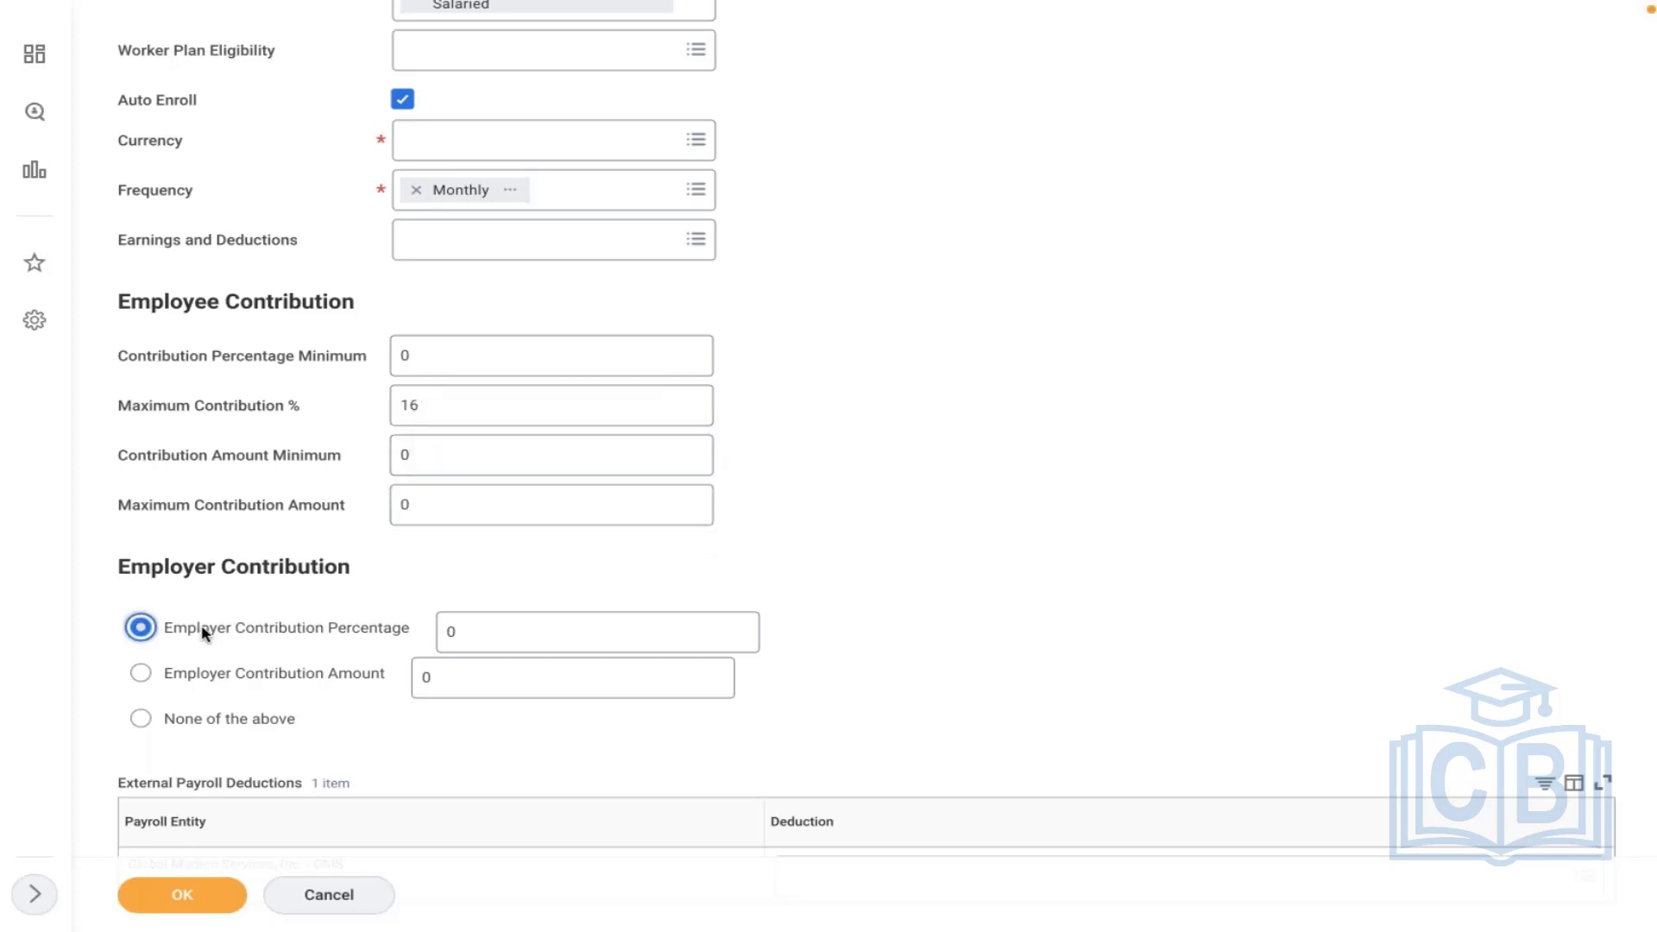
pyautogui.click(175, 716)
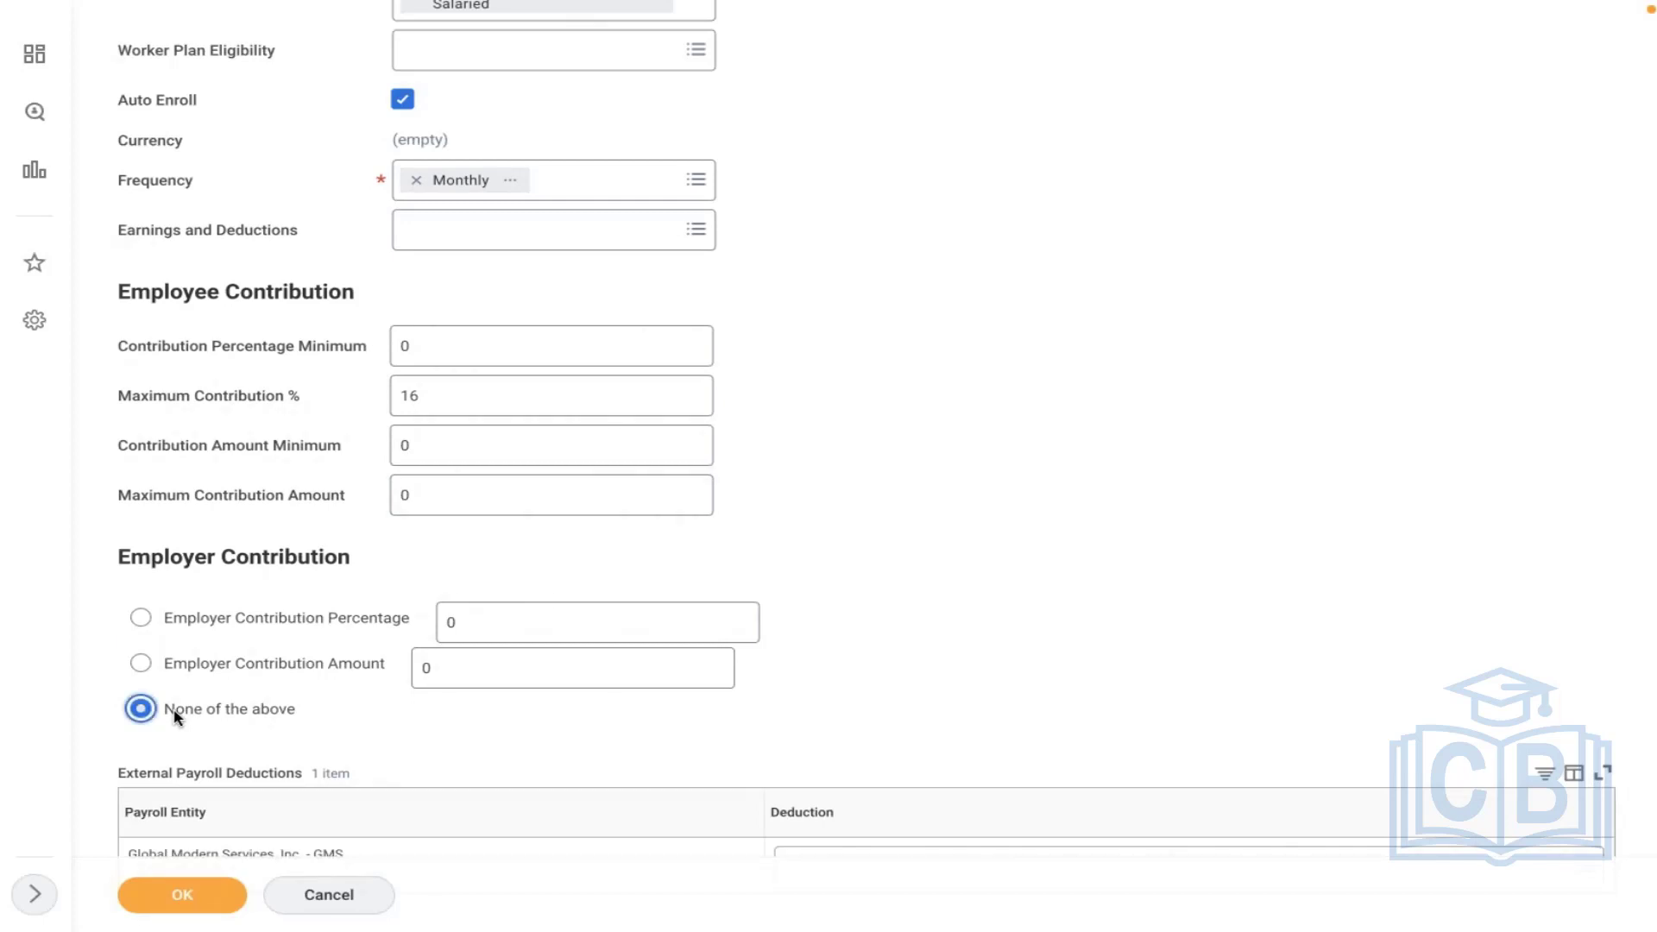
pyautogui.click(184, 624)
pyautogui.click(496, 618)
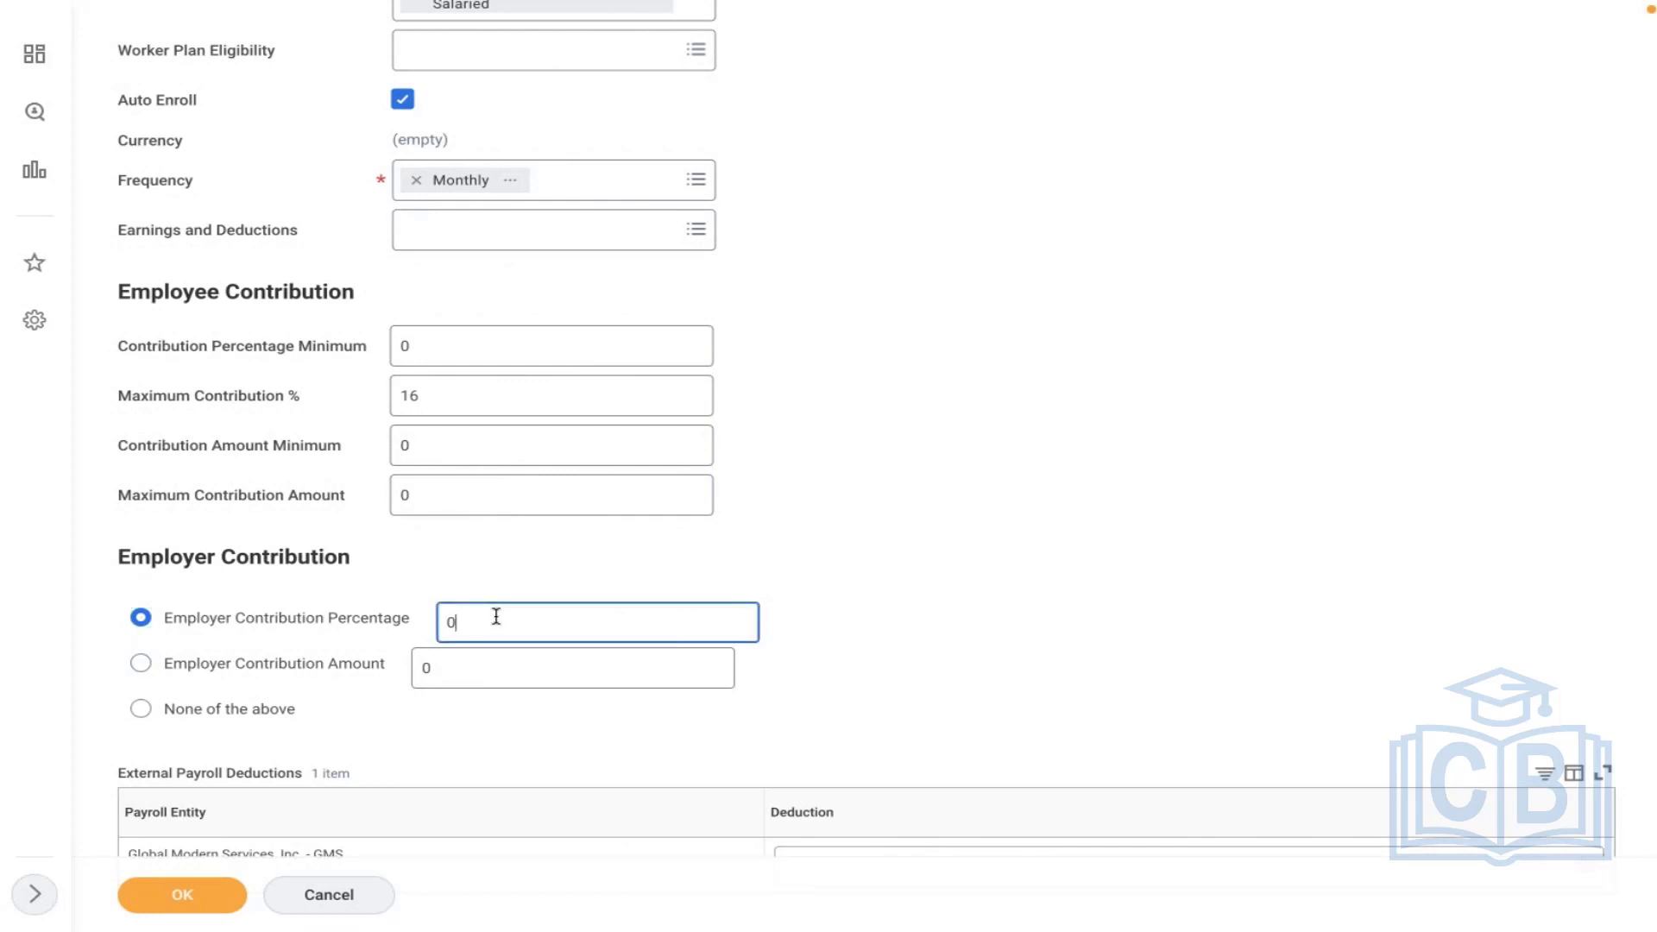
pyautogui.press('BackSpace')
pyautogui.write('6')
pyautogui.click(926, 427)
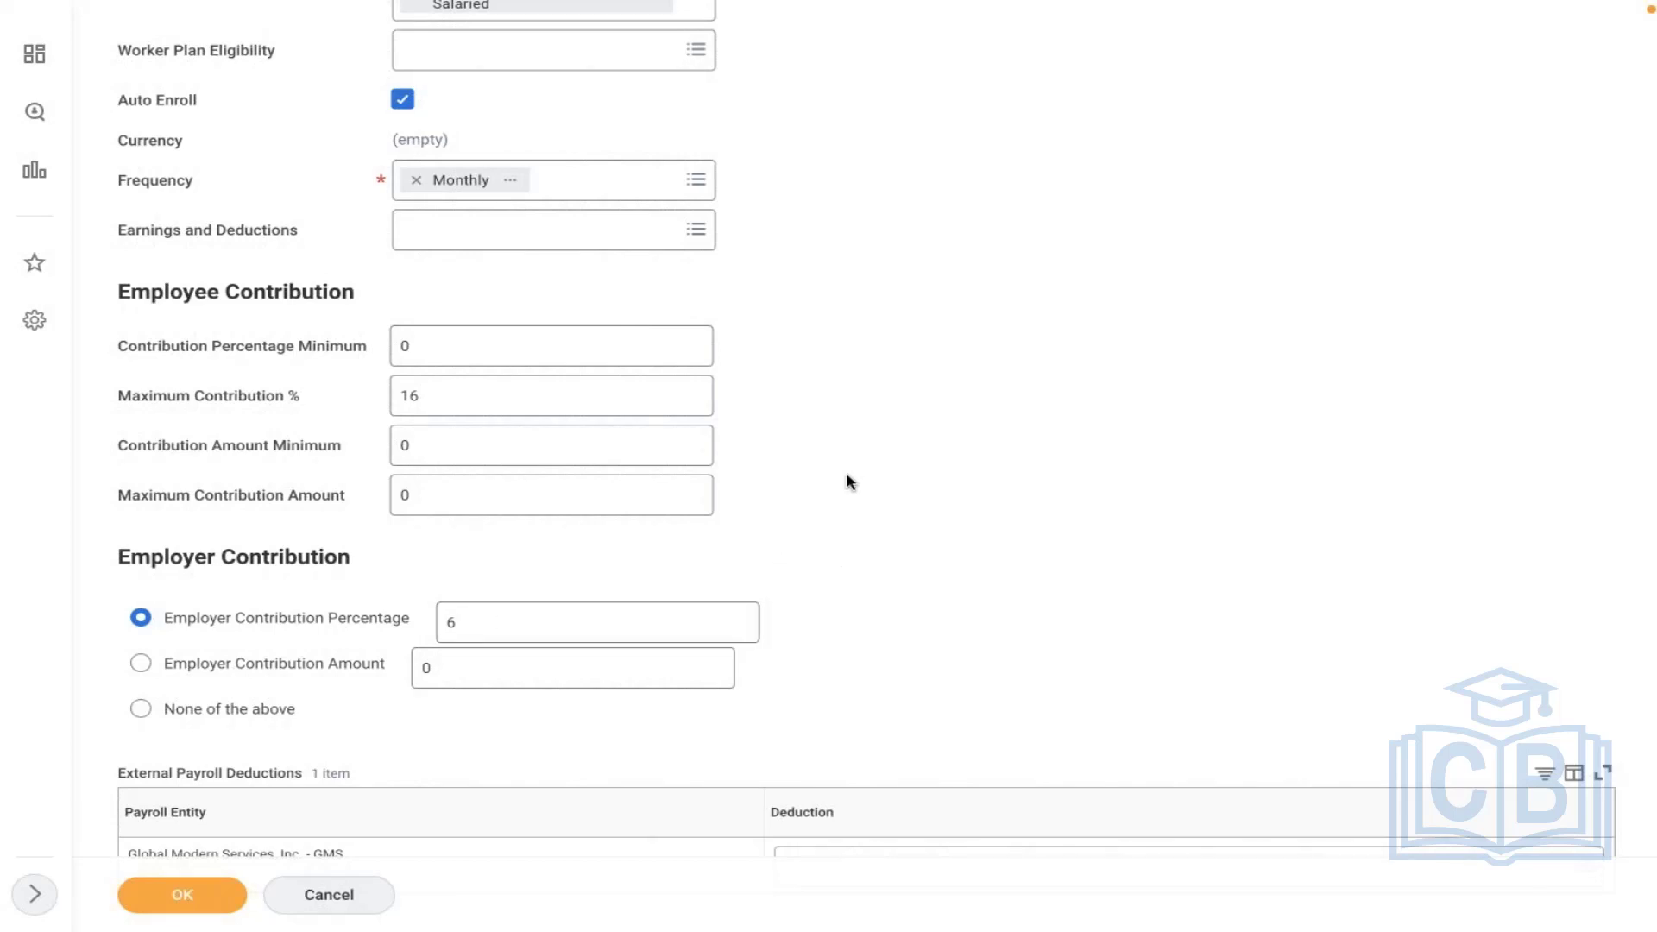
# Step: Recheck the 16% maximum and 6% employer values, then save the plan with OK
pyautogui.scroll(-1, 851, 482)
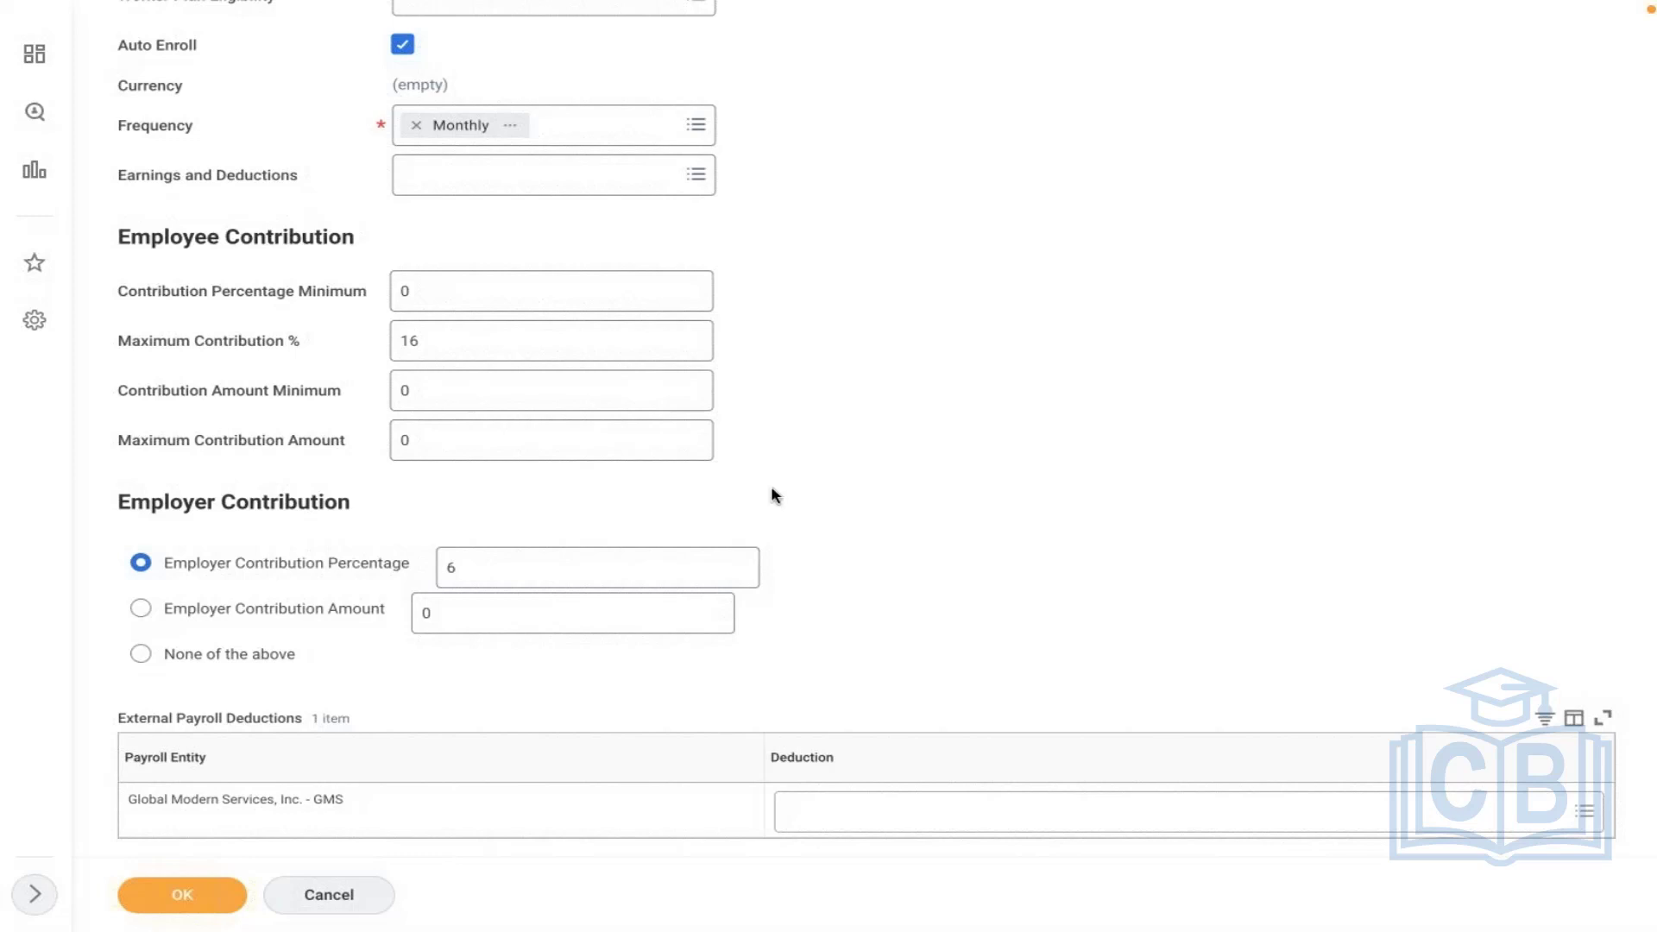
pyautogui.click(418, 348)
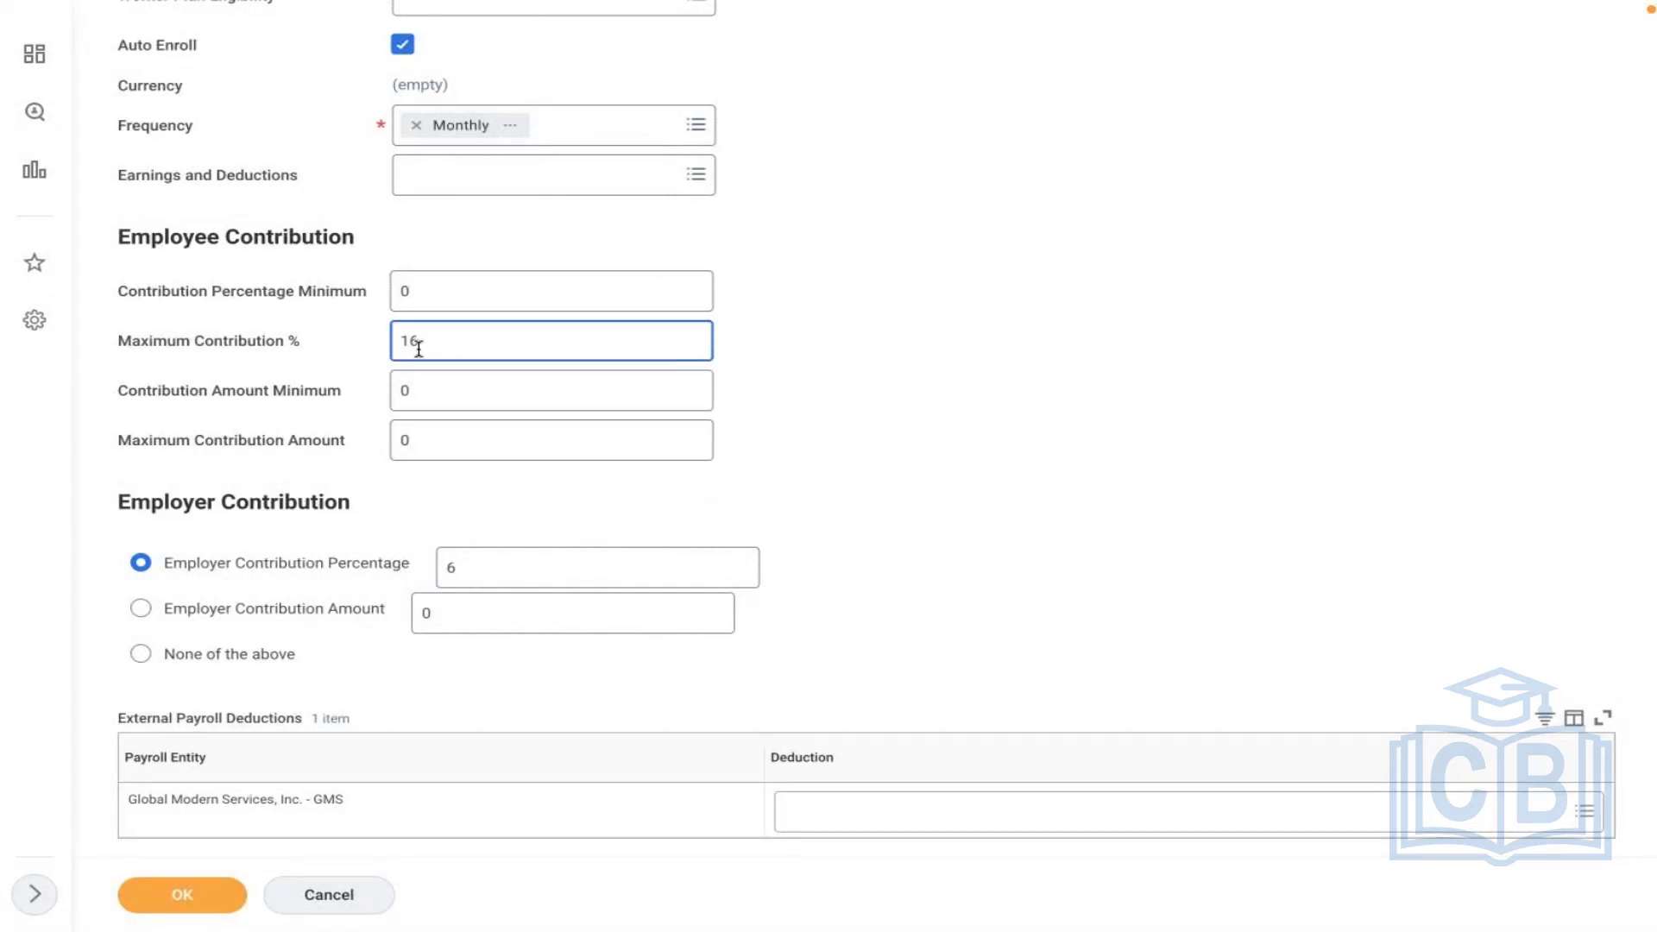
pyautogui.click(463, 562)
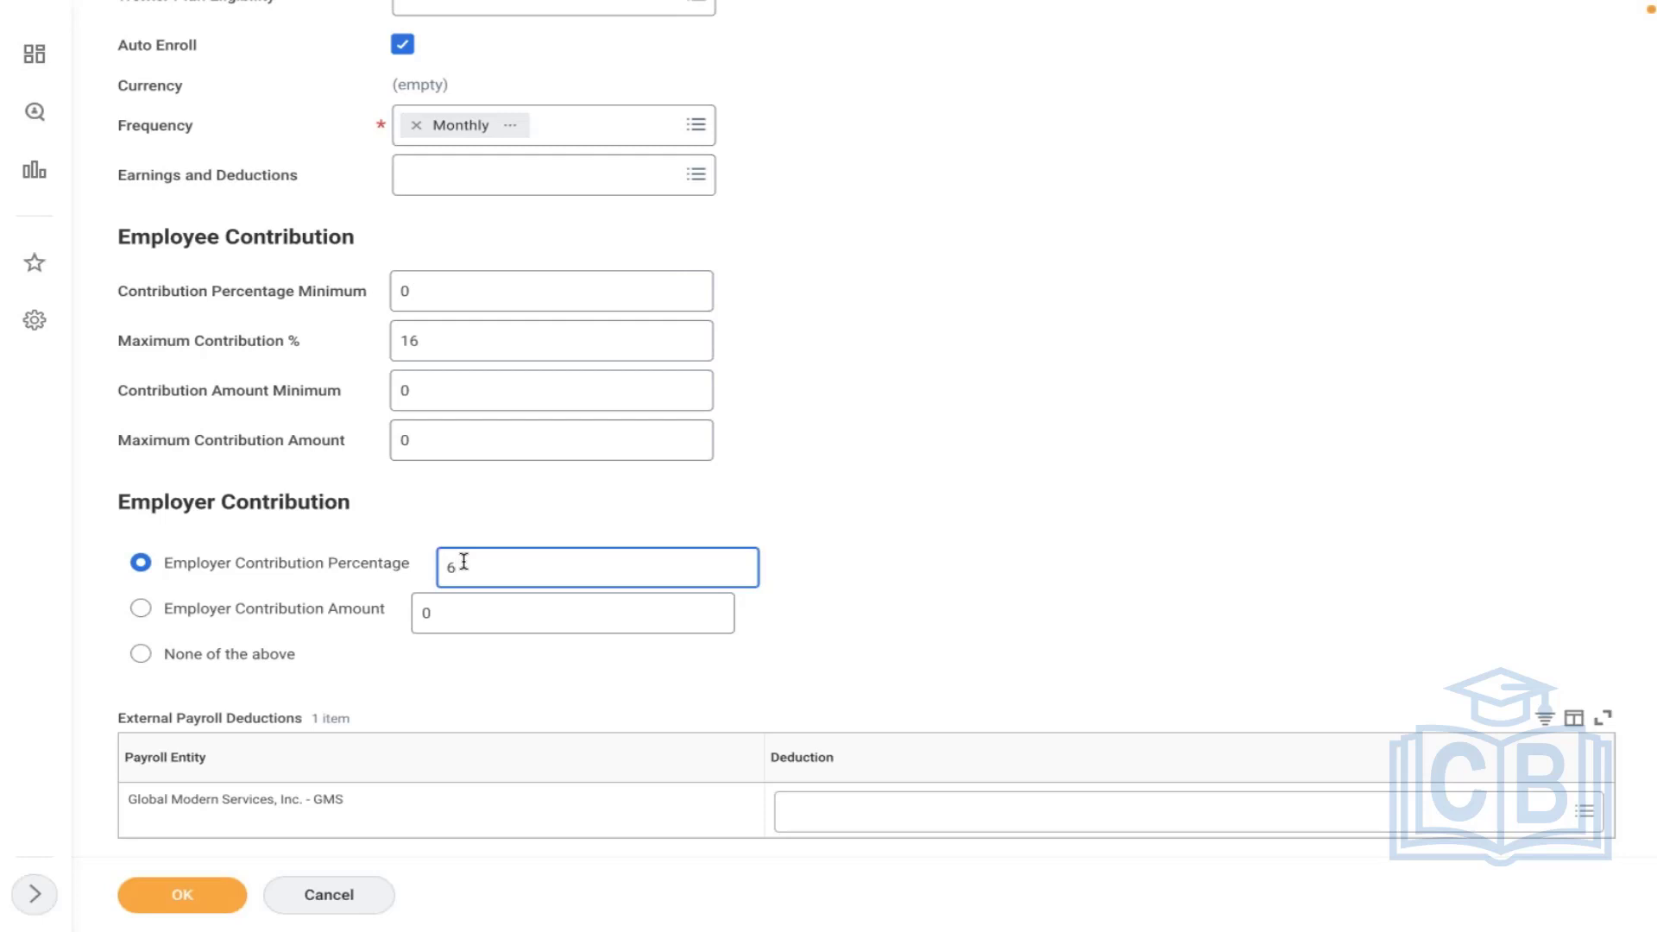
pyautogui.click(426, 338)
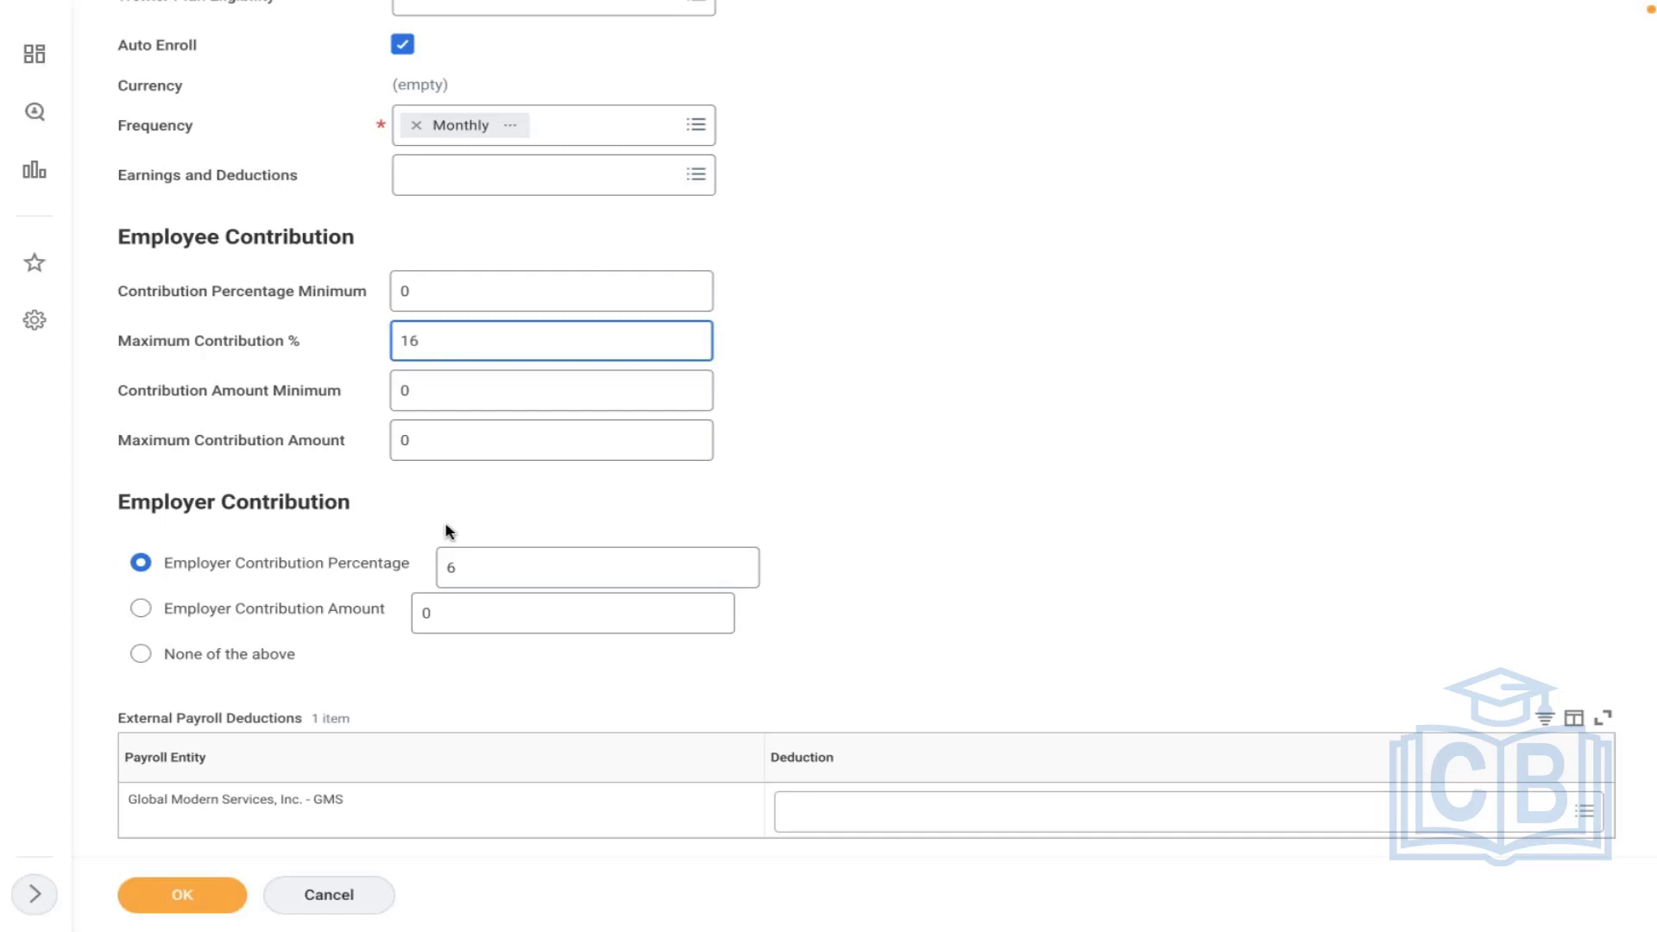
pyautogui.click(462, 568)
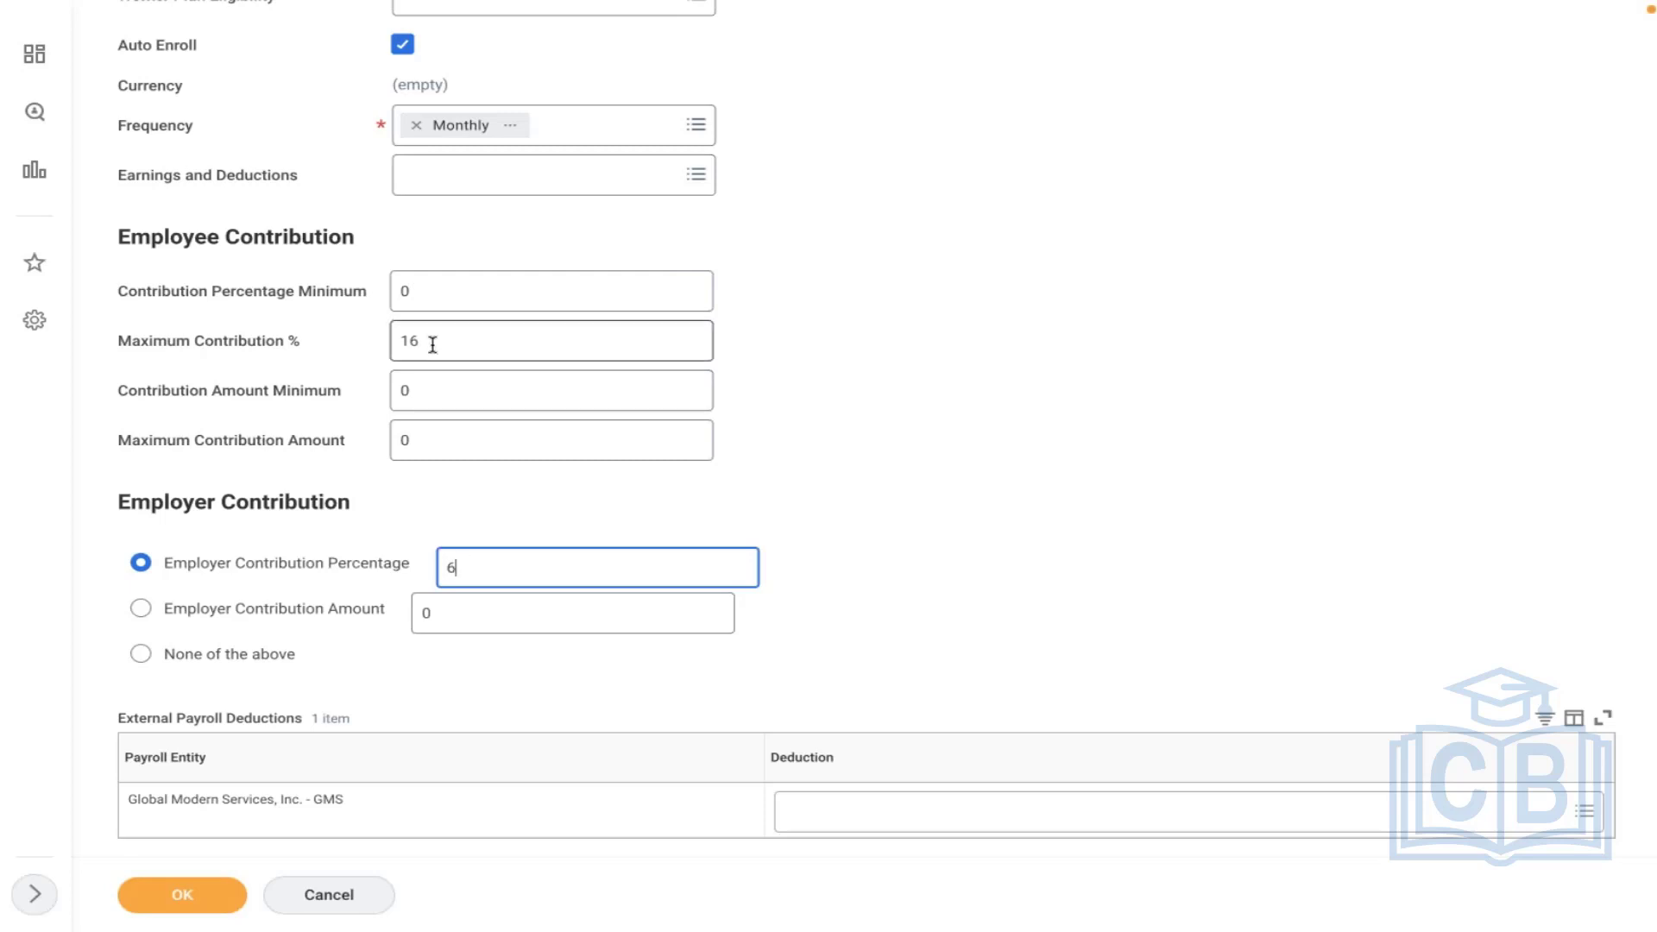
pyautogui.moveTo(432, 344)
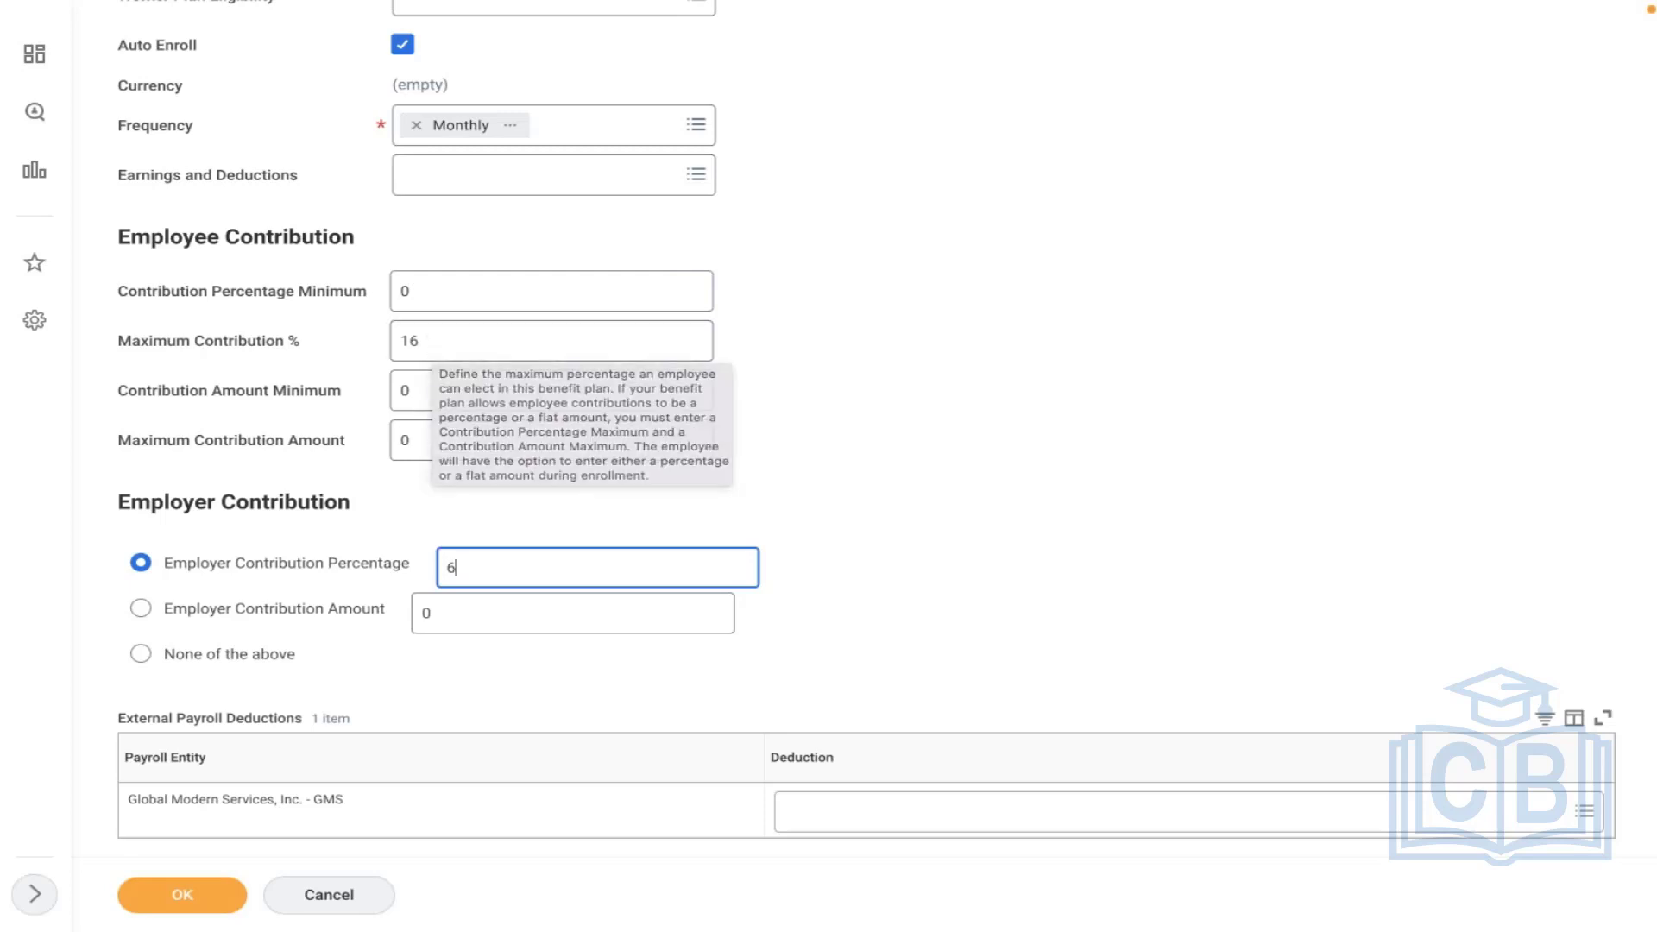
pyautogui.click(176, 907)
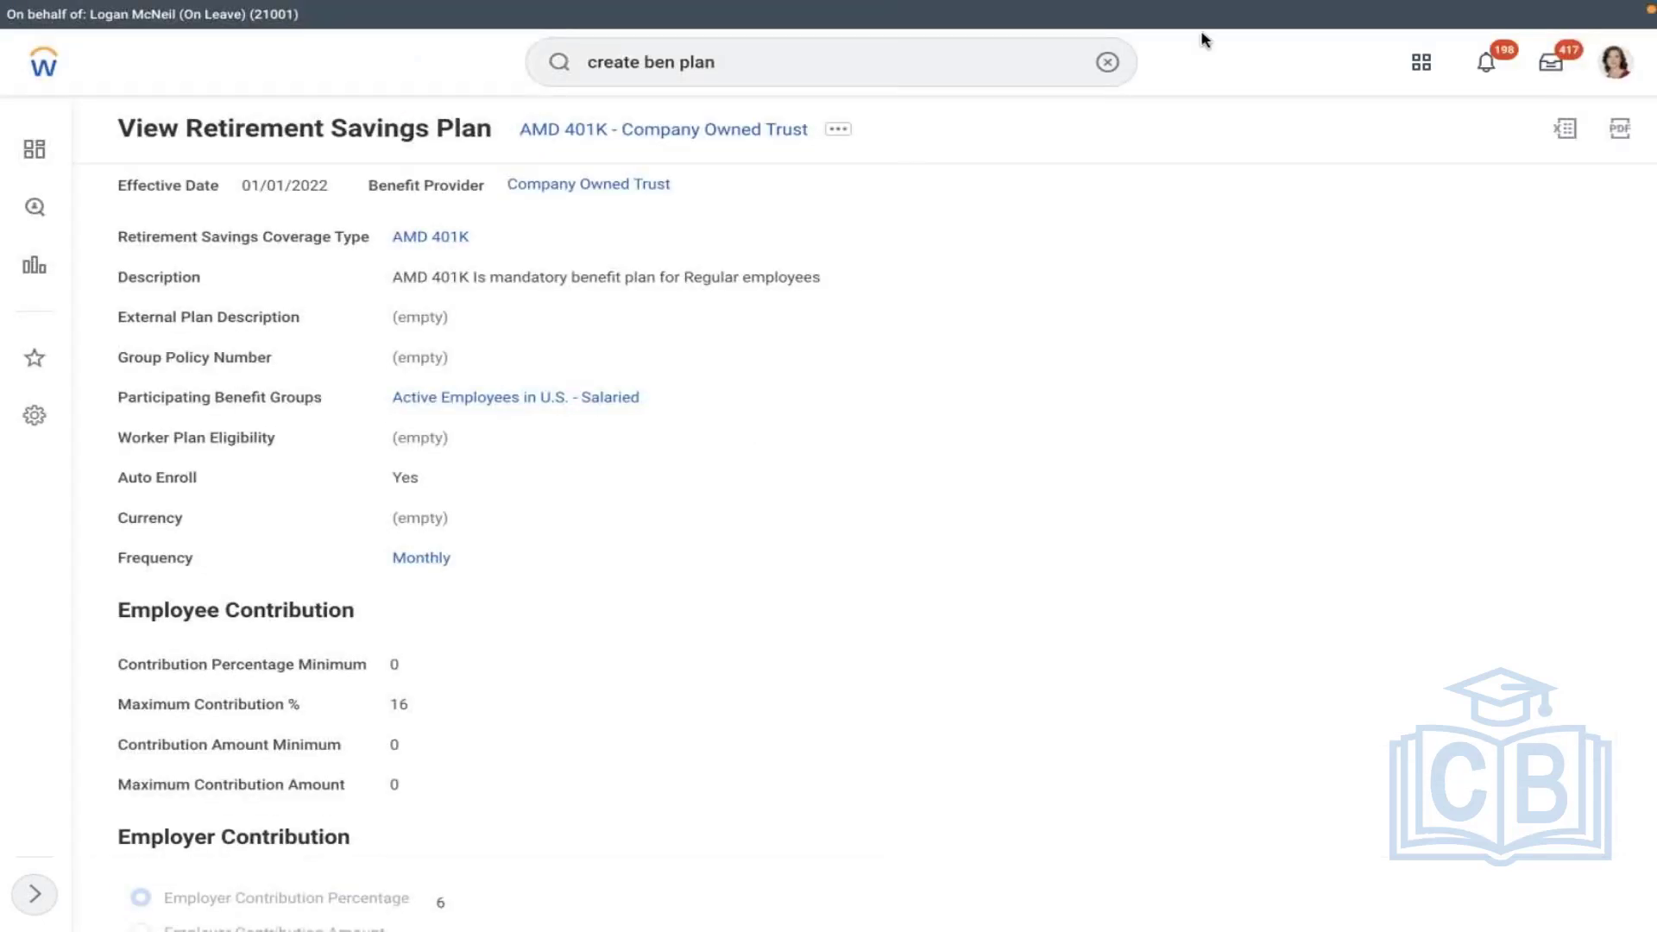
# Step: Replace the old search with 'edit ded' and launch the Edit Deduction task
pyautogui.click(1107, 63)
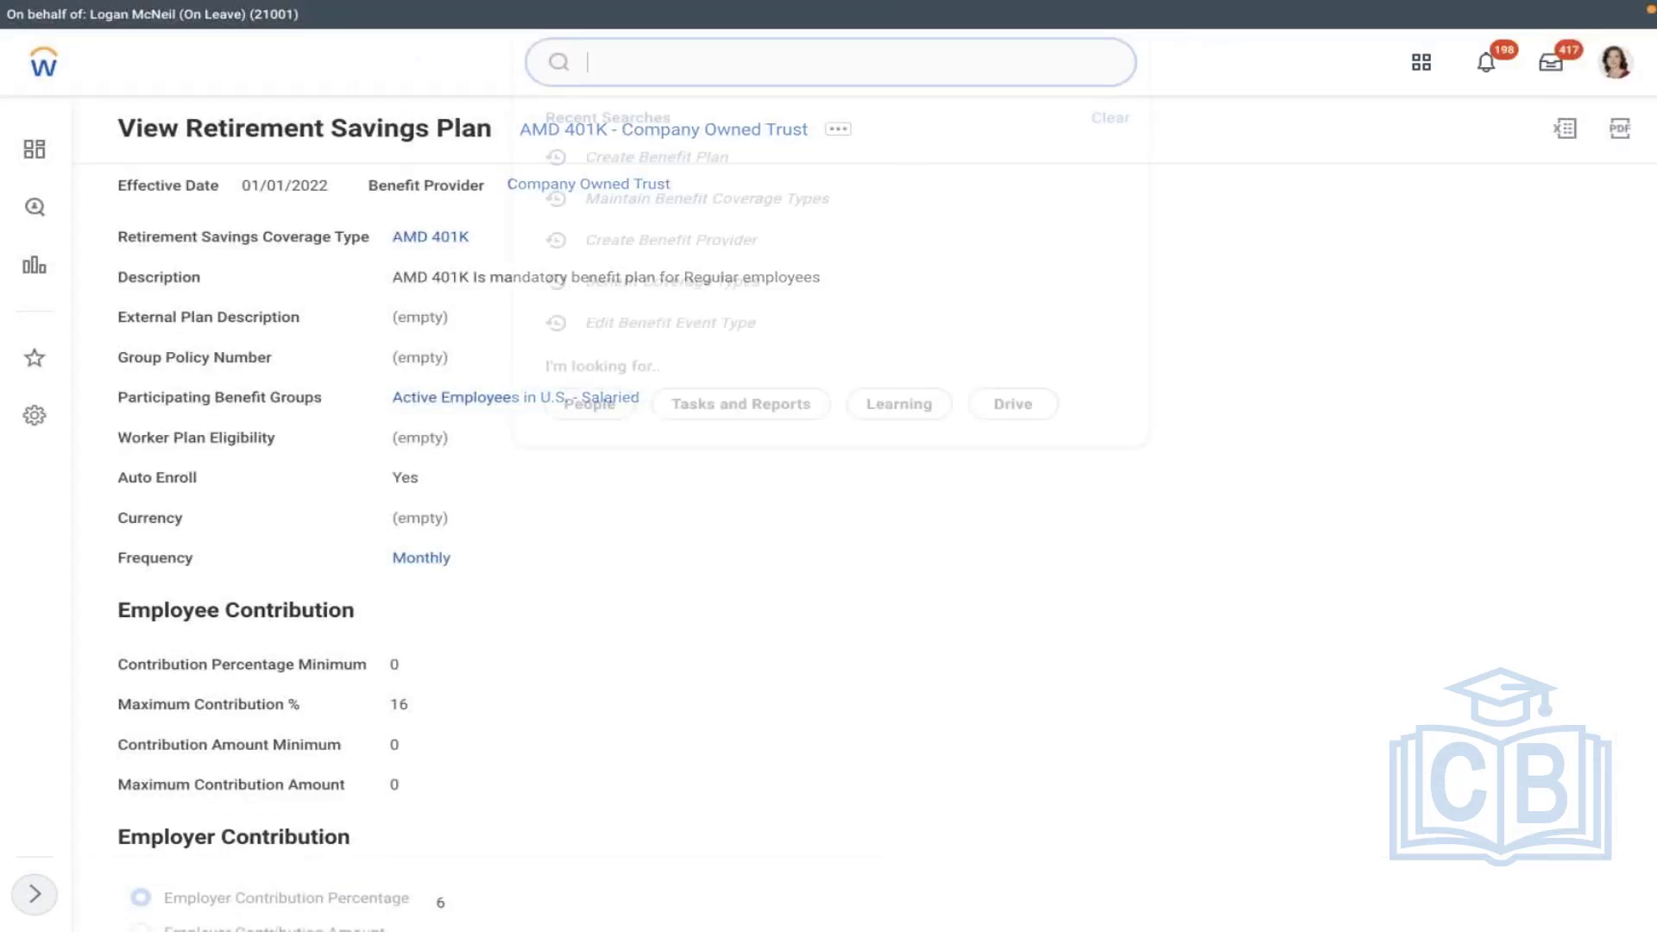
pyautogui.click(714, 67)
pyautogui.write('edit')
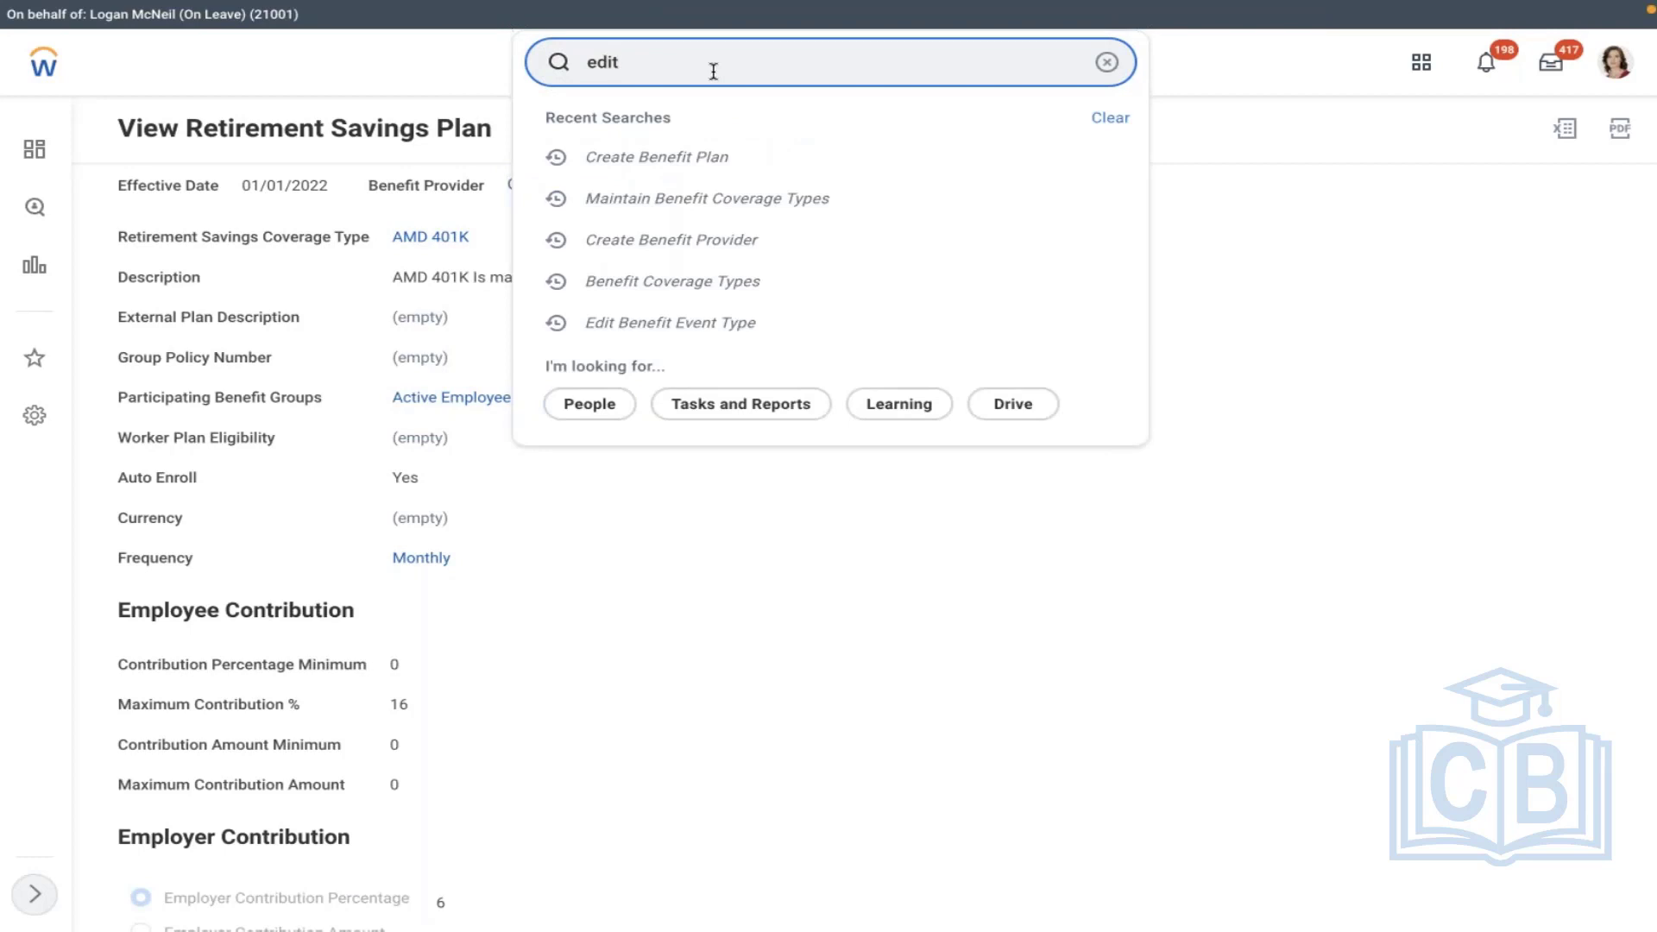
pyautogui.write(' ded')
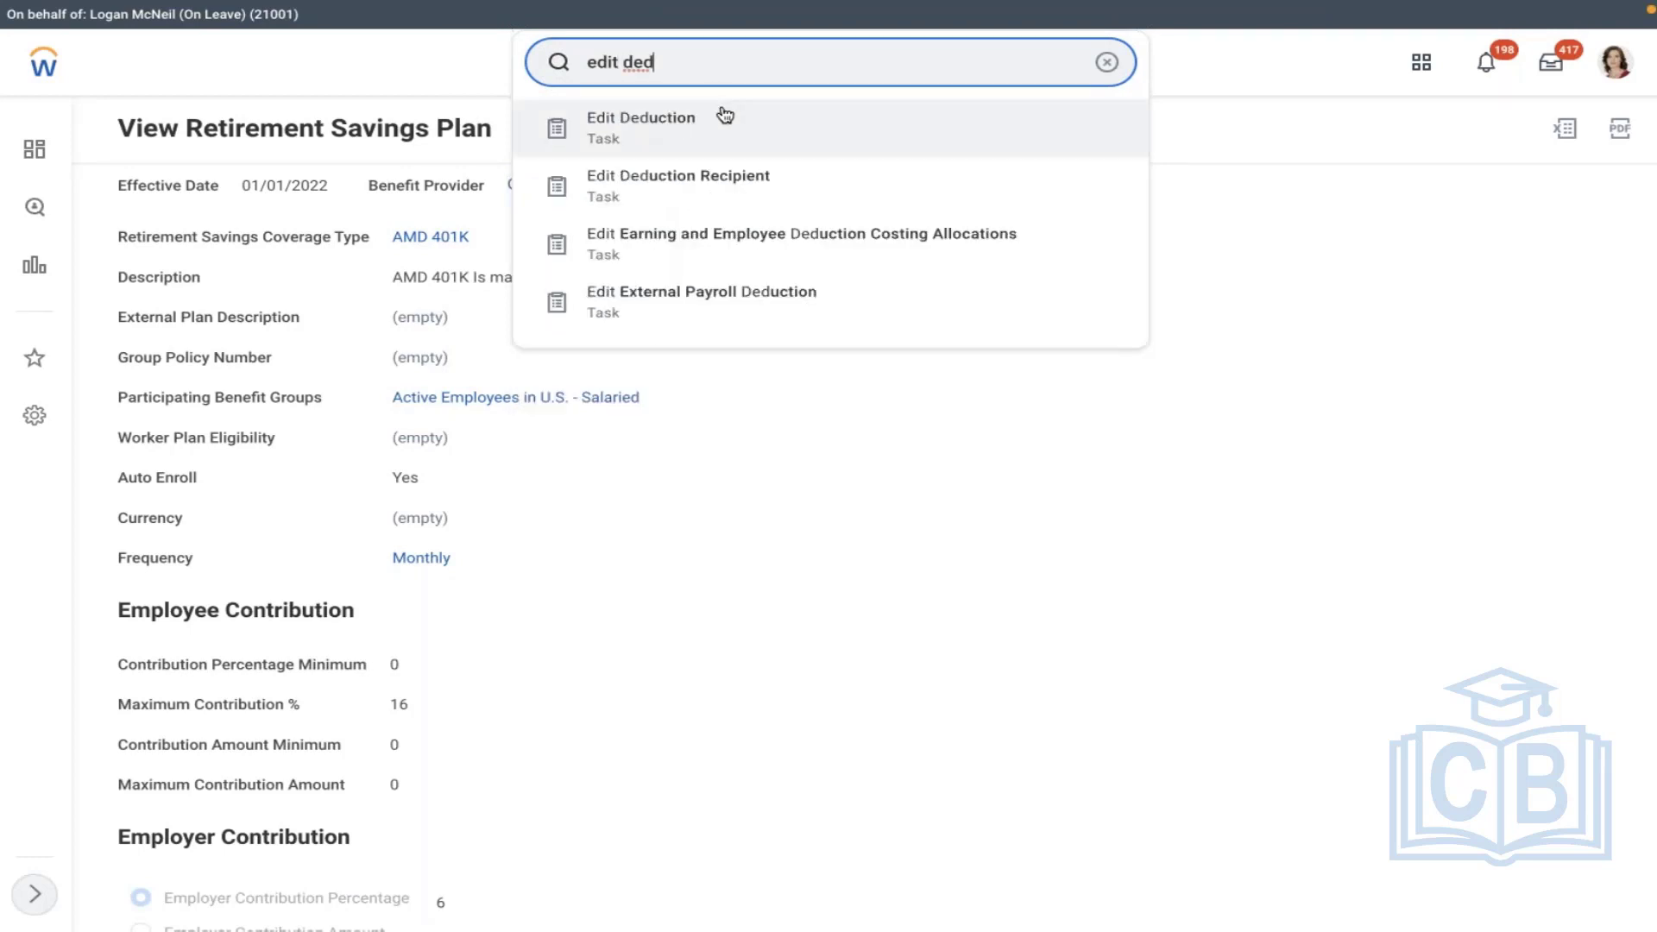
pyautogui.click(699, 128)
# Step: Choose the 401(k) [USA] deduction, keeping Update Existing Effective Date, and confirm
pyautogui.click(614, 283)
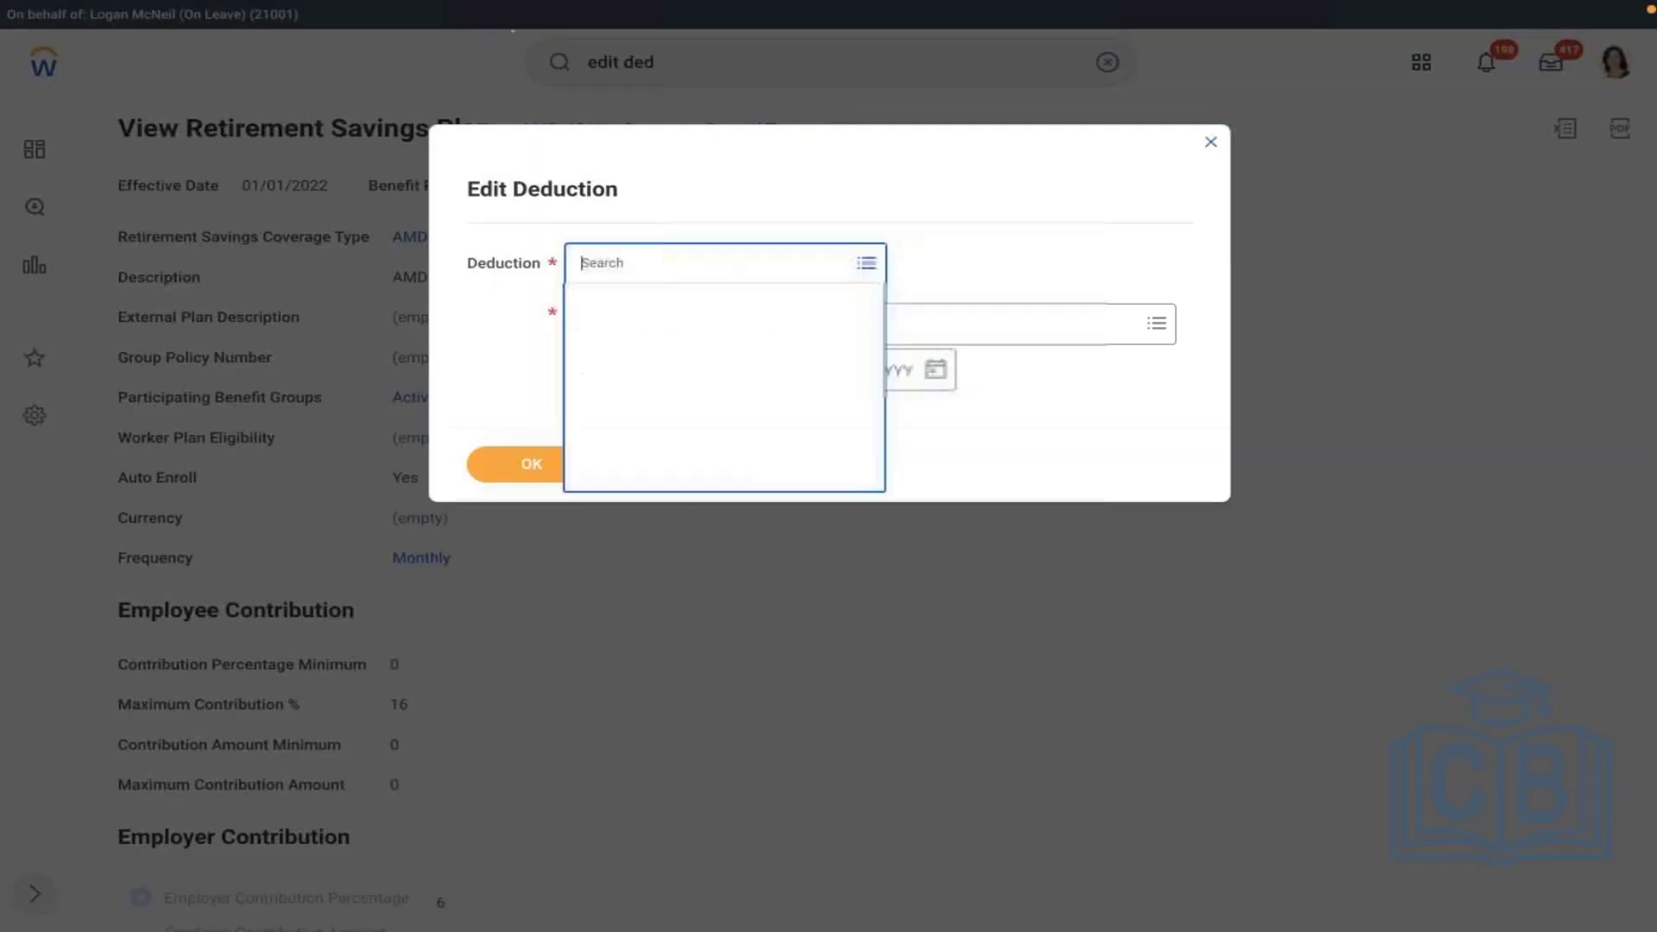
pyautogui.write('401')
pyautogui.press('Return')
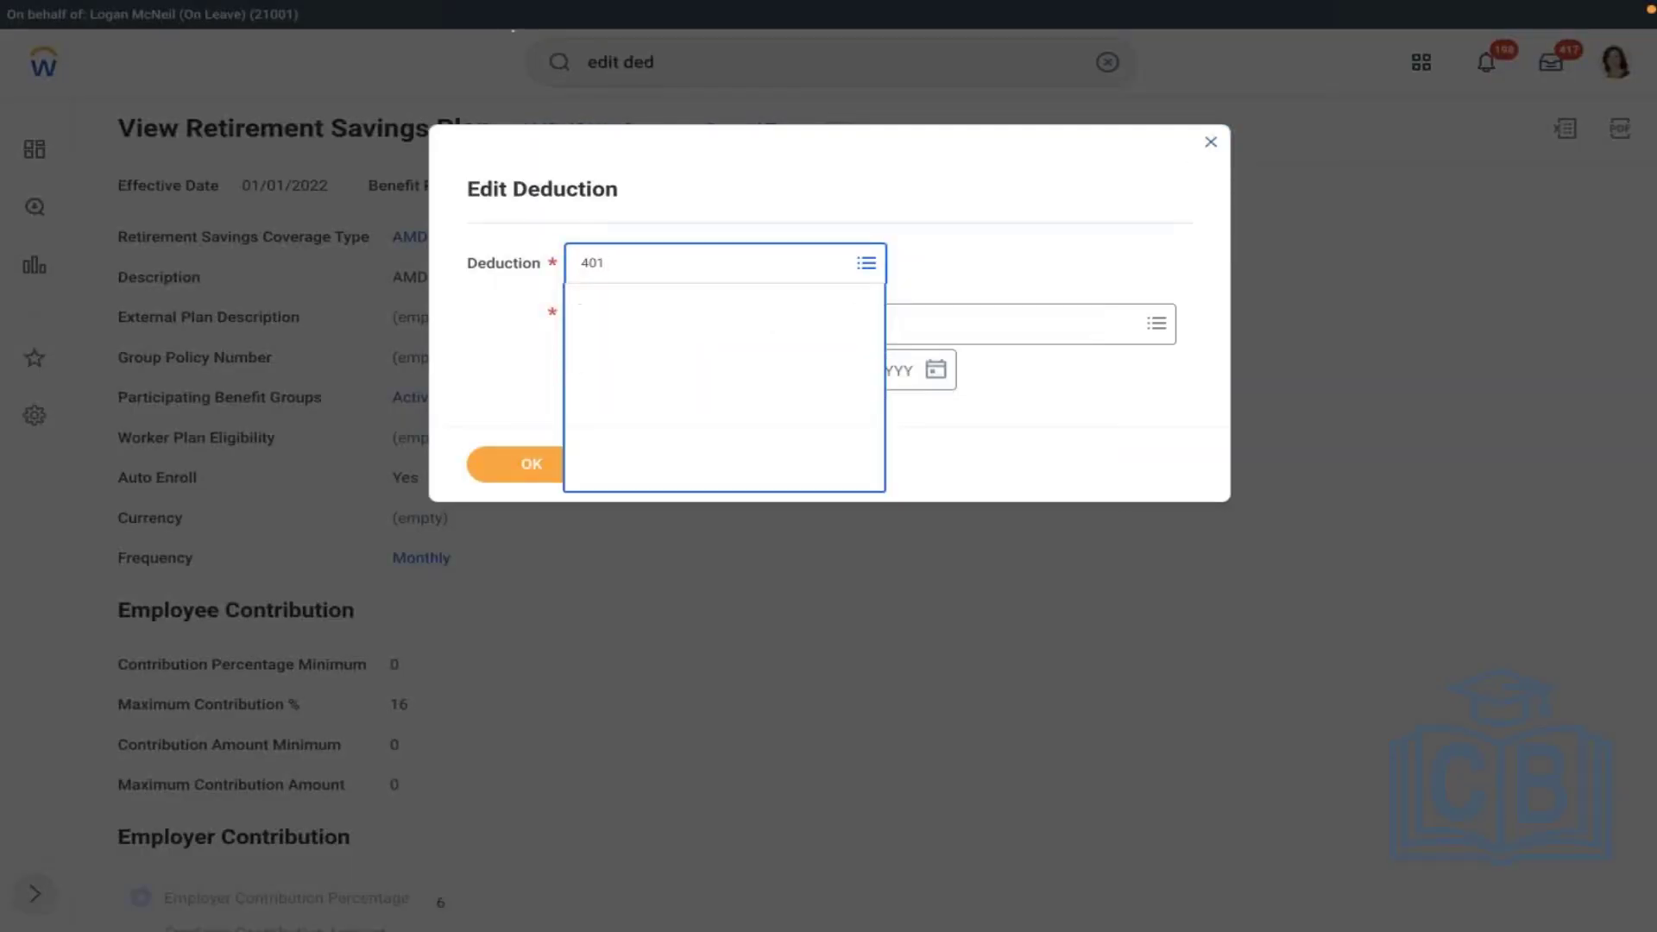
pyautogui.click(649, 342)
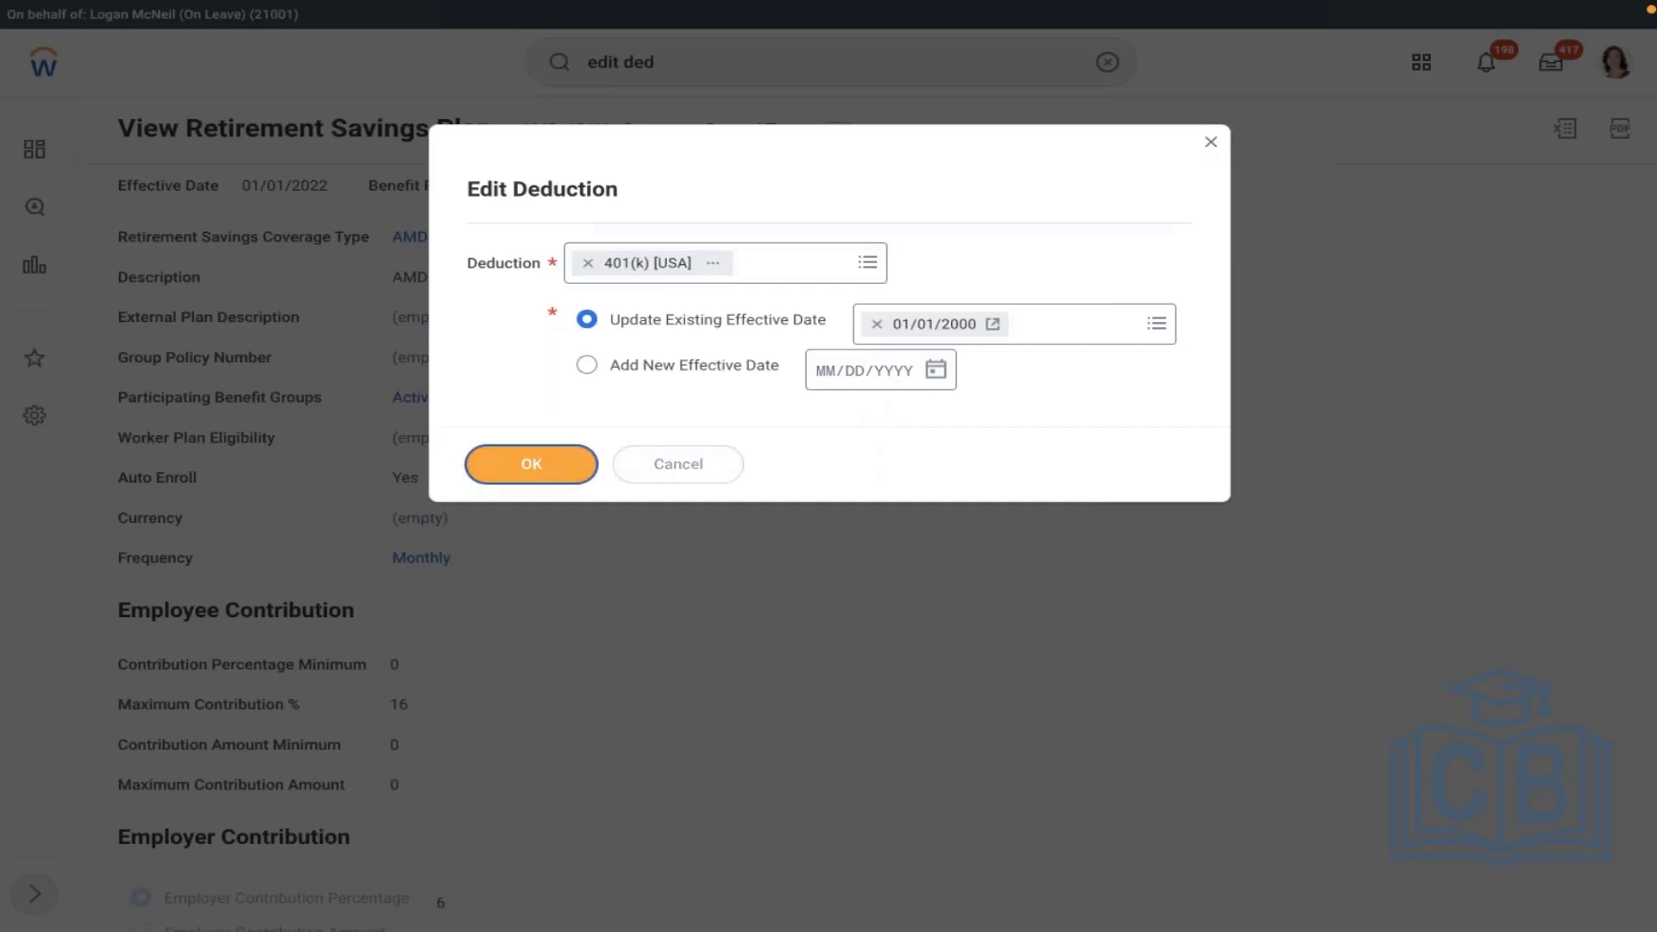
pyautogui.press('Return')
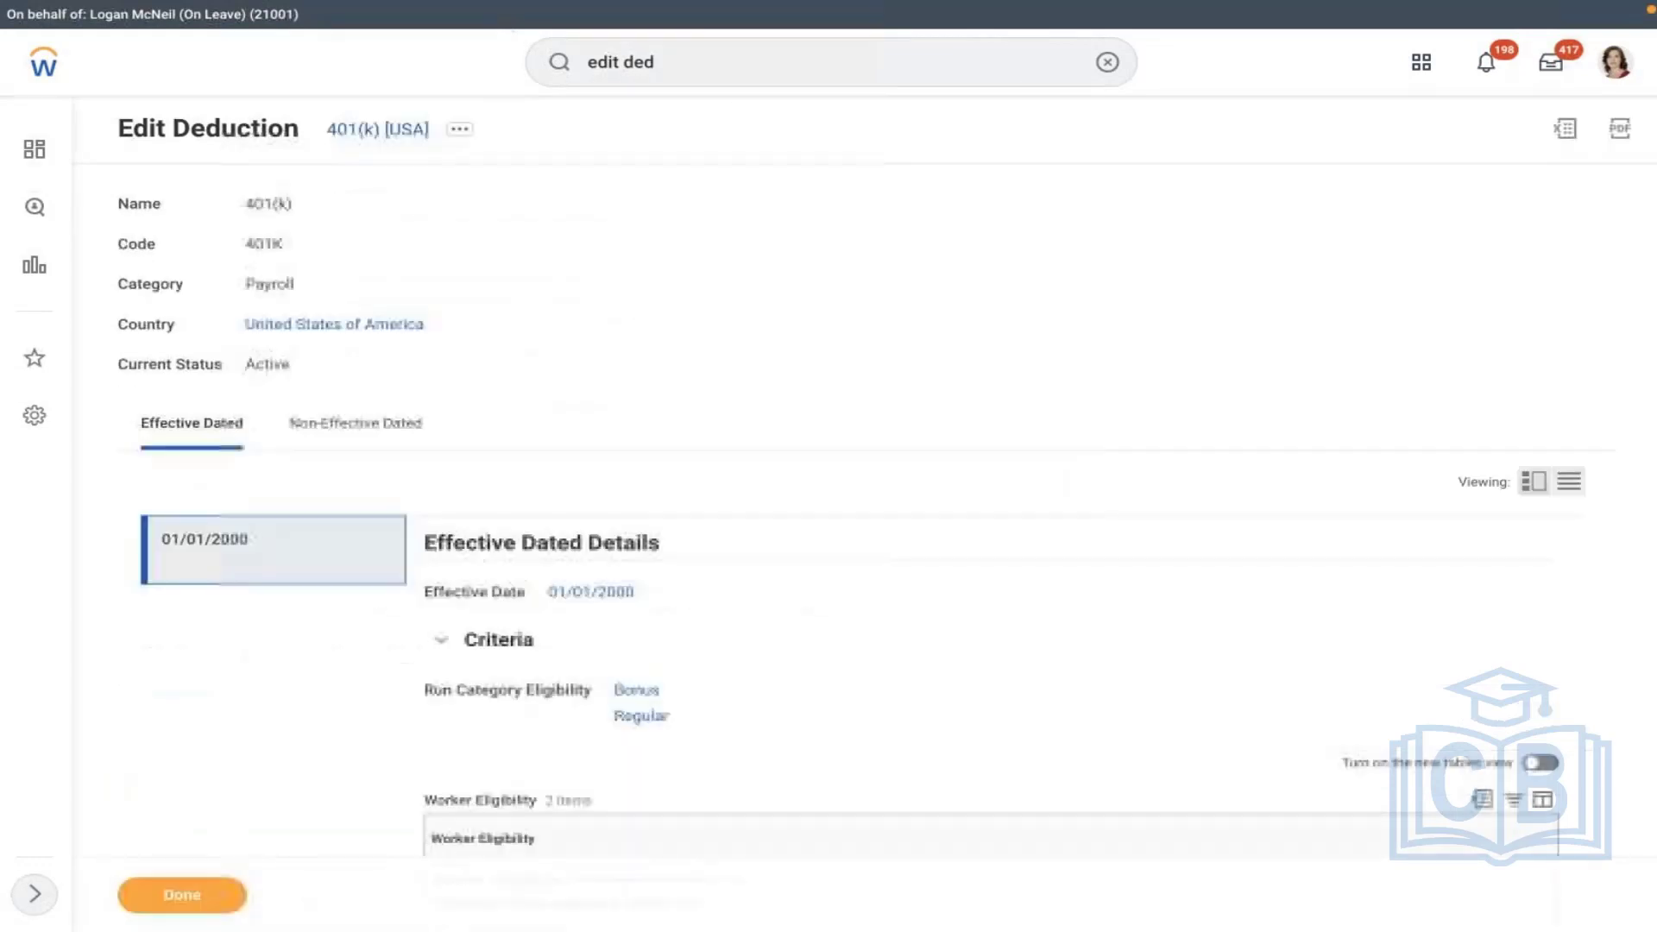
# Step: Open the Elective Deferral Annual Limit calculation from the deduction's Limits table
pyautogui.scroll(-2, 828, 466)
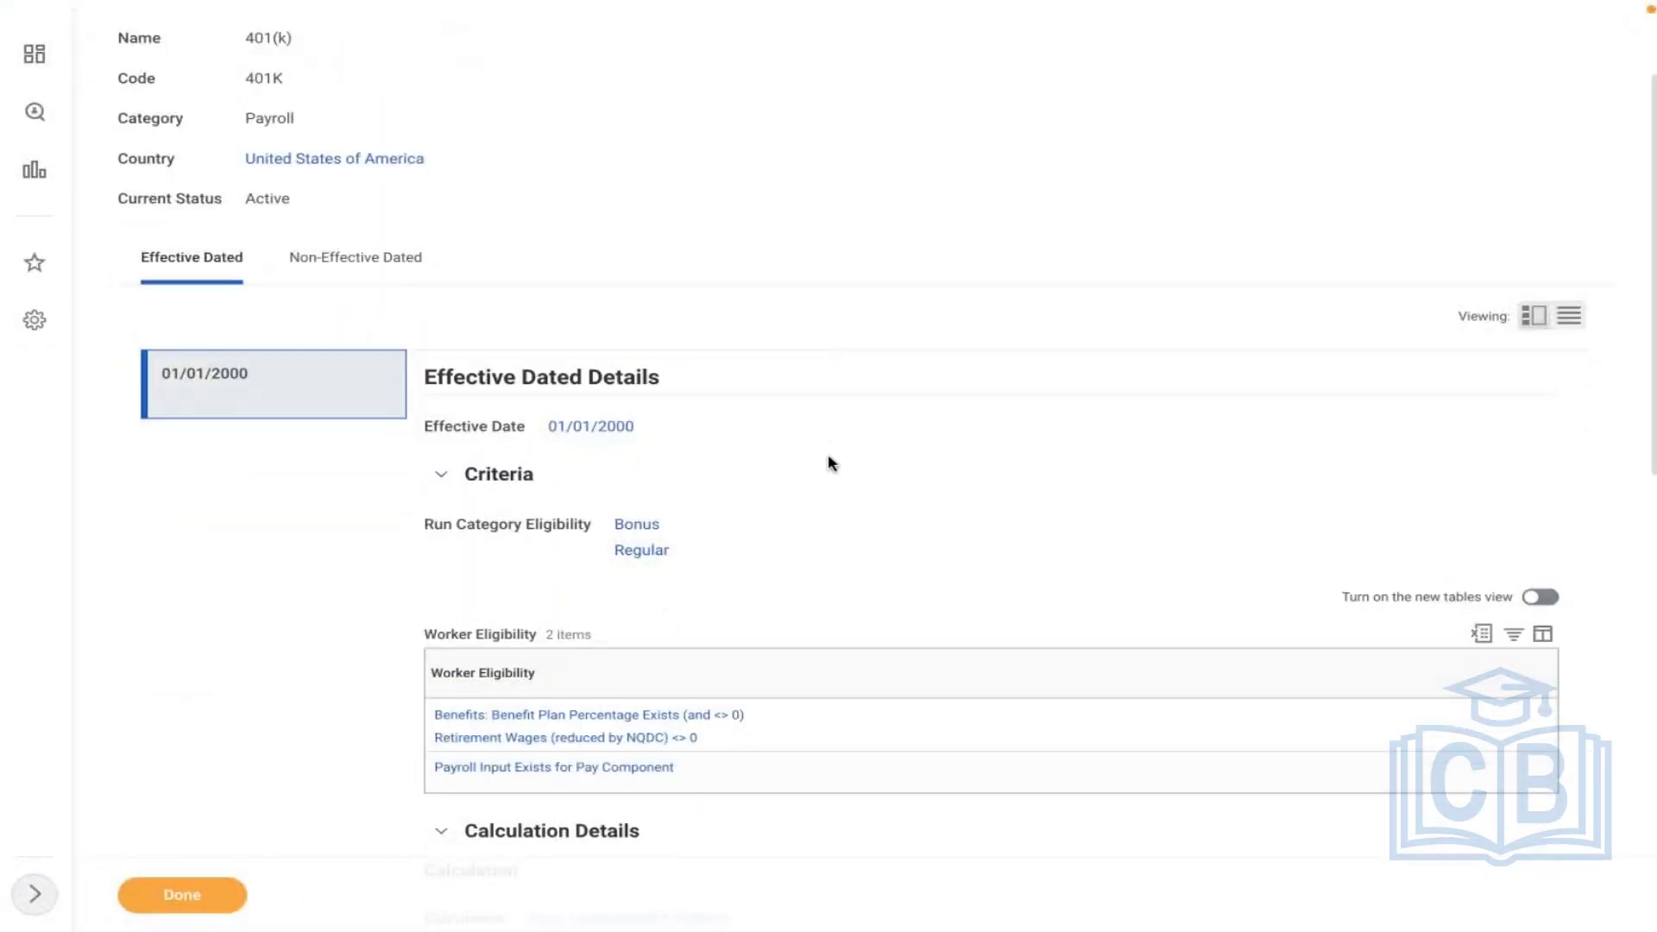
pyautogui.scroll(-2, 885, 606)
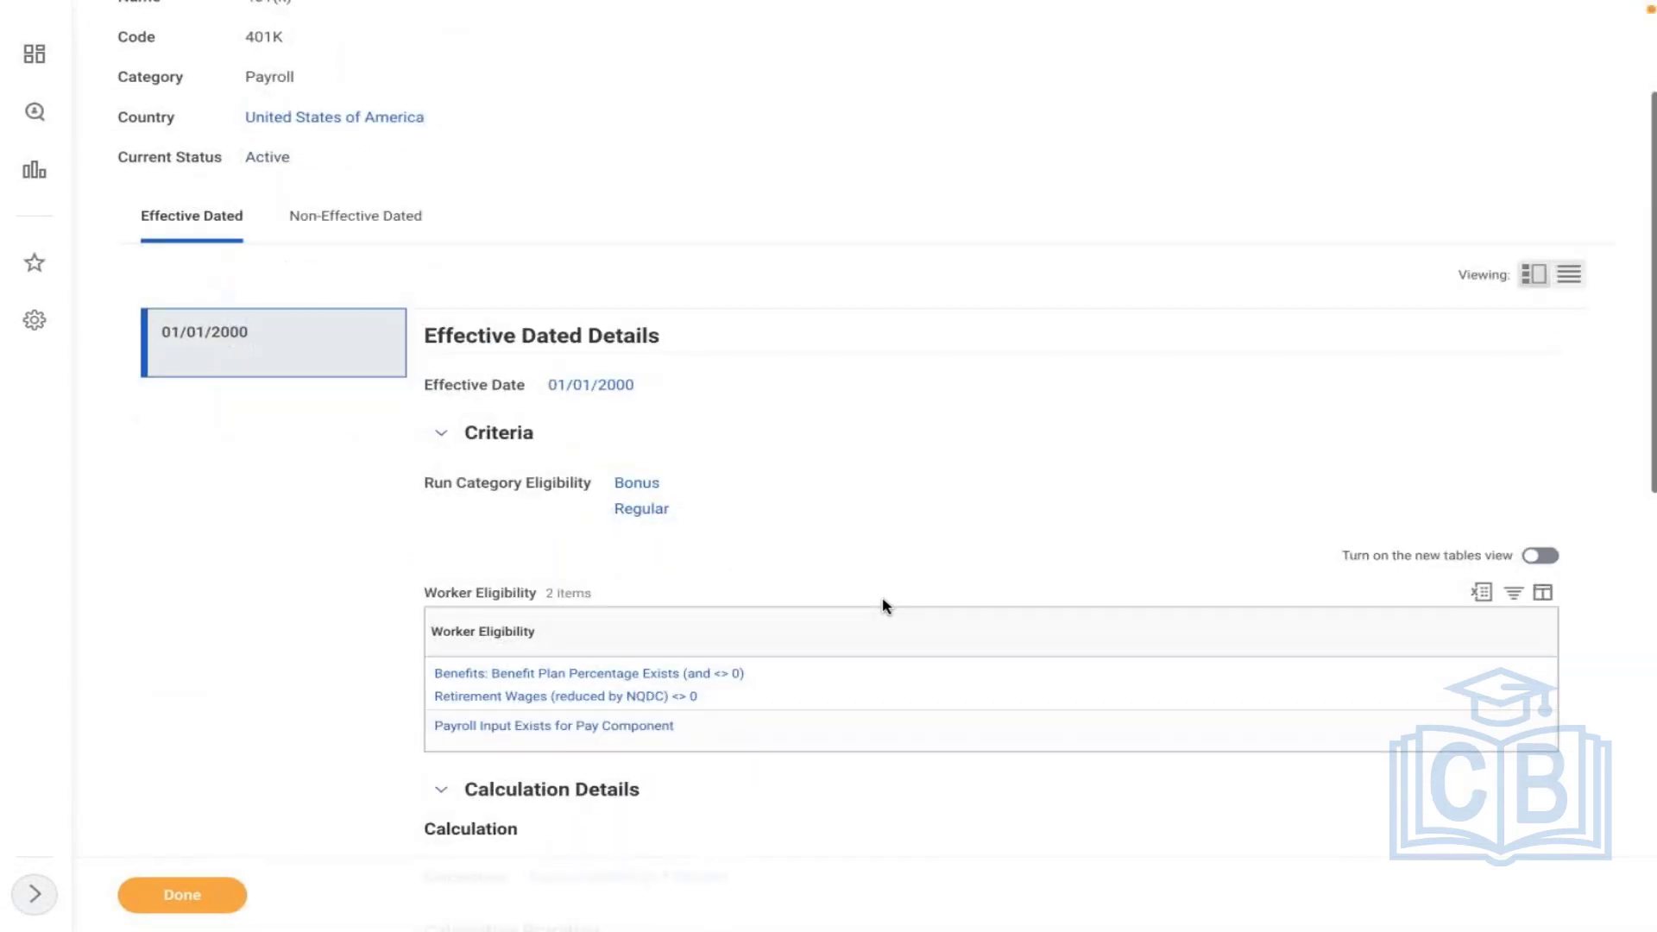
pyautogui.scroll(-7, 993, 466)
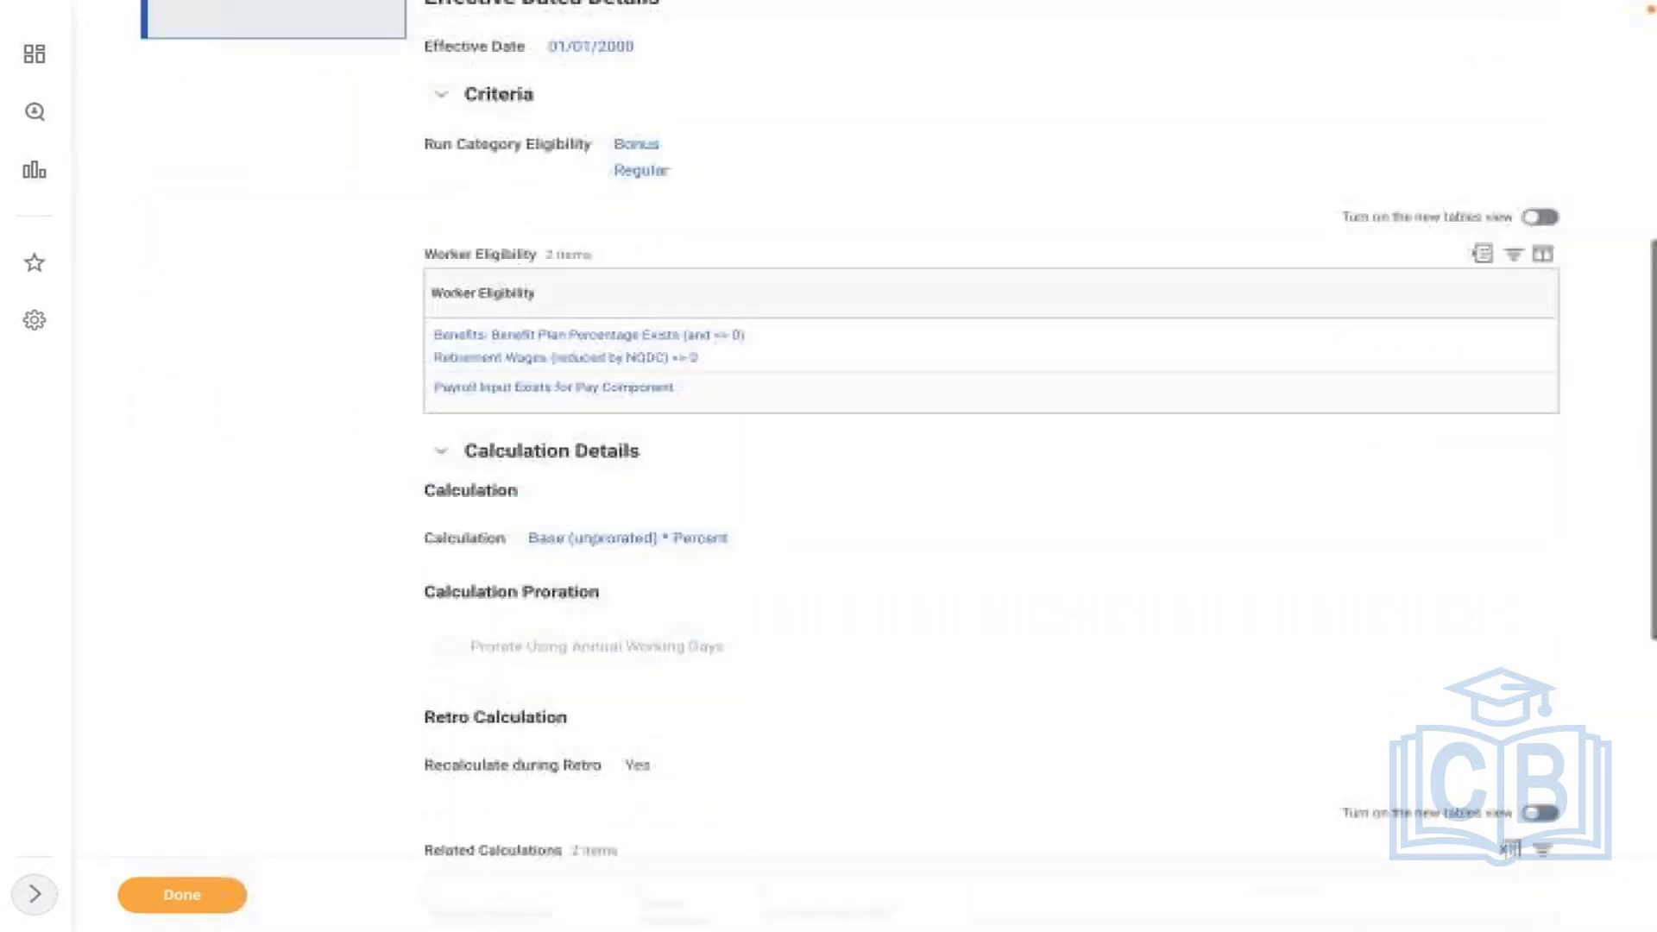
pyautogui.scroll(-3, 592, 584)
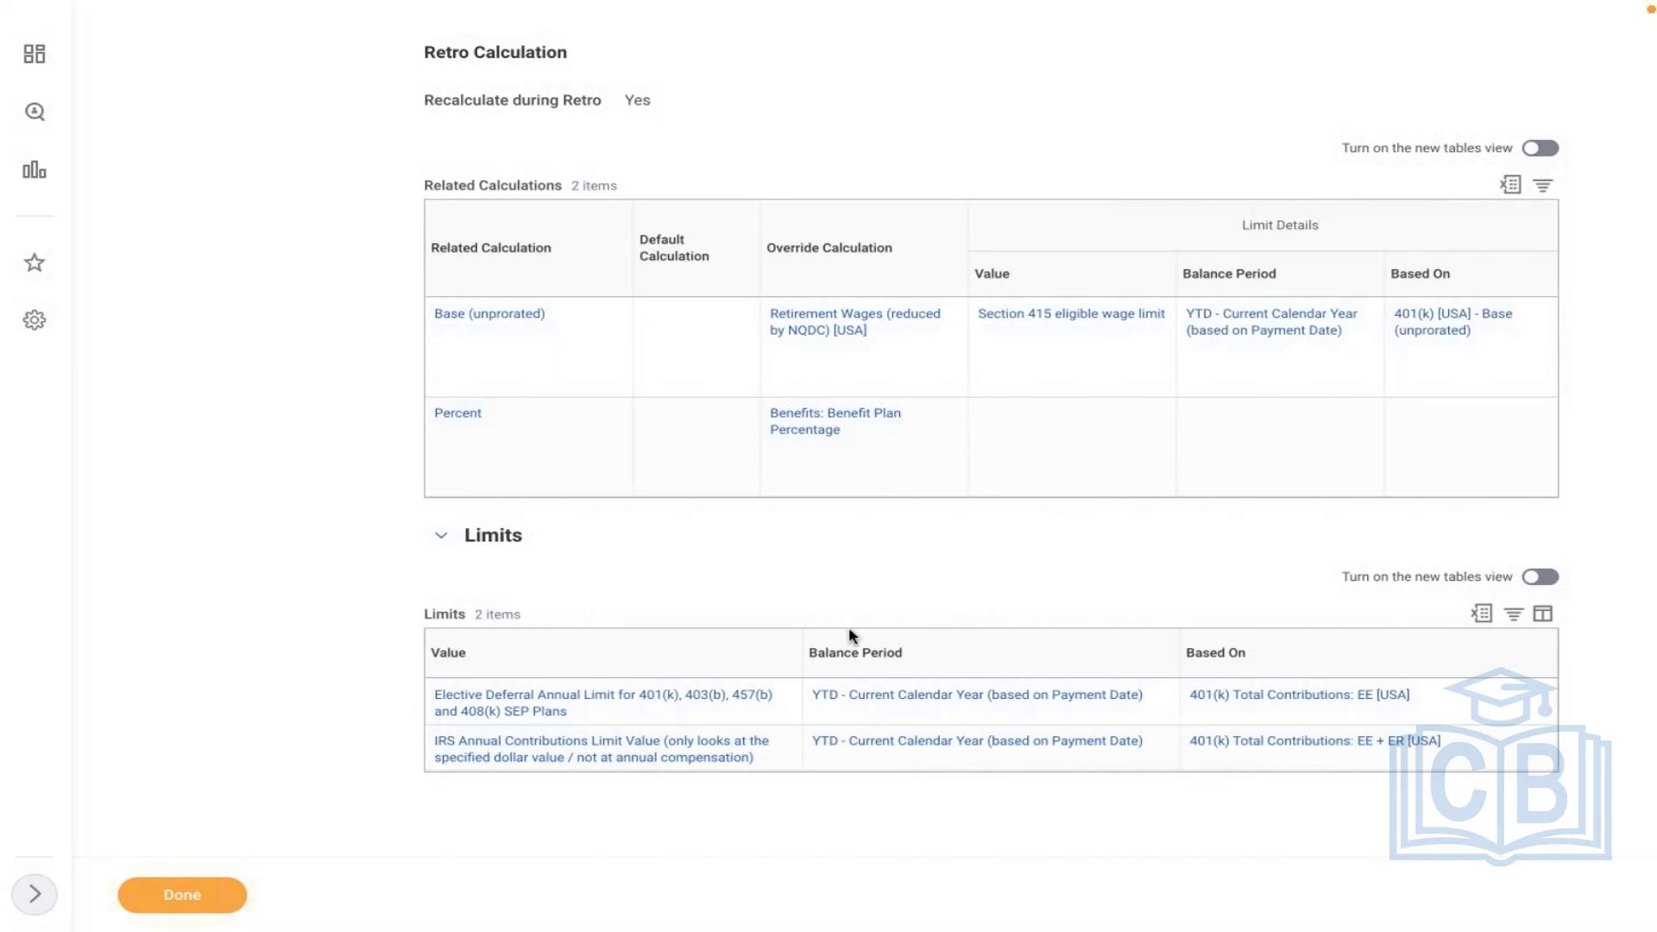
pyautogui.click(516, 703)
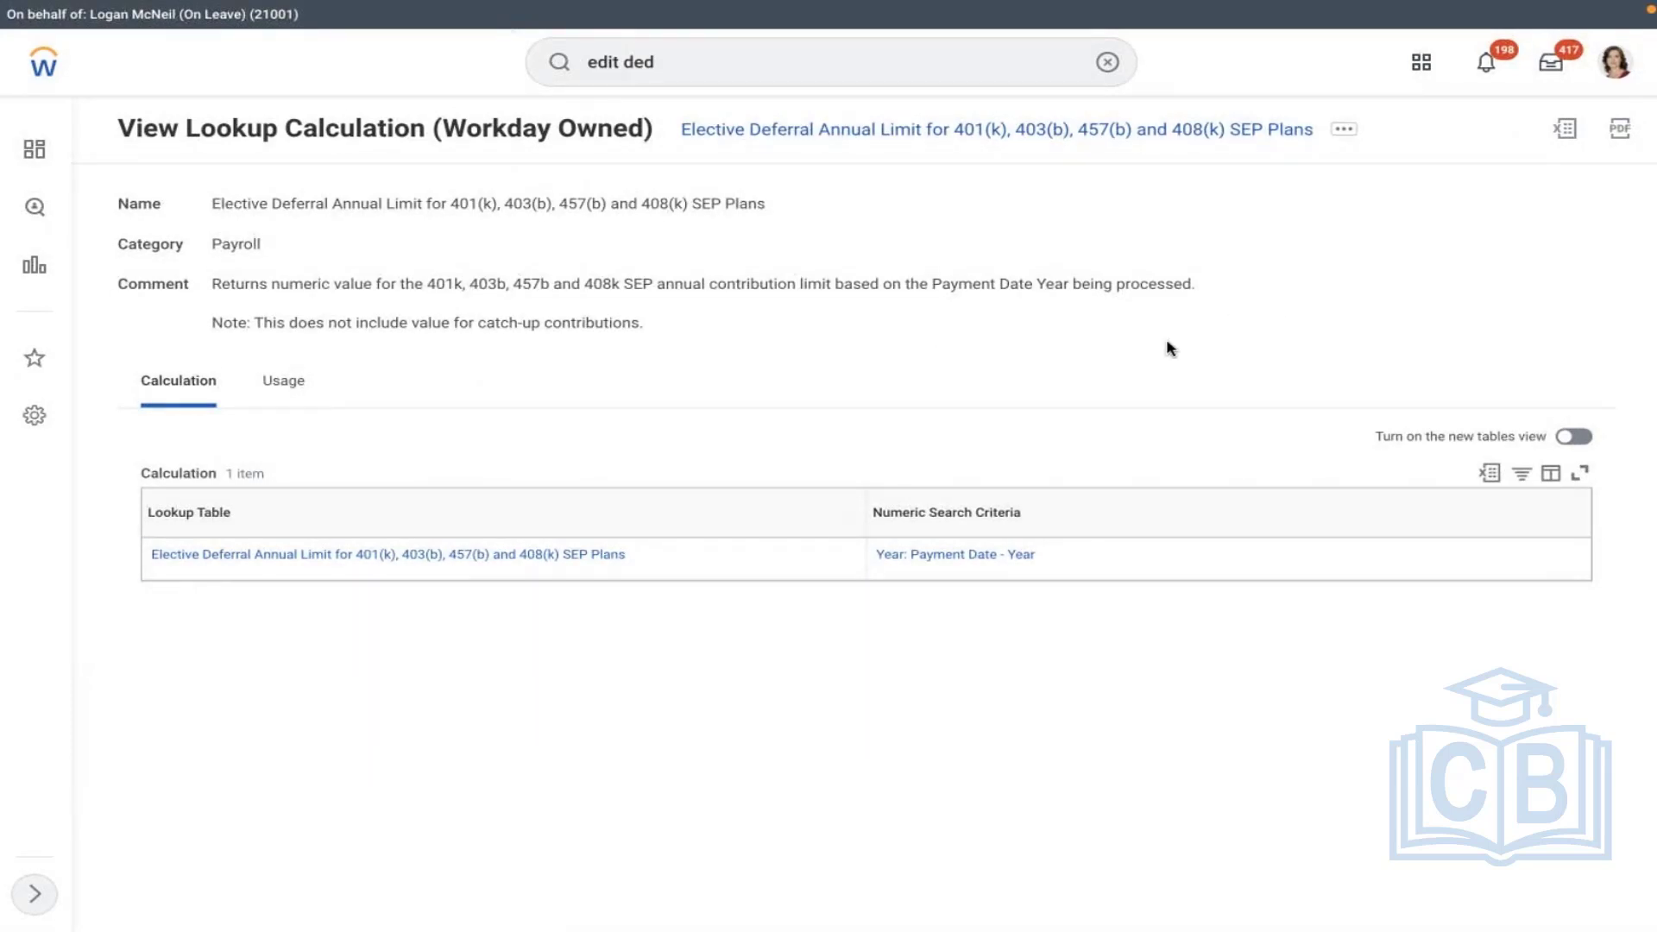
# Step: Open the yearly limits lookup table and review its values, including 20500 for 2022
pyautogui.click(342, 557)
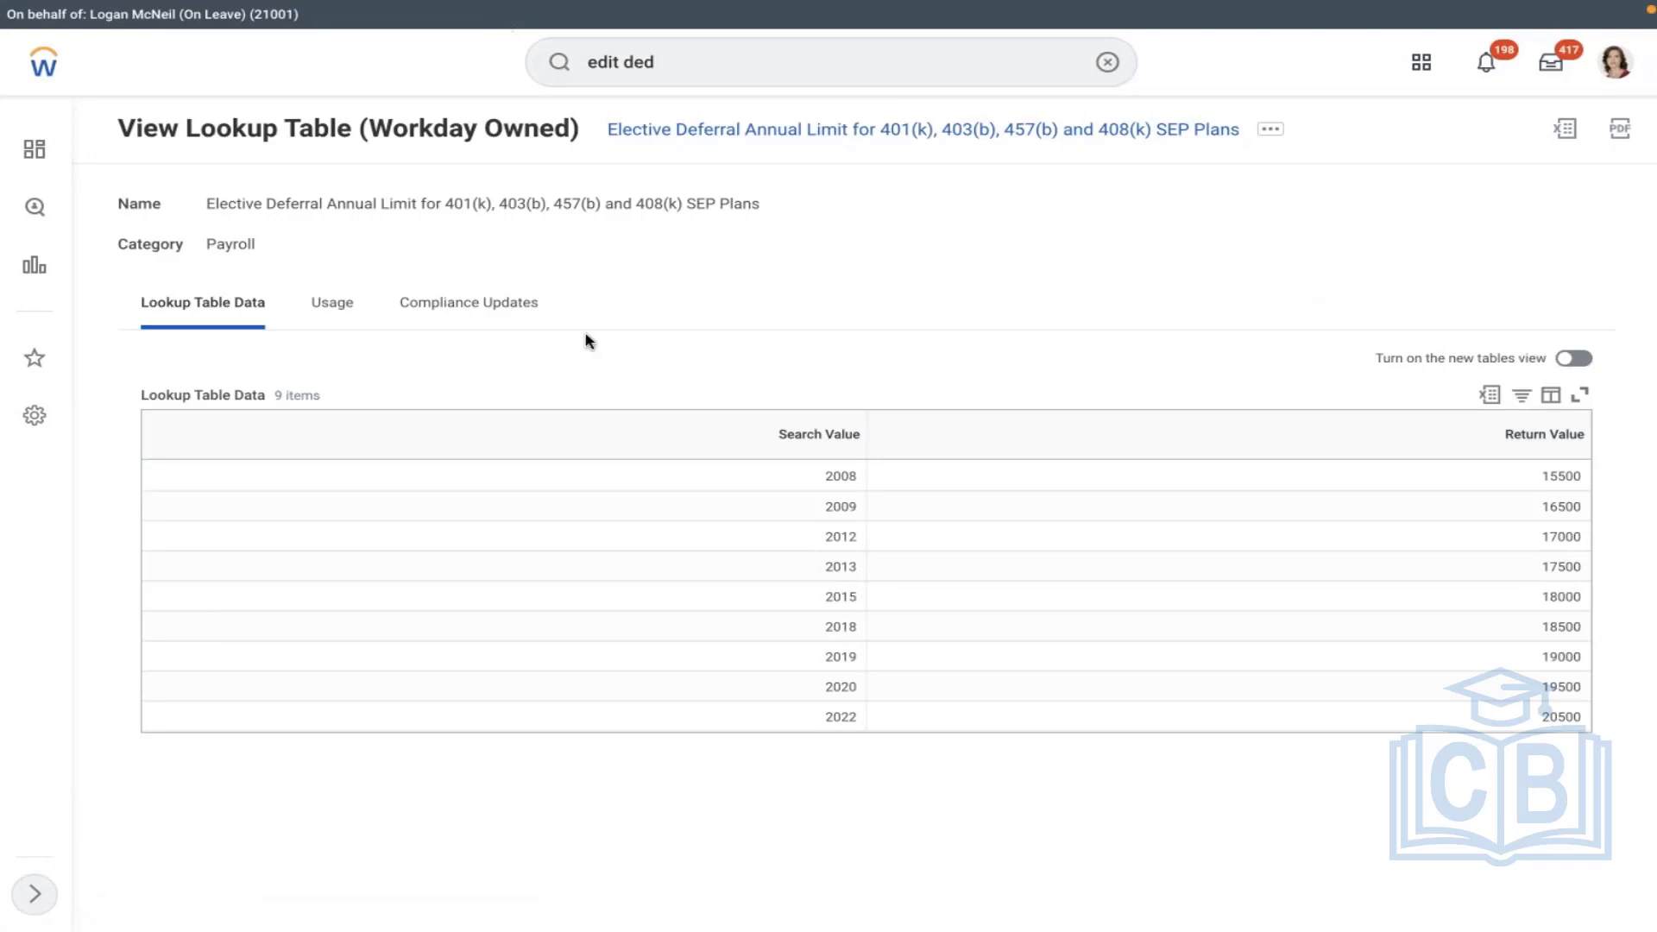
pyautogui.doubleClick(1513, 721)
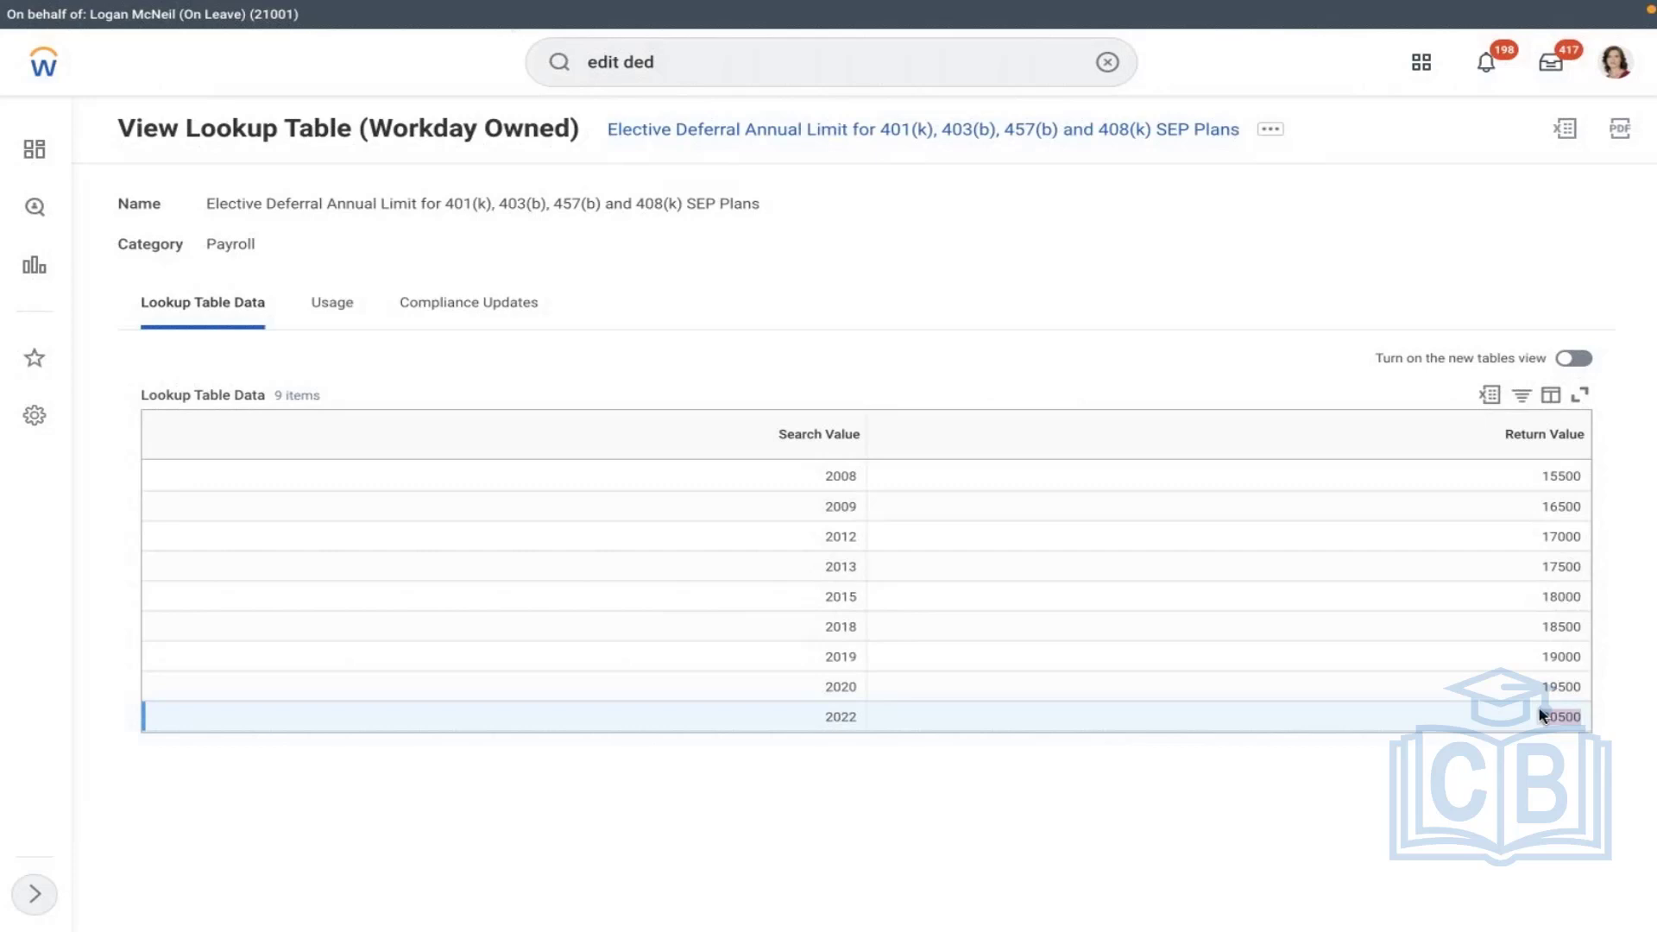
pyautogui.click(1528, 716)
pyautogui.click(1178, 690)
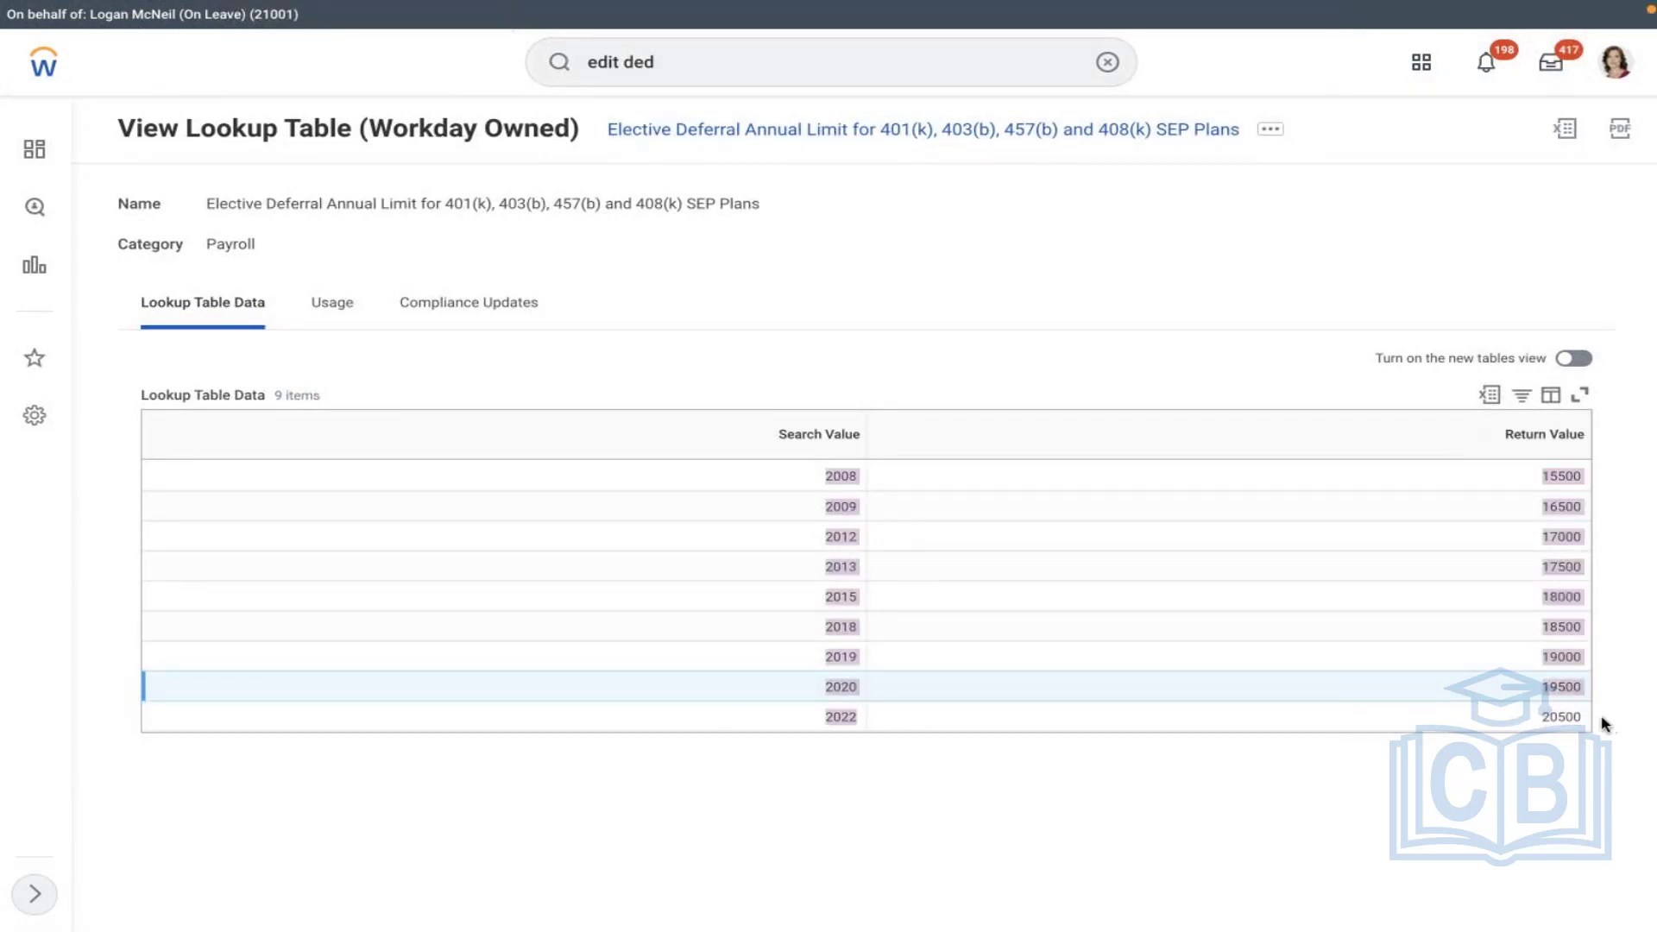
pyautogui.doubleClick(1567, 716)
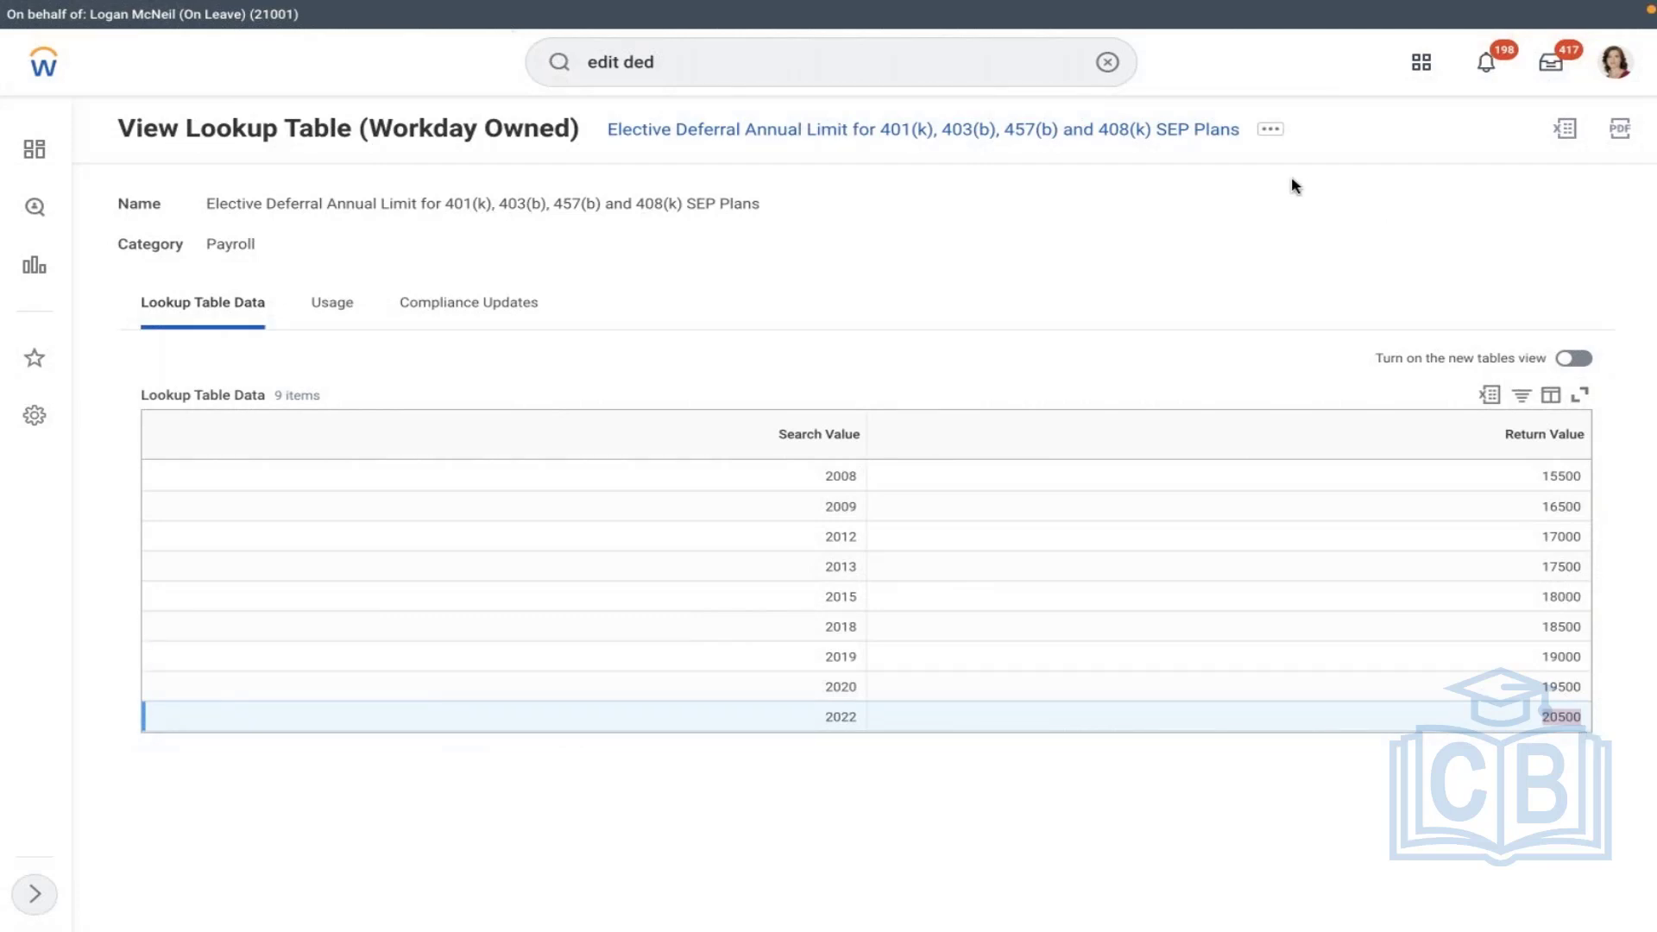
pyautogui.click(1108, 64)
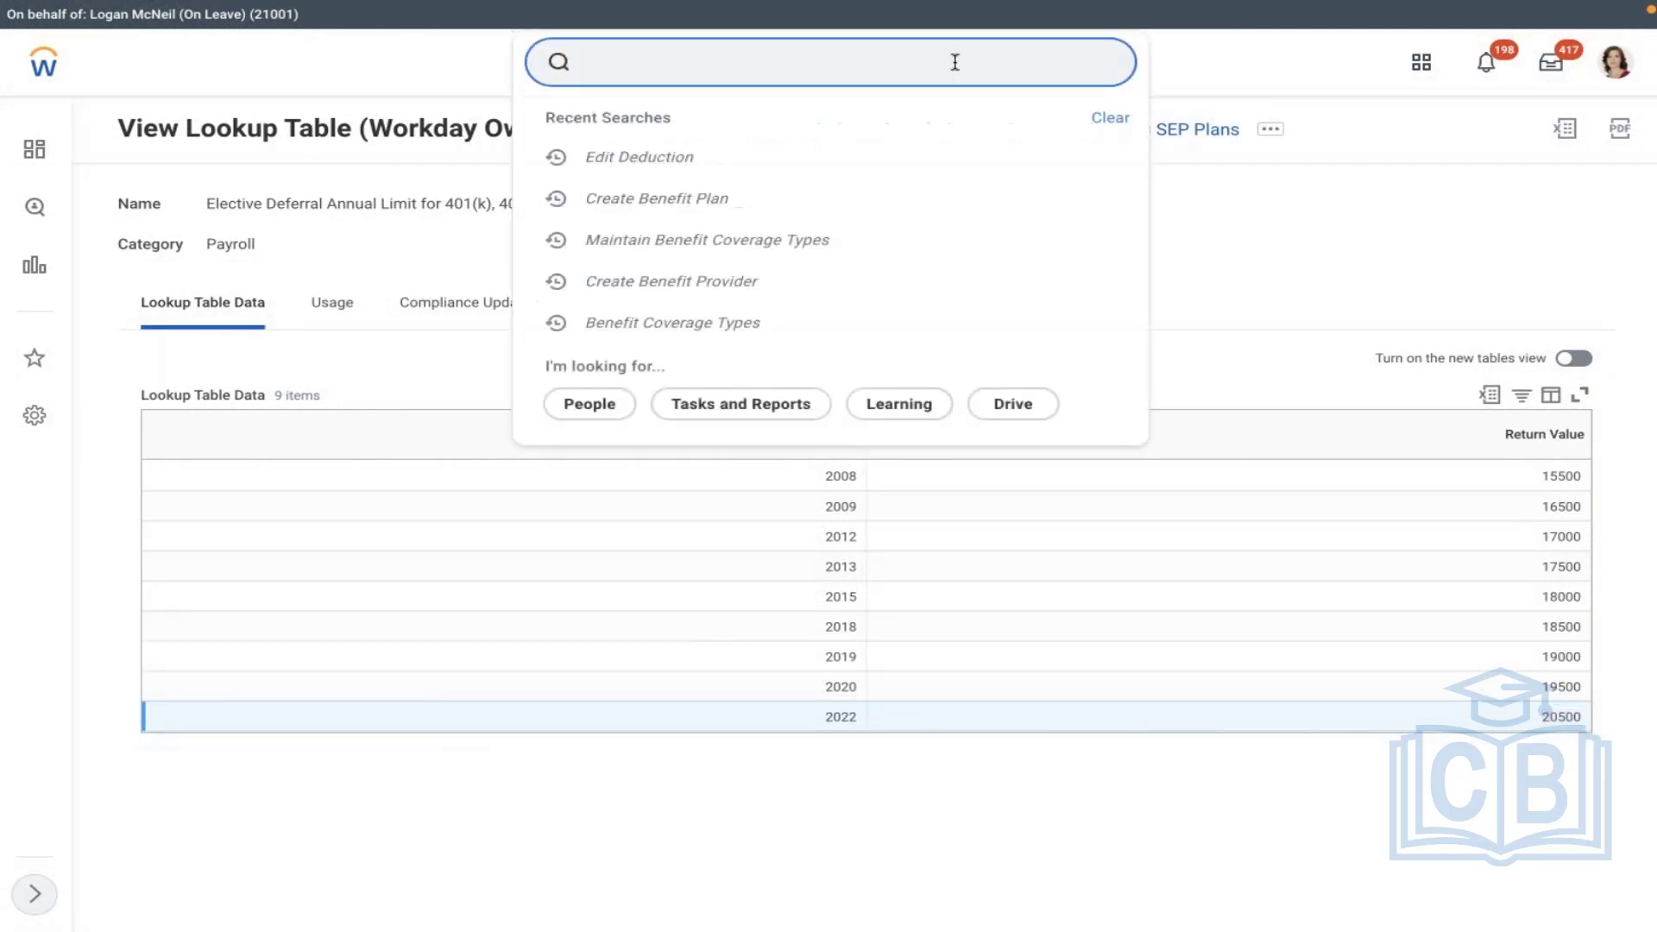
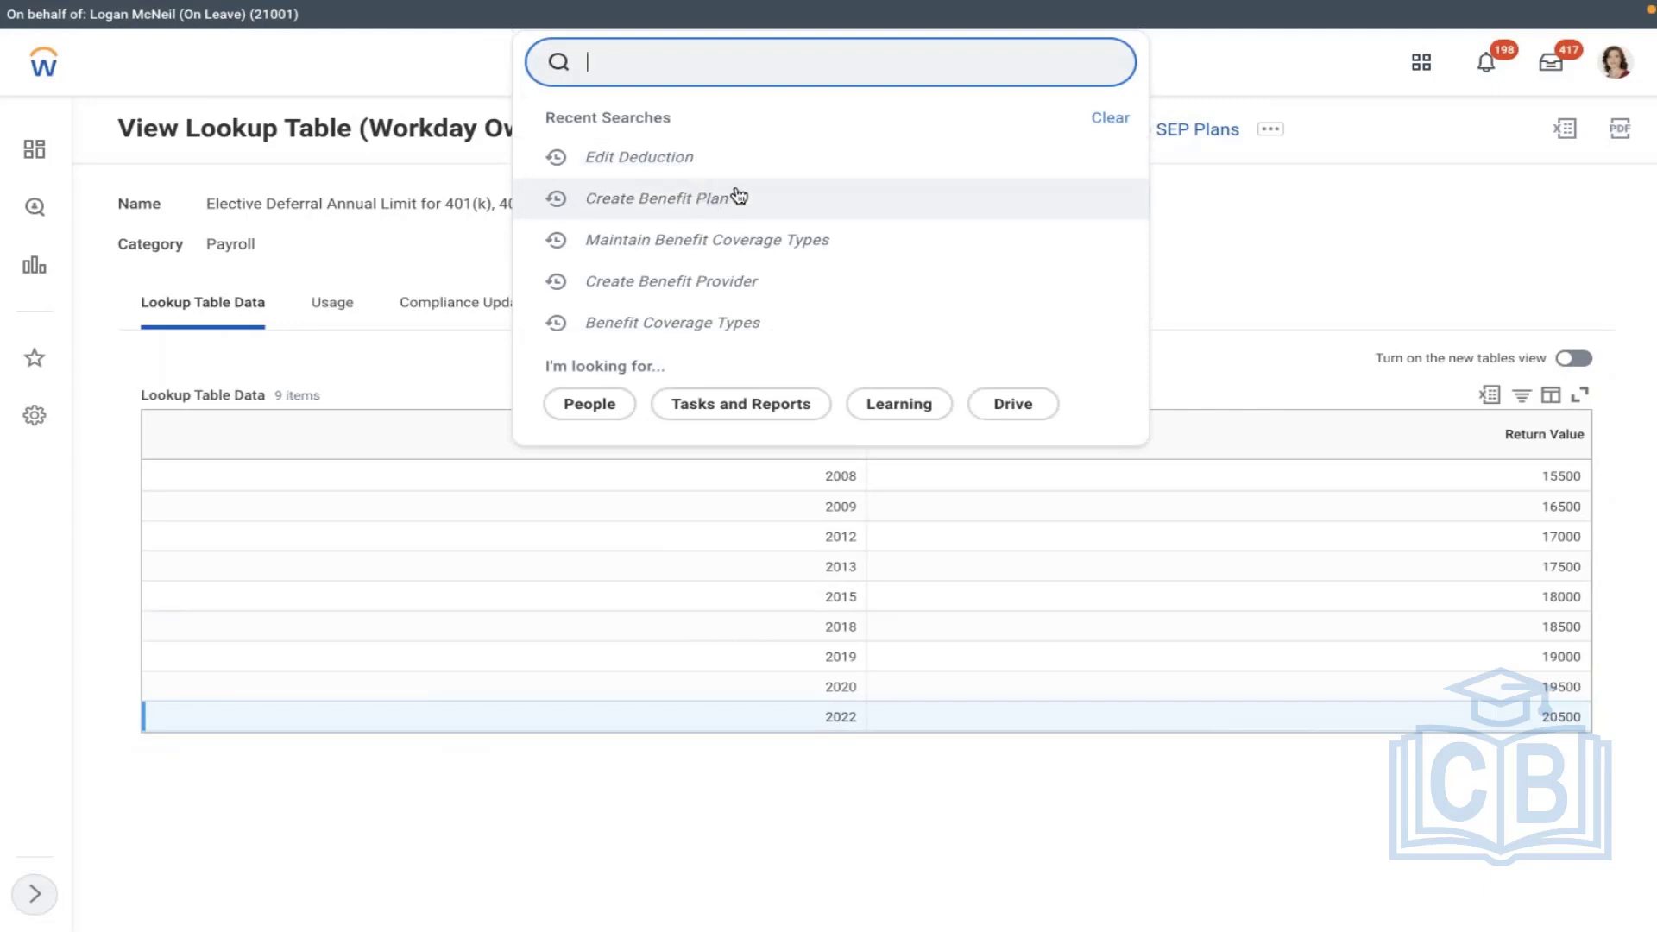
# Step: Start Edit Benefit Plan and pick Retirement Savings Plans > AMD 401K - Company Owned Trust
pyautogui.write('edit ben plan')
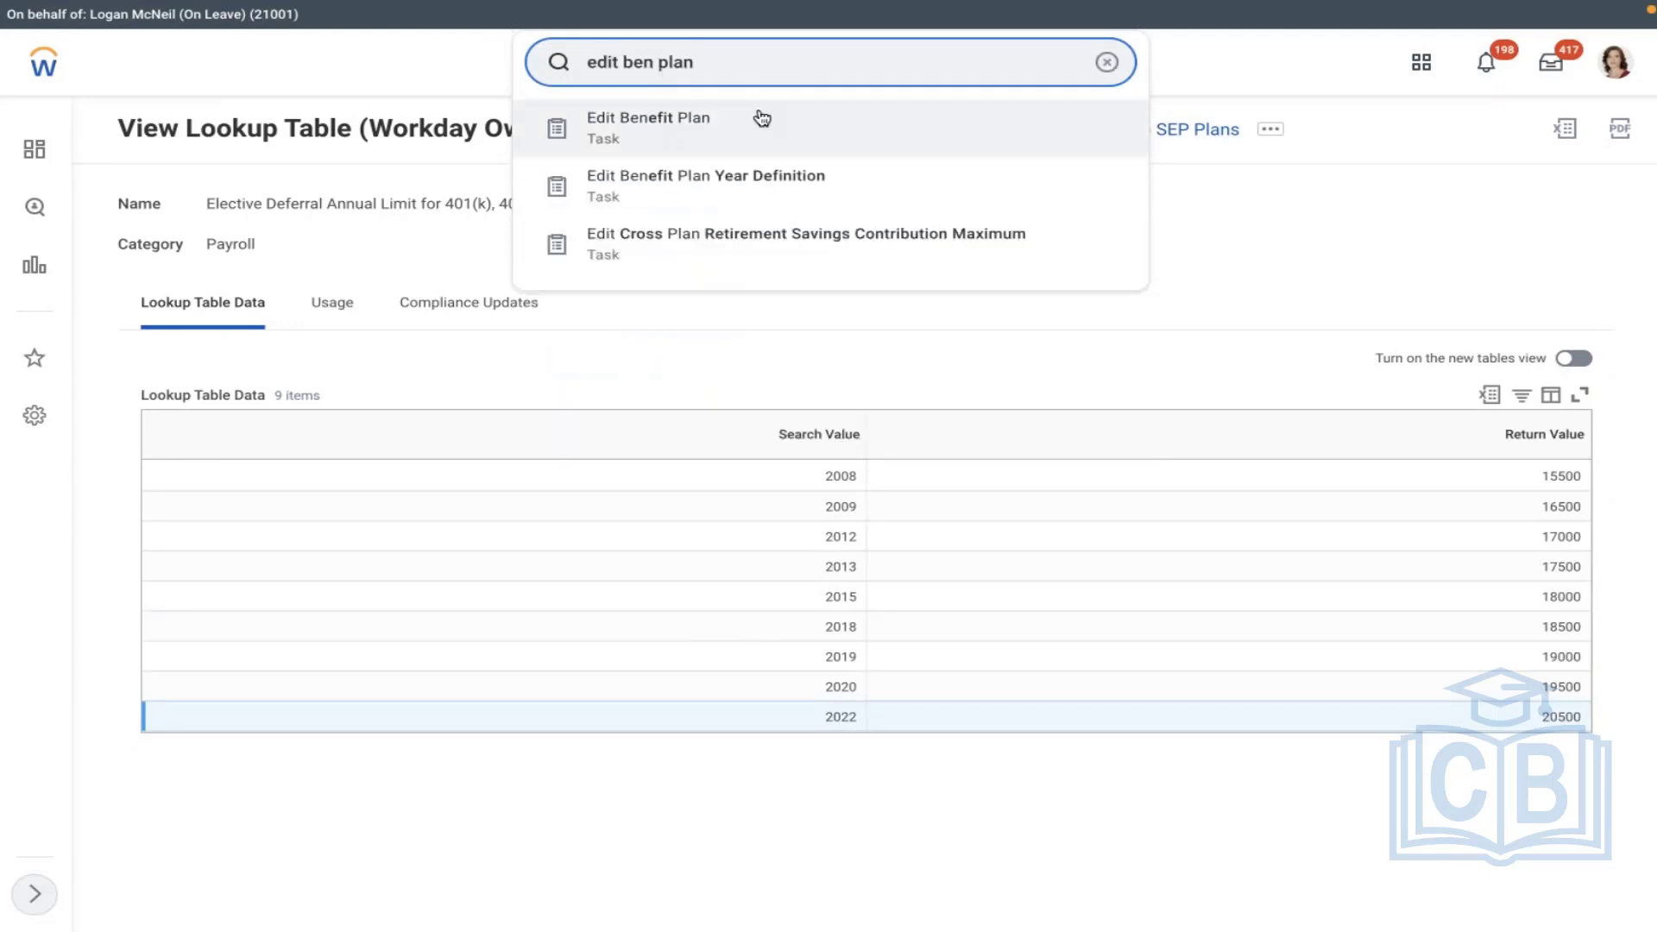
pyautogui.click(699, 141)
pyautogui.click(748, 262)
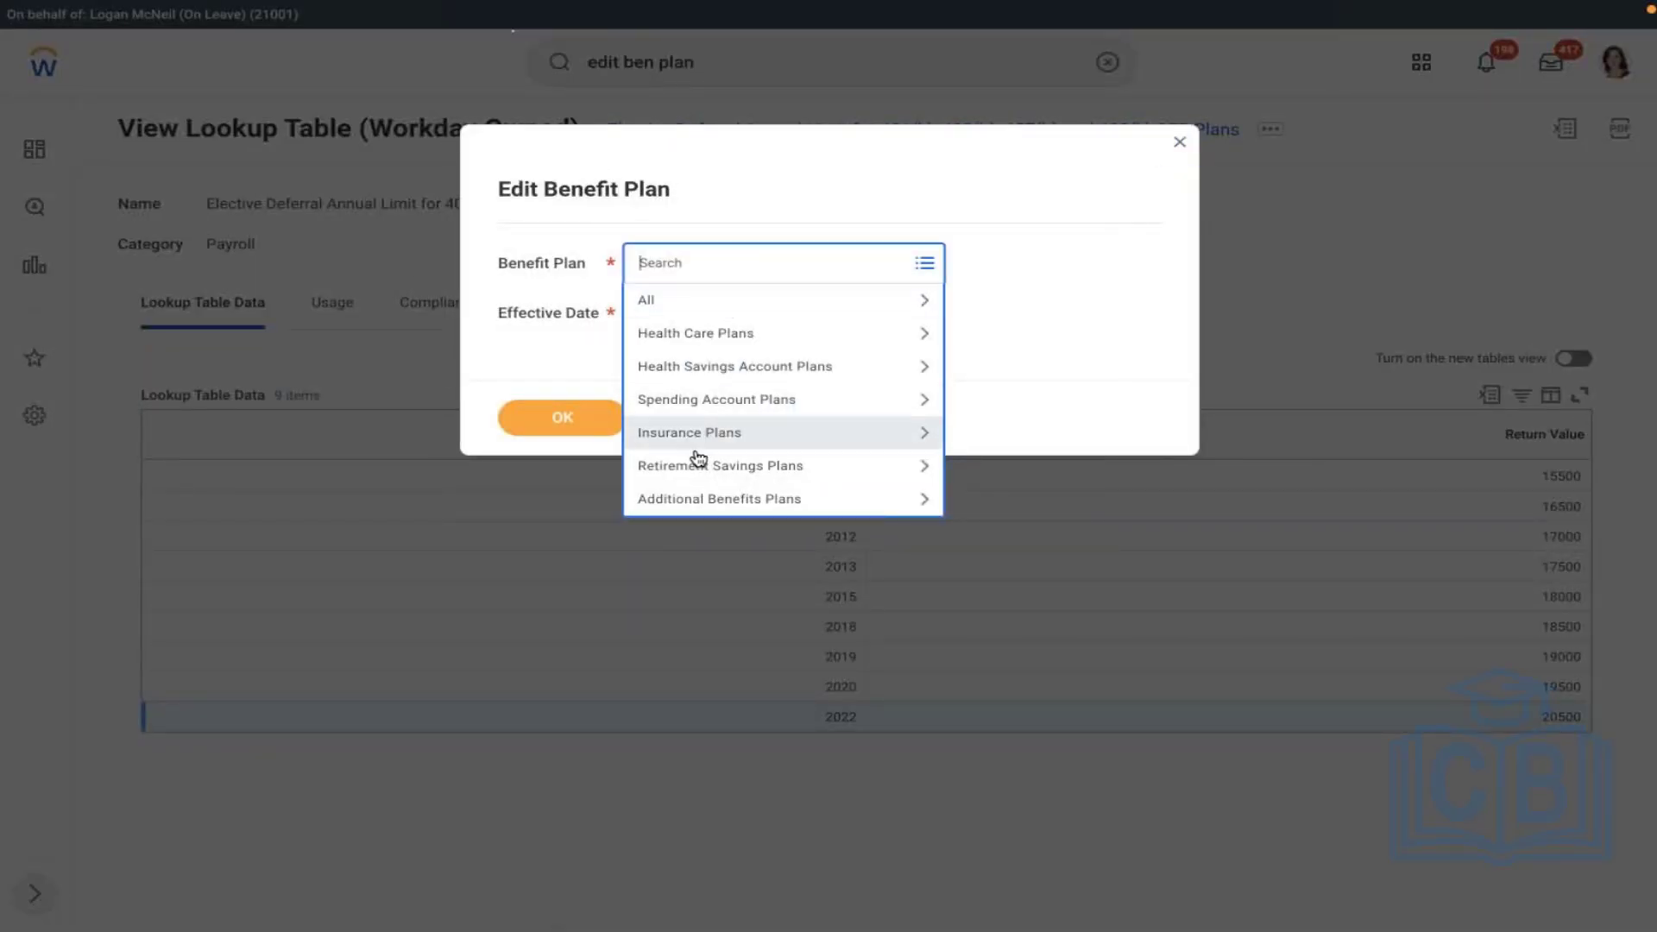
pyautogui.click(747, 465)
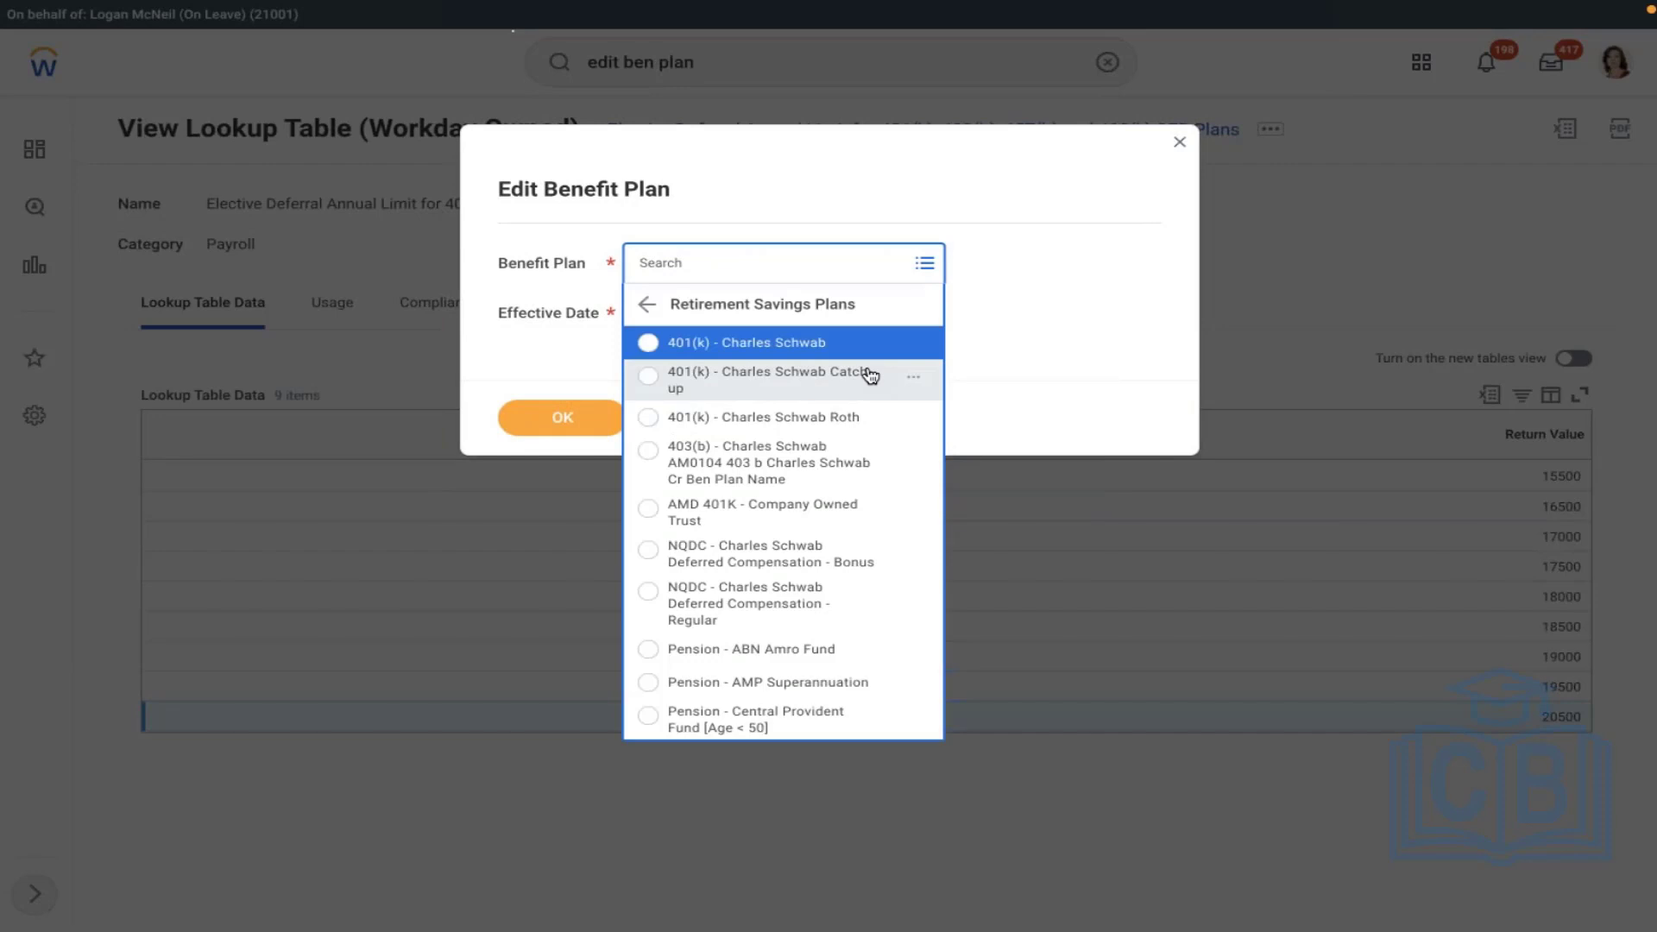
pyautogui.click(738, 513)
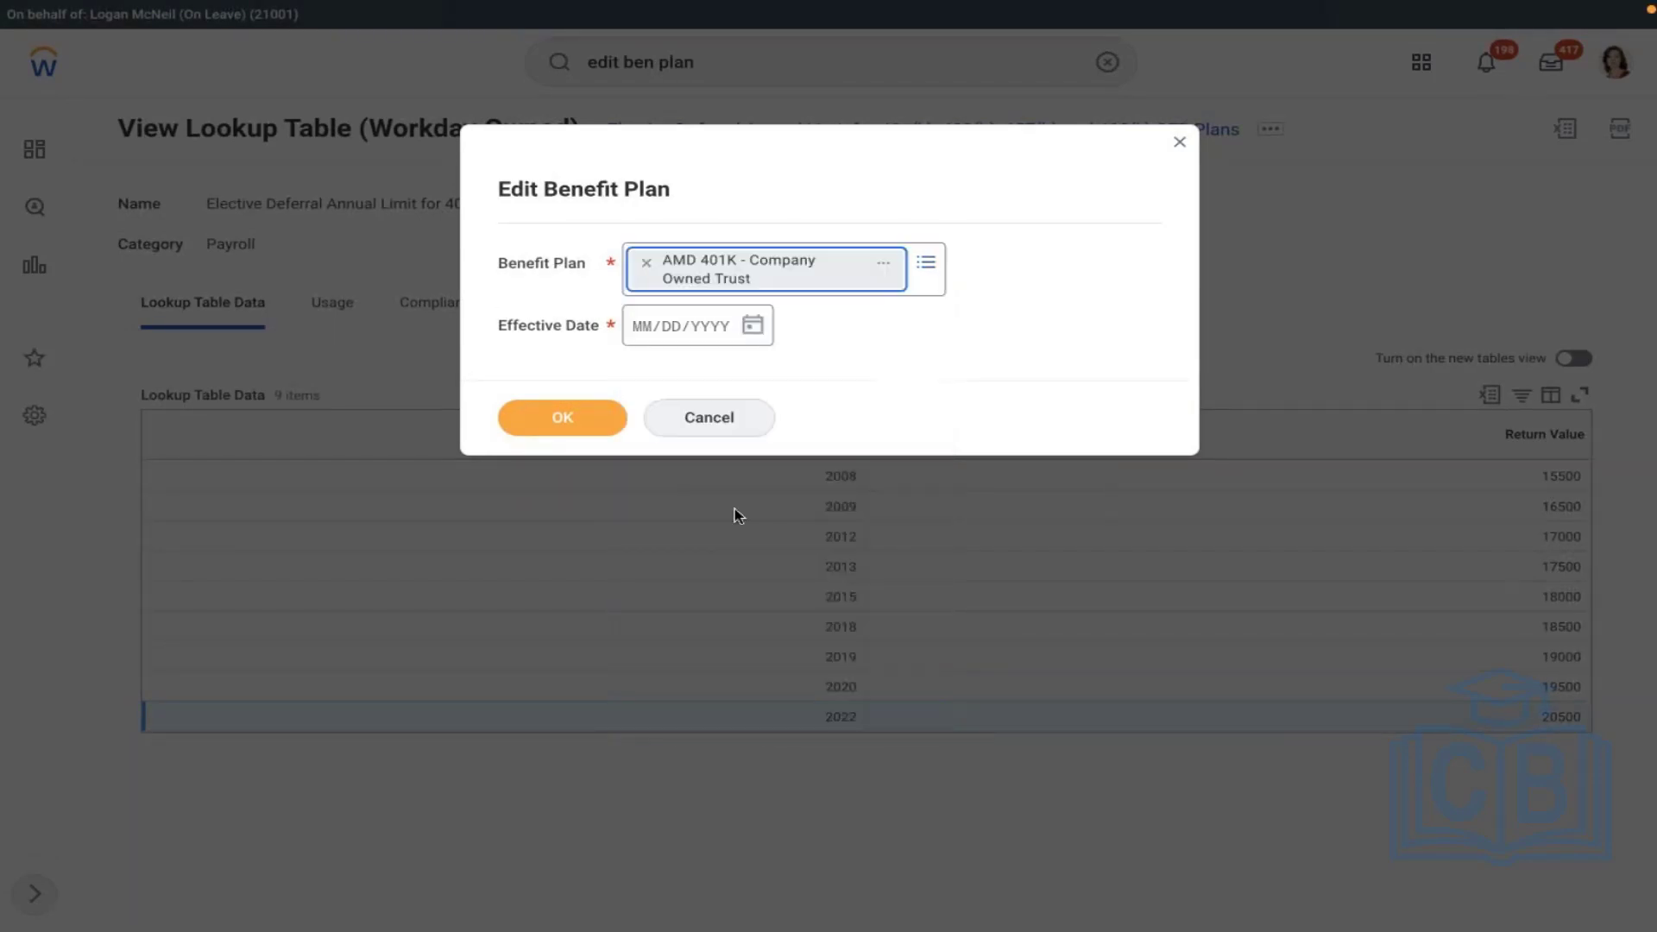
# Step: Set the effective date to 01/01/2022 and open the plan for editing
pyautogui.click(758, 323)
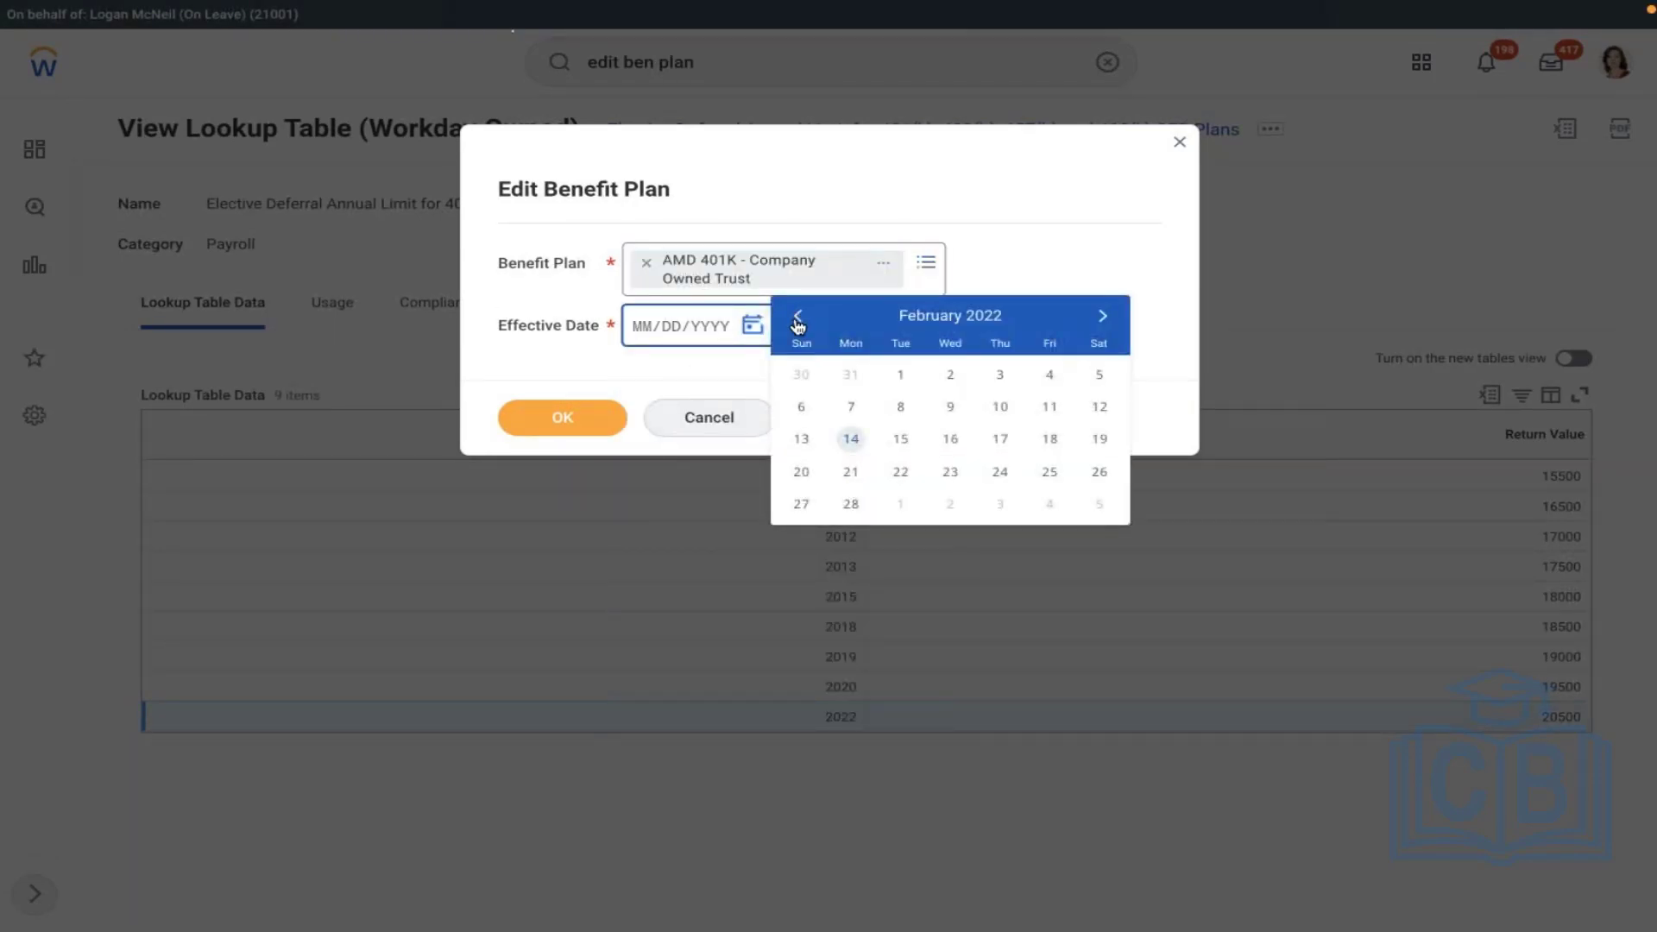
pyautogui.click(797, 316)
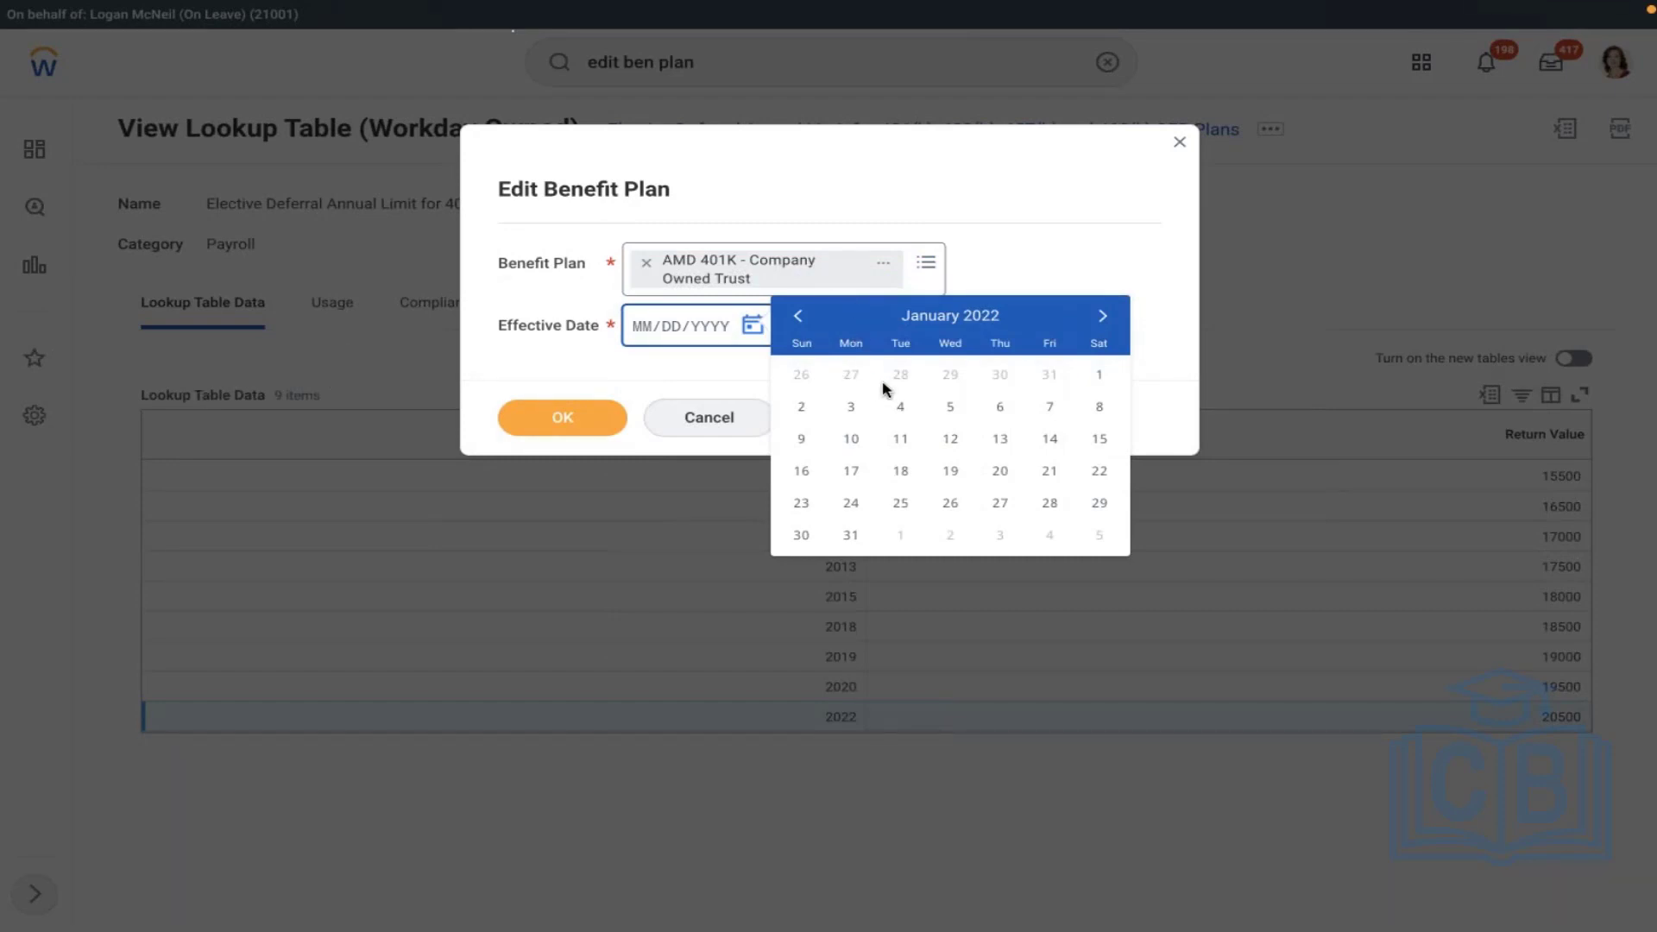
pyautogui.click(1098, 378)
pyautogui.click(607, 417)
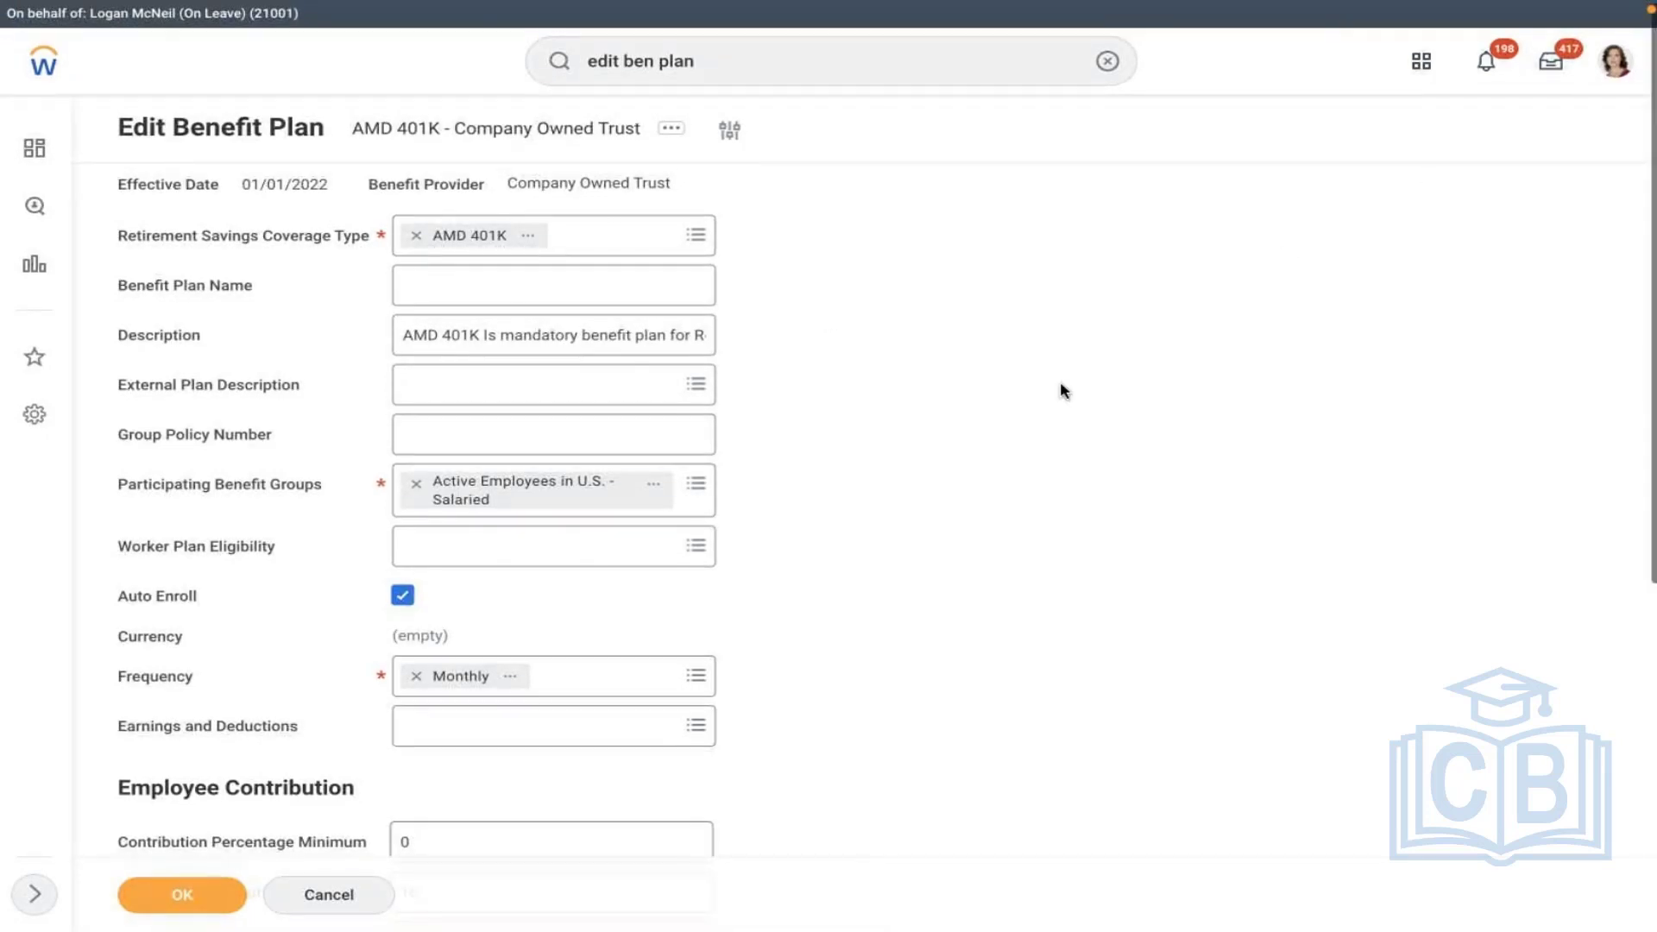
pyautogui.scroll(-6, 1060, 384)
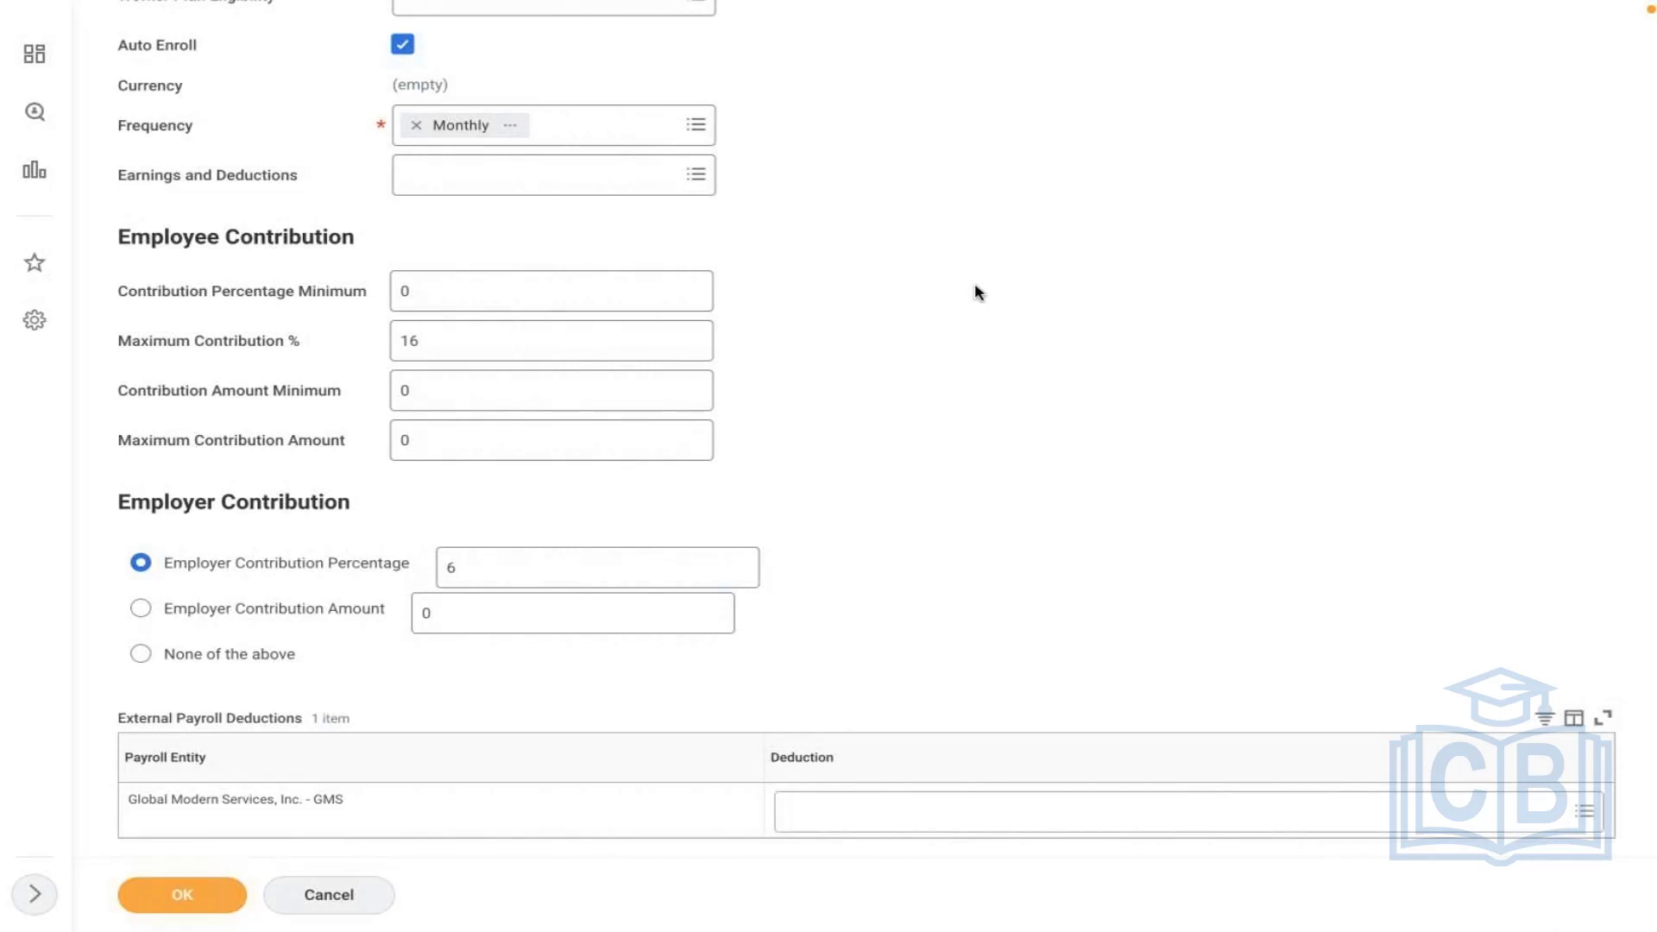
# Step: Change the Maximum Contribution % from 16 to 100
pyautogui.click(457, 342)
pyautogui.hotkey('ctrl', 'a')
pyautogui.press('BackSpace')
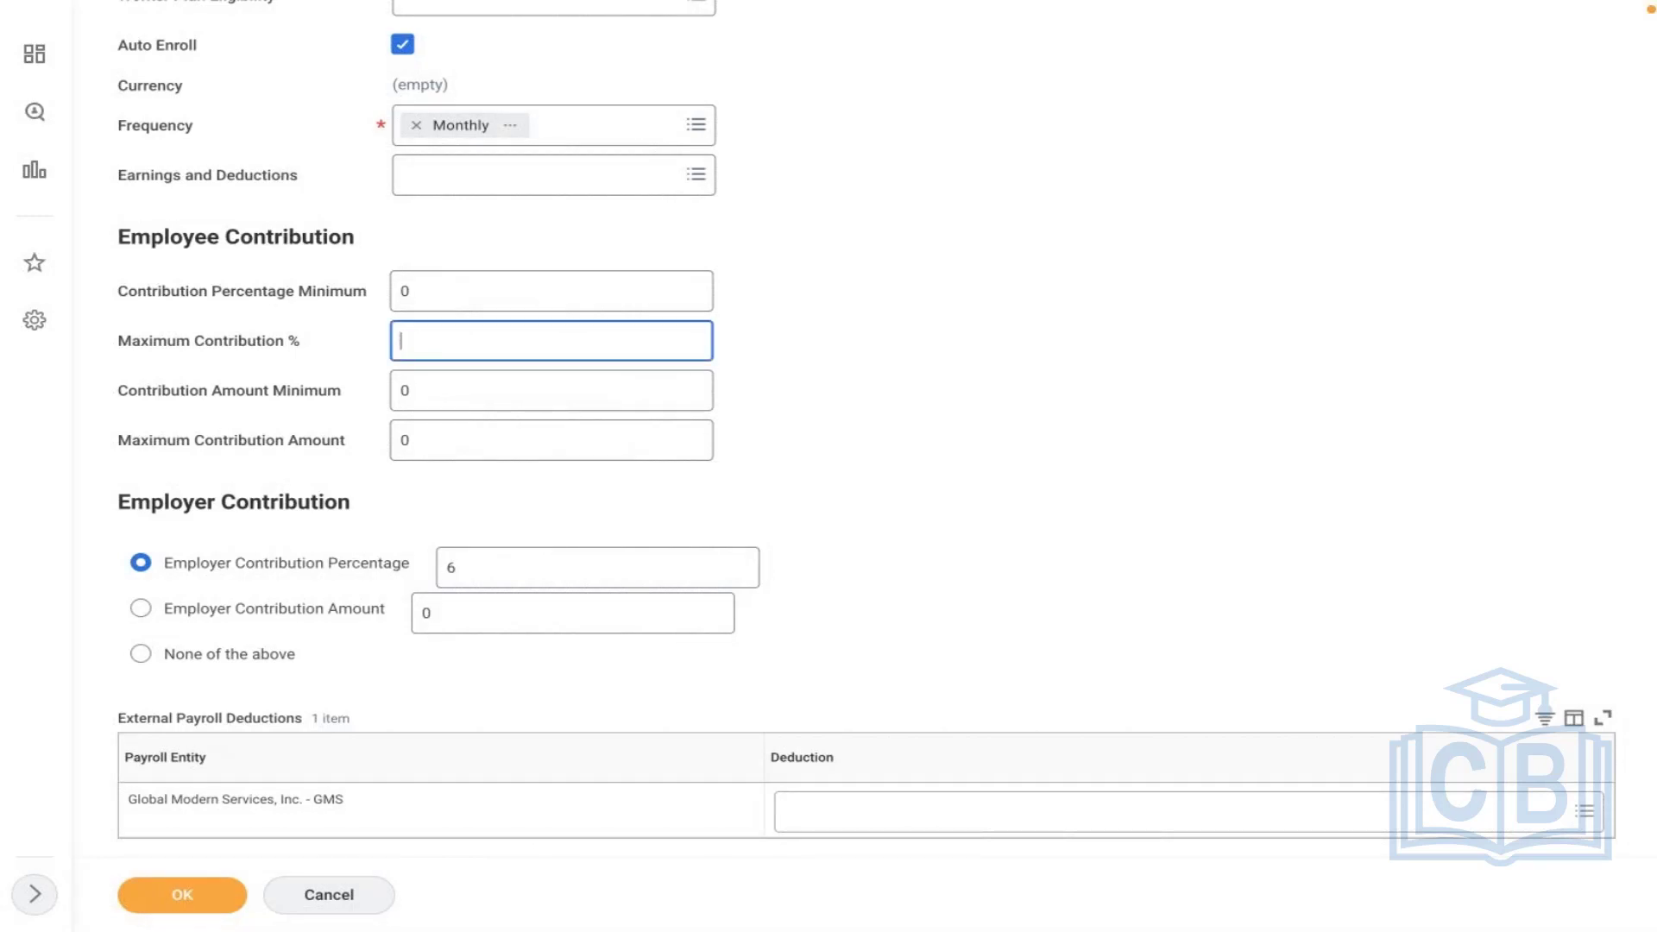
pyautogui.write('100')
pyautogui.moveTo(435, 342)
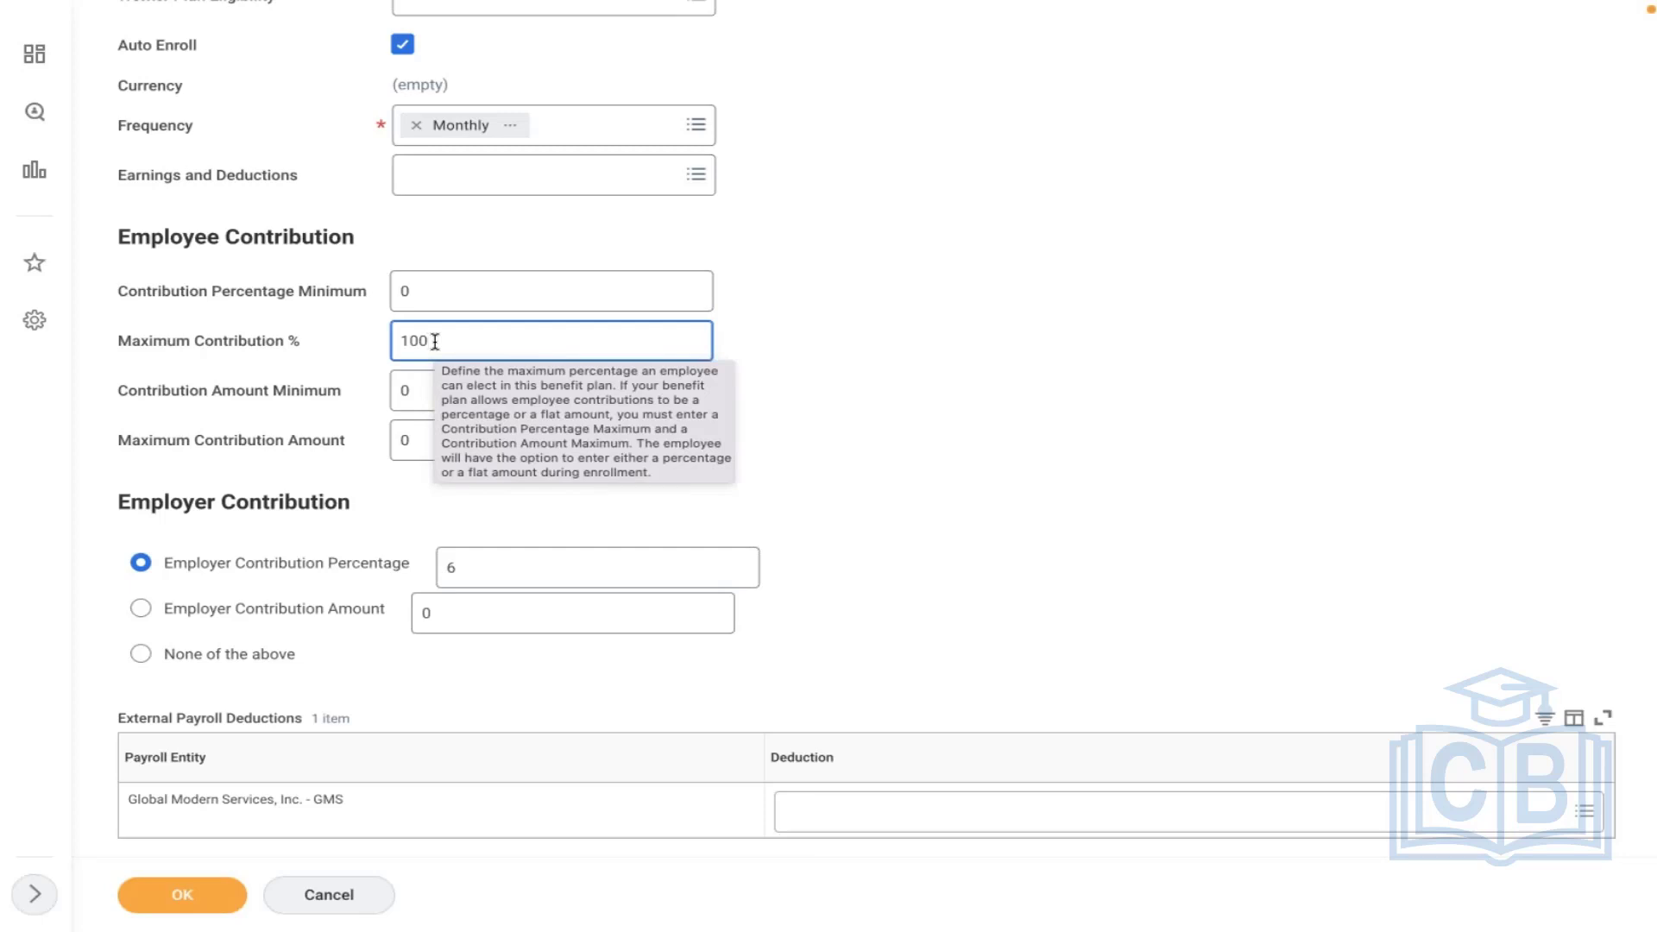
pyautogui.click(818, 395)
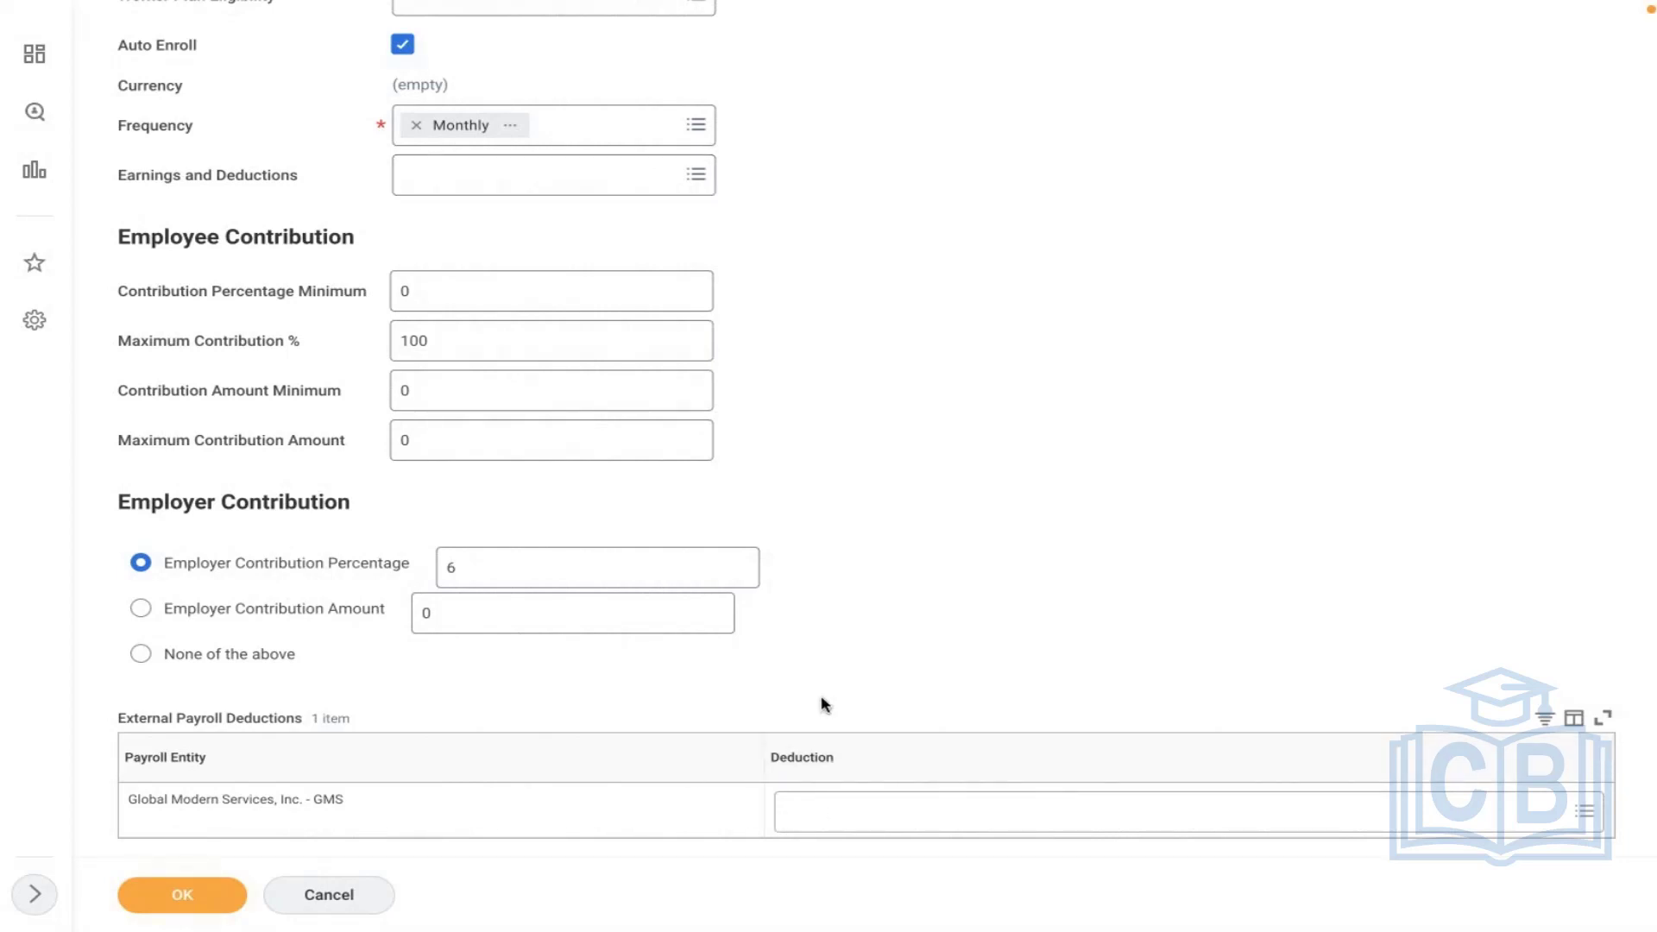
# Step: Review the GMS payroll deduction choices without changing them, then save the plan
pyautogui.click(941, 796)
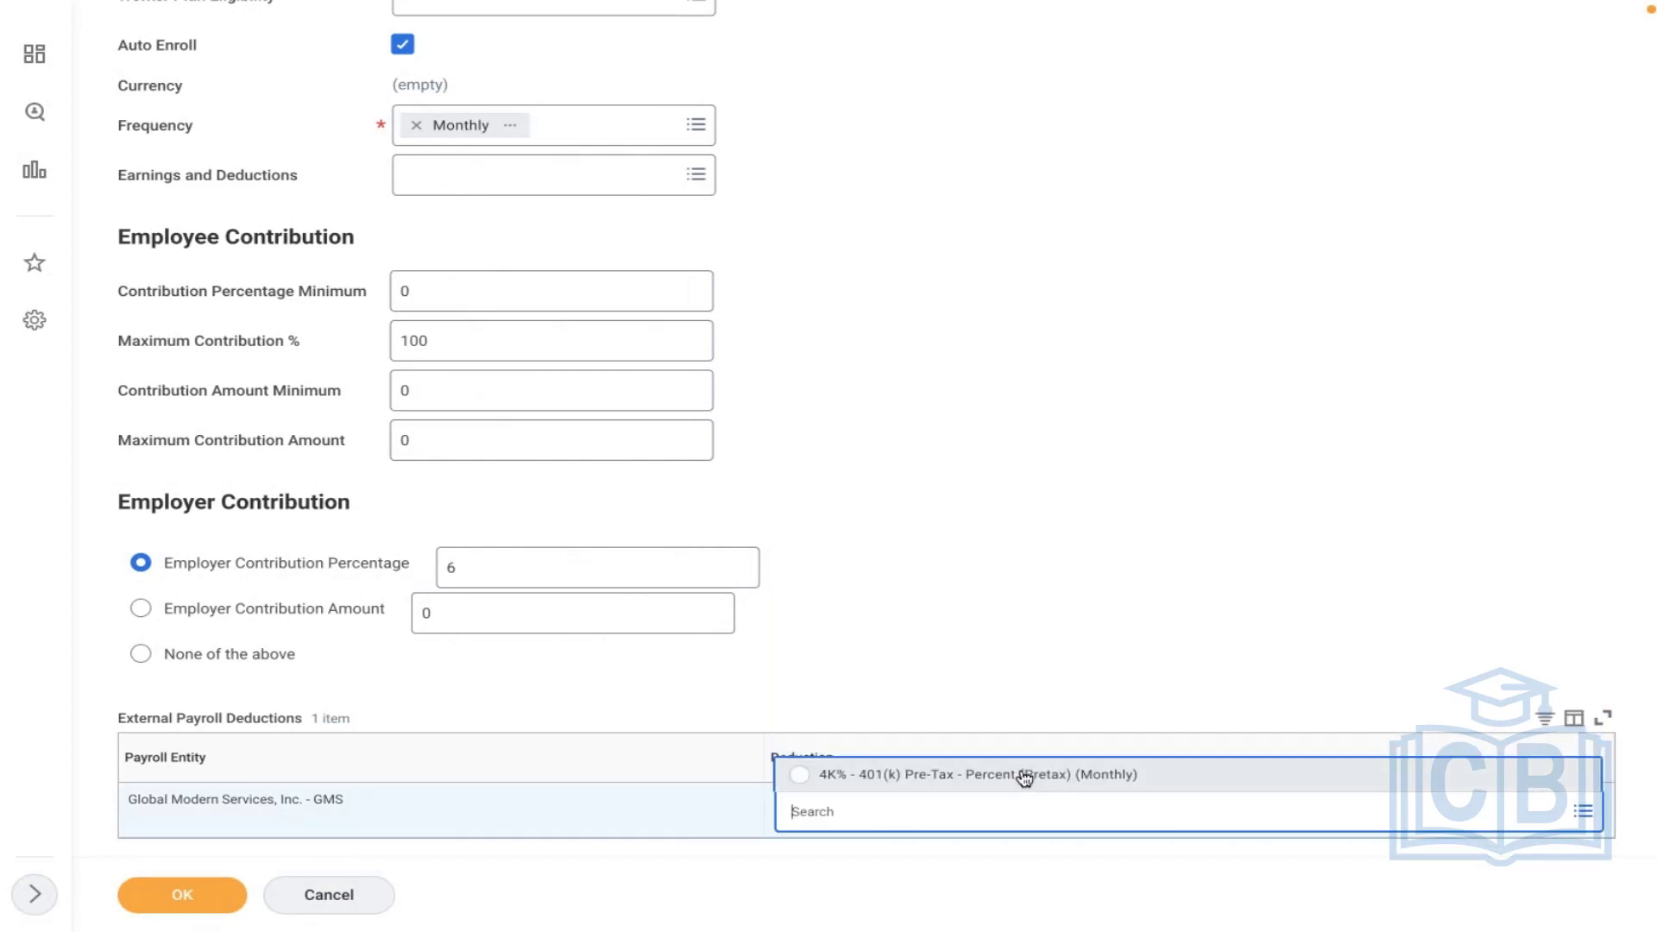
pyautogui.click(981, 630)
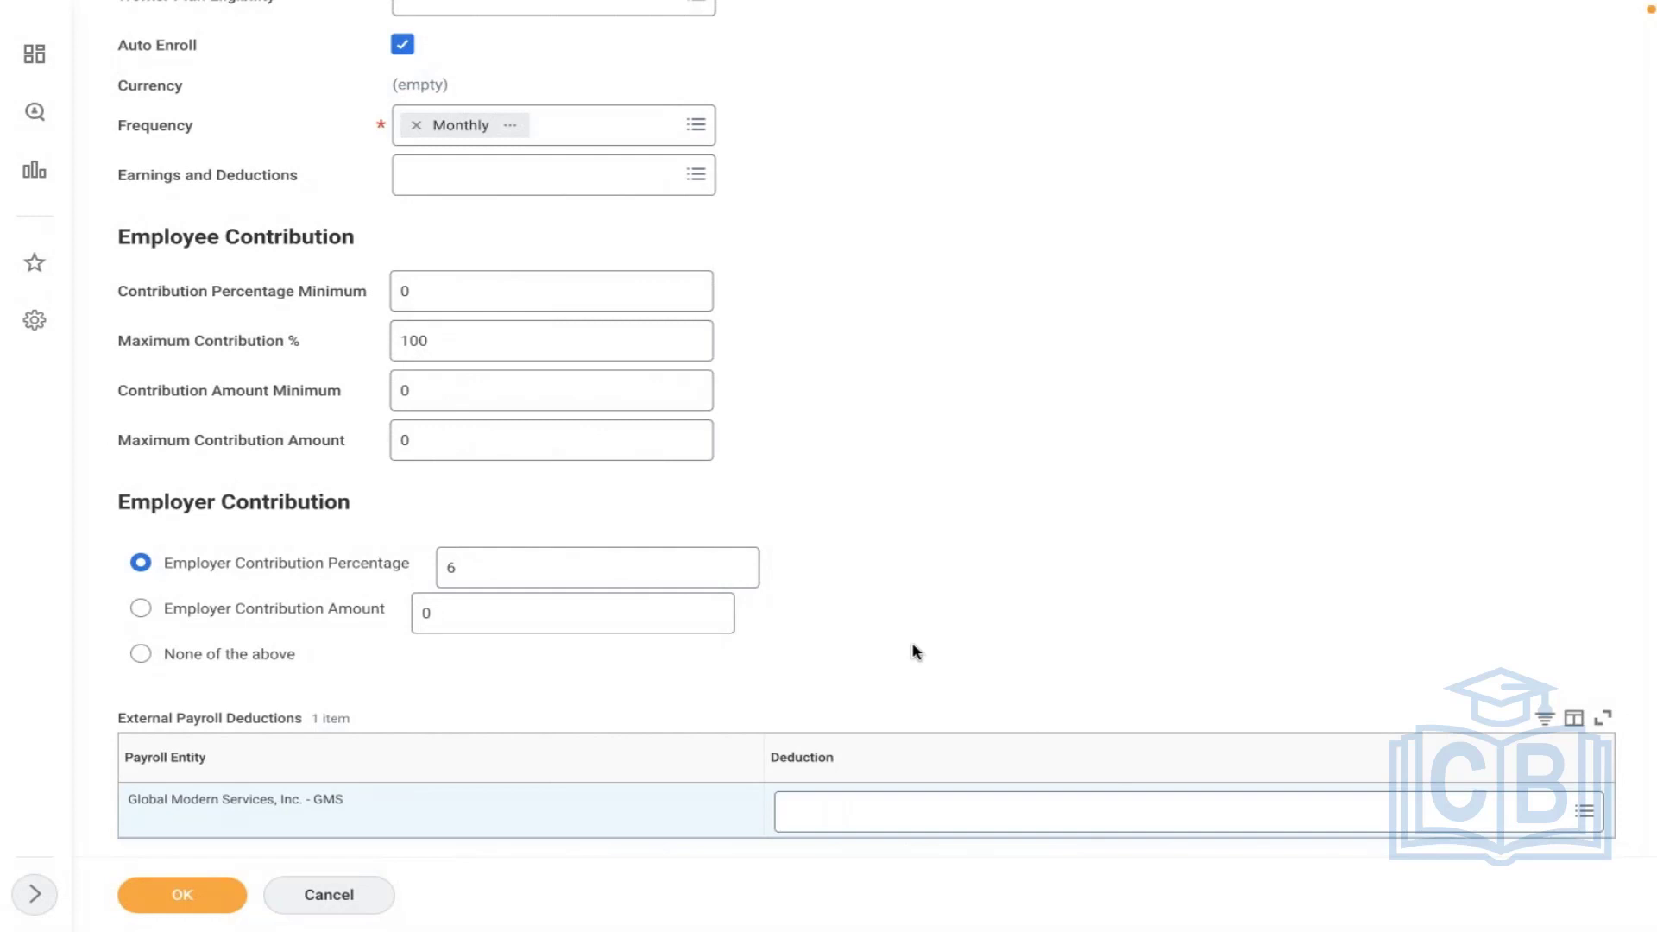
pyautogui.scroll(6, 917, 652)
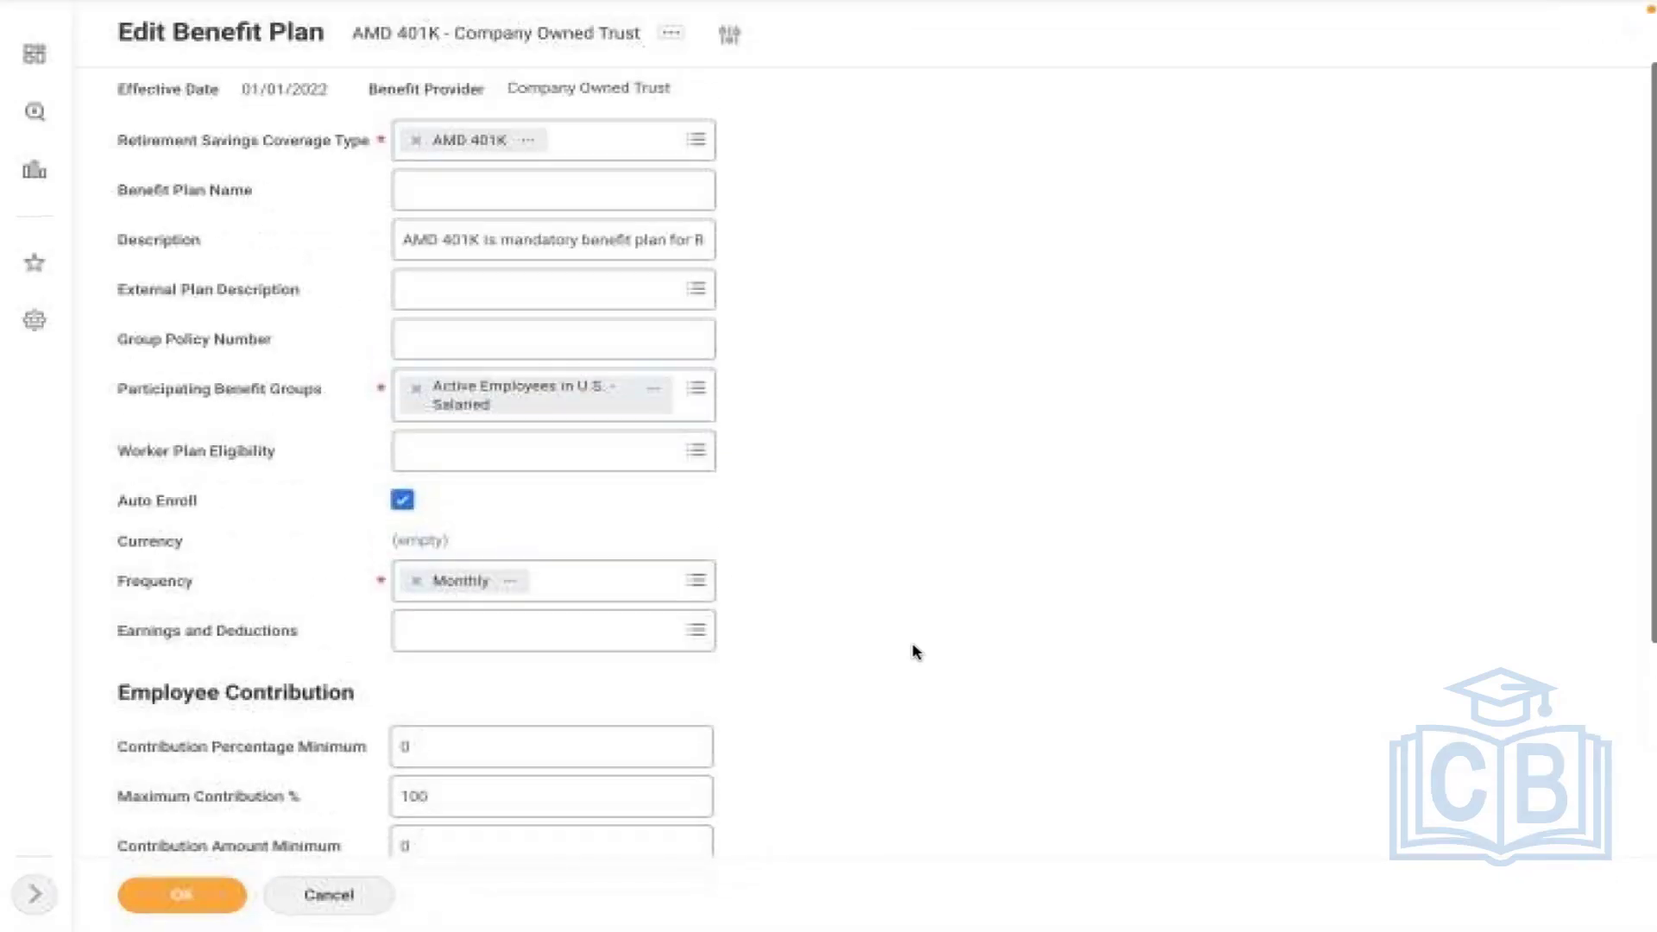
pyautogui.scroll(2, 917, 652)
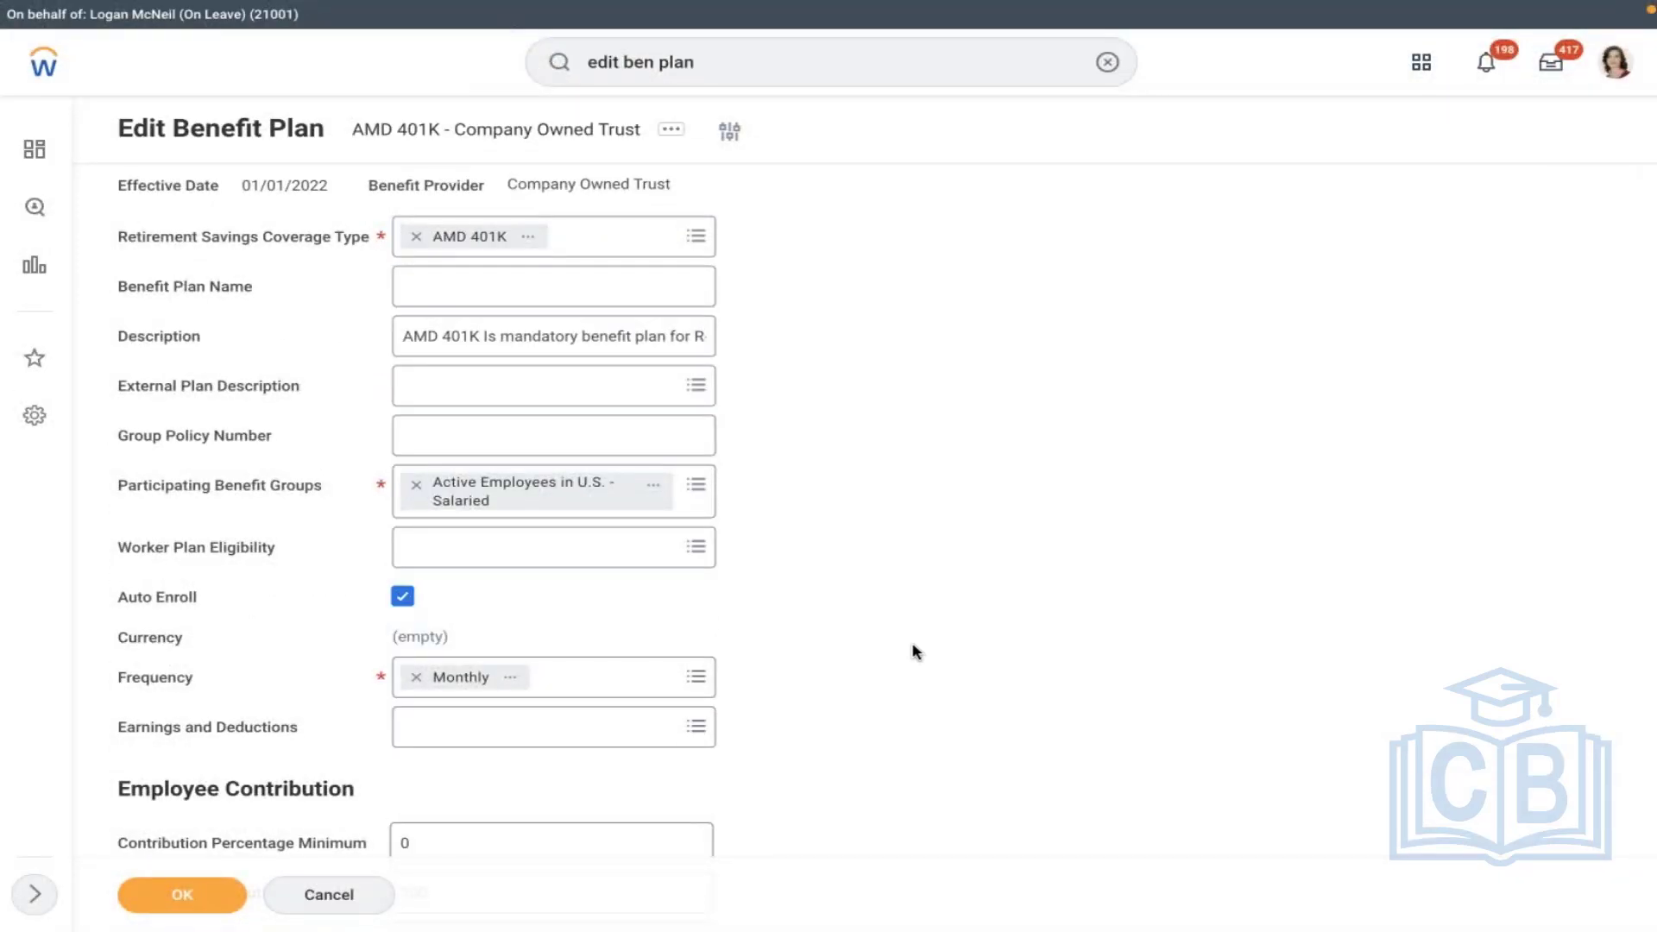
pyautogui.scroll(-3, 916, 652)
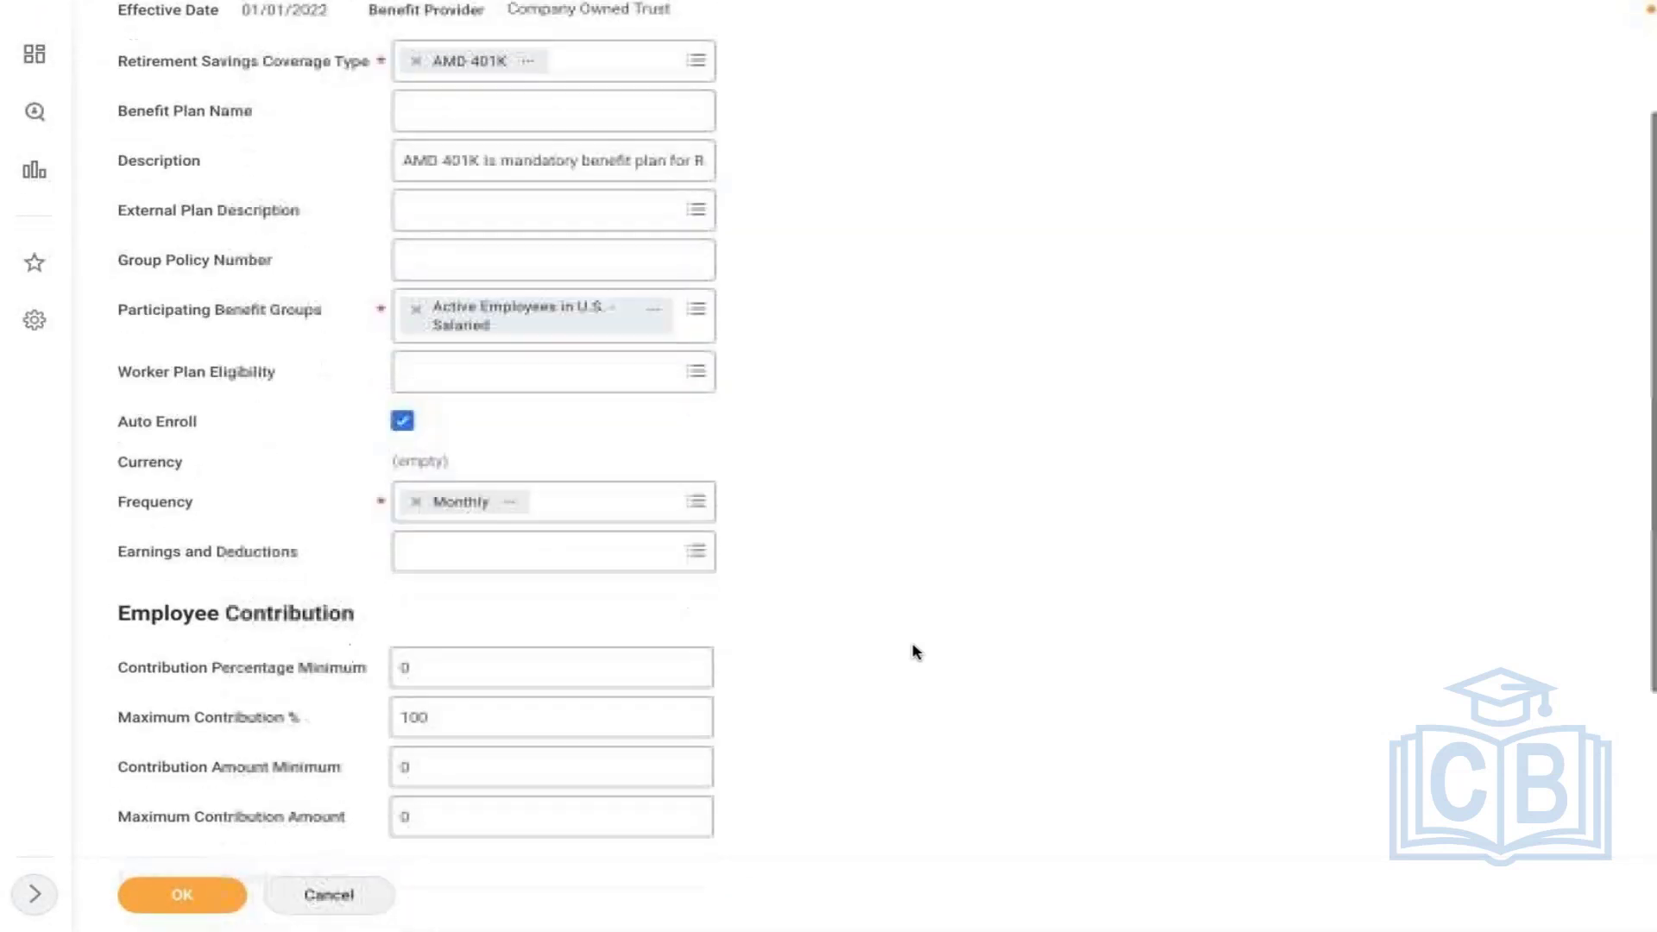
pyautogui.click(192, 898)
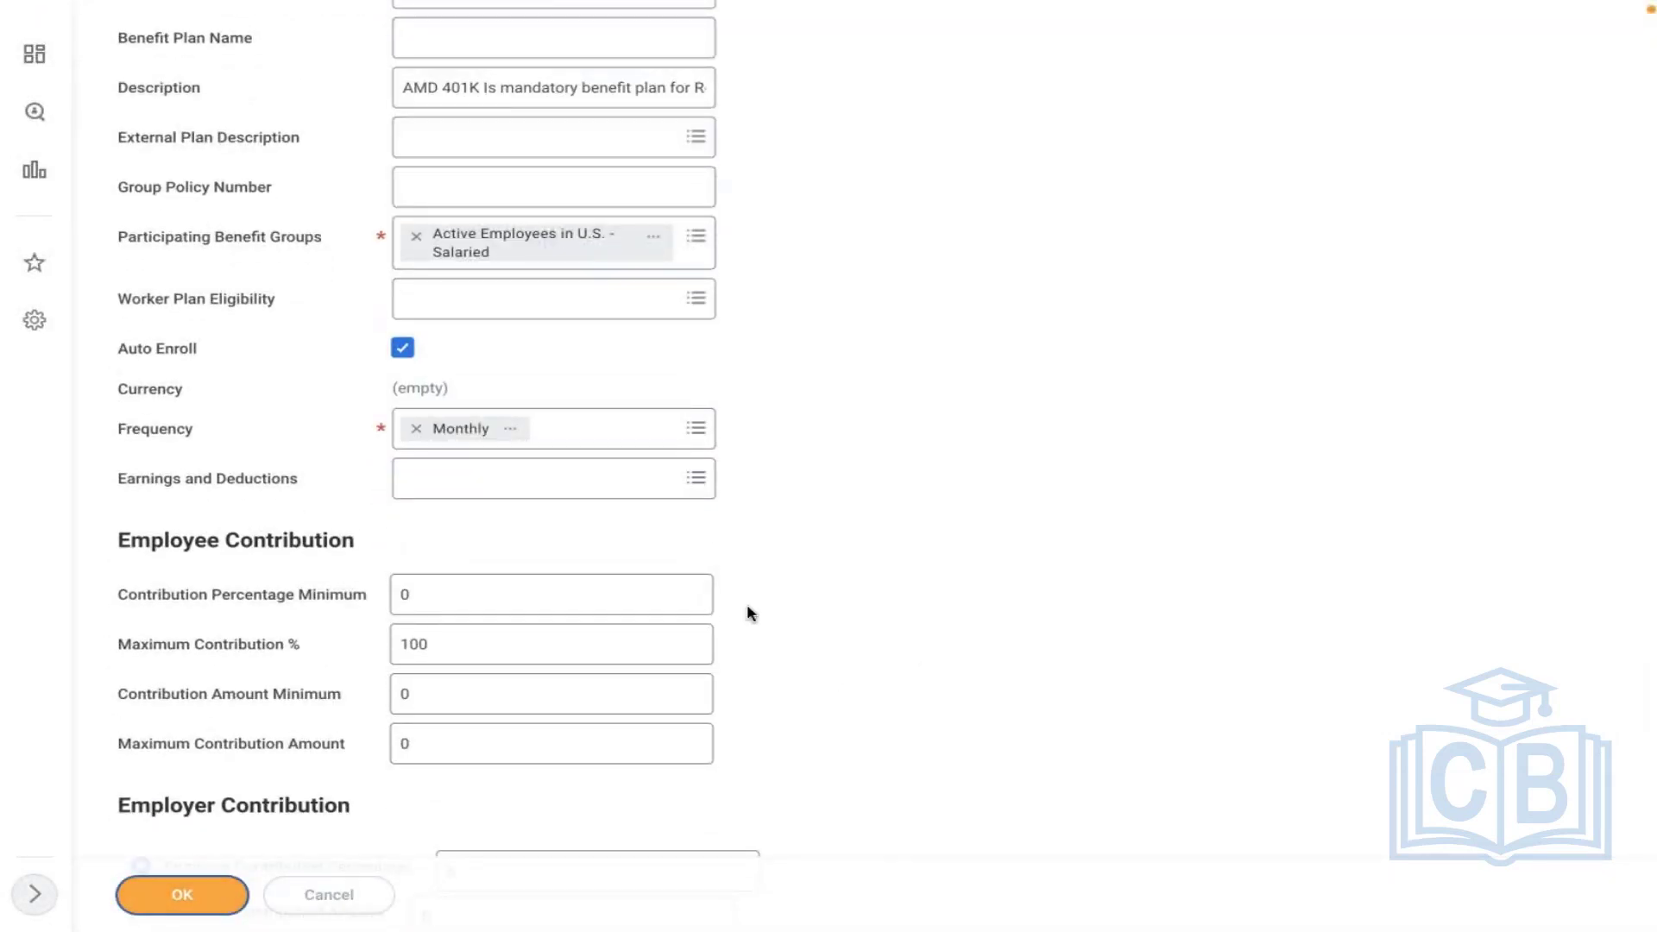
pyautogui.click(1108, 62)
# Step: Create benefit event type 'AMD - Retirement Savings Account' with offering type AMD 401K
pyautogui.click(834, 76)
pyautogui.write('cre')
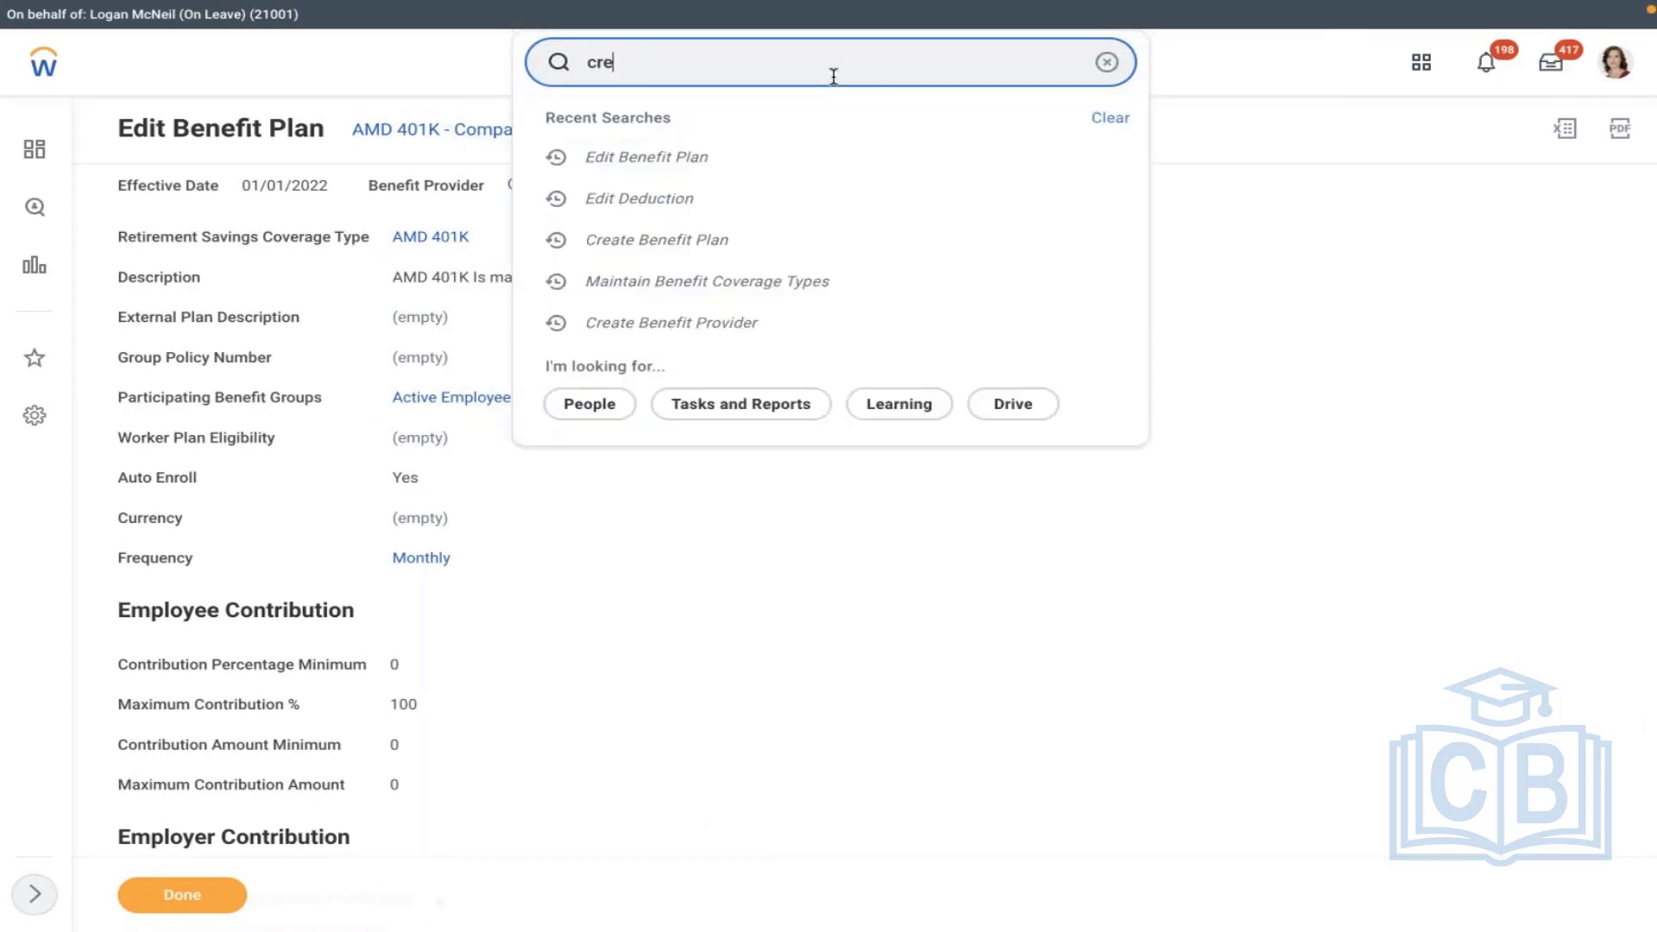
pyautogui.write('ate ben event')
pyautogui.click(691, 125)
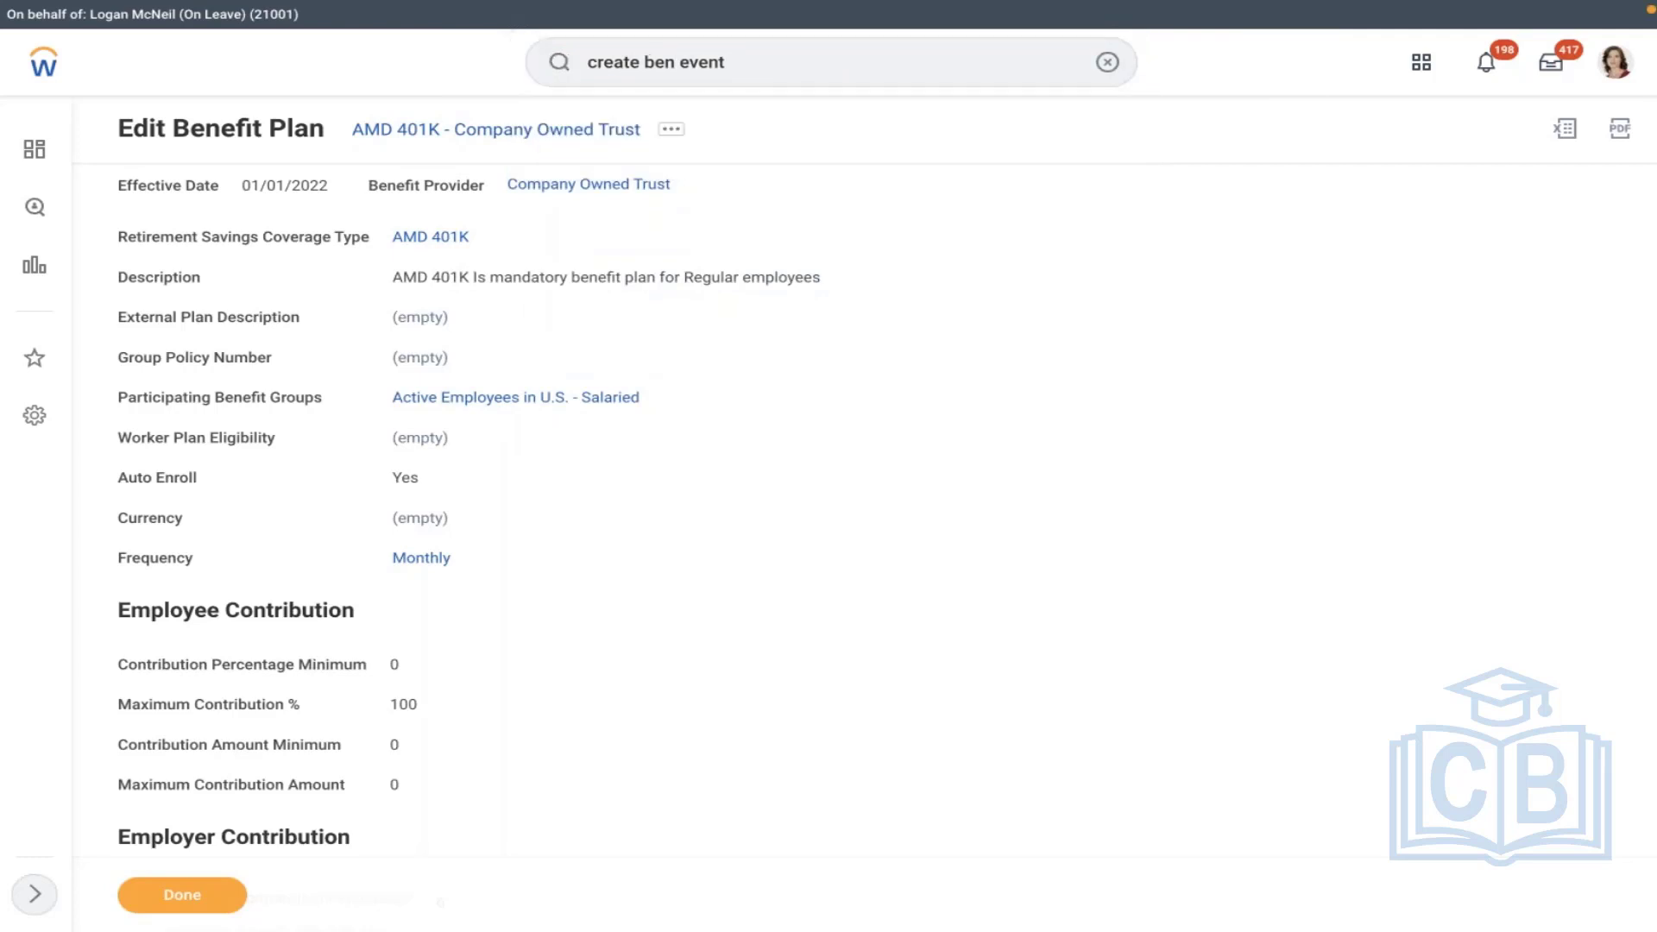
pyautogui.click(534, 206)
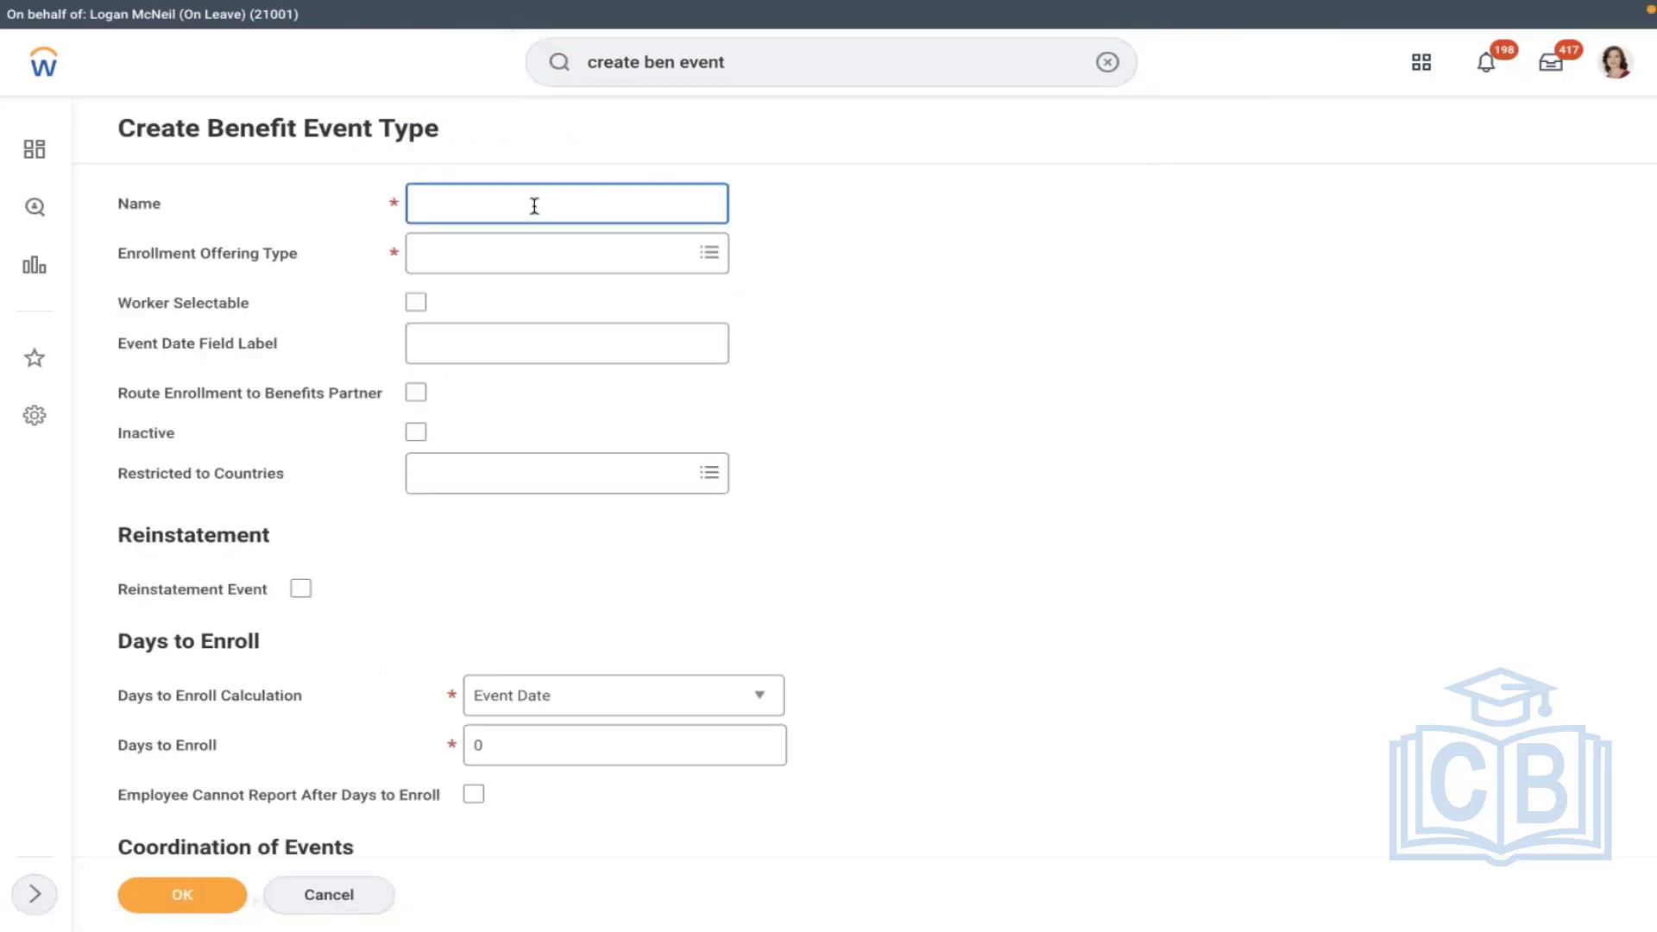
pyautogui.write('AMD - Retirement Savings ')
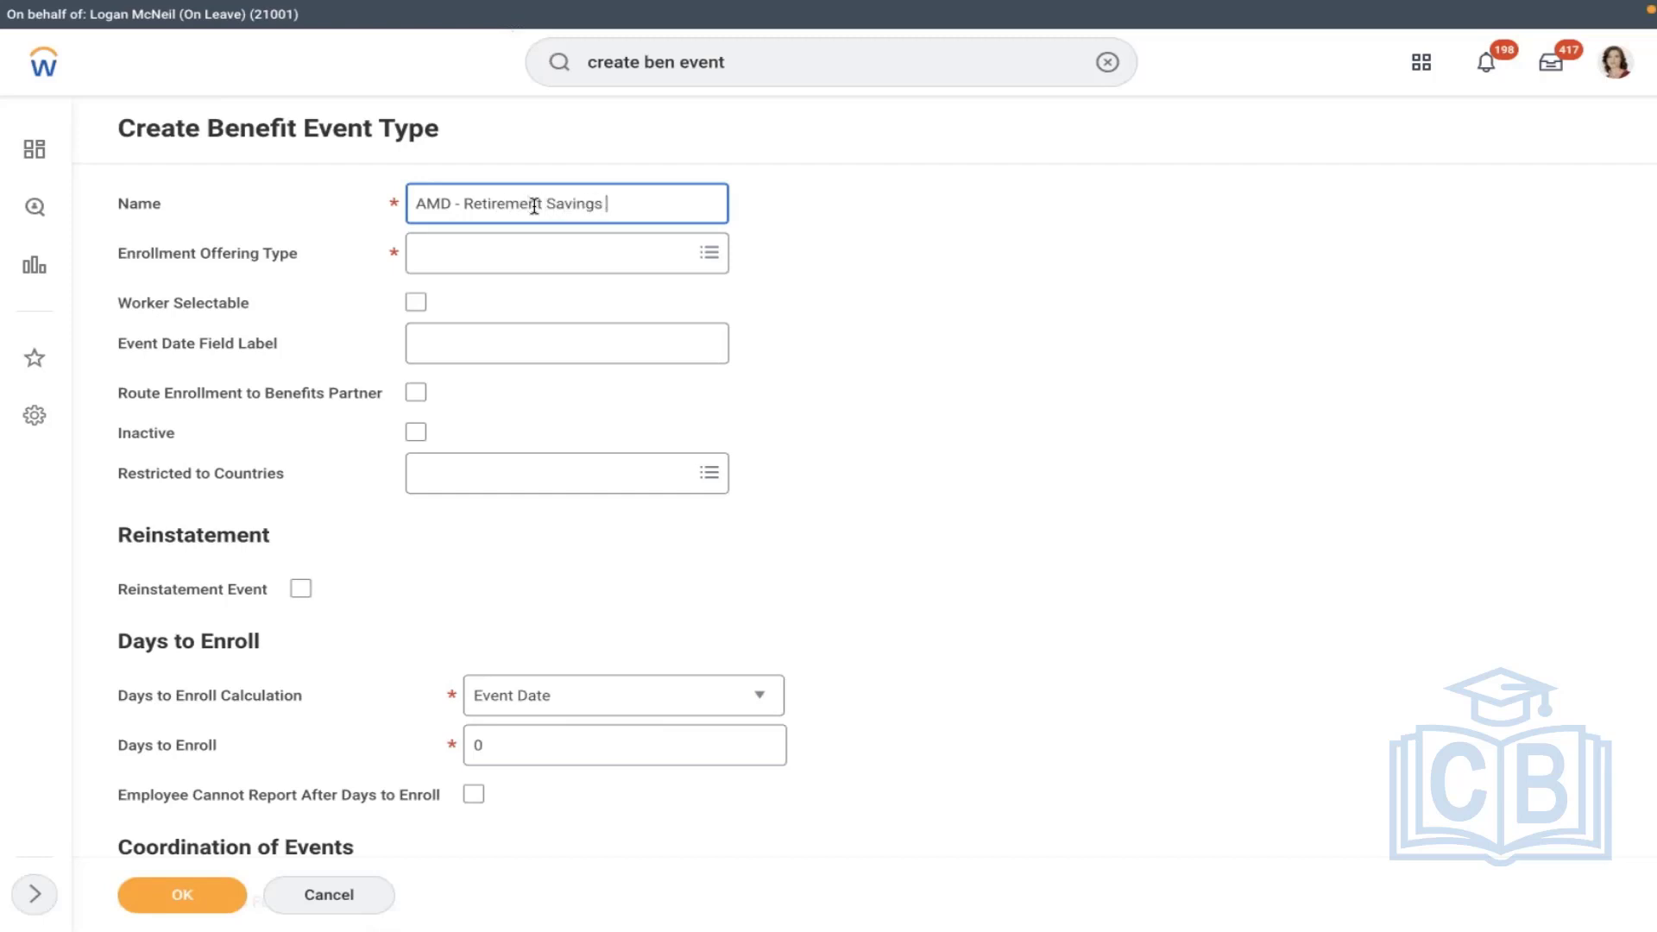
pyautogui.write('Account')
pyautogui.press('Tab')
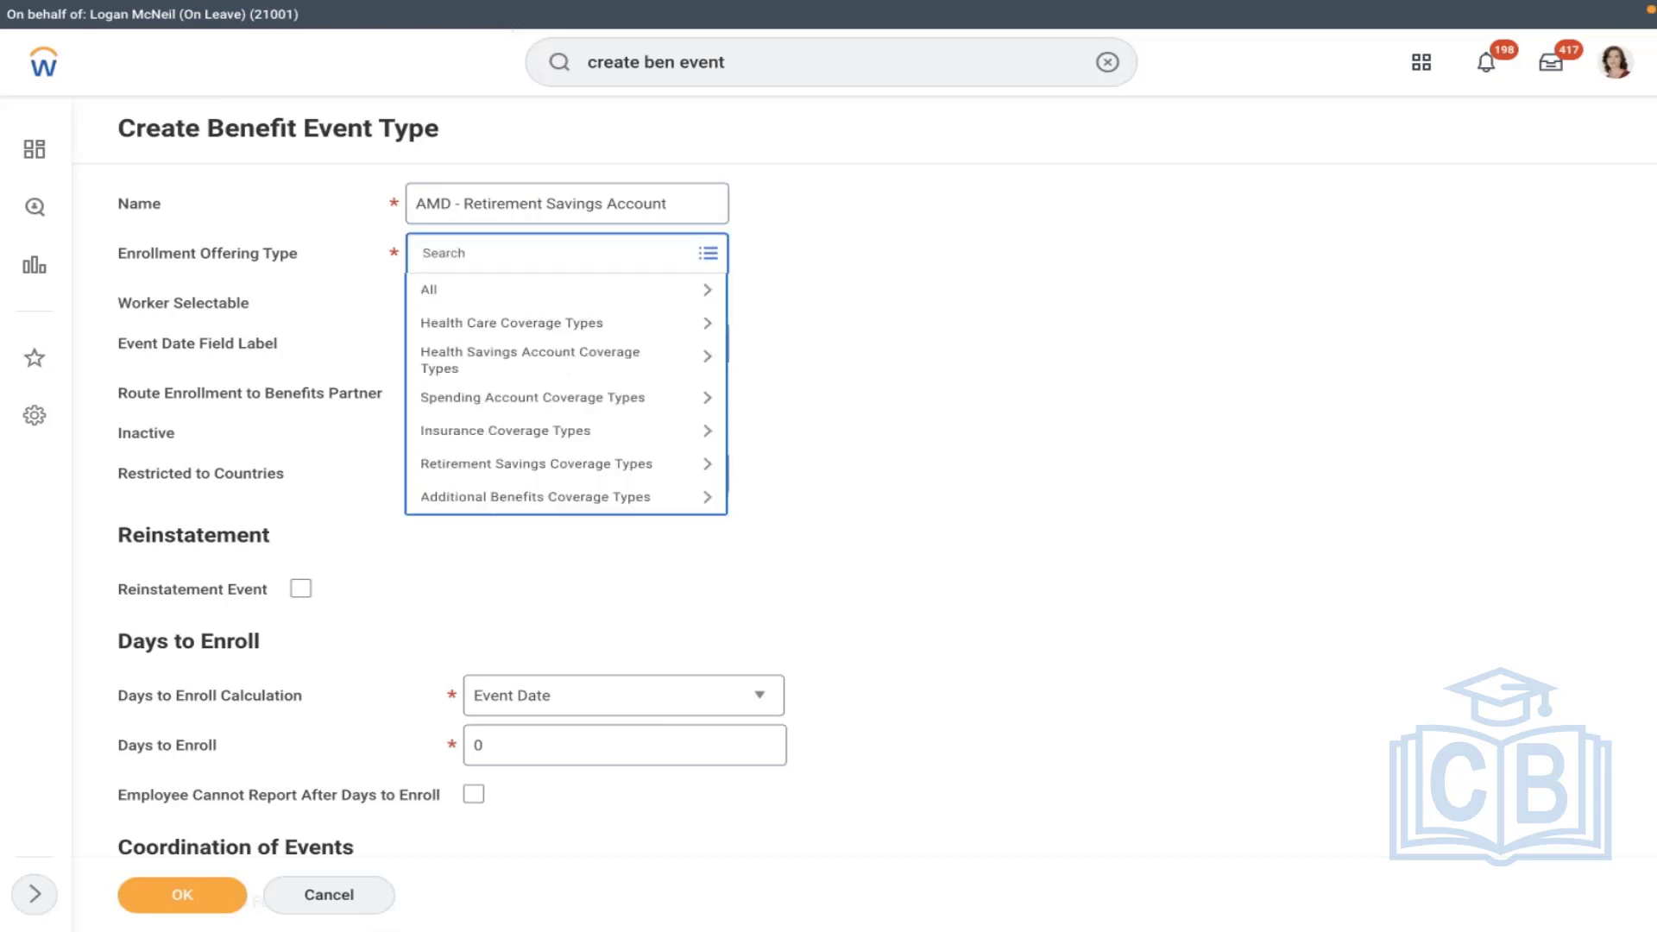
pyautogui.click(484, 466)
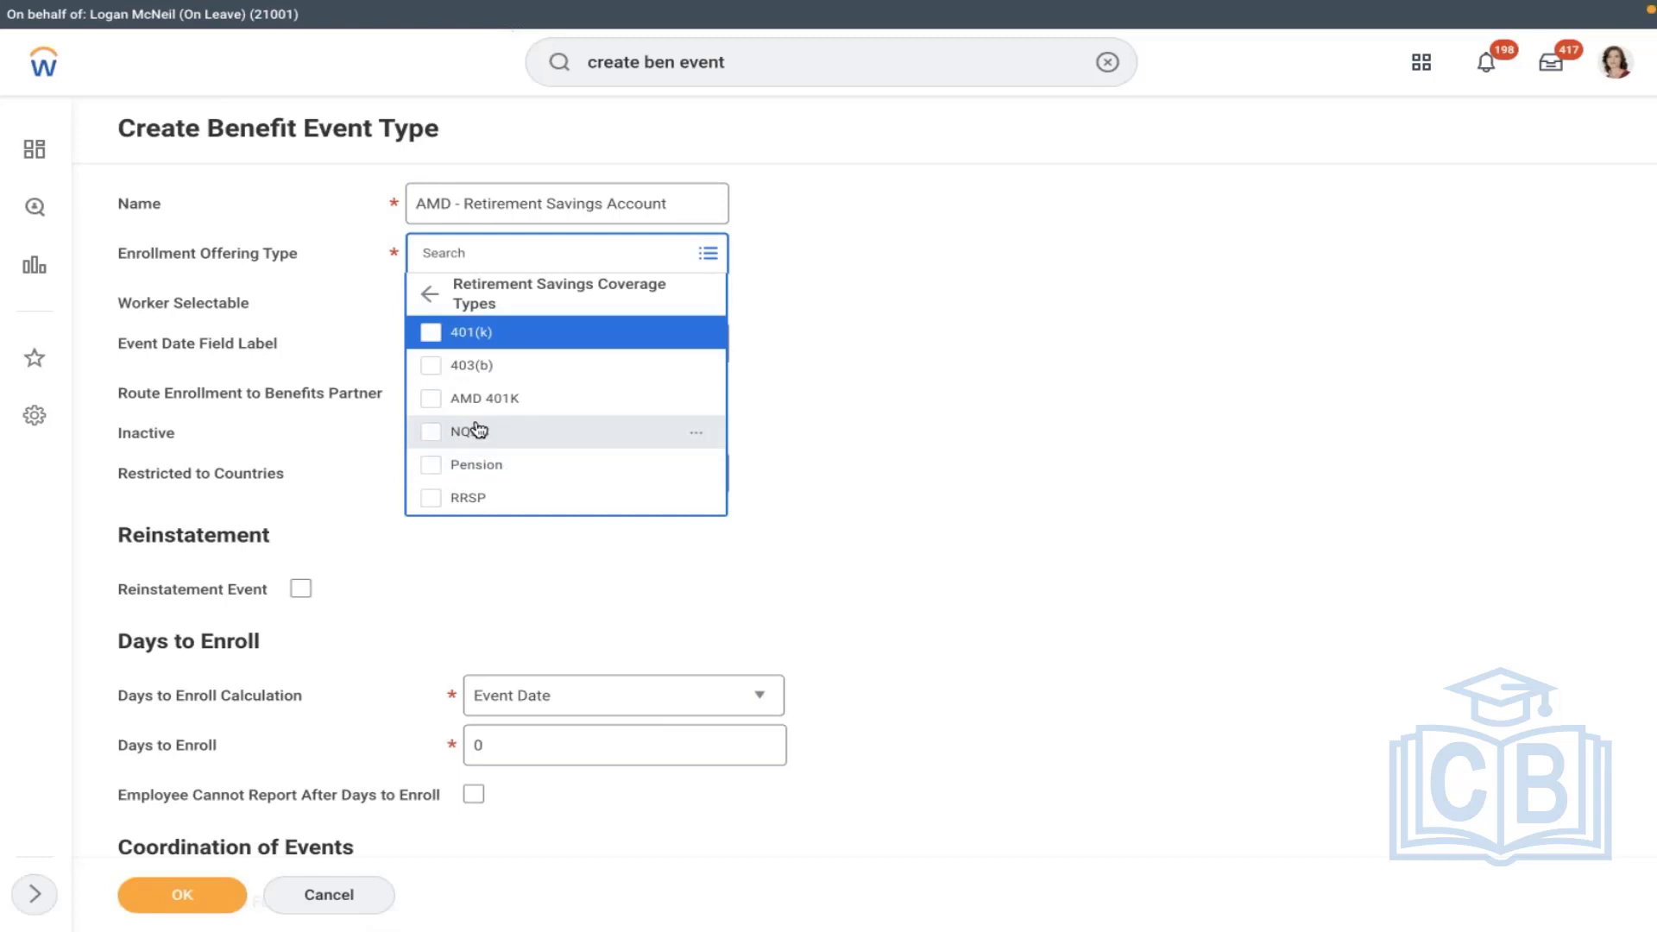
pyautogui.click(479, 401)
pyautogui.click(955, 285)
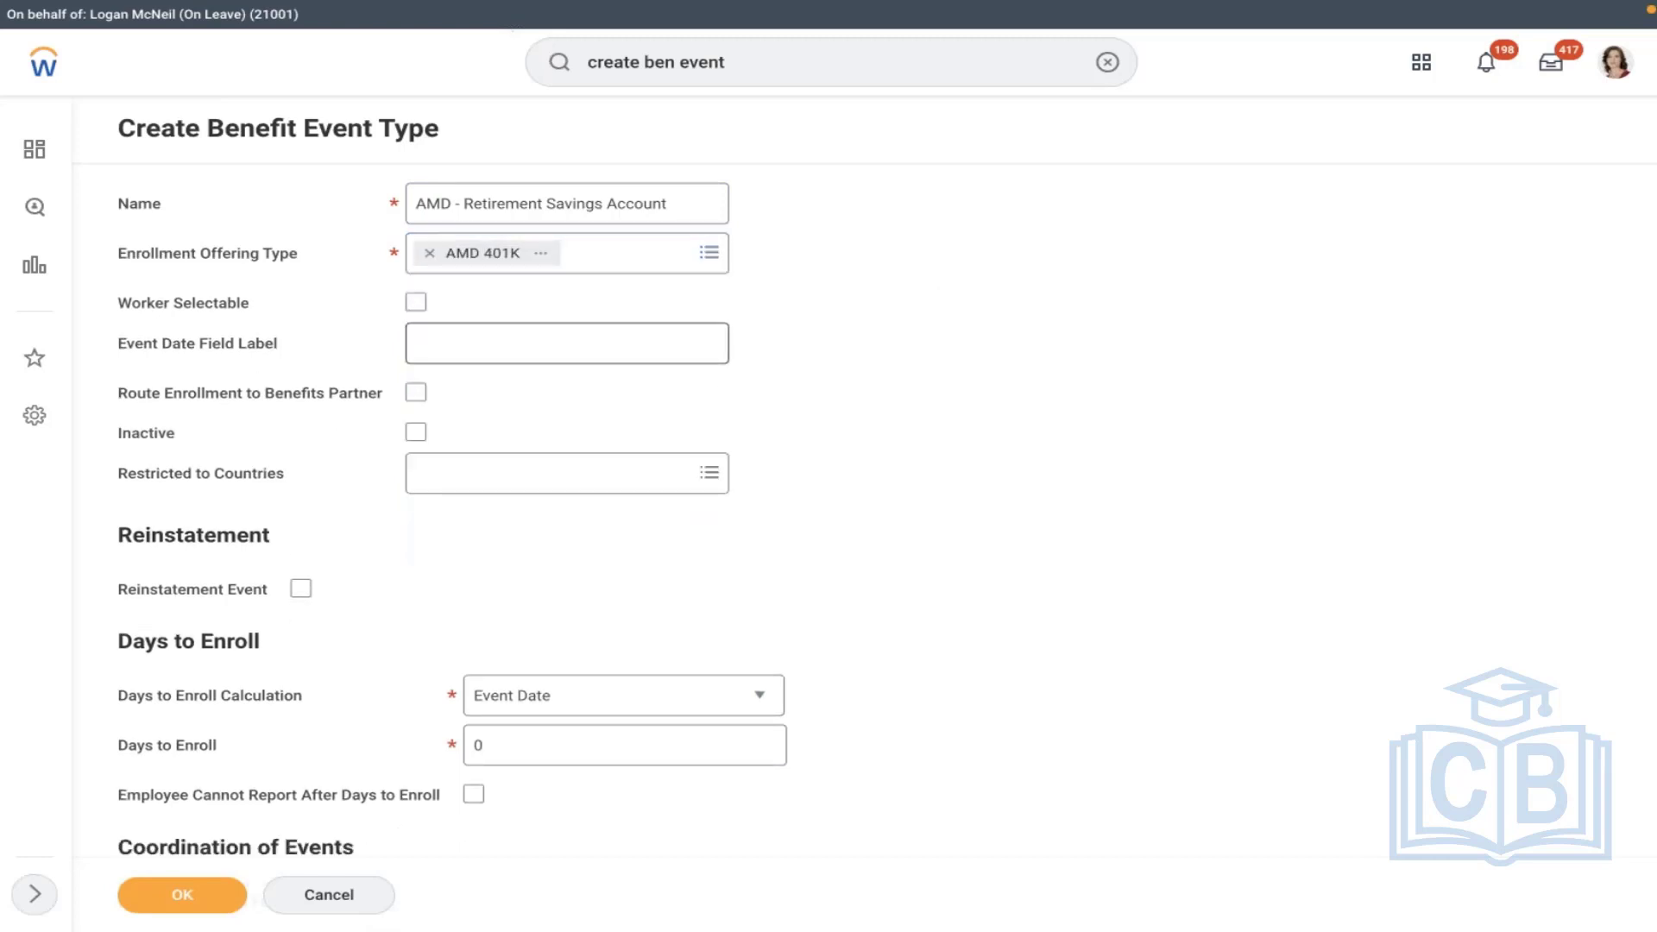
# Step: Allow worker self-selection, leave the event date label empty, restrict to United States of America
pyautogui.click(418, 302)
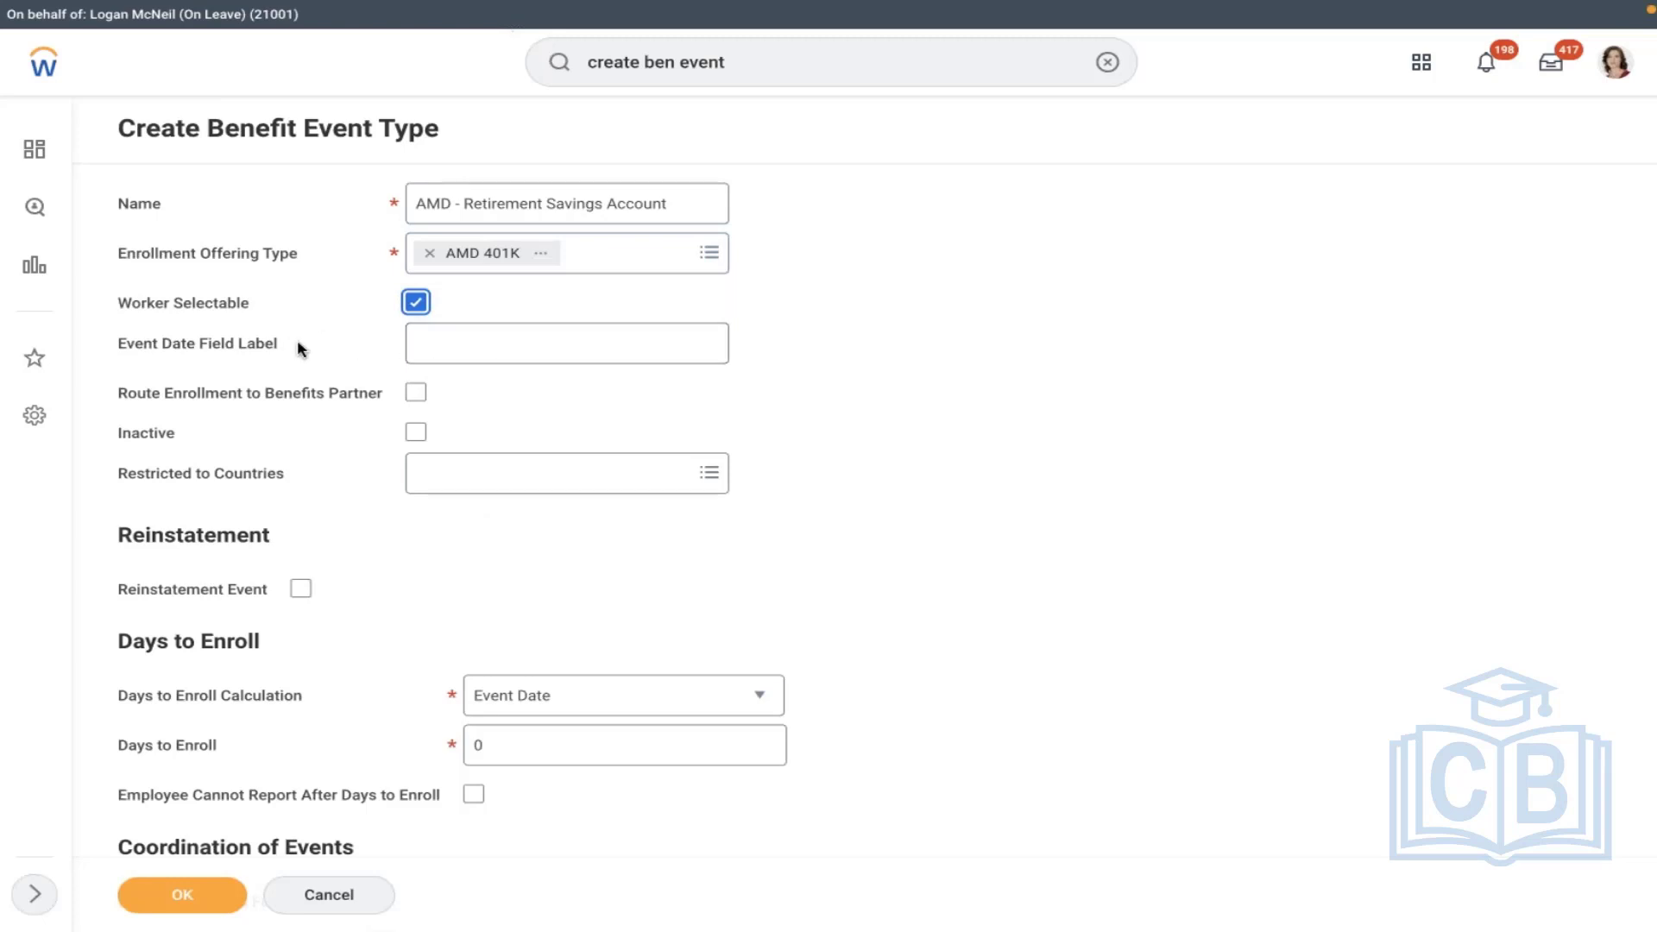
pyautogui.click(511, 336)
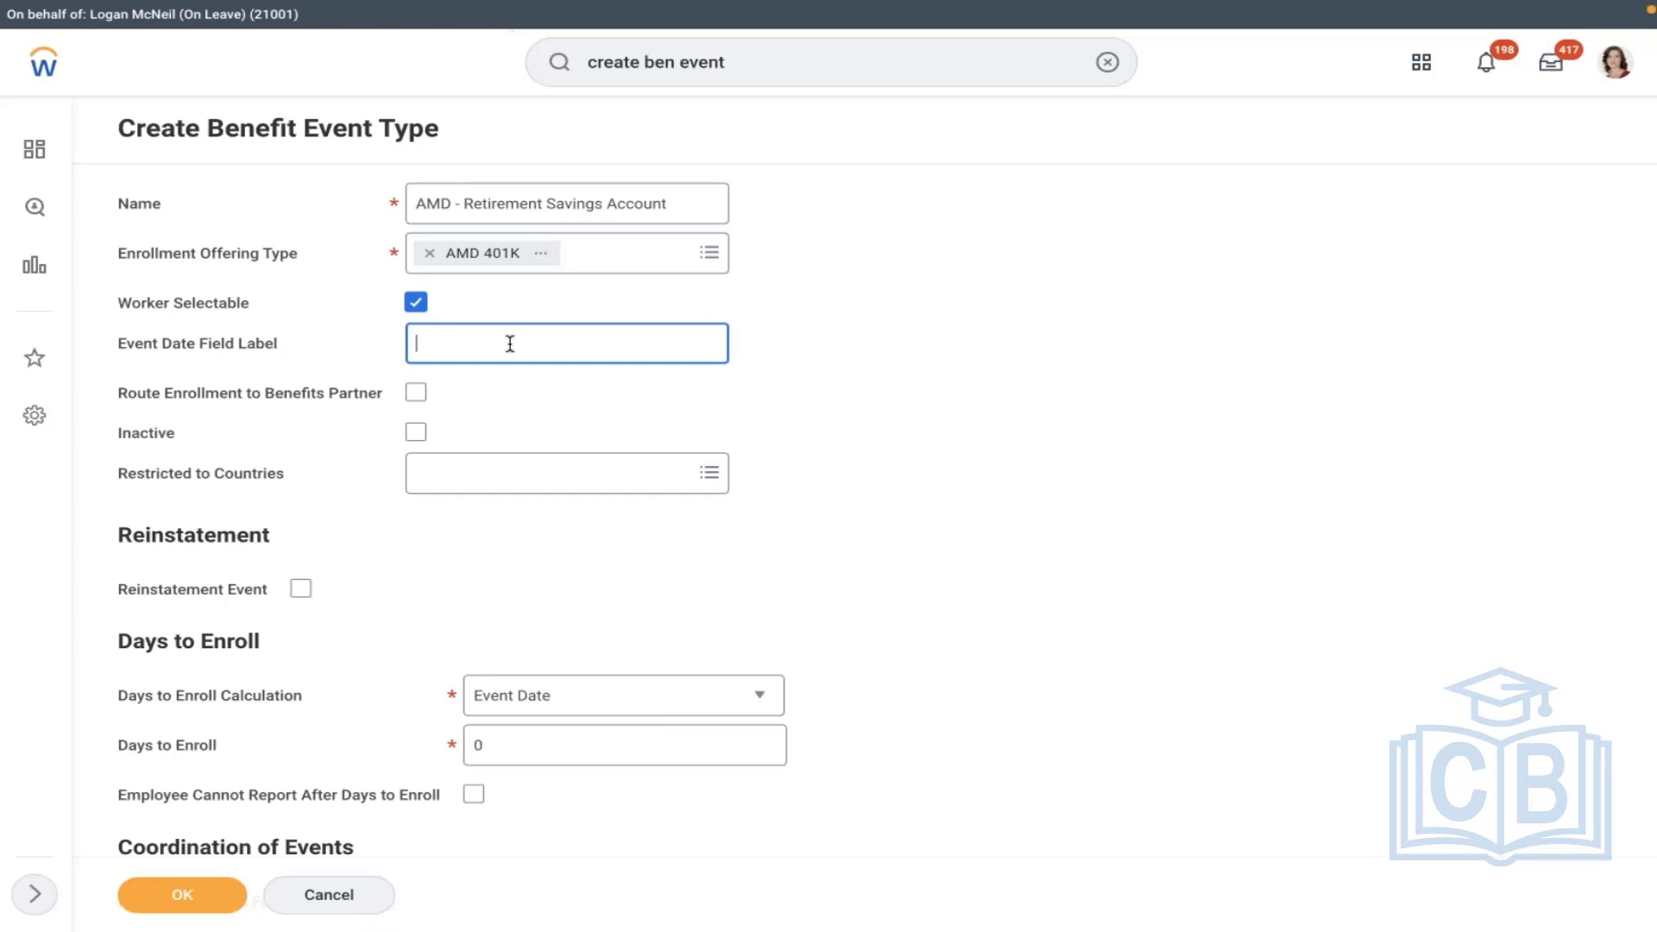
pyautogui.click(522, 429)
pyautogui.click(495, 482)
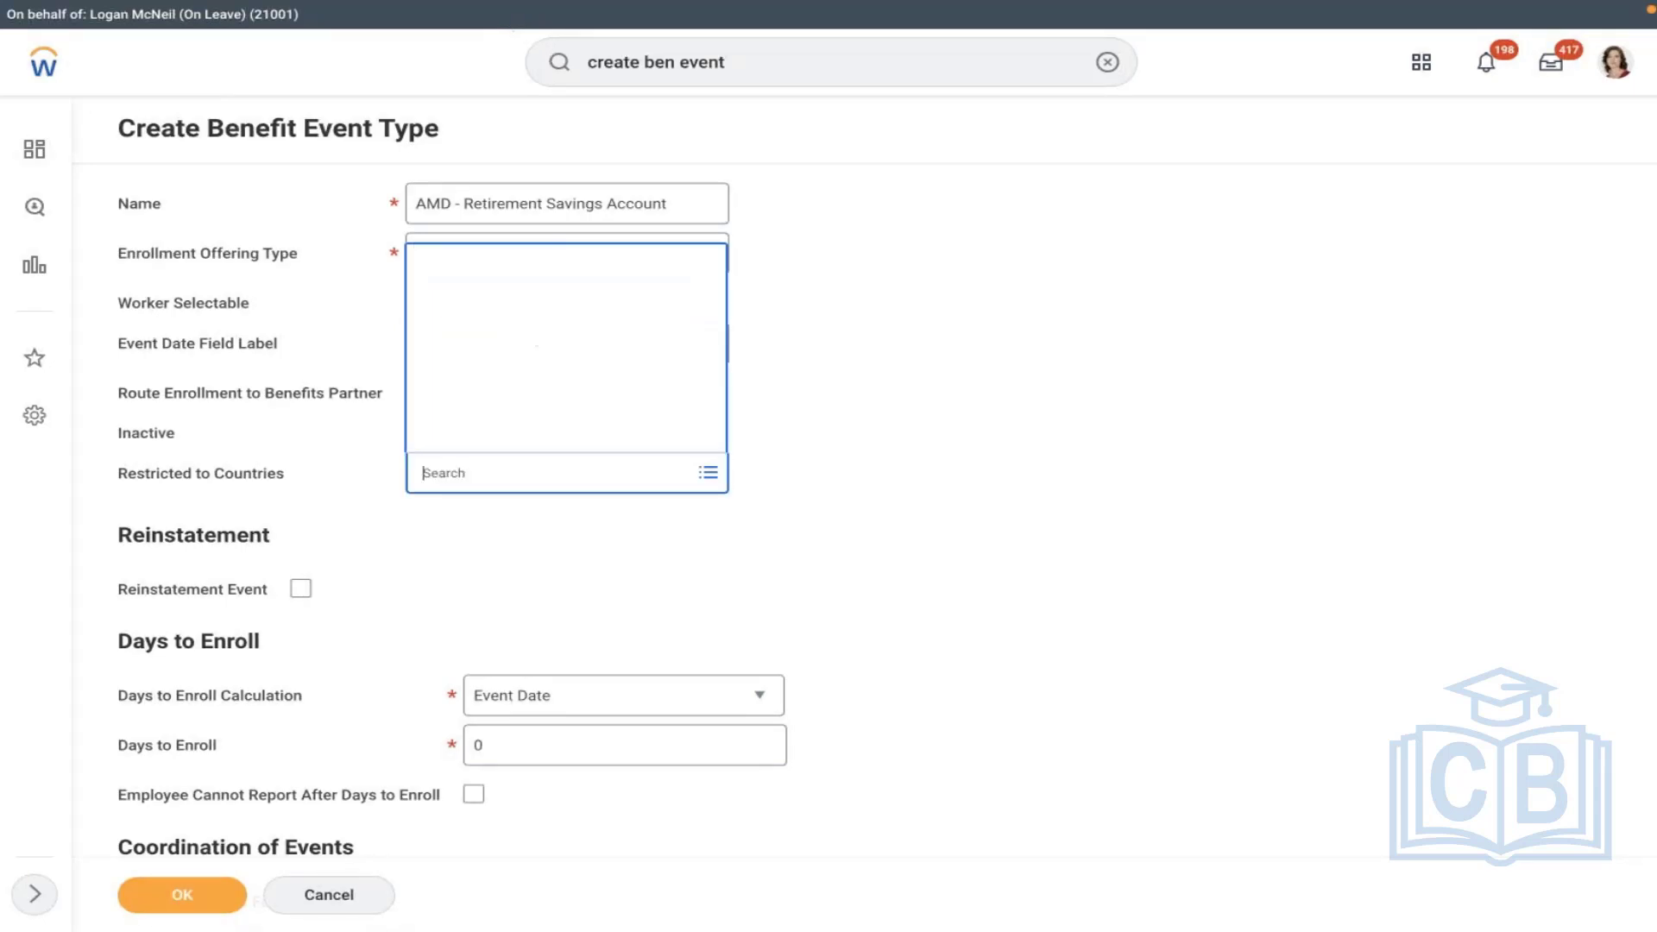
pyautogui.write('usa')
pyautogui.press('Return')
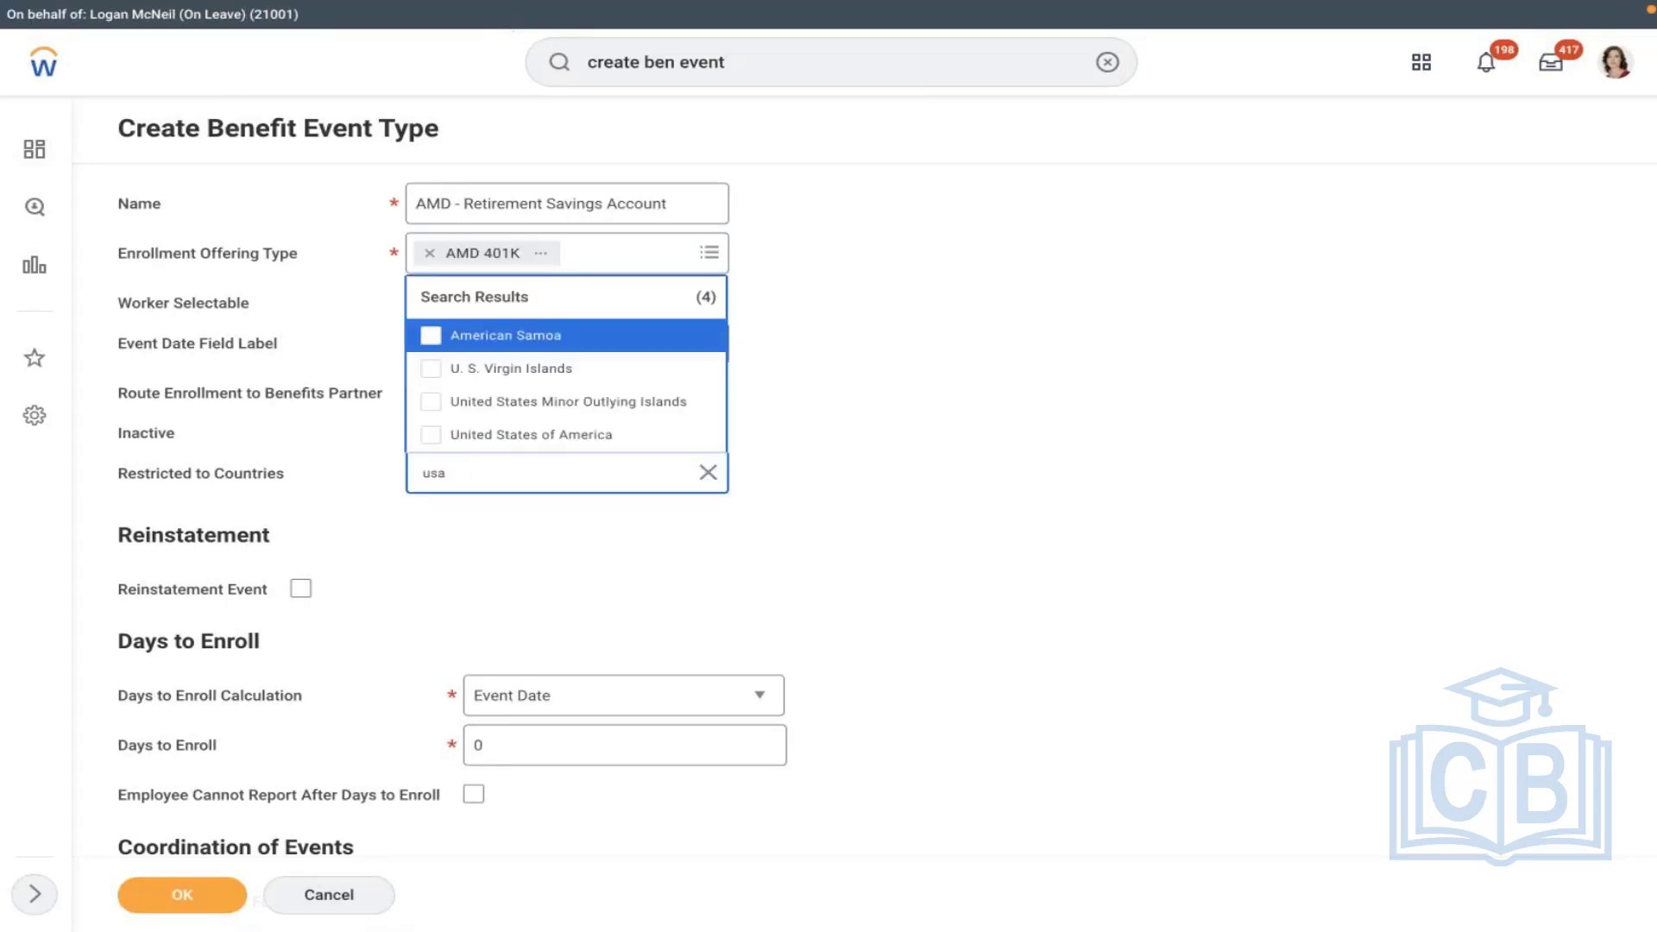
pyautogui.click(517, 437)
pyautogui.click(876, 387)
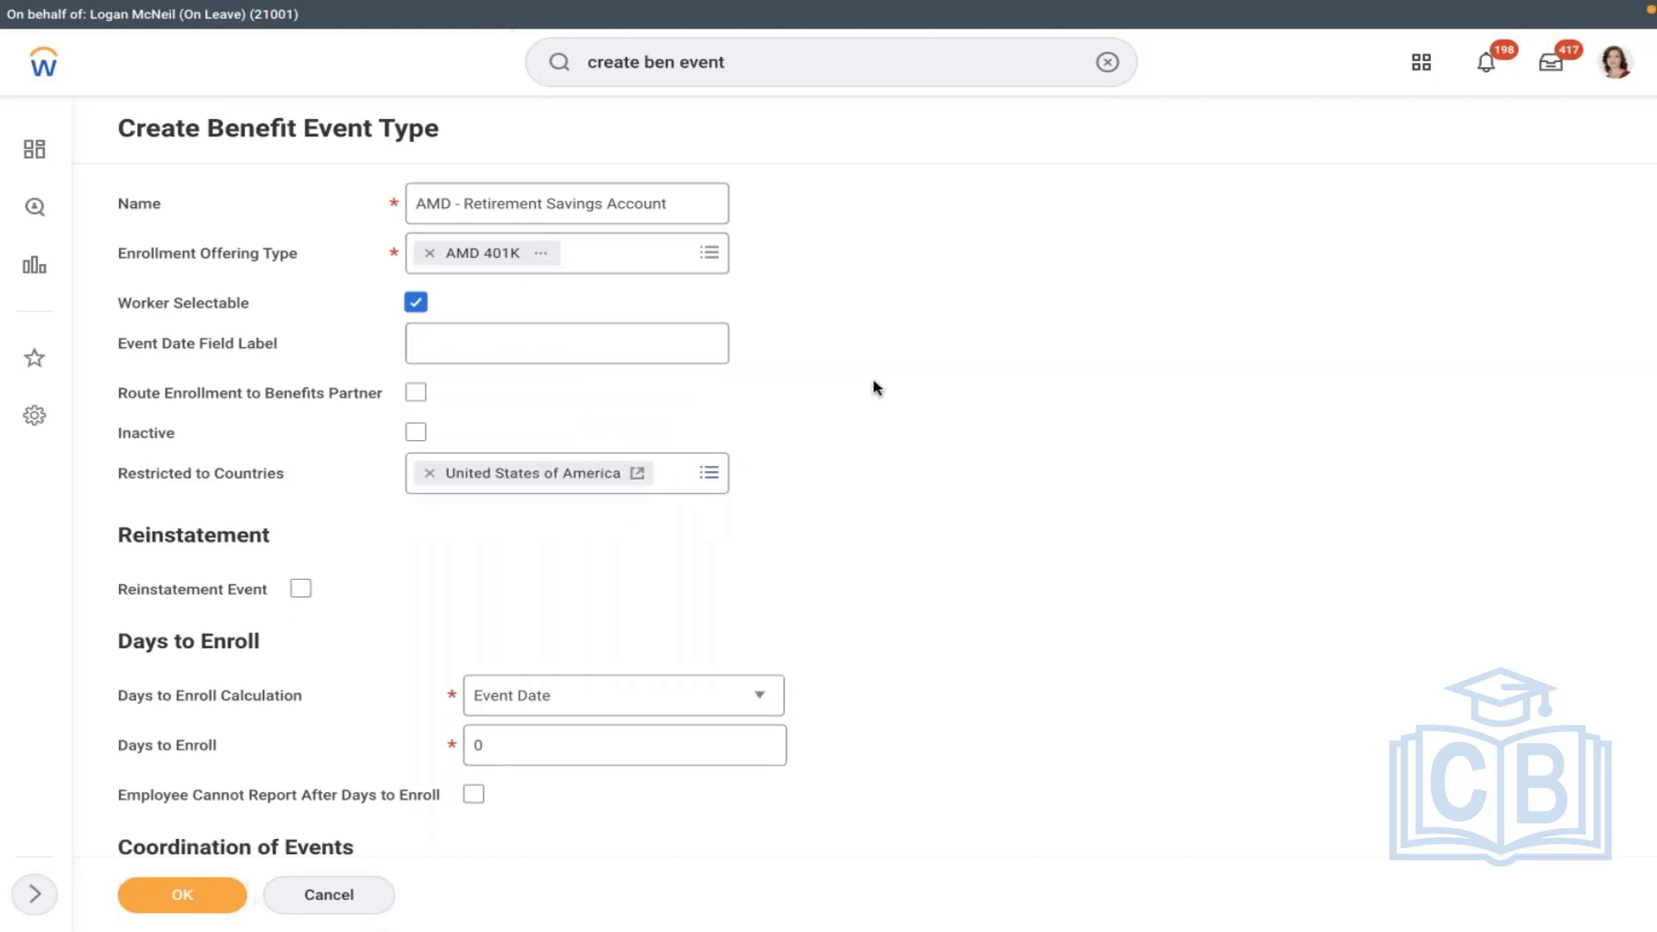
# Step: Set Days to Enroll to 30 and save the event type
pyautogui.scroll(-2, 876, 387)
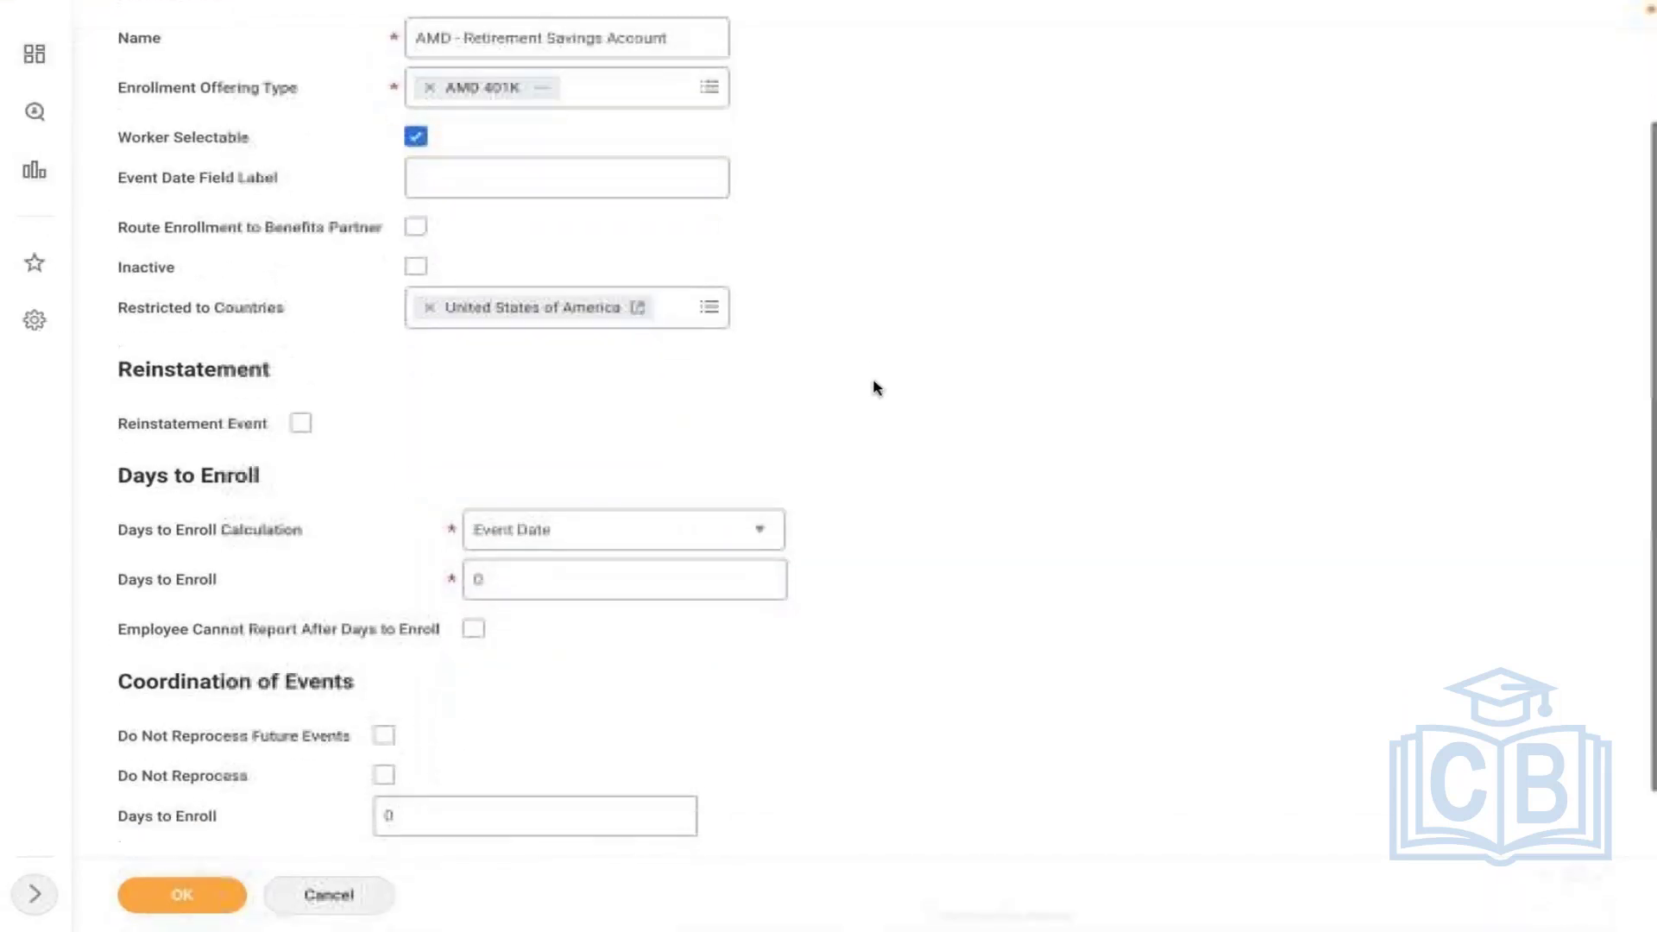
pyautogui.click(540, 579)
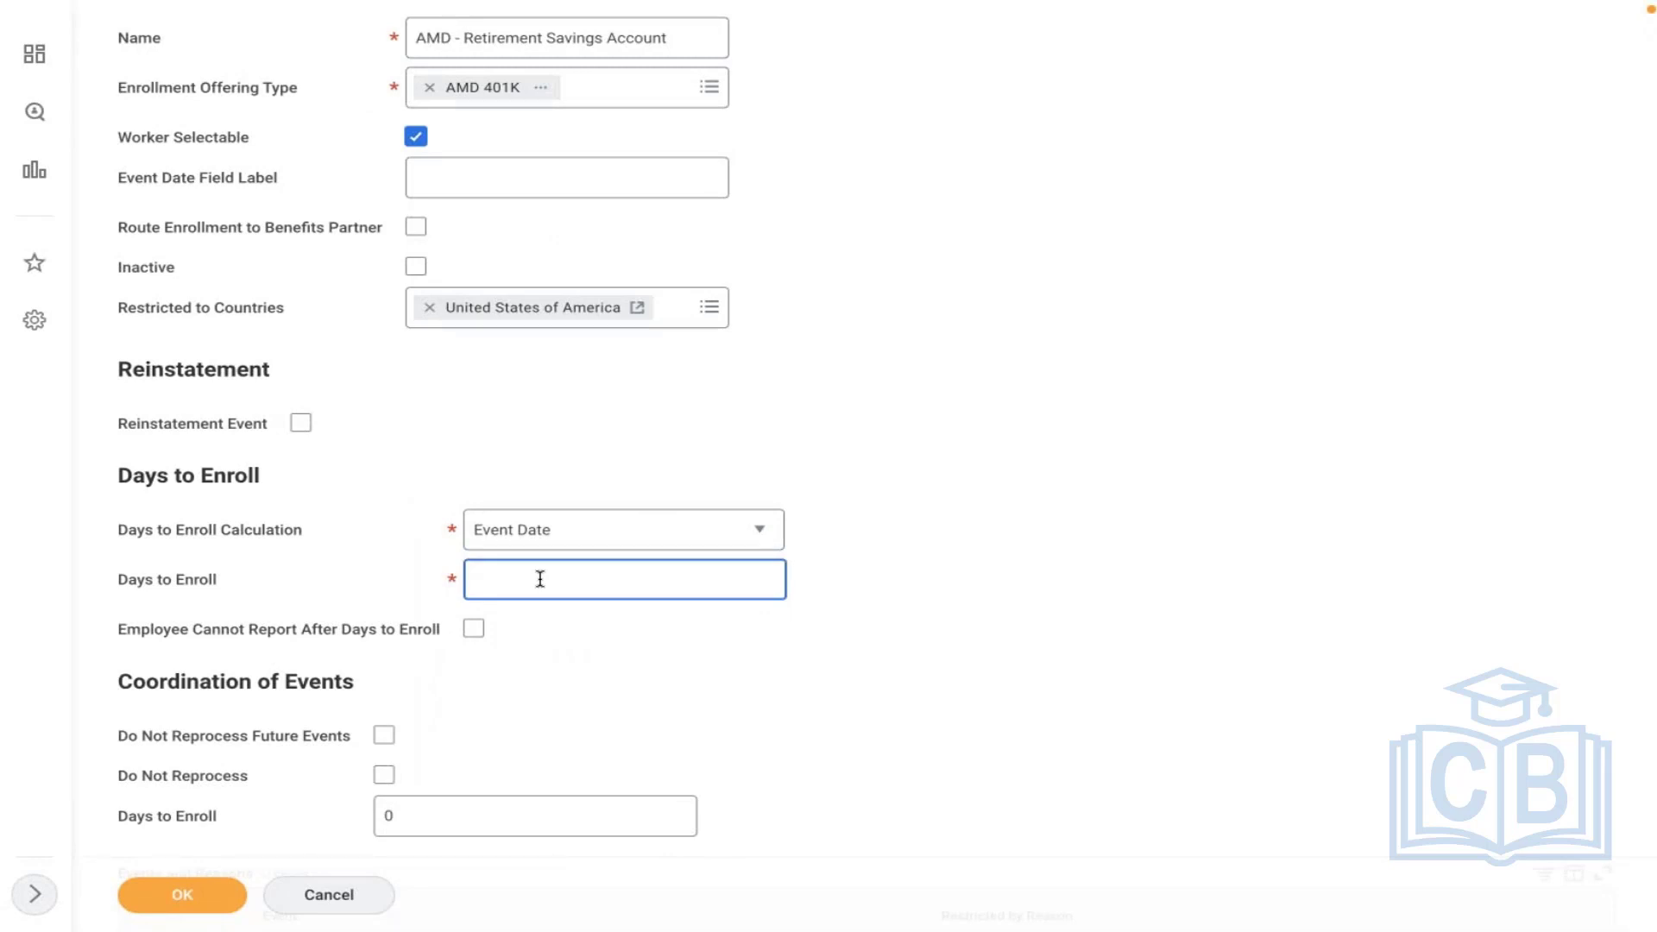
pyautogui.write('30')
pyautogui.click(1035, 366)
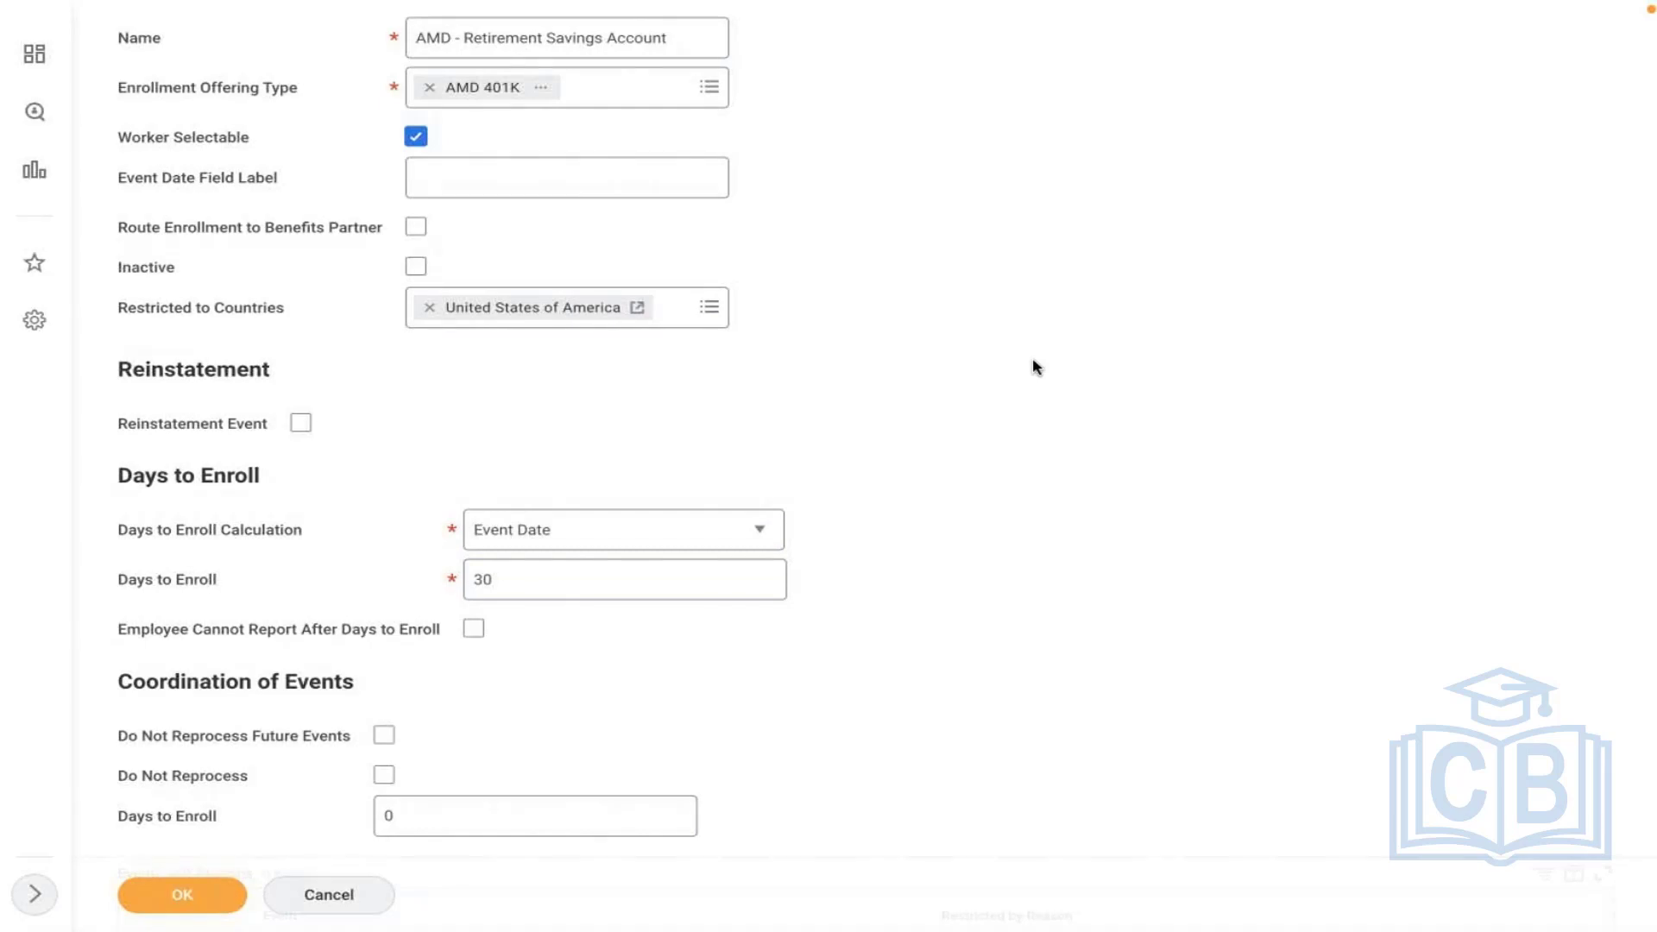
pyautogui.scroll(-2, 1034, 361)
pyautogui.scroll(3, 1033, 360)
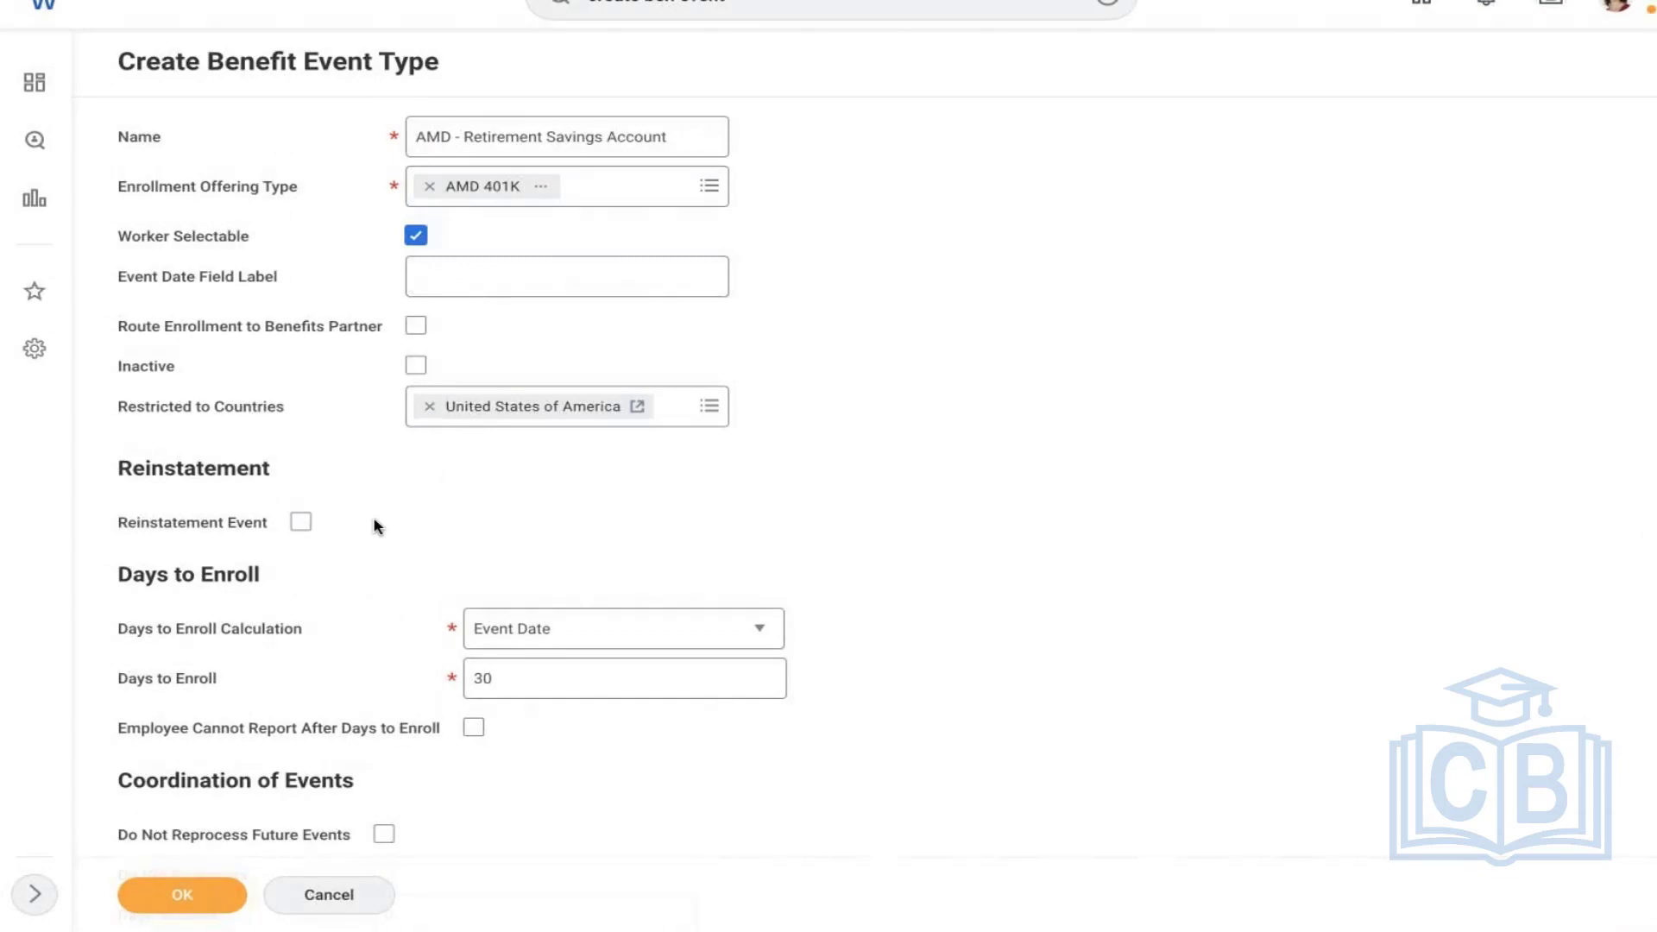
pyautogui.click(182, 898)
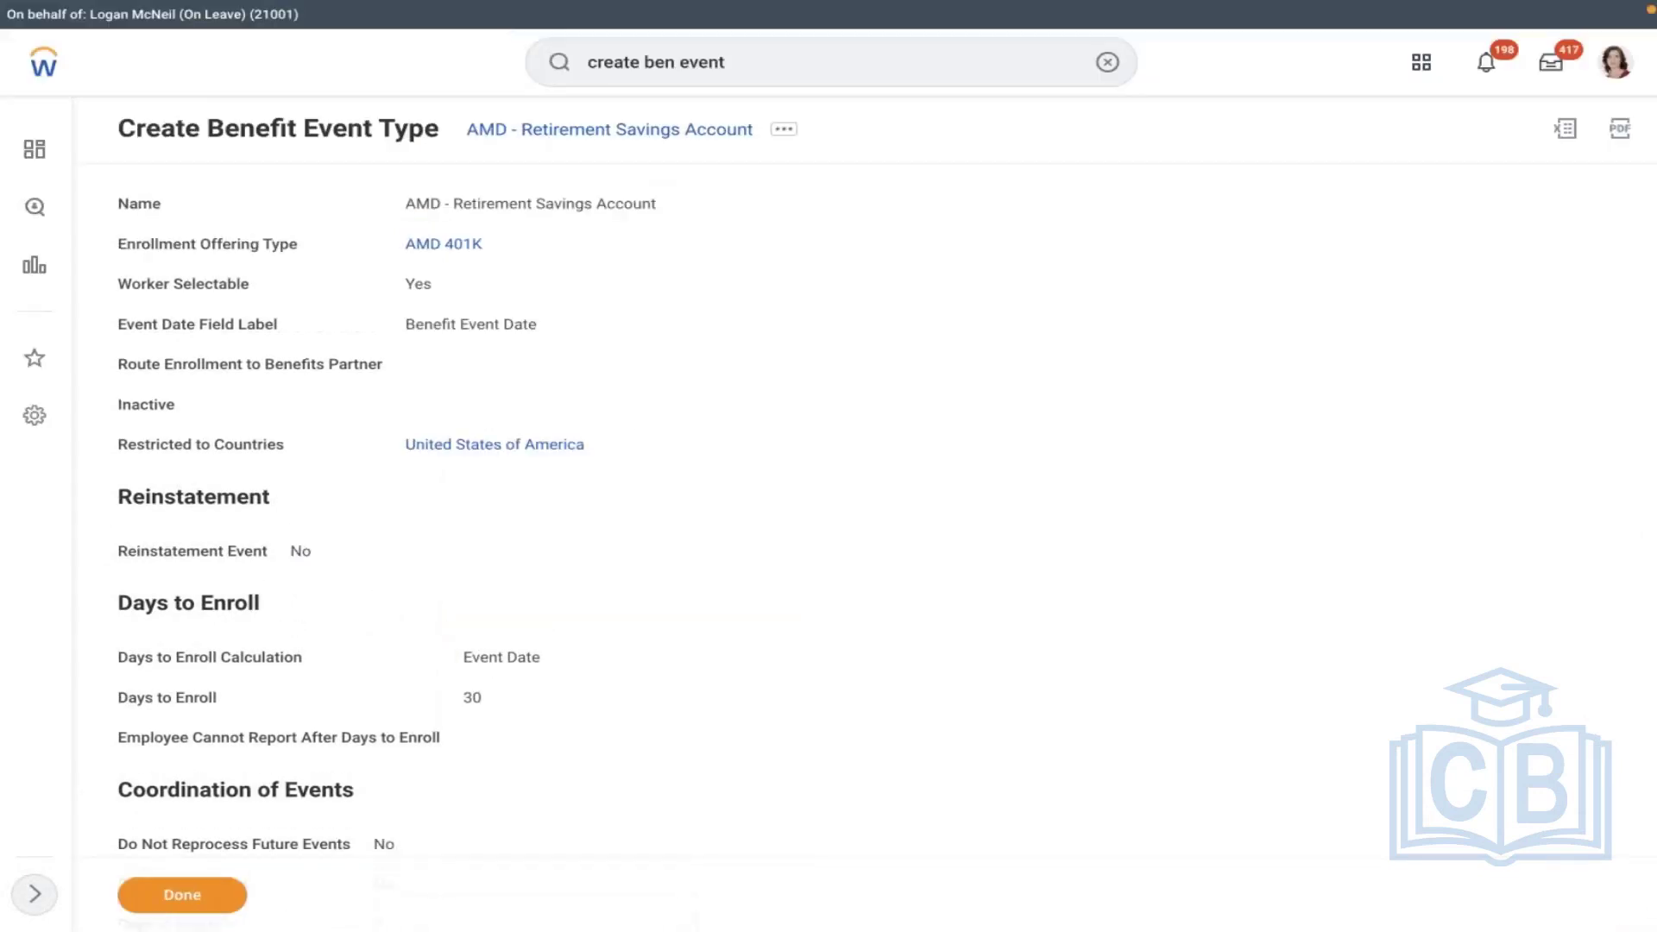
pyautogui.click(1107, 63)
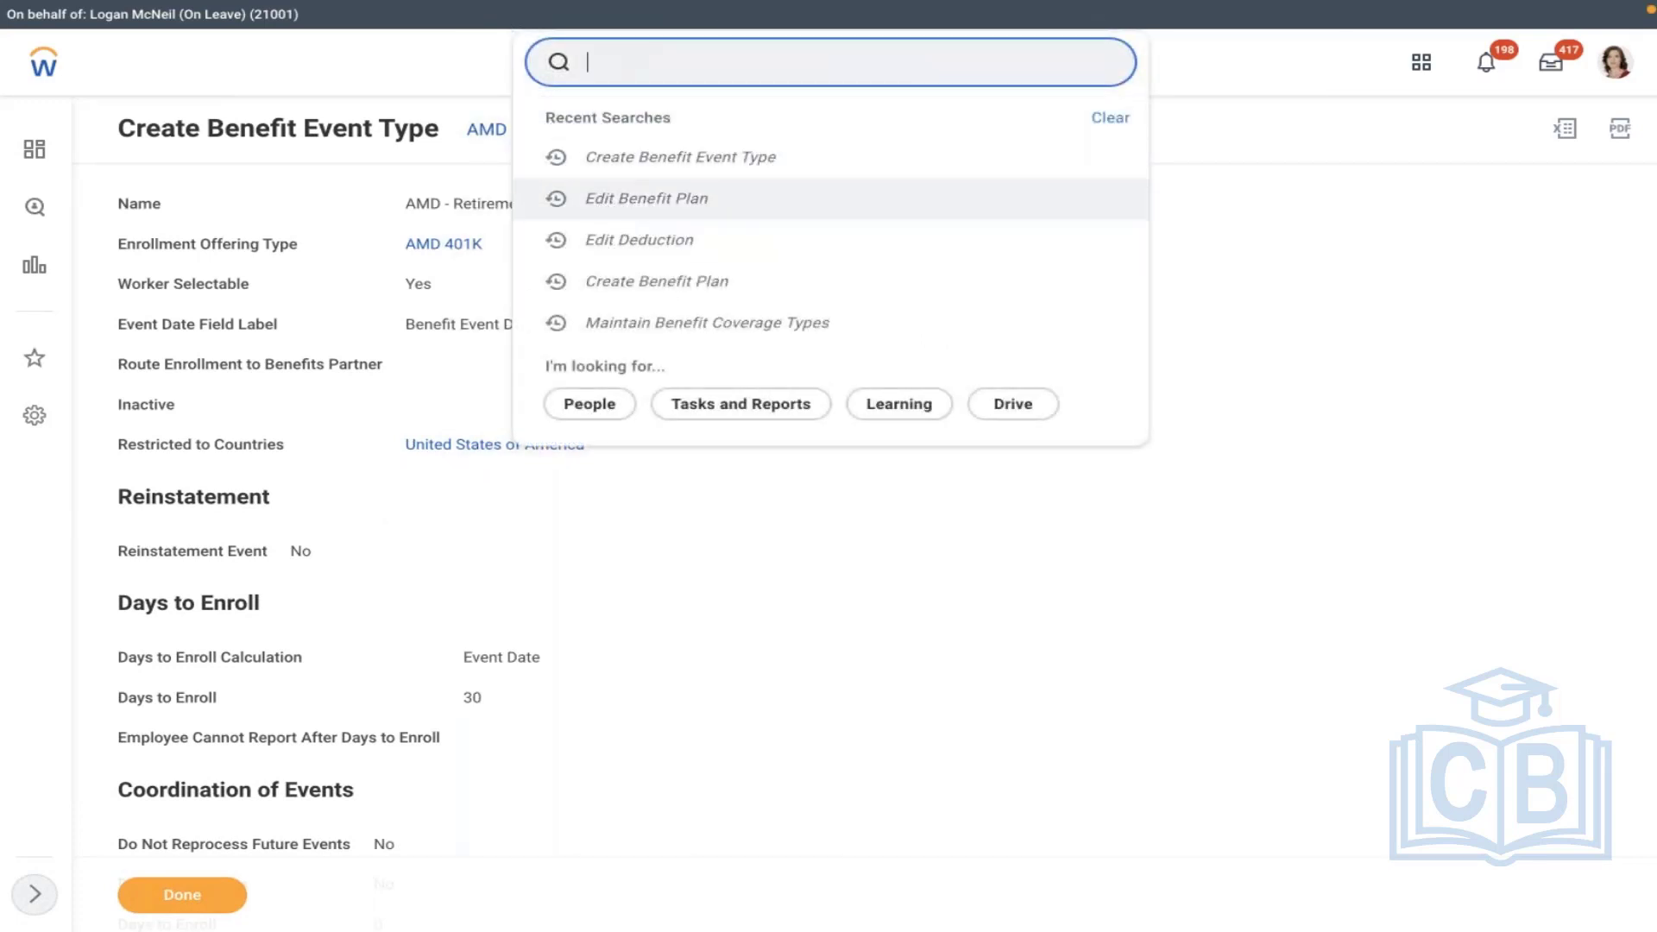
# Step: Open Edit Enrollment Event Rule for Enrollment Event Rule effective 01/01/2022
pyautogui.write('edit ')
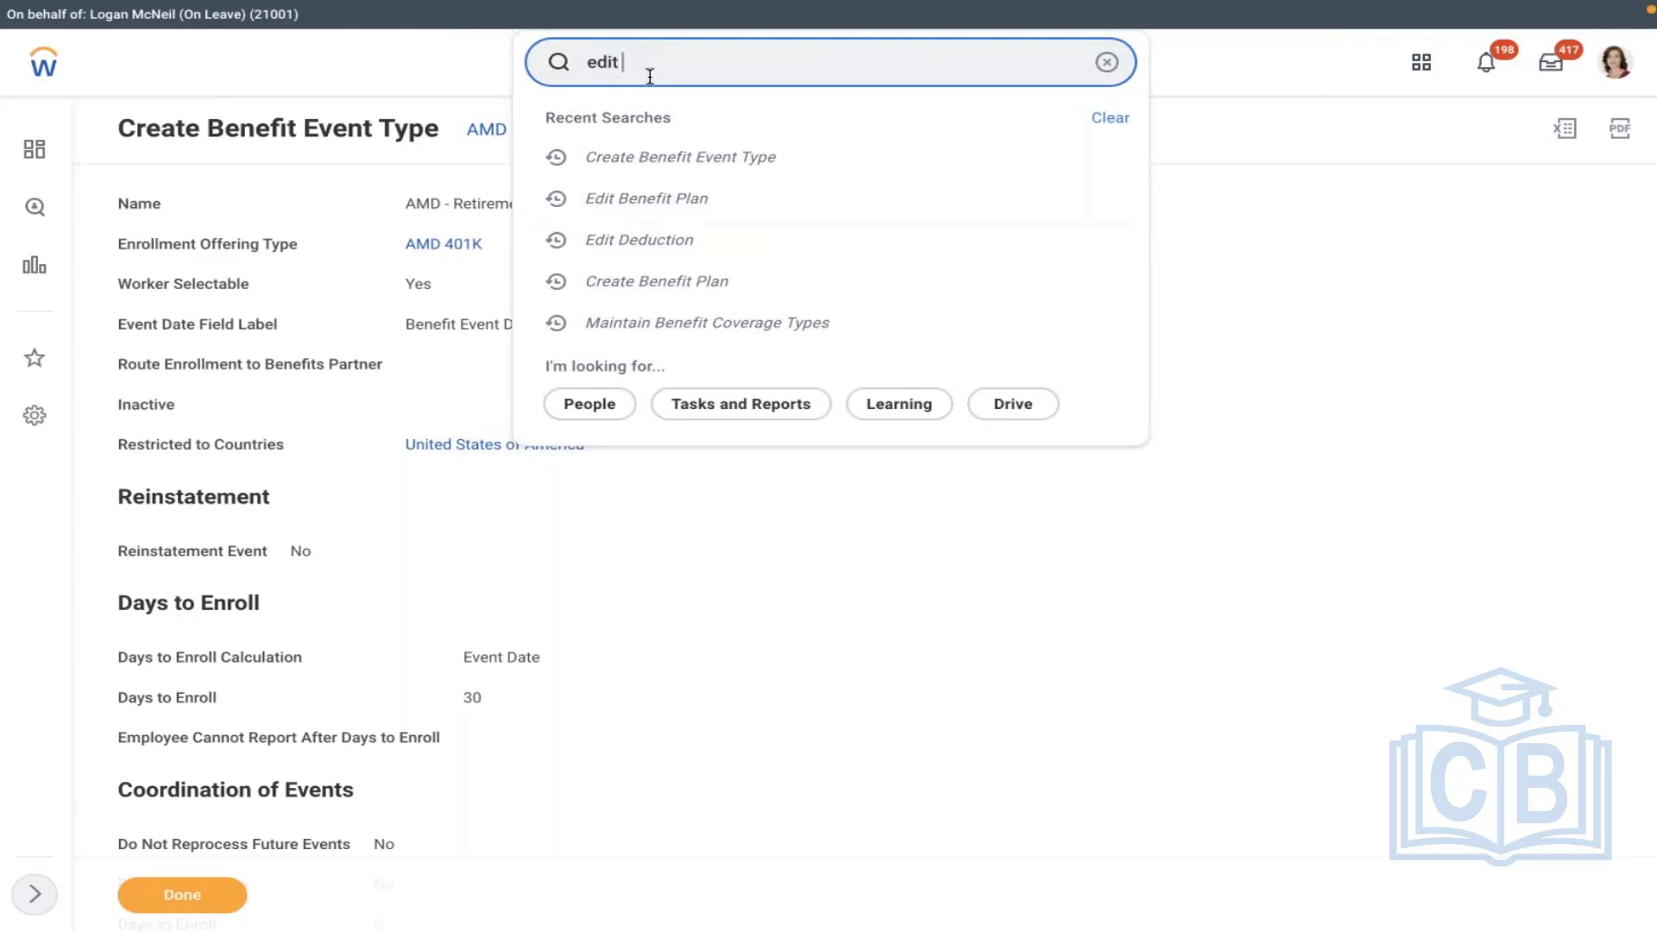
pyautogui.write('enroll')
pyautogui.click(710, 129)
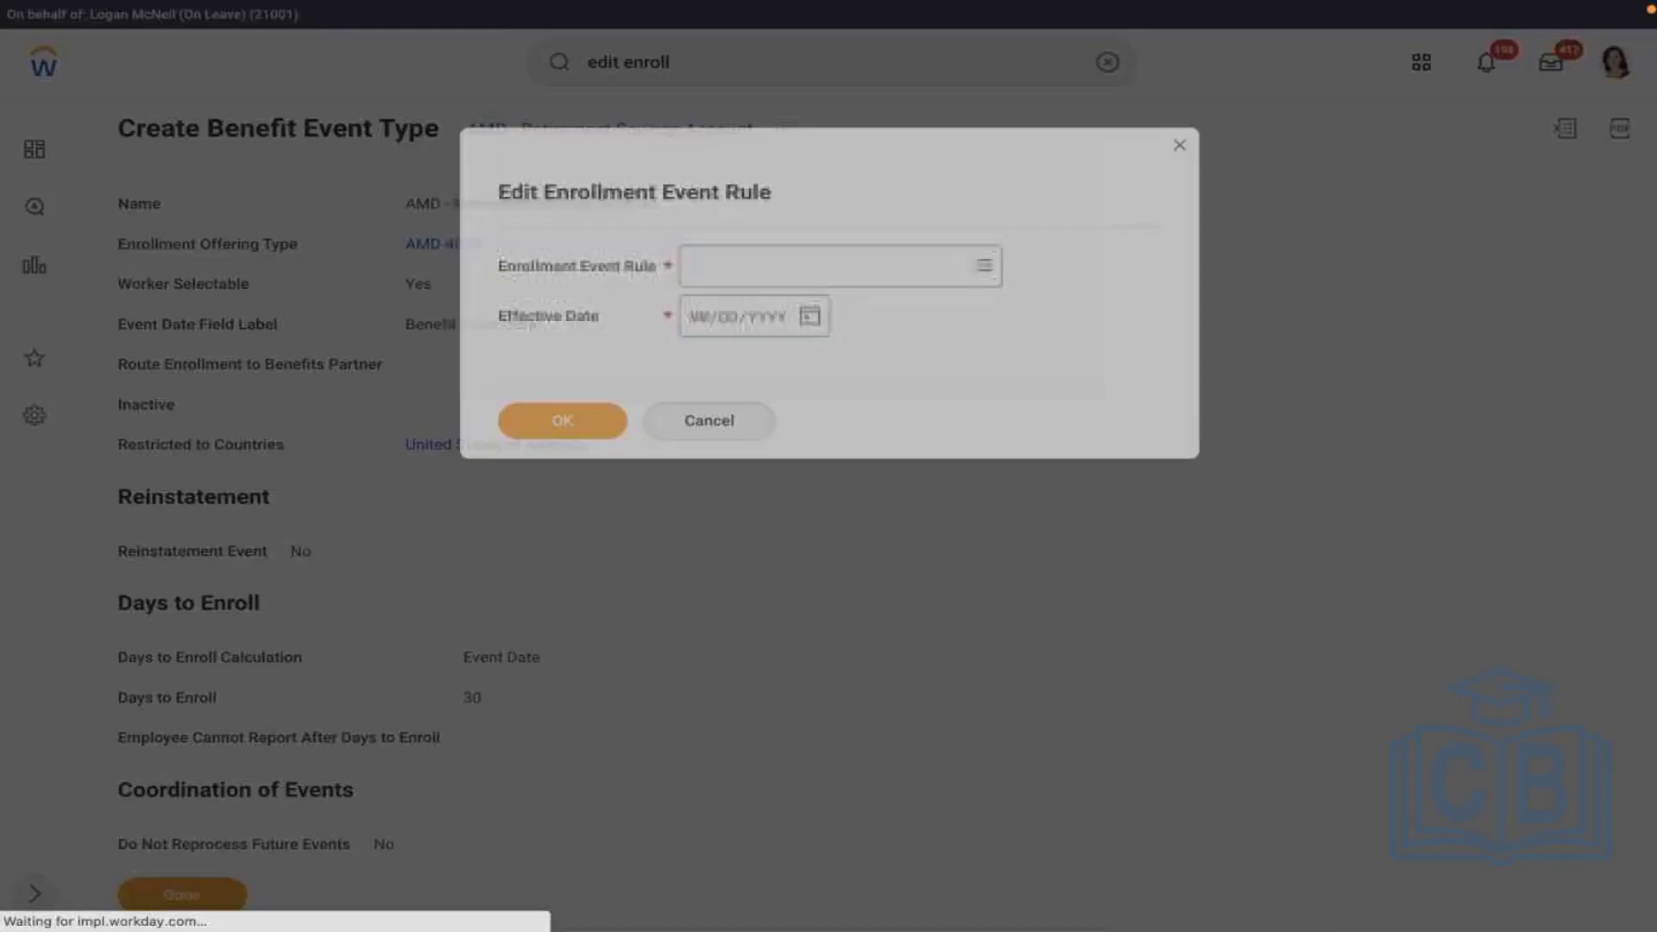
pyautogui.click(755, 264)
pyautogui.click(756, 301)
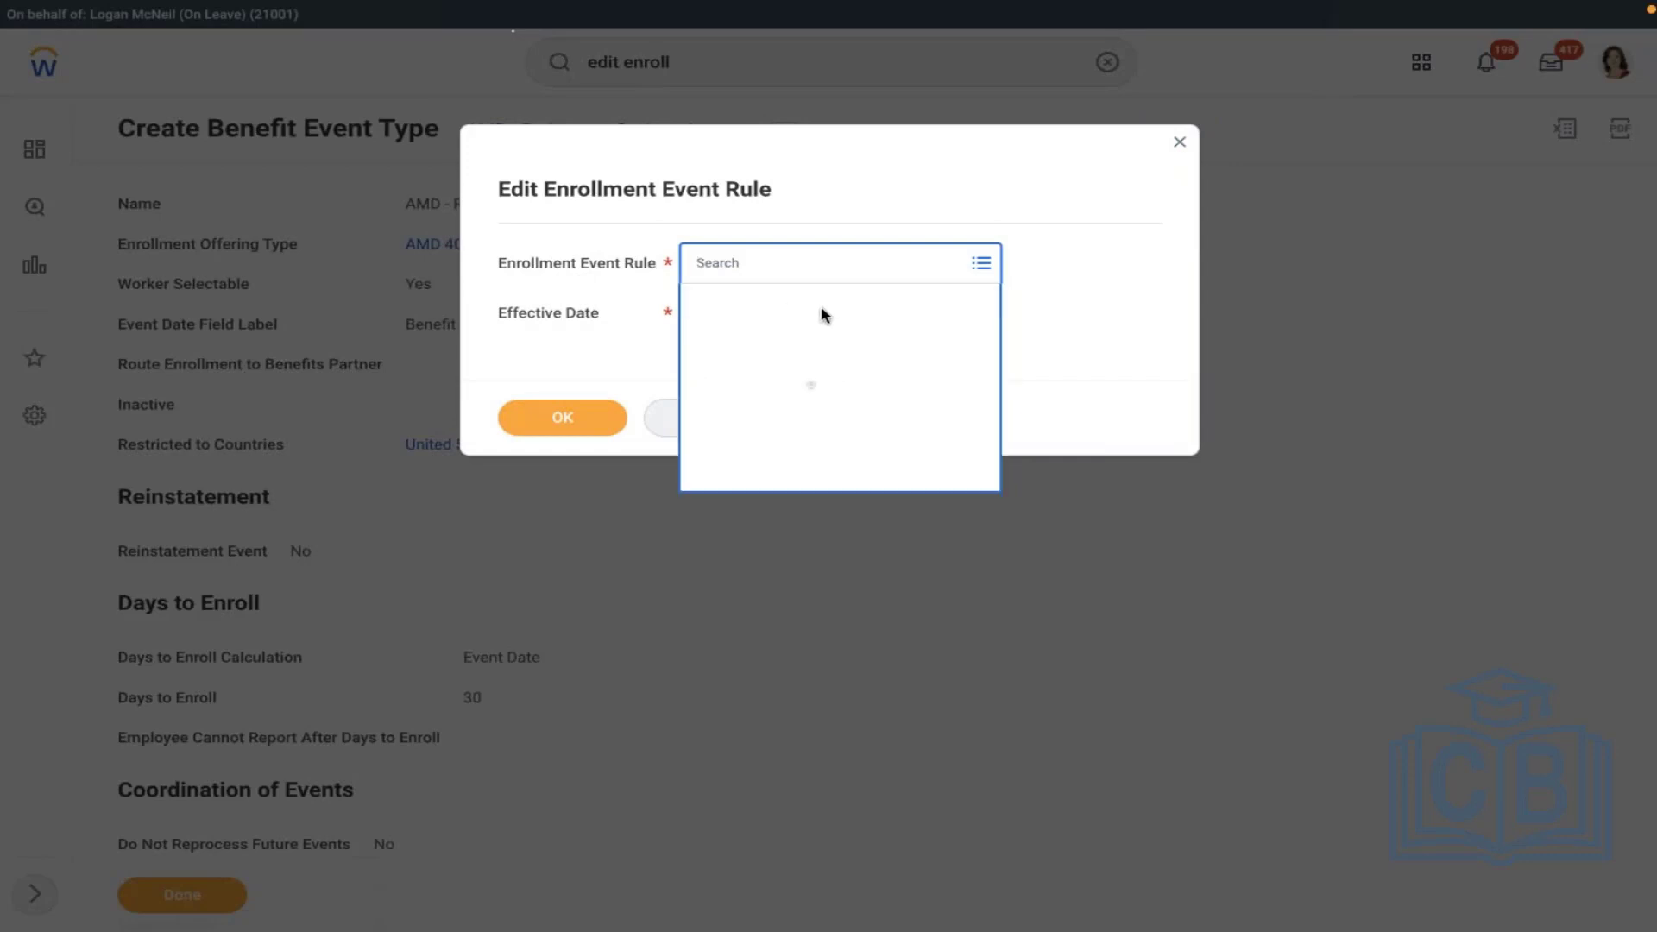
pyautogui.click(717, 336)
pyautogui.click(693, 324)
pyautogui.write('01/01/2021')
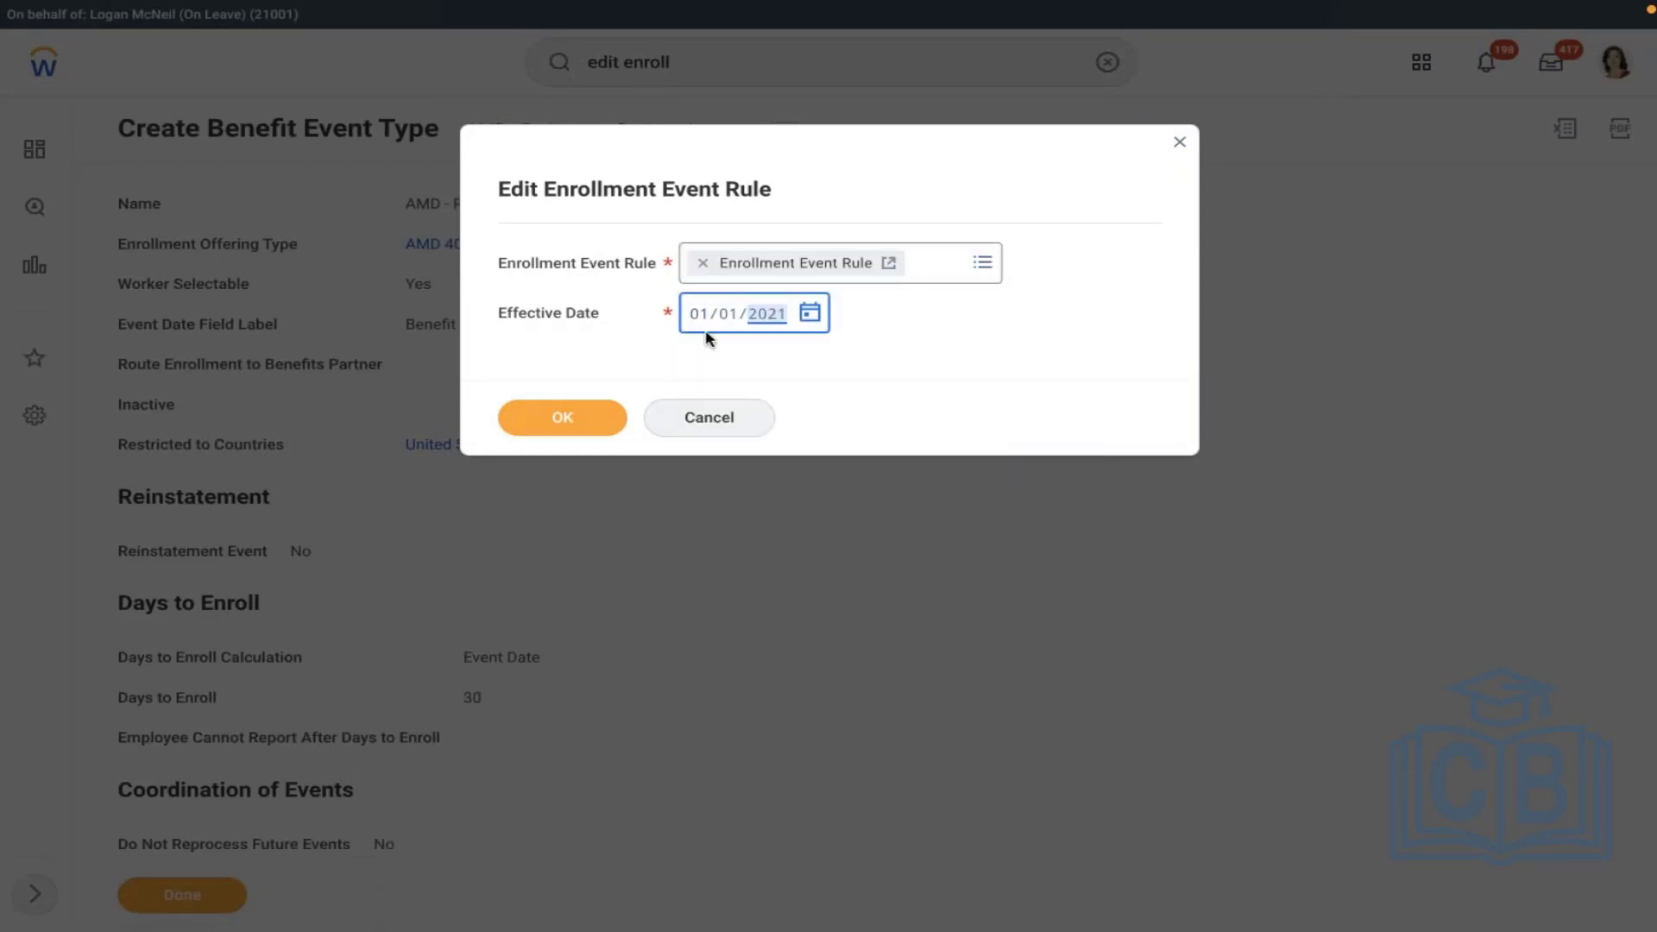
pyautogui.click(810, 312)
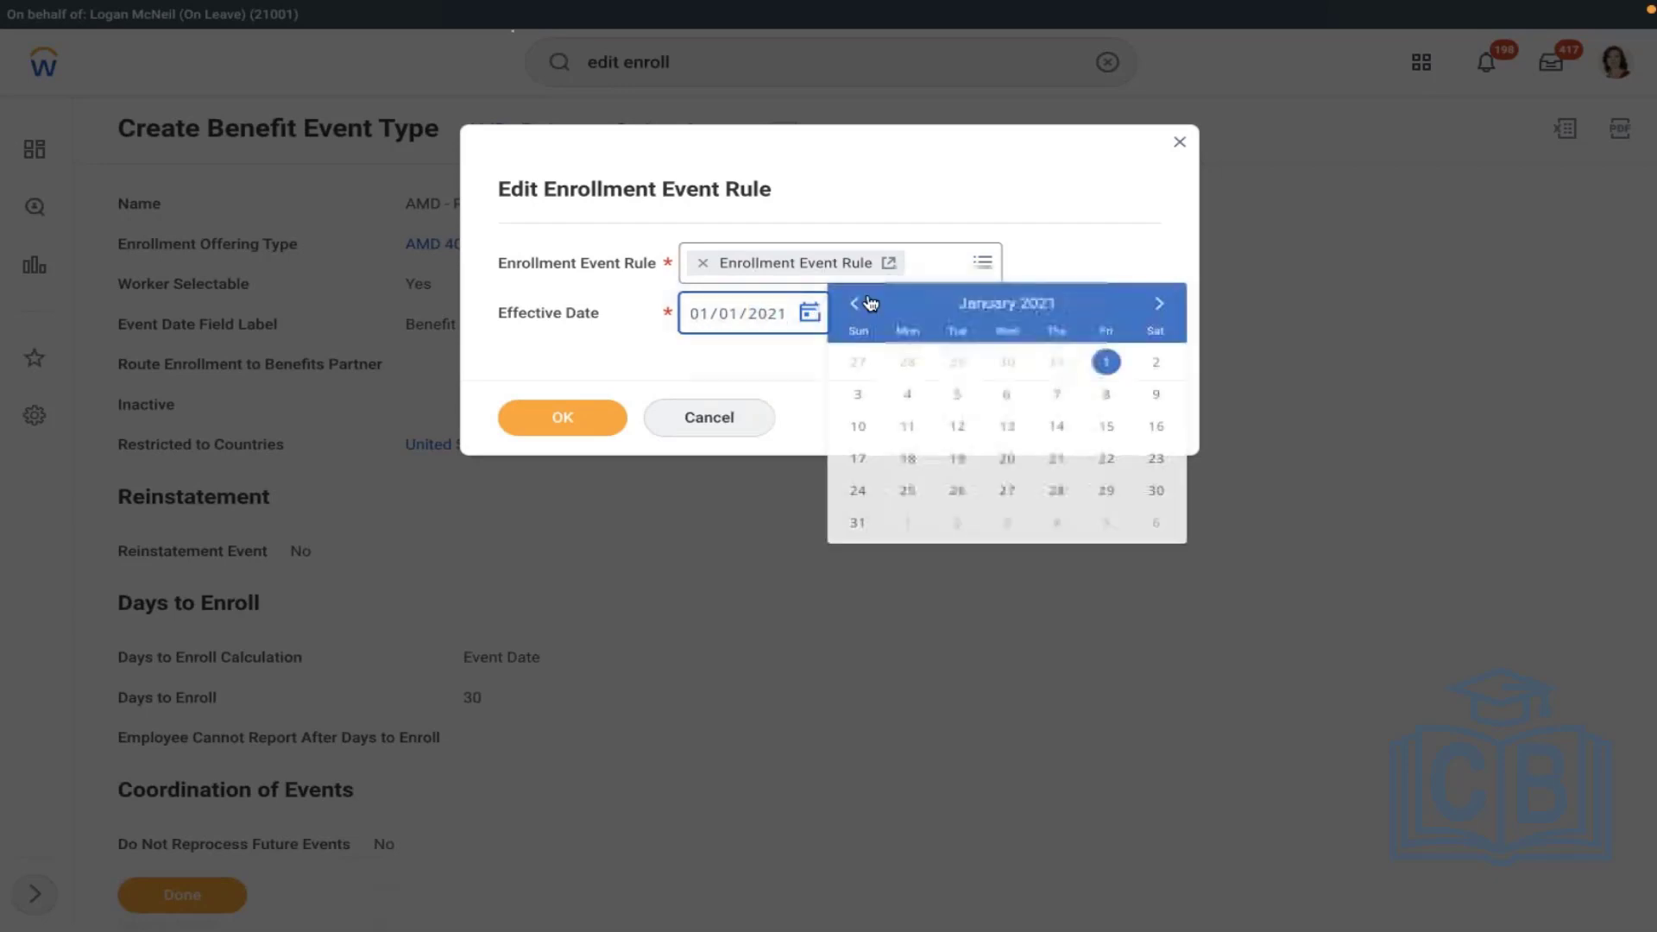
pyautogui.click(763, 316)
pyautogui.write('2022')
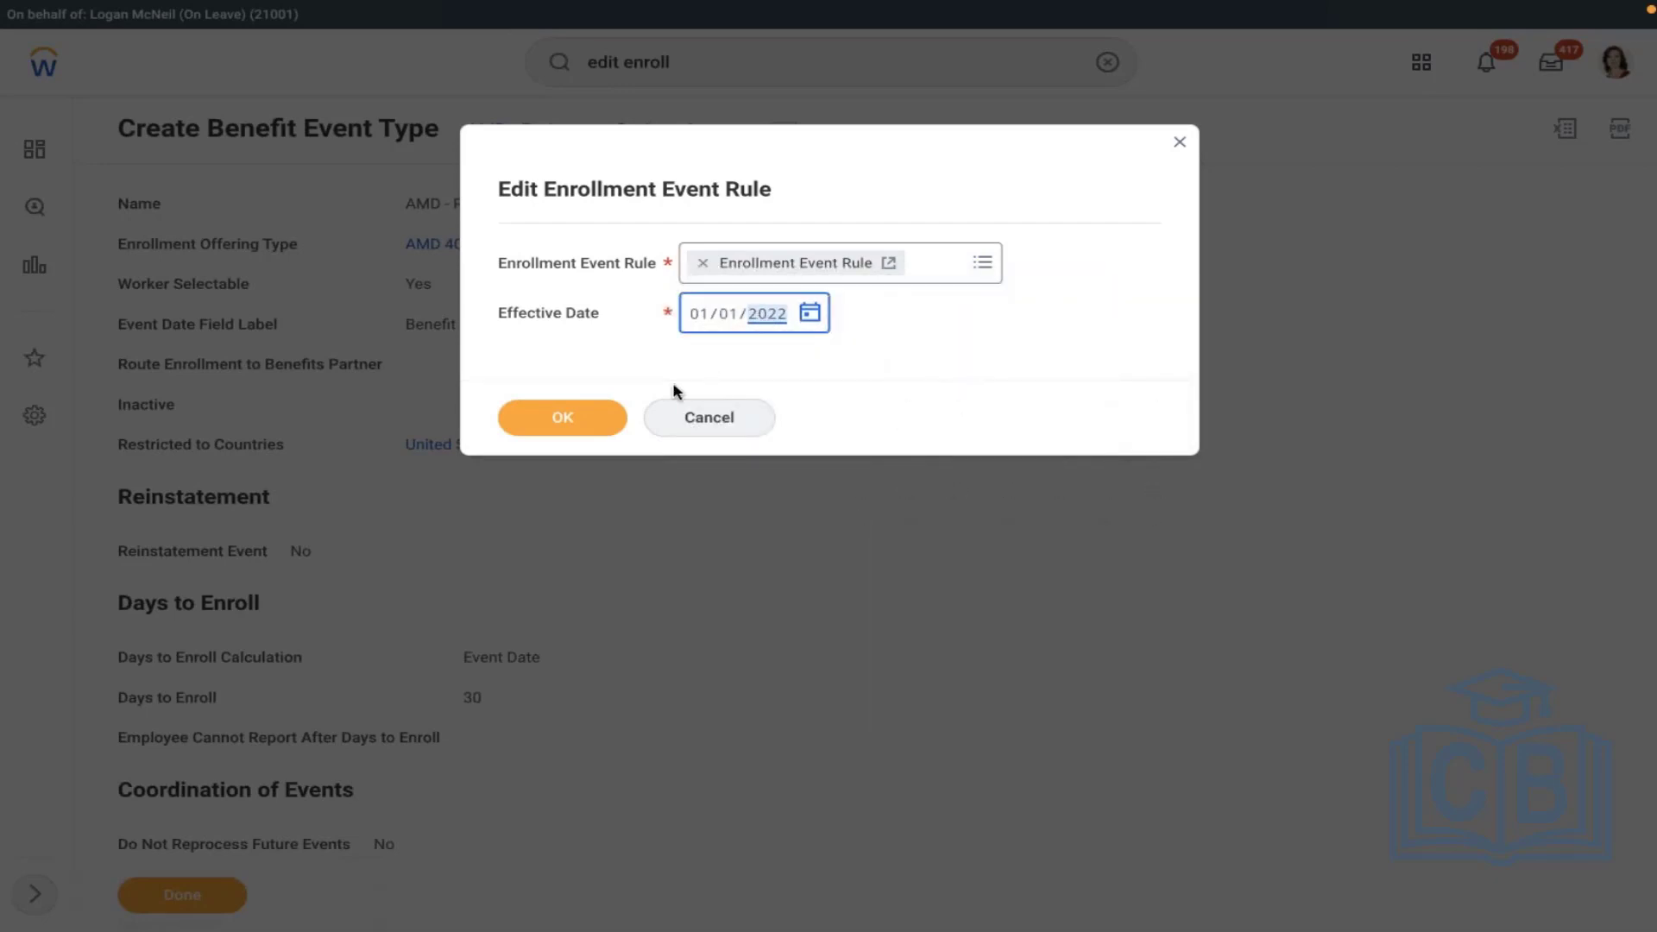
pyautogui.click(566, 417)
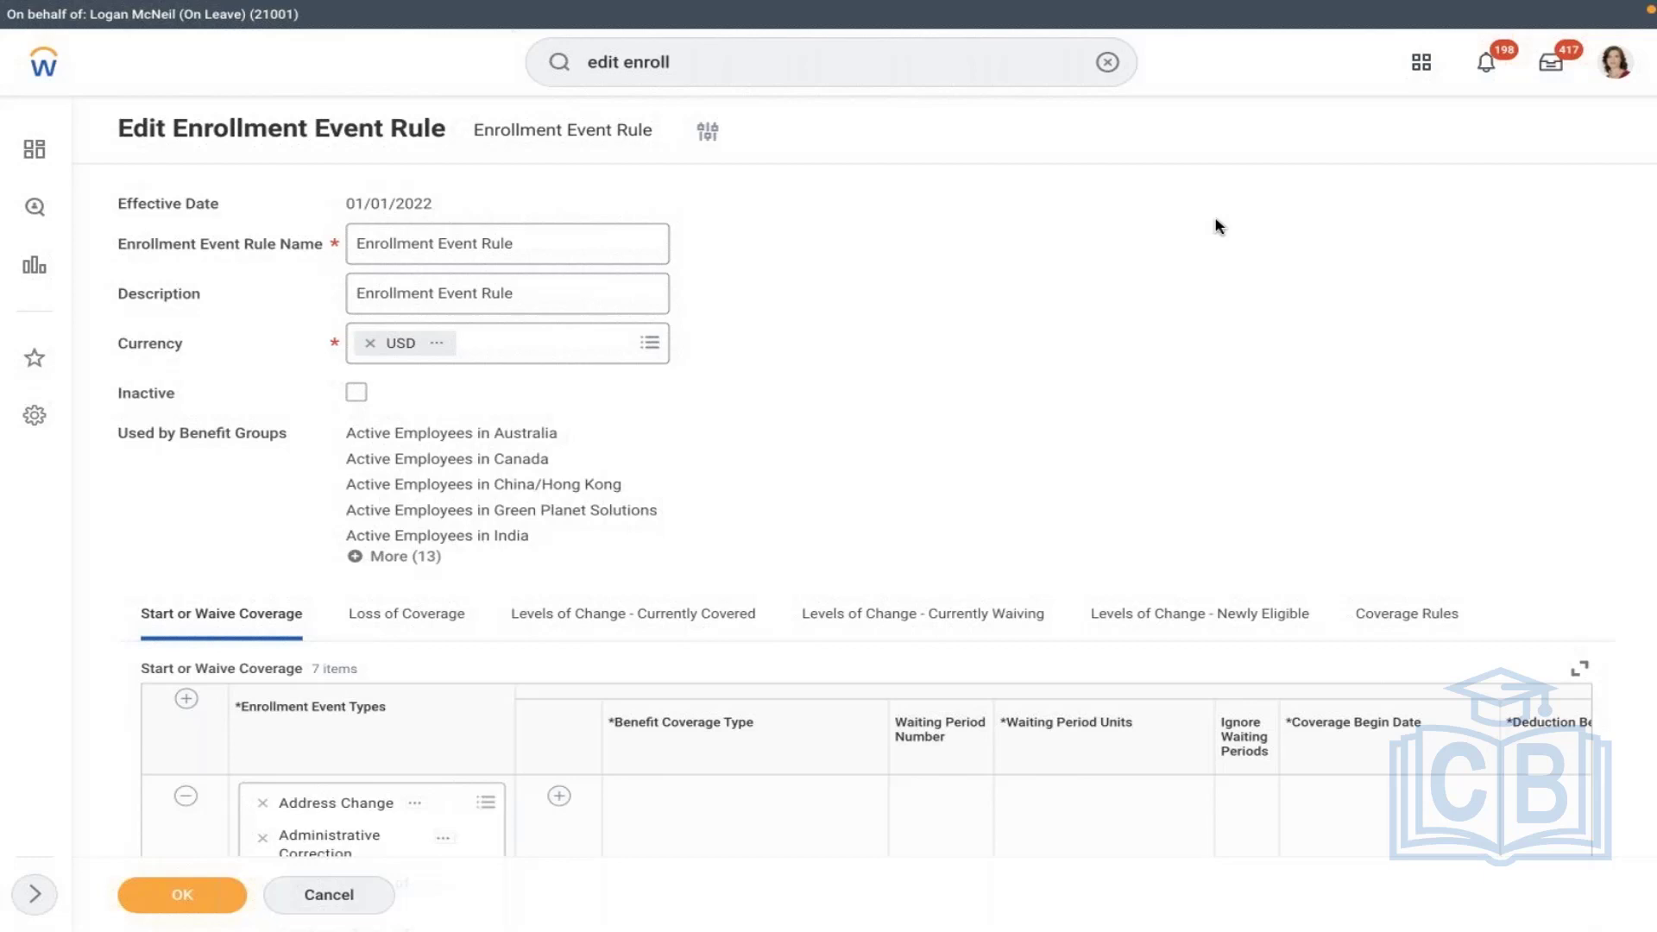
# Step: Add a coverage row pairing event AMD - Retirement Savings Account with coverage AMD 401K
pyautogui.scroll(-5, 794, 457)
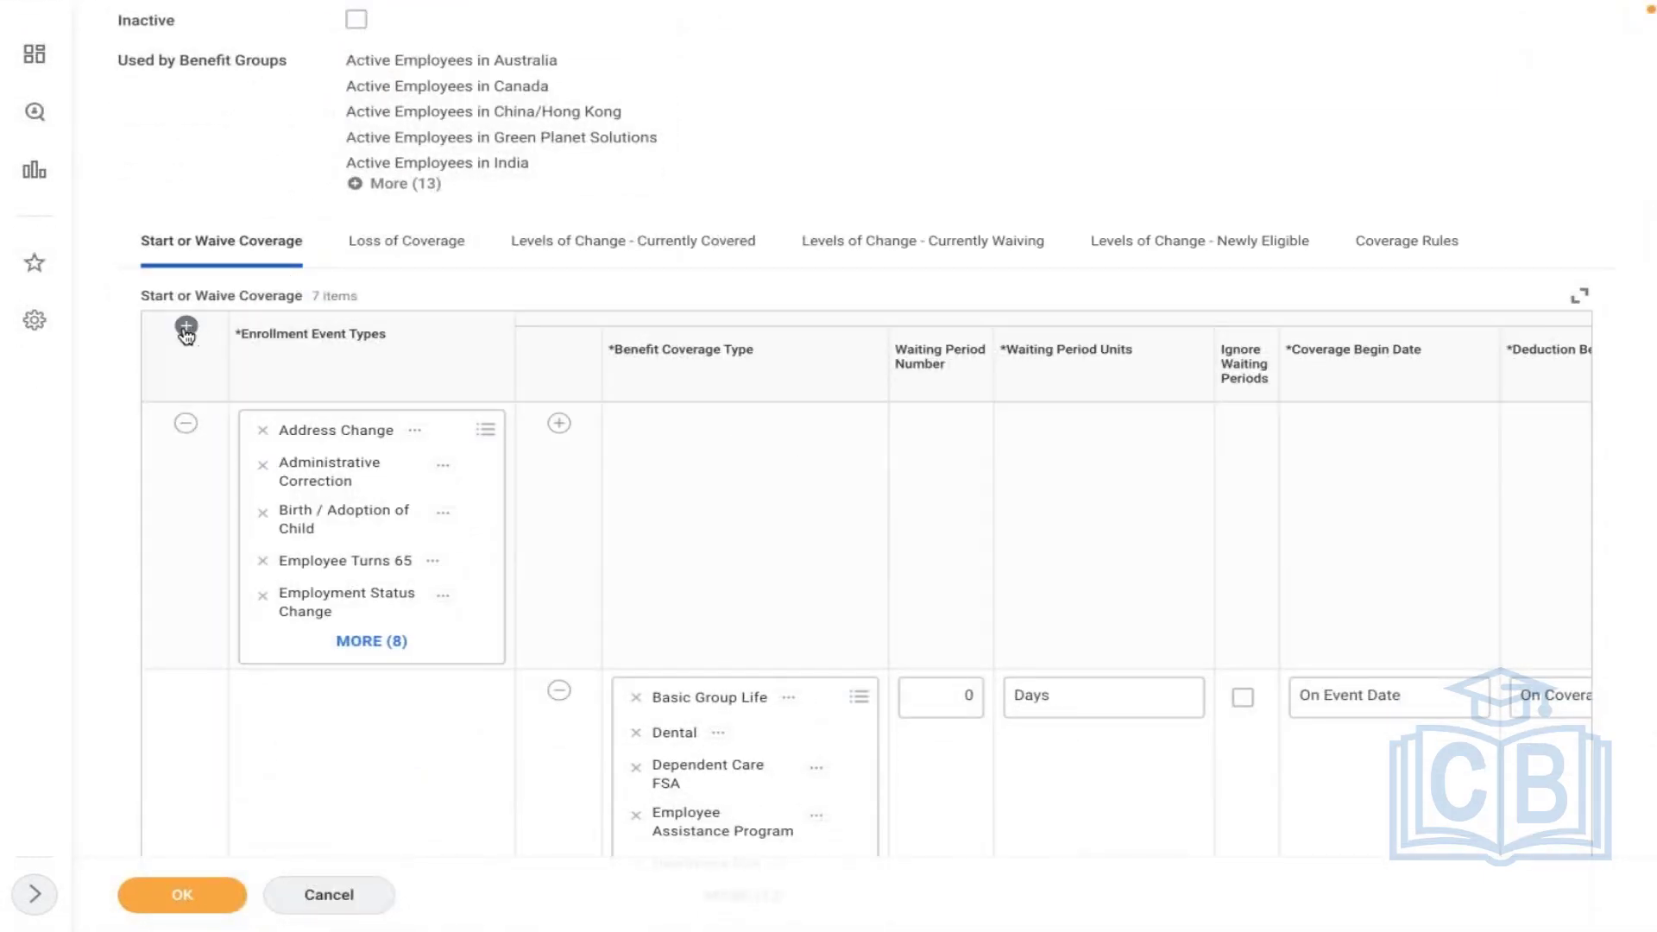
pyautogui.click(186, 327)
pyautogui.click(303, 446)
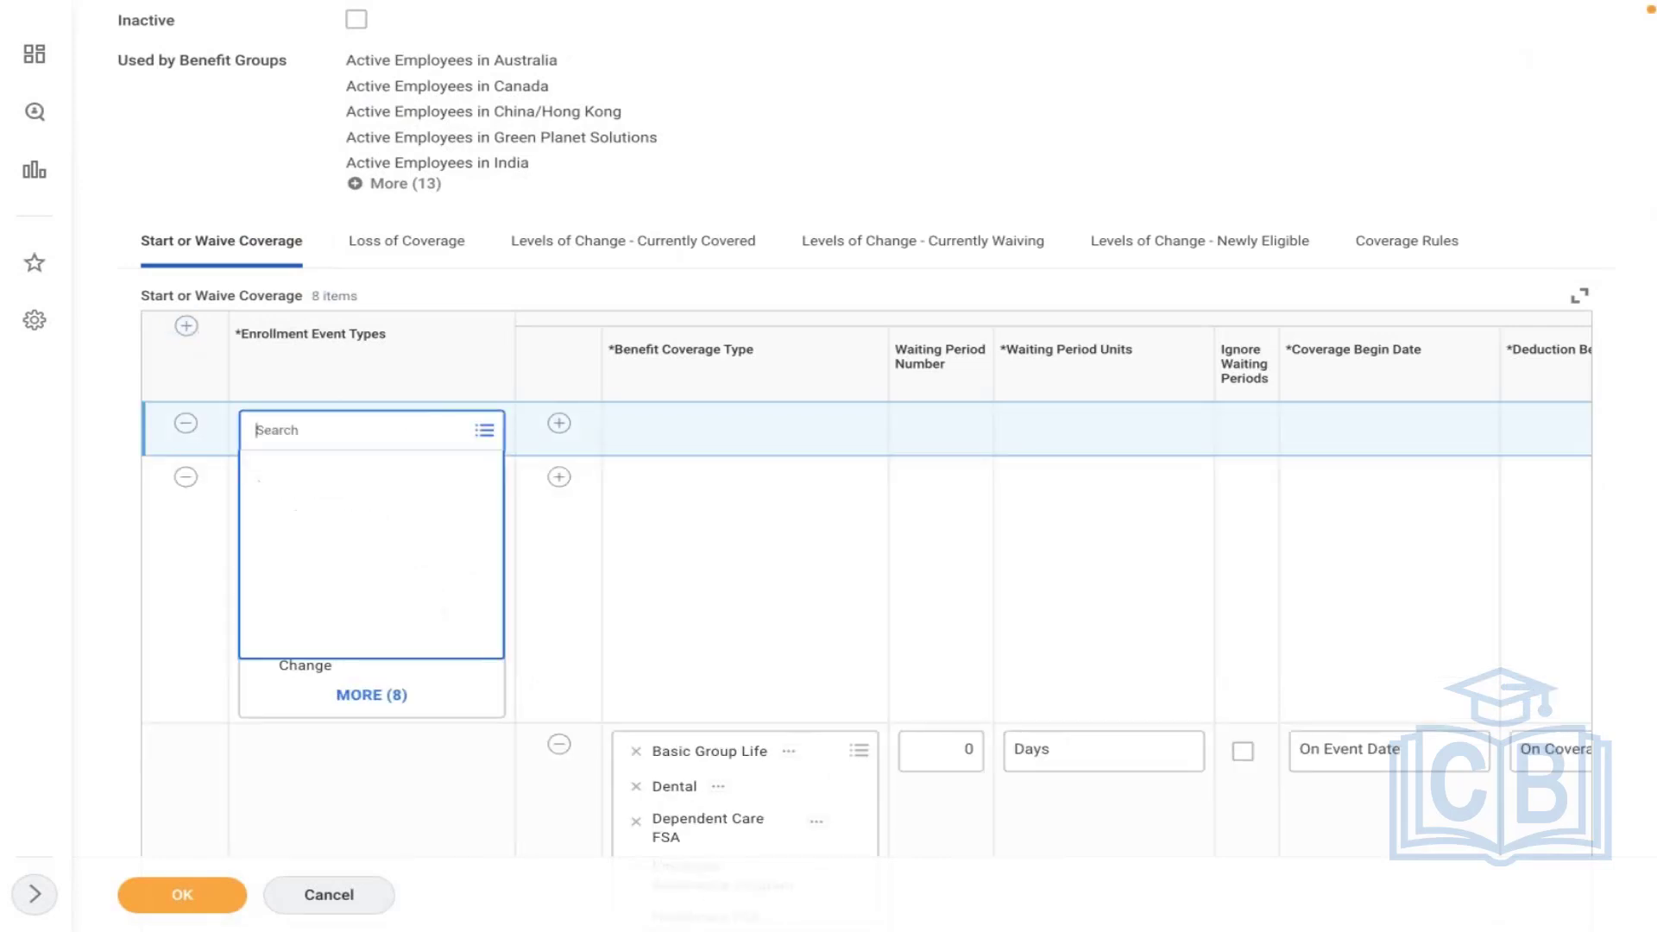
pyautogui.write('amd')
pyautogui.press('Return')
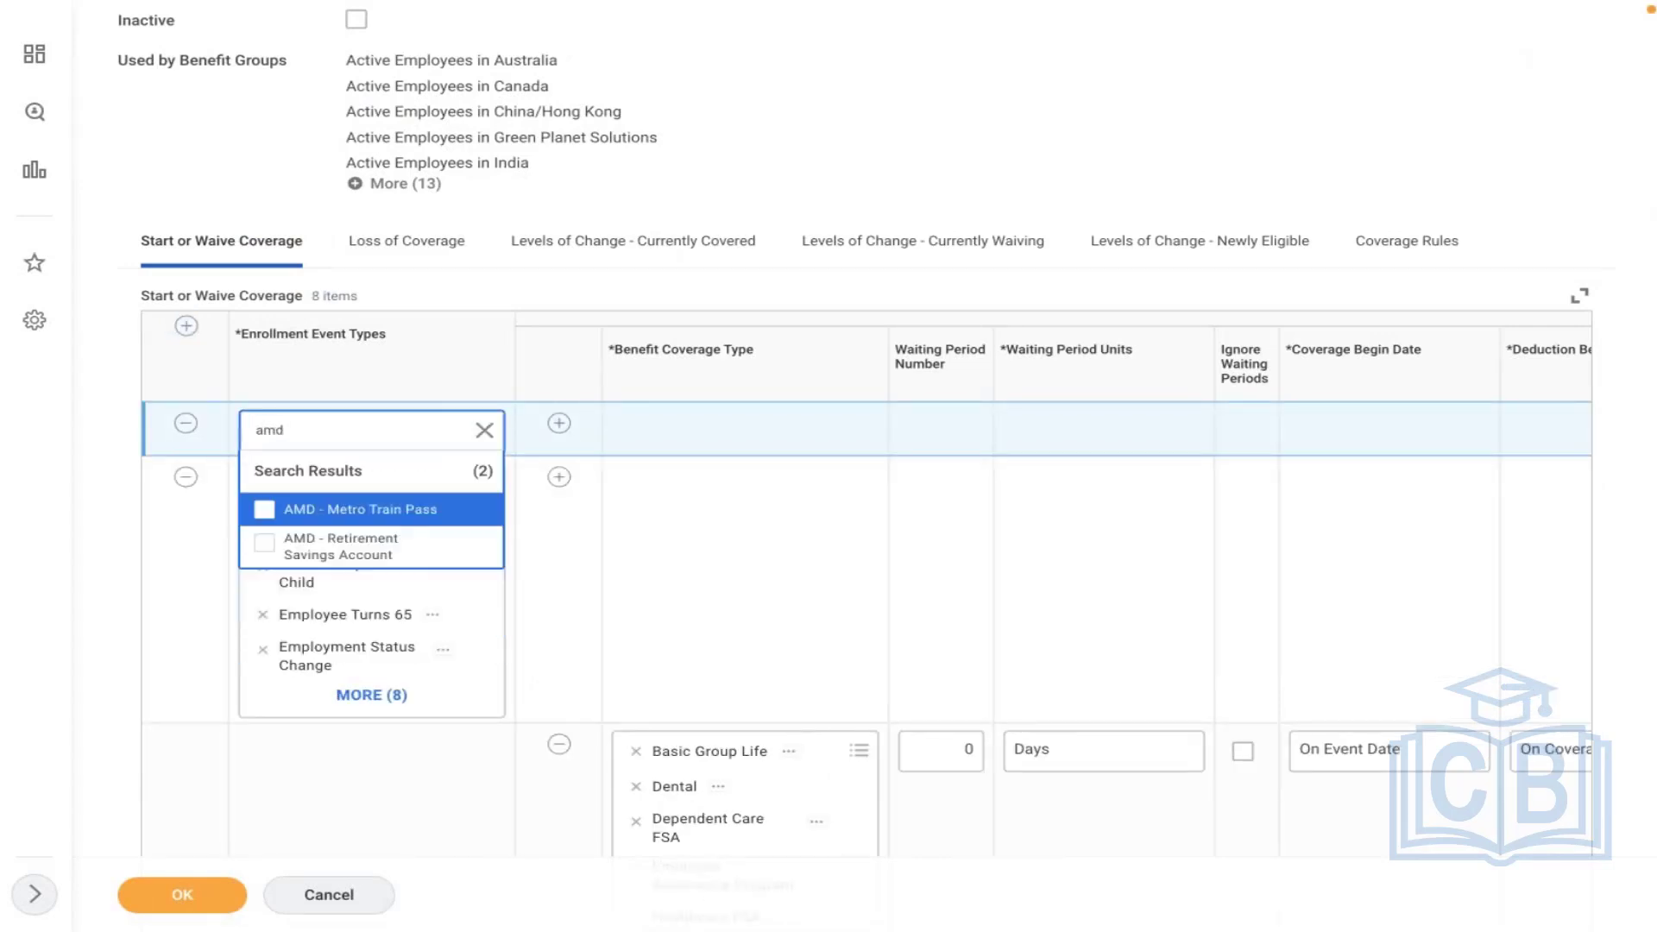
pyautogui.click(339, 546)
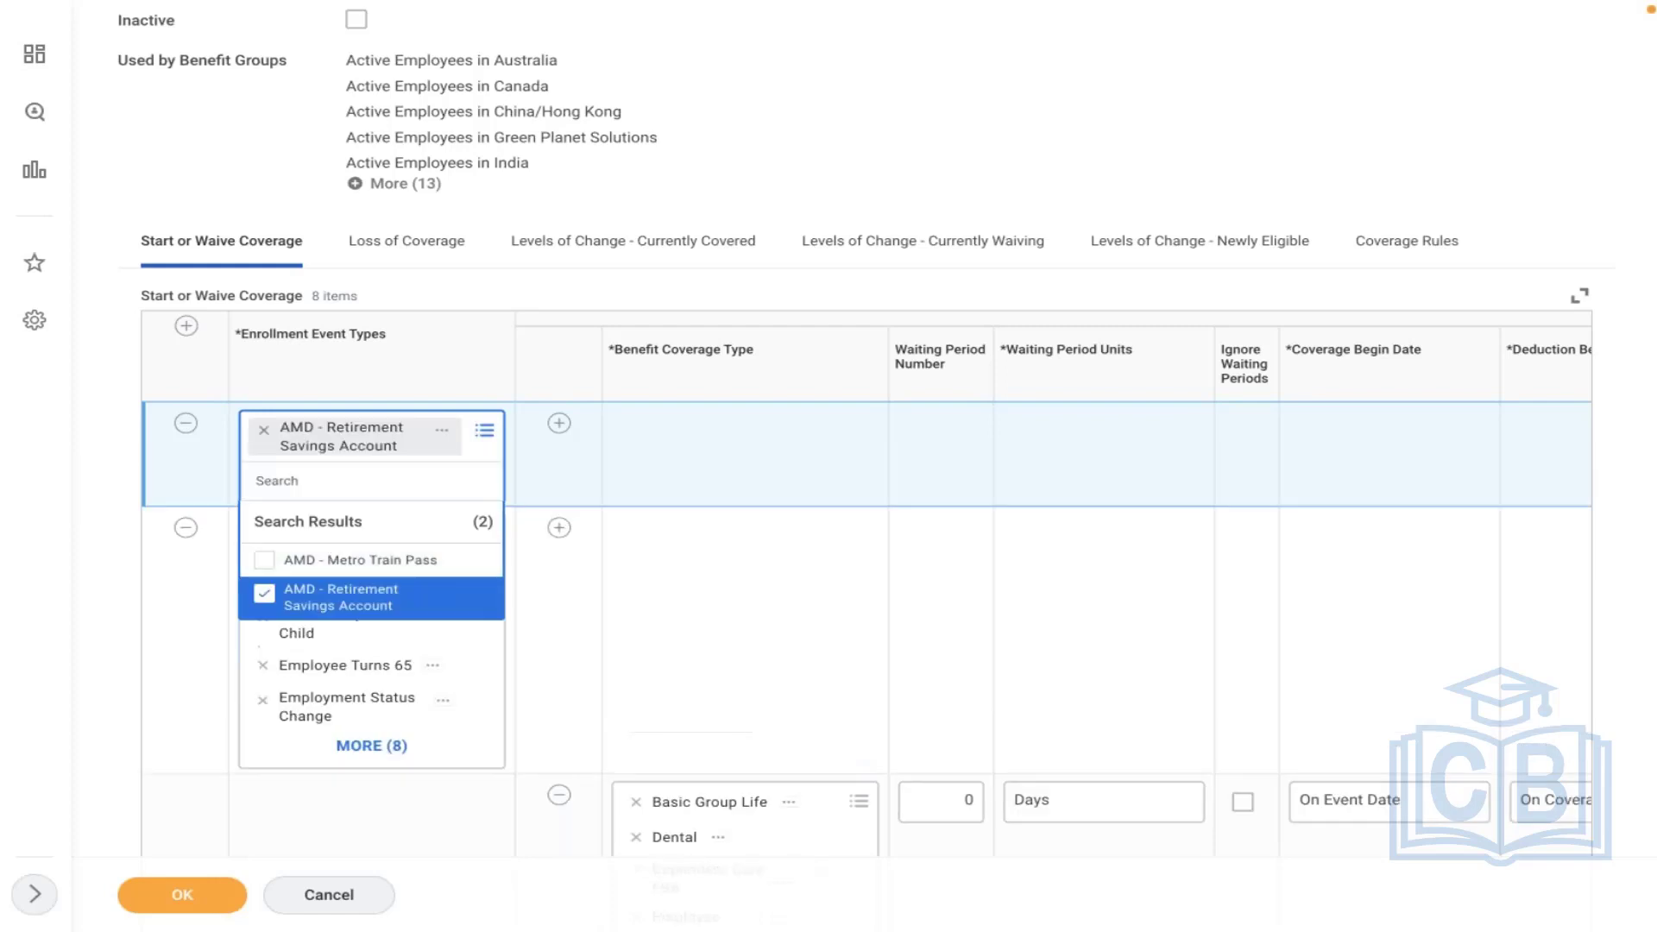
pyautogui.click(560, 423)
pyautogui.click(706, 501)
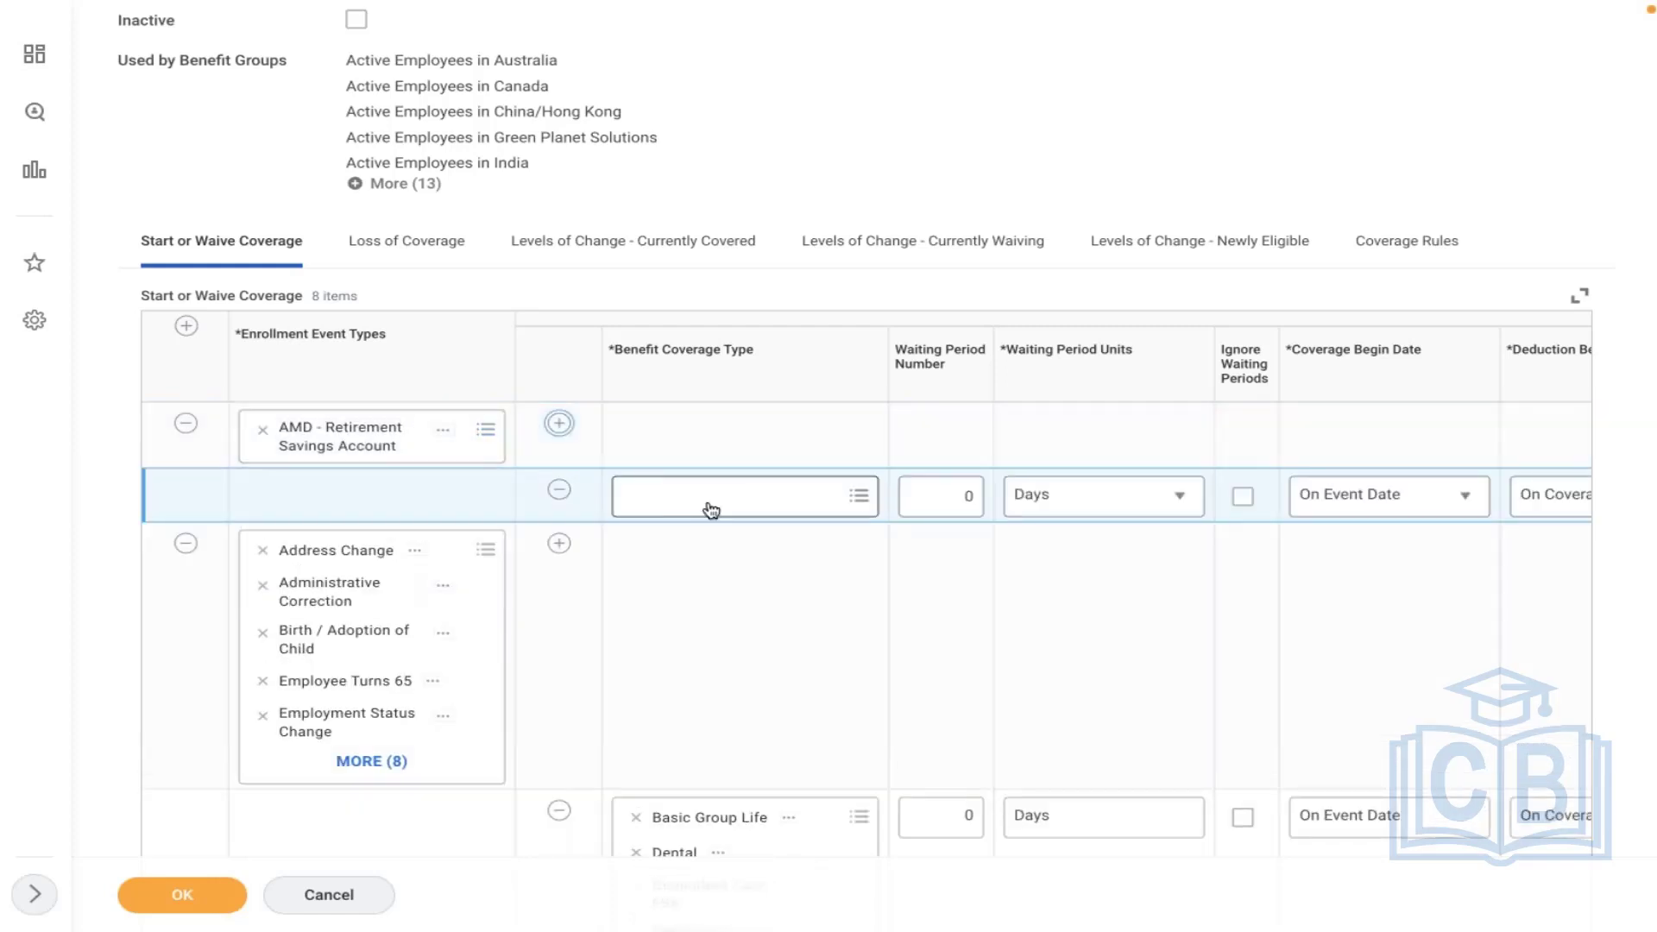
pyautogui.write('amd')
pyautogui.press('Return')
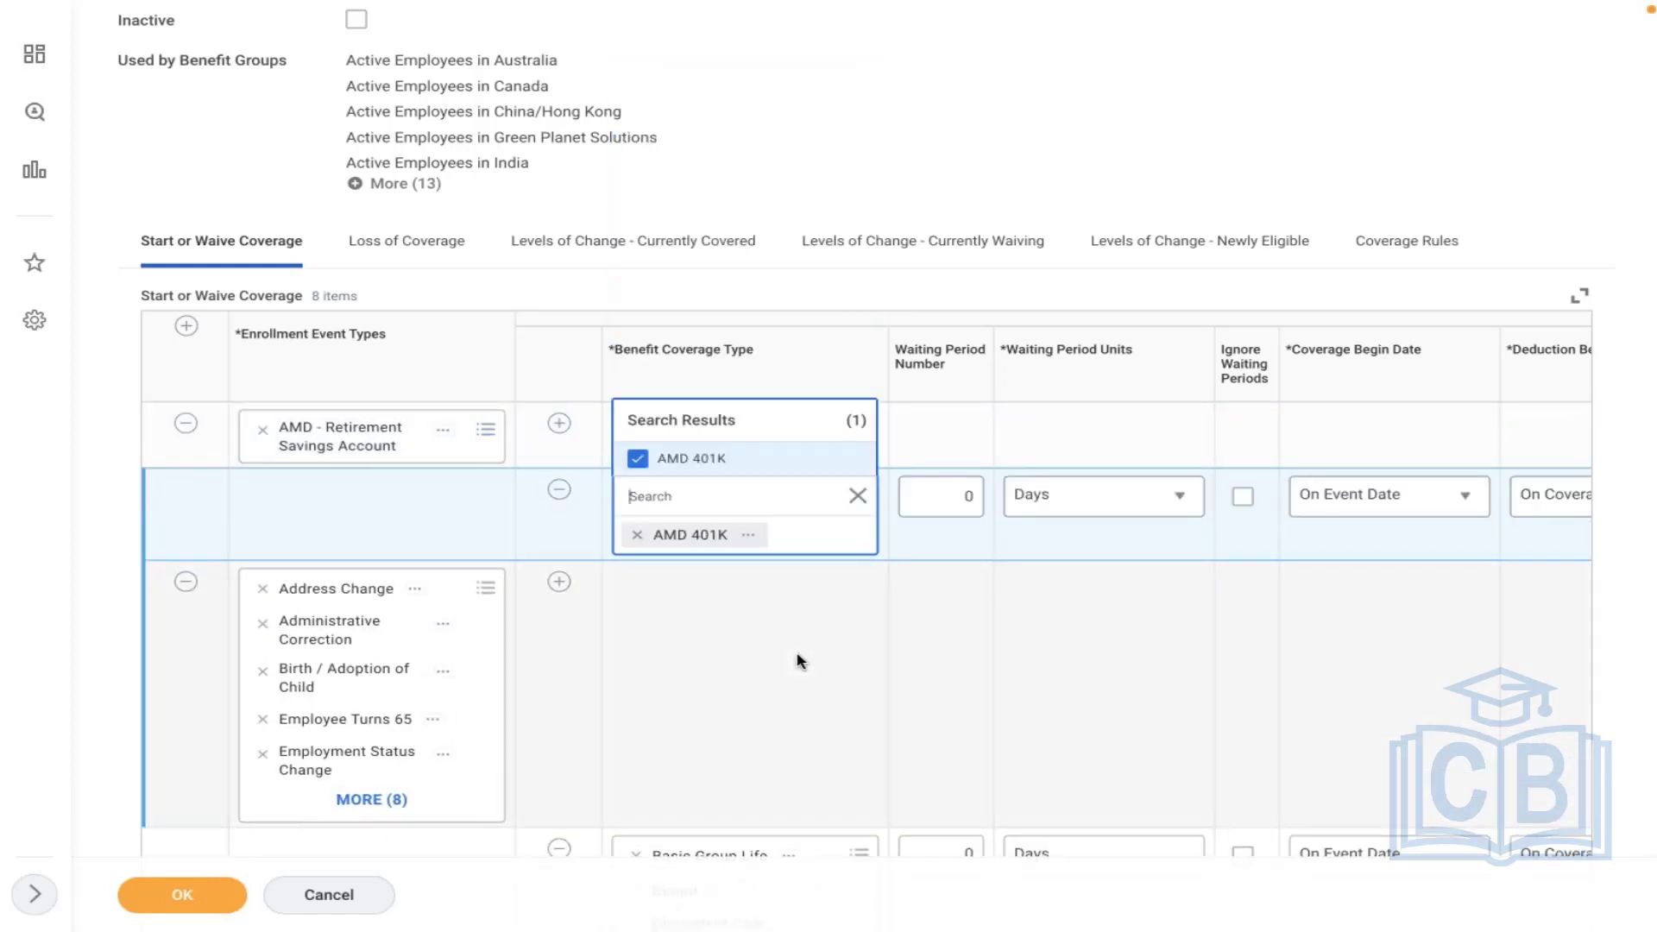
pyautogui.click(795, 659)
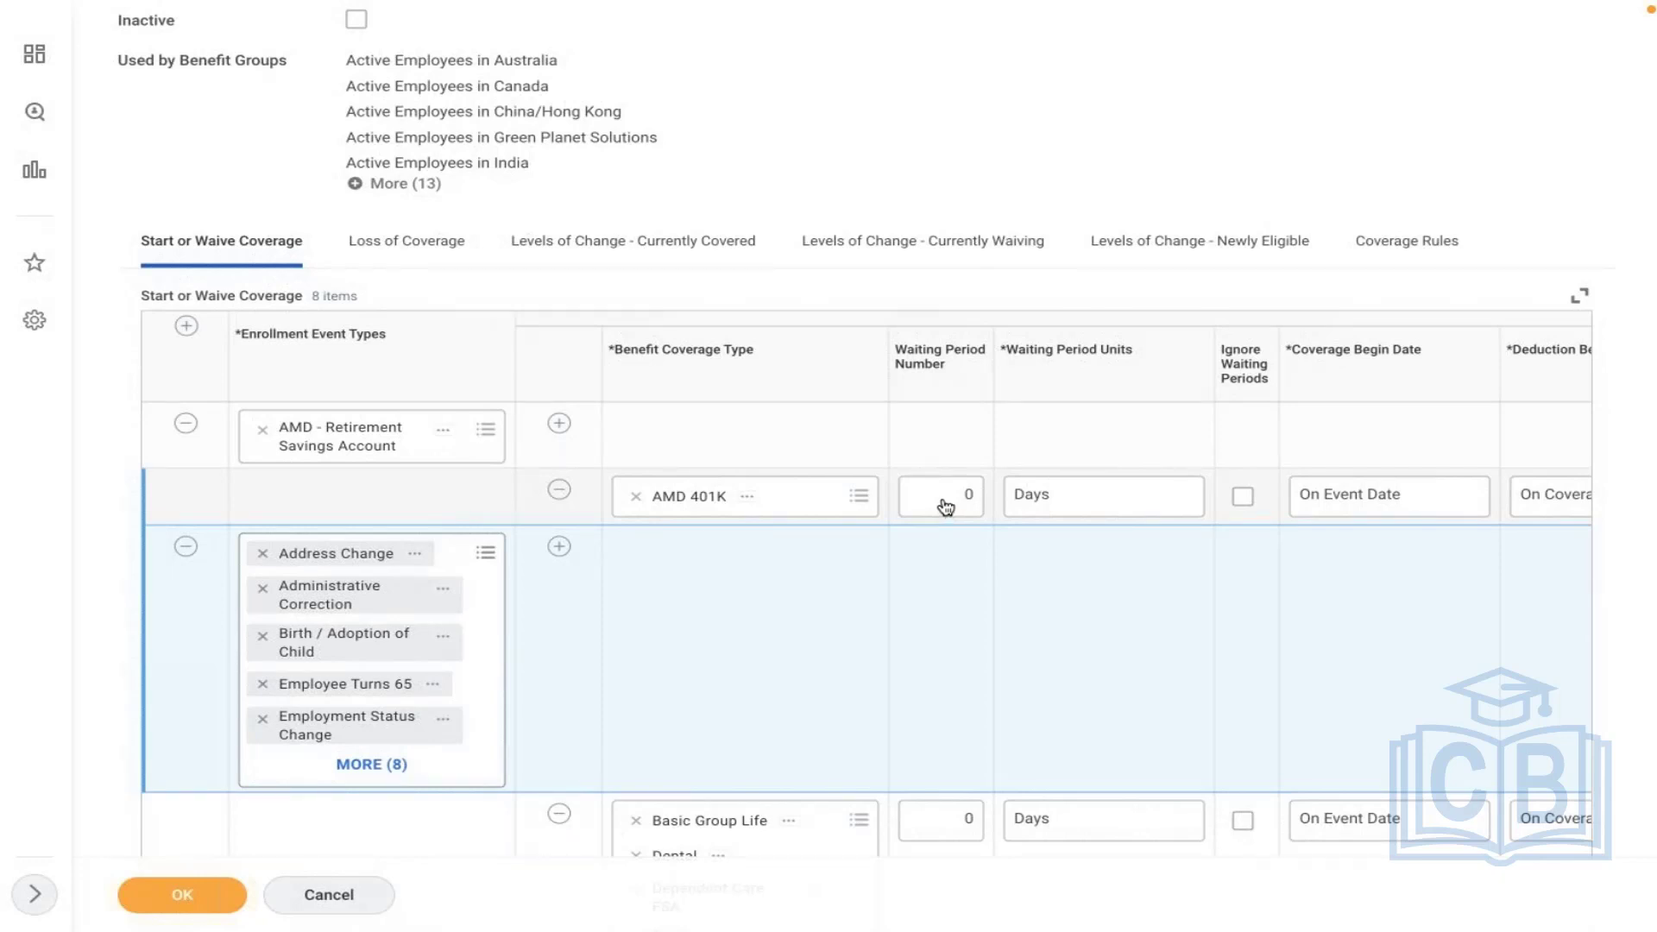
# Step: Set the AMD 401K waiting period to 0 days, with coverage beginning on the event date
pyautogui.click(946, 507)
pyautogui.write('90')
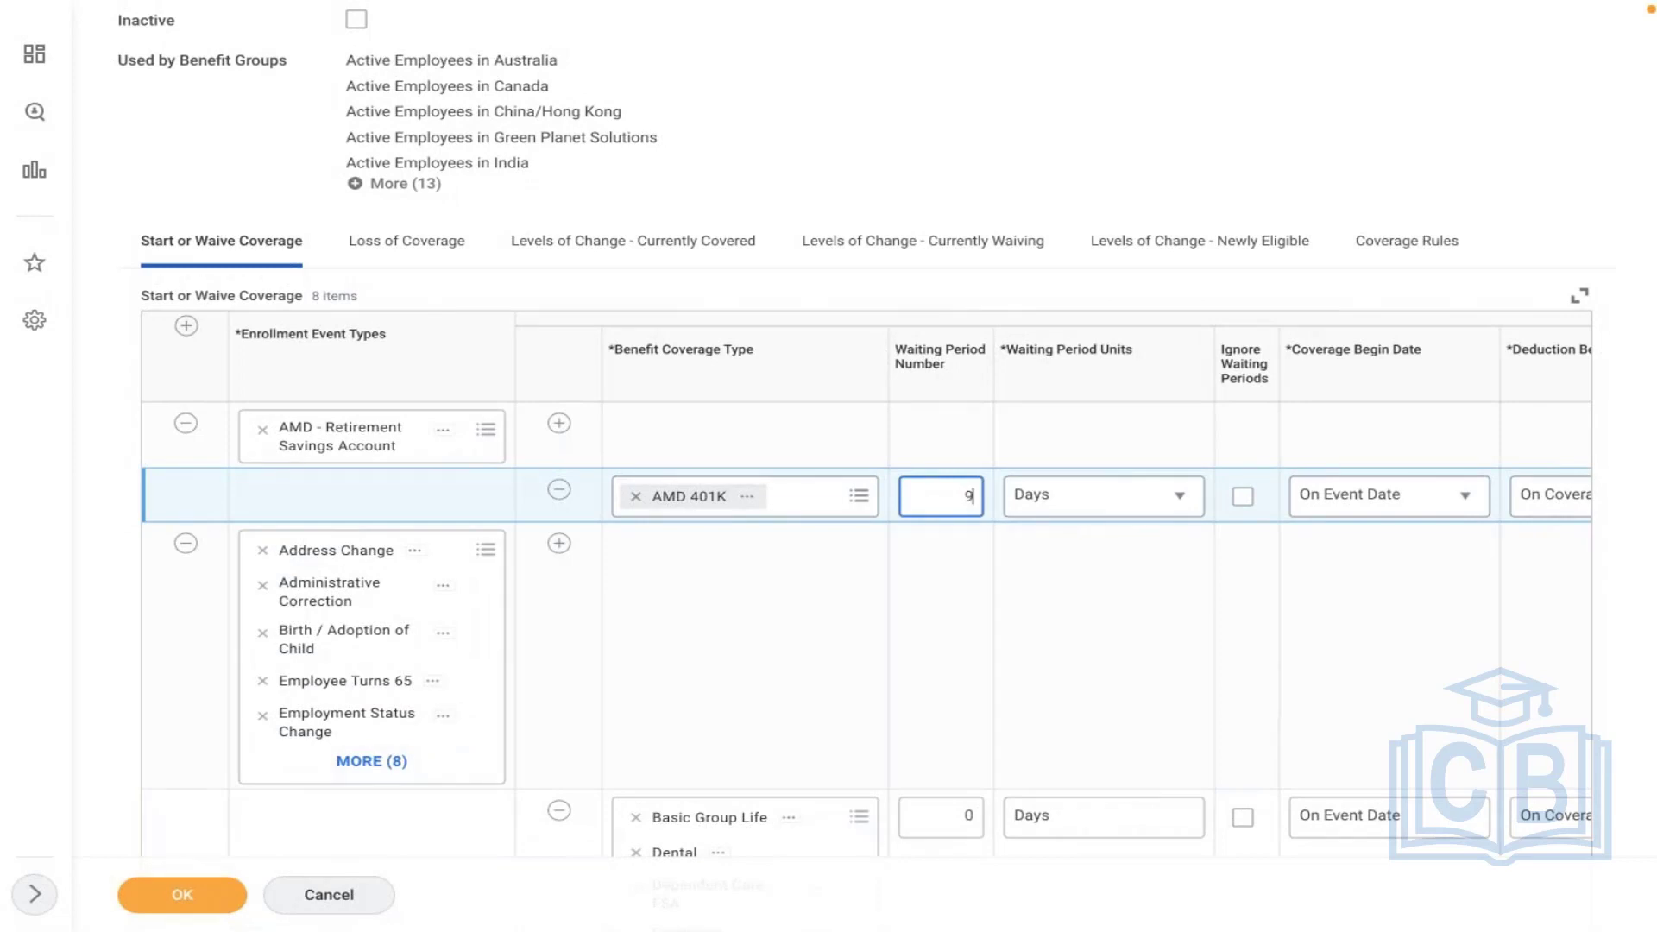
pyautogui.click(803, 682)
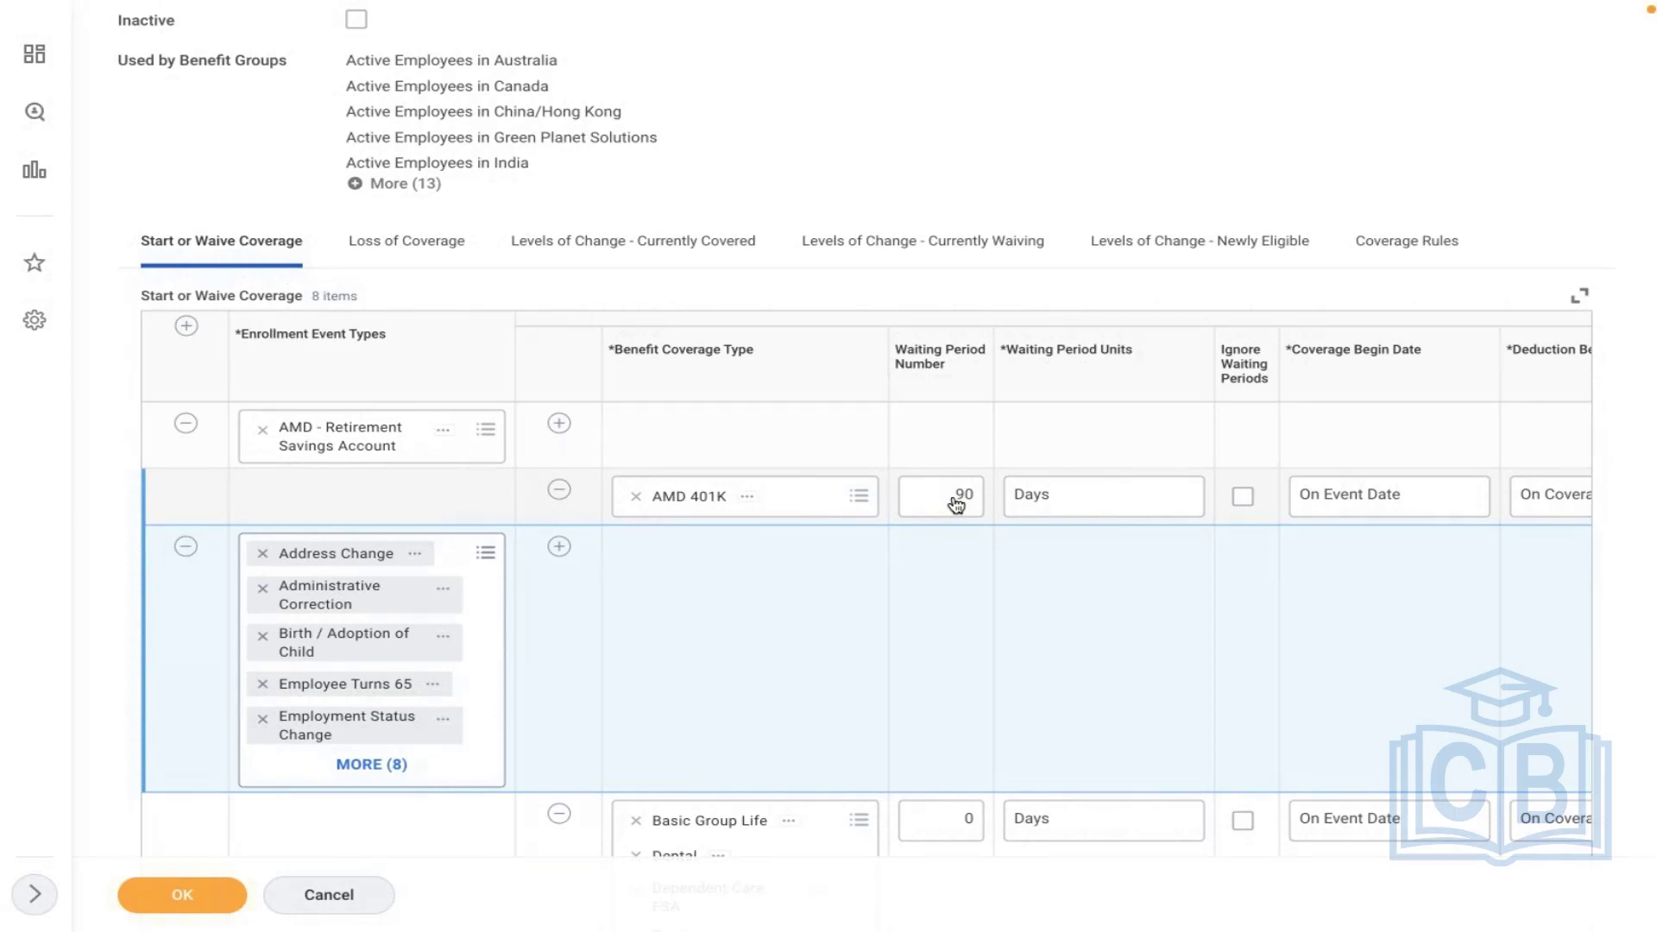
pyautogui.click(957, 504)
pyautogui.write('0')
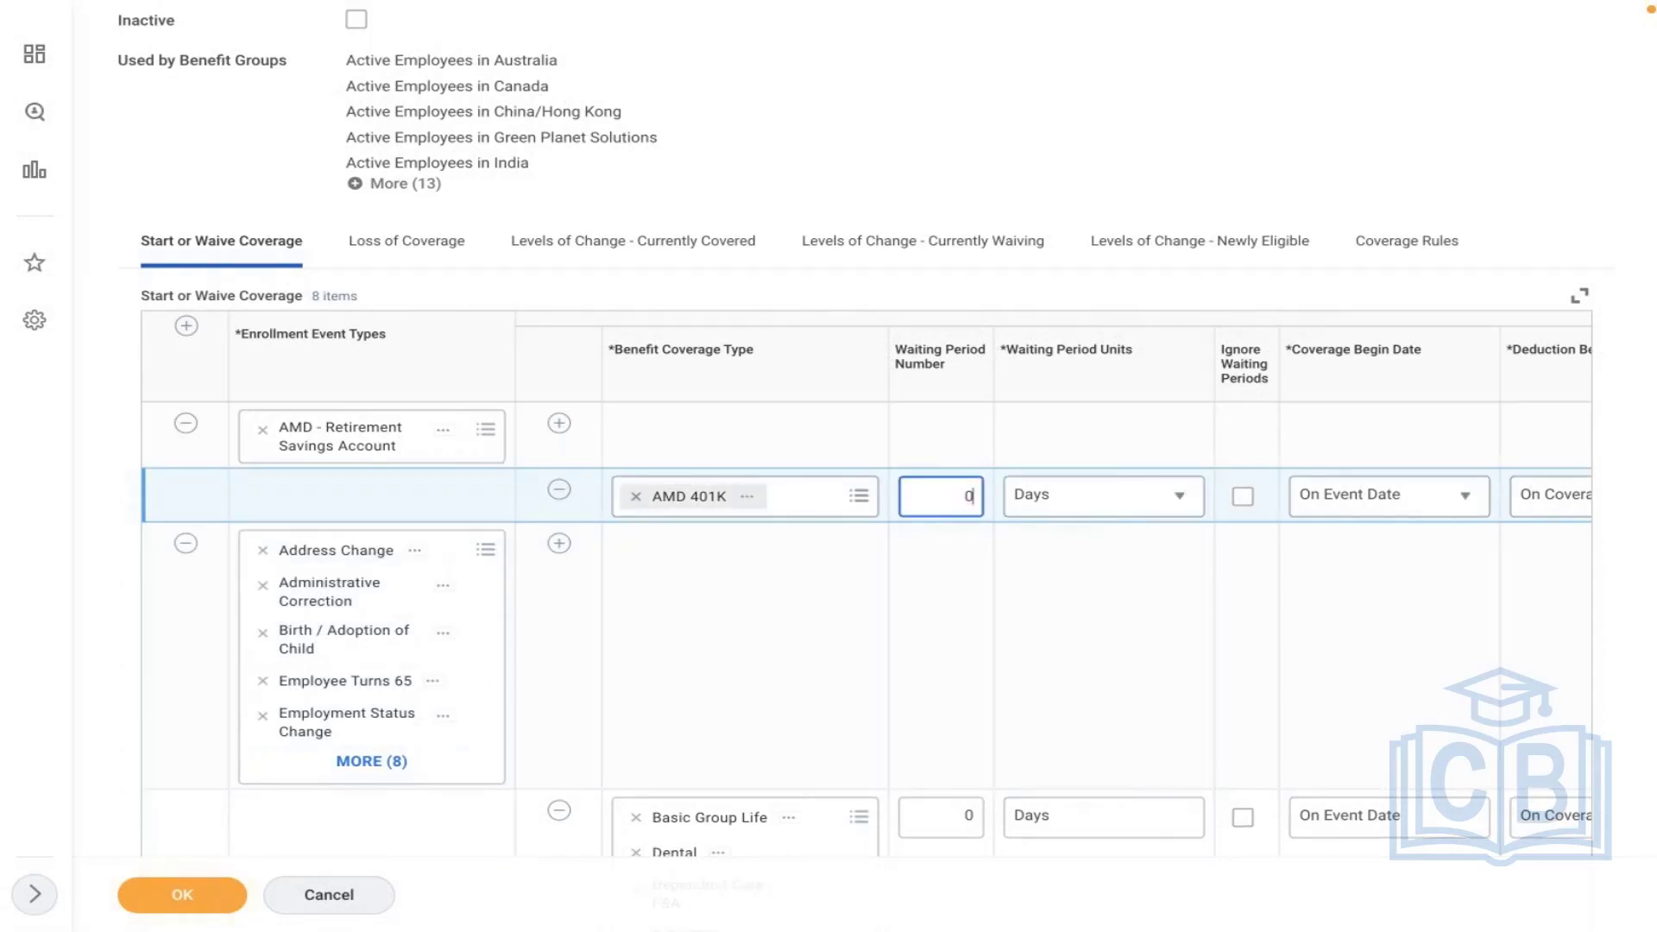
pyautogui.click(977, 609)
pyautogui.hscroll(3, 977, 611)
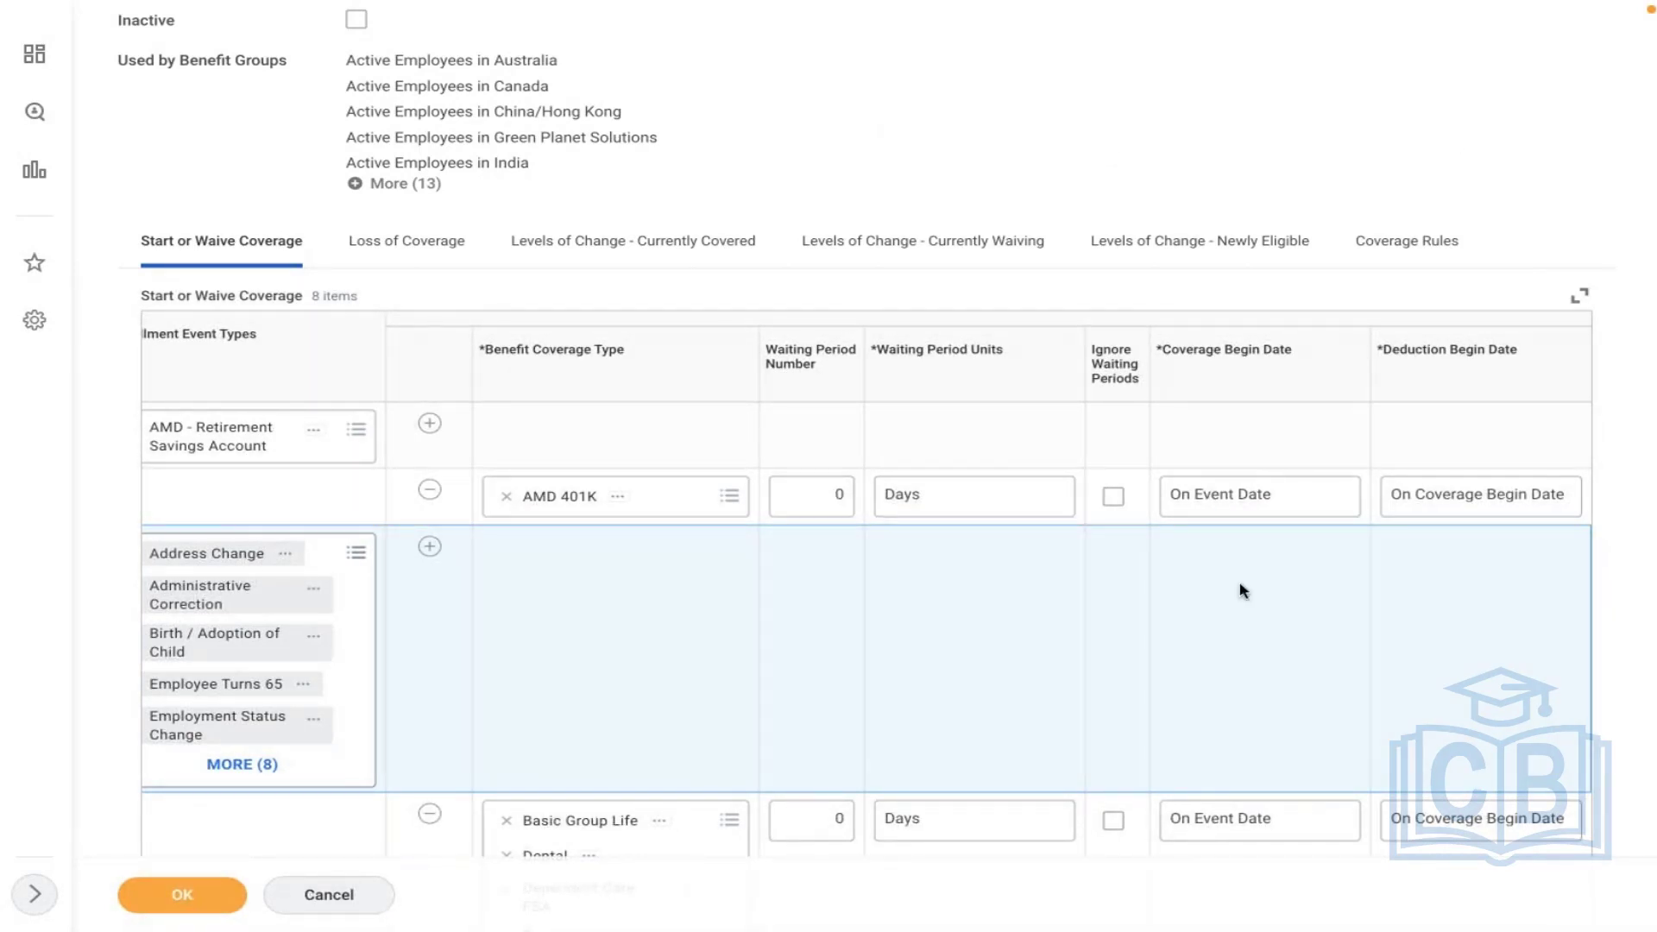
pyautogui.click(1208, 496)
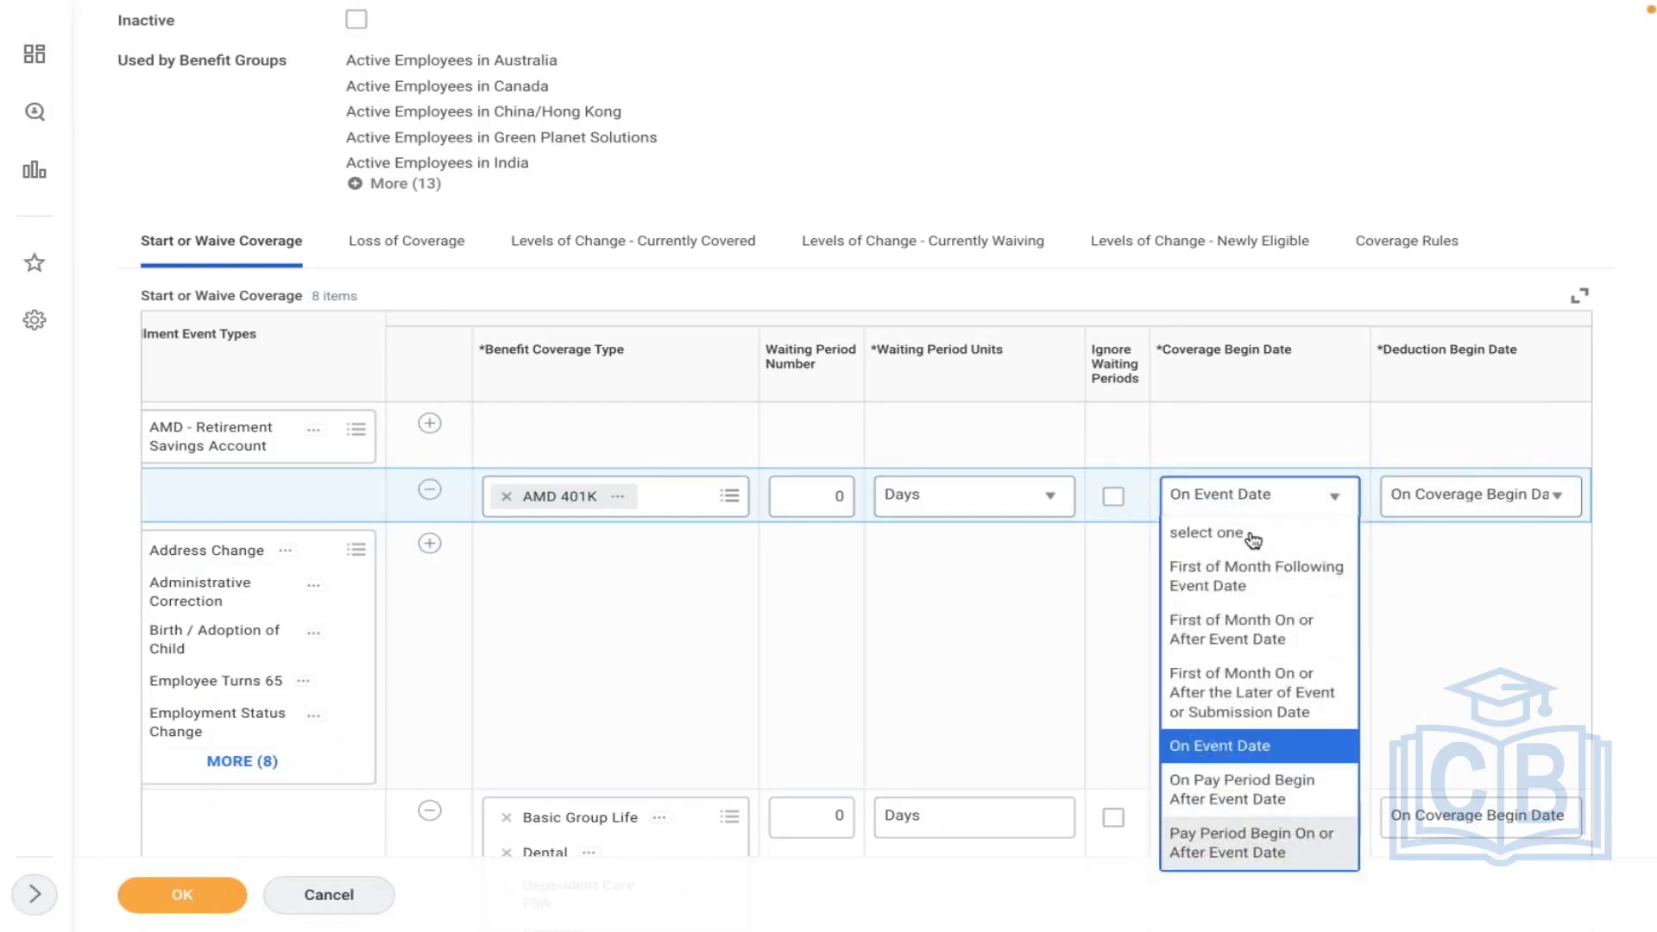
pyautogui.click(1425, 652)
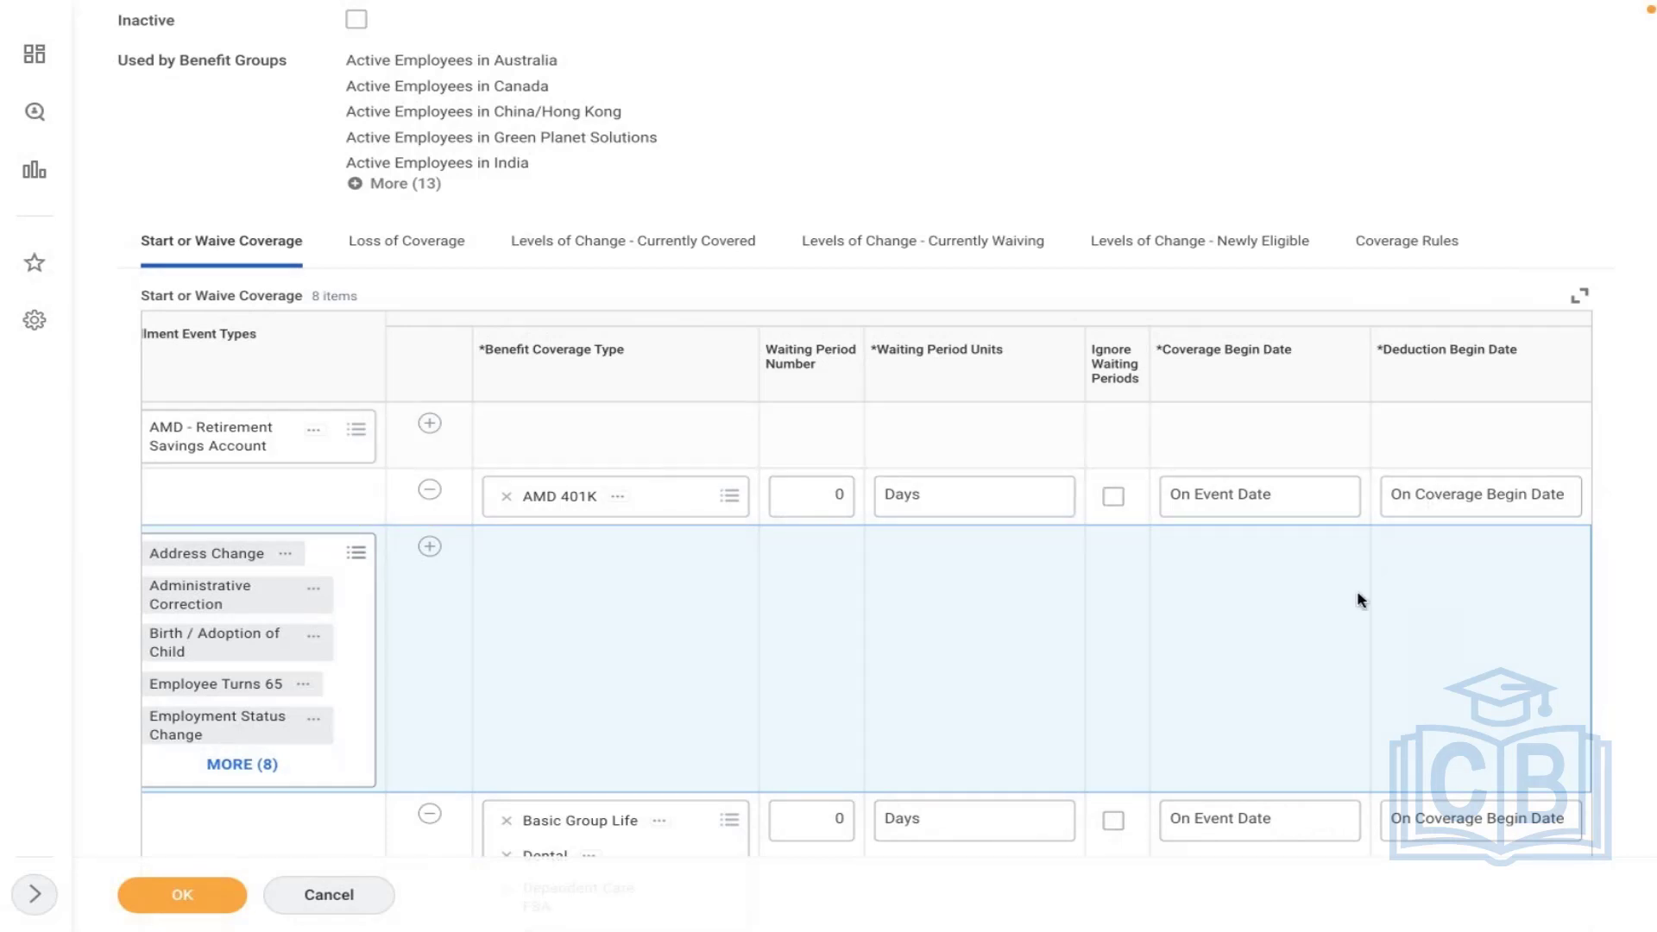
# Step: Add a Coverage Rules row for AMD - Retirement Savings Account with coverage type AMD 401K
pyautogui.click(1387, 250)
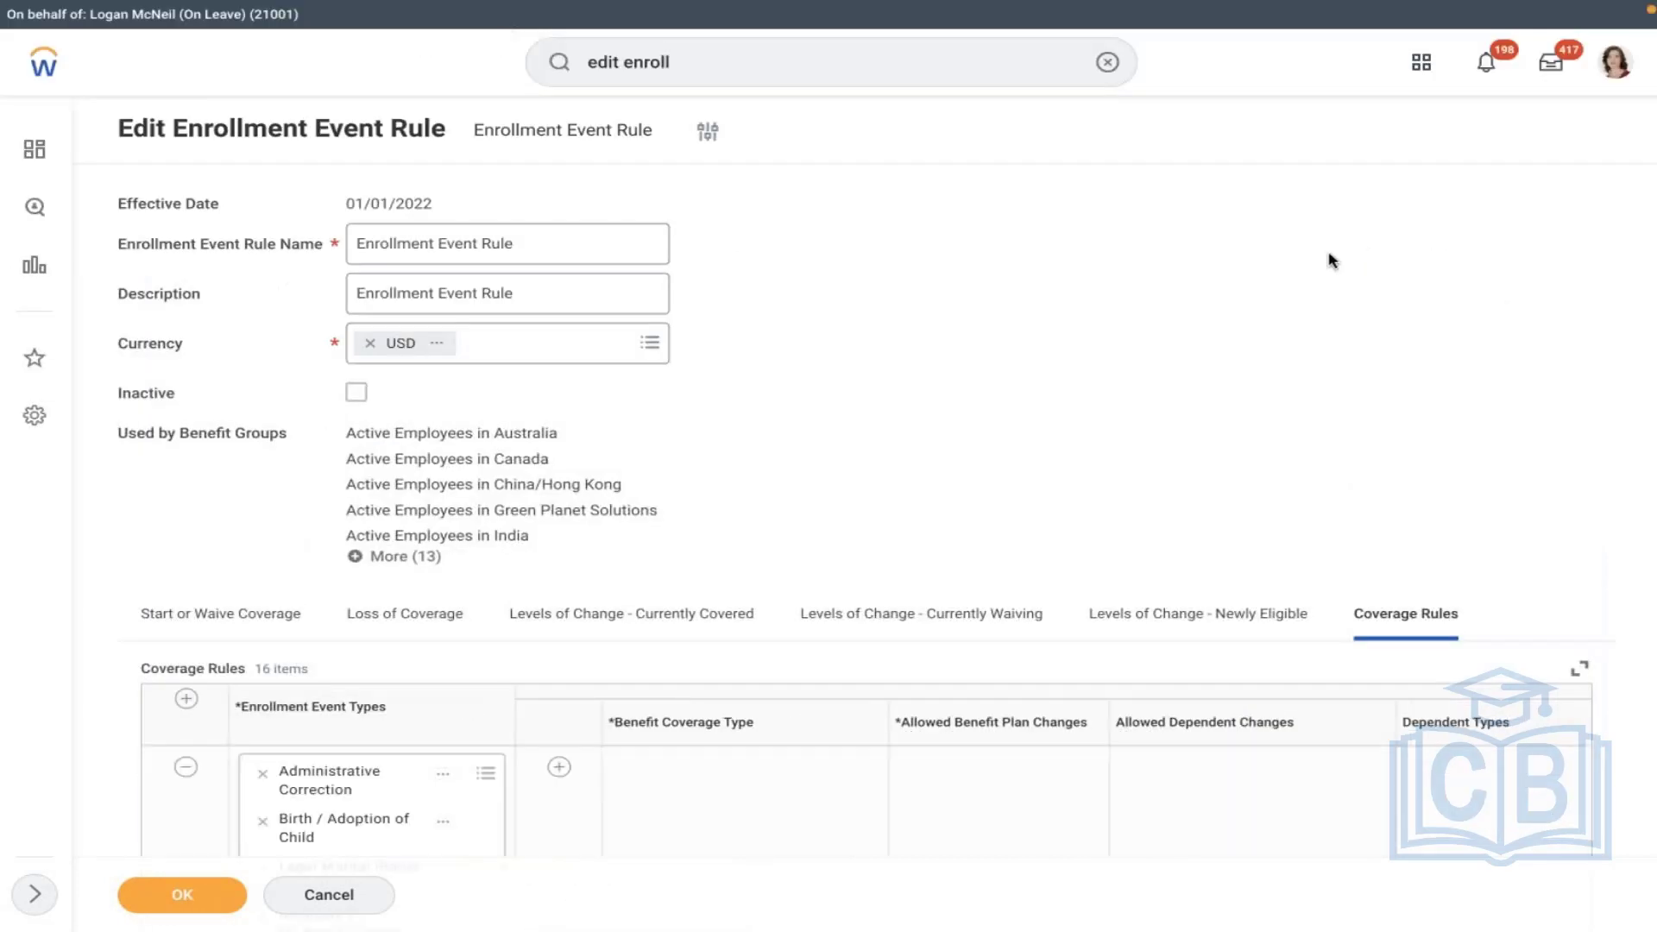
pyautogui.scroll(-6, 1332, 261)
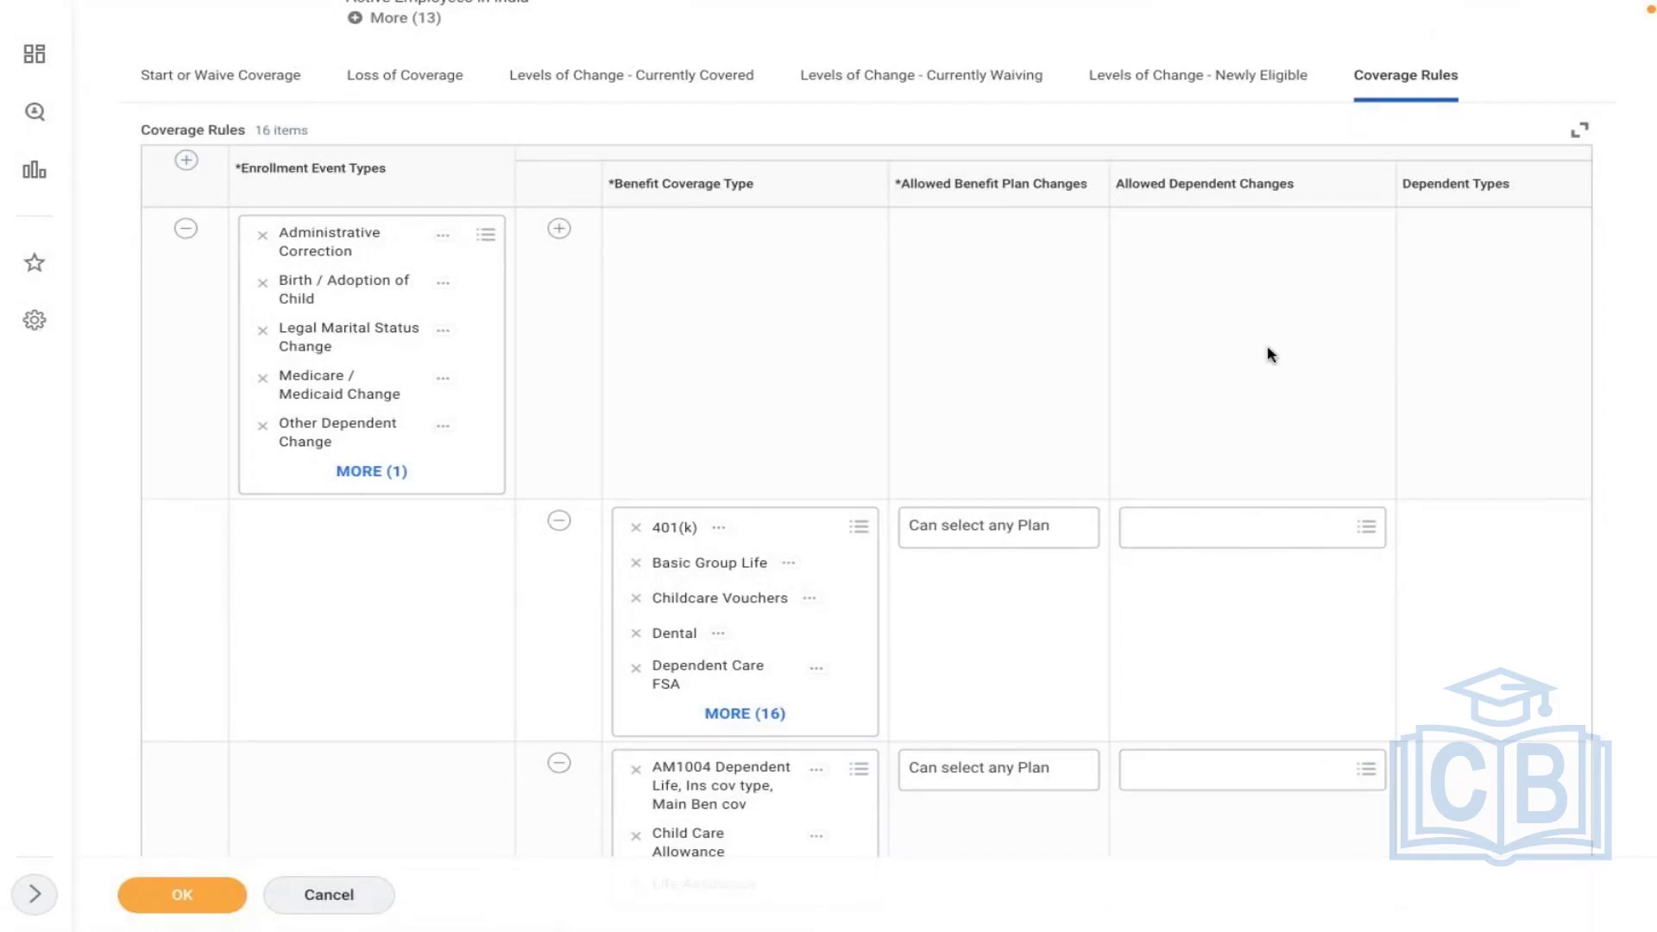
pyautogui.click(186, 160)
pyautogui.click(275, 241)
pyautogui.click(184, 228)
pyautogui.click(351, 241)
pyautogui.write('amd')
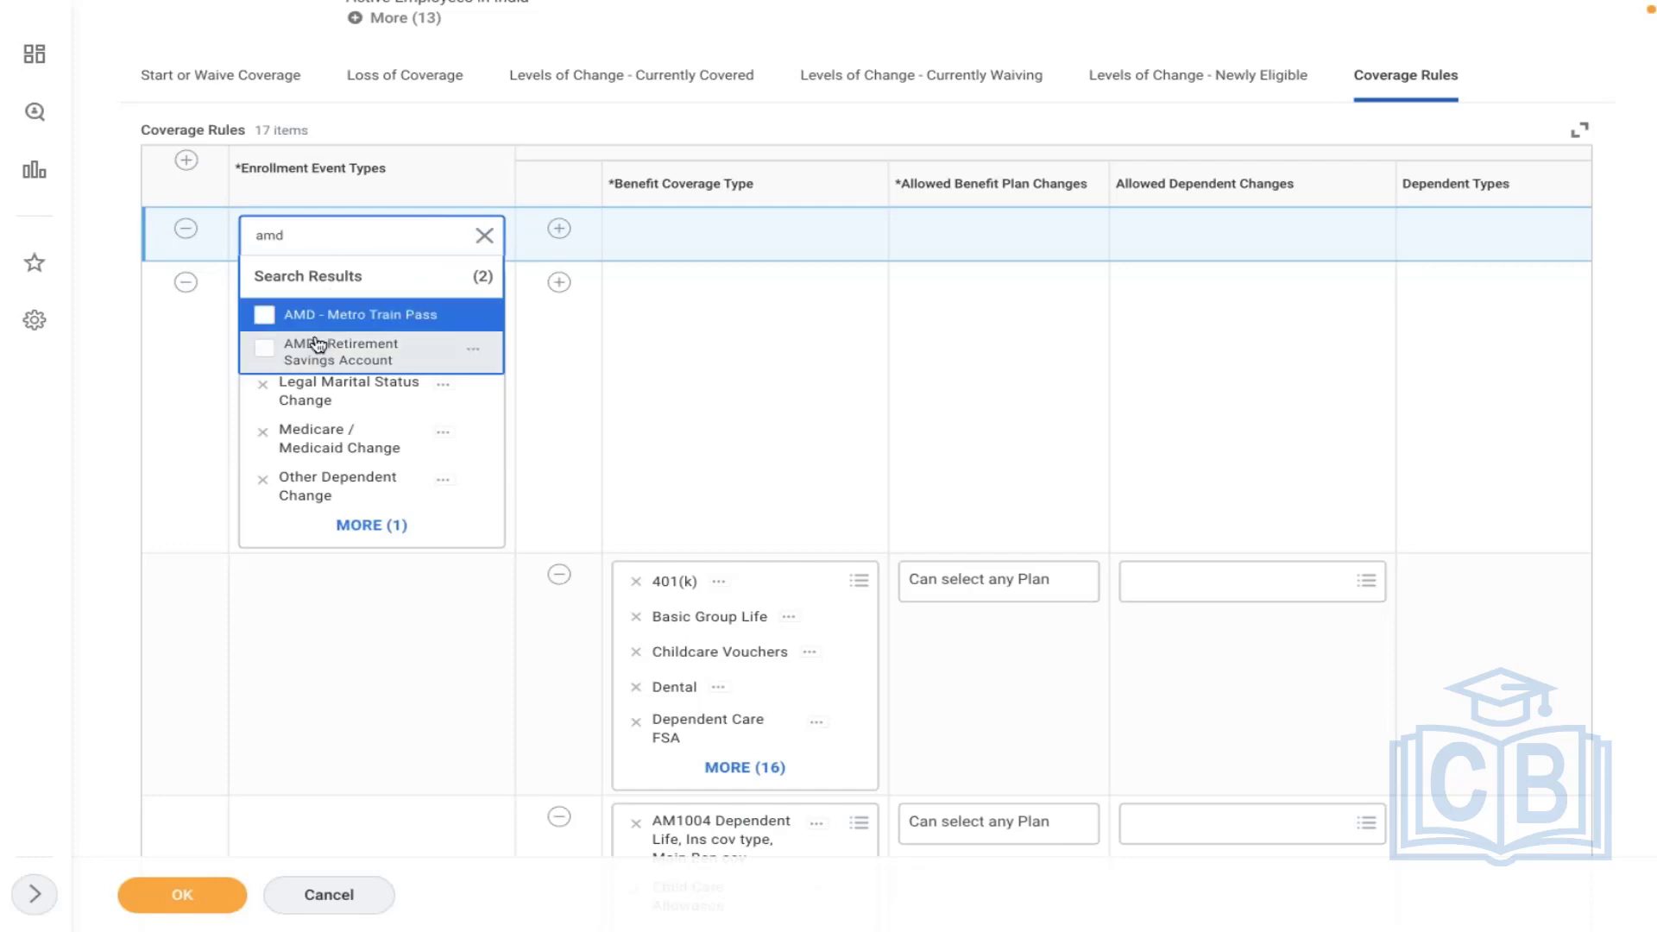
pyautogui.click(315, 349)
pyautogui.click(560, 229)
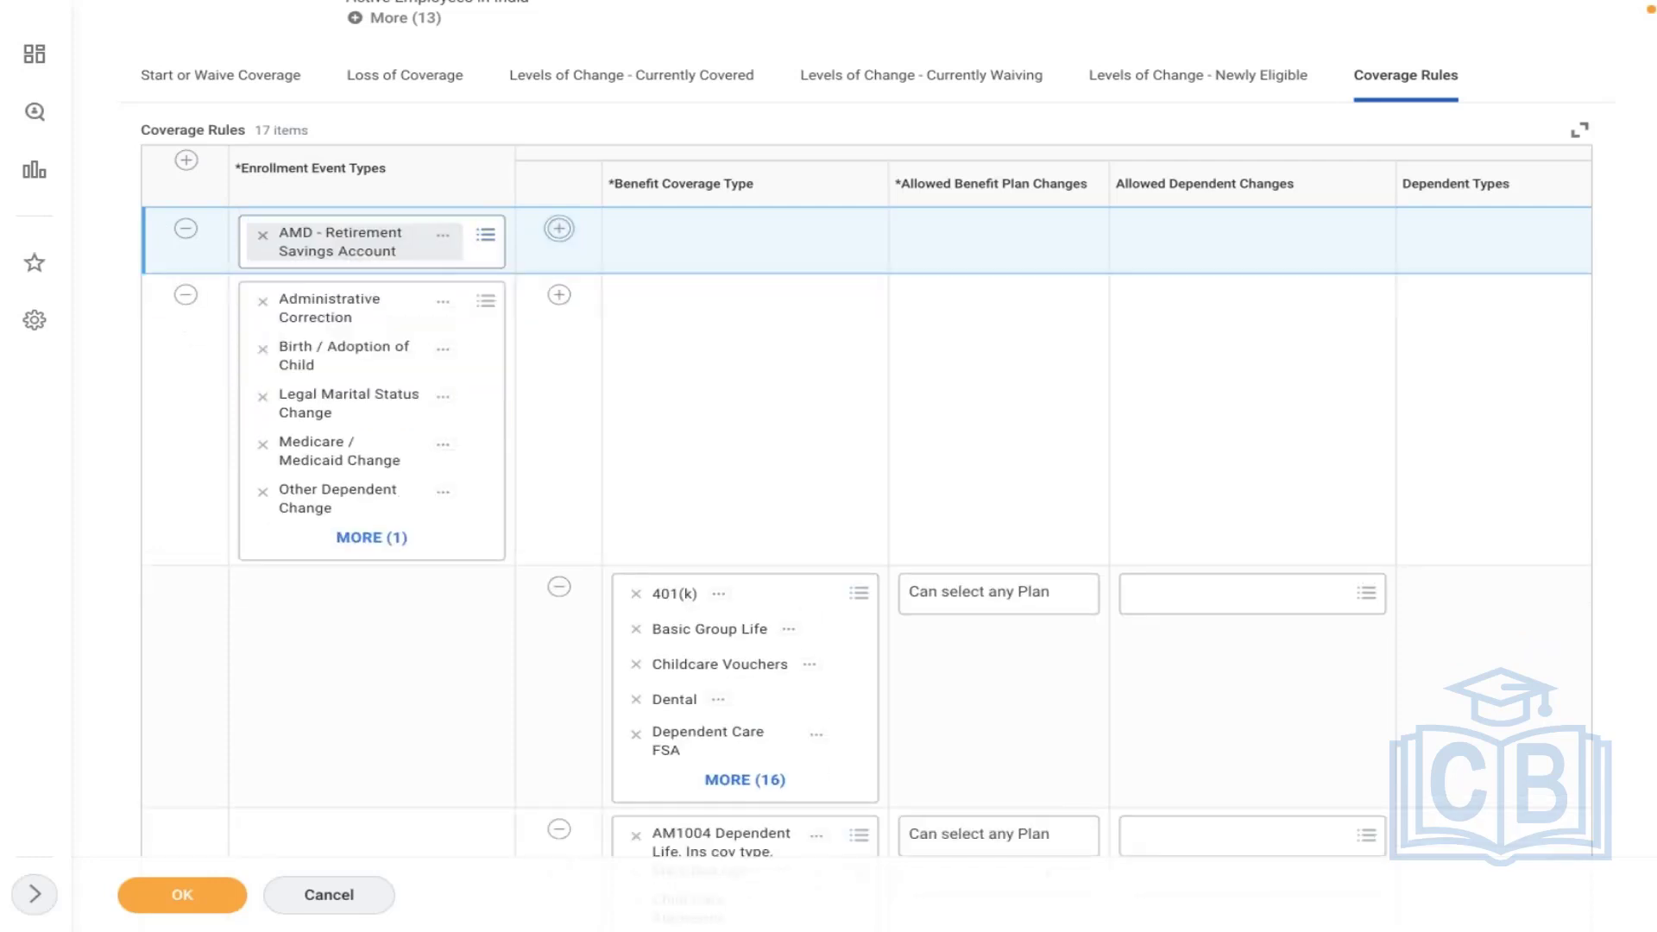
pyautogui.write('amd')
pyautogui.press('Return')
pyautogui.click(696, 499)
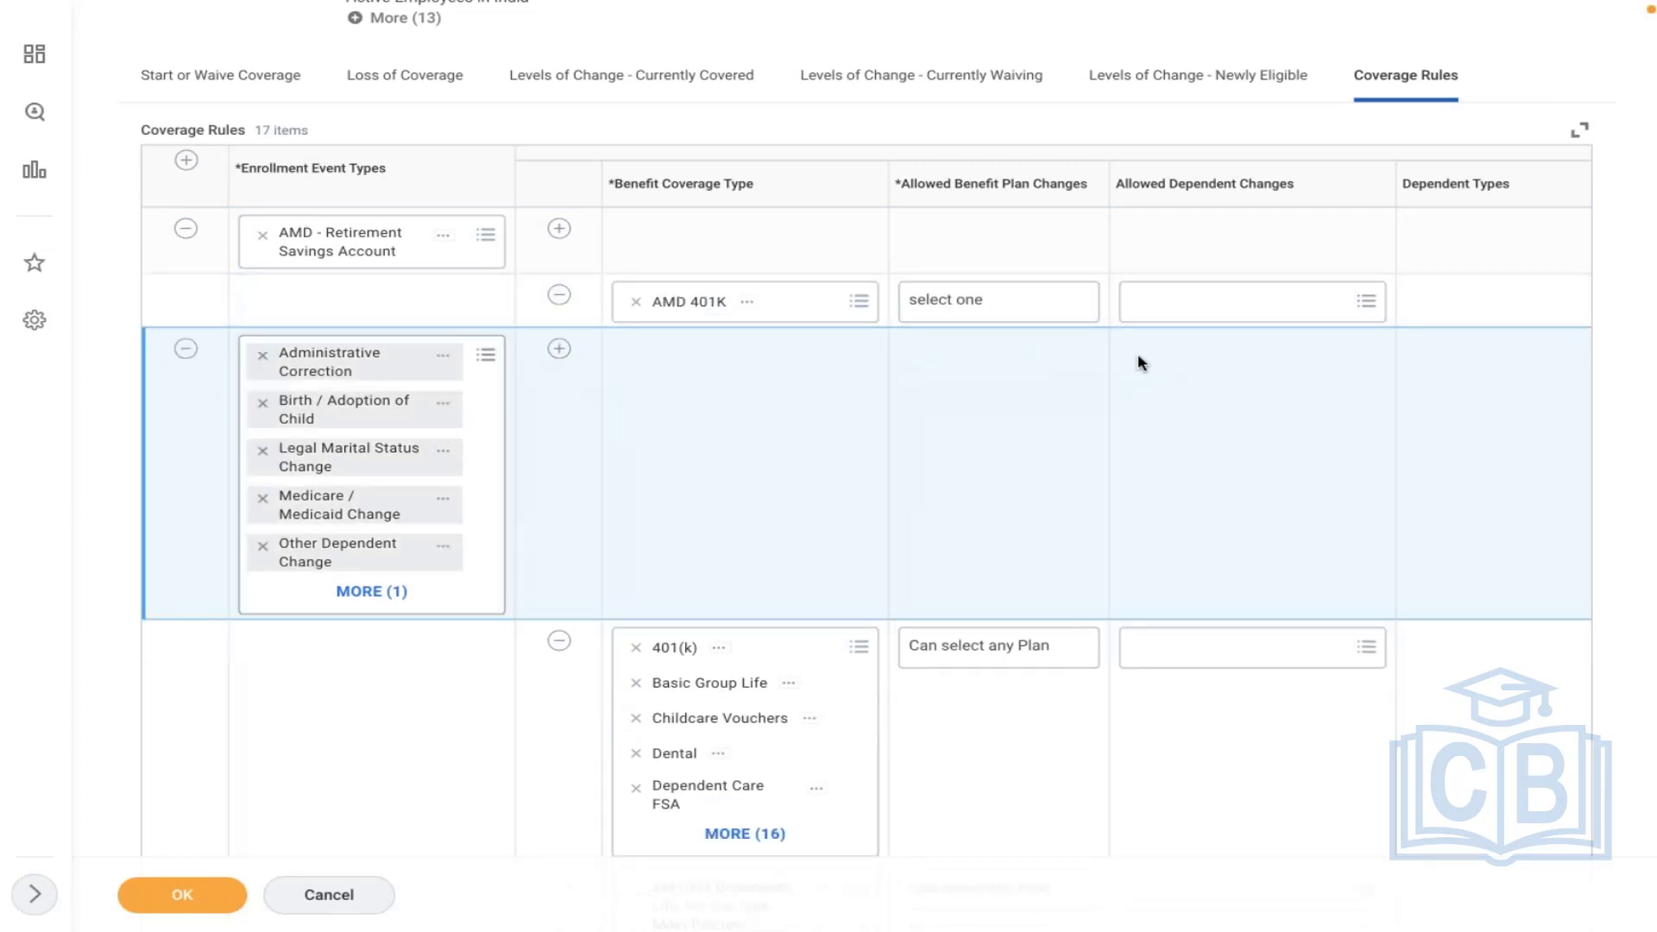
# Step: Set 'Can select any Plan' and 'Default to Current Elections, Priority Coverage or Waive', then save
pyautogui.click(968, 312)
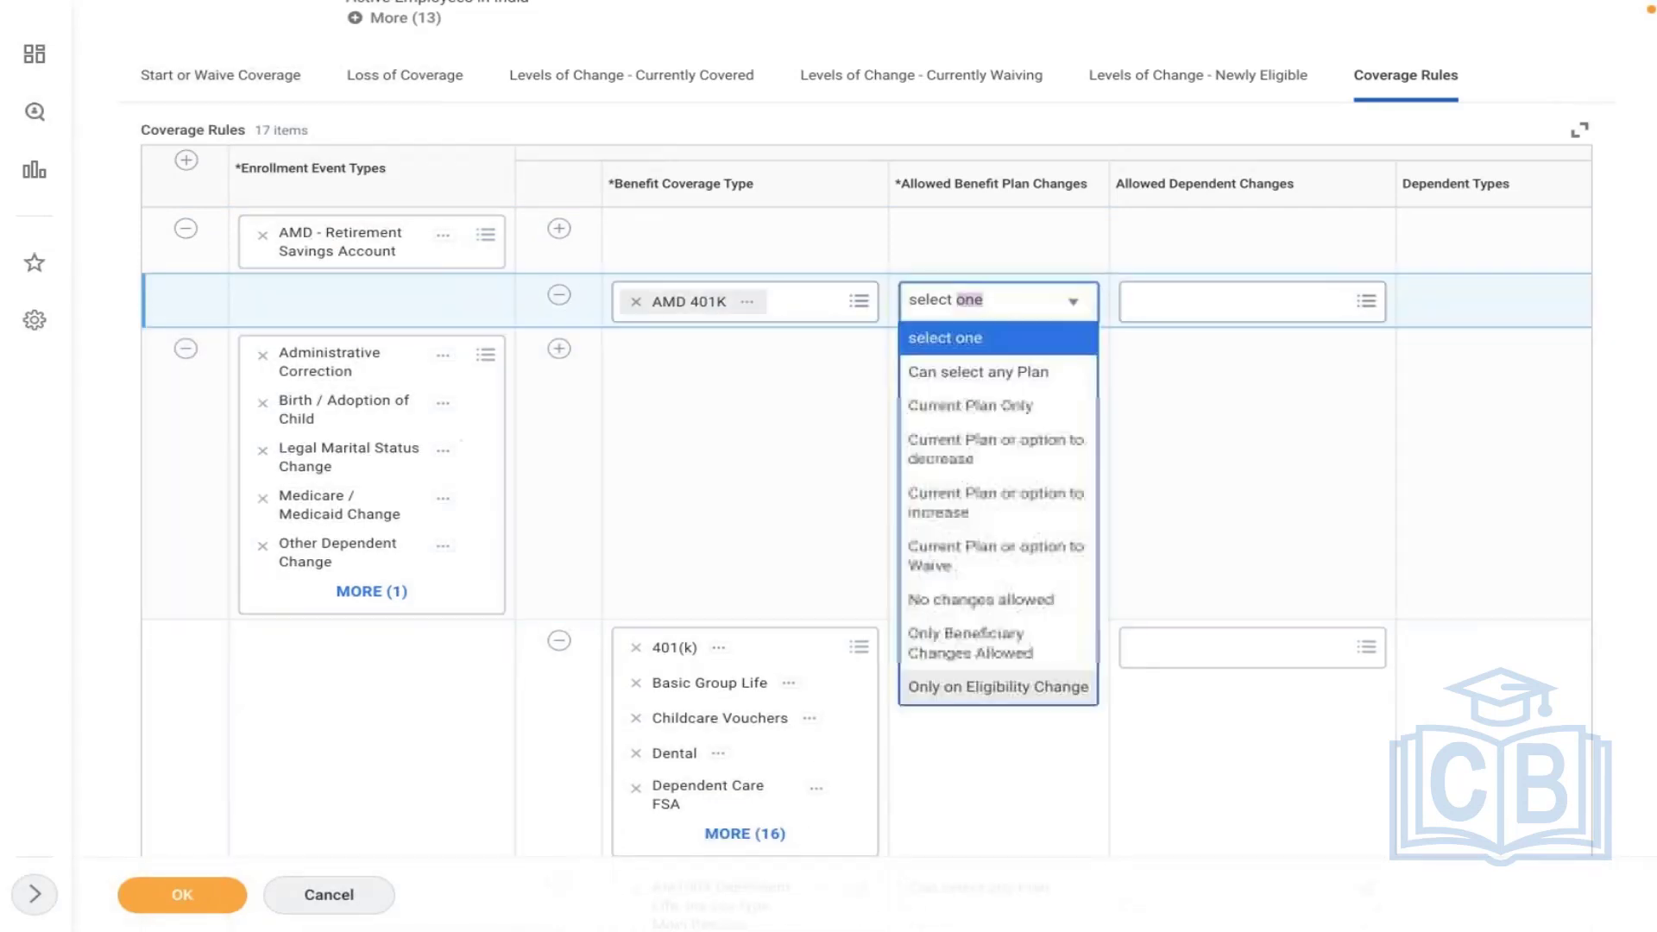
pyautogui.click(968, 385)
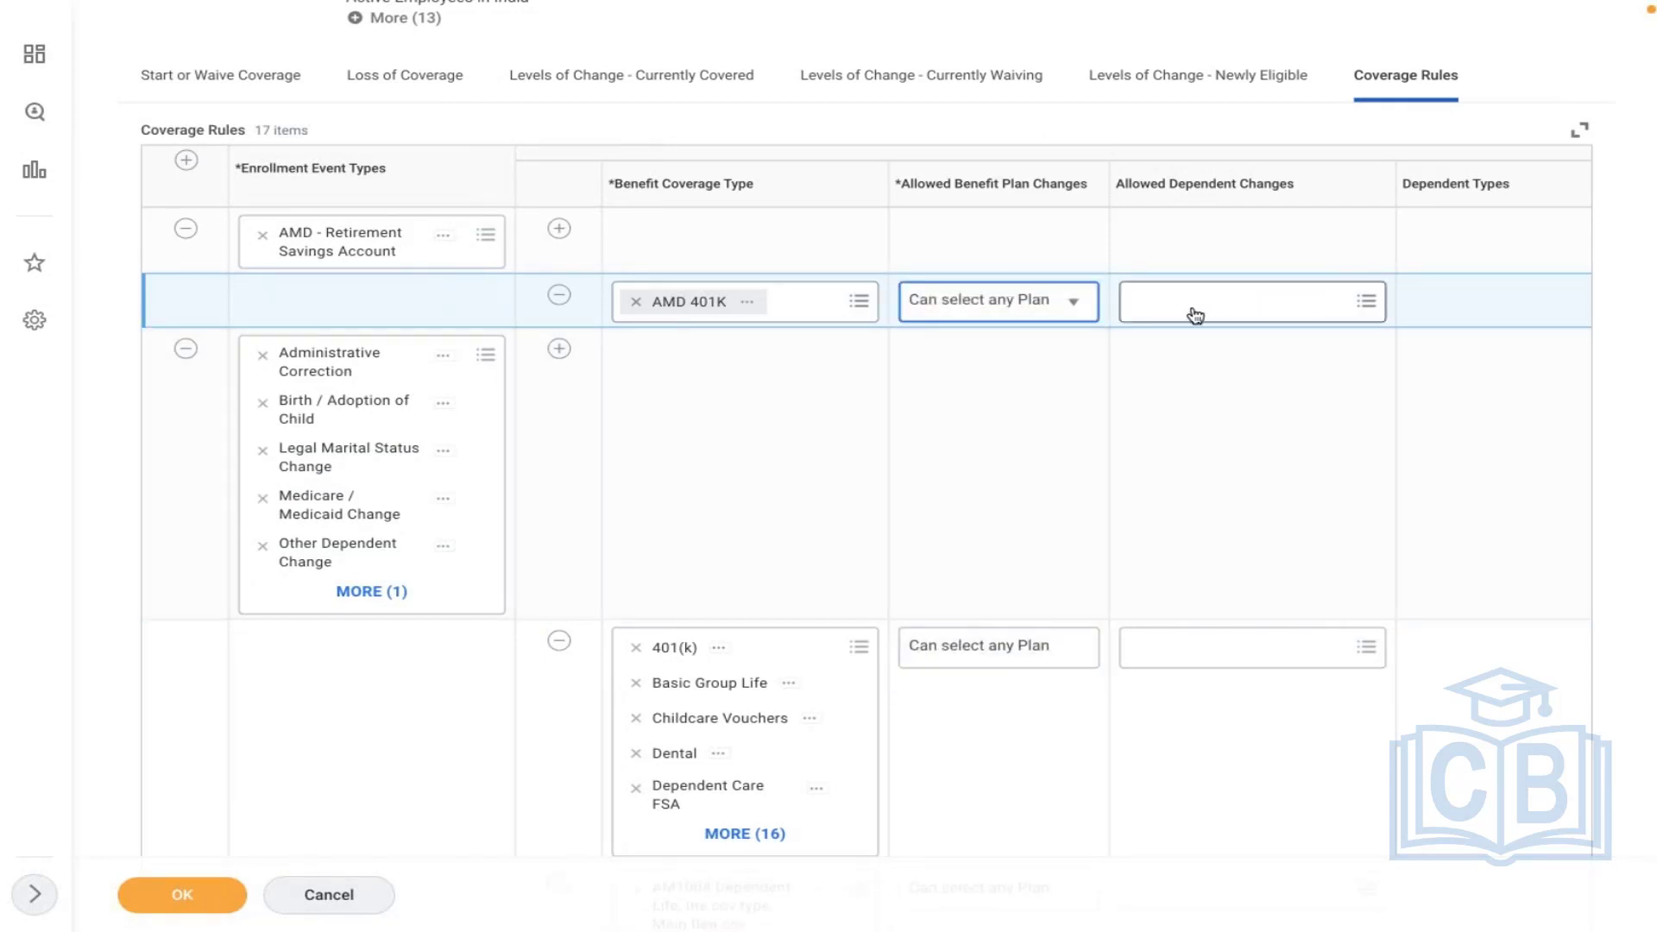
pyautogui.click(1307, 469)
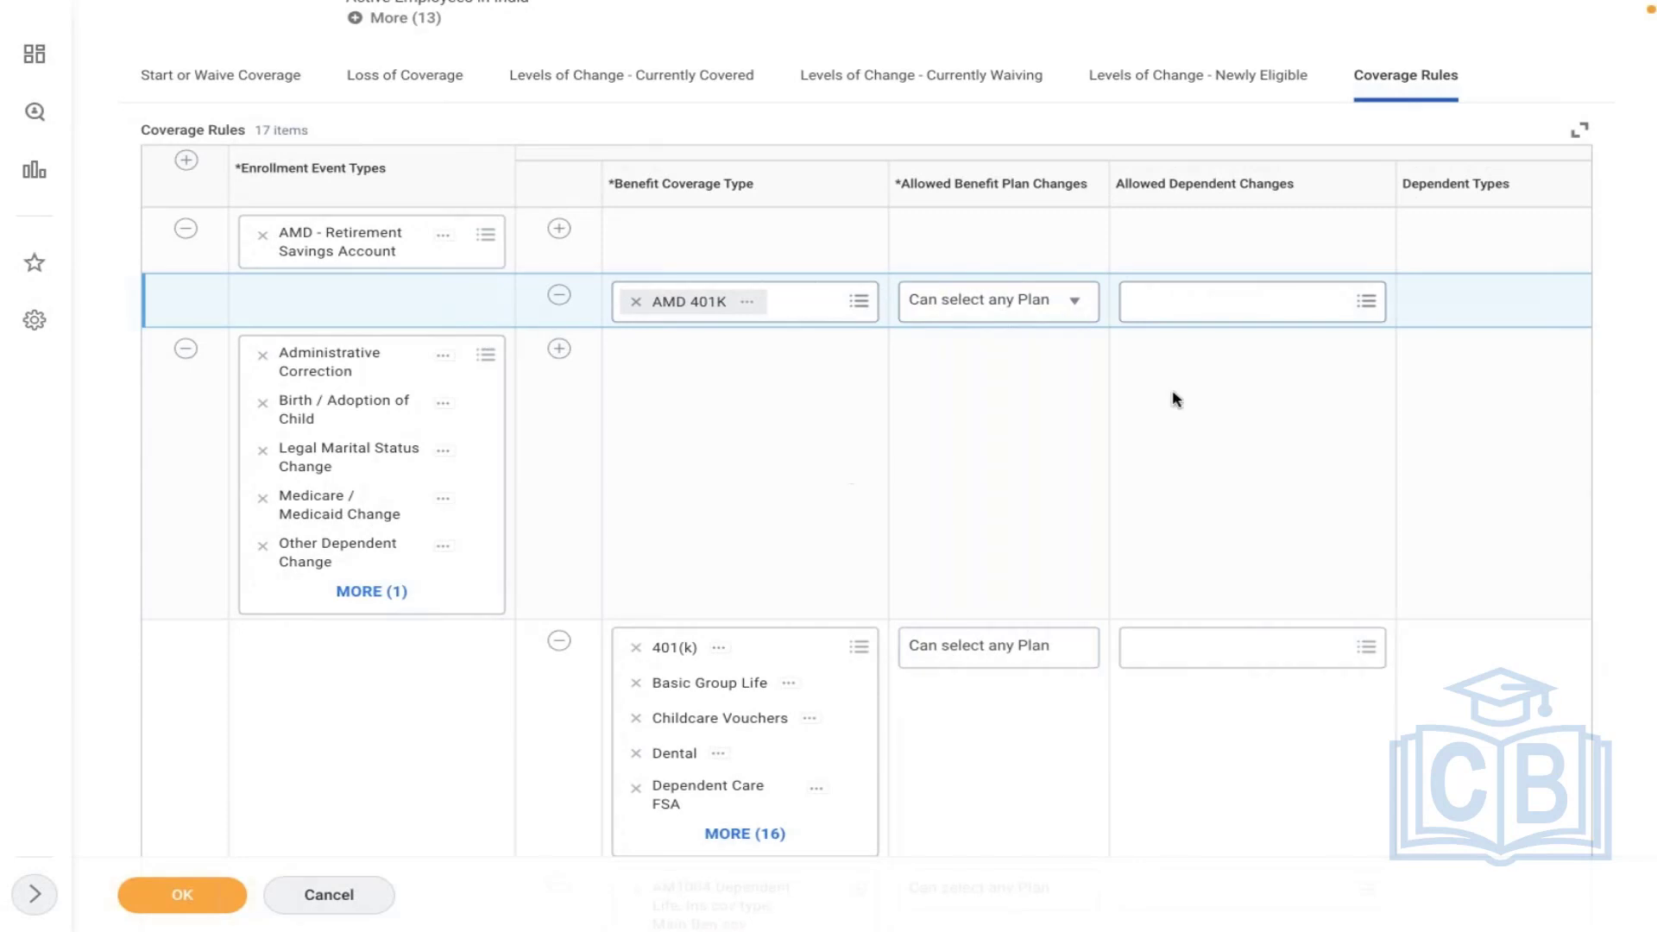
pyautogui.hscroll(5, 1176, 399)
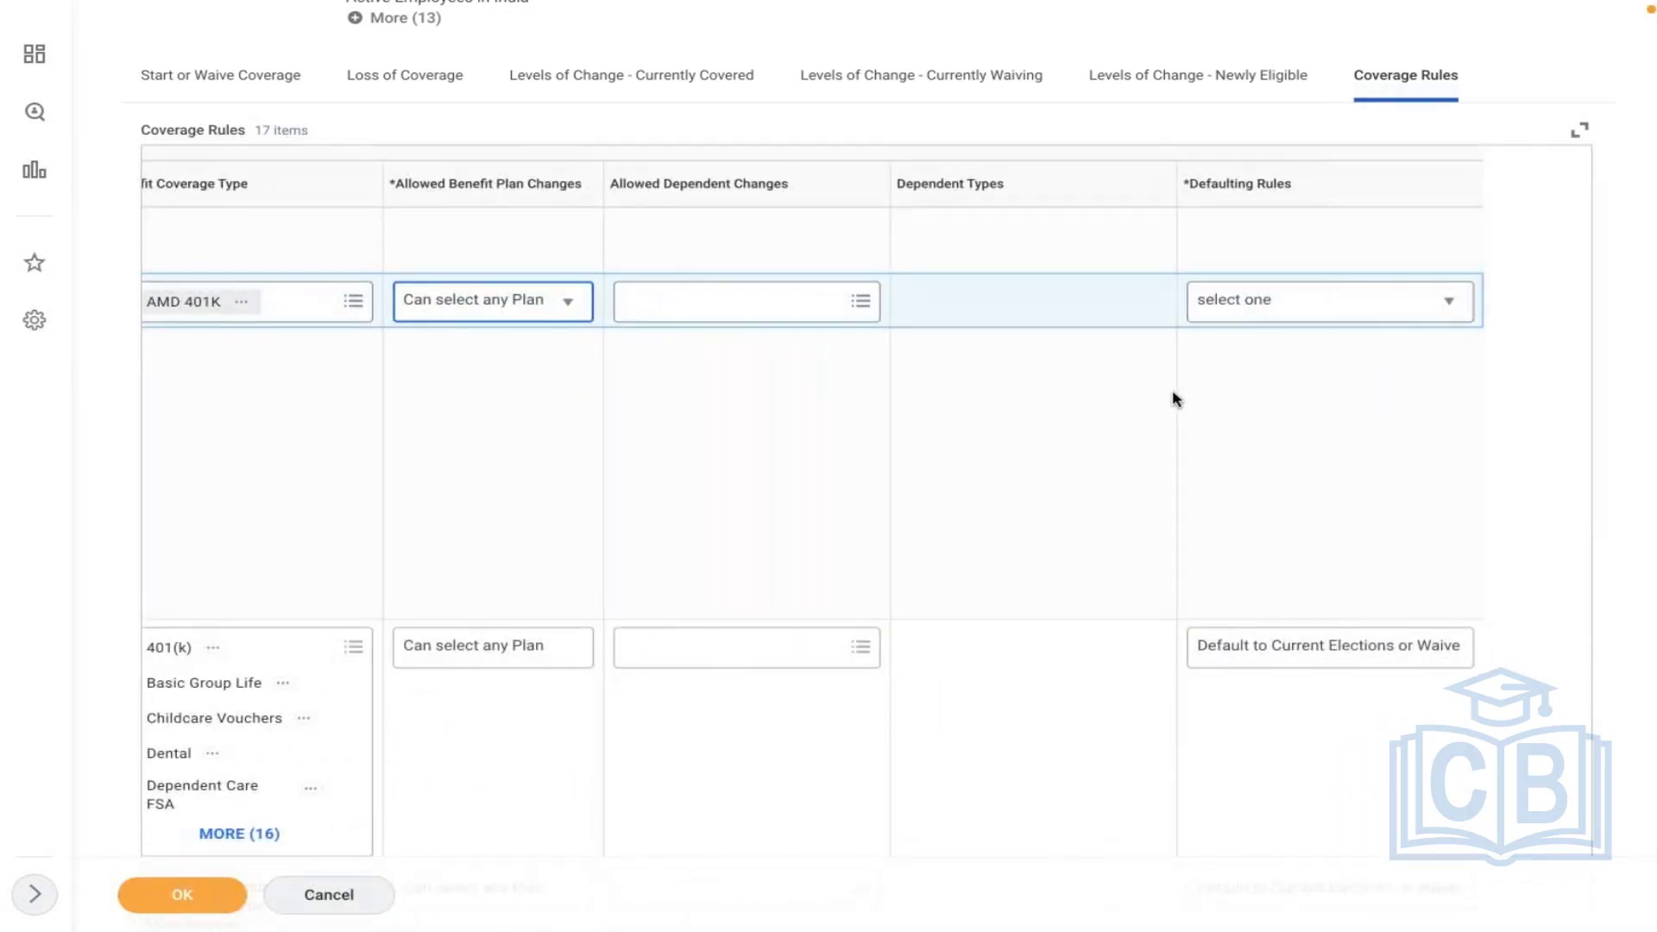
pyautogui.click(1334, 310)
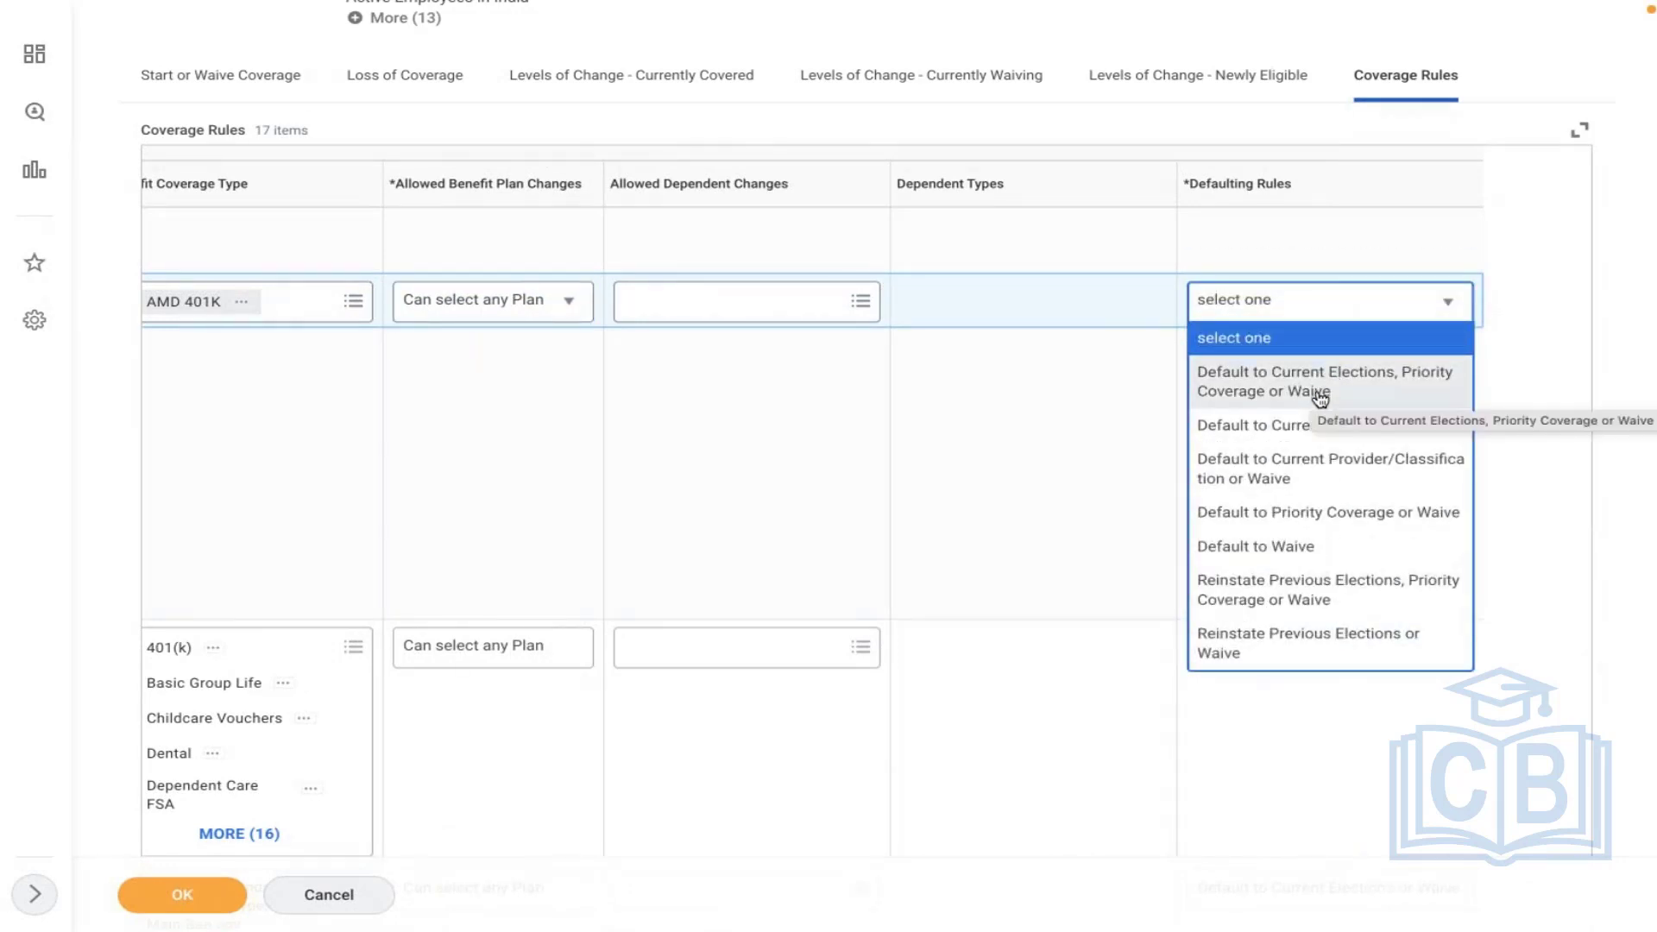
pyautogui.click(1321, 393)
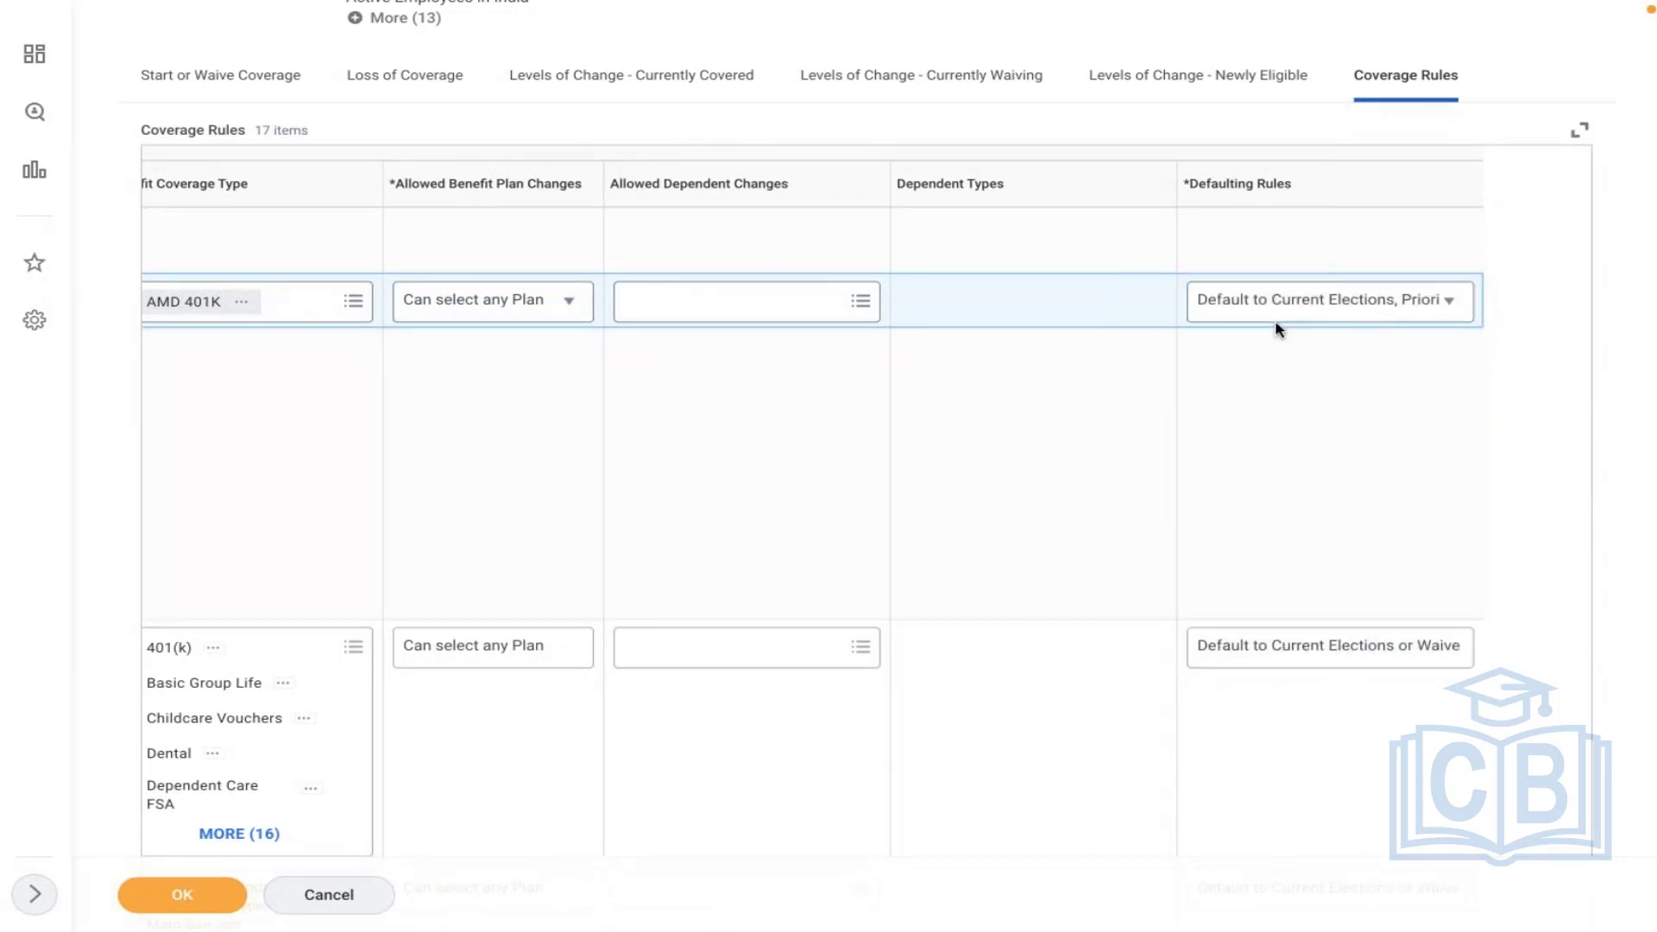
pyautogui.click(1276, 312)
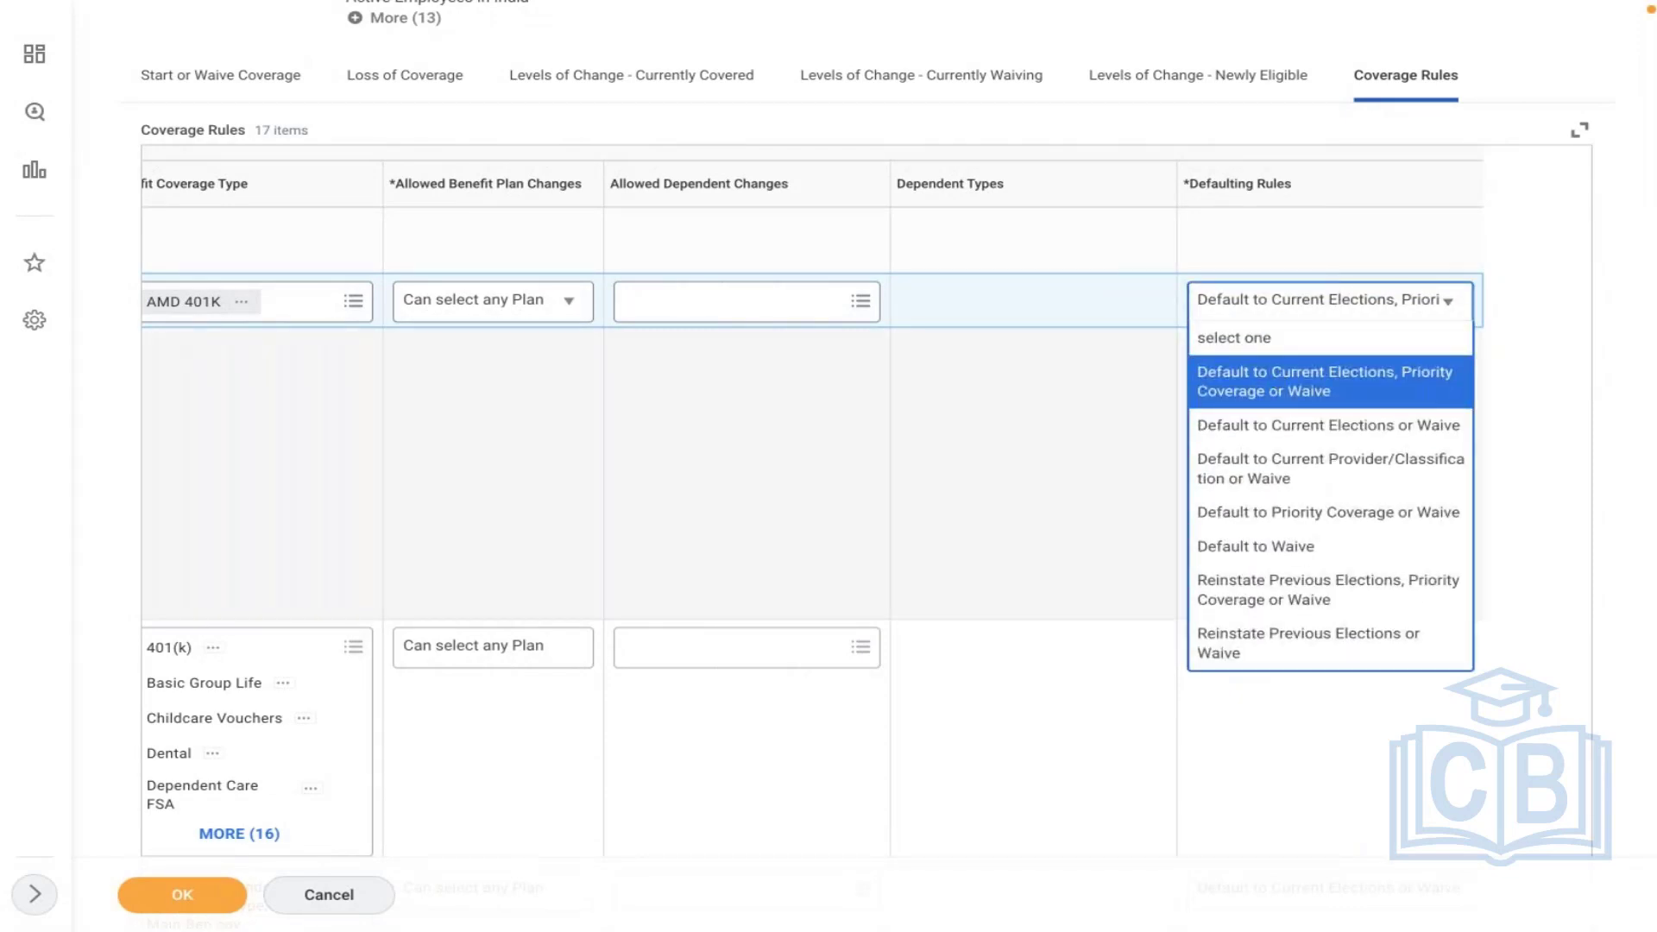
pyautogui.click(1277, 381)
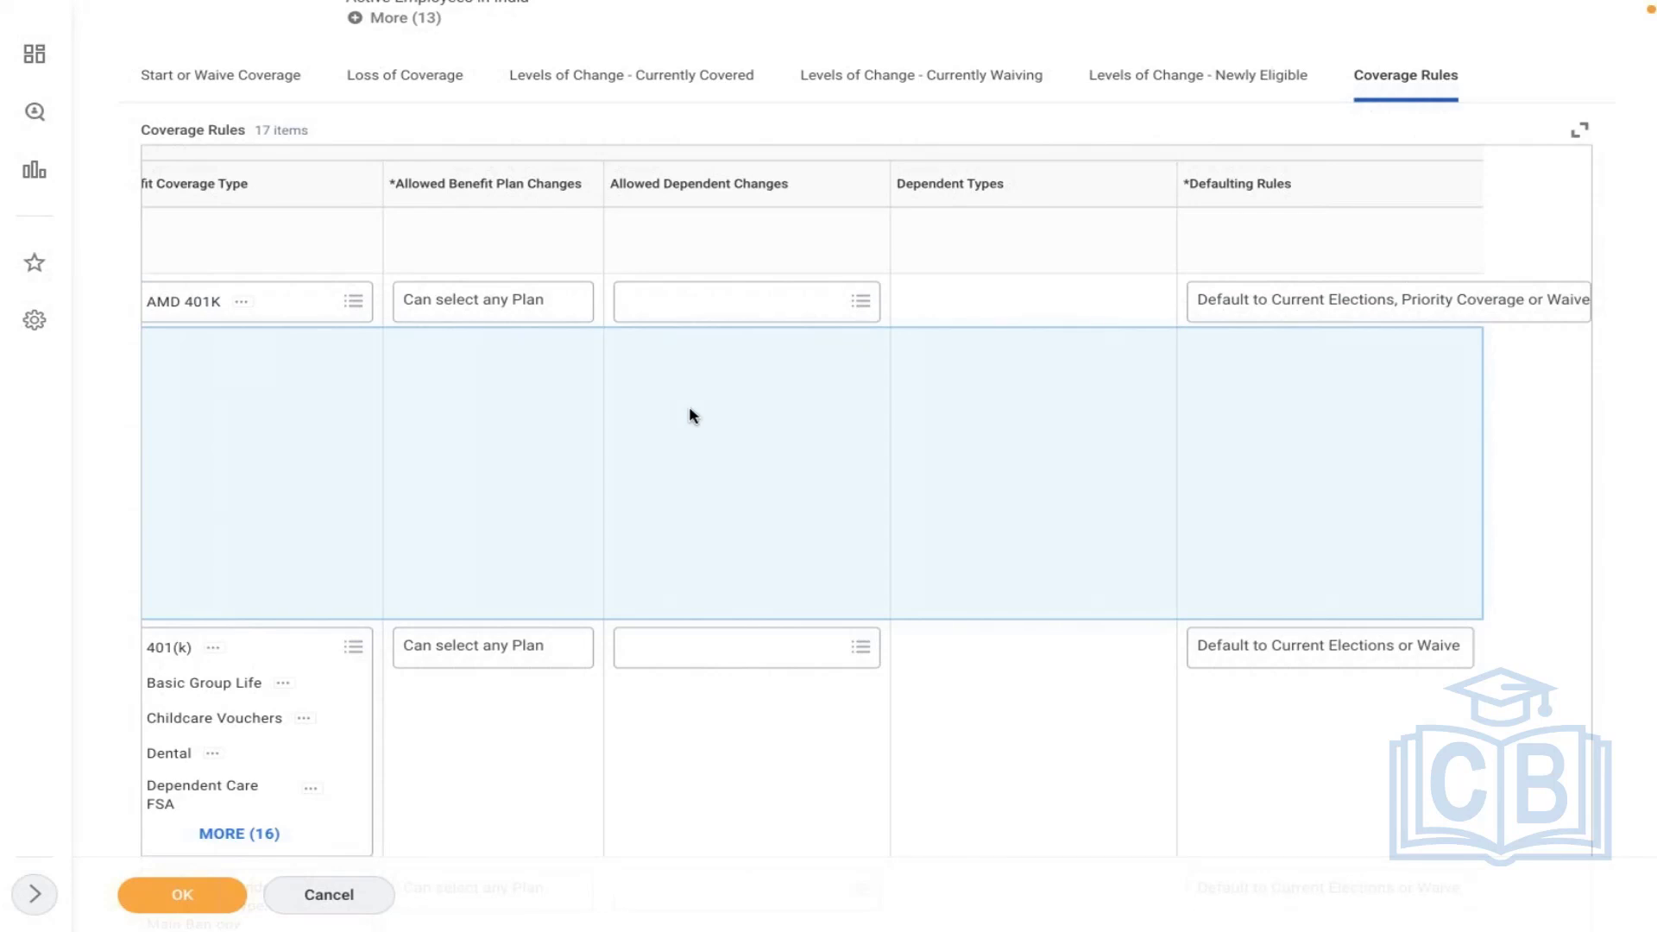
pyautogui.hscroll(-5, 690, 416)
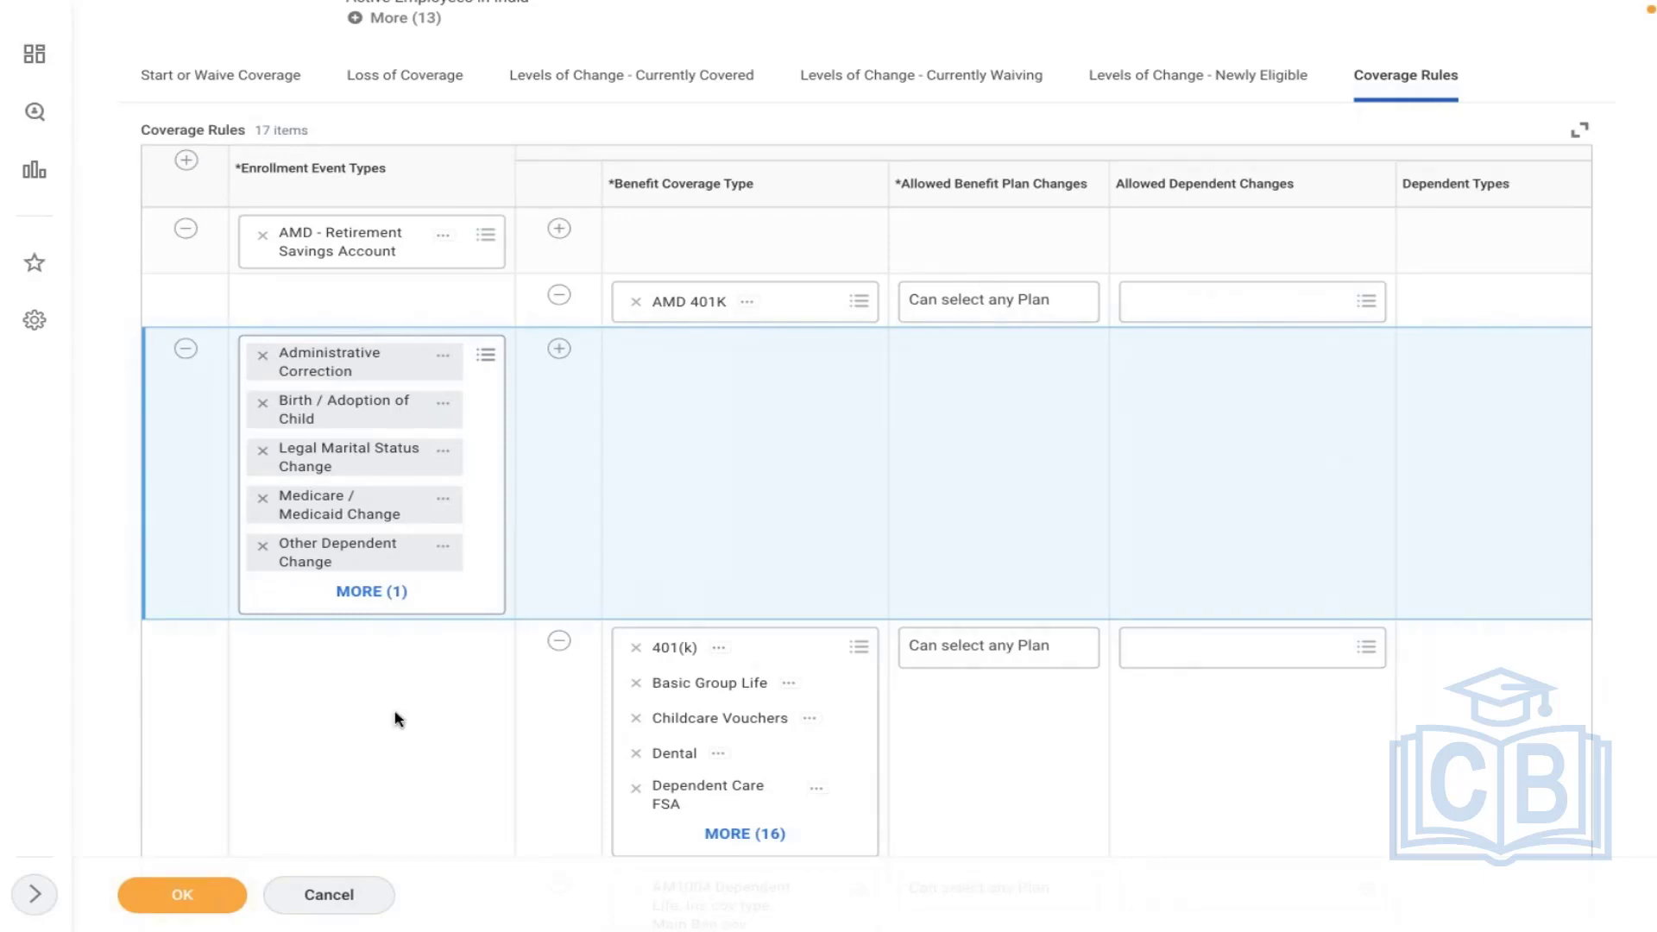
pyautogui.click(178, 900)
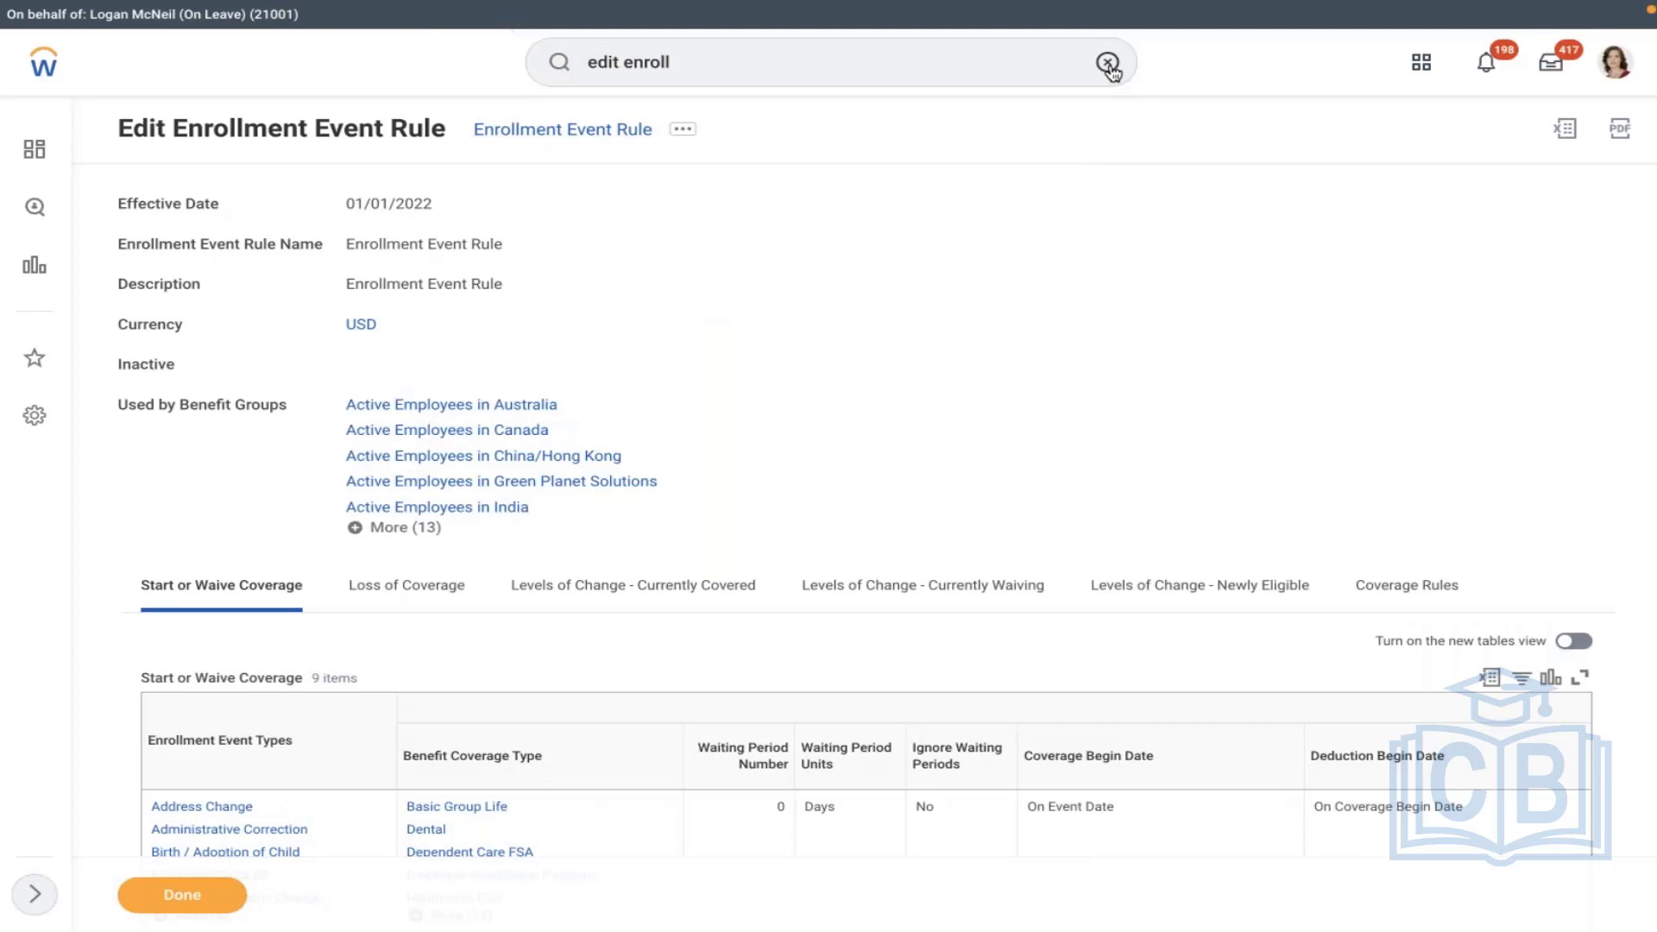
pyautogui.click(1109, 65)
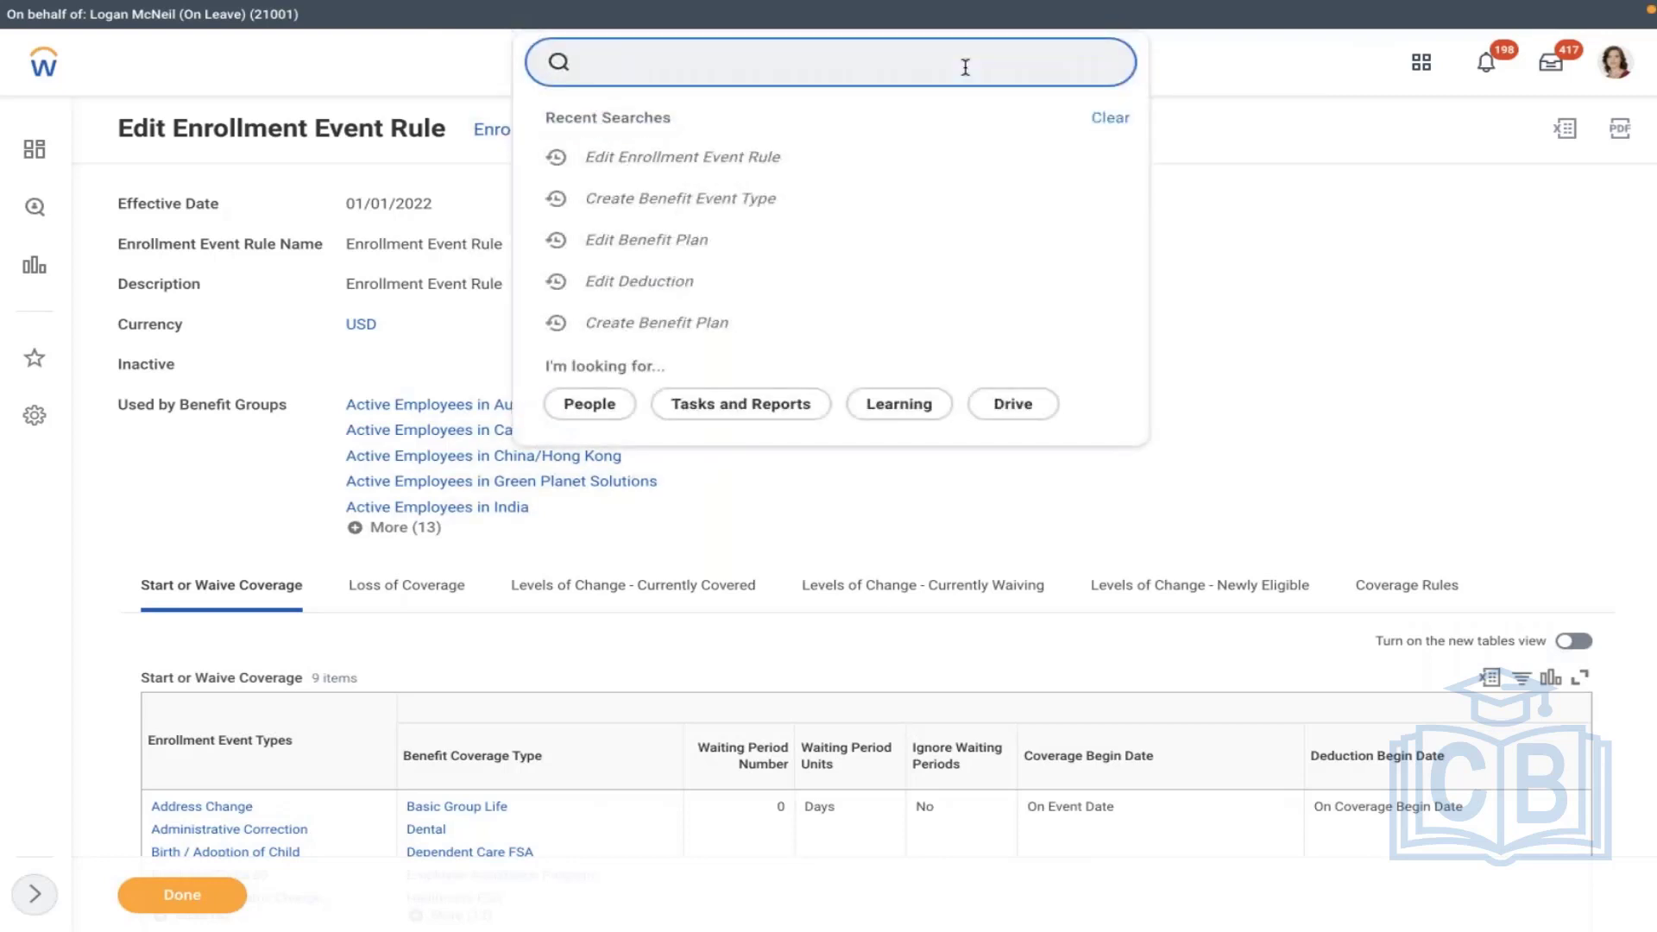
# Step: Open Edit Benefit Plan Year Definition for AM0104 403(b) U.S. Rolling Program Cr Ben Plan Yr Def
pyautogui.write('edit ')
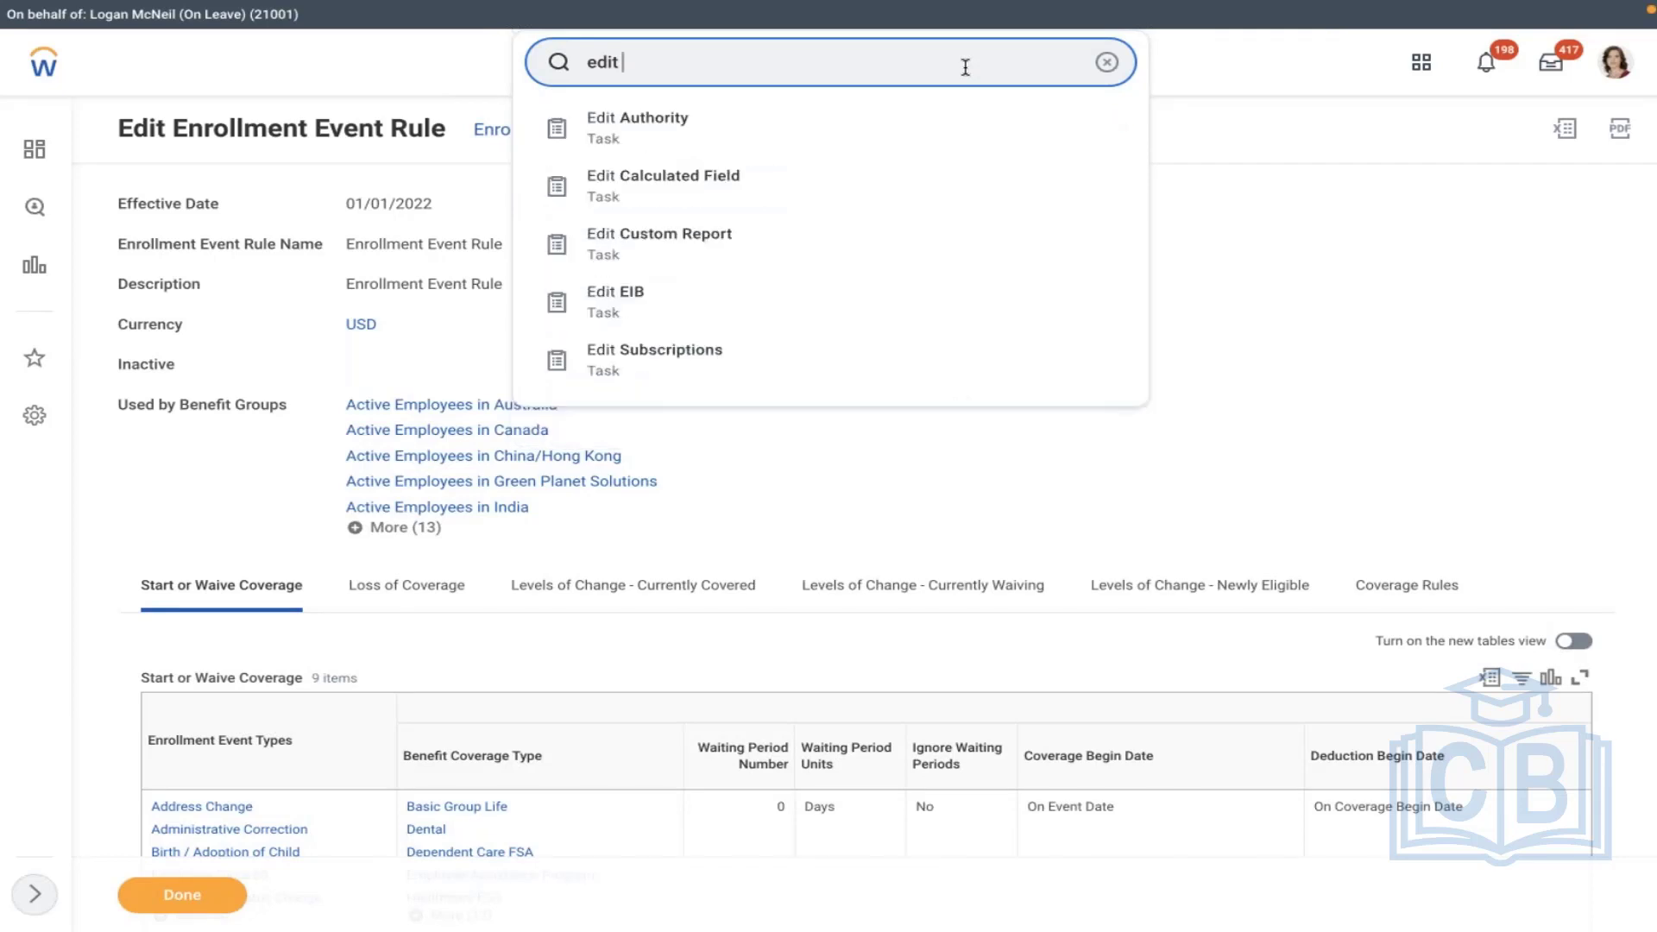
pyautogui.write('ben plan')
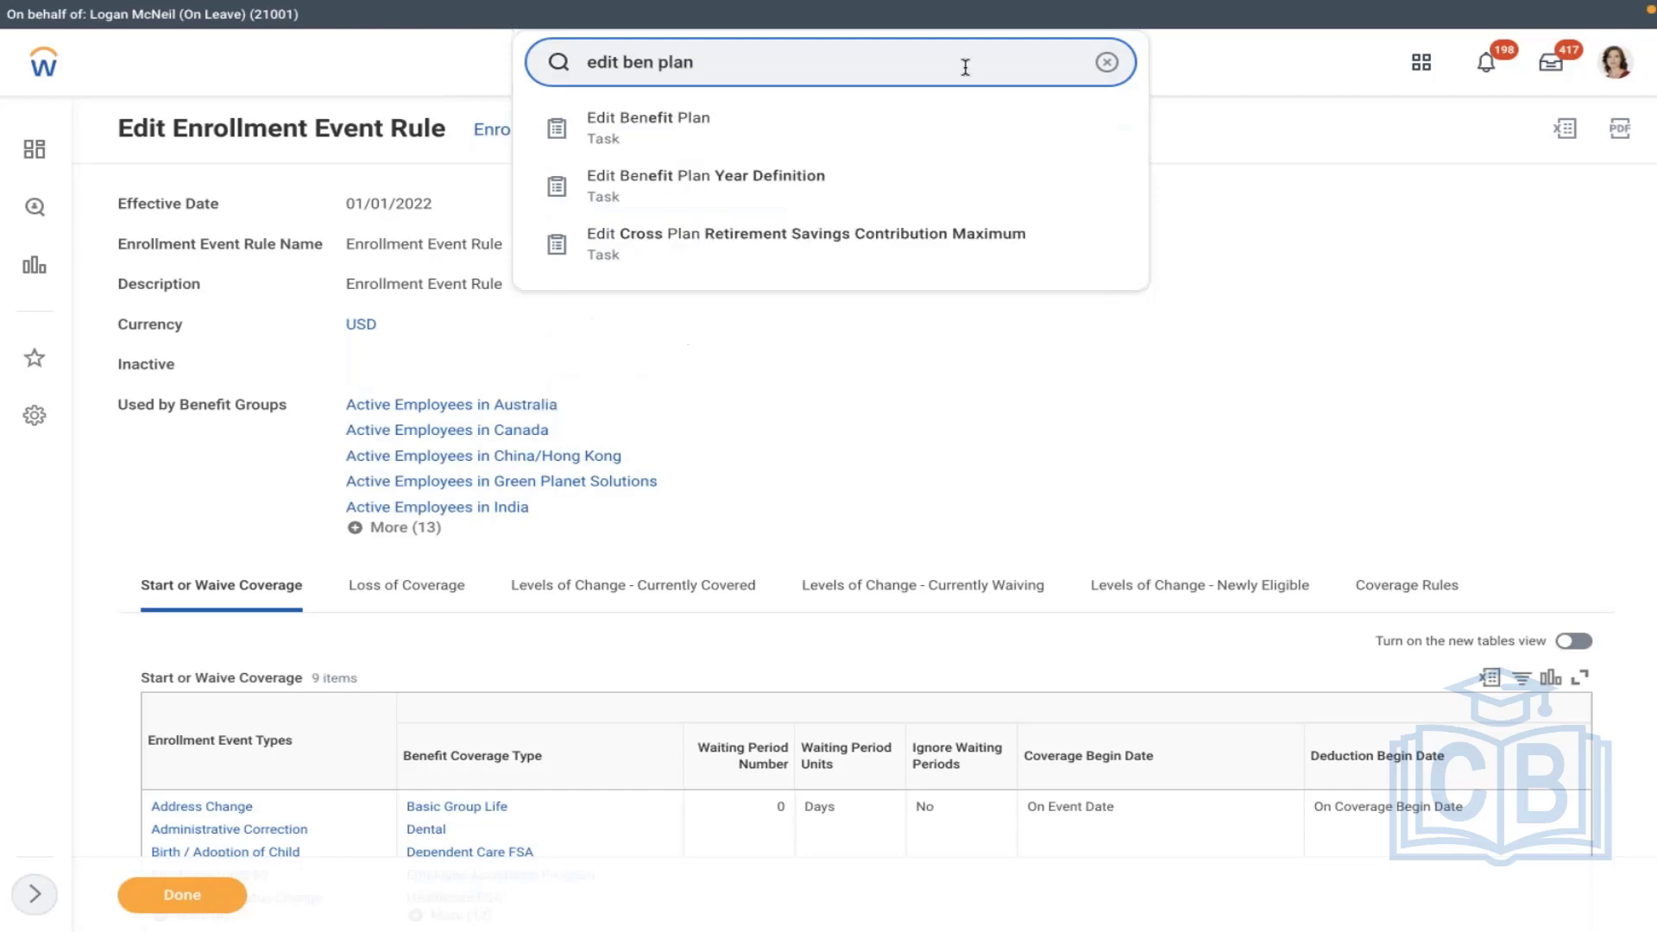
pyautogui.click(872, 198)
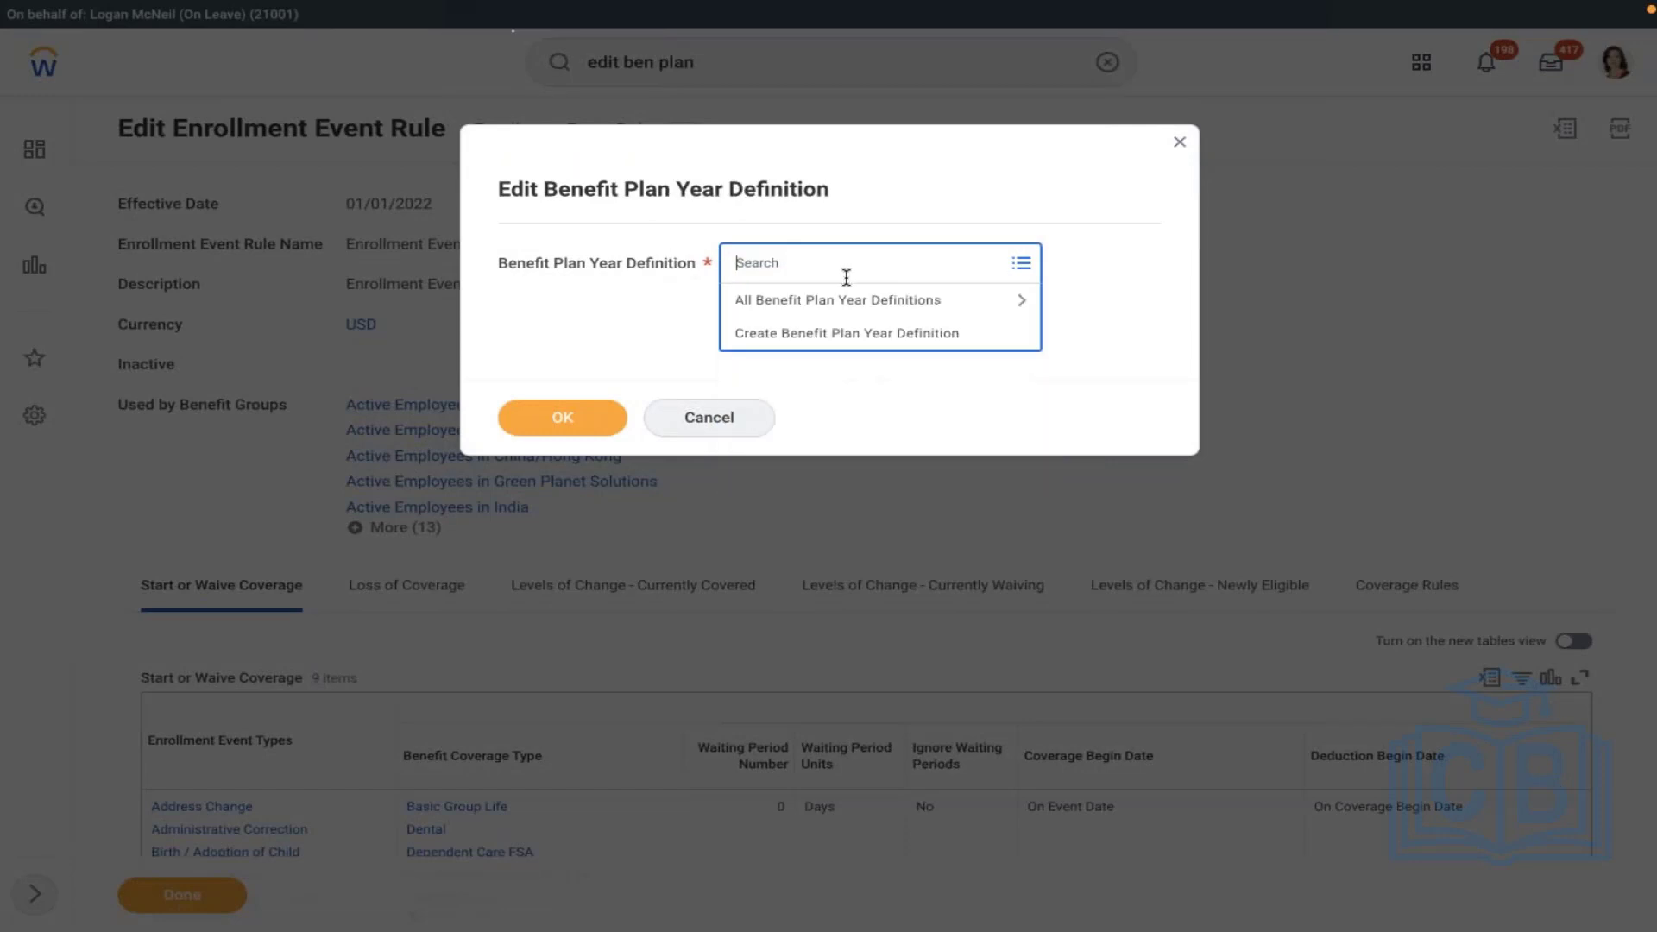
pyautogui.click(873, 299)
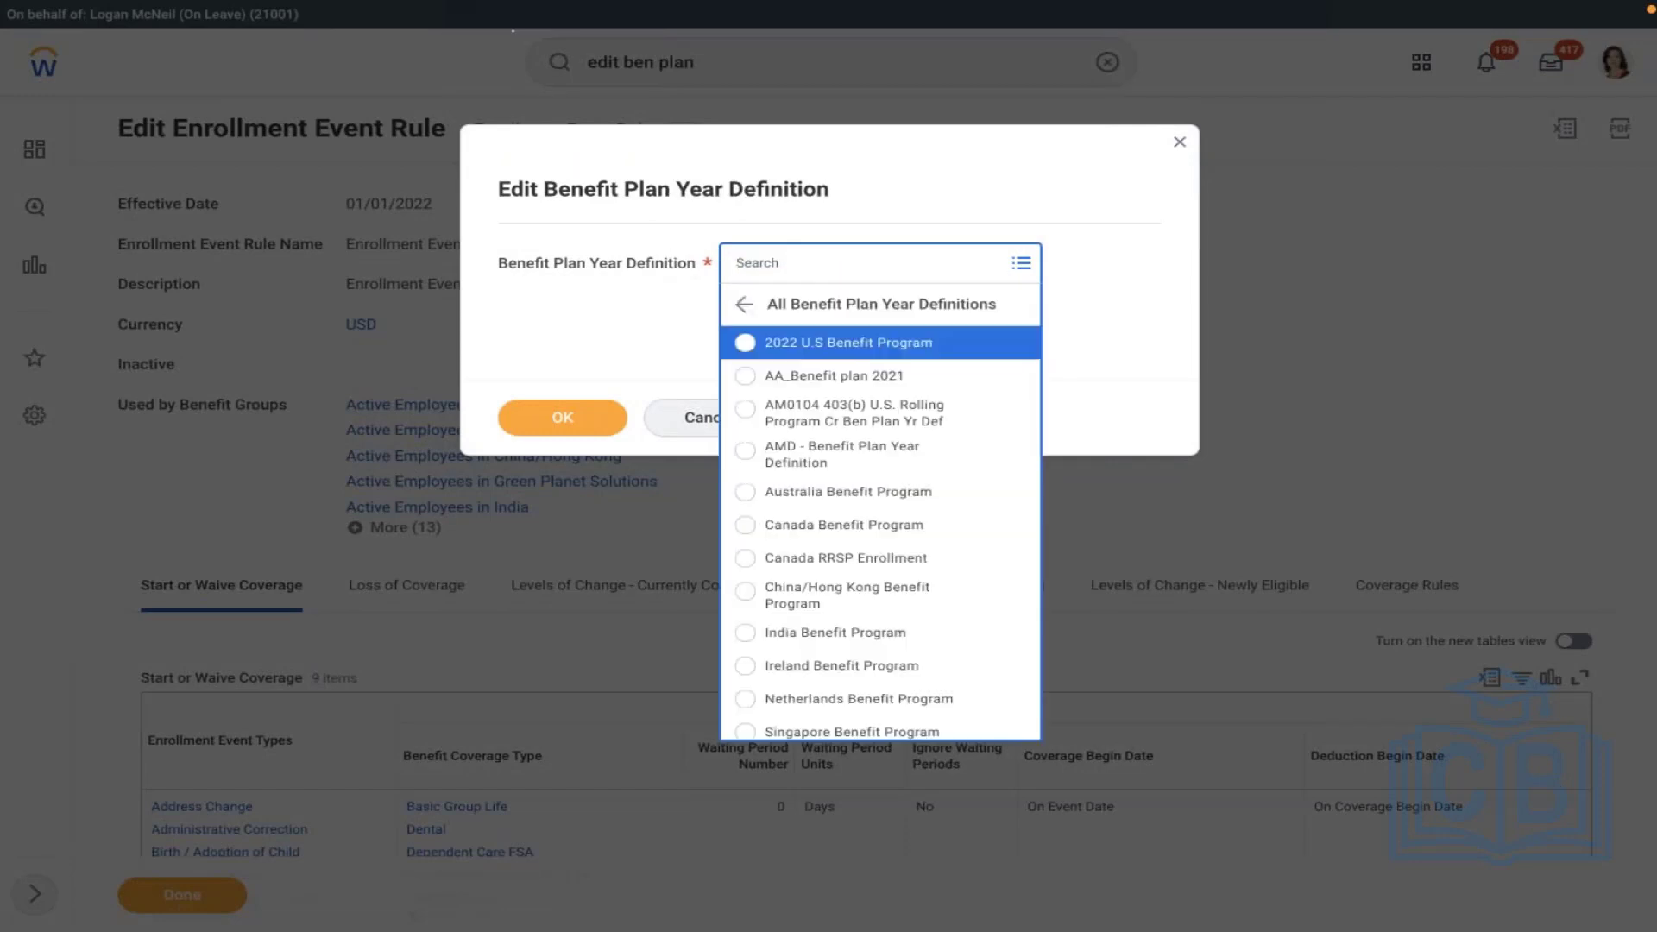
pyautogui.click(864, 350)
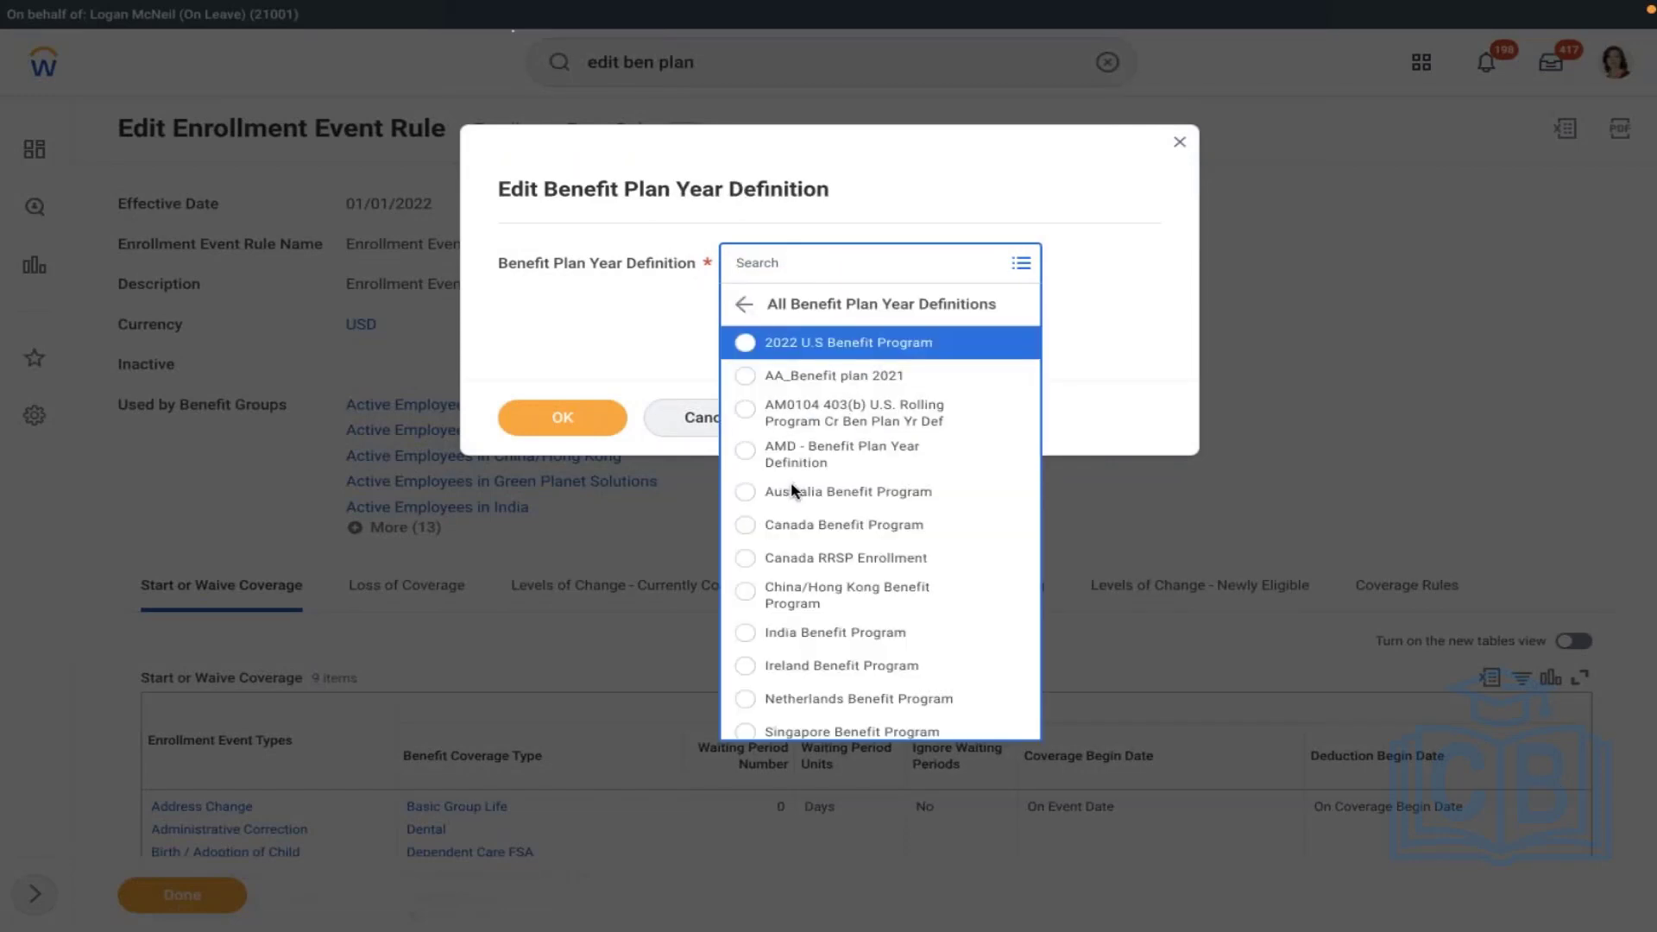
pyautogui.click(828, 414)
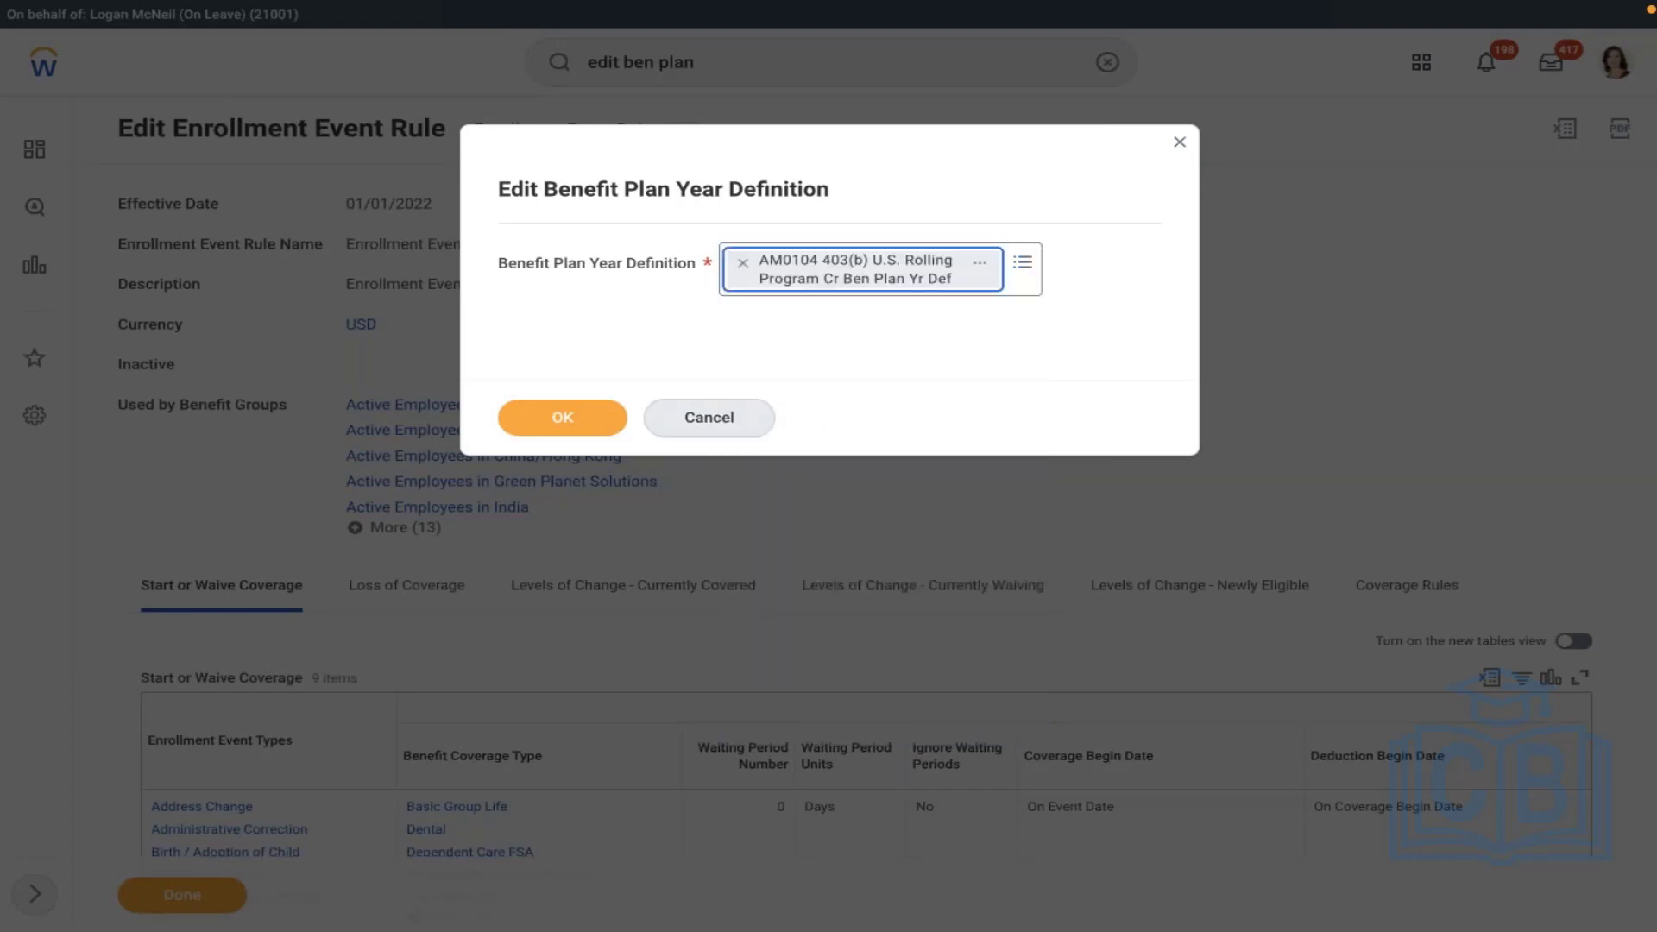
pyautogui.click(560, 416)
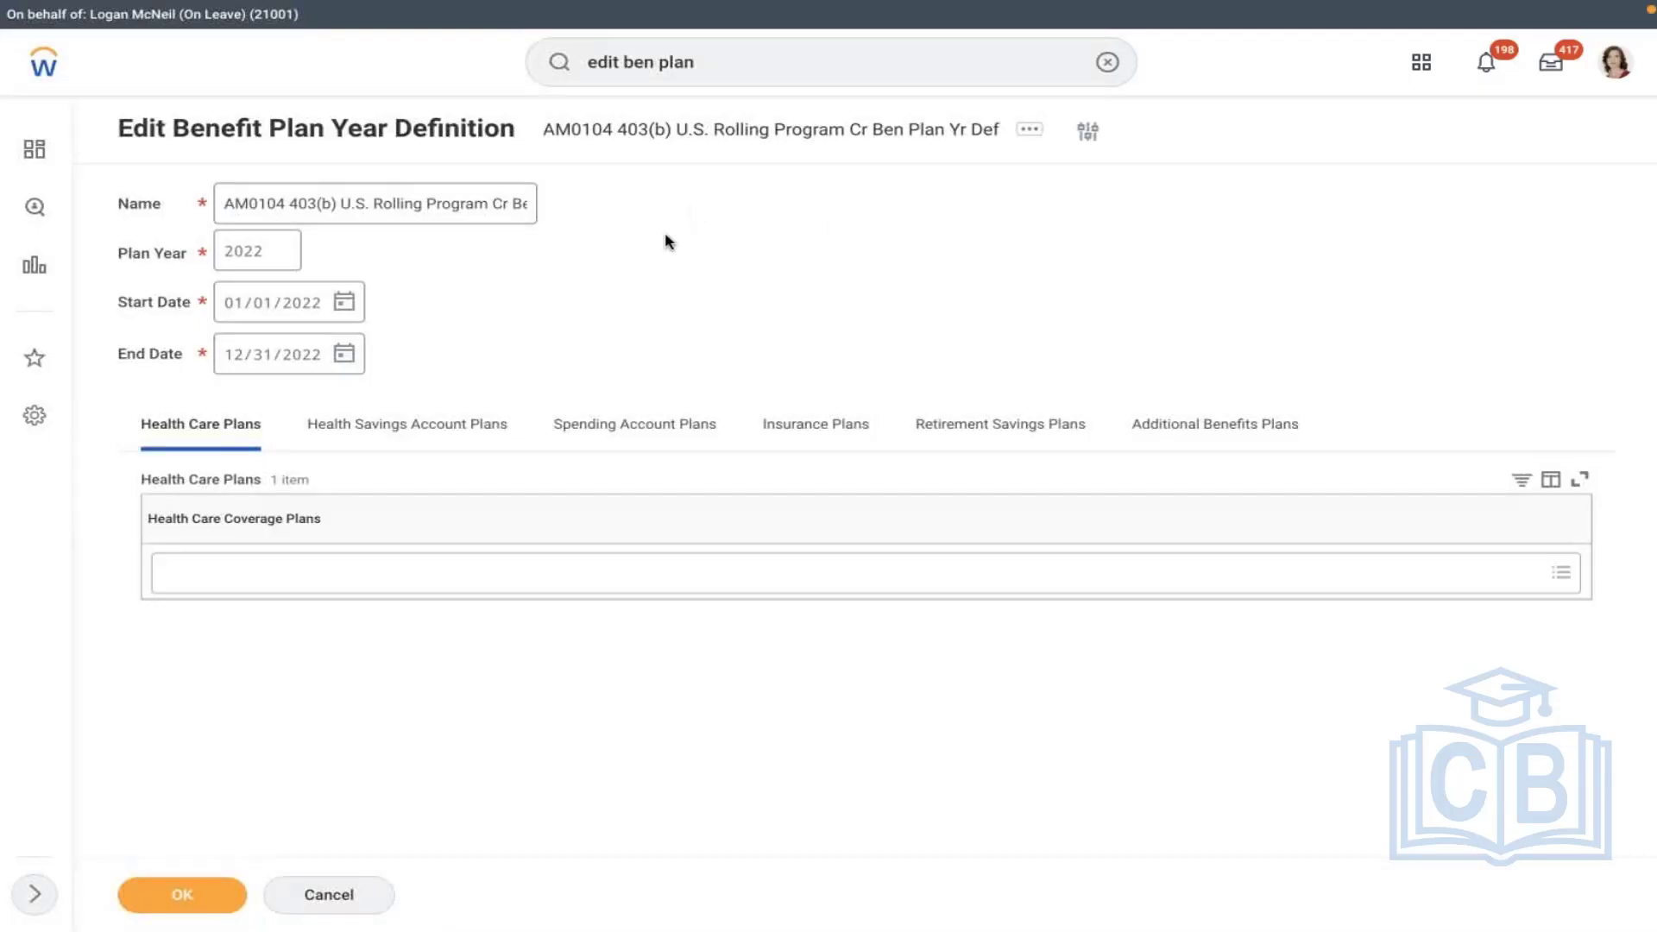
# Step: Cancel the AM0104 plan year definition edit and search enrollment event rules for 'amd'
pyautogui.click(465, 213)
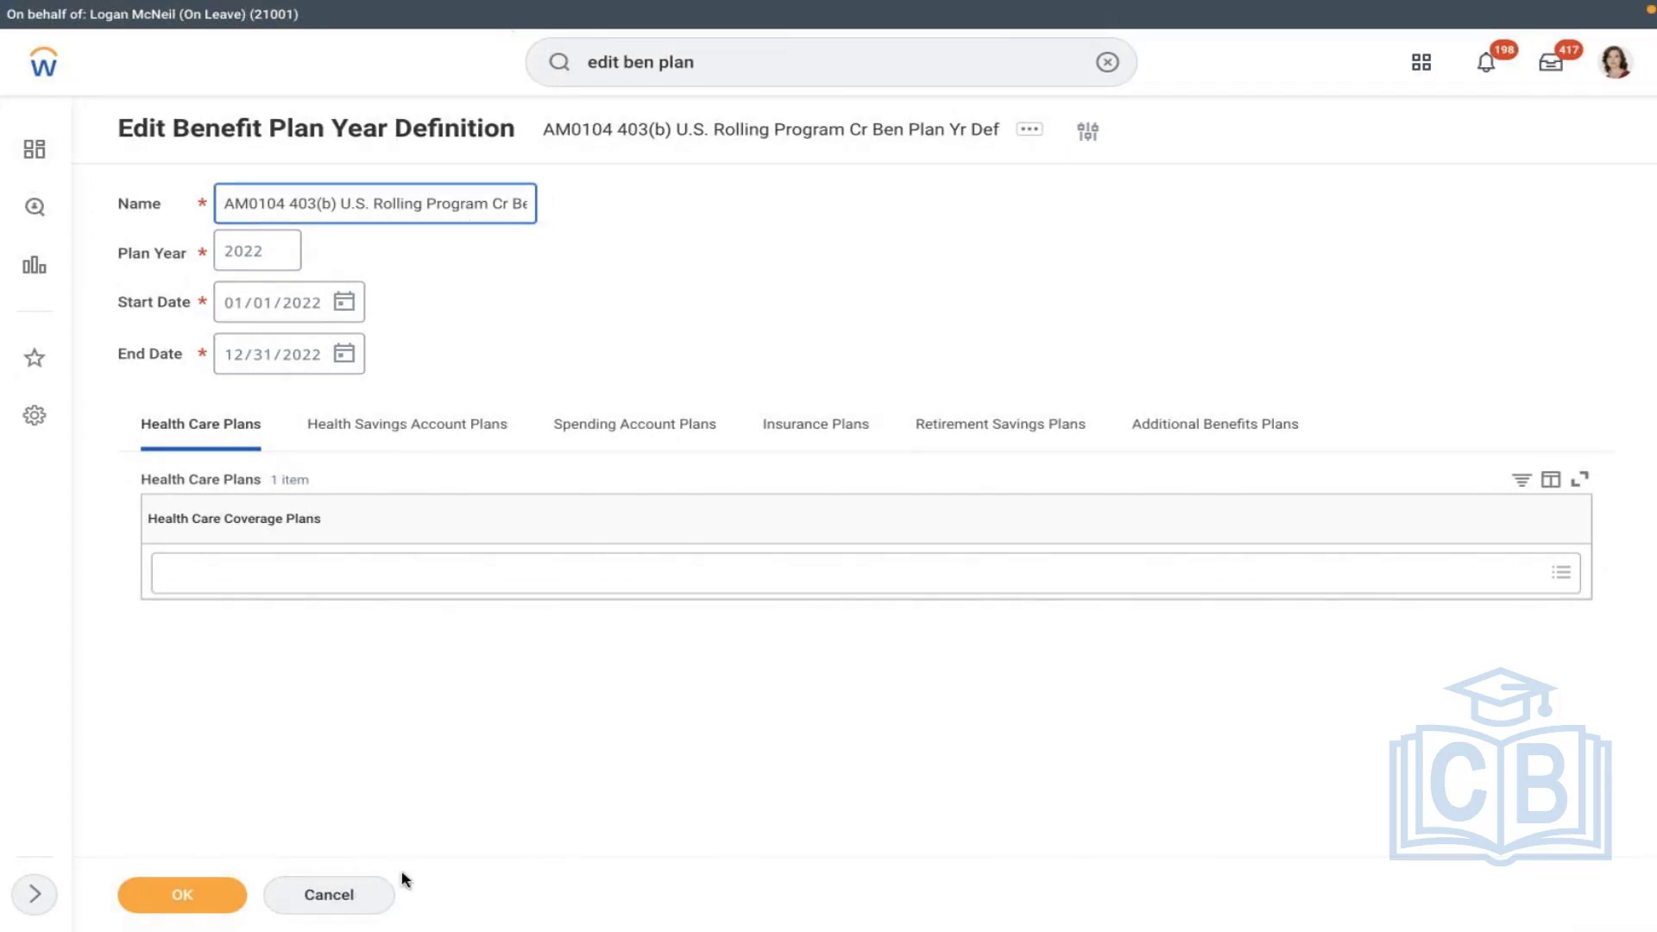
pyautogui.click(326, 894)
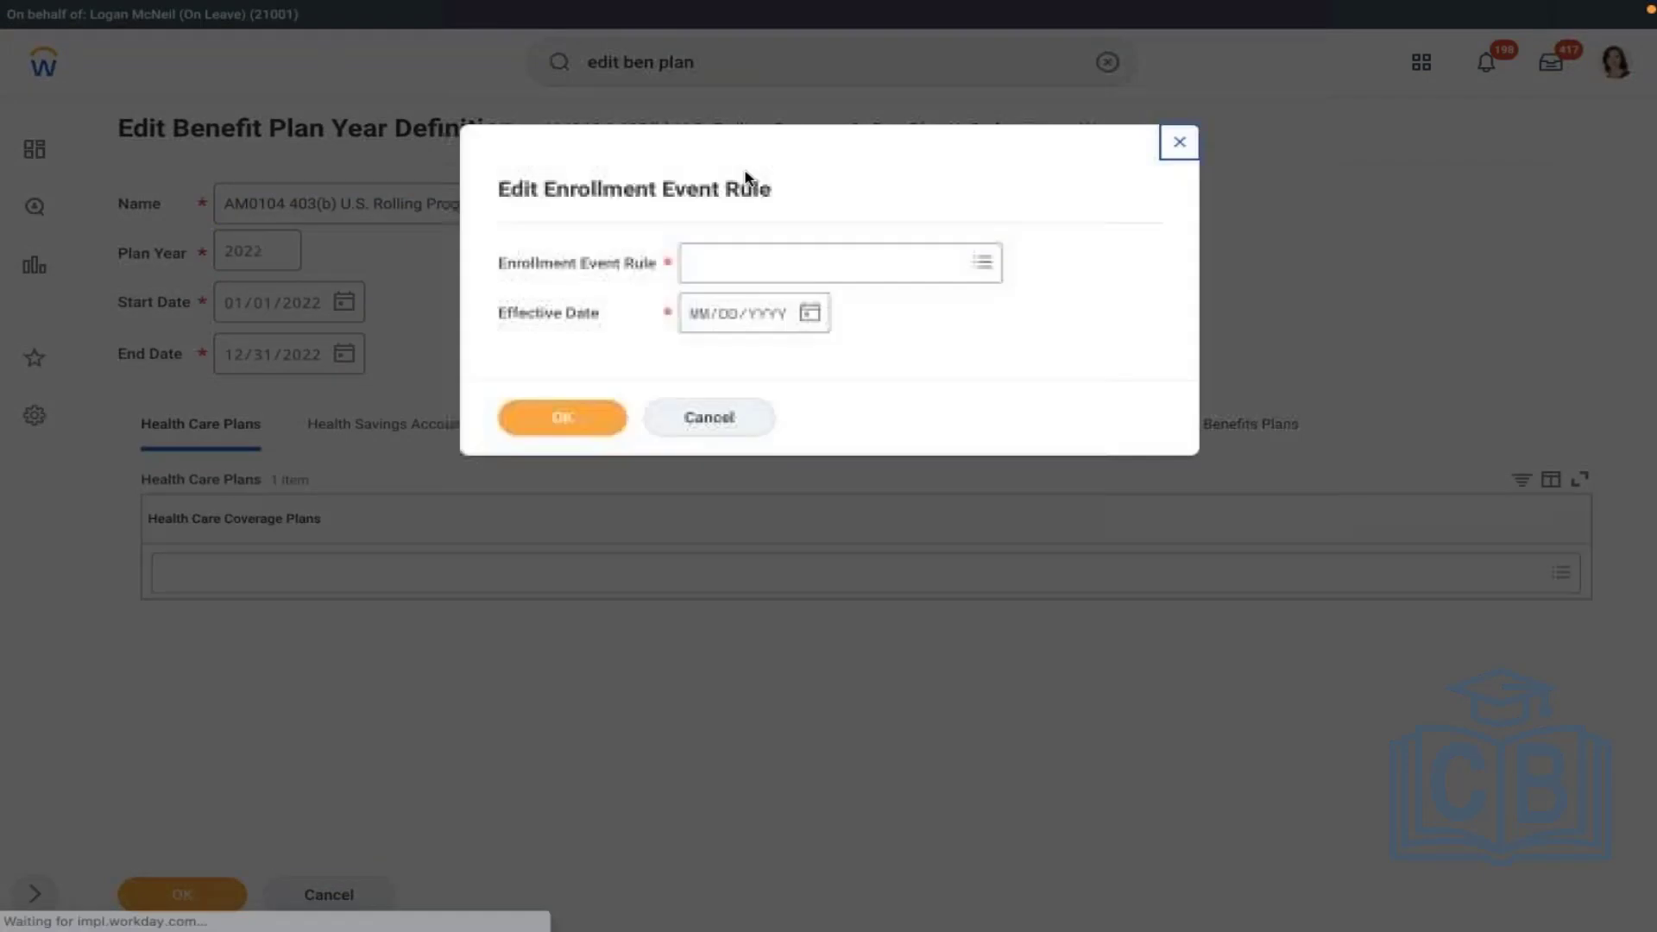
pyautogui.click(751, 265)
pyautogui.write('amd')
pyautogui.press('Return')
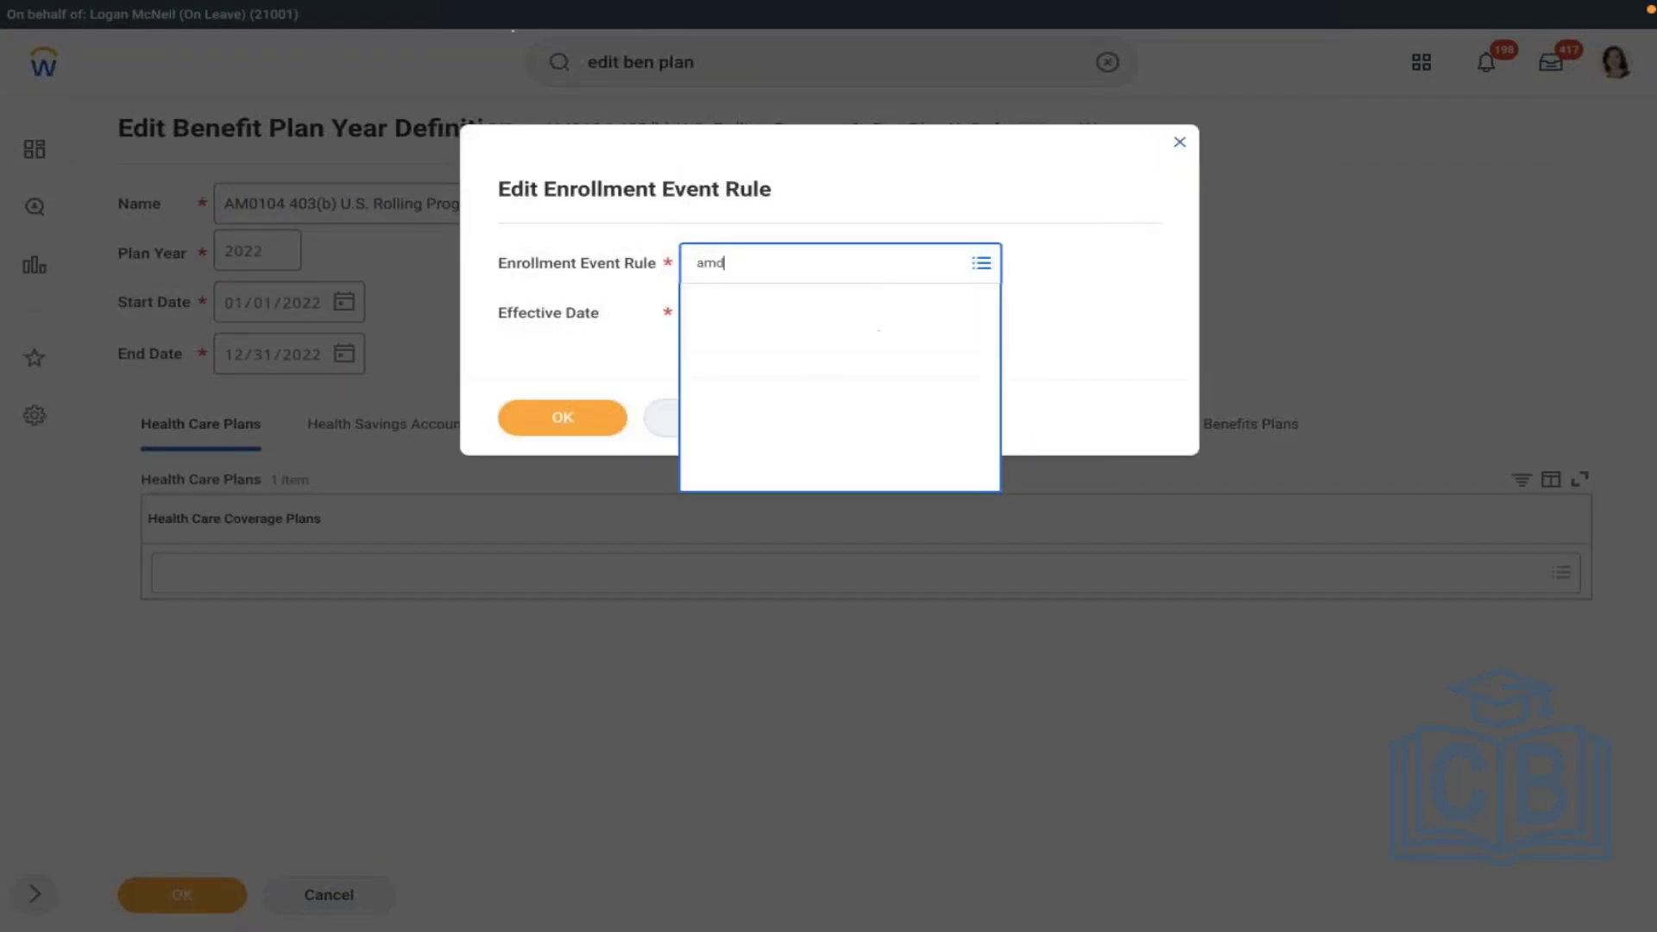
# Step: Close the enrollment event rule prompt and search for 'edit ben plan year def'
pyautogui.click(843, 342)
pyautogui.click(1181, 150)
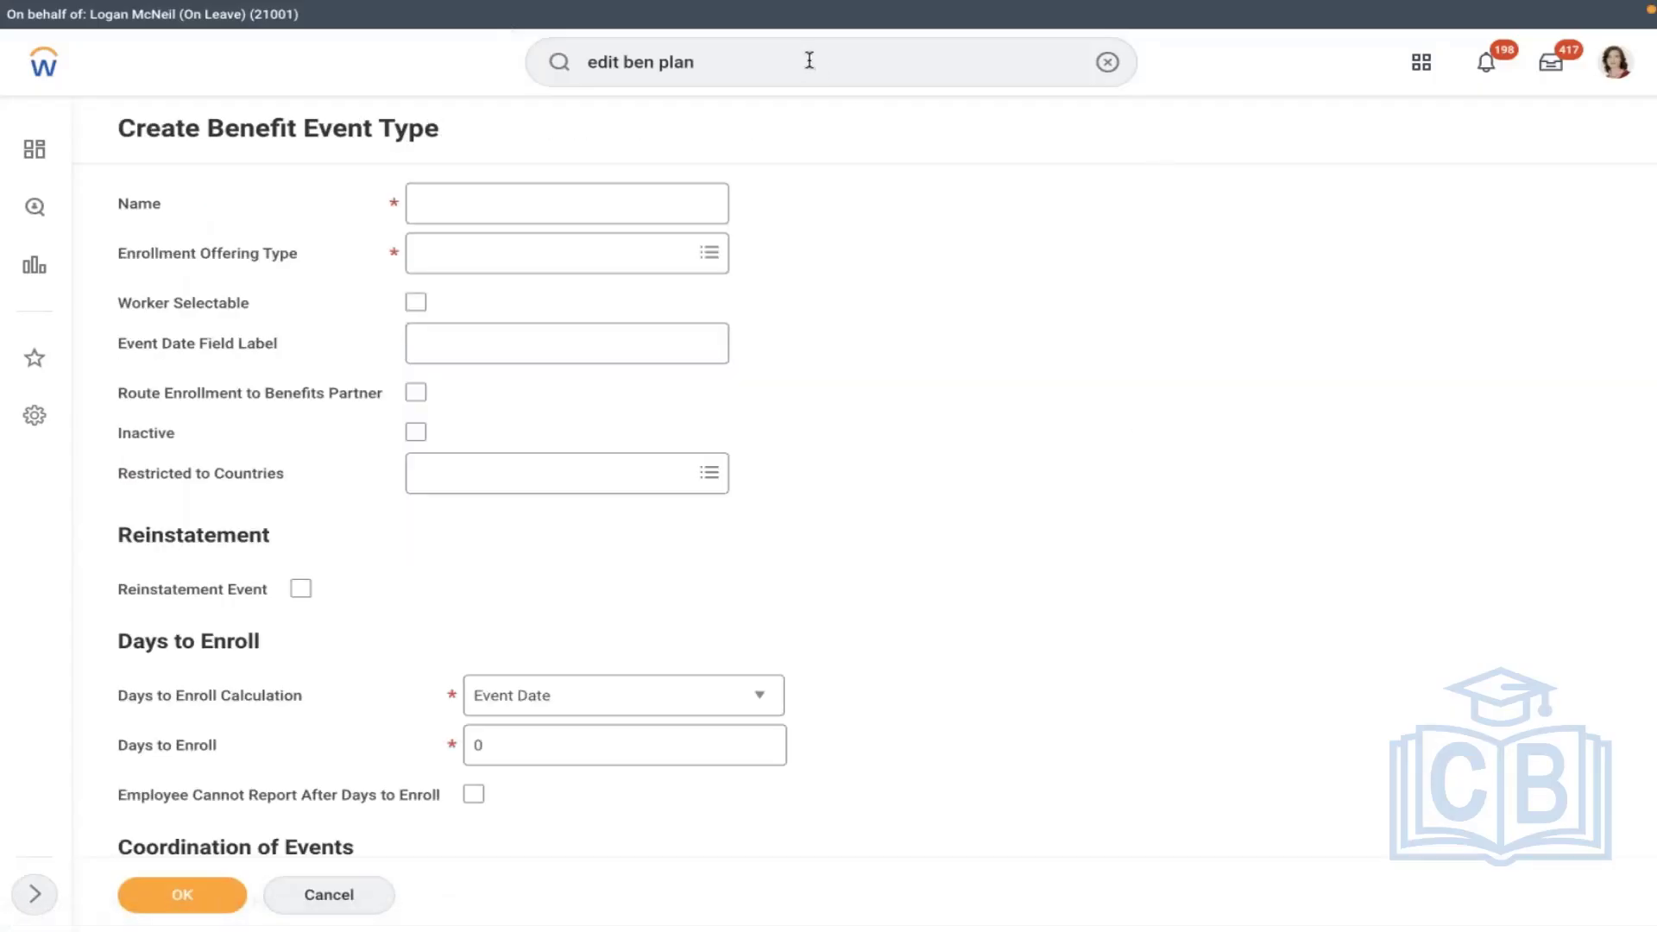
pyautogui.click(806, 59)
pyautogui.write('edit ben plan year def')
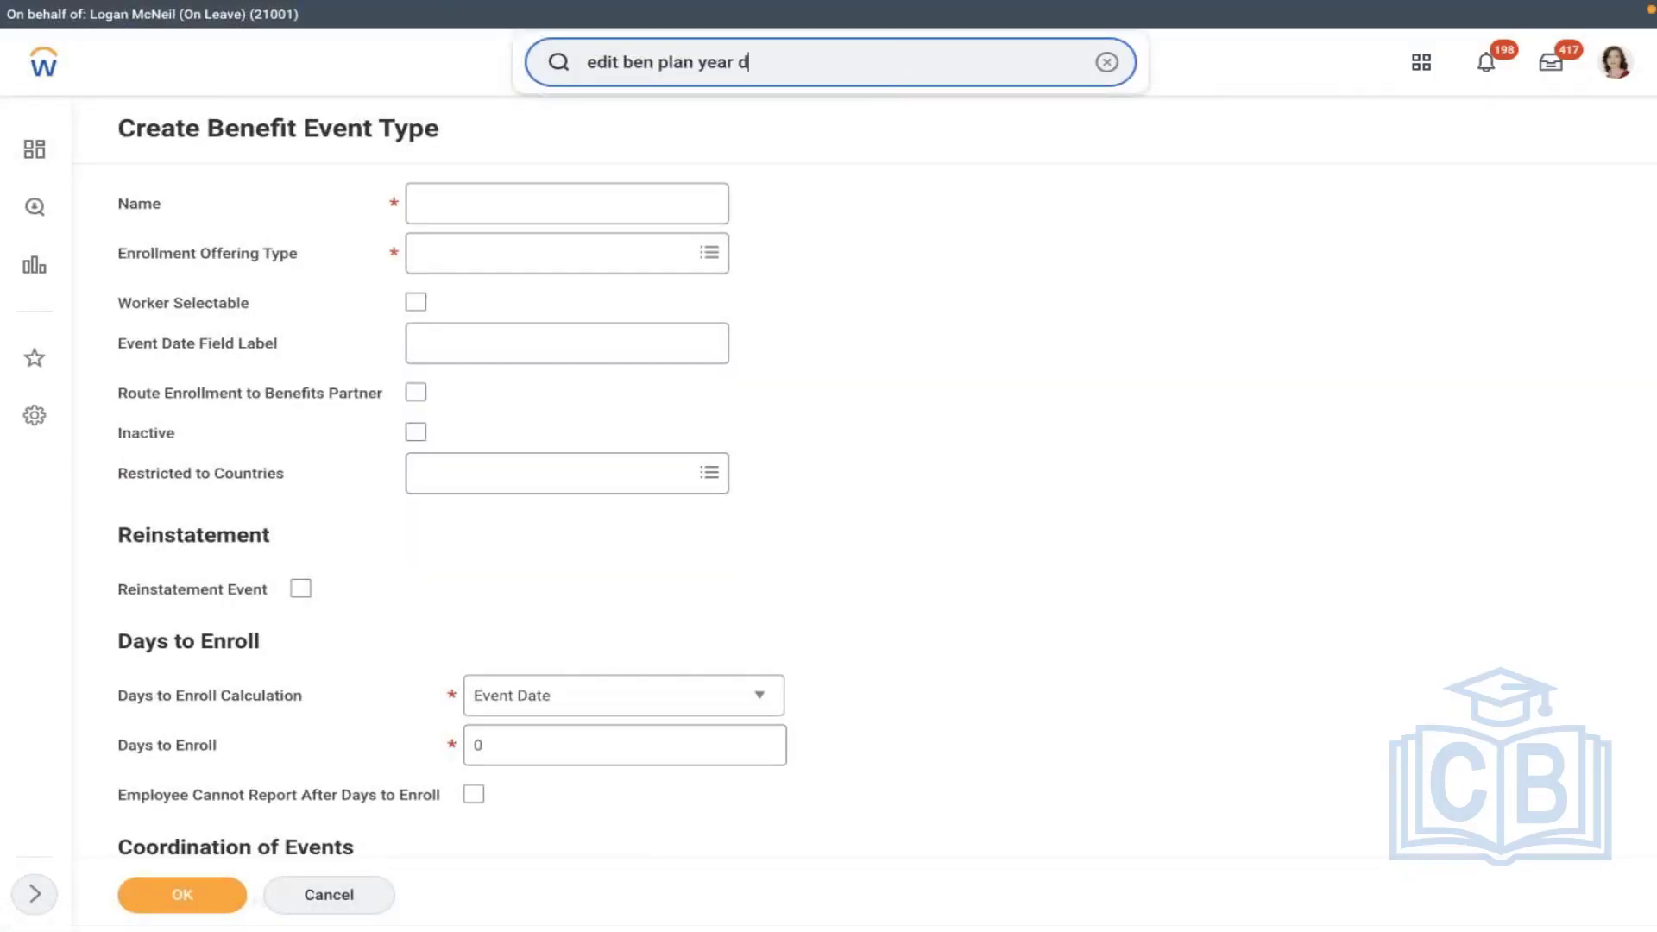
# Step: Open Edit Benefit Plan Year Definition for AMD - Benefit Plan Year Definition
pyautogui.click(736, 127)
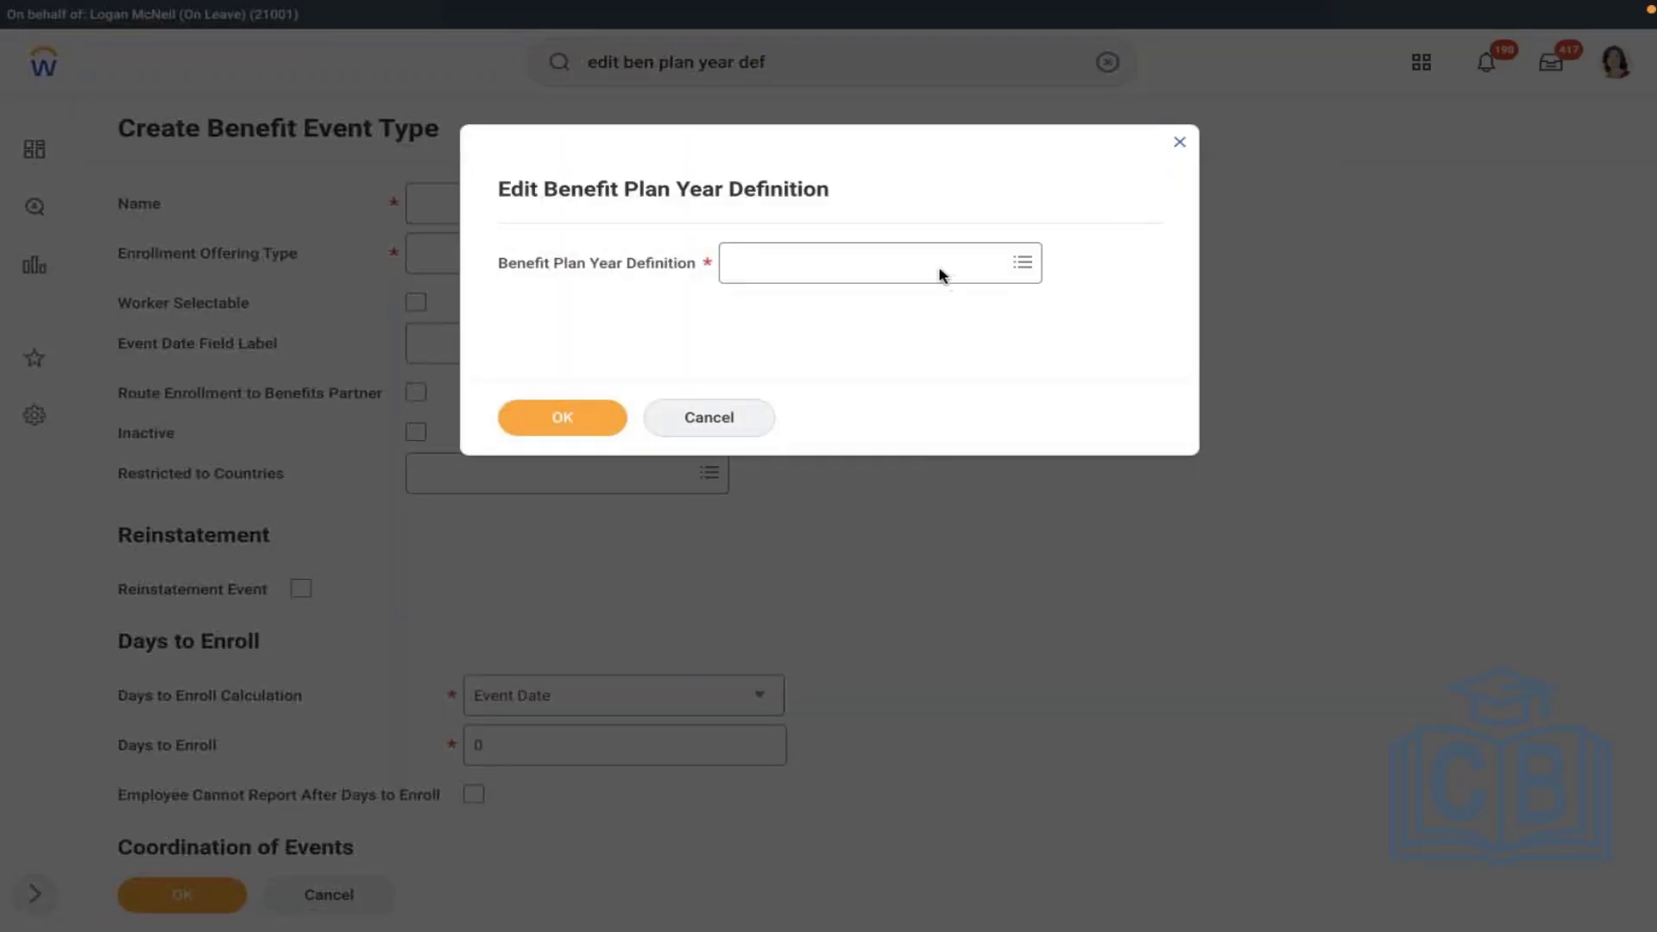
pyautogui.click(940, 270)
pyautogui.click(872, 300)
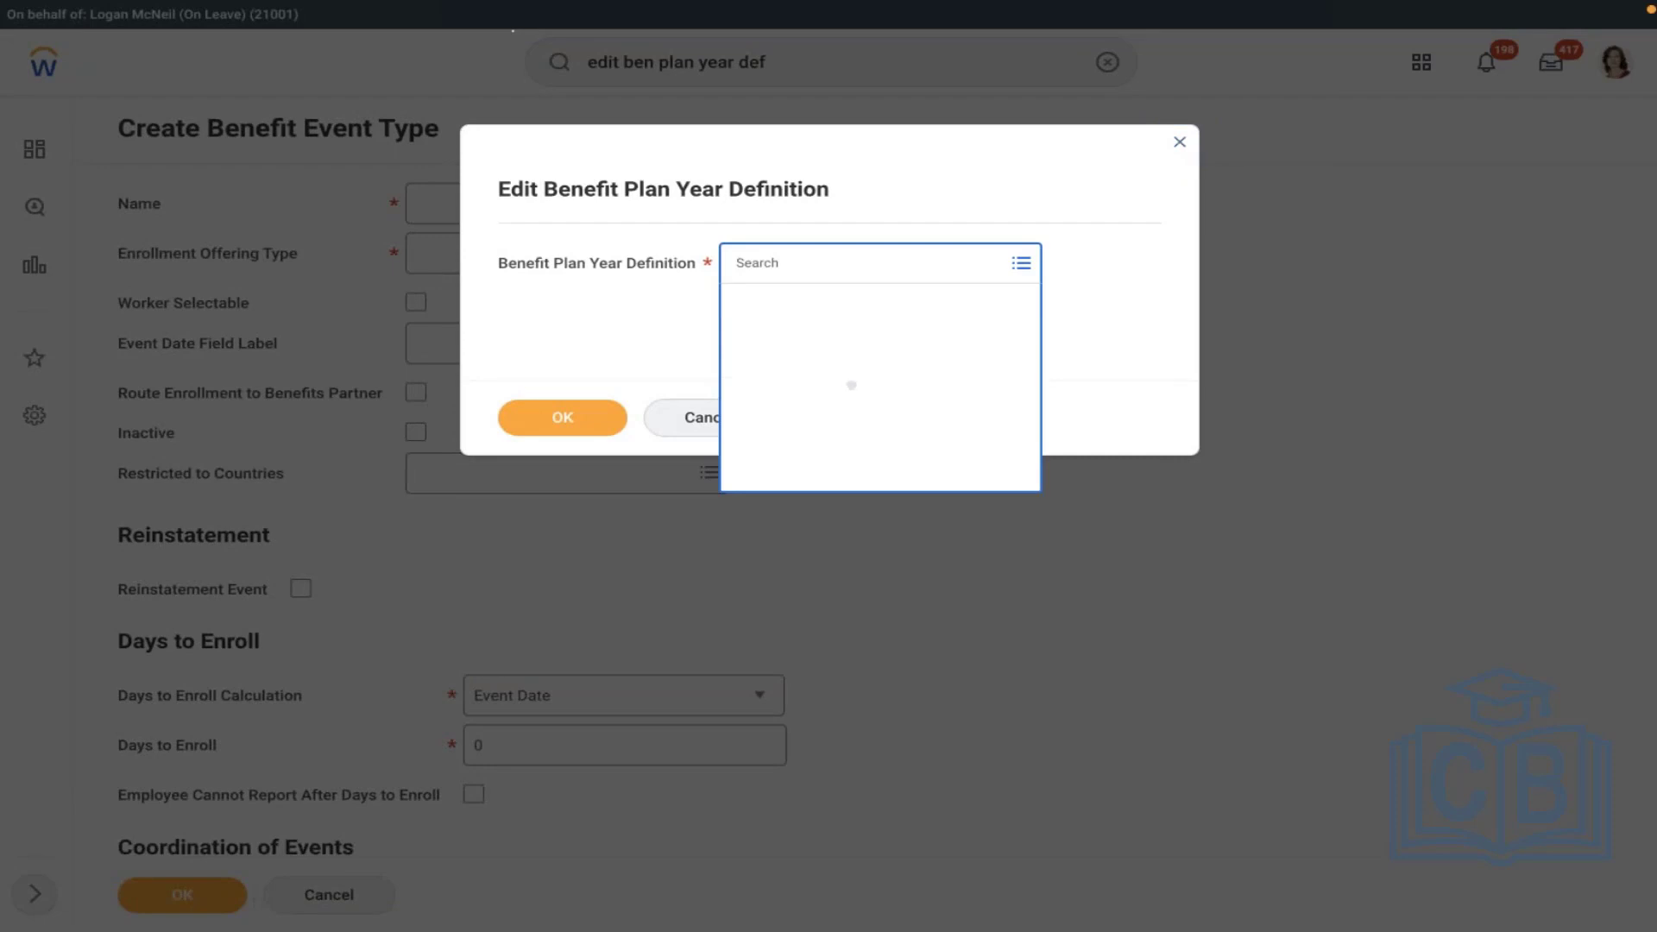
pyautogui.press('Down')
pyautogui.press('Down')
pyautogui.press('Down')
pyautogui.press('Down')
pyautogui.press('Down')
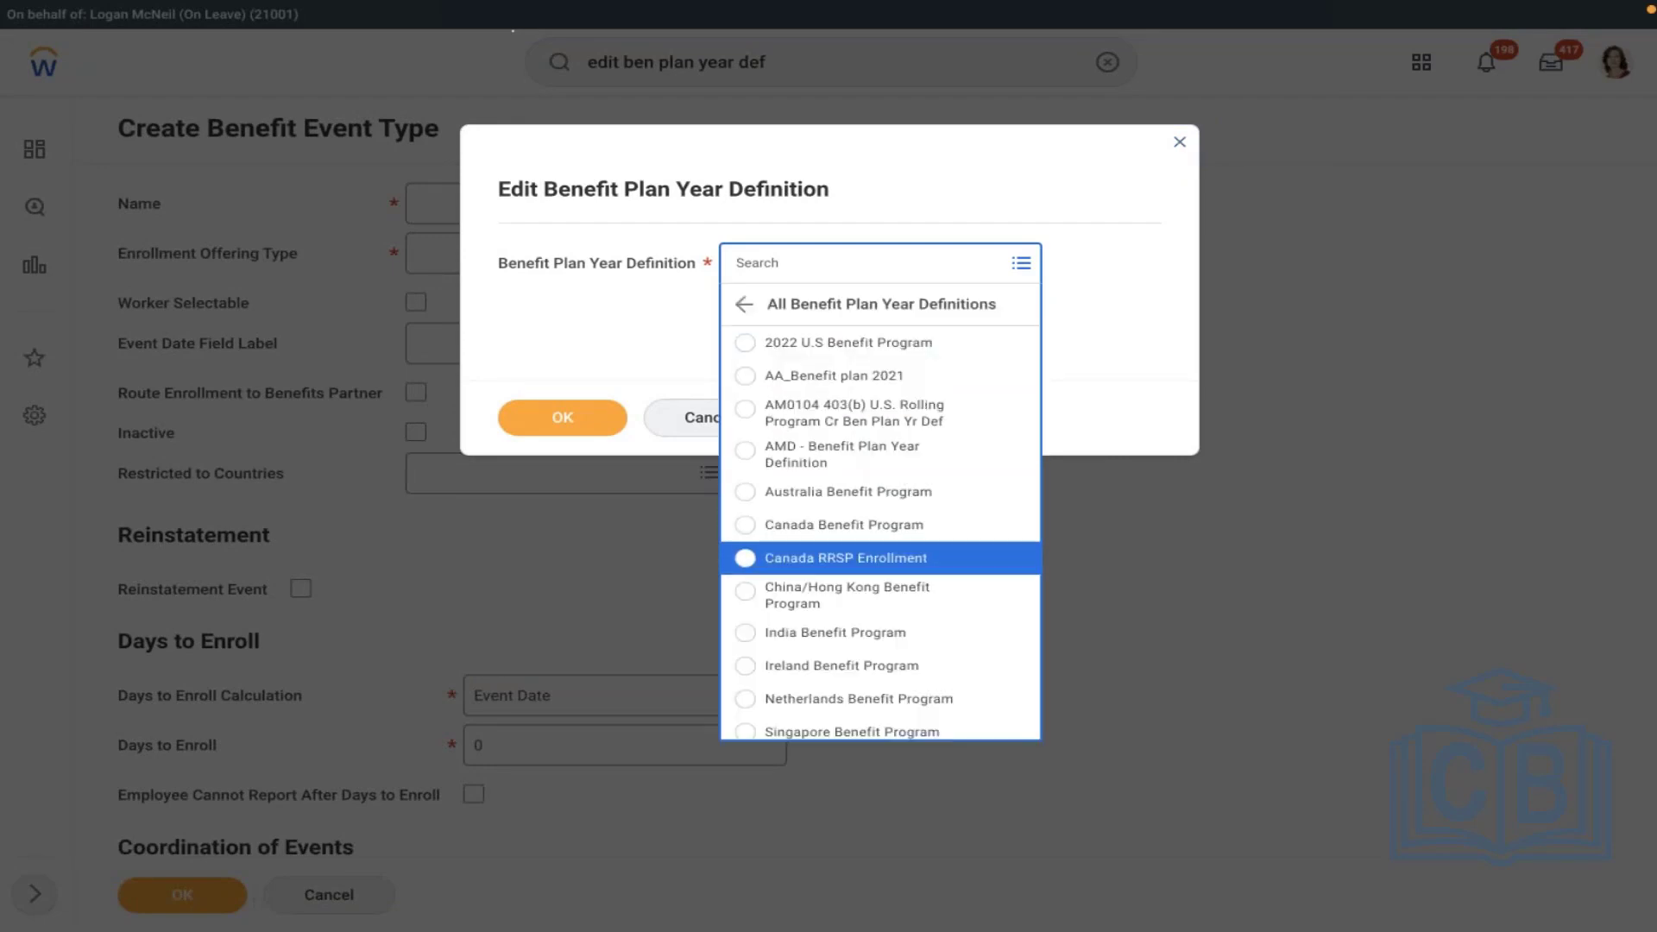
pyautogui.press('Up')
pyautogui.press('Up')
pyautogui.press('Up')
pyautogui.press('Up')
pyautogui.press('Up')
pyautogui.press('Up')
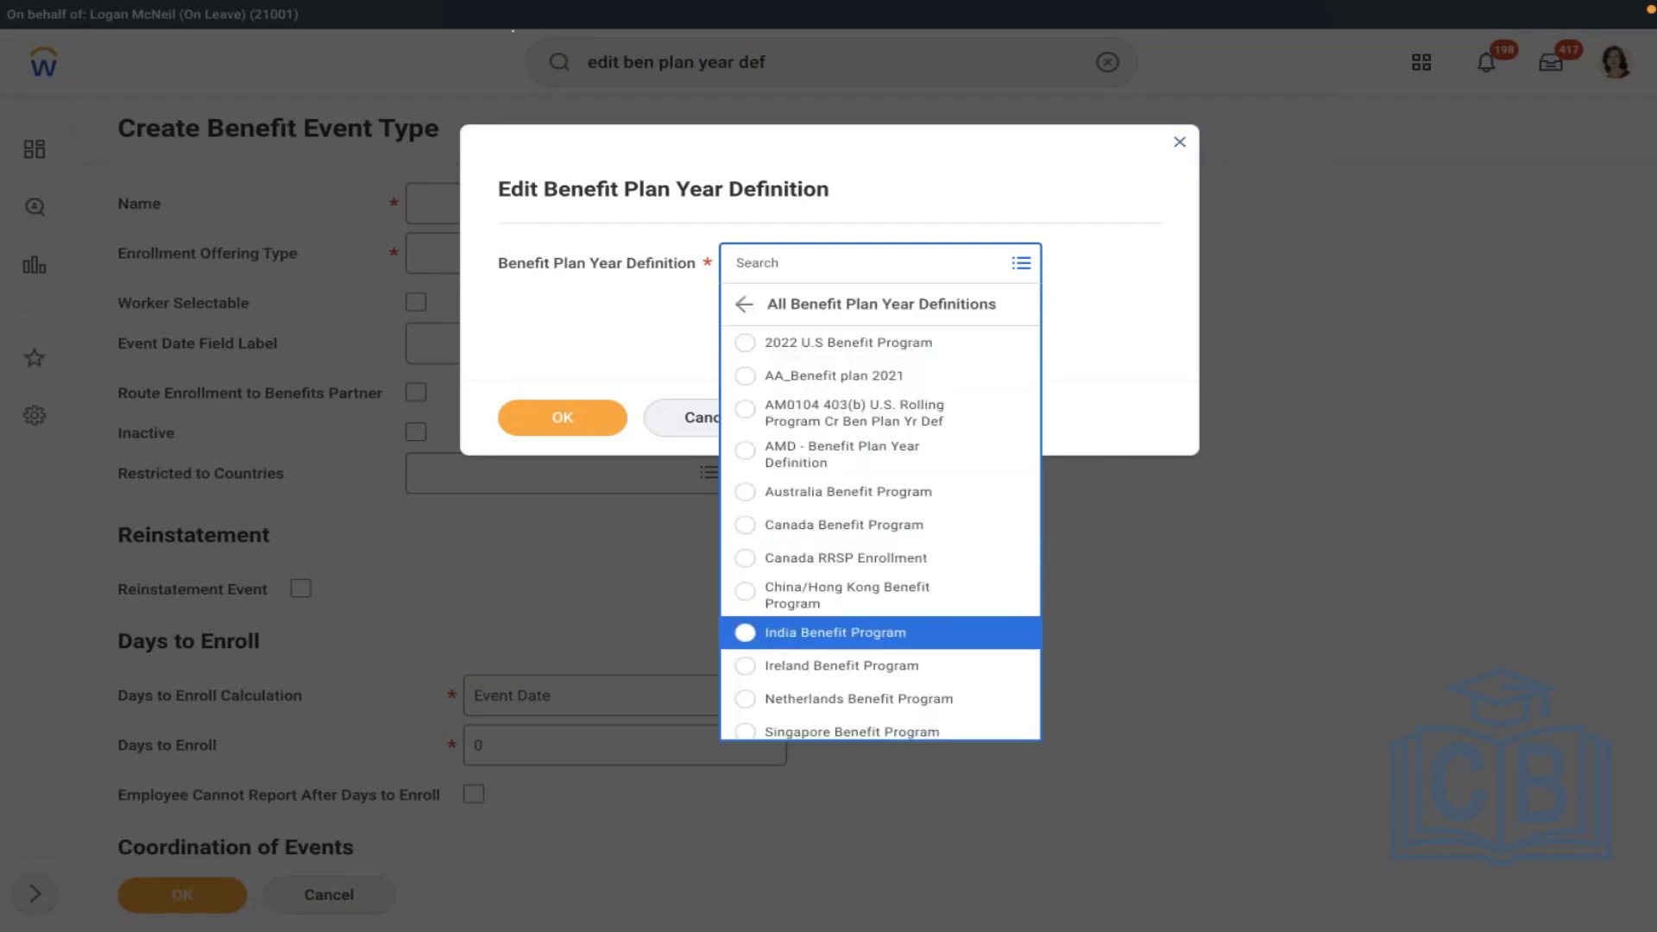
pyautogui.press('Return')
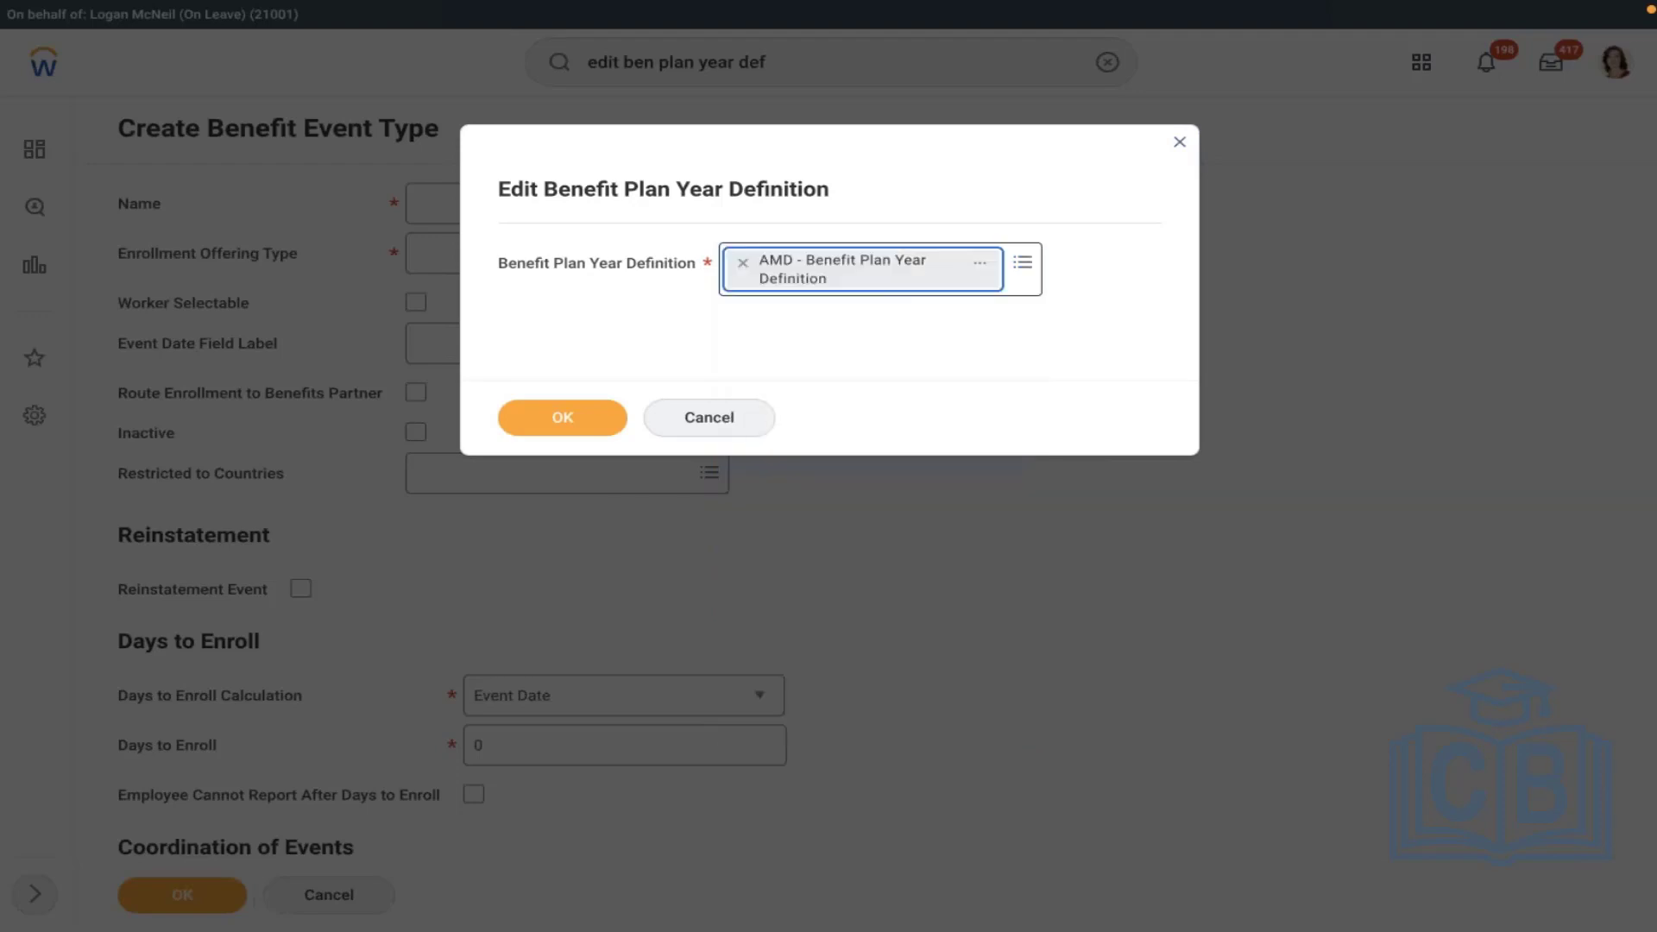
pyautogui.press('Tab')
pyautogui.press('Return')
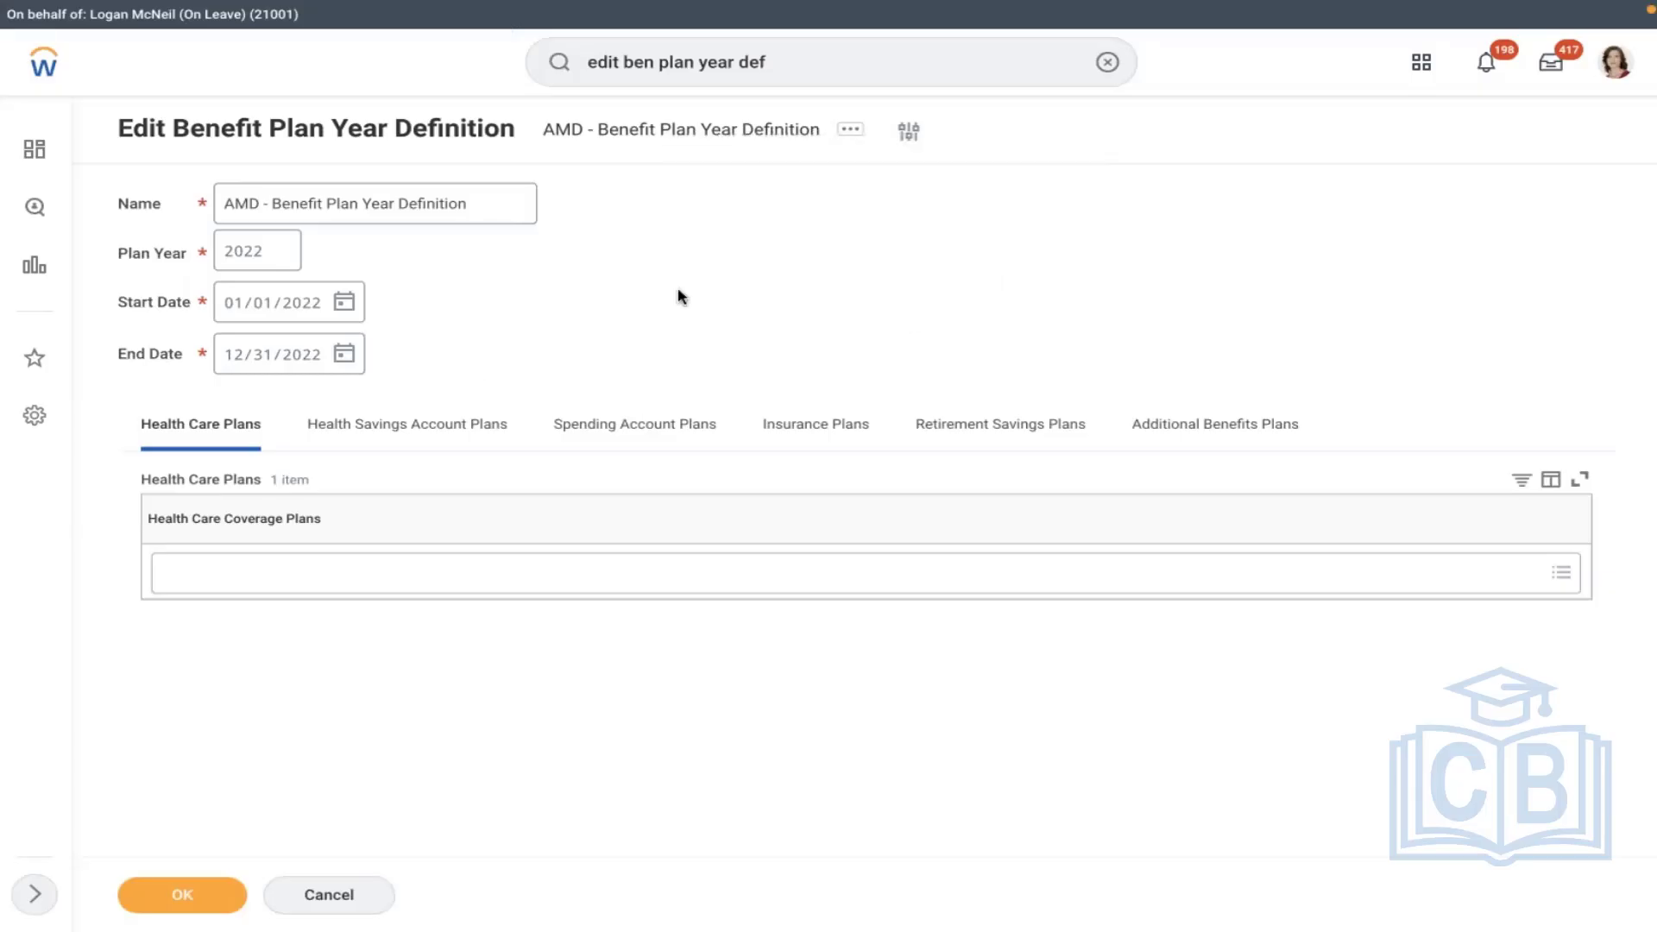
# Step: Add AMD 401K - Company Owned Trust to its Retirement Savings Plans and save
pyautogui.click(1003, 422)
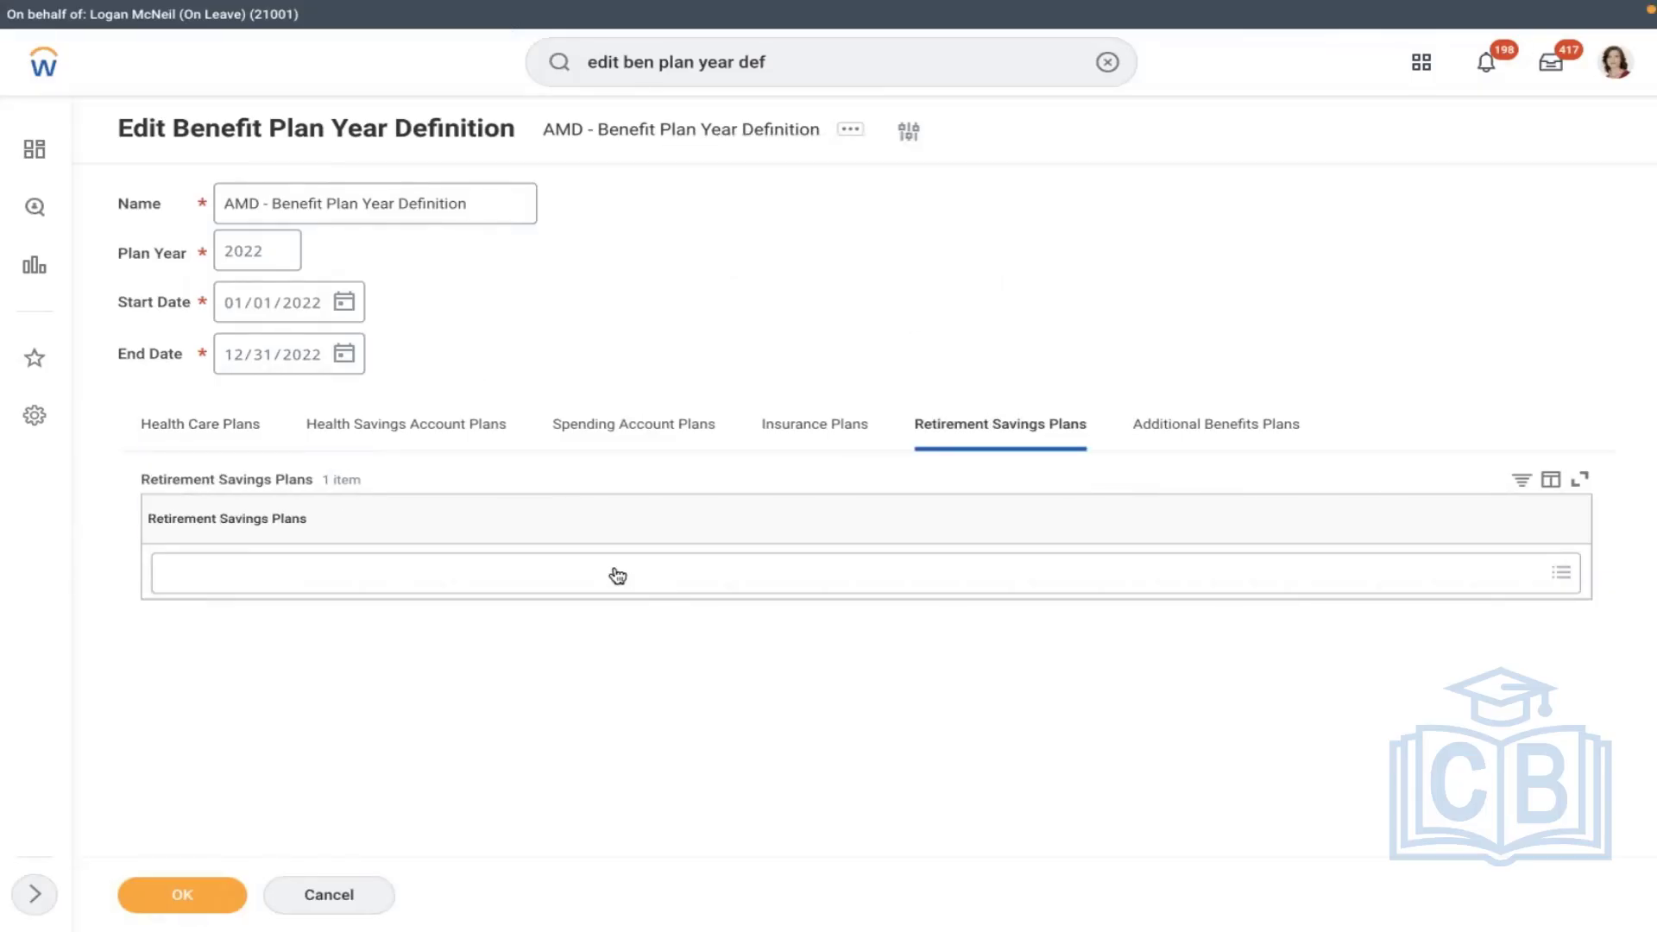
pyautogui.click(562, 571)
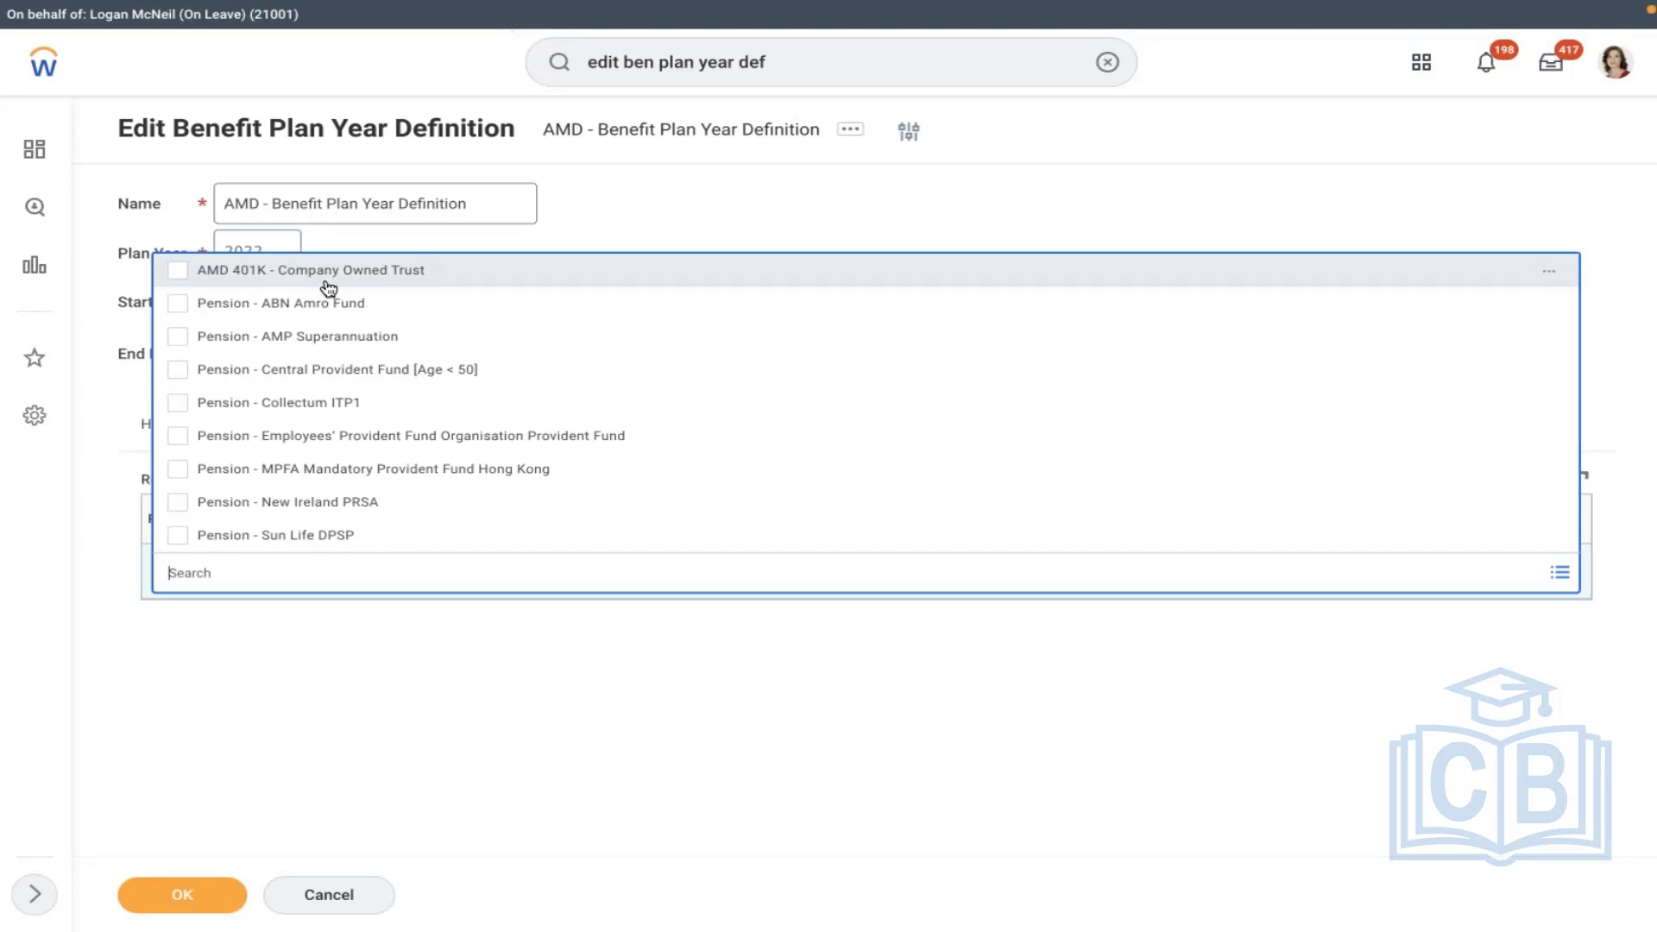
pyautogui.click(760, 174)
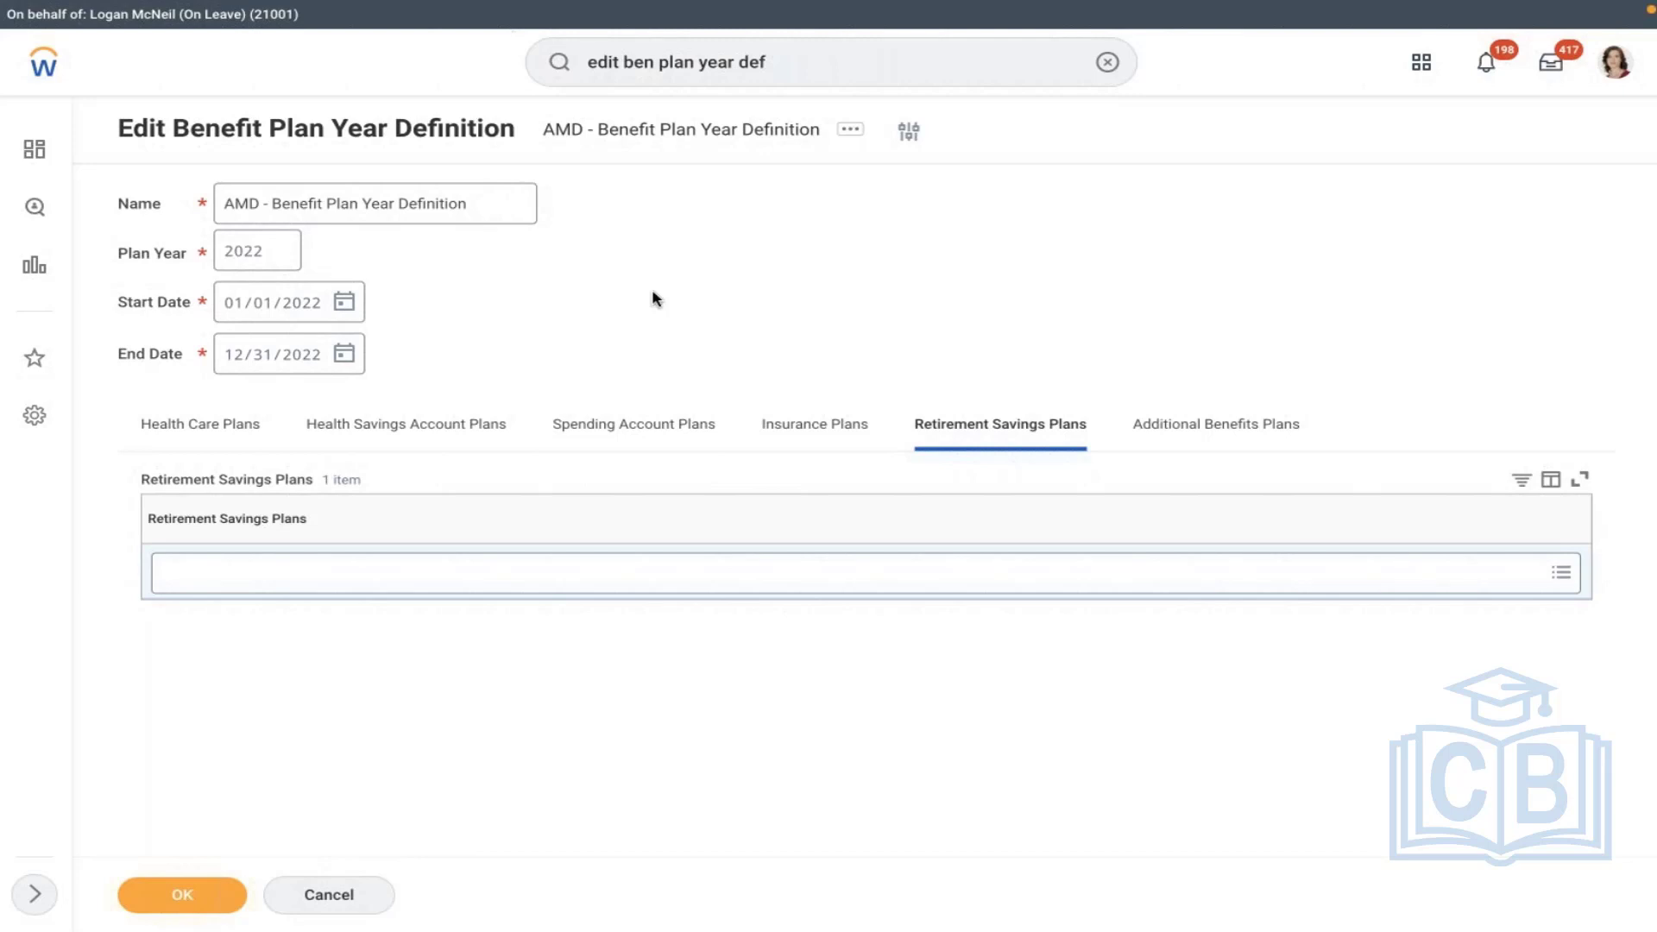
pyautogui.click(618, 570)
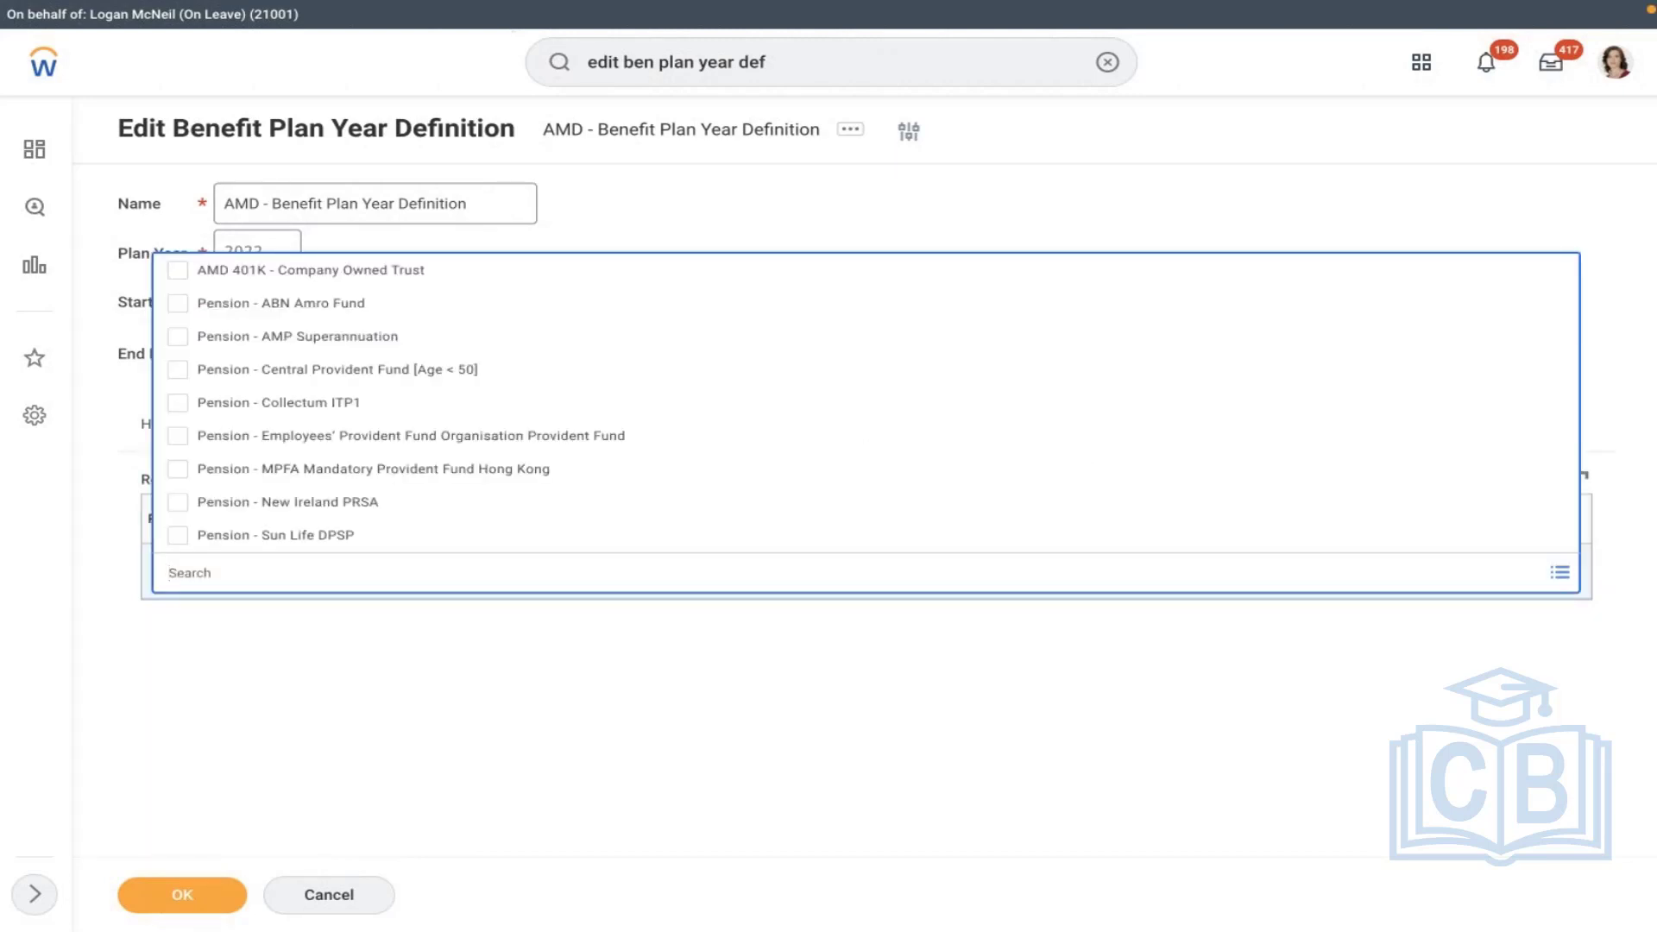
pyautogui.click(590, 741)
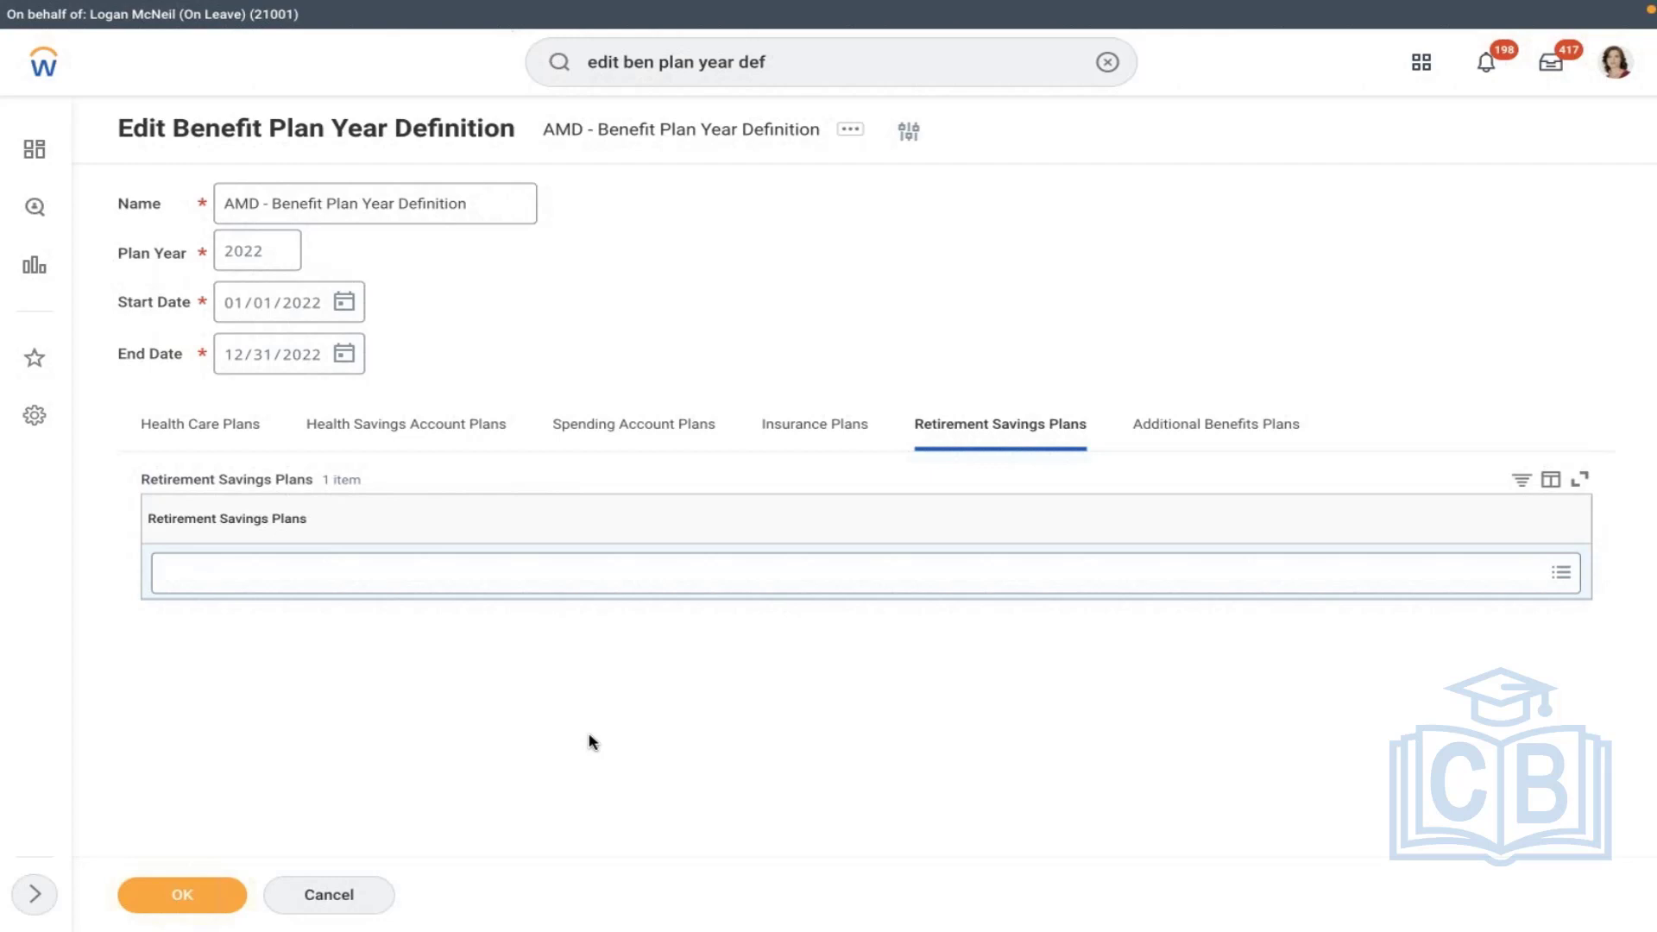
pyautogui.click(717, 567)
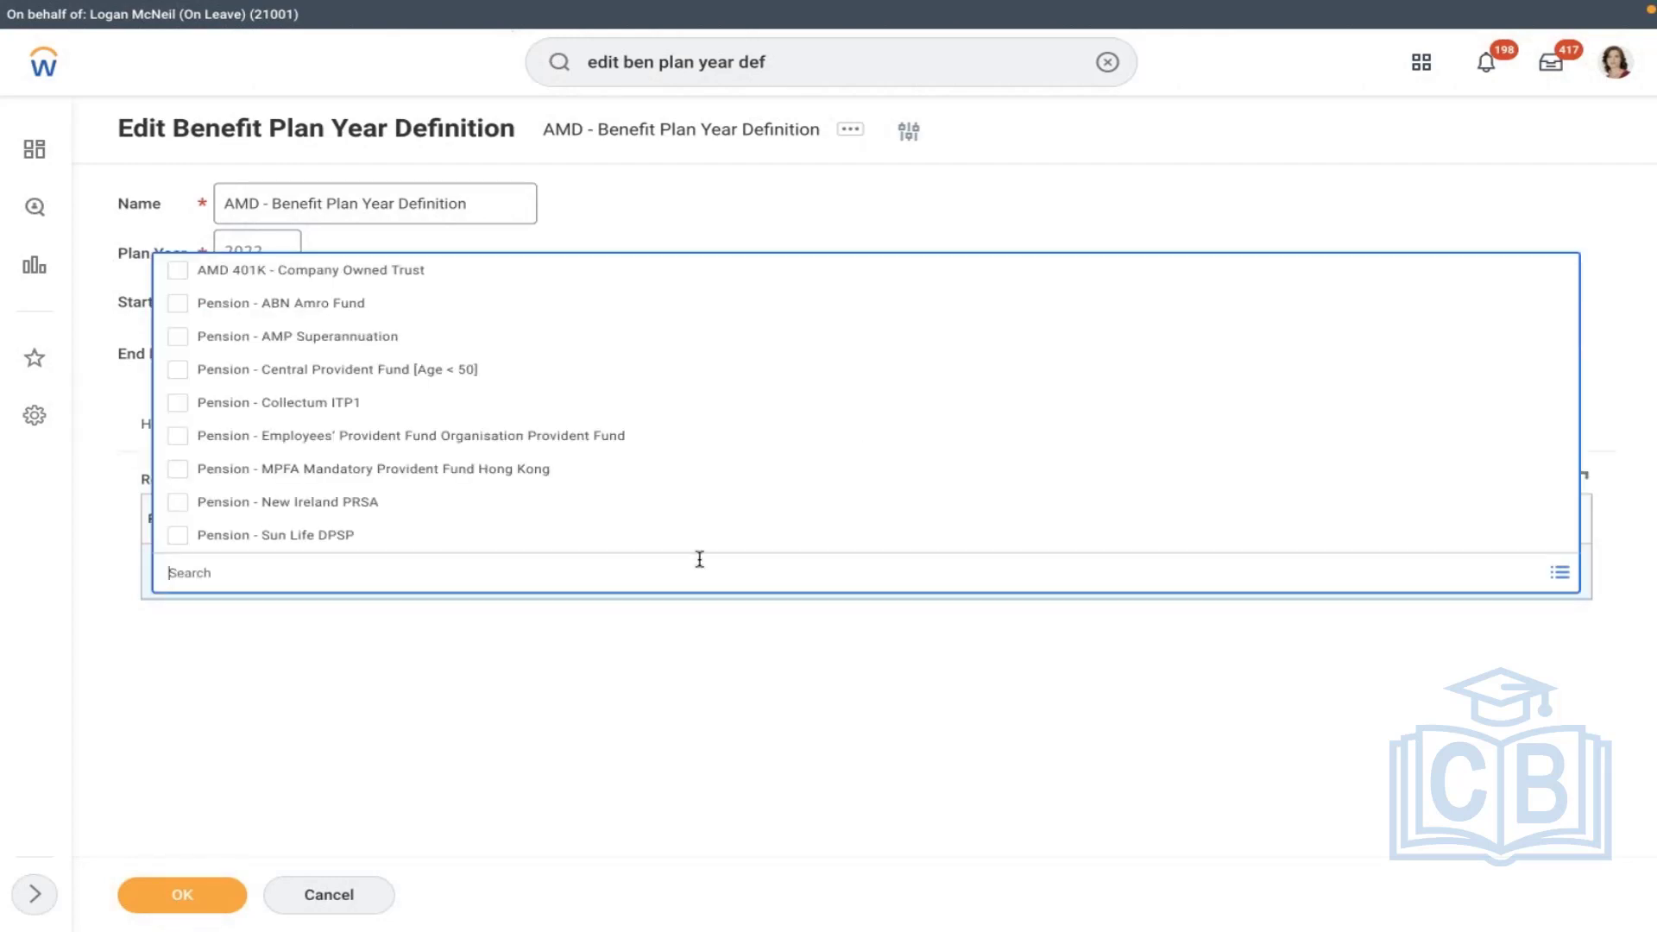
pyautogui.click(328, 275)
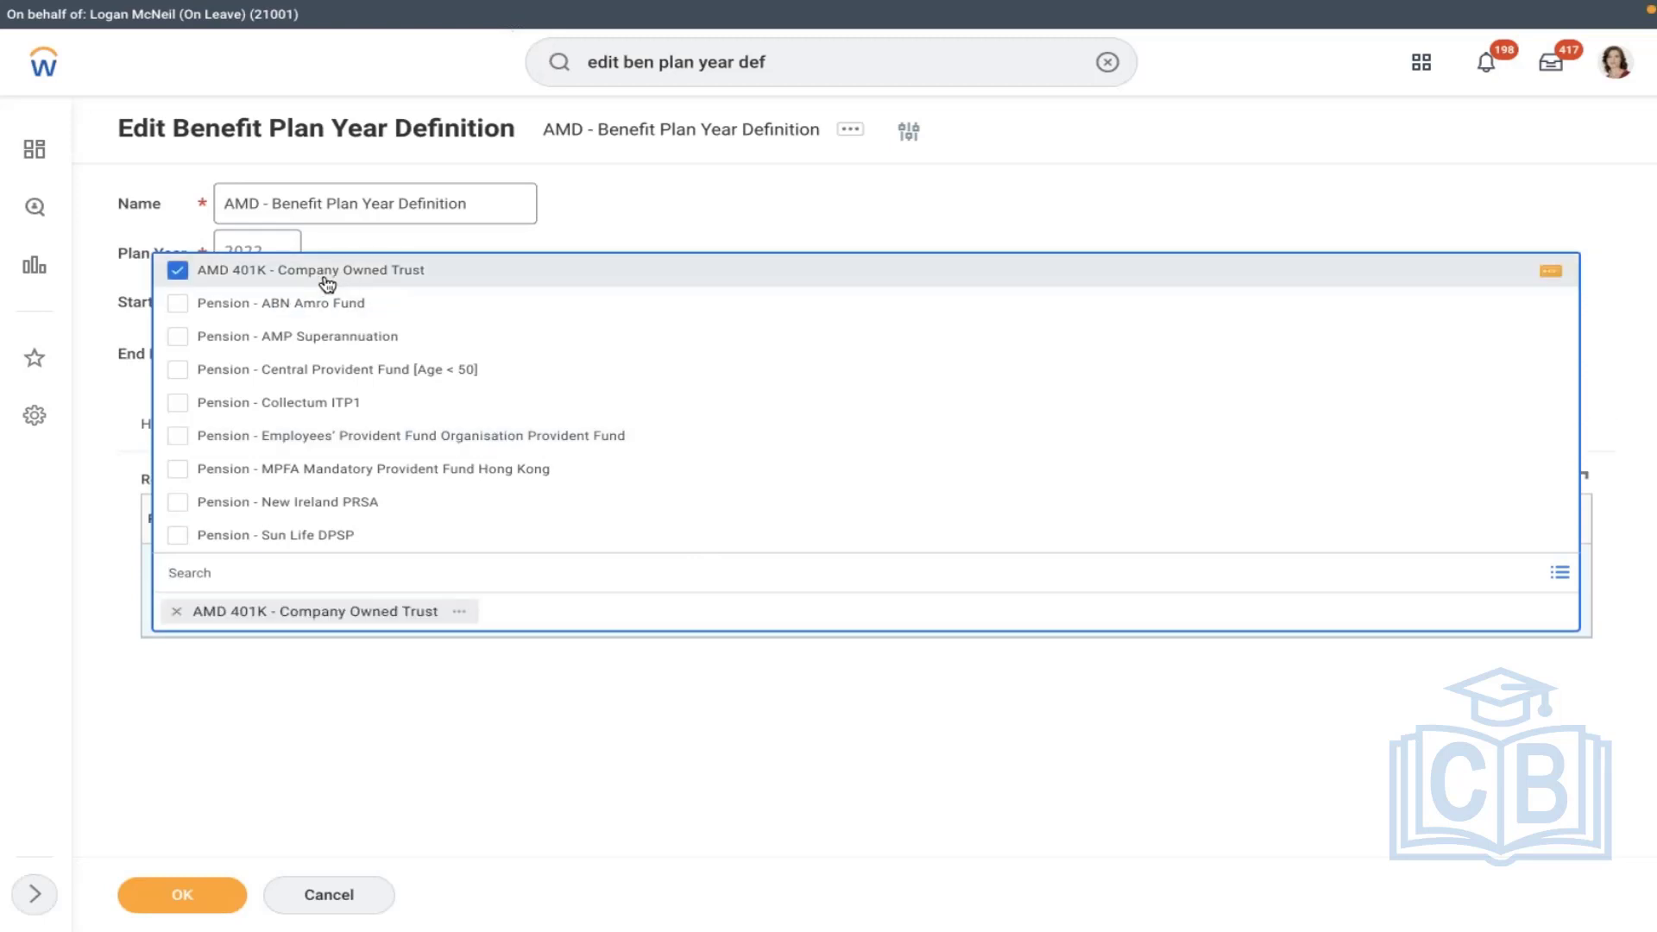
pyautogui.click(661, 202)
pyautogui.click(177, 902)
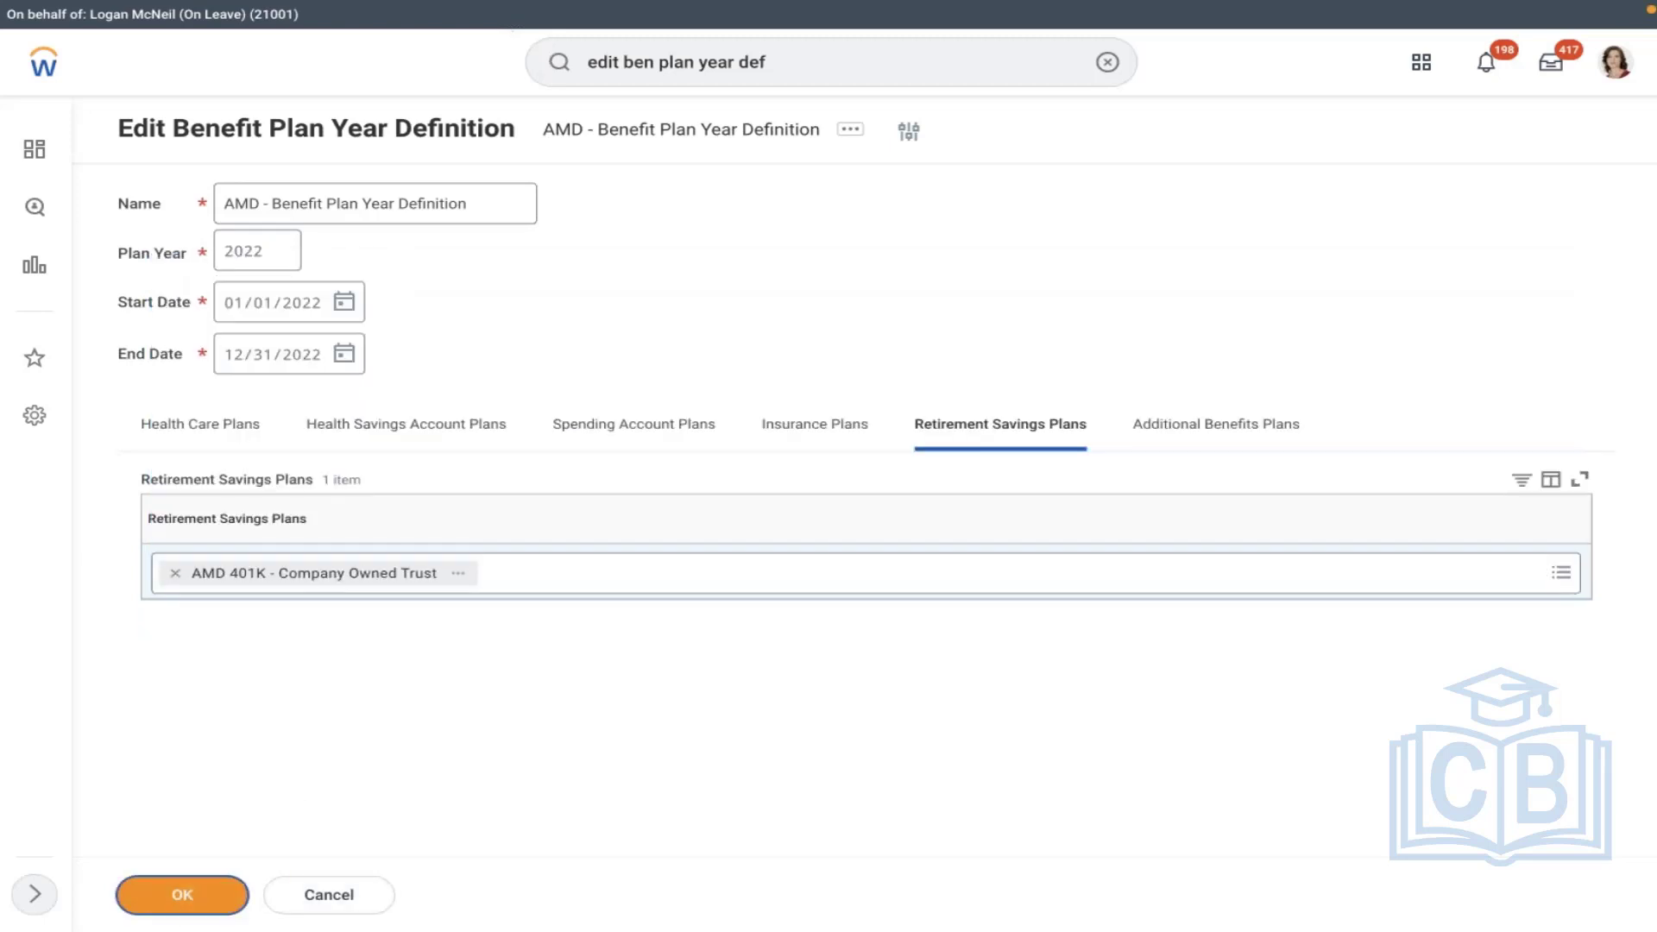
pyautogui.click(182, 895)
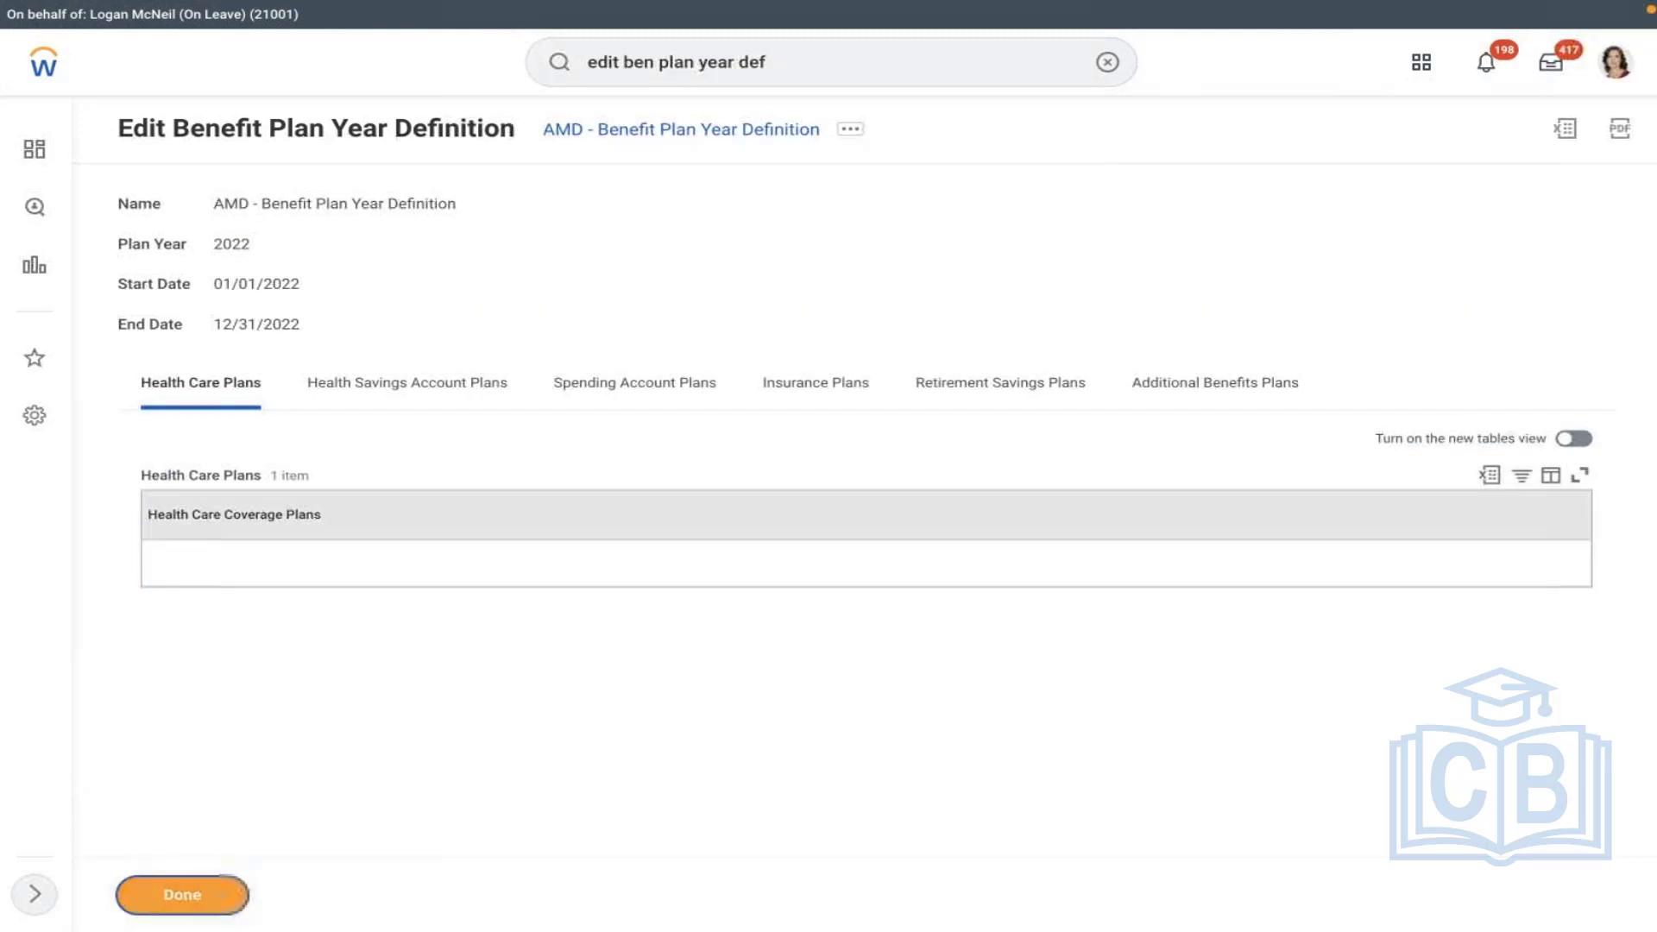
# Step: Search for the test worker and start Change Benefits from their Actions > Benefits menu
pyautogui.click(1108, 62)
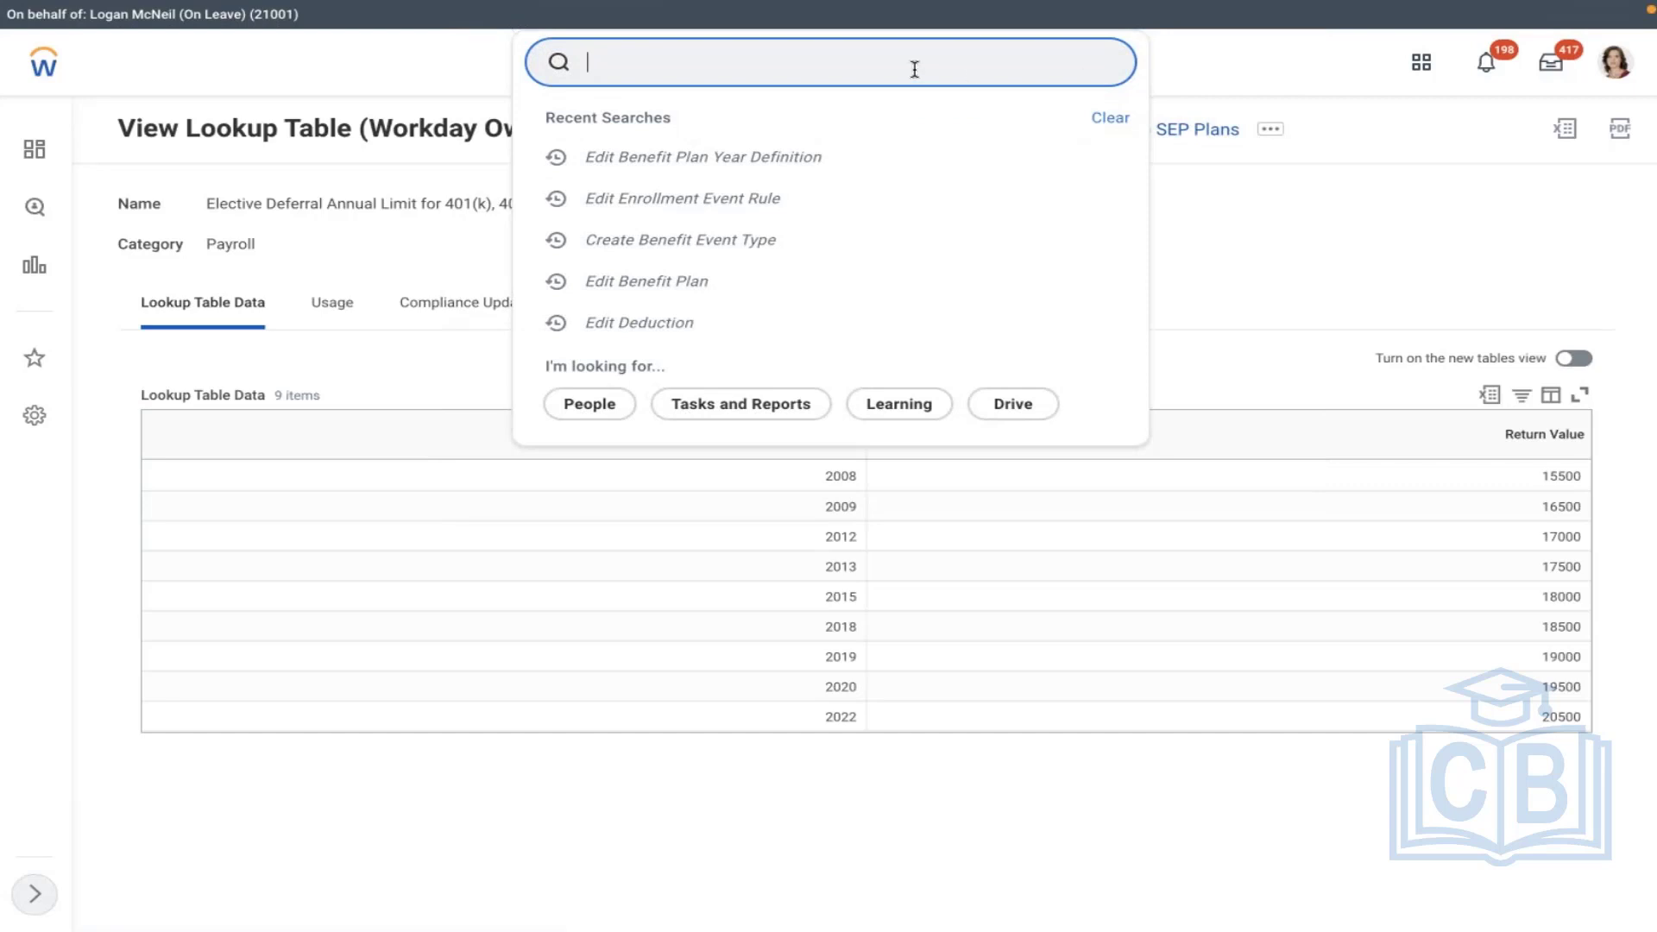
pyautogui.press('Escape')
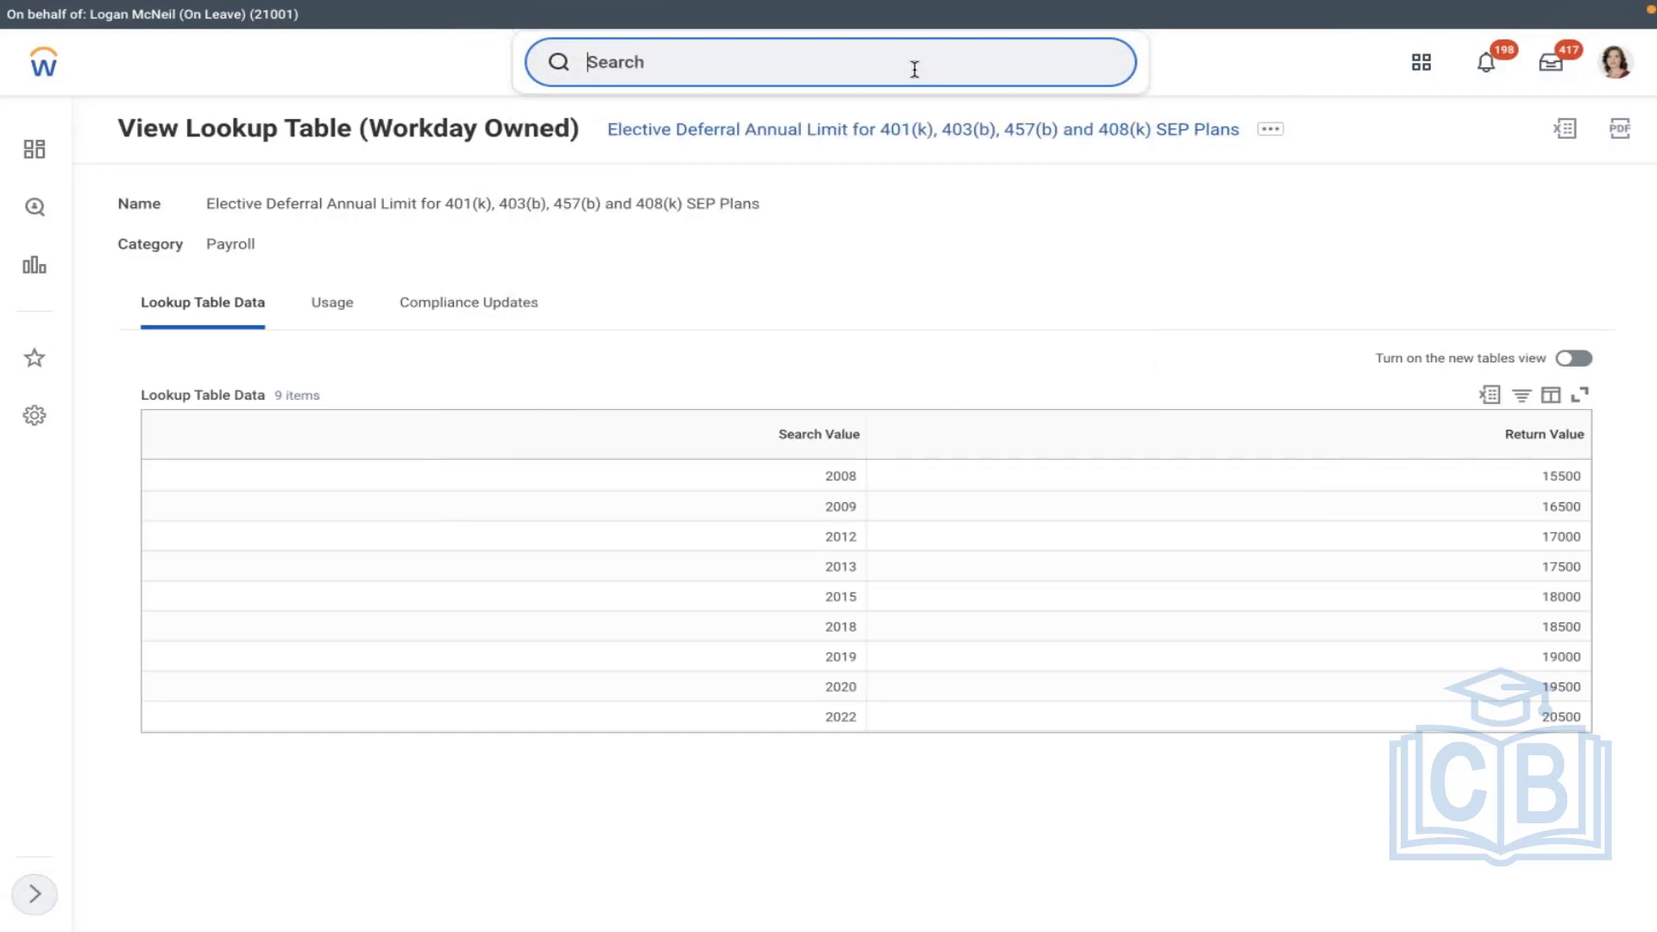
pyautogui.write('john')
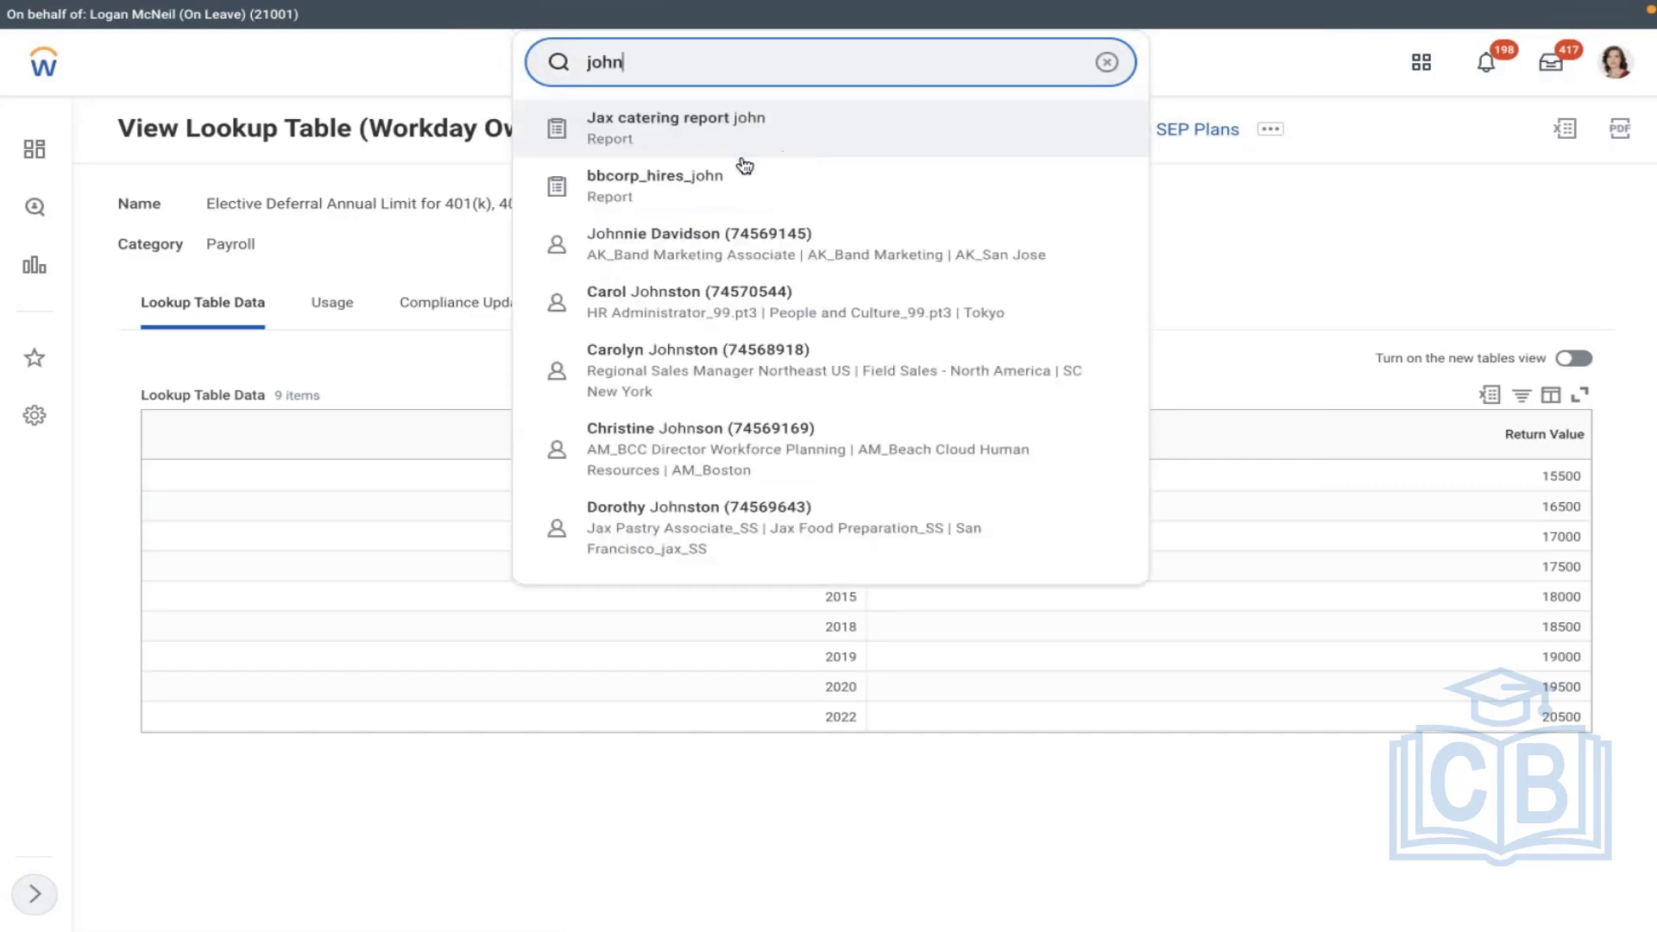
pyautogui.press('Escape')
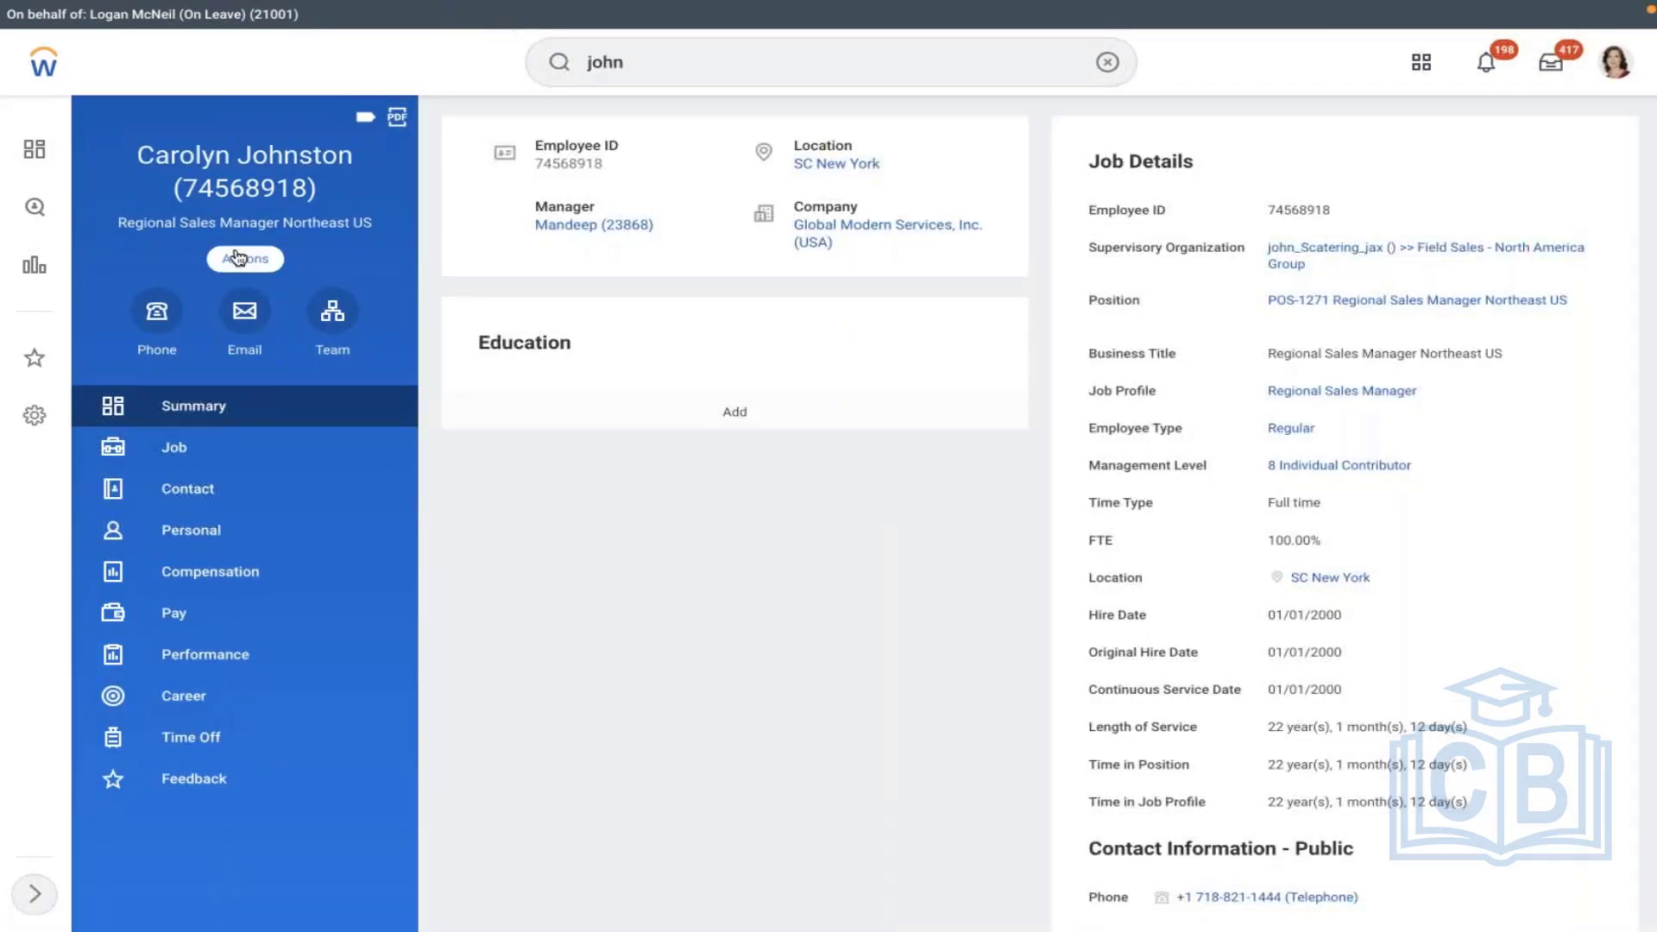
pyautogui.click(239, 258)
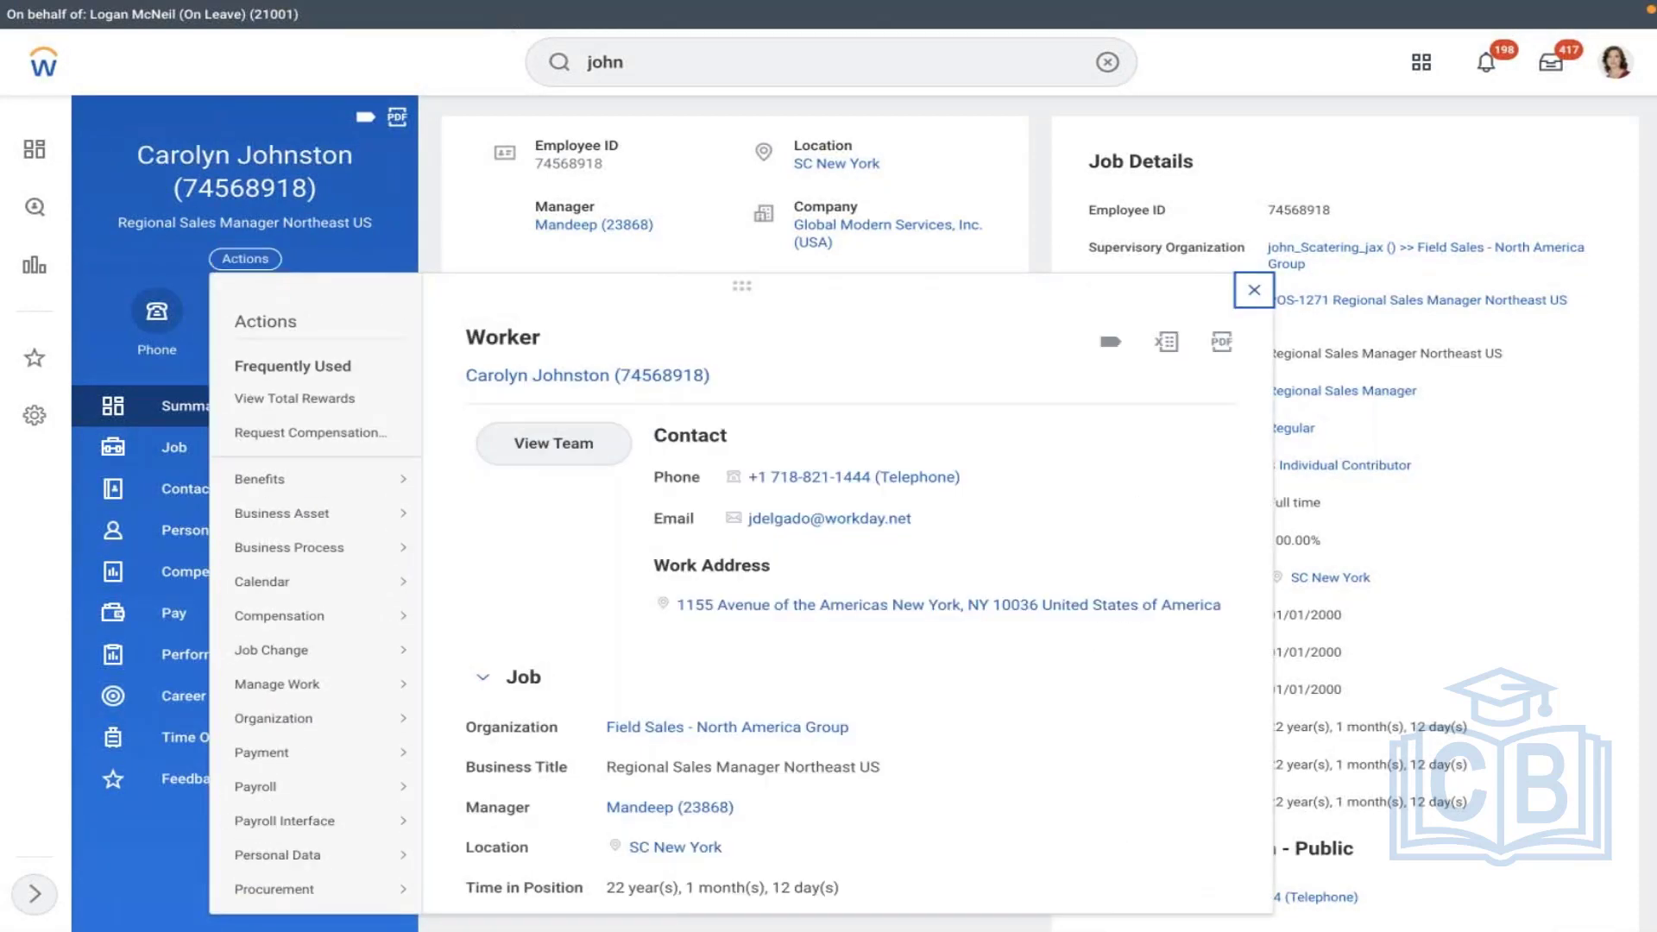
pyautogui.moveTo(301, 490)
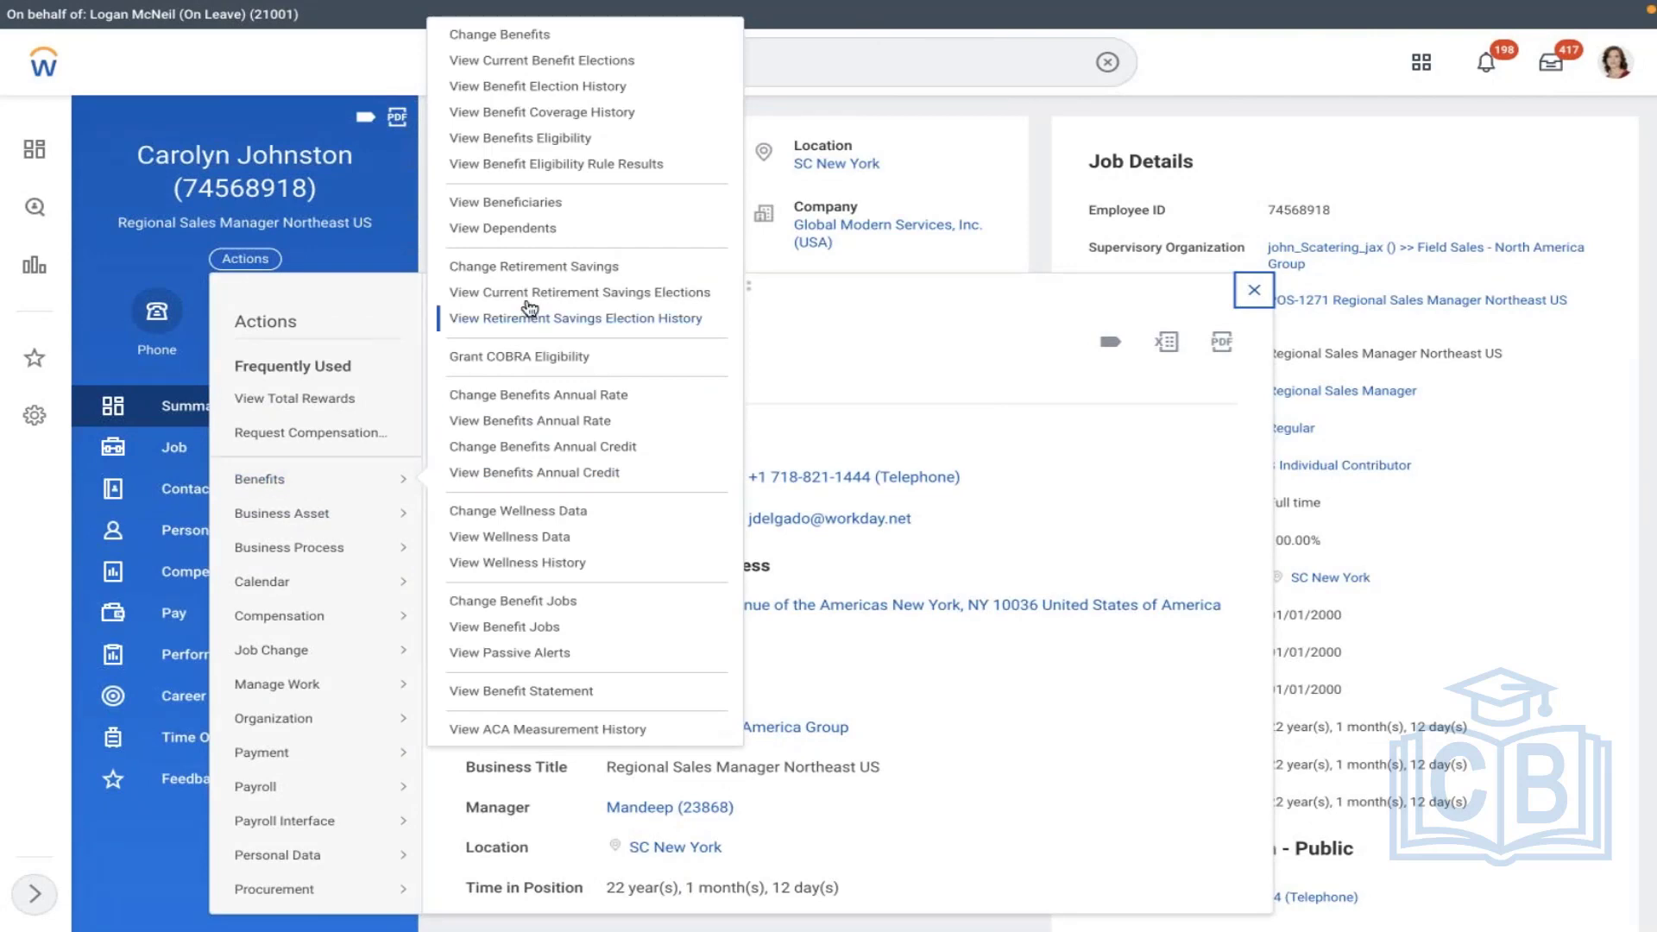
pyautogui.click(500, 36)
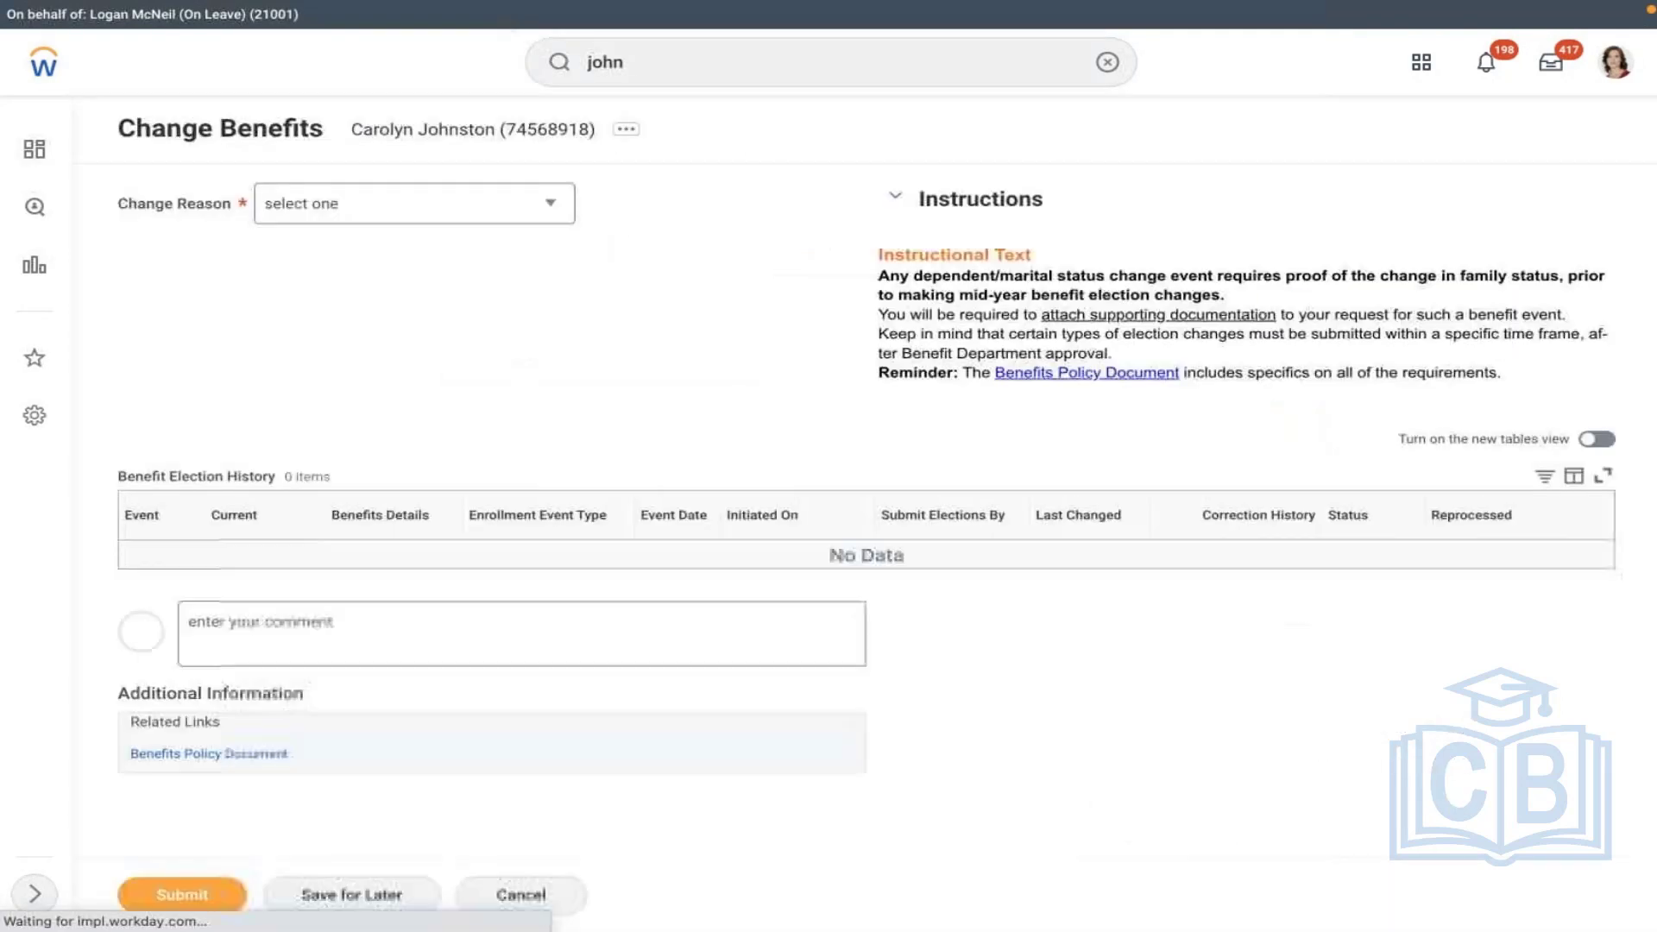
pyautogui.click(453, 206)
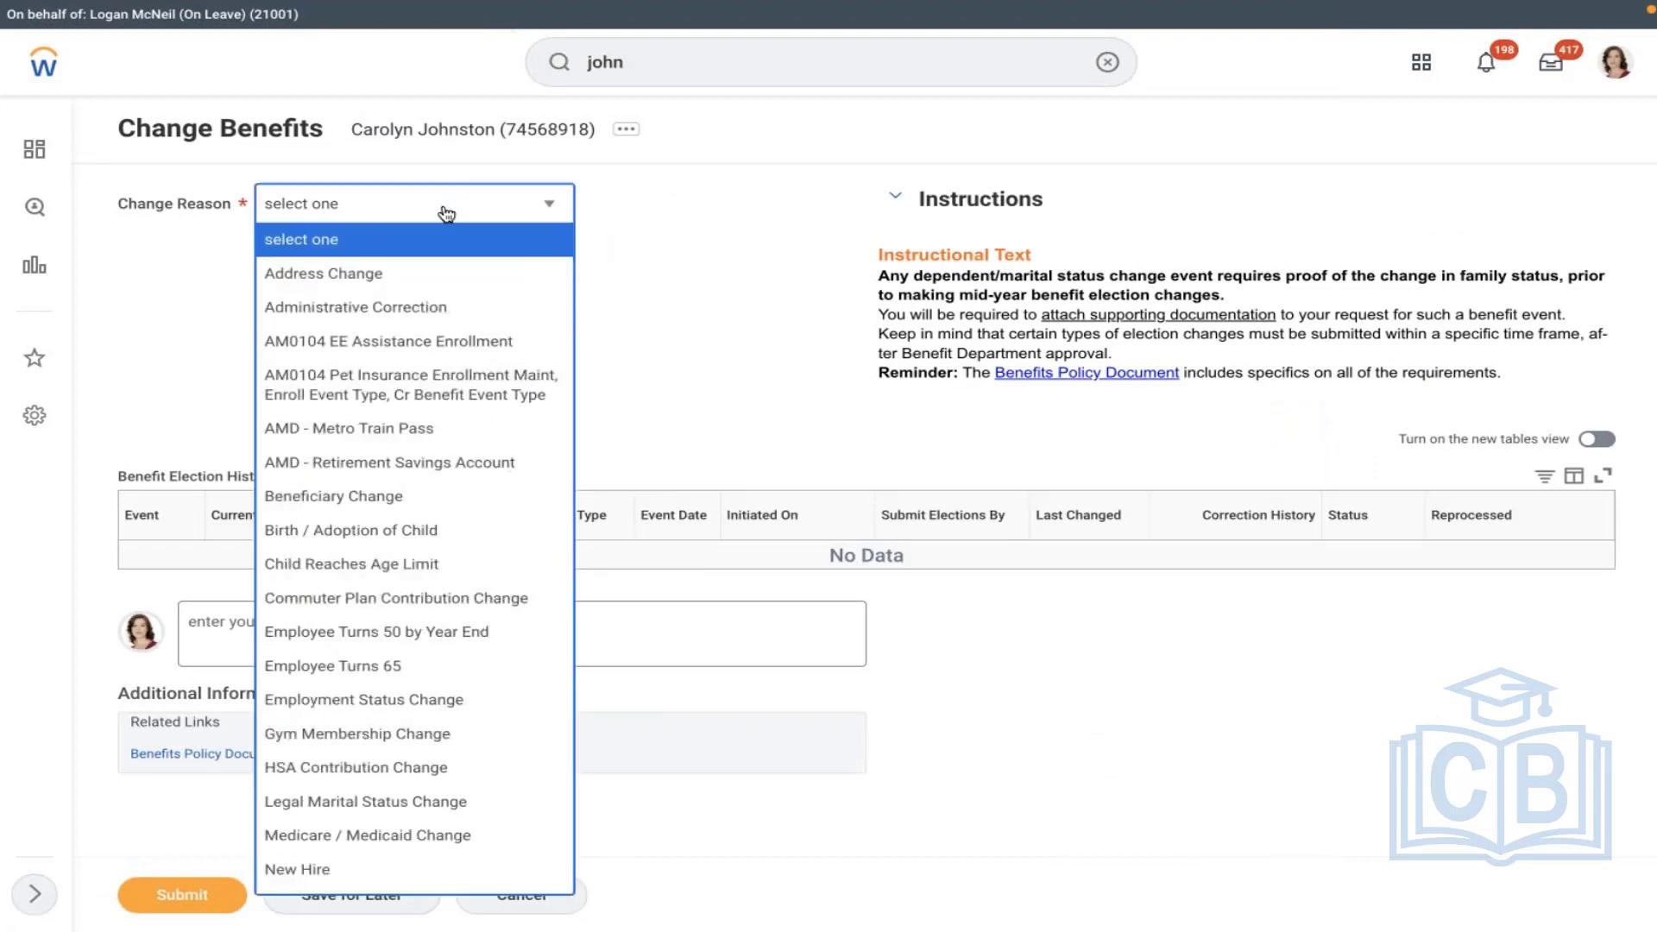
# Step: Choose AMD - Retirement Savings Account as the change reason and review the event date fields that appear
pyautogui.click(338, 466)
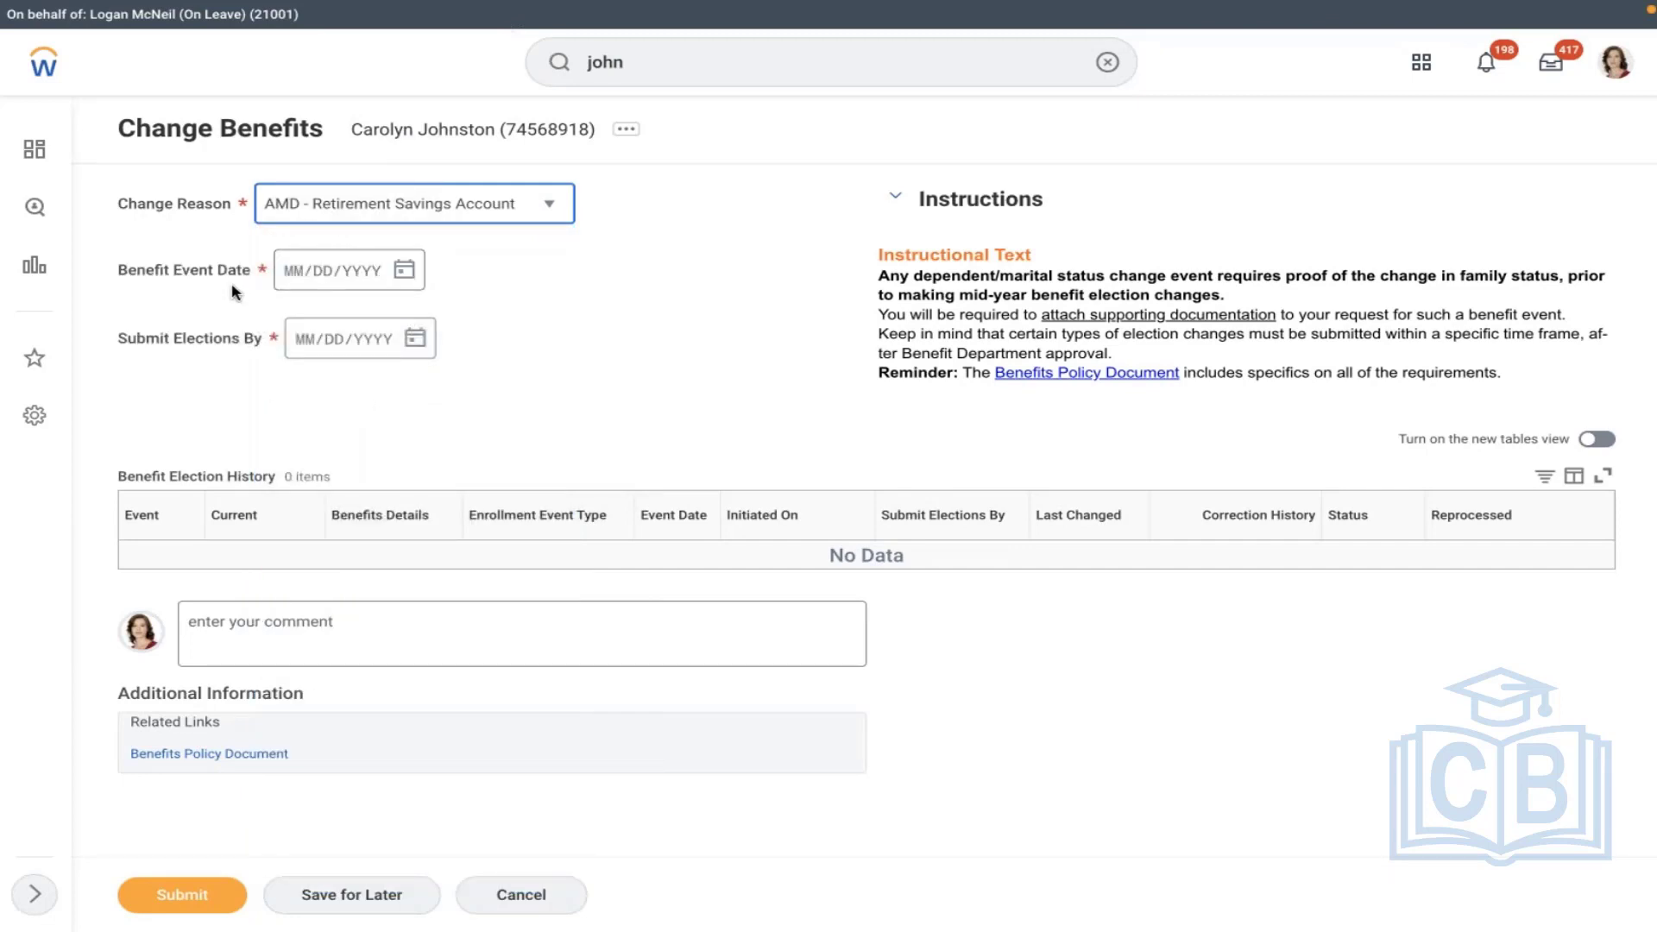
pyautogui.click(169, 355)
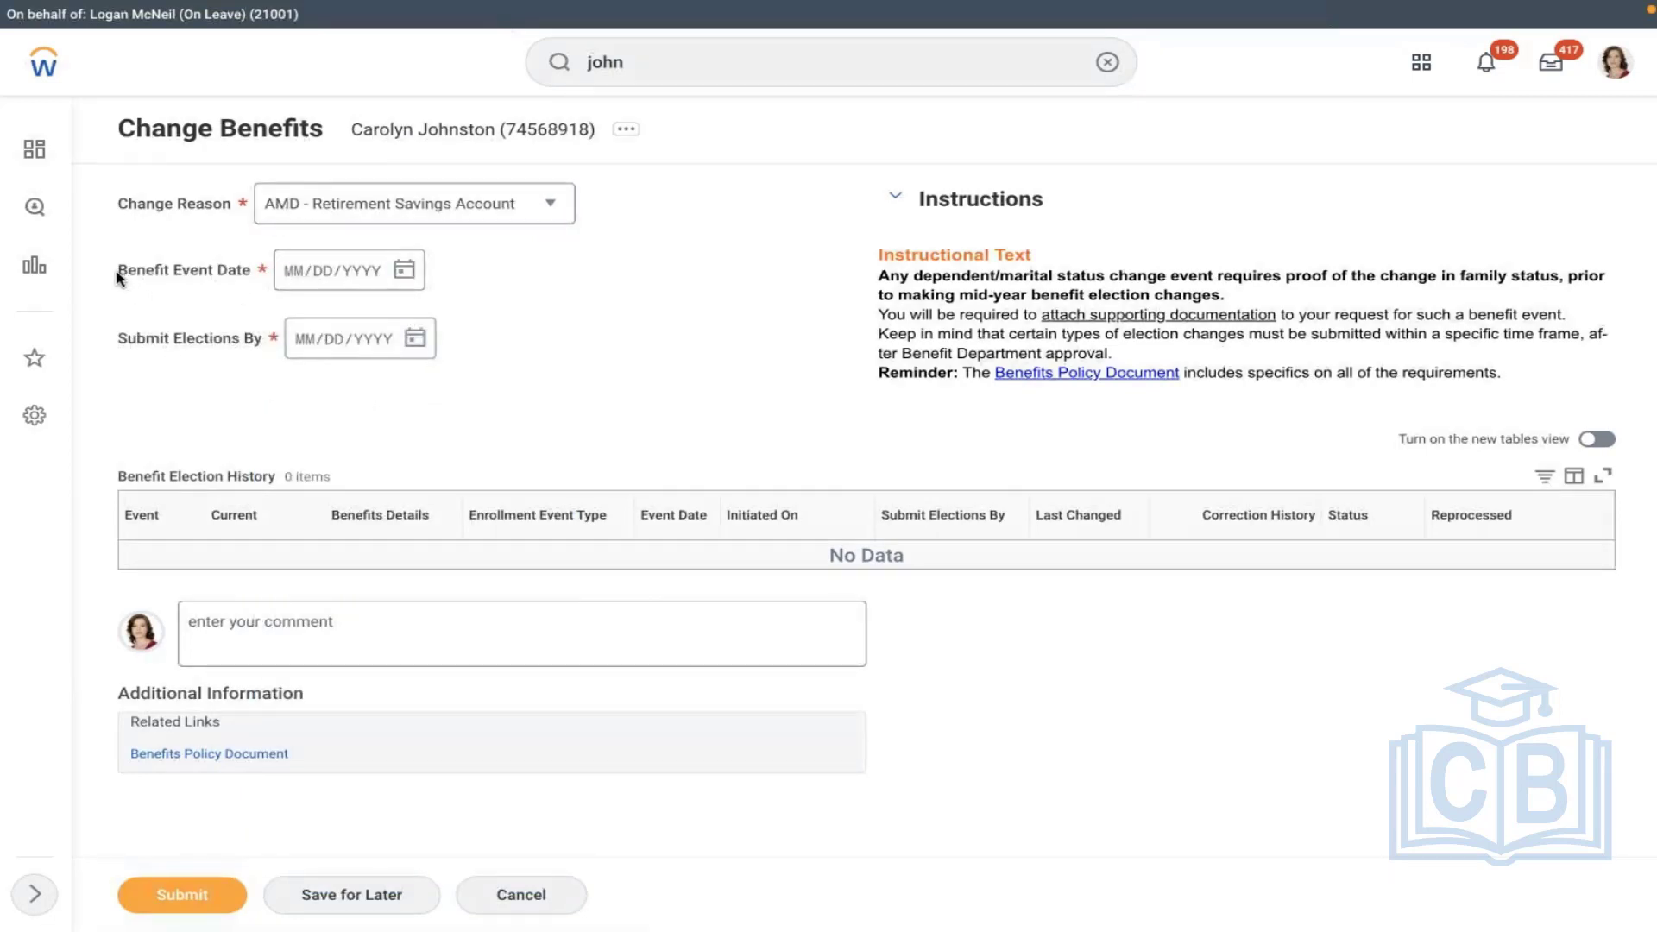
pyautogui.moveTo(117, 204); pyautogui.dragTo(212, 278)
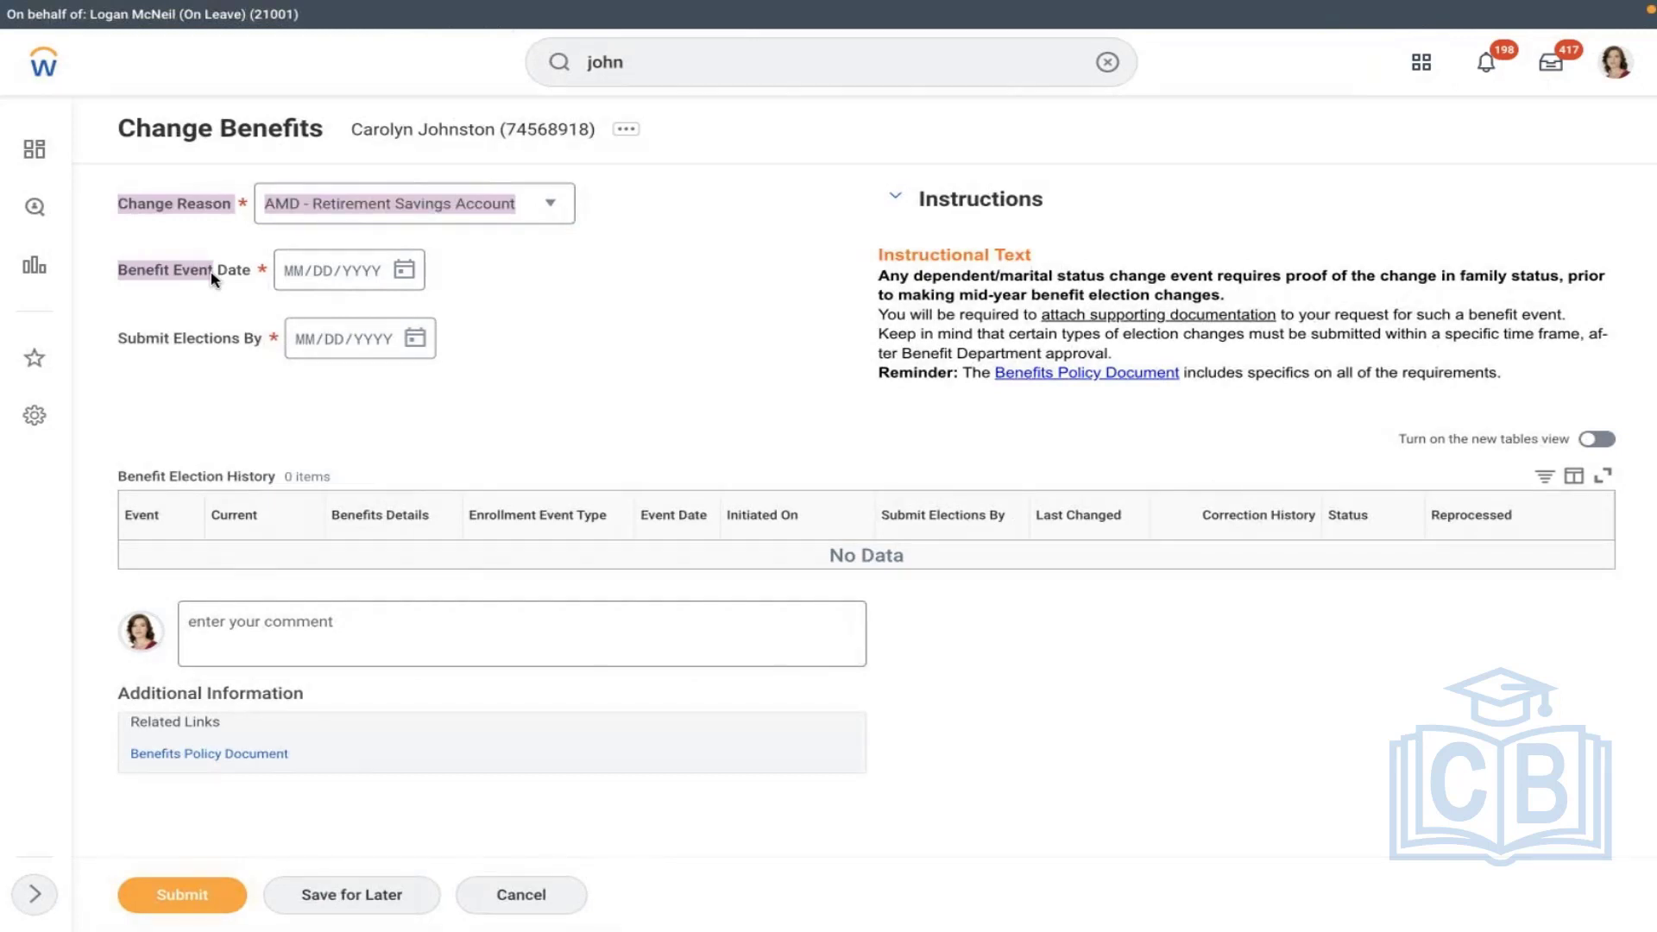
pyautogui.click(213, 278)
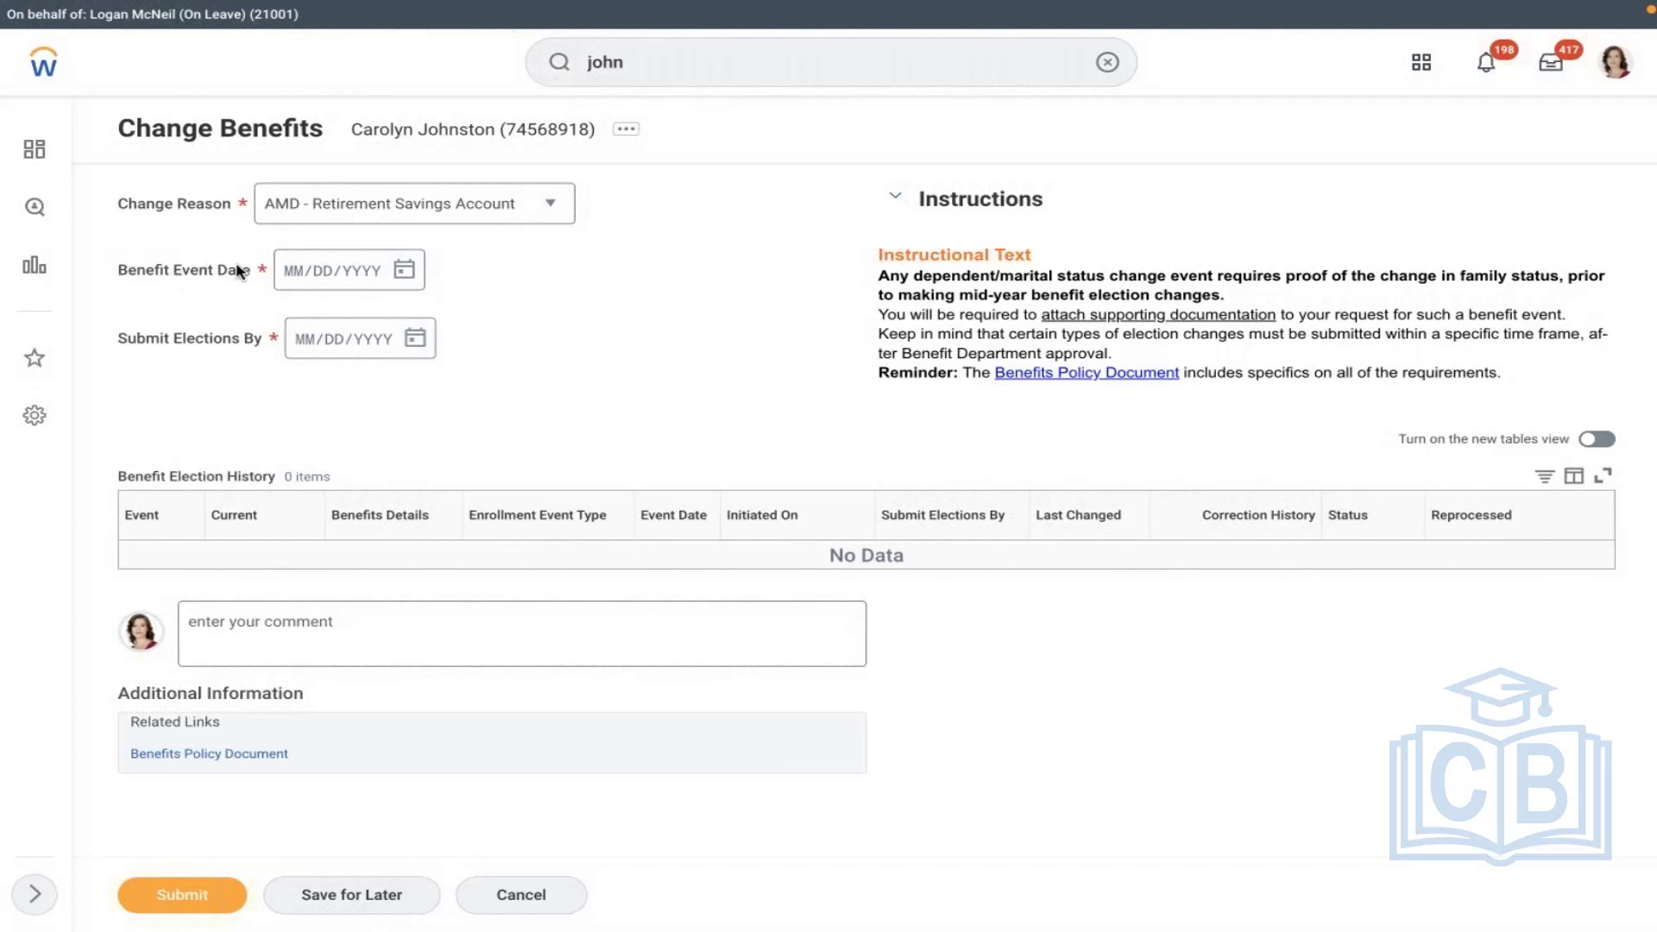
pyautogui.click(250, 273)
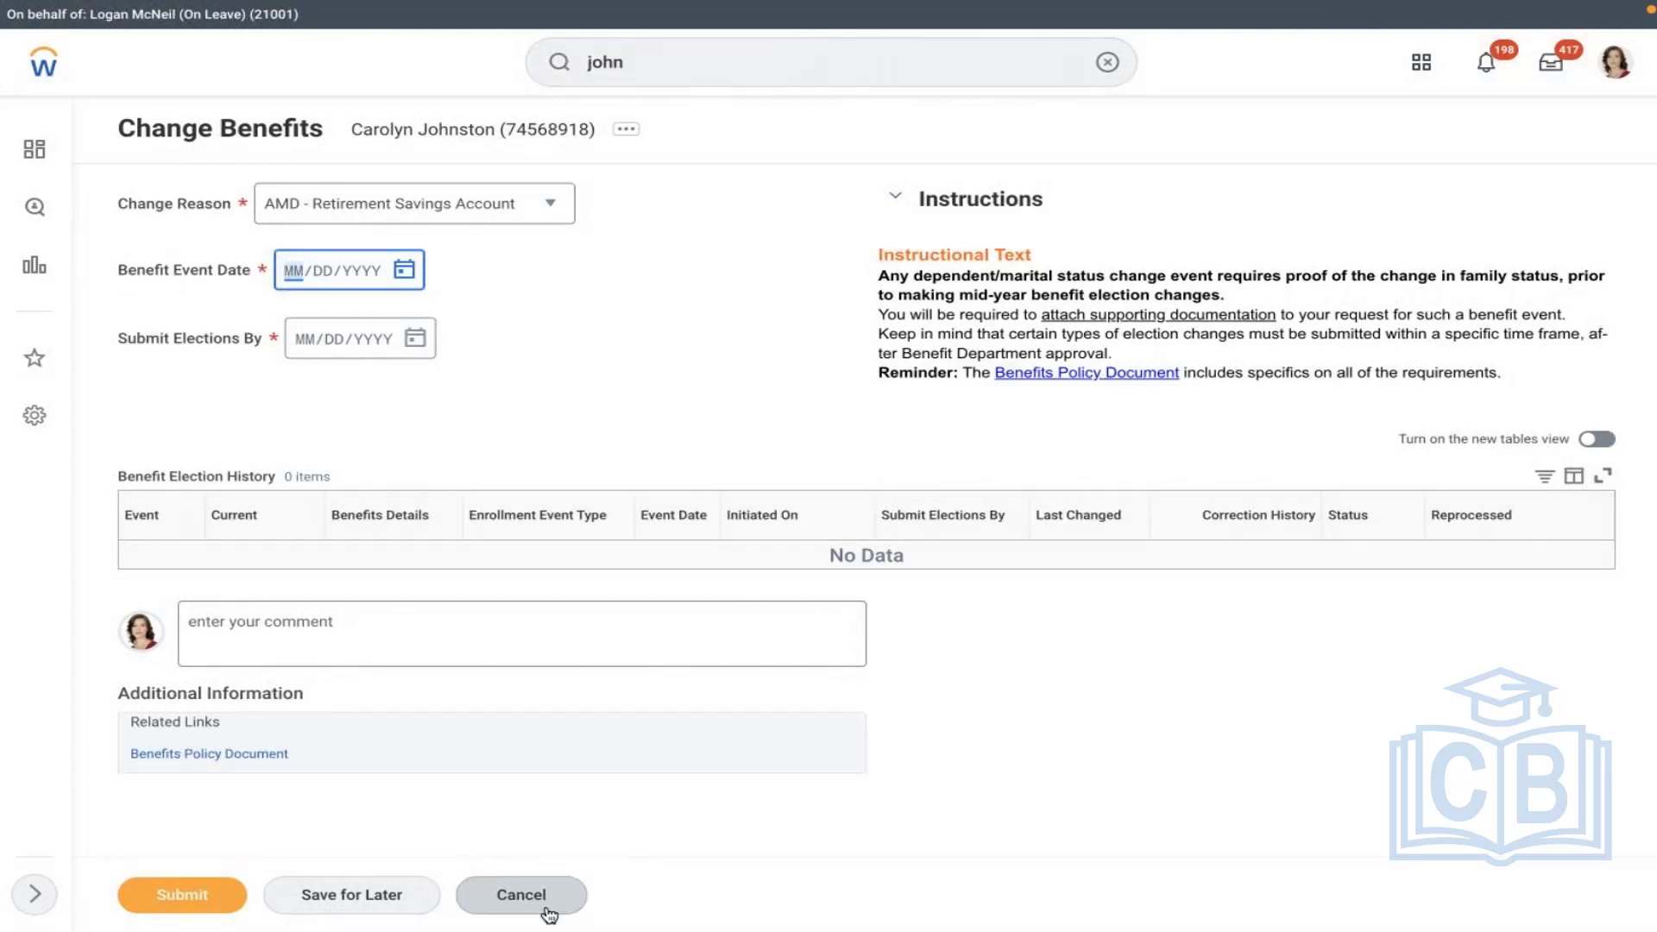
pyautogui.click(547, 205)
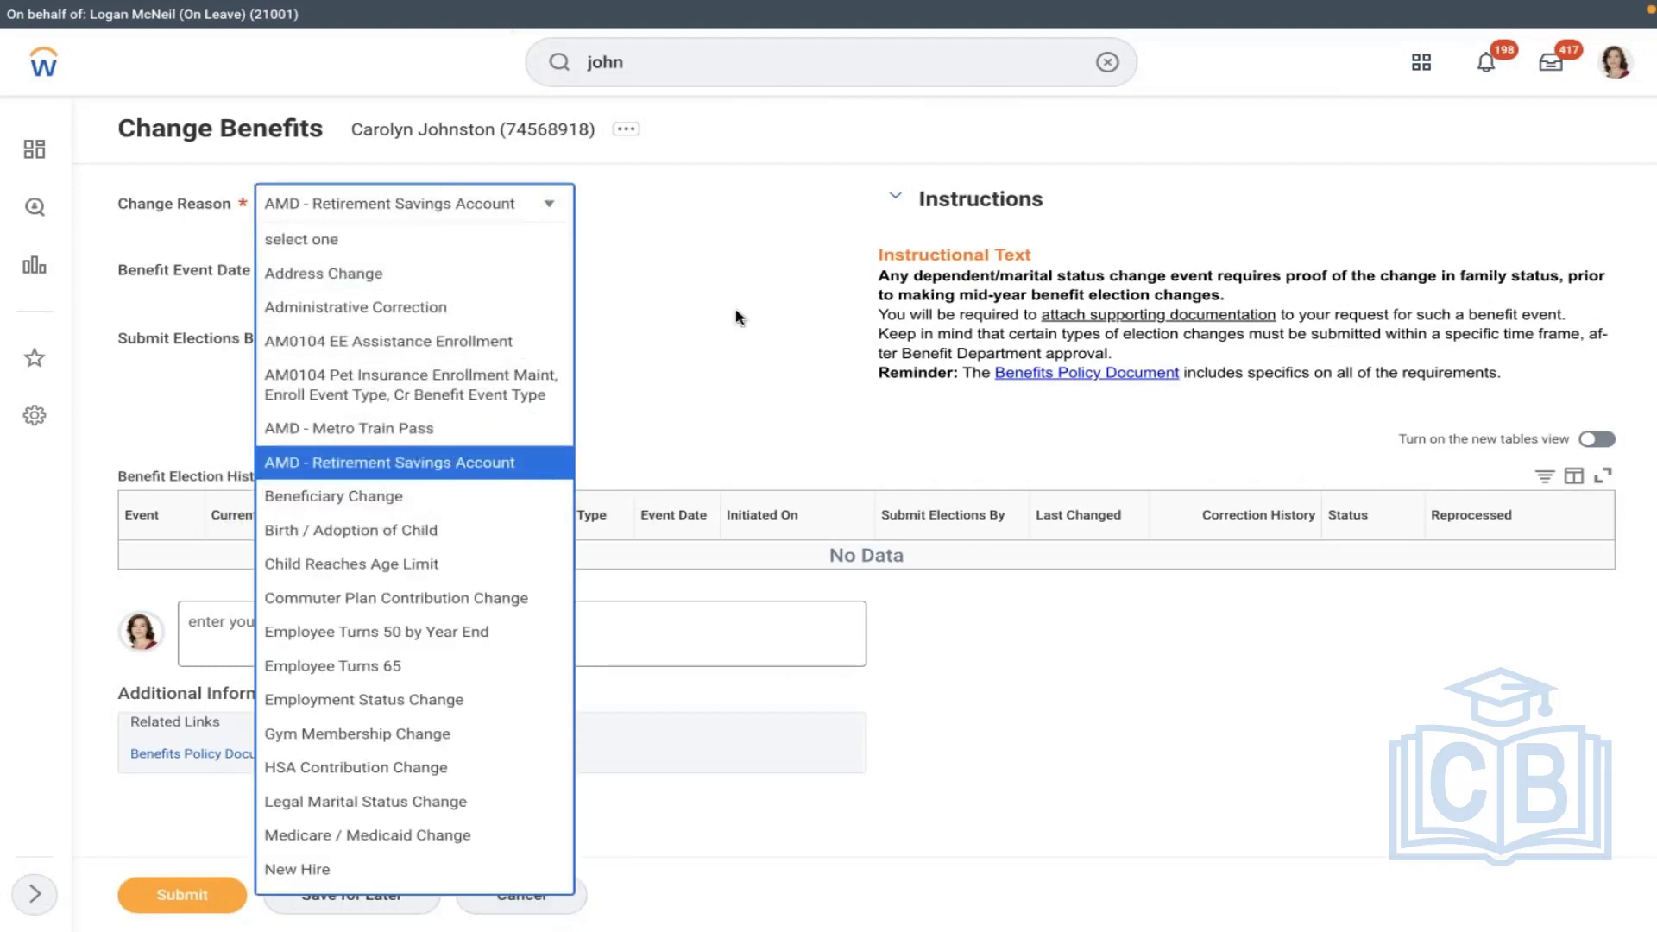
pyautogui.click(546, 466)
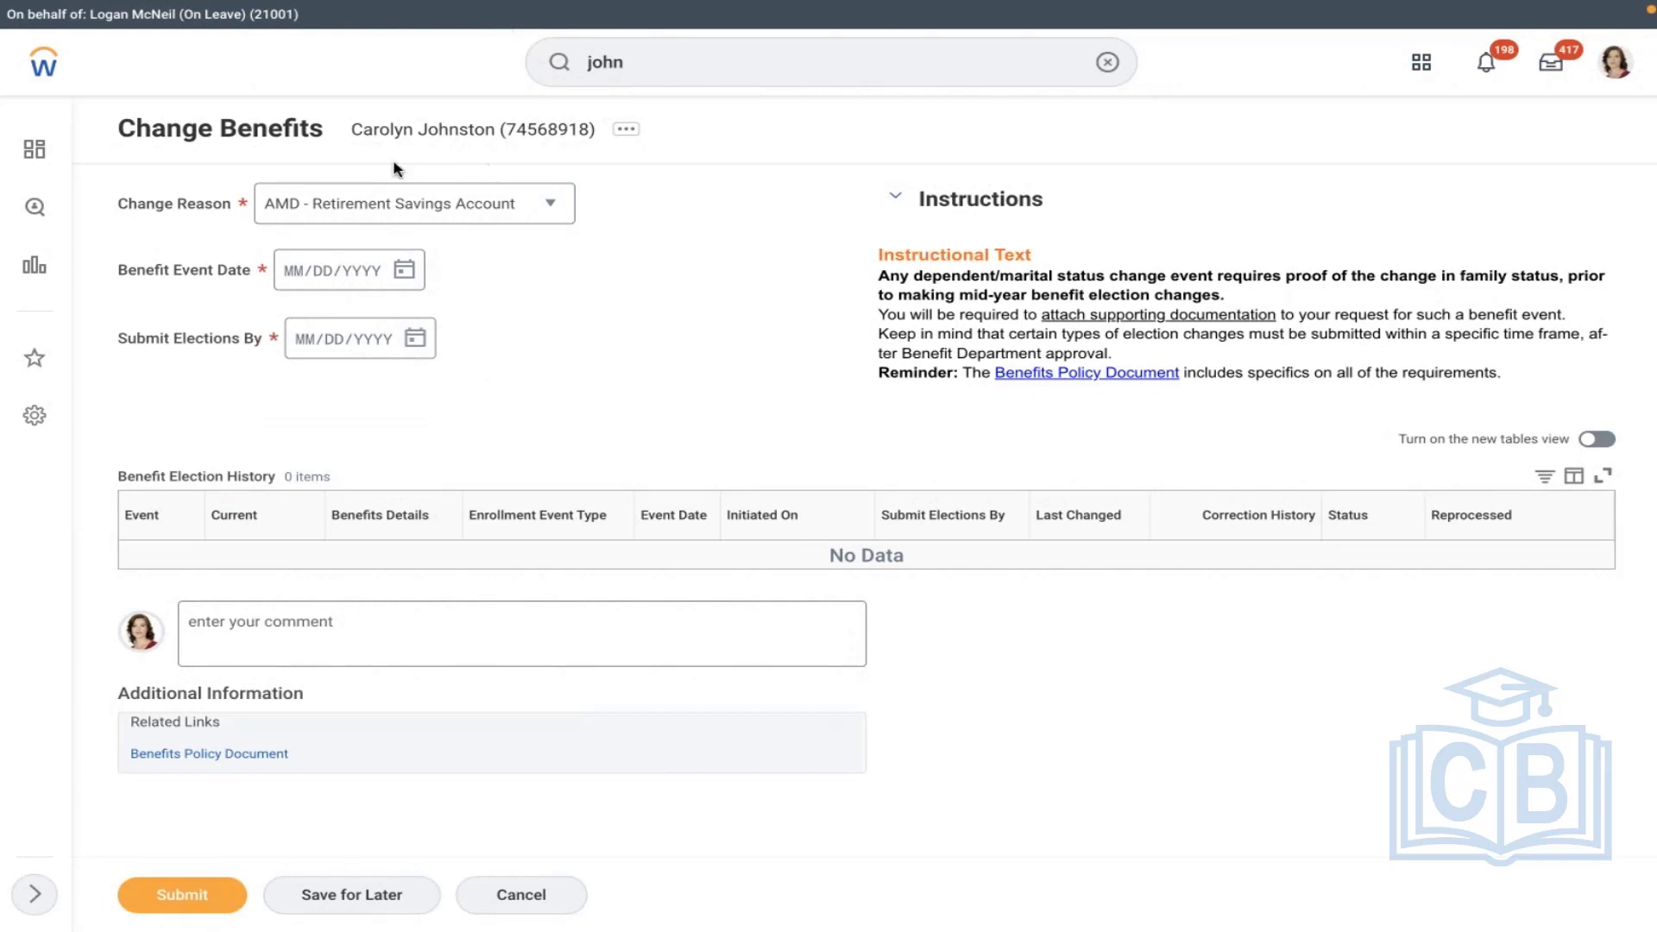
pyautogui.click(627, 130)
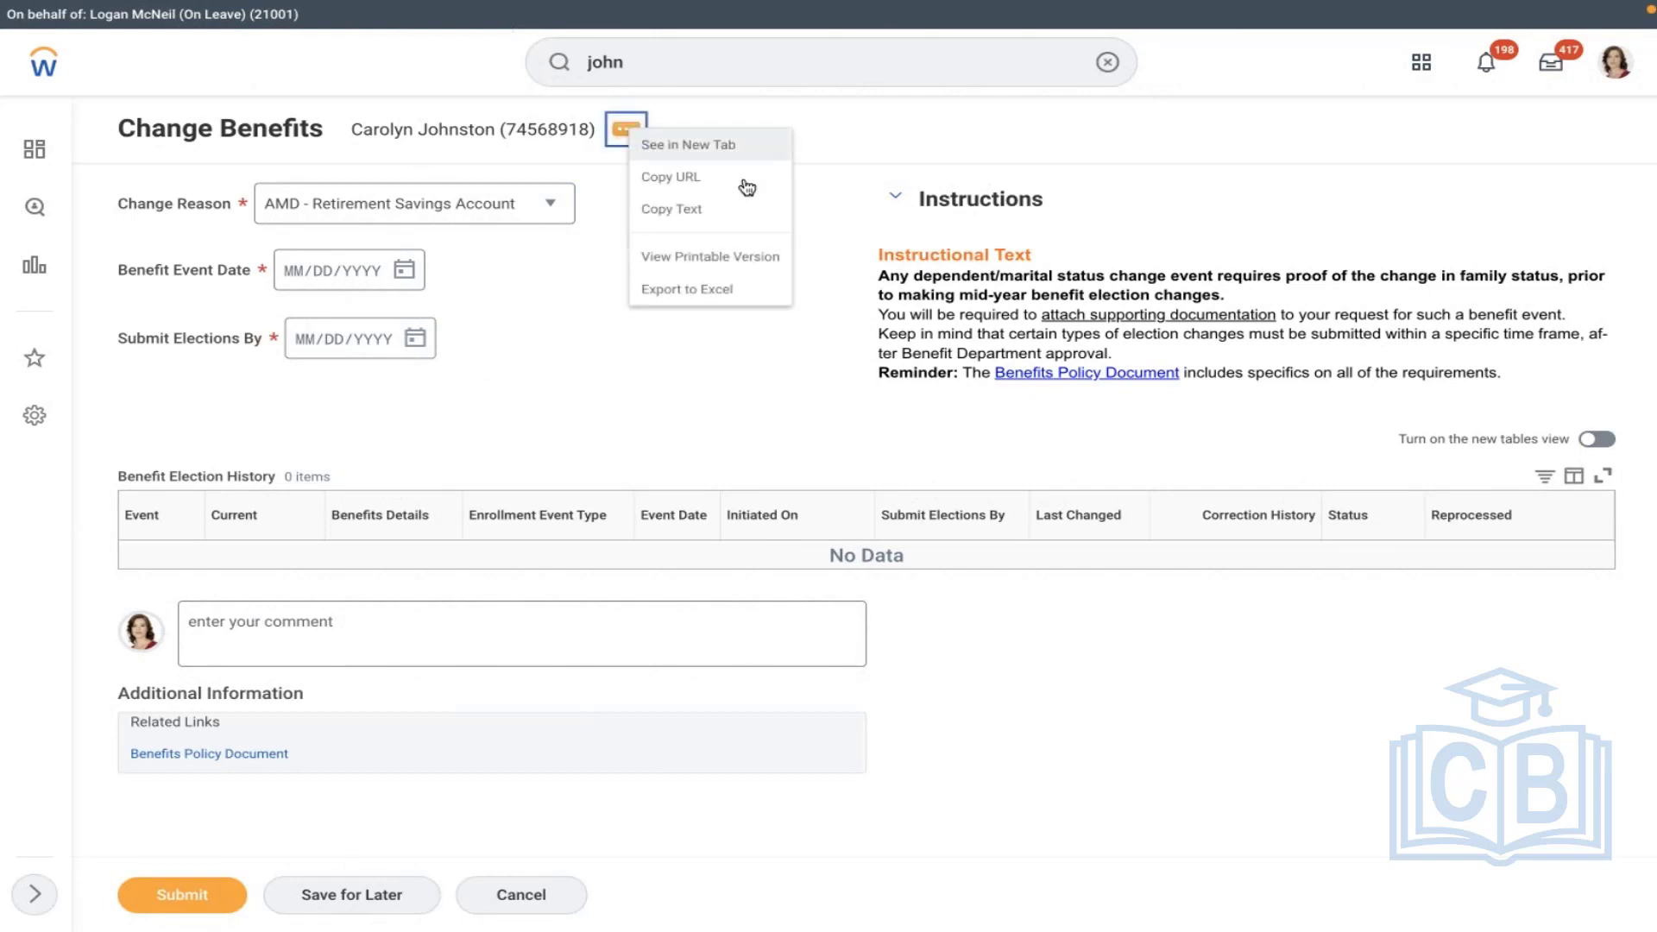
pyautogui.click(683, 208)
# Step: Open Edit Benefit Event Type for AMD - Retirement Savings Account, discarding the unsaved Change Benefits entries
pyautogui.click(1105, 63)
pyautogui.write('edit ben event')
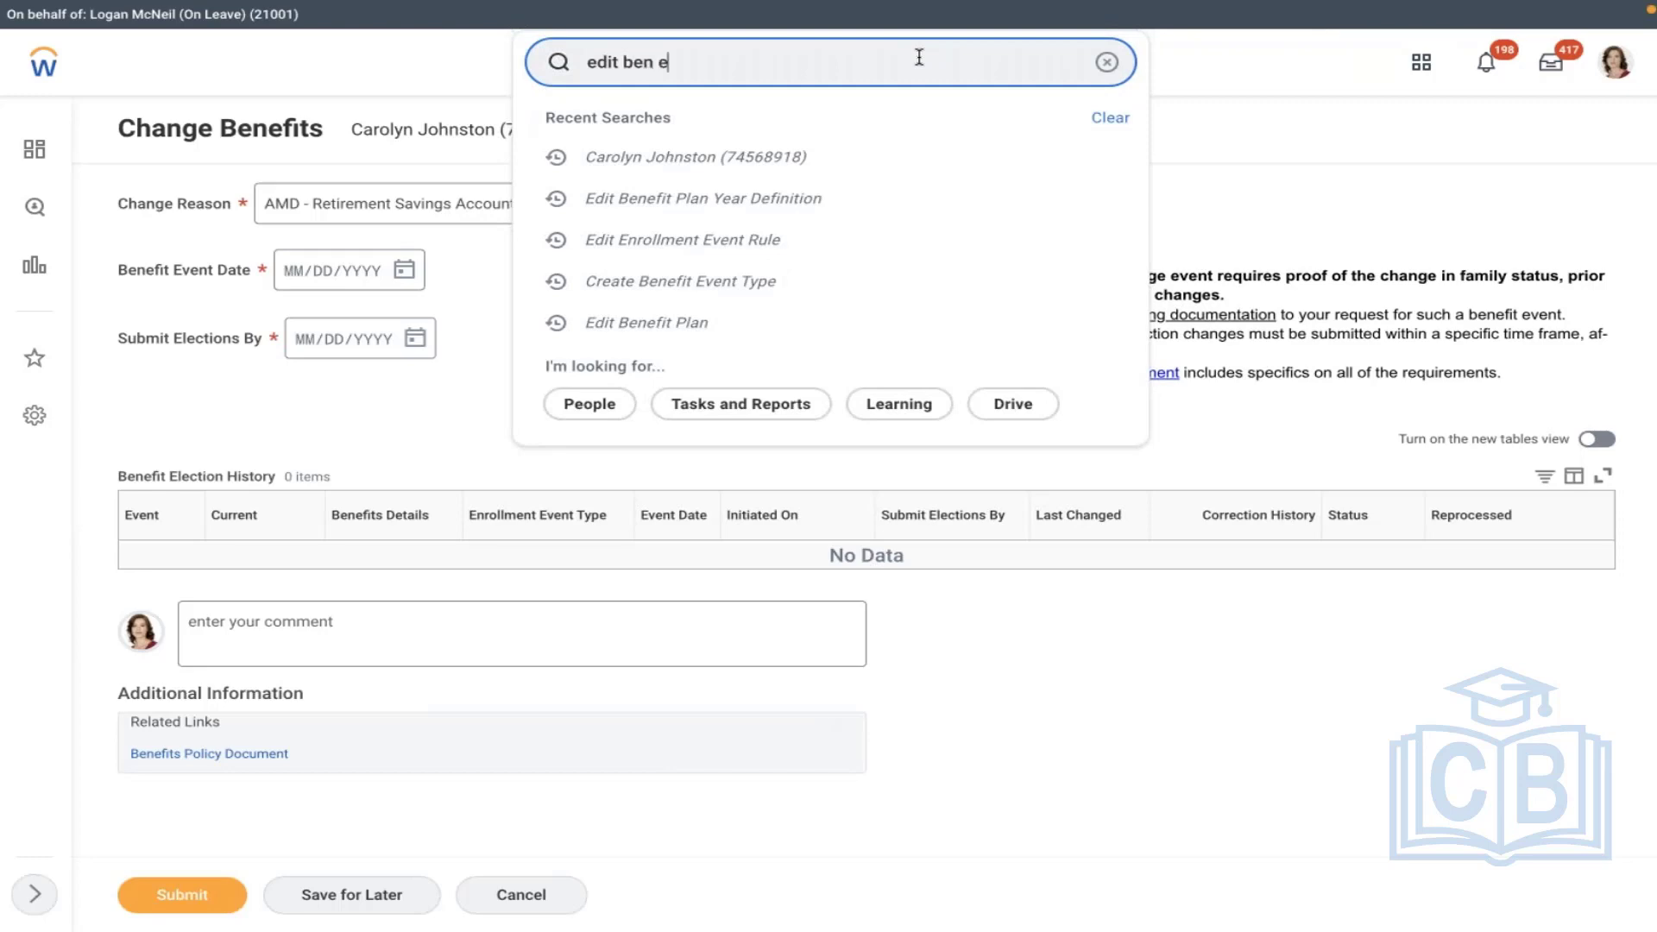
pyautogui.click(791, 131)
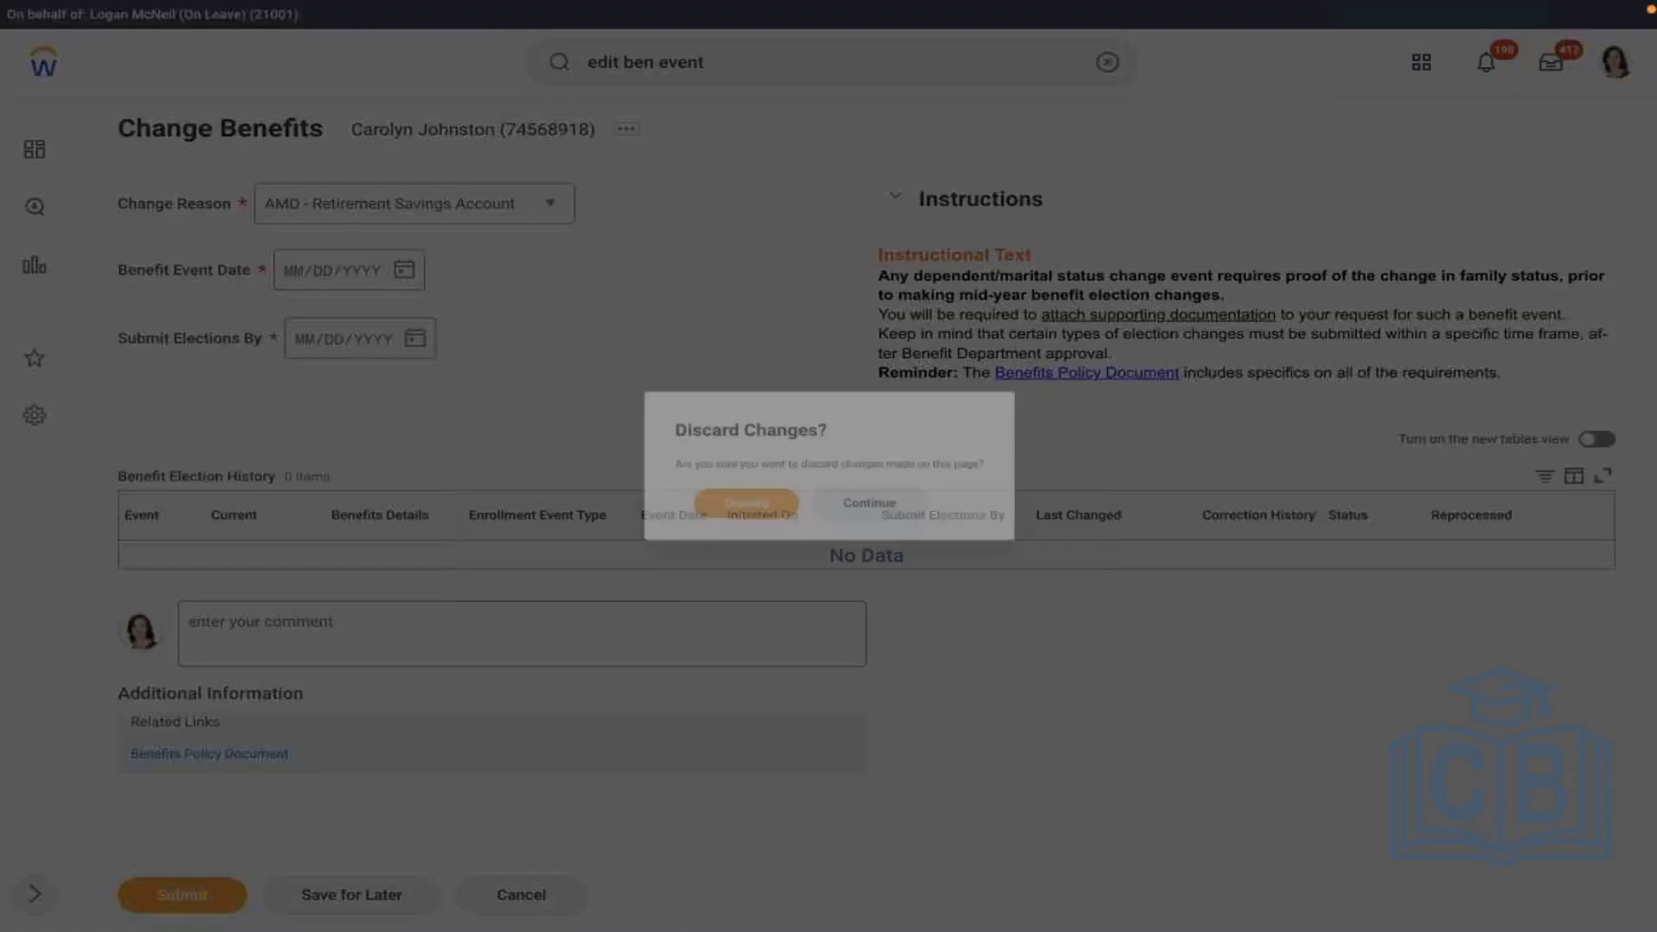
pyautogui.click(728, 512)
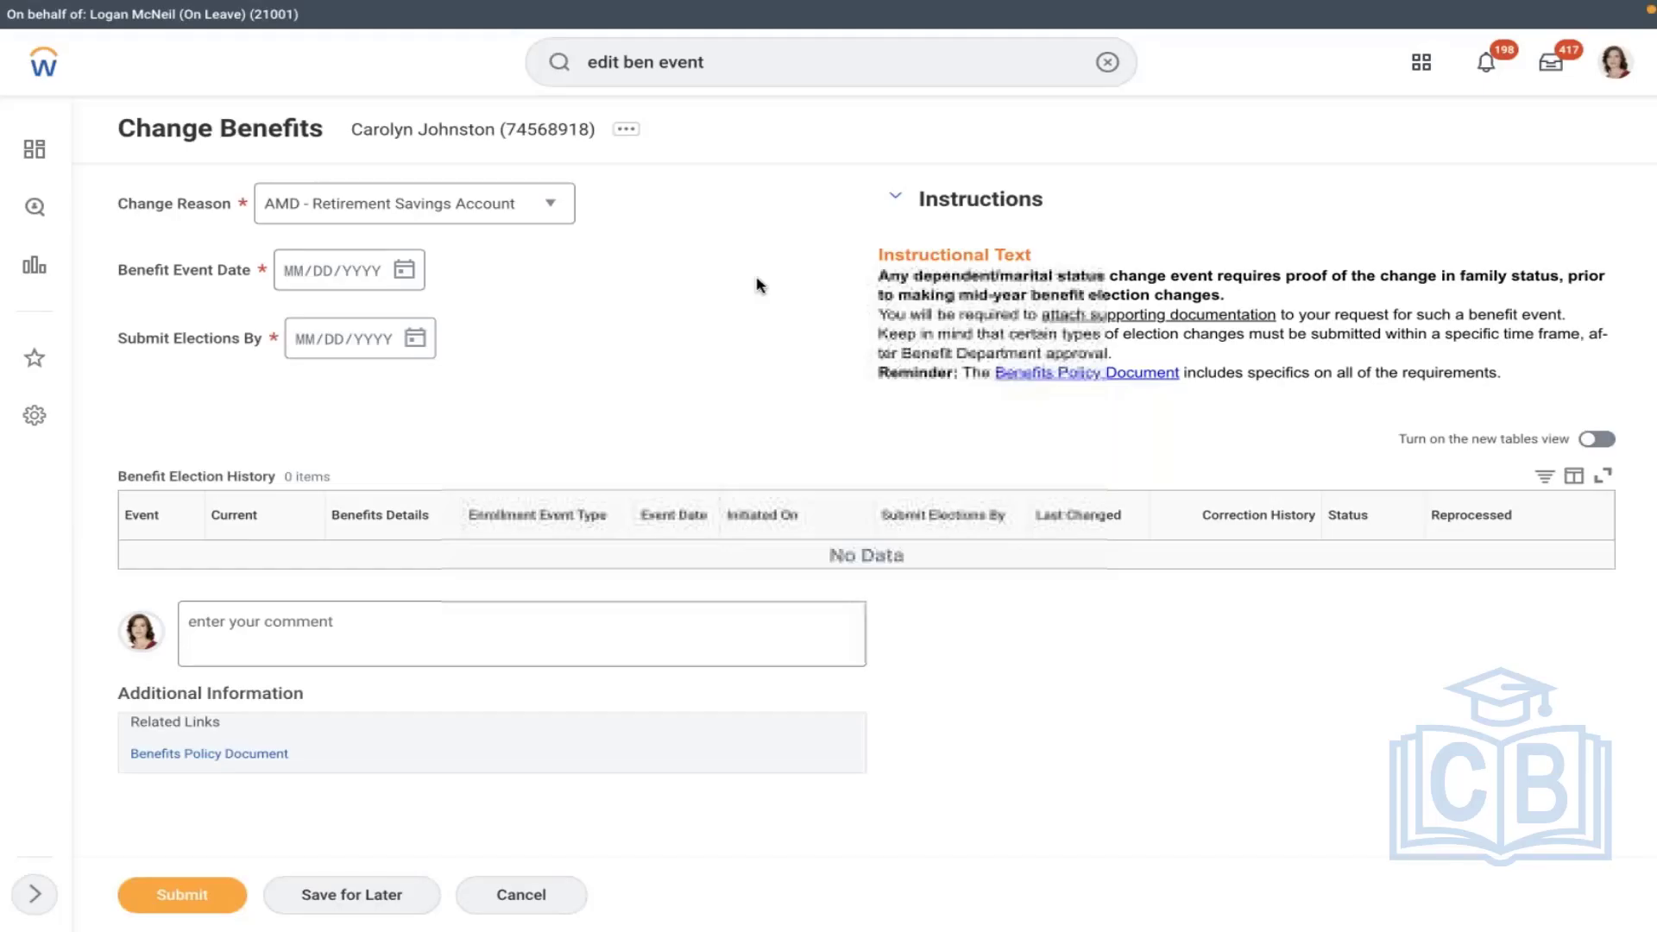
pyautogui.click(728, 264)
pyautogui.write('amd')
pyautogui.press('Return')
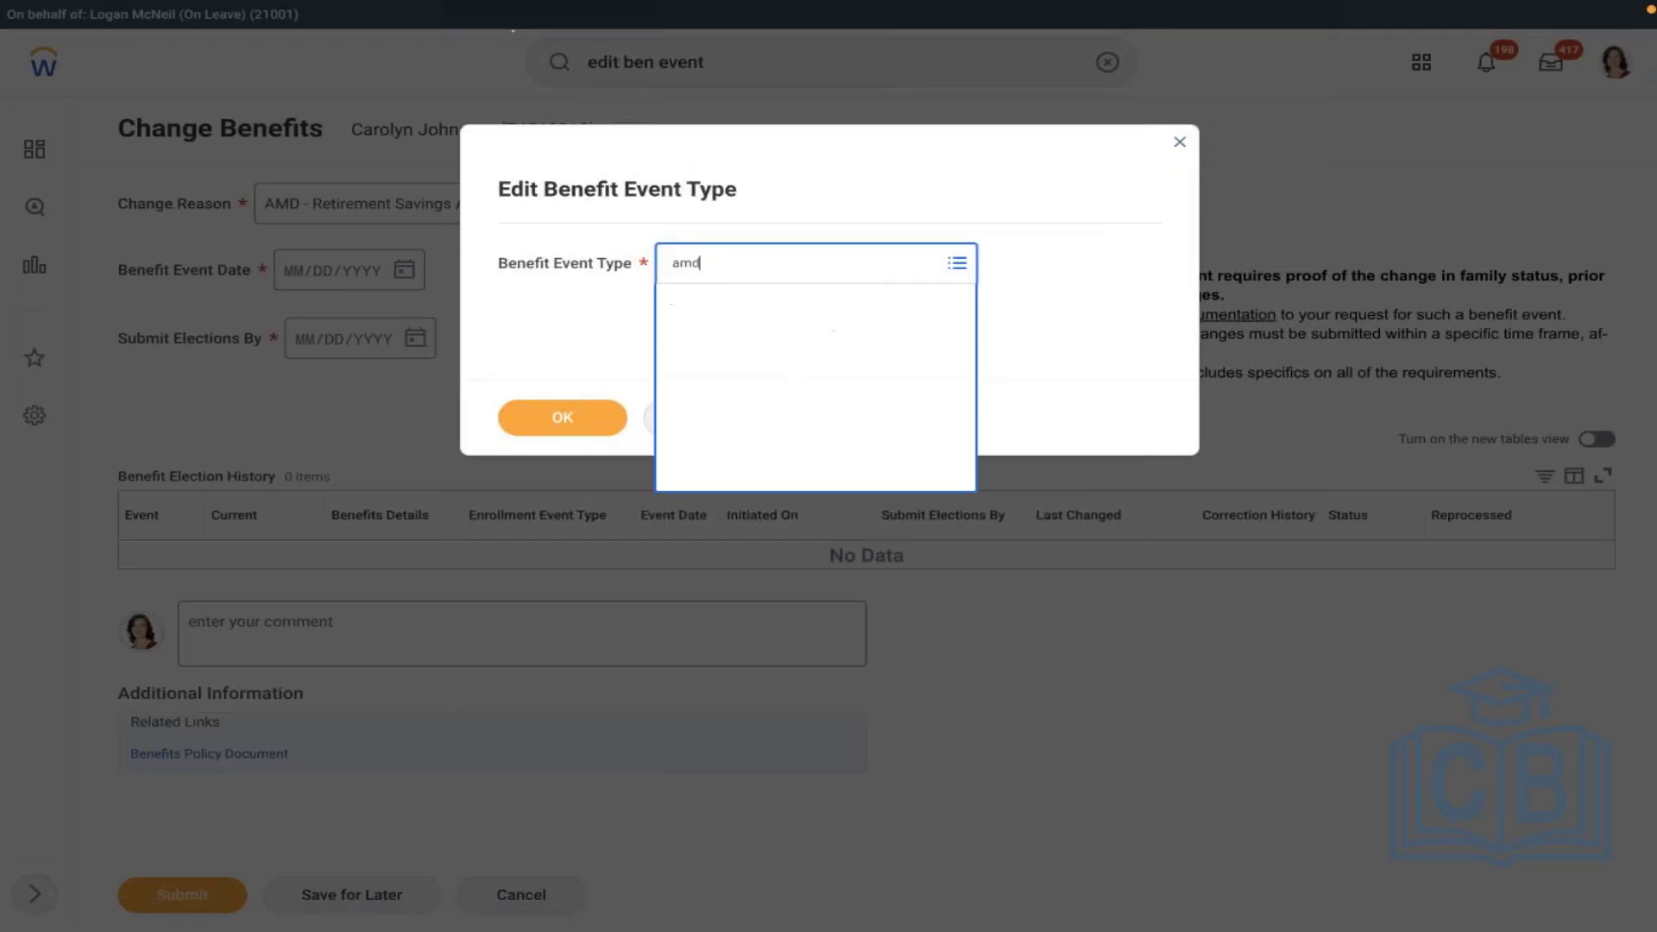
pyautogui.click(781, 385)
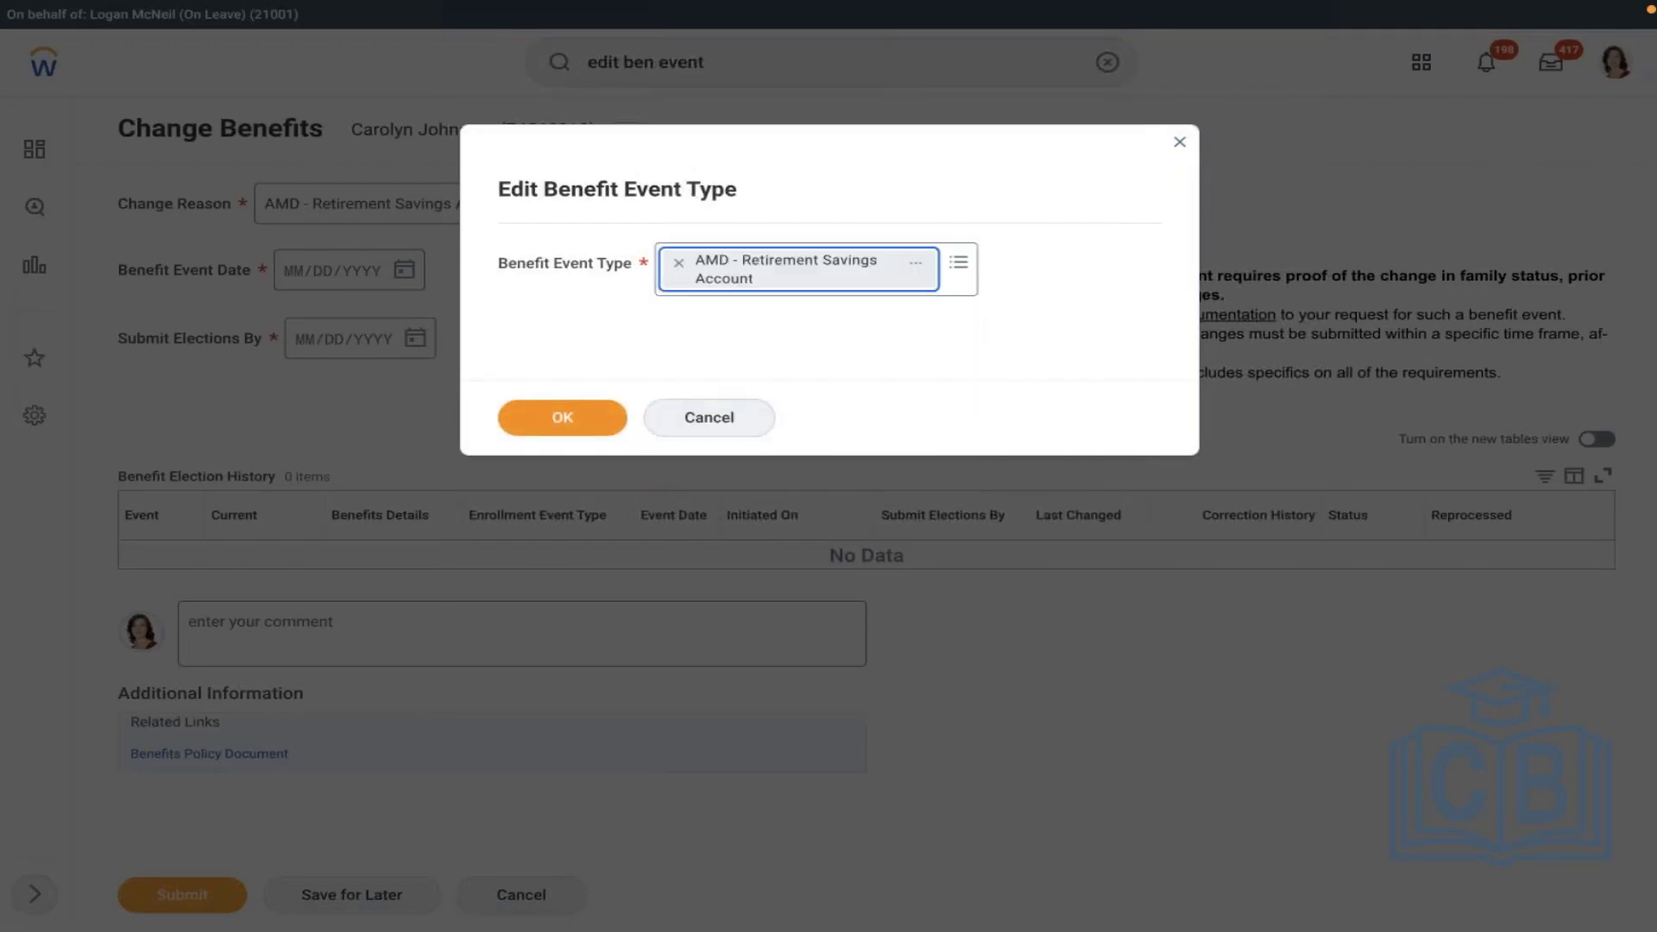
pyautogui.click(562, 418)
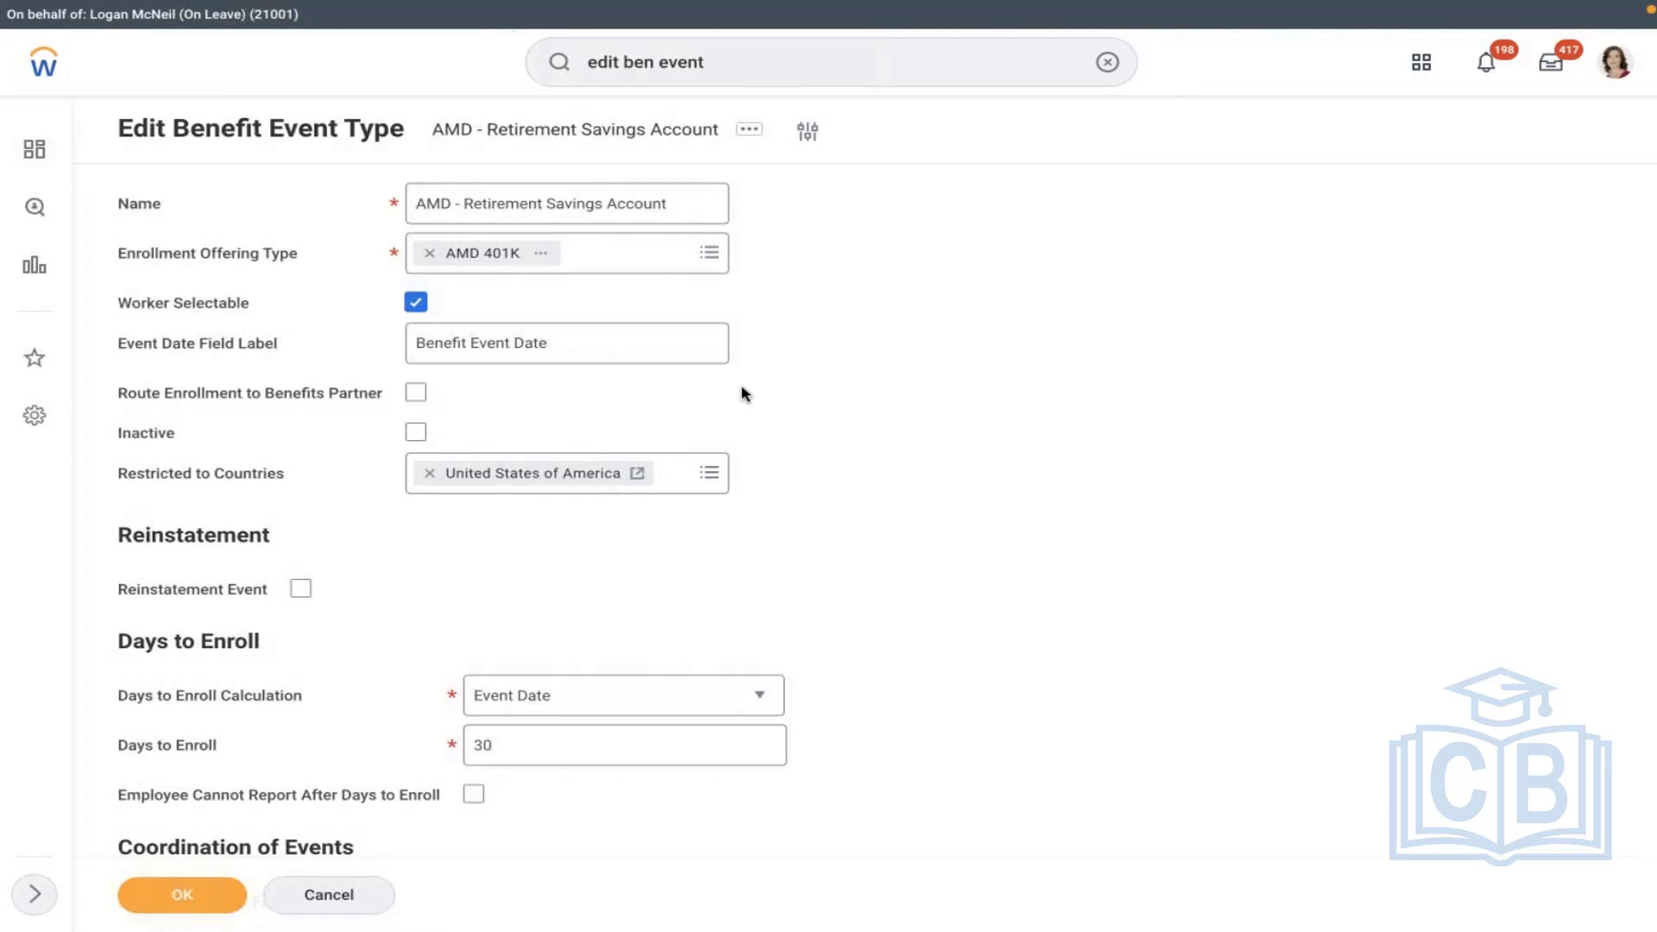
# Step: Rewrite the Event Date Field Label to 'Coverage start date(This is the date your enrolling in to the plan)'
pyautogui.click(599, 337)
pyautogui.press('BackSpace')
pyautogui.press('BackSpace')
pyautogui.press('BackSpace')
pyautogui.press('BackSpace')
pyautogui.press('BackSpace')
pyautogui.press('BackSpace')
pyautogui.press('BackSpace')
pyautogui.press('BackSpace')
pyautogui.press('BackSpace')
pyautogui.press('BackSpace')
pyautogui.press('BackSpace')
pyautogui.press('BackSpace')
pyautogui.press('BackSpace')
pyautogui.press('BackSpace')
pyautogui.press('BackSpace')
pyautogui.press('BackSpace')
pyautogui.press('BackSpace')
pyautogui.press('BackSpace')
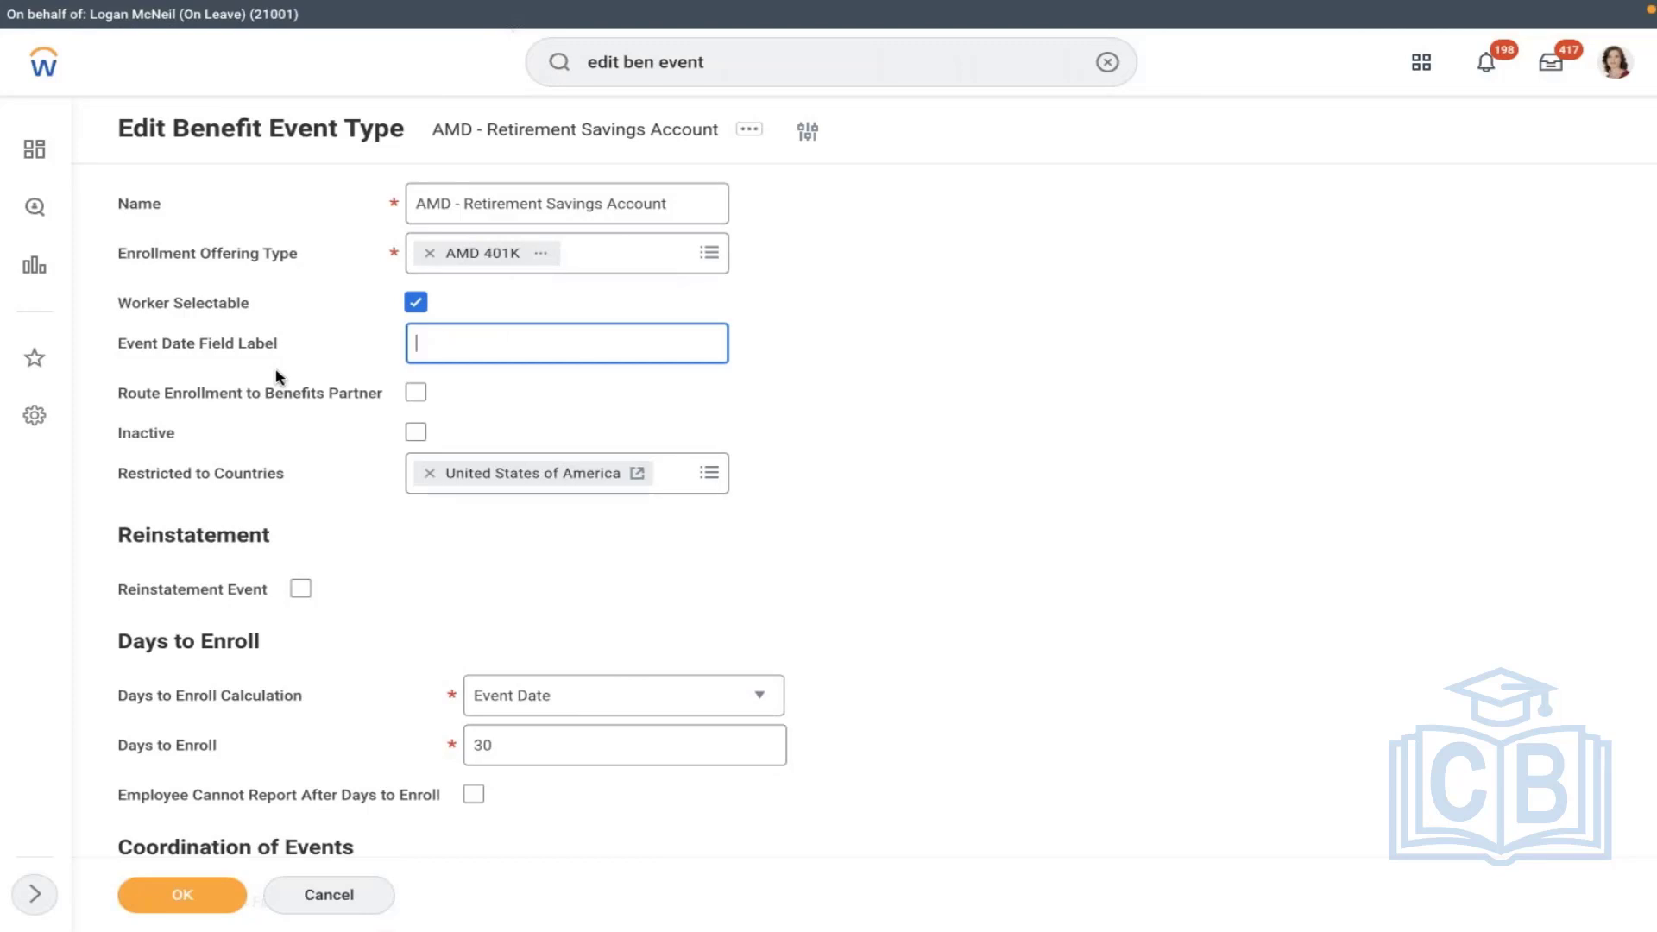
pyautogui.write('Effective date from')
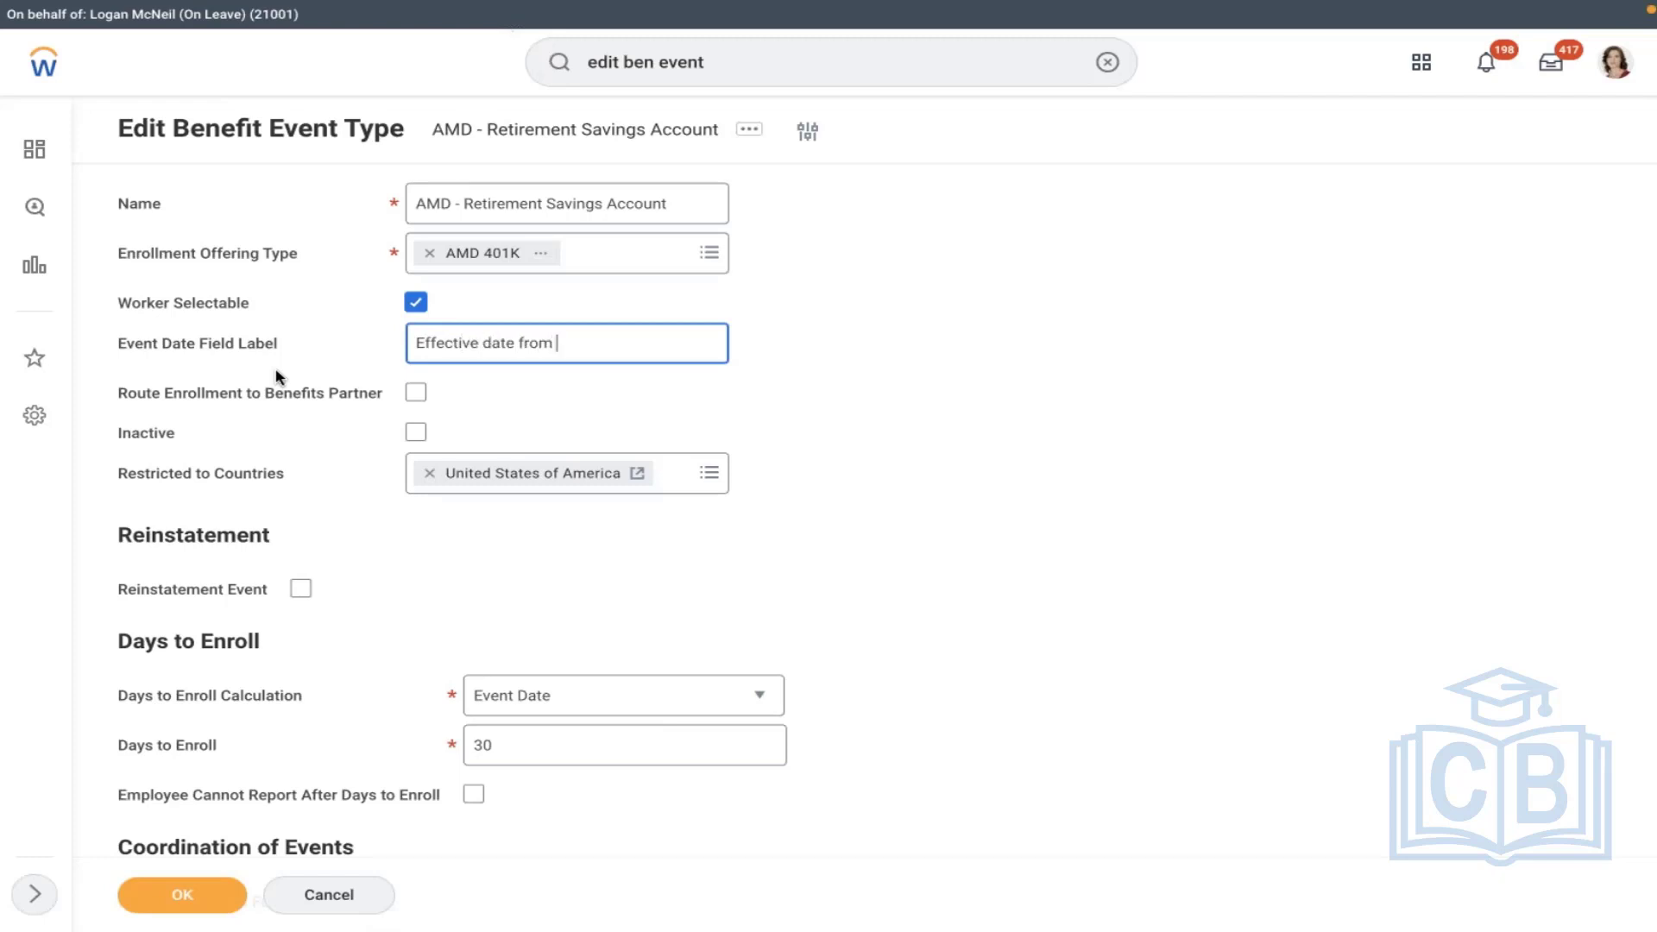
pyautogui.press('BackSpace')
pyautogui.press('BackSpace')
pyautogui.press('BackSpace')
pyautogui.press('BackSpace')
pyautogui.write('of the plan')
pyautogui.moveTo(602, 343); pyautogui.dragTo(328, 354)
pyautogui.press('BackSpace')
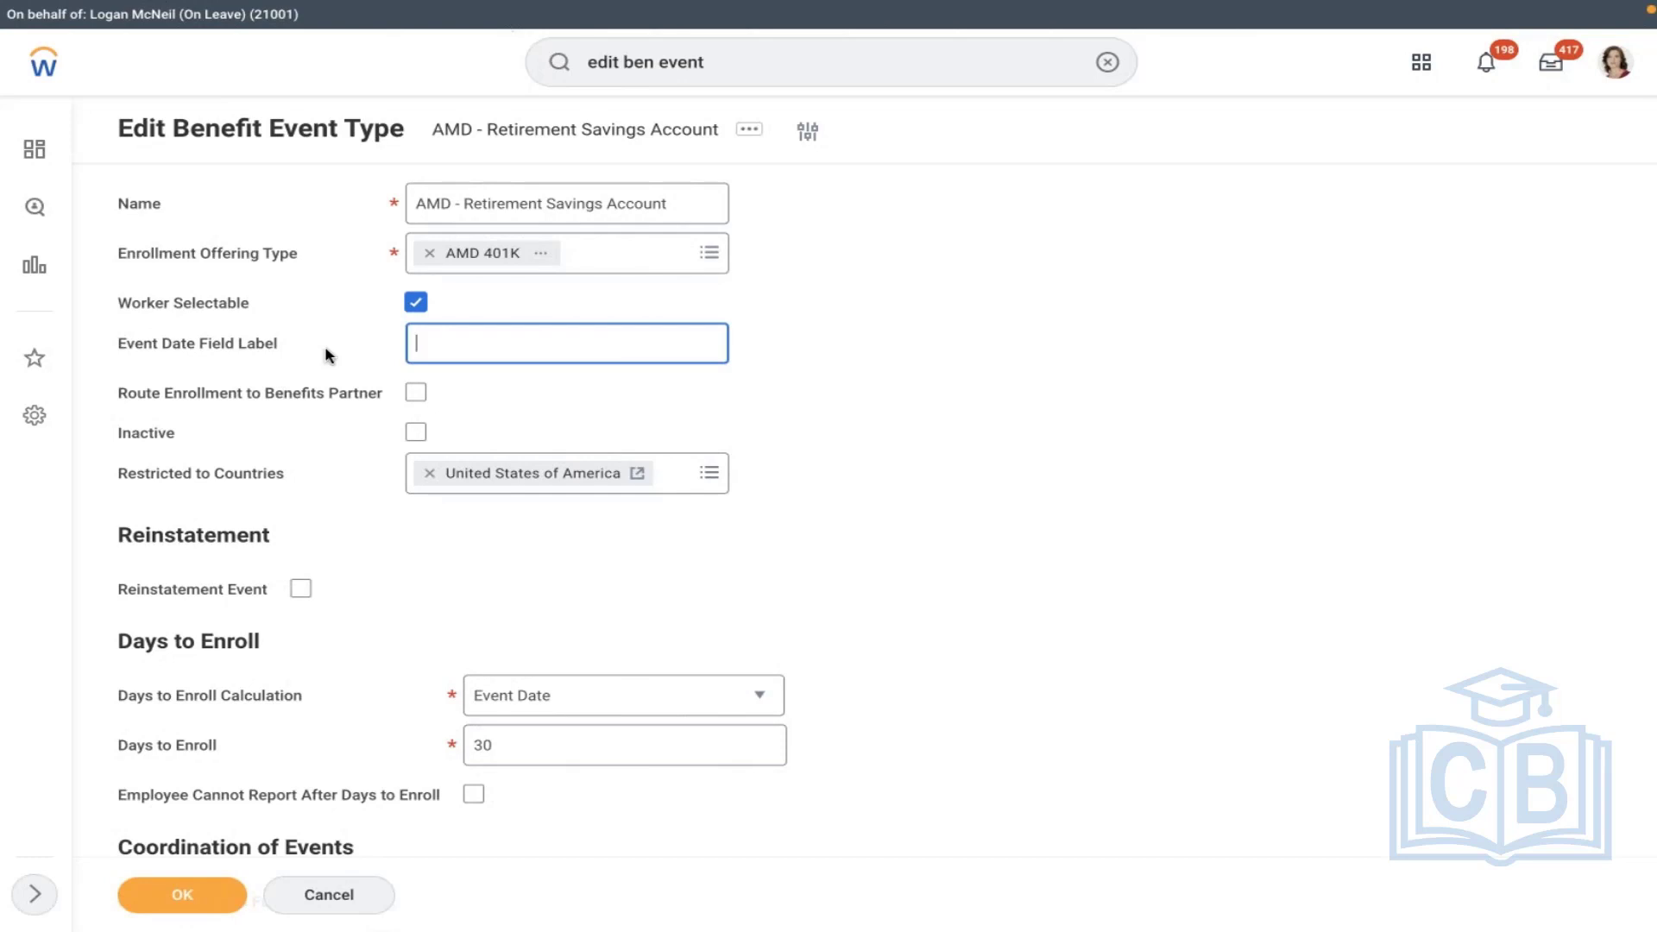
pyautogui.write('Coverage start date(')
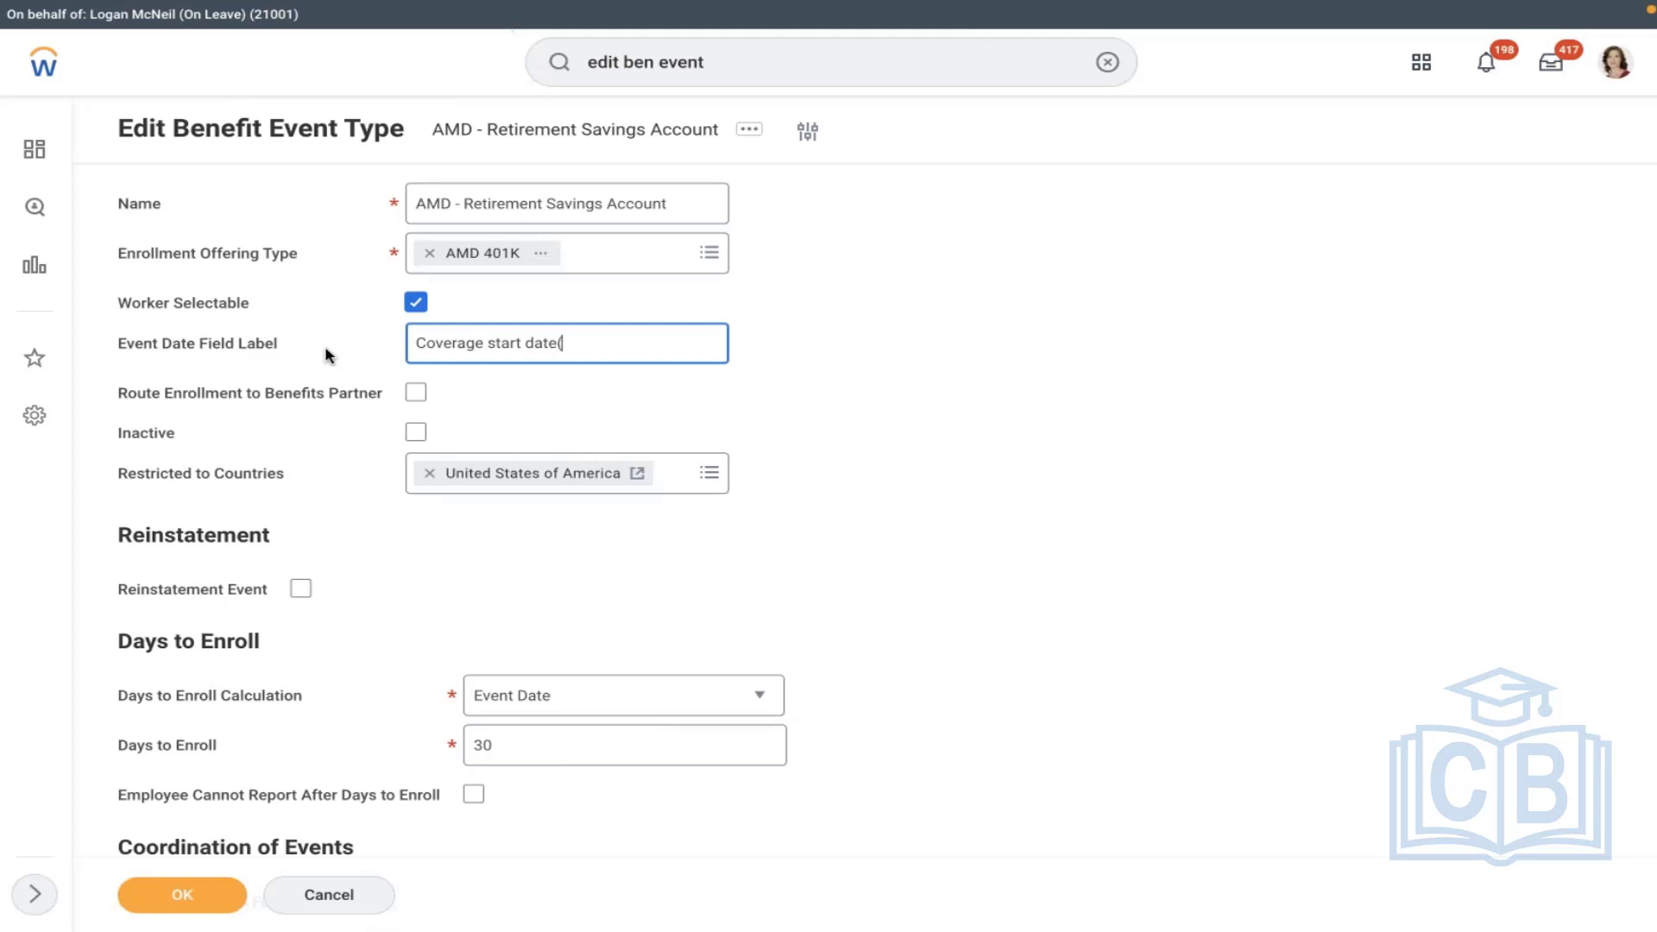
pyautogui.write('This is thadate')
pyautogui.press('BackSpace')
pyautogui.press('BackSpace')
pyautogui.press('BackSpace')
pyautogui.press('BackSpace')
pyautogui.press('BackSpace')
pyautogui.press('BackSpace')
pyautogui.write('e date your e')
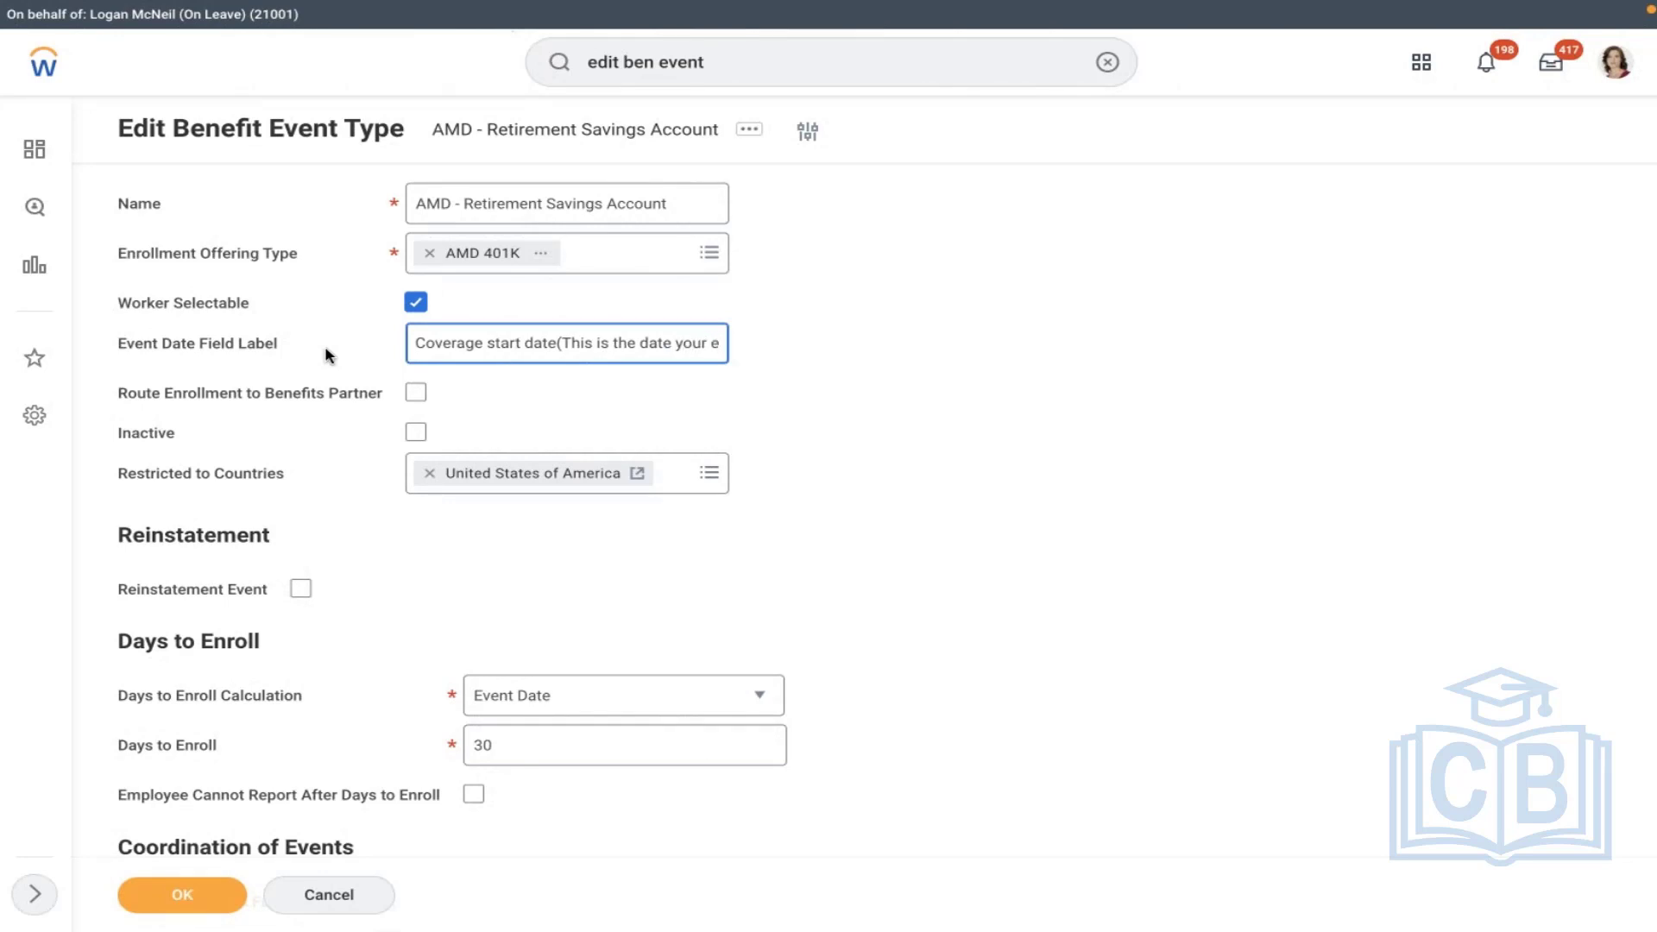
pyautogui.write('nrolled')
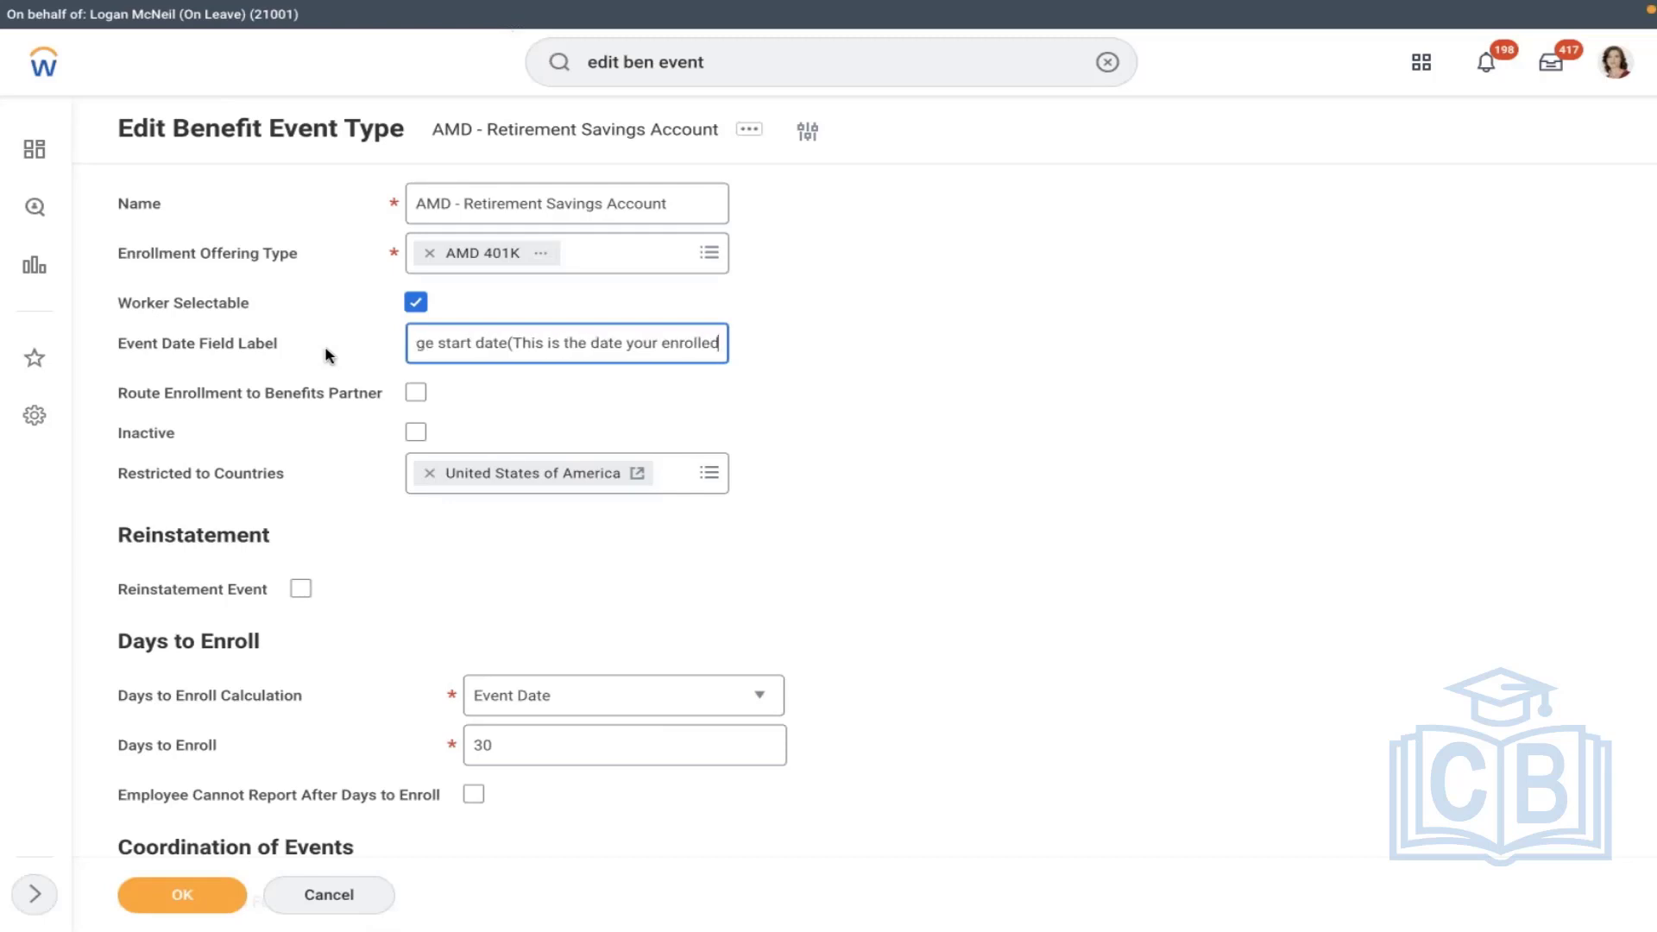
pyautogui.press('BackSpace')
pyautogui.press('BackSpace')
pyautogui.write('ing')
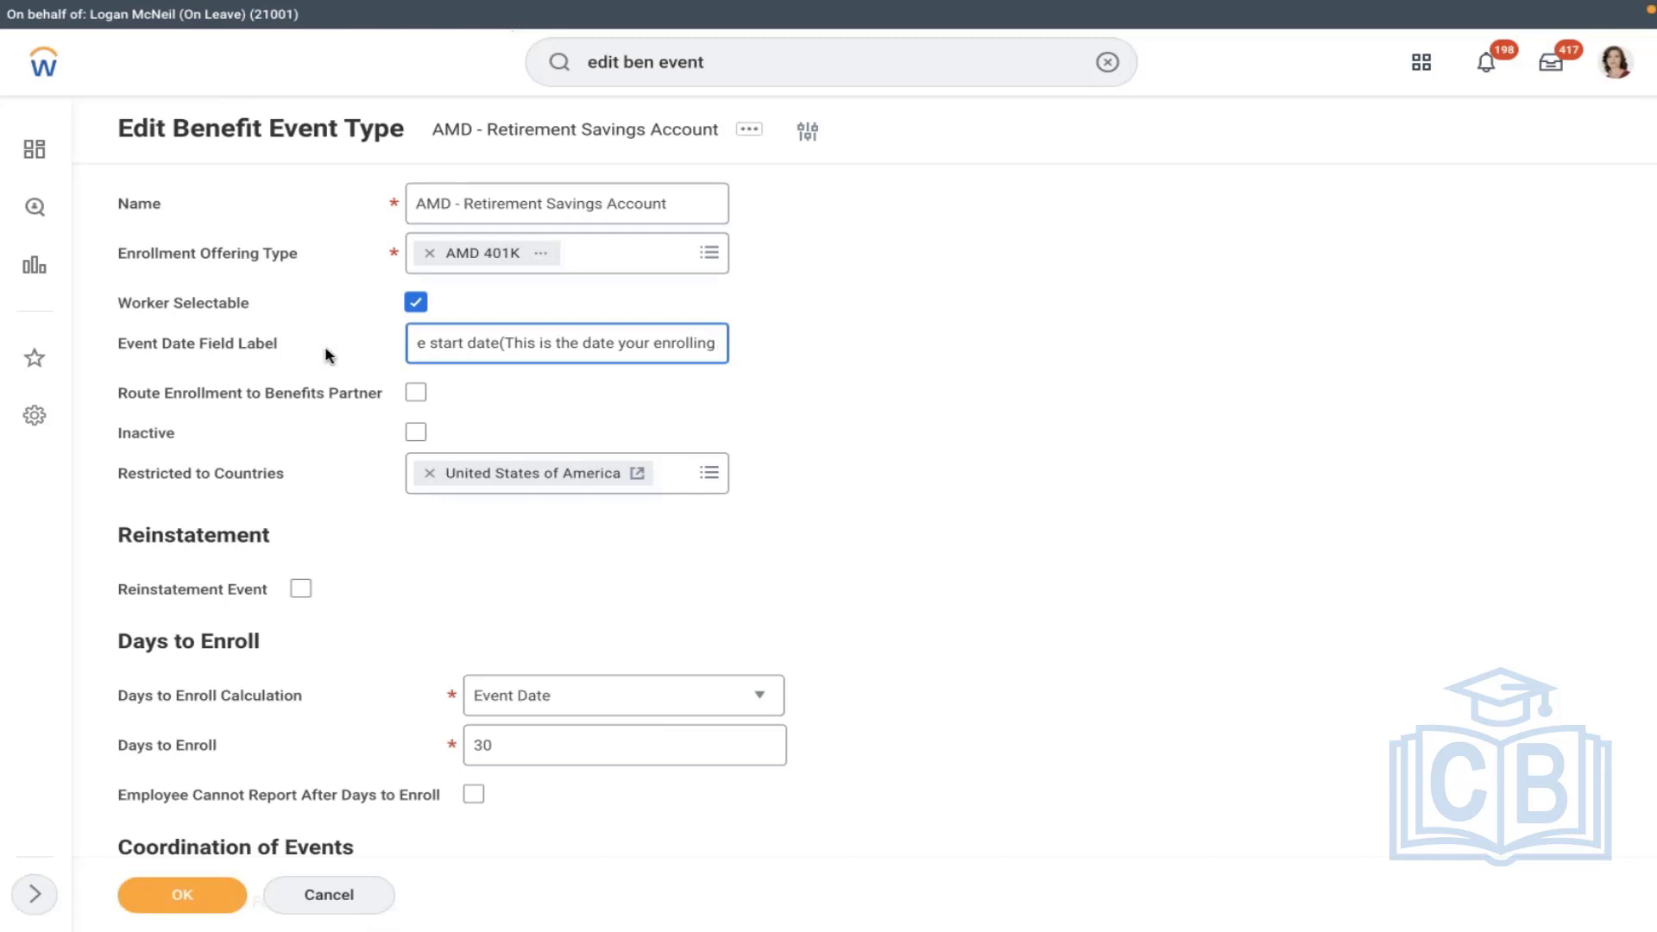
pyautogui.write('in to the plan')
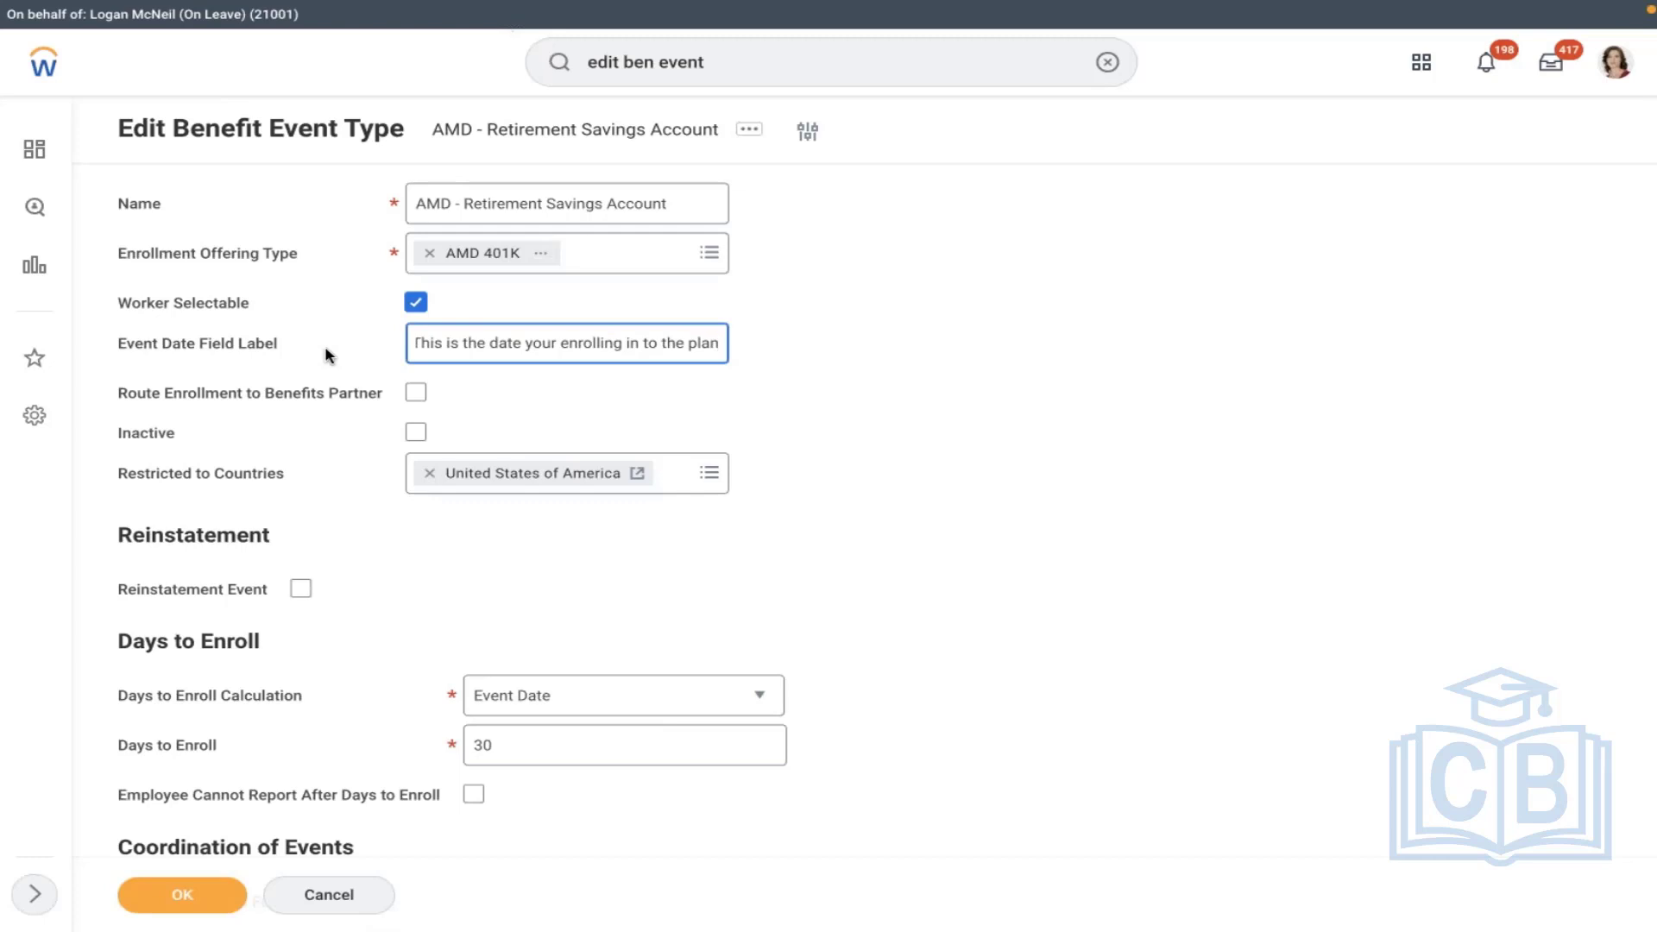
pyautogui.click(506, 381)
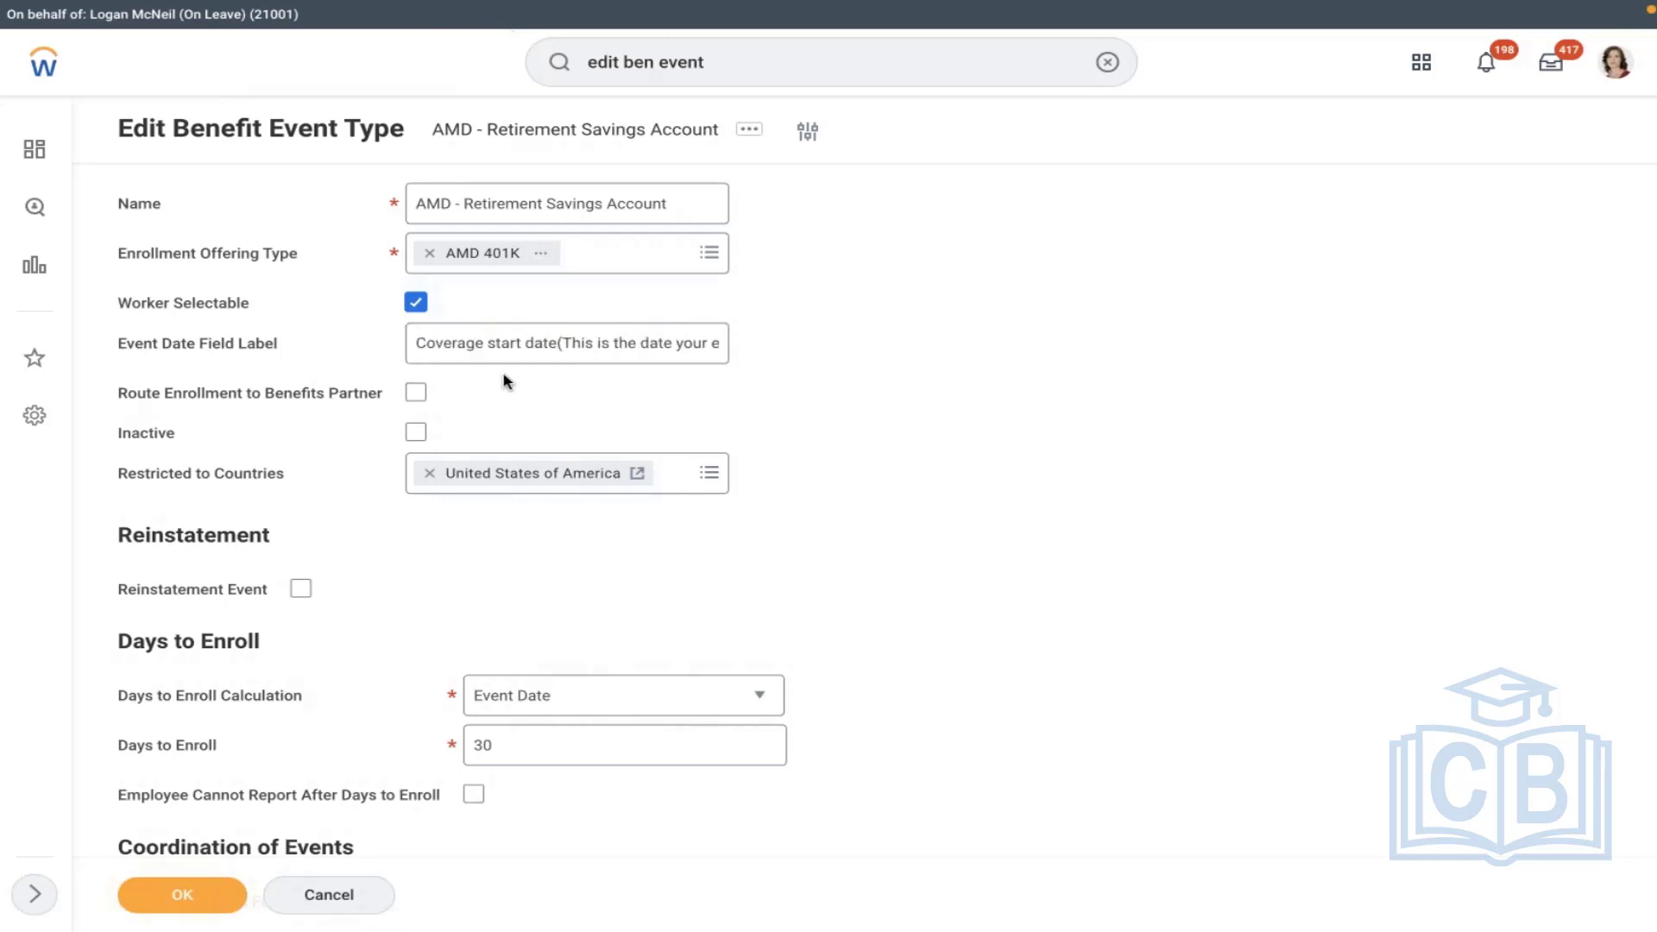
# Step: Save the event type changes and search for the test worker again
pyautogui.click(211, 894)
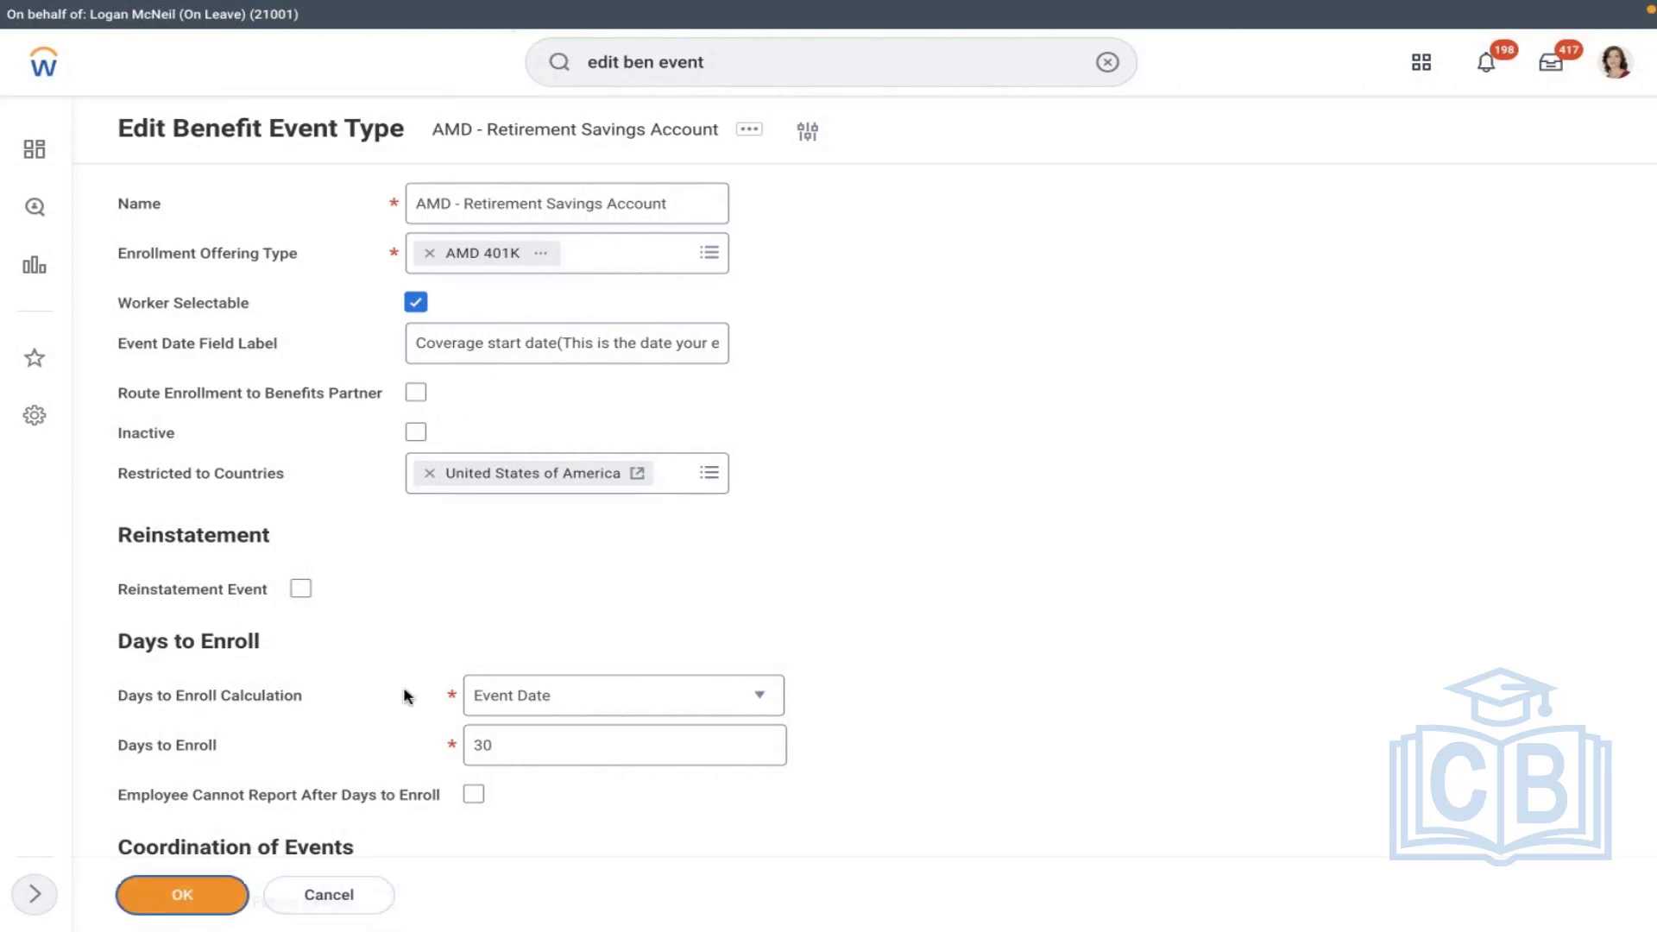
pyautogui.click(1108, 61)
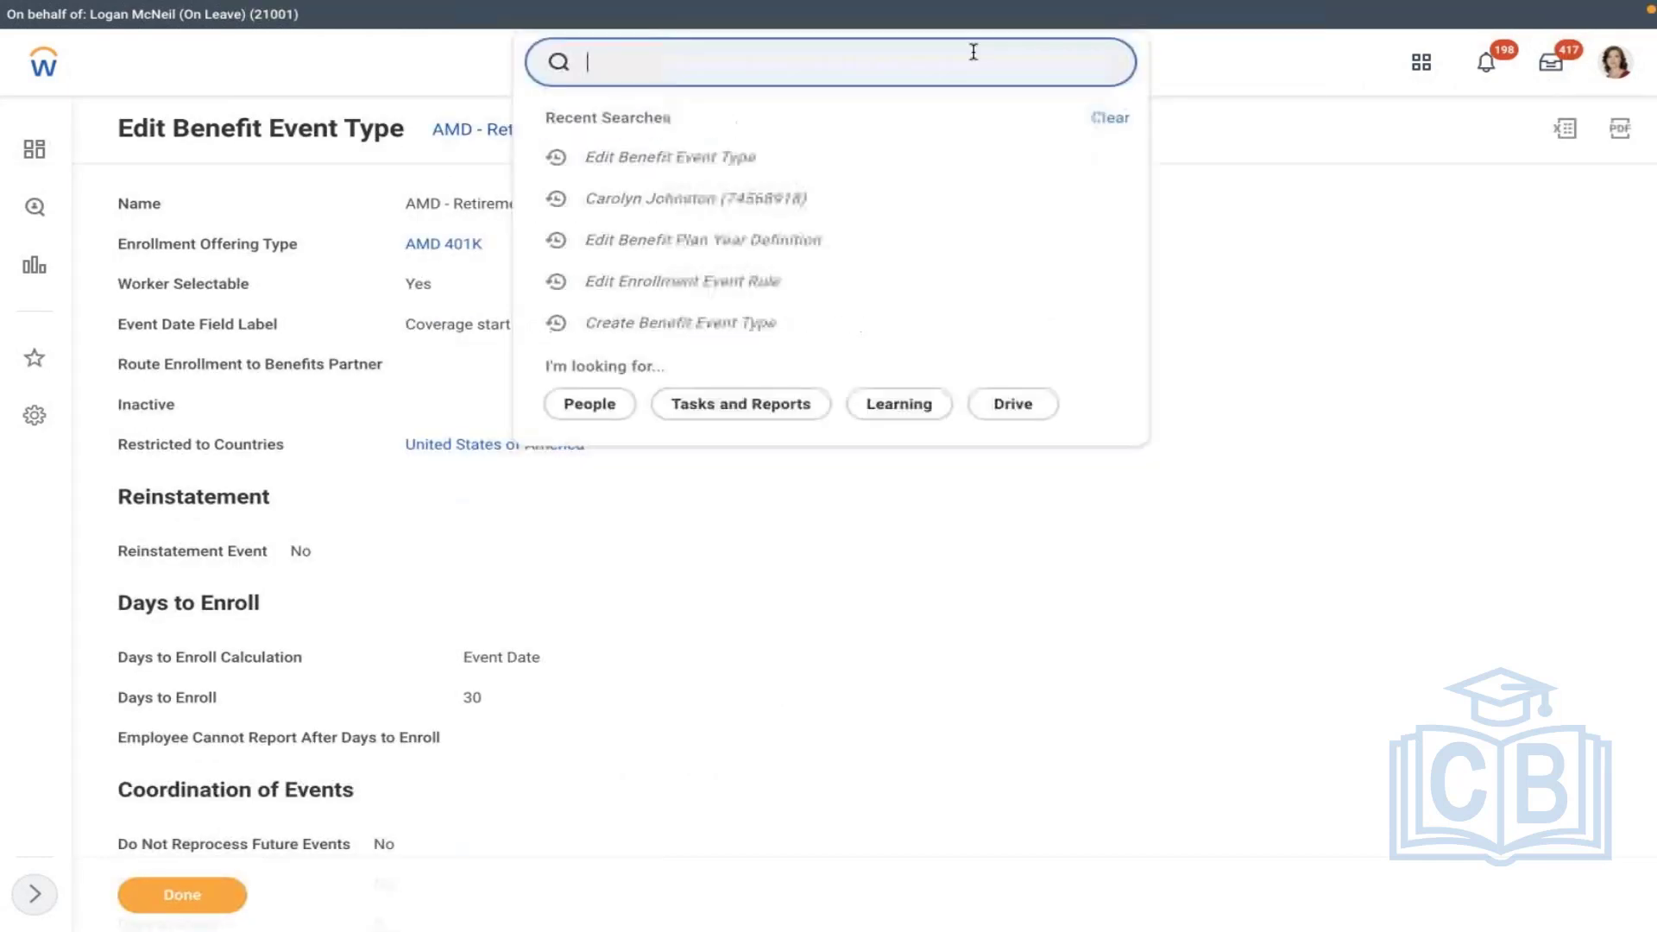
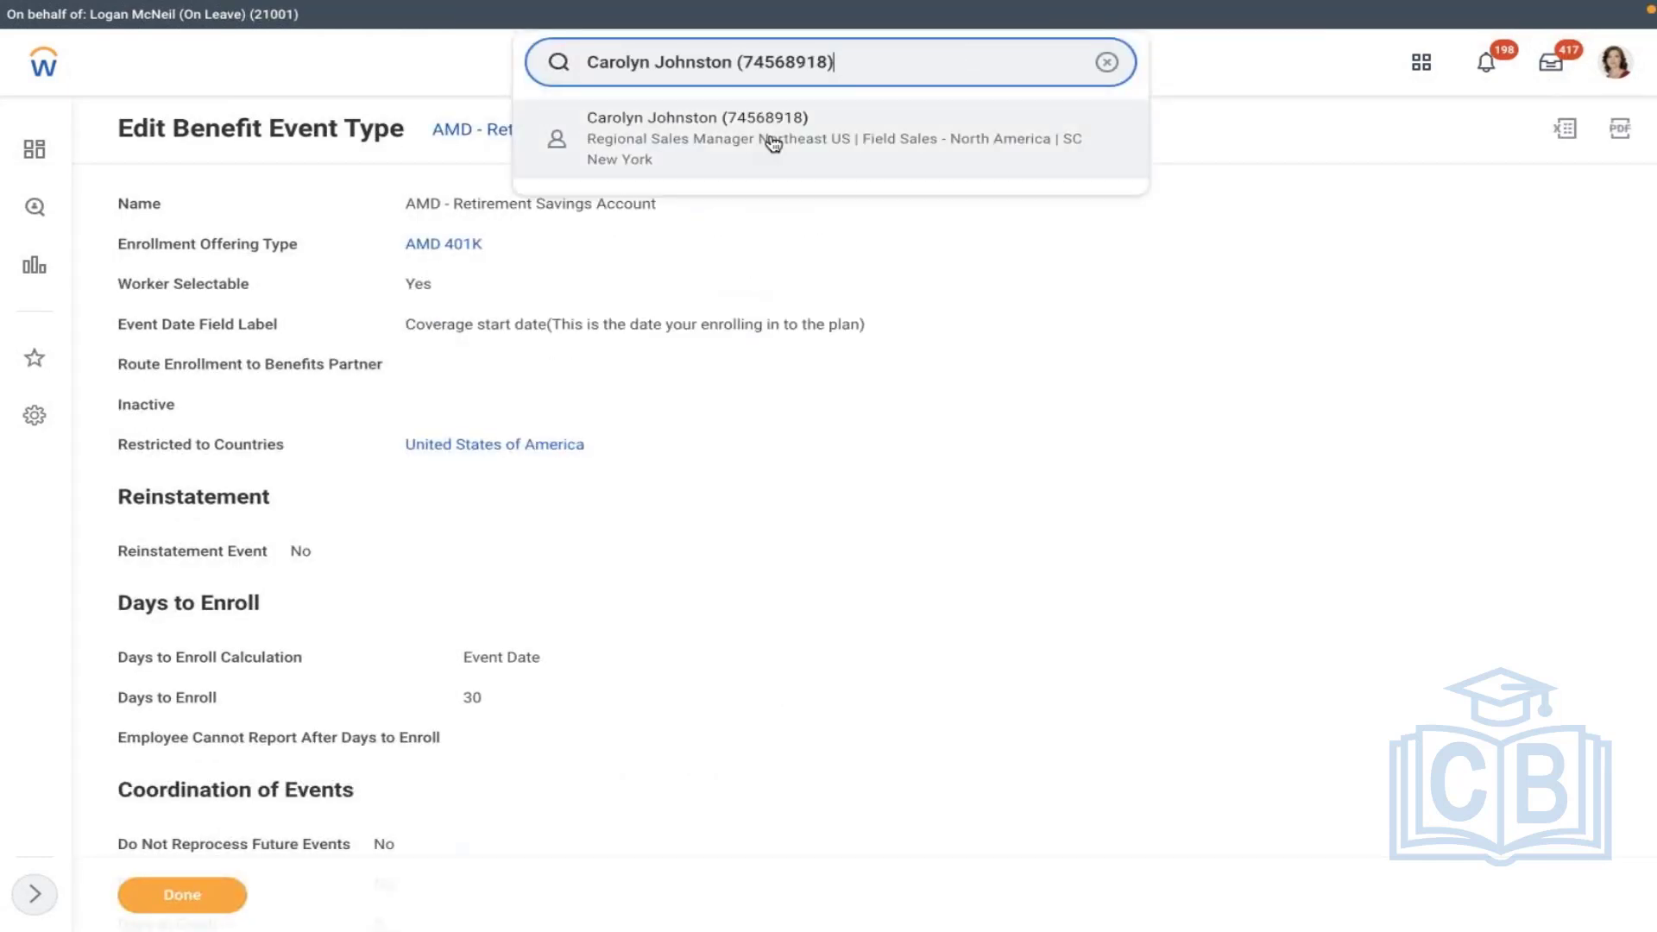
# Step: Start Change Benefits for the worker with AMD - Retirement Savings Account as the reason
pyautogui.click(771, 142)
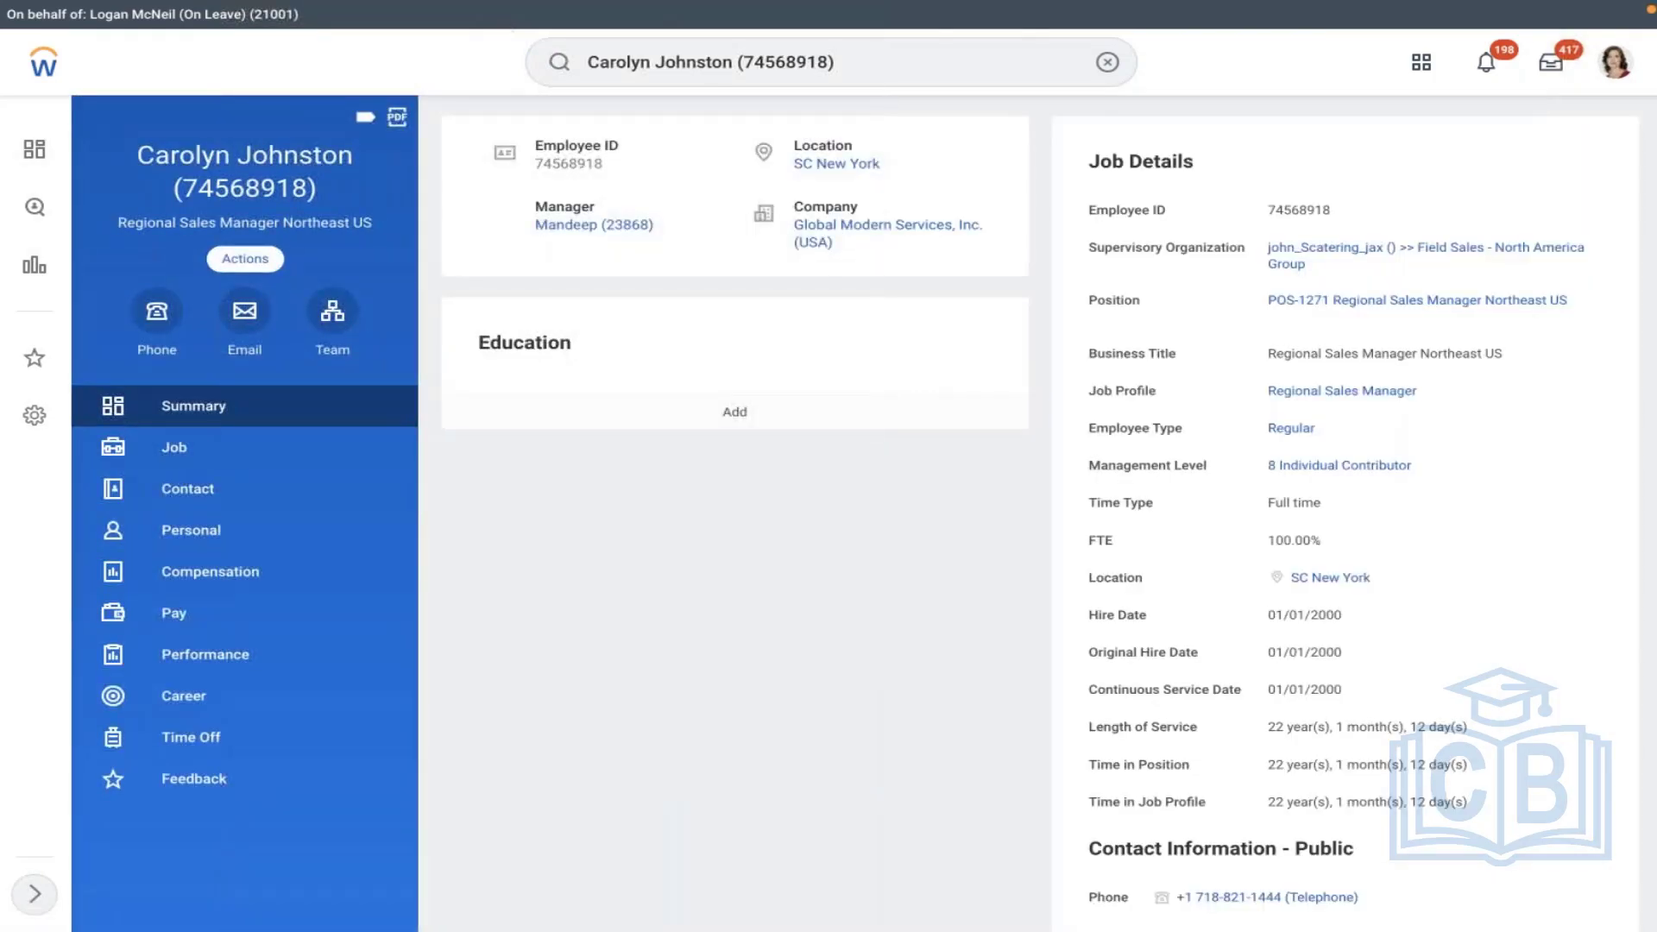
pyautogui.click(245, 259)
pyautogui.moveTo(371, 477)
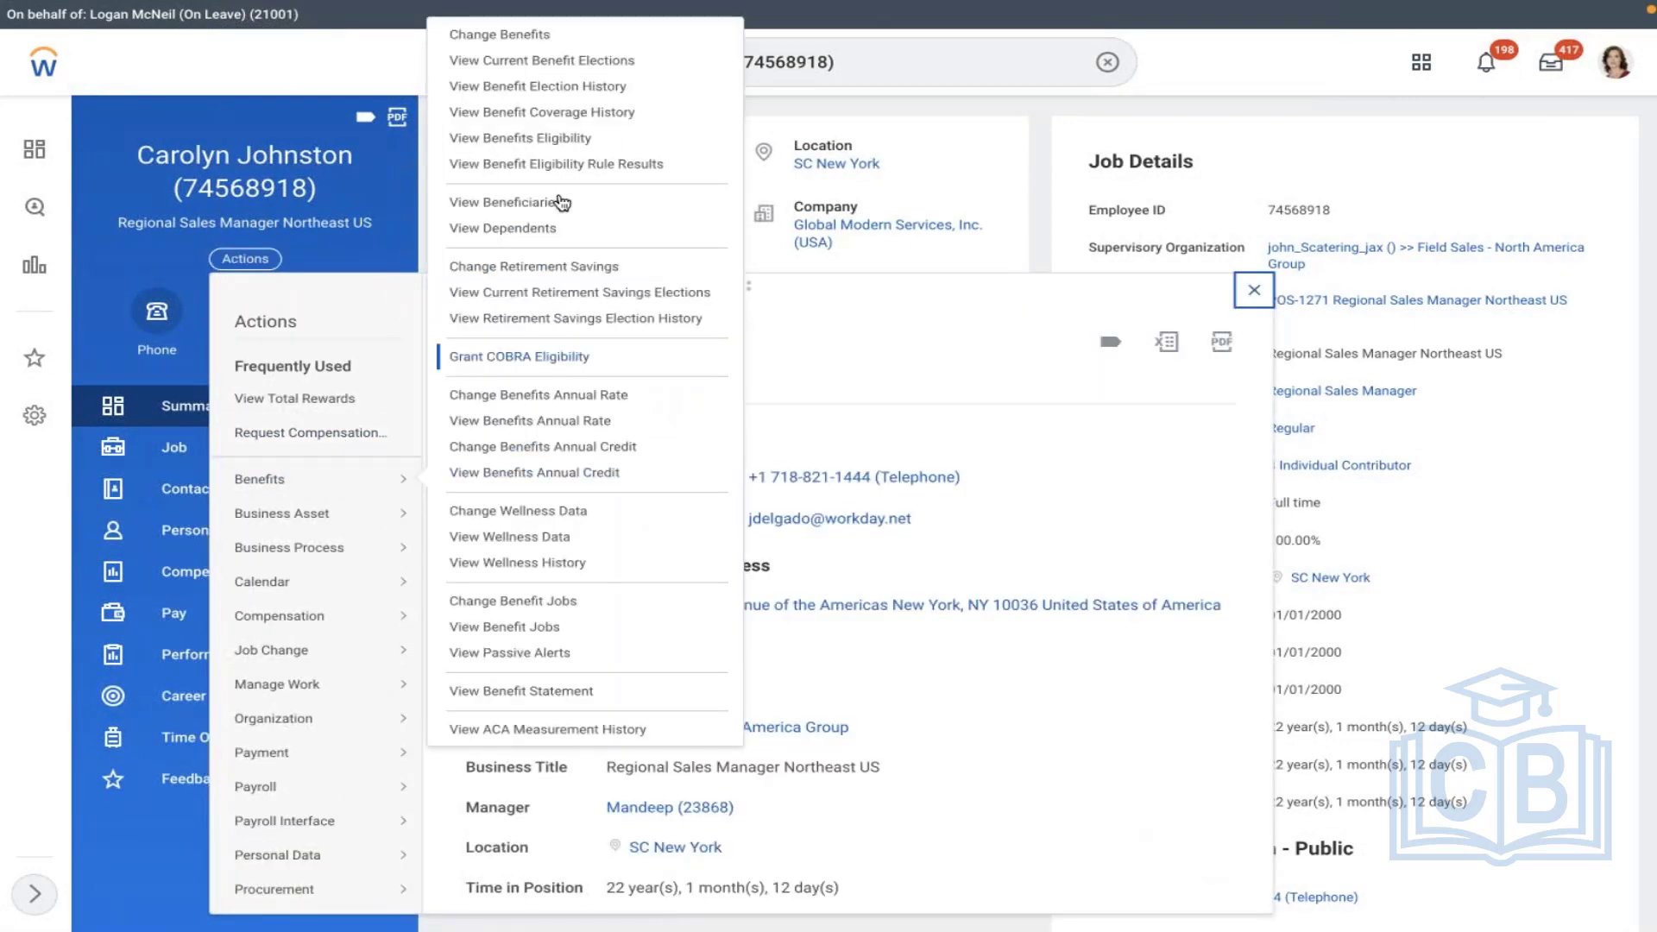
pyautogui.click(504, 41)
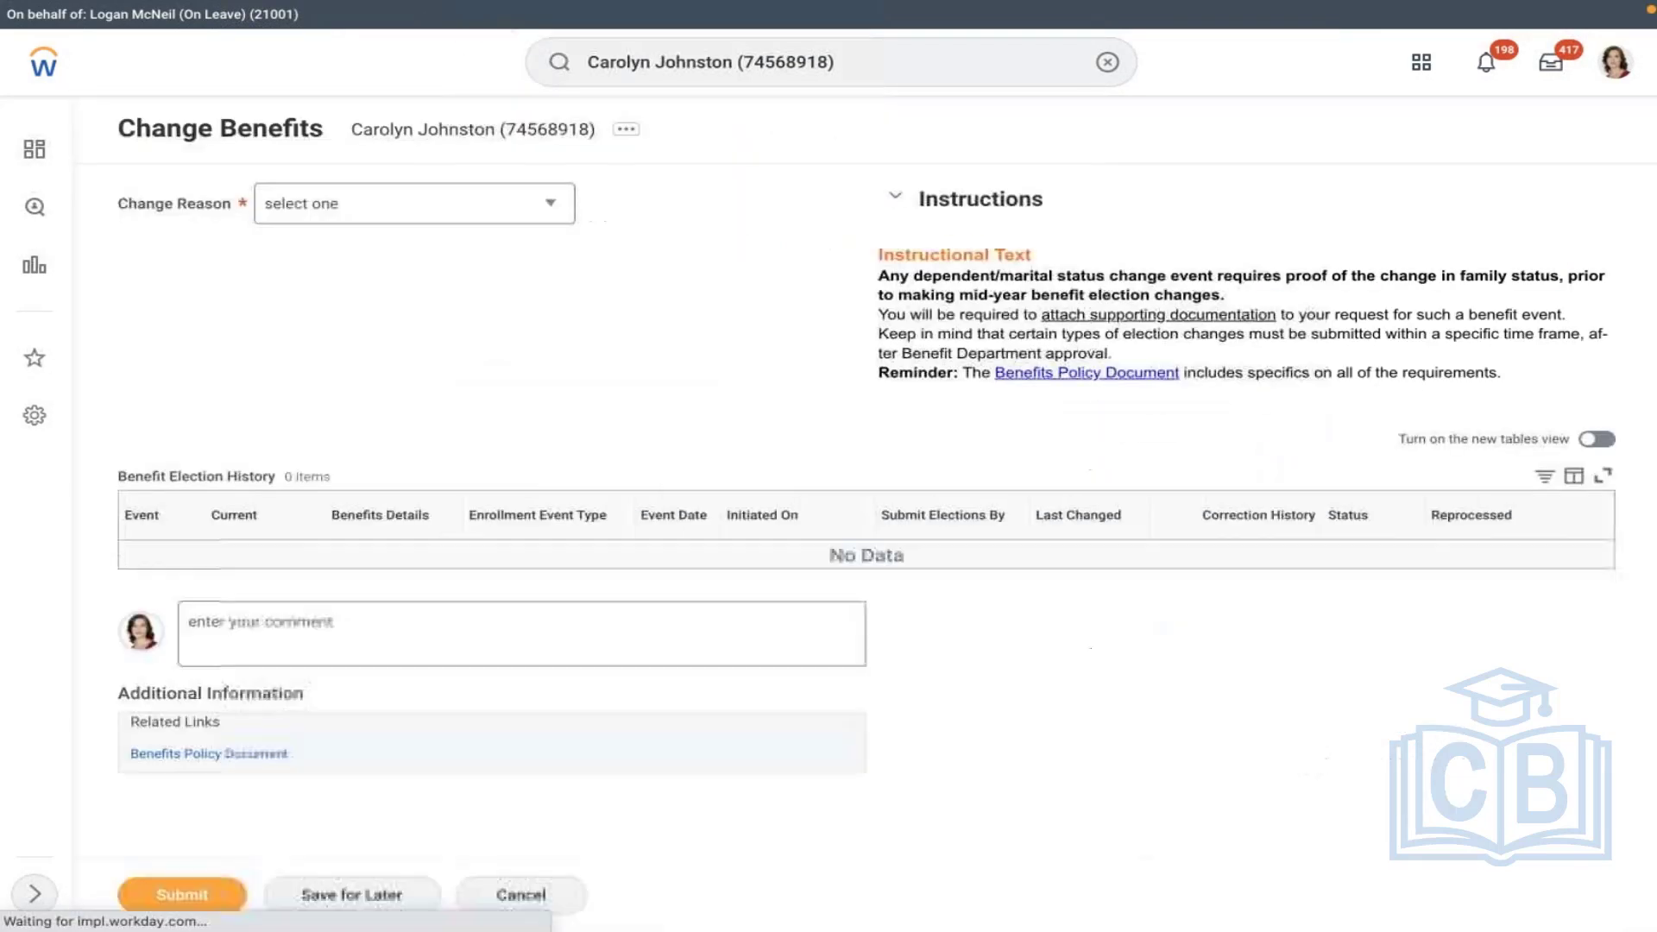
pyautogui.click(550, 213)
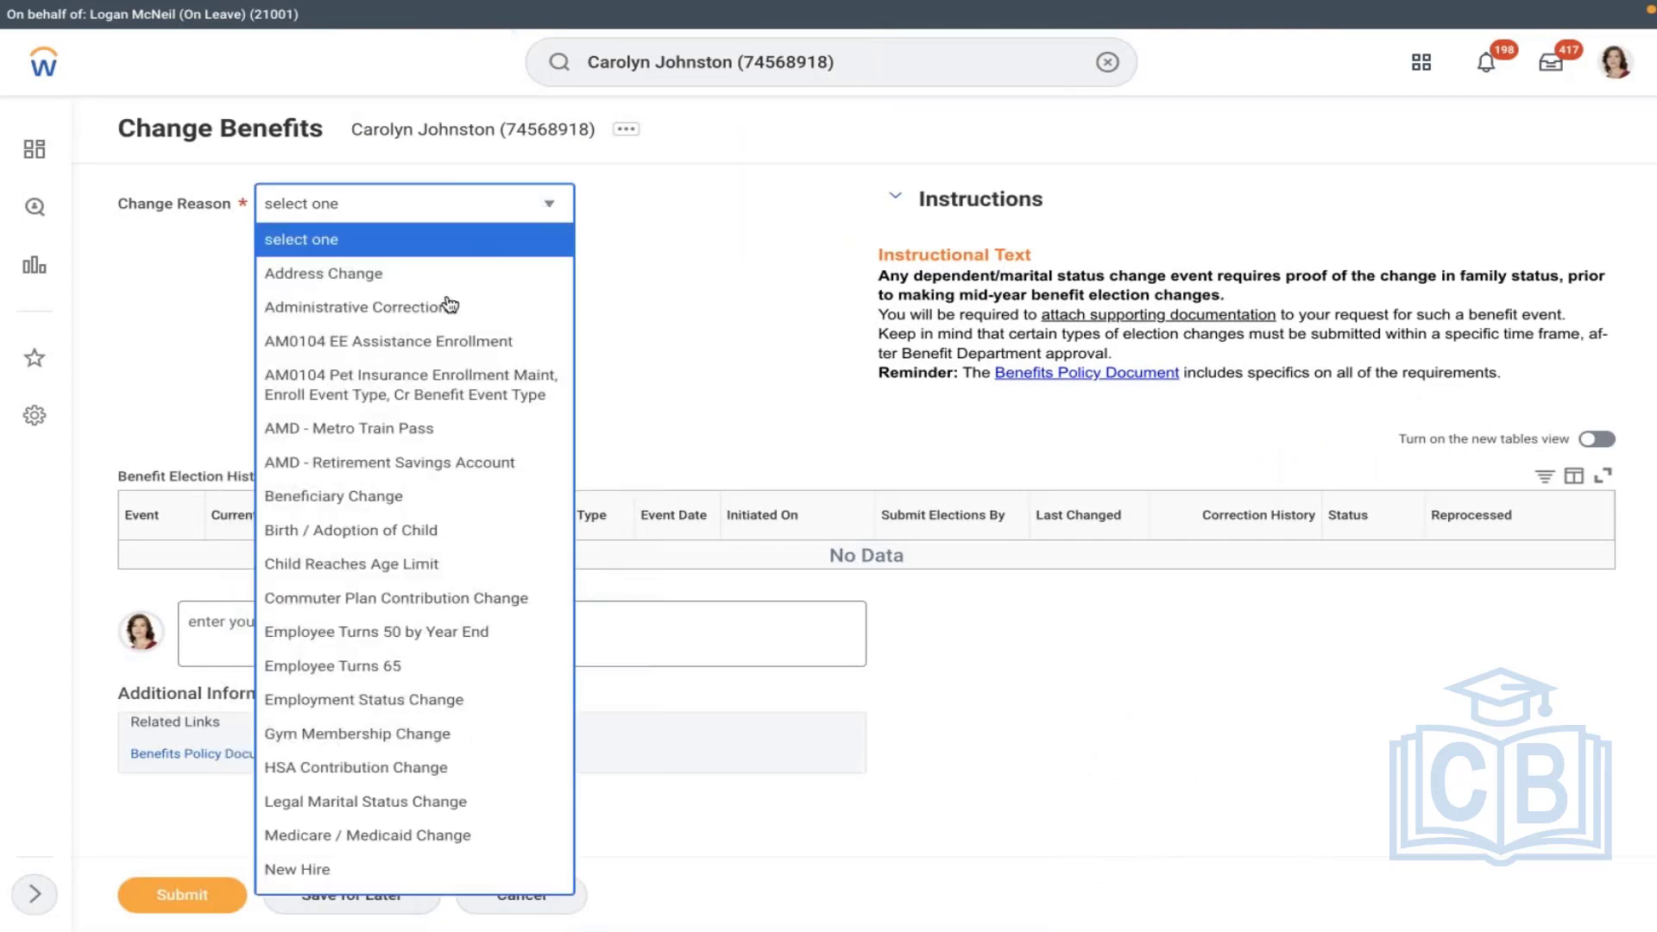
pyautogui.click(379, 466)
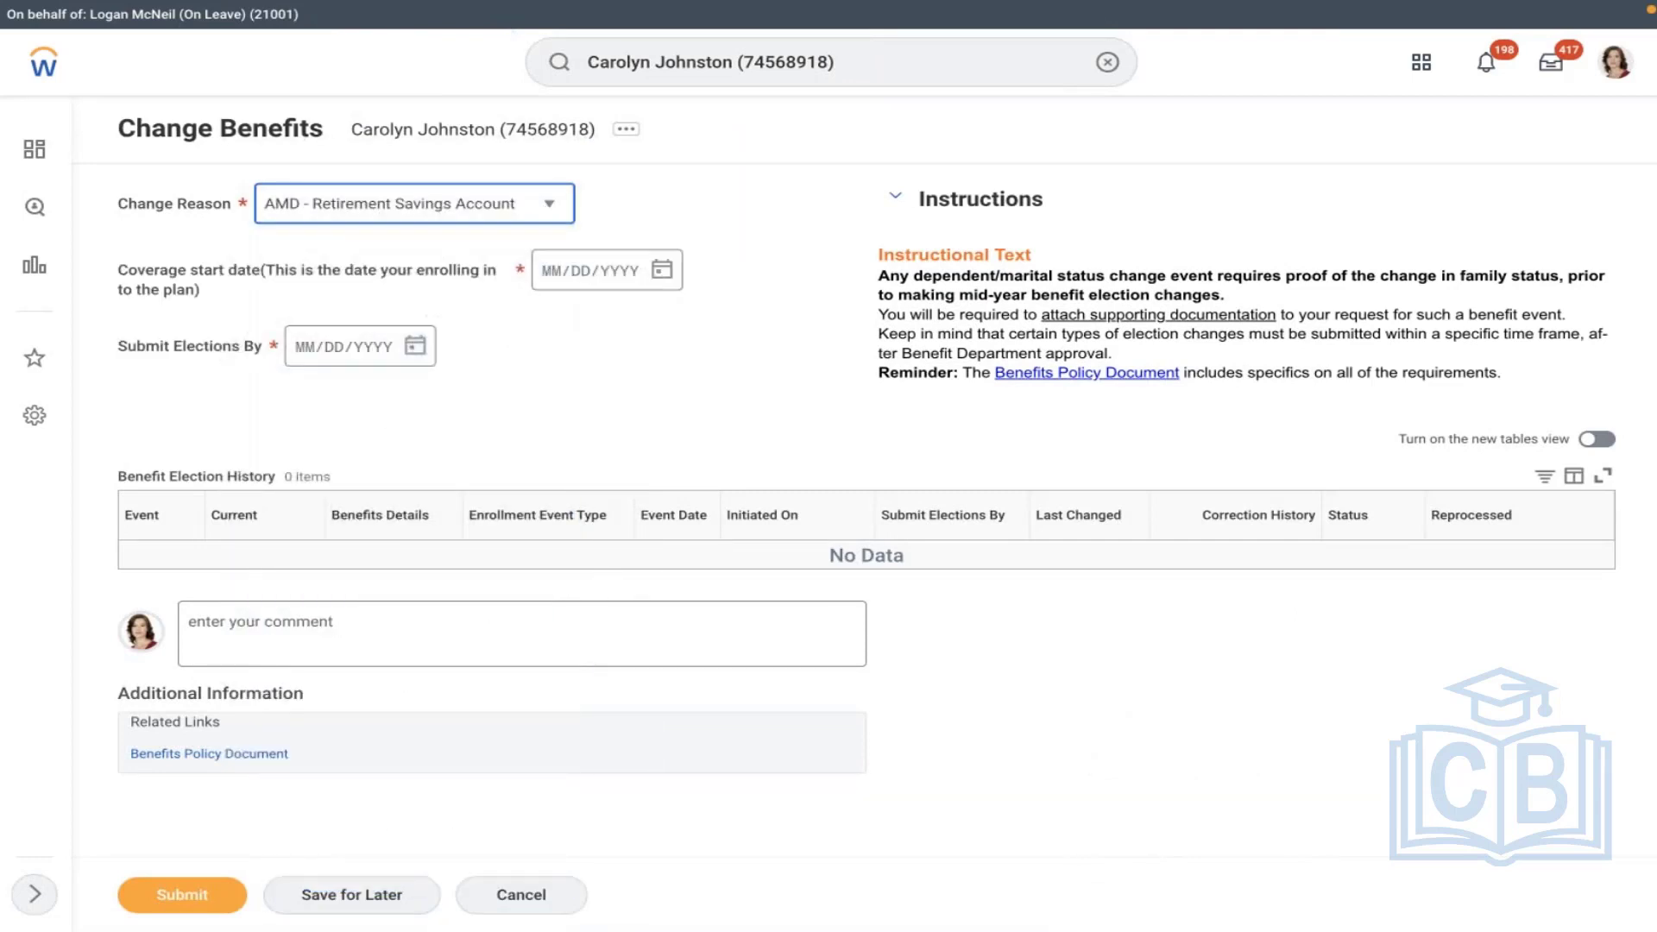
# Step: Set the coverage start date to 02/01/2022, note no elections open, and cancel
pyautogui.moveTo(205, 287); pyautogui.dragTo(119, 277)
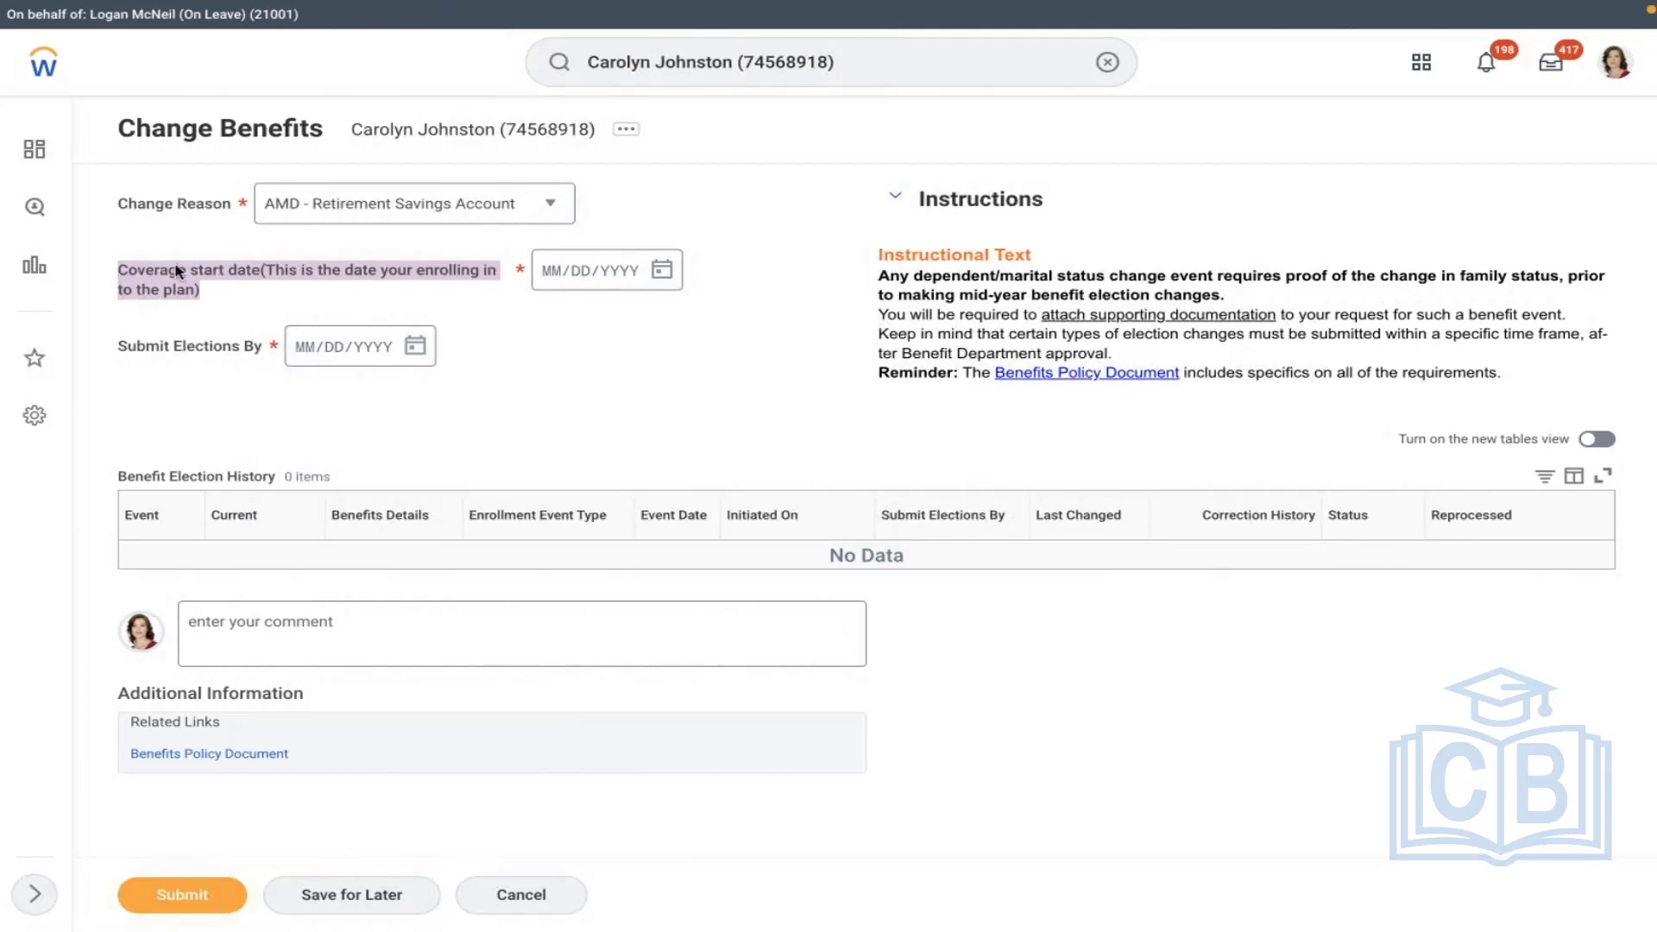
pyautogui.click(664, 272)
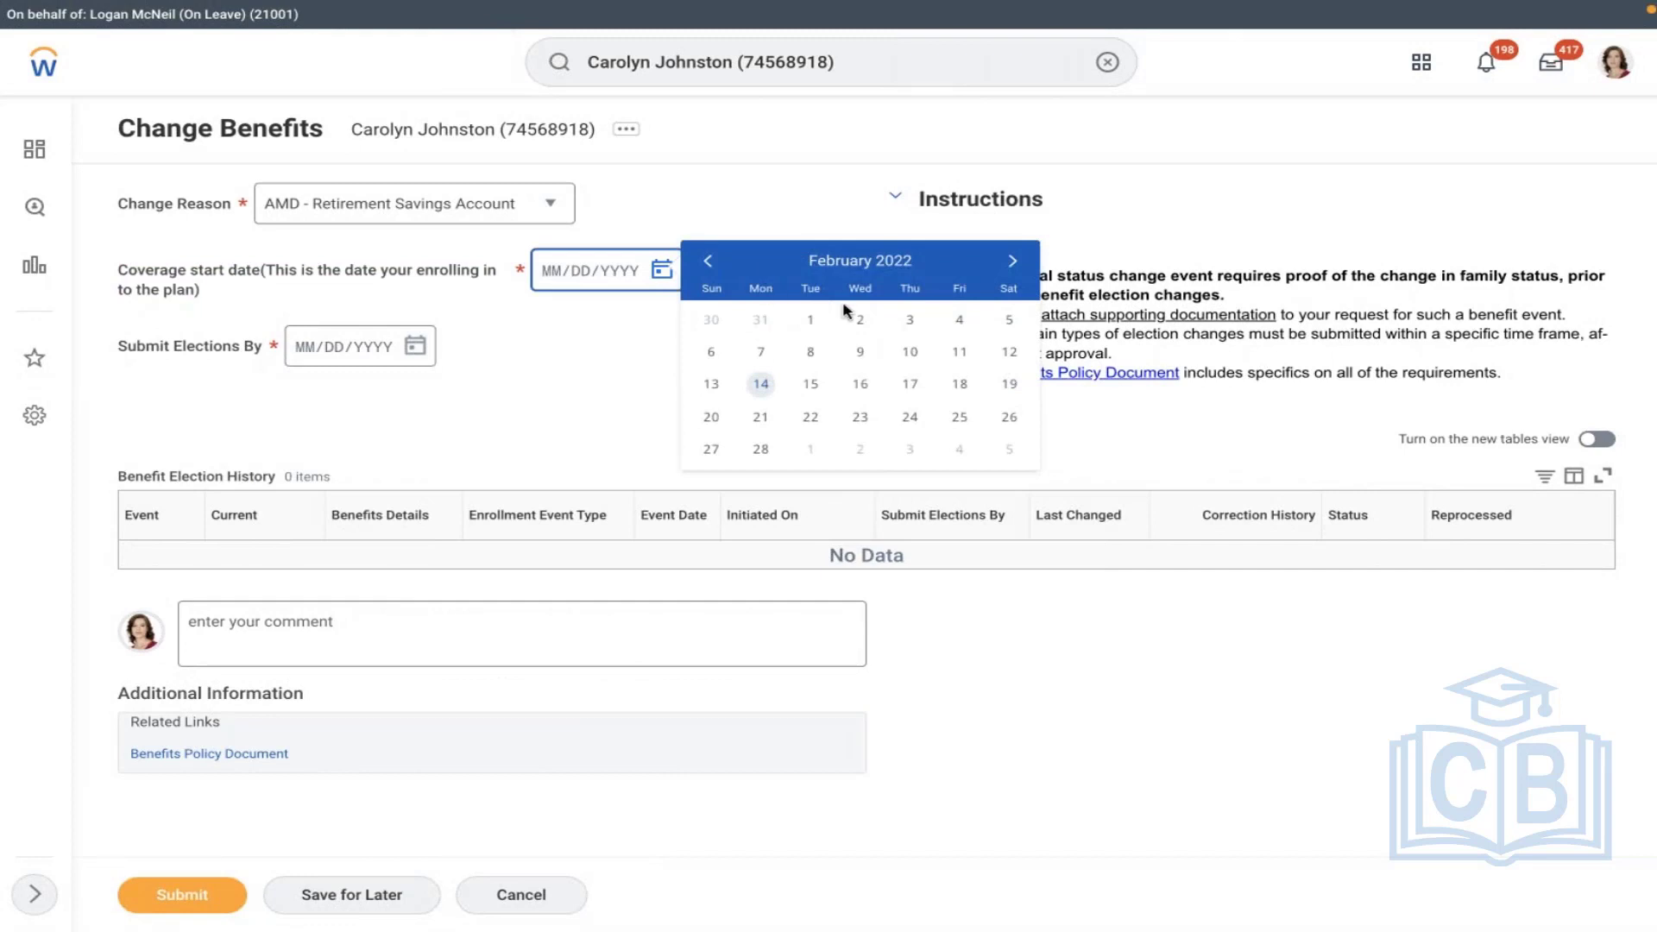
pyautogui.click(809, 321)
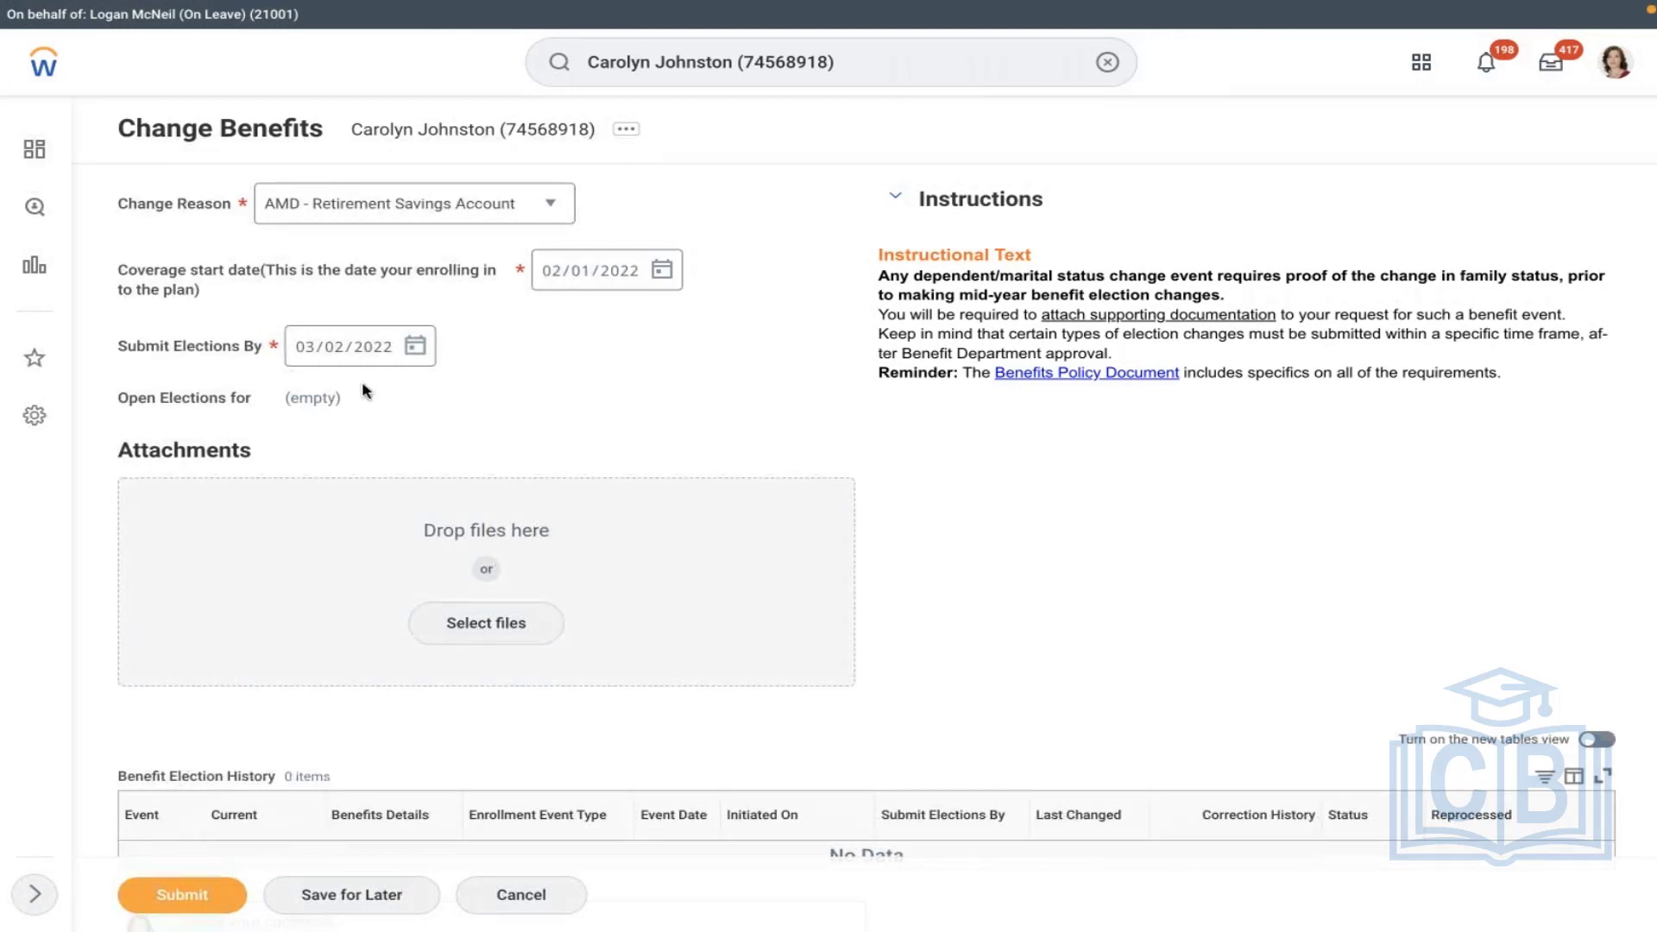
pyautogui.moveTo(293, 401); pyautogui.dragTo(344, 407)
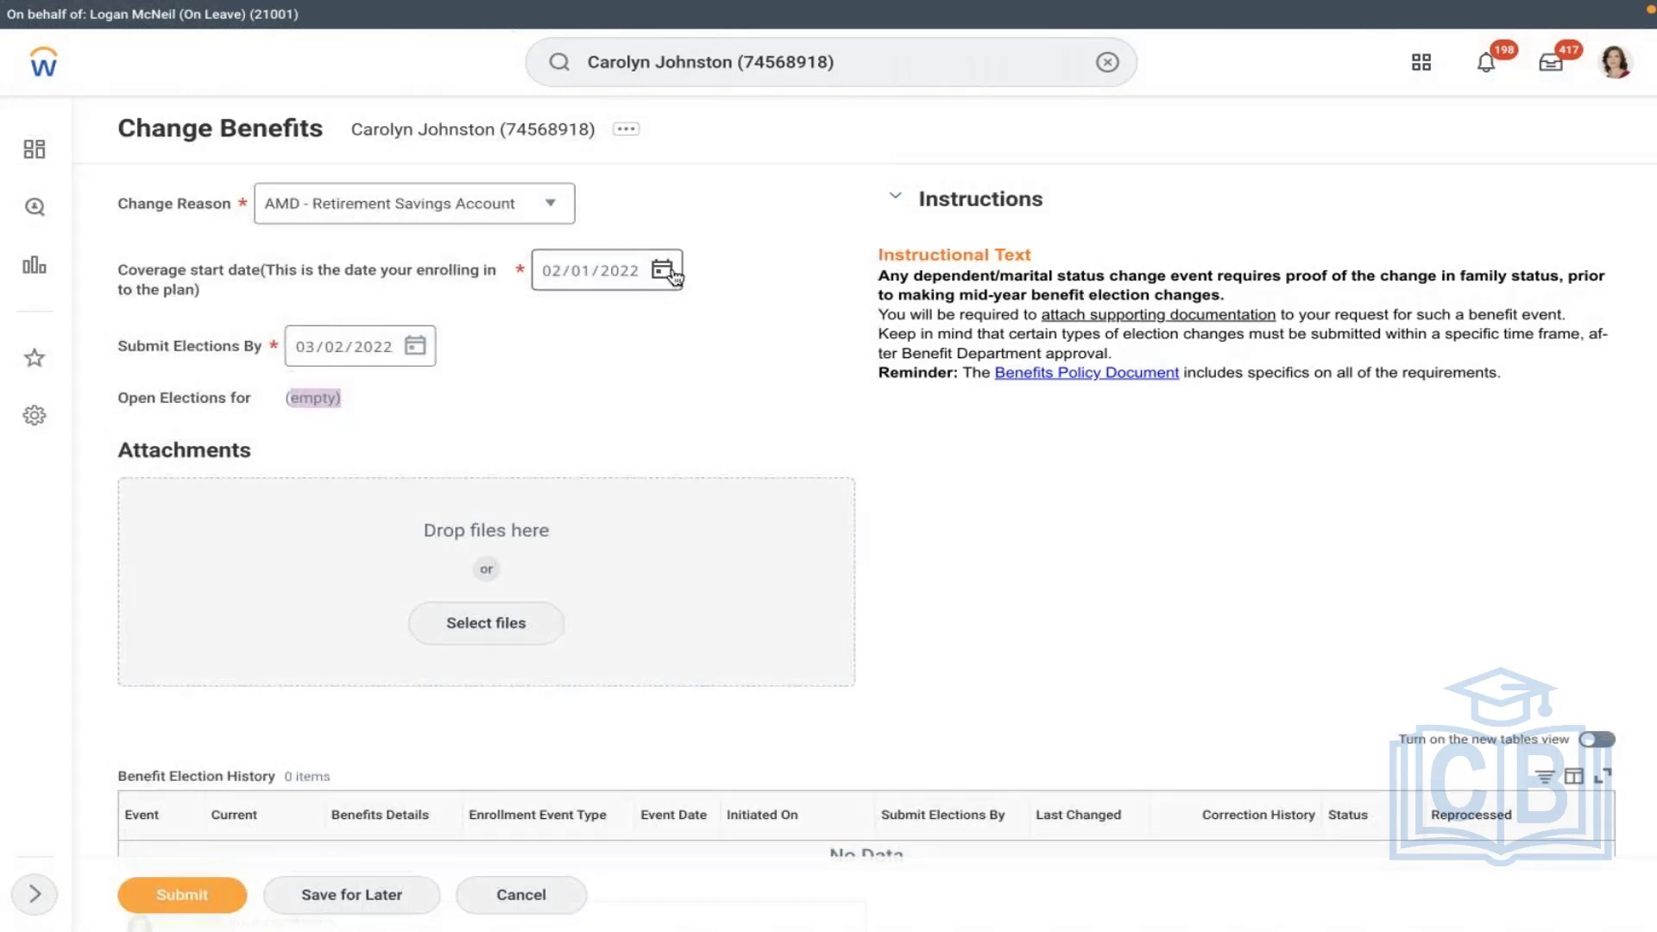
pyautogui.click(445, 223)
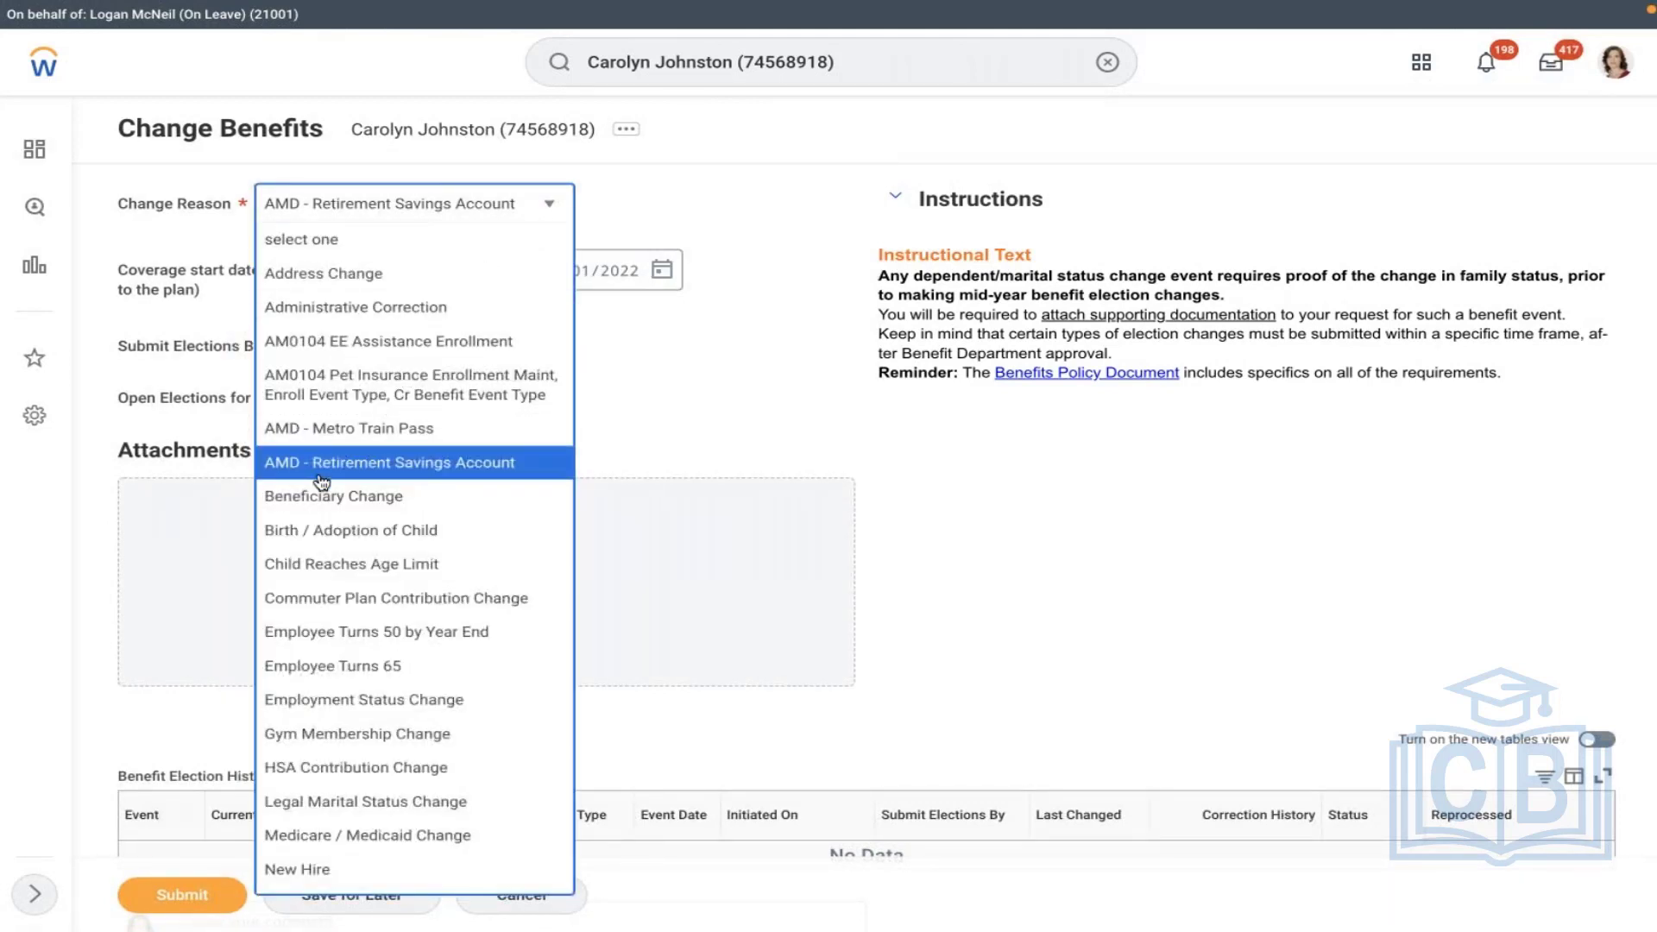
pyautogui.click(614, 374)
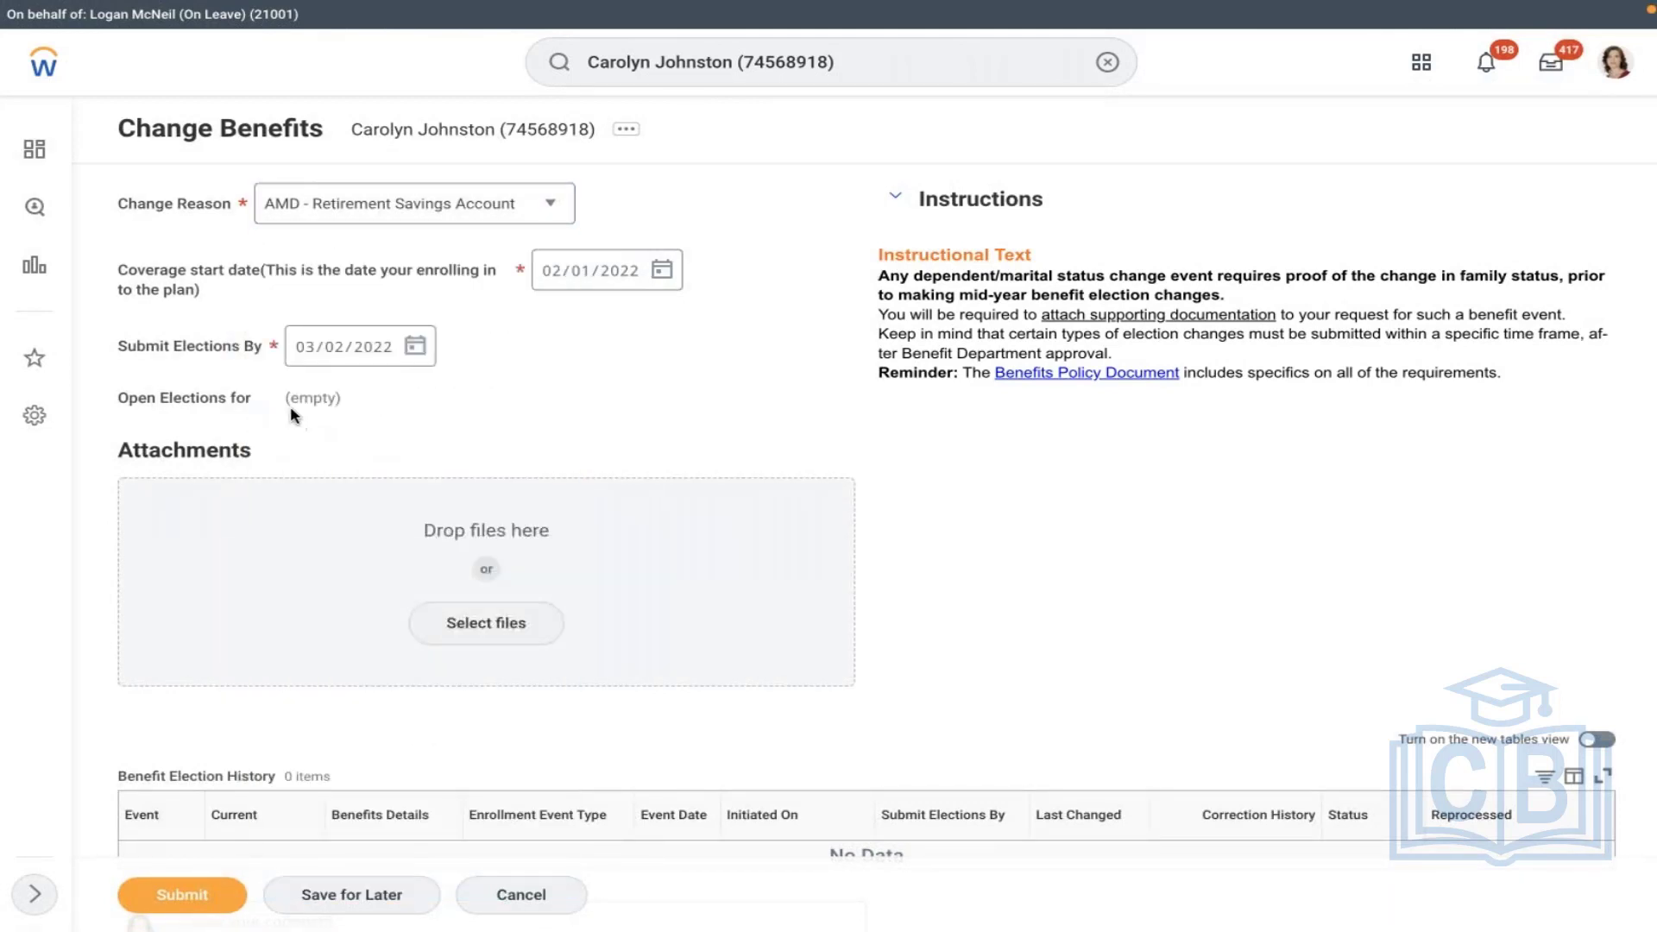
pyautogui.moveTo(288, 403); pyautogui.dragTo(386, 410)
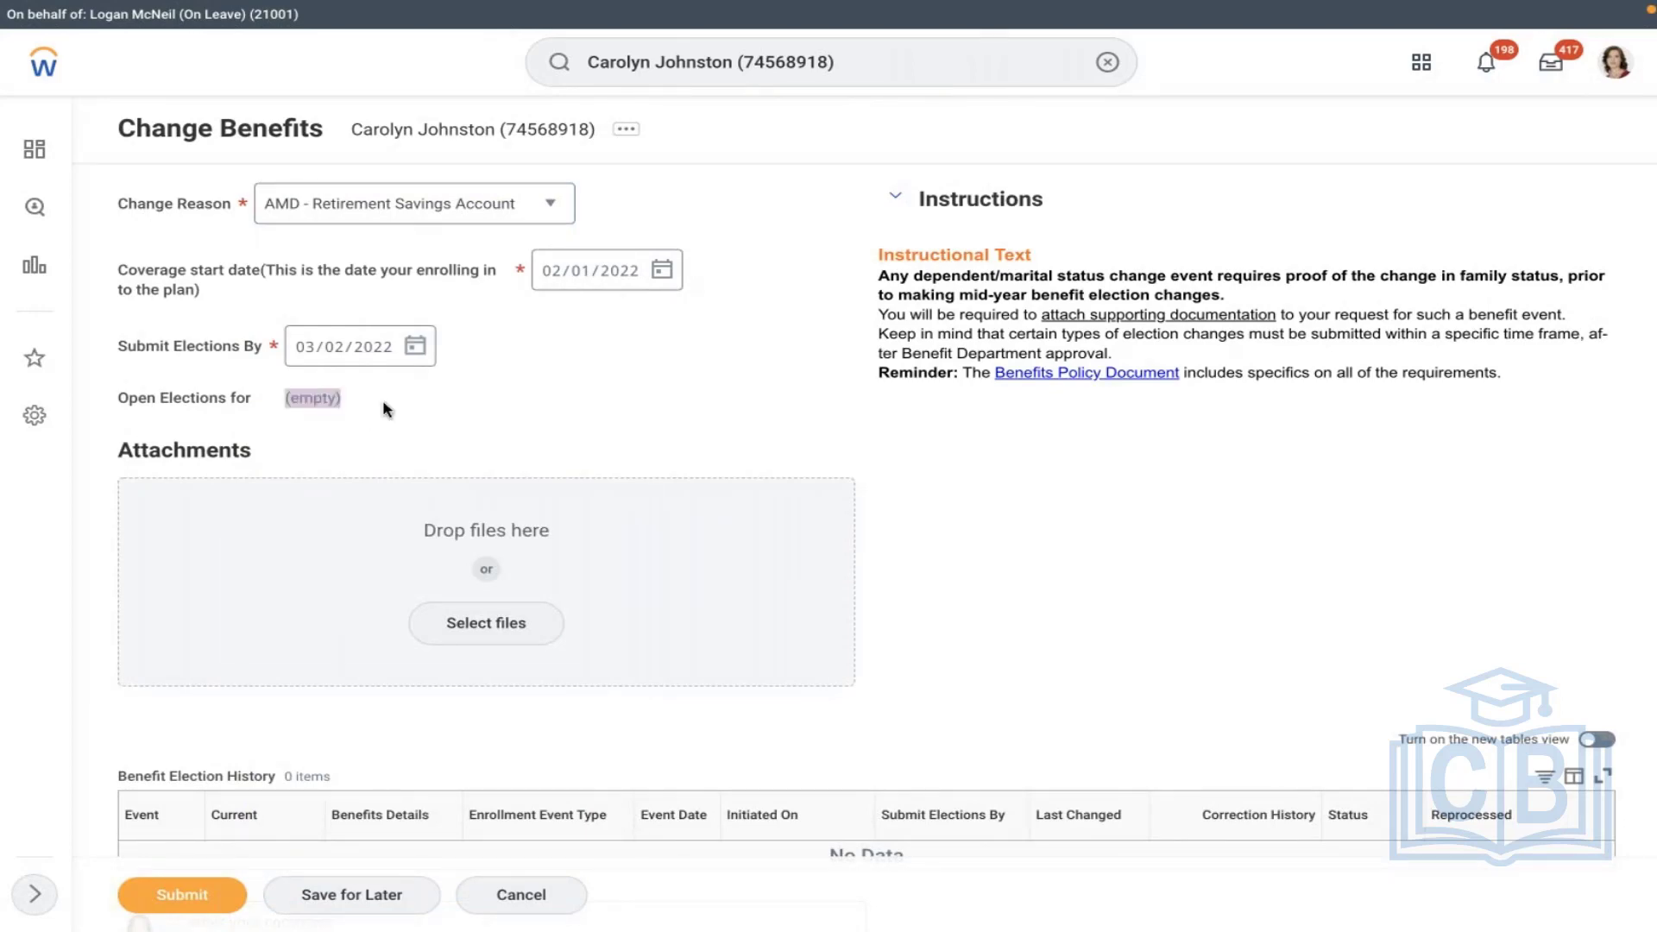
pyautogui.click(386, 409)
pyautogui.scroll(-2, 386, 409)
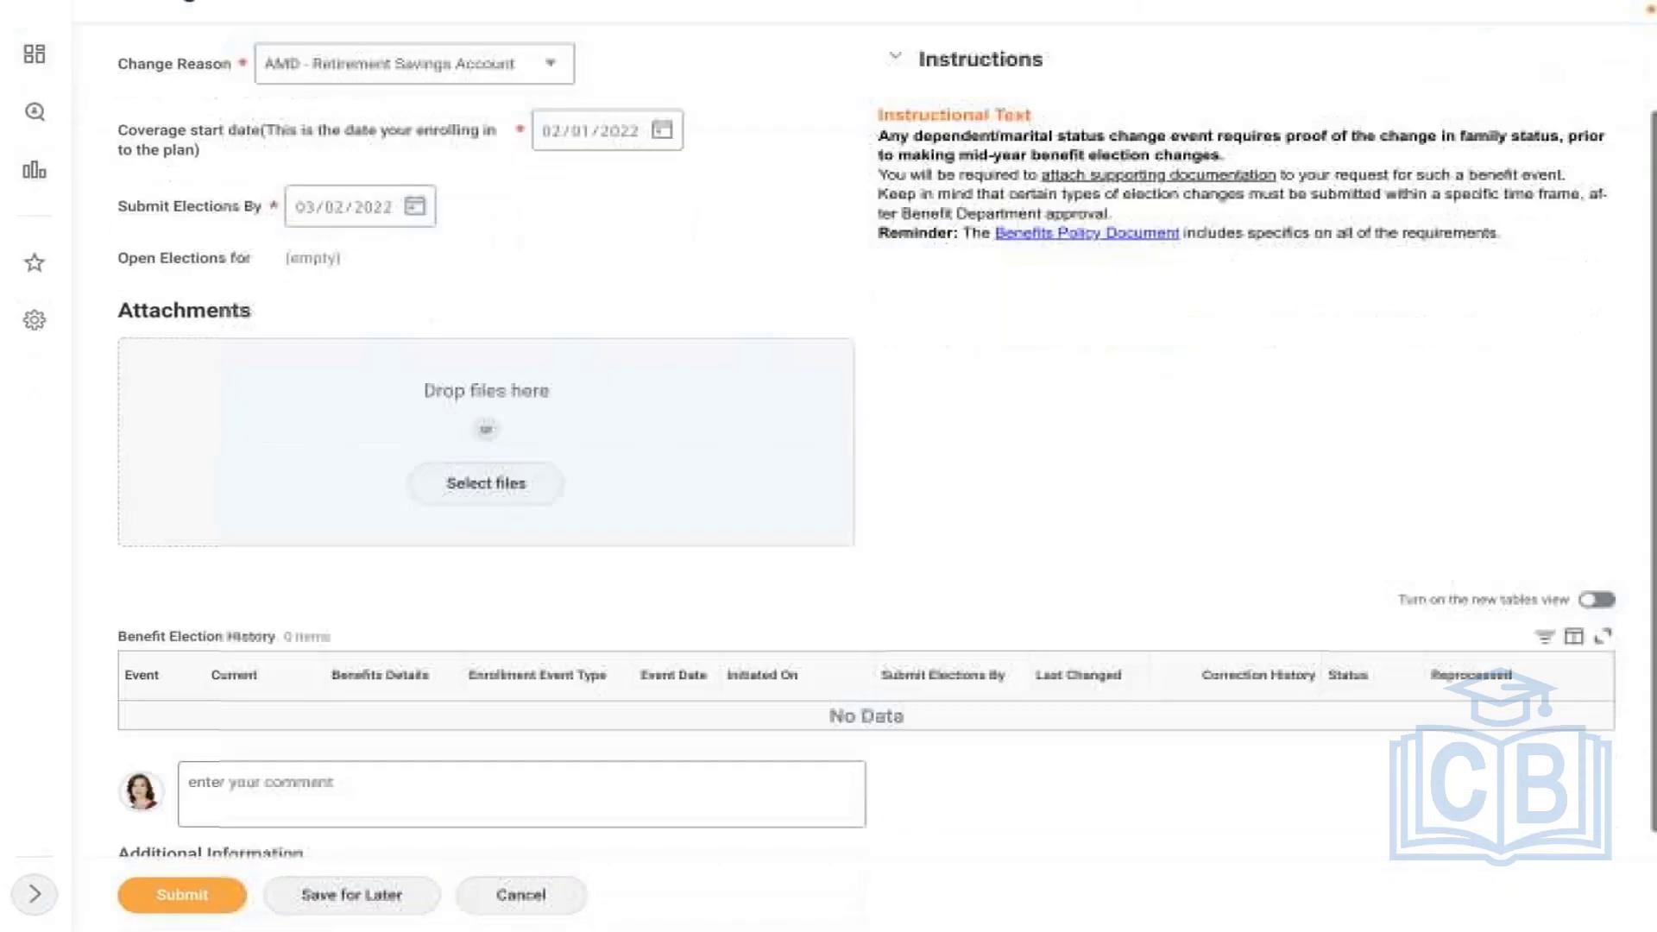
pyautogui.scroll(1, 385, 409)
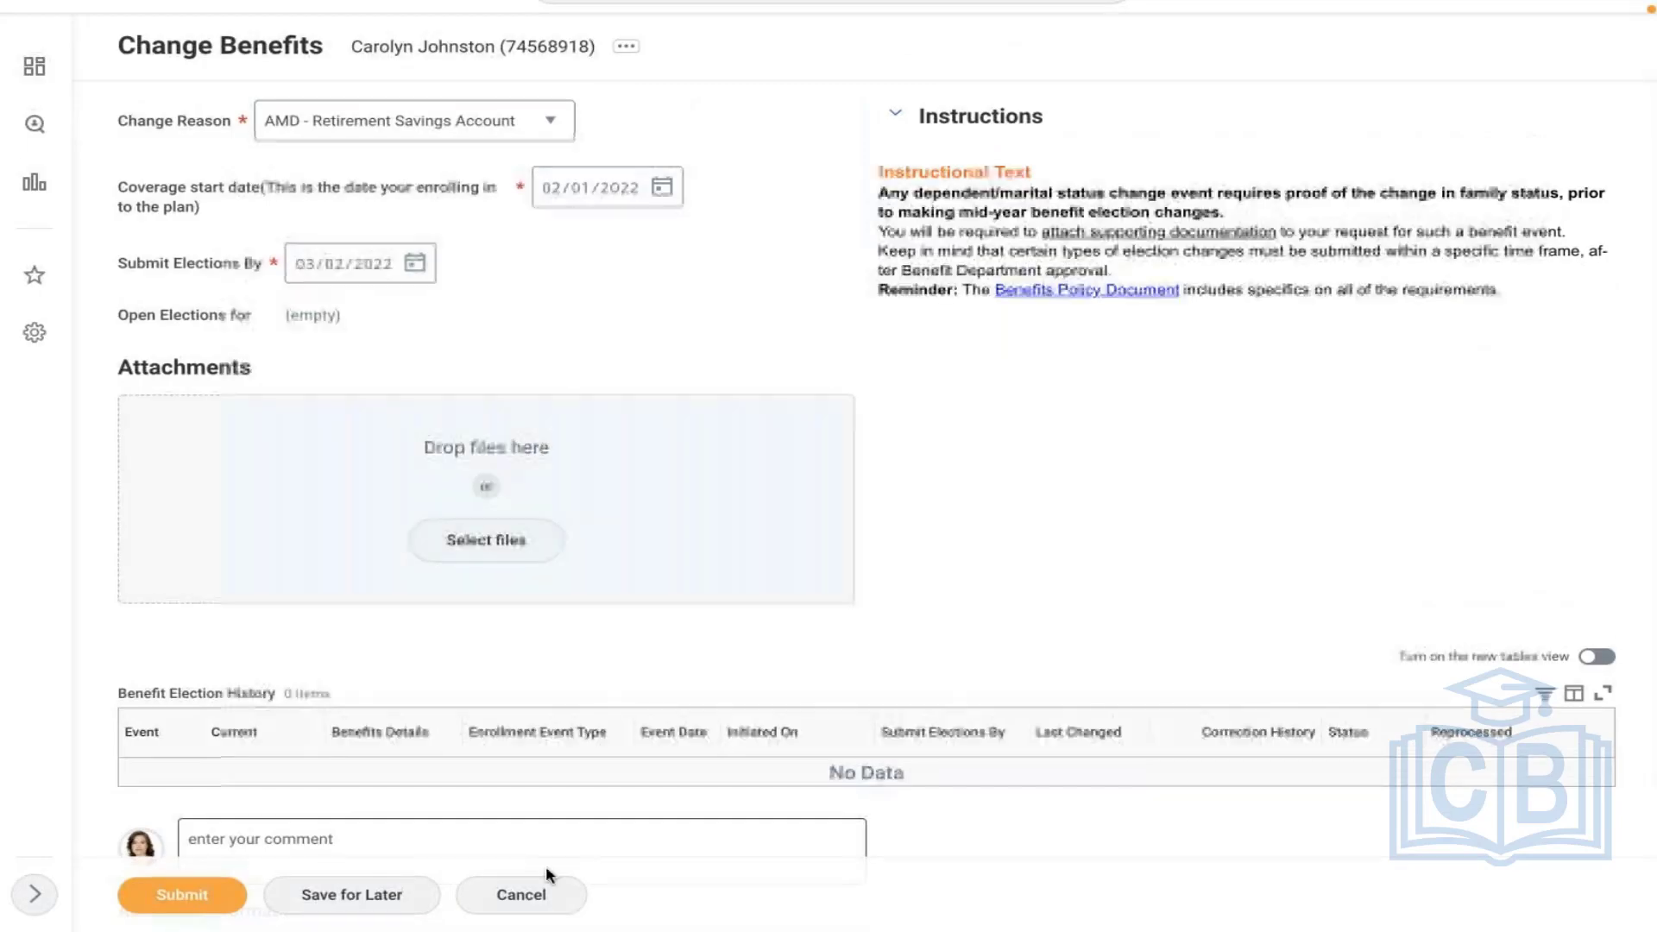
pyautogui.click(522, 895)
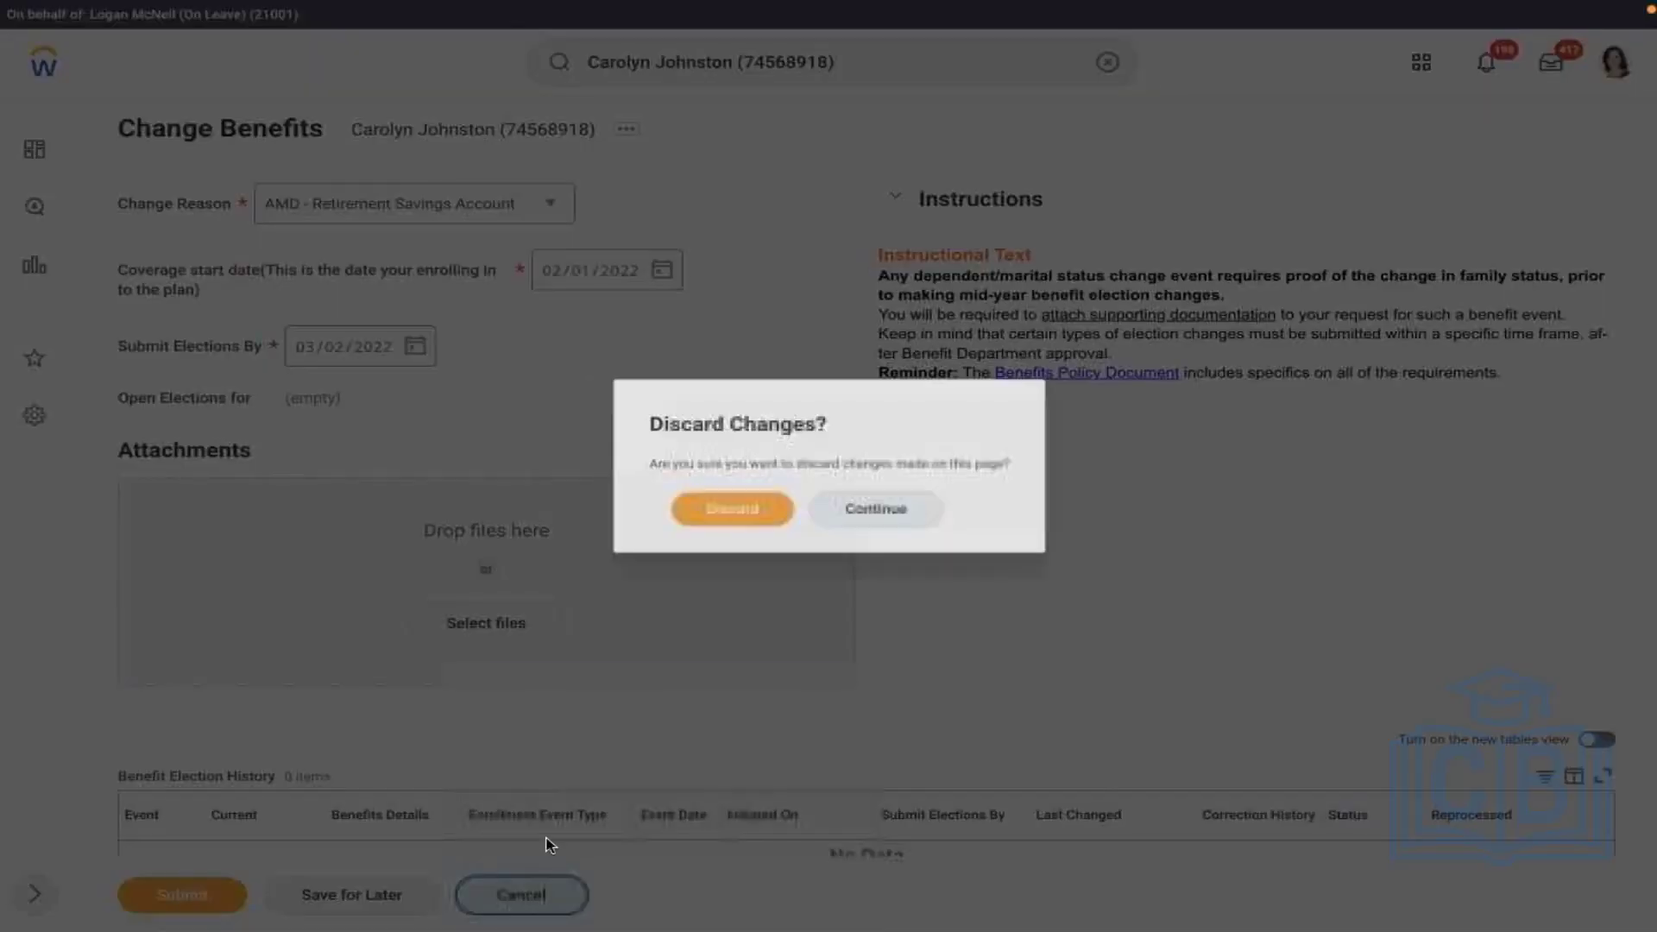
# Step: Discard the benefits change and review the worker's compensation details
pyautogui.click(740, 513)
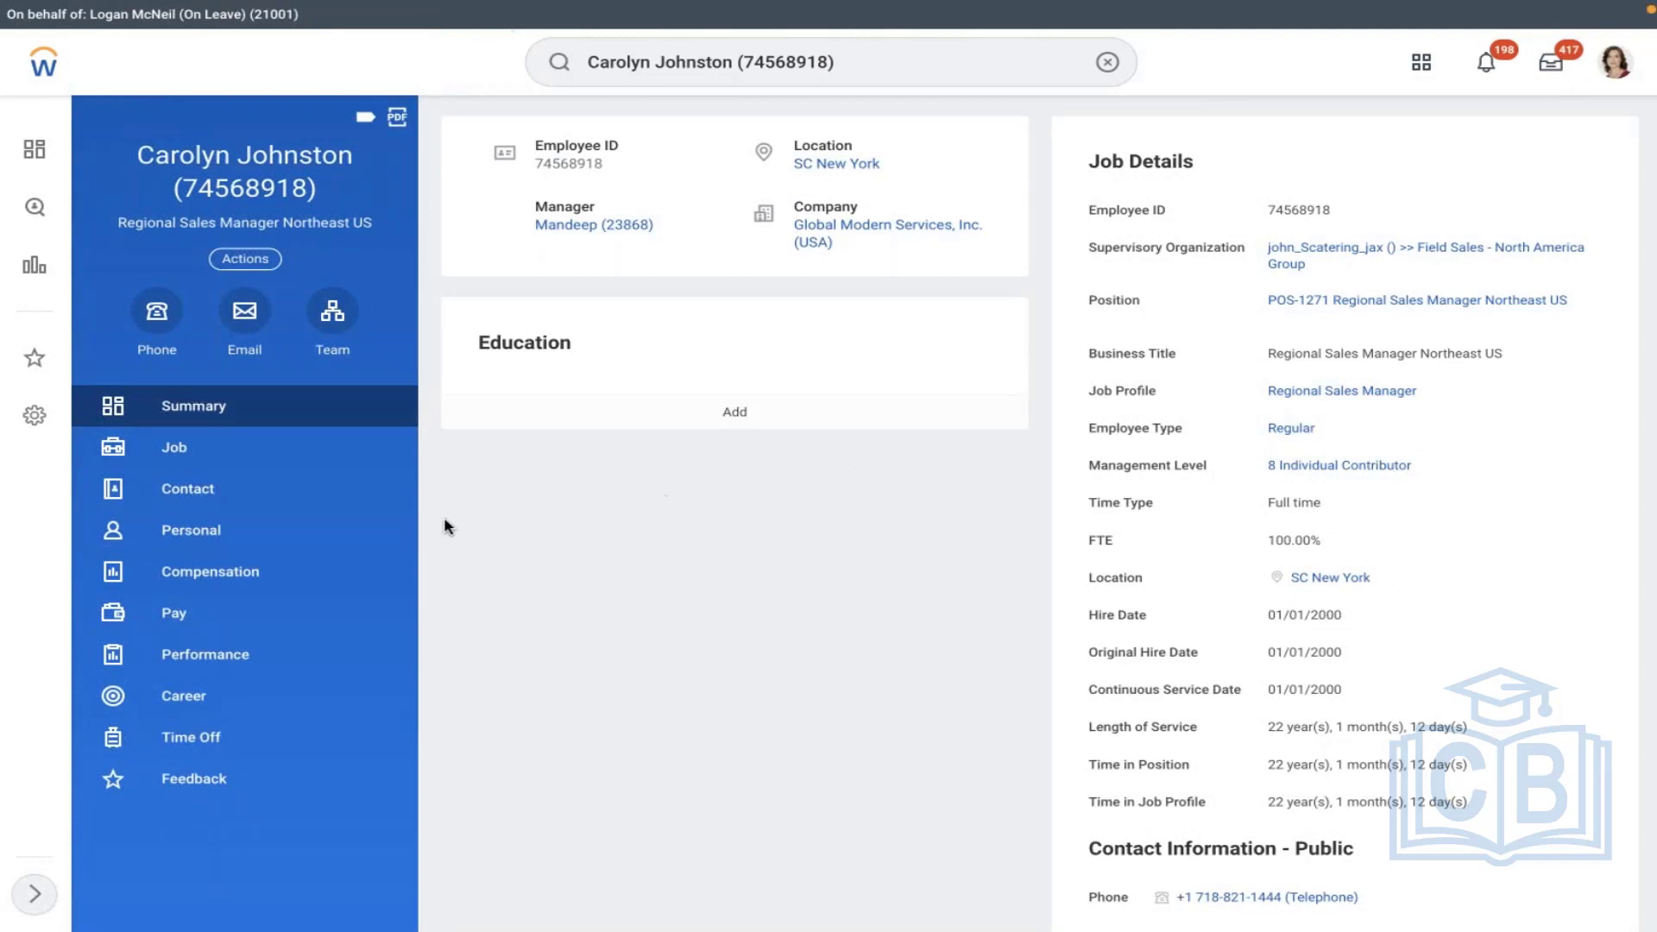
pyautogui.click(187, 578)
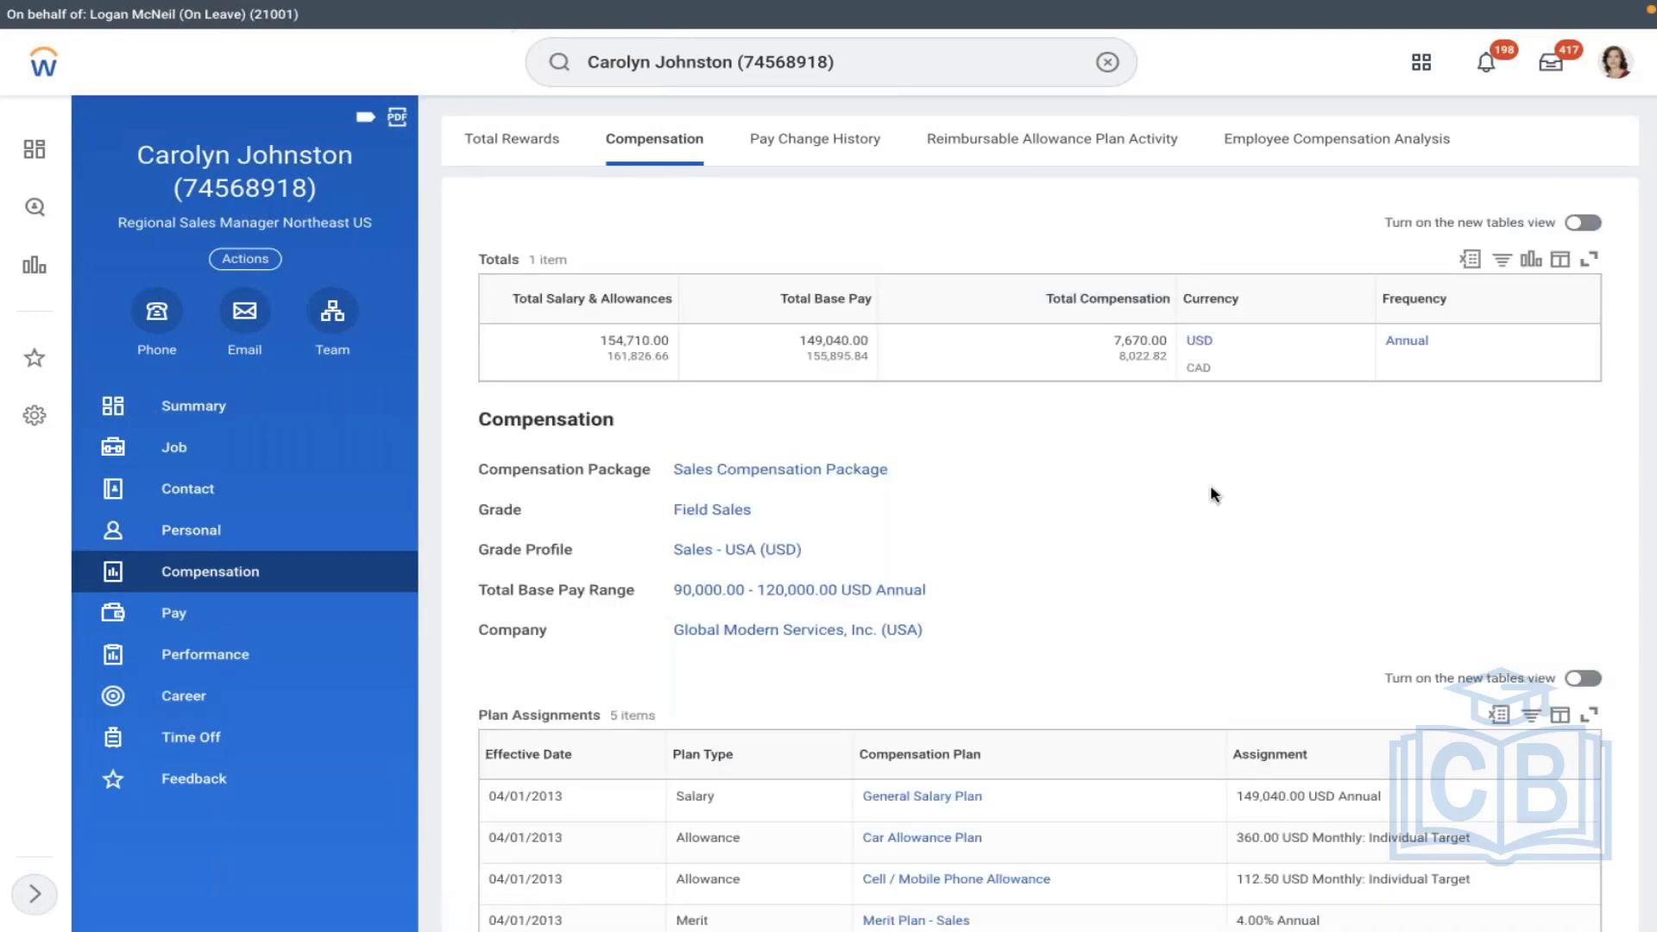
pyautogui.scroll(-1, 1211, 484)
pyautogui.scroll(-2, 1210, 484)
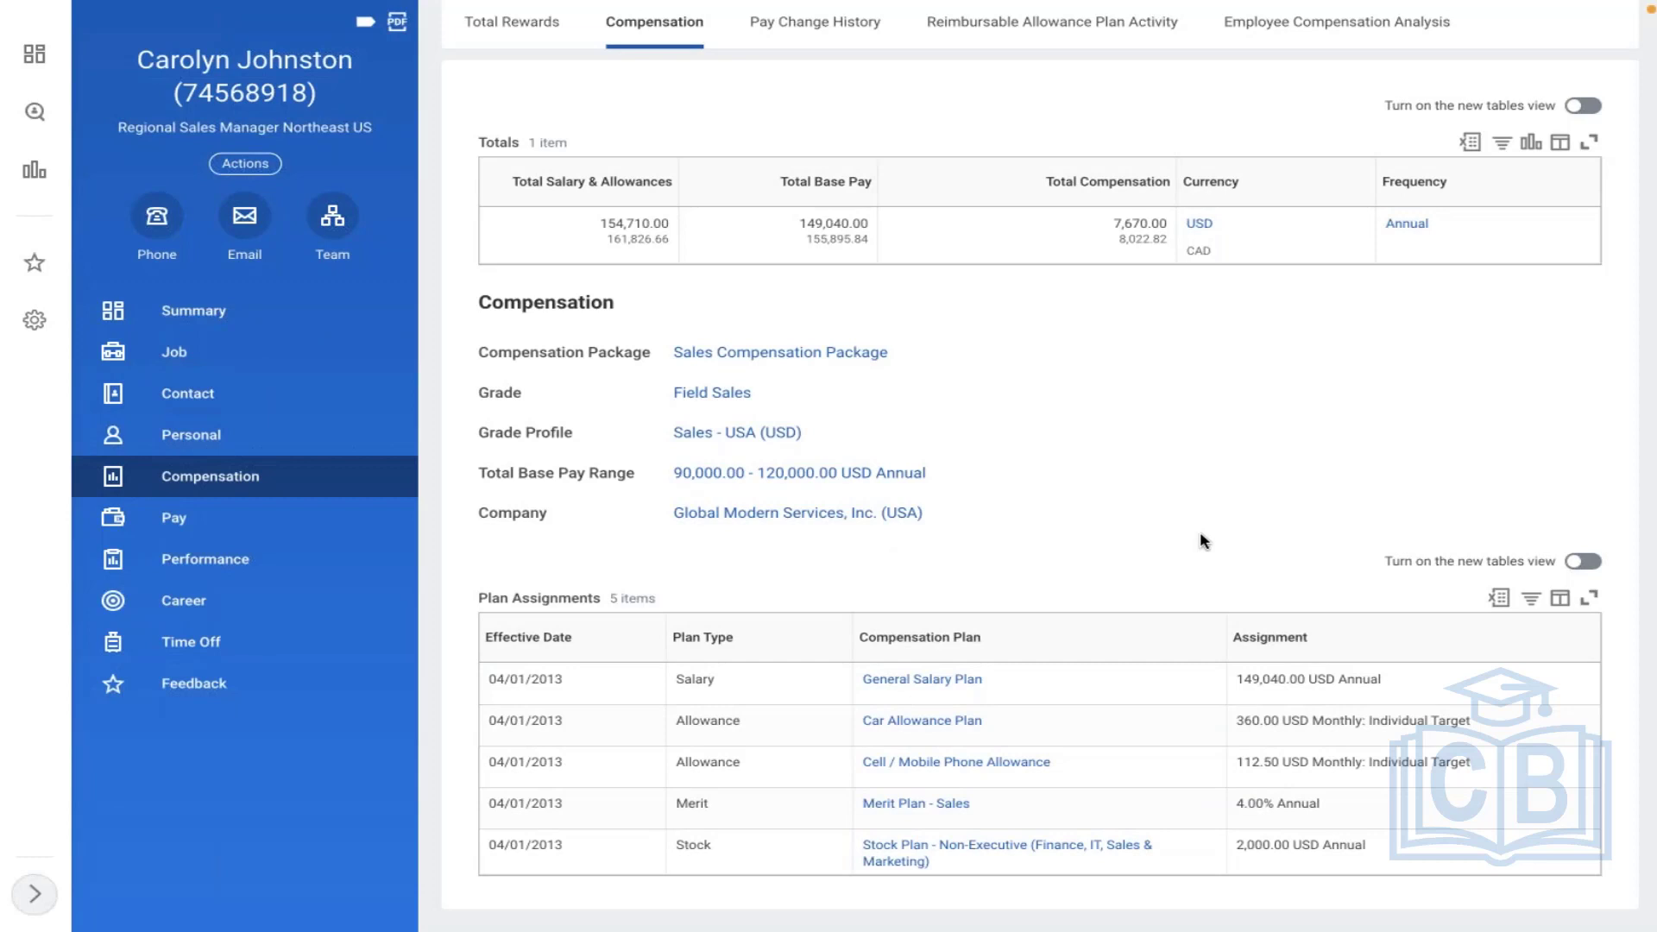
pyautogui.scroll(2, 1205, 541)
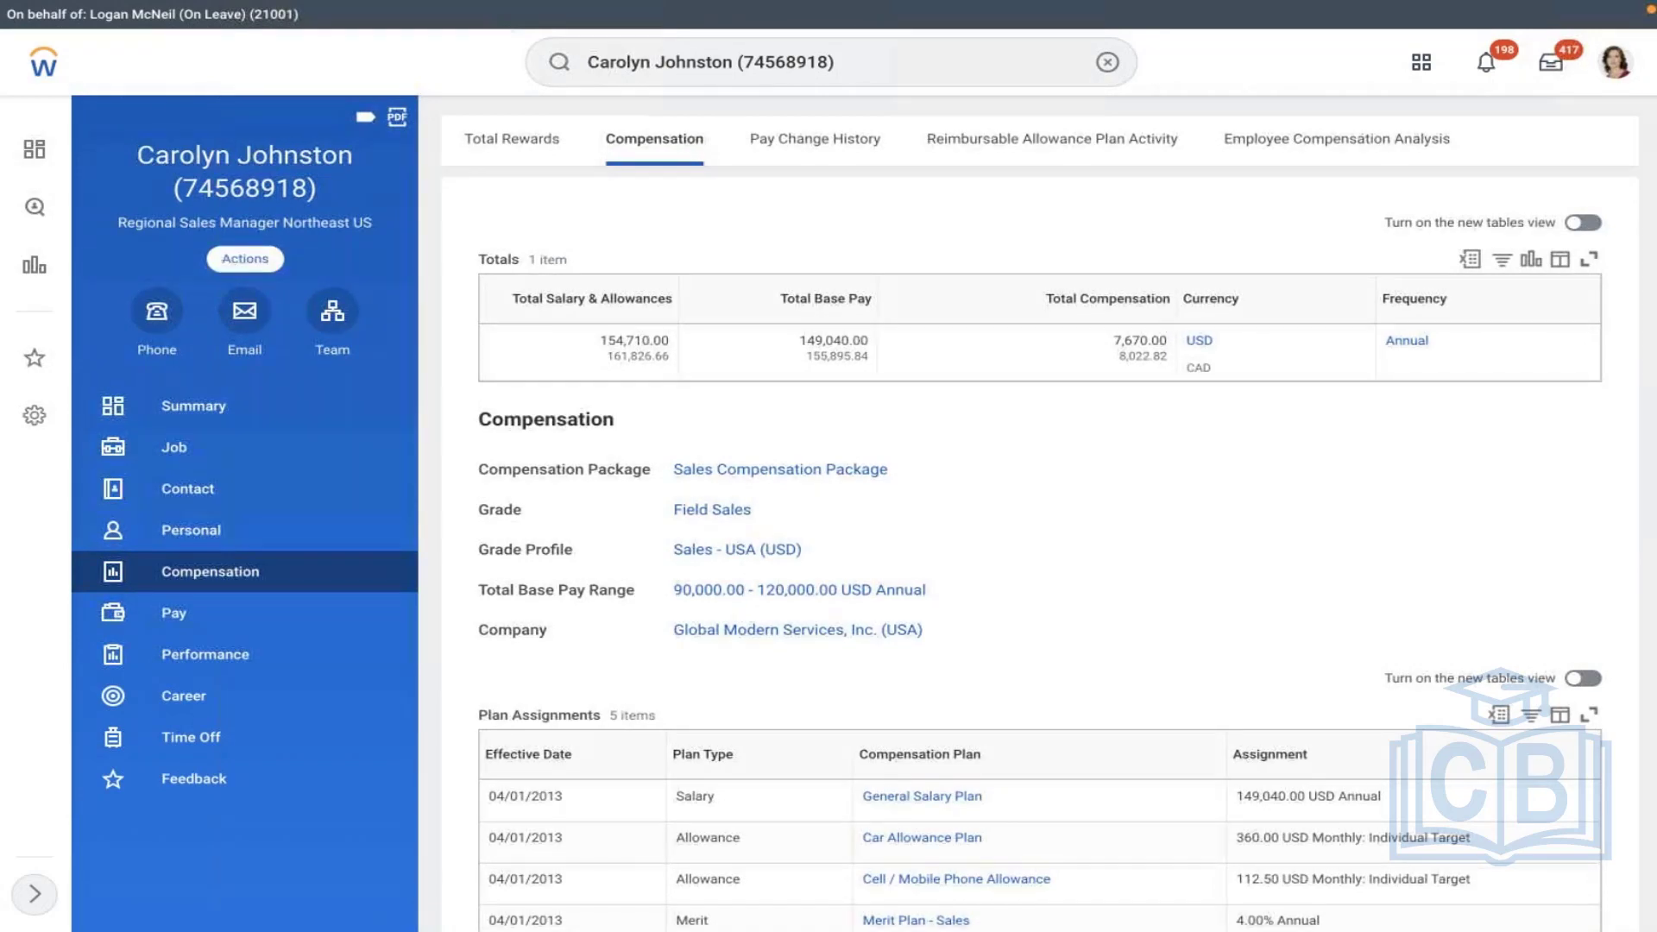
# Step: Open View Benefits Eligibility from the worker's Actions > Benefits menu
pyautogui.click(246, 258)
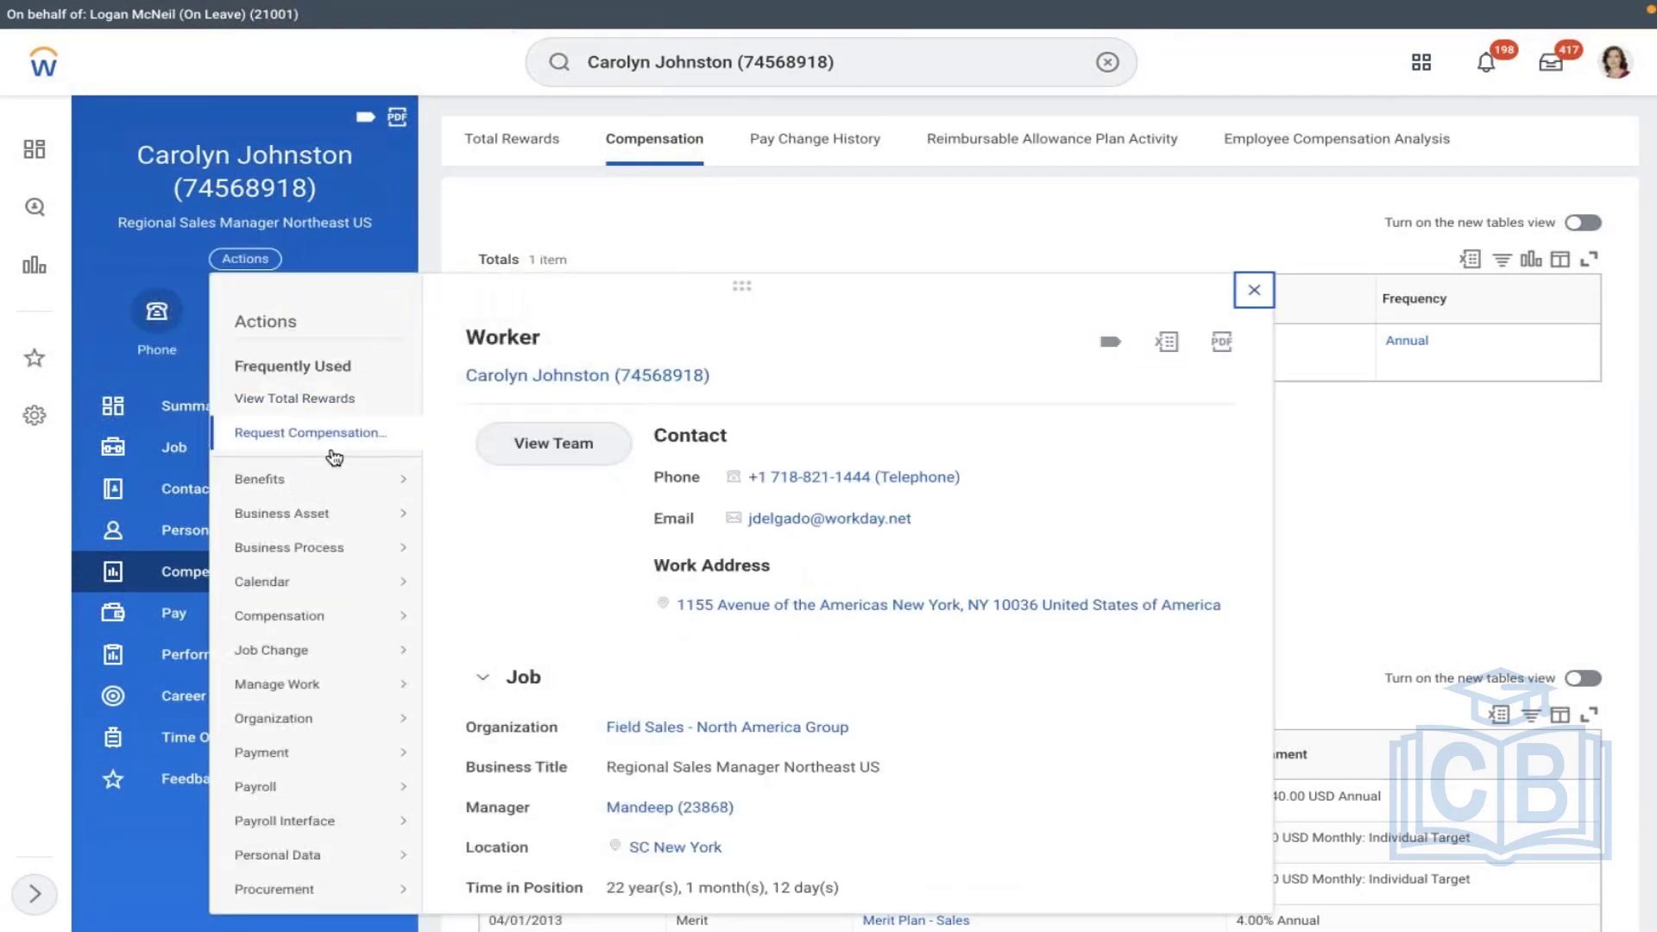
pyautogui.moveTo(316, 480)
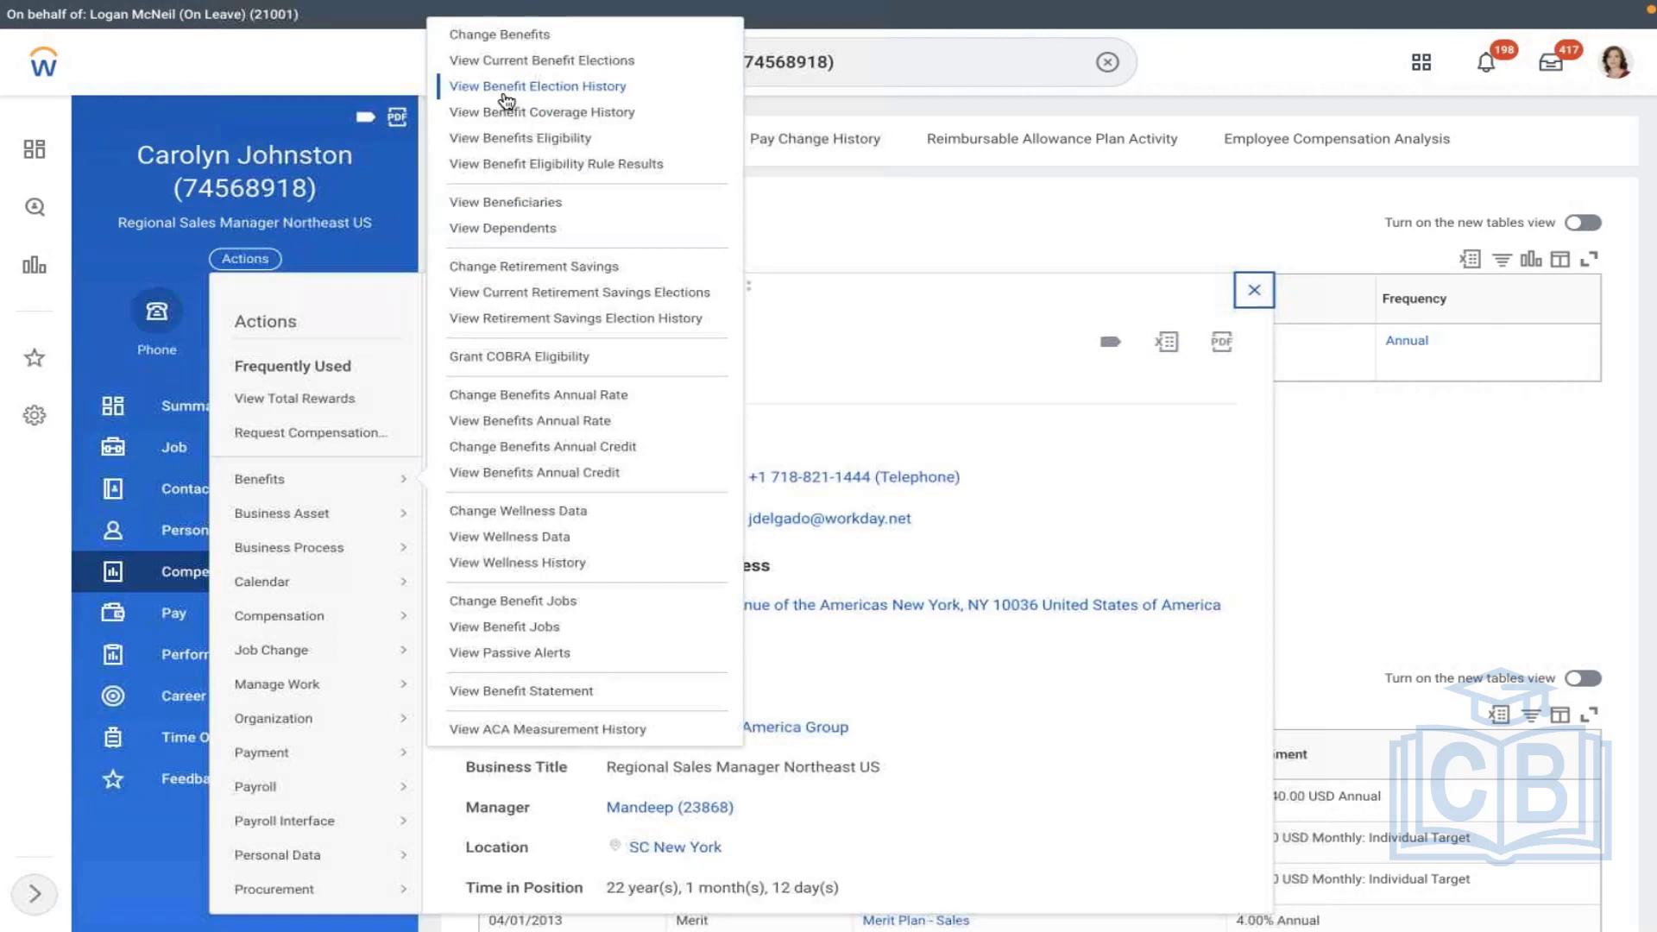
pyautogui.click(521, 139)
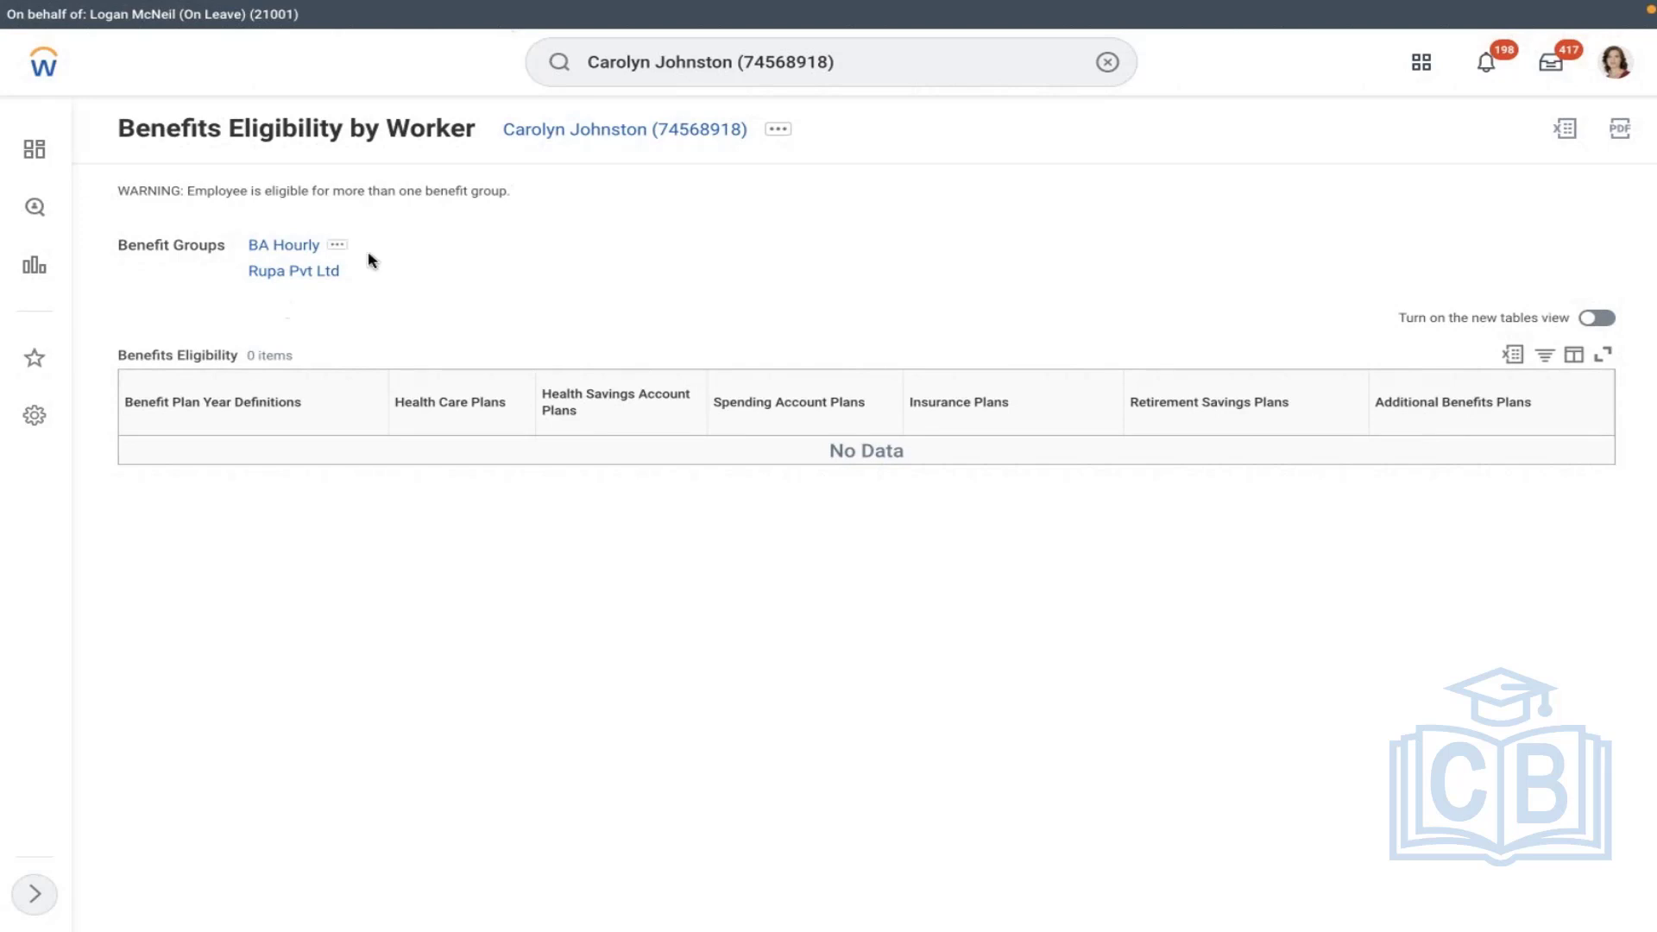
# Step: Open the Active Employees eligibility rule and check its Rule Usage
pyautogui.click(266, 251)
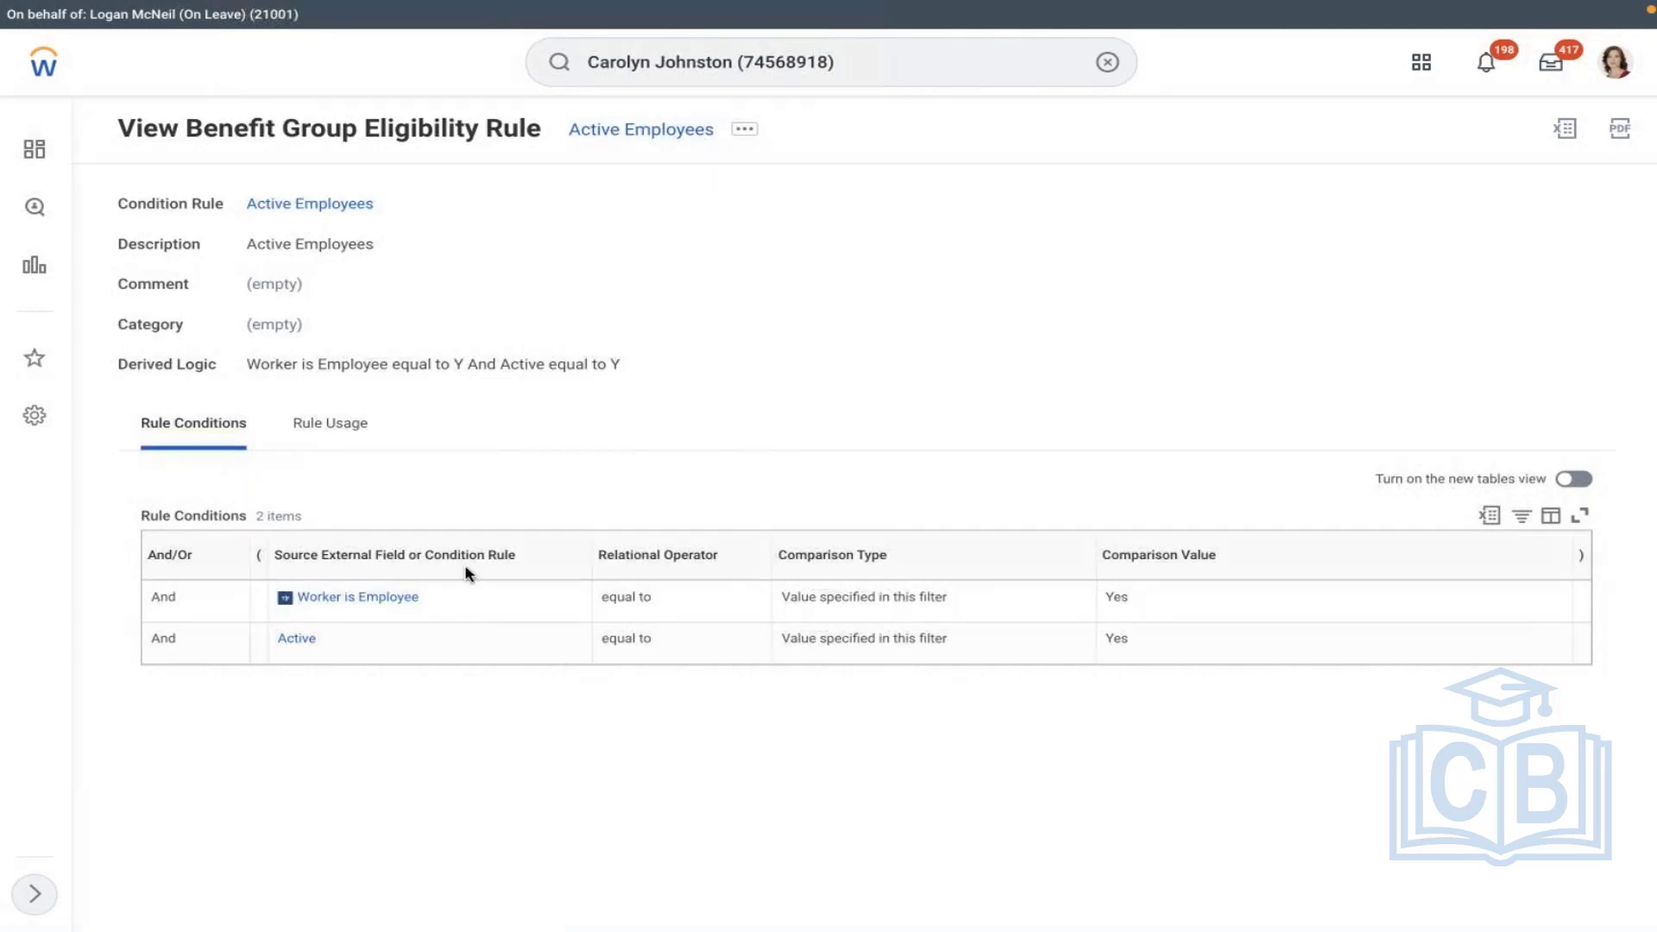
pyautogui.click(339, 422)
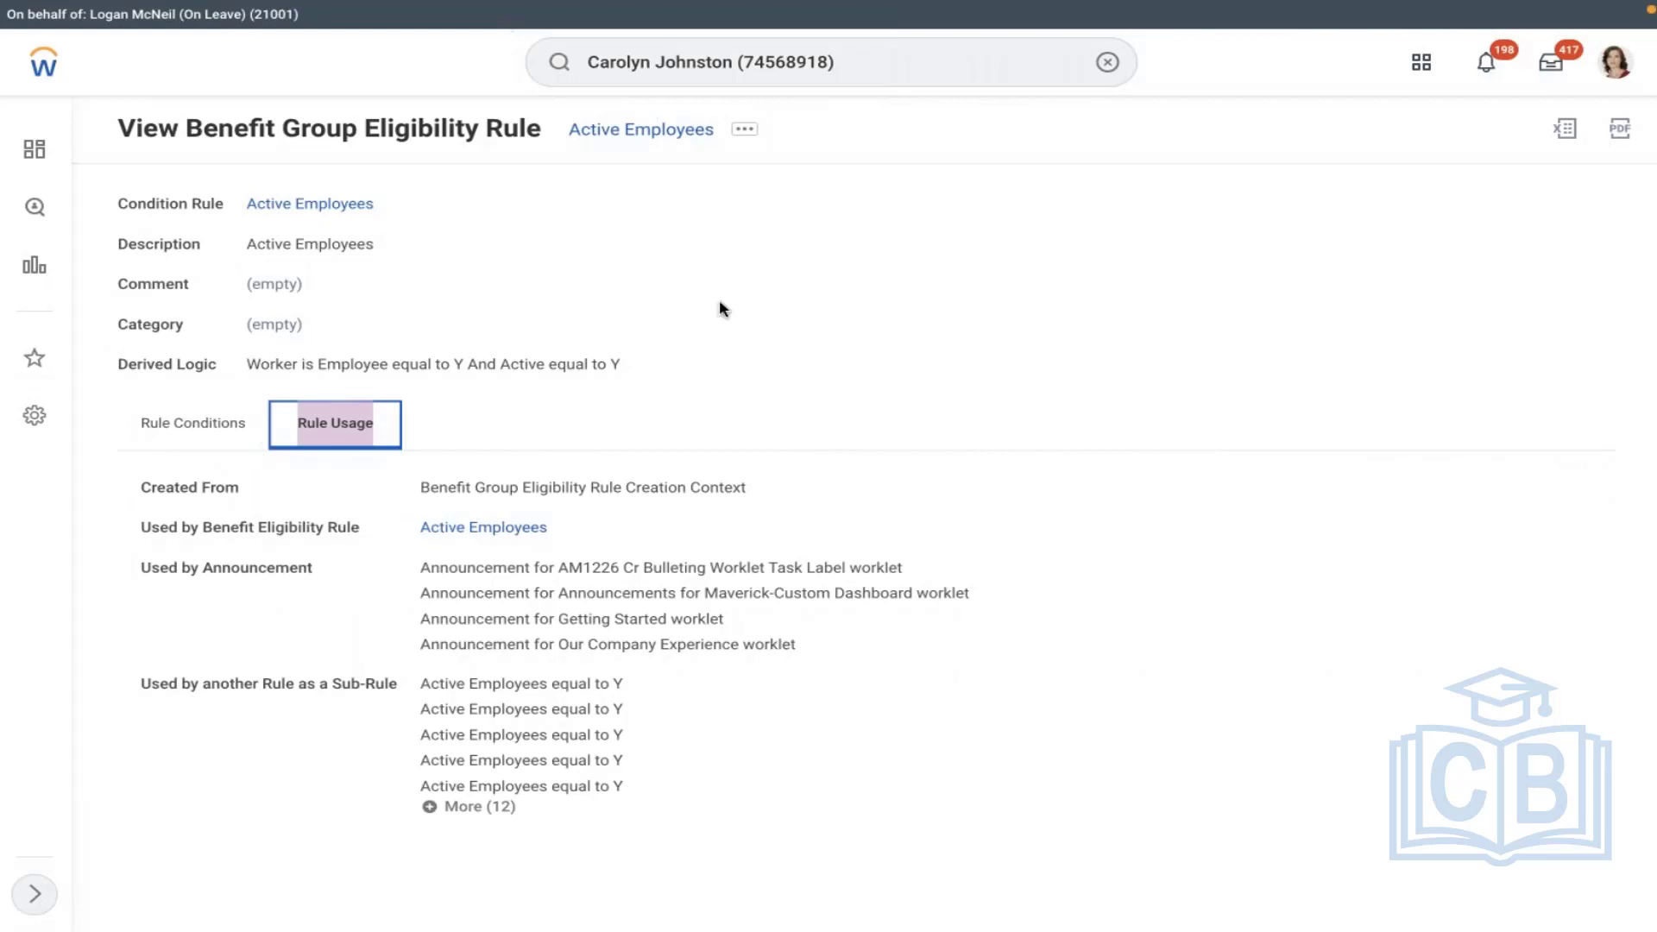
pyautogui.click(1056, 85)
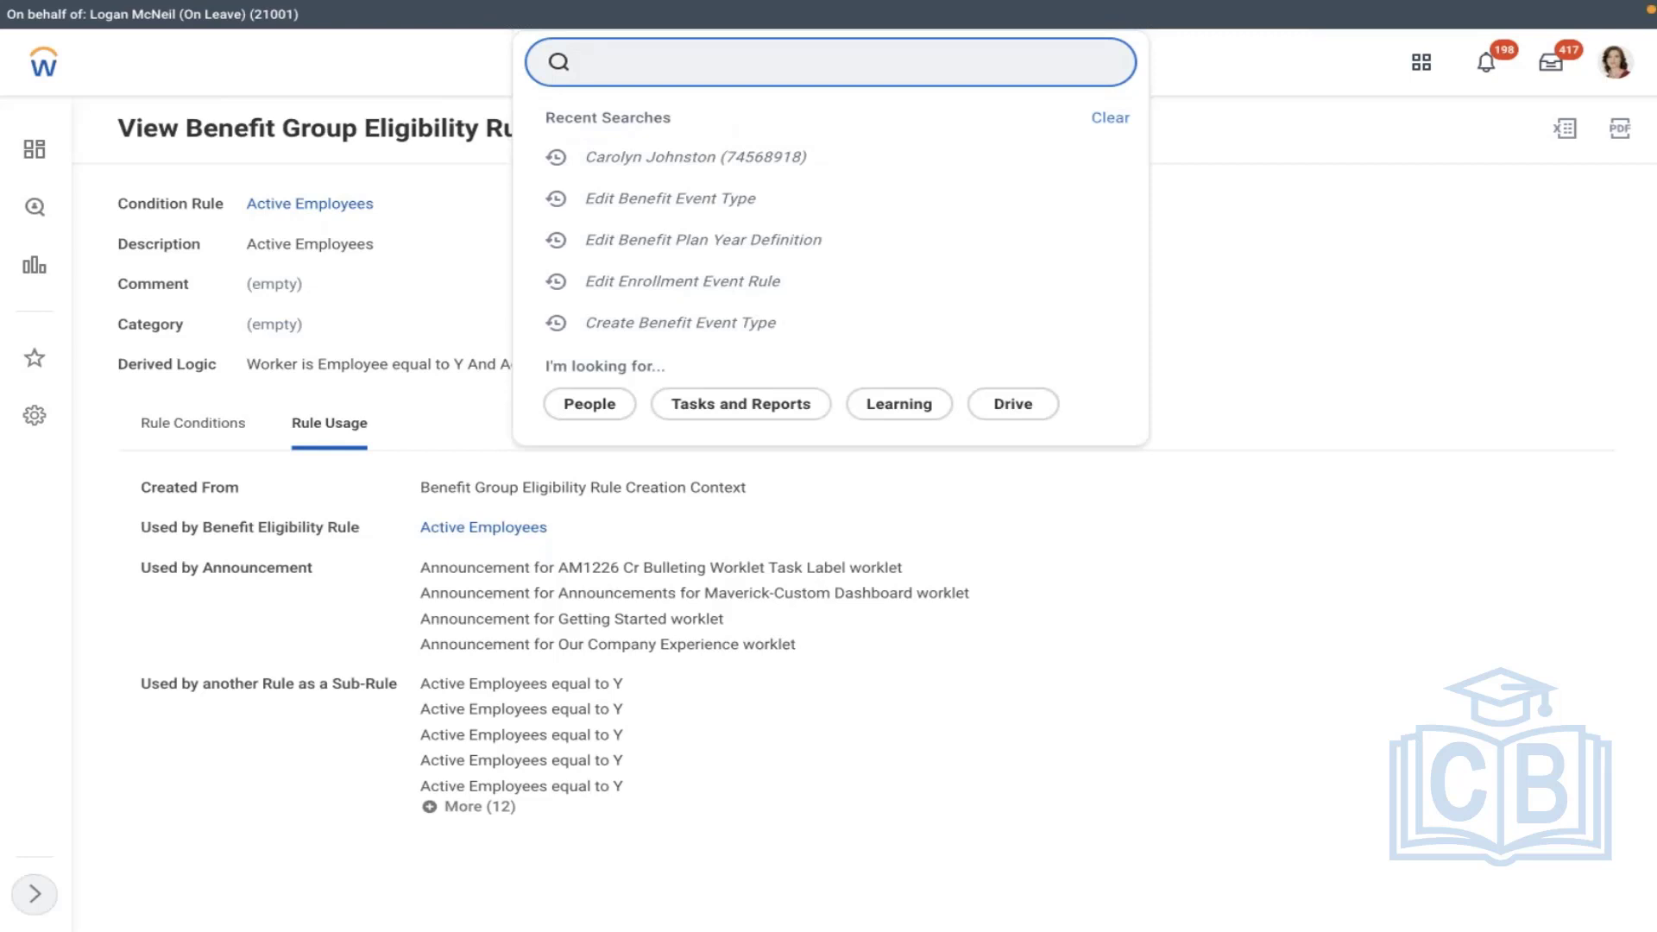
# Step: Run the Benefit Plans report and find AMD 401K - Company Owned Trust under retirement savings plans
pyautogui.write('ben plan')
pyautogui.click(672, 123)
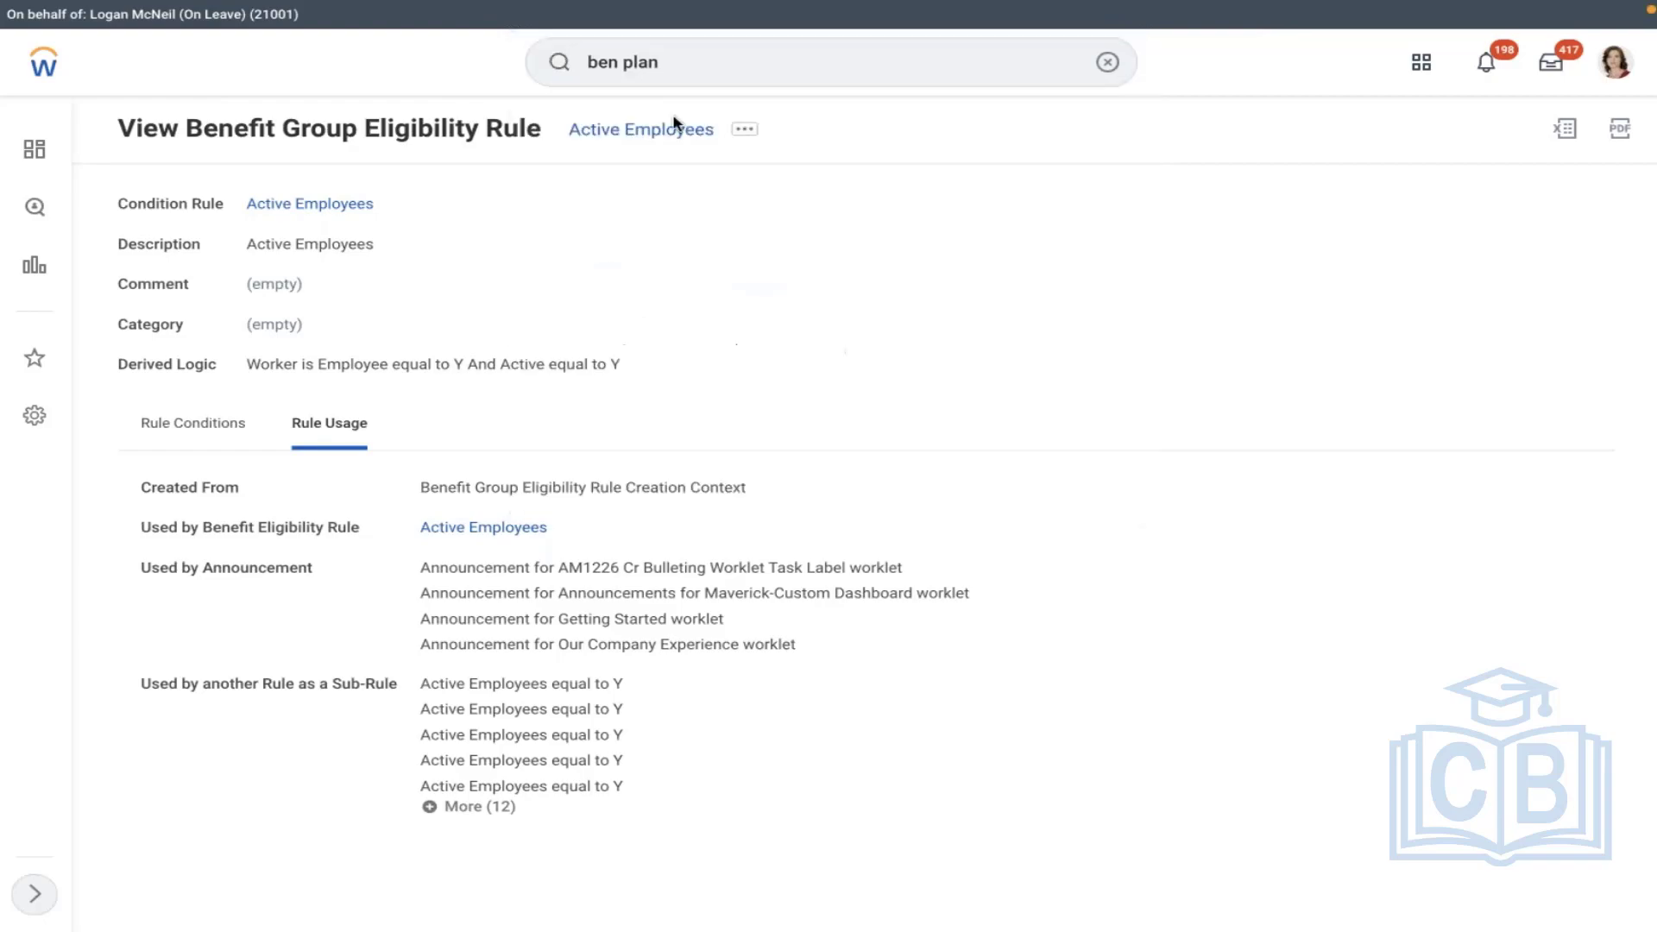
pyautogui.press('Return')
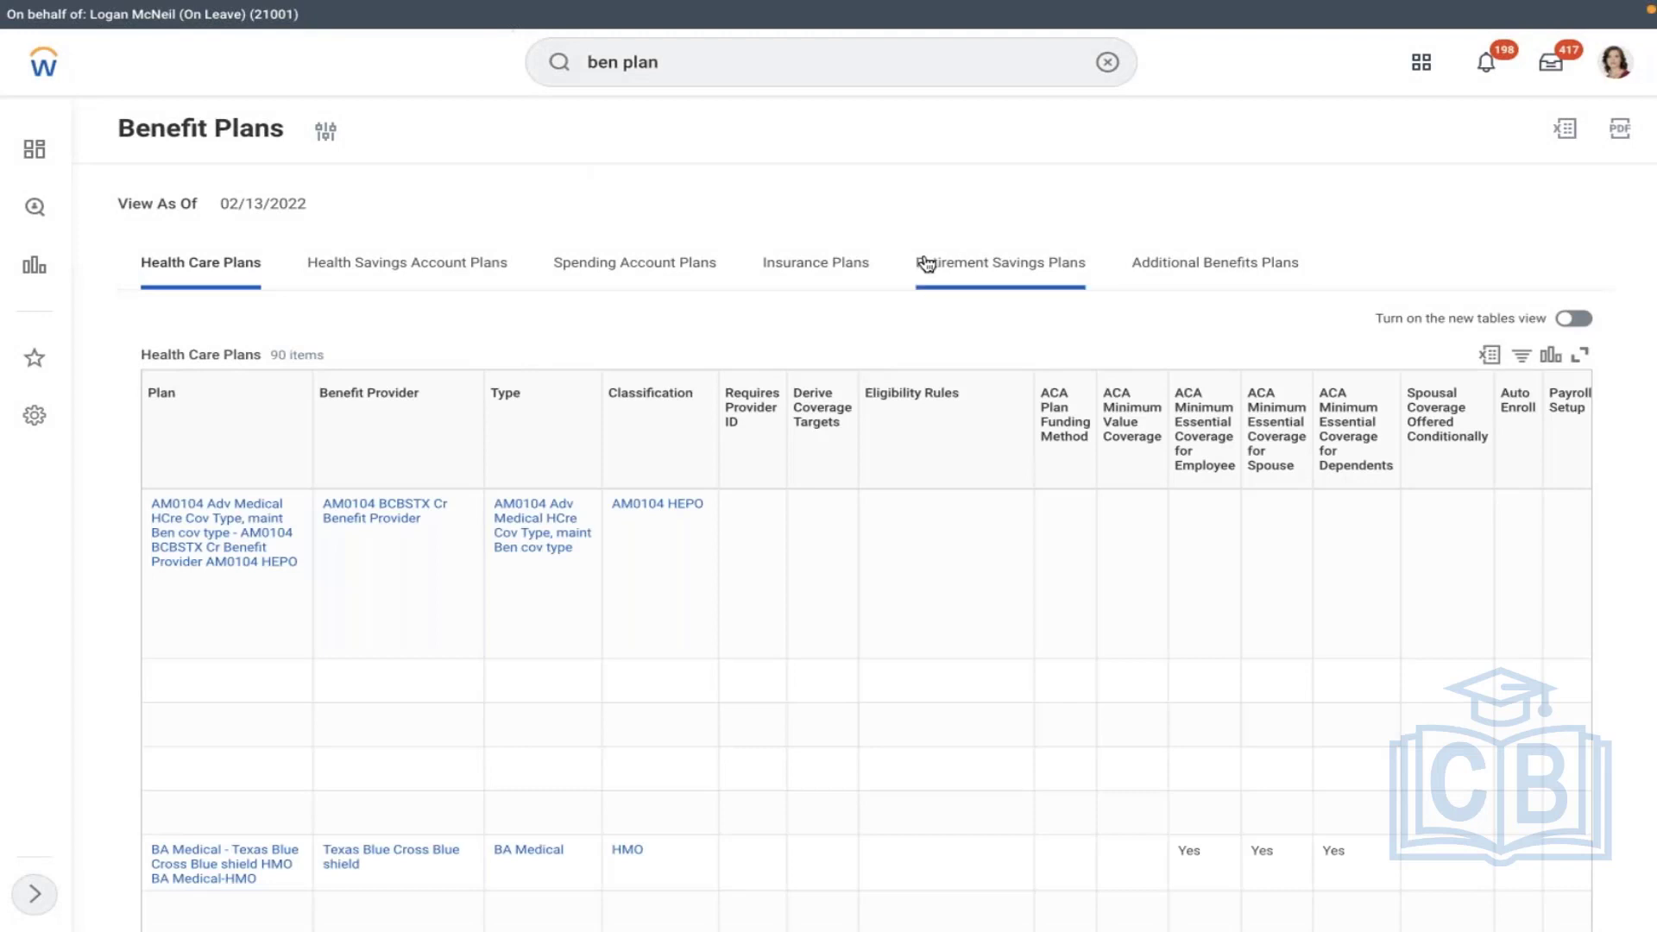
pyautogui.click(926, 264)
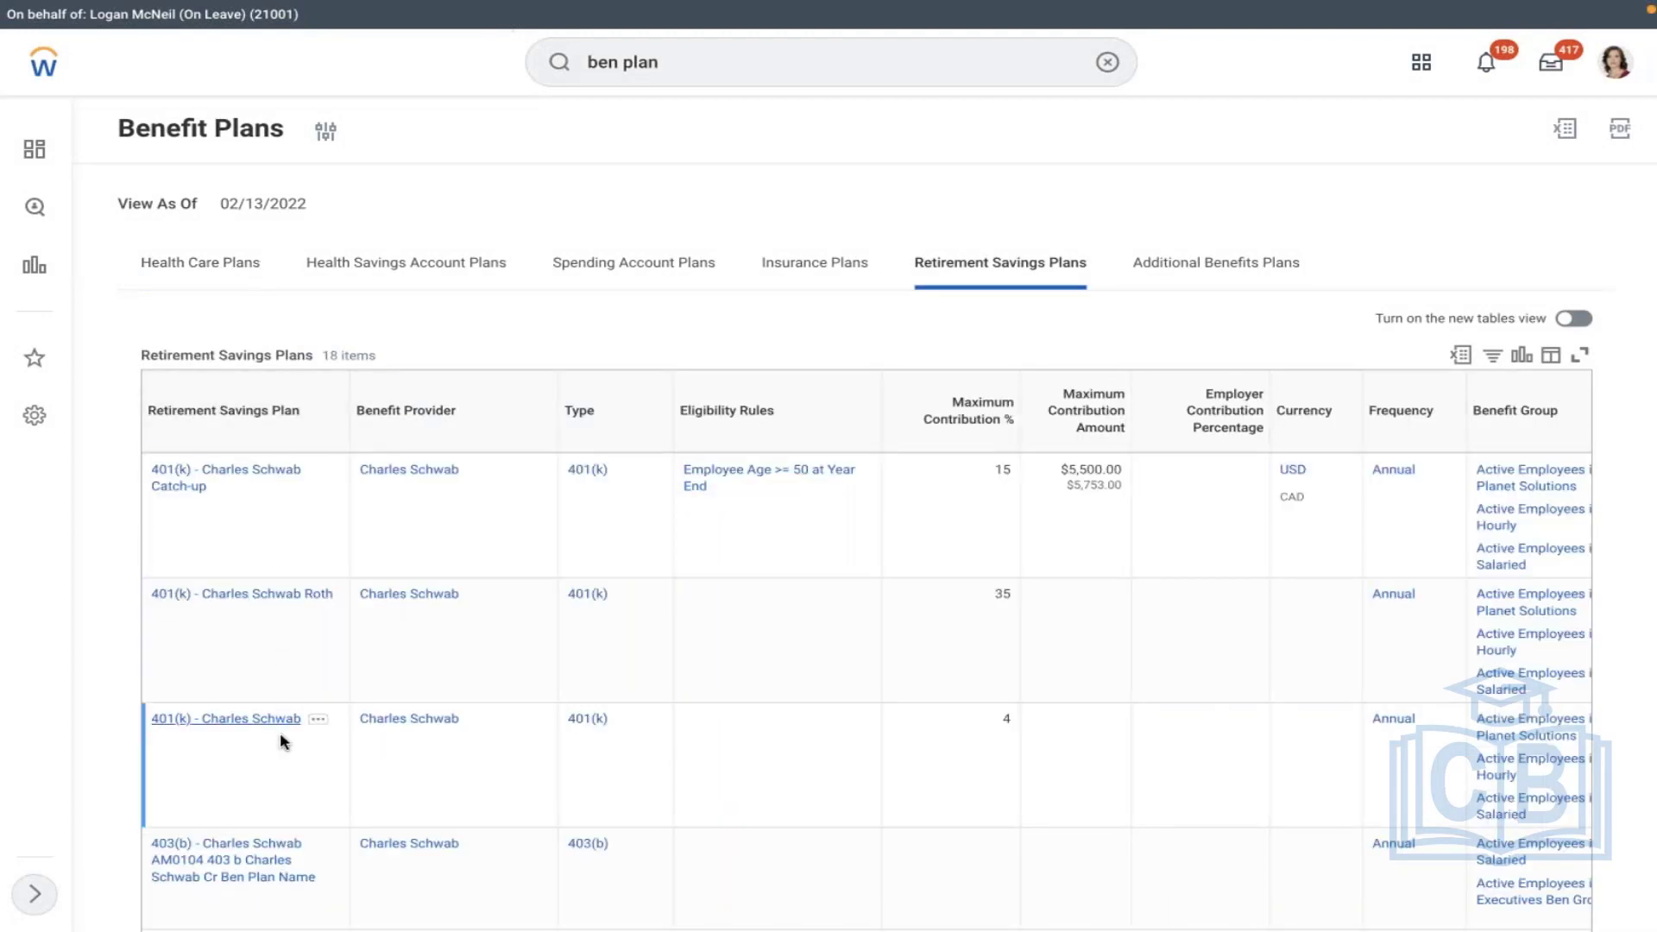
pyautogui.click(780, 691)
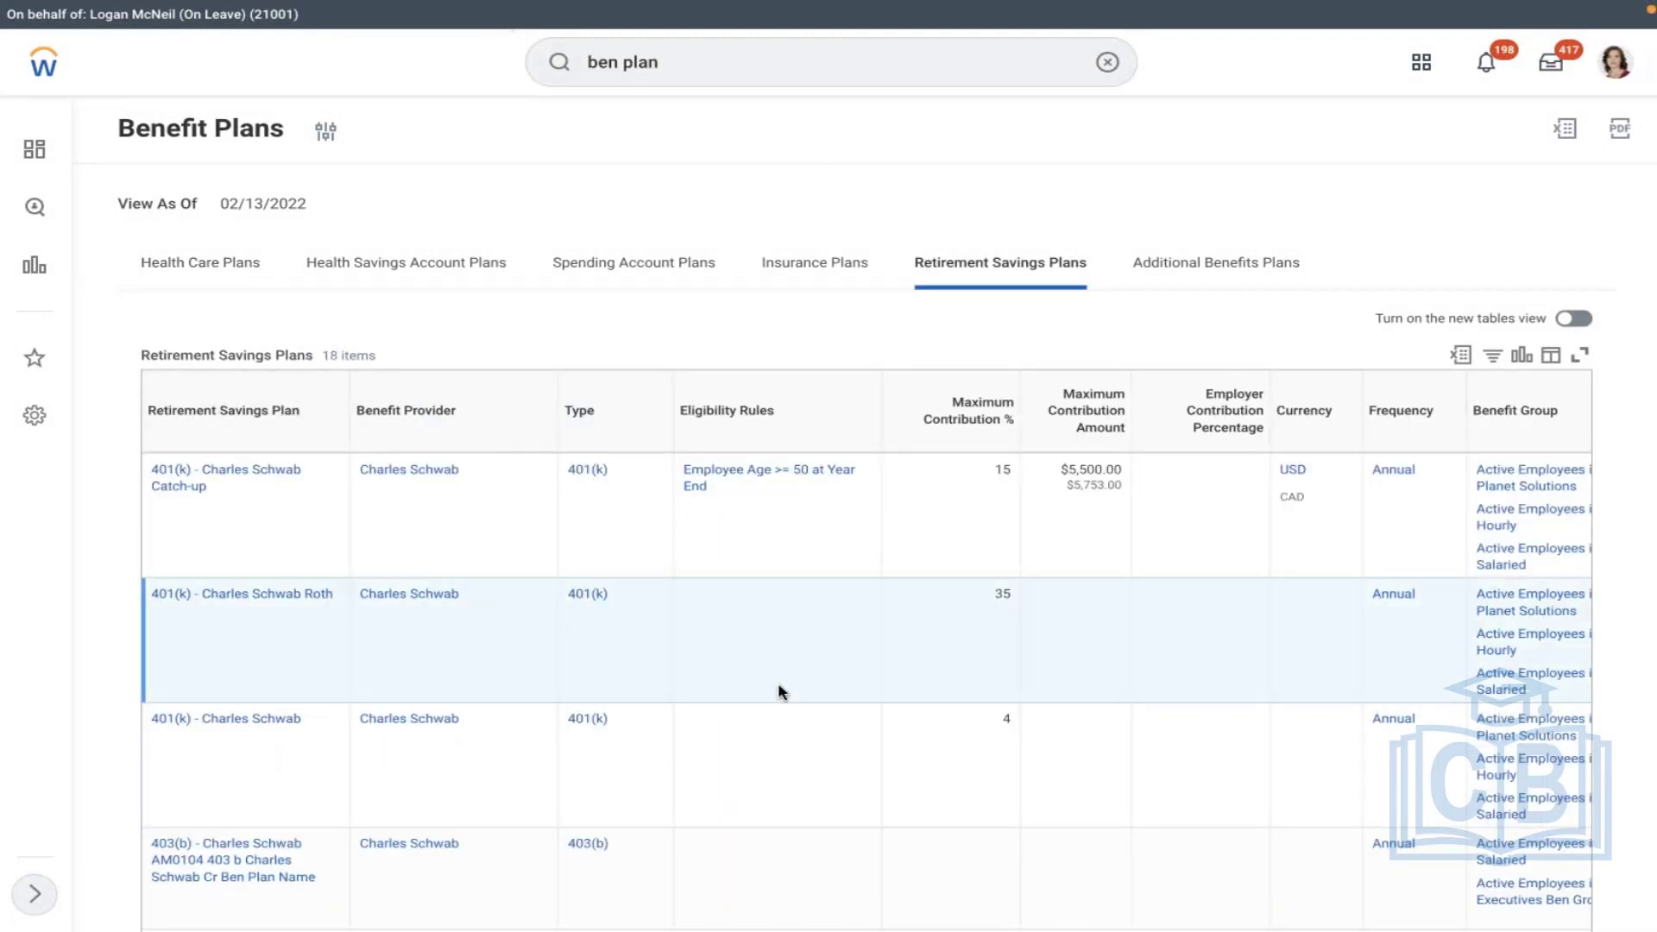
pyautogui.scroll(-3, 780, 688)
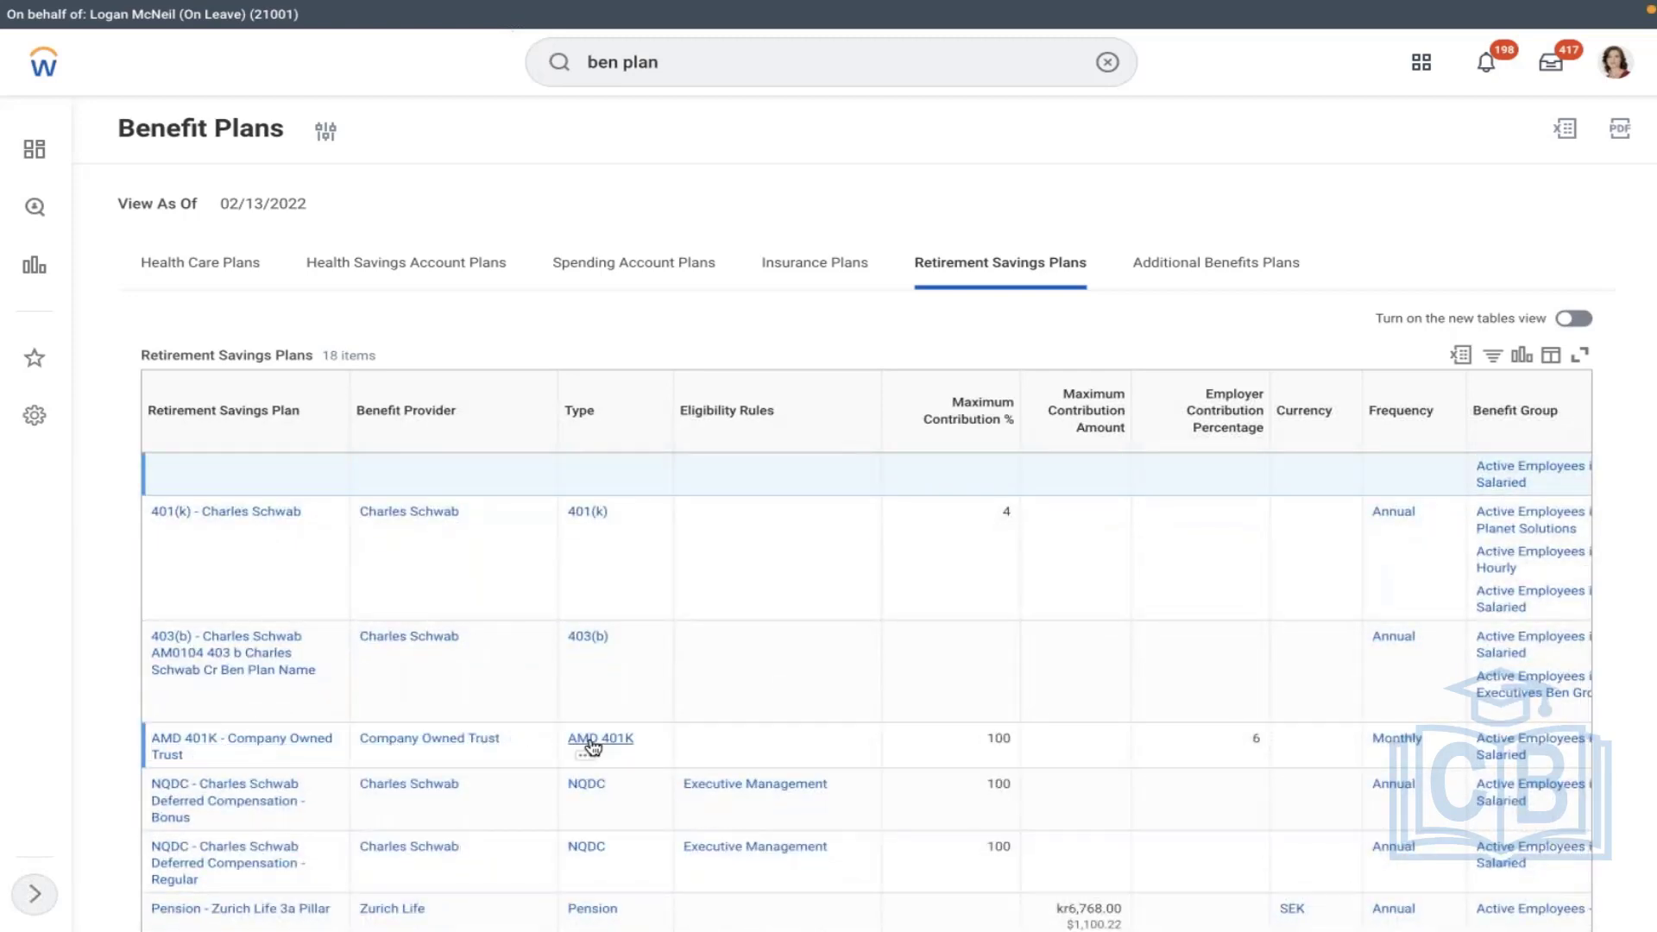
pyautogui.click(721, 750)
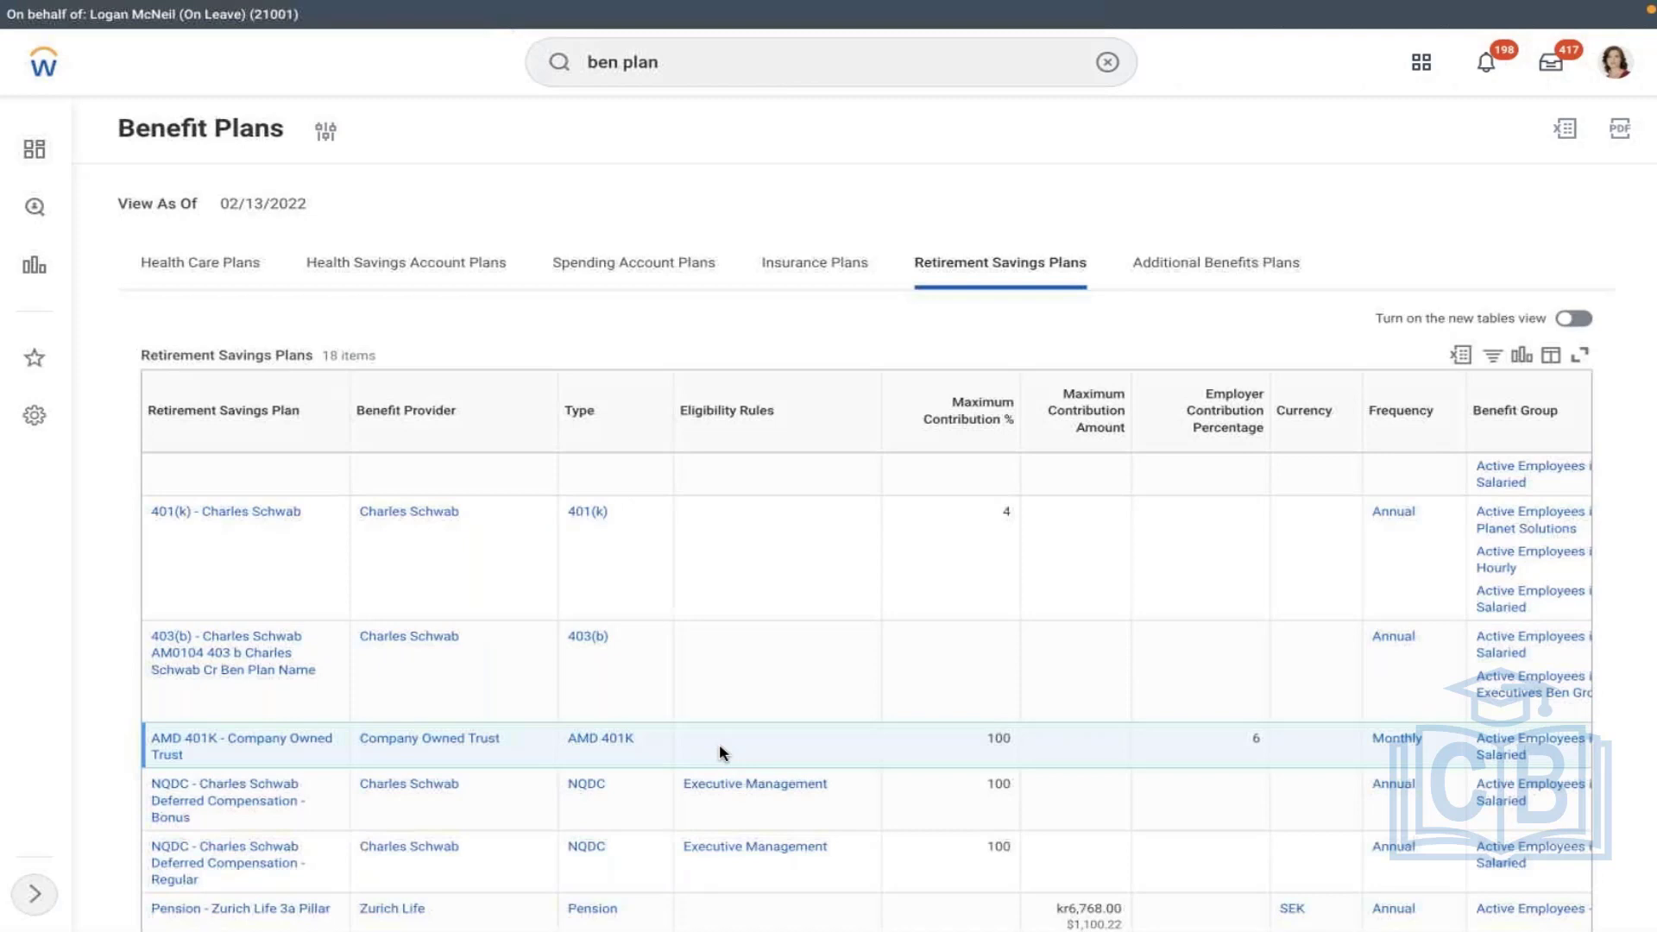
# Step: Open the Active Employees in U.S. - Salaried group's eligibility rule, then search the test worker again
pyautogui.hscroll(2, 720, 752)
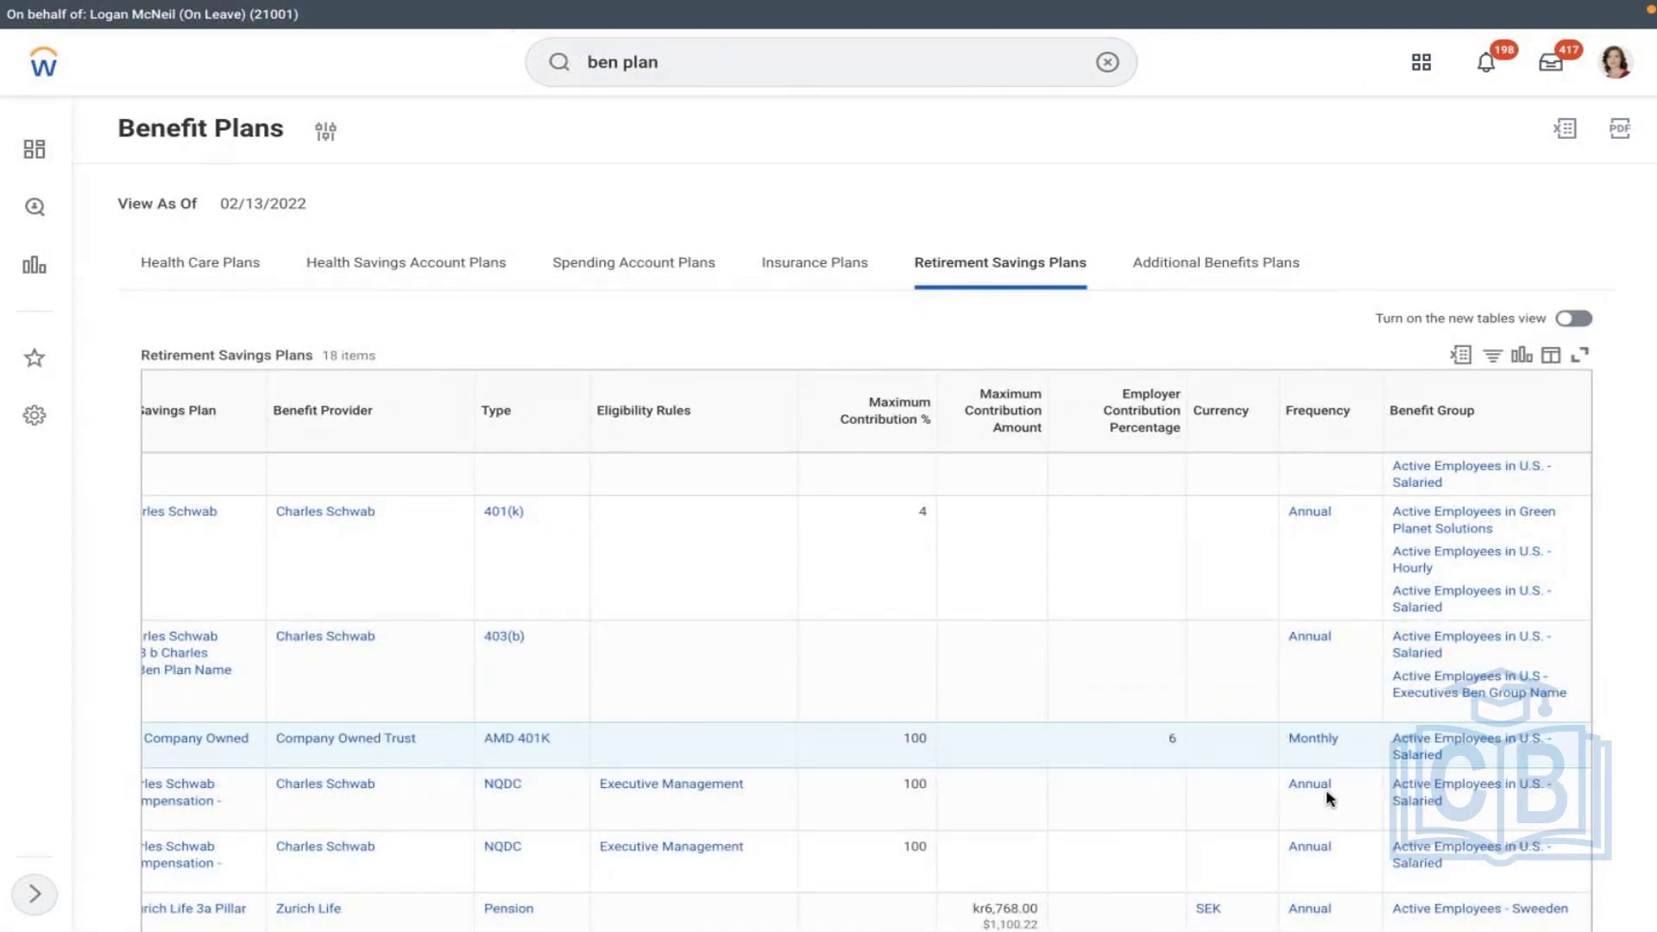
pyautogui.click(1447, 753)
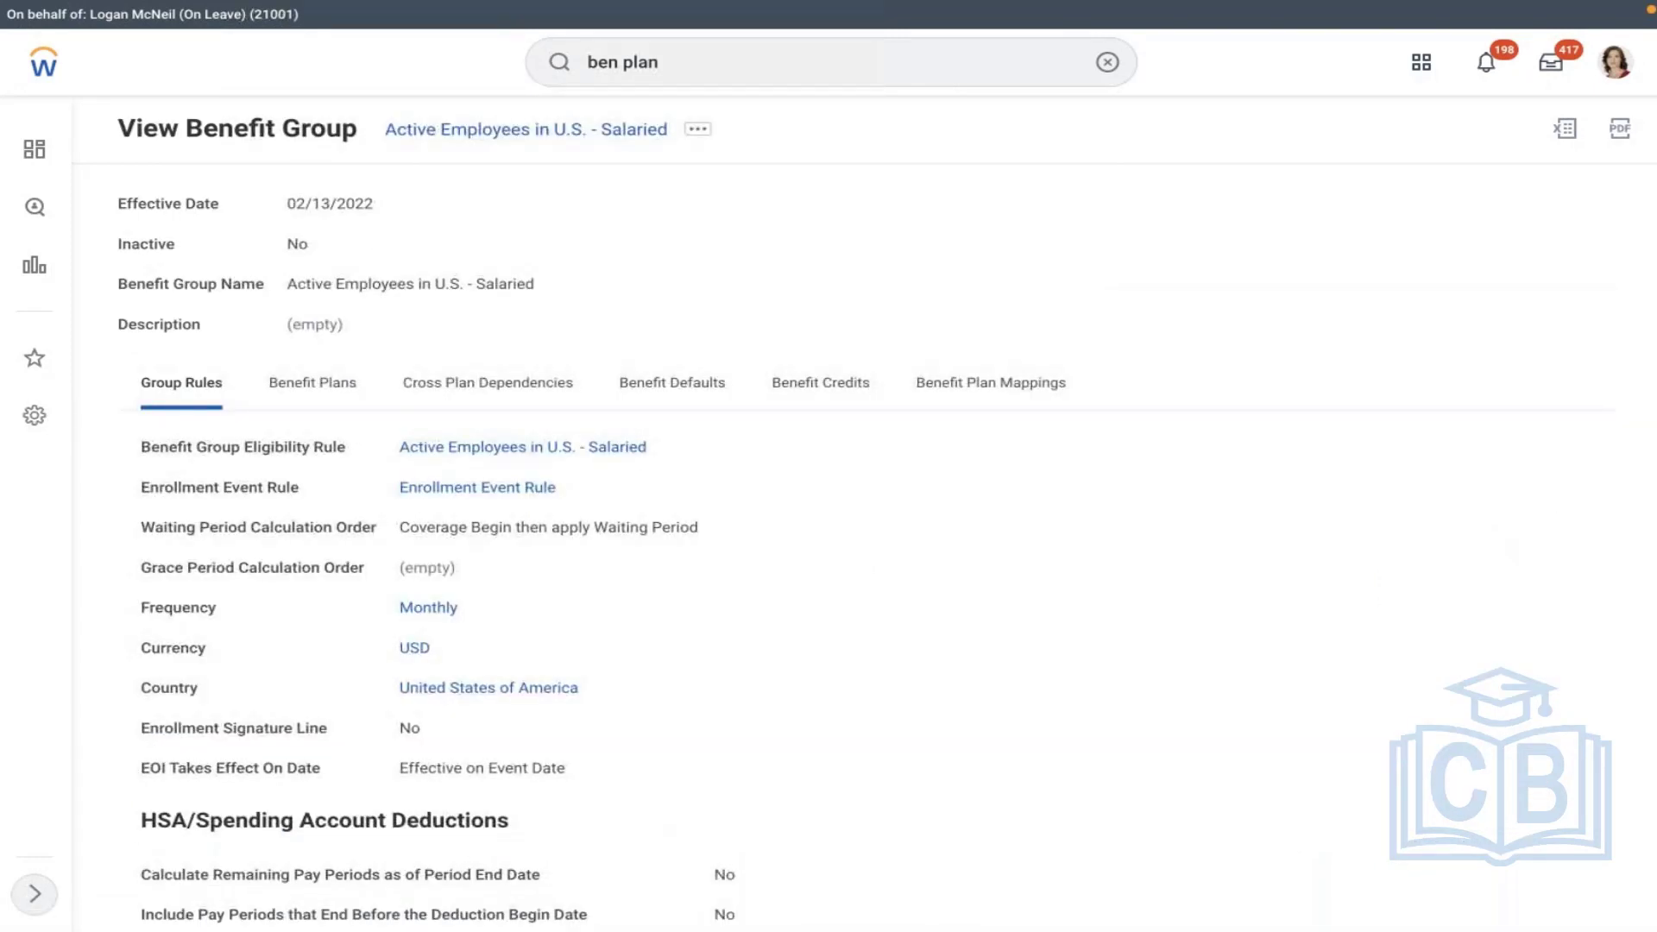
pyautogui.click(484, 450)
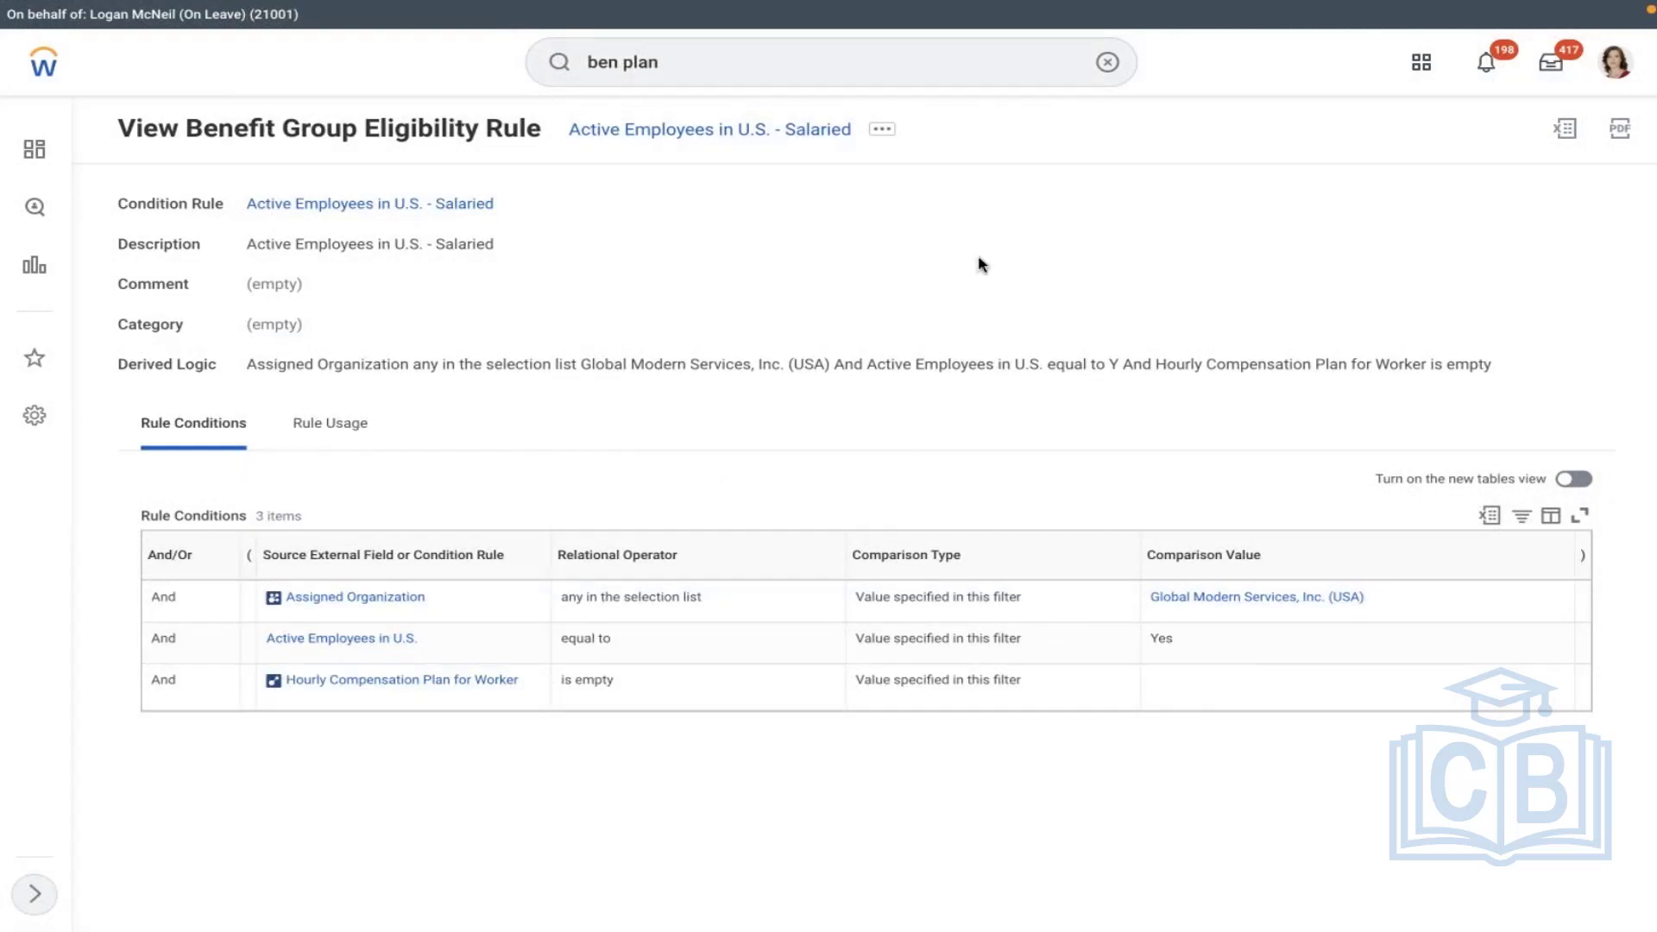
pyautogui.click(1107, 62)
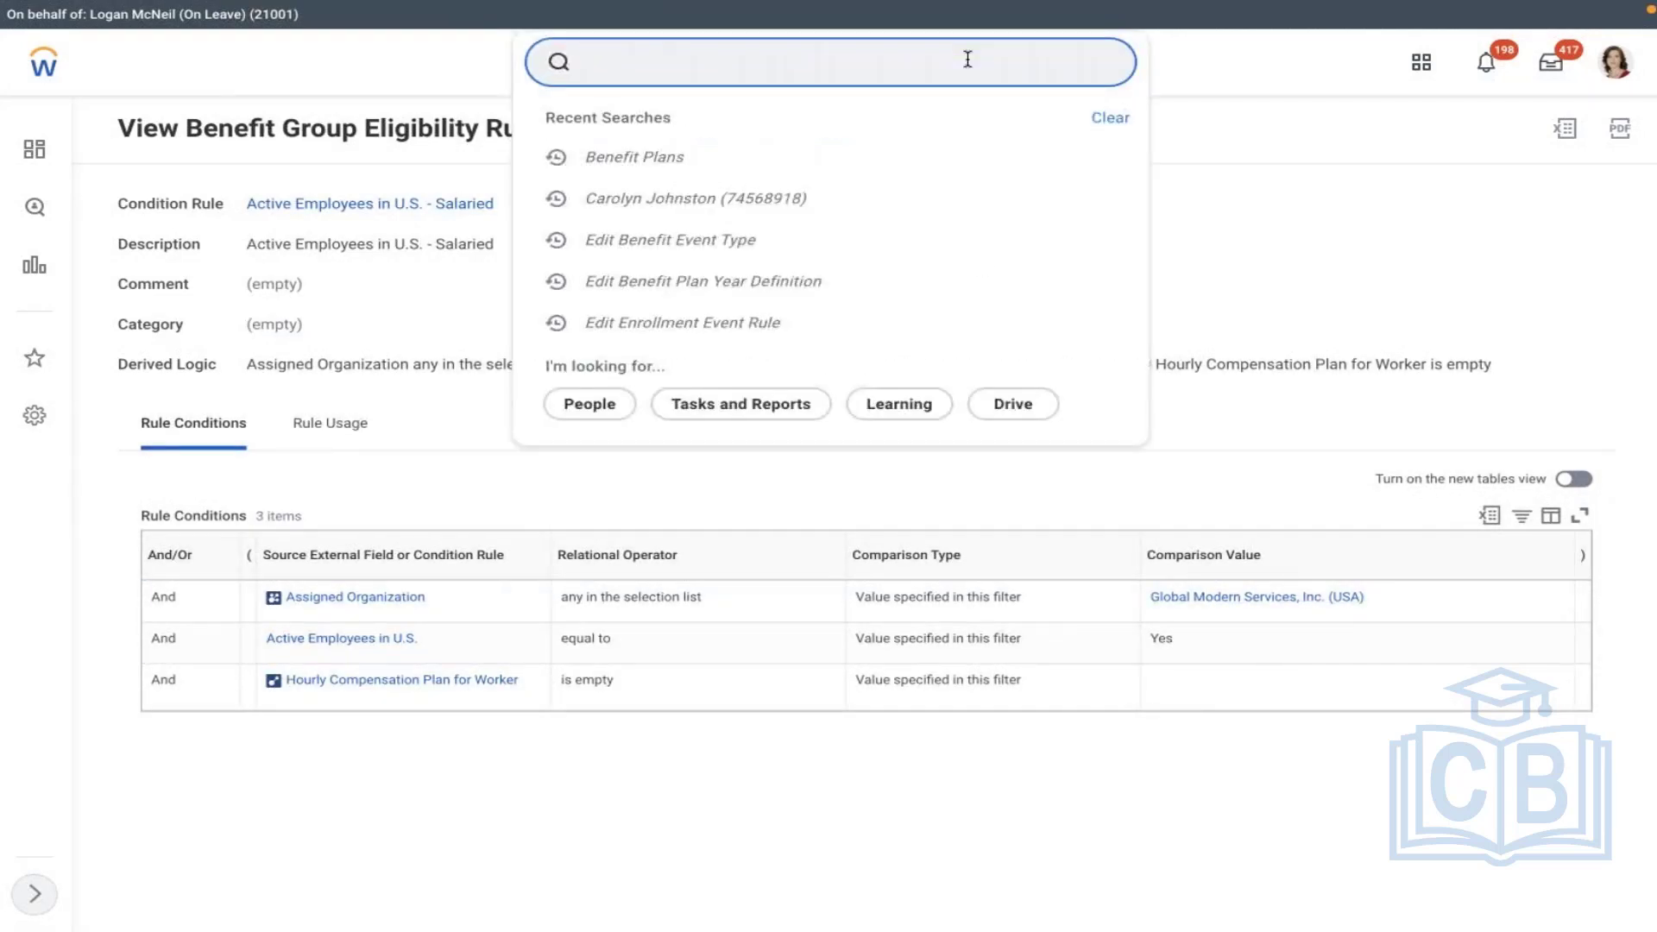
# Step: Open the worker's Organizations under Job > More, then return to their profile Summary
pyautogui.click(669, 158)
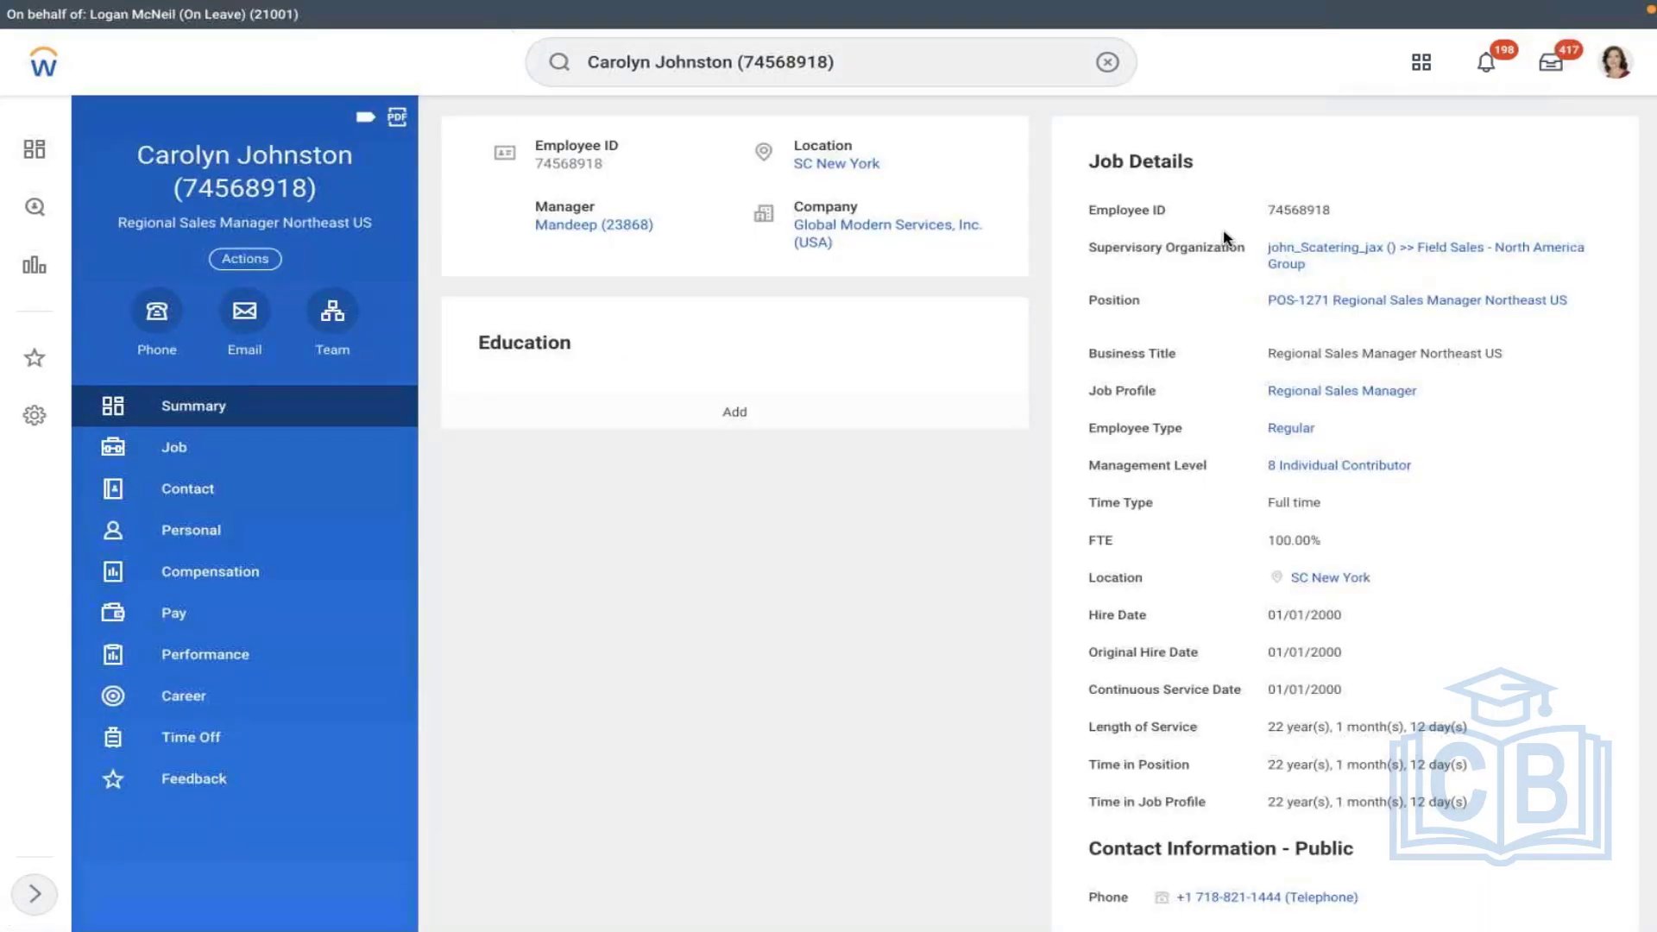
pyautogui.click(168, 466)
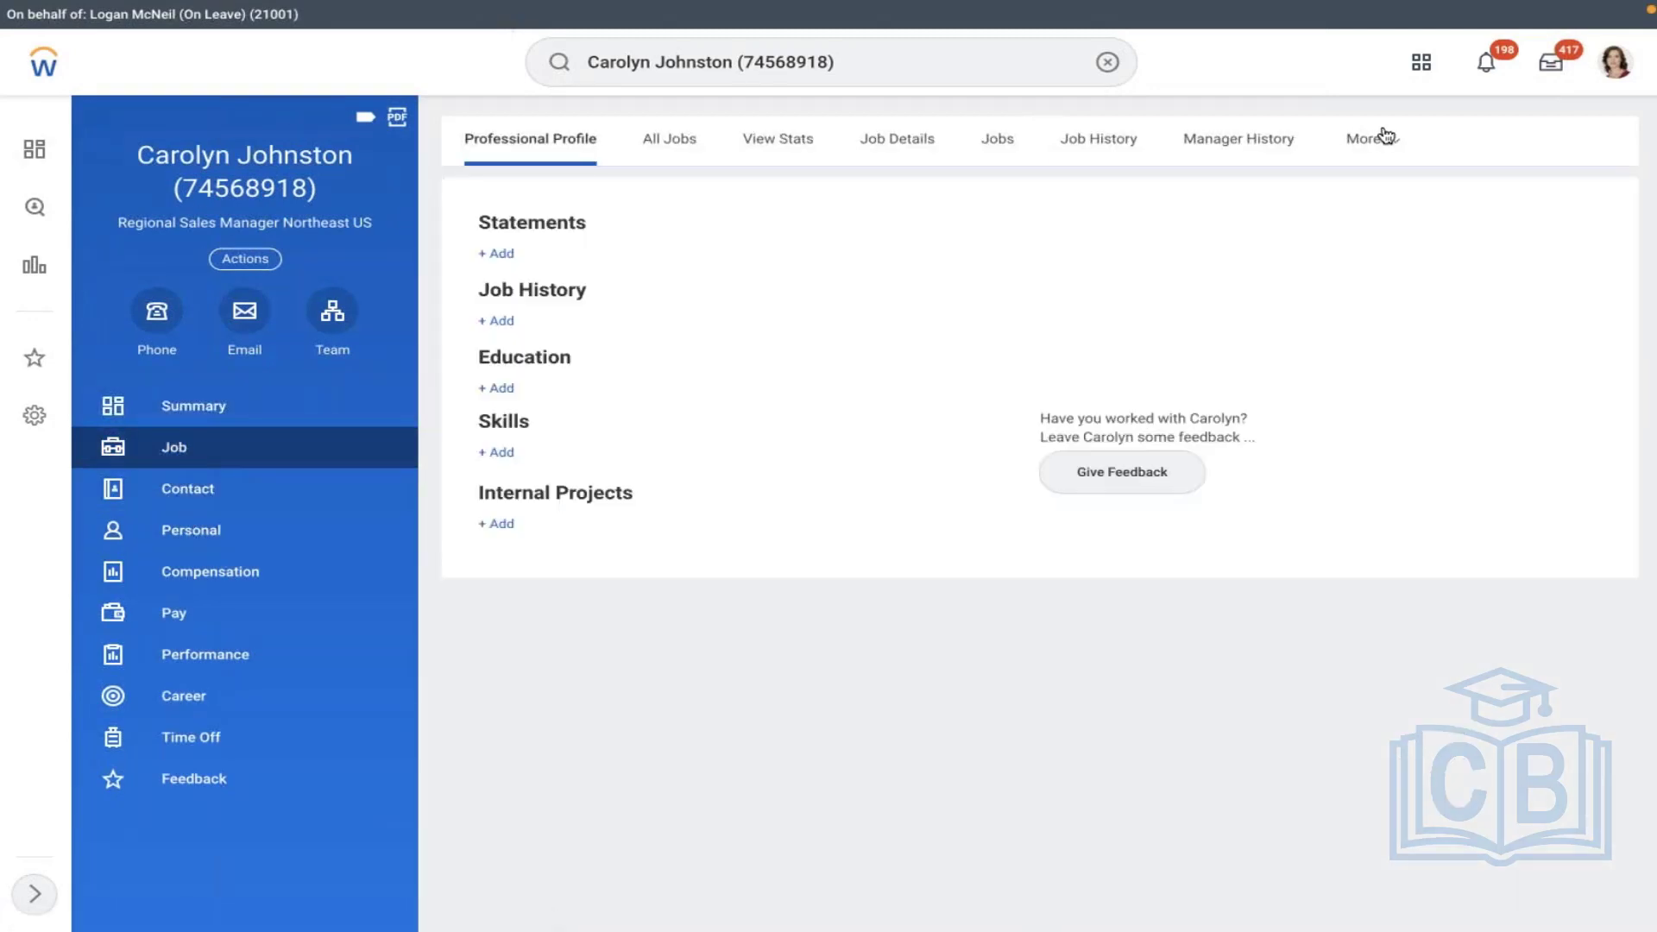
pyautogui.click(1412, 161)
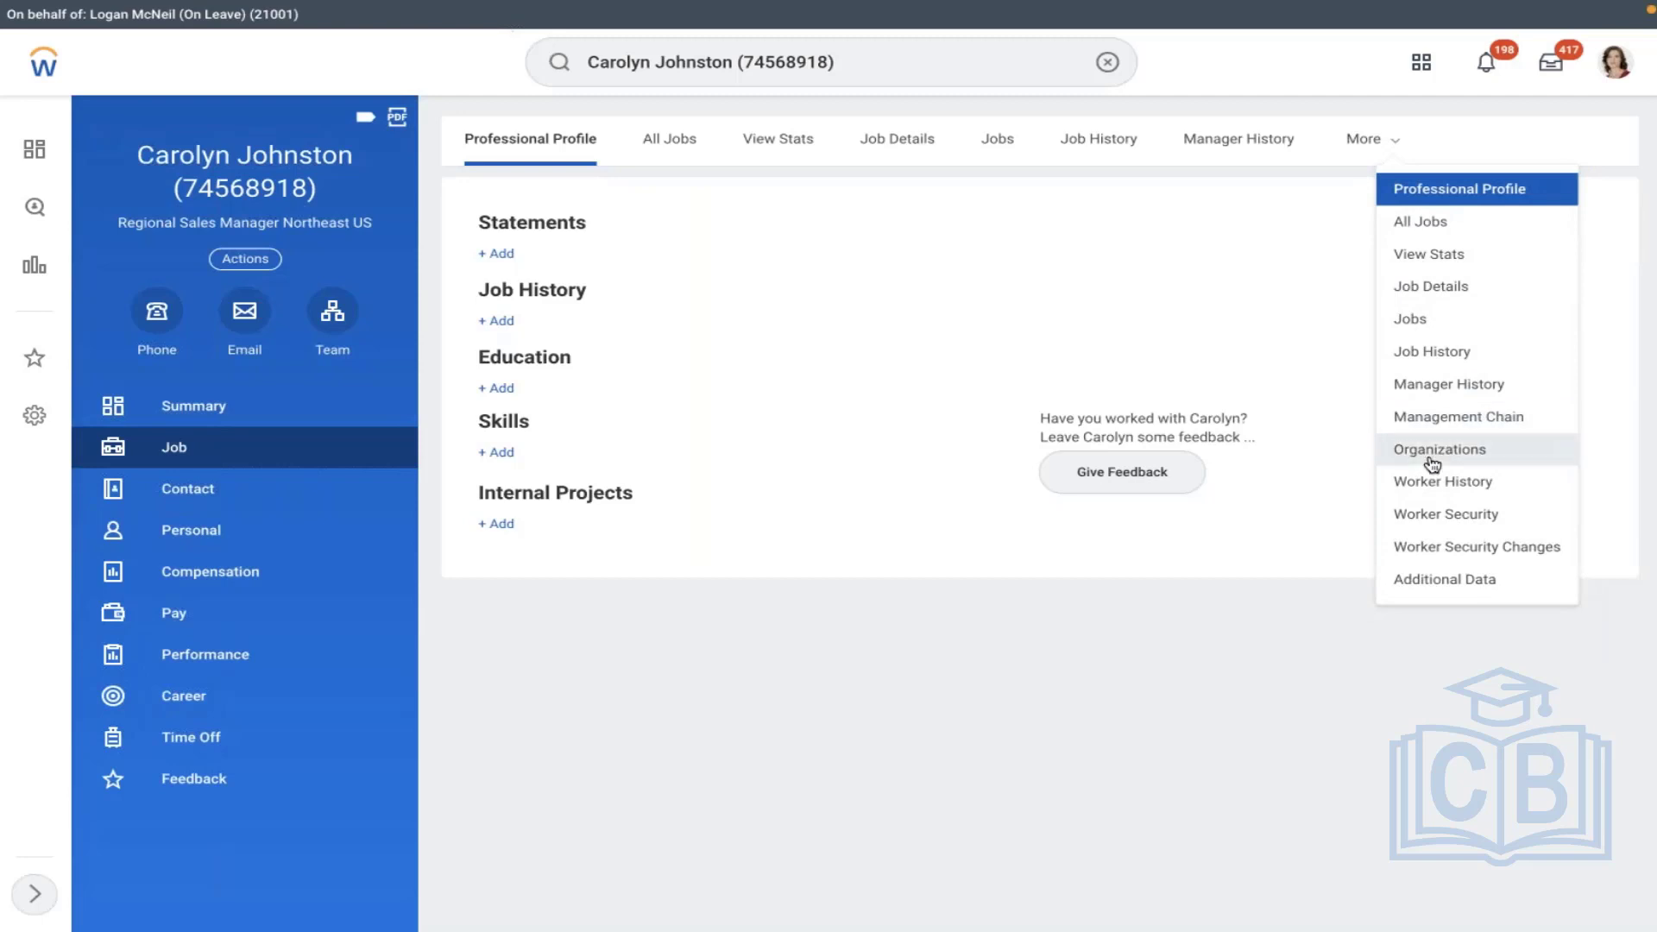
pyautogui.click(1442, 449)
pyautogui.moveTo(918, 348)
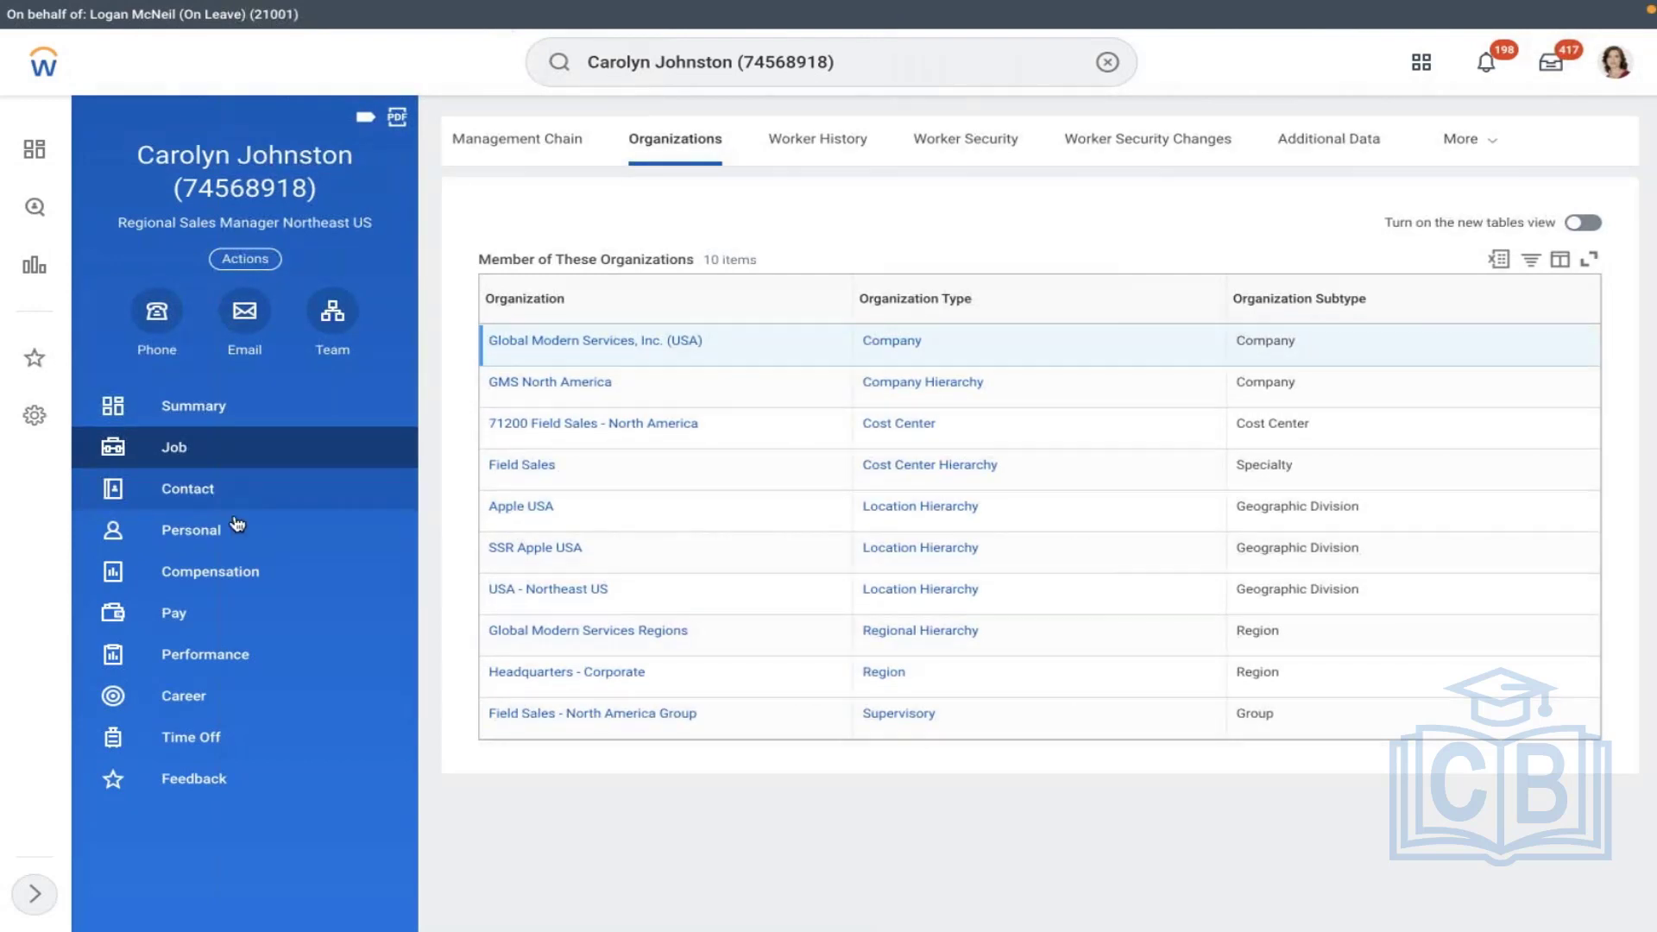
pyautogui.click(172, 409)
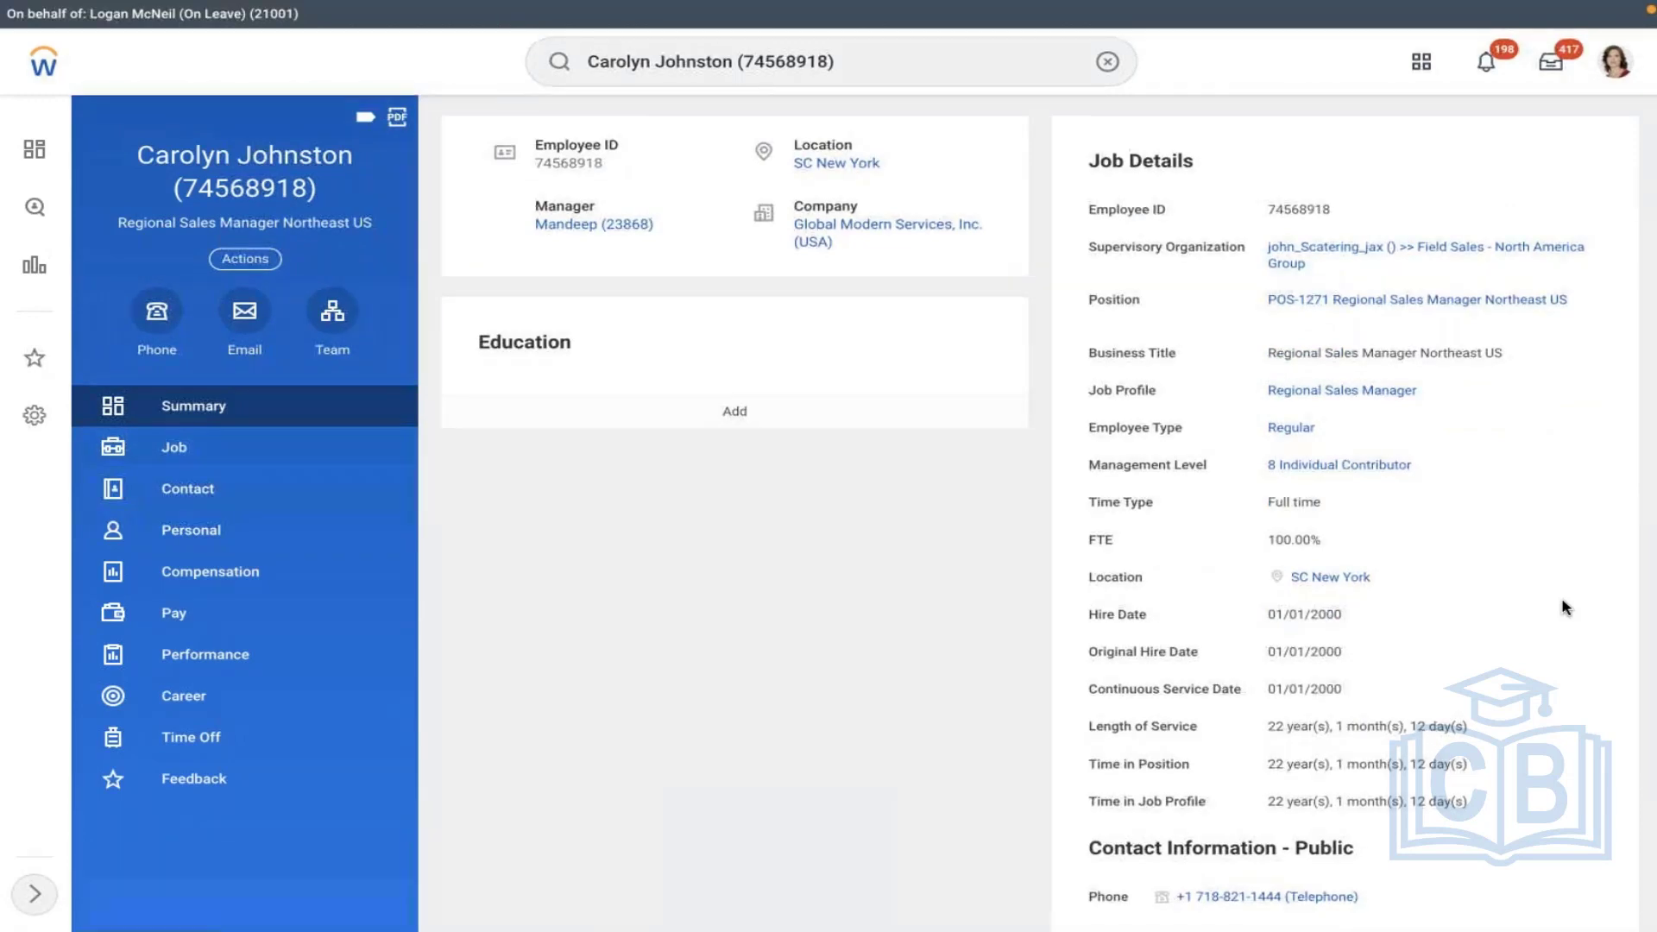
pyautogui.scroll(-3, 1567, 609)
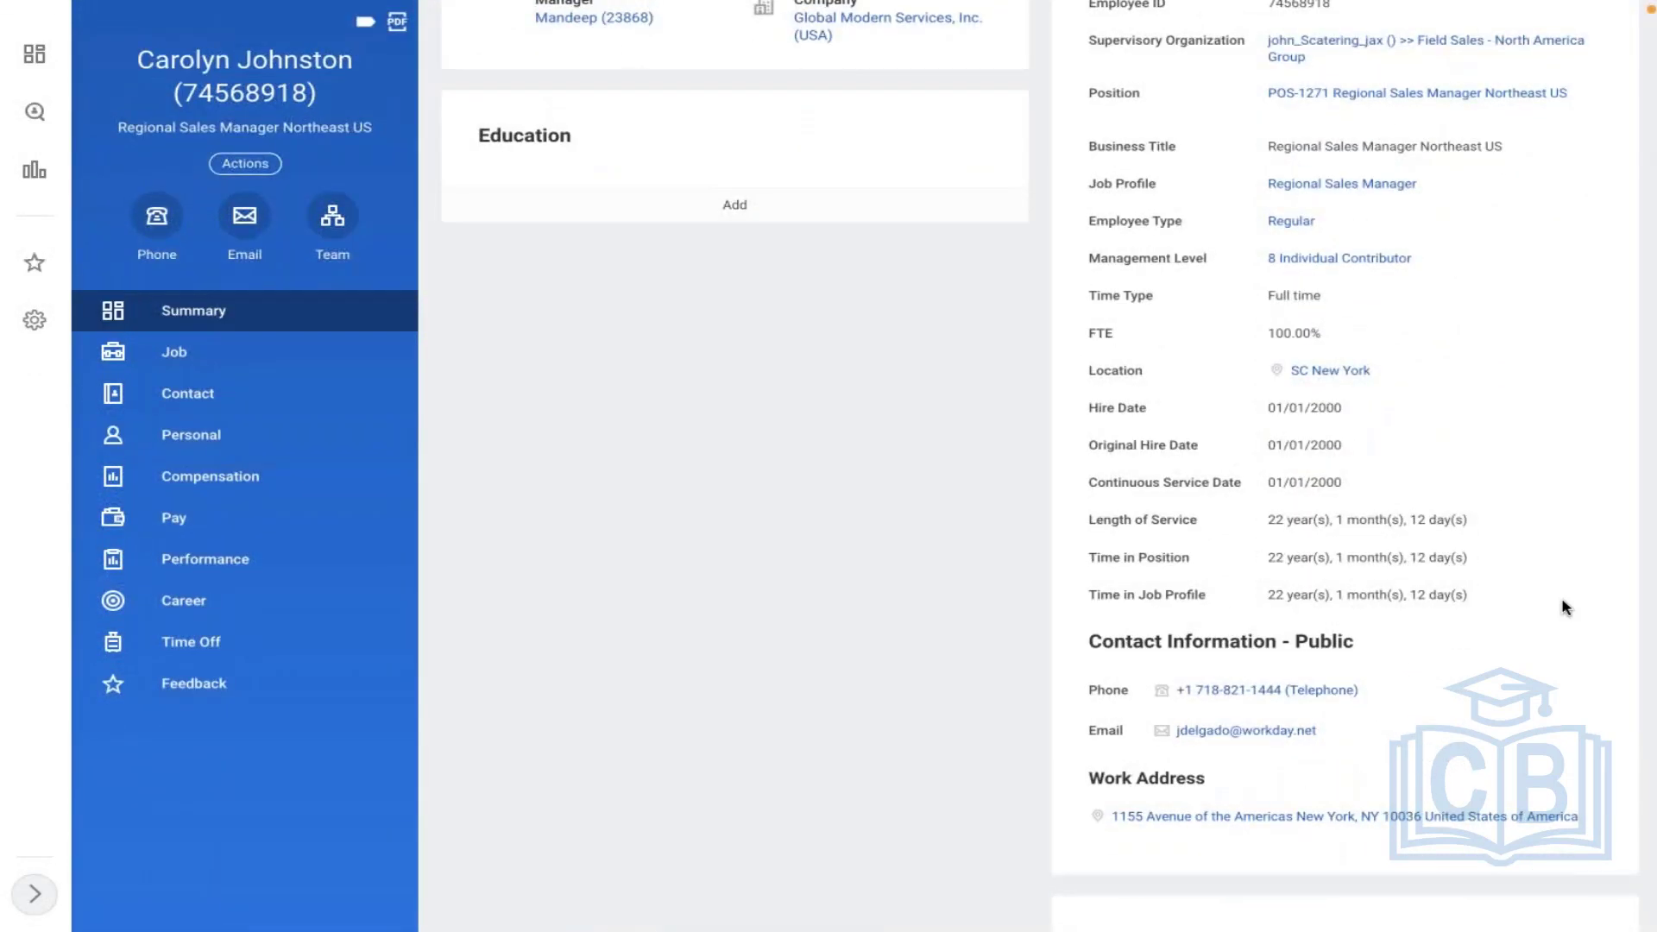
pyautogui.scroll(3, 1567, 608)
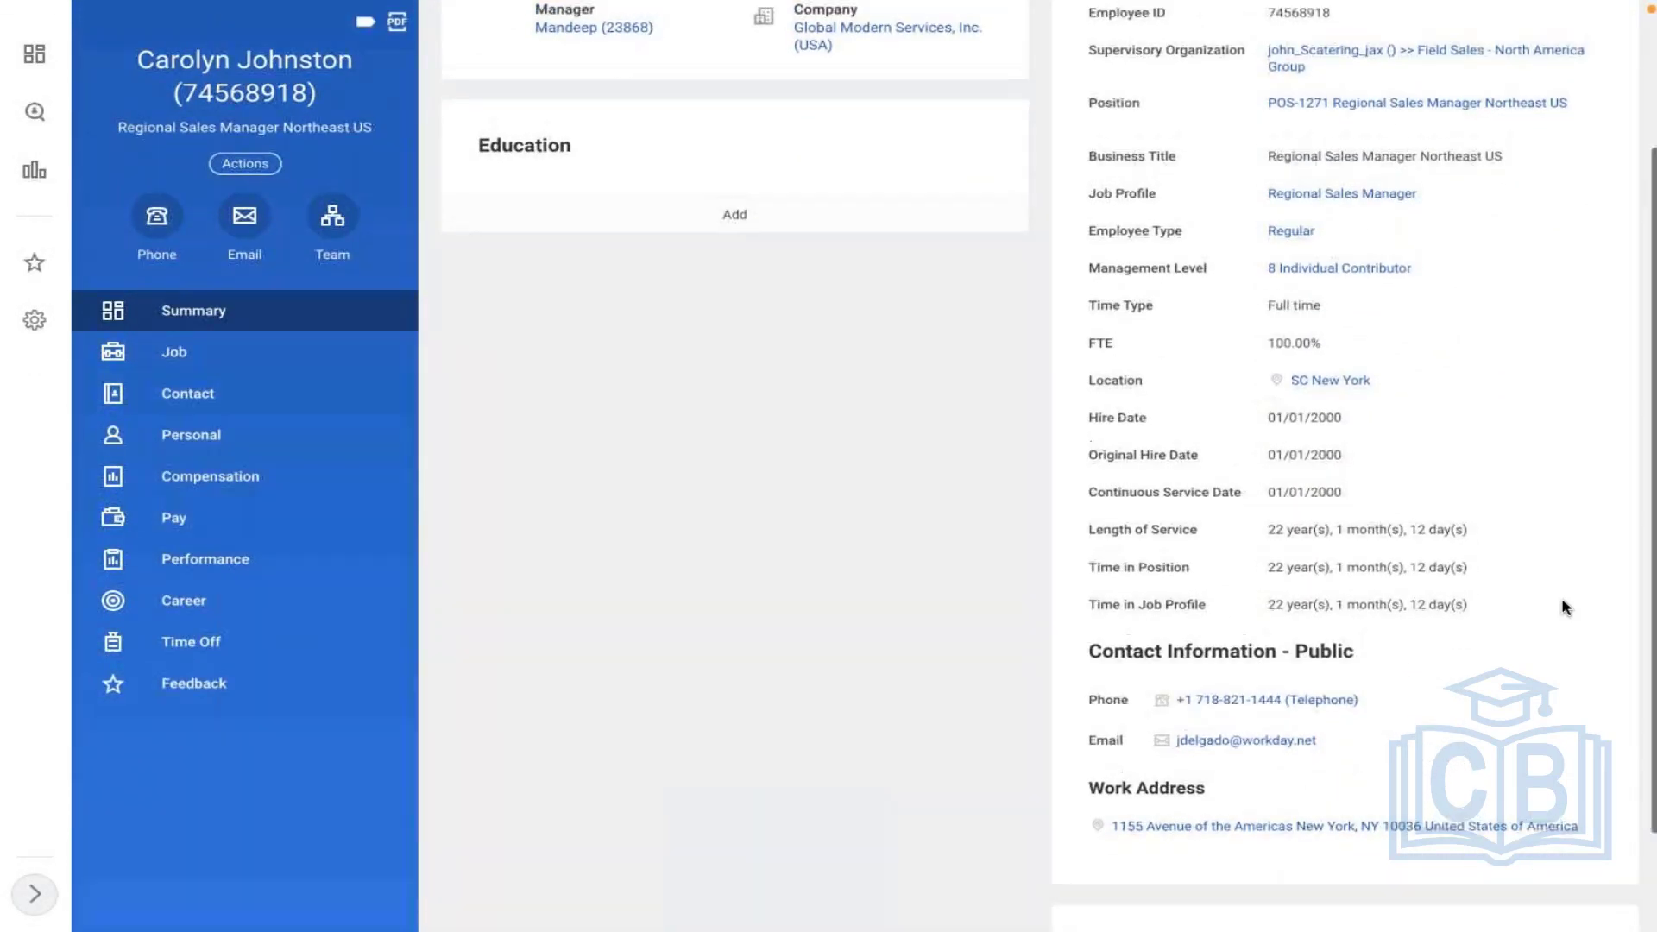
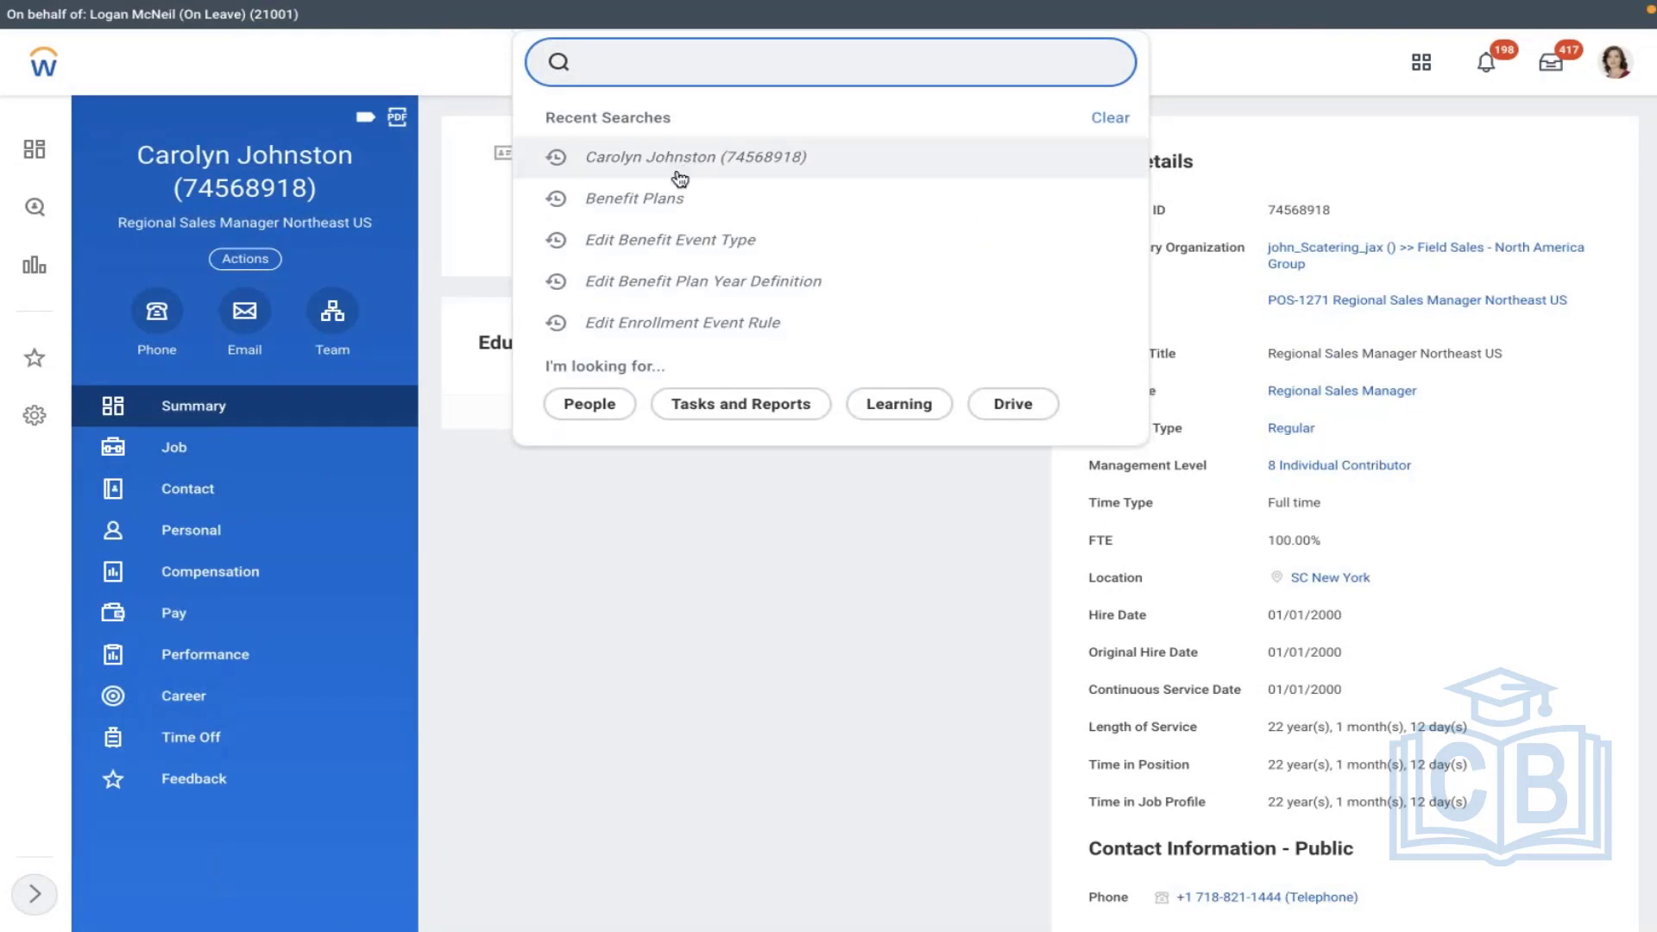
# Step: Search 'ben plan' and open the Benefit Plans report
pyautogui.press('Escape')
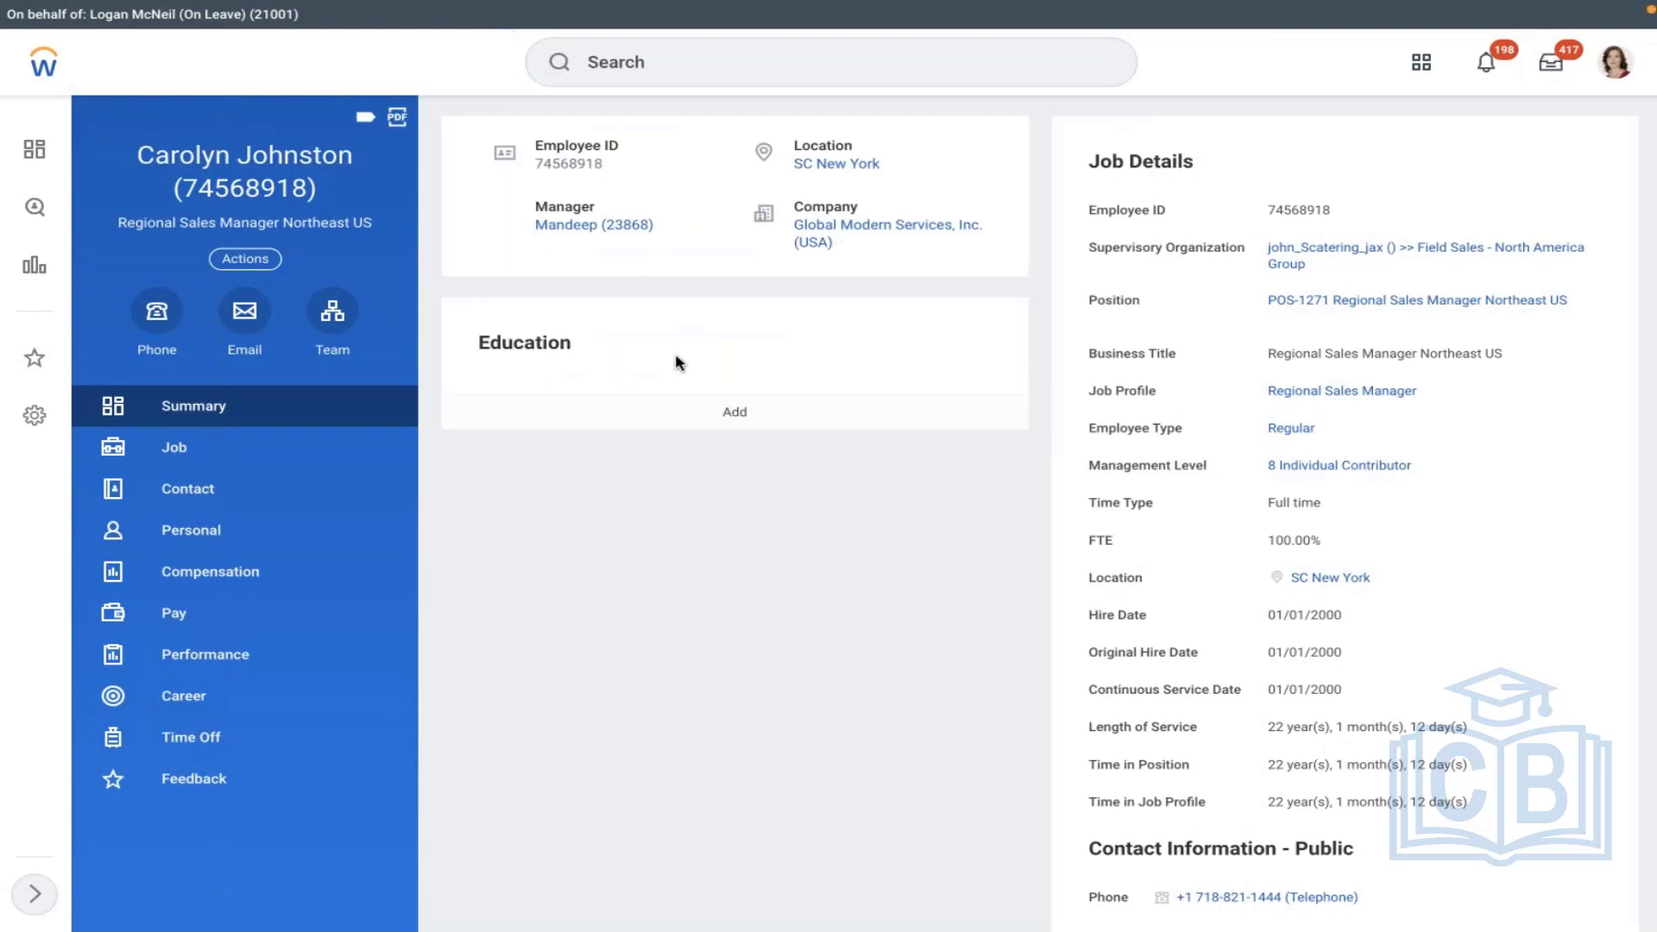
pyautogui.click(687, 67)
pyautogui.write('b')
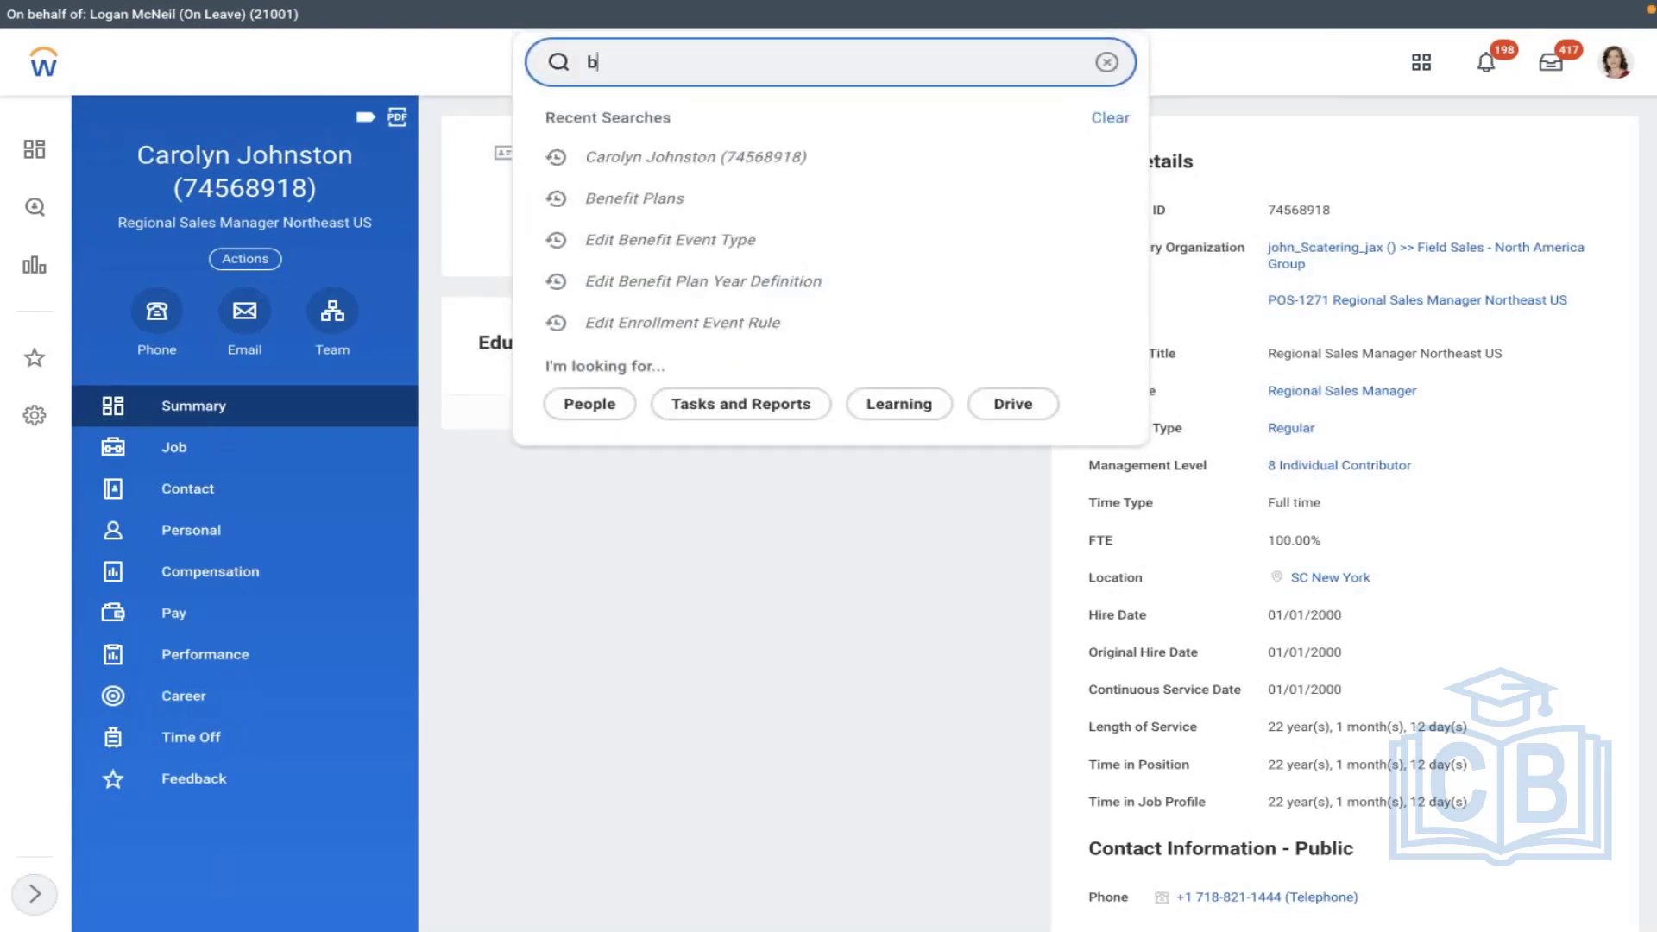
pyautogui.write('en plan')
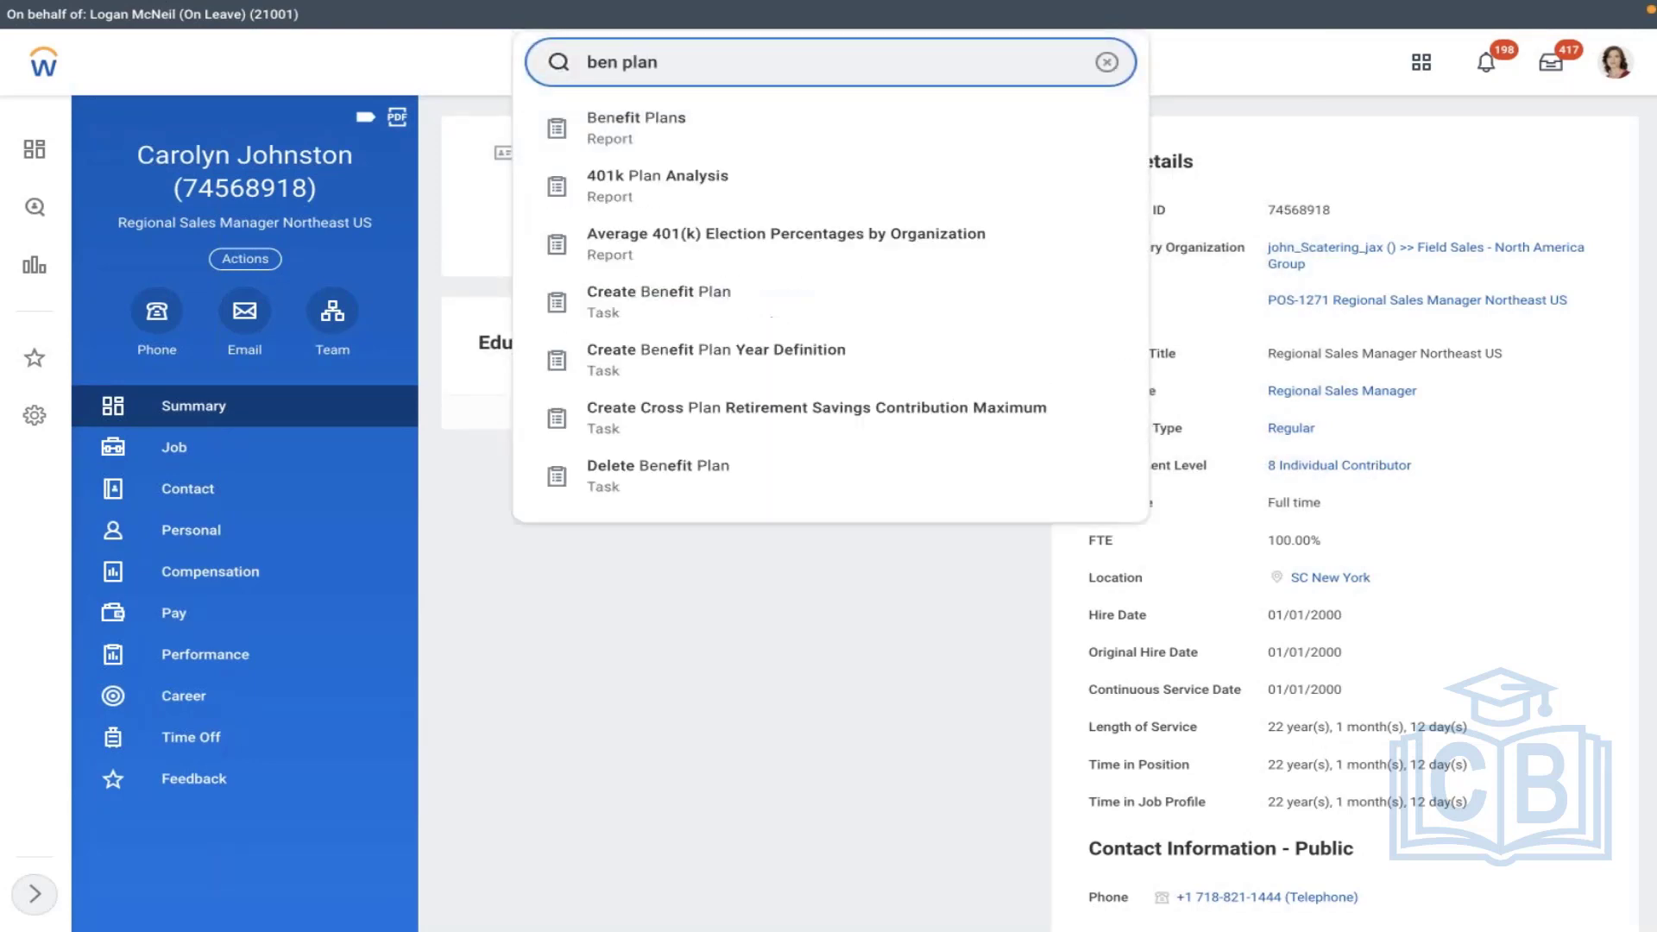
pyautogui.click(656, 118)
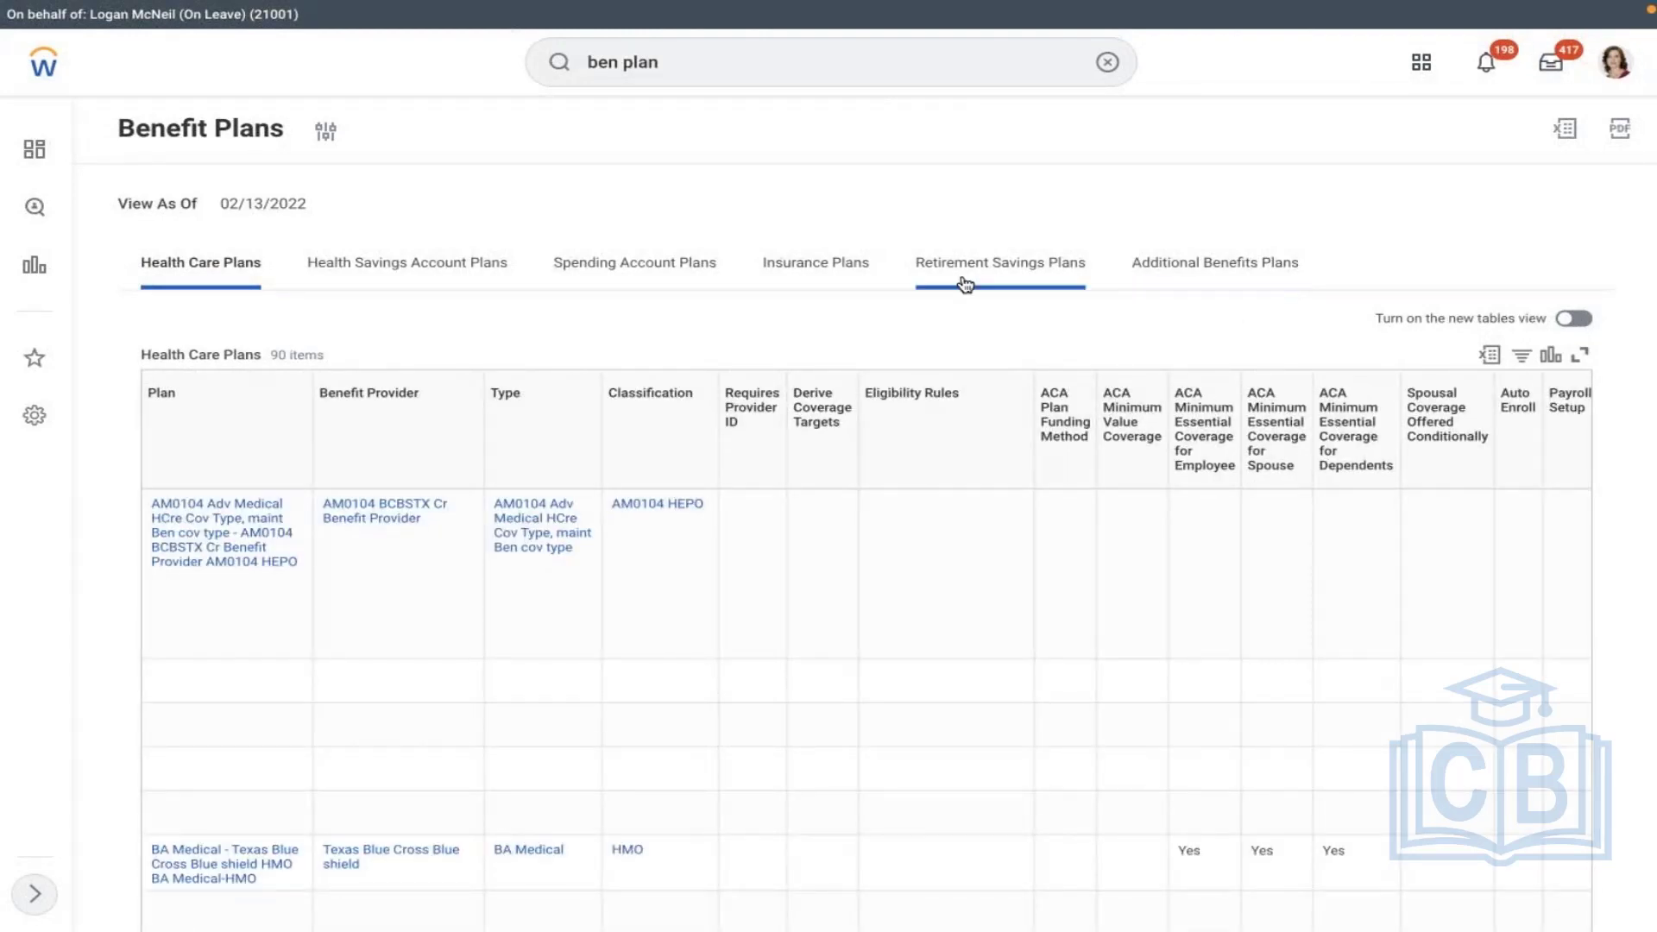
# Step: Under Retirement Savings Plans, open the Active Employees in U.S. - Salaried group's eligibility rule for editing
pyautogui.click(965, 285)
pyautogui.scroll(-1, 703, 543)
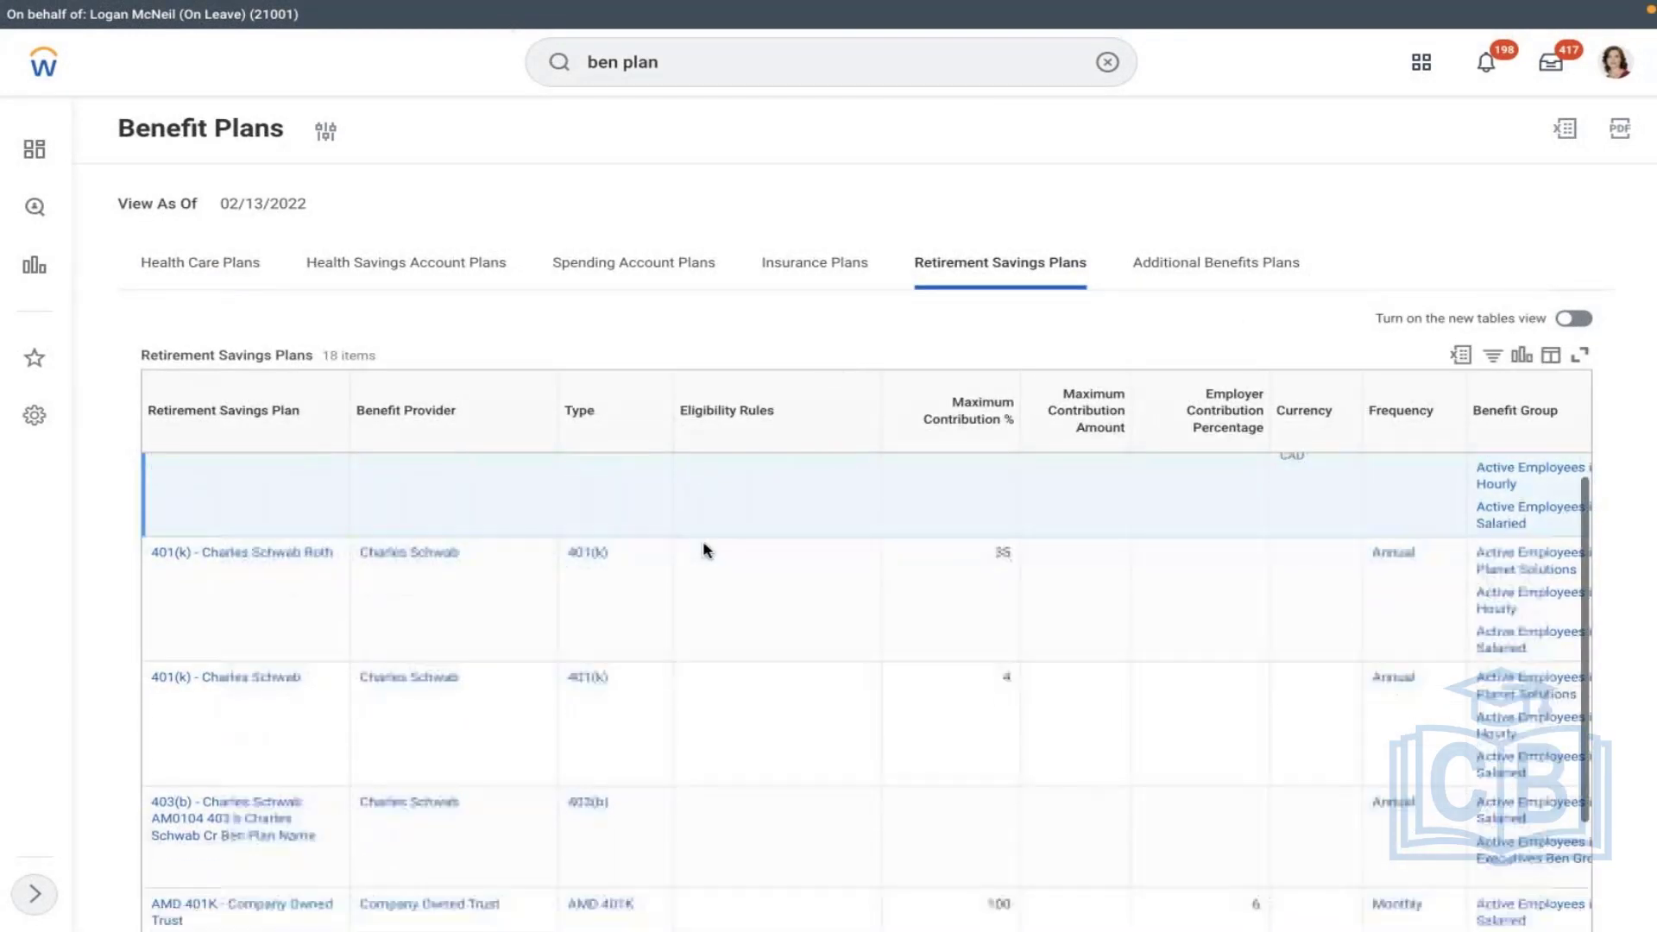
pyautogui.scroll(-1, 703, 540)
pyautogui.hscroll(2, 703, 540)
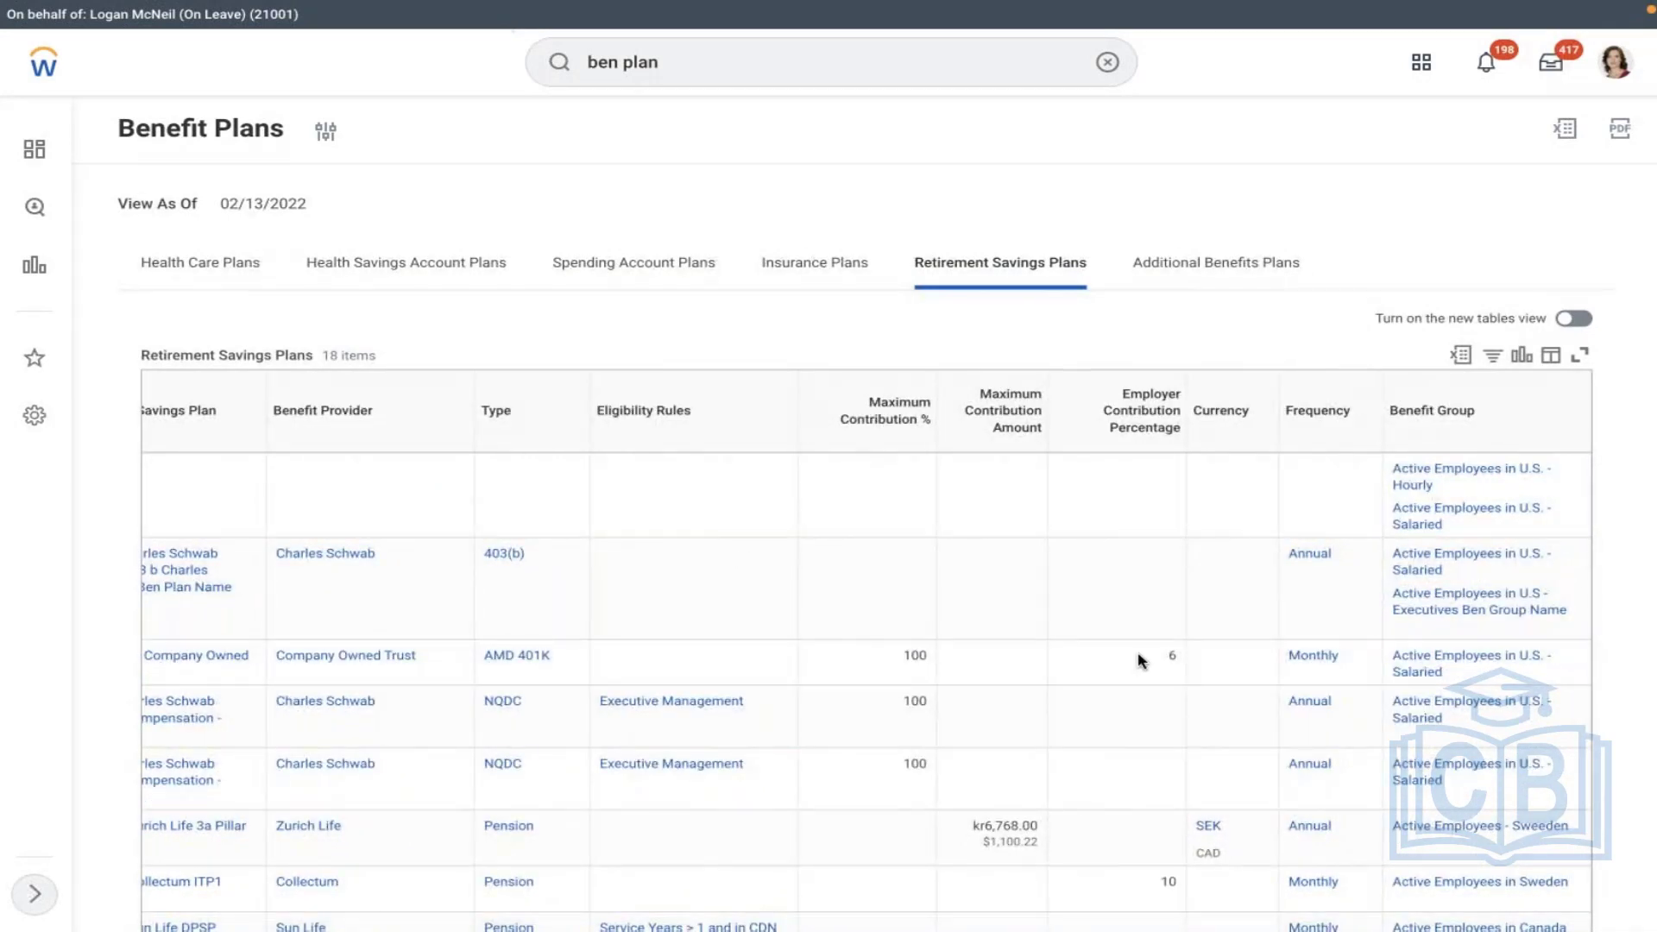
pyautogui.click(1428, 663)
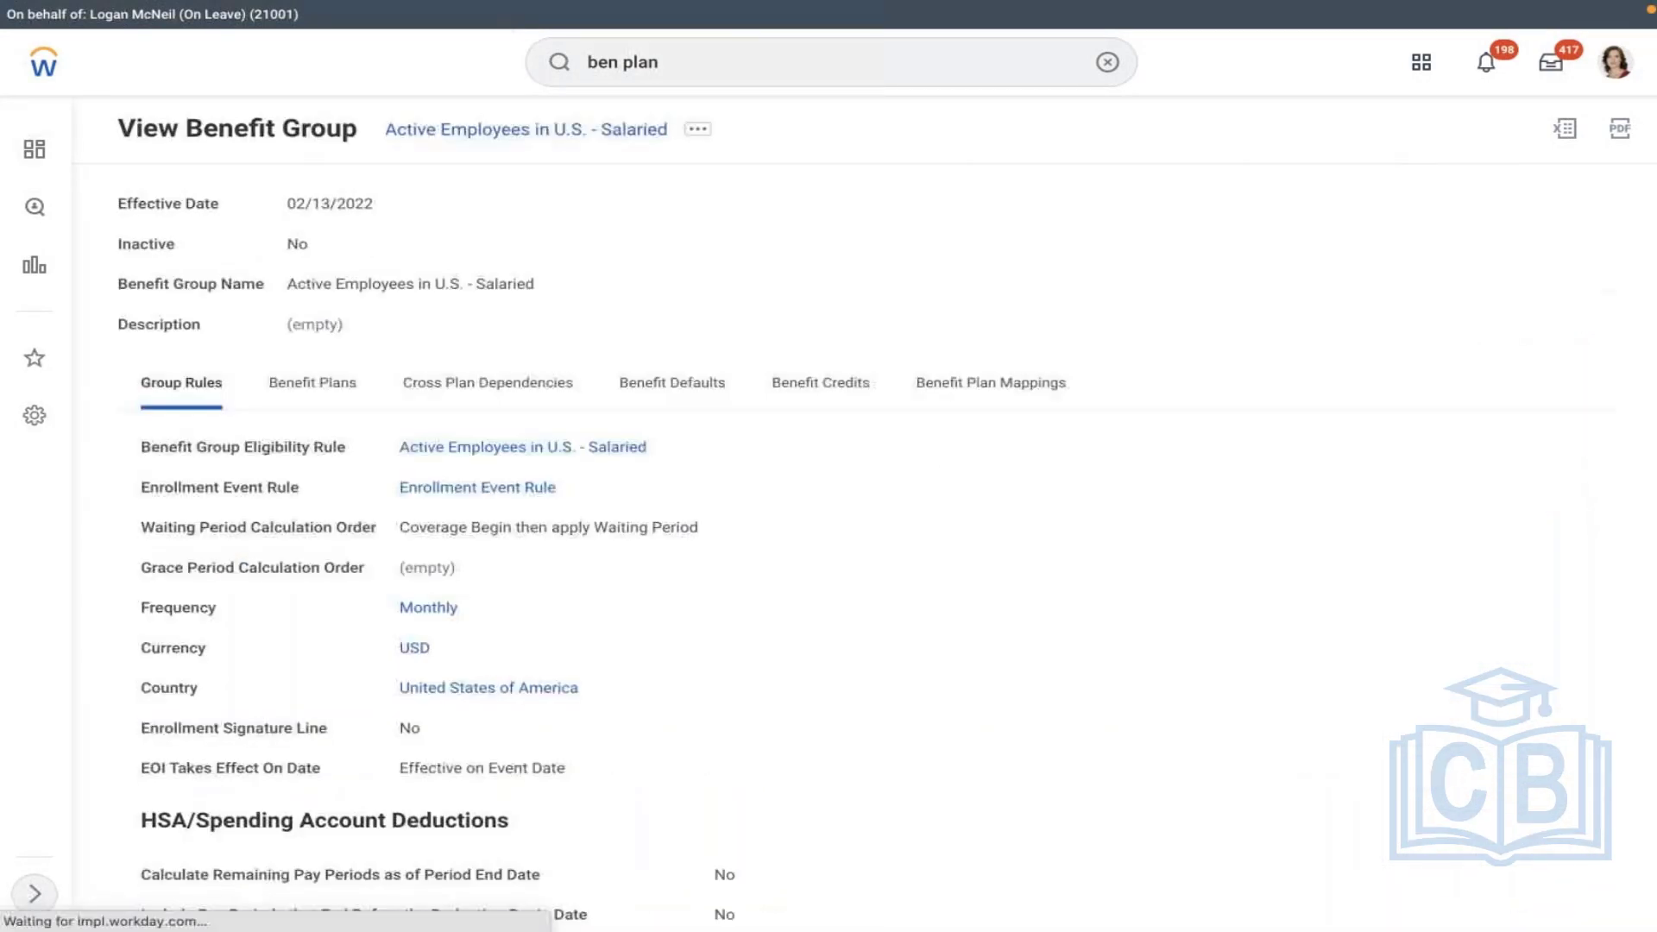
pyautogui.click(466, 449)
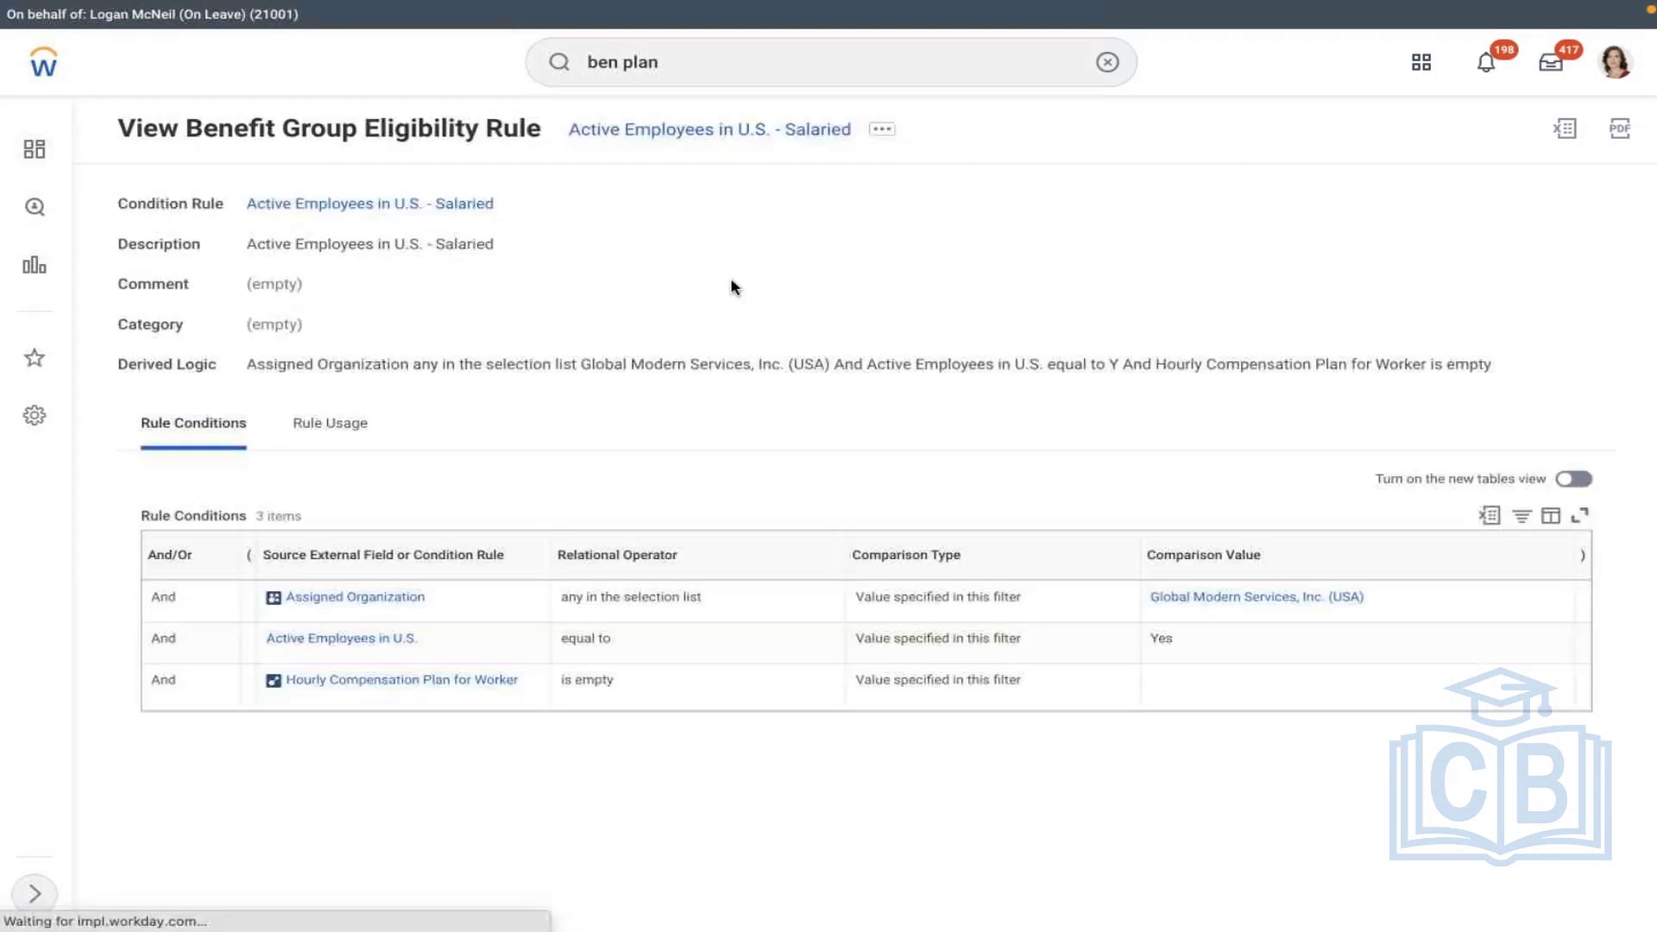
pyautogui.click(883, 130)
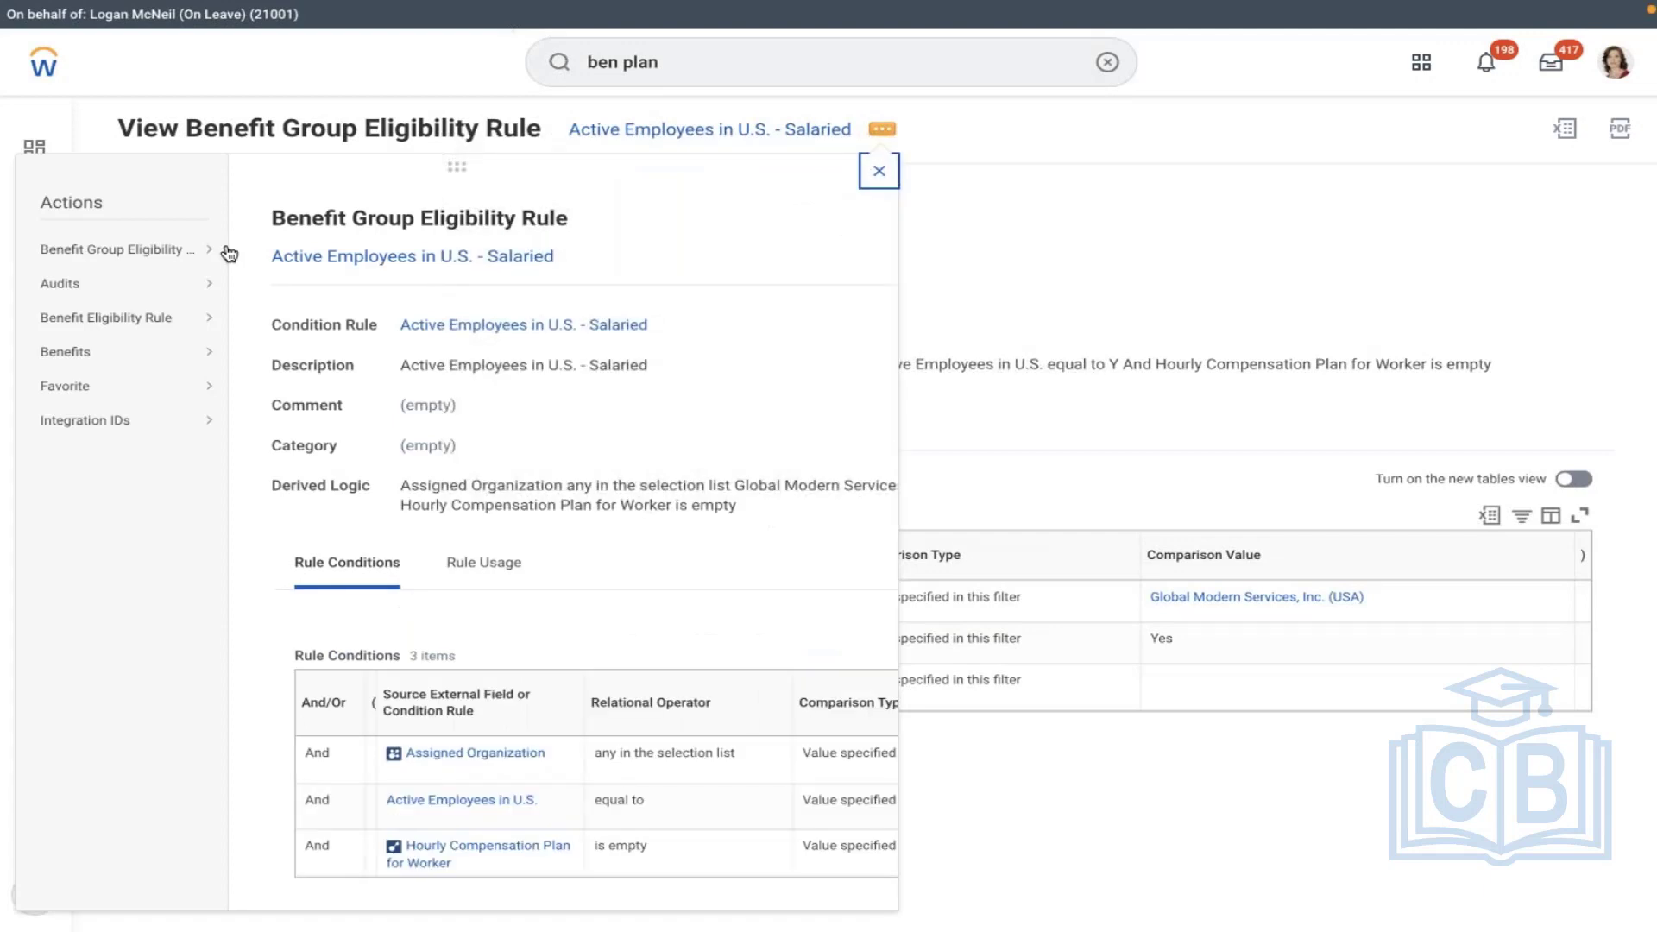
pyautogui.press('Escape')
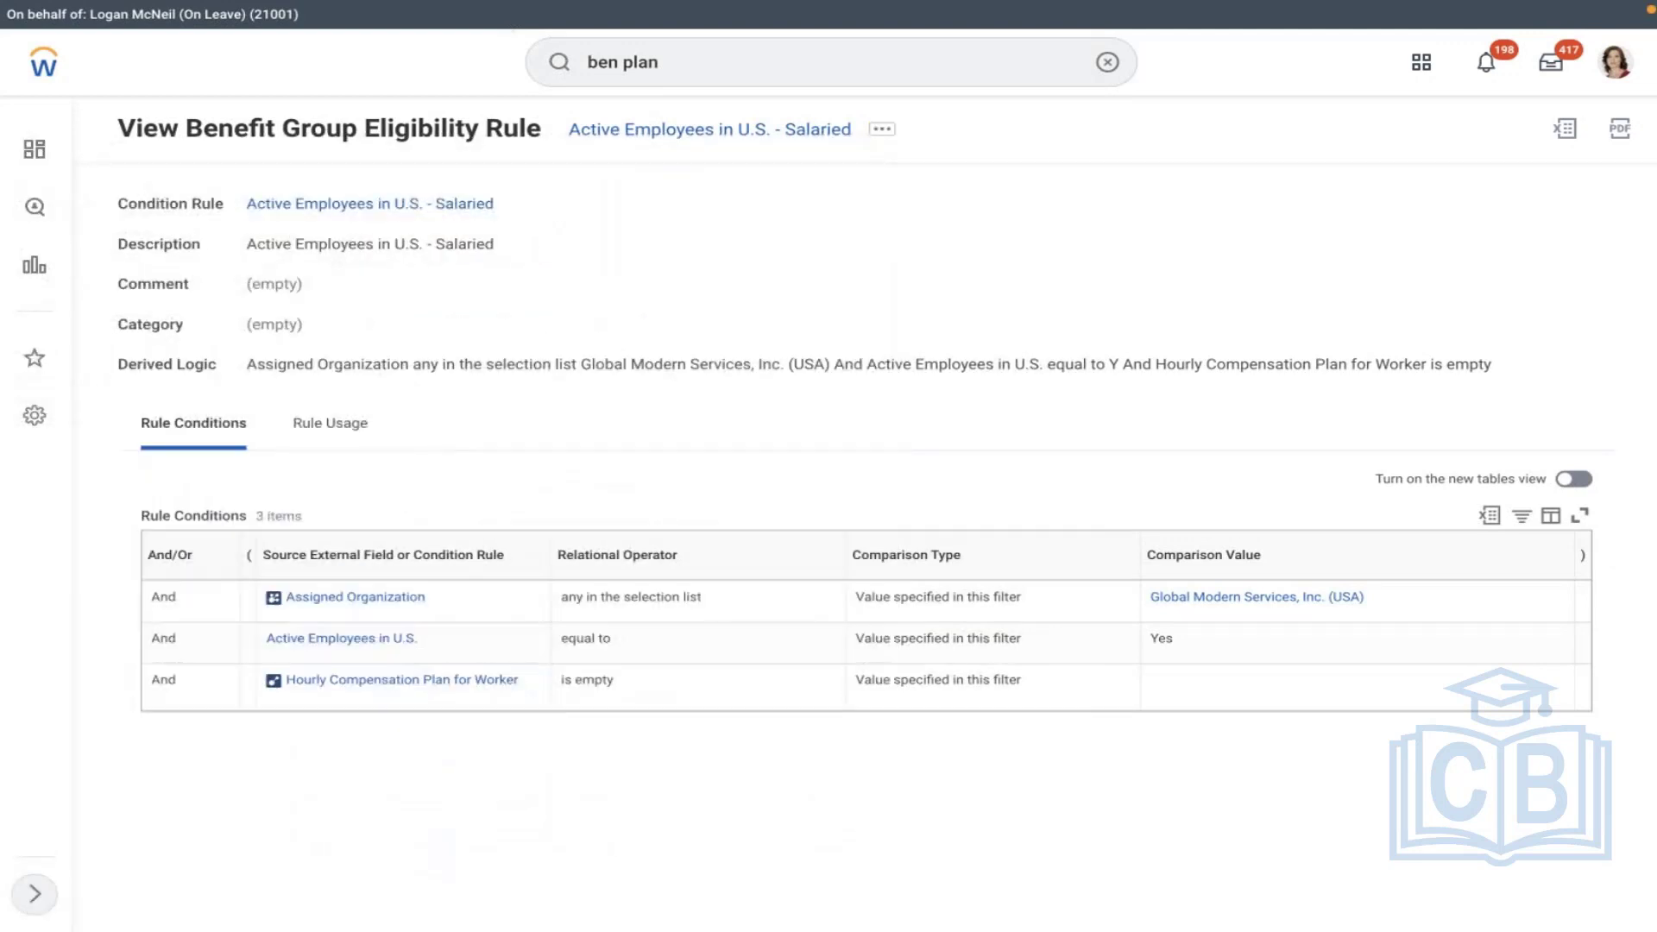
pyautogui.scroll(-1, 1136, 255)
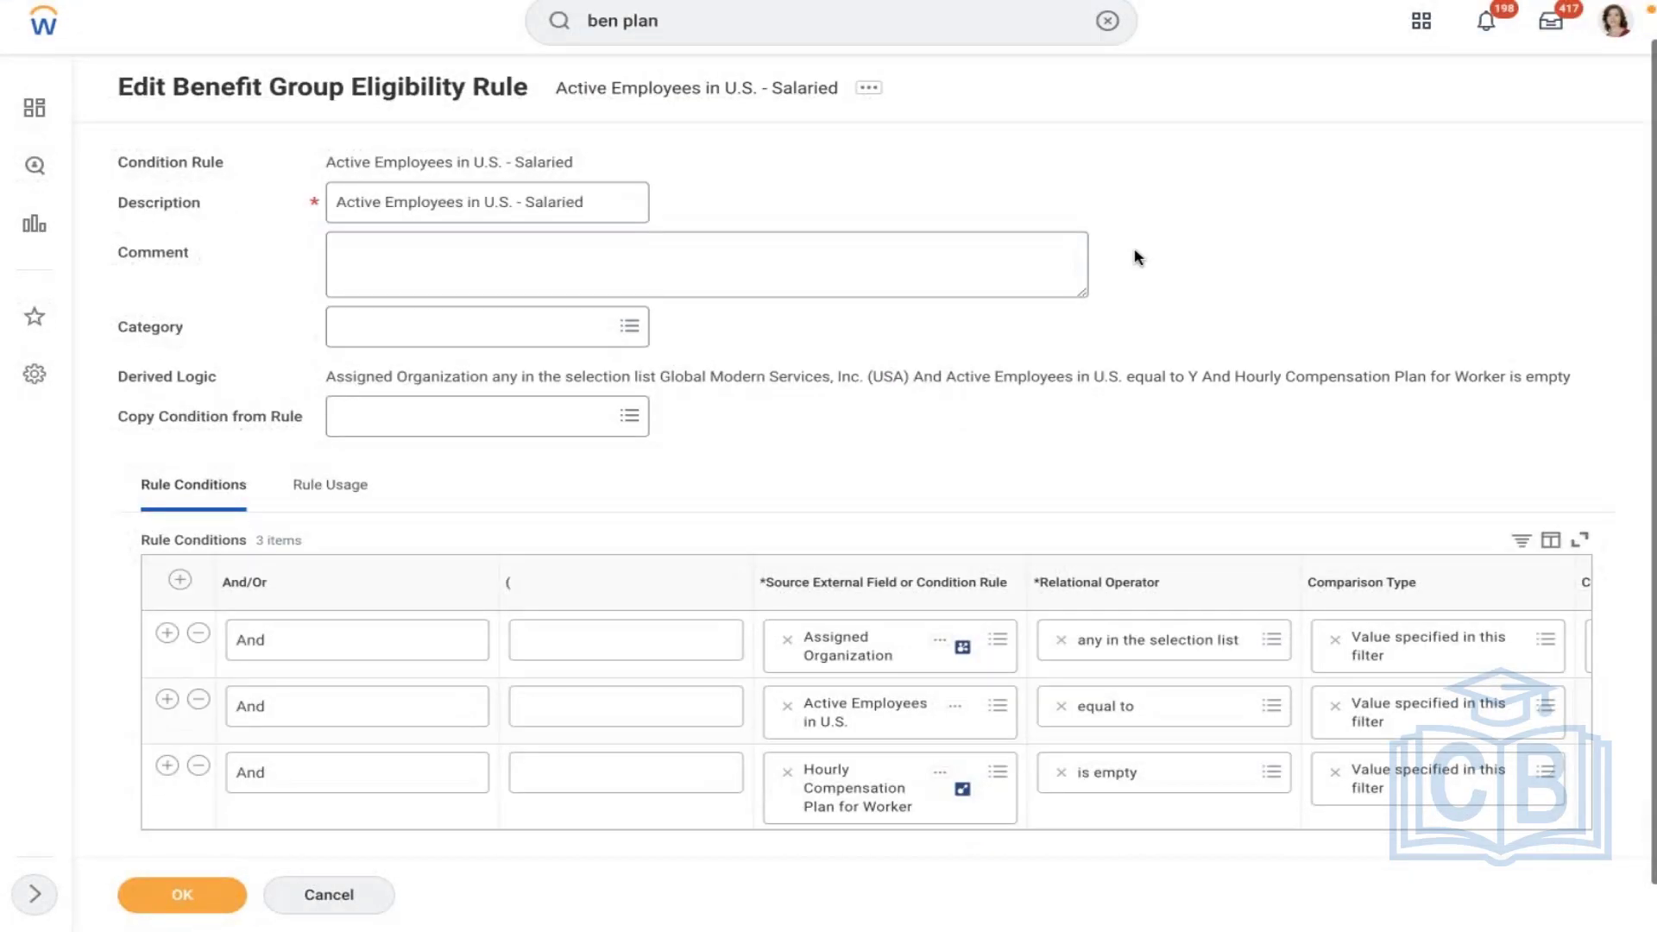
# Step: Make condition 3 'Pay Rate Type in the selection list Salaried' and save the rule
pyautogui.click(814, 777)
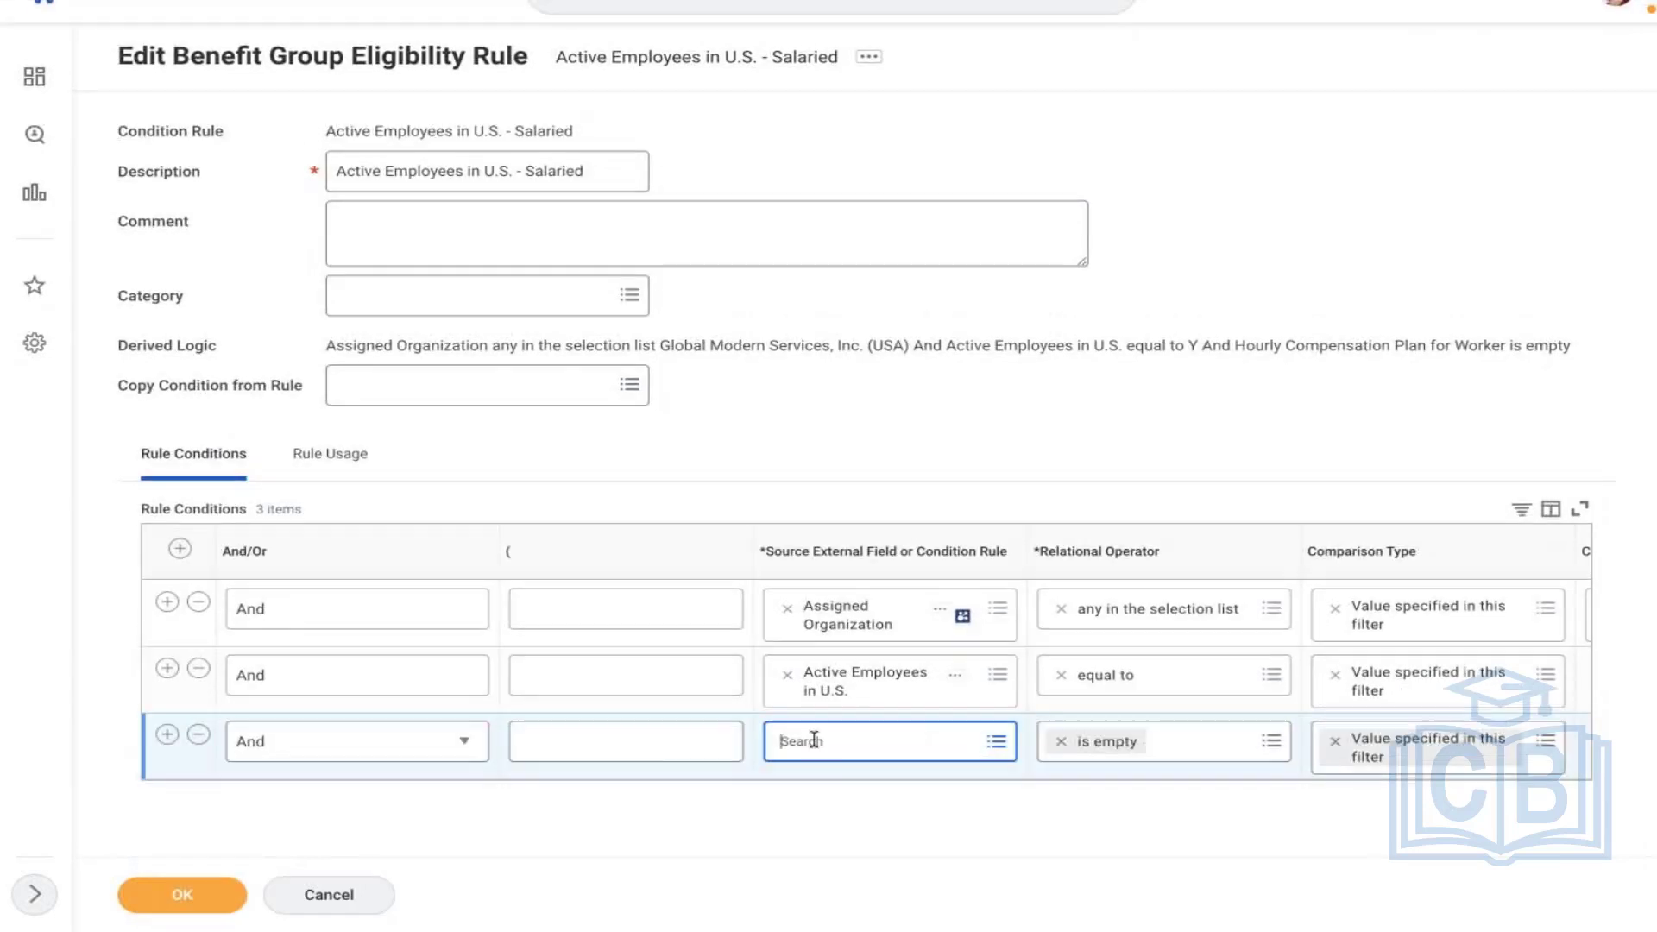
pyautogui.write('pay r')
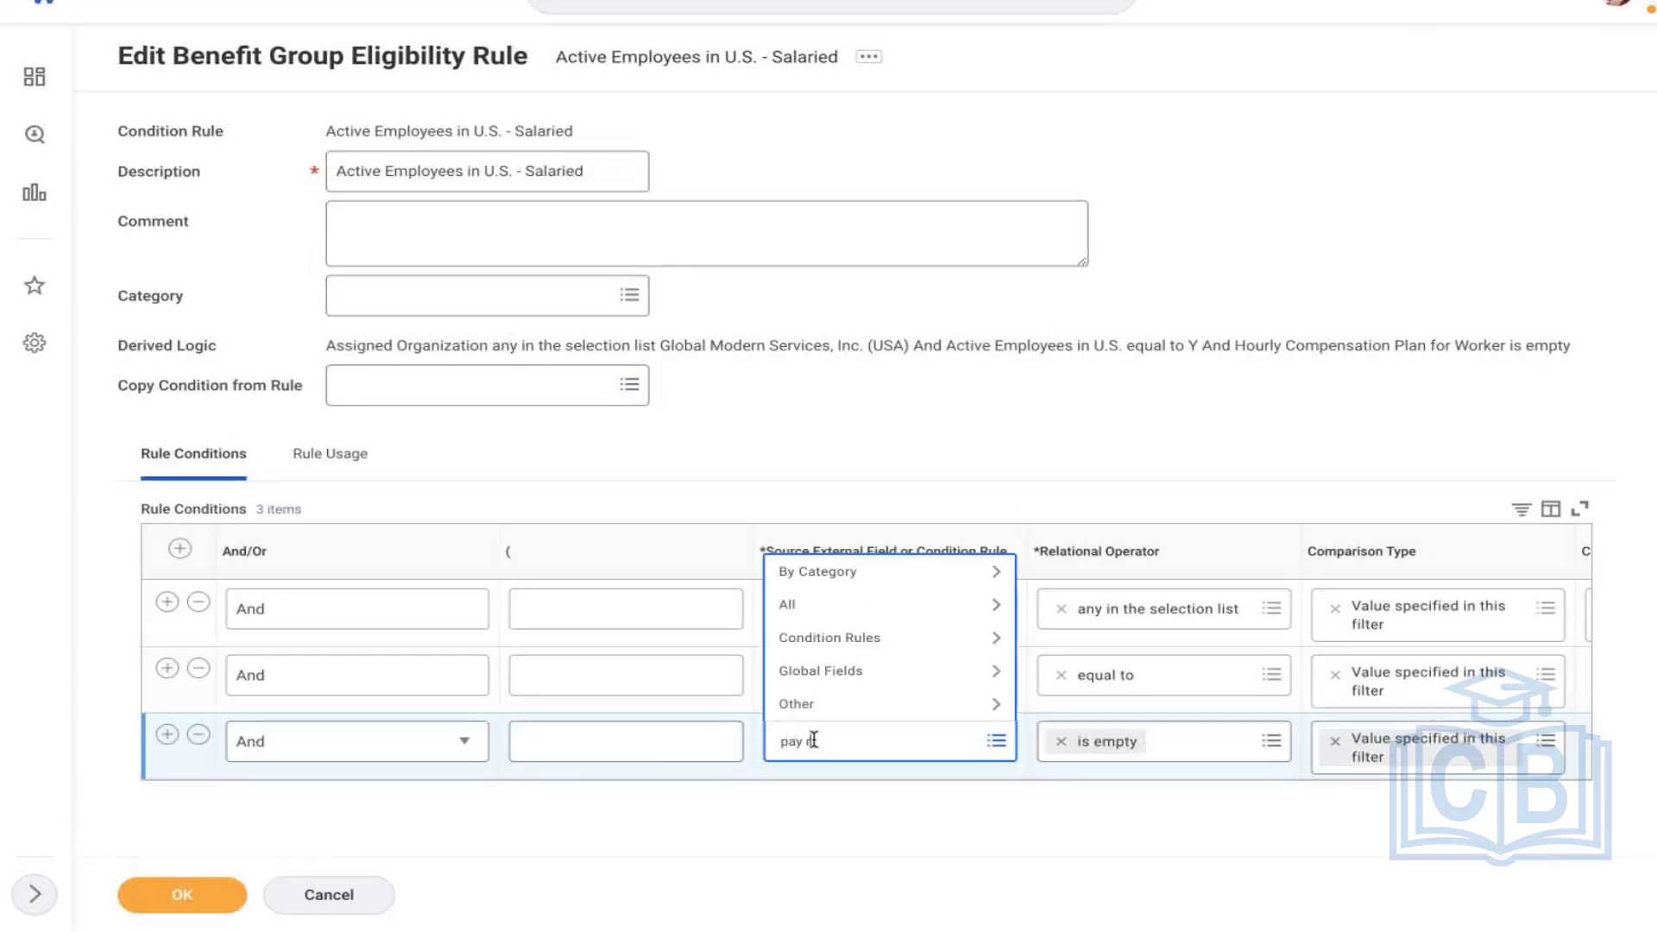
pyautogui.write('ate type')
pyautogui.press('Return')
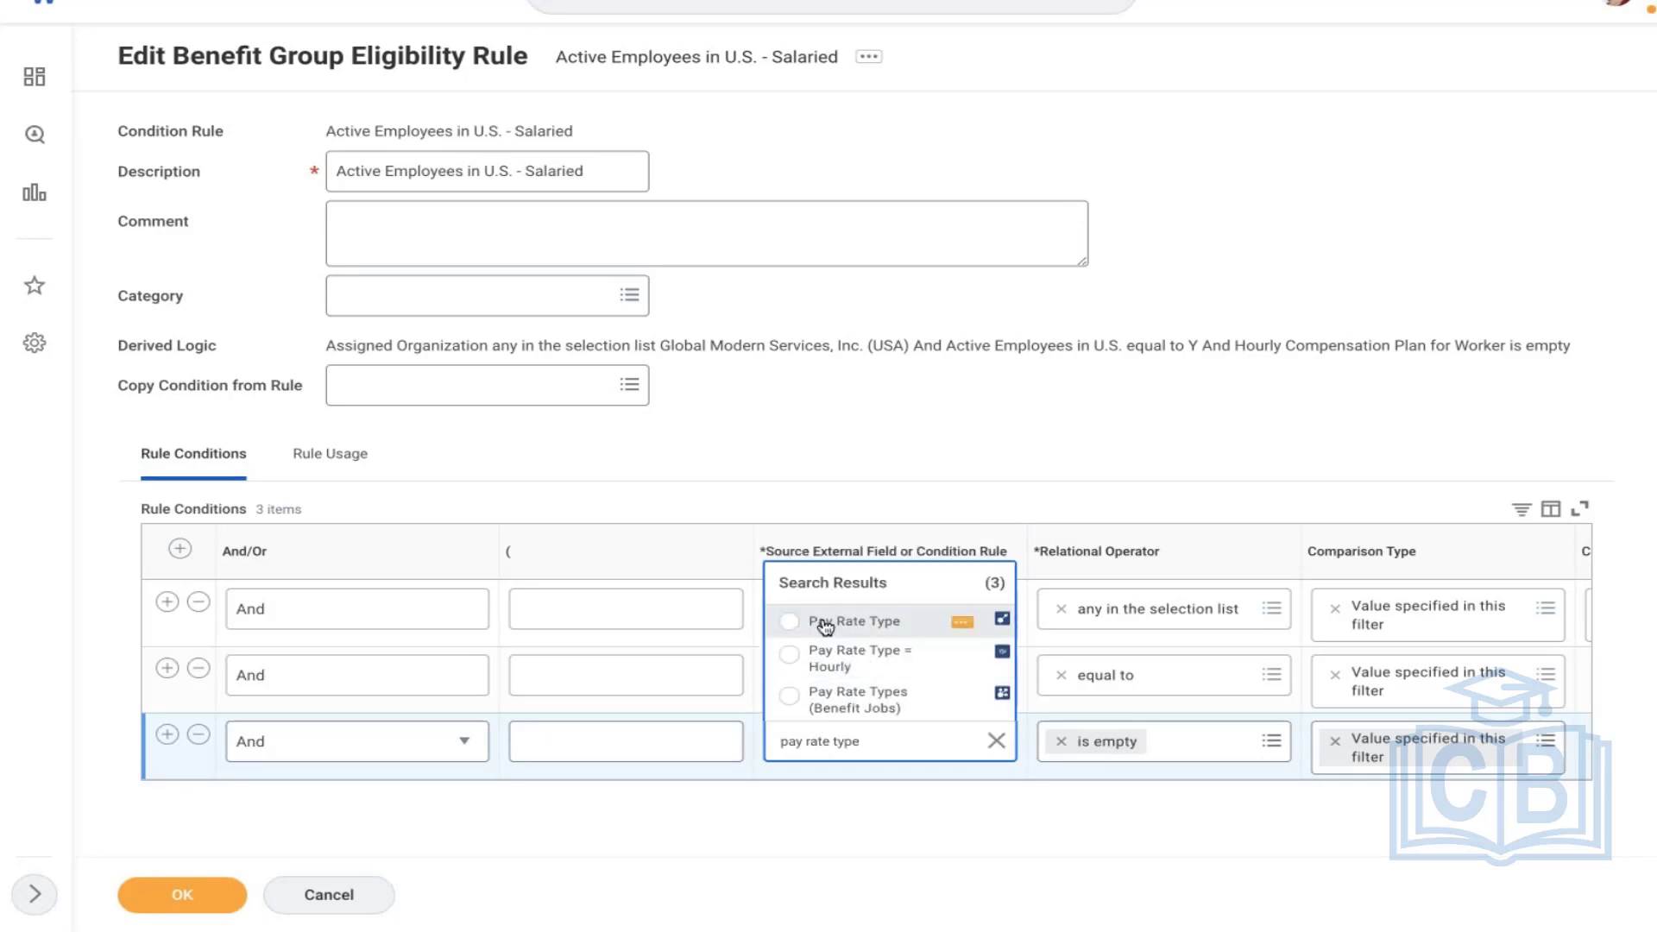
pyautogui.click(826, 623)
pyautogui.click(1205, 744)
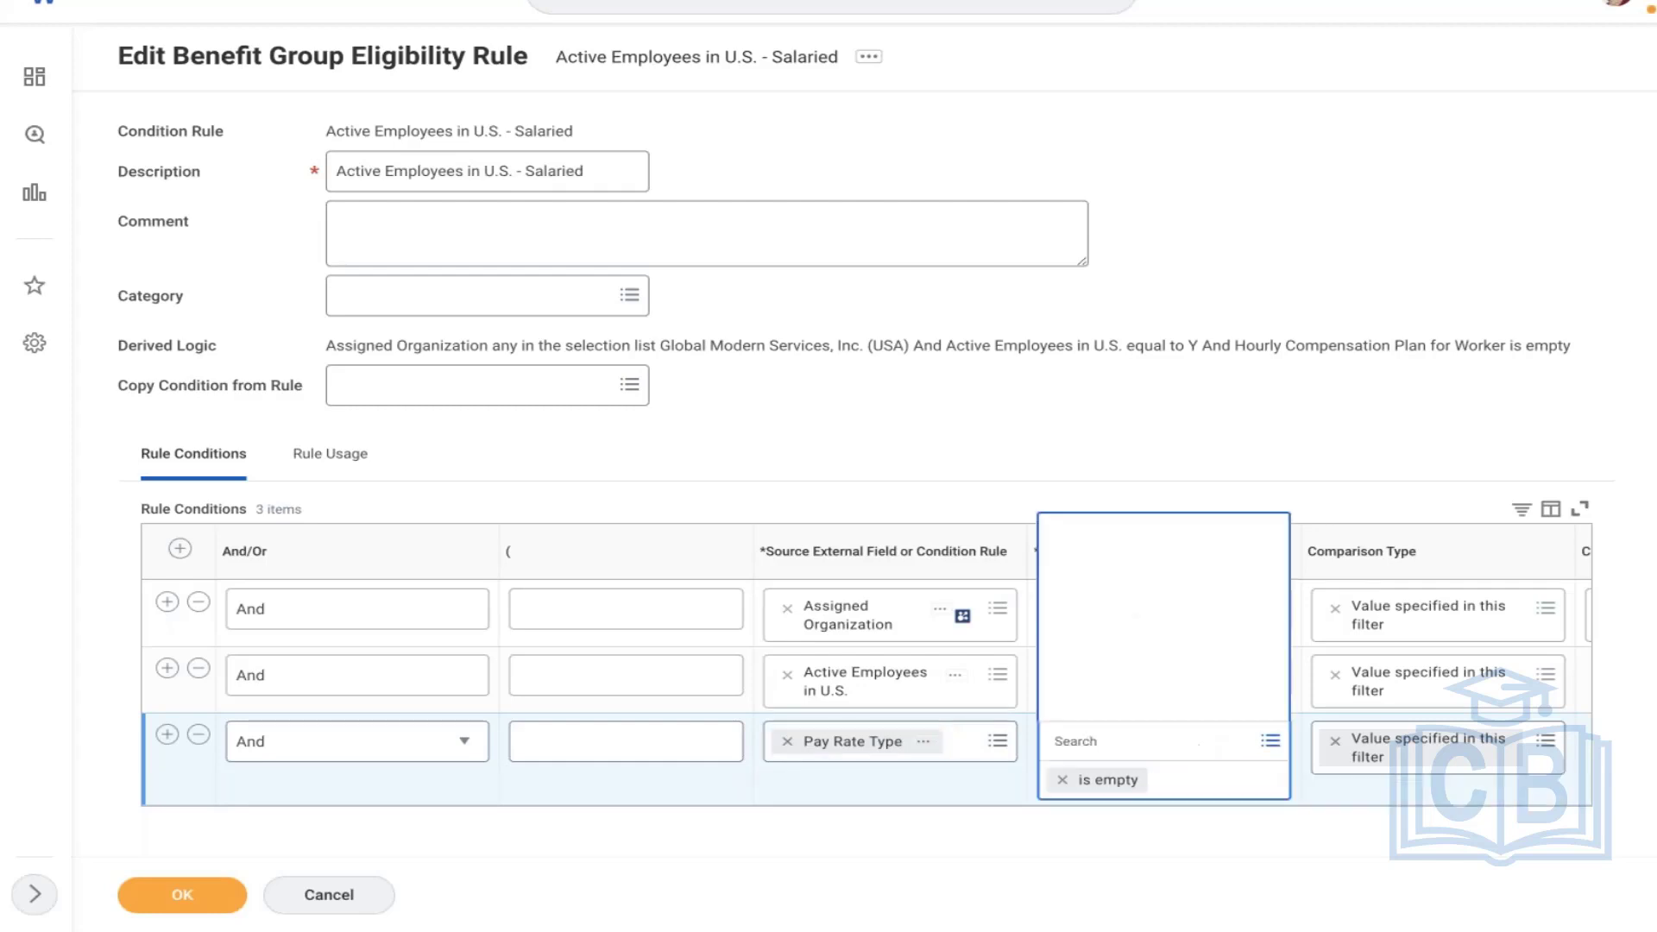
pyautogui.click(1122, 674)
pyautogui.click(1122, 613)
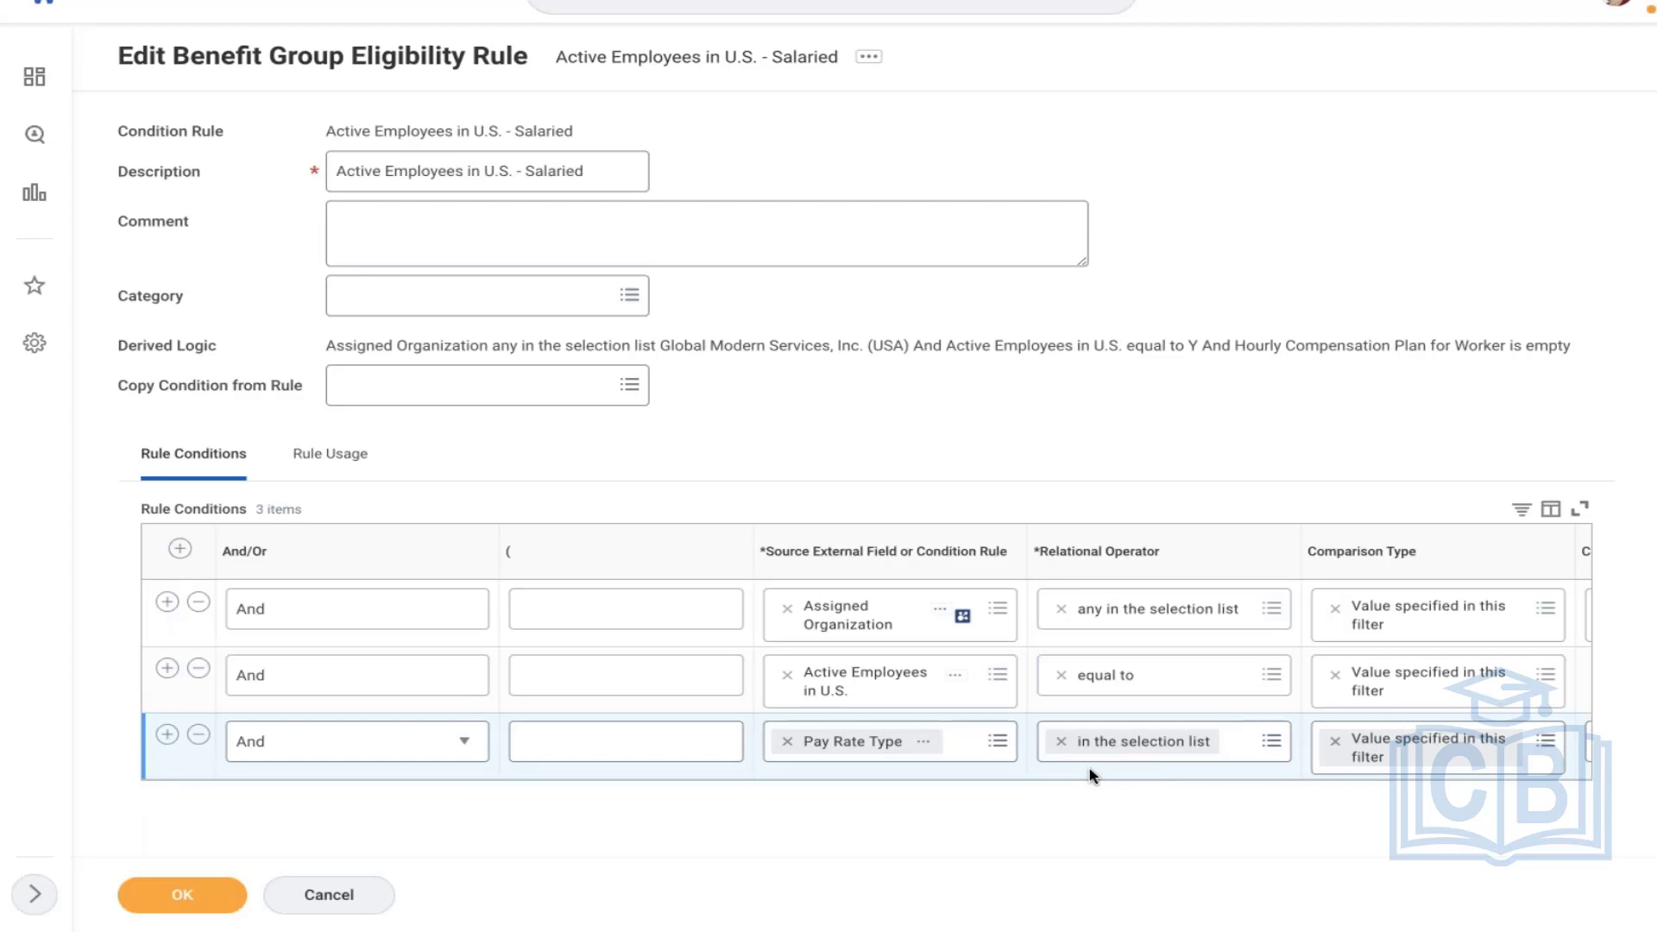
pyautogui.press('Tab')
pyautogui.press('Tab')
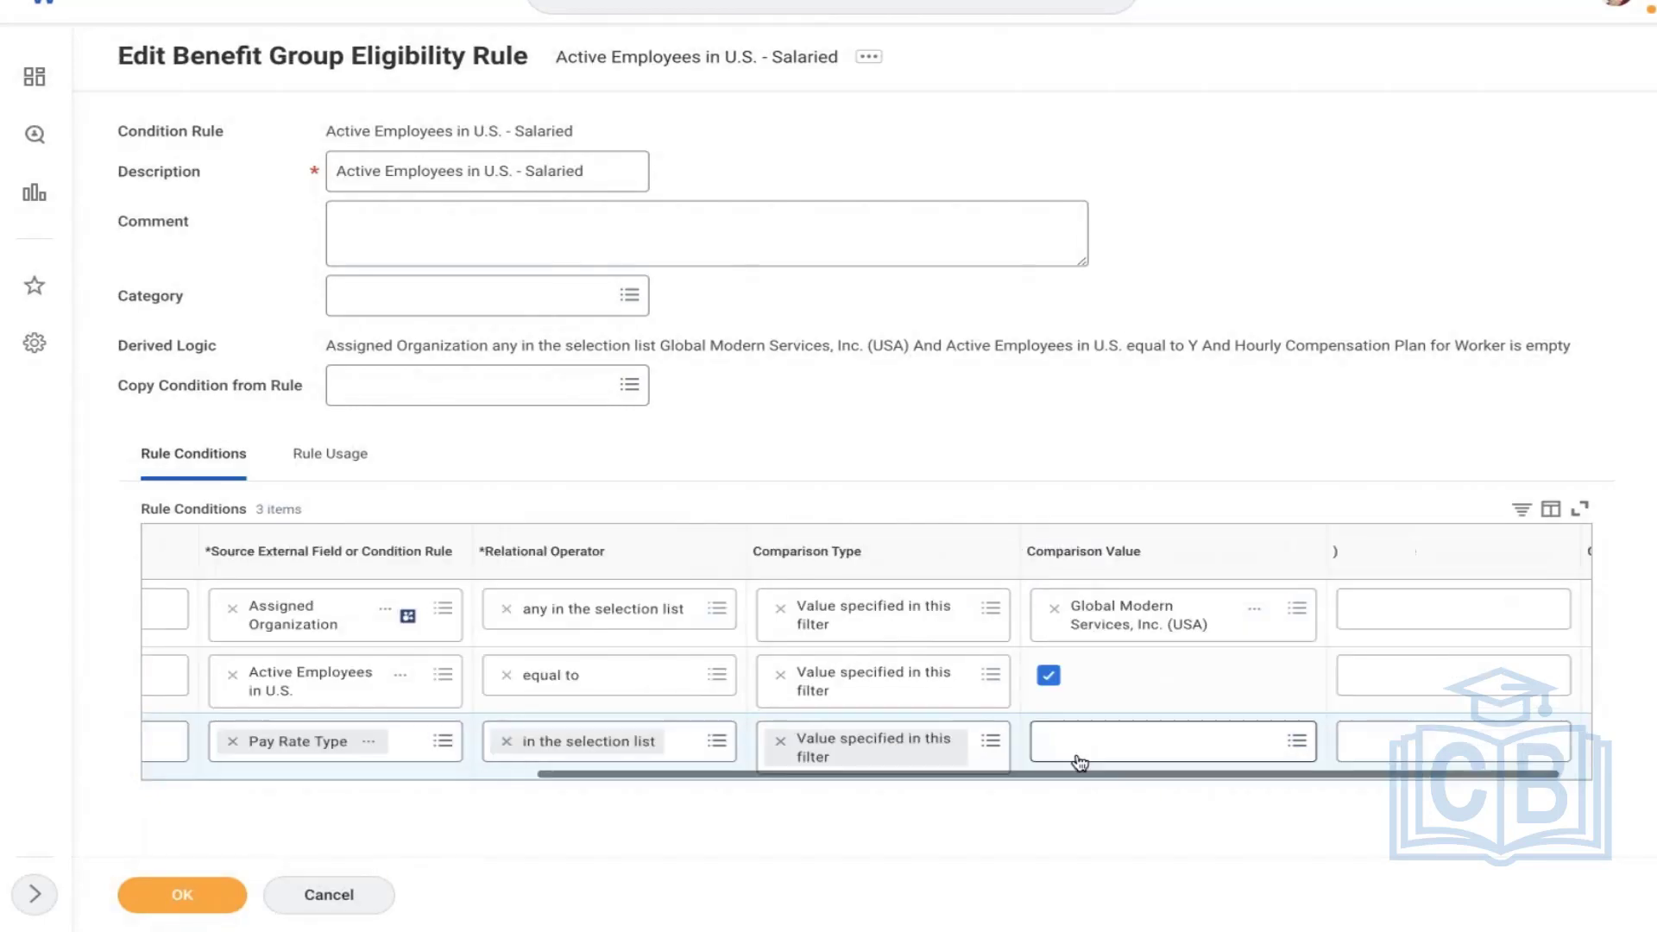
pyautogui.write('sala')
pyautogui.press('Return')
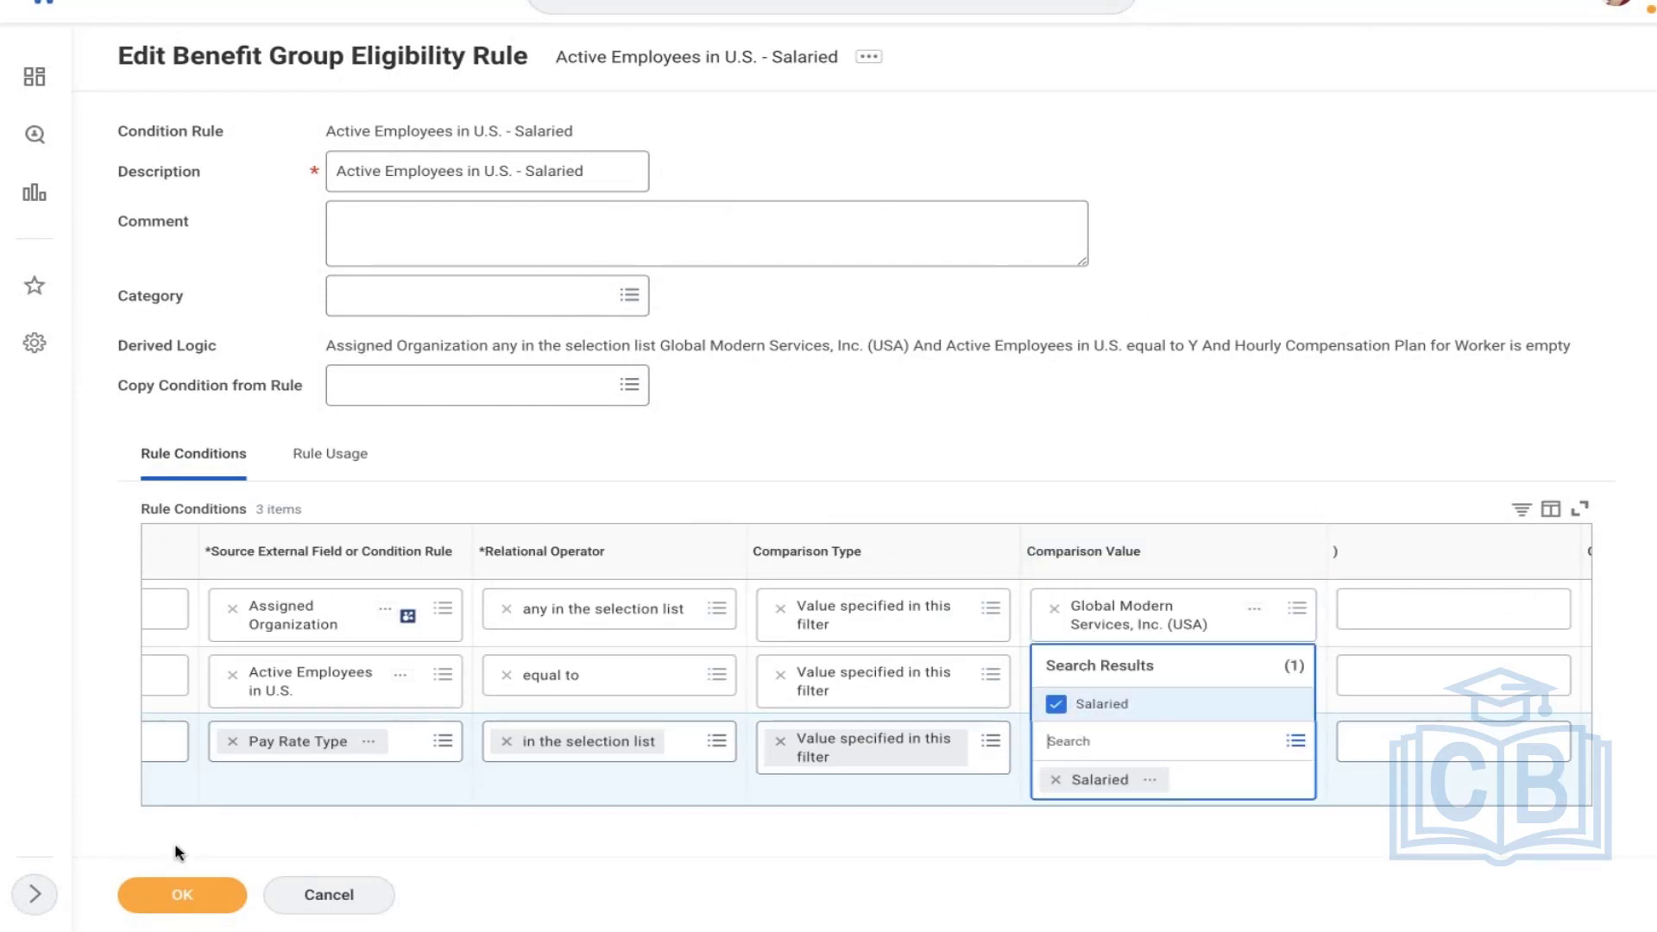
pyautogui.click(158, 898)
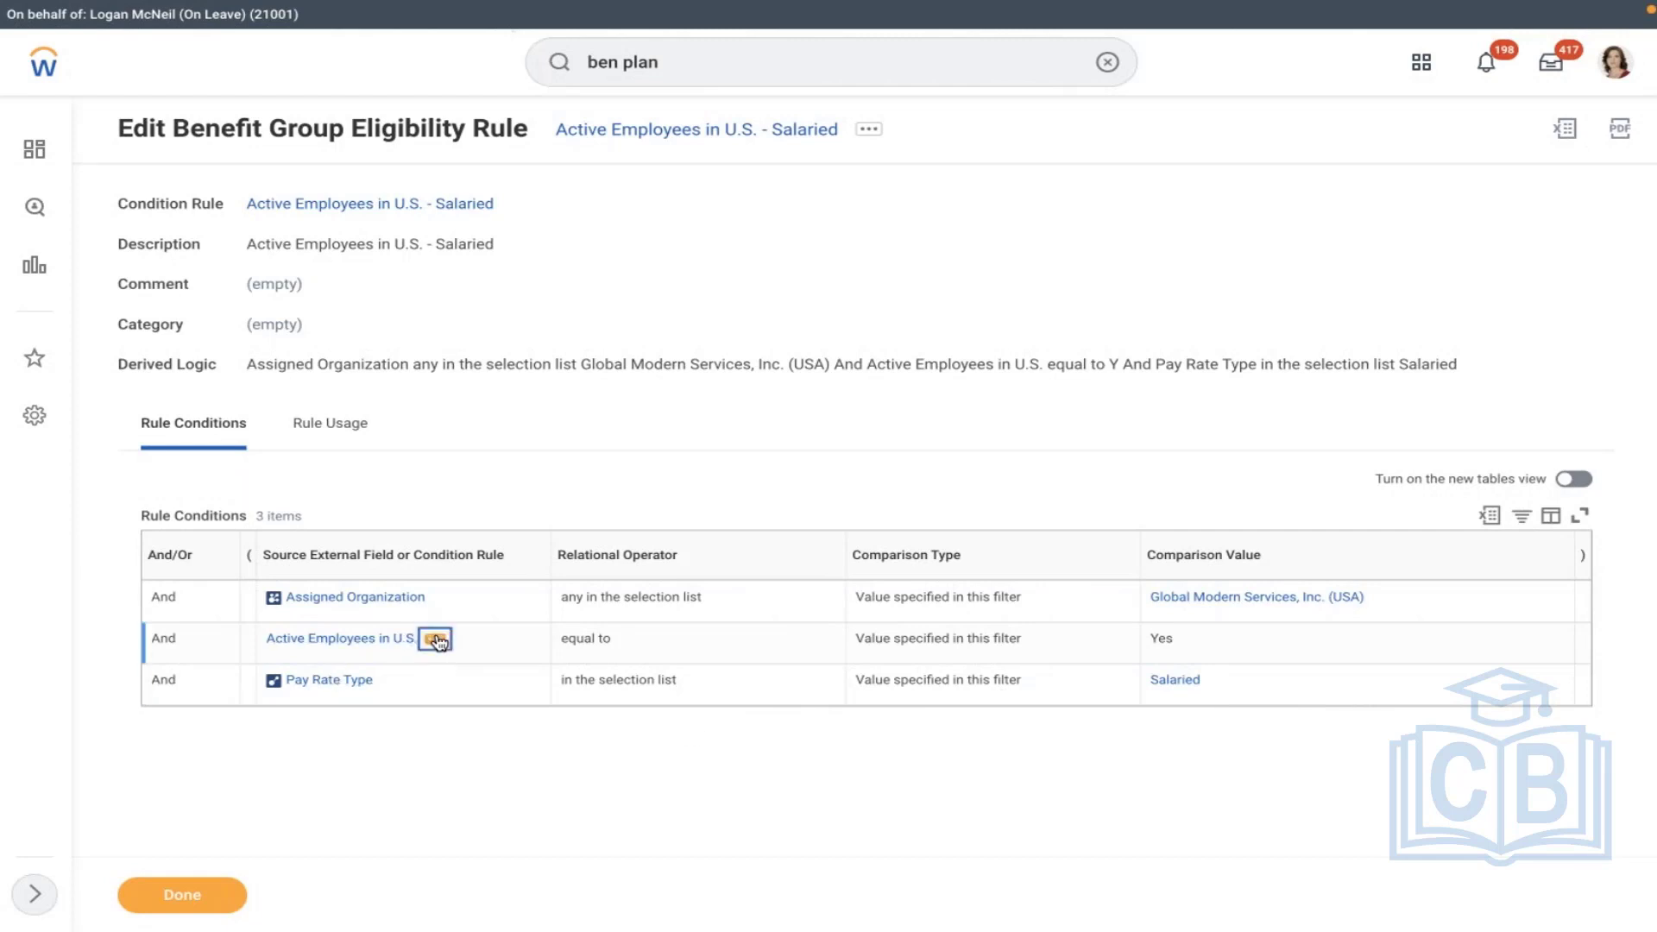
# Step: Preview the Active Employees in U.S. condition rule, then close the preview
pyautogui.click(435, 640)
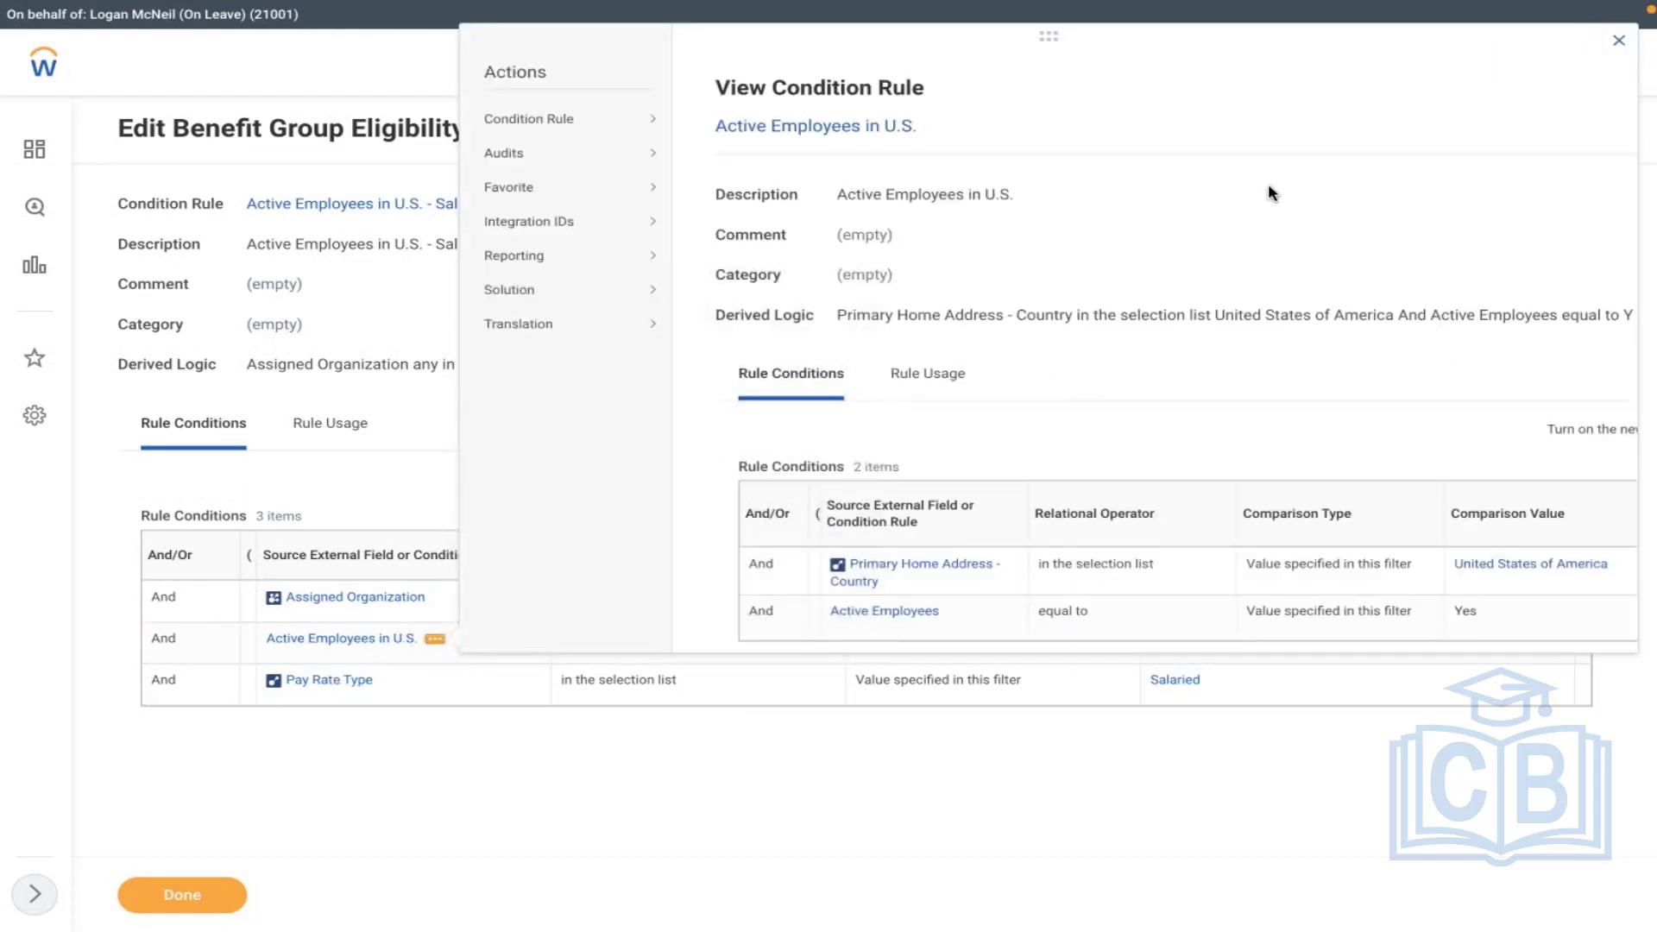
pyautogui.scroll(-1, 1269, 192)
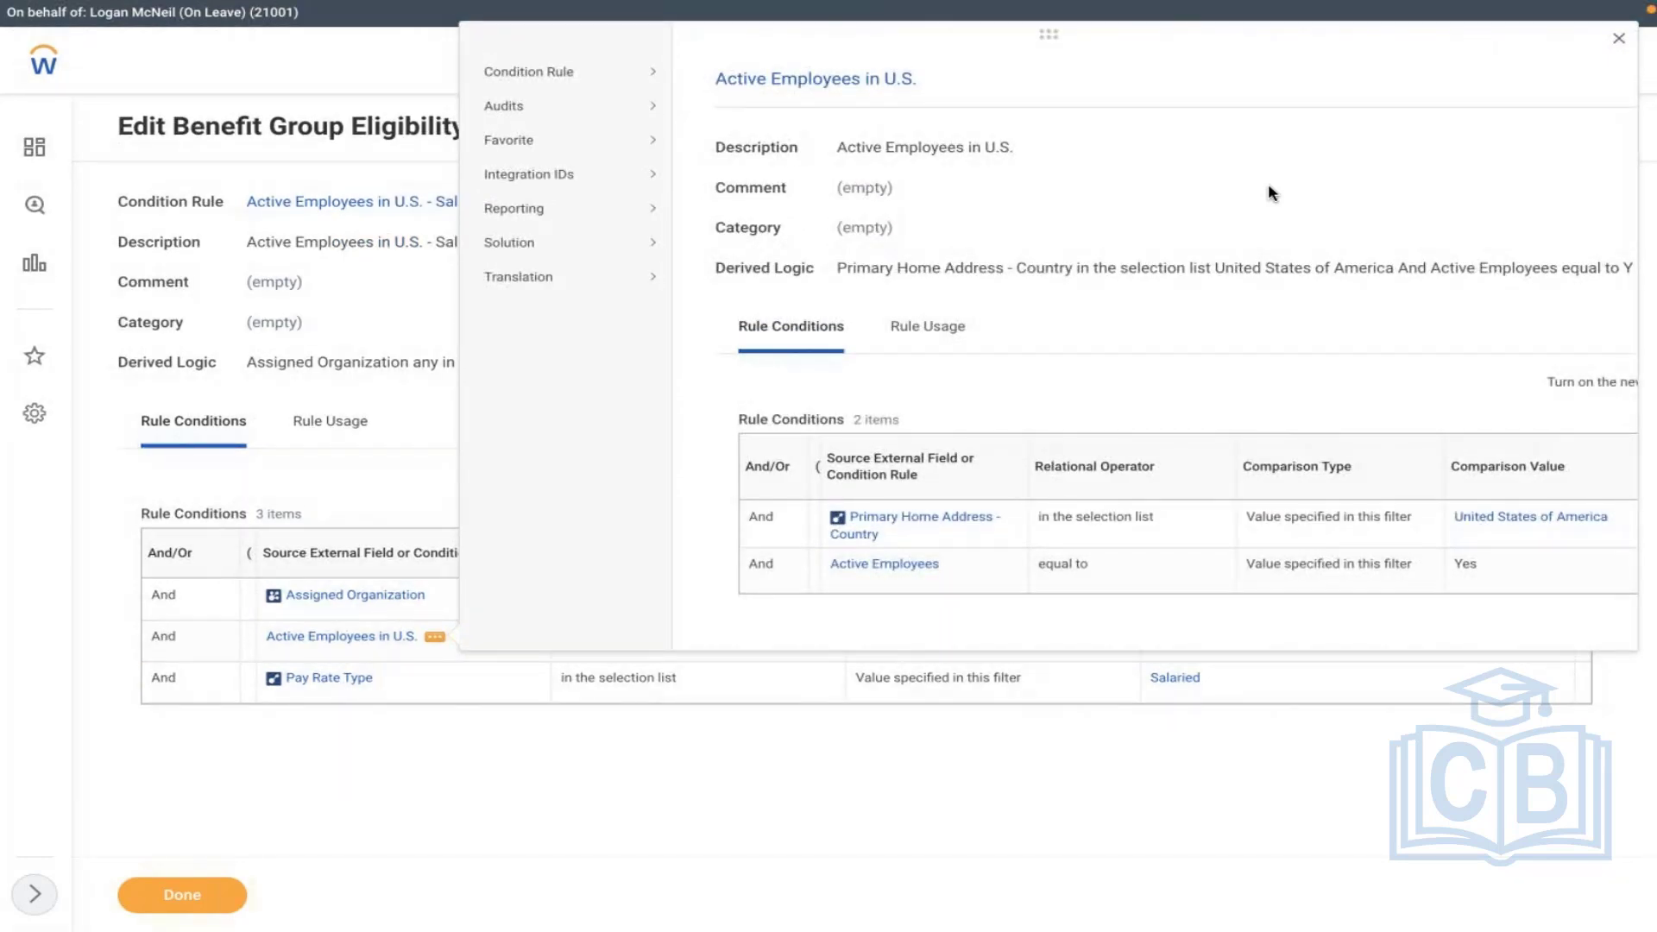
pyautogui.click(422, 311)
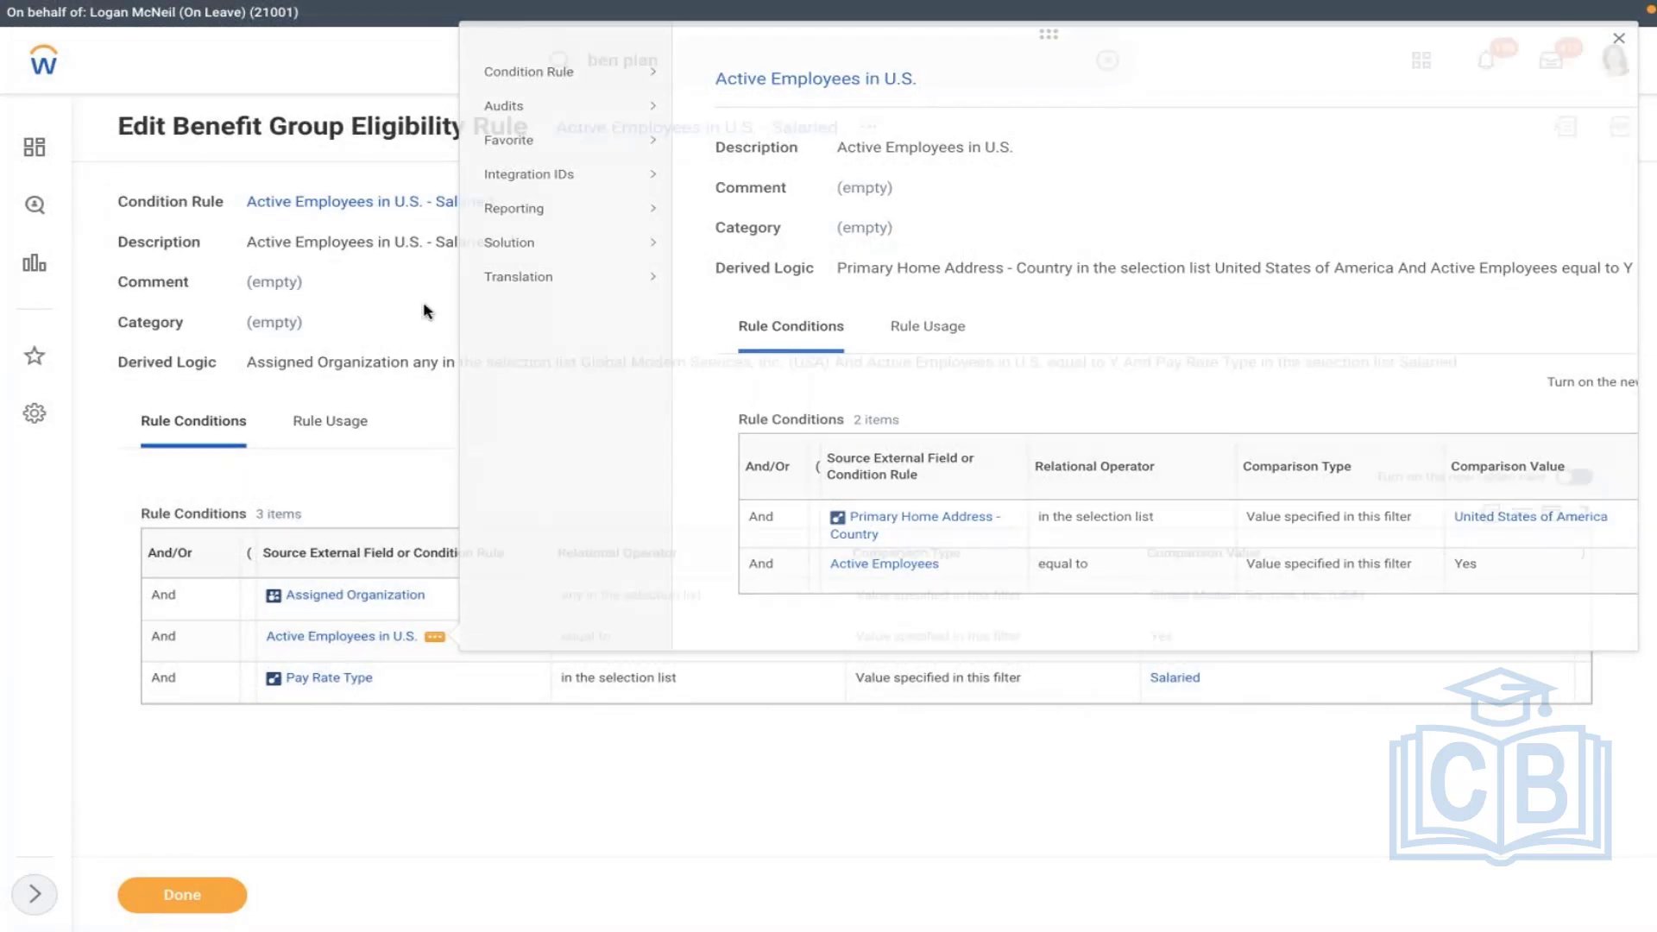
# Step: Search for the regional sales manager by name and open their profile
pyautogui.click(1109, 59)
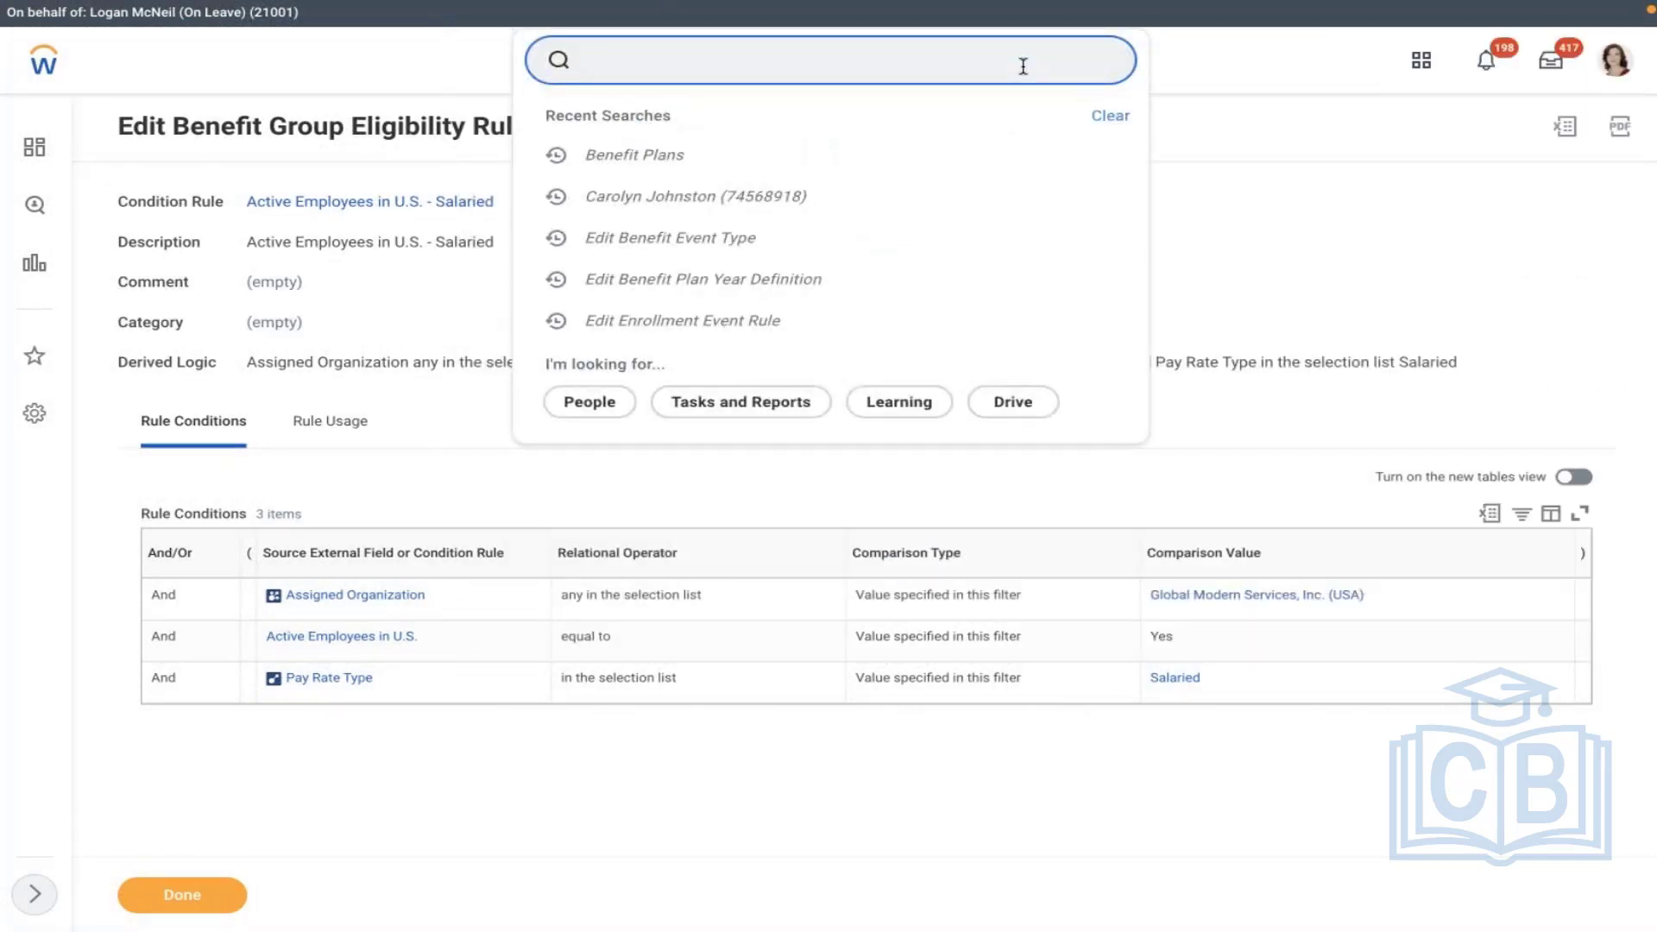
pyautogui.press('Return')
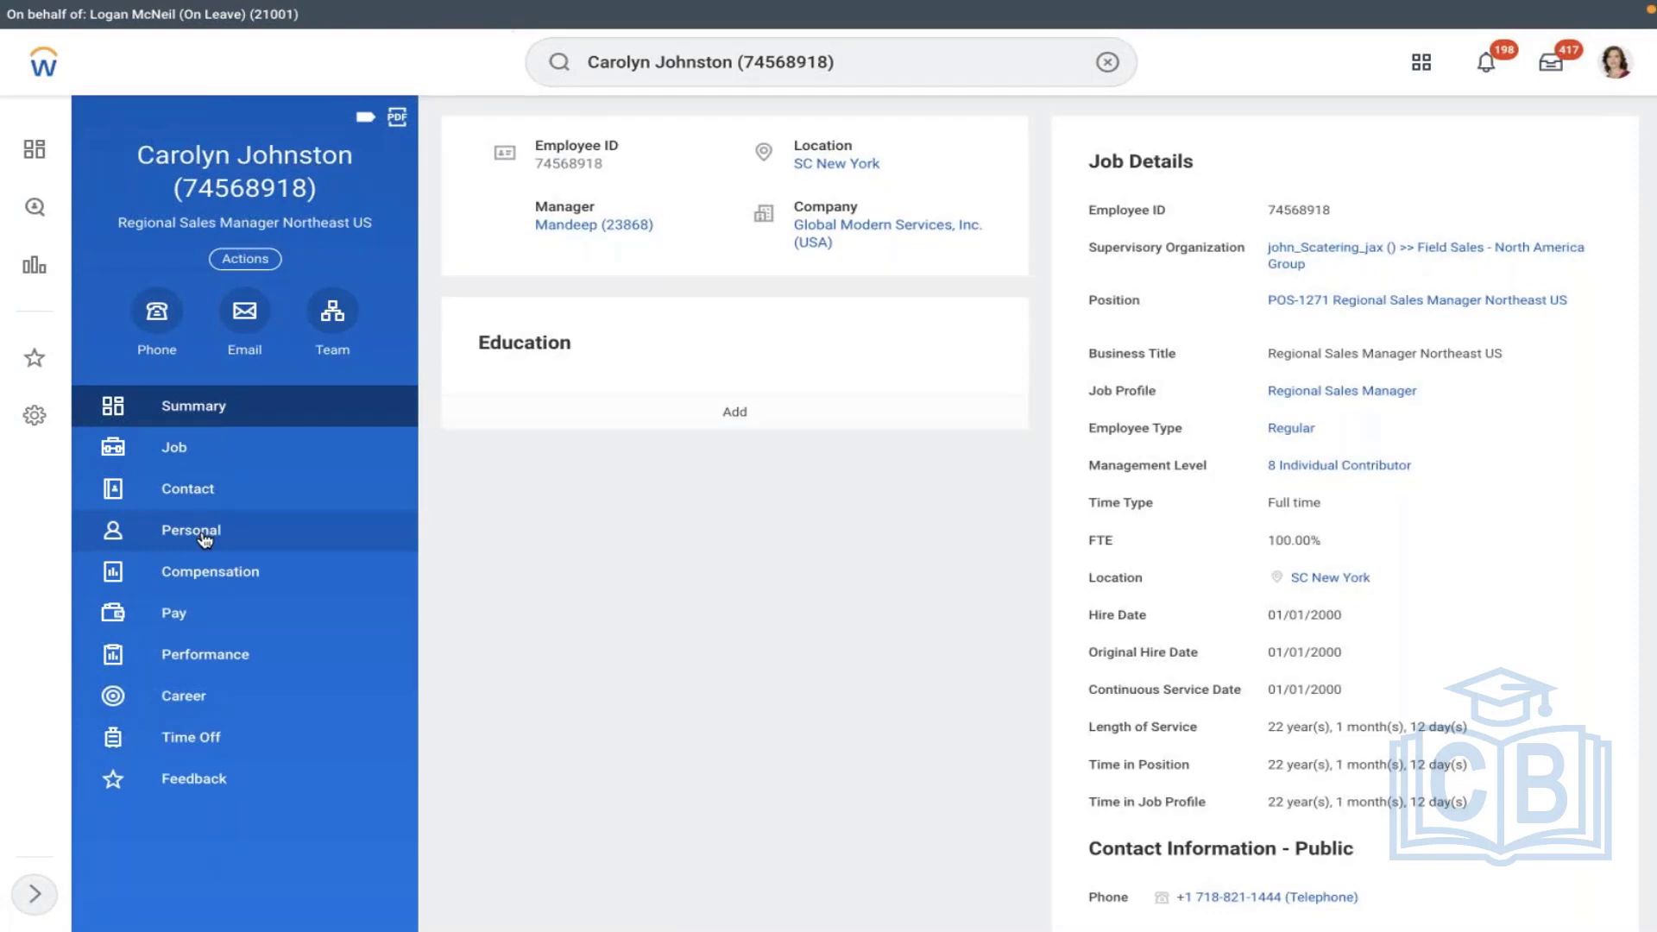
# Step: Go to the worker's Personal > Contact details and open the worker's Actions menu
pyautogui.click(205, 540)
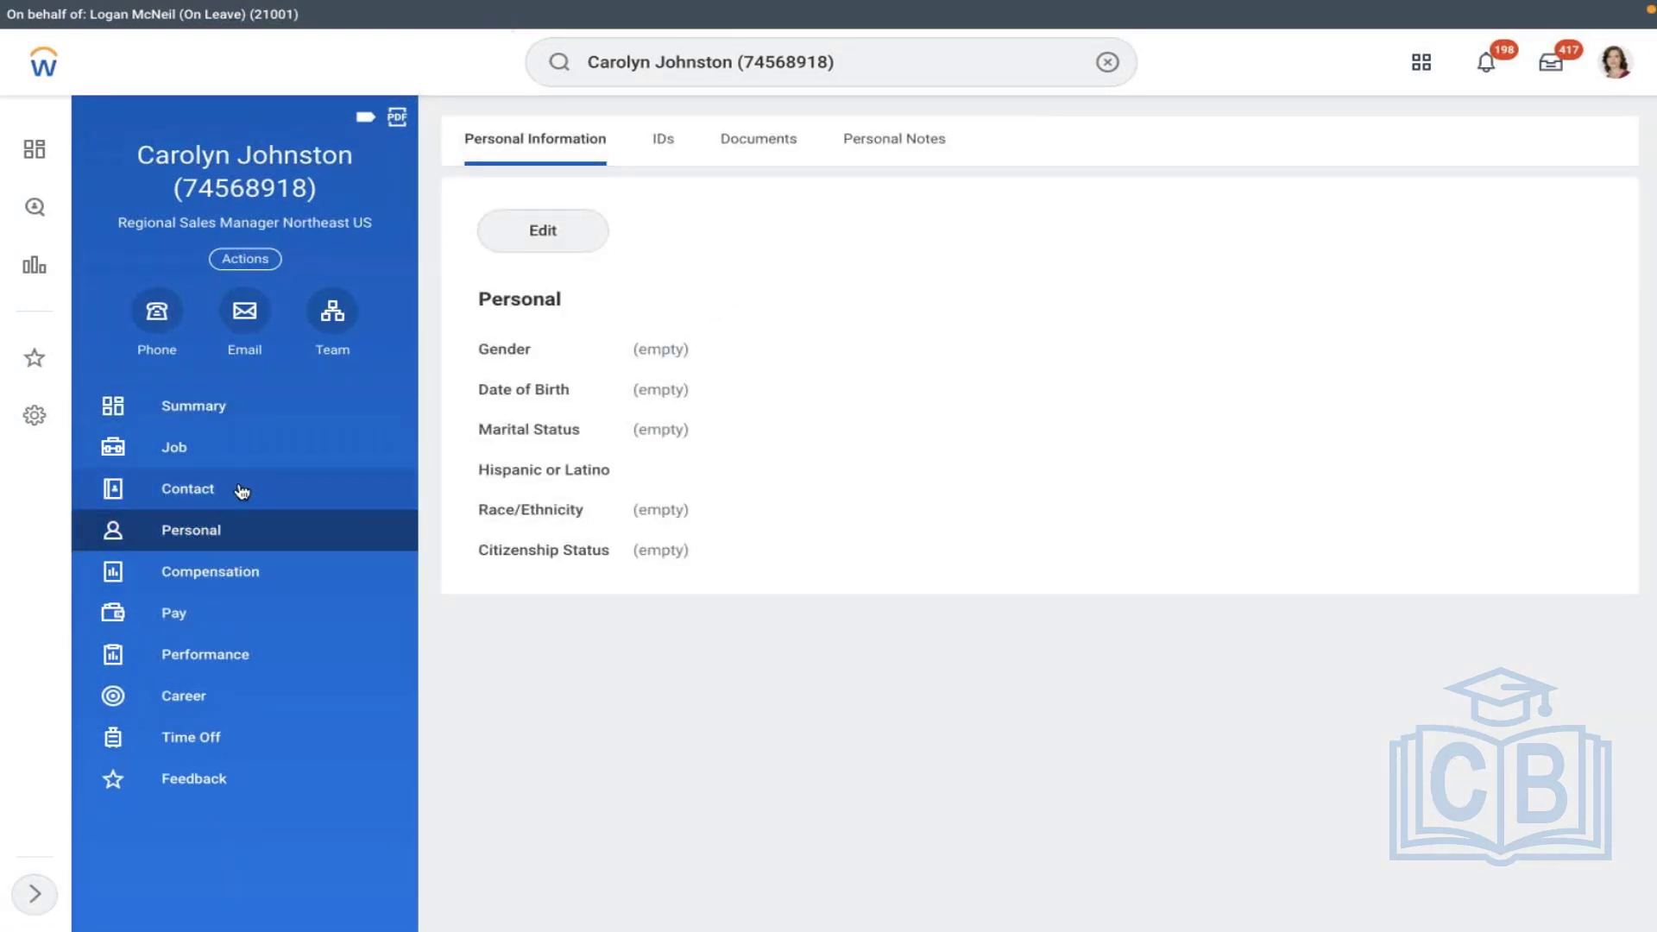
pyautogui.click(235, 488)
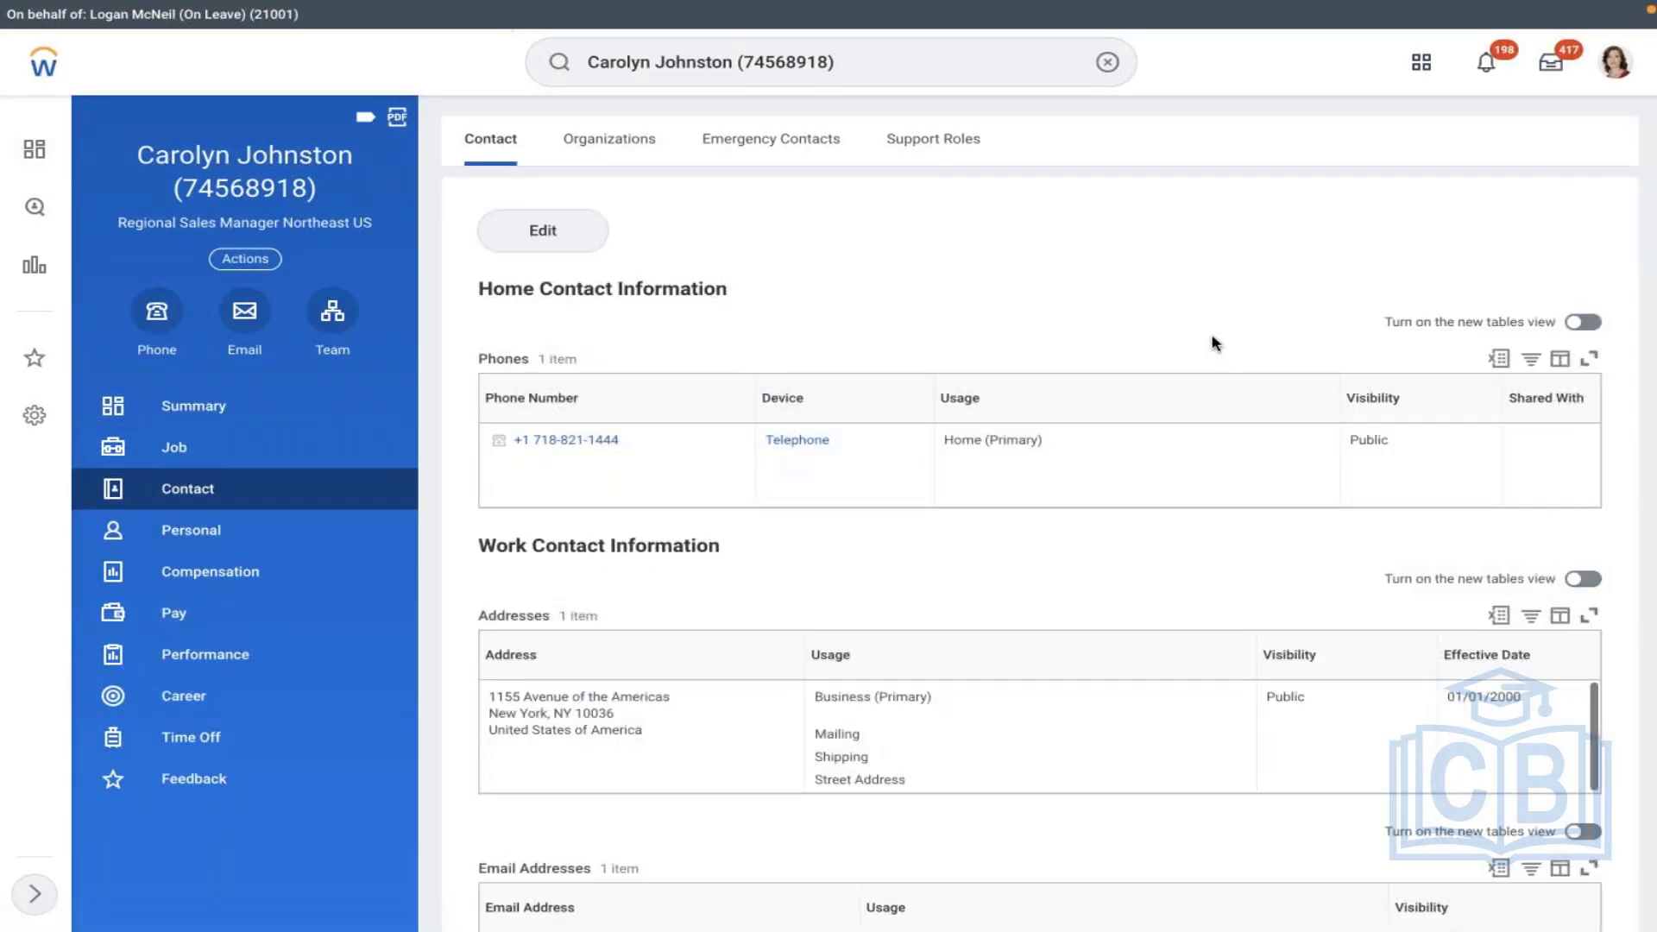
pyautogui.scroll(-3, 1154, 304)
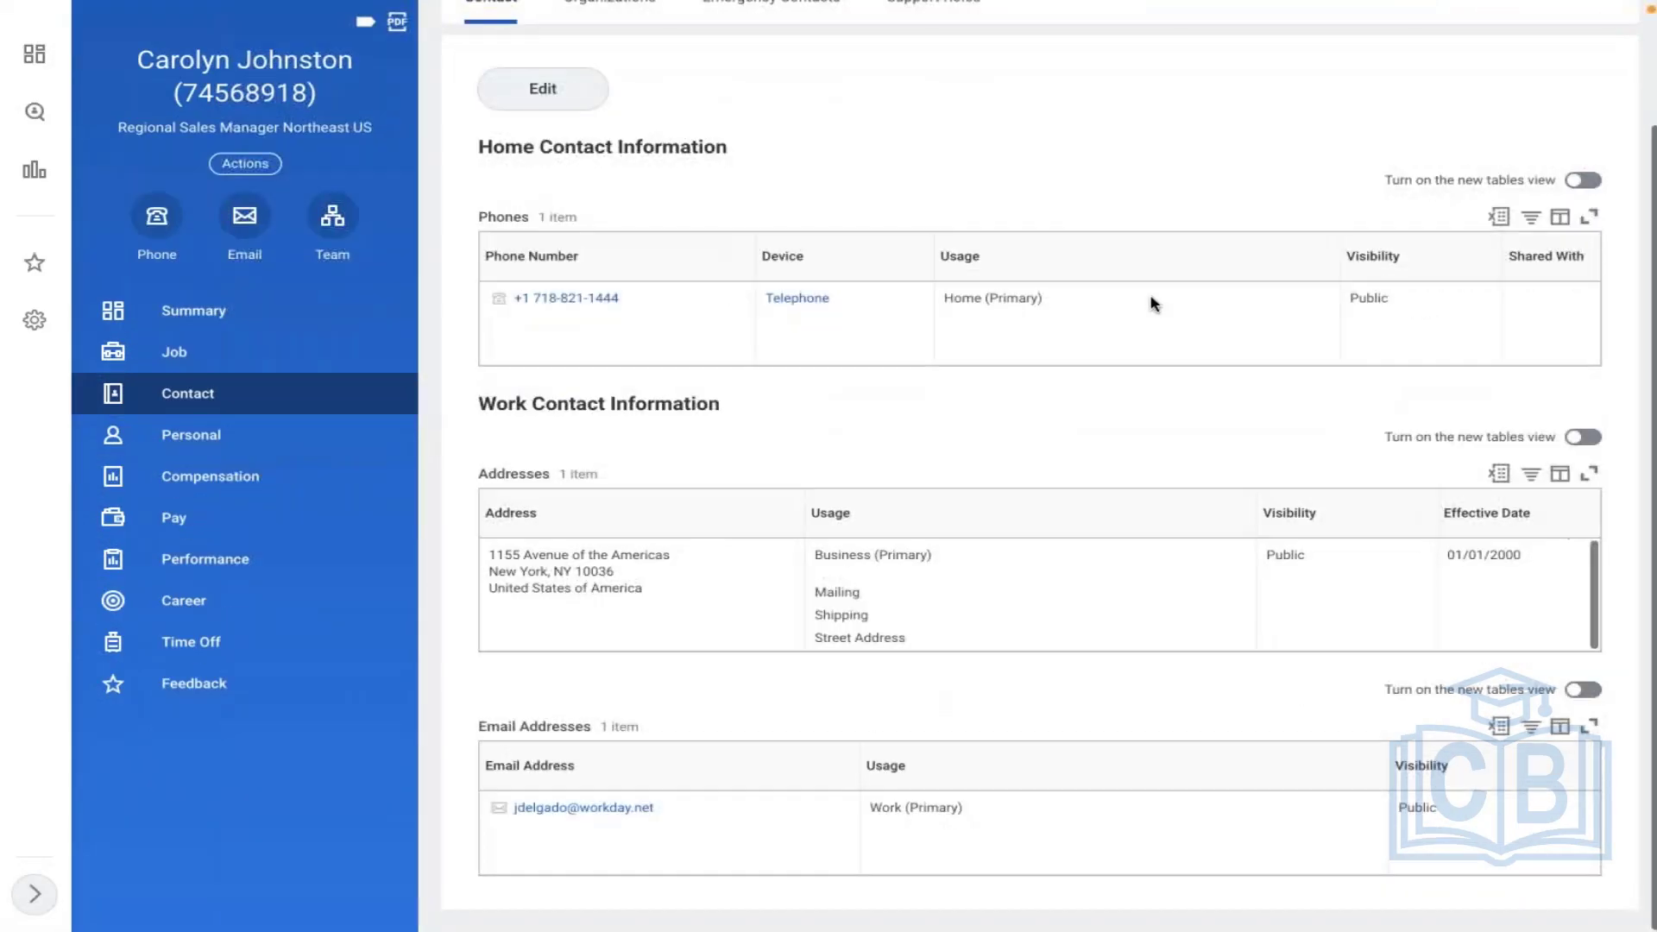
pyautogui.scroll(2, 1154, 304)
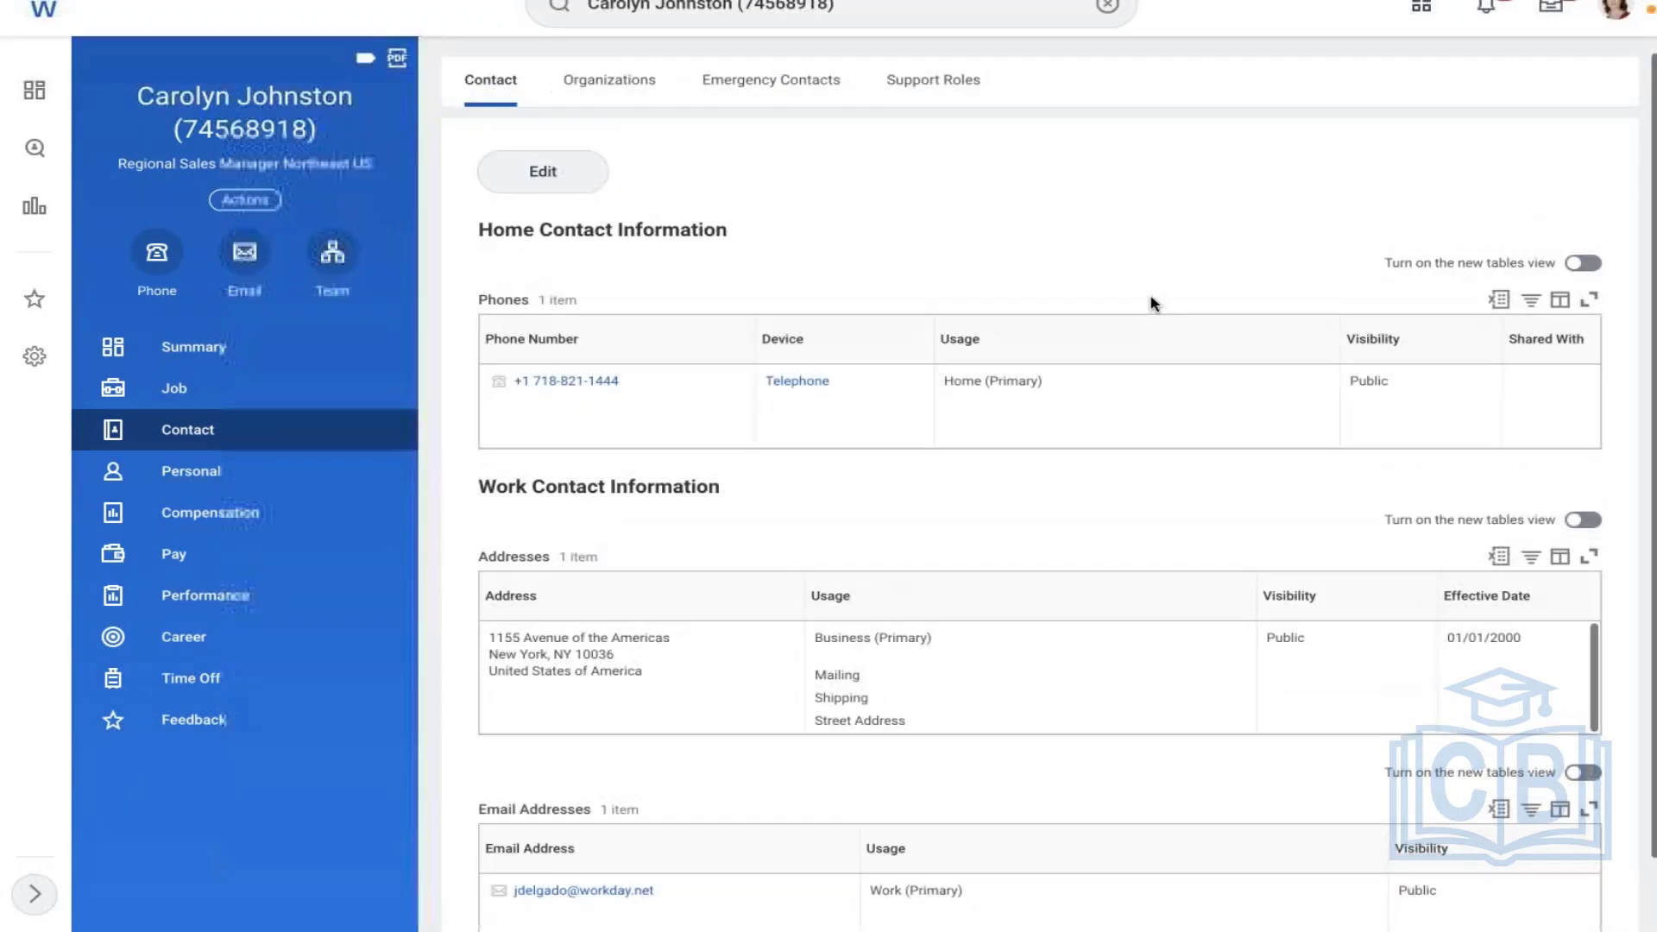
pyautogui.click(1157, 384)
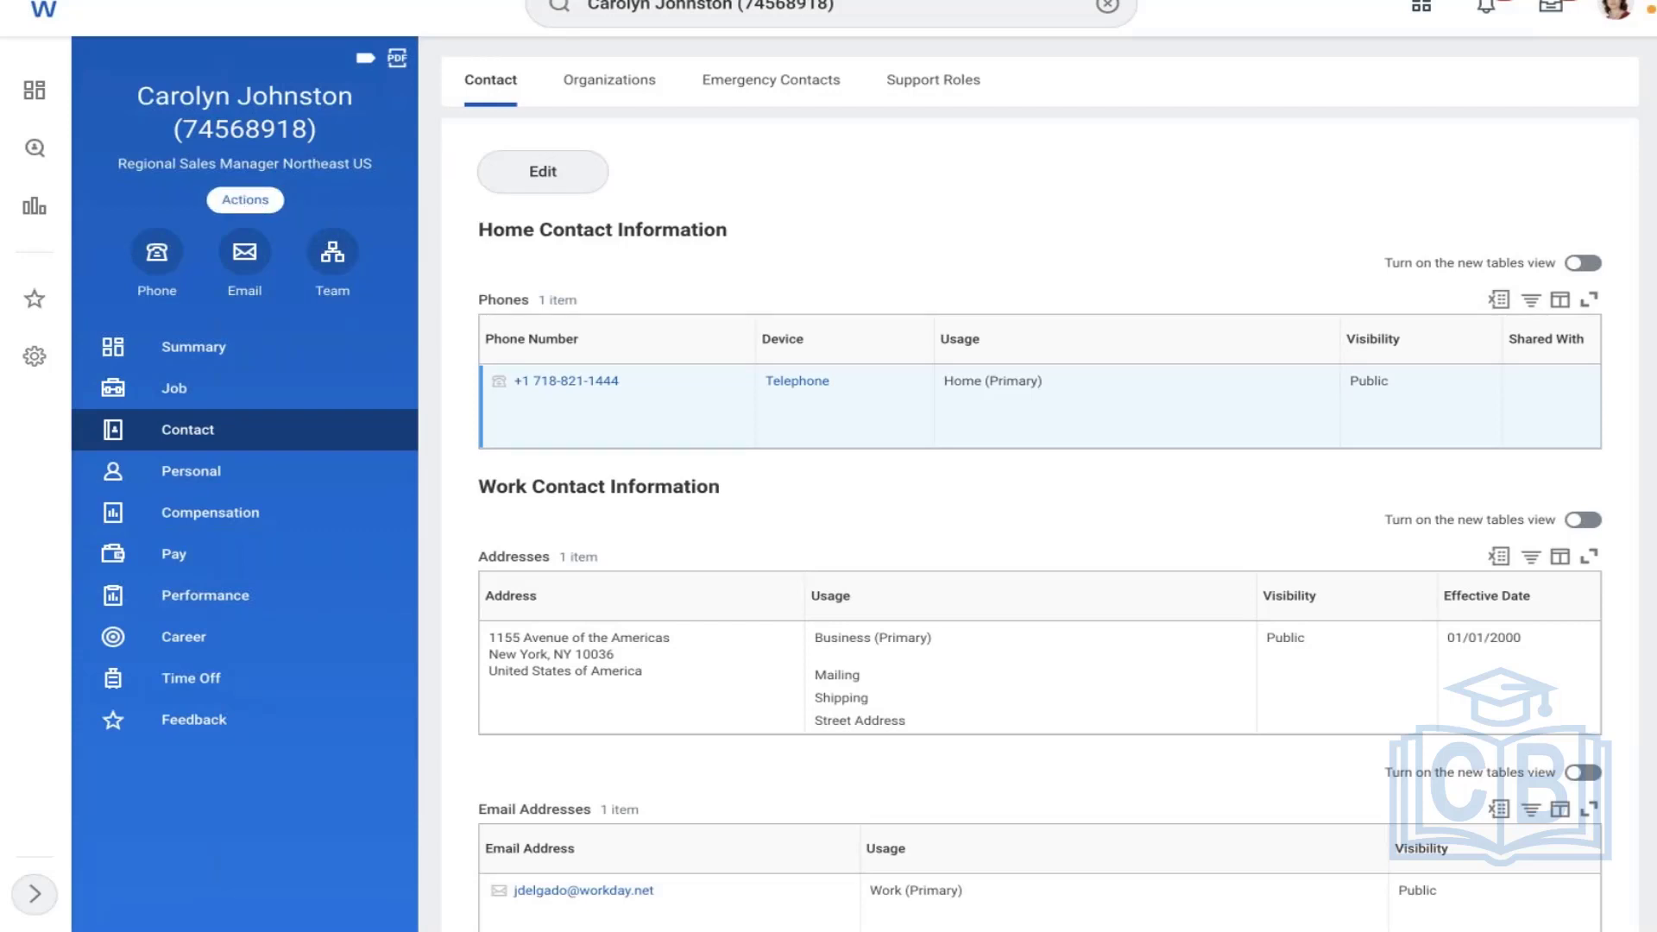
pyautogui.click(245, 200)
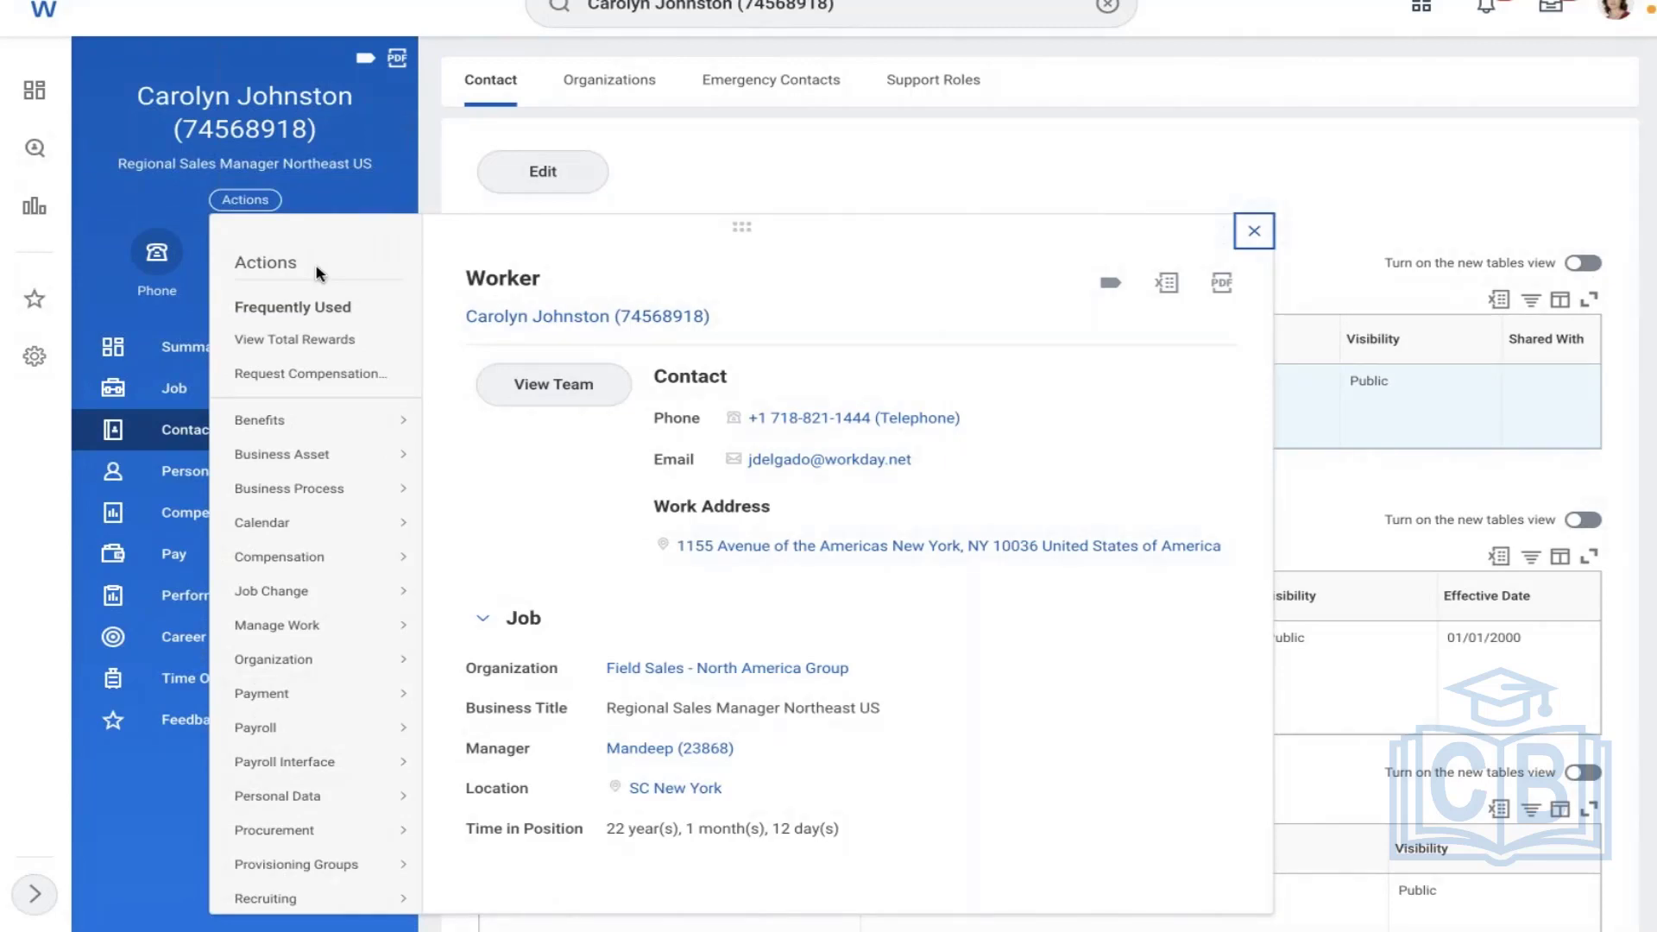
# Step: Start a Change Benefits for AMD - Retirement Savings Account with coverage starting 02/08/2022
pyautogui.moveTo(303, 423)
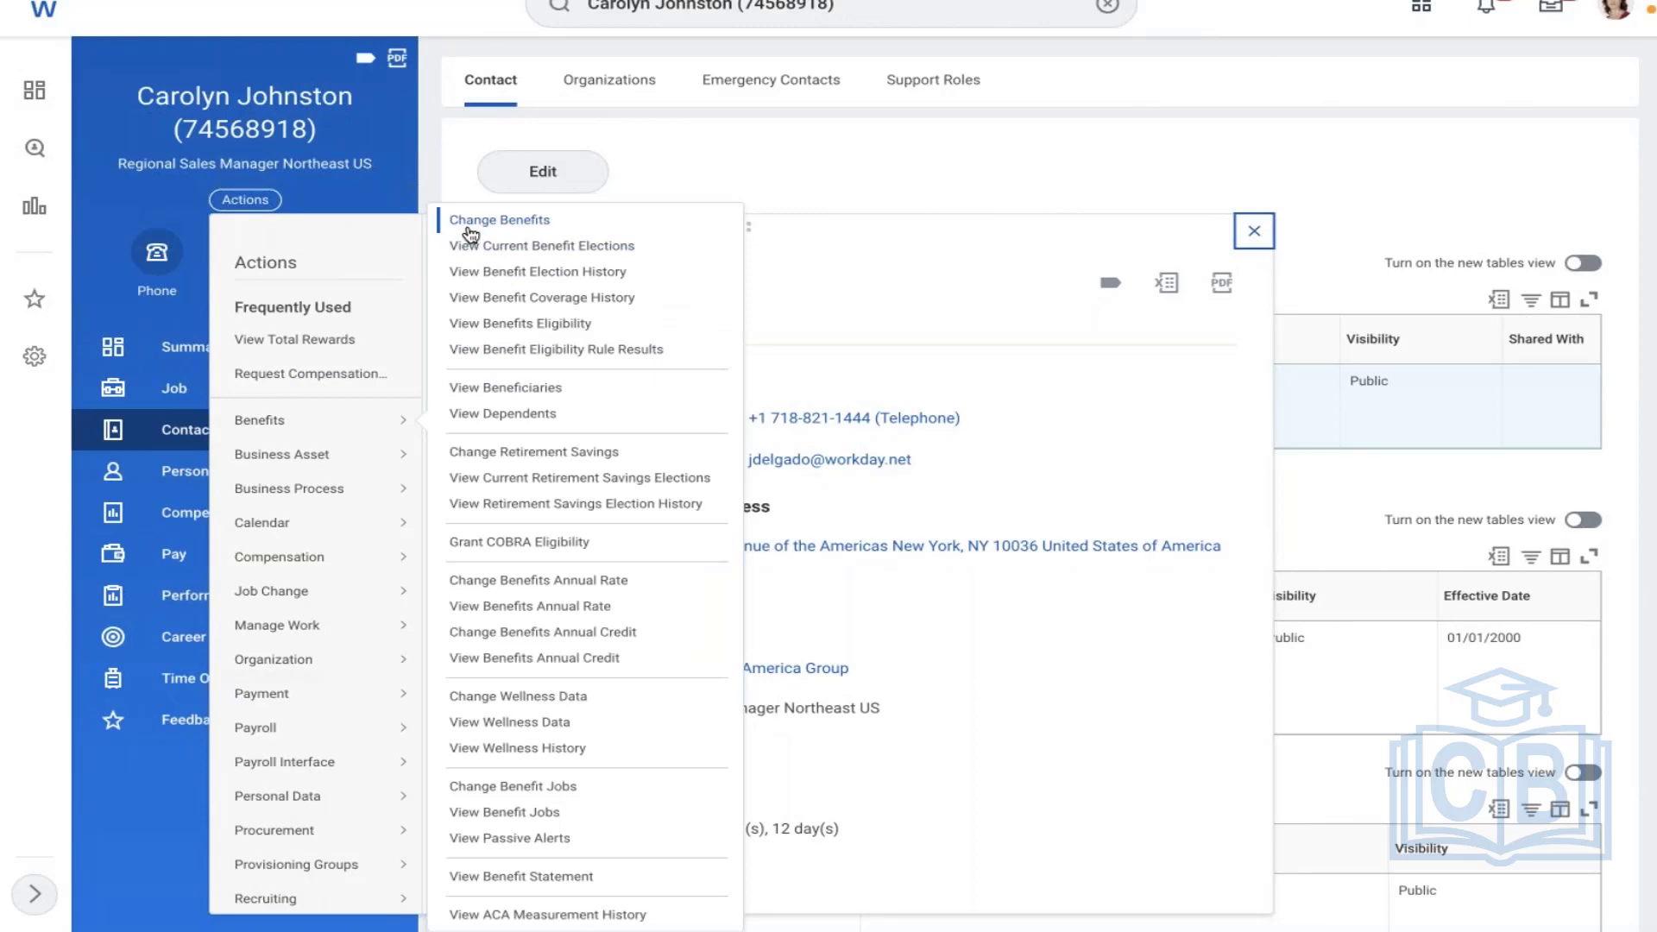
pyautogui.click(470, 231)
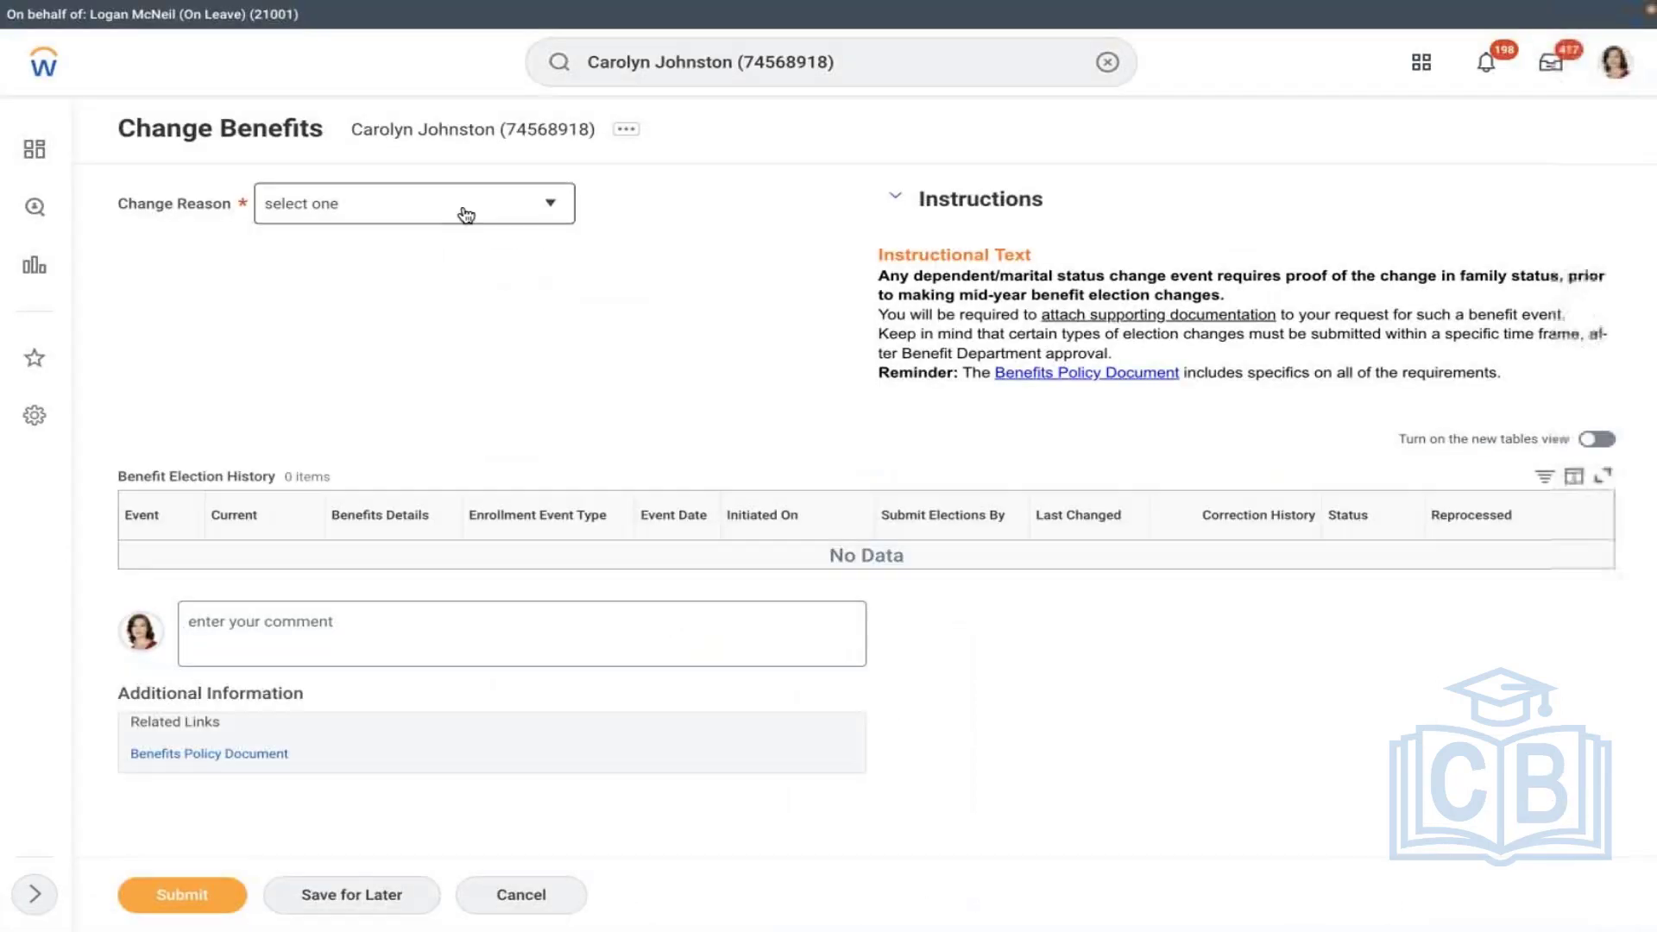
pyautogui.click(466, 212)
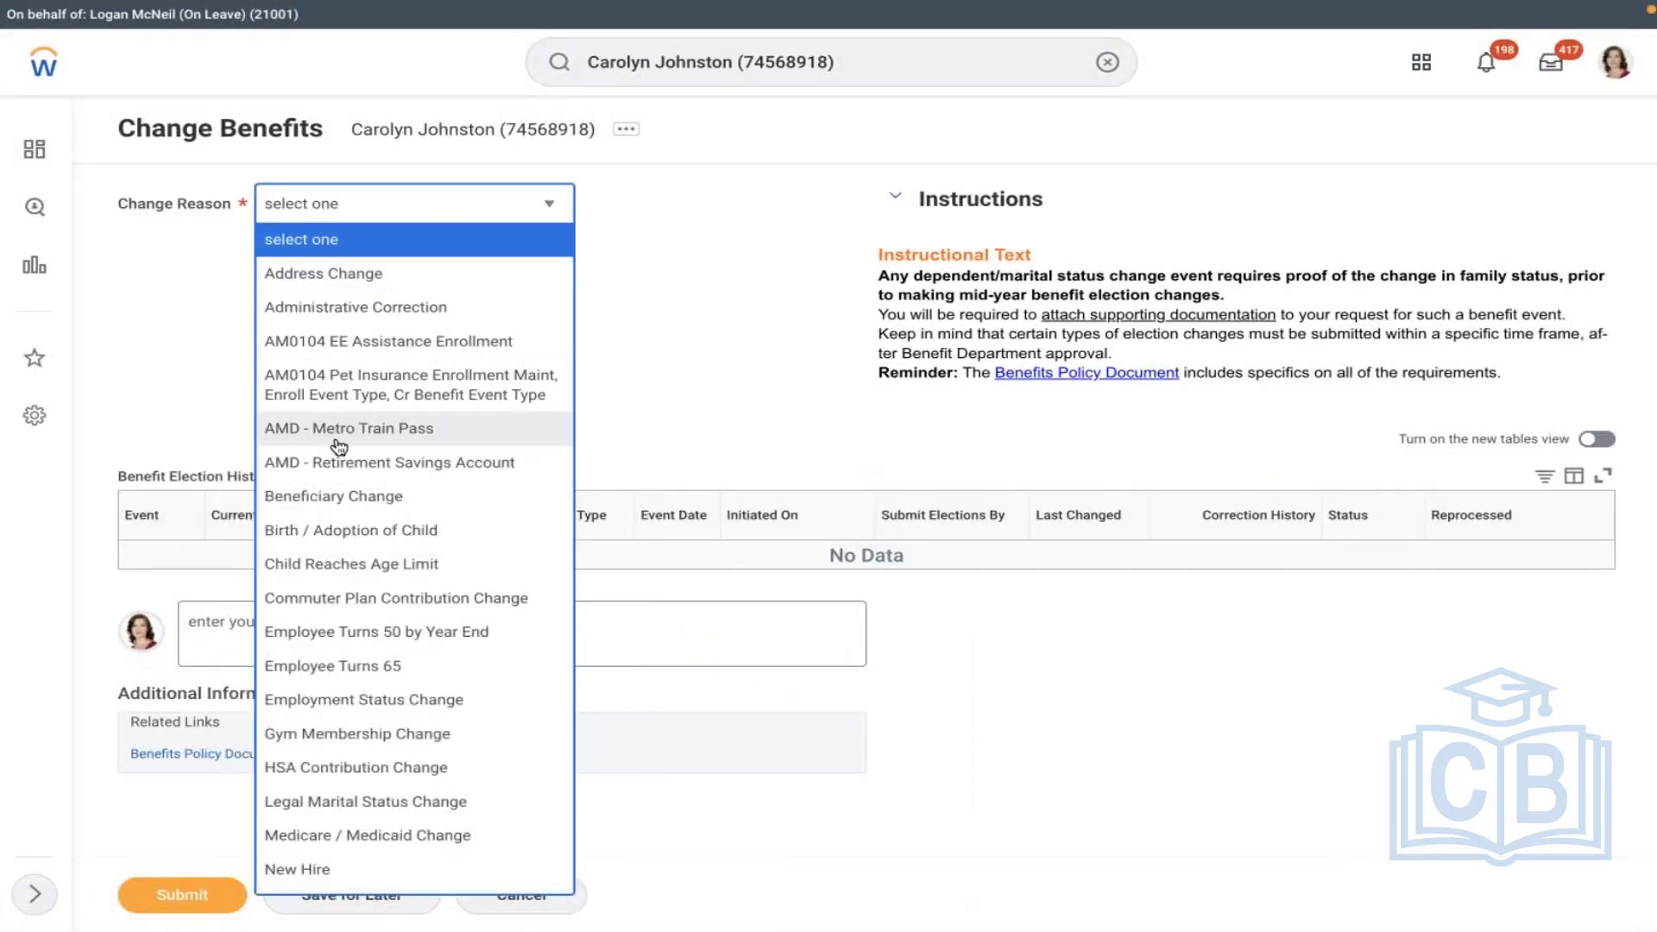
pyautogui.click(326, 466)
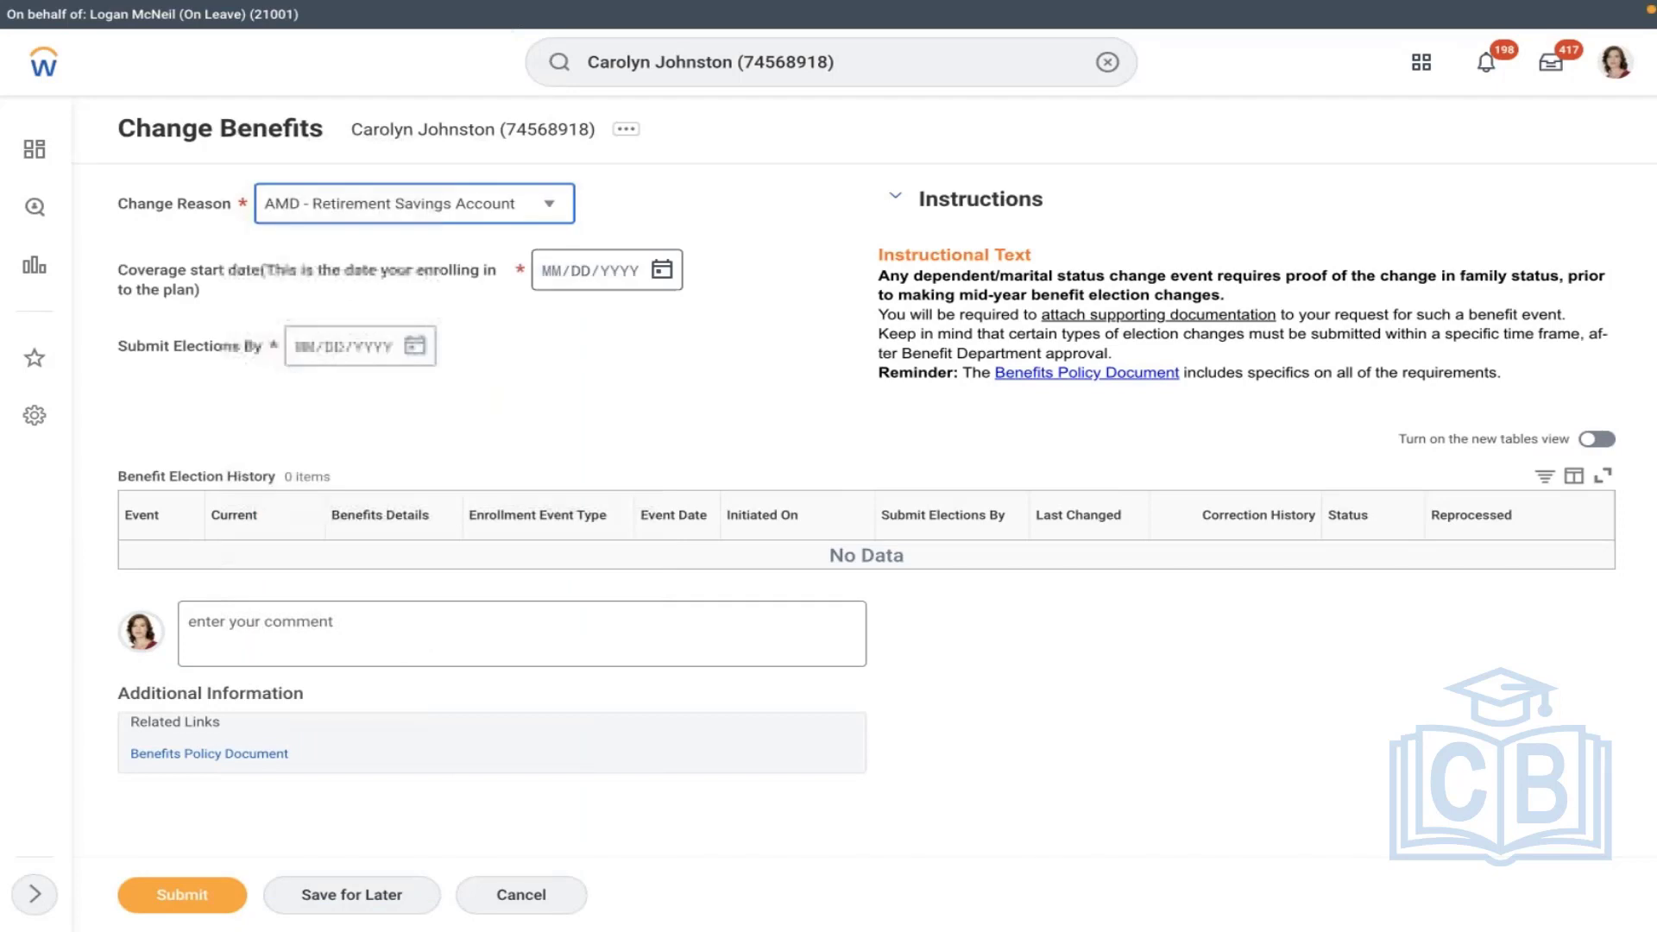
pyautogui.click(660, 273)
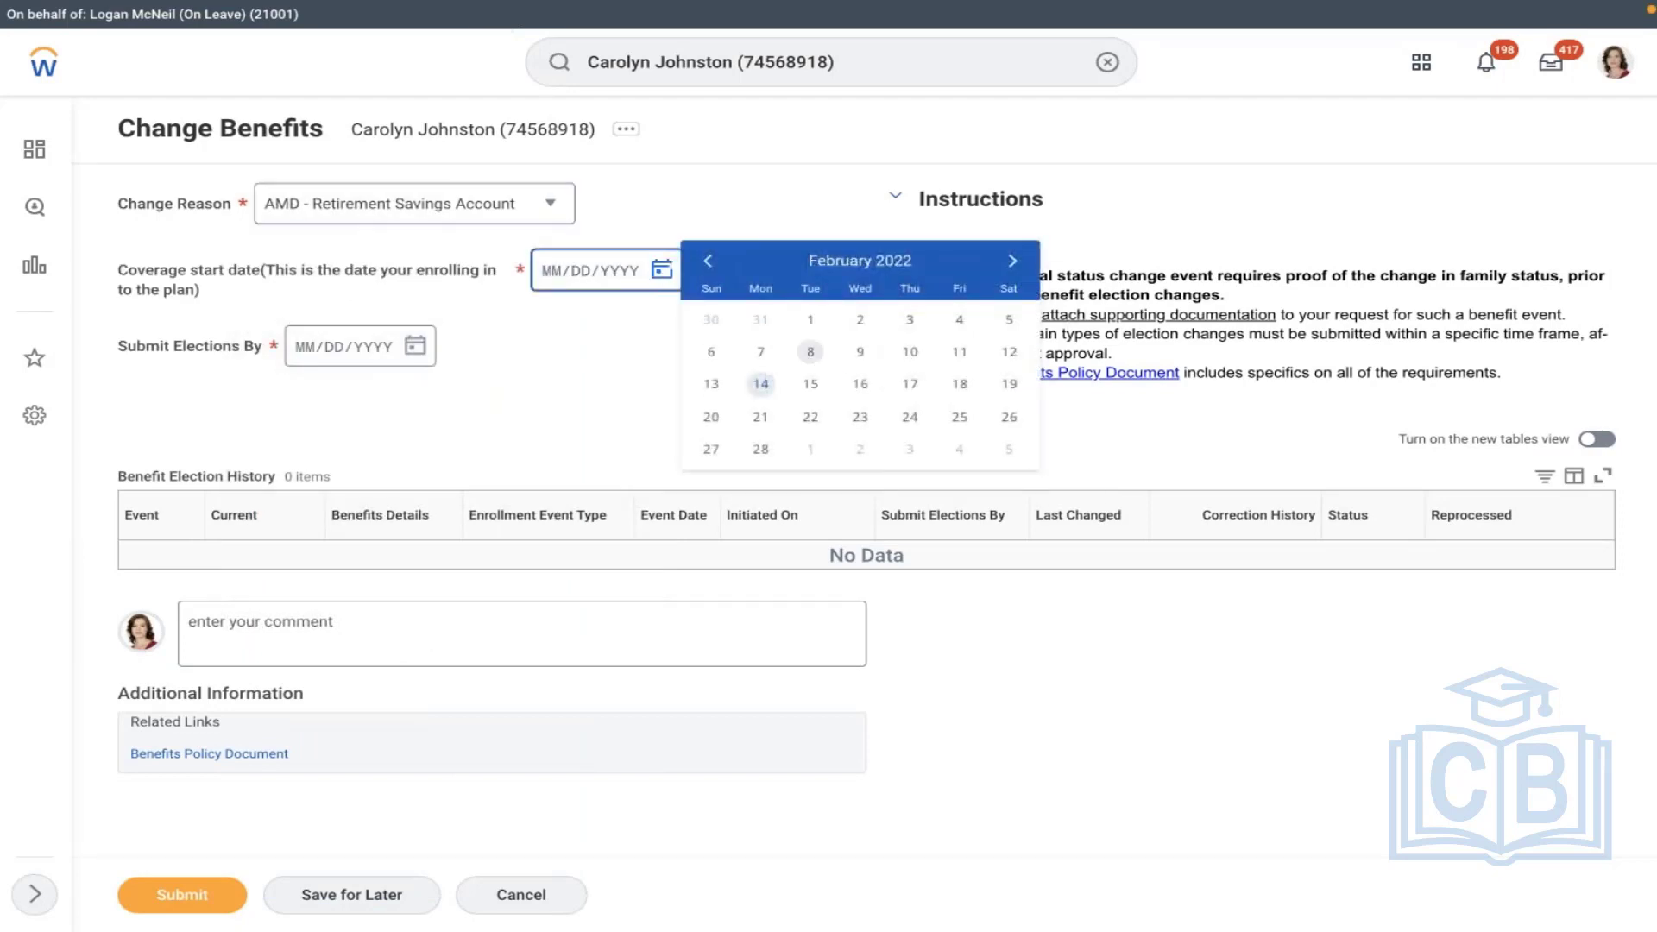
pyautogui.click(810, 351)
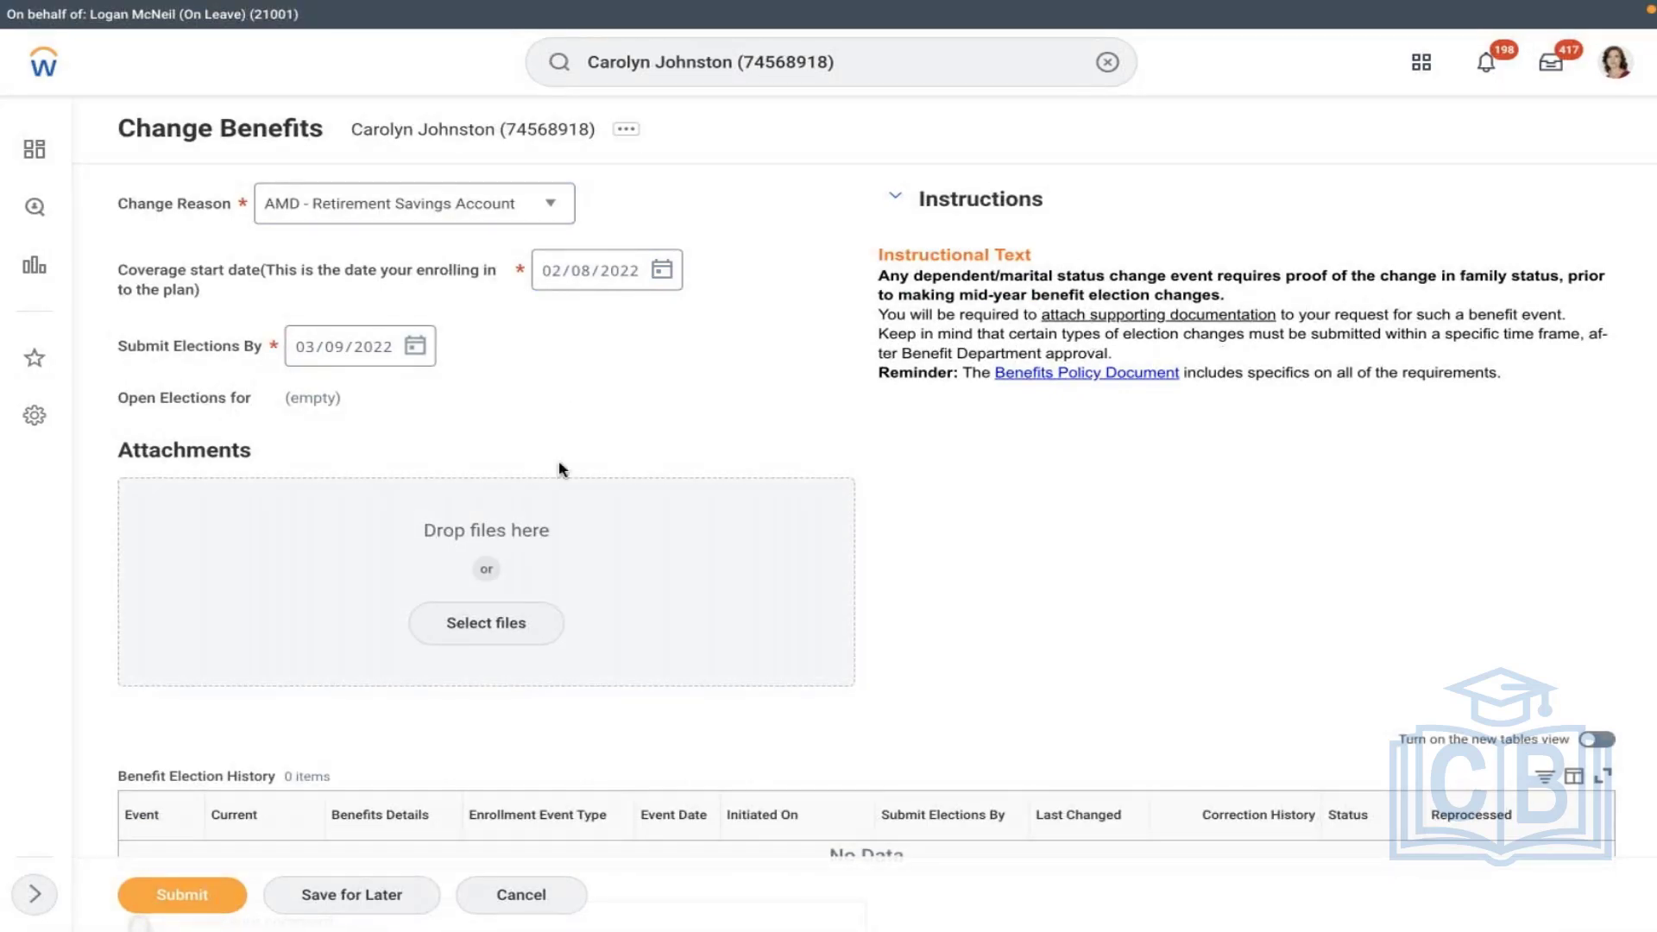
# Step: Cancel and discard the benefit change draft, then begin trimming the search text
pyautogui.click(544, 894)
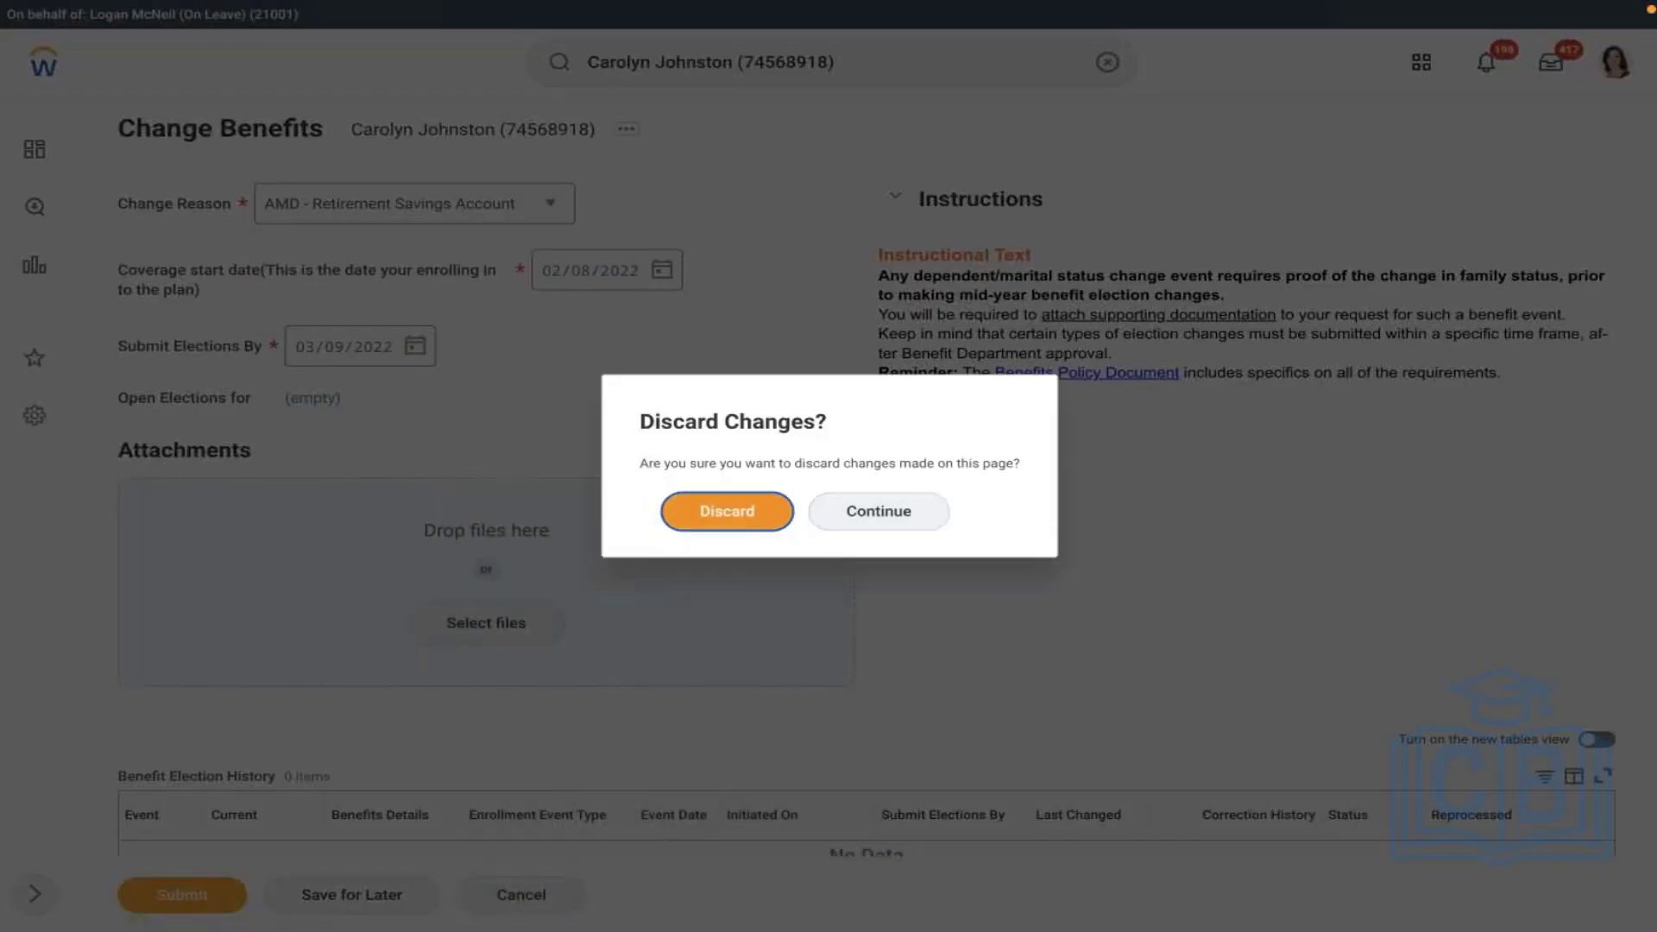
pyautogui.click(729, 511)
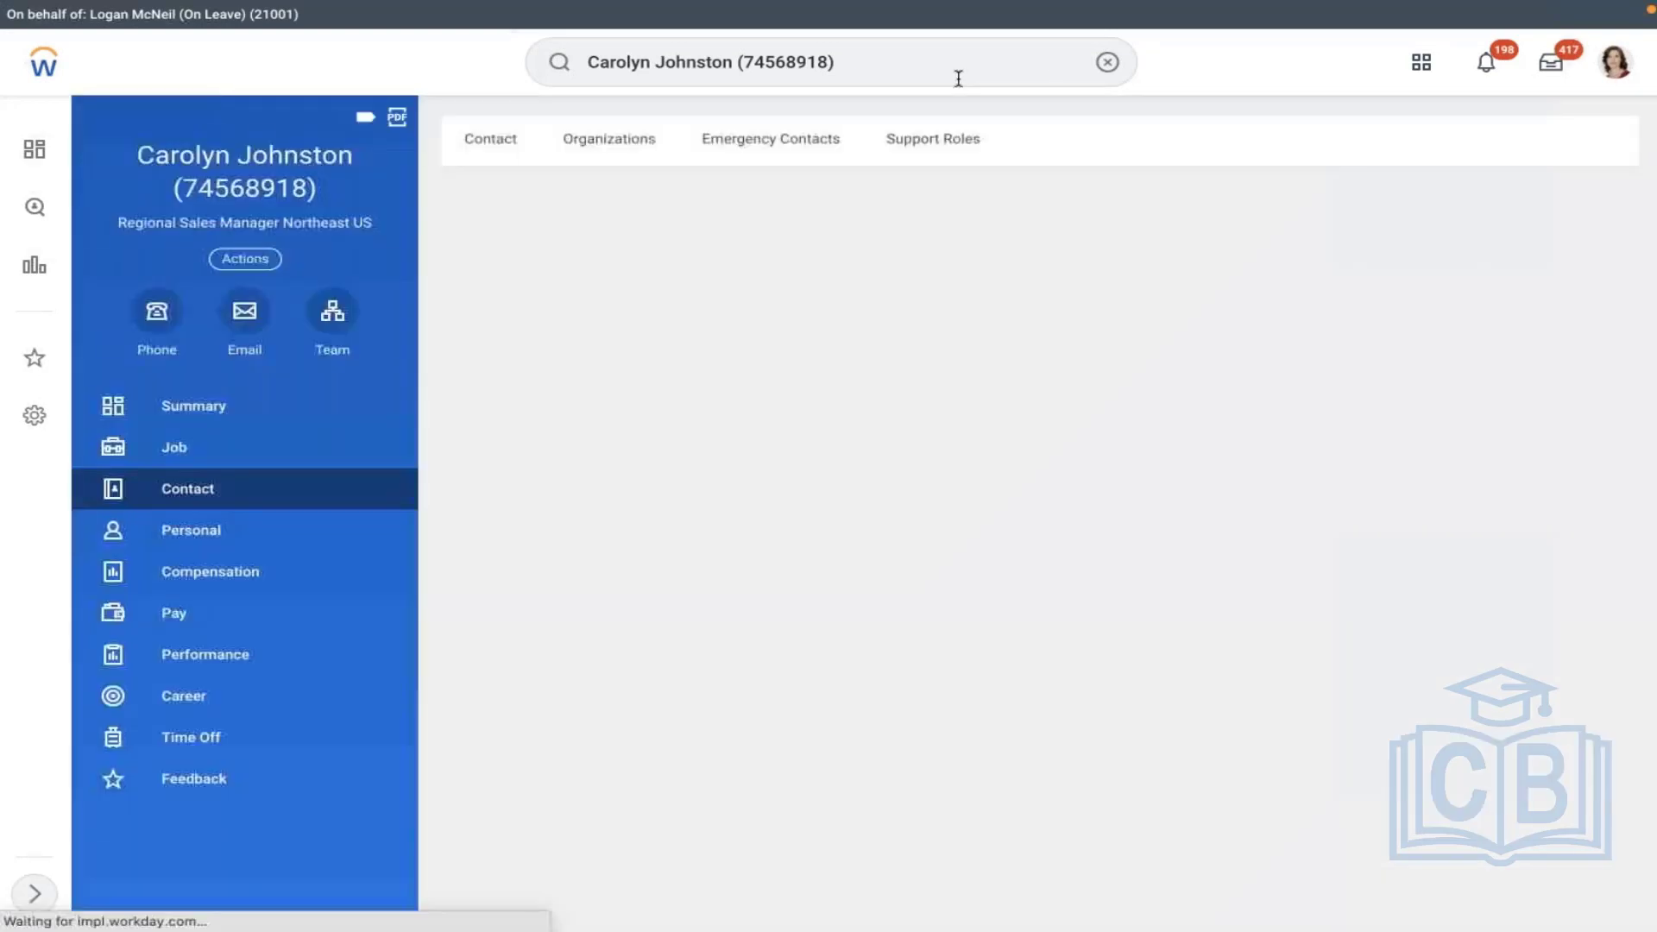
pyautogui.click(886, 74)
pyautogui.press('BackSpace')
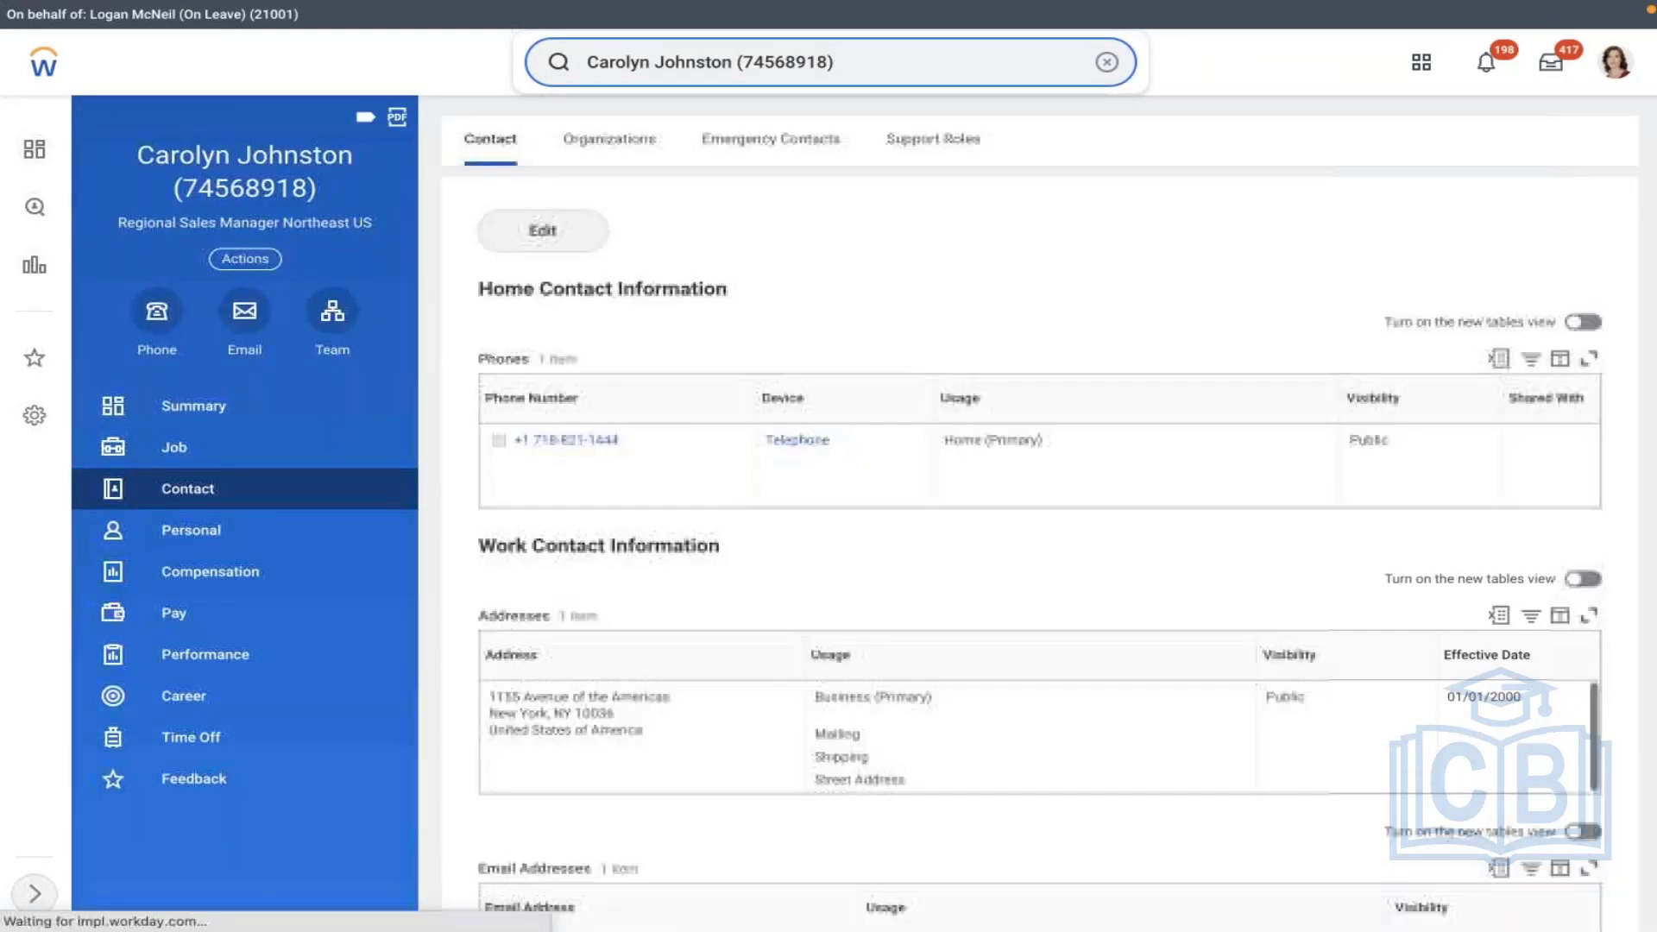
# Step: Trim the search to the worker's name and close the worker actions preview
pyautogui.press('BackSpace')
pyautogui.press('BackSpace')
pyautogui.press('BackSpace')
pyautogui.press('BackSpace')
pyautogui.press('BackSpace')
pyautogui.press('BackSpace')
pyautogui.press('BackSpace')
pyautogui.press('BackSpace')
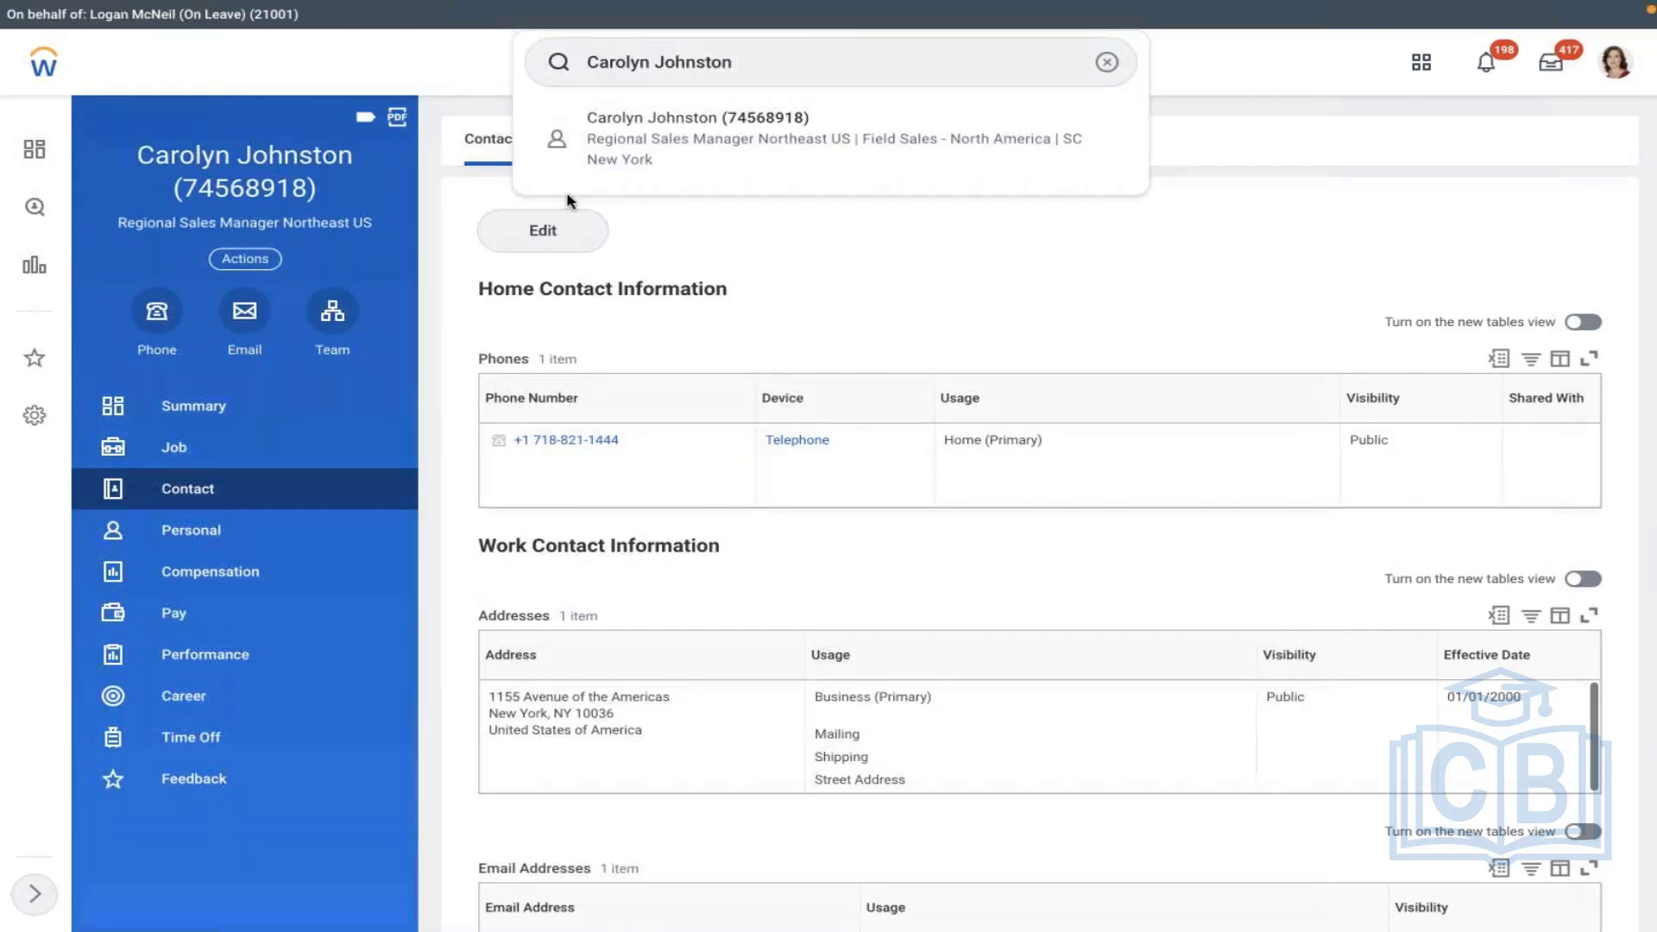
pyautogui.click(245, 259)
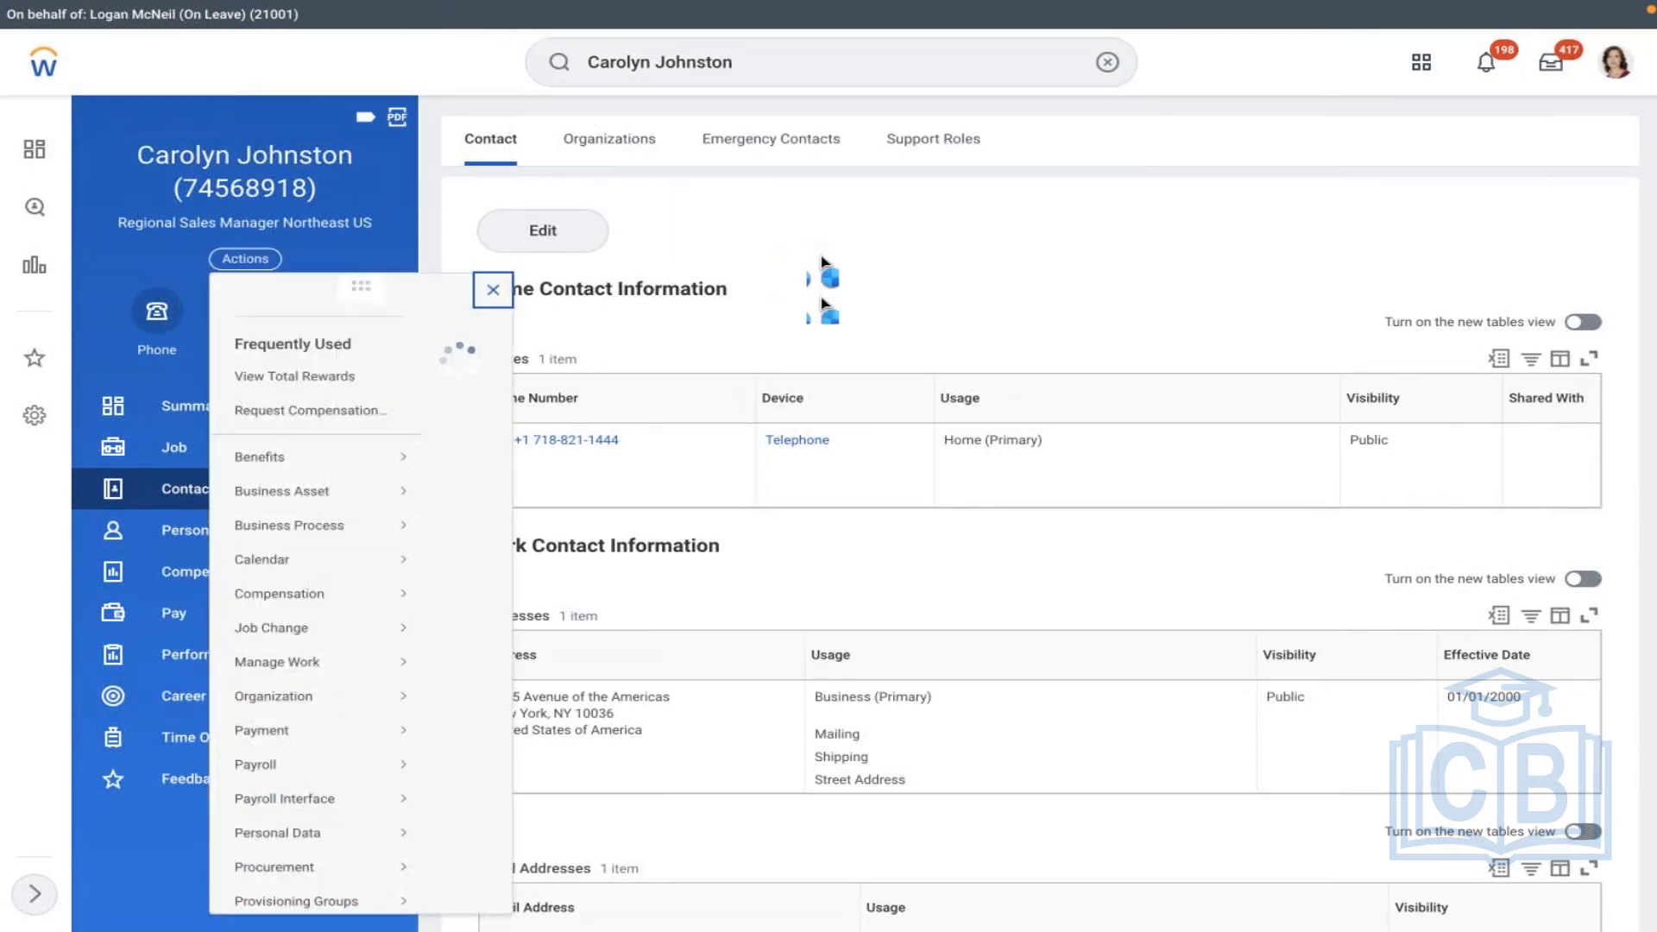
pyautogui.click(823, 259)
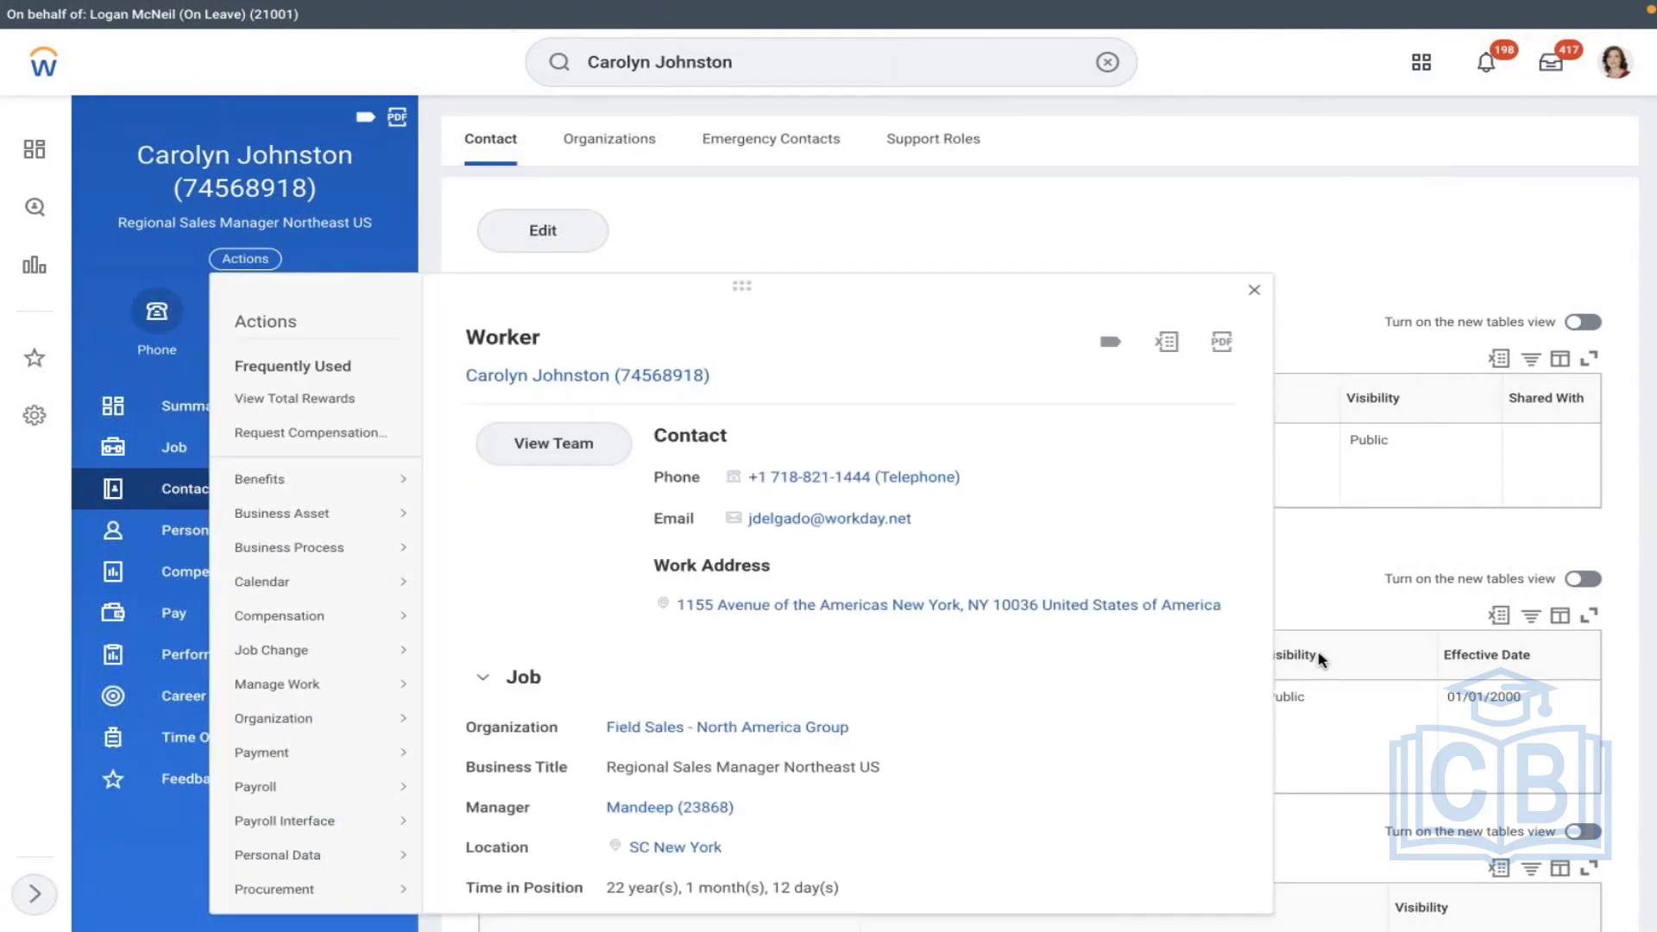
pyautogui.click(1254, 290)
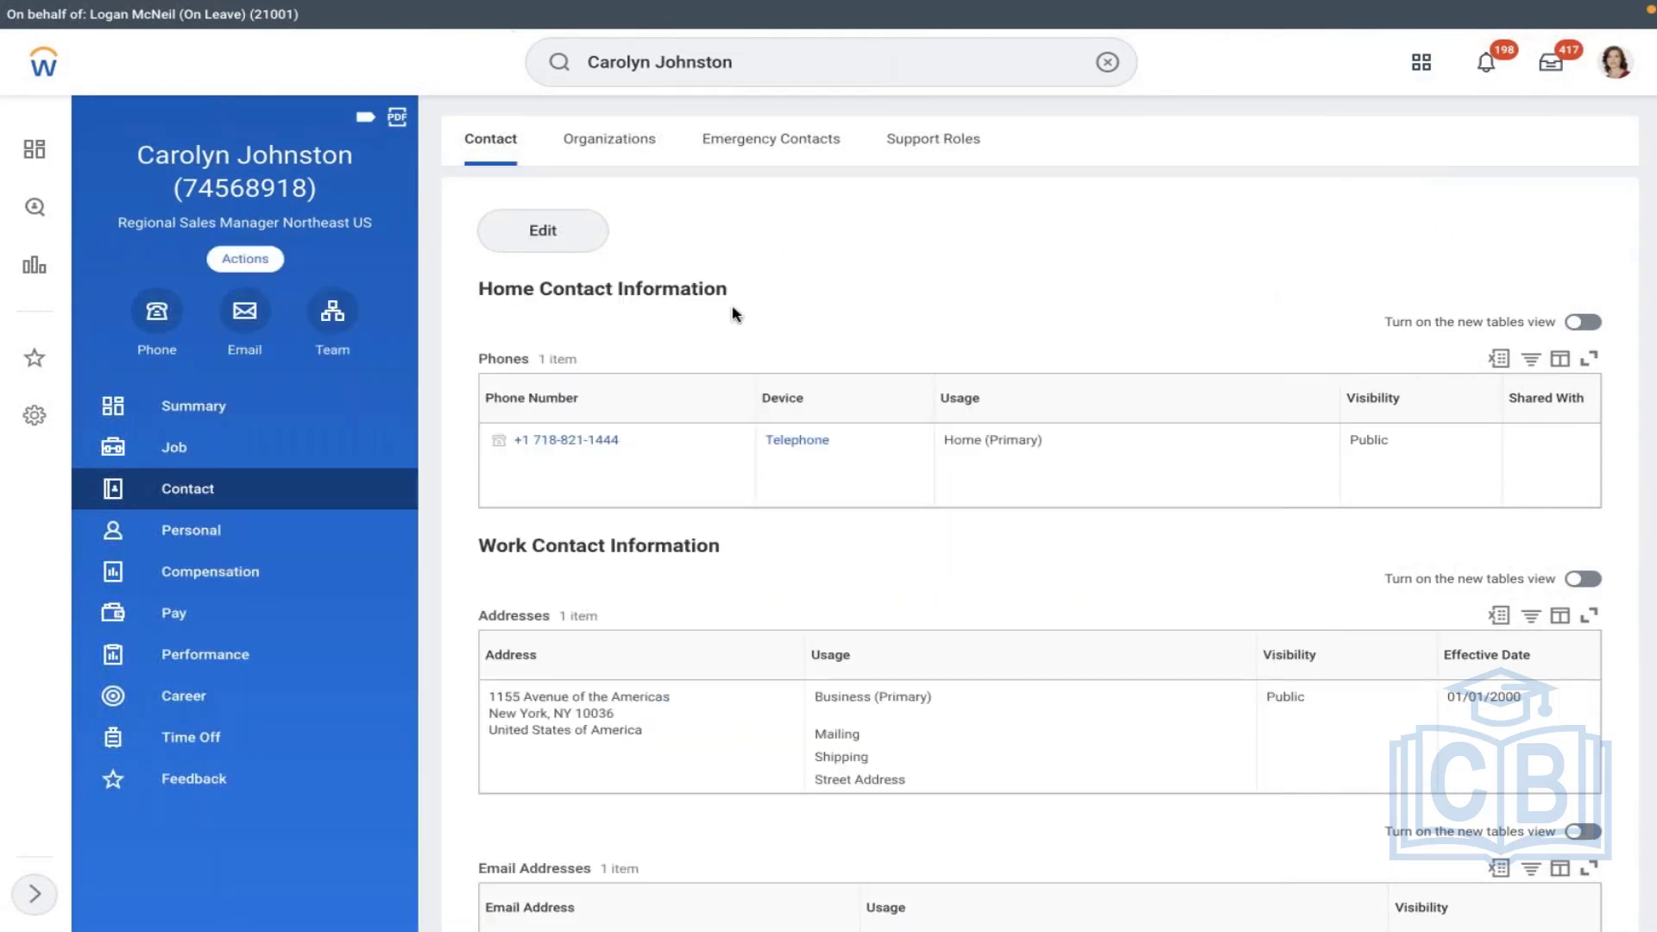
# Step: Add a primary home address effective 01/01/2022 and fill its first address line
pyautogui.click(541, 233)
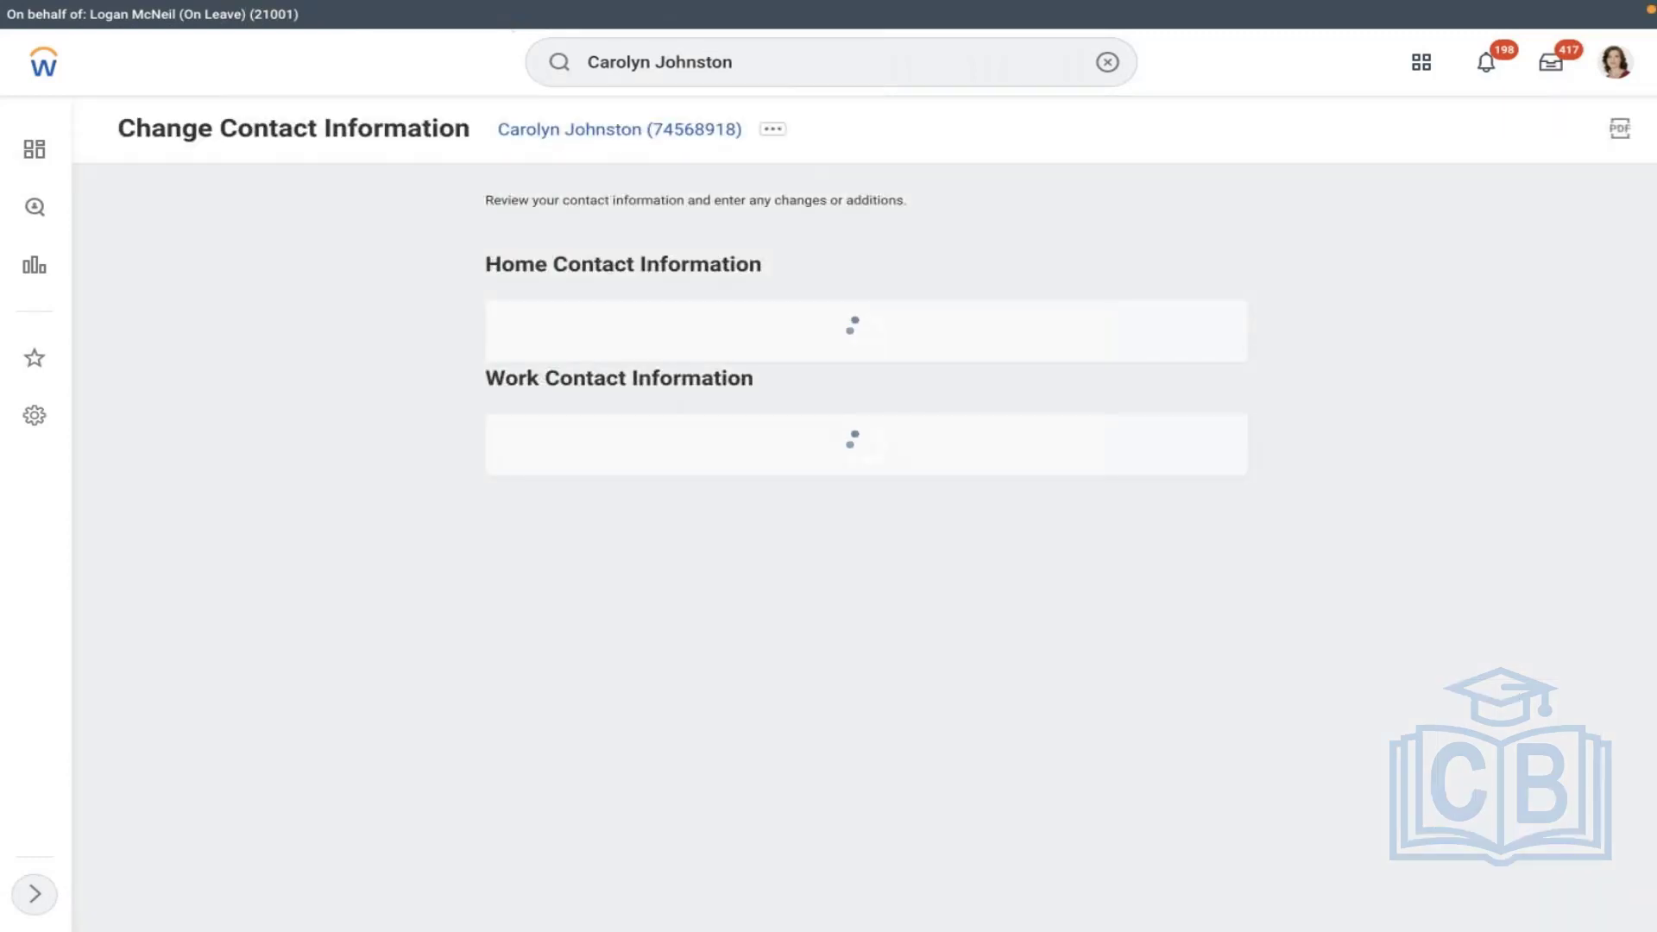
pyautogui.scroll(-1, 1450, 318)
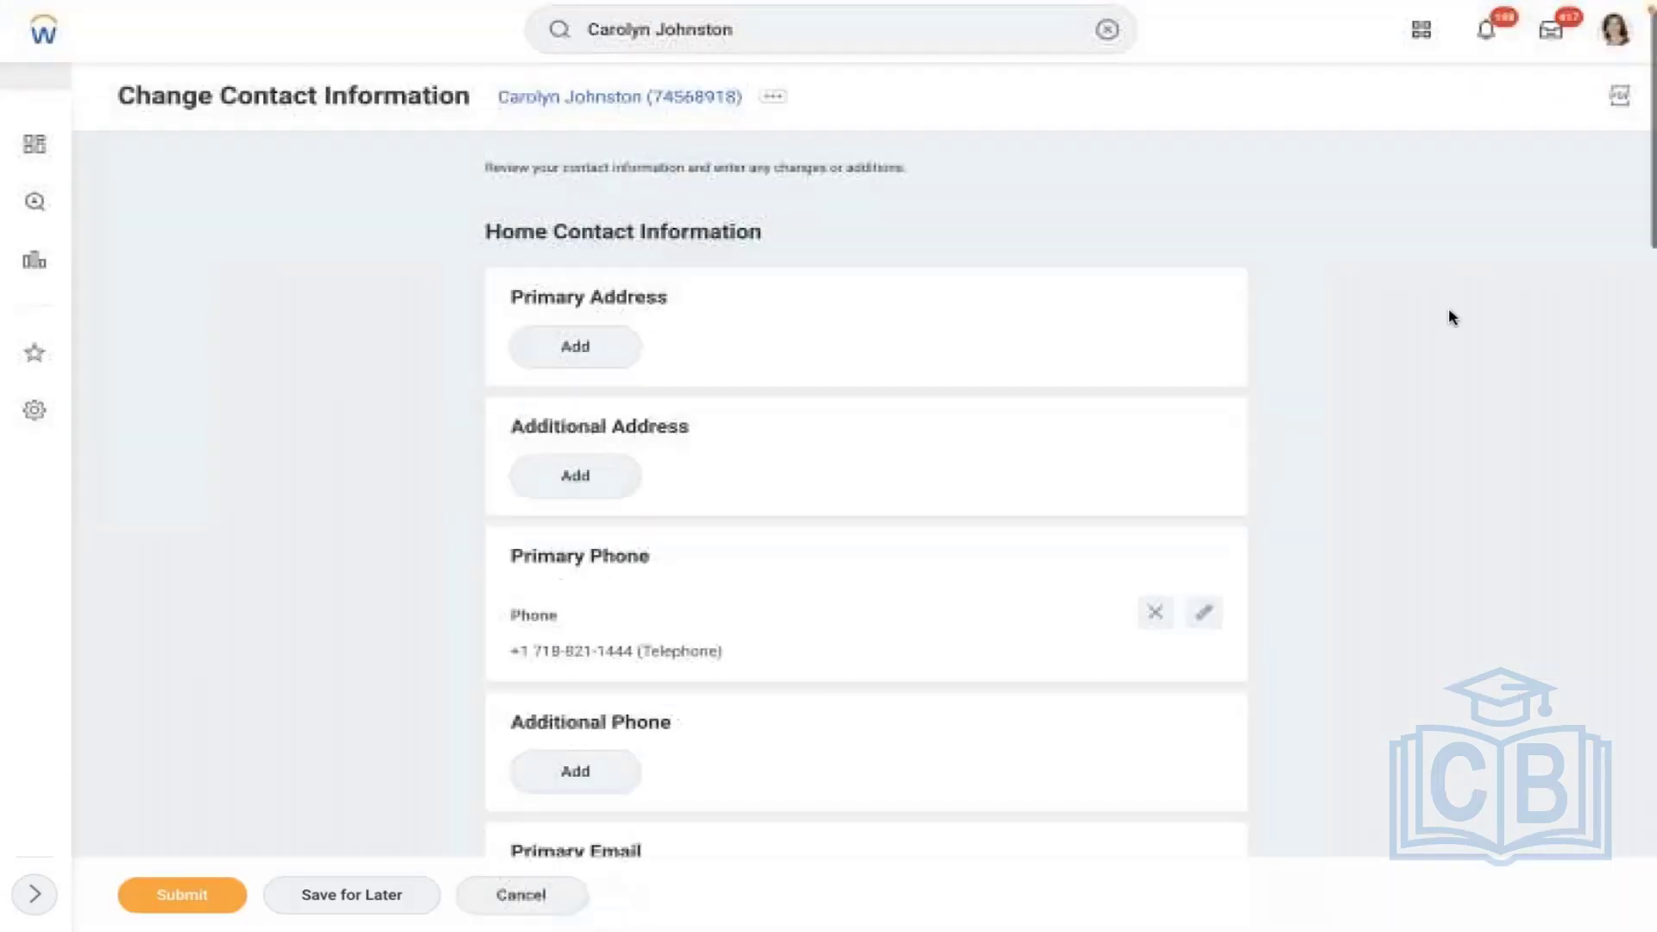
pyautogui.click(575, 338)
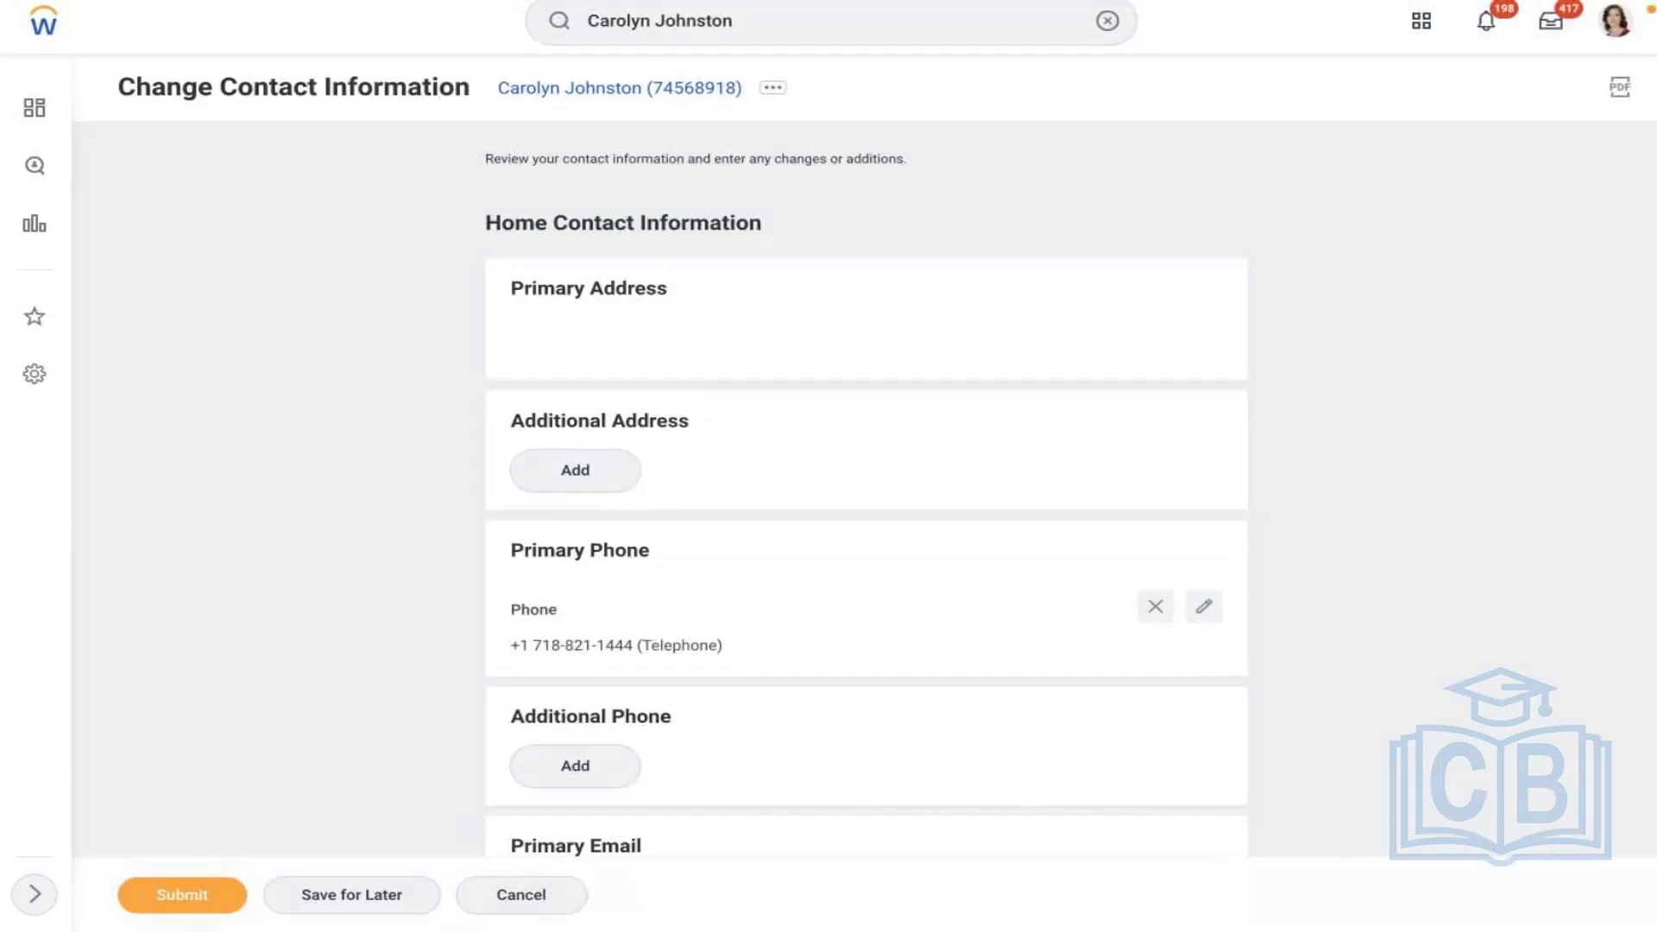
pyautogui.click(640, 473)
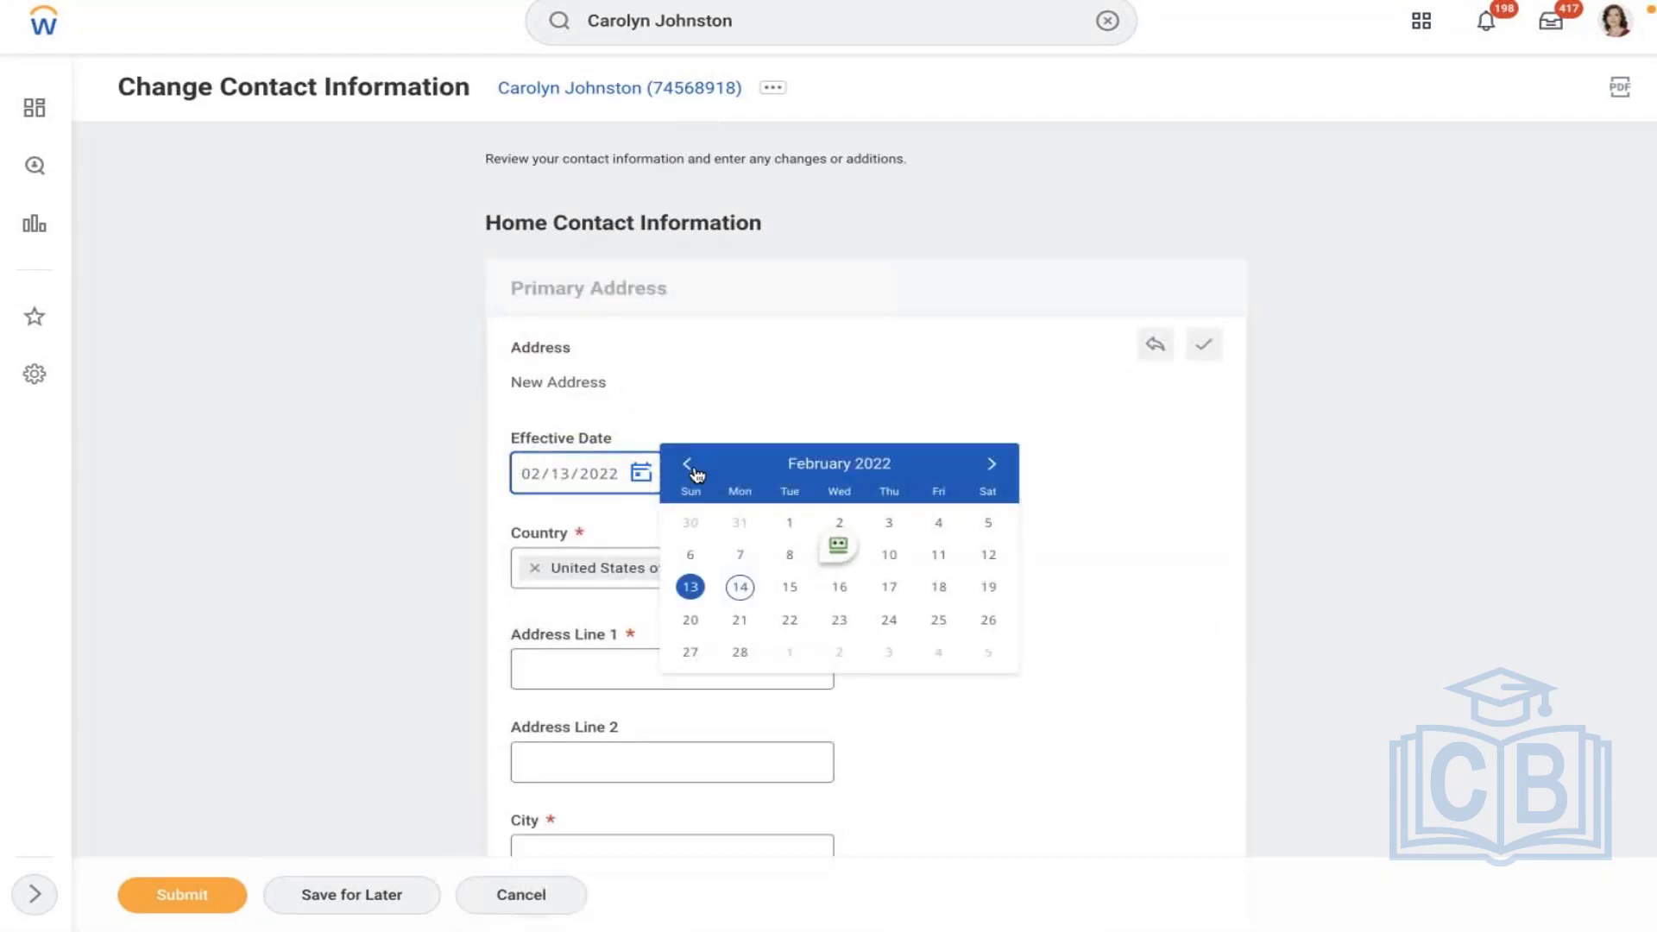
pyautogui.click(688, 467)
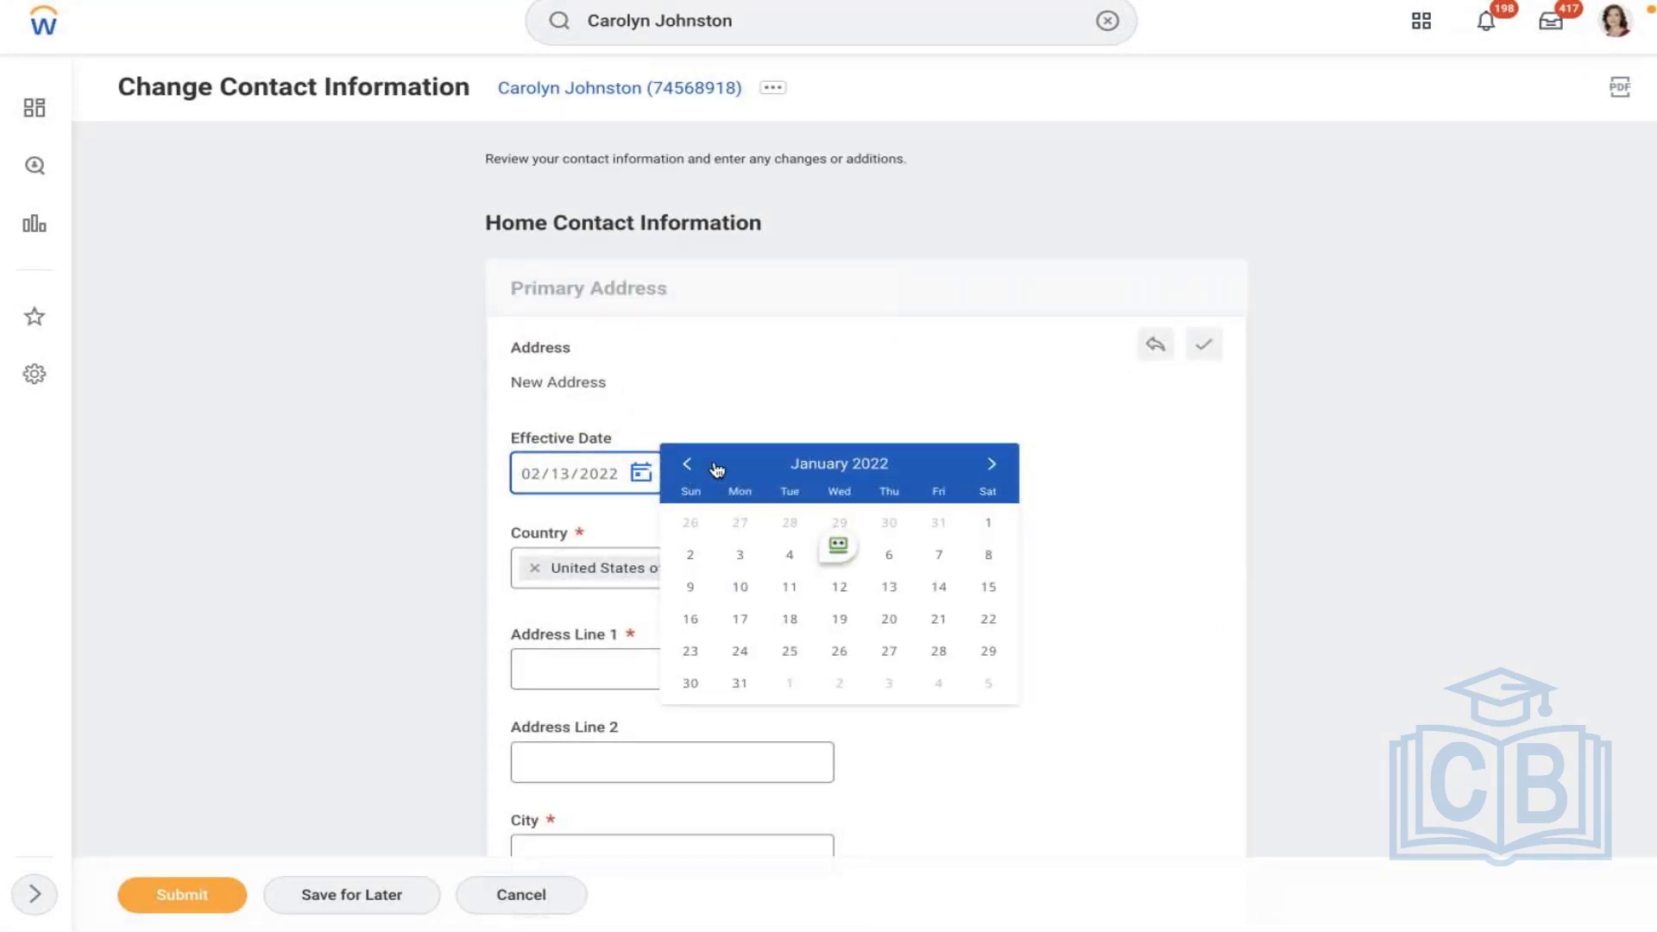
pyautogui.click(989, 524)
pyautogui.click(593, 672)
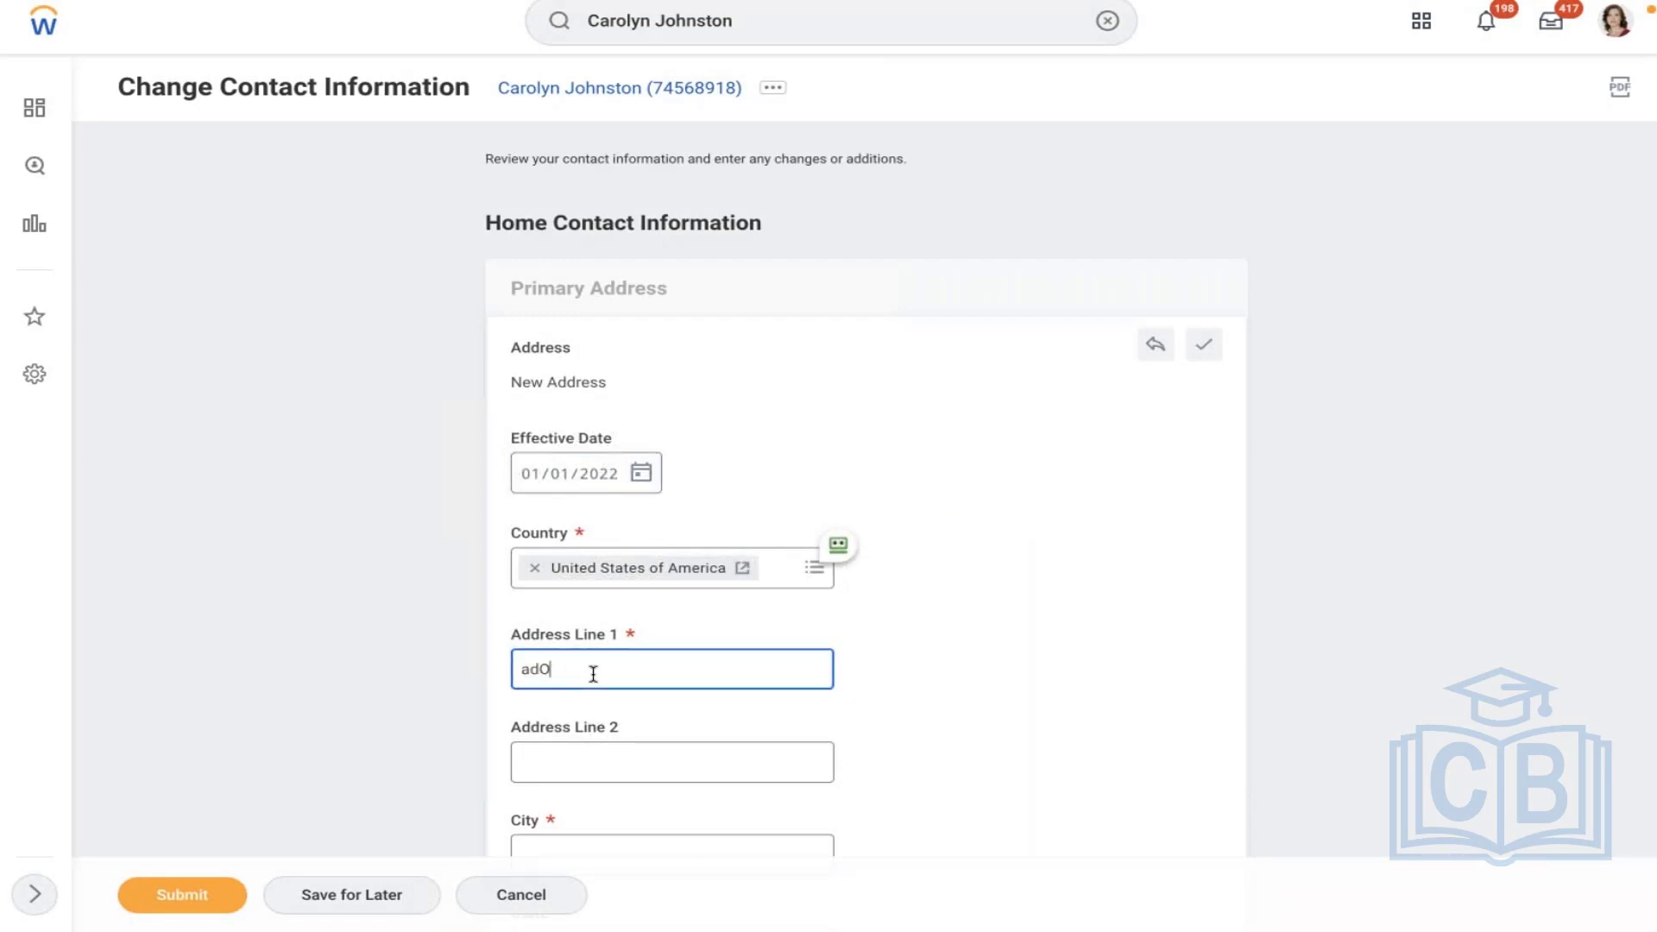
pyautogui.press('BackSpace')
pyautogui.press('BackSpace')
pyautogui.press('BackSpace')
pyautogui.click(1499, 336)
# Step: Fill in the address's city, state New York and postal code
pyautogui.scroll(-7, 1499, 337)
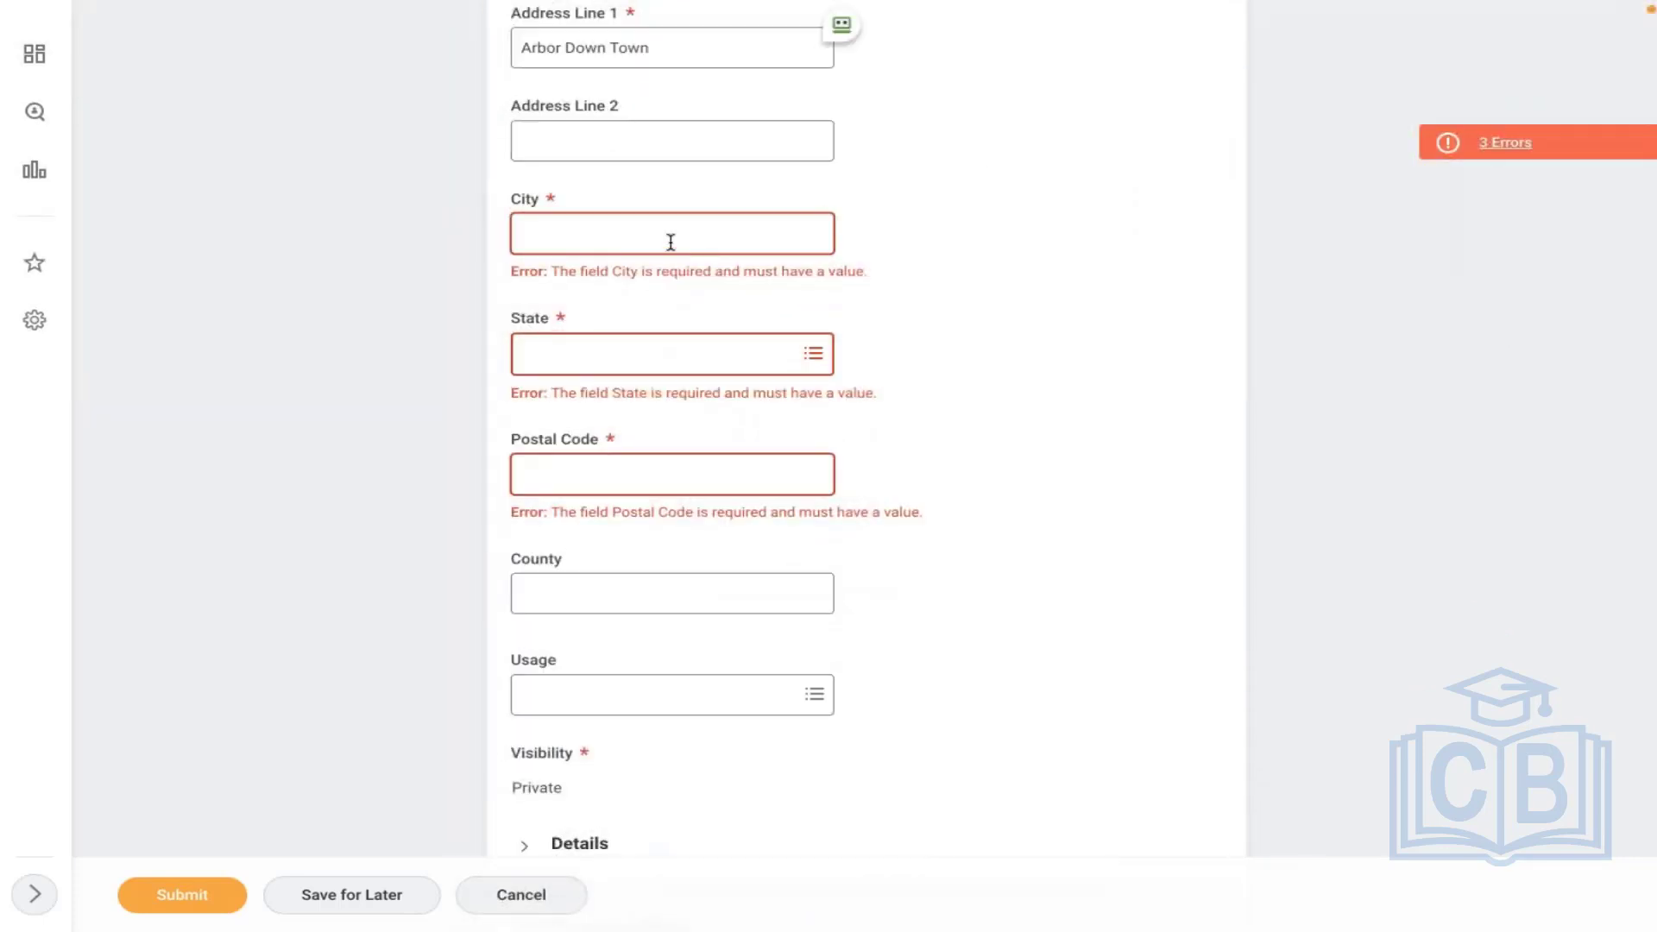
pyautogui.click(670, 243)
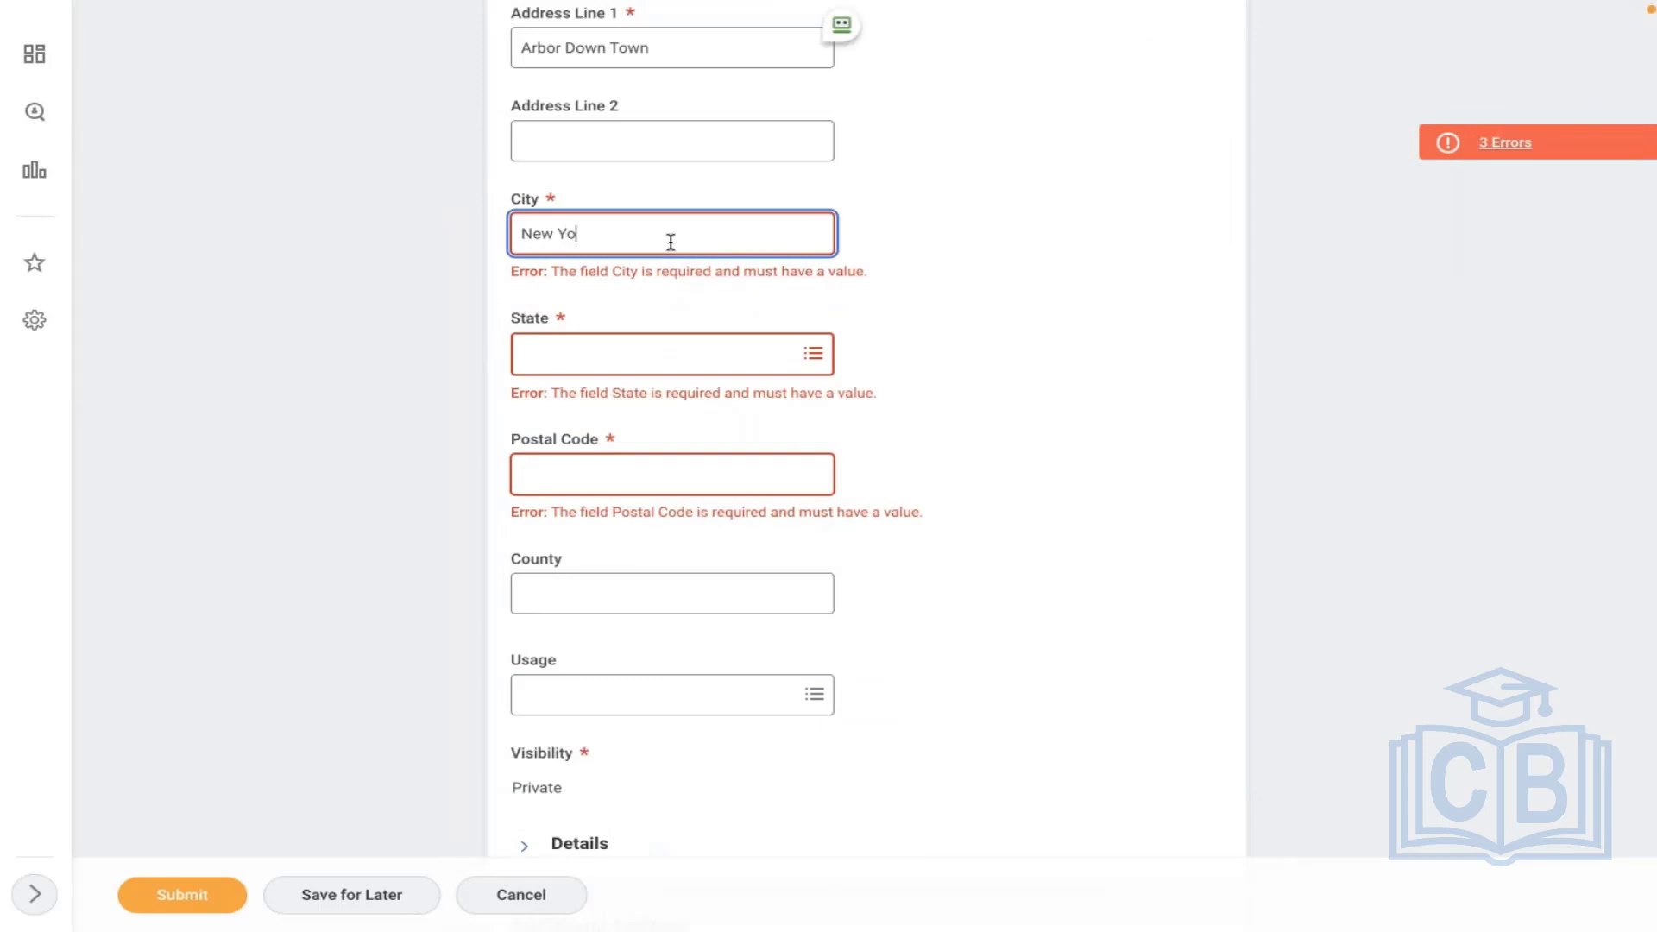
pyautogui.click(640, 355)
pyautogui.write('n')
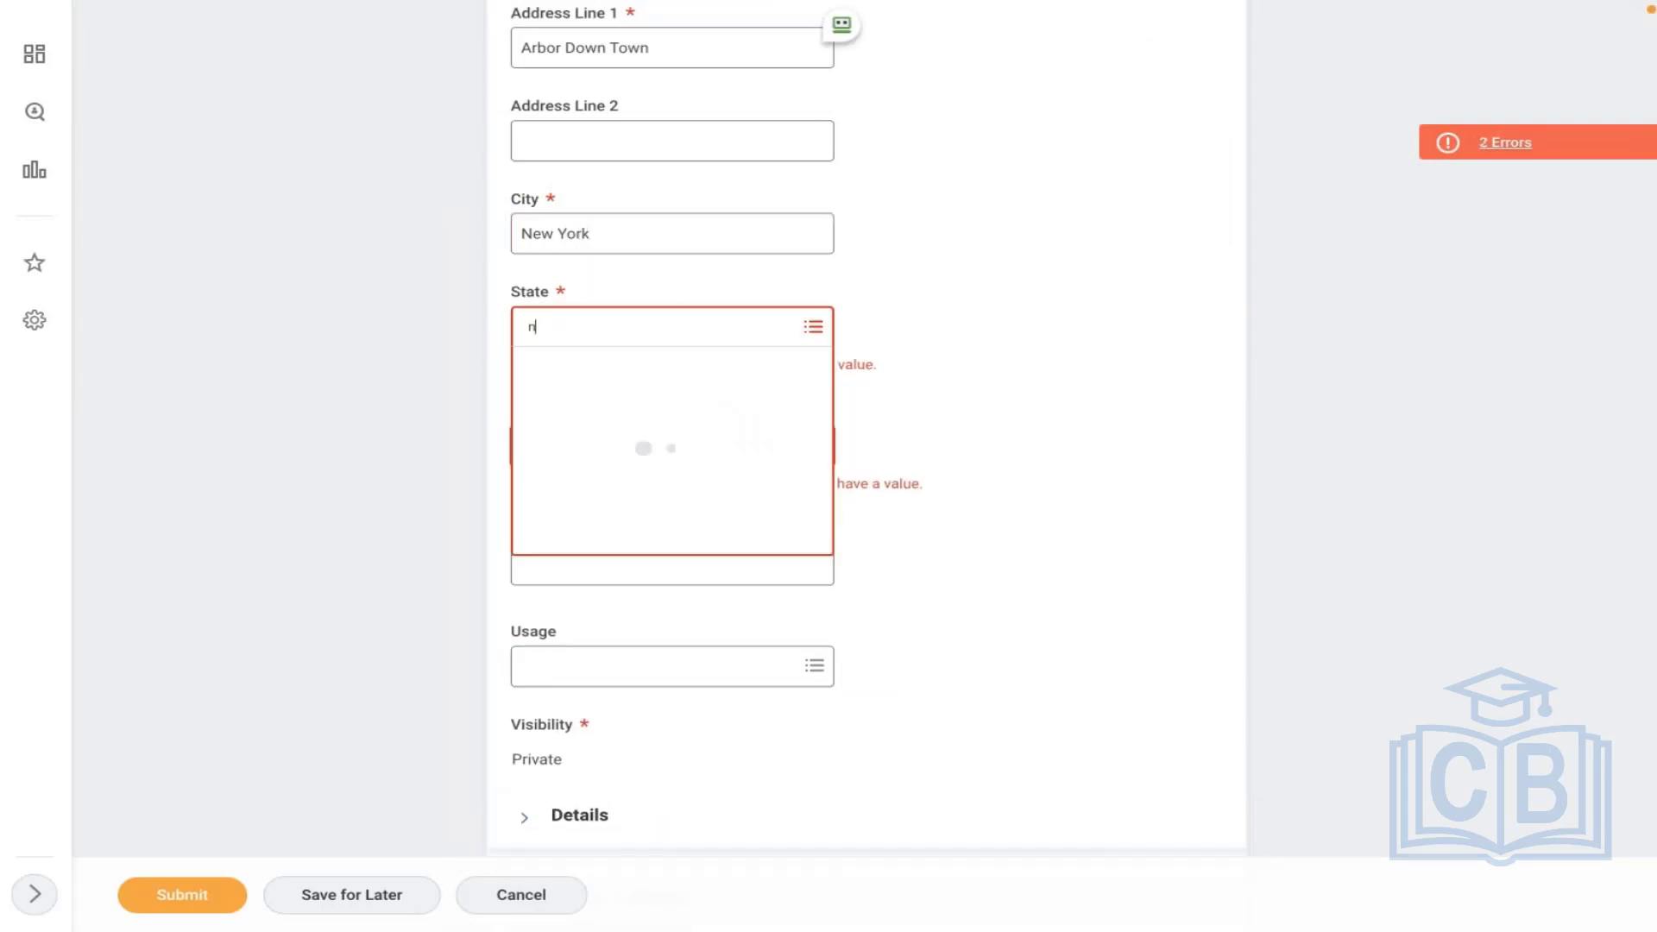
pyautogui.write('ew york')
pyautogui.press('Return')
pyautogui.click(622, 421)
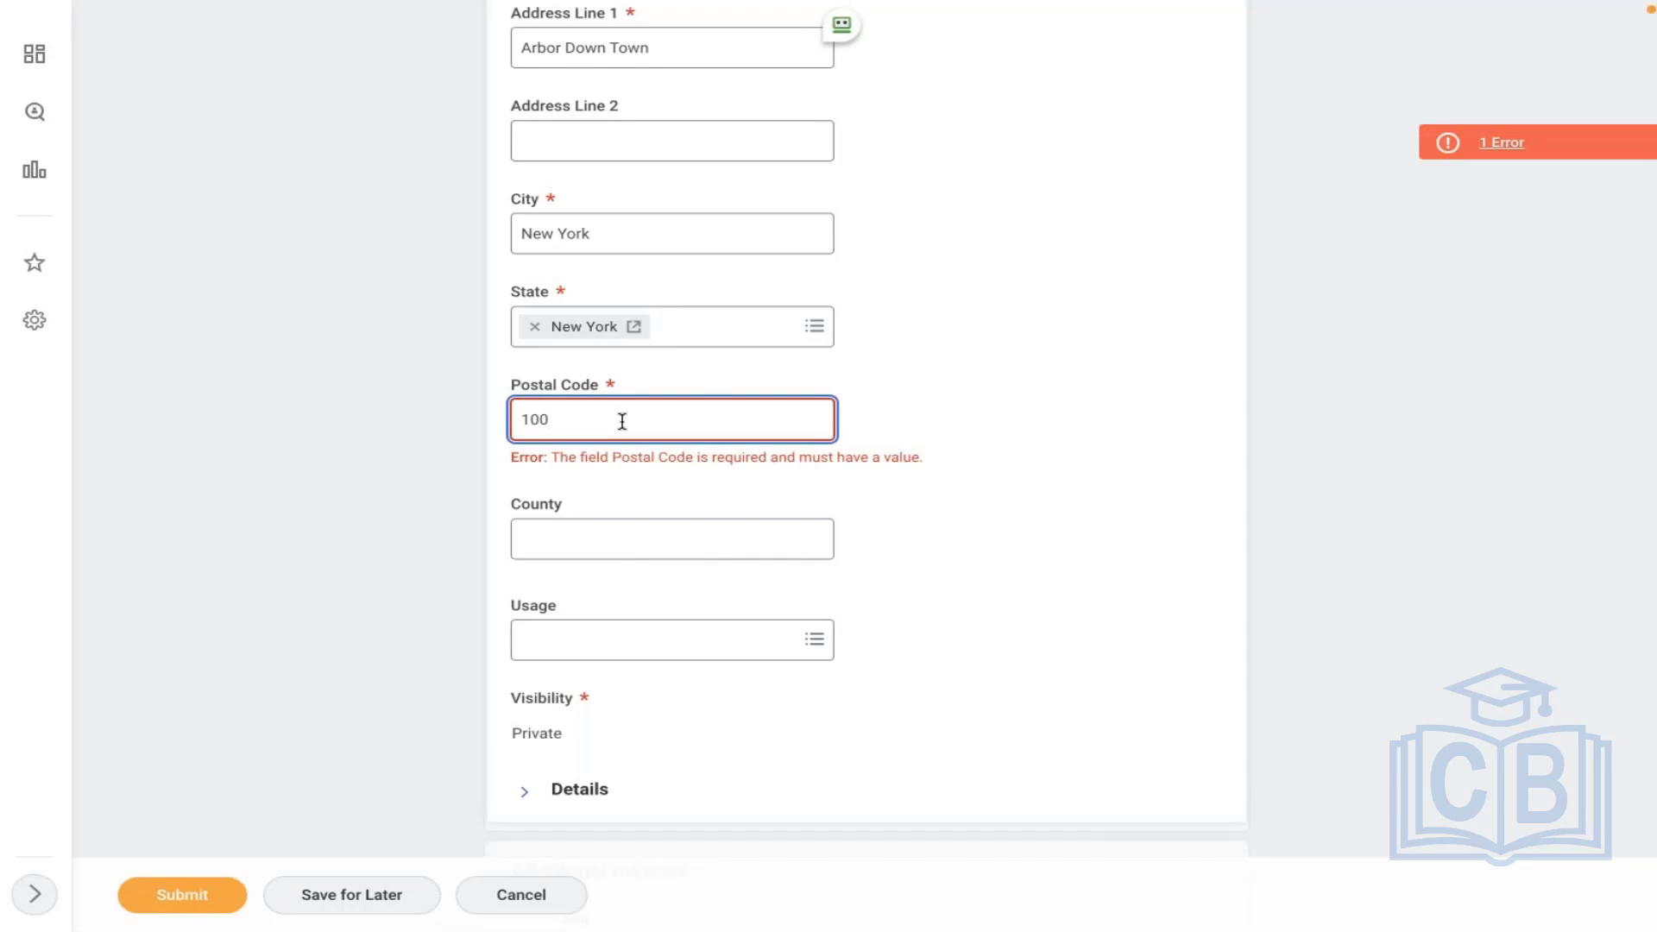
pyautogui.write('06')
pyautogui.click(996, 416)
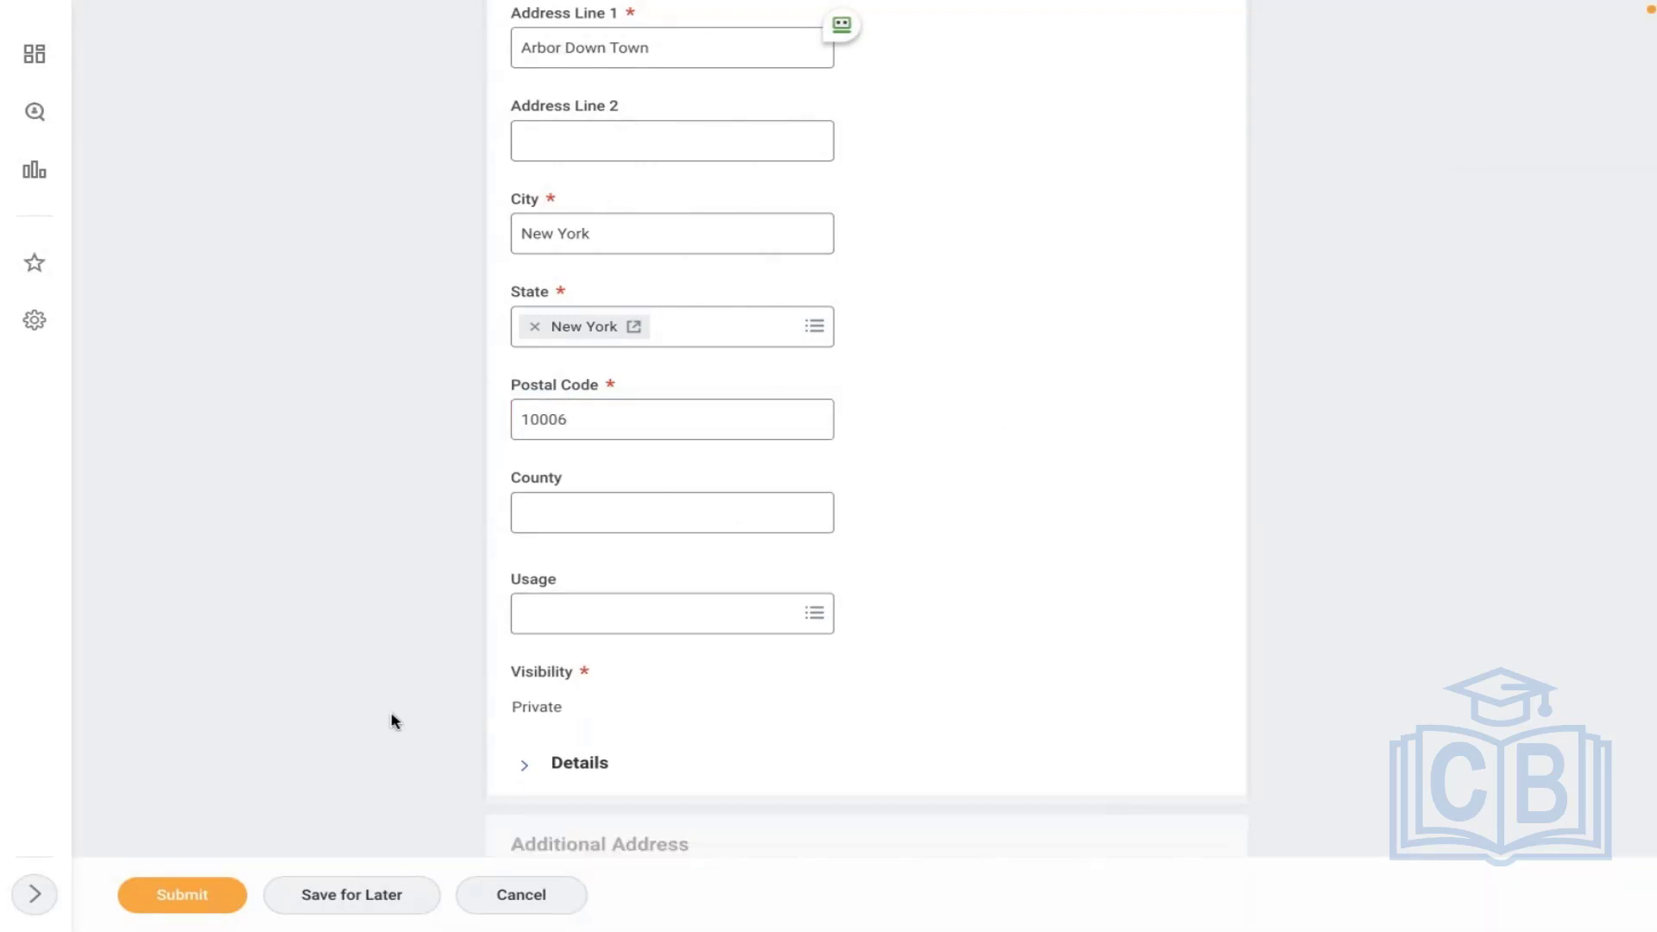
# Step: Submit the contact change, review its process history, and return to the worker's Contact details
pyautogui.click(180, 893)
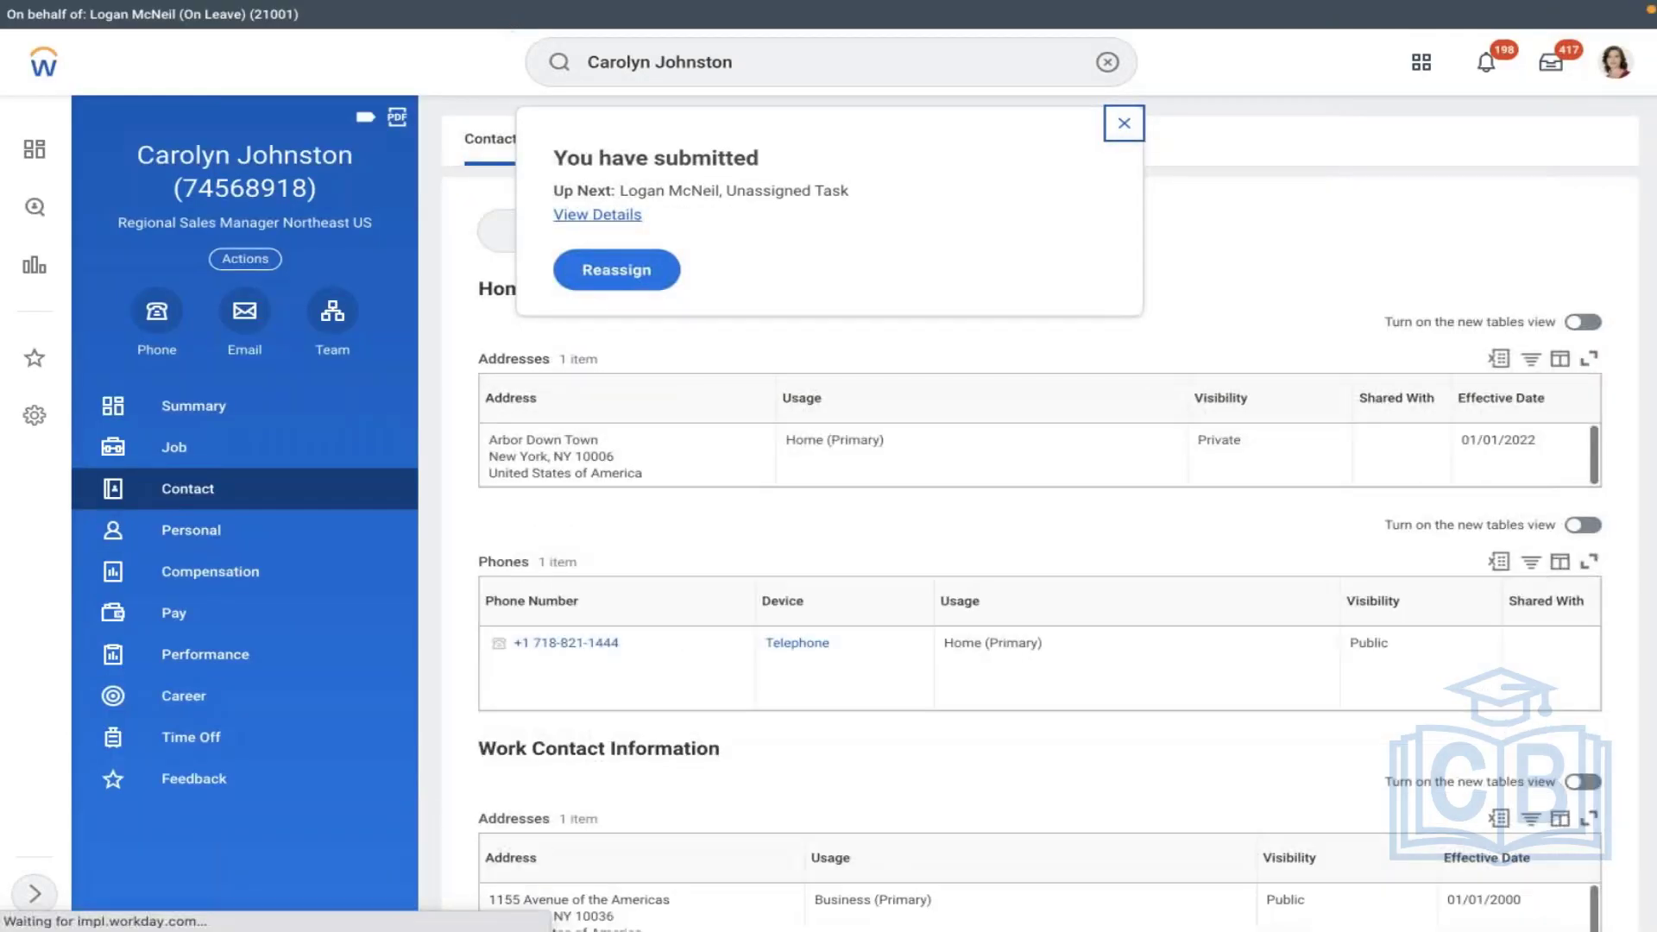
pyautogui.click(210, 391)
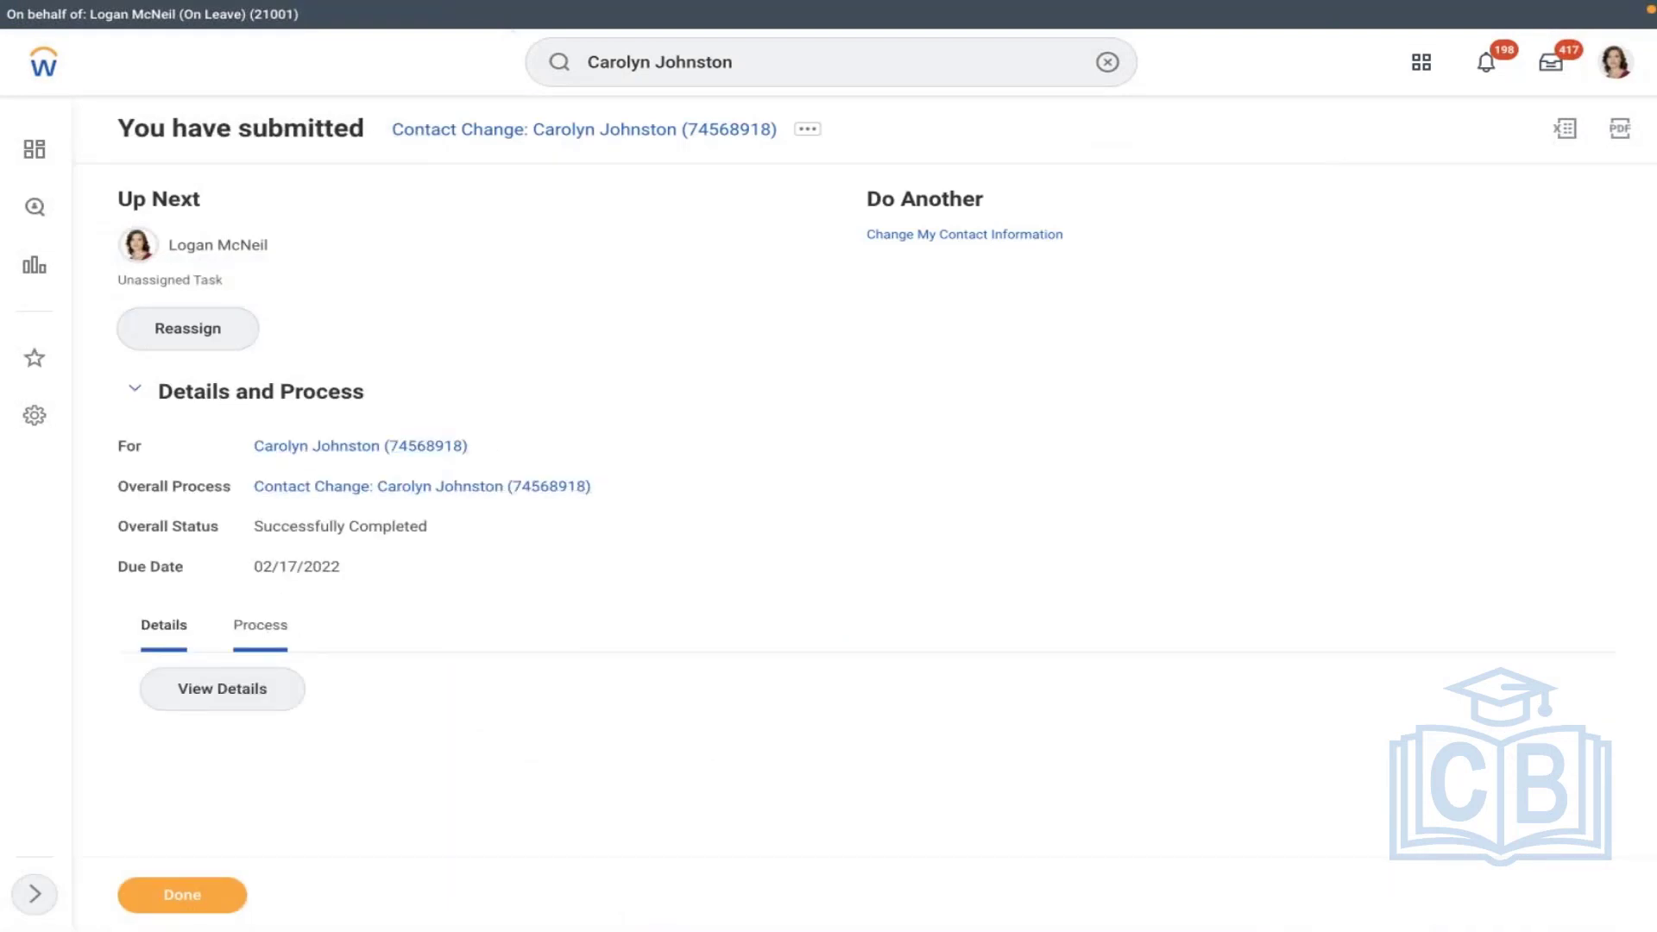
pyautogui.click(260, 625)
pyautogui.scroll(-5, 703, 514)
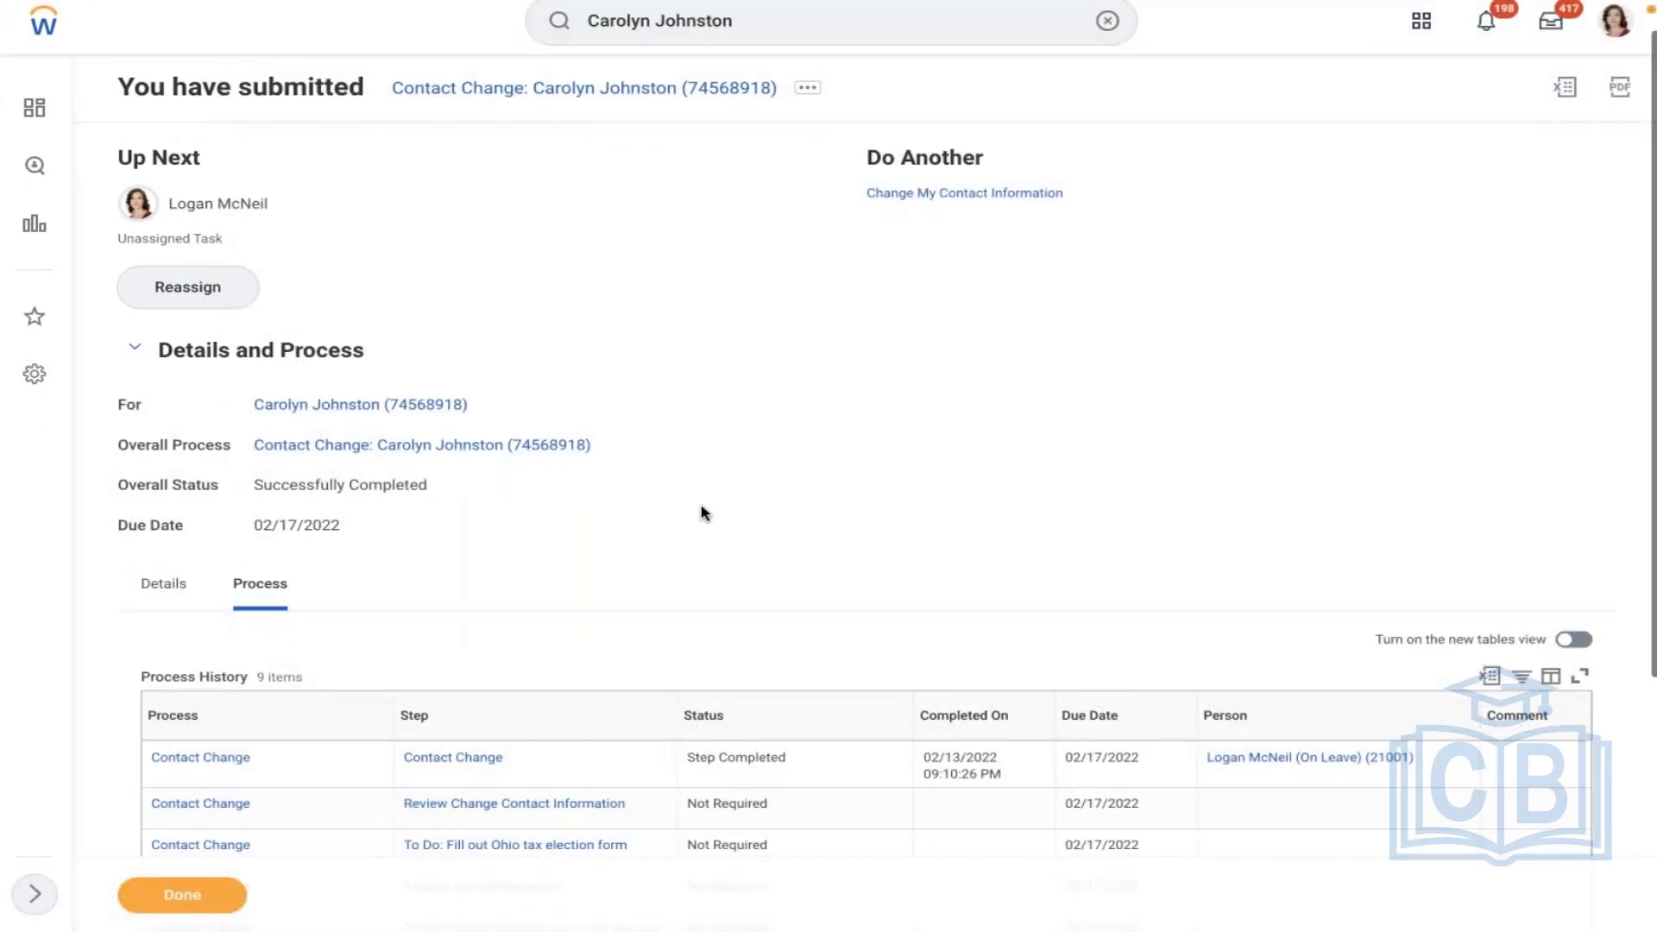
pyautogui.scroll(5, 345, 577)
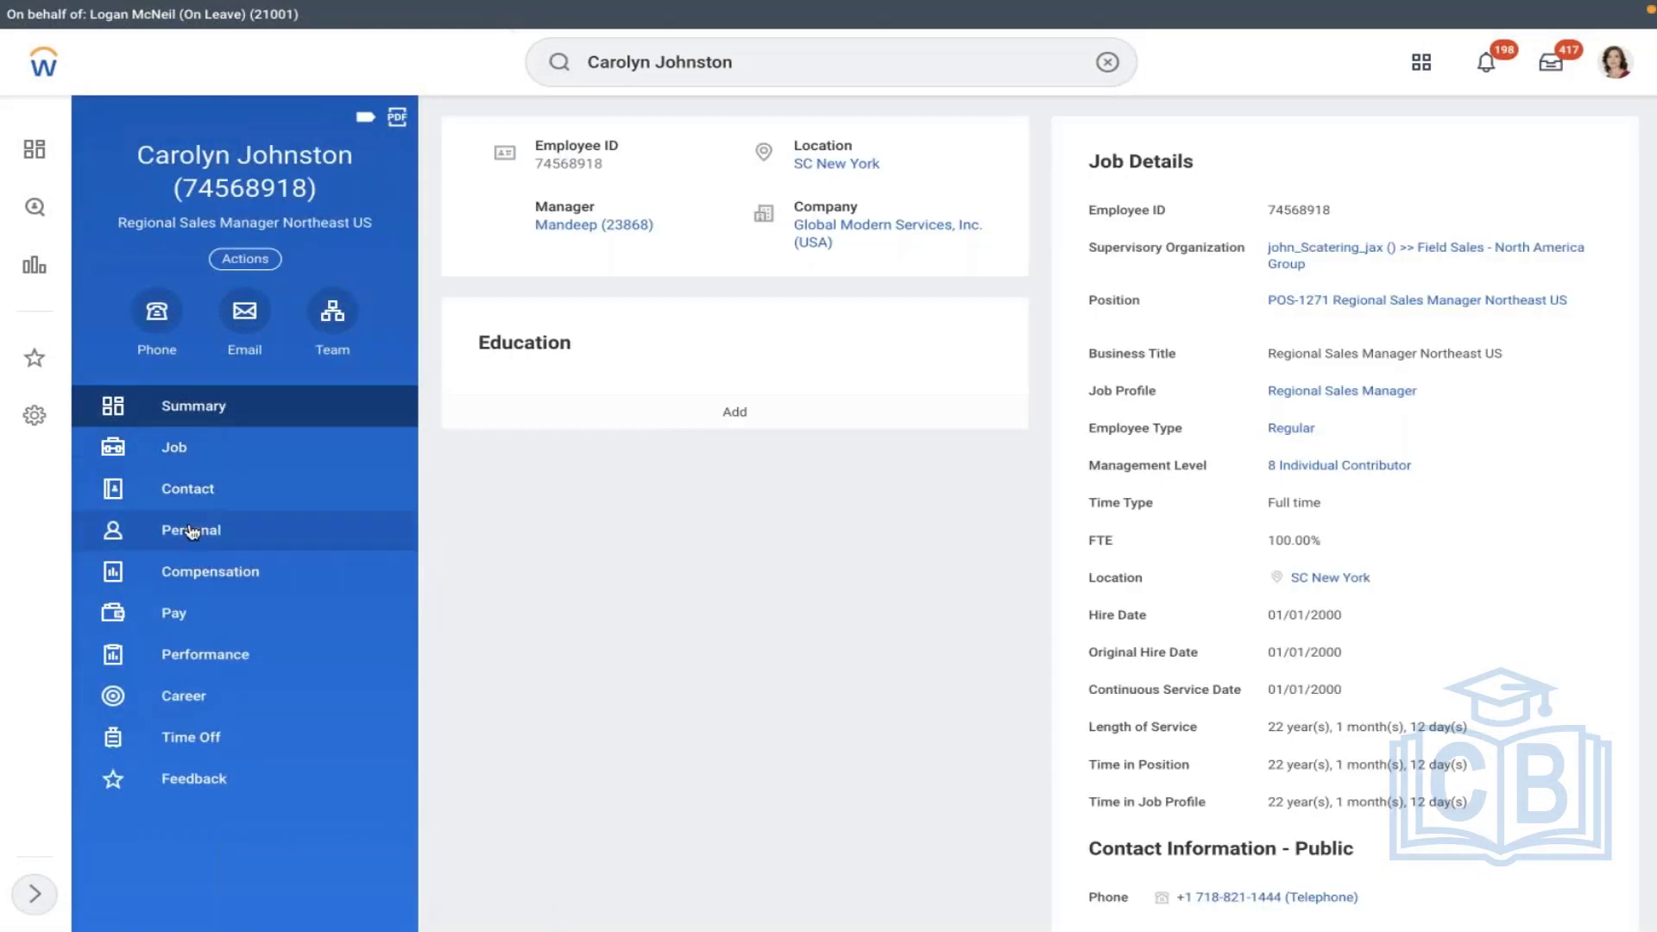
pyautogui.click(182, 497)
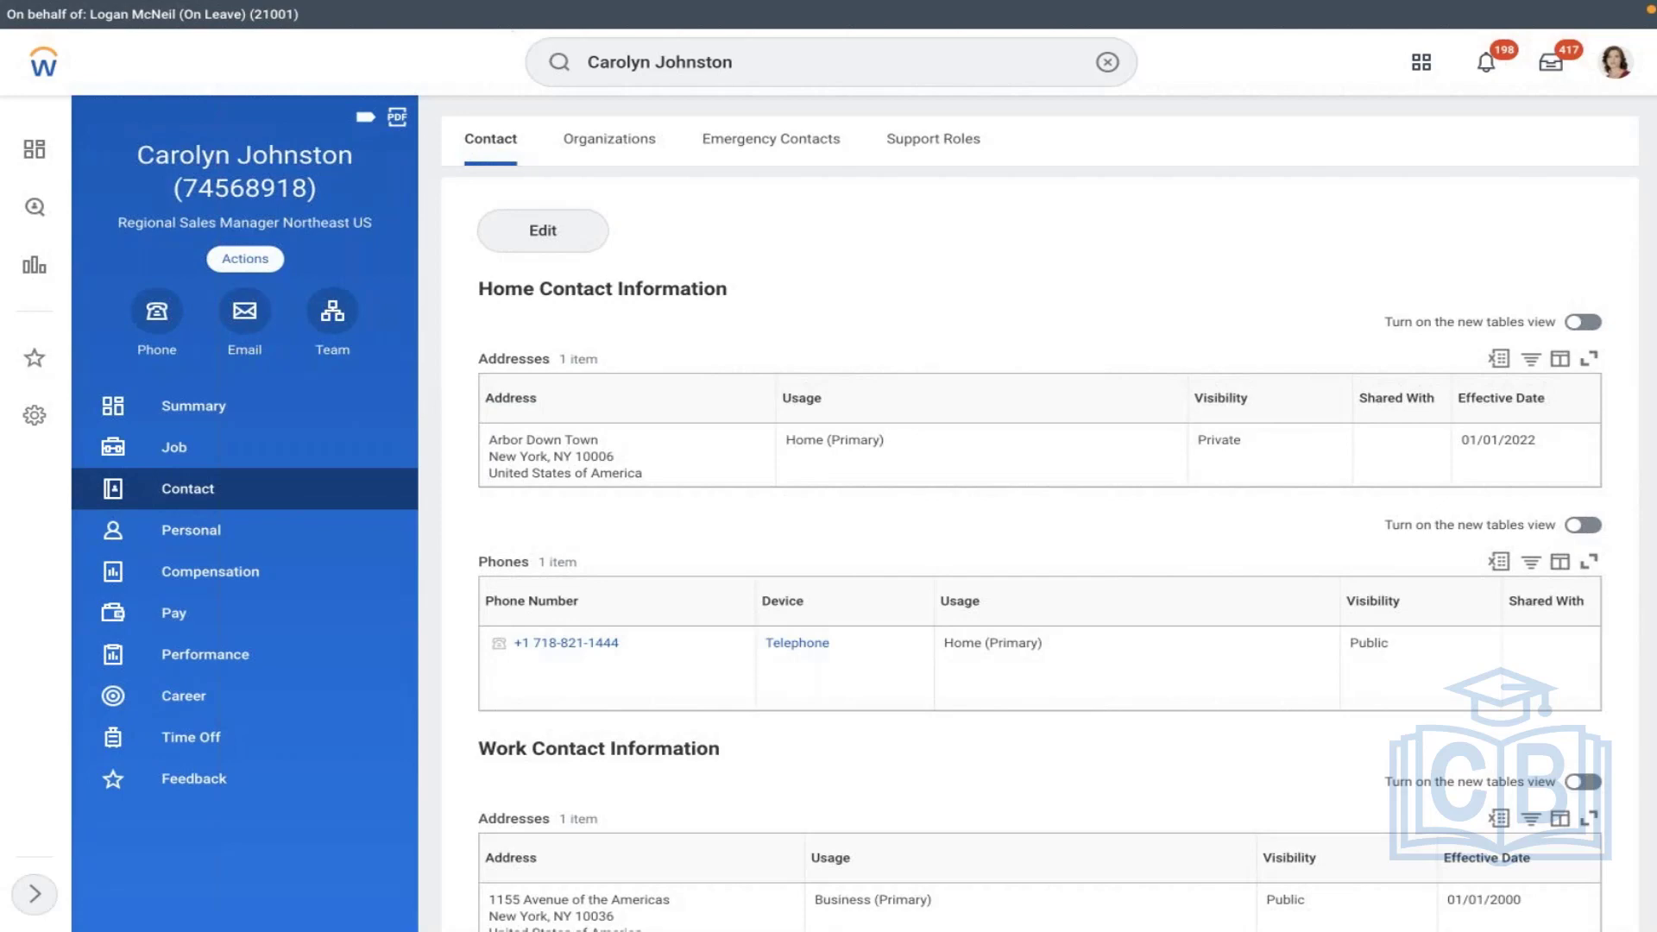
# Step: Start a Change Benefits for AMD - Retirement Savings Account with coverage starting 02/07/2022
pyautogui.click(245, 259)
pyautogui.moveTo(270, 478)
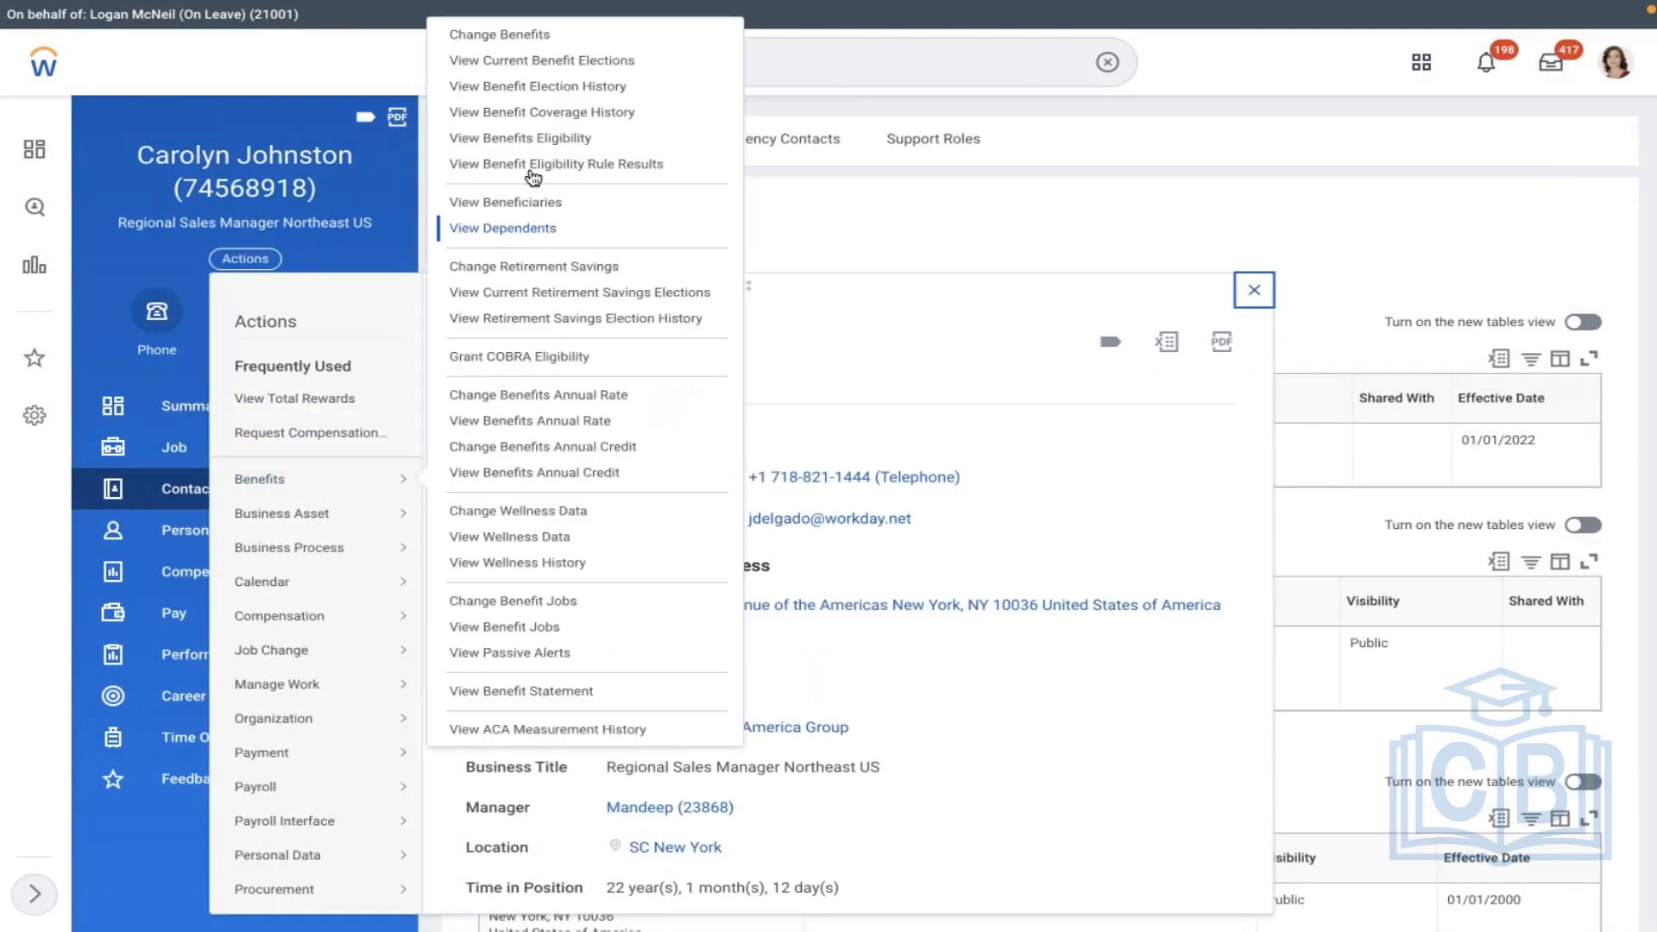
pyautogui.click(485, 39)
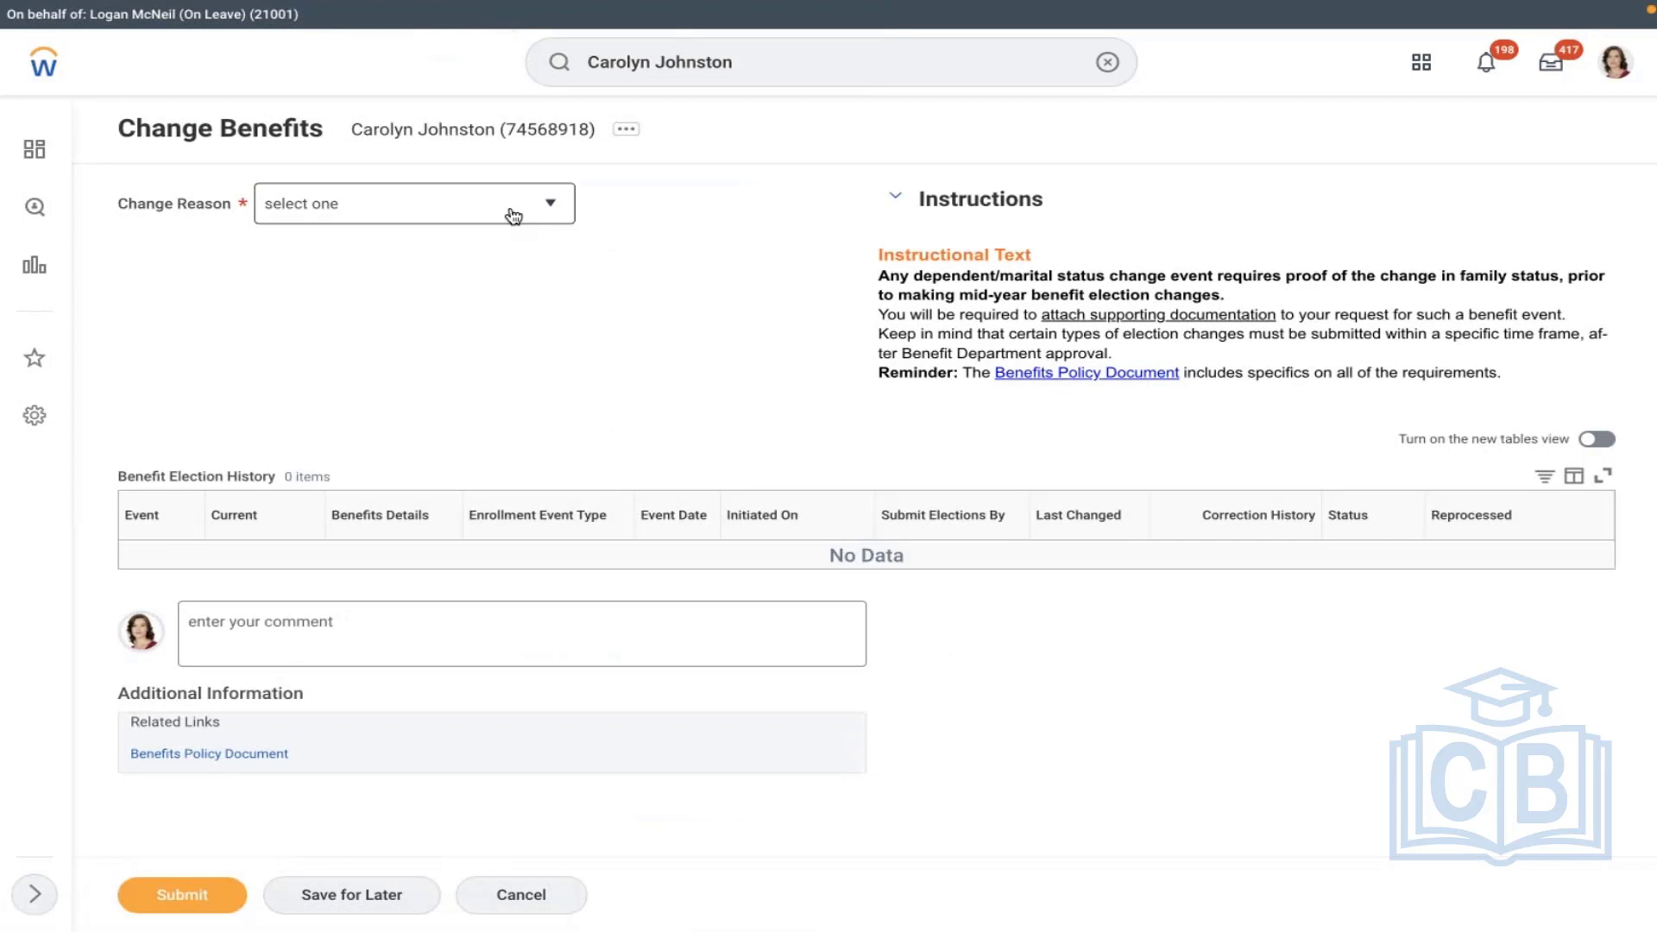
pyautogui.click(511, 211)
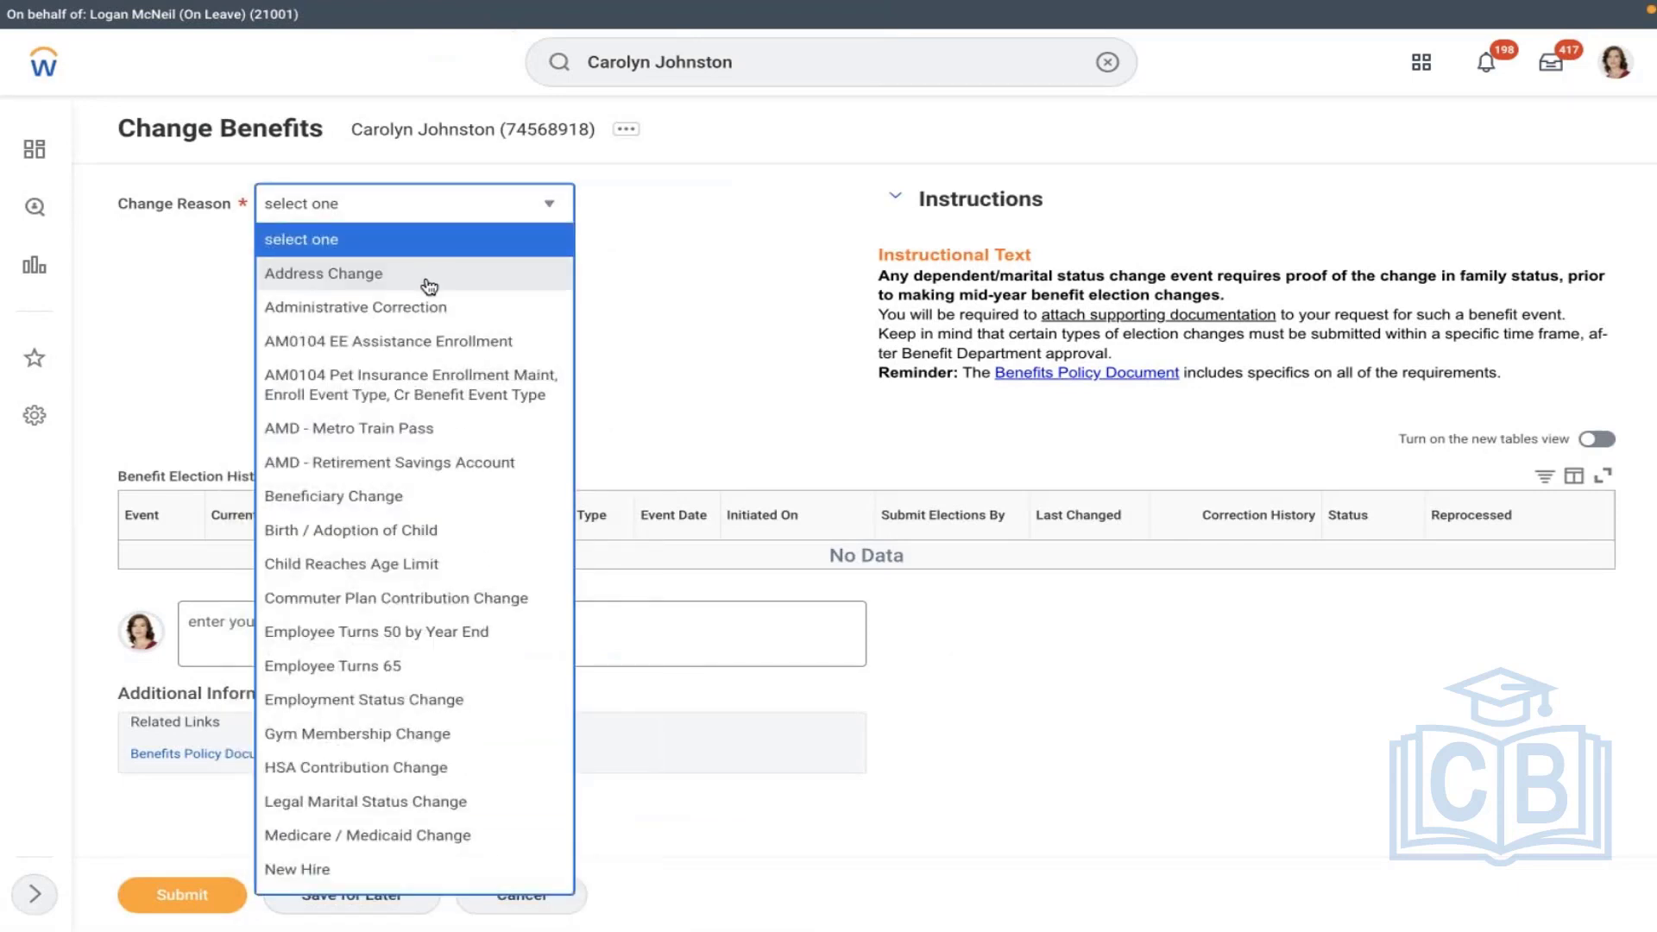
pyautogui.click(381, 462)
pyautogui.click(583, 272)
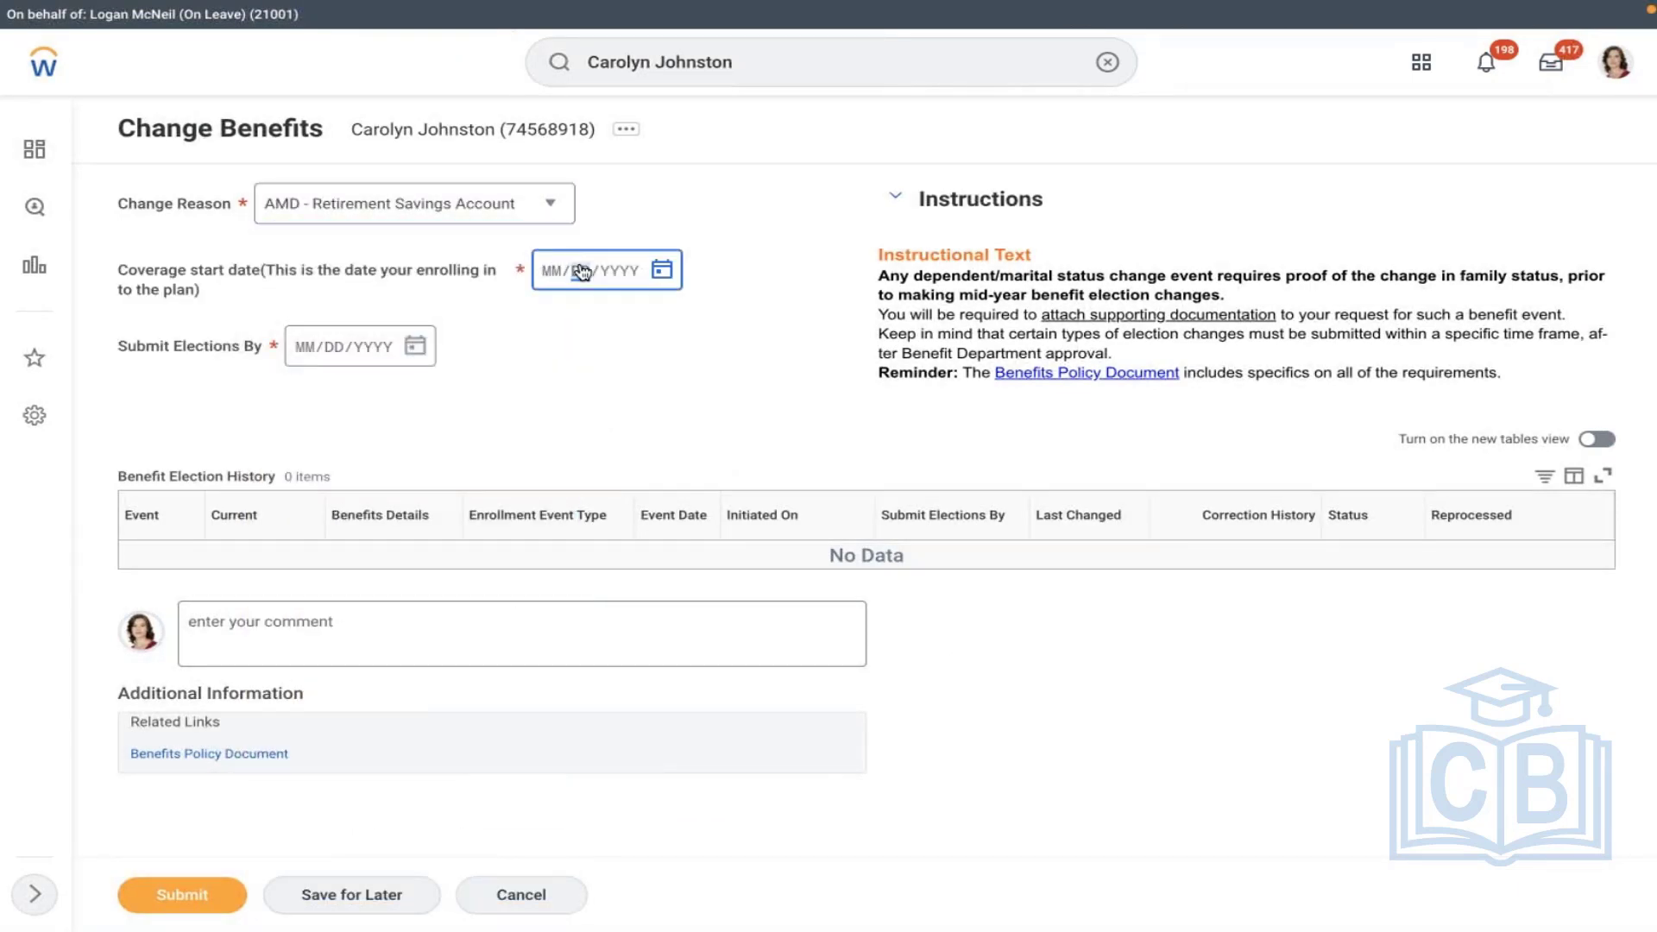
pyautogui.click(662, 272)
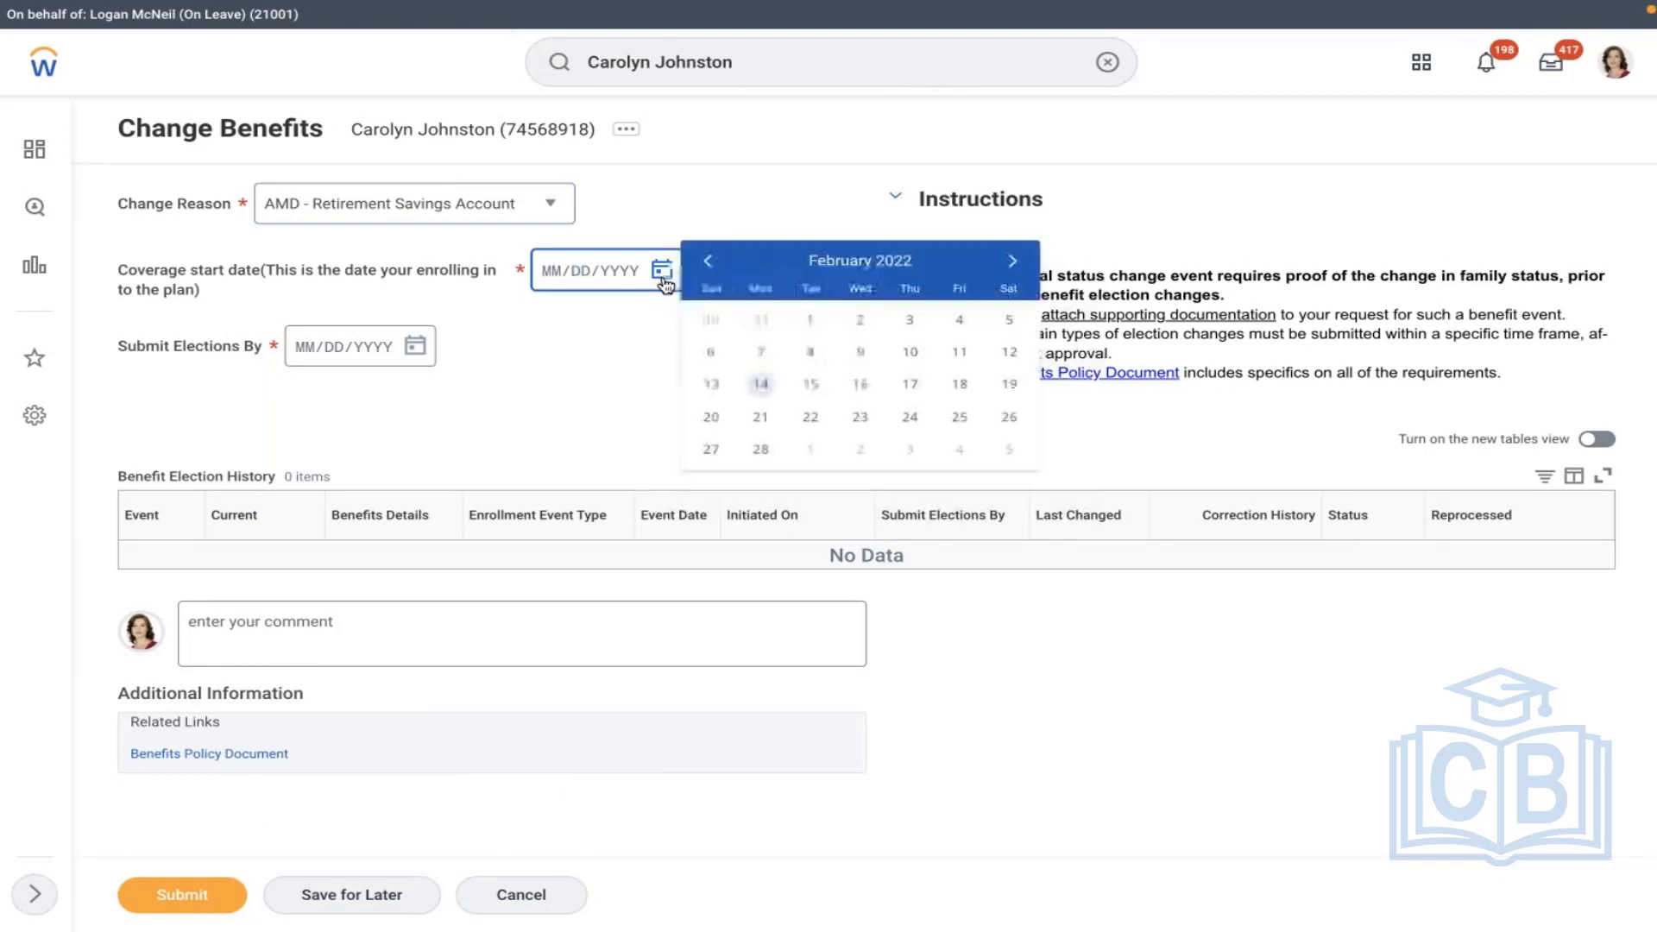
pyautogui.click(760, 352)
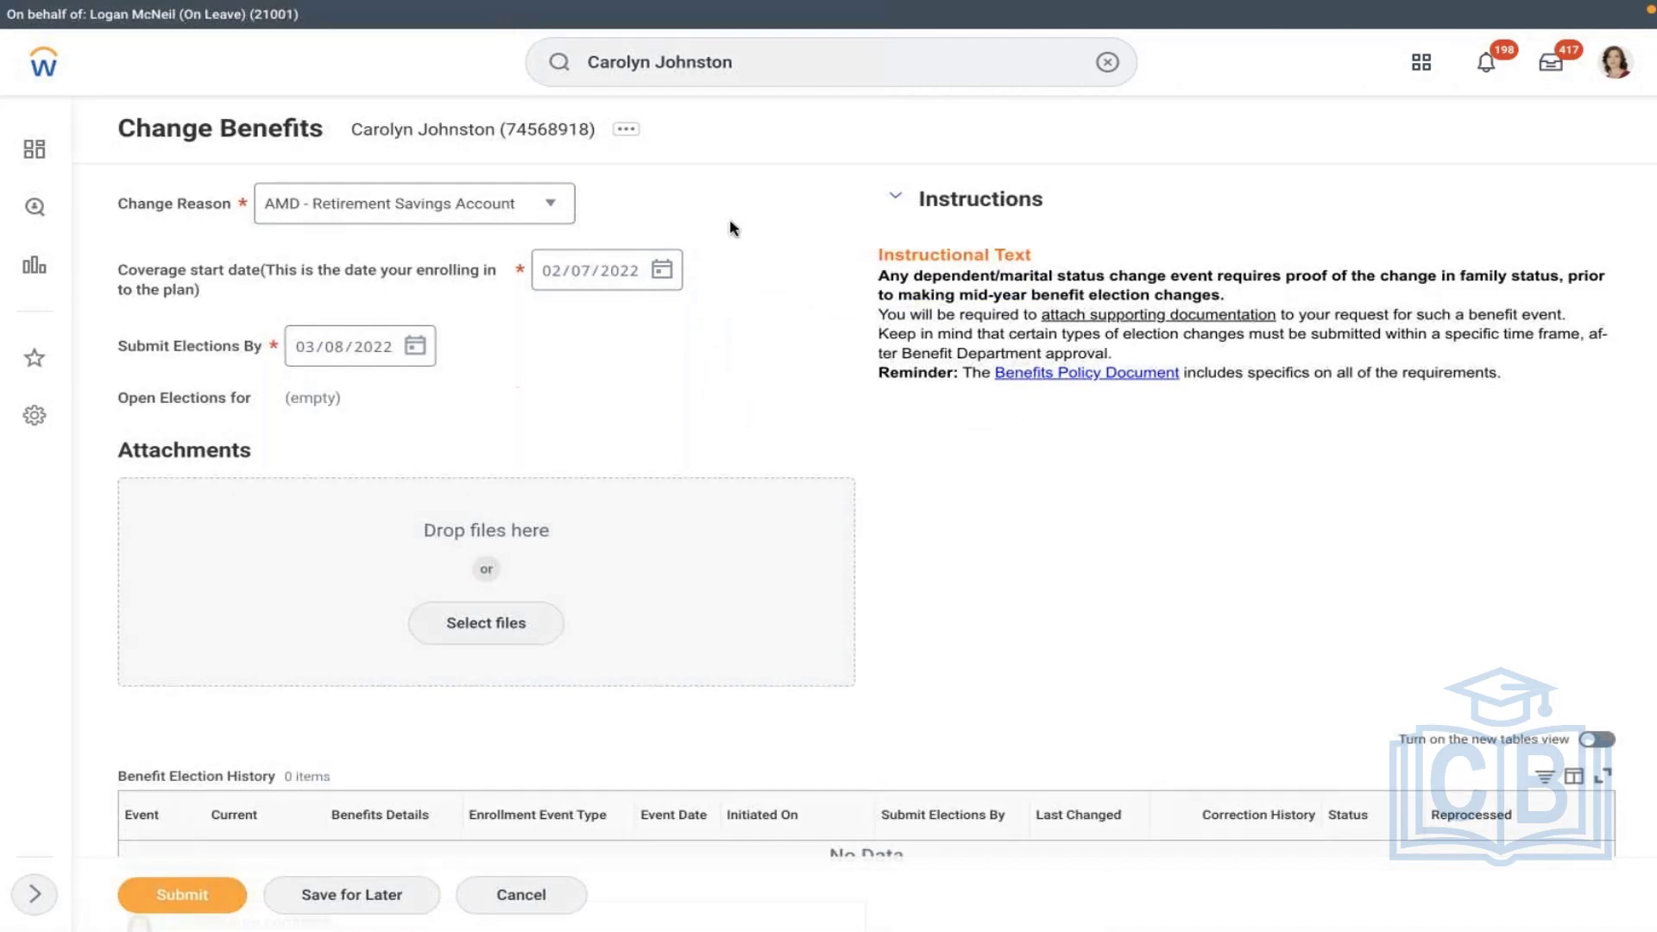
# Step: Leave the form for the worker's profile summary, discarding the changes
pyautogui.click(633, 131)
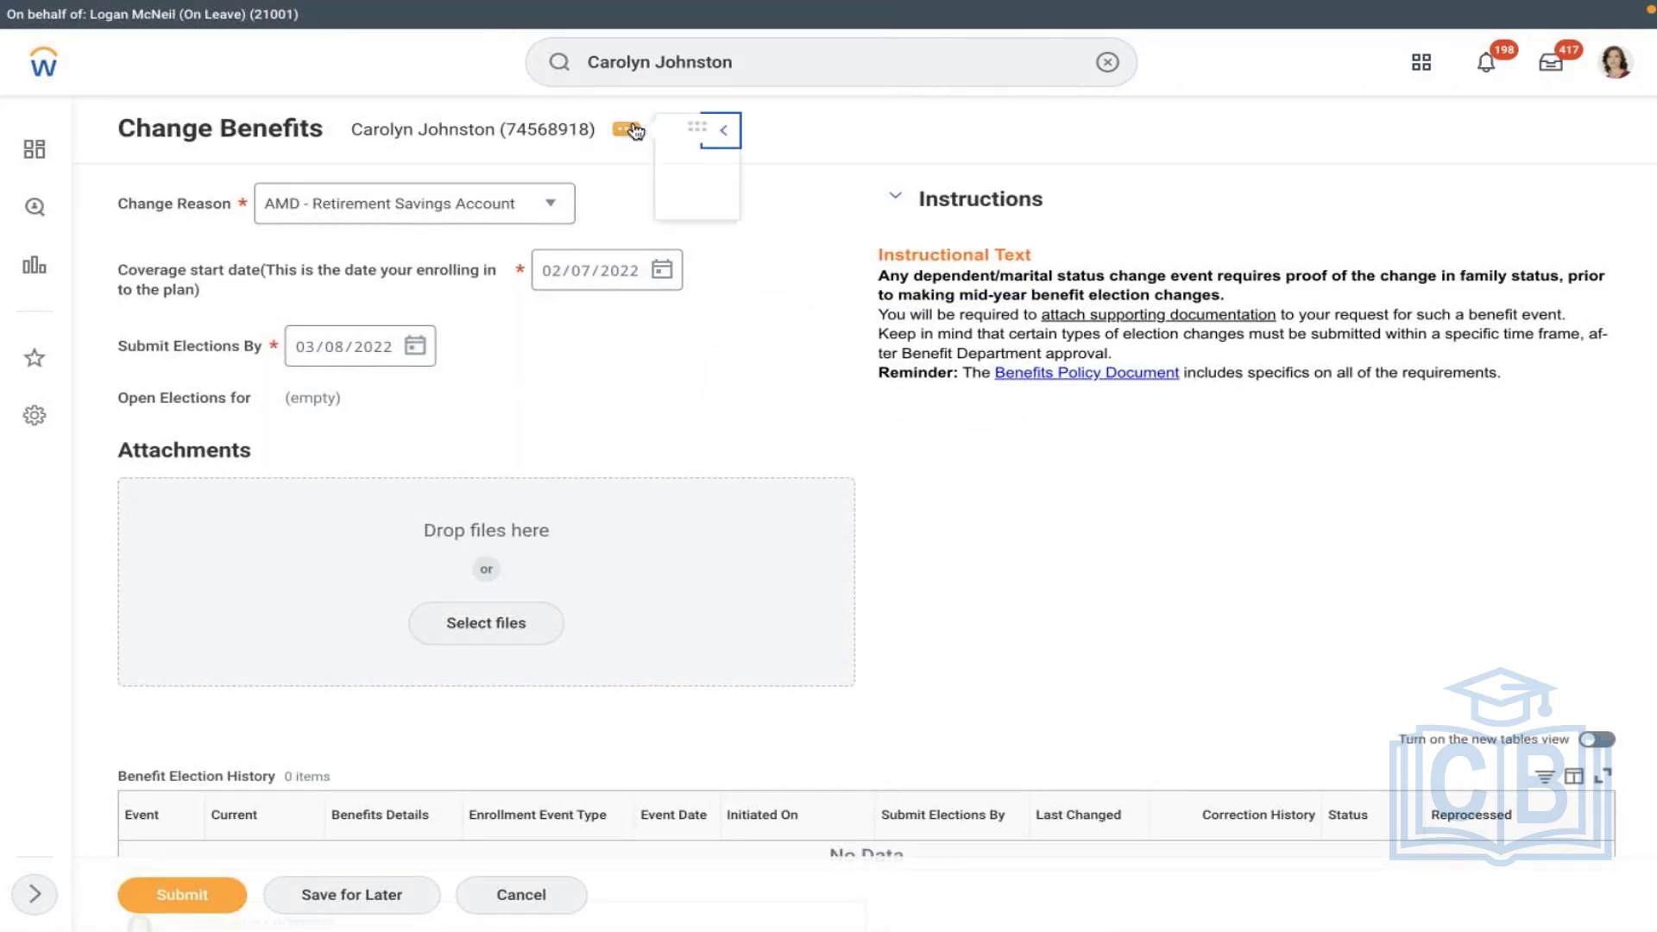
pyautogui.press('Escape')
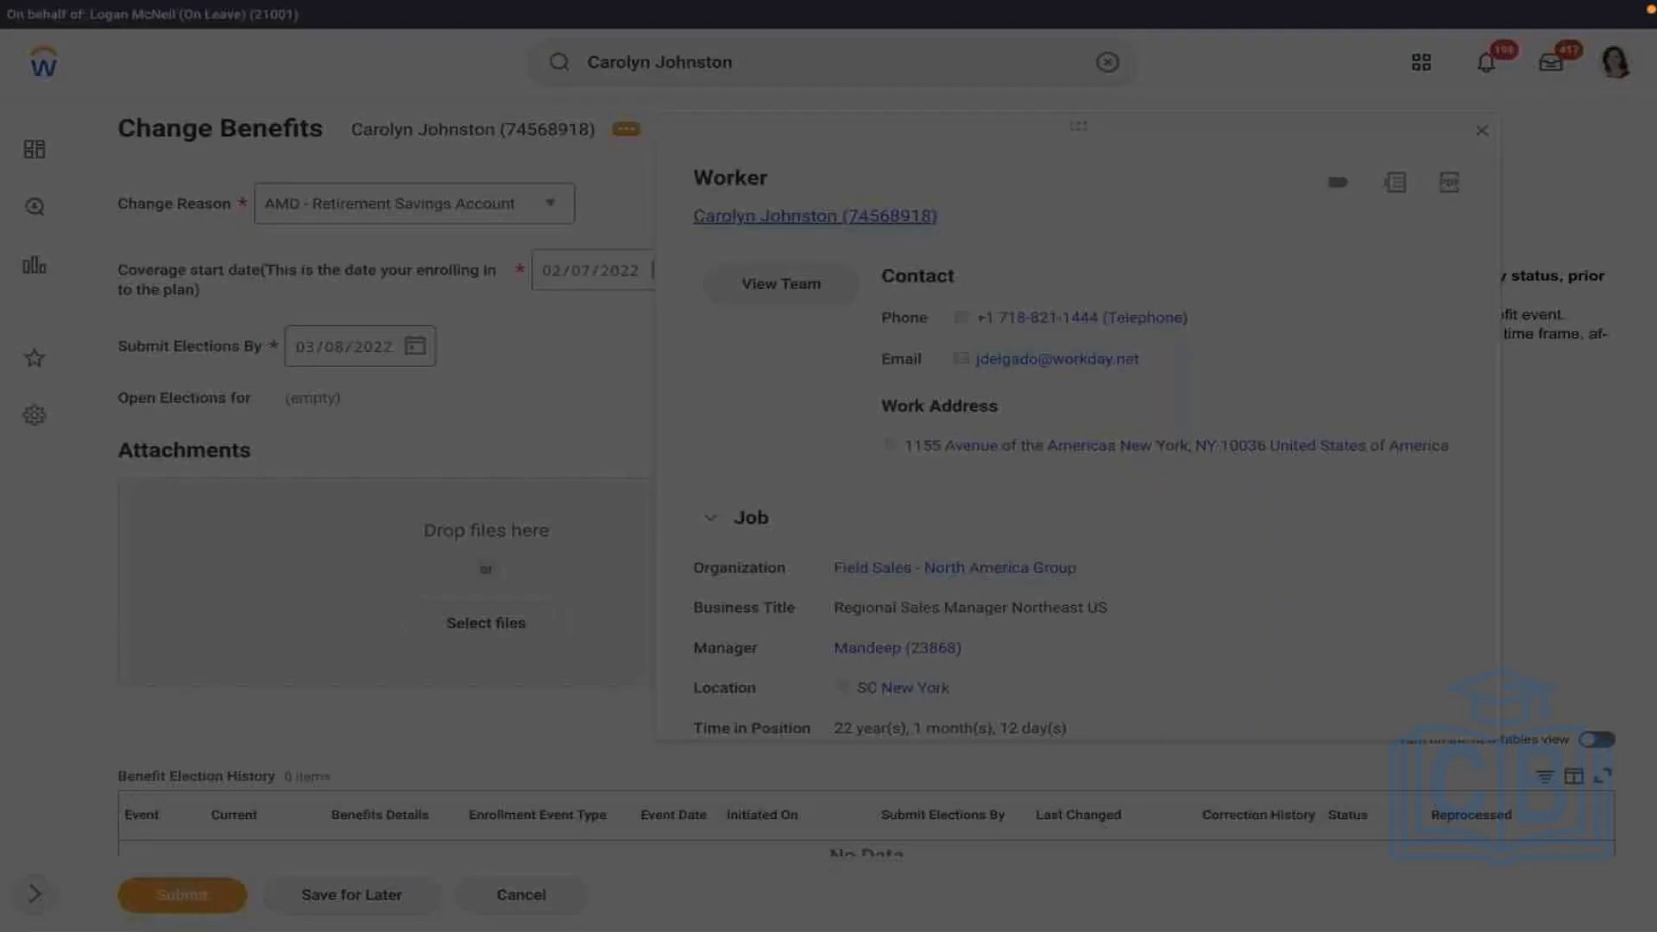
pyautogui.click(682, 510)
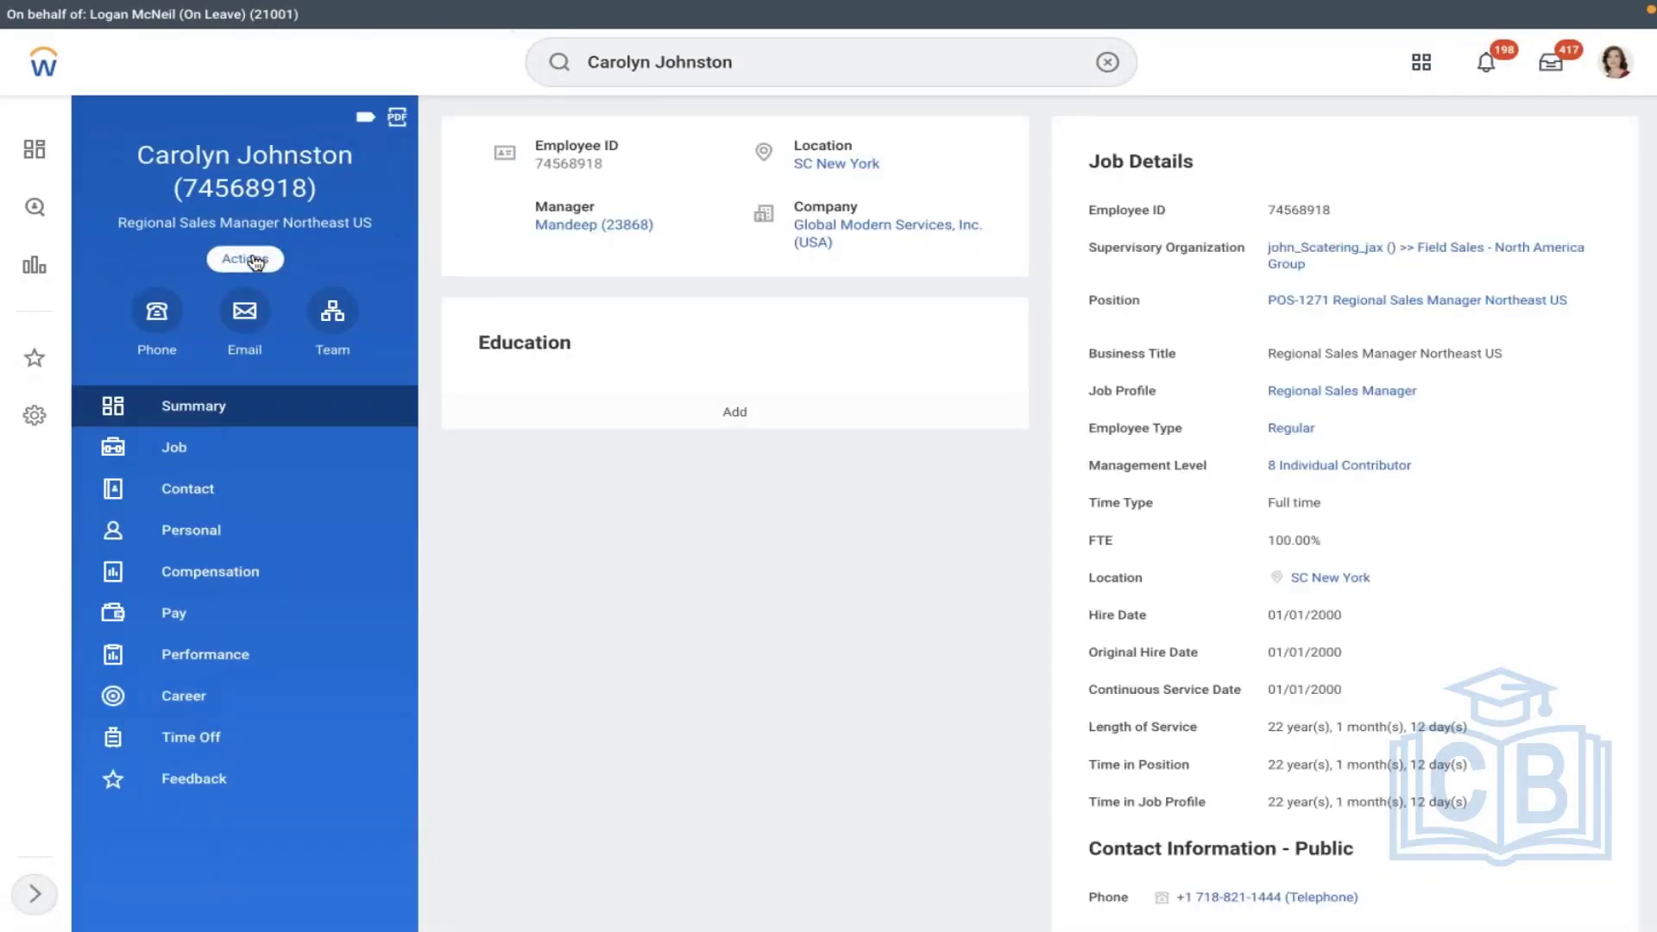
# Step: Browse the worker's actions list, then close it
pyautogui.click(245, 258)
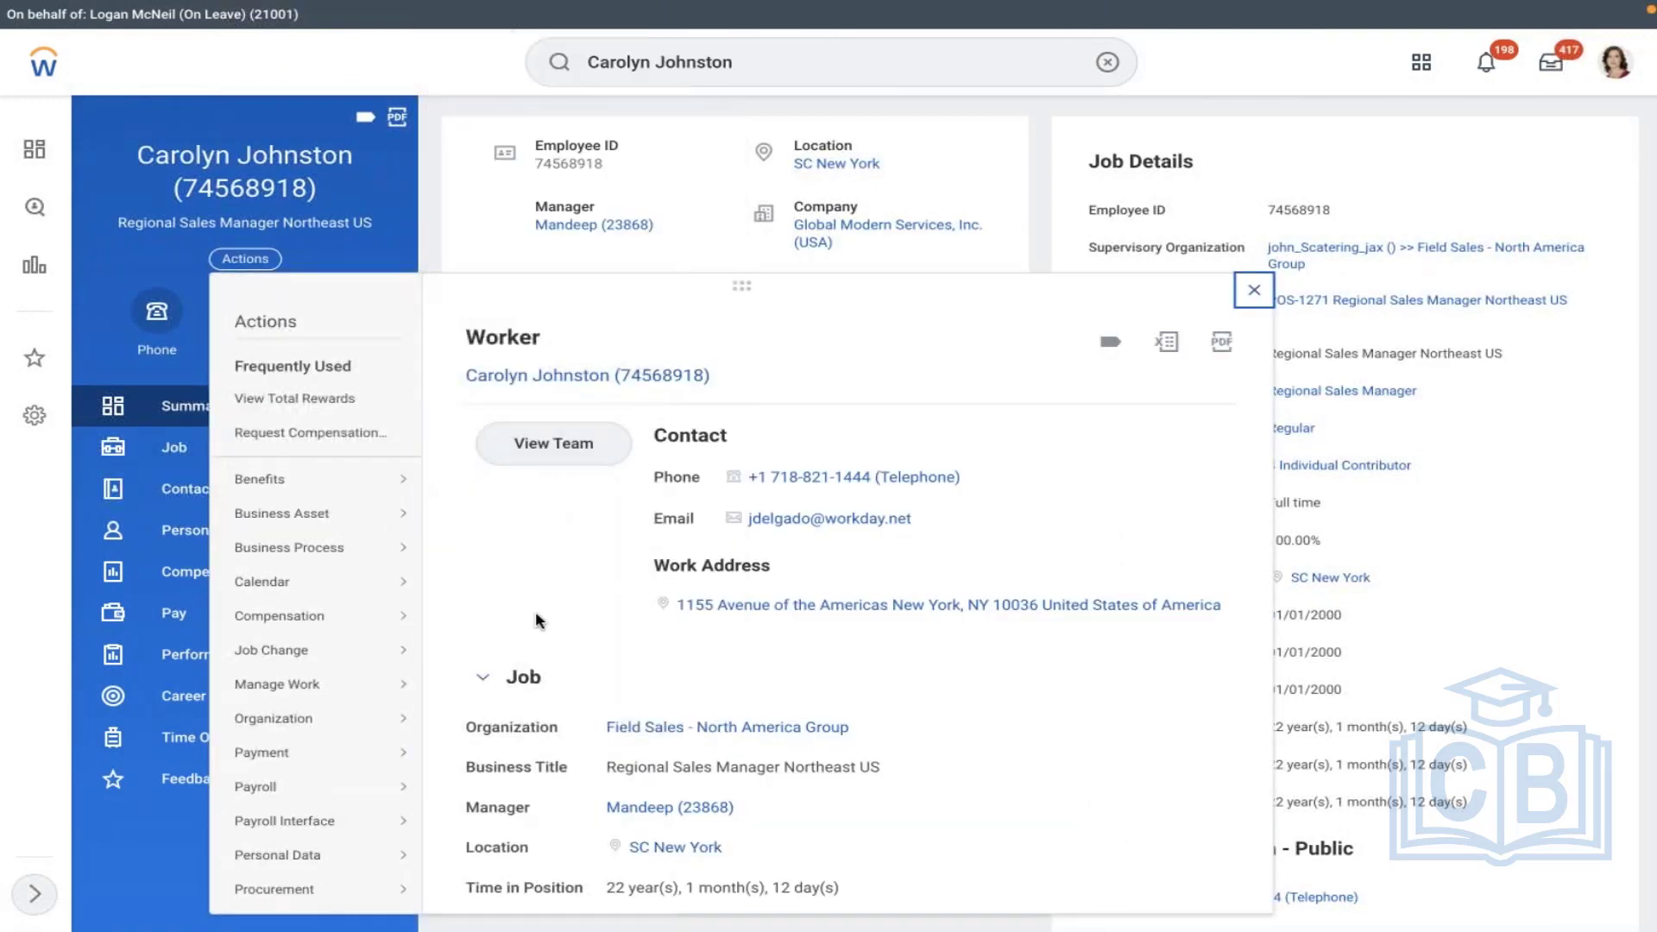
pyautogui.scroll(-4, 535, 611)
pyautogui.scroll(-5, 536, 611)
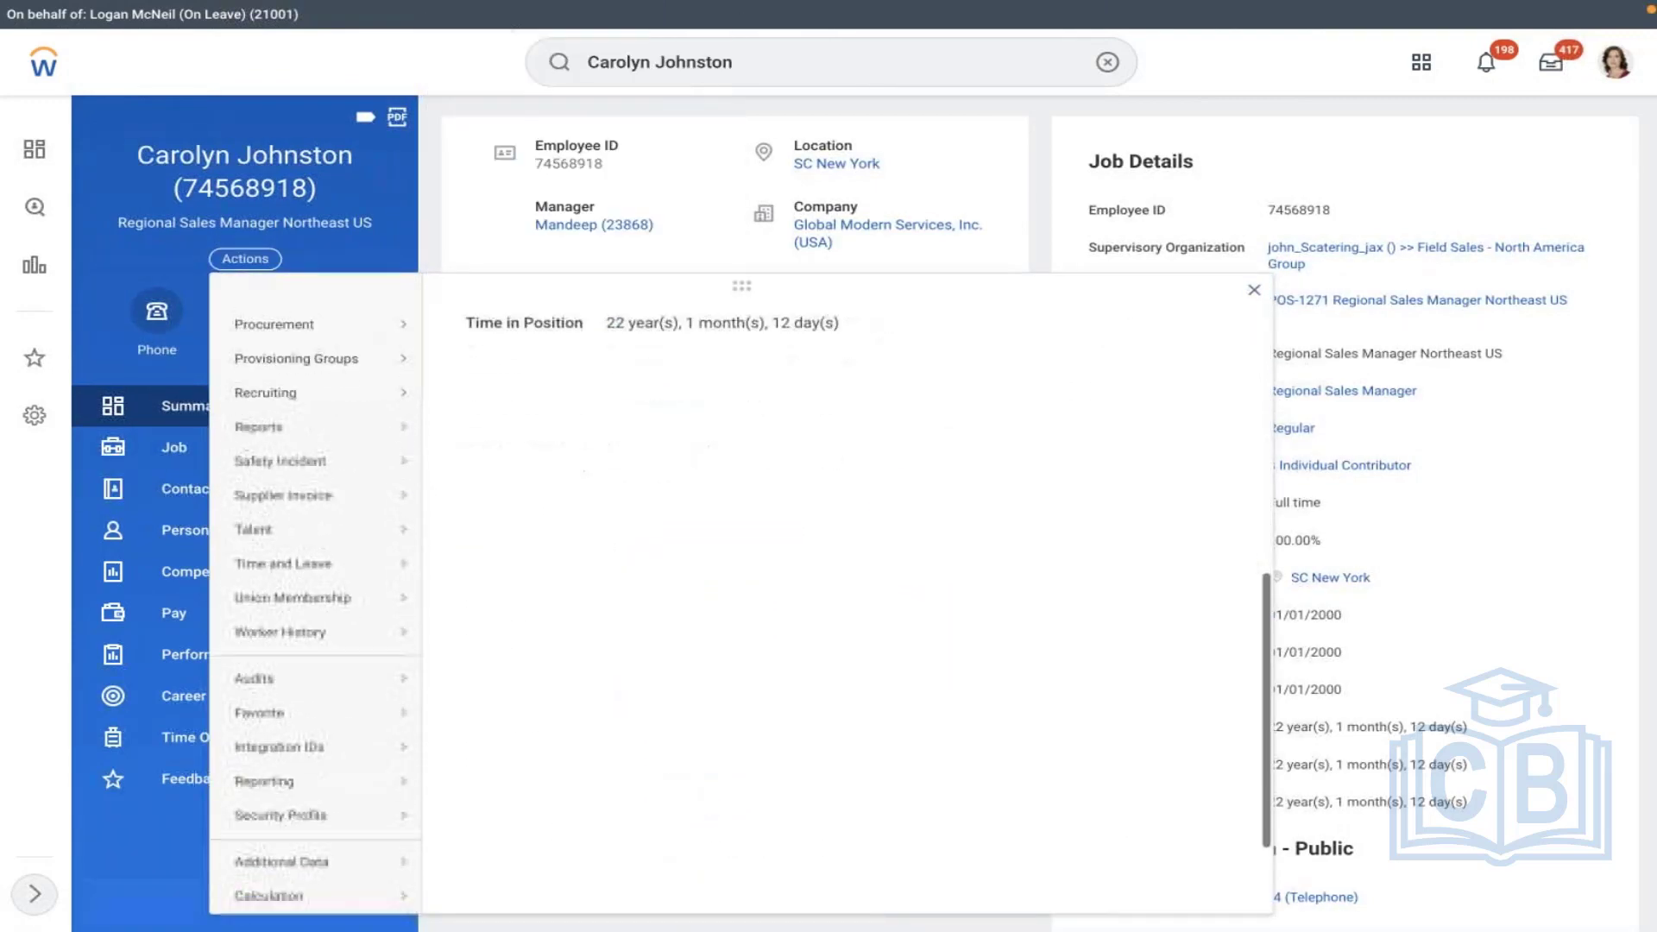
pyautogui.moveTo(447, 558)
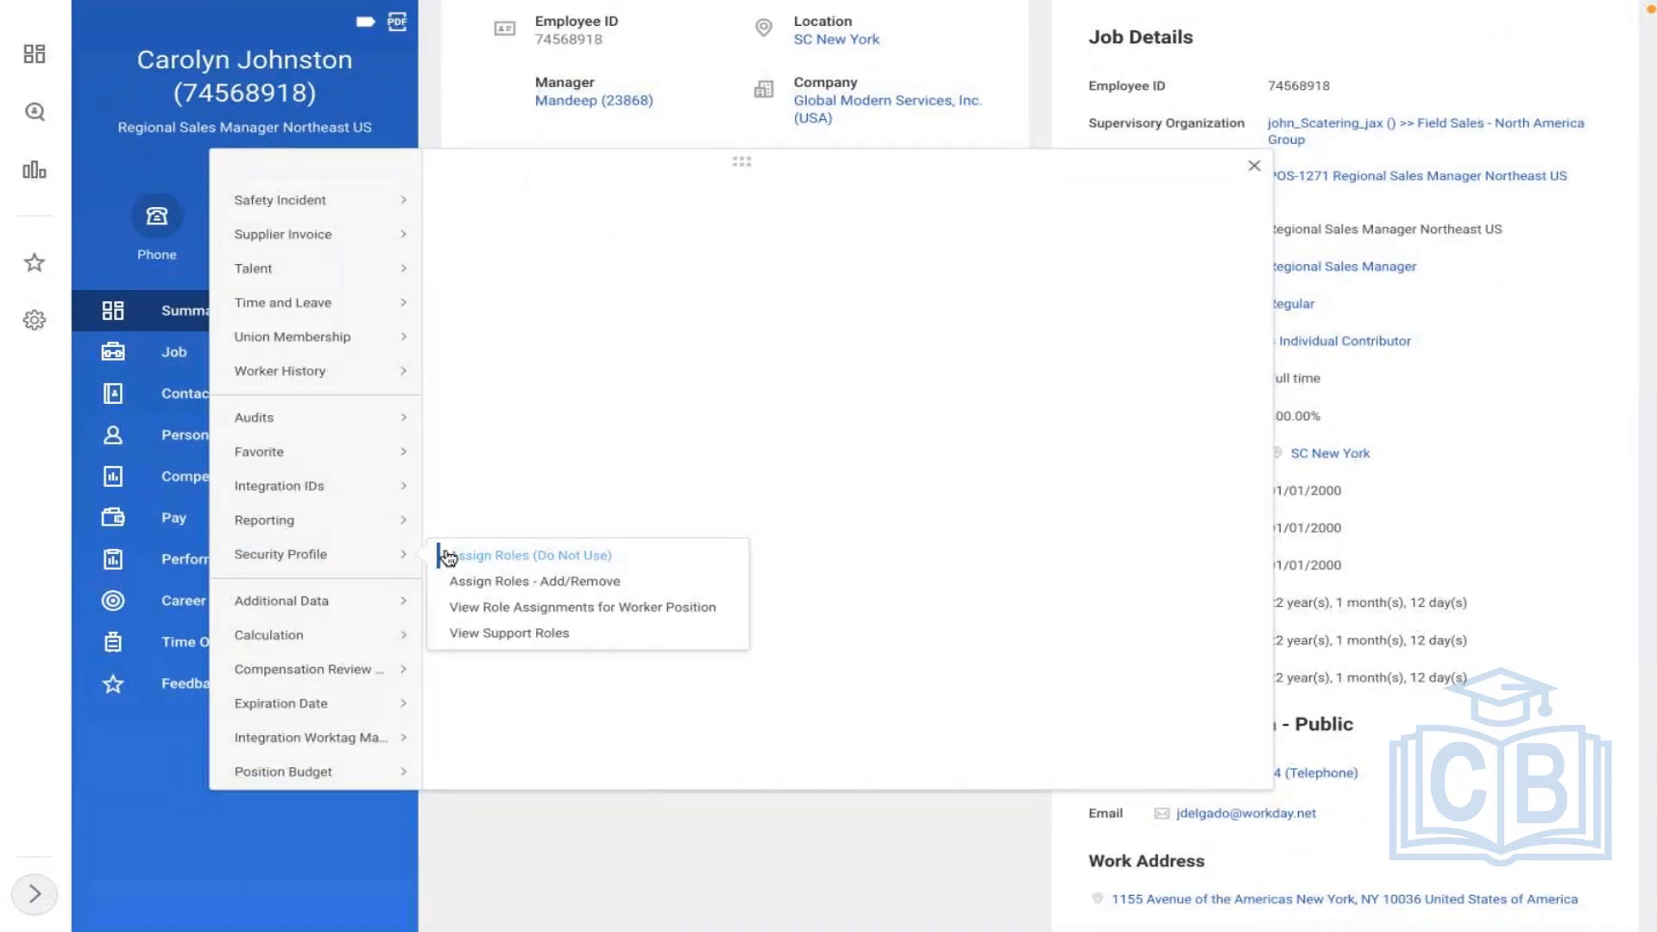
pyautogui.click(1443, 314)
pyautogui.scroll(2, 1286, 177)
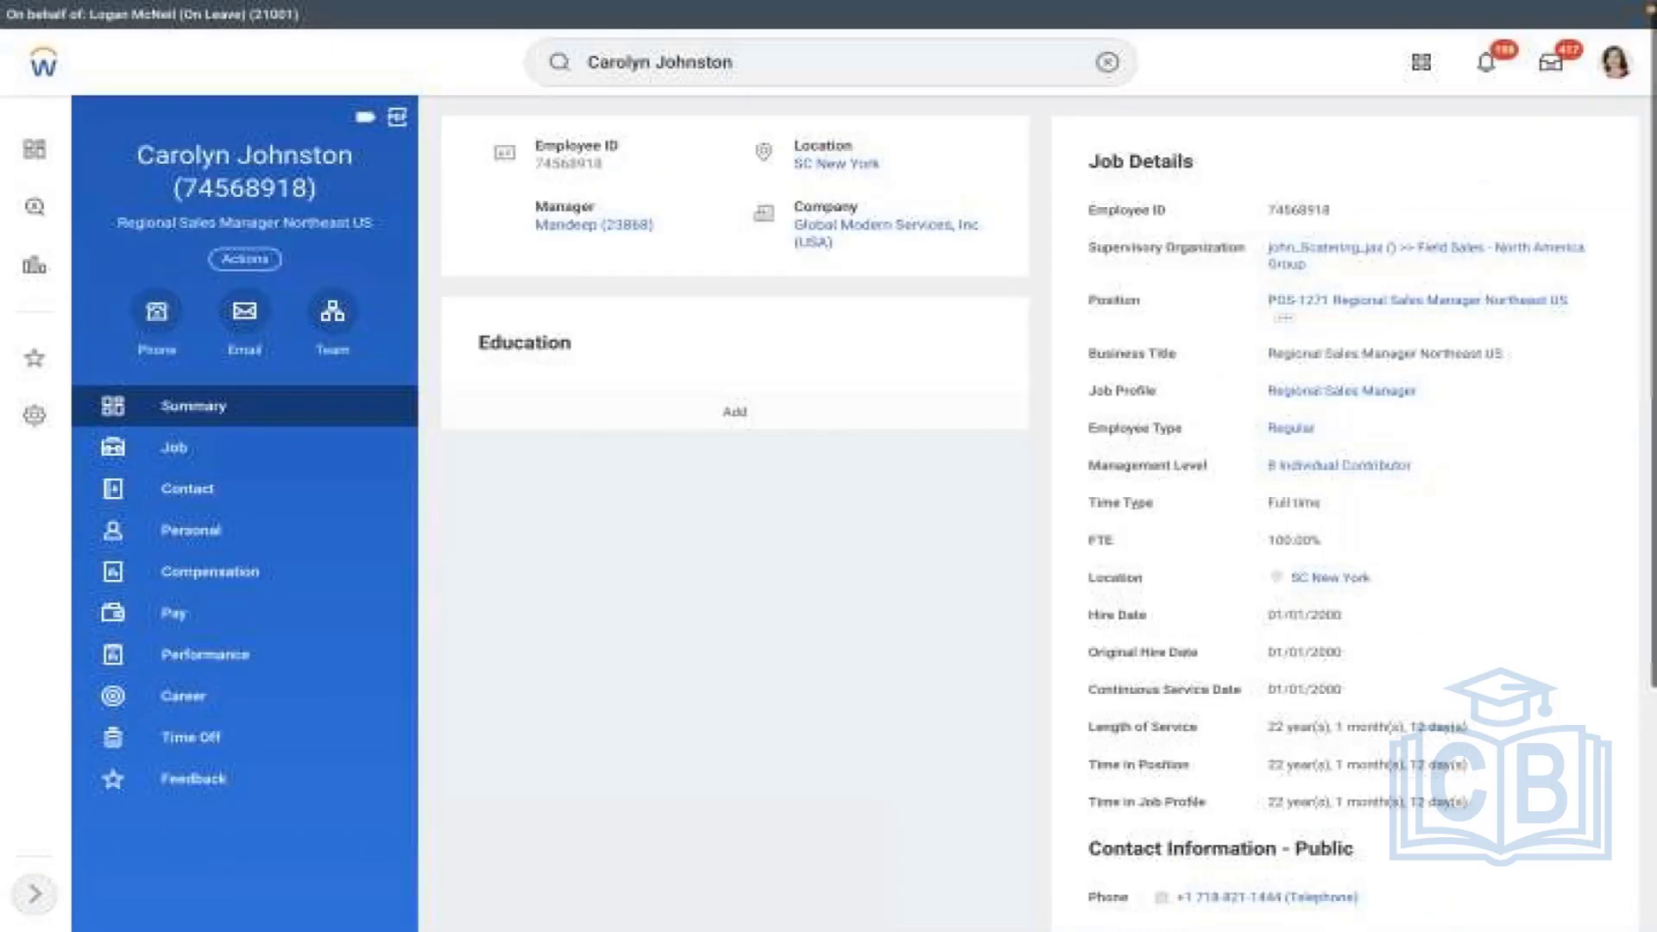
# Step: Enter 'start proxy' in the search box without running it, then open the worker's Job section
pyautogui.click(1109, 63)
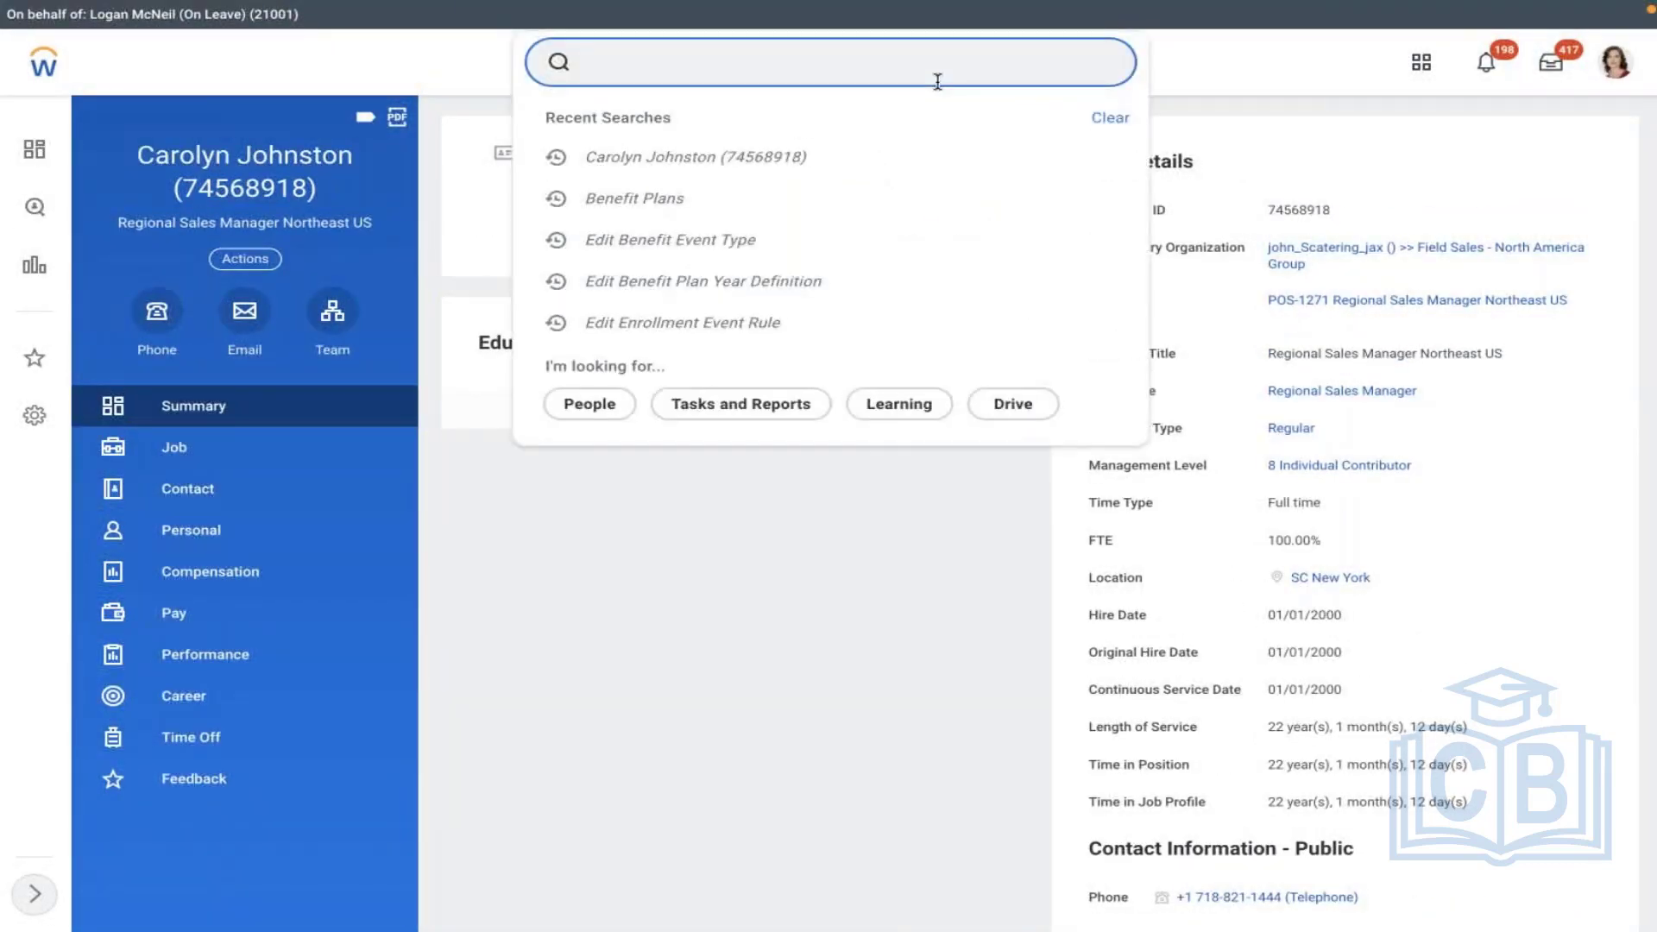
pyautogui.write('start proxy')
pyautogui.click(792, 620)
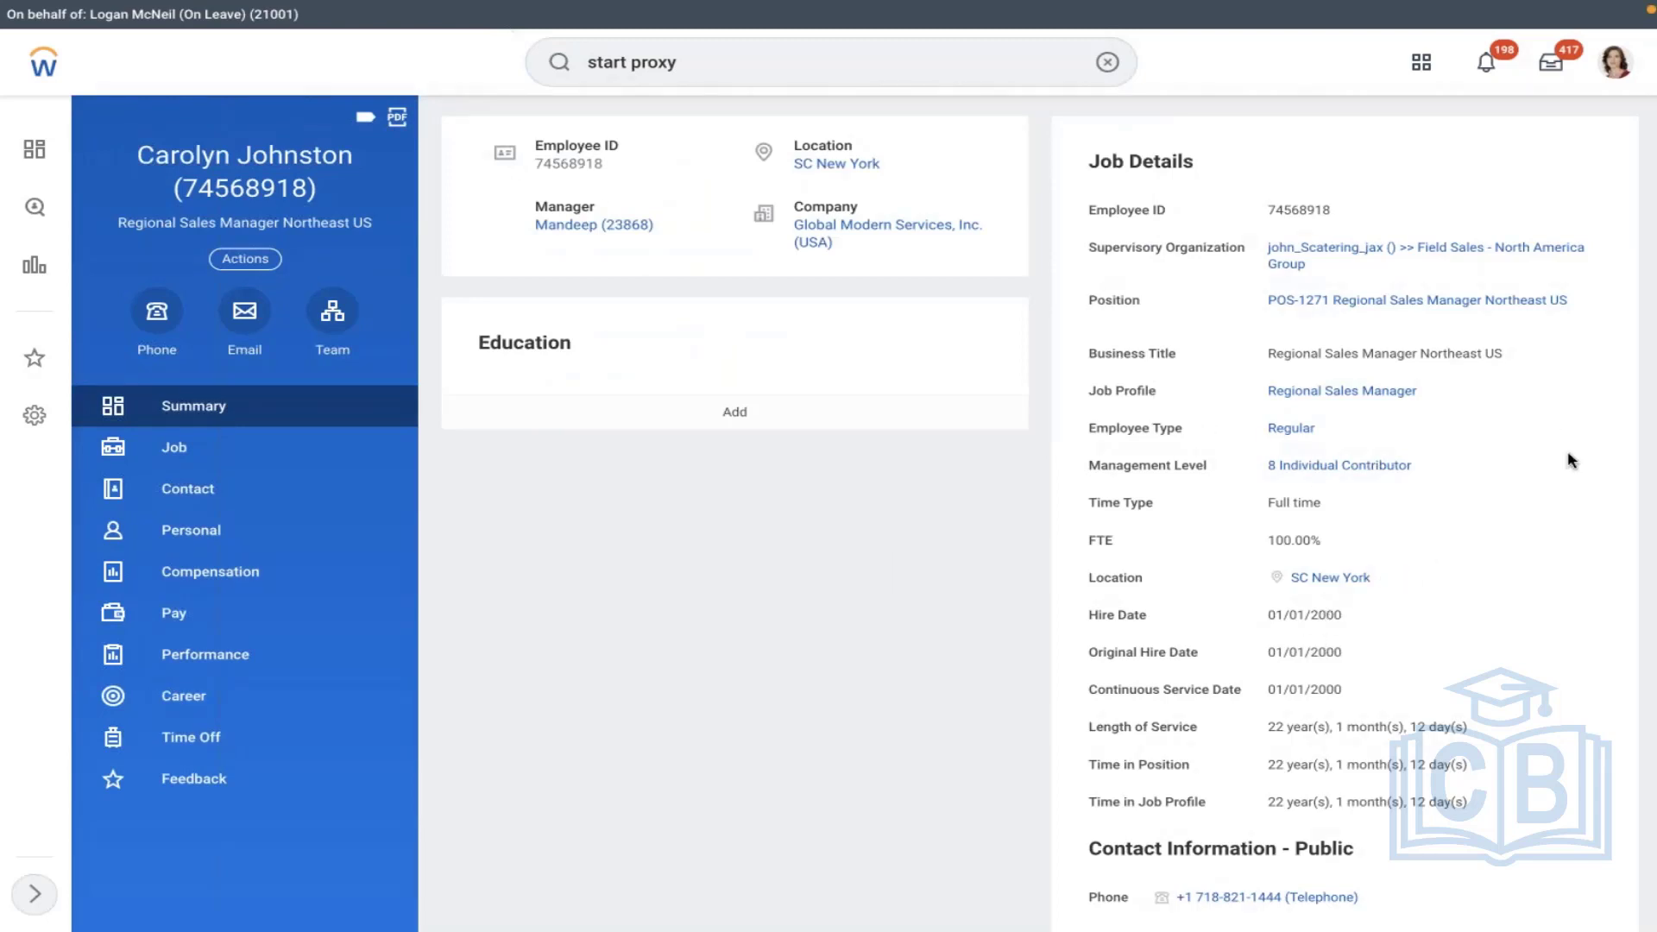
pyautogui.scroll(-2, 1571, 460)
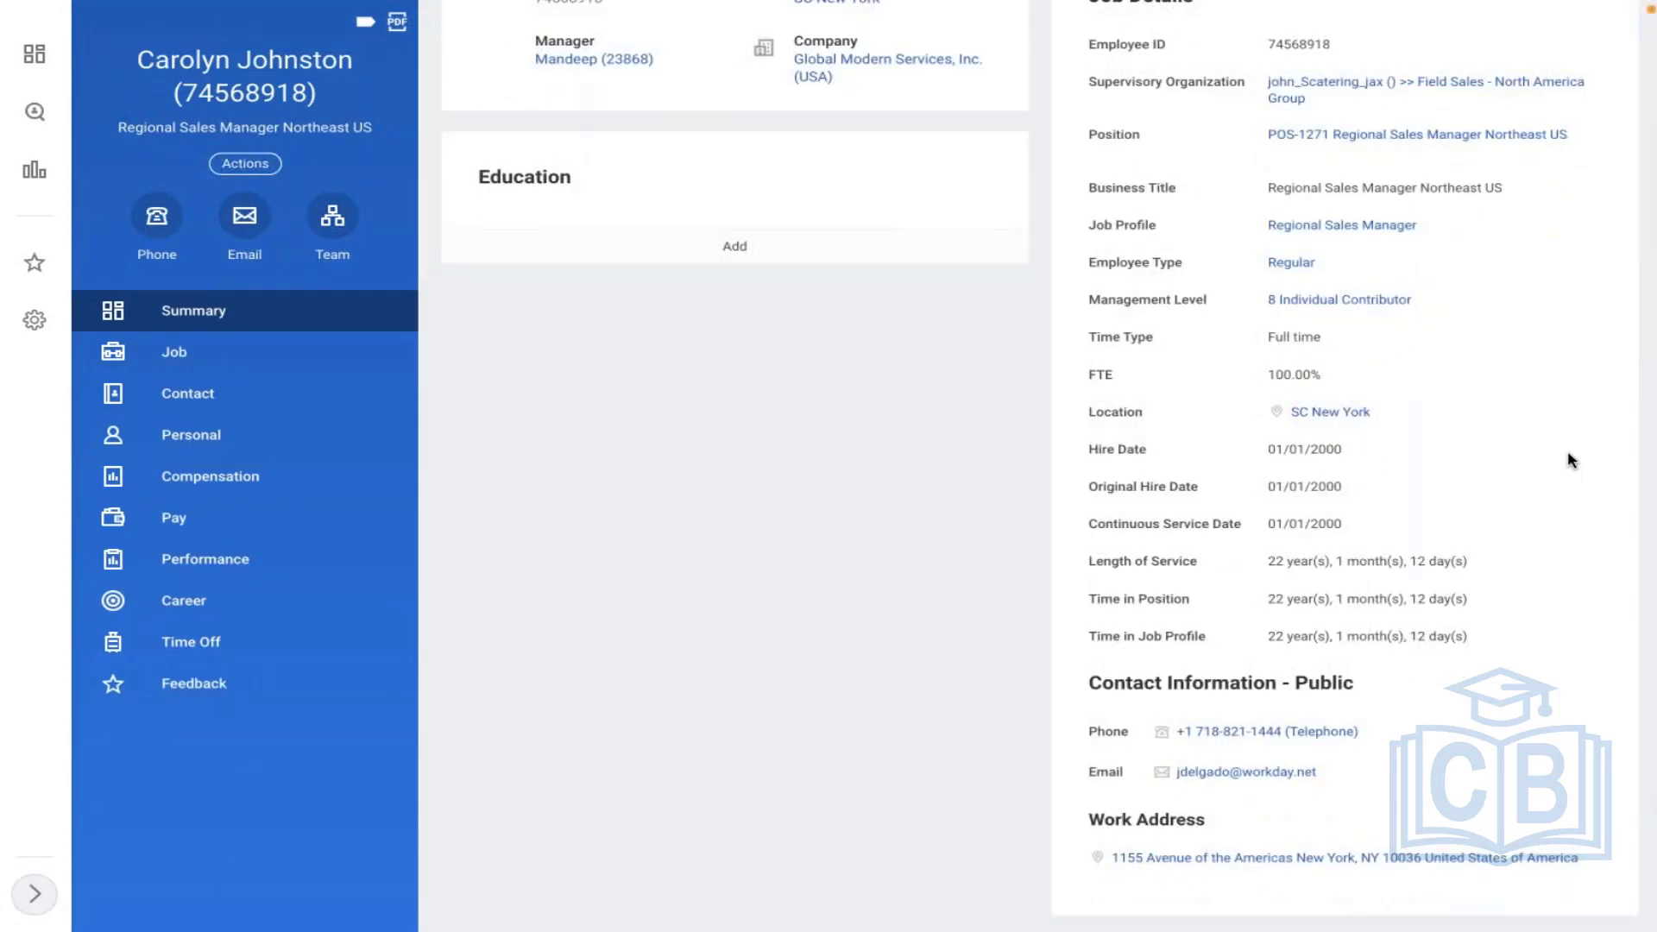
pyautogui.scroll(-1, 1571, 460)
pyautogui.scroll(1, 1571, 460)
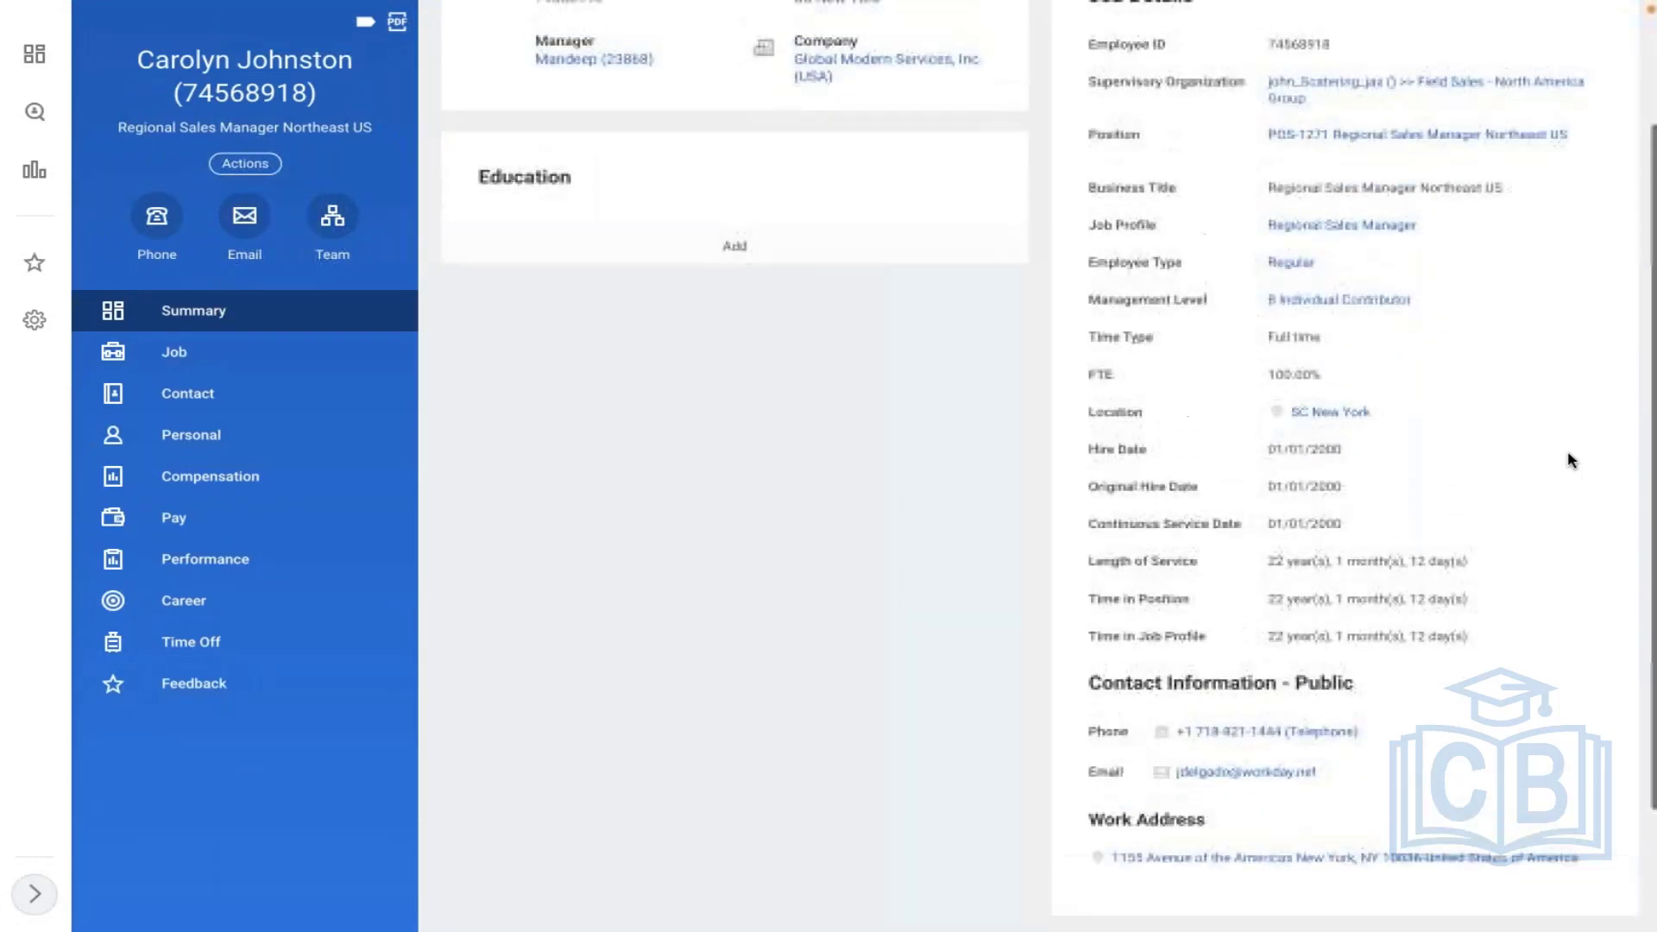
pyautogui.scroll(2, 1571, 460)
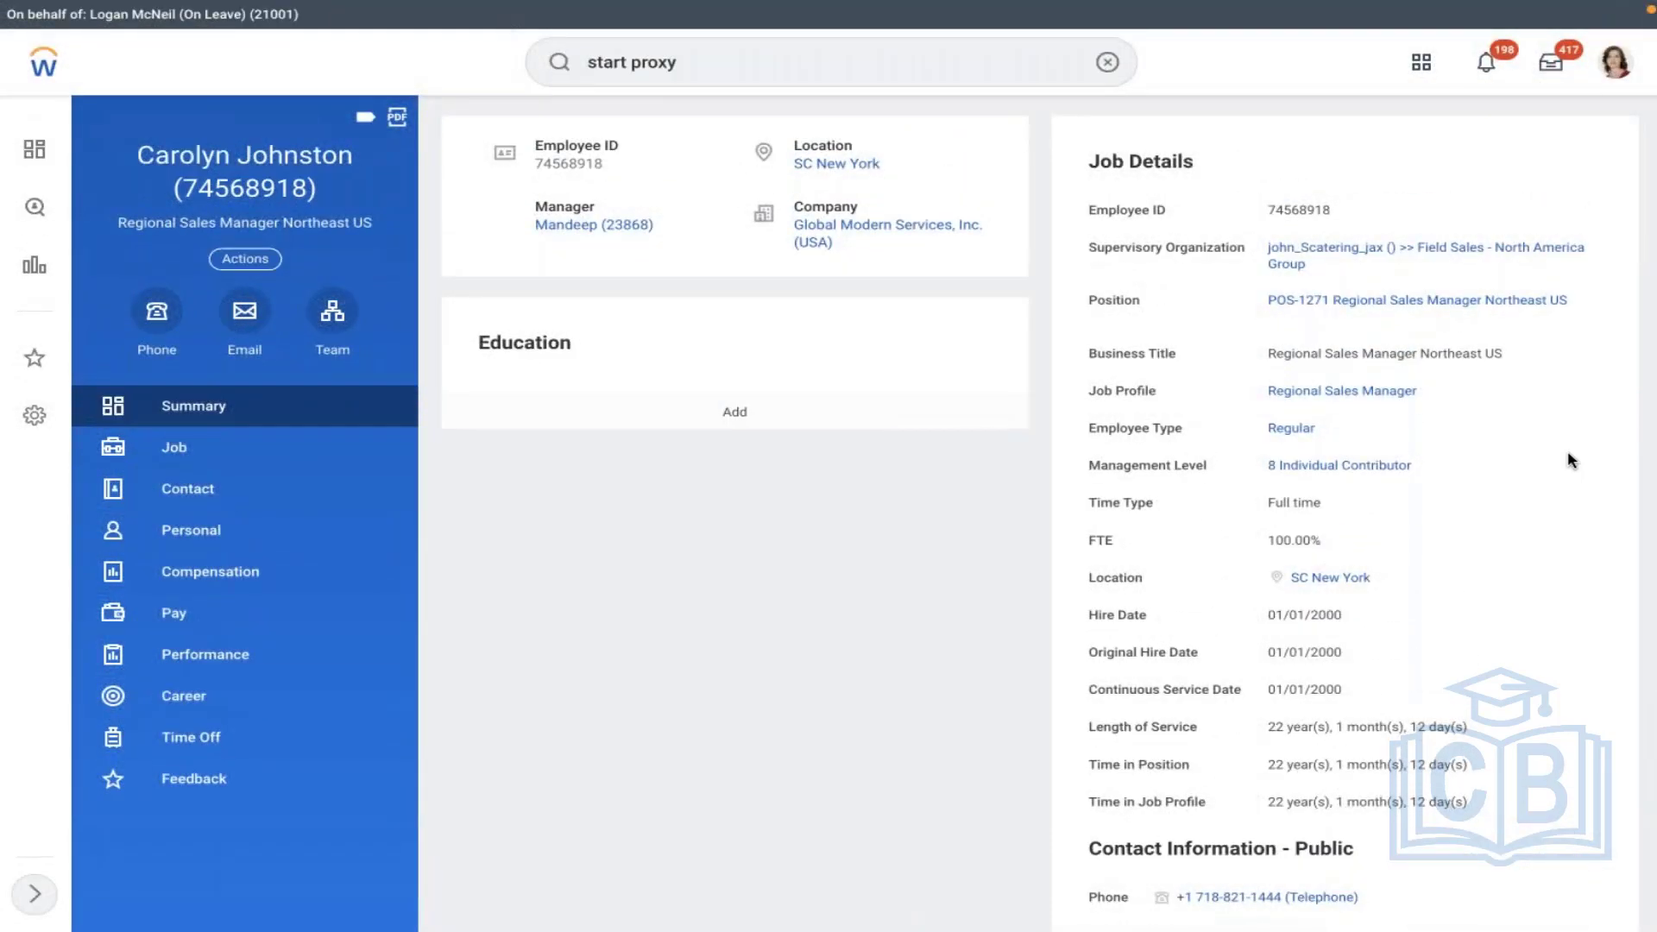
pyautogui.scroll(-1, 1519, 461)
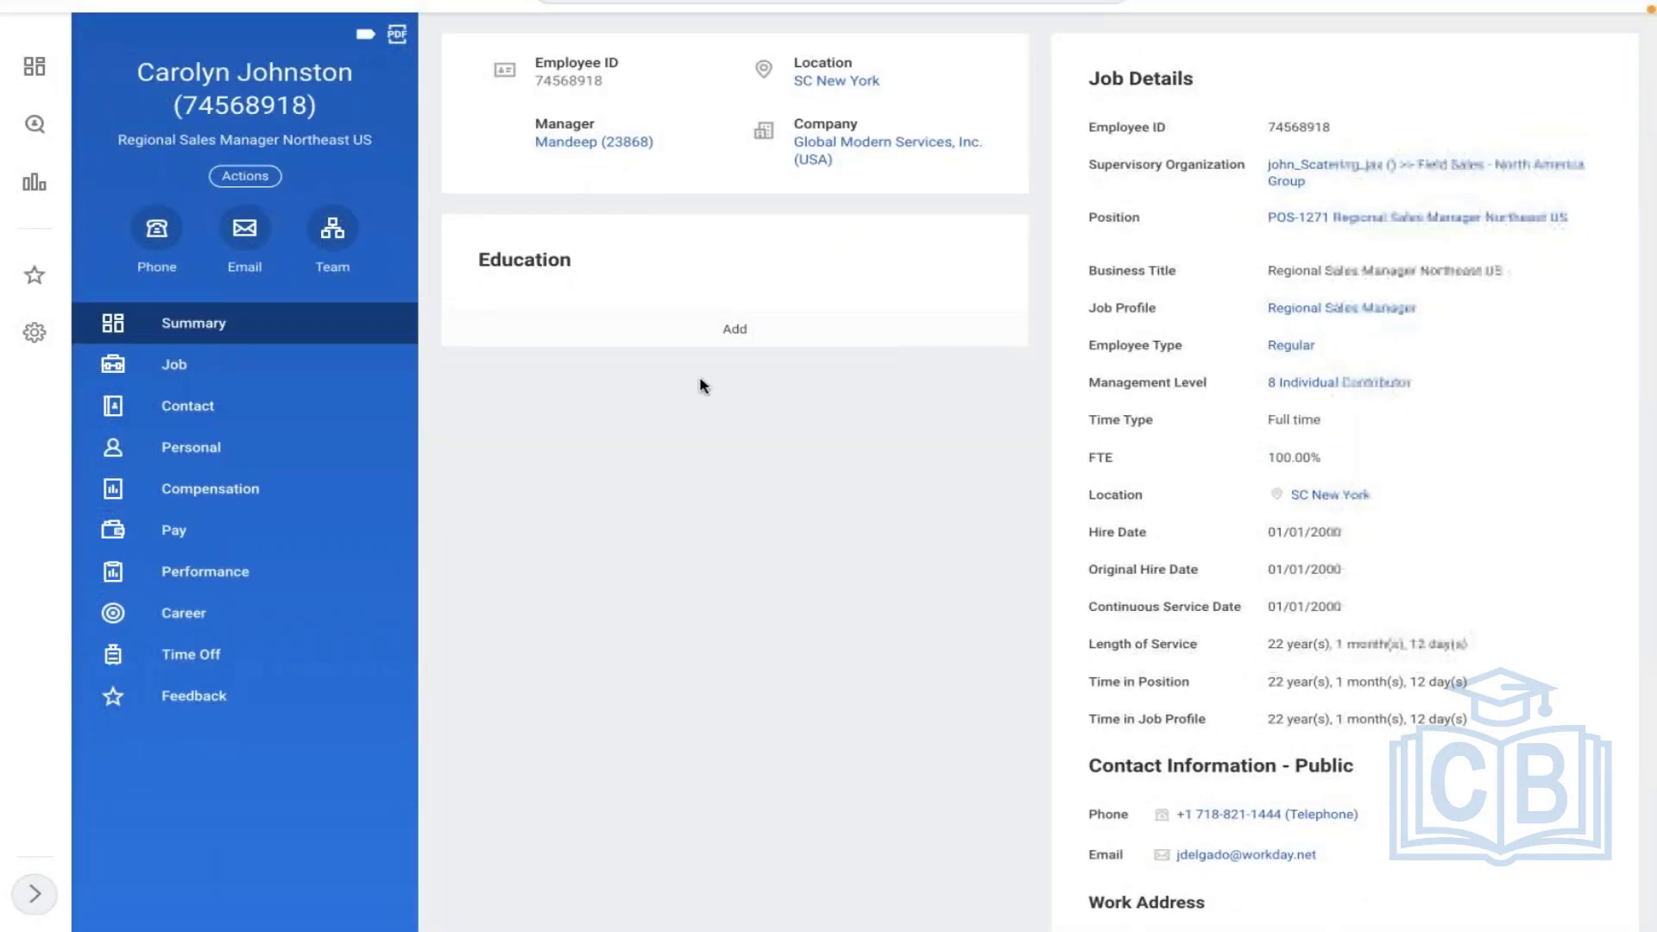
pyautogui.click(237, 381)
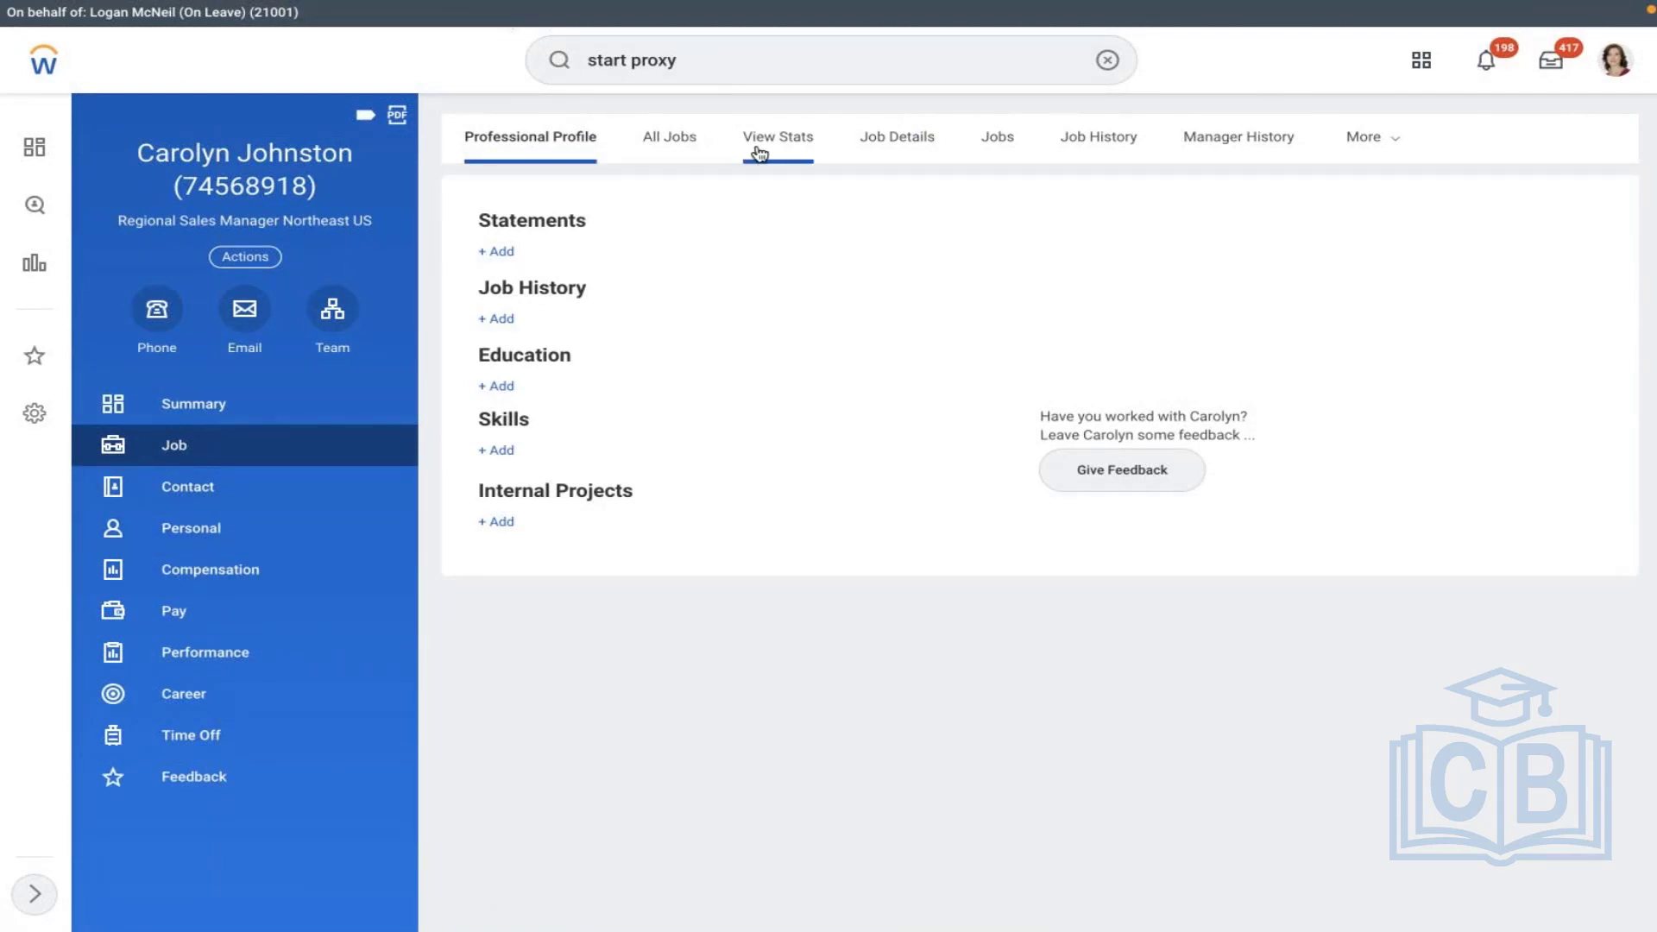
# Step: From the worker summary, open the Regional Sales Manager job profile and view its empty Pay Rate Types
pyautogui.click(165, 422)
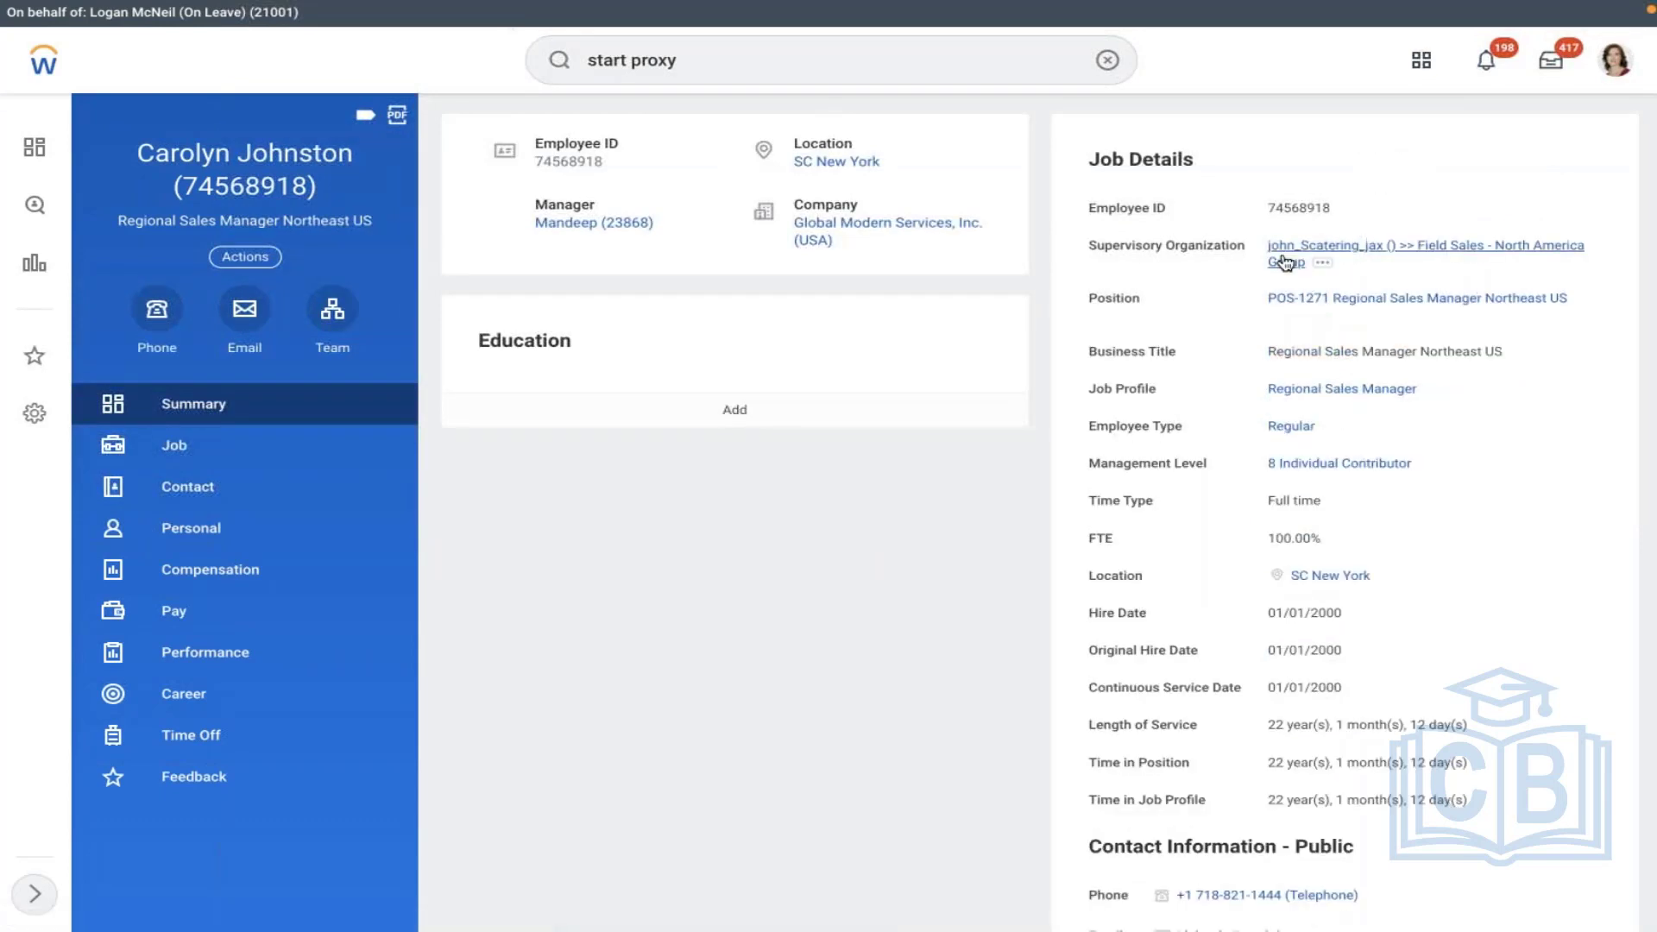
pyautogui.click(1320, 390)
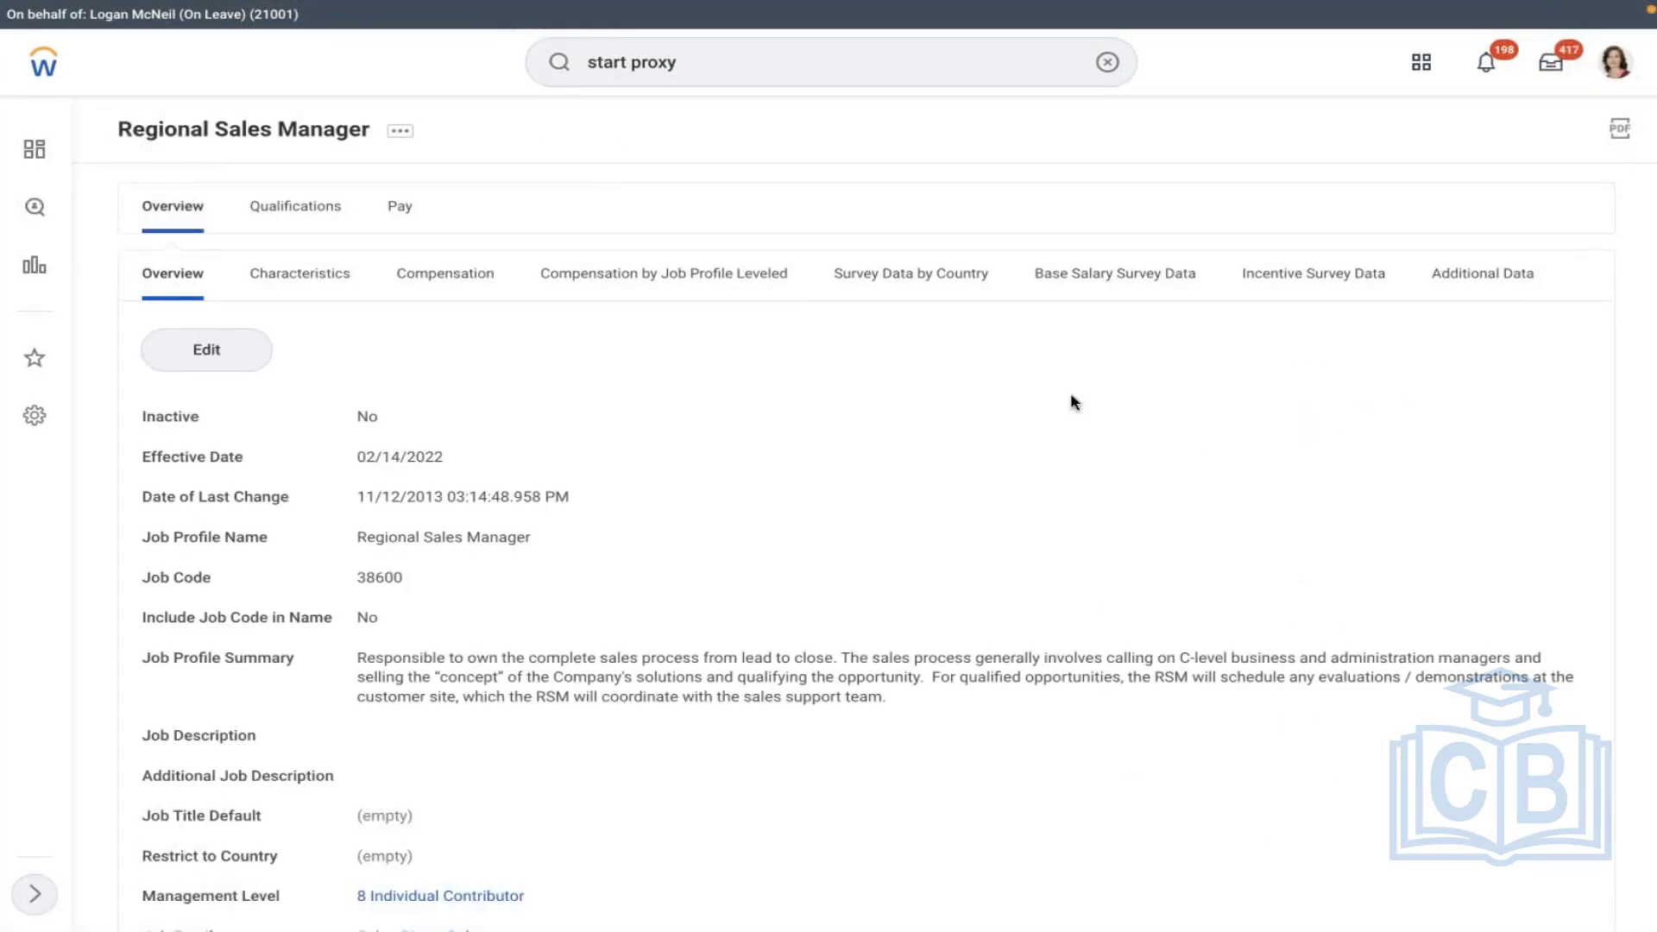
pyautogui.scroll(-4, 647, 440)
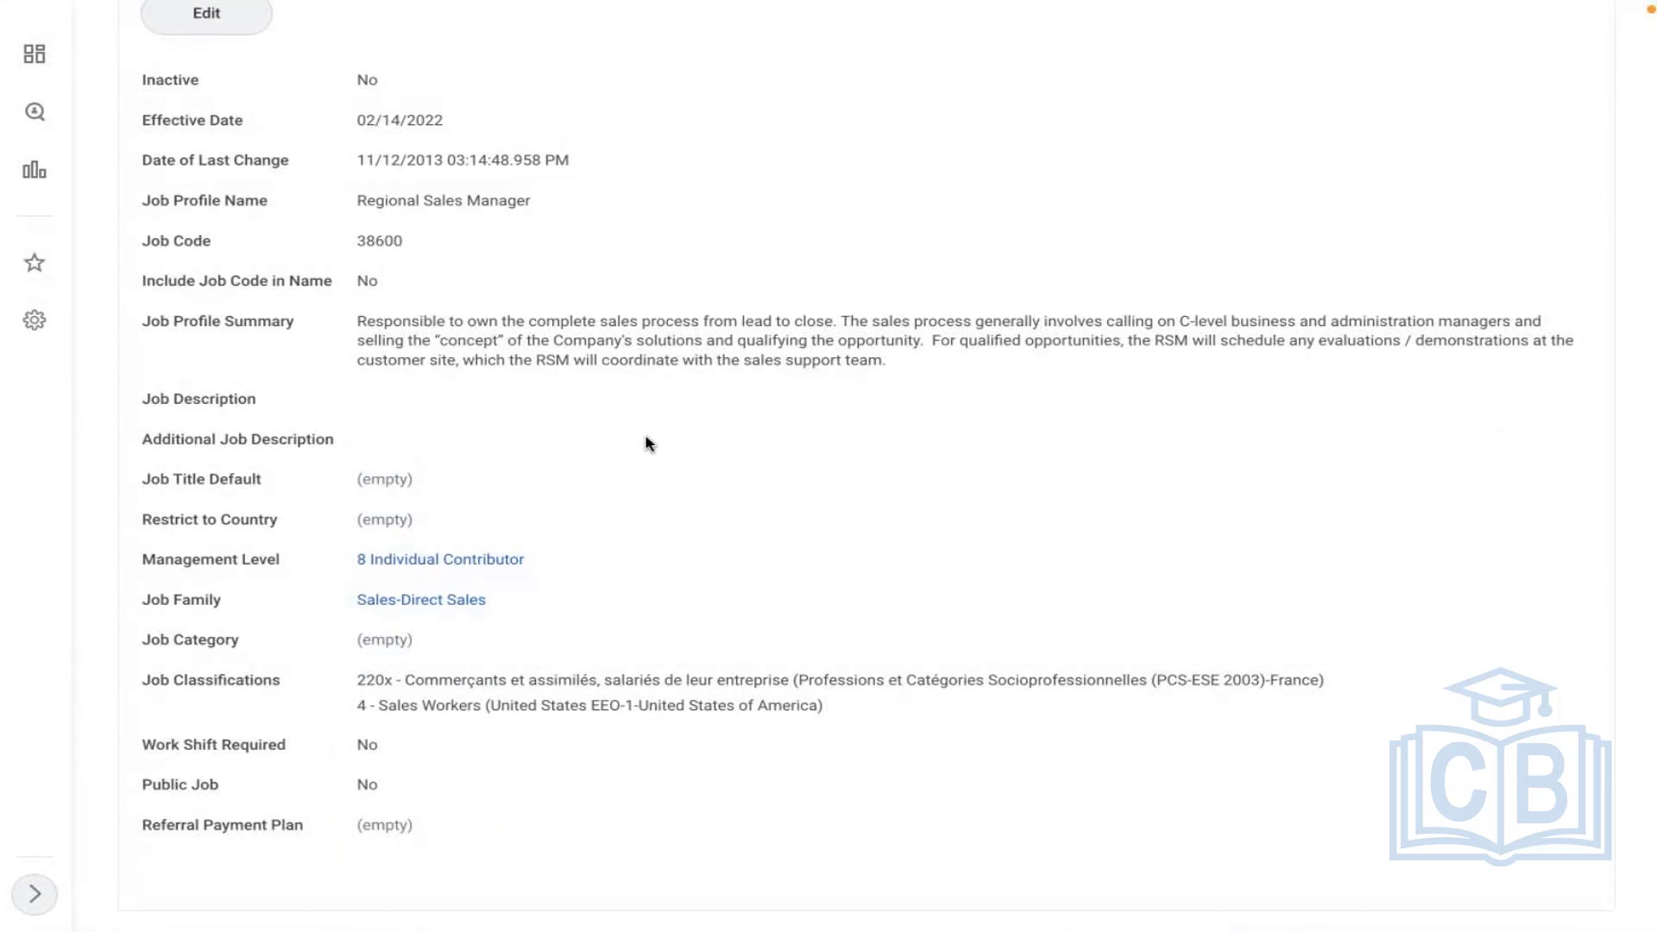
pyautogui.scroll(4, 647, 438)
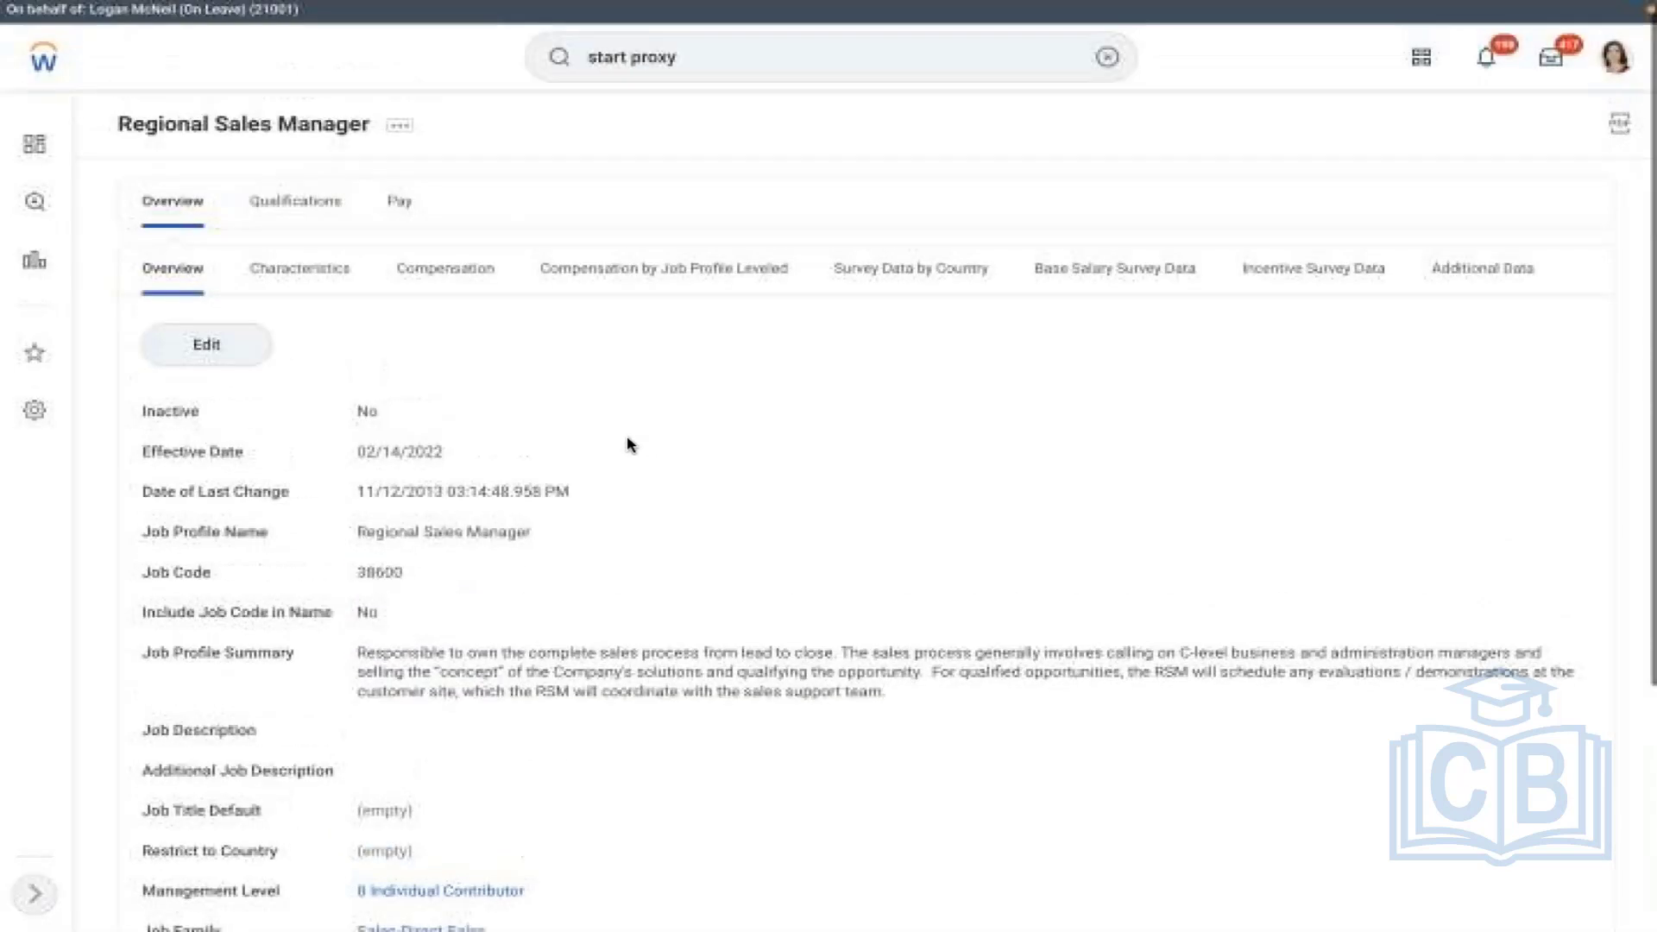
pyautogui.click(404, 202)
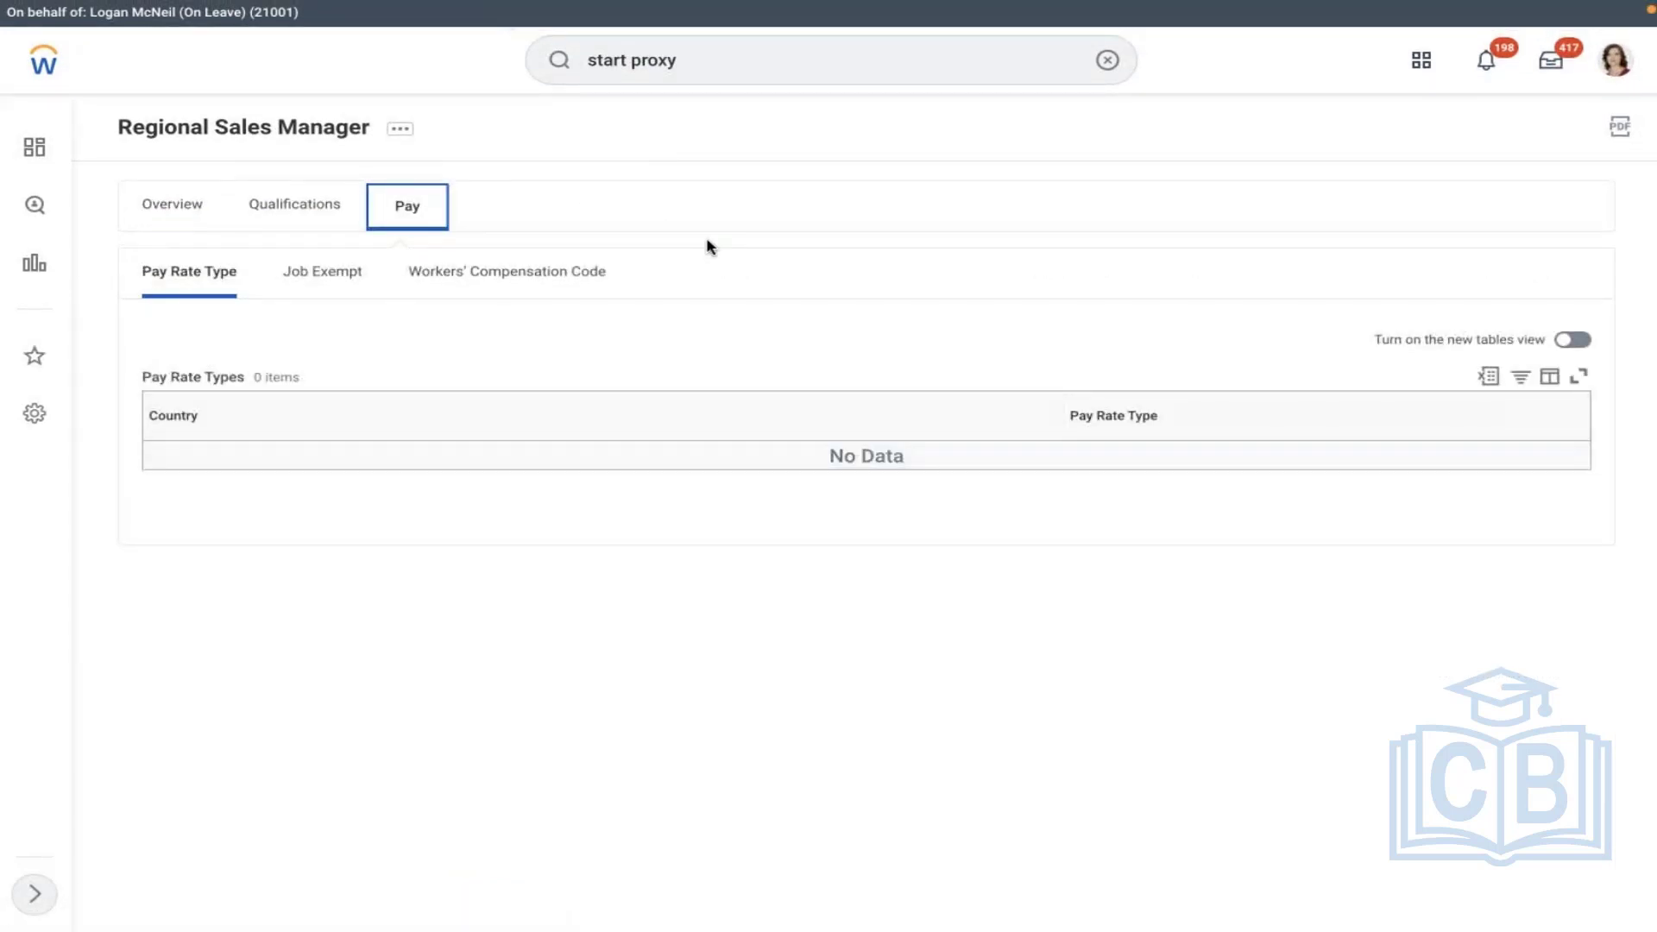
# Step: Start editing the Regional Sales Manager job profile with effective date January 1, 2022
pyautogui.click(399, 132)
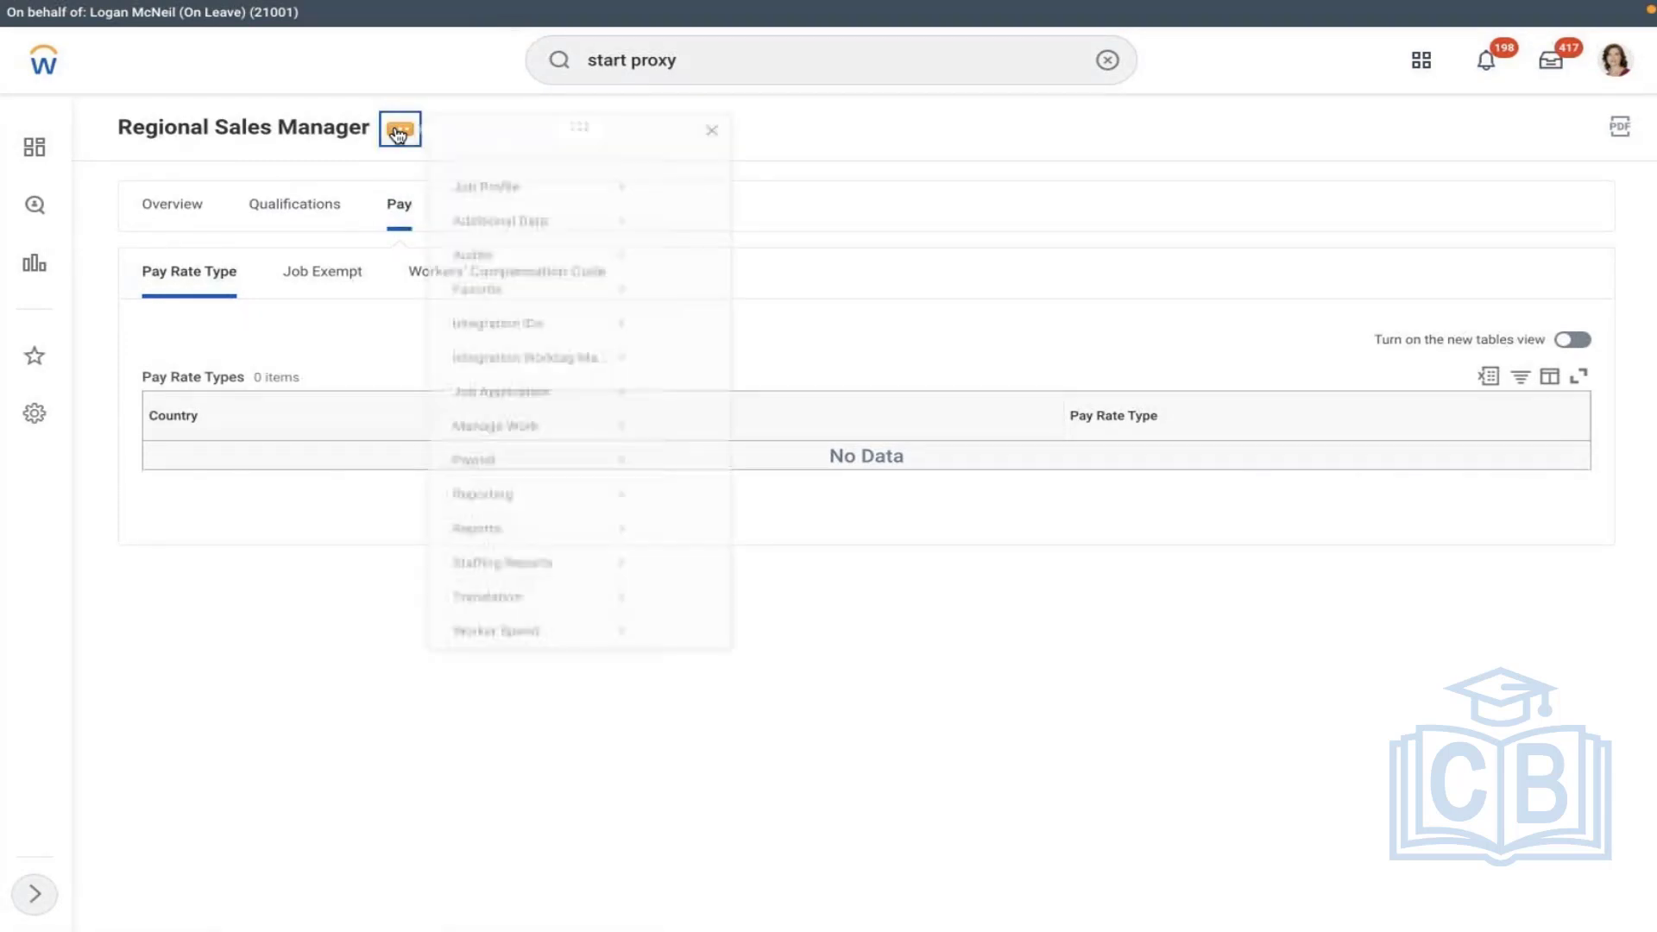
pyautogui.moveTo(521, 212)
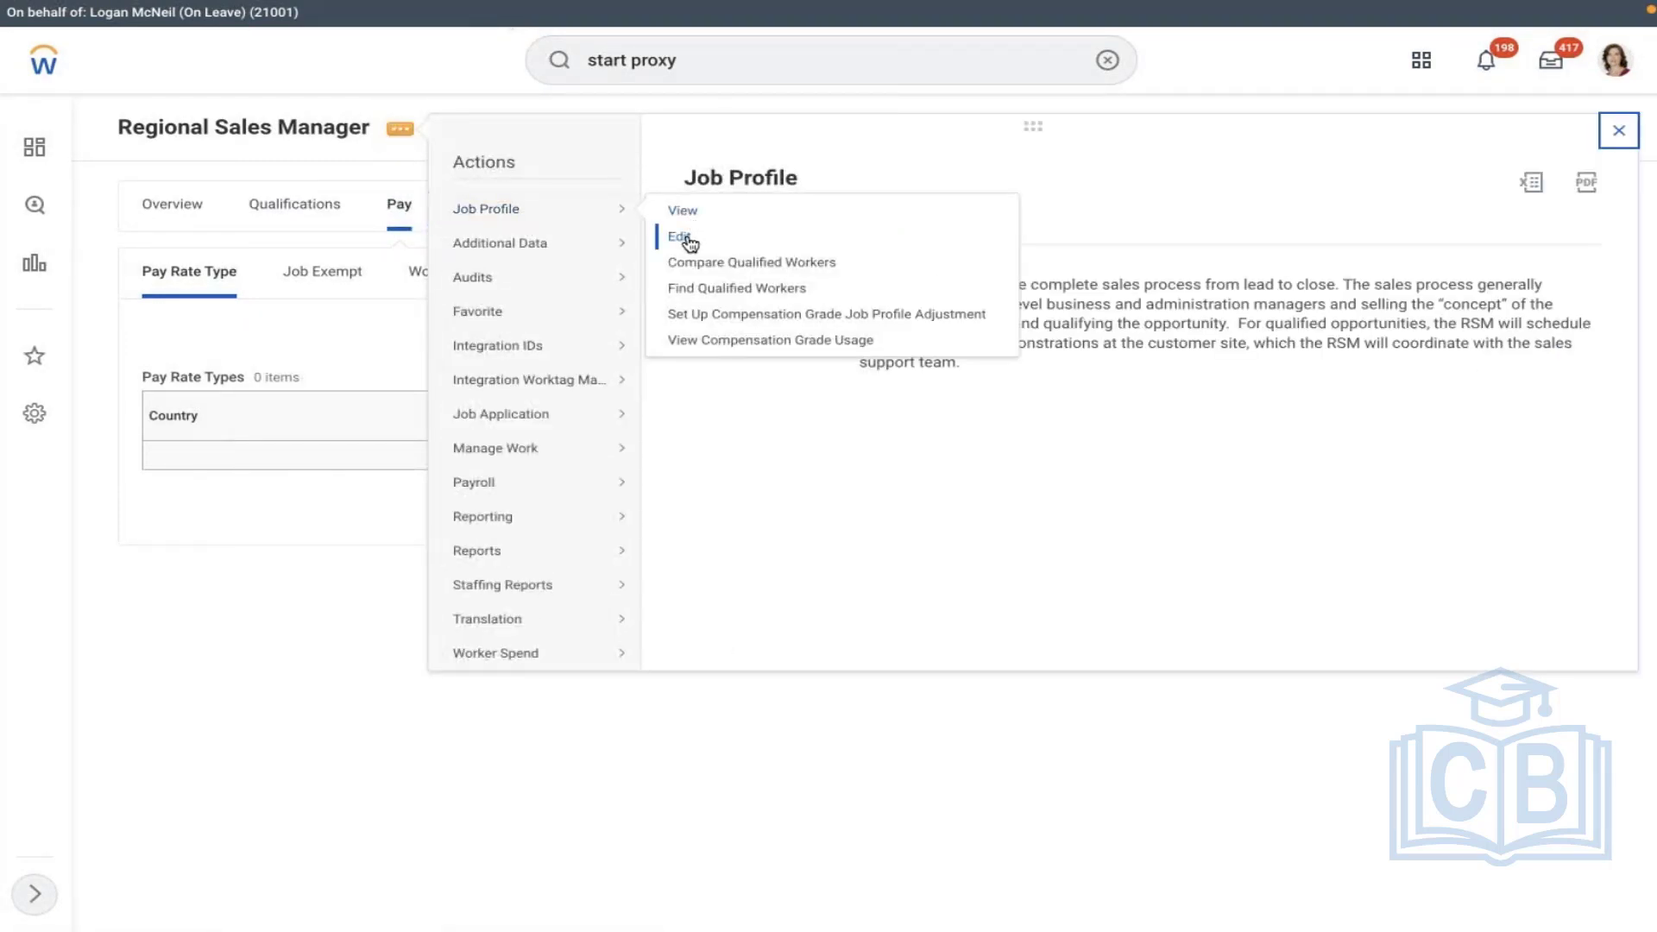
pyautogui.click(684, 239)
pyautogui.click(752, 263)
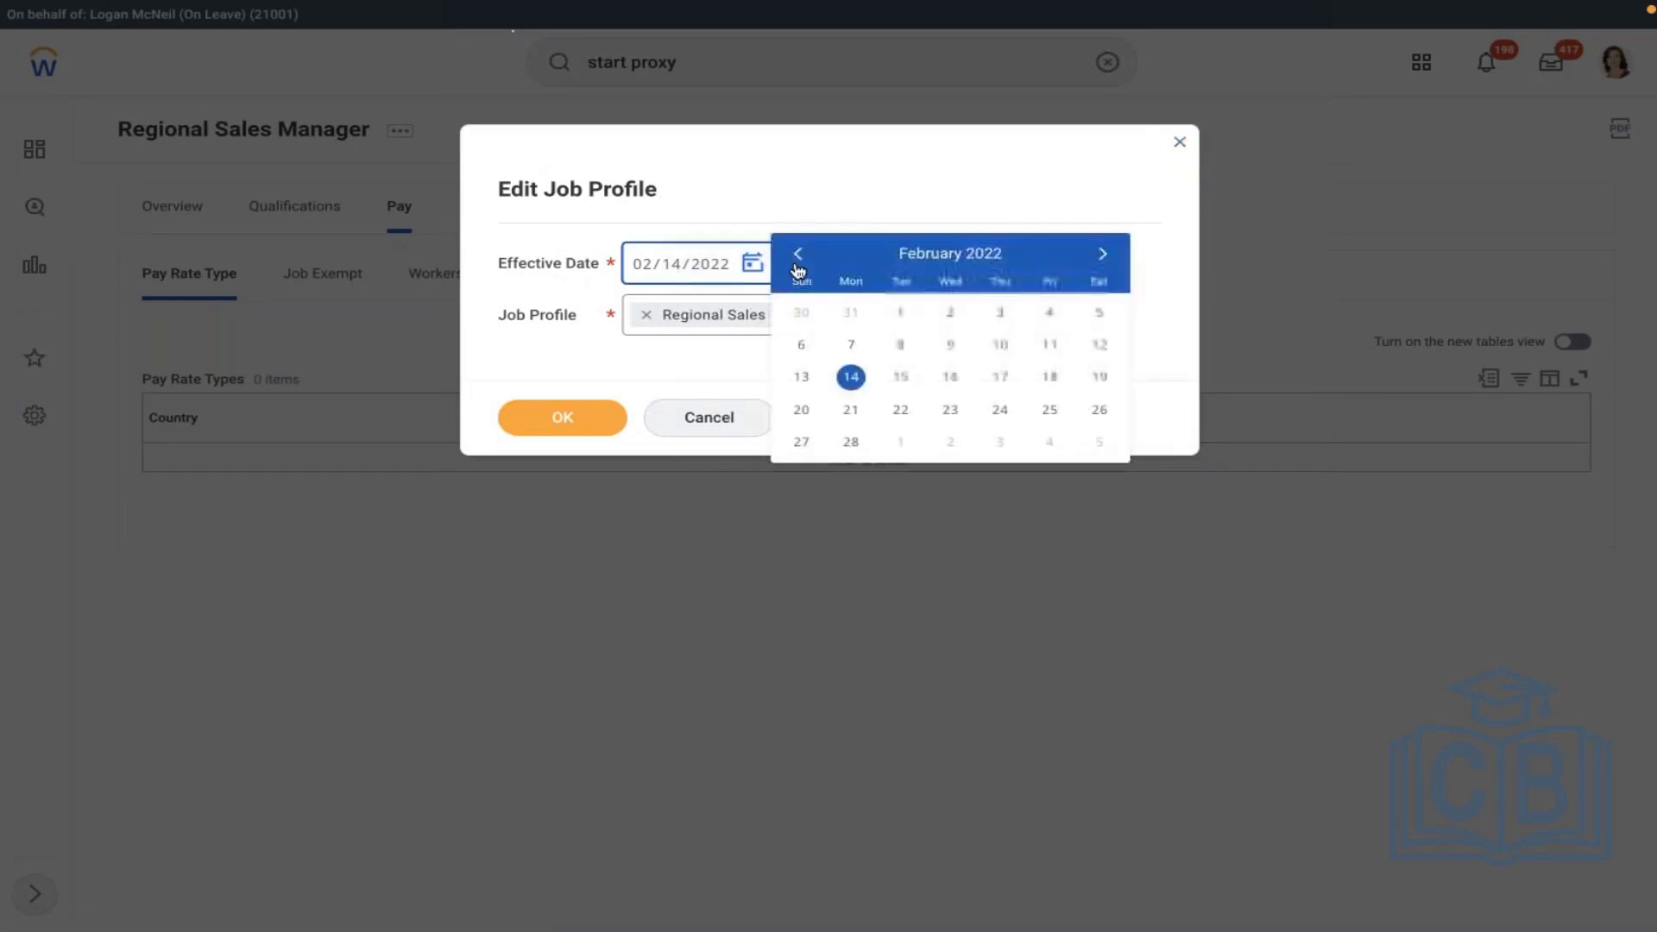
pyautogui.click(798, 259)
pyautogui.click(1099, 313)
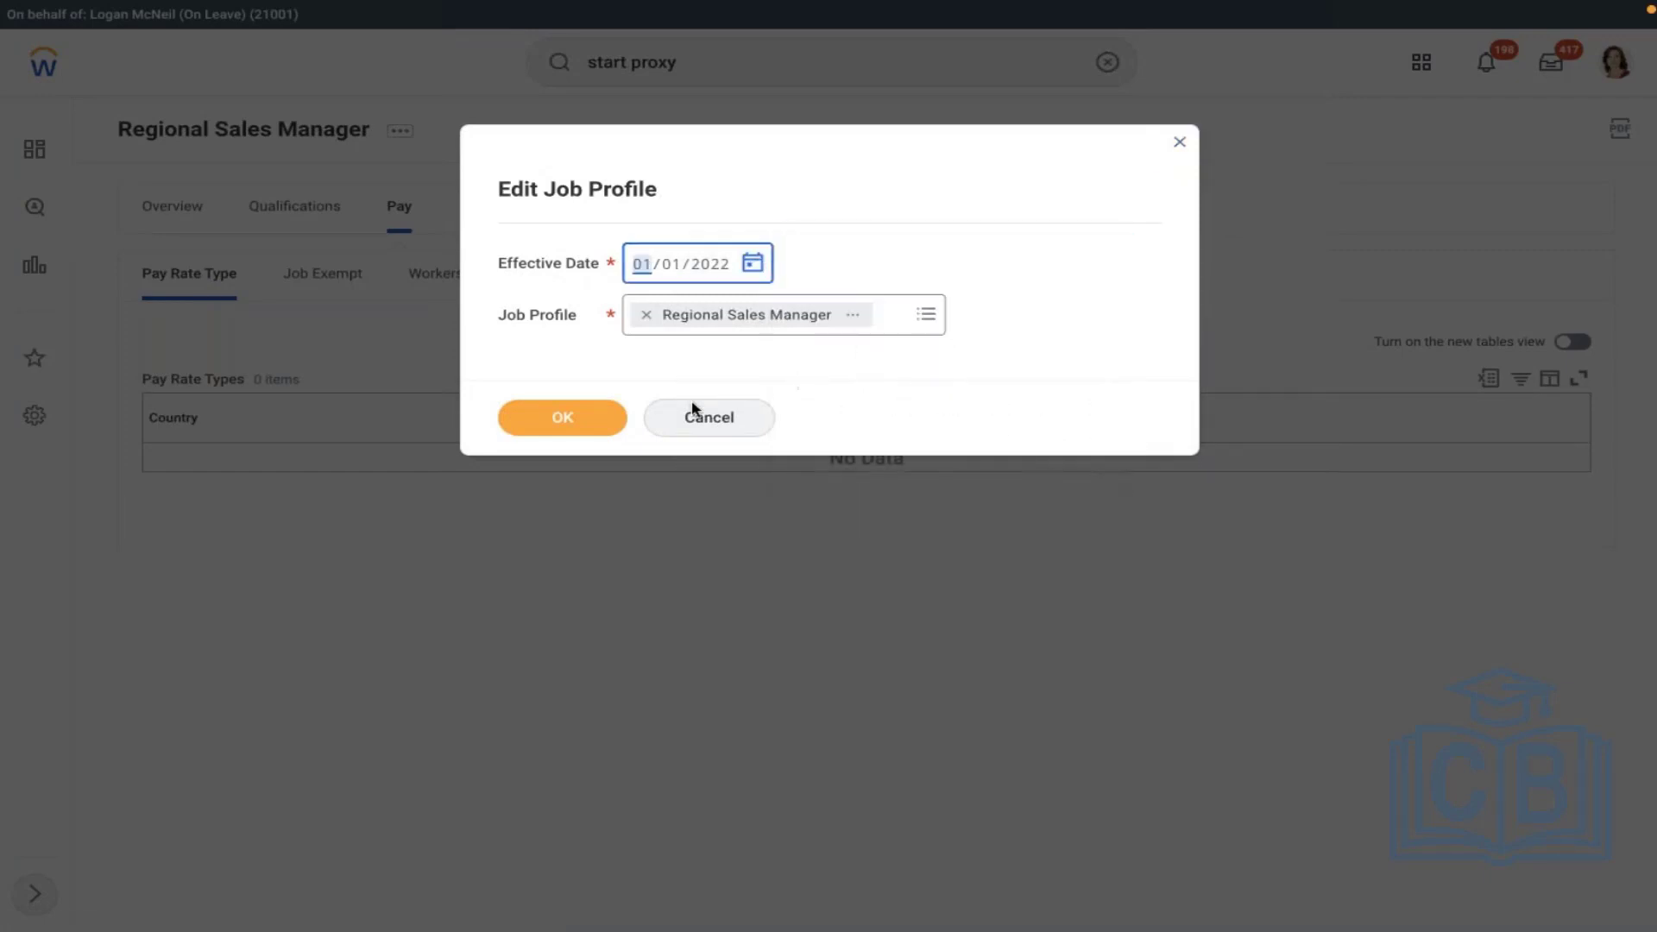
pyautogui.click(555, 416)
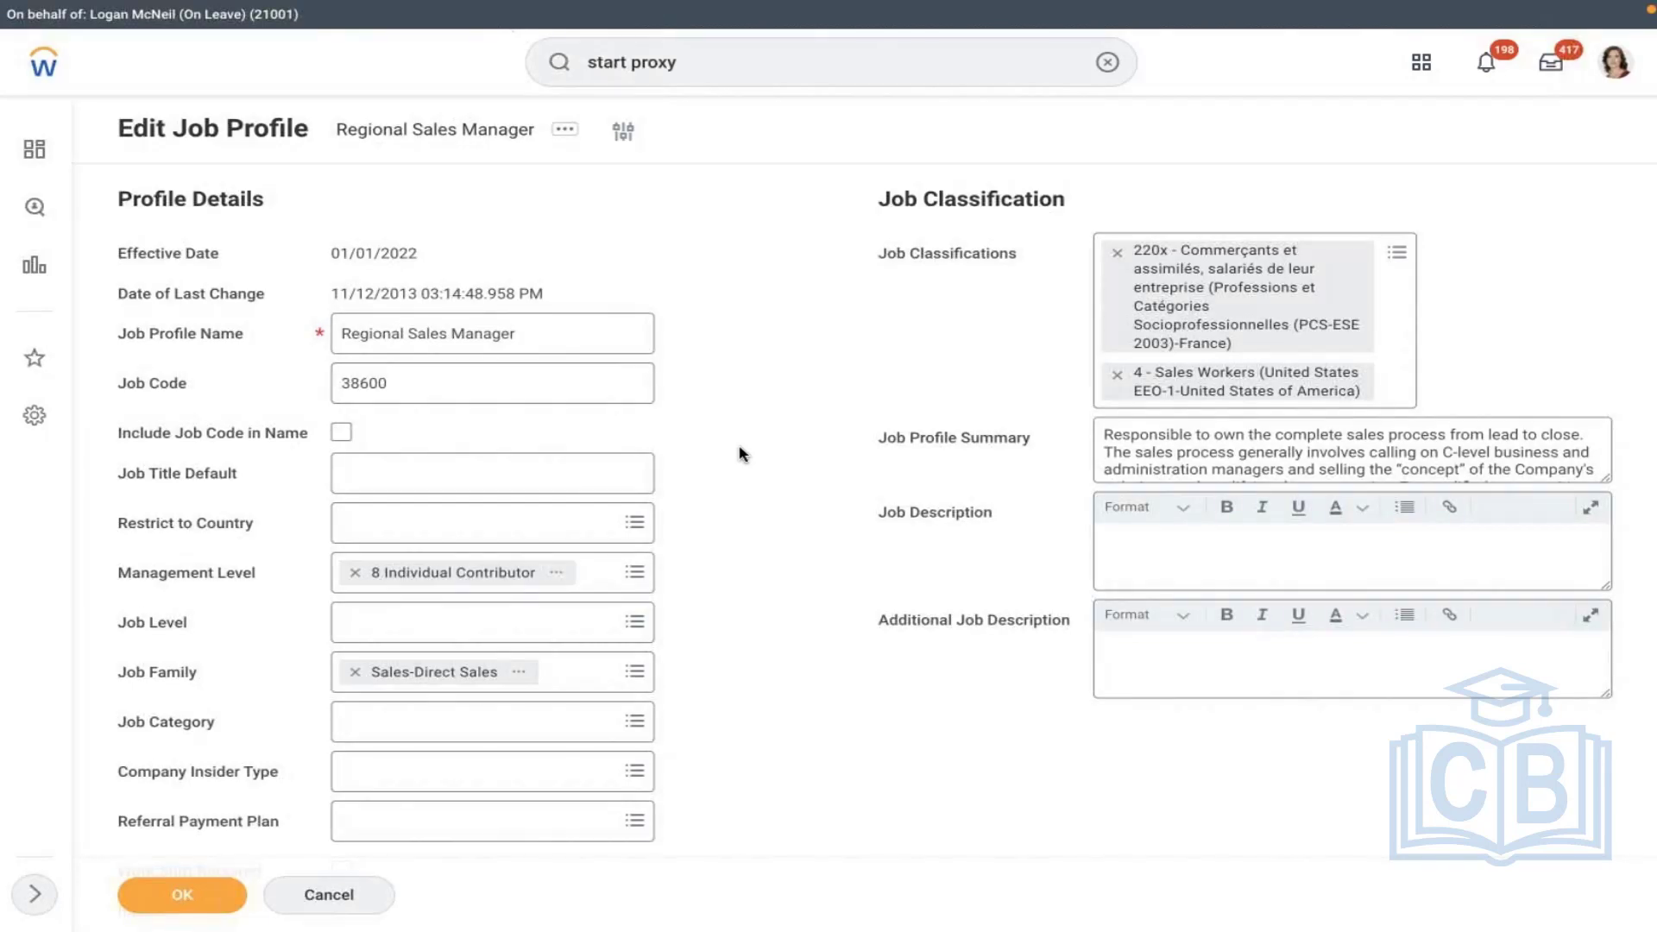
# Step: Add a United States of America pay rate type row set to Salaried and save the profile
pyautogui.scroll(-12, 739, 453)
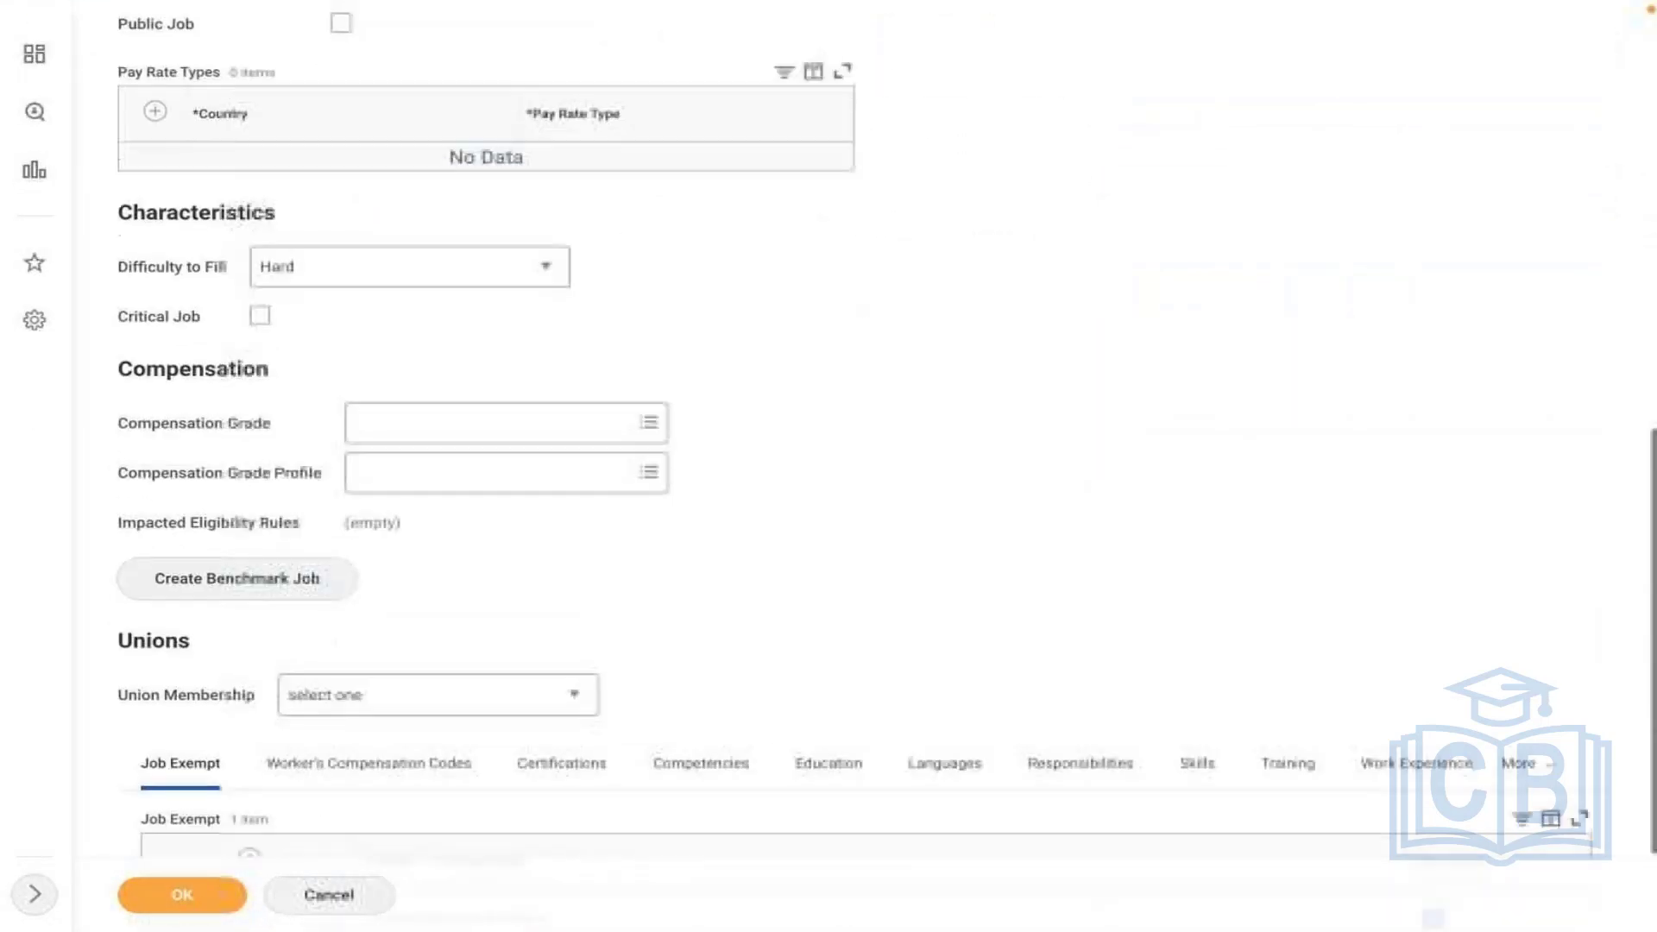
pyautogui.scroll(-2, 639, 440)
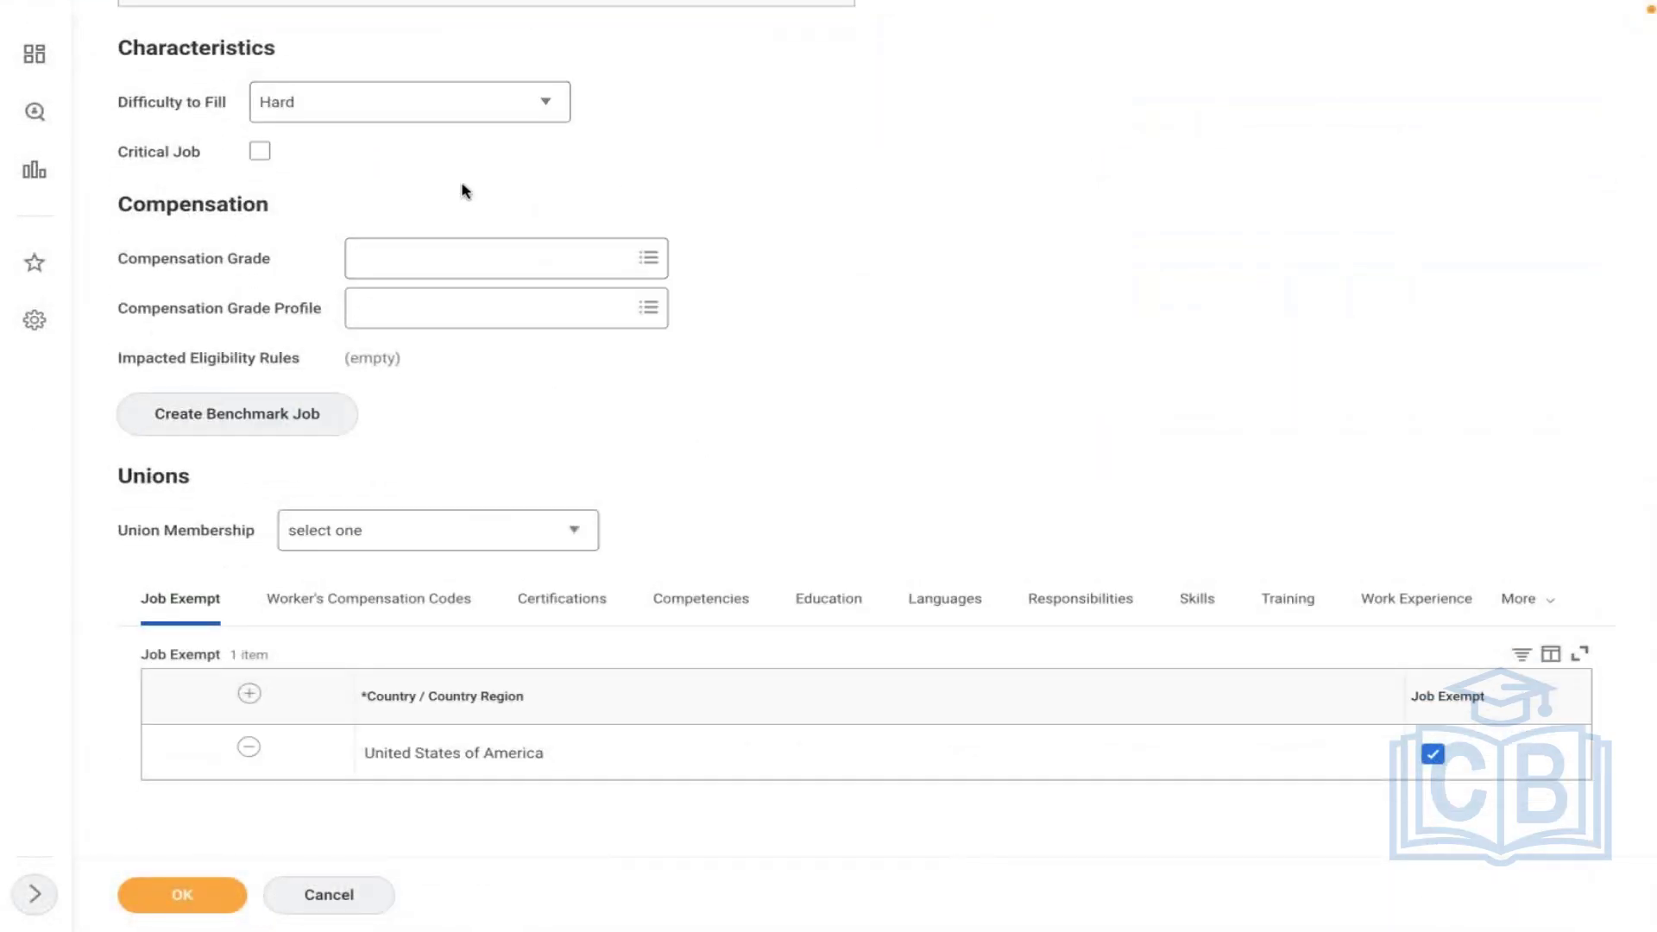
pyautogui.scroll(3, 463, 190)
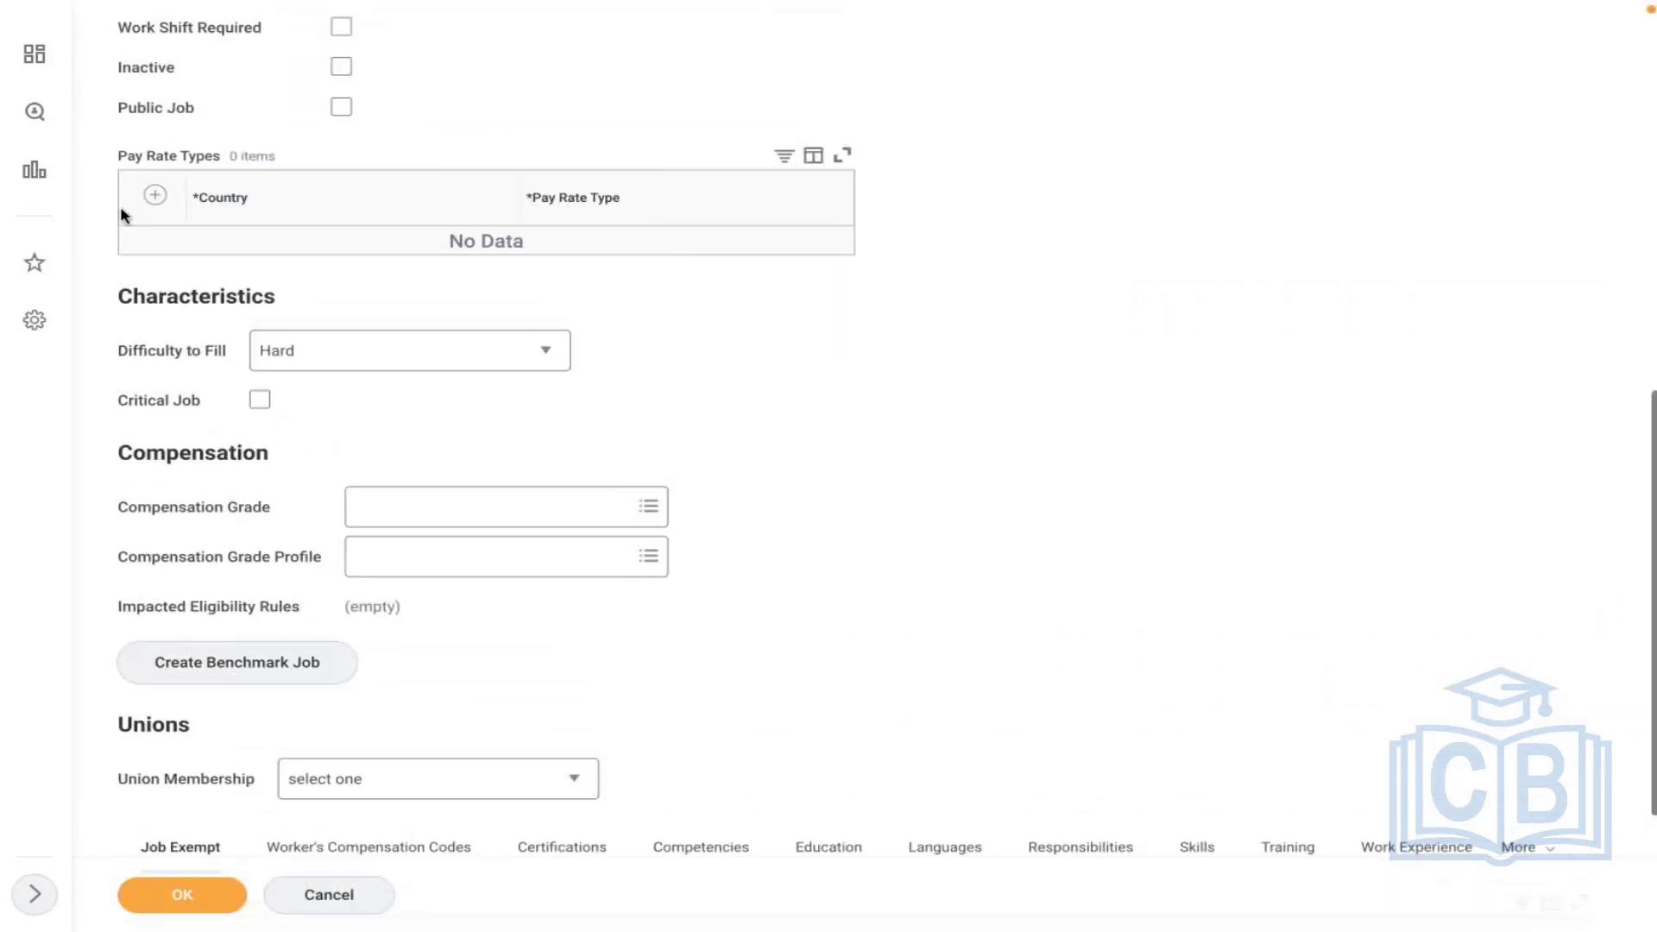
pyautogui.click(154, 195)
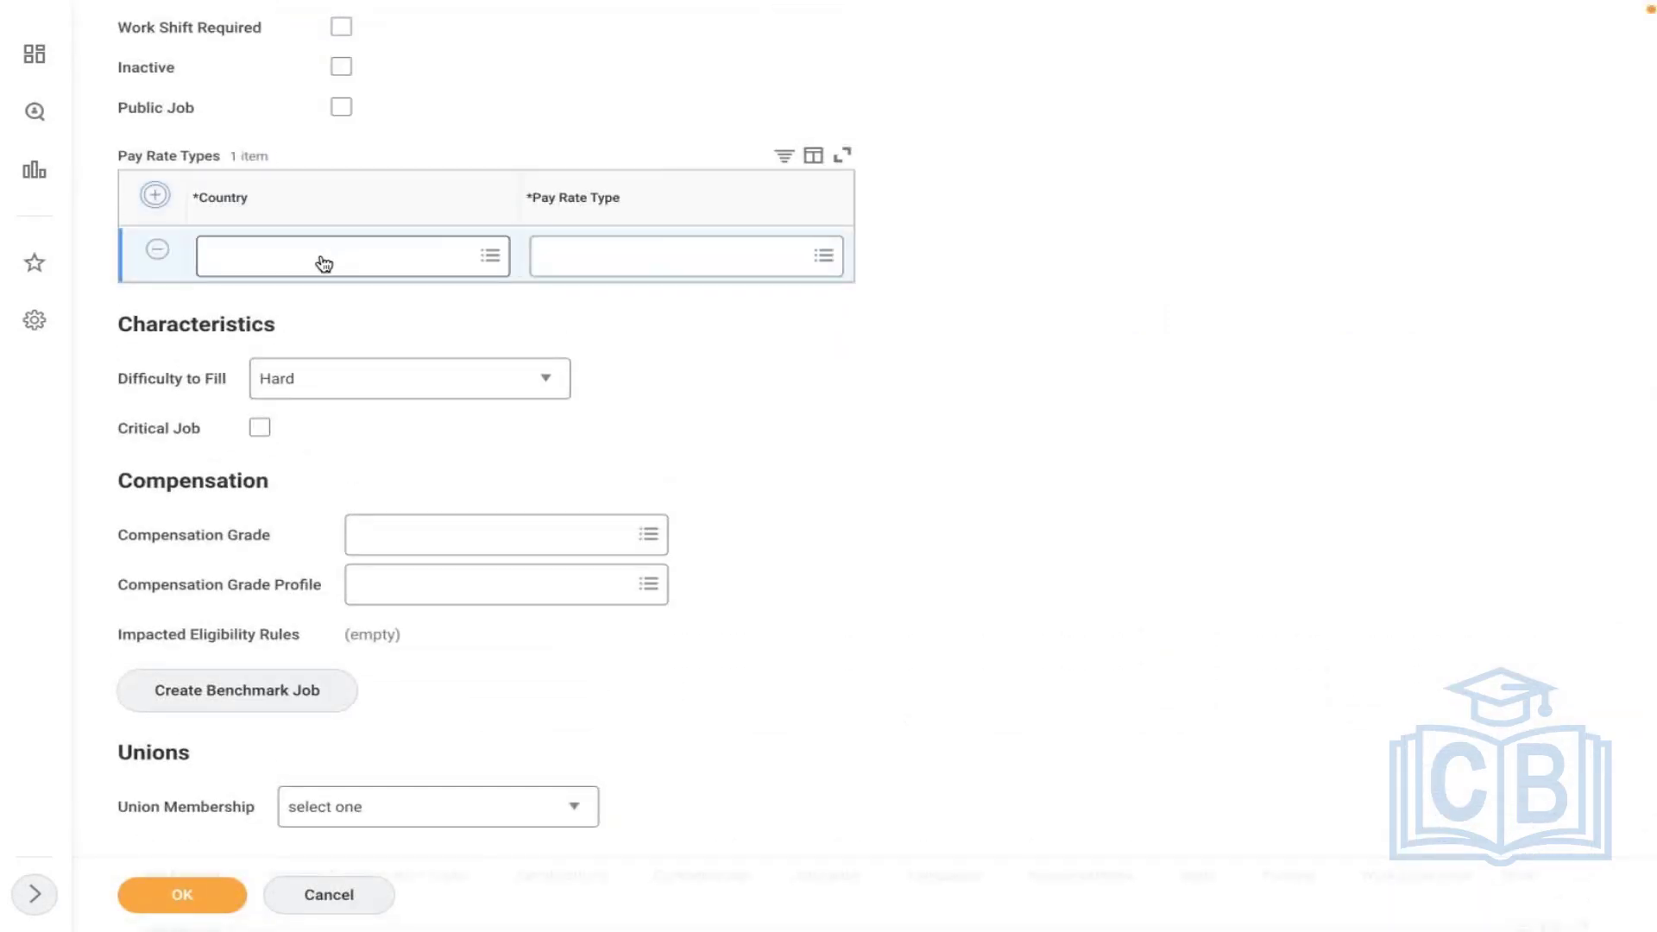
pyautogui.click(322, 259)
pyautogui.write('usa')
pyautogui.press('Return')
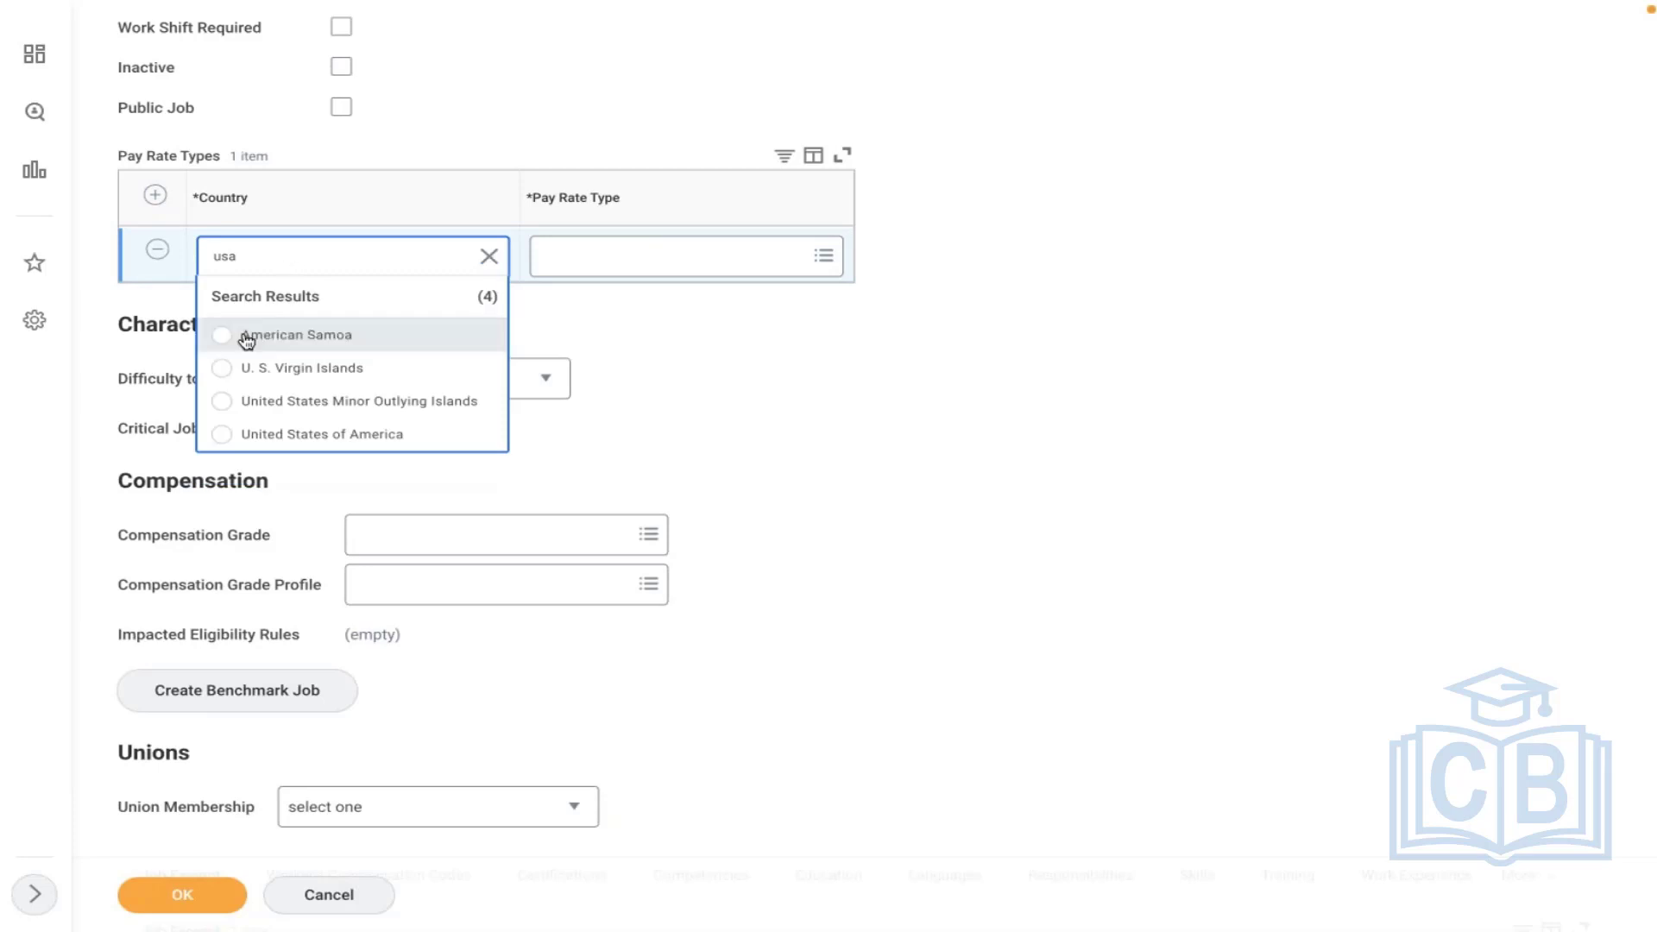
pyautogui.click(281, 433)
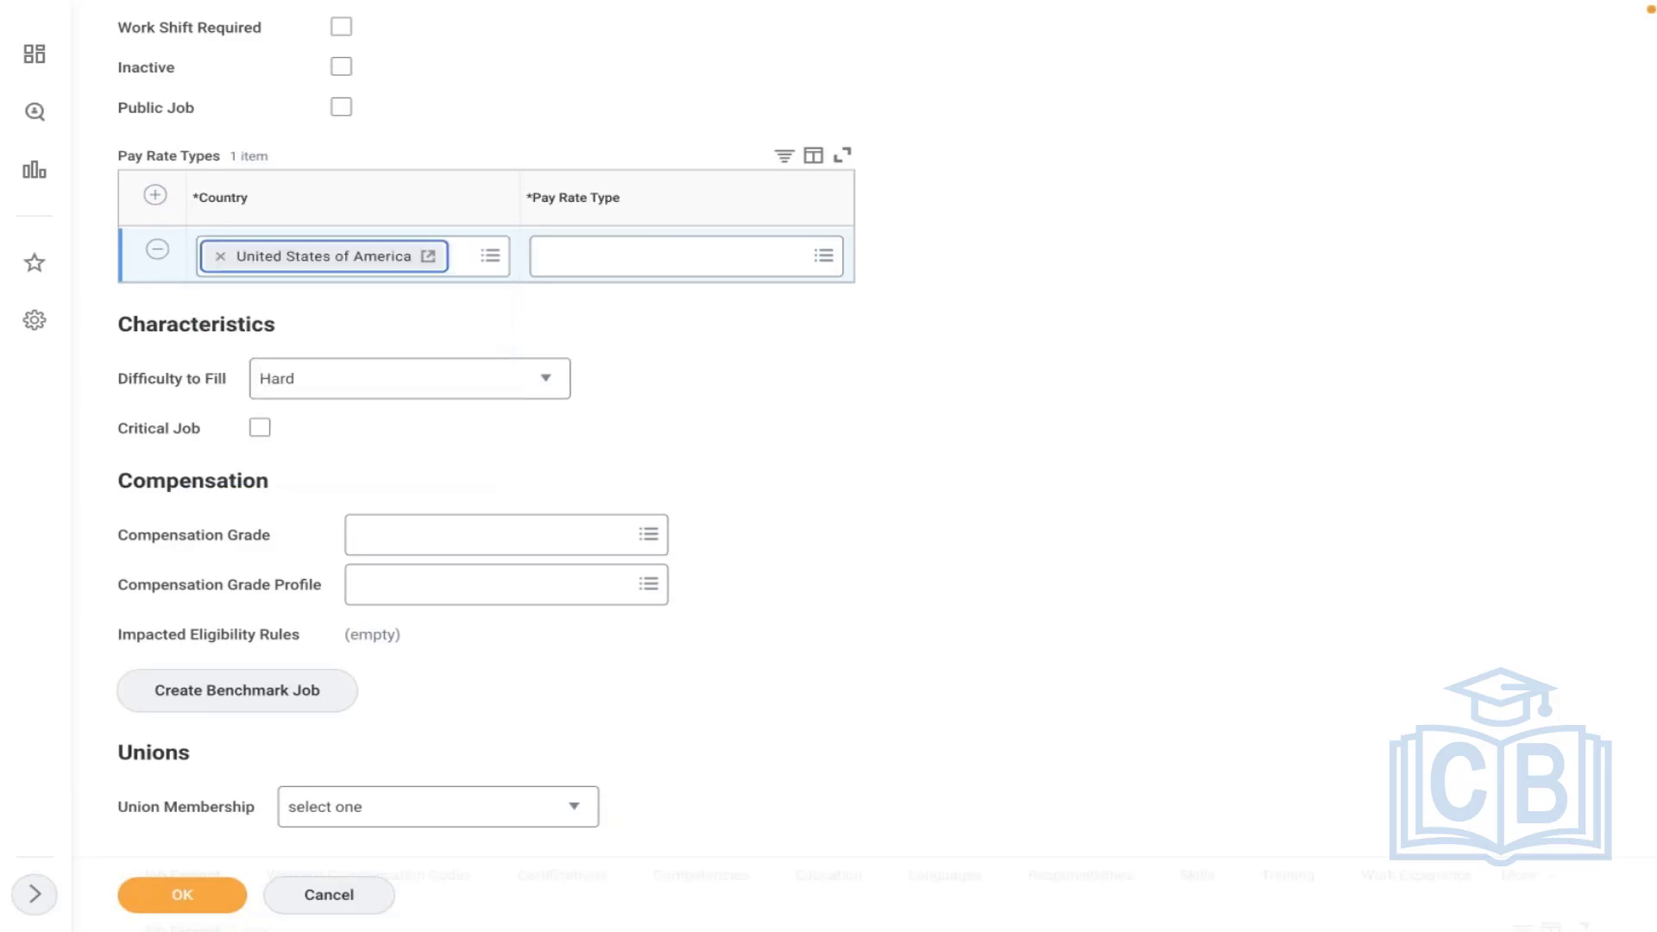
pyautogui.click(611, 268)
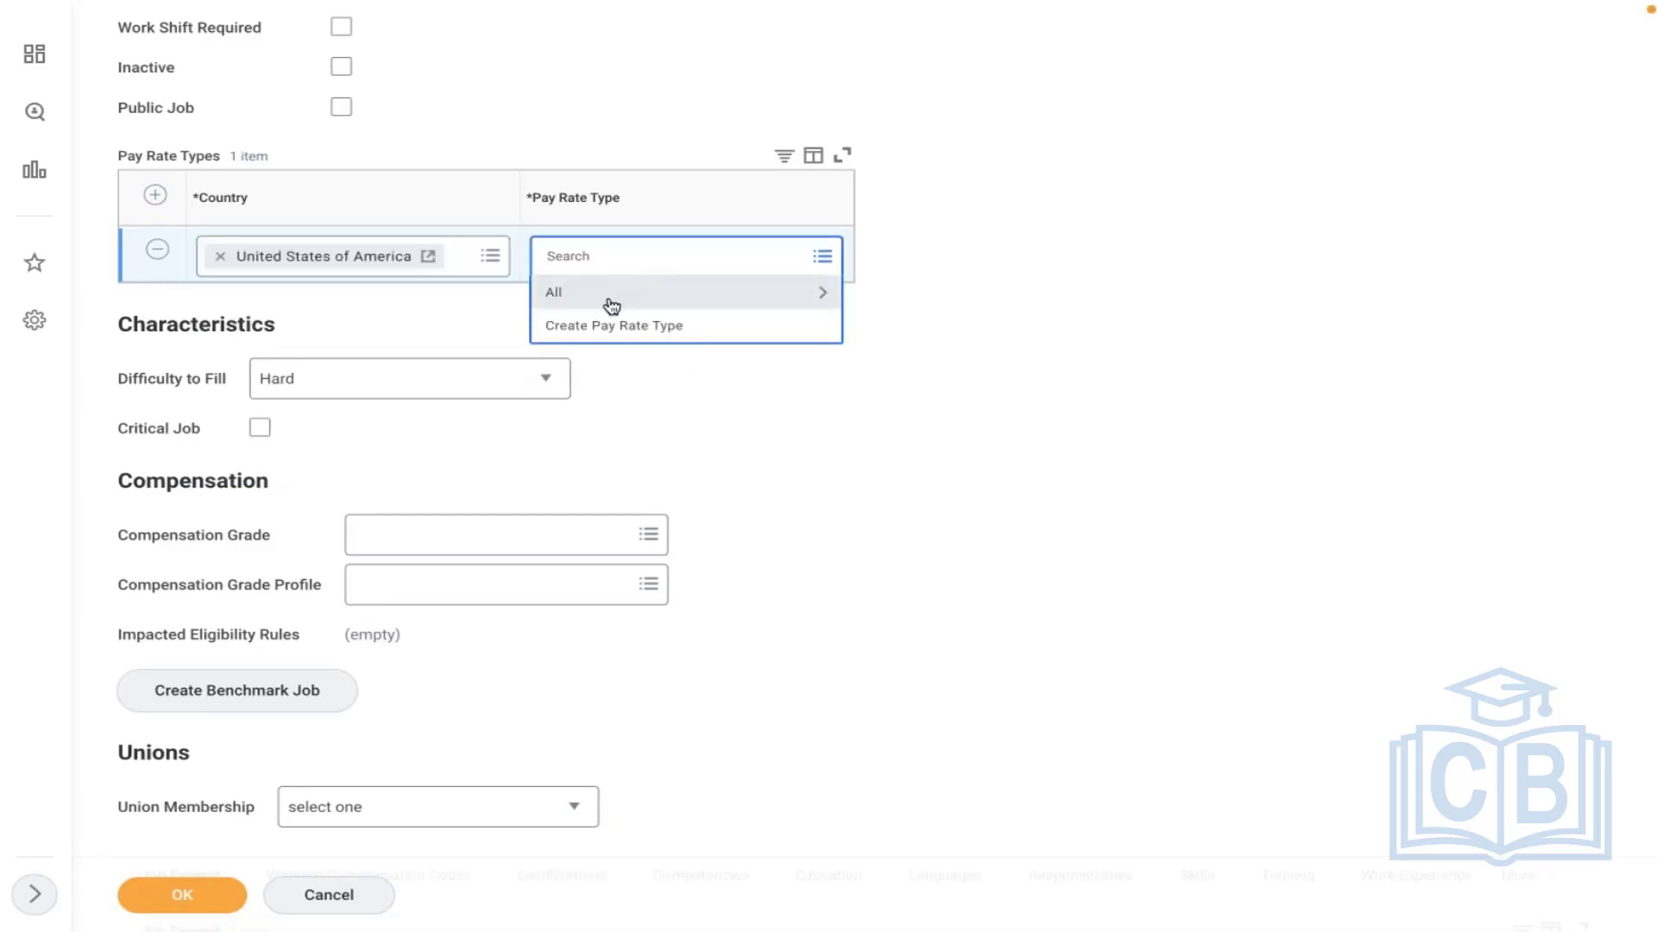
pyautogui.click(611, 298)
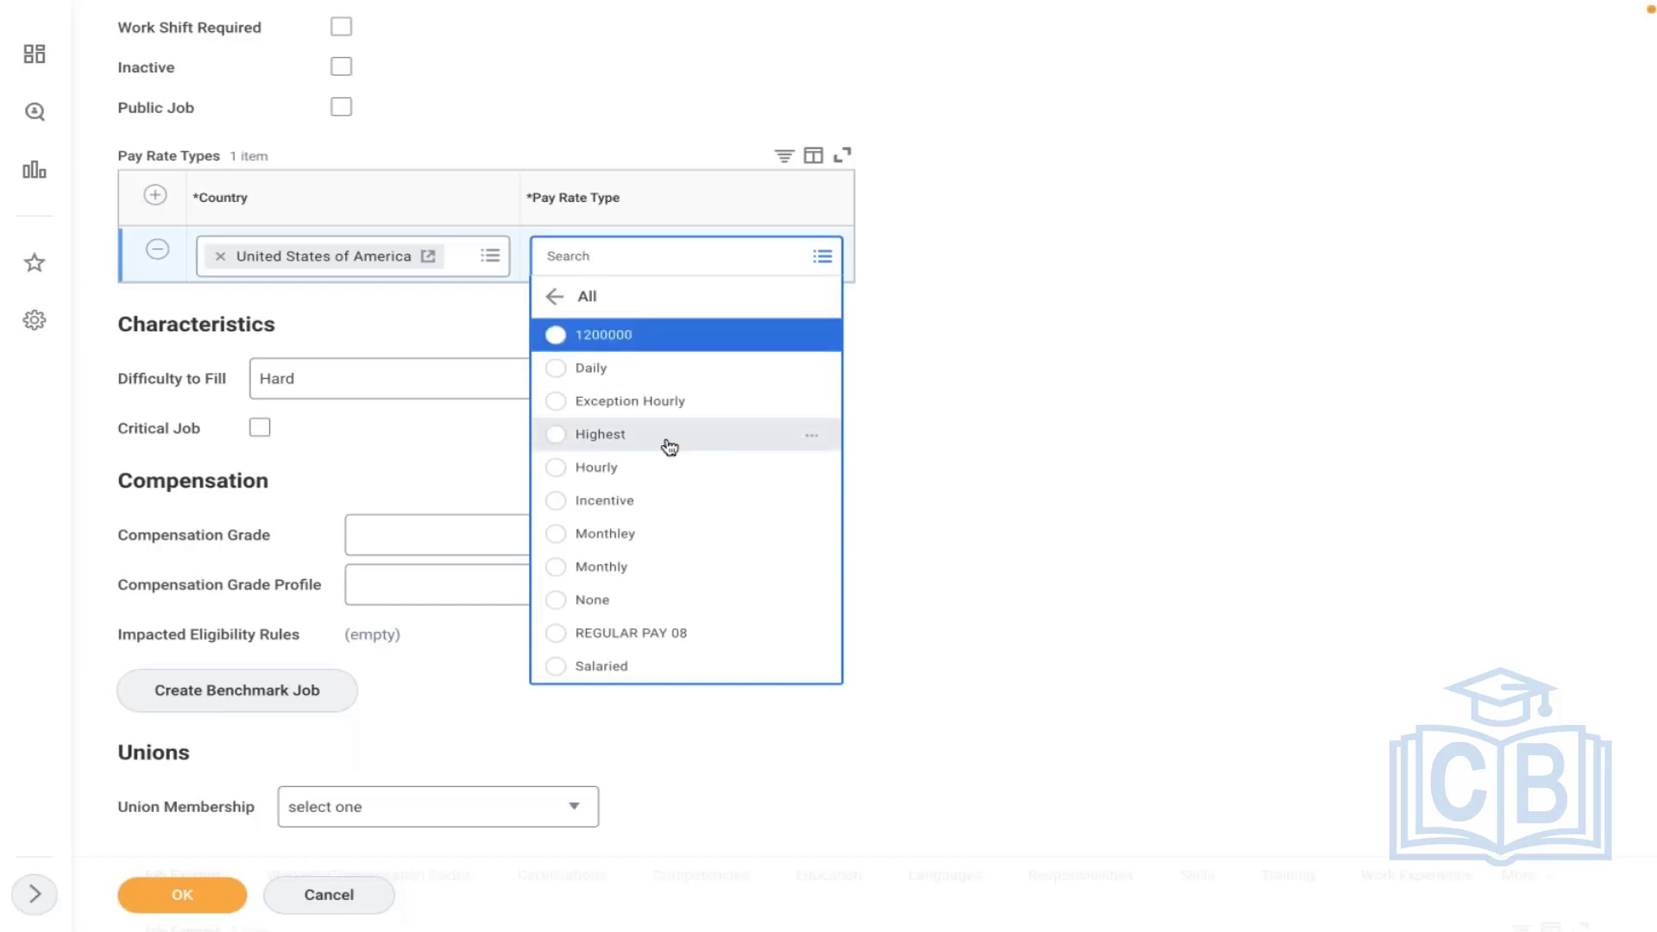
pyautogui.click(599, 669)
pyautogui.click(177, 893)
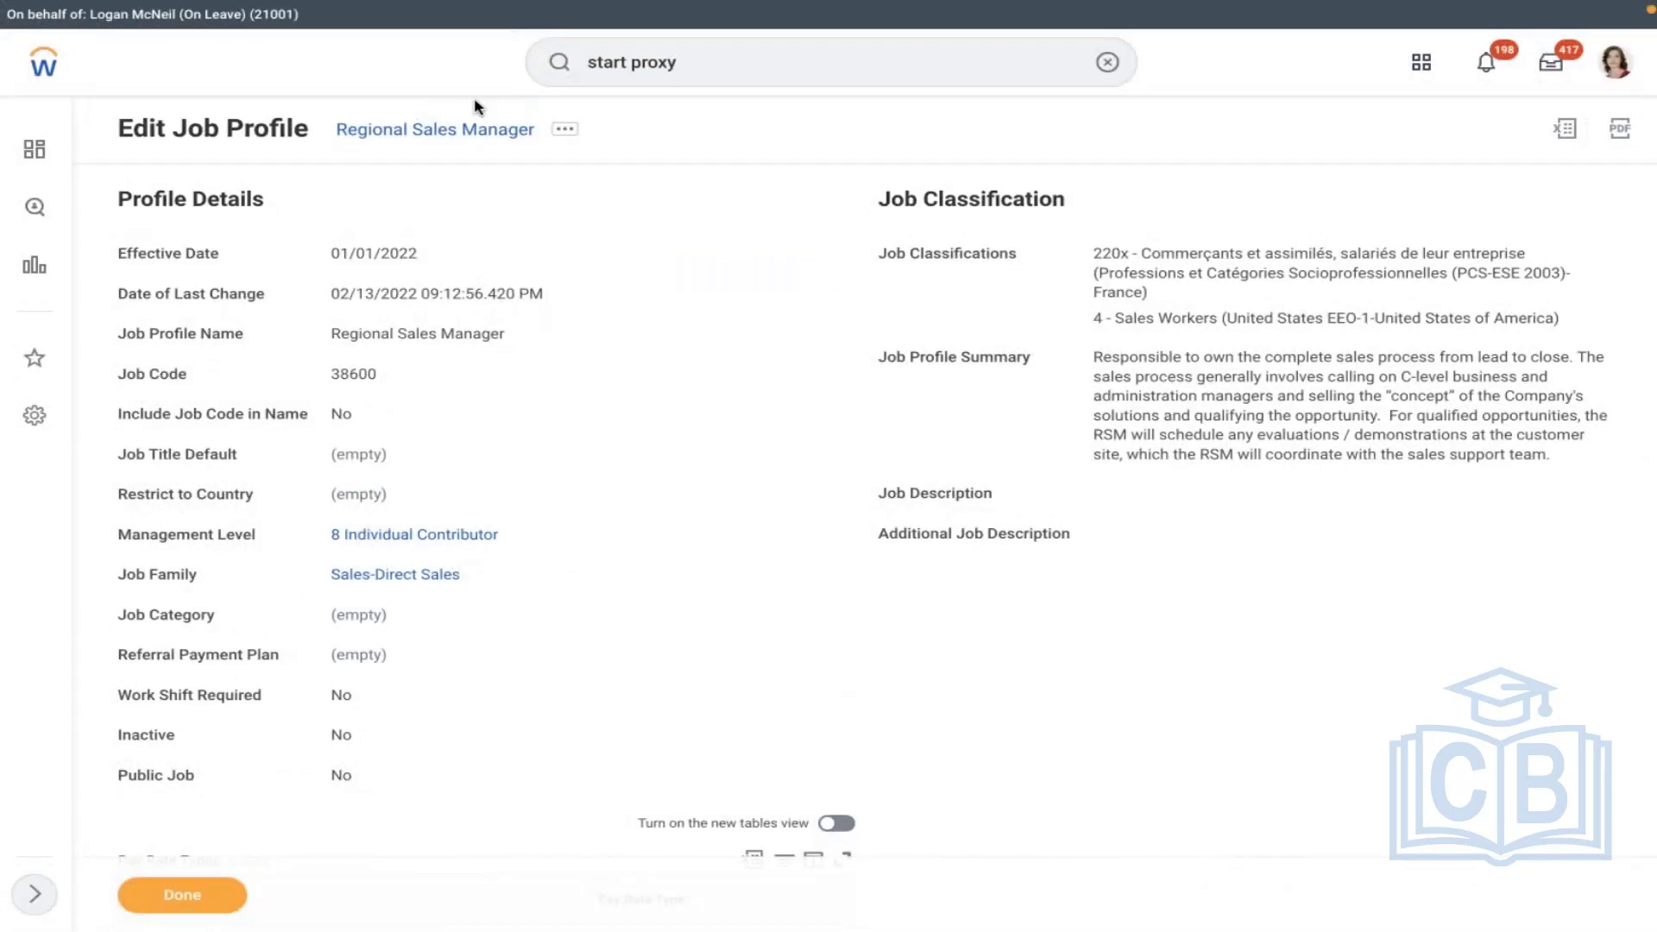
# Step: Search for the Regional Sales Manager Northeast US employee, open their worker profile and show Actions
pyautogui.click(1108, 62)
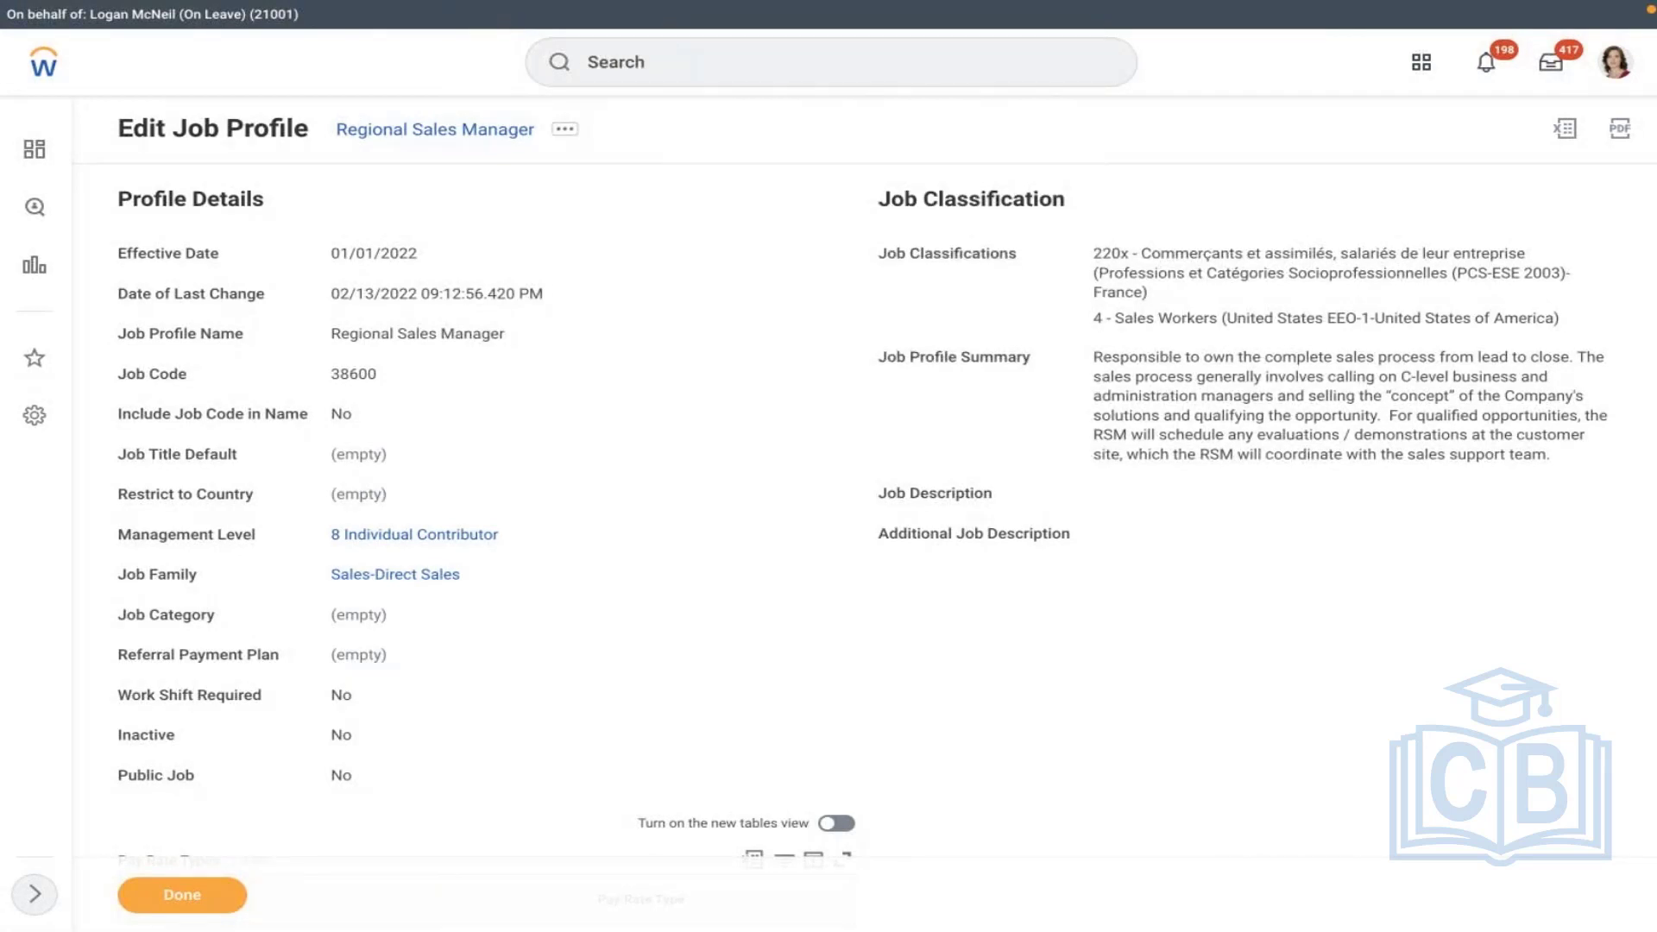
pyautogui.click(1007, 57)
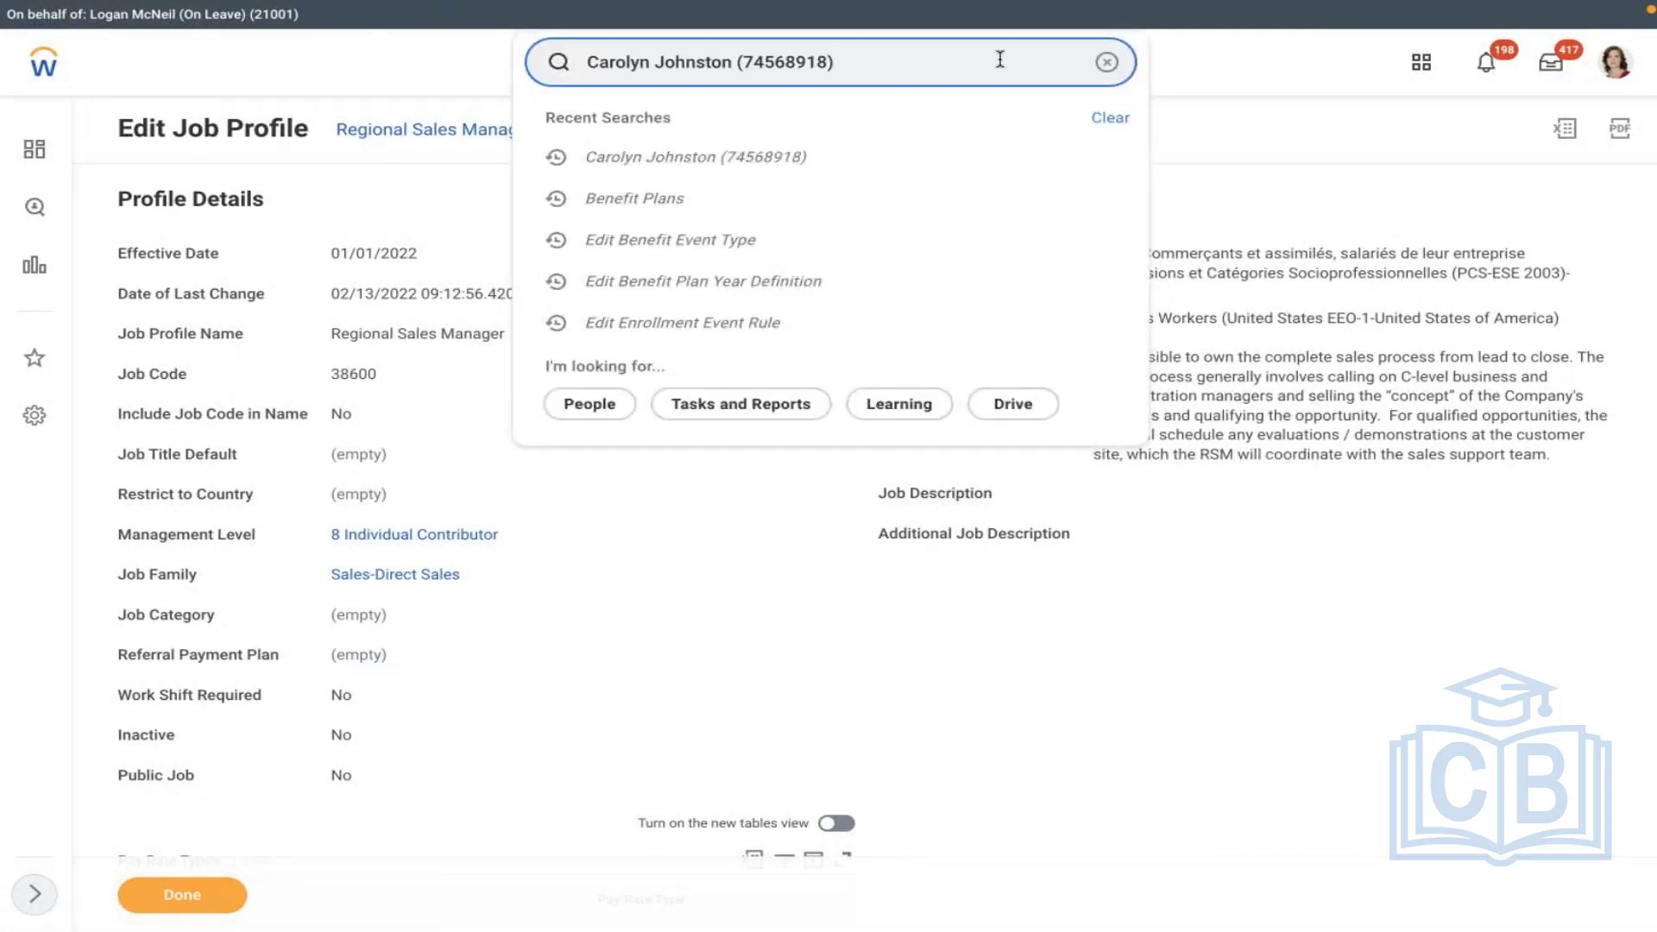
pyautogui.click(608, 255)
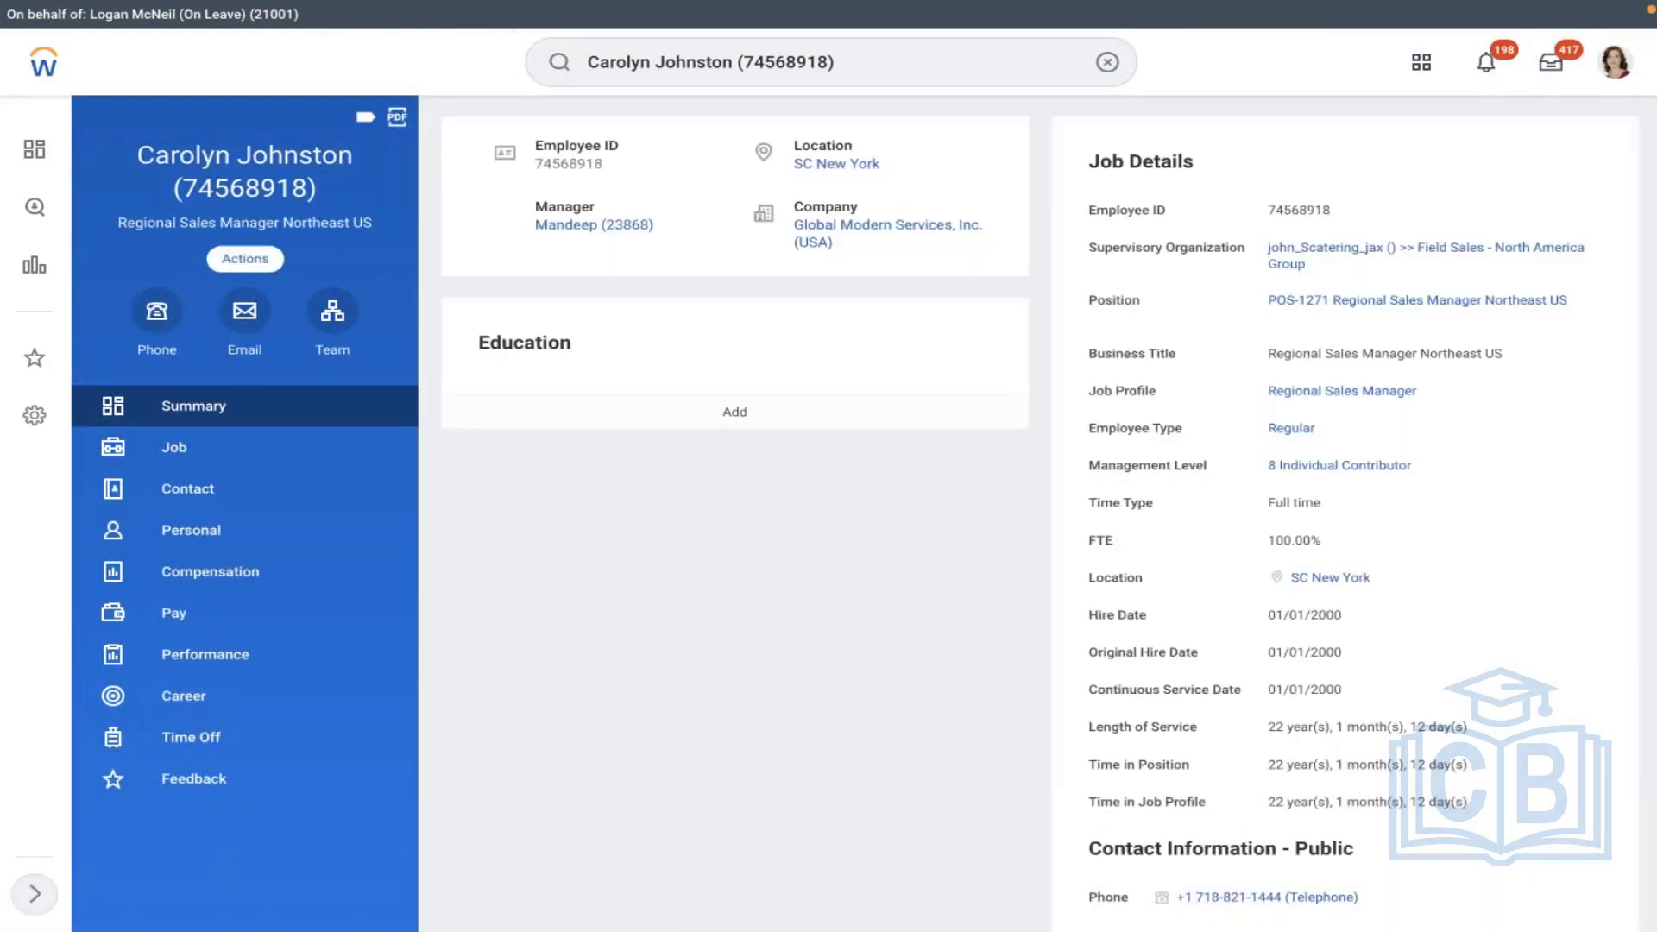
pyautogui.click(245, 258)
# Step: Start Change Benefits with reason AMD - Retirement Savings Account and coverage starting 02/10/2022
pyautogui.moveTo(337, 474)
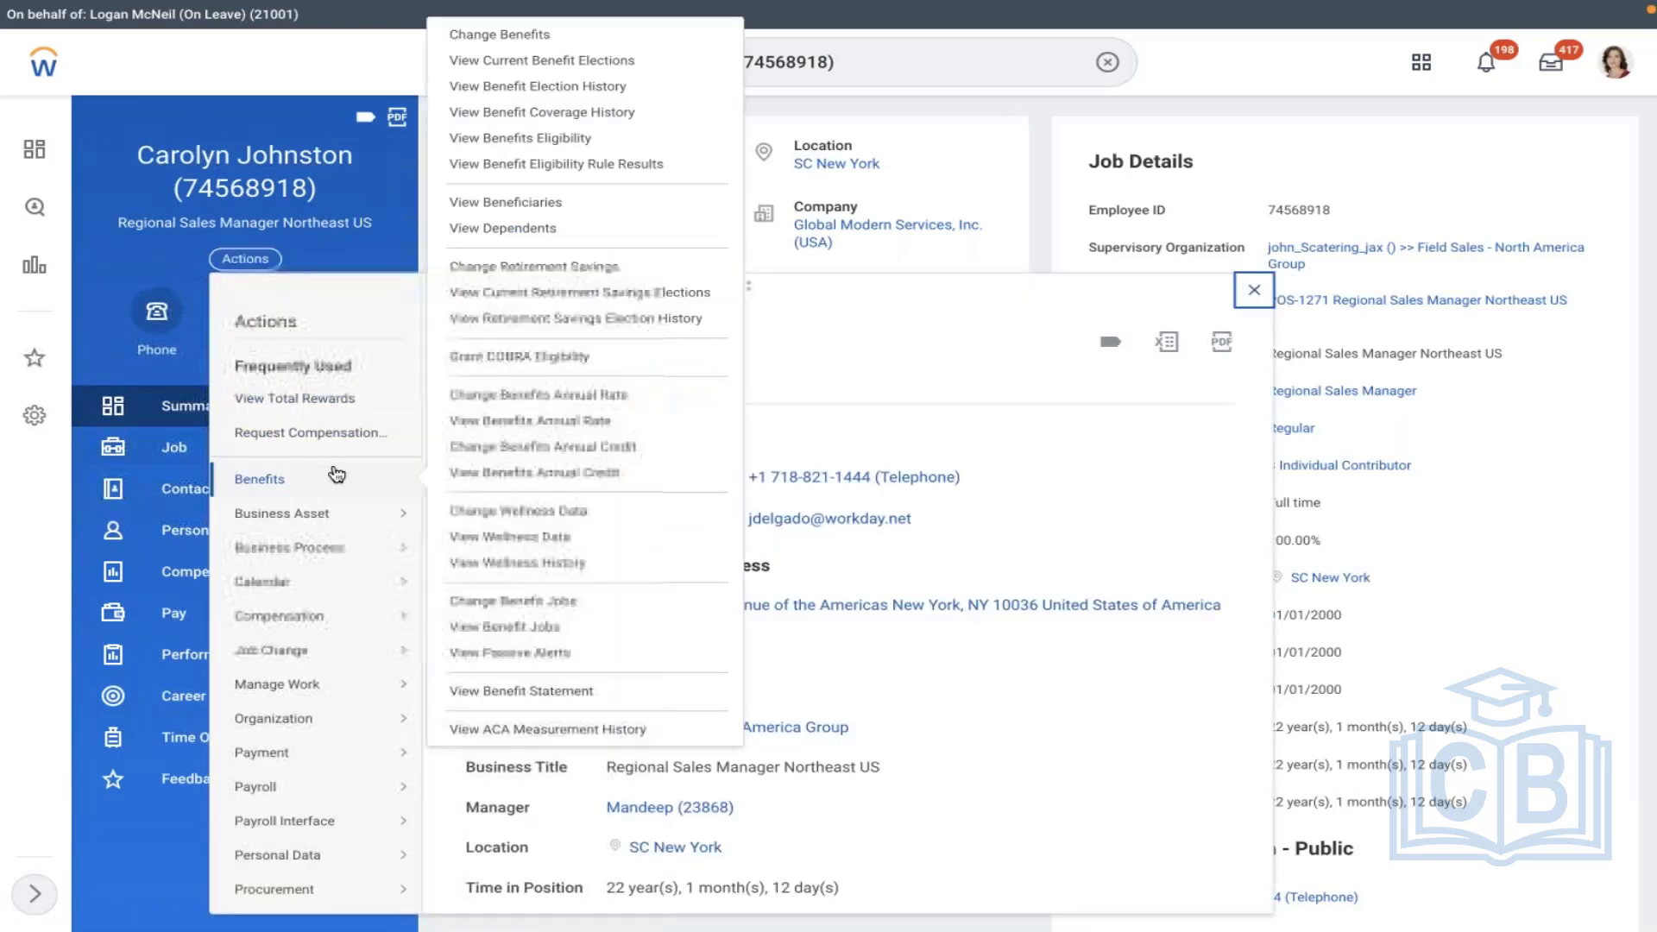
pyautogui.click(489, 38)
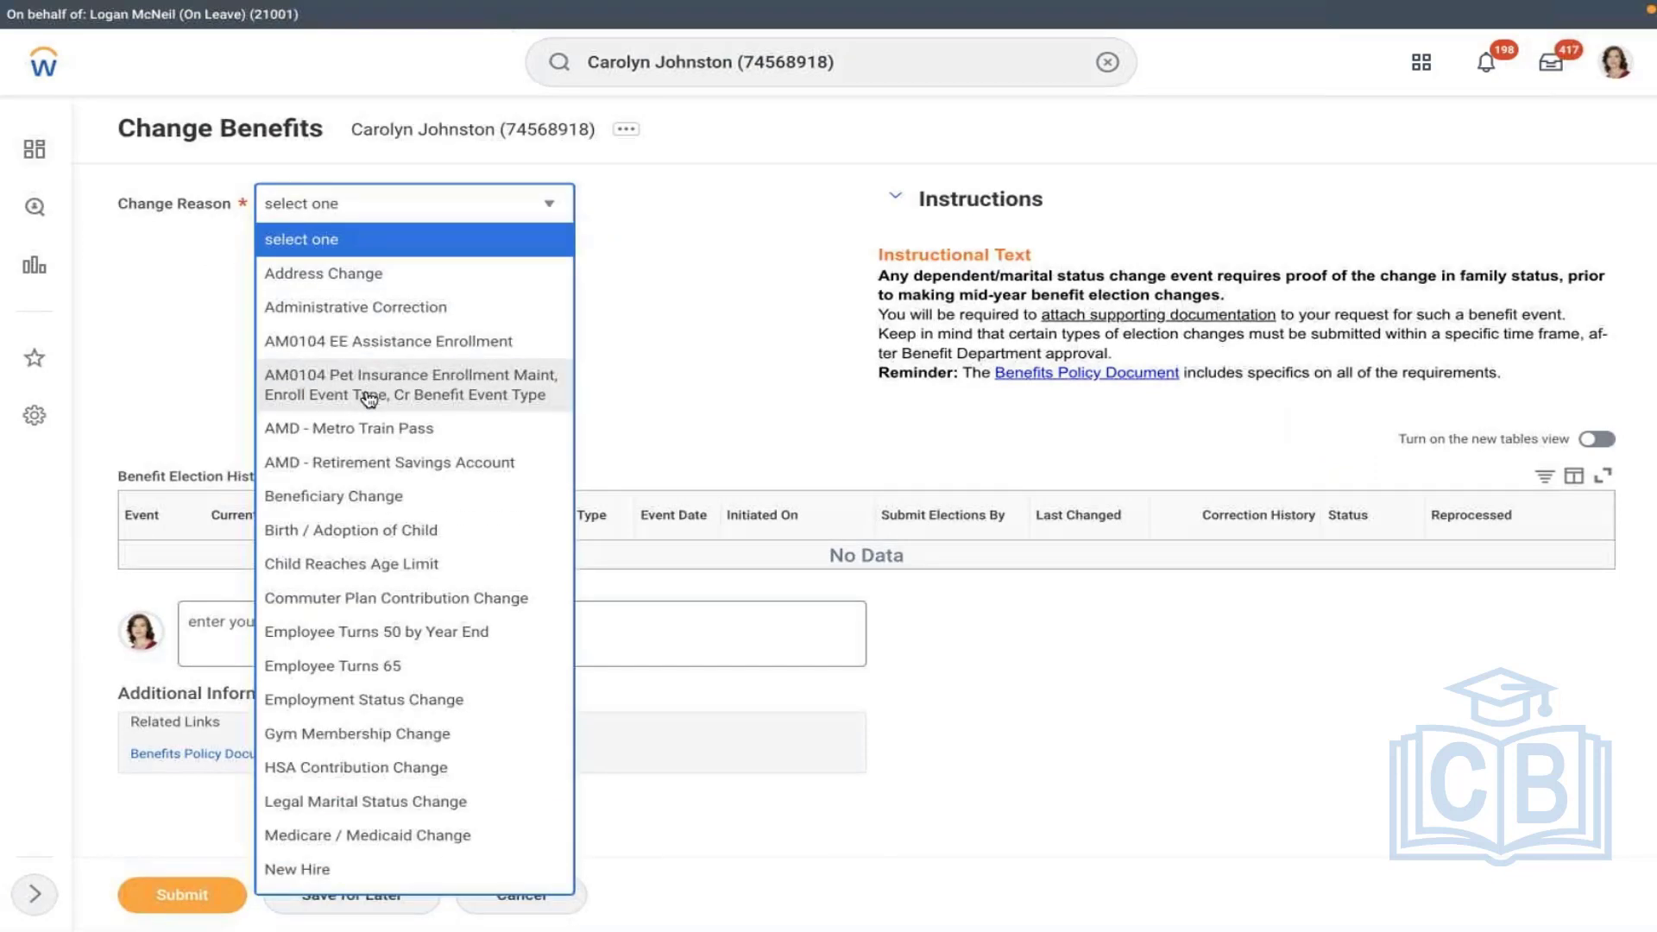
pyautogui.click(371, 463)
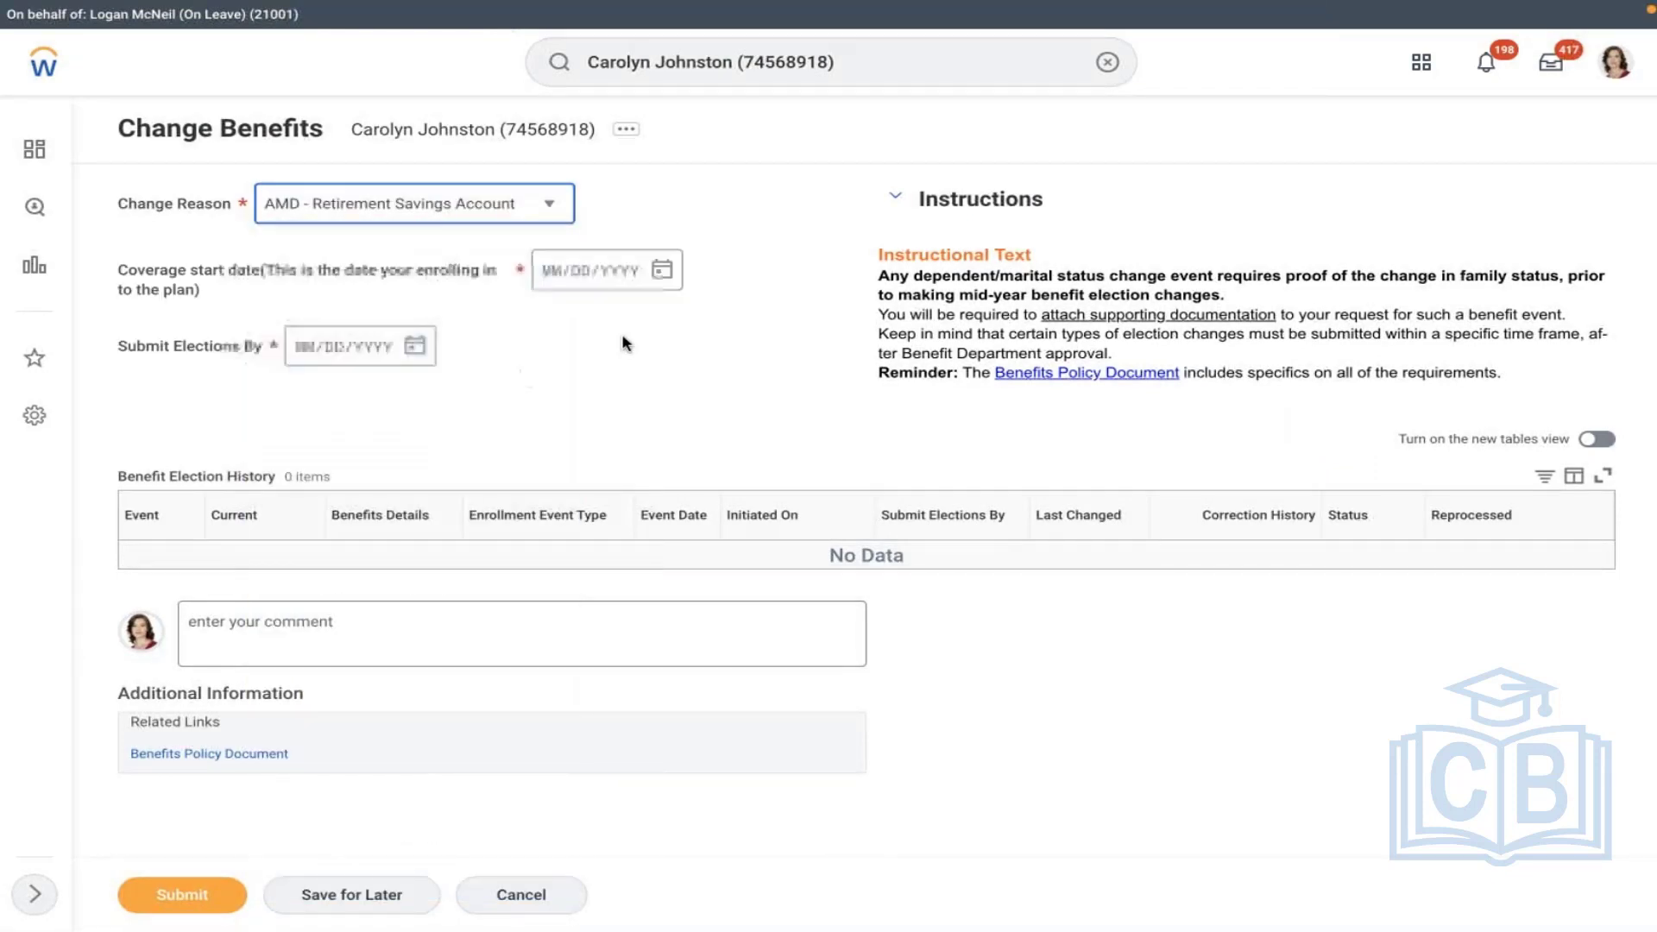
pyautogui.click(662, 269)
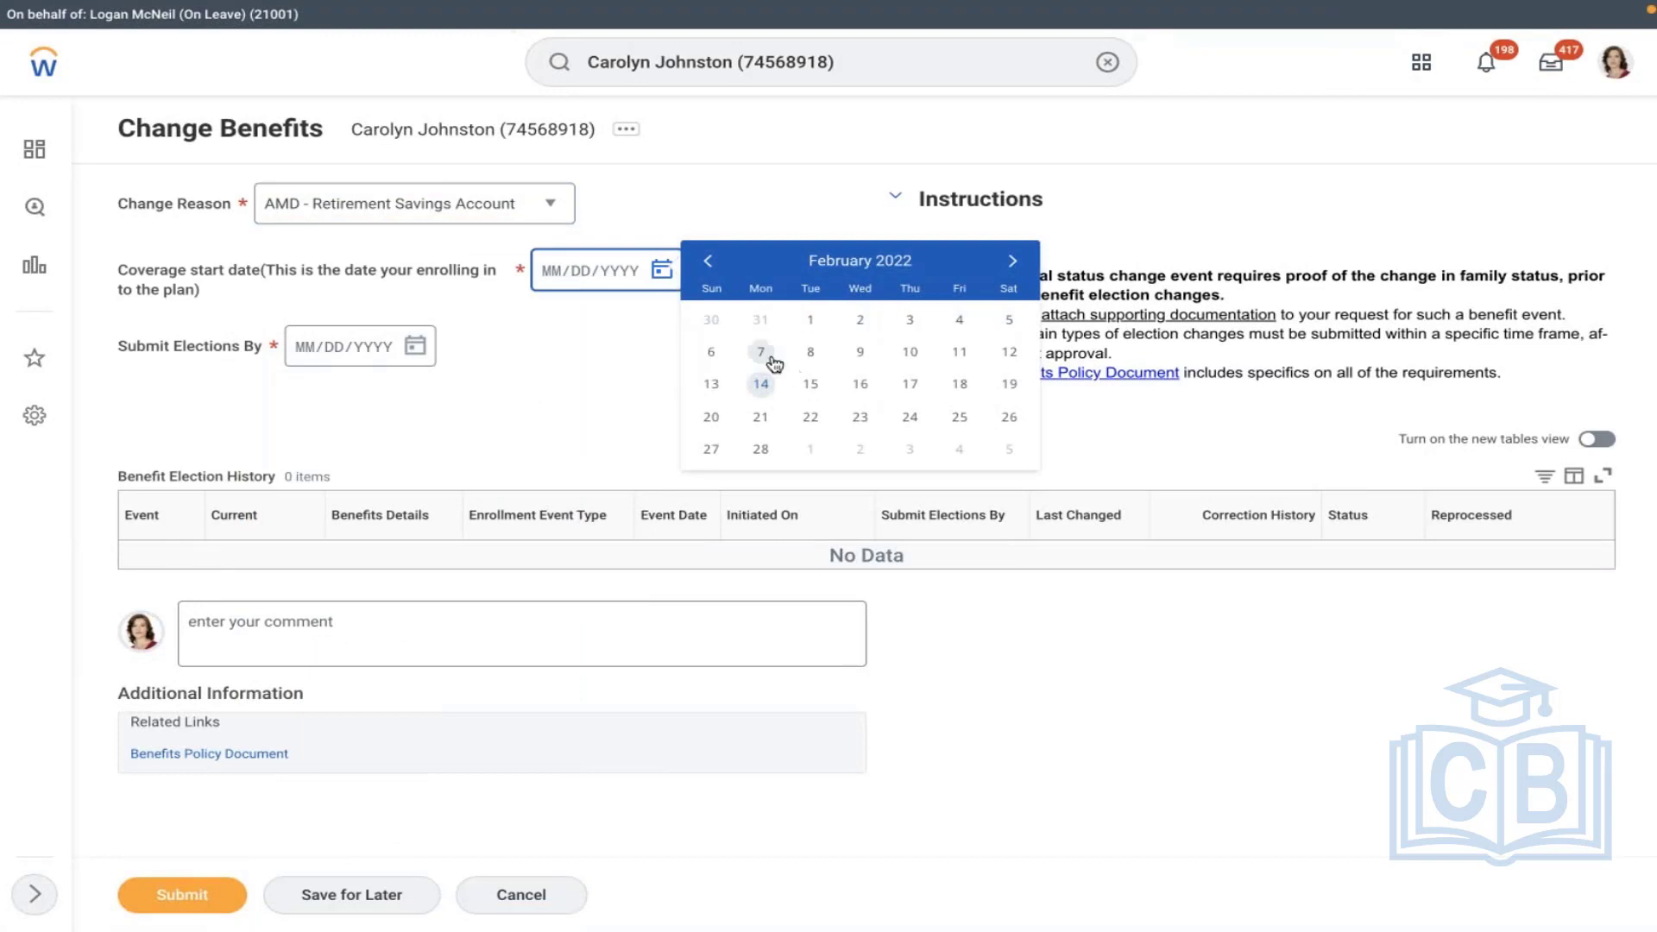
pyautogui.click(908, 354)
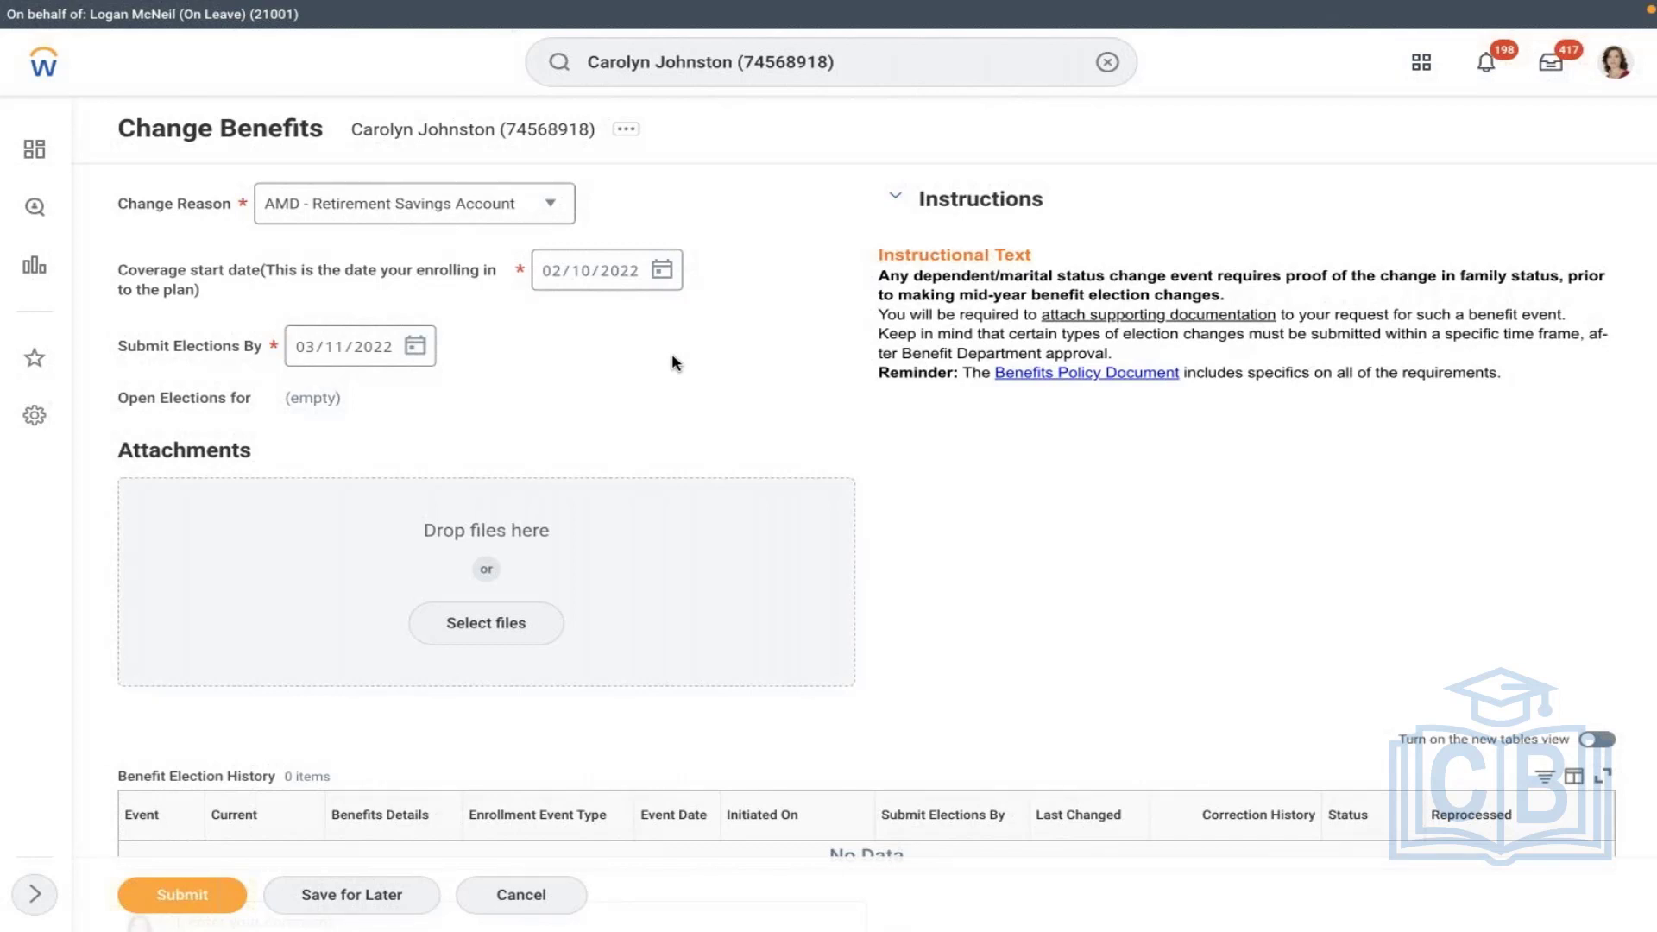
pyautogui.click(1616, 62)
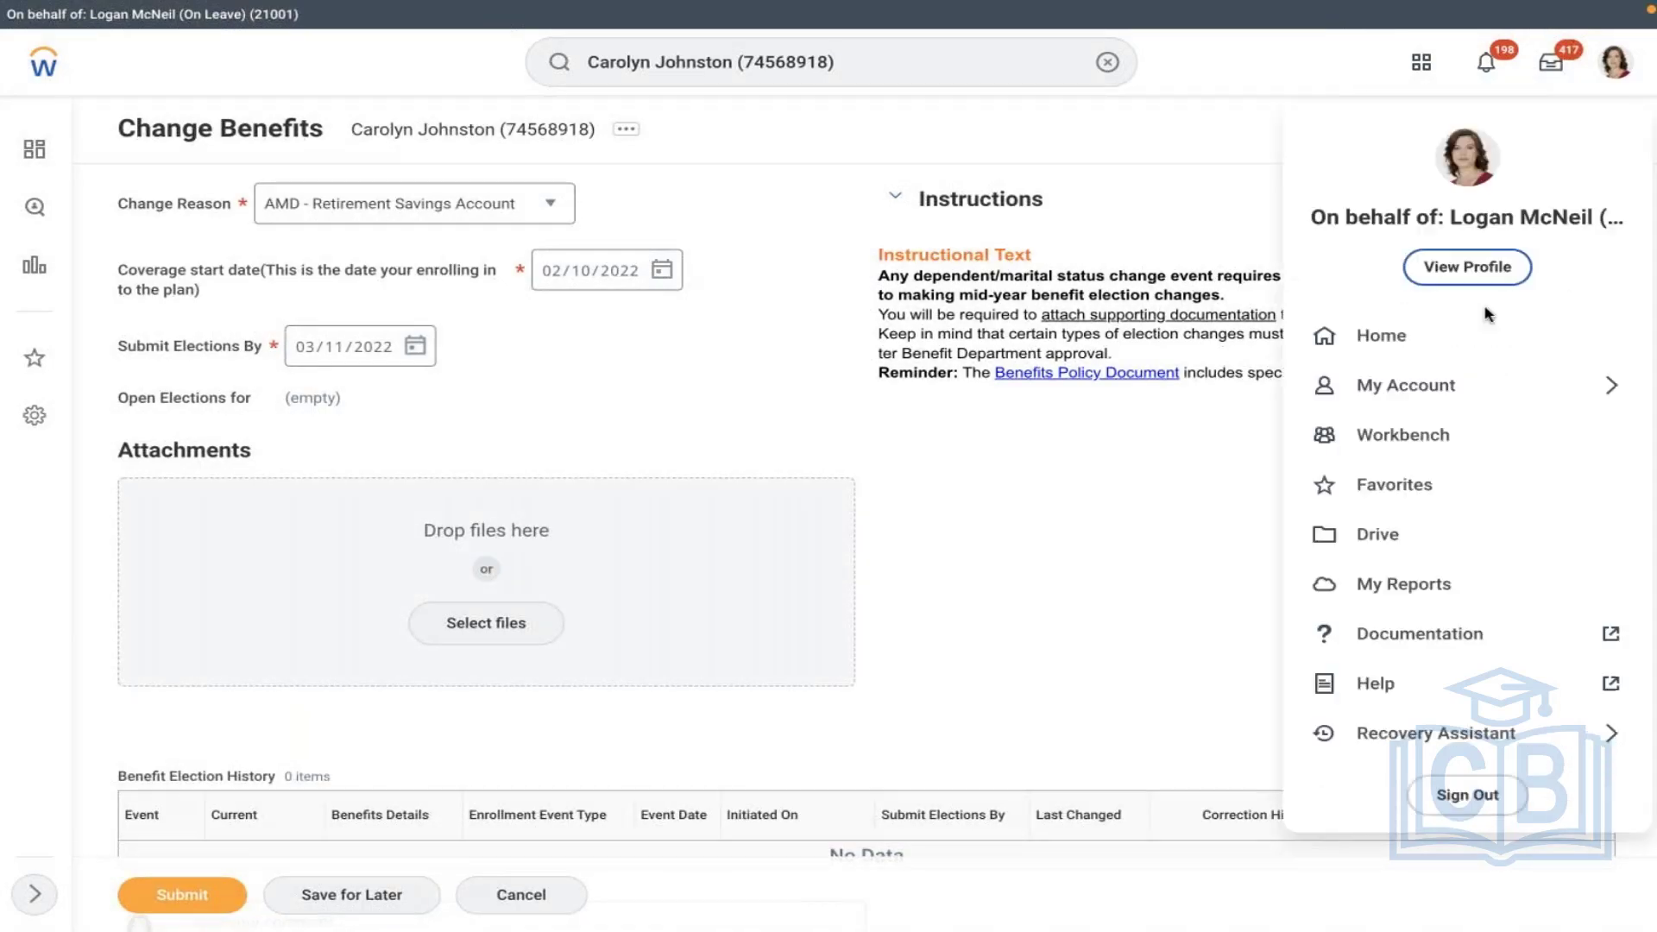
# Step: Discard the draft and begin a new Change Benefits for the proxied worker from their profile
pyautogui.click(1459, 267)
pyautogui.click(688, 518)
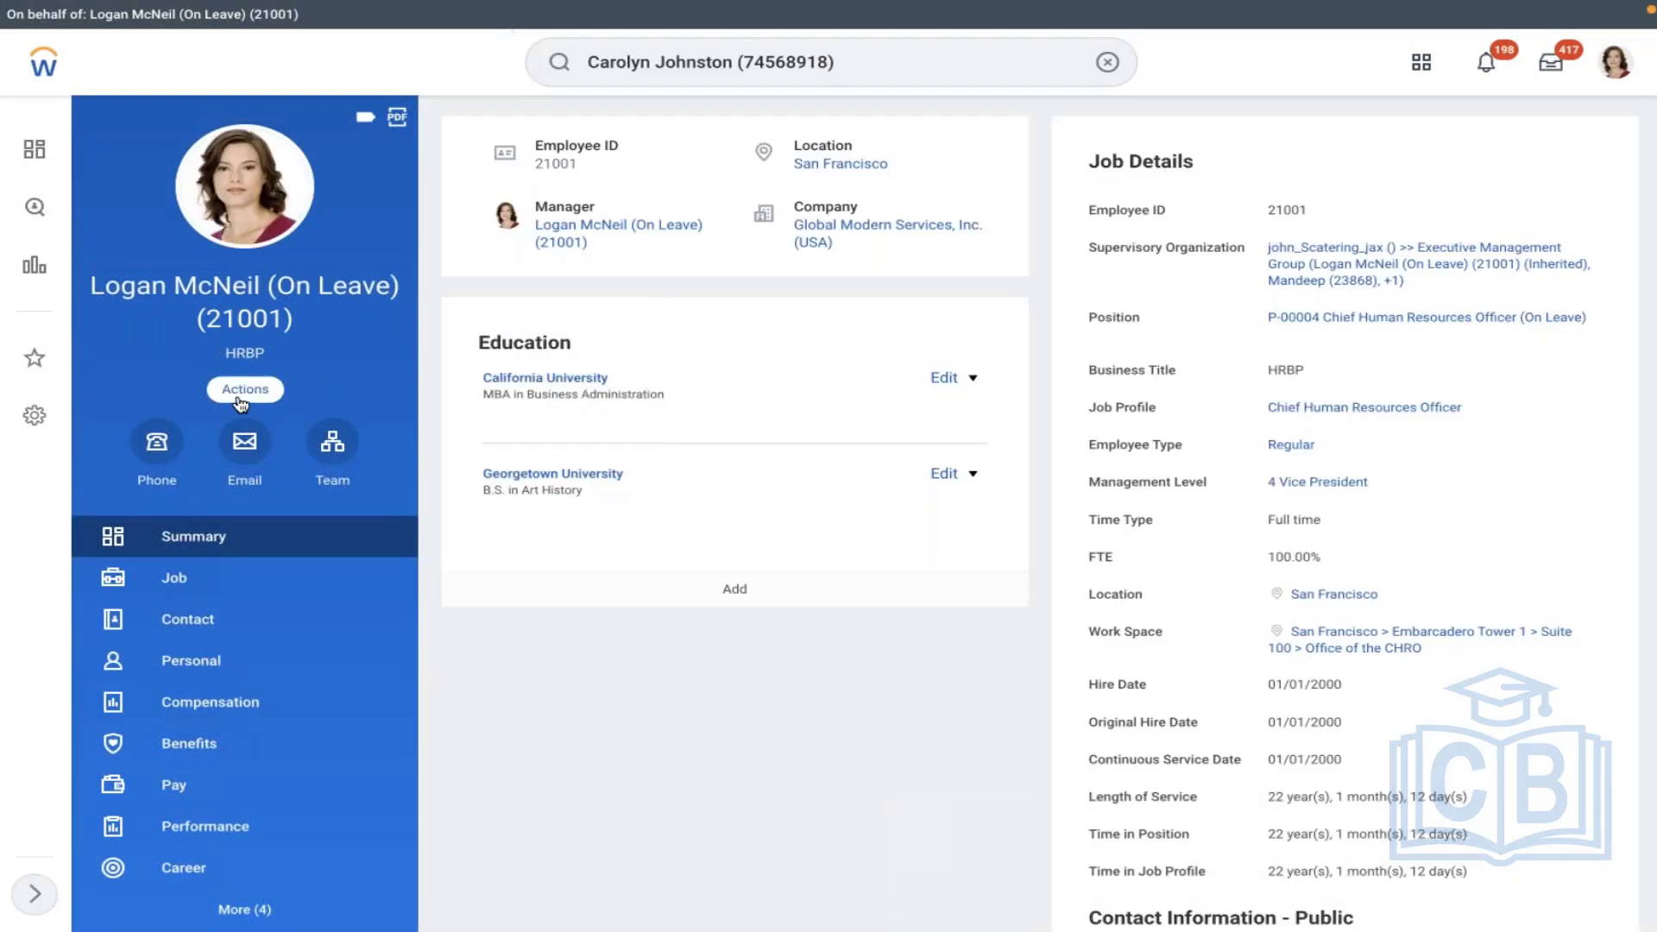
pyautogui.click(245, 389)
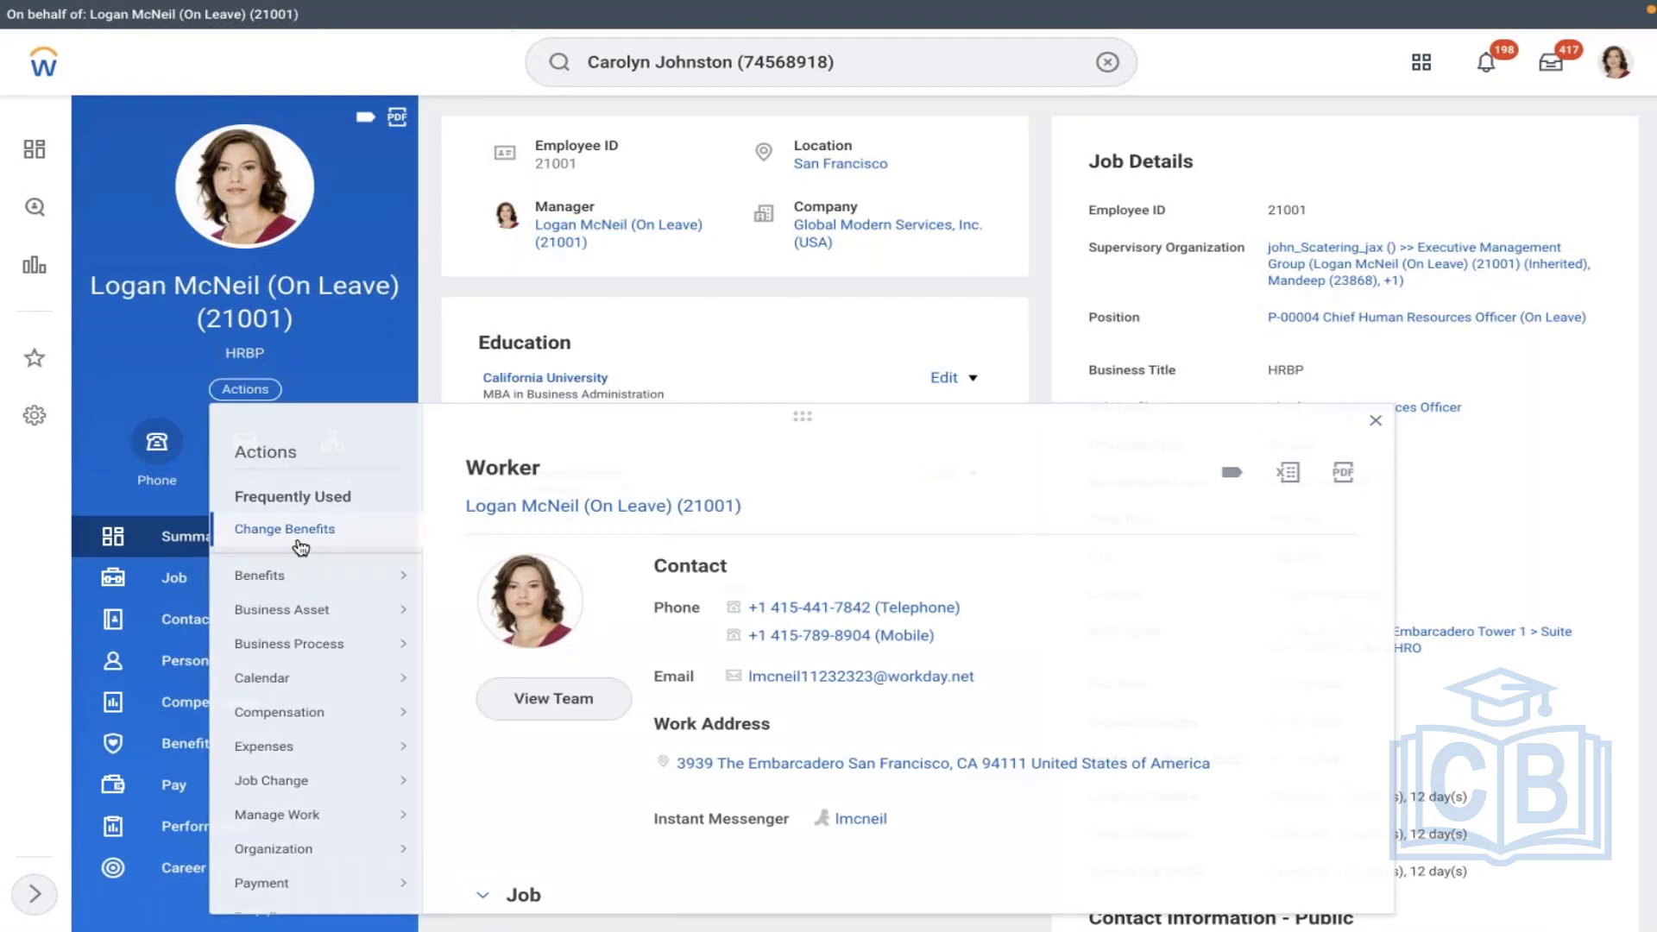
pyautogui.click(298, 542)
pyautogui.click(430, 220)
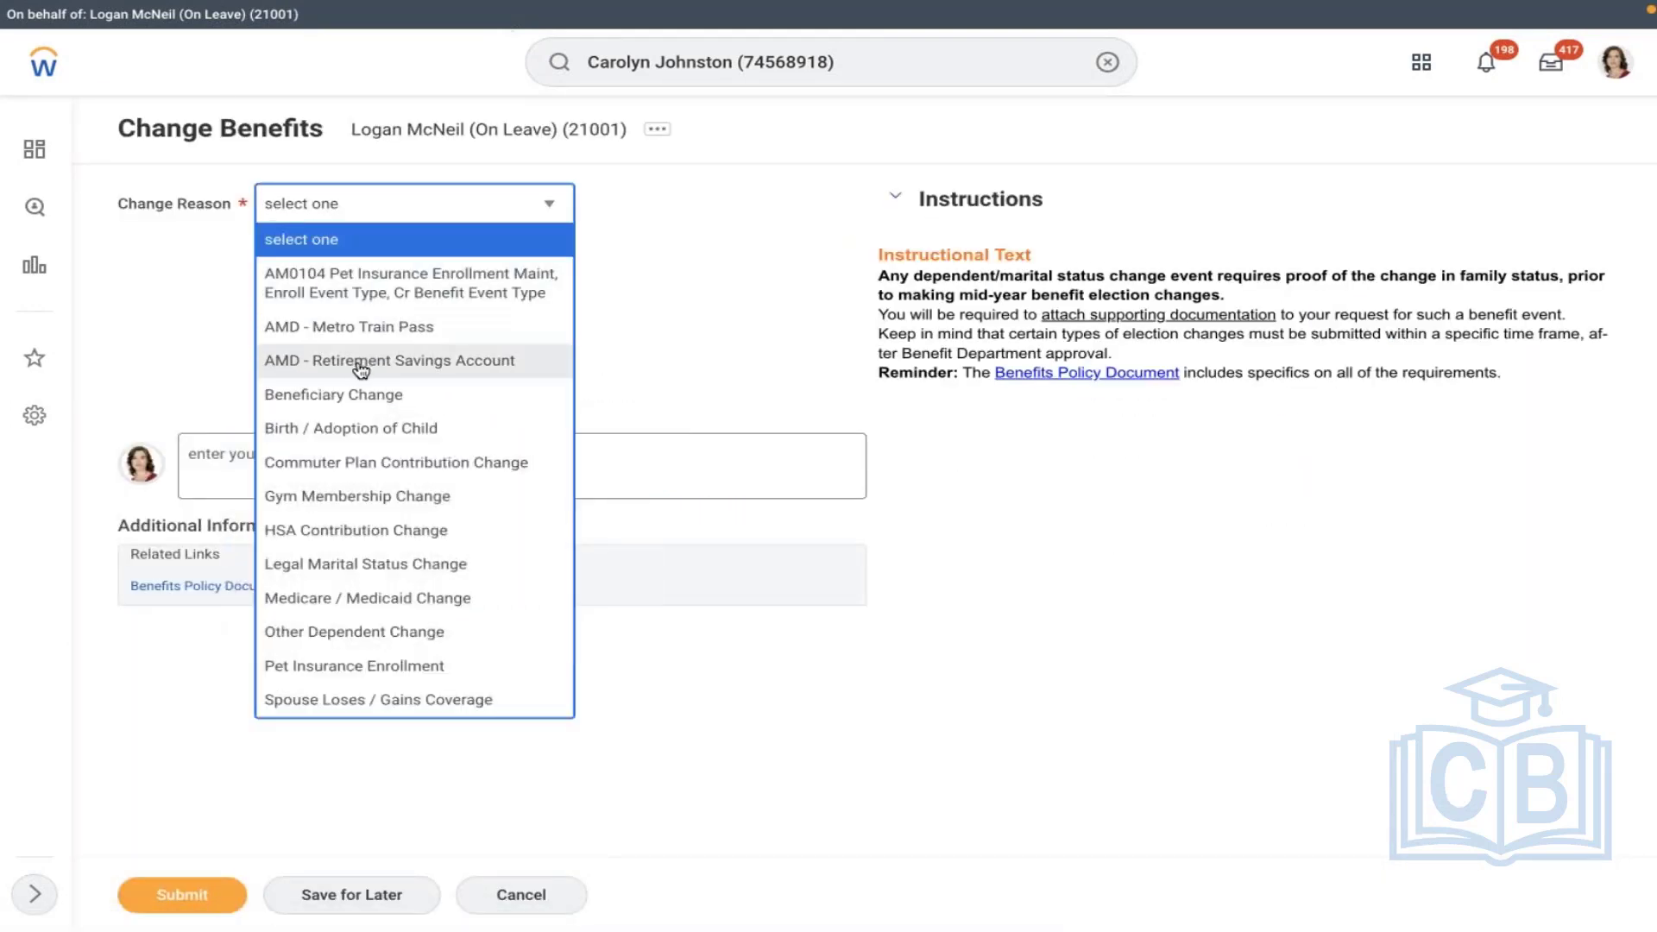
# Step: Set the reason to AMD - Retirement Savings Account with coverage starting 02/11/2022
pyautogui.click(361, 369)
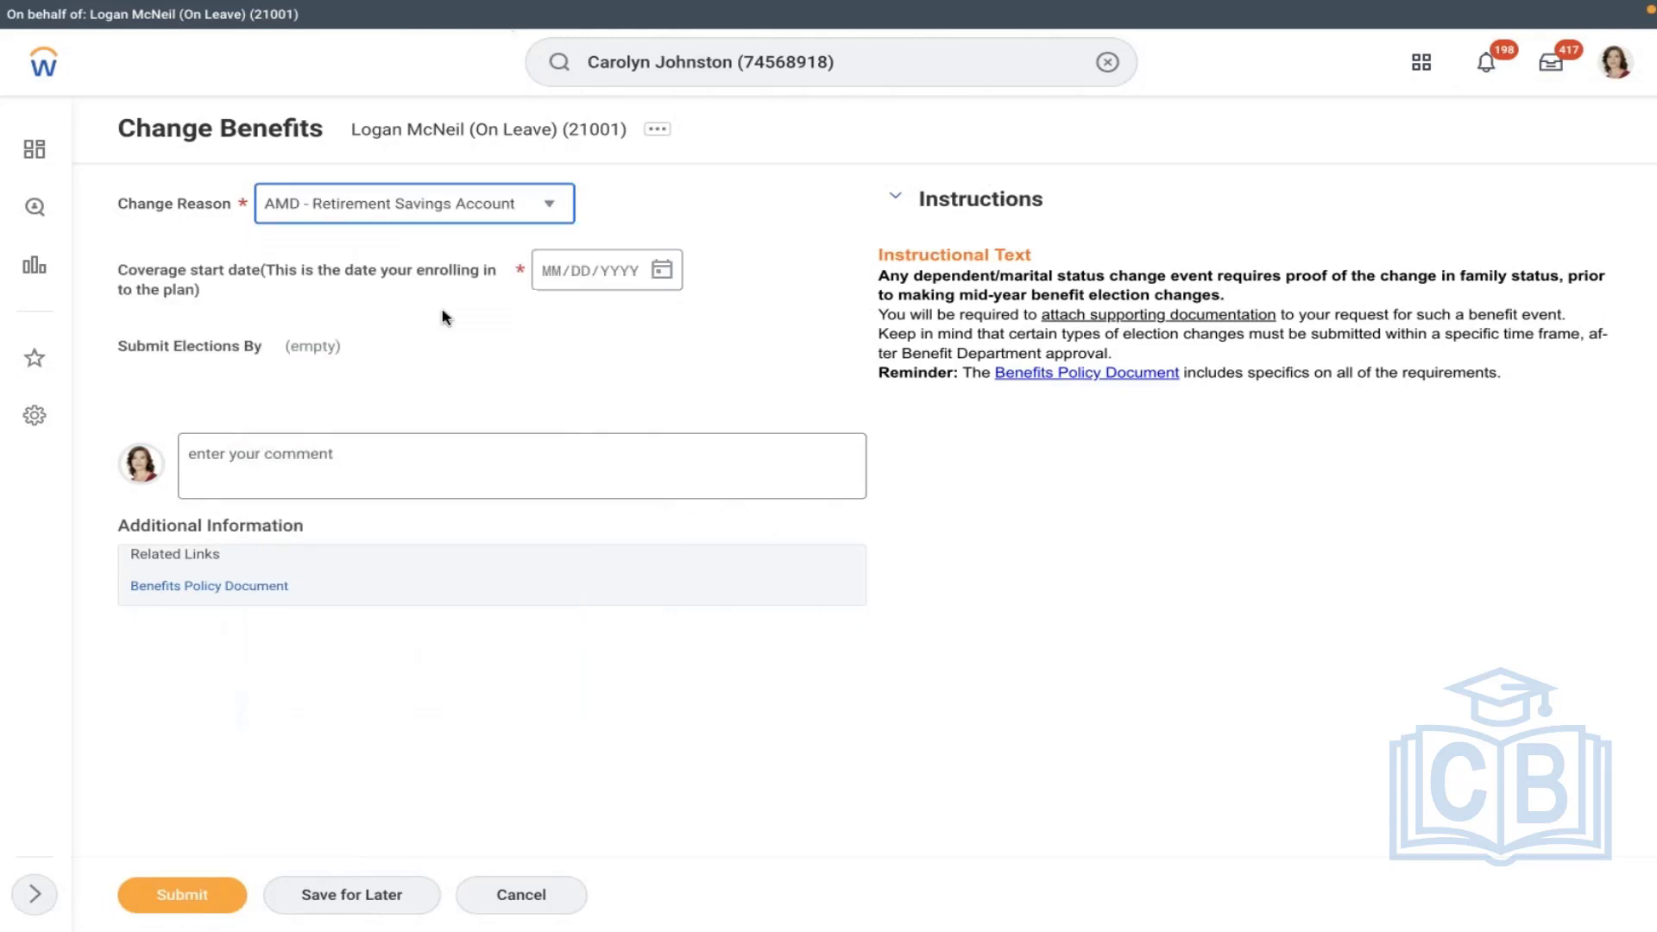
pyautogui.click(662, 271)
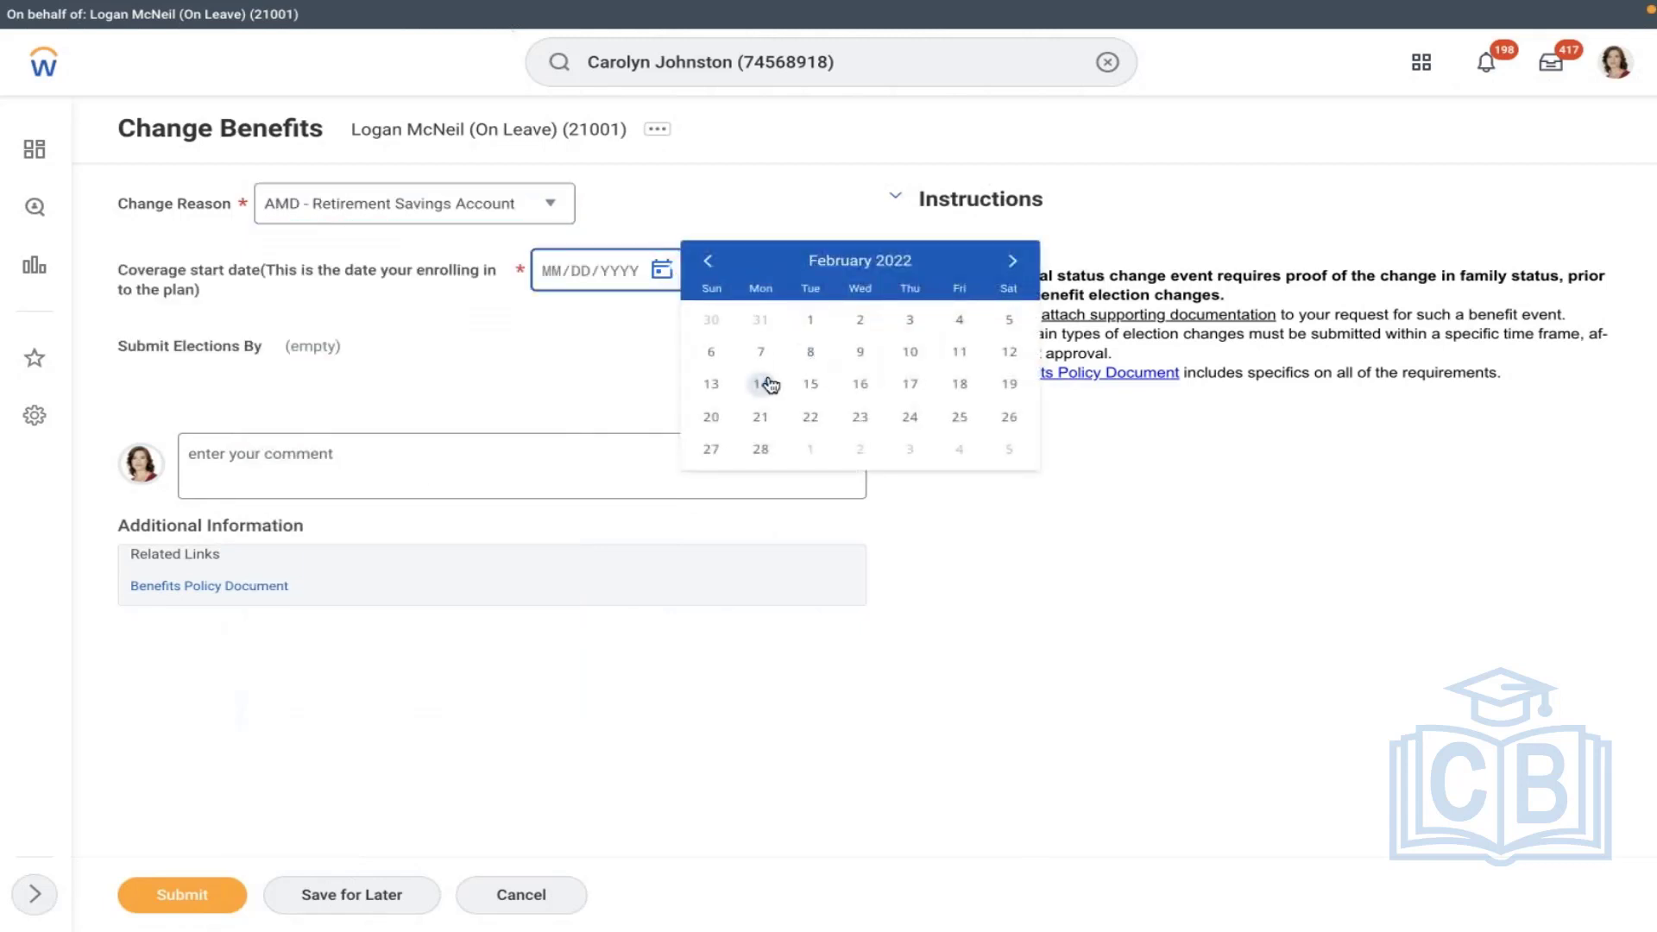
pyautogui.click(959, 351)
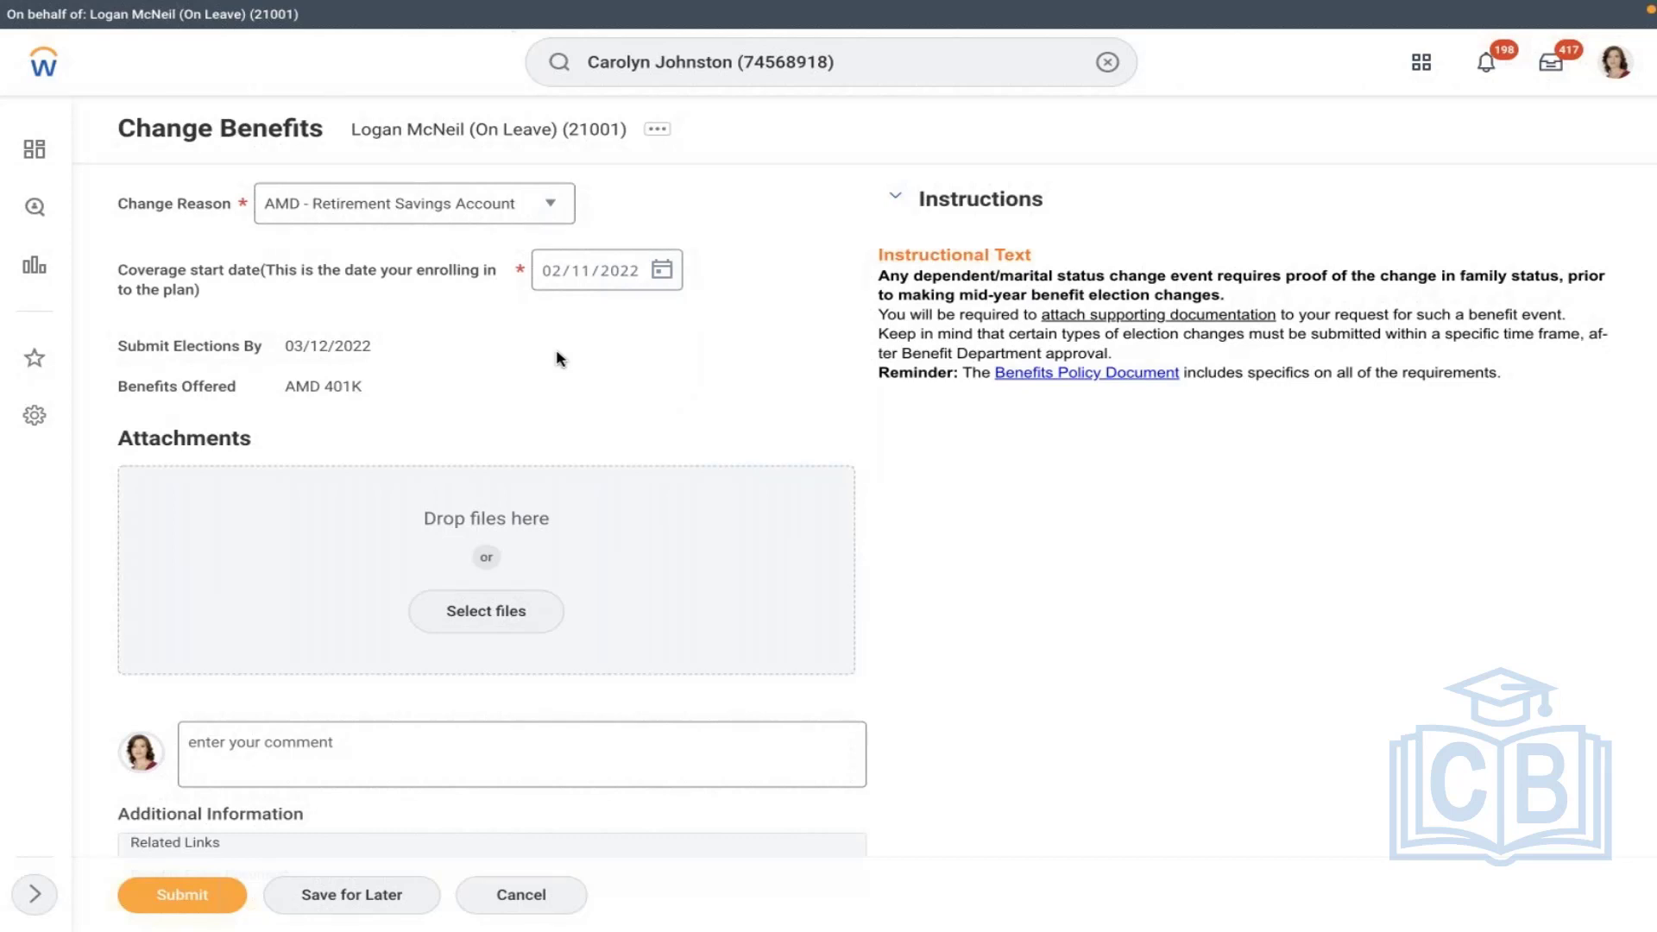
pyautogui.click(1107, 61)
pyautogui.click(834, 67)
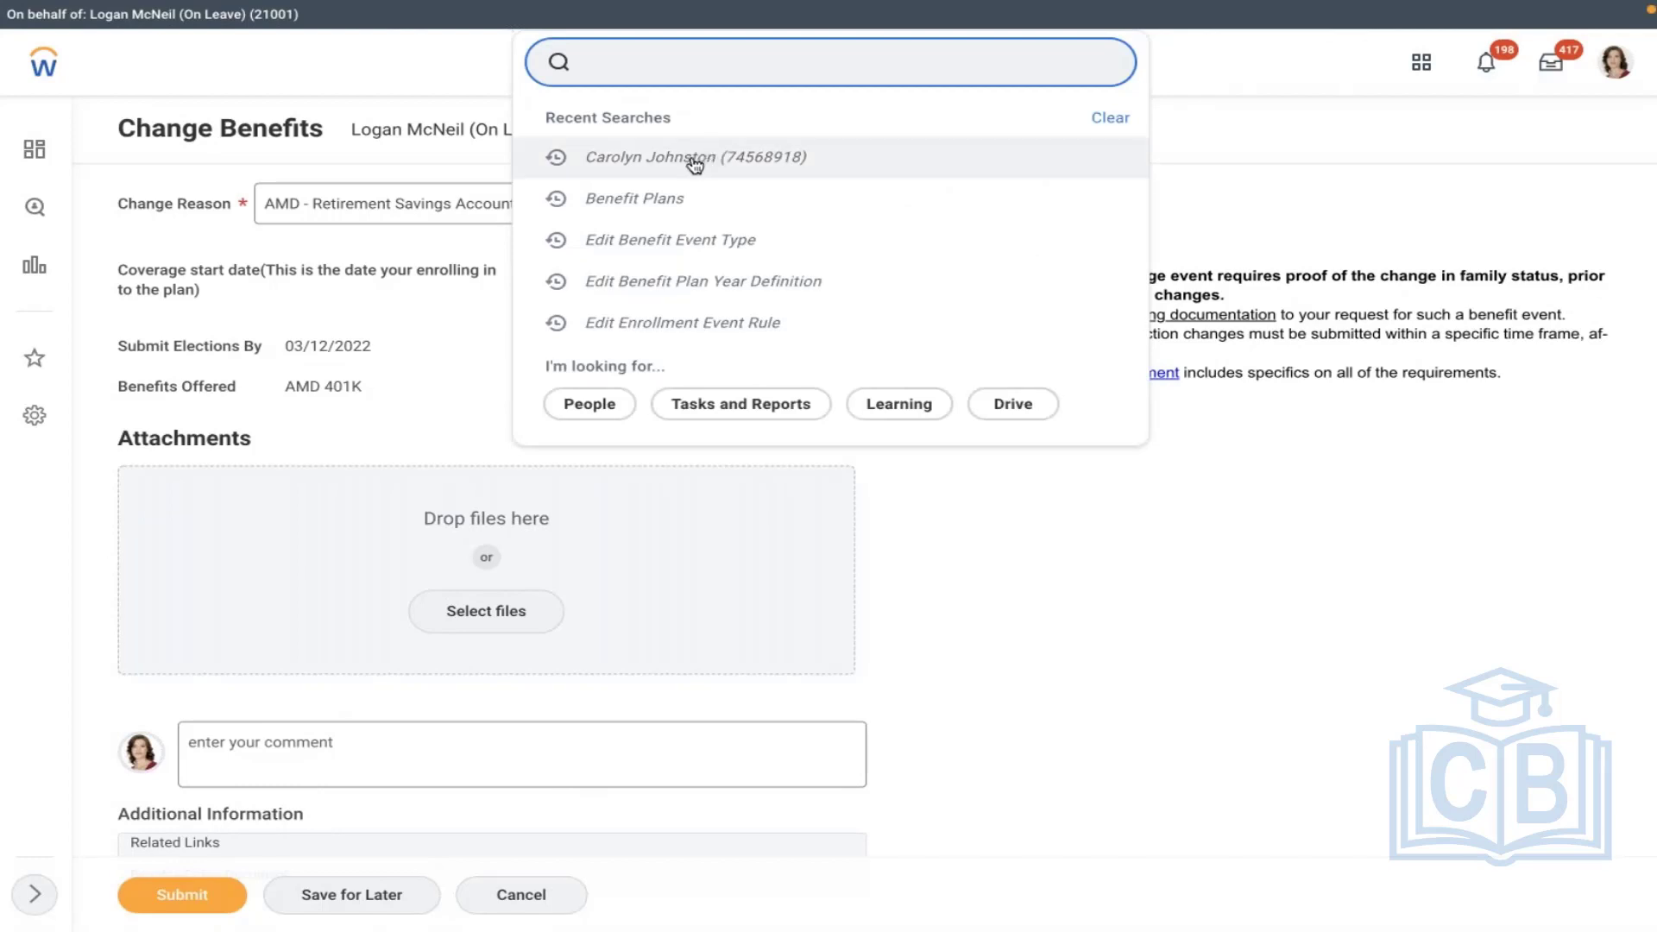
# Step: Search 'j', open the AK_Band Marketing Associate result, discard the change and view its Pay tab
pyautogui.write('john')
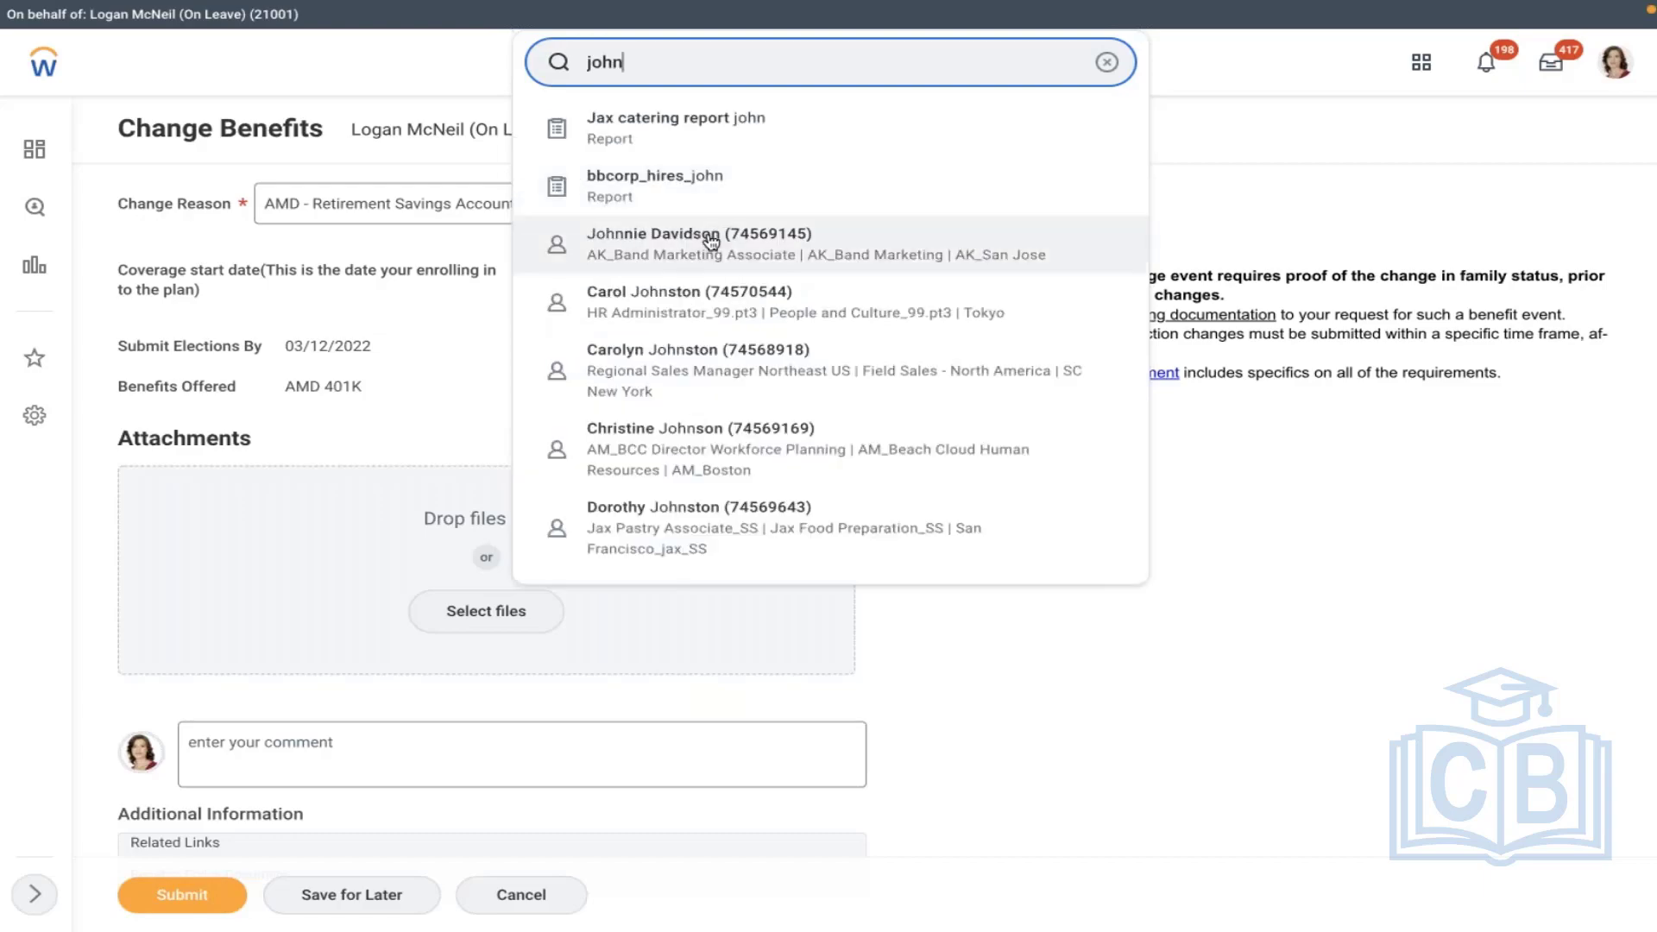
pyautogui.click(707, 237)
pyautogui.click(706, 514)
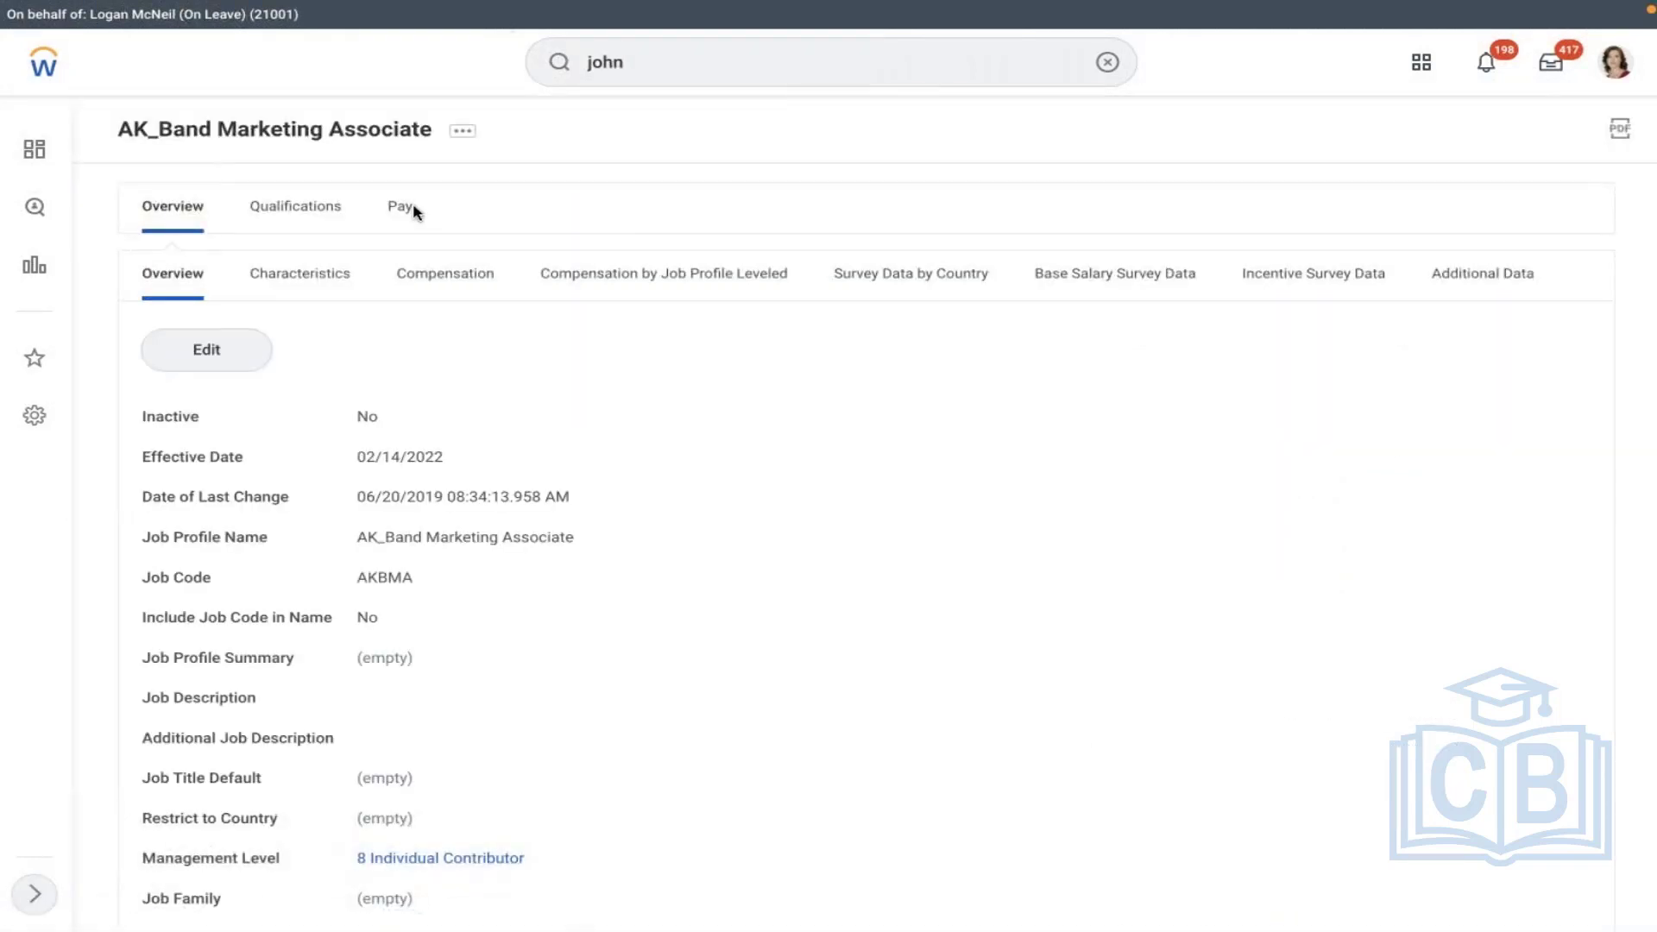
pyautogui.click(392, 210)
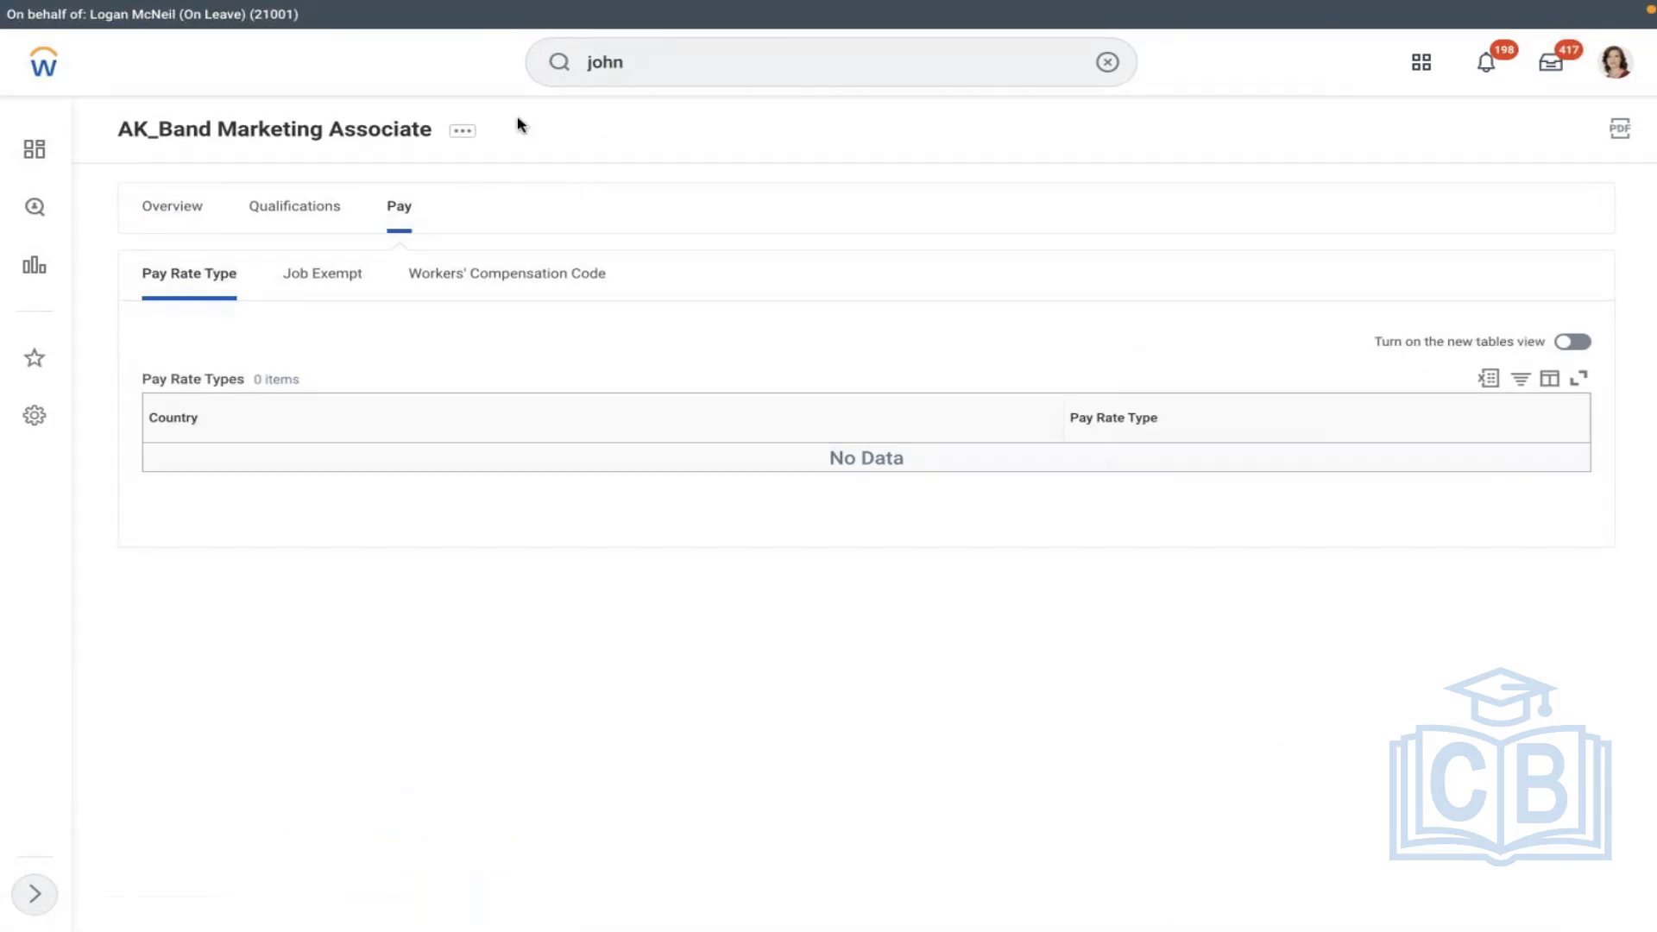
pyautogui.click(462, 132)
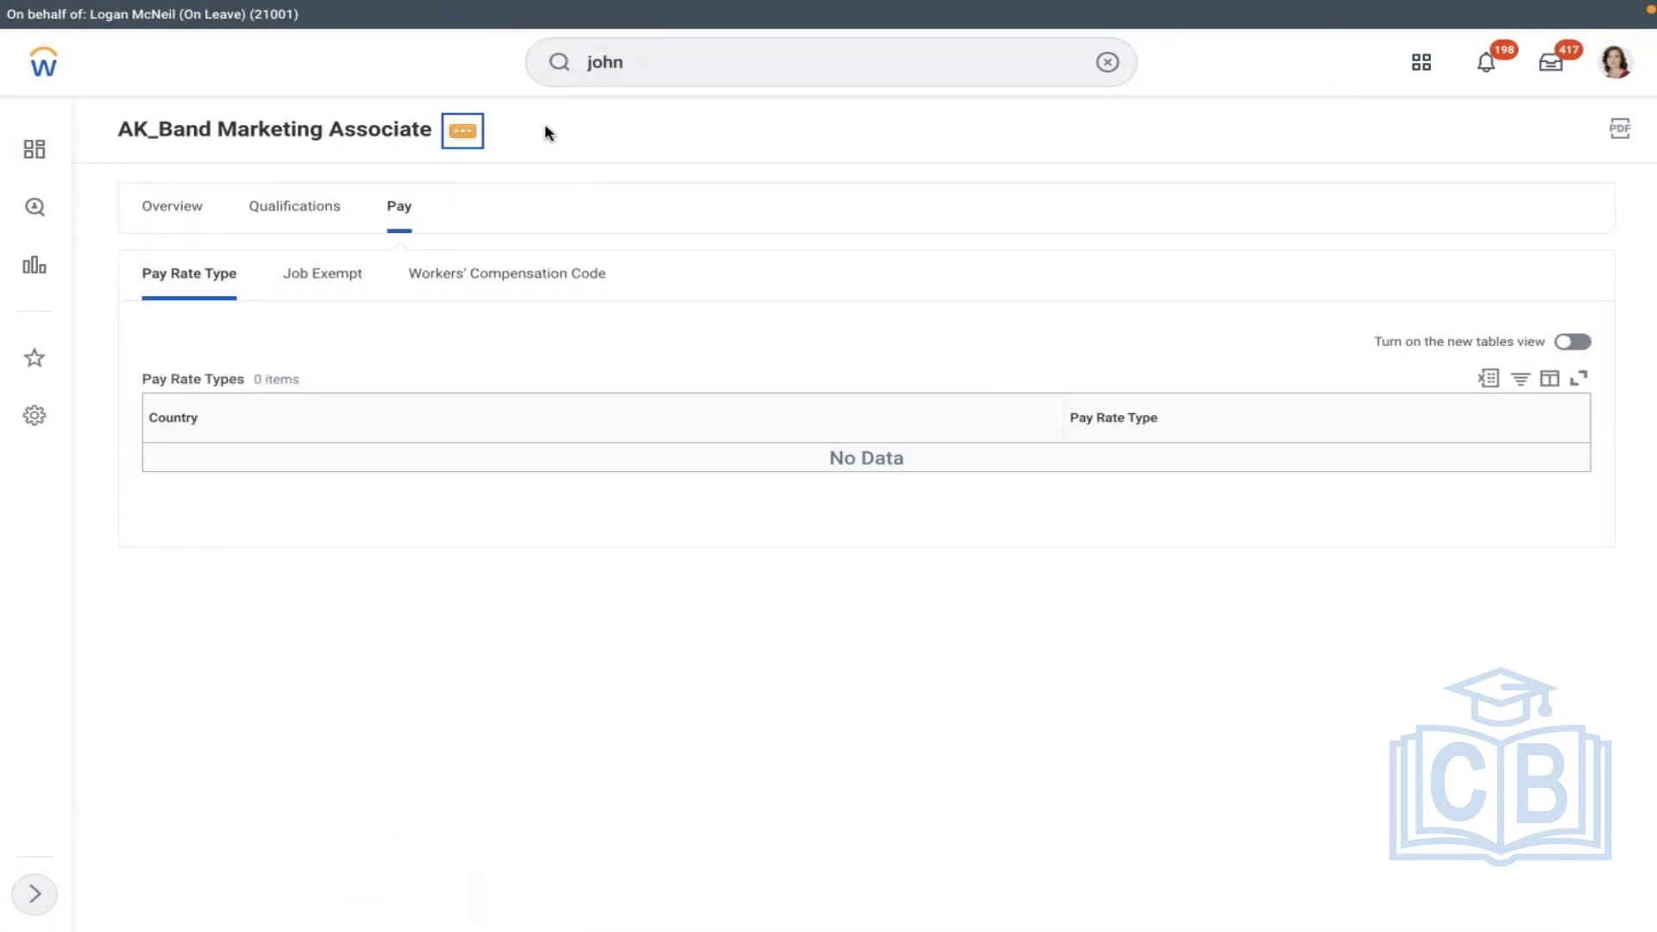
pyautogui.moveTo(637, 211)
pyautogui.click(740, 241)
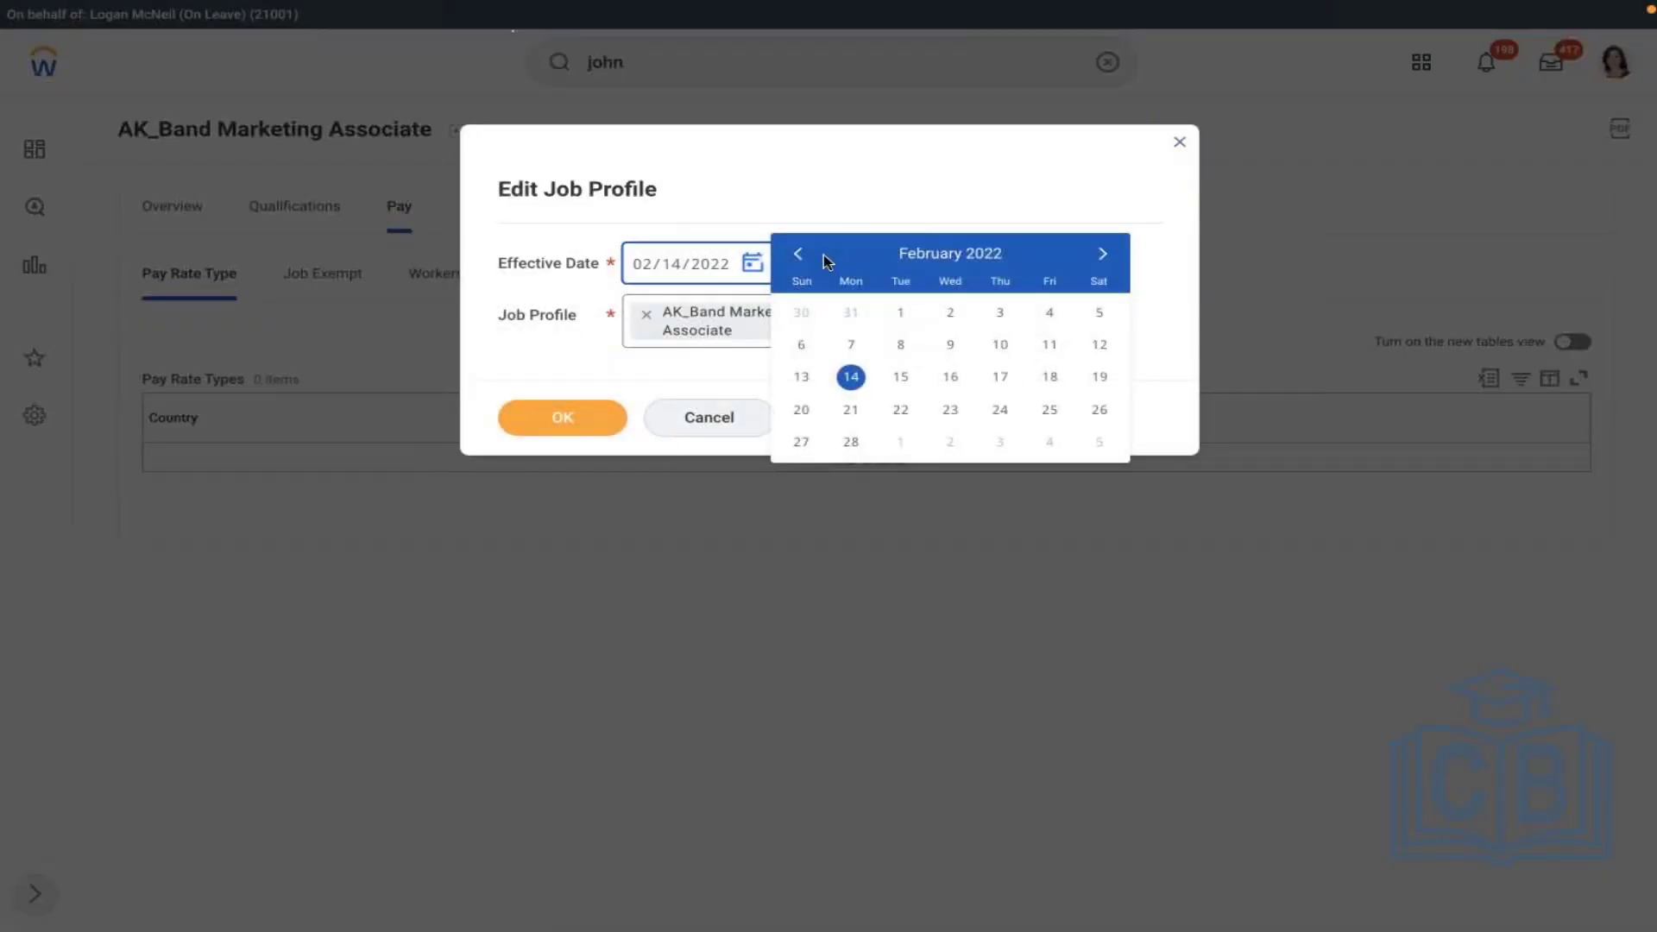
pyautogui.click(798, 254)
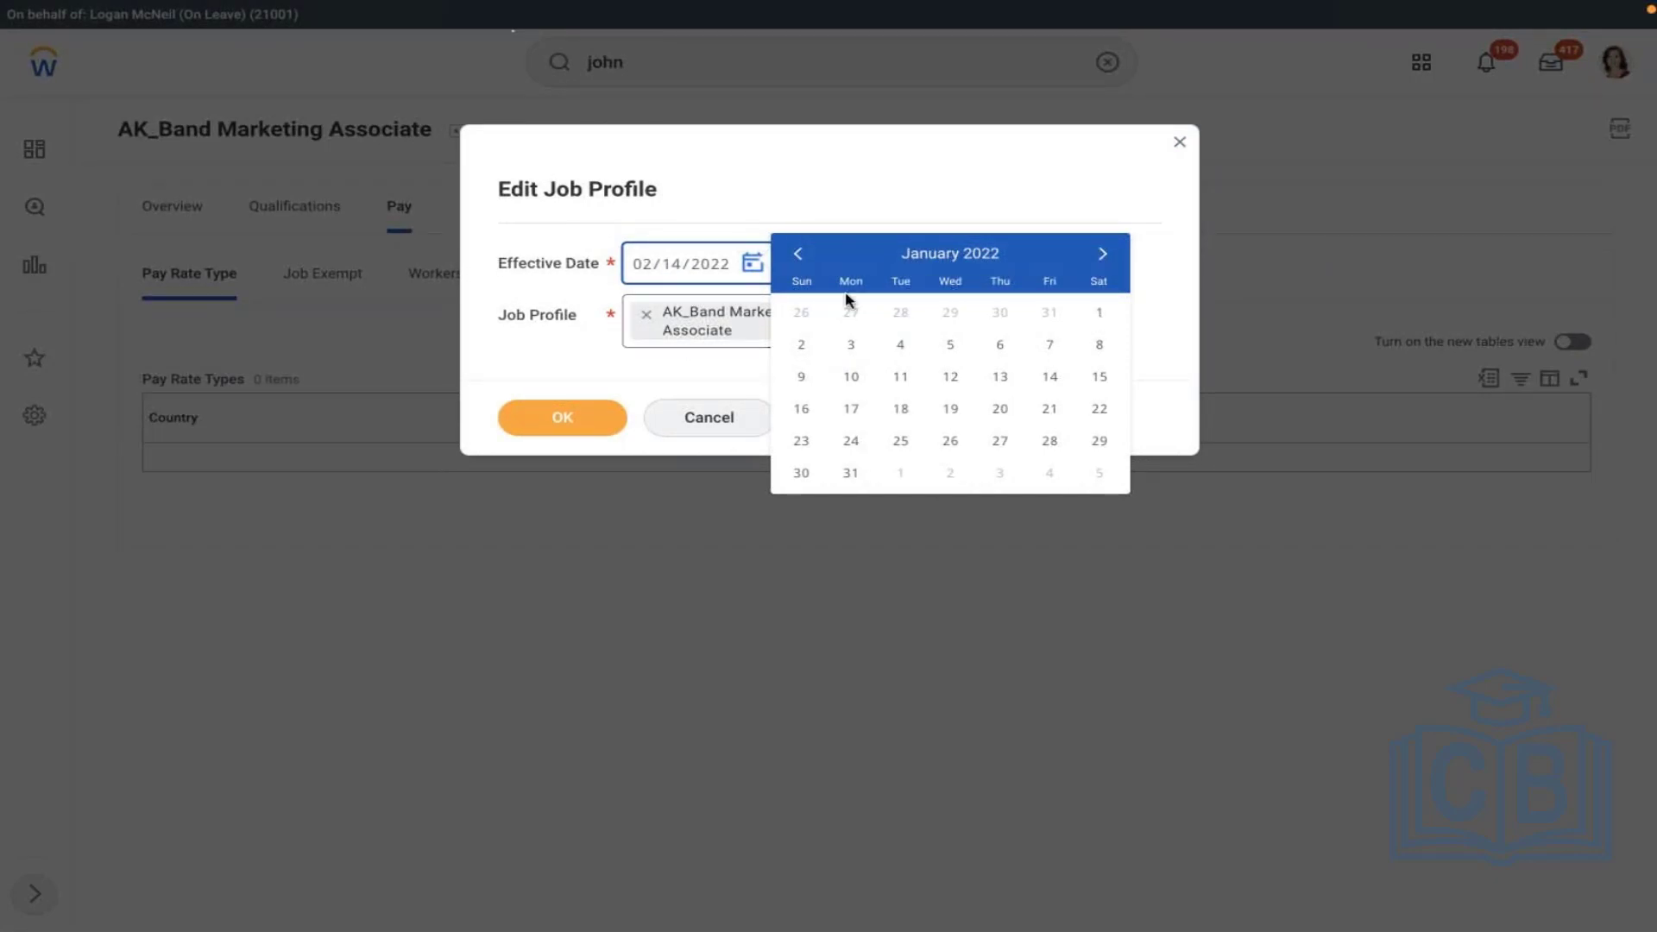
pyautogui.click(1179, 141)
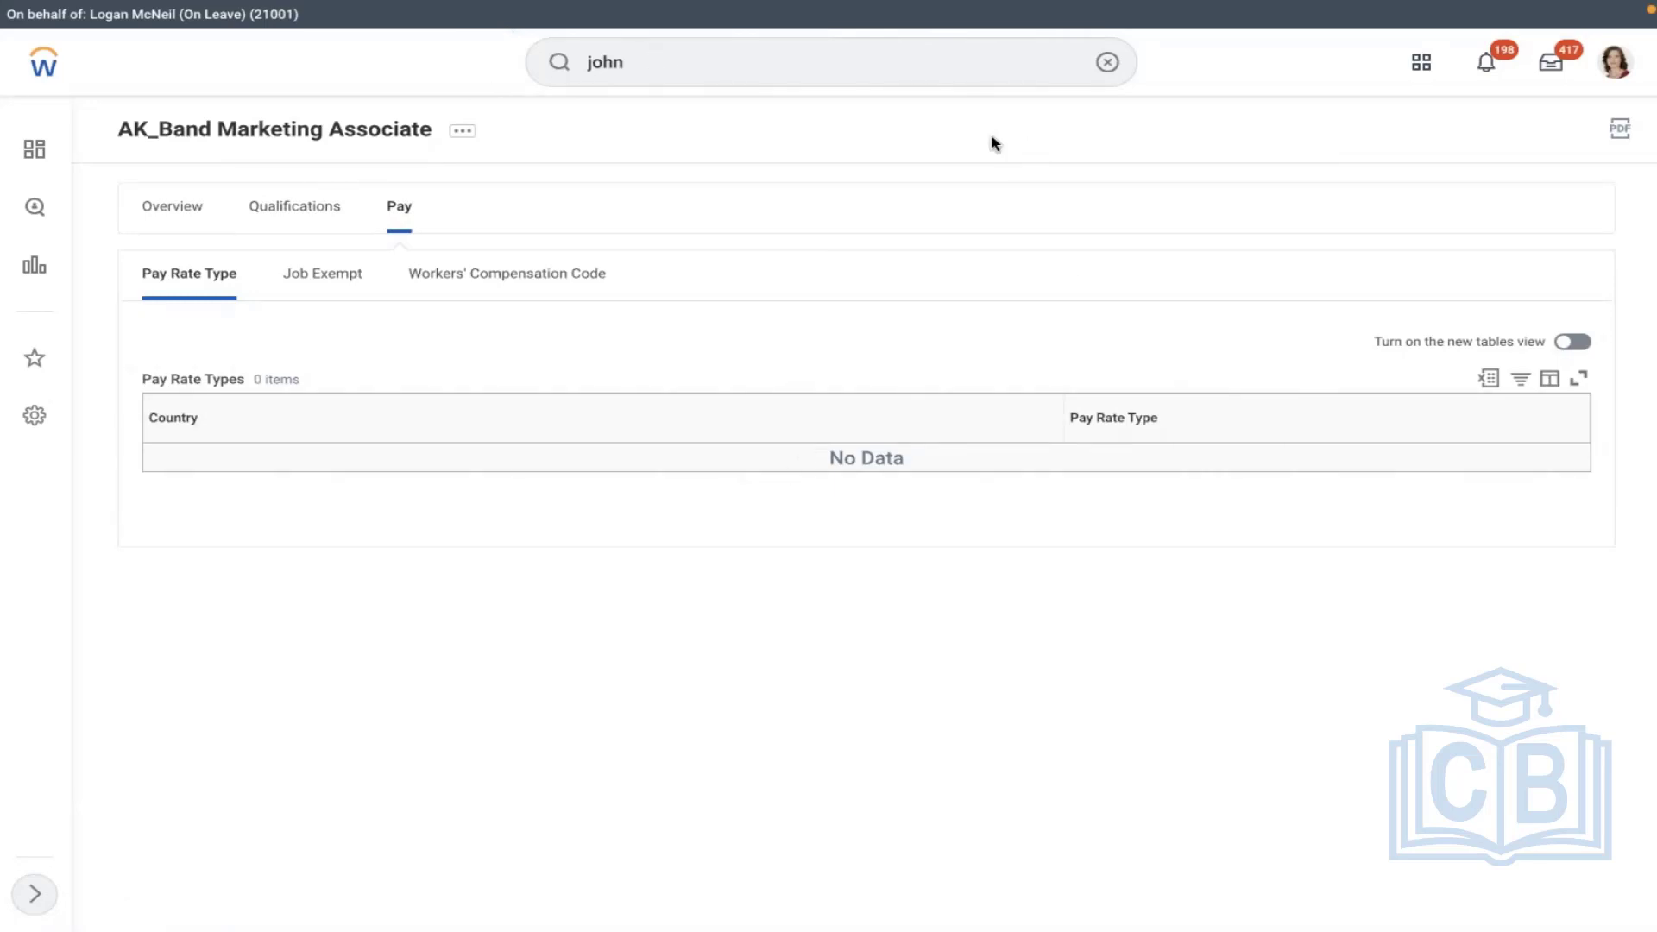
# Step: Show the Job Exempt entries (United States of America: Yes) and reset the search box
pyautogui.click(322, 276)
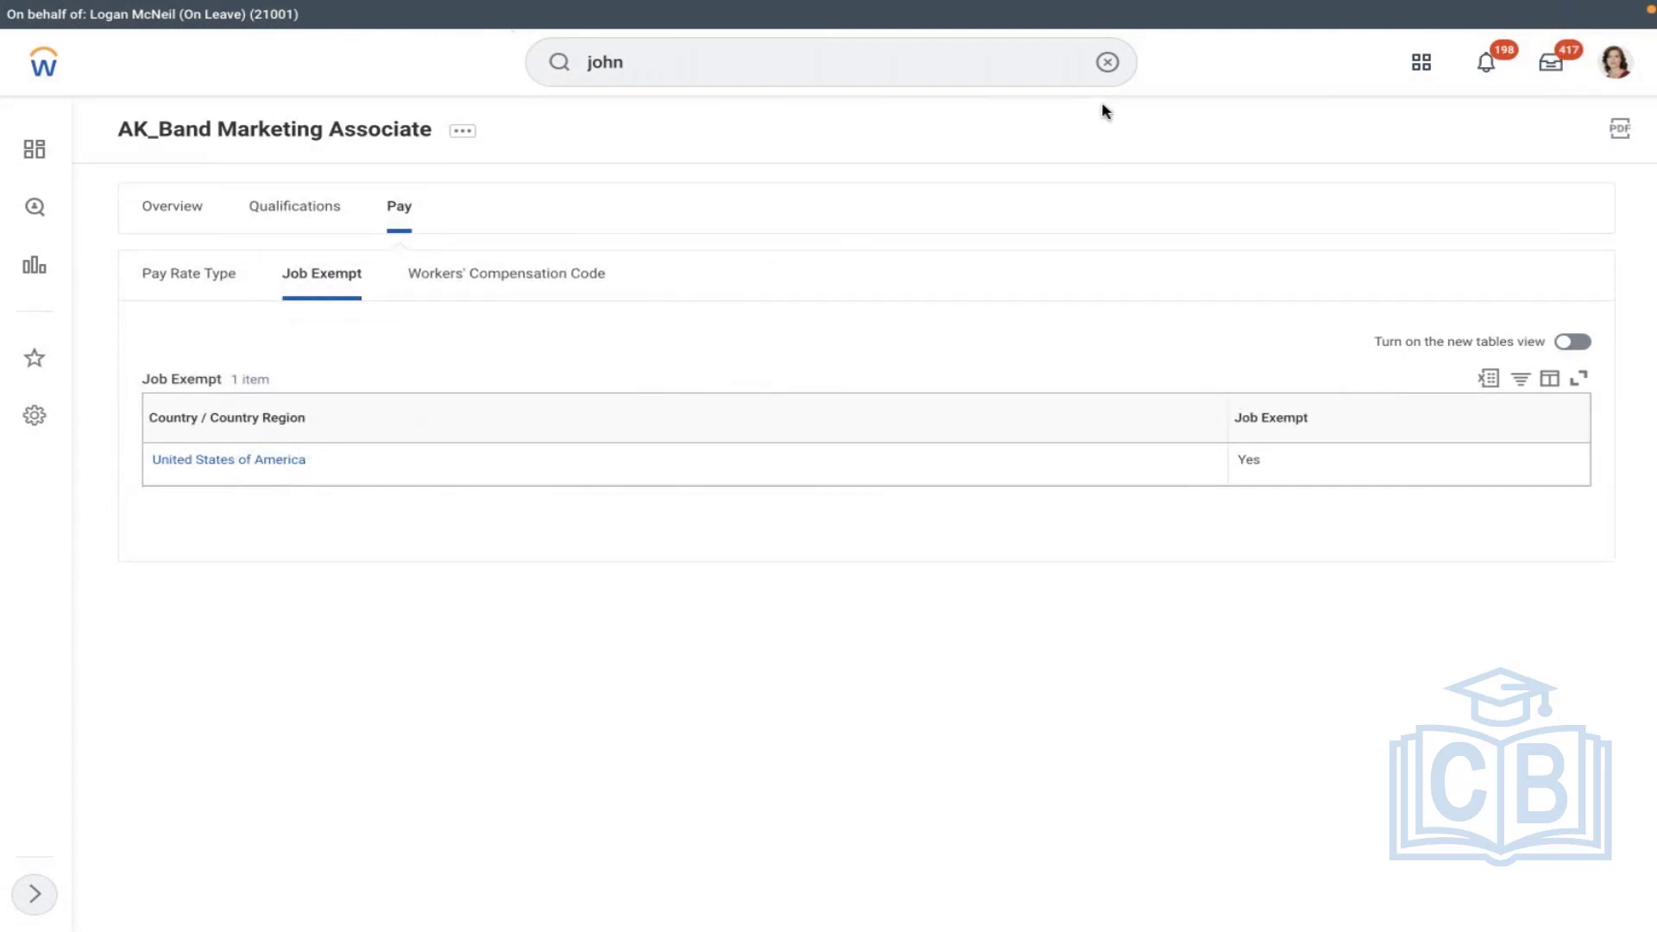
pyautogui.click(1108, 63)
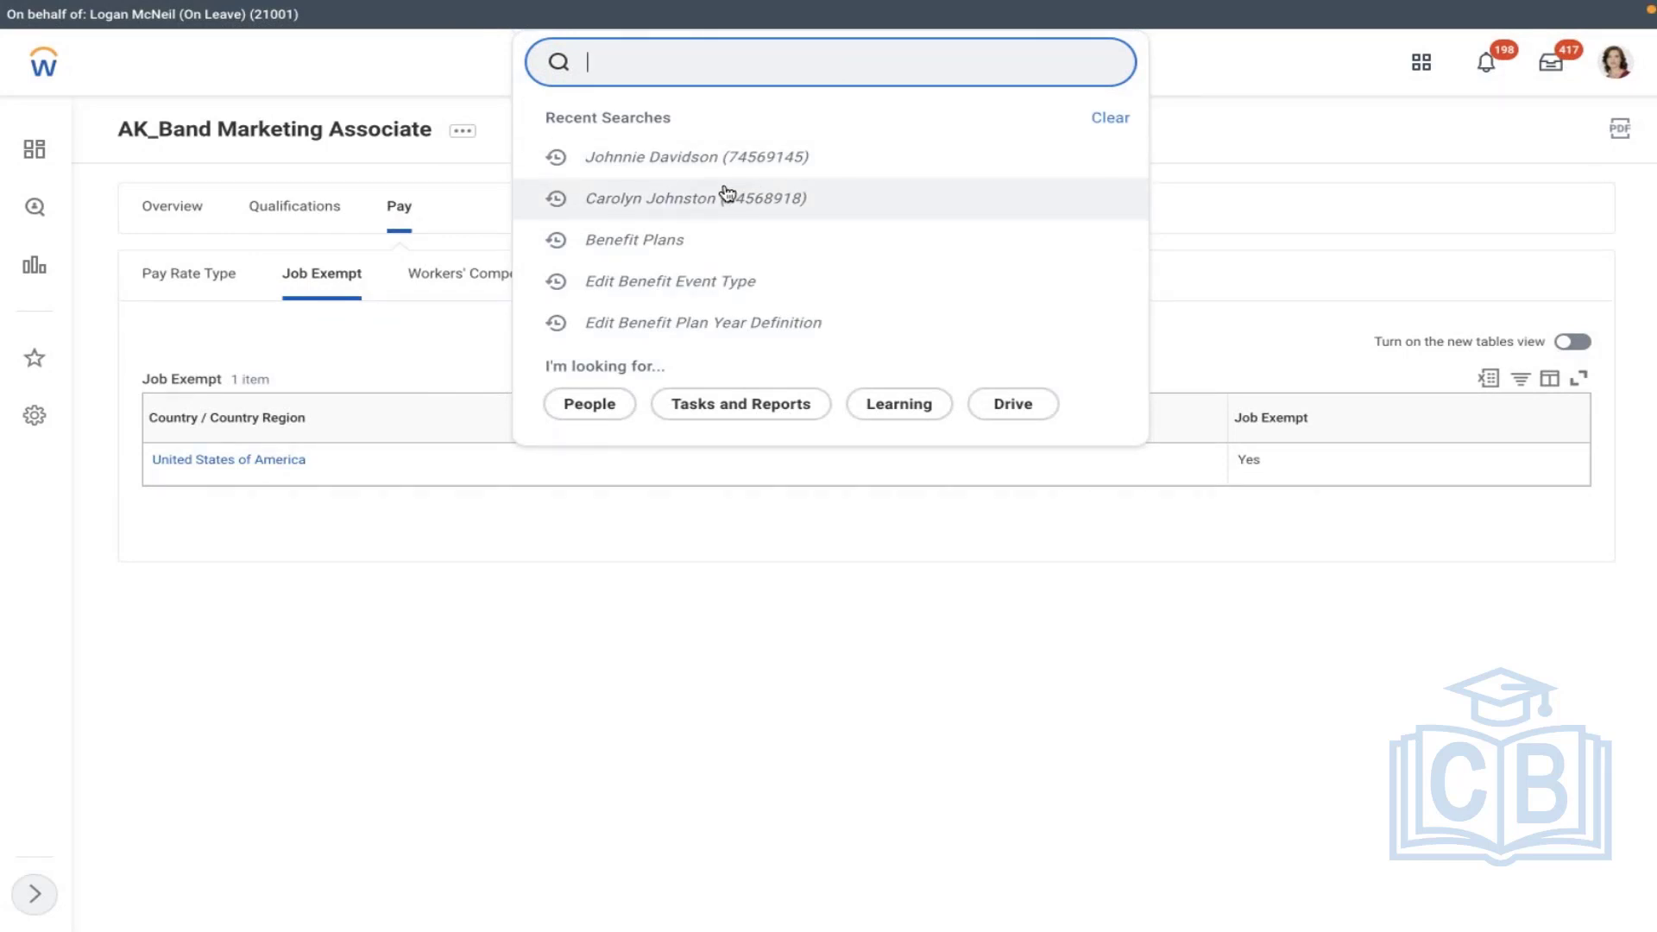
pyautogui.press('Escape')
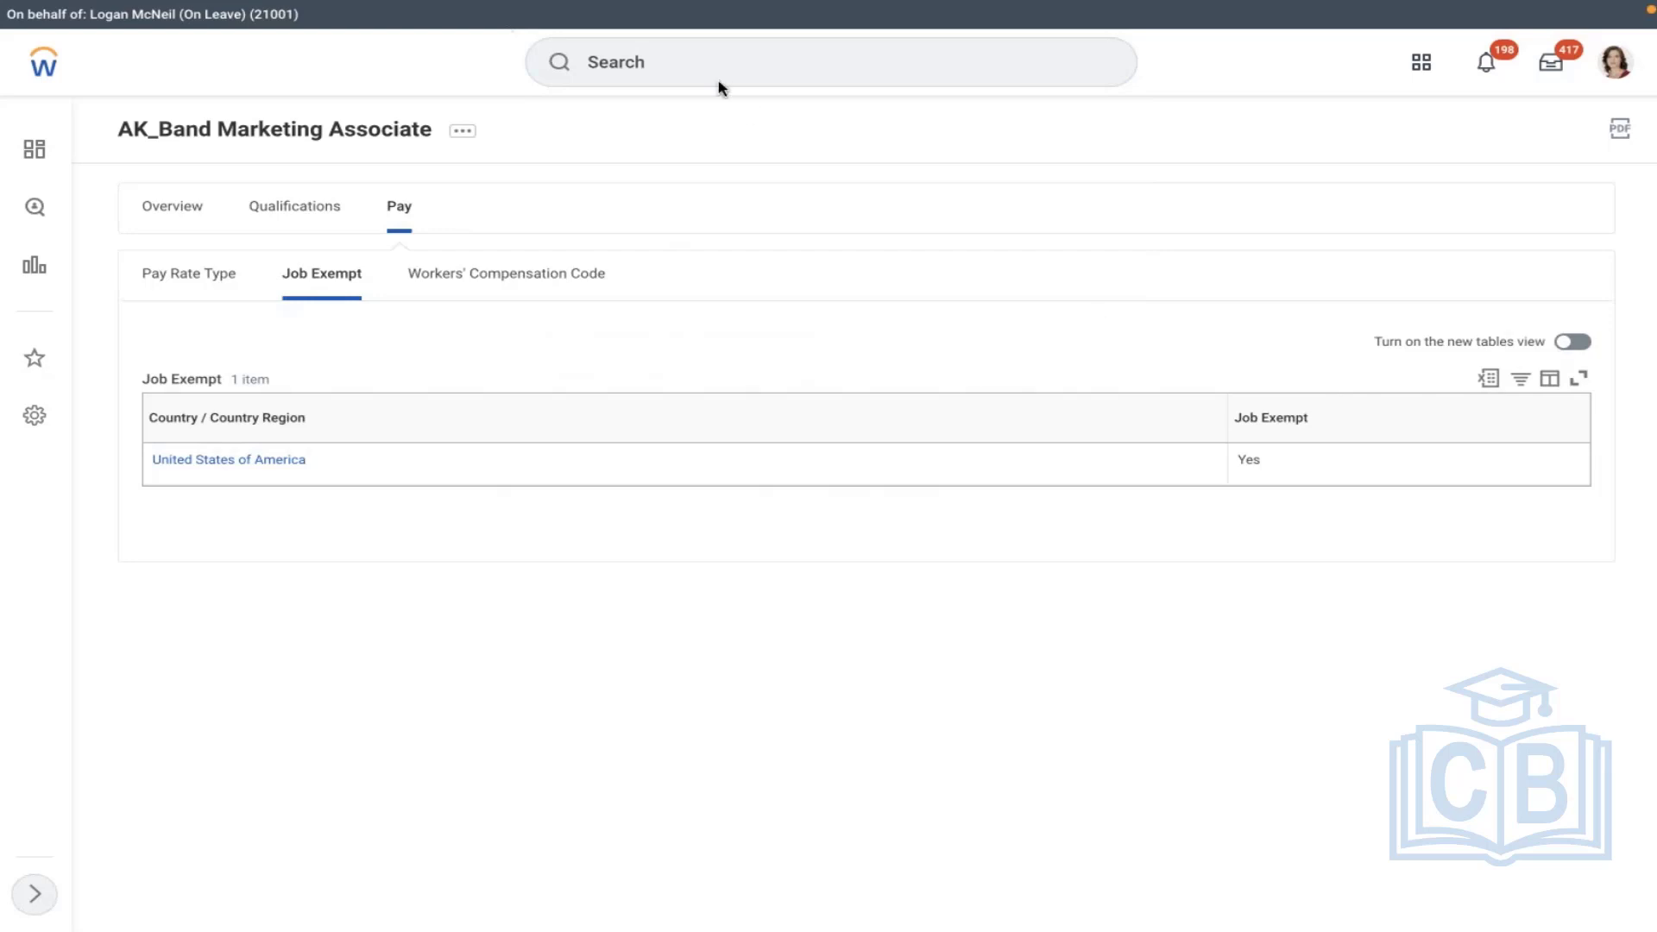
pyautogui.click(651, 58)
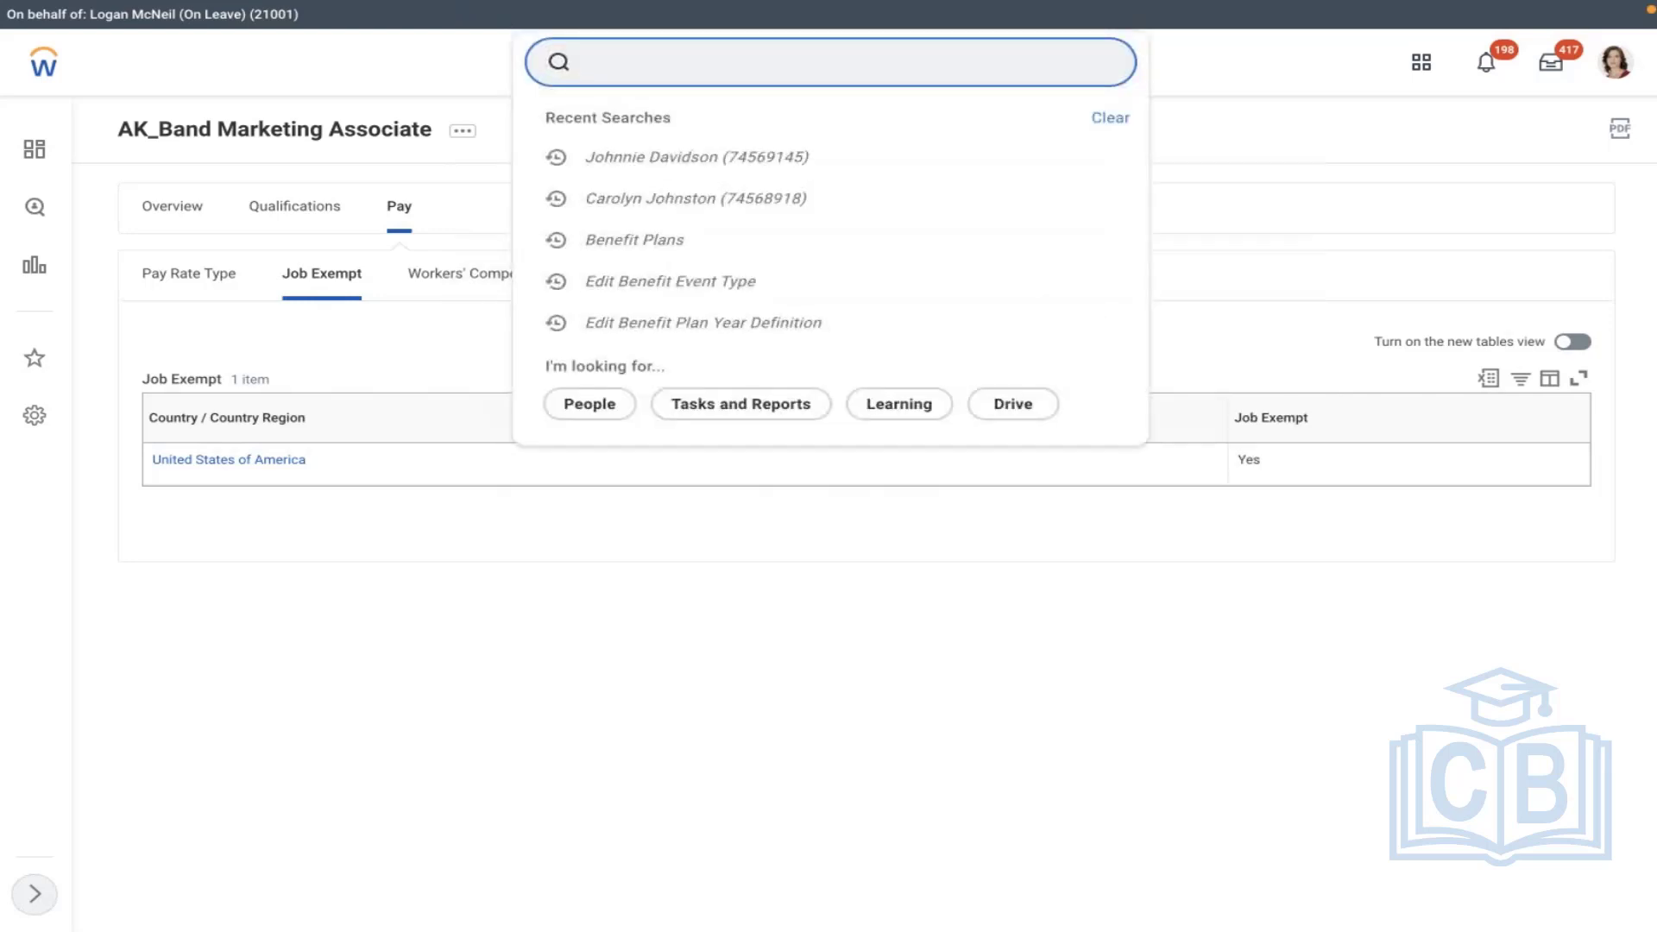
pyautogui.click(630, 169)
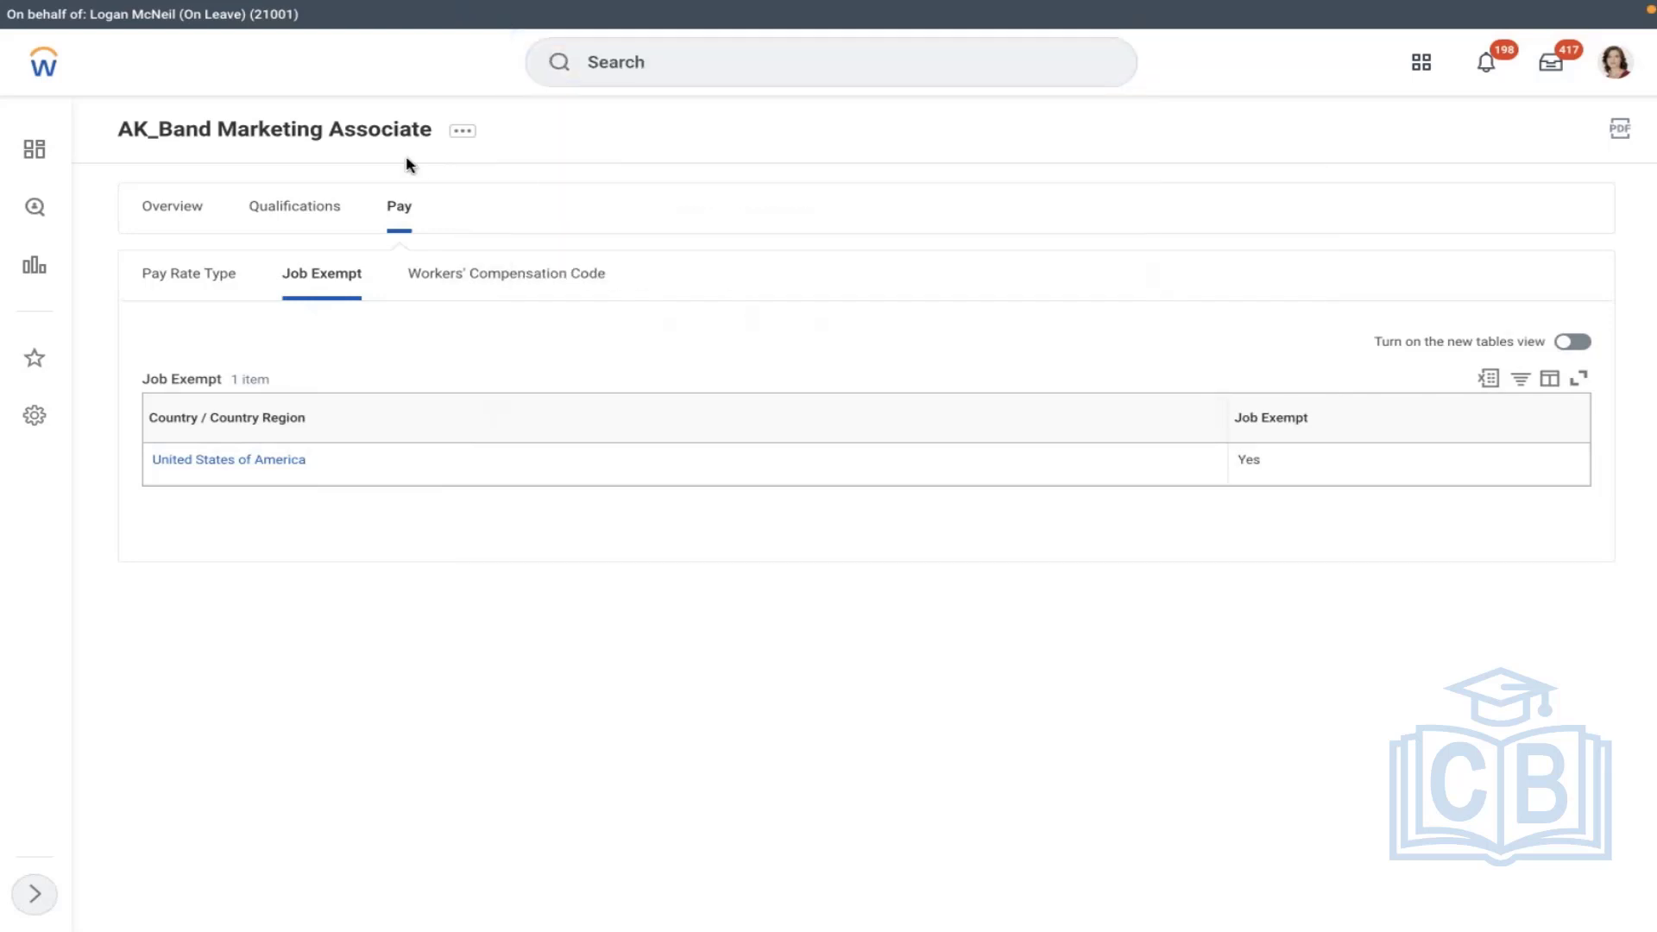
pyautogui.click(612, 83)
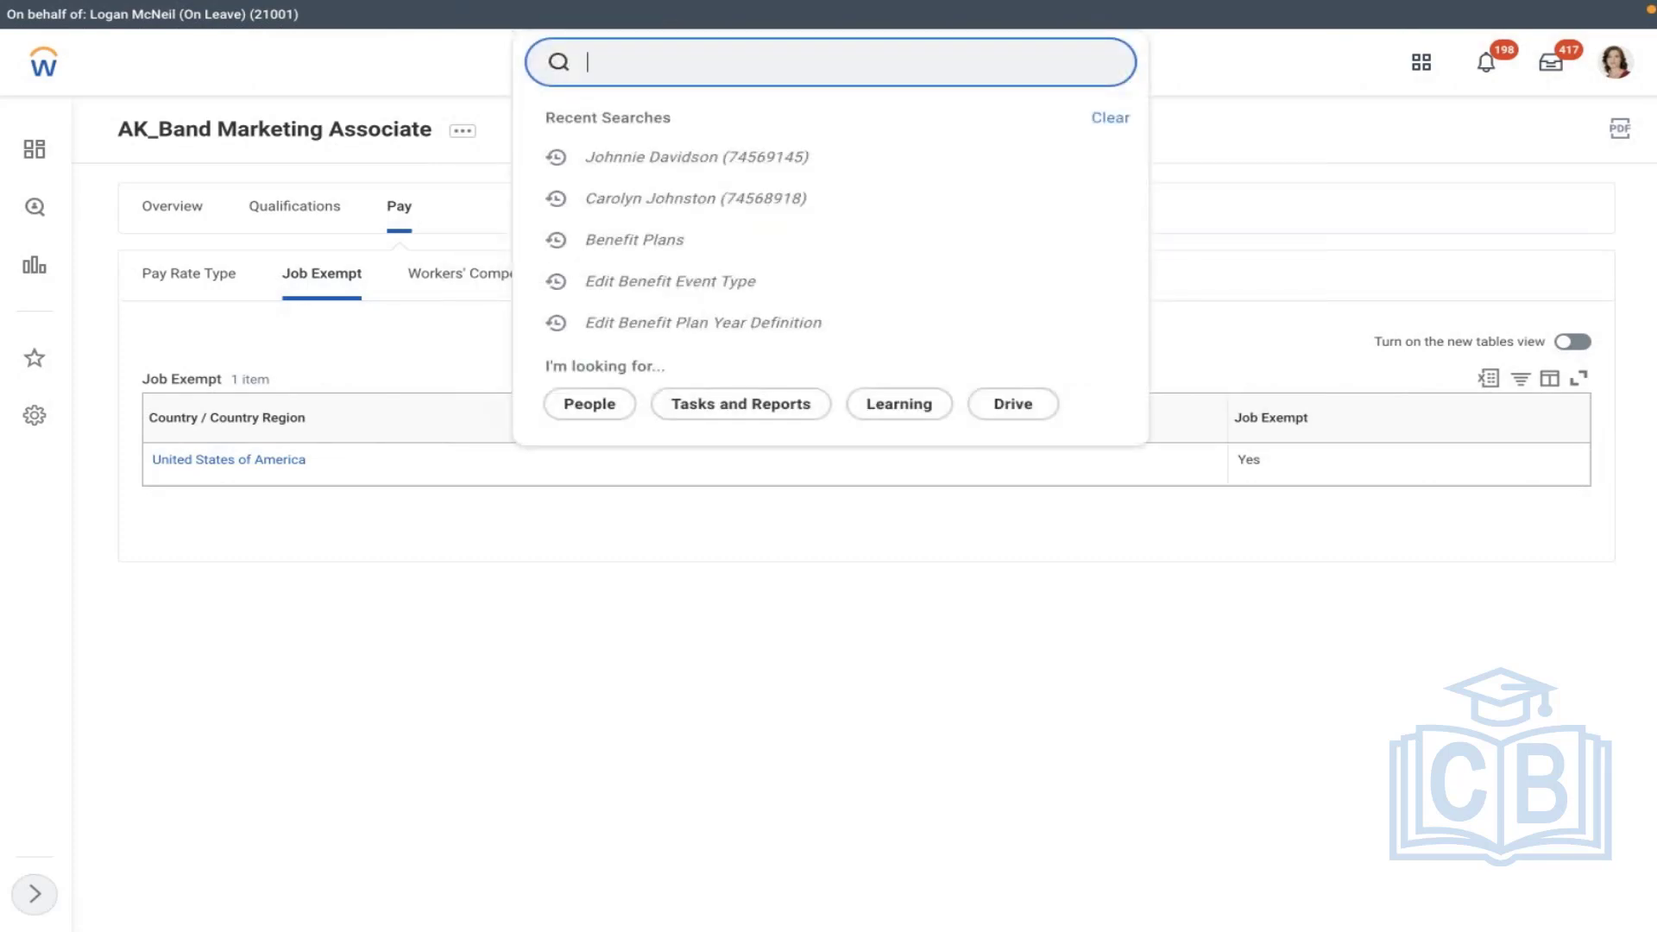
# Step: Search the marketing associate by name, open their worker profile and browse the related actions
pyautogui.write('johnn')
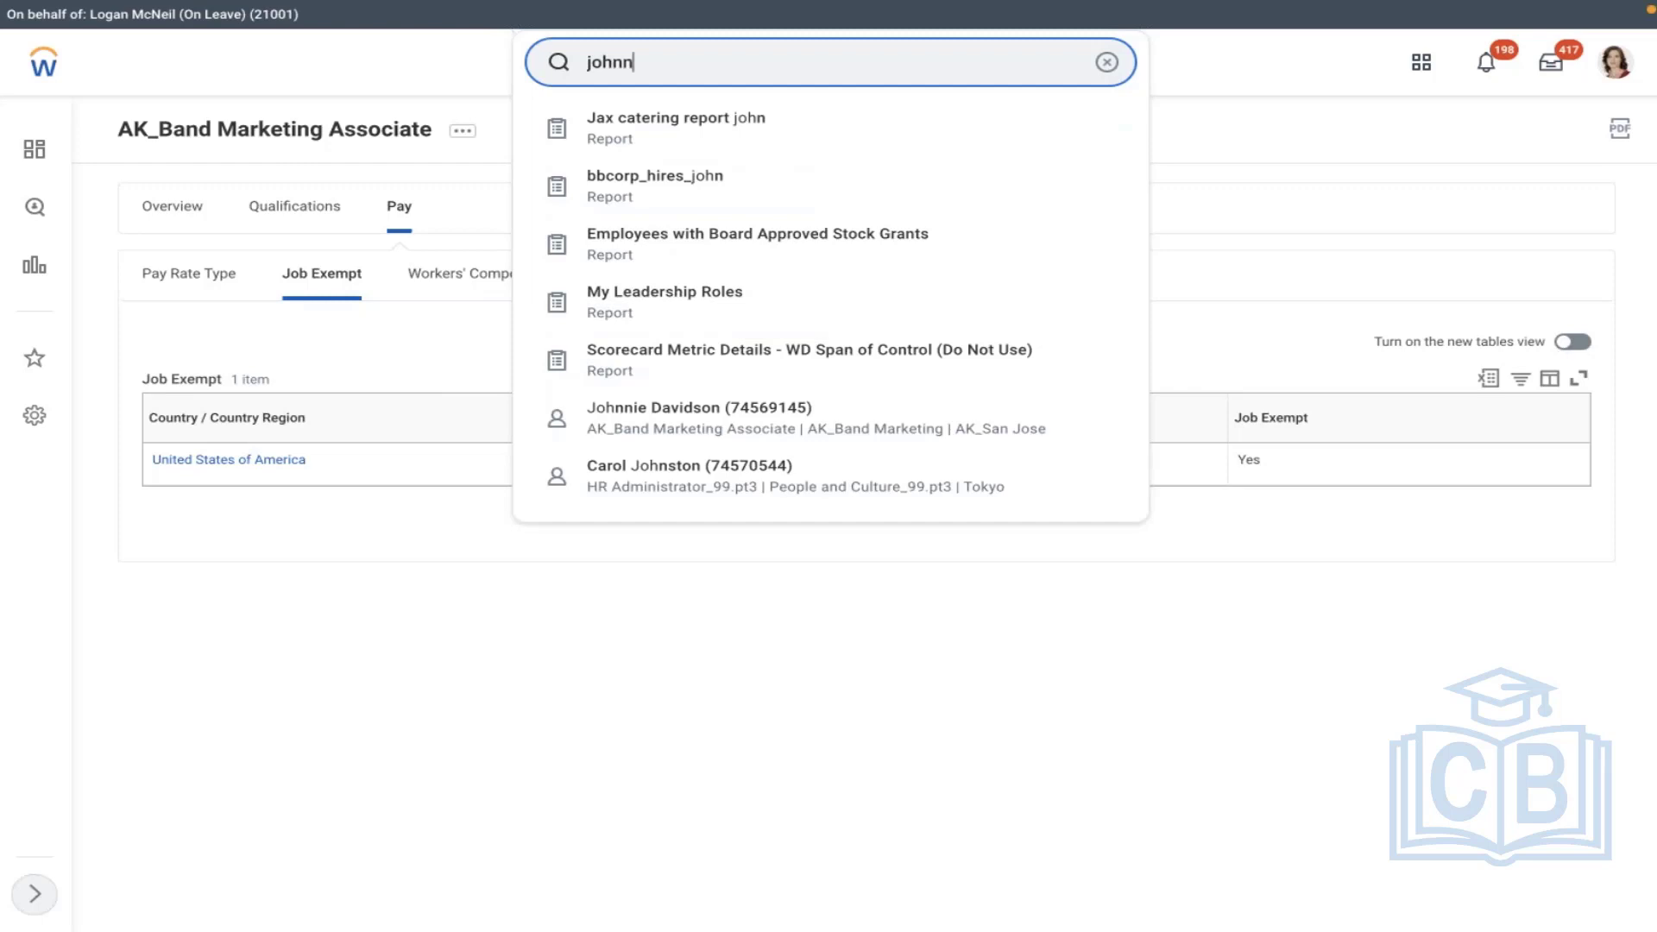
pyautogui.write('ie')
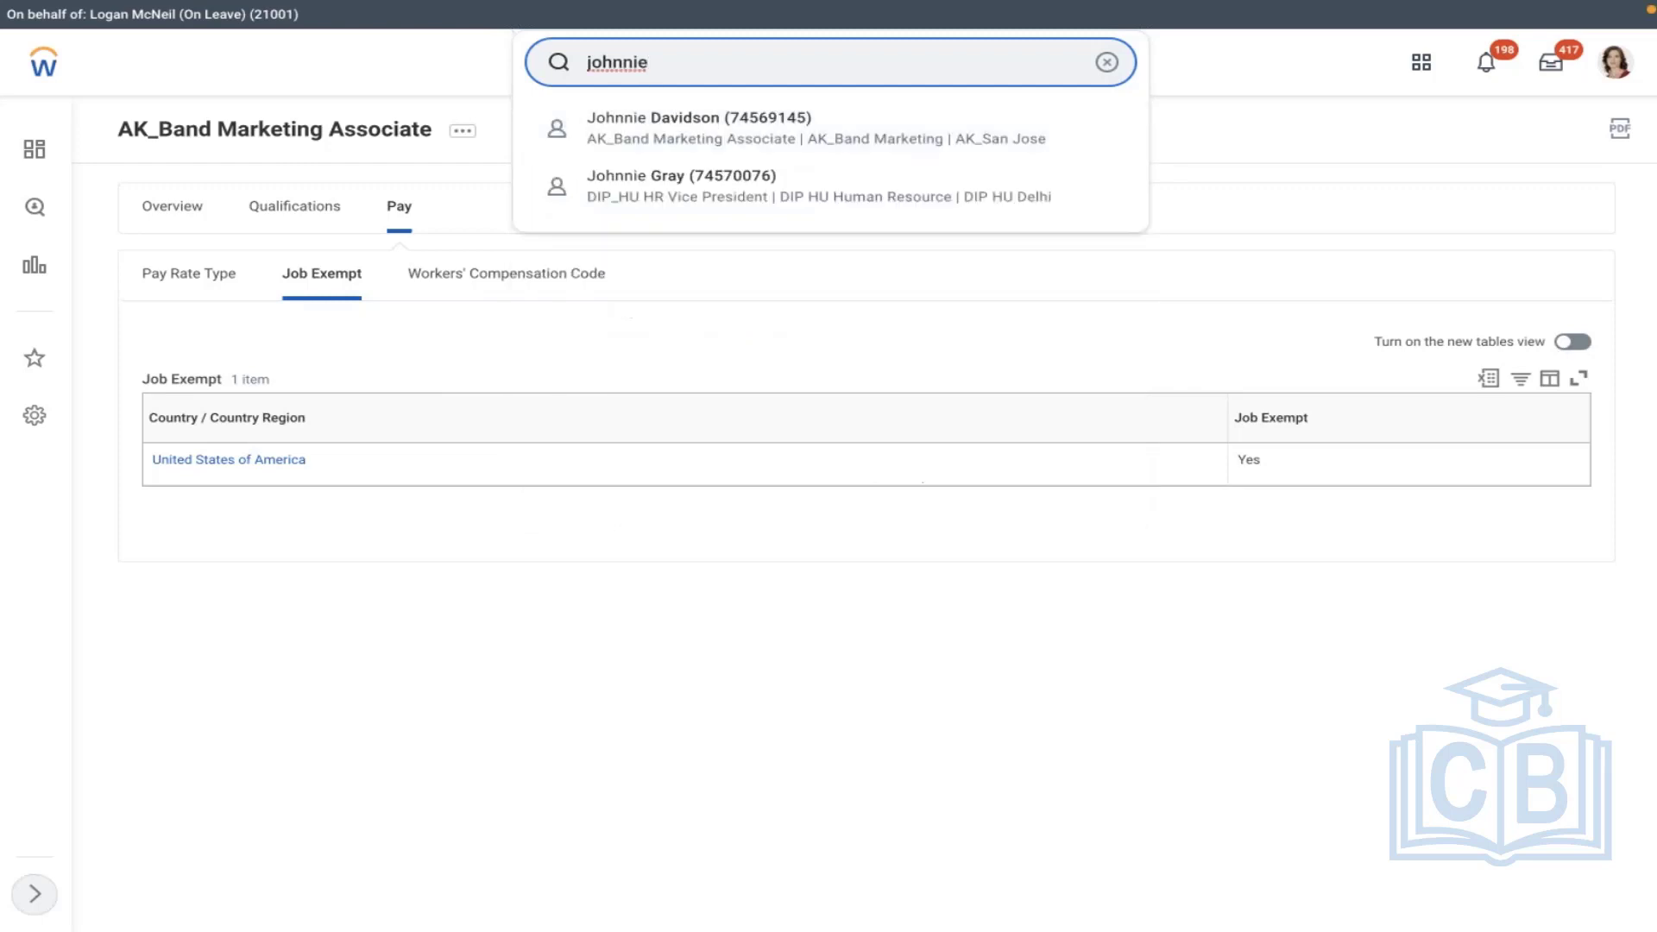
pyautogui.click(743, 121)
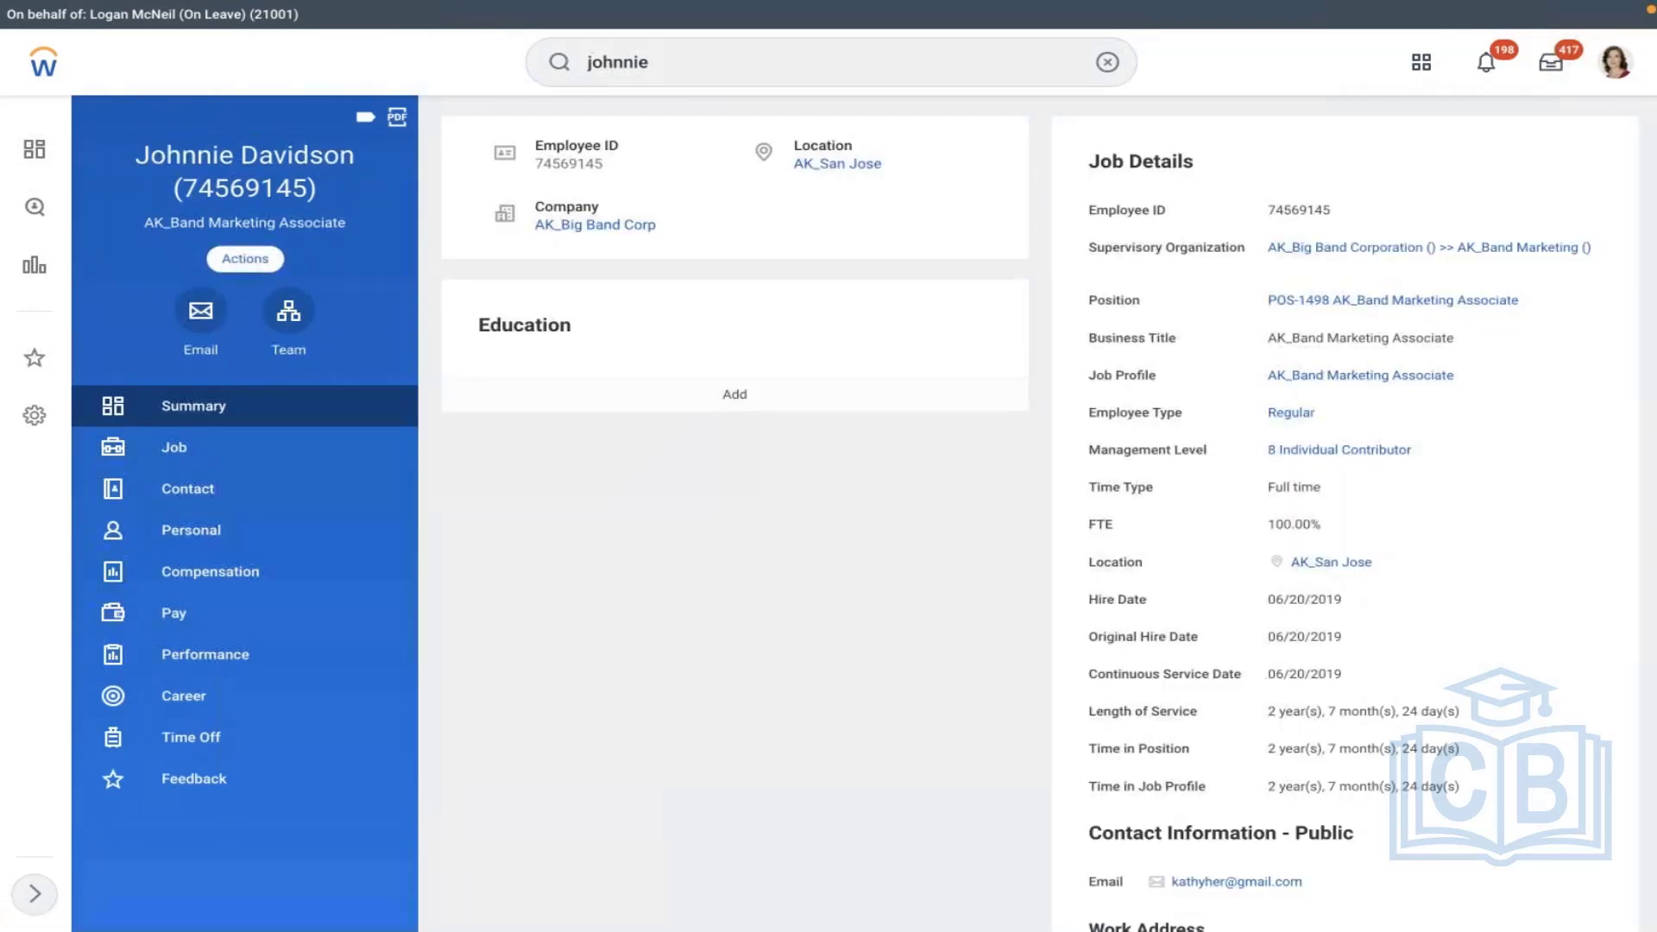
pyautogui.click(245, 259)
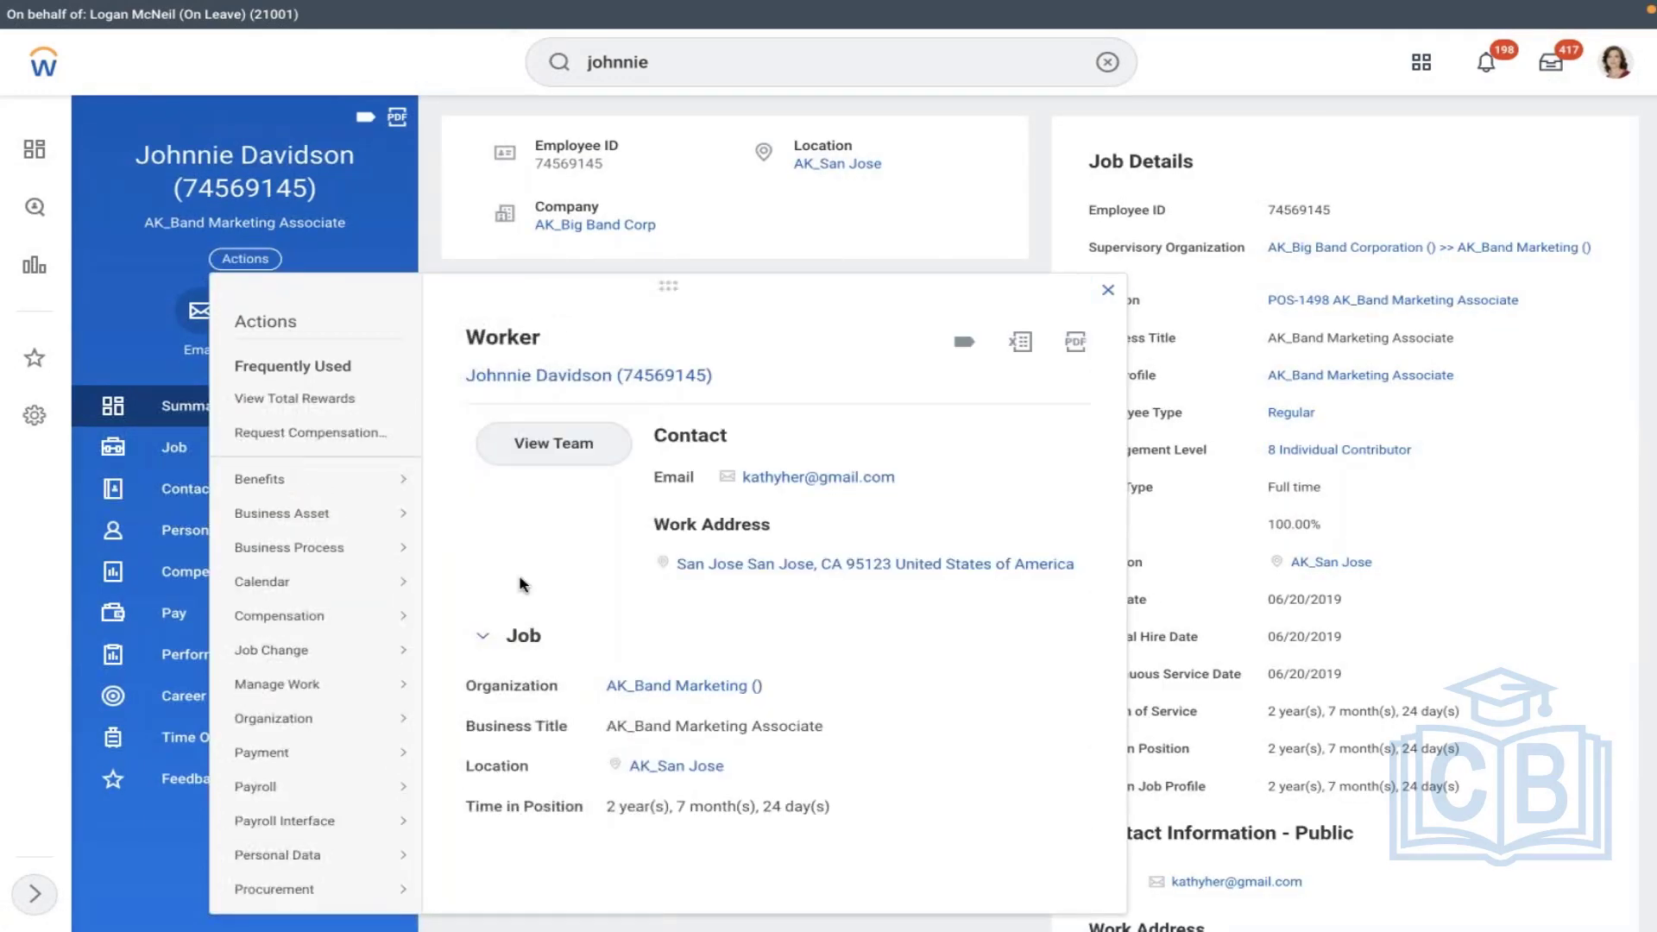
pyautogui.scroll(-10, 522, 585)
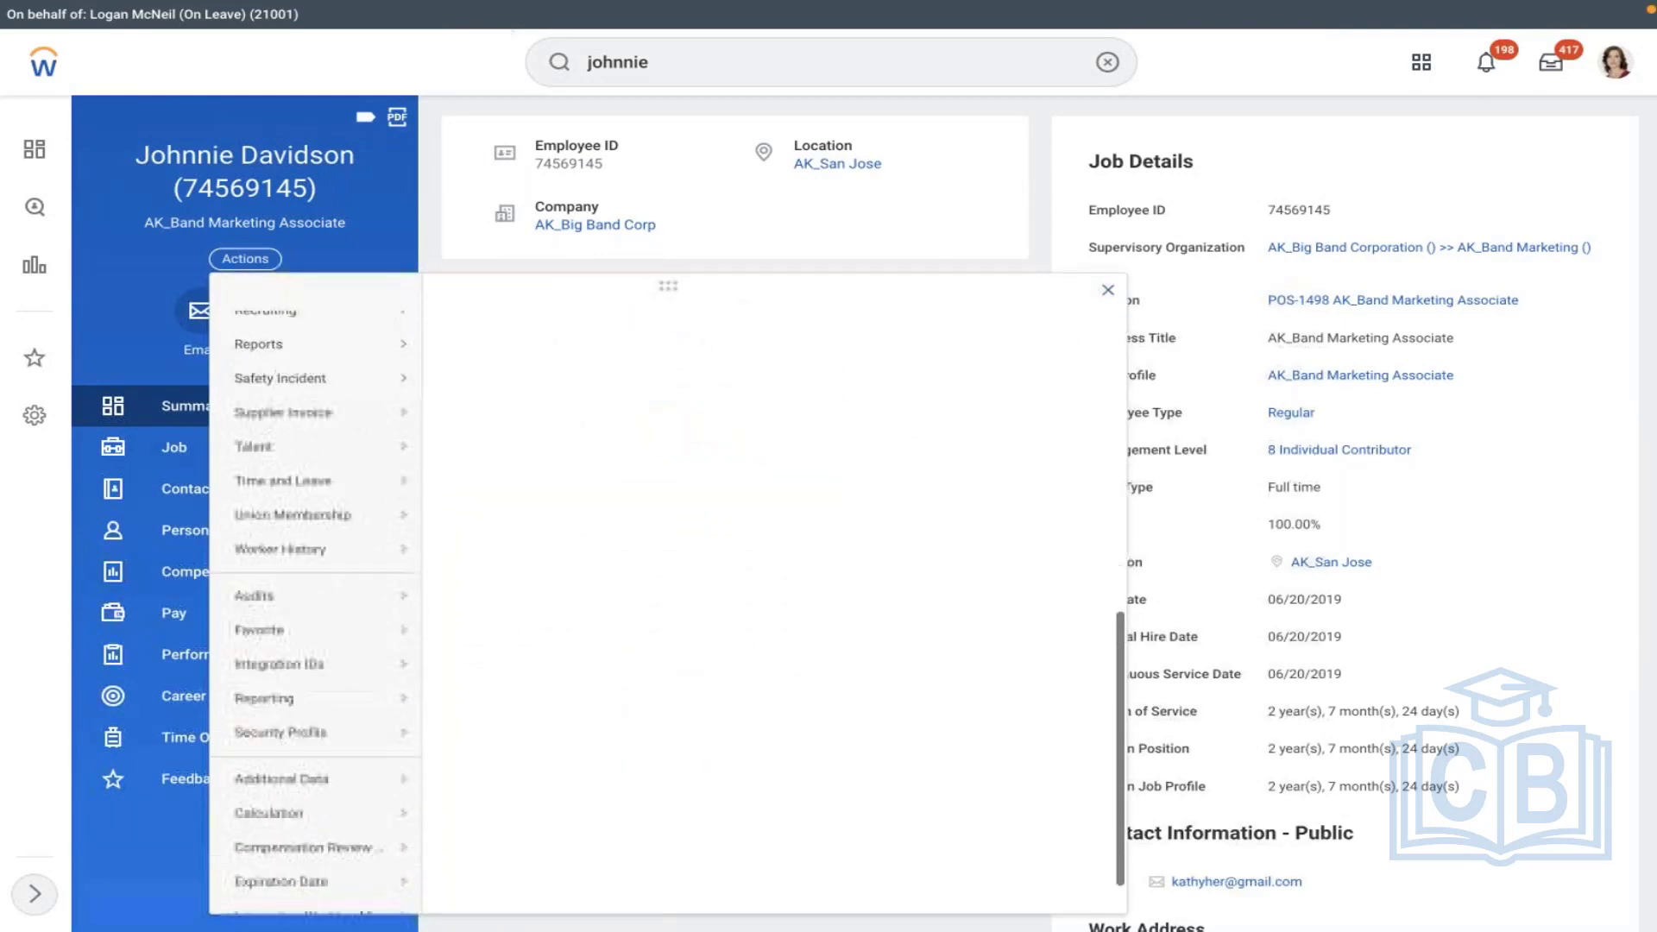
pyautogui.moveTo(405, 520)
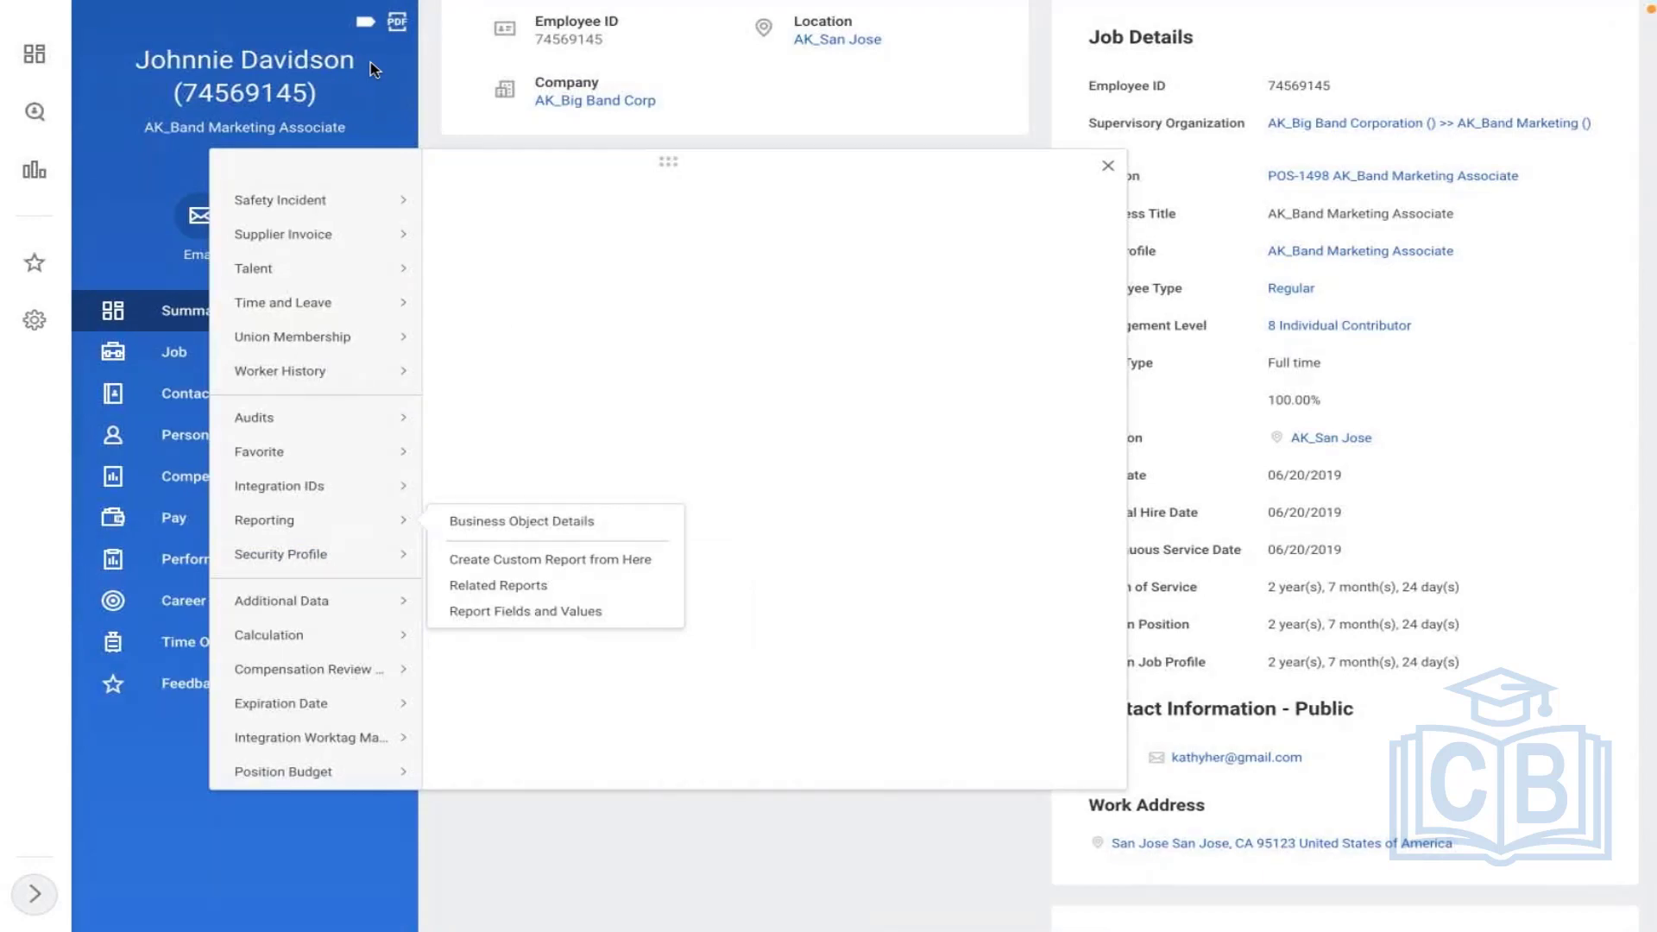
pyautogui.moveTo(373, 70); pyautogui.dragTo(134, 59)
pyautogui.hotkey('ctrl', 'c')
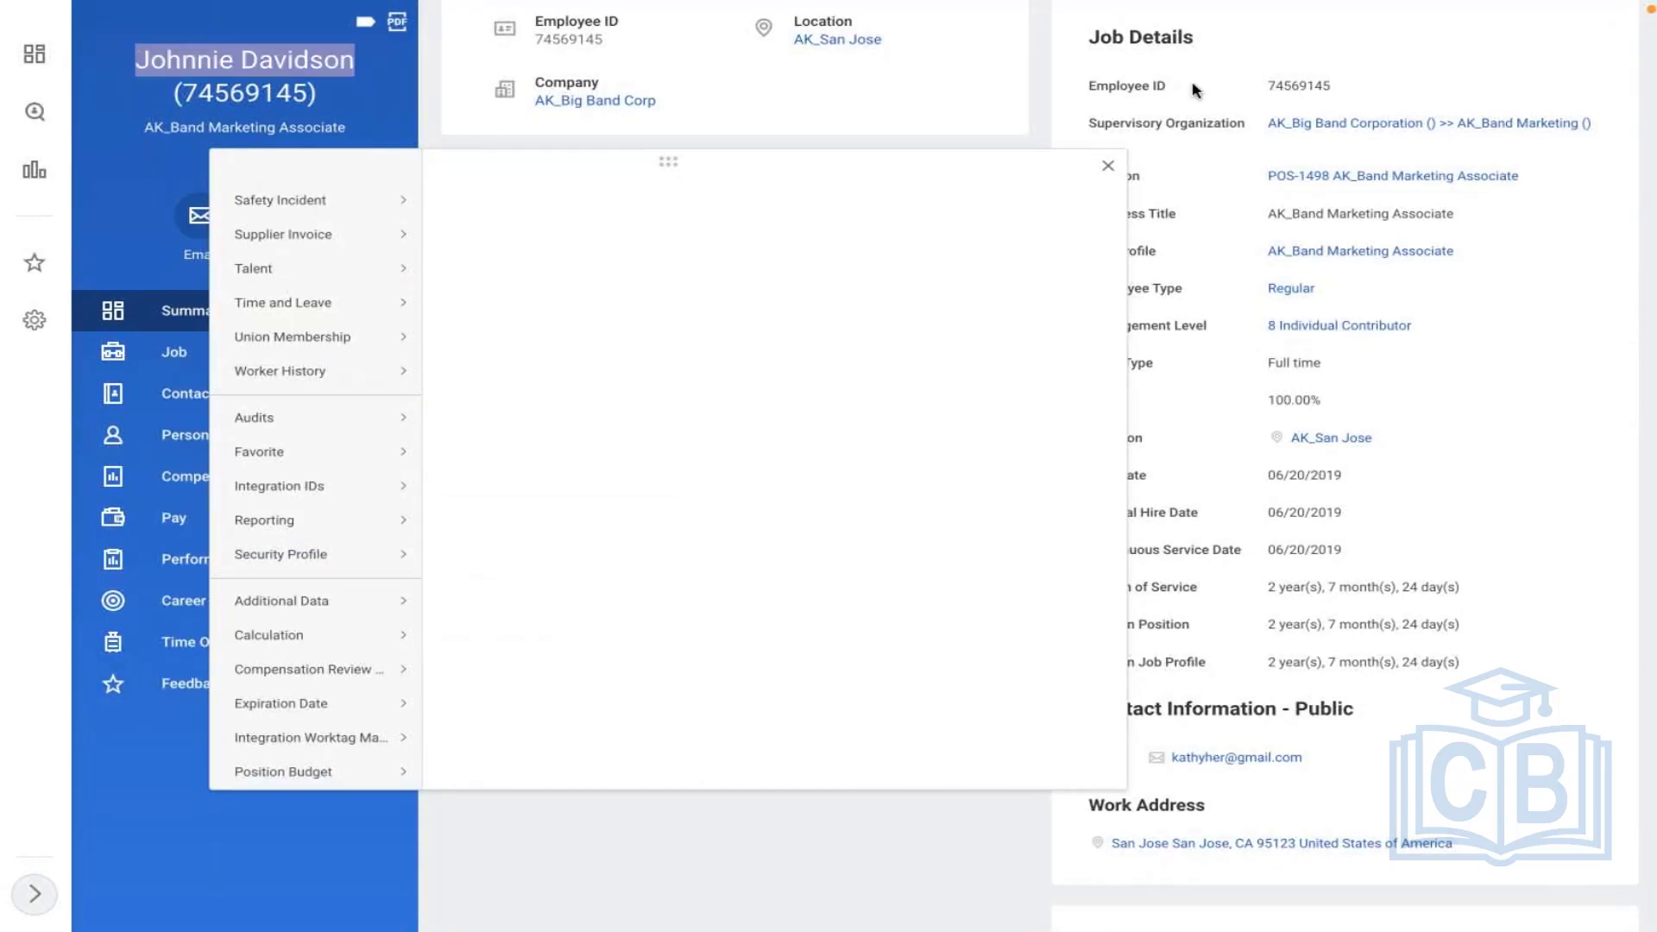
pyautogui.click(1038, 99)
# Step: Open Start Proxy, look up the marketing associate to act as, then search 'edit ben event'
pyautogui.scroll(1, 1039, 99)
pyautogui.scroll(2, 1038, 100)
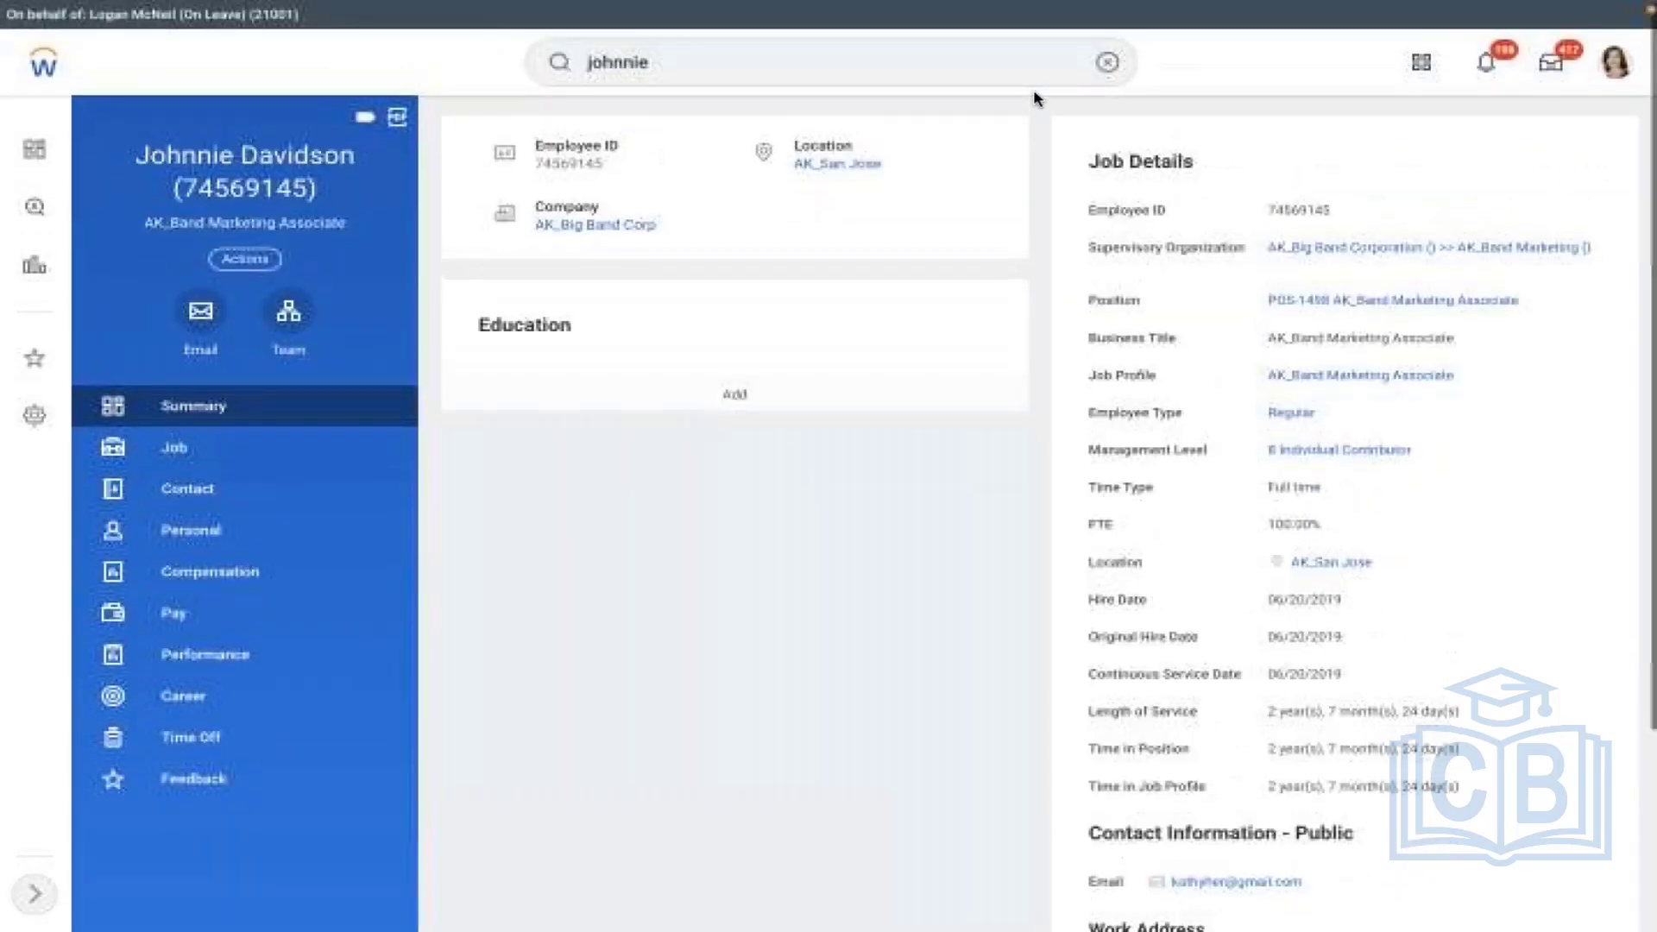
pyautogui.click(1105, 61)
pyautogui.write('star')
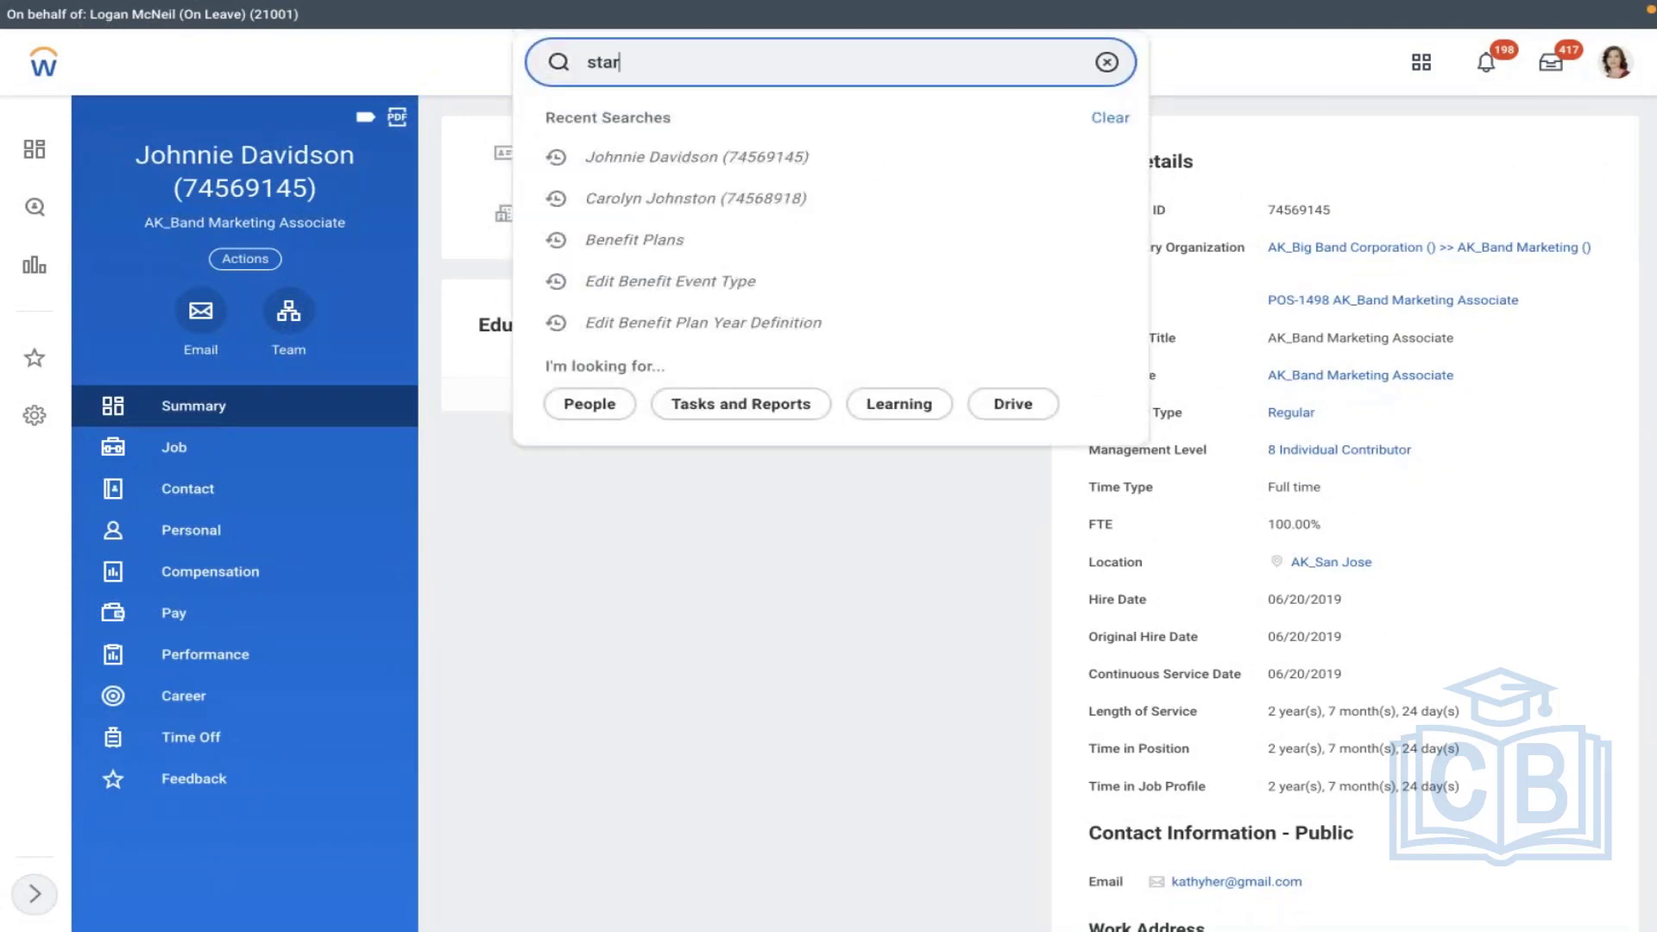
pyautogui.write('t proxy')
pyautogui.click(635, 114)
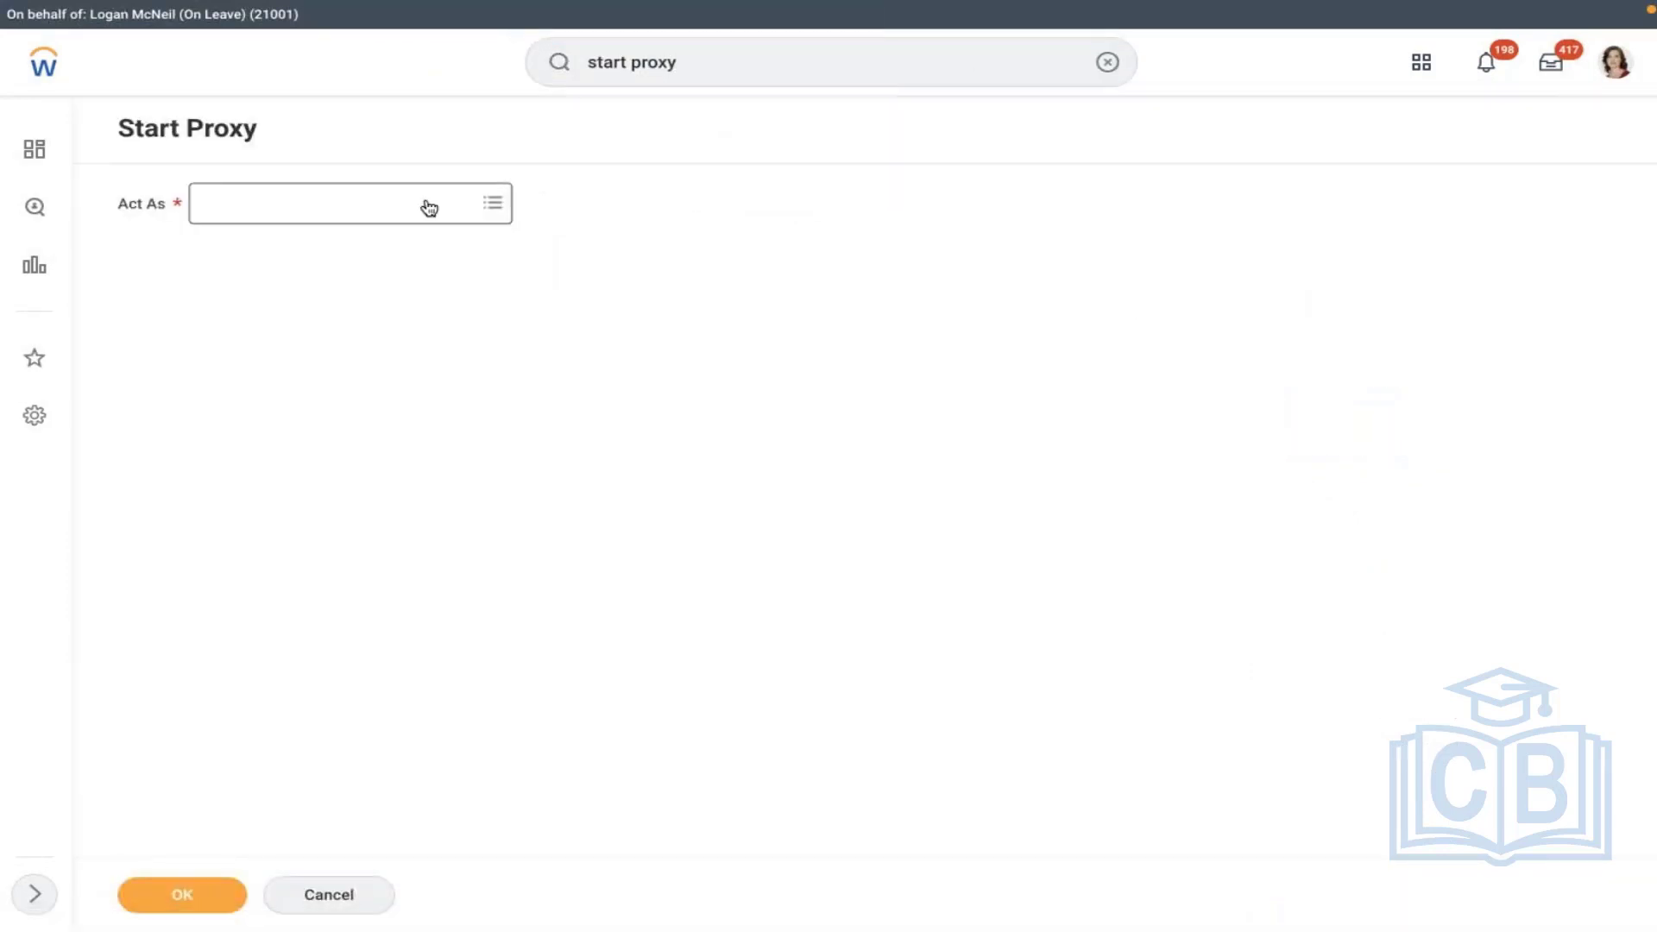
pyautogui.click(429, 208)
pyautogui.hotkey('ctrl', 'v')
pyautogui.press('Return')
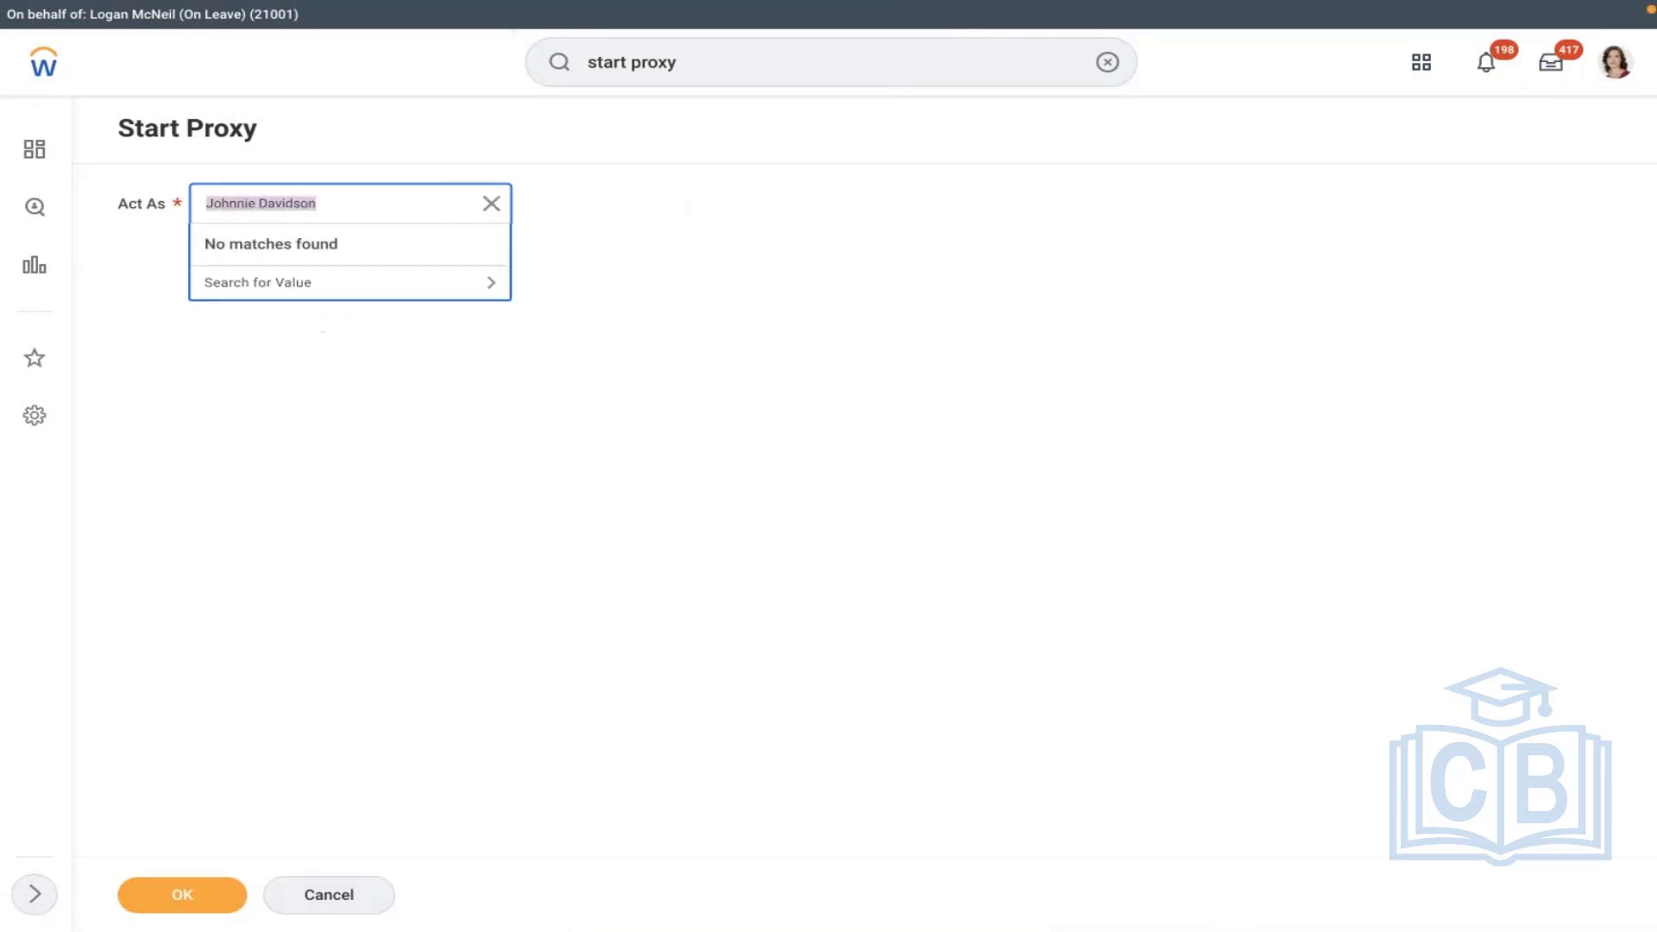
pyautogui.click(1107, 62)
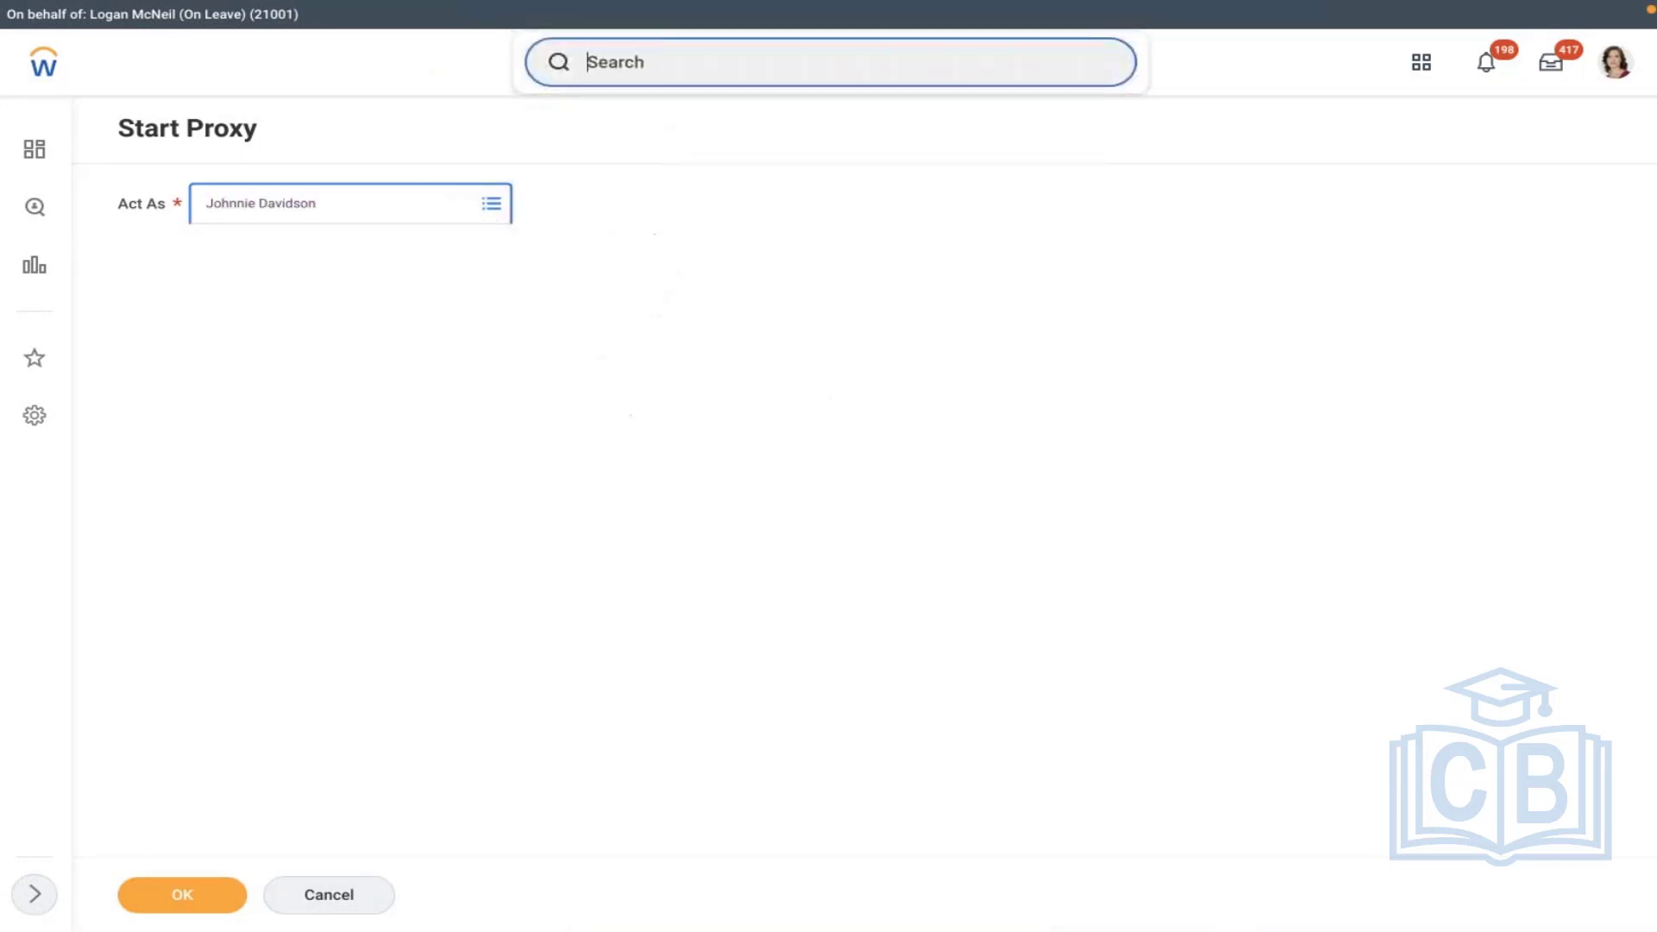
pyautogui.write('edit be')
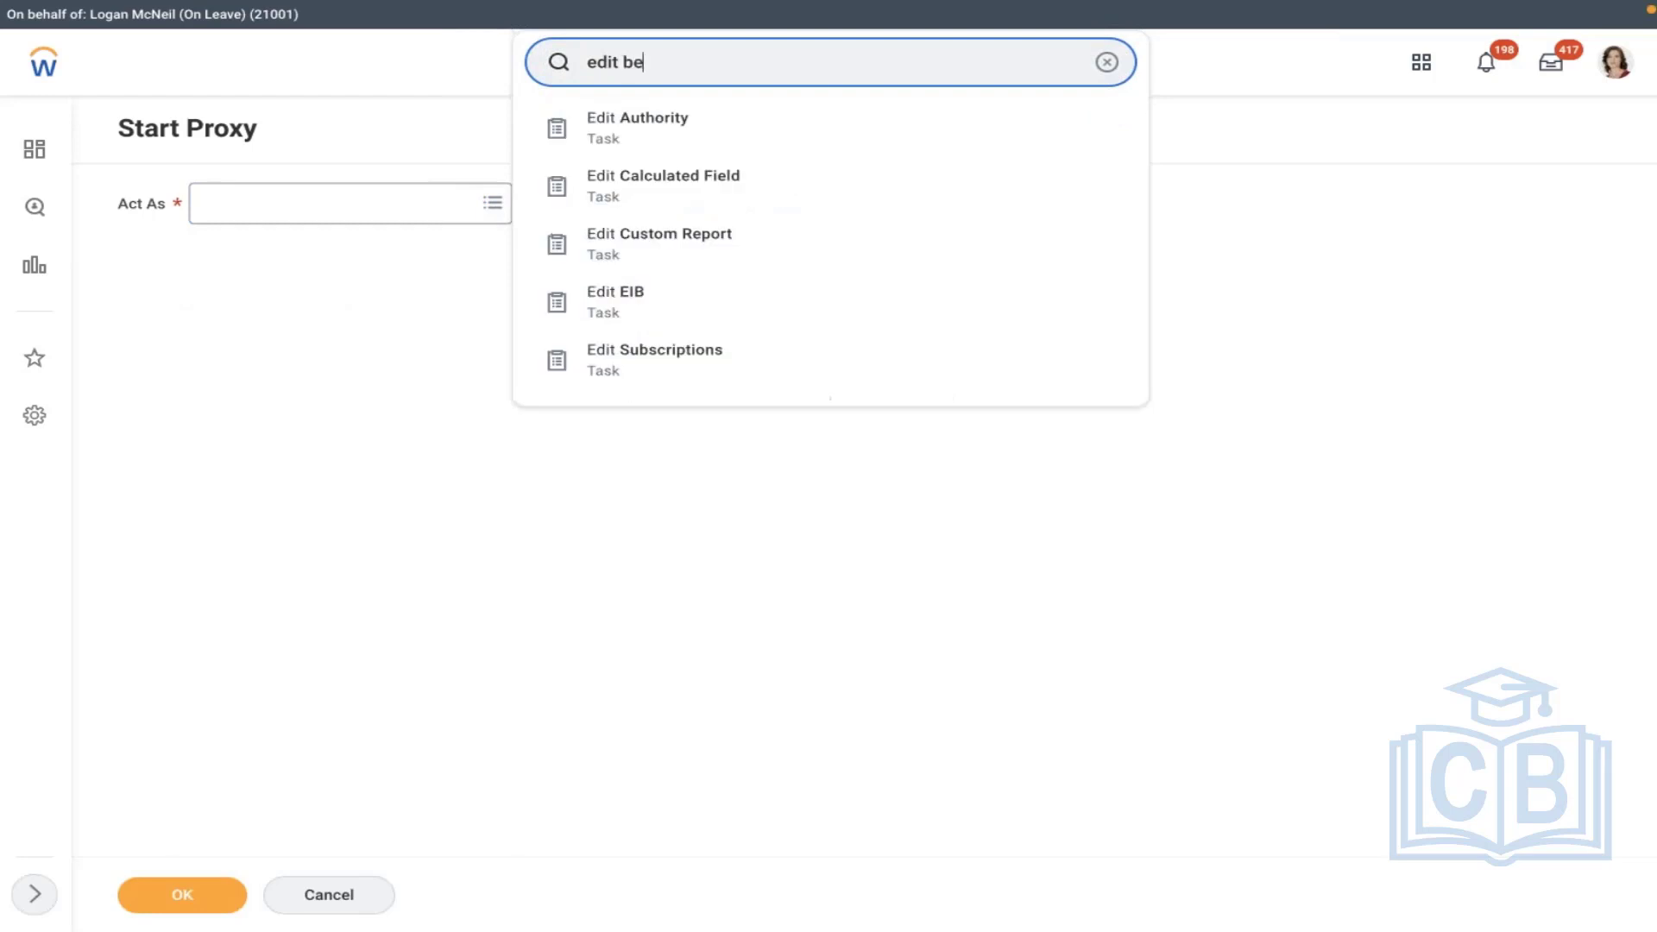
pyautogui.write('n event')
# Step: Enable Route Enrollment to Benefits Partner on the AMD - Retirement Savings Account event type and save
pyautogui.click(690, 127)
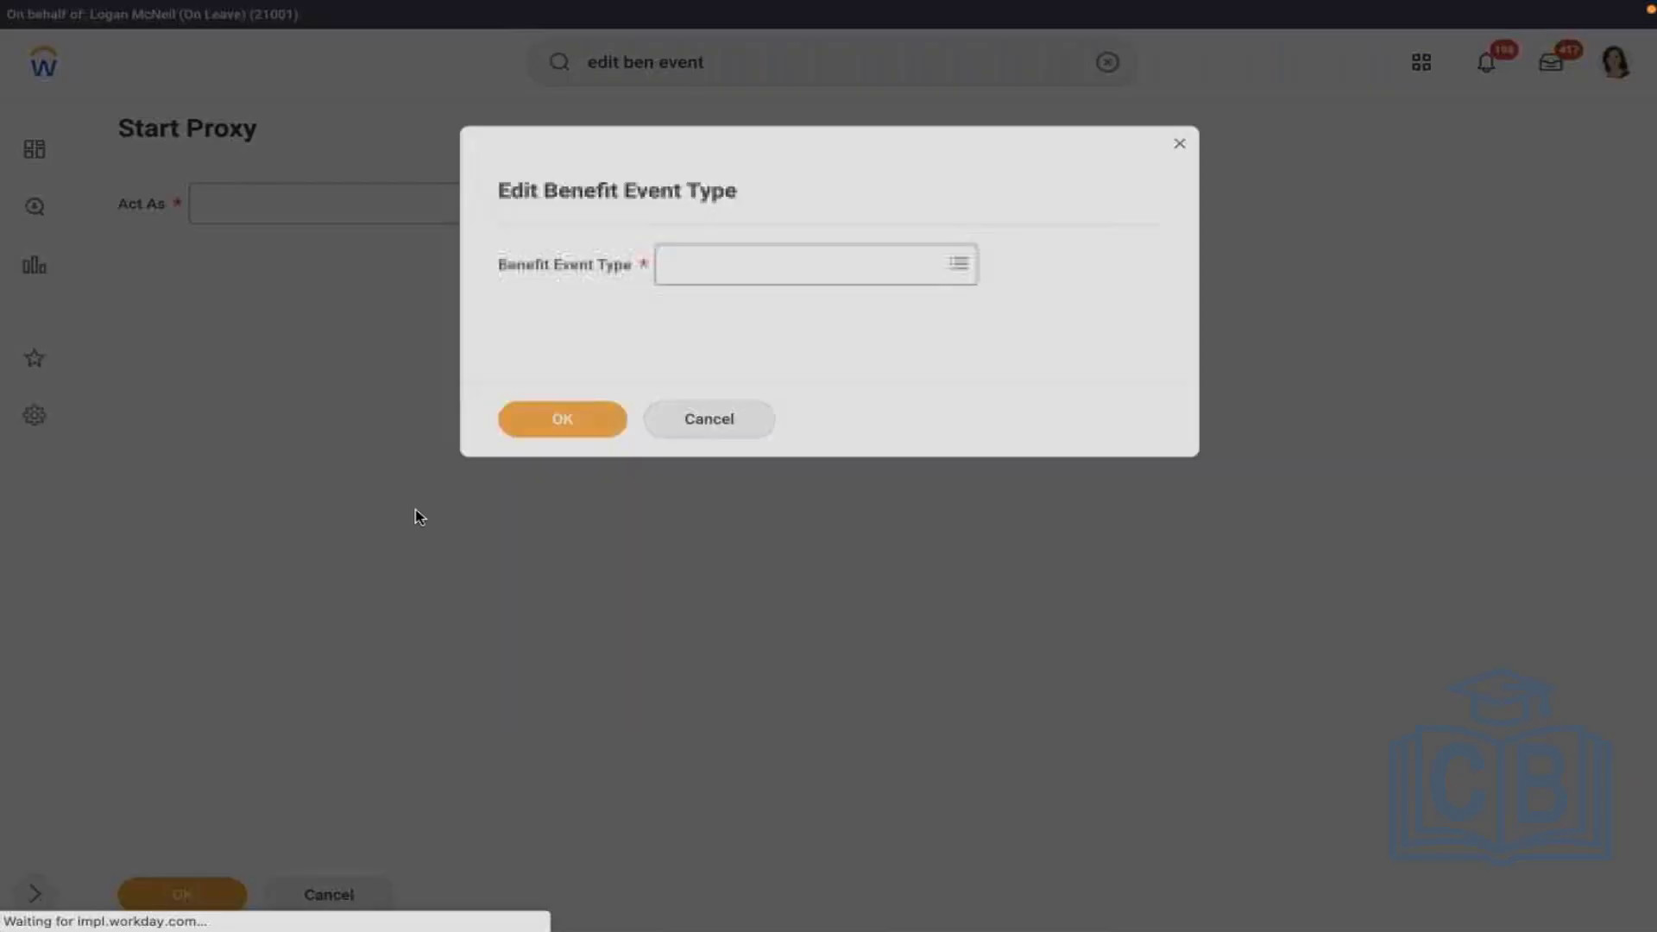
pyautogui.click(733, 271)
pyautogui.write('amd')
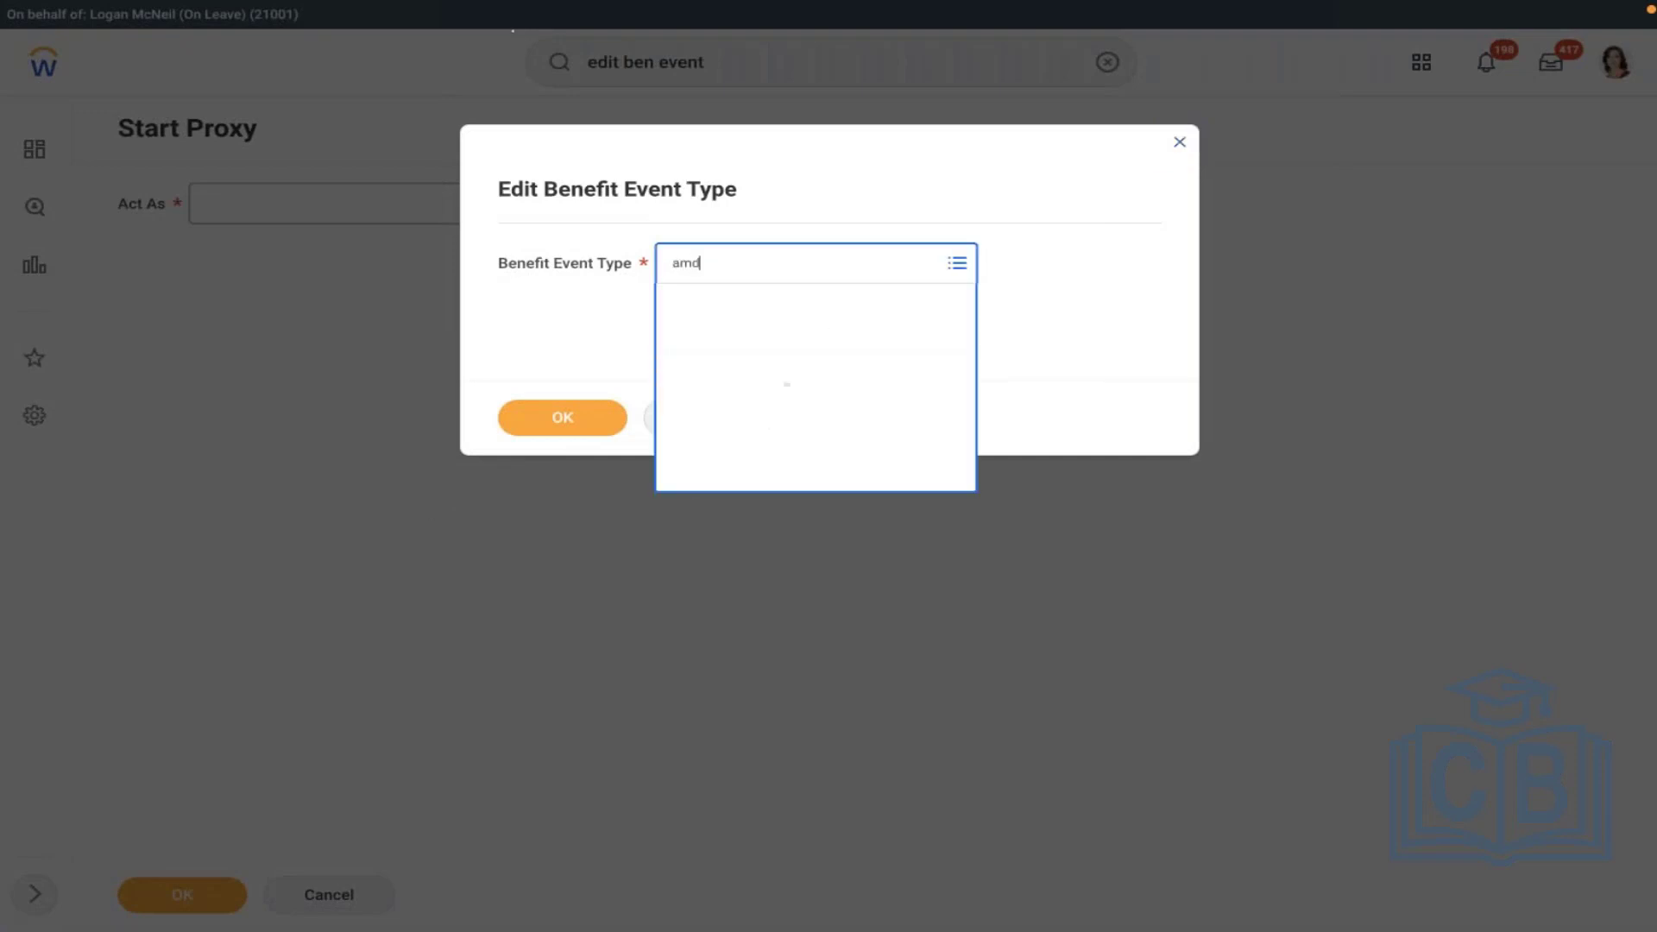
pyautogui.click(769, 367)
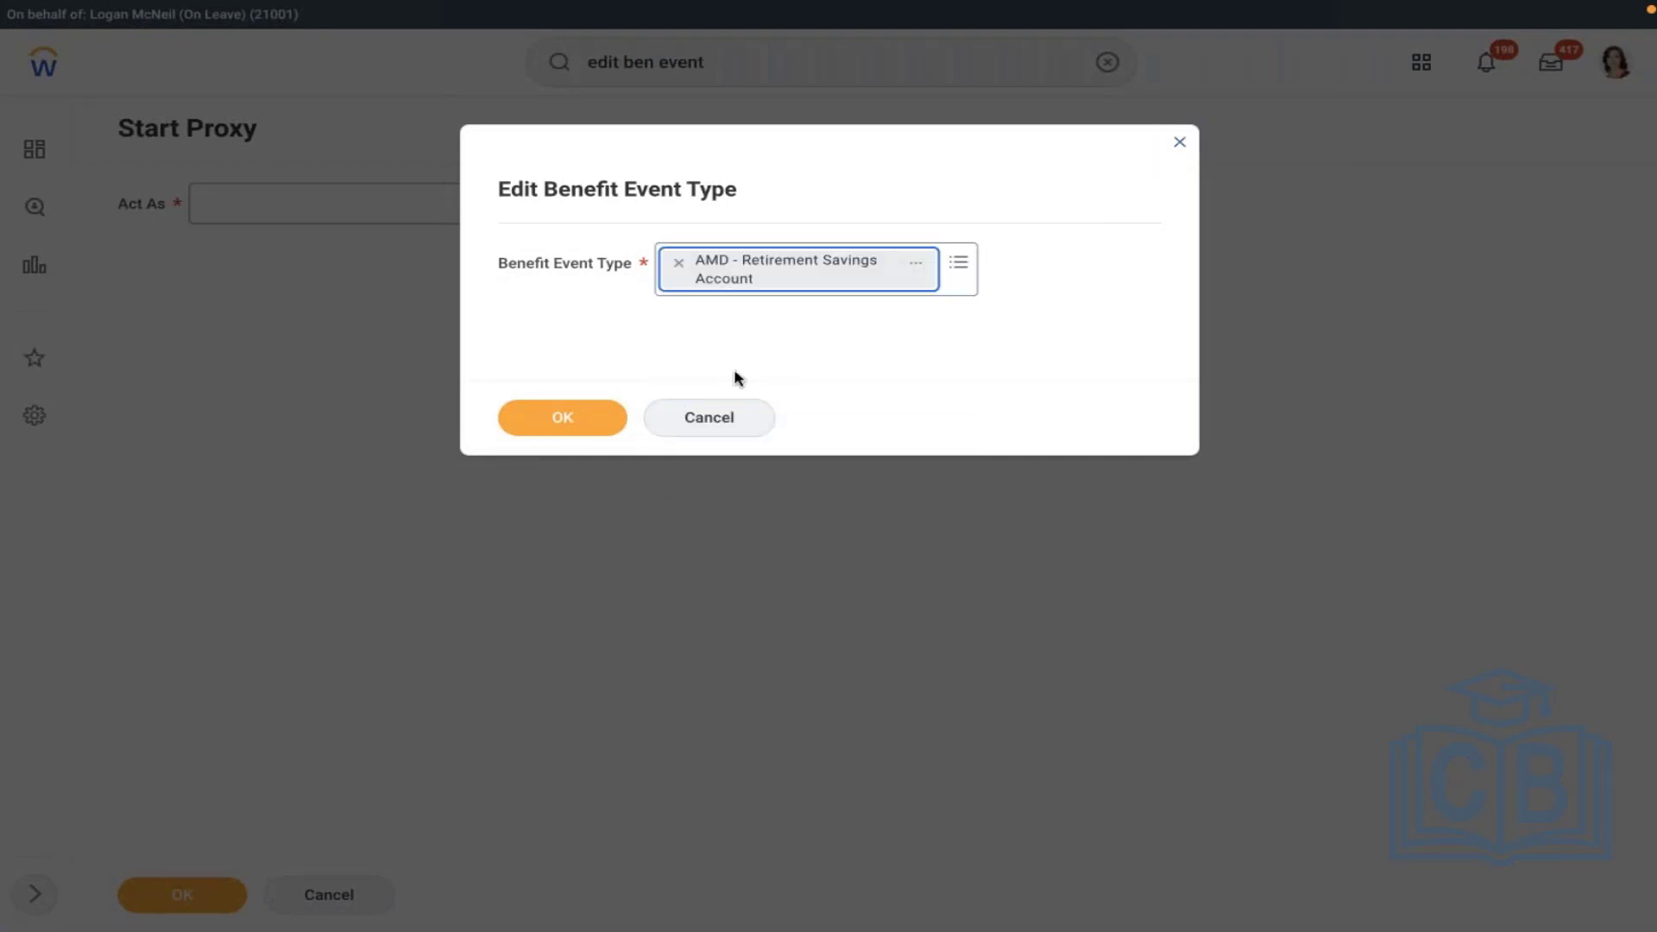
pyautogui.click(559, 414)
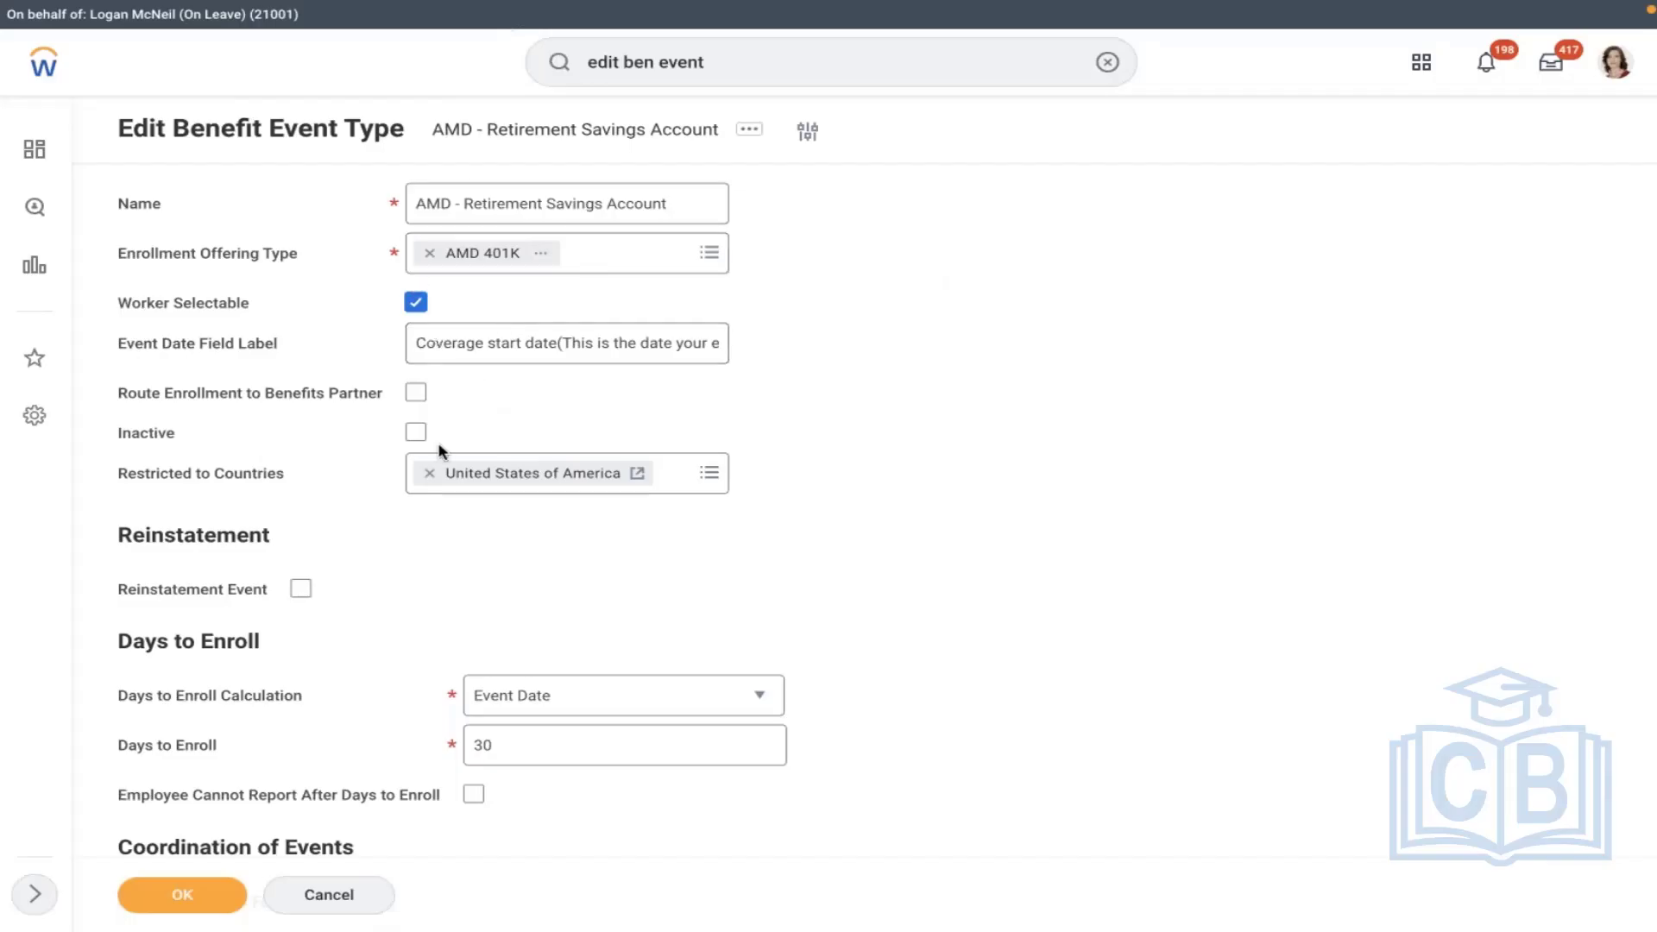
pyautogui.click(417, 394)
pyautogui.click(191, 896)
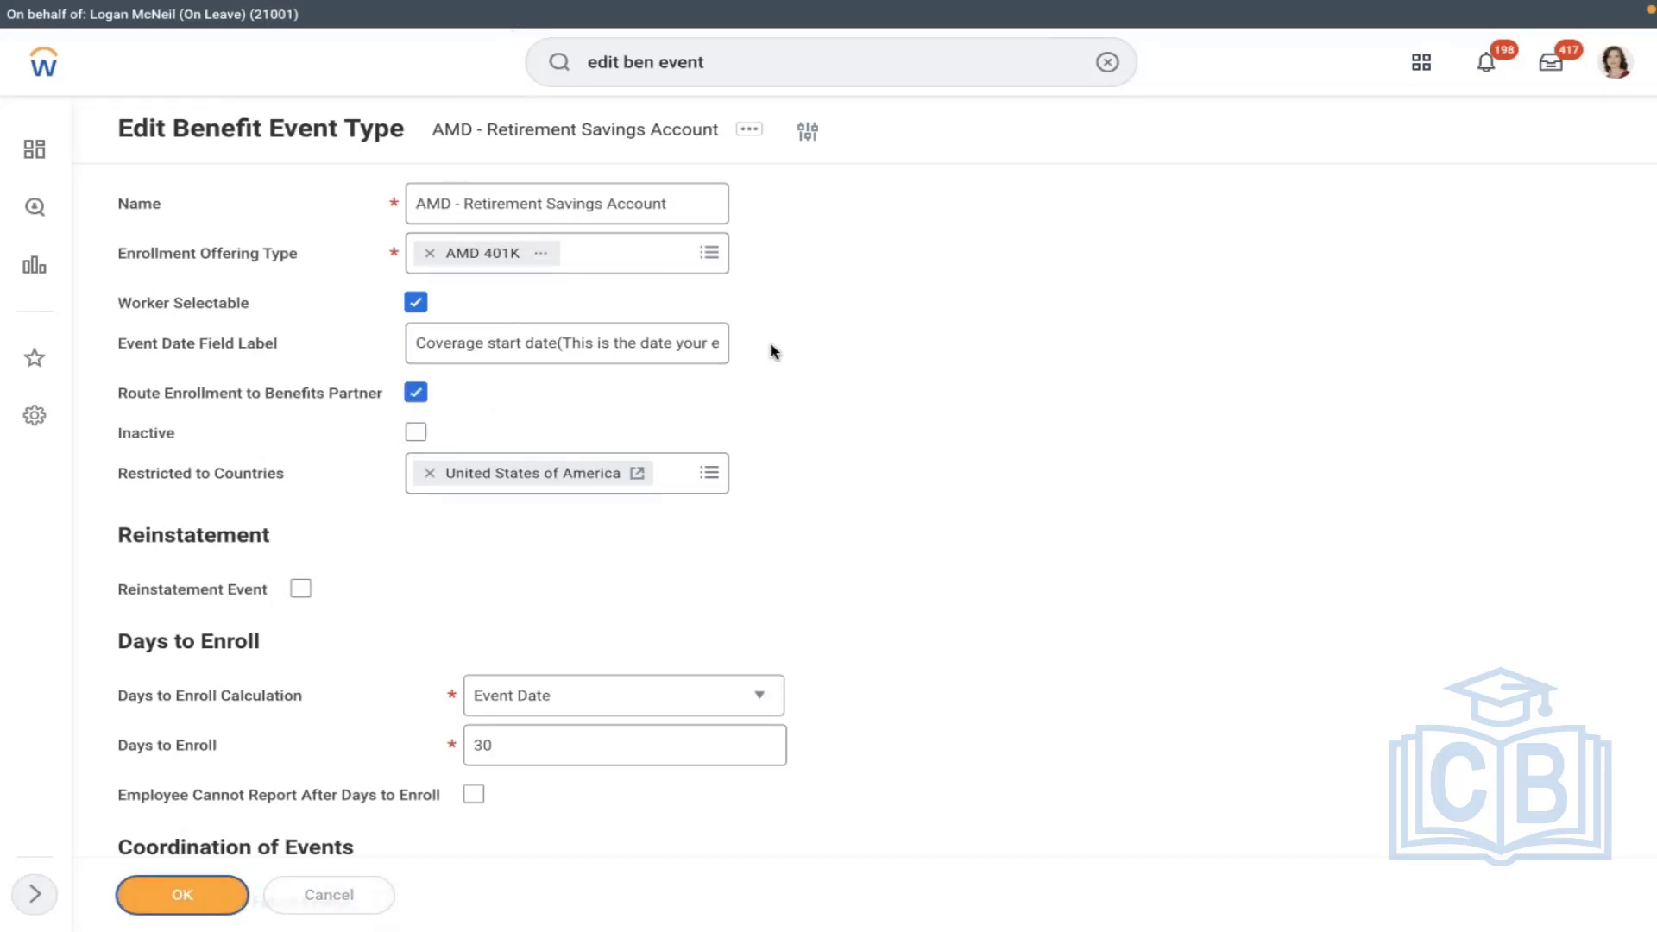
# Step: Clear the search box and bring up the recent searches list
pyautogui.click(1108, 62)
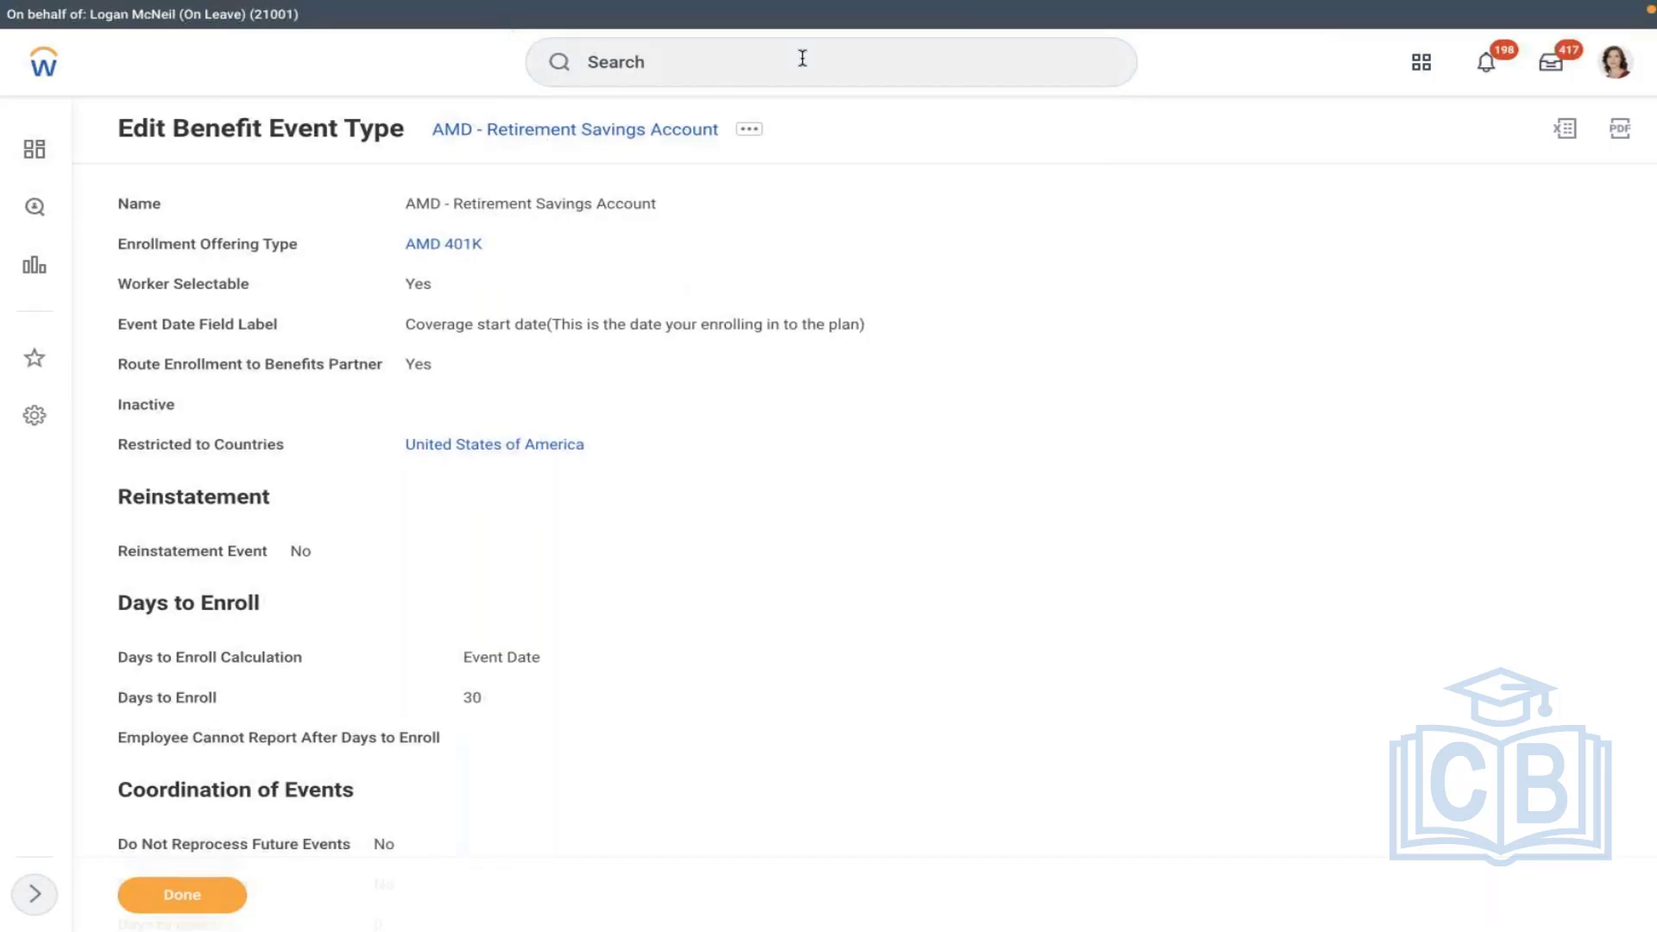
pyautogui.click(765, 64)
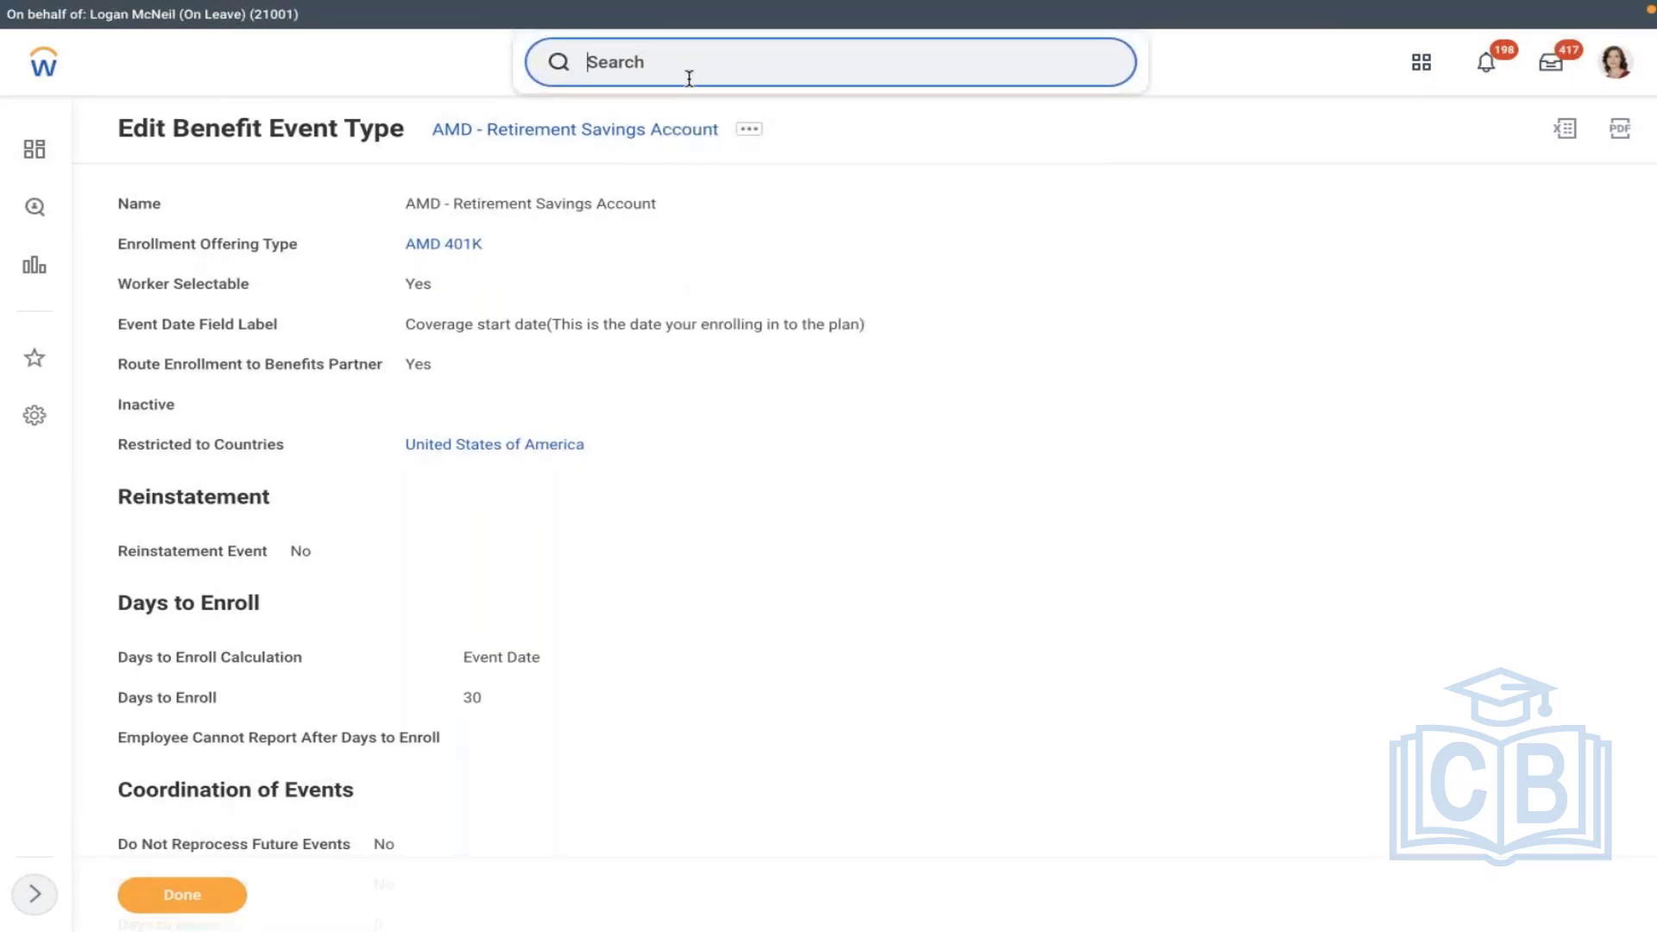
pyautogui.click(556, 65)
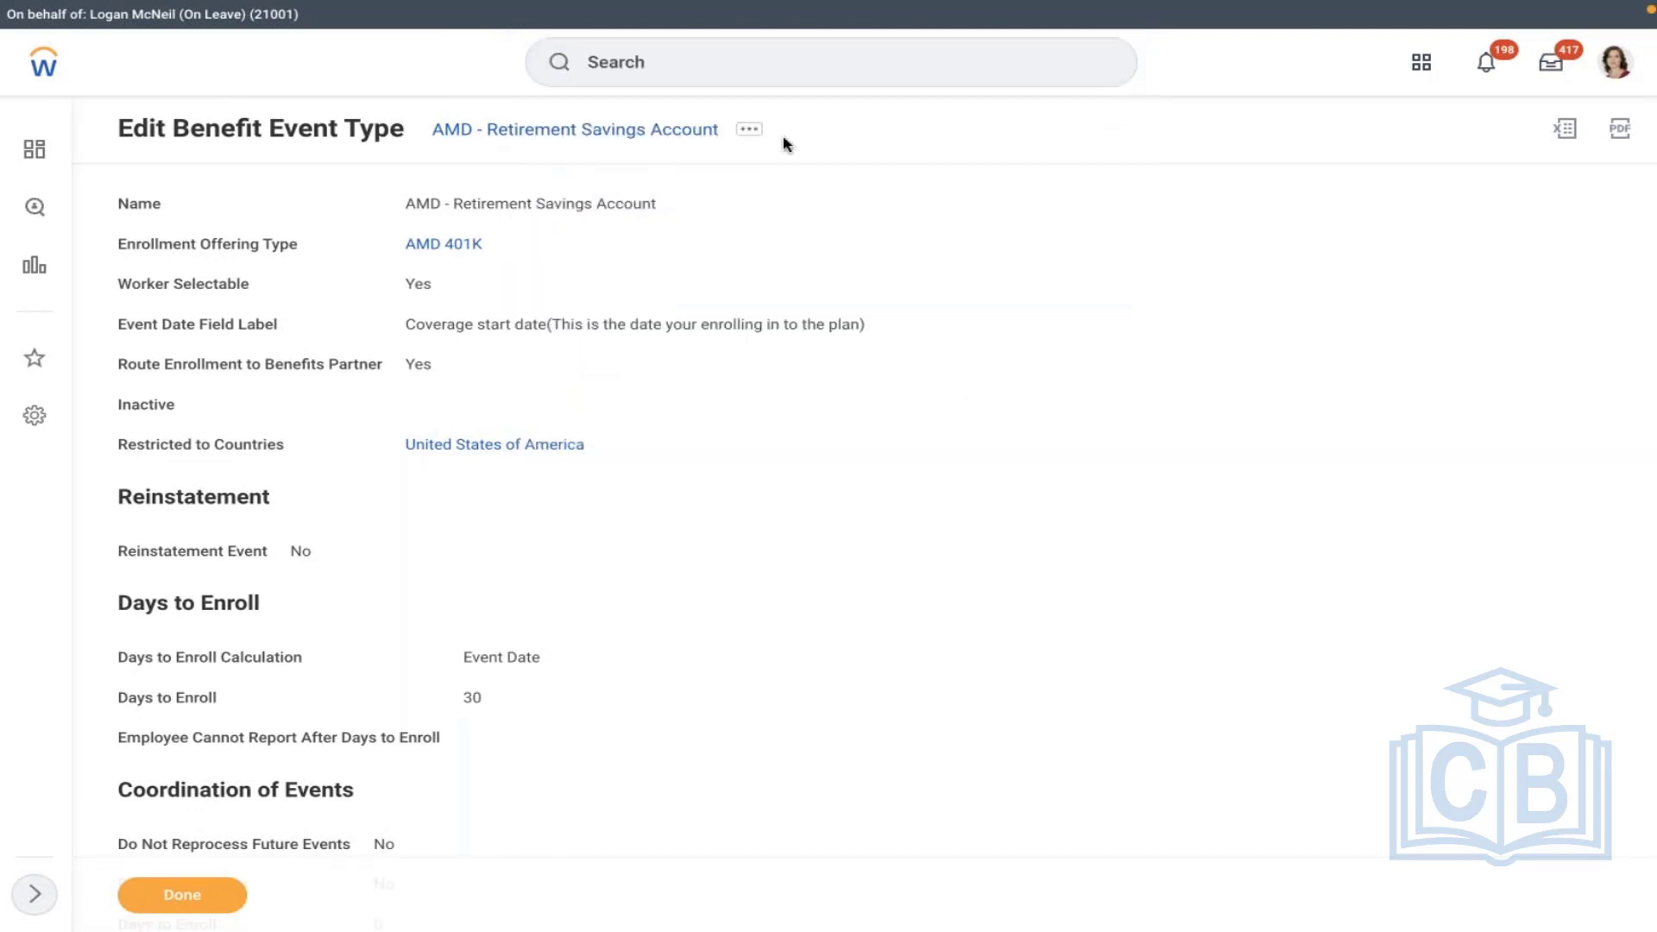
pyautogui.click(549, 63)
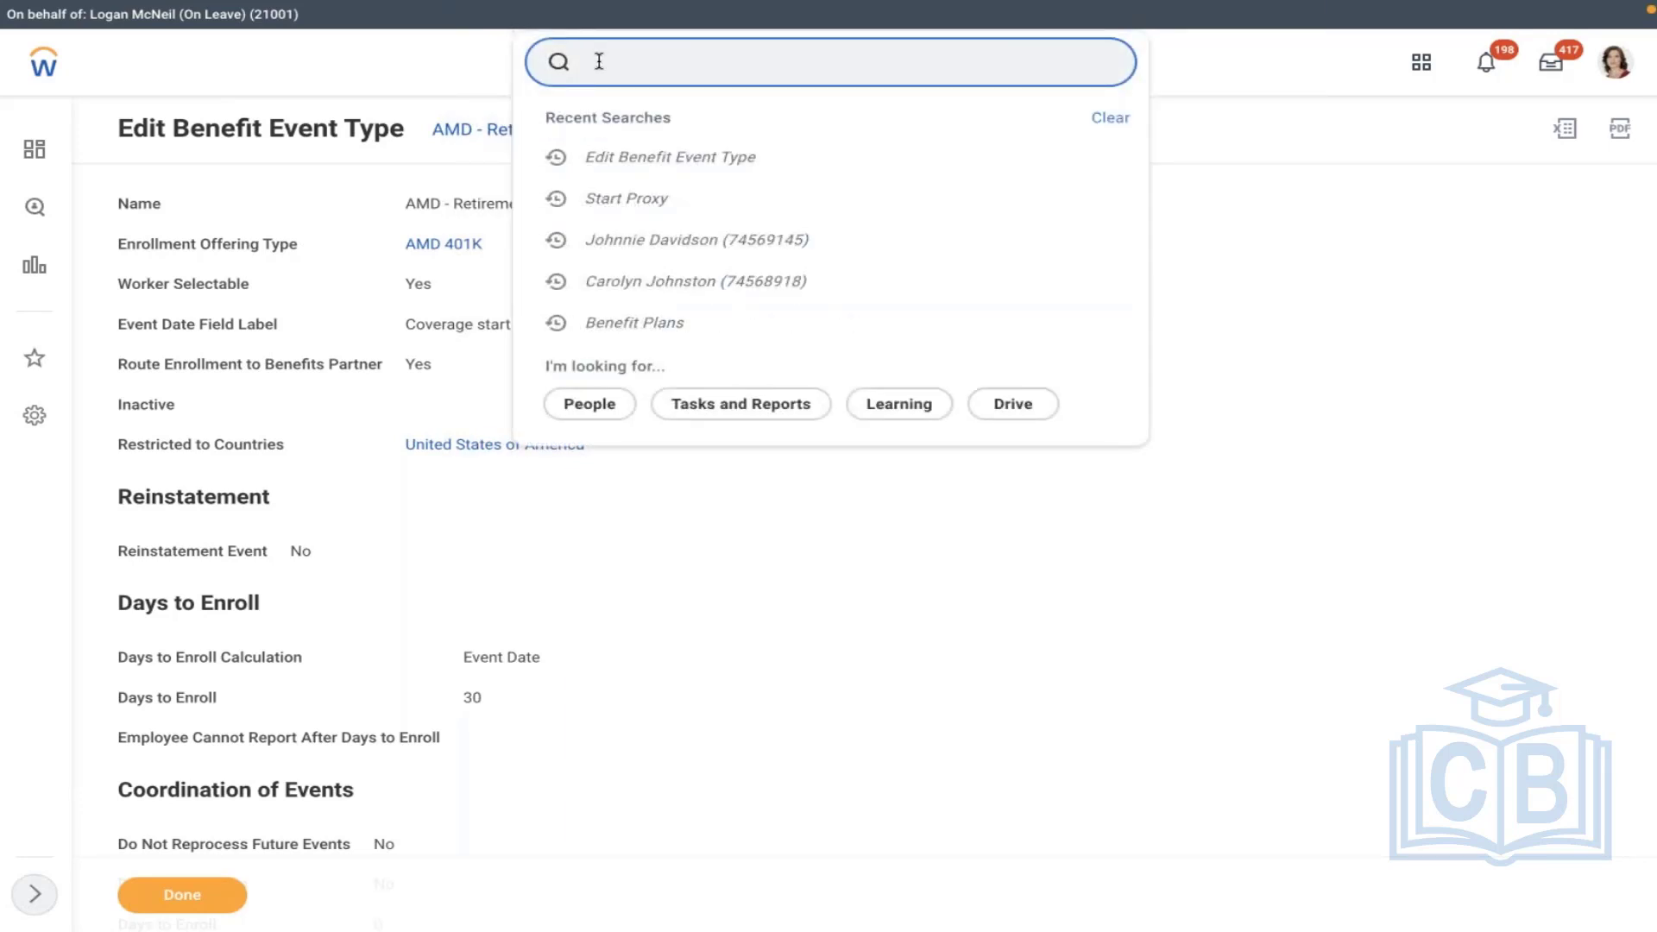
# Step: Find the Regional Sales Manager Northeast US and start Change Benefits from the worker's profile
pyautogui.write('carolyn')
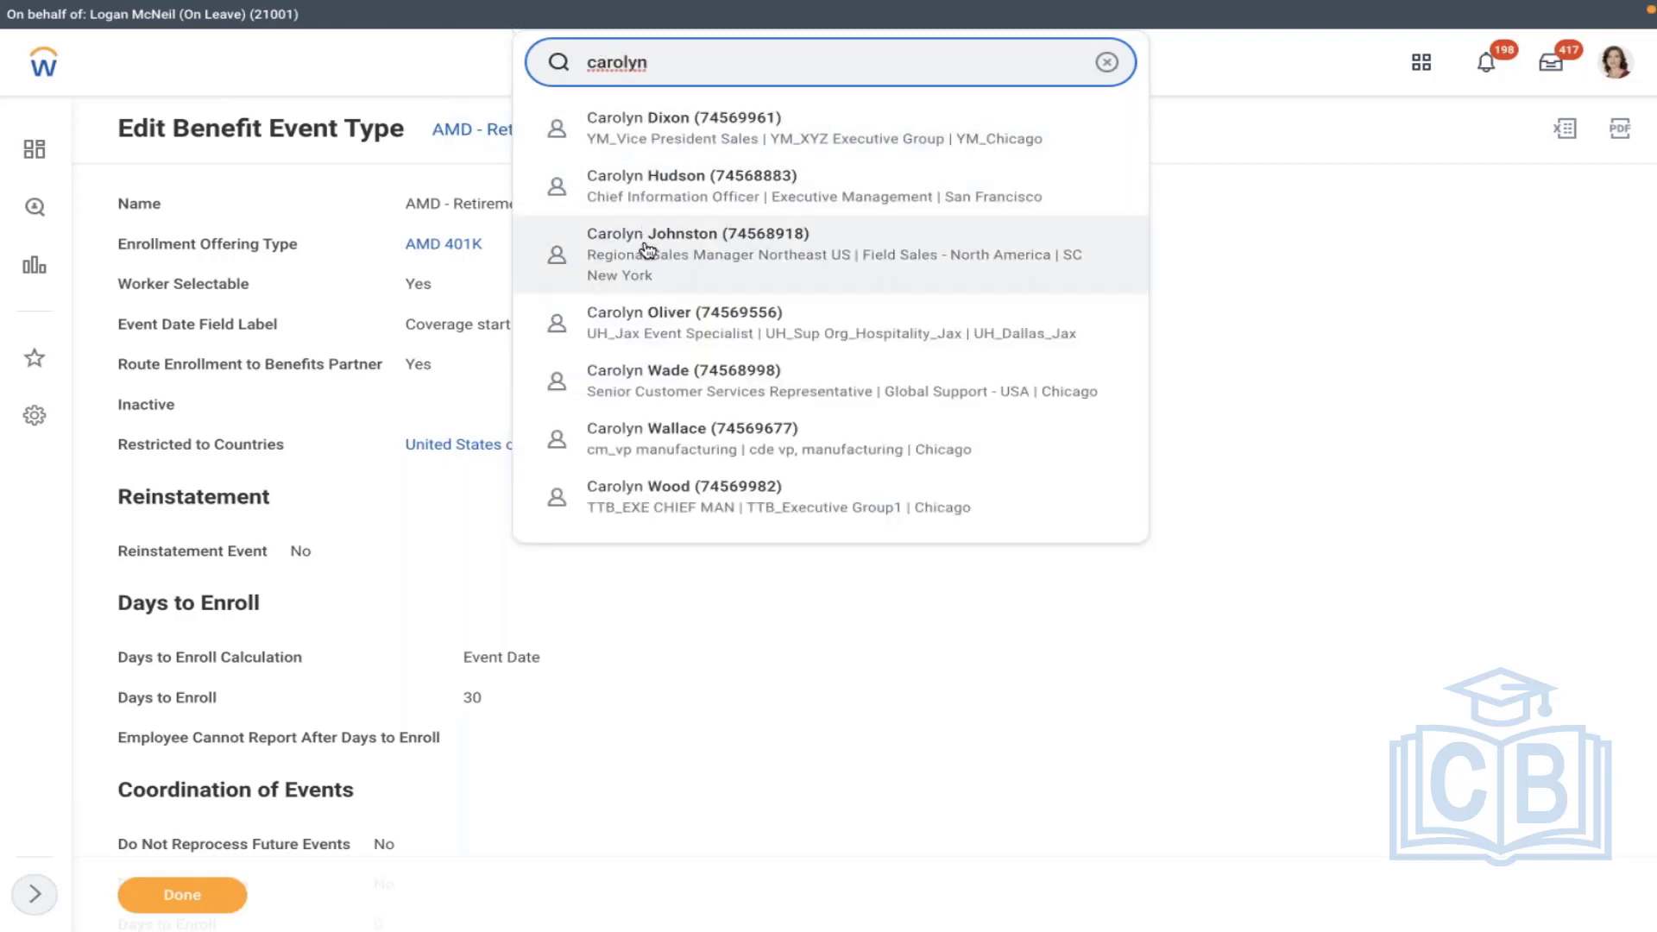
pyautogui.click(647, 252)
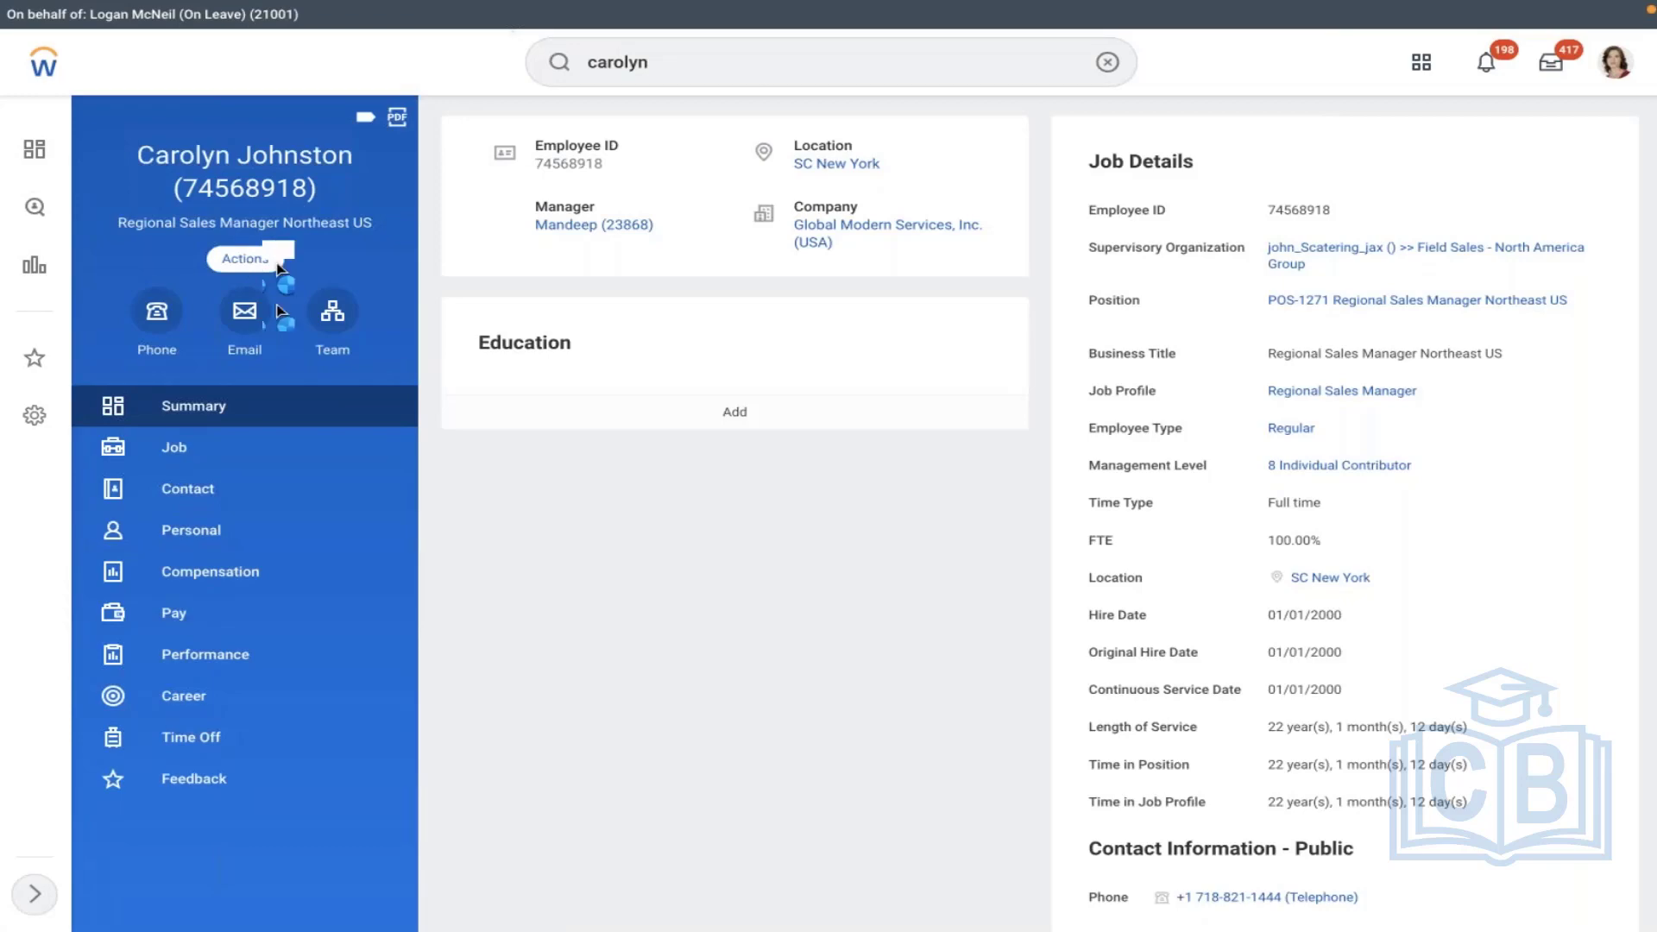
pyautogui.click(248, 261)
pyautogui.moveTo(266, 484)
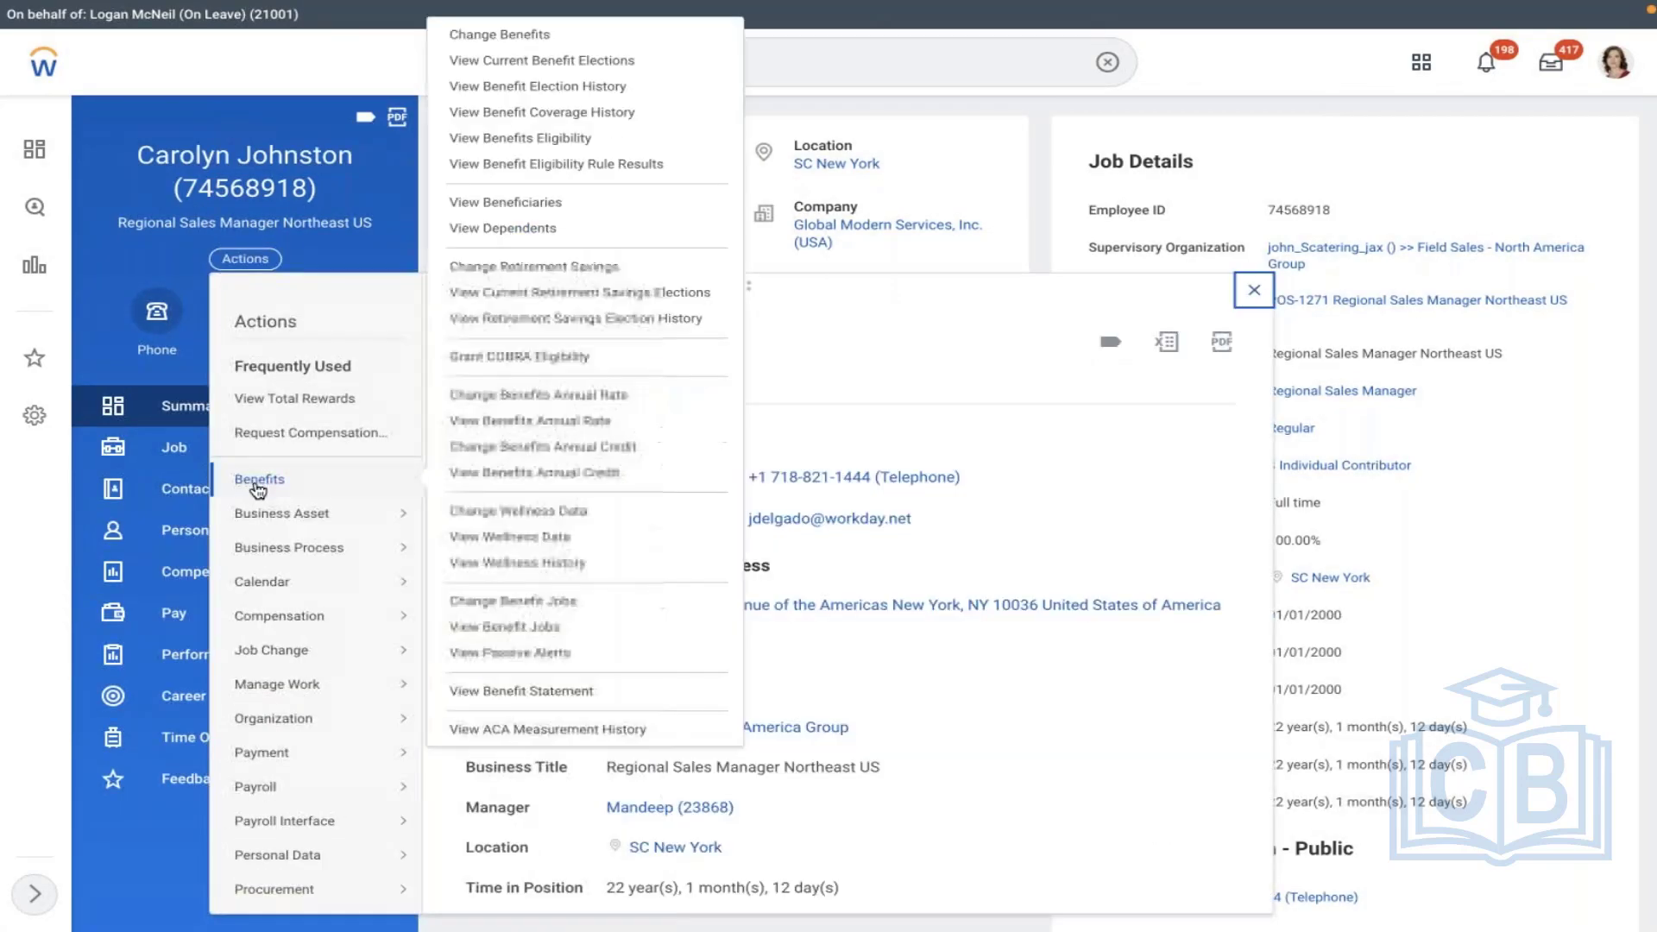
pyautogui.click(488, 31)
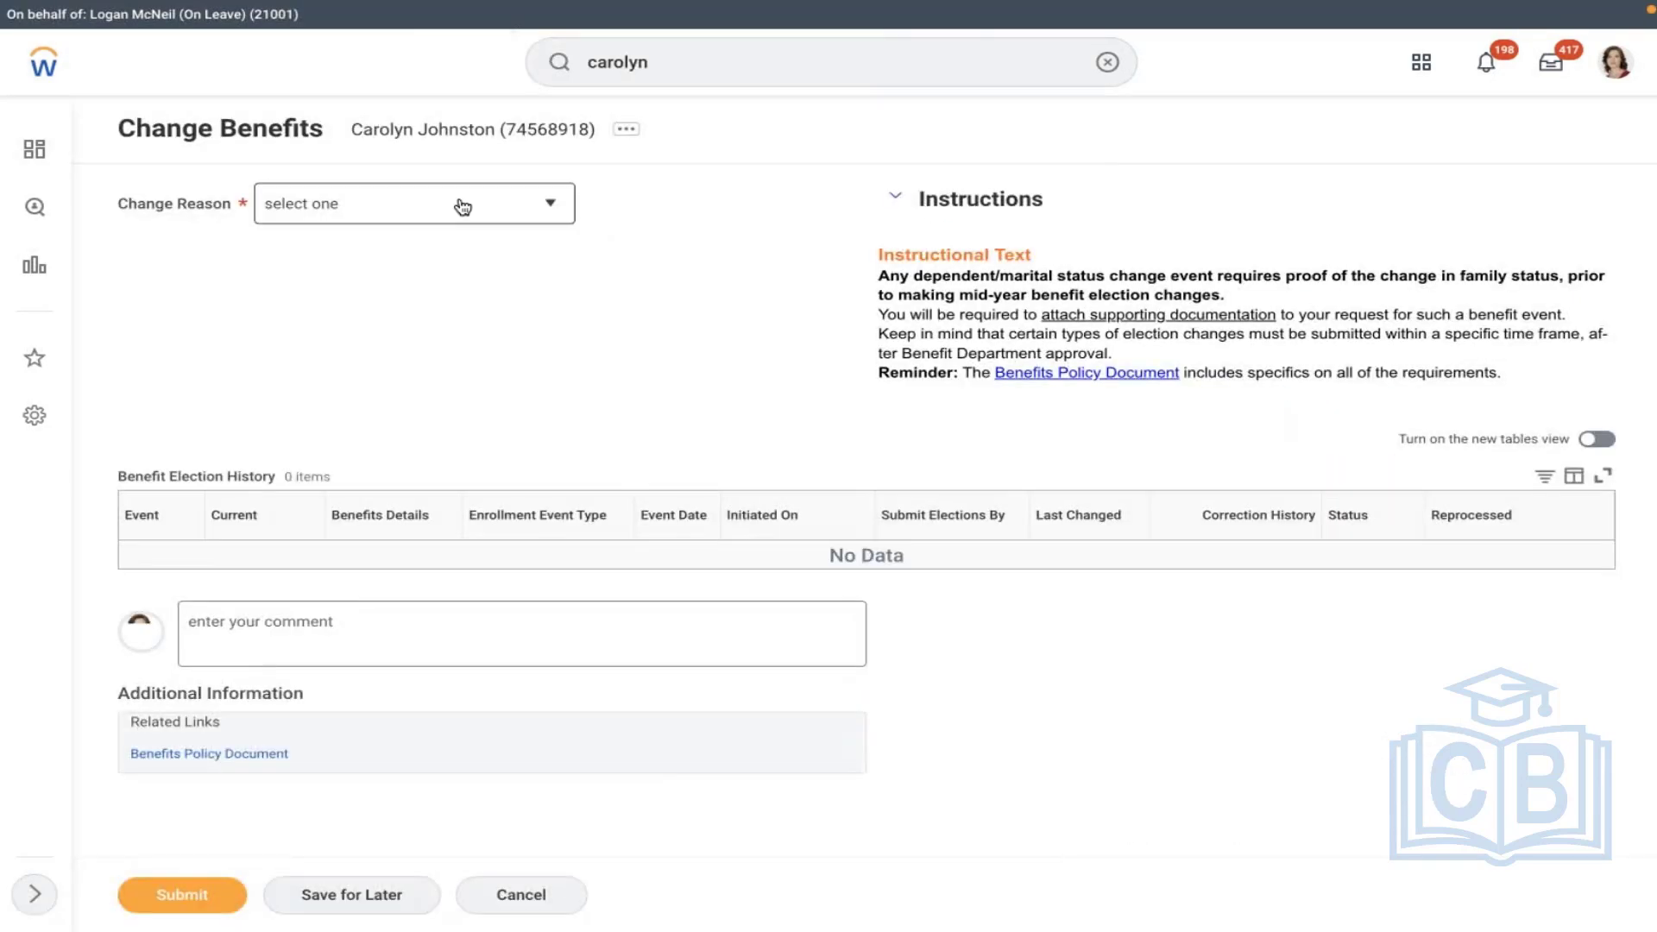
# Step: Set the change reason to AMD - Retirement Savings Account with coverage starting 02/08/2022
pyautogui.click(458, 207)
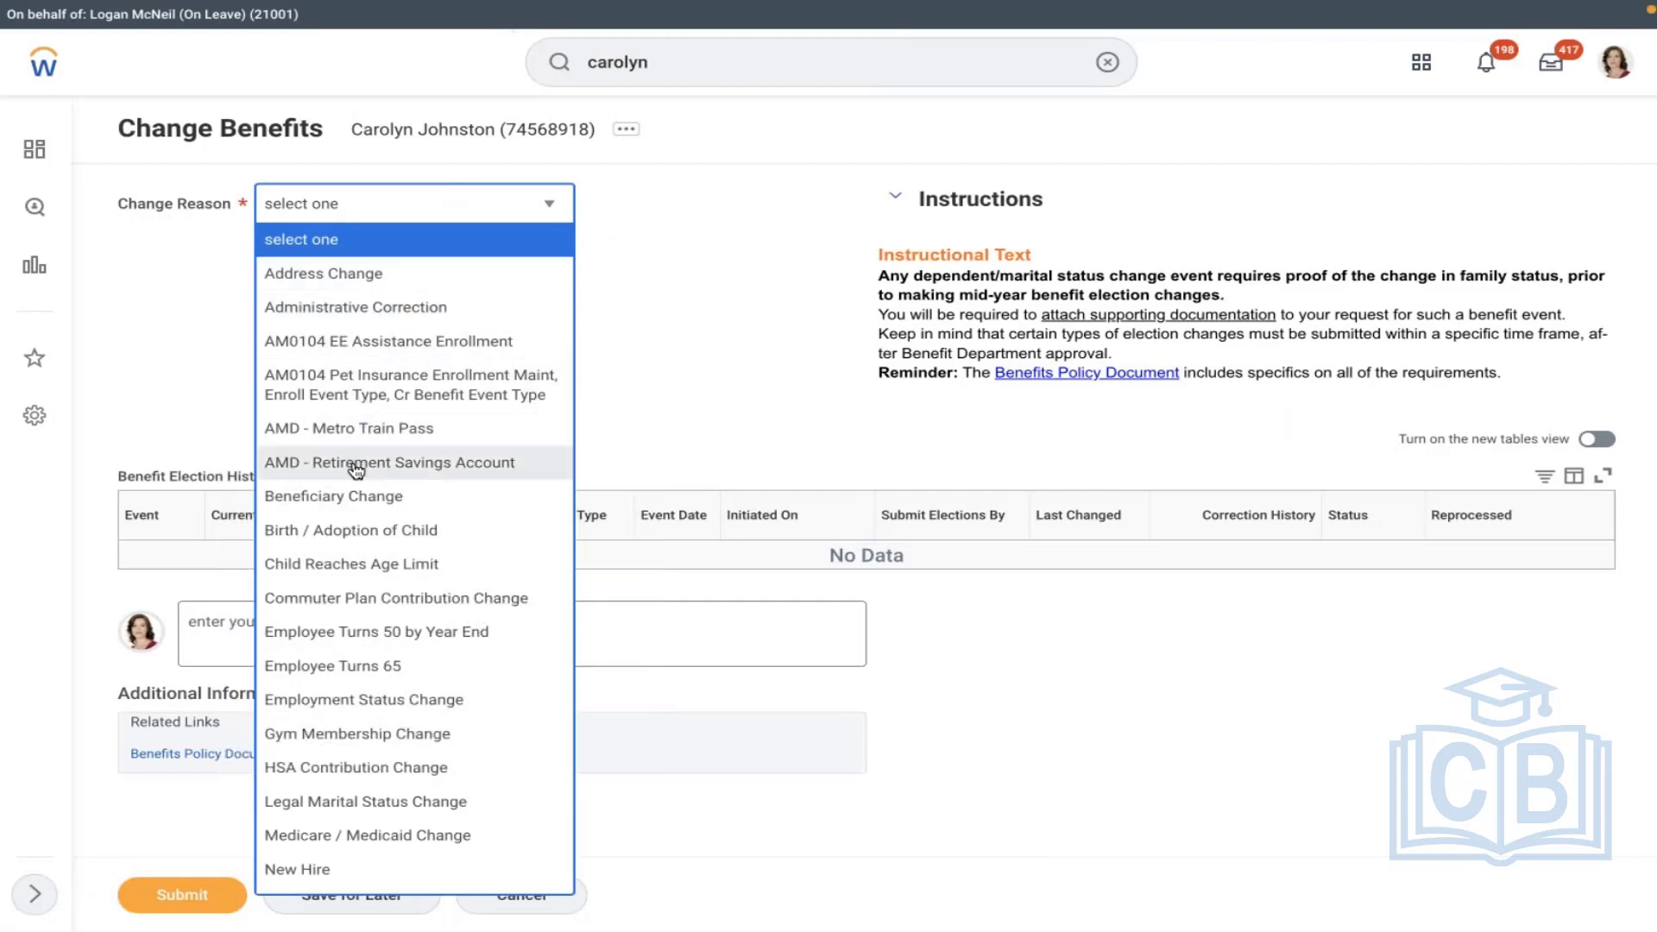
pyautogui.click(358, 463)
pyautogui.click(662, 270)
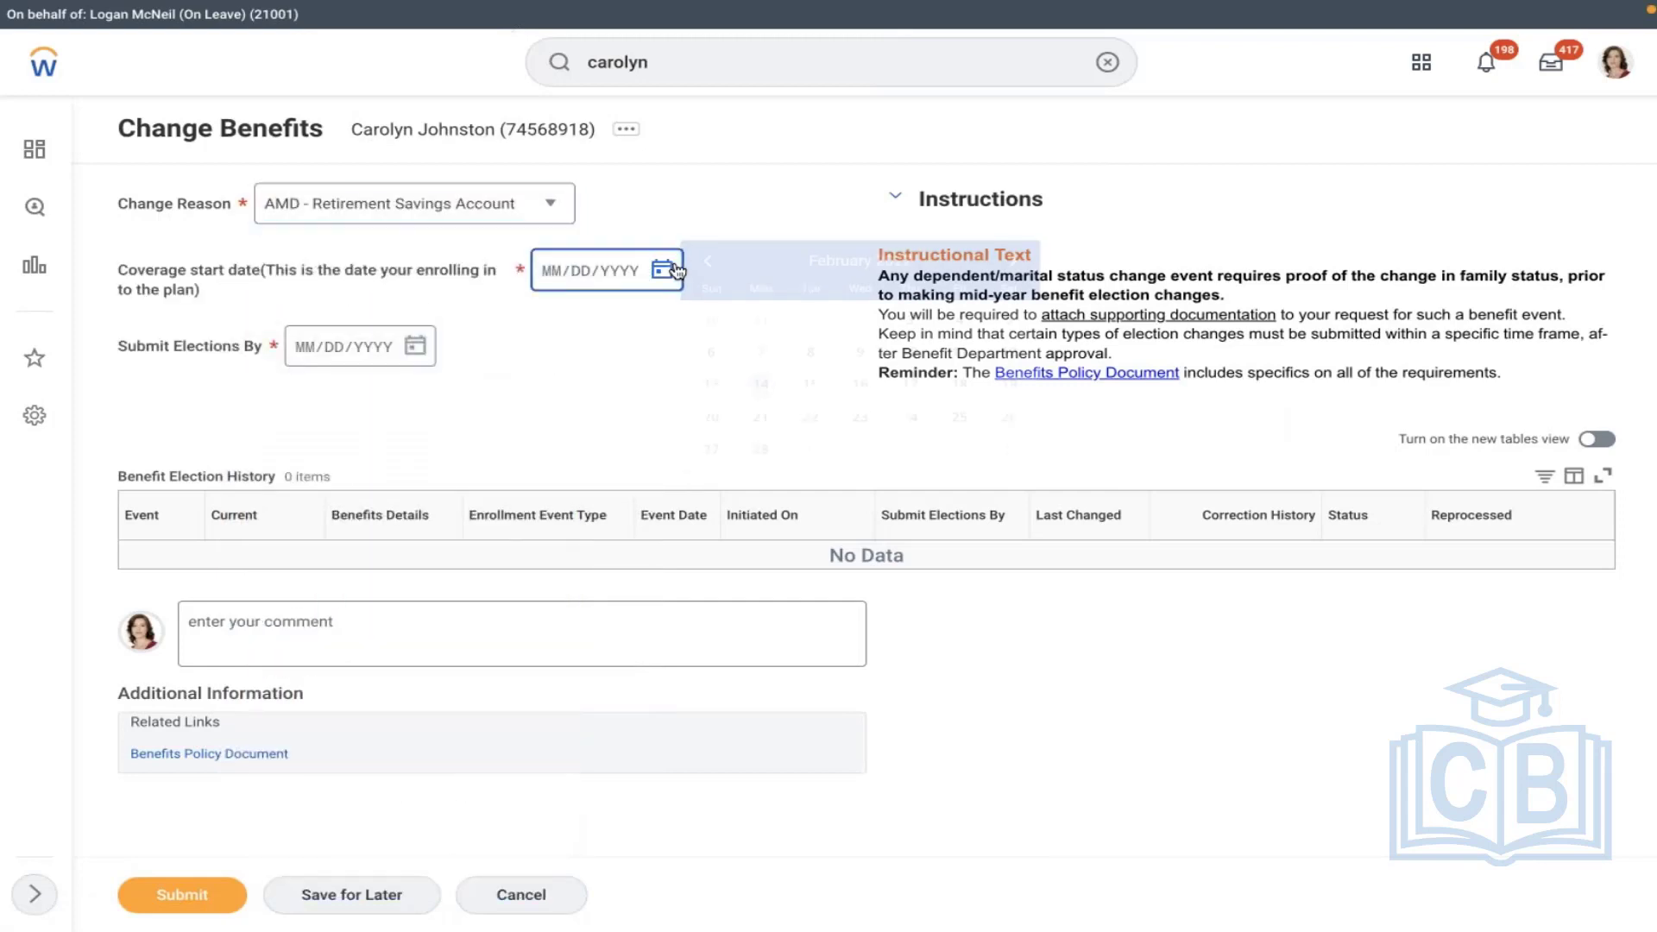
pyautogui.click(811, 354)
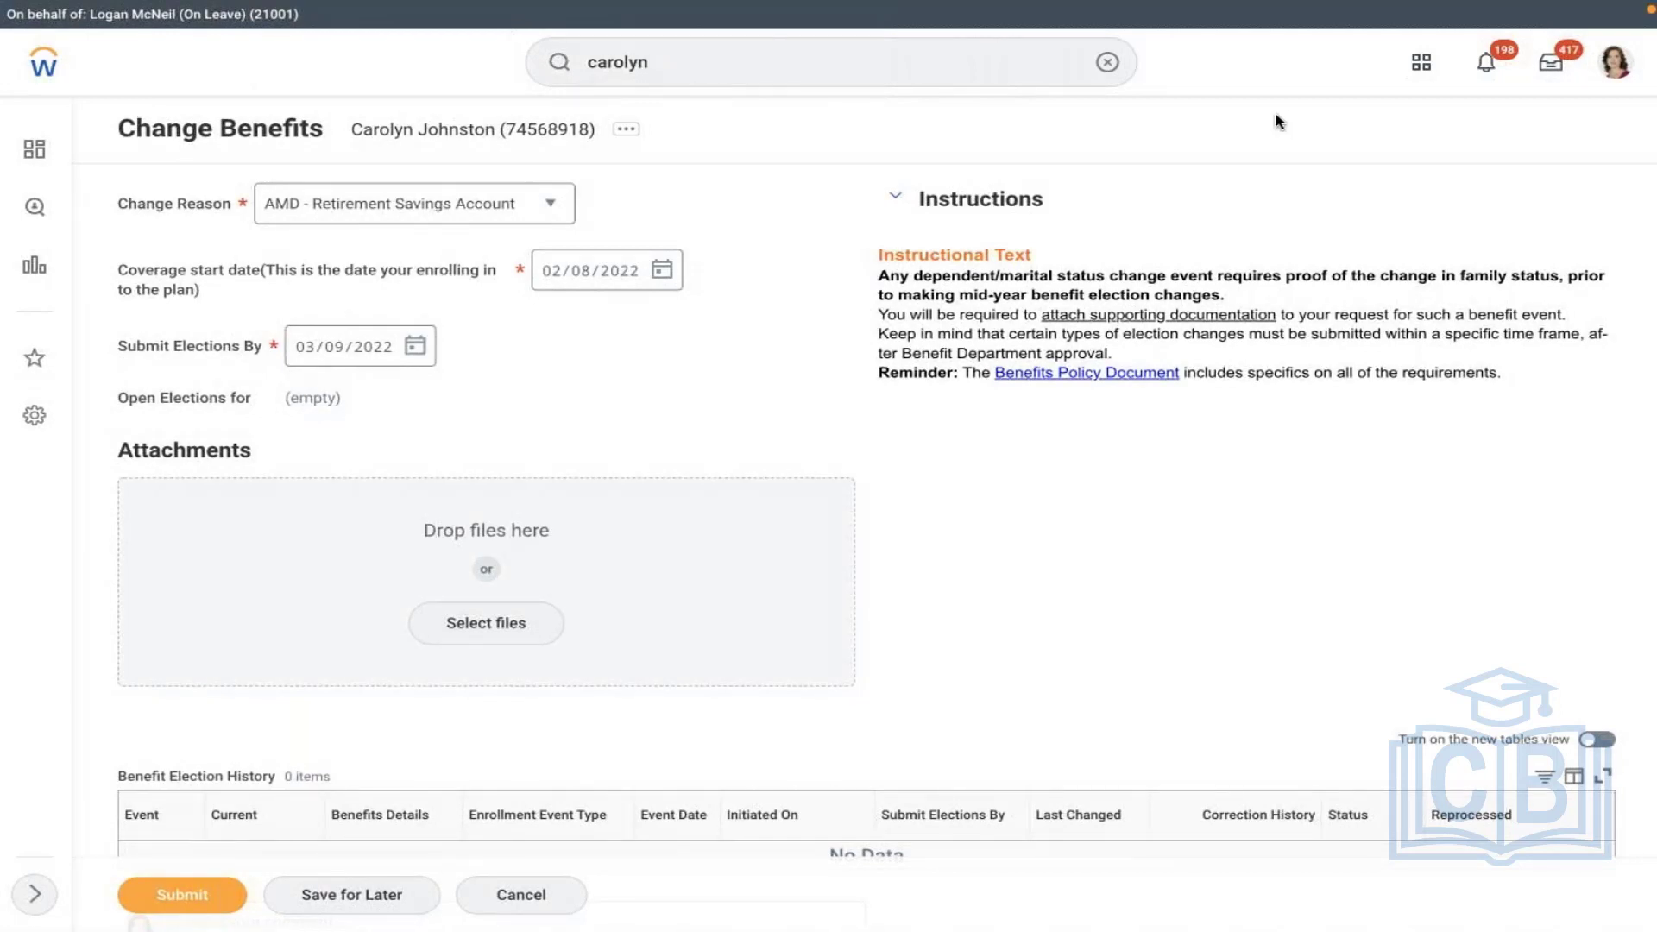
pyautogui.click(1615, 62)
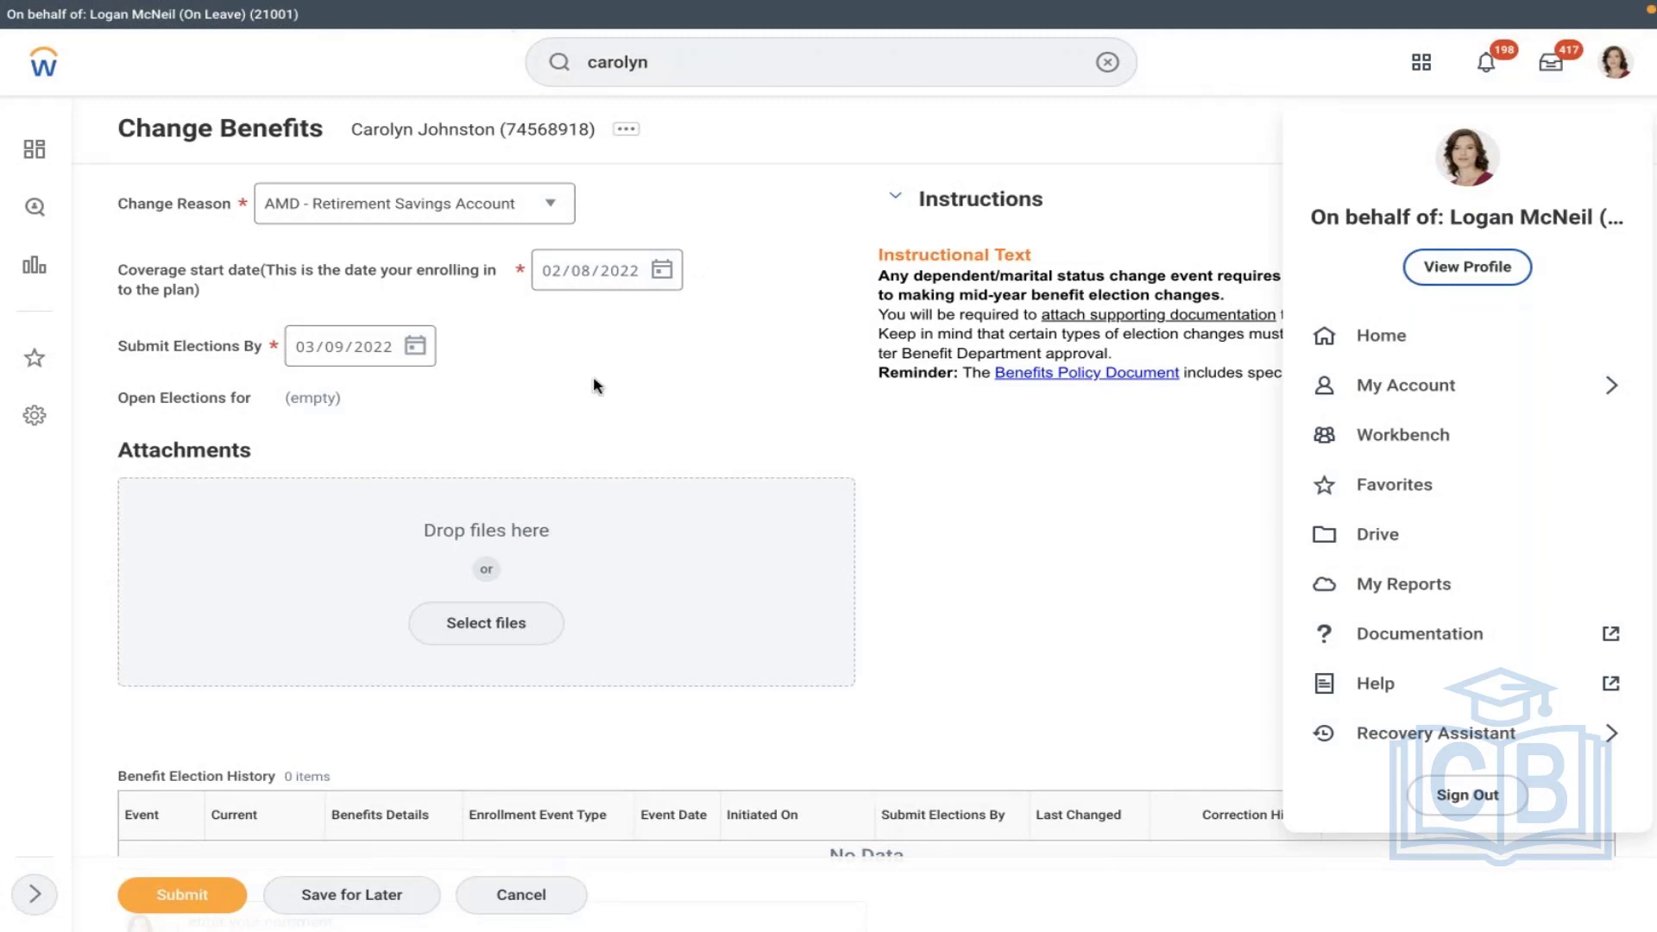
pyautogui.click(562, 325)
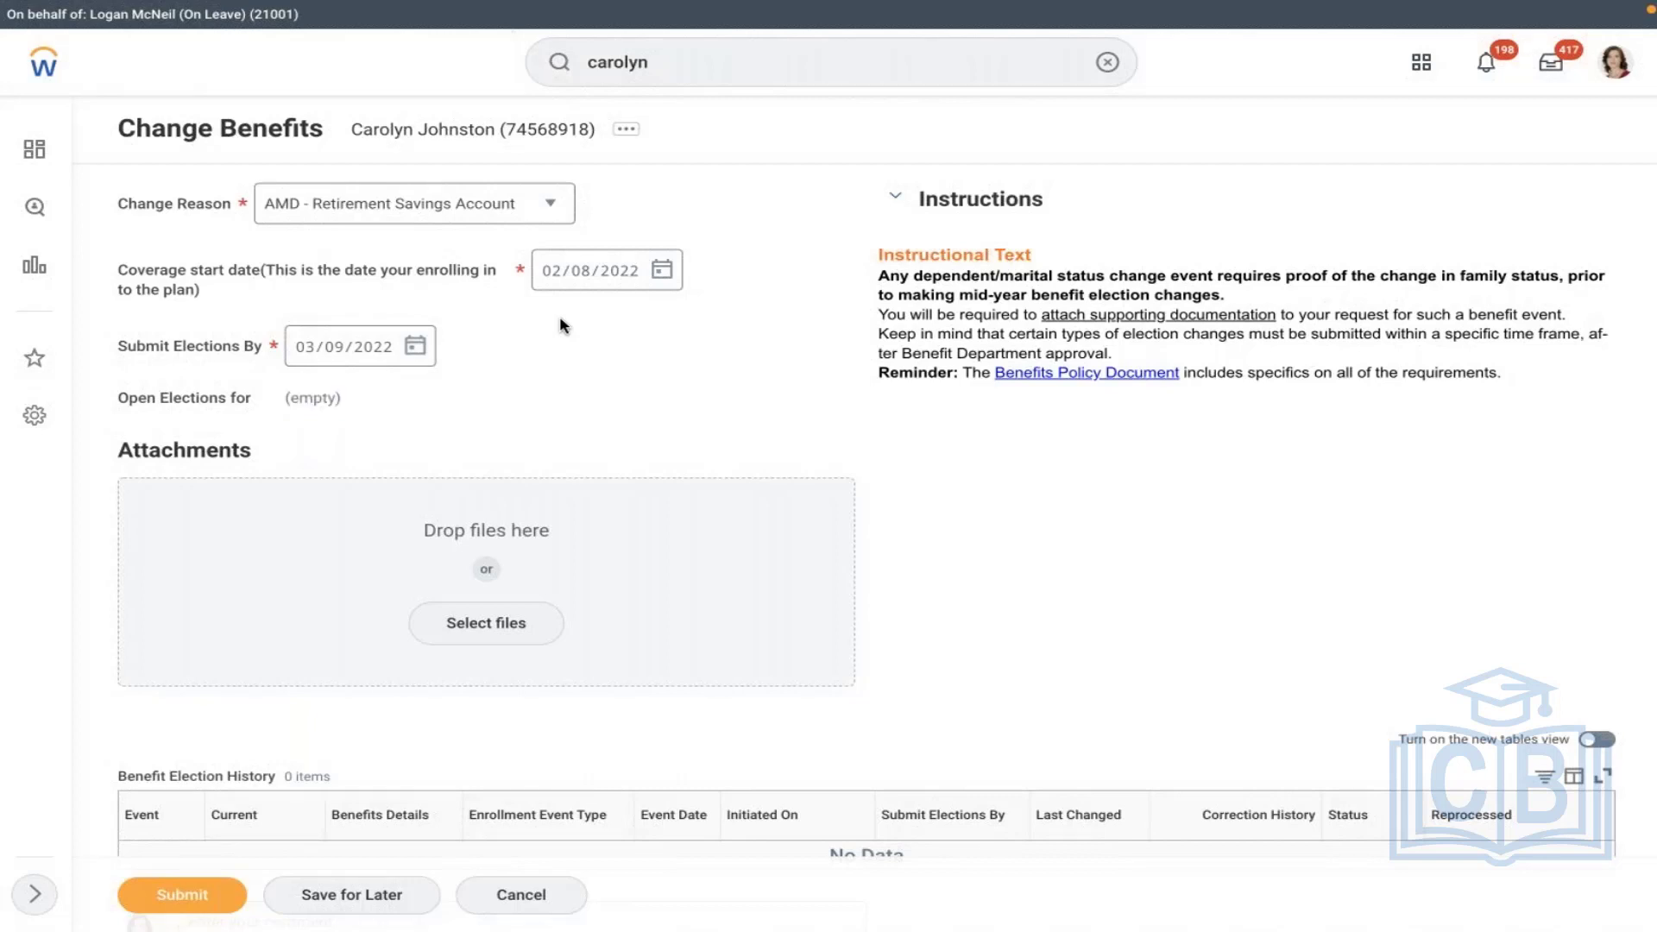
# Step: Launch Edit Benefit Event Type and discard the unsaved benefit change
pyautogui.click(1108, 62)
pyautogui.write('edit ben')
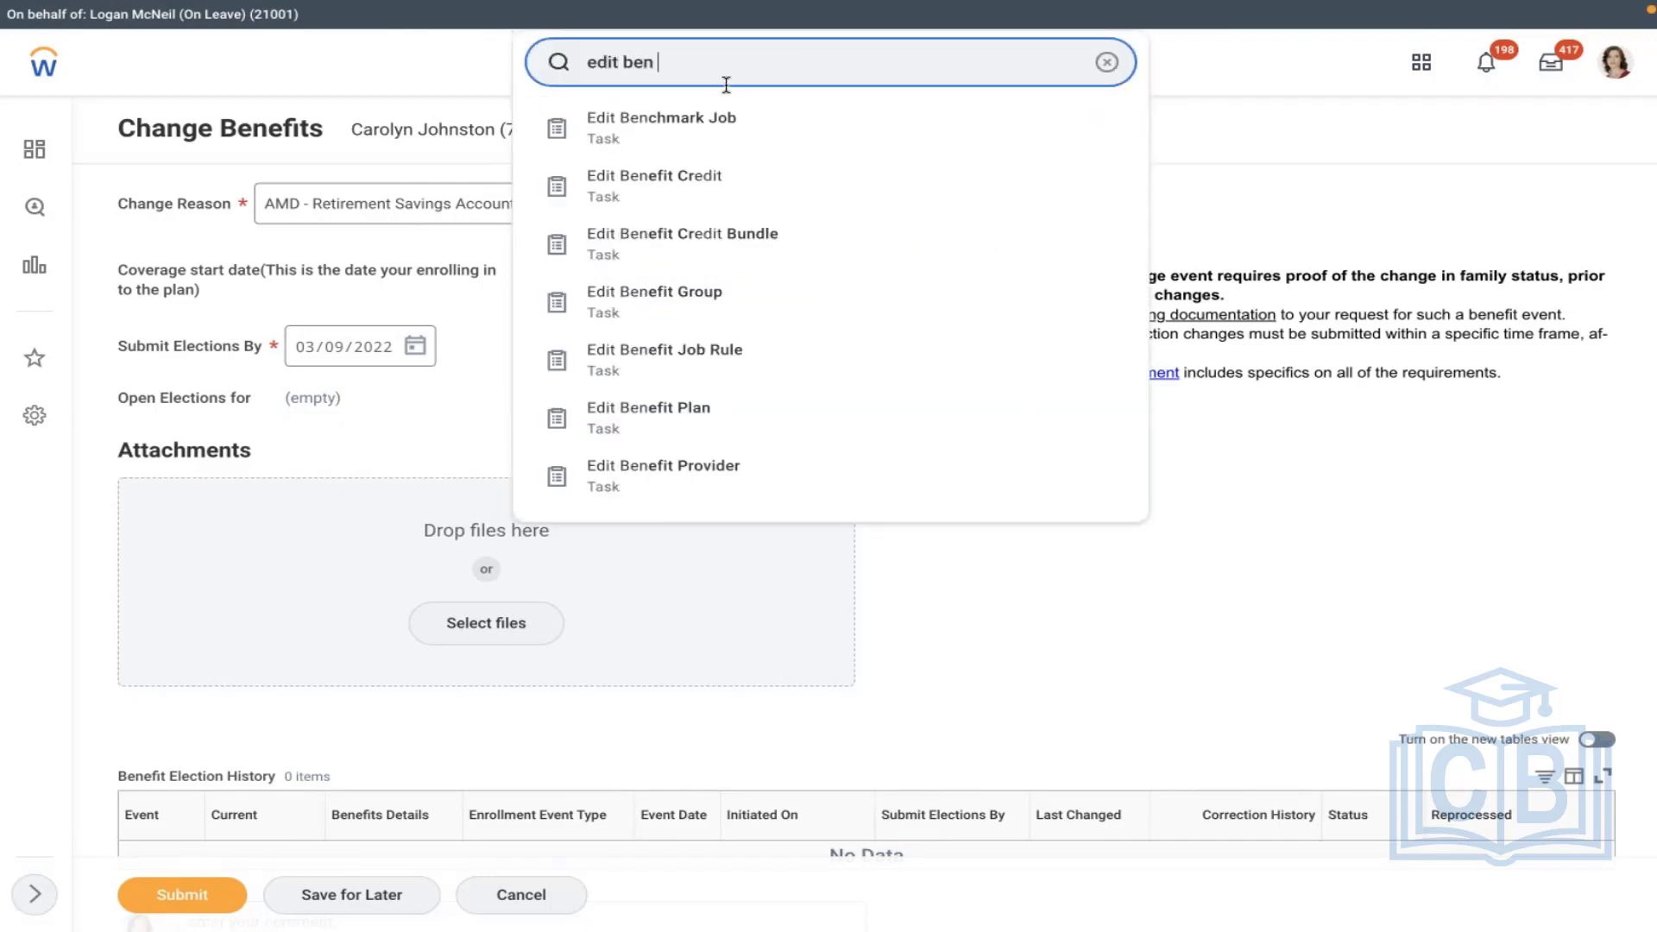
pyautogui.write(' eve')
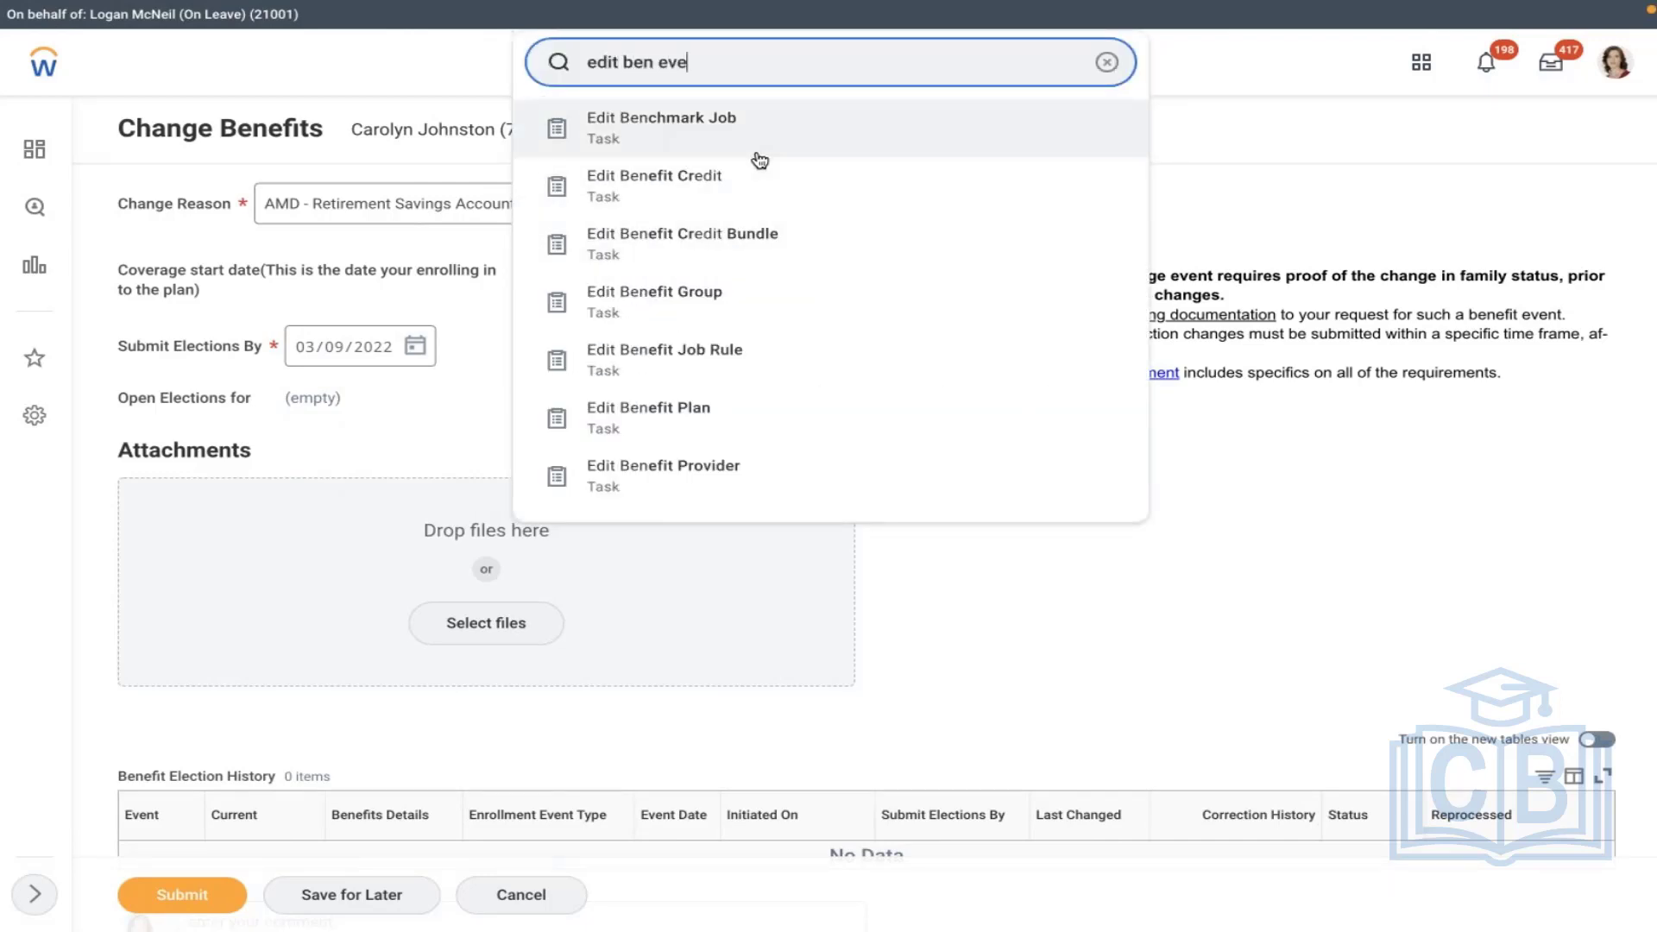
pyautogui.press('Return')
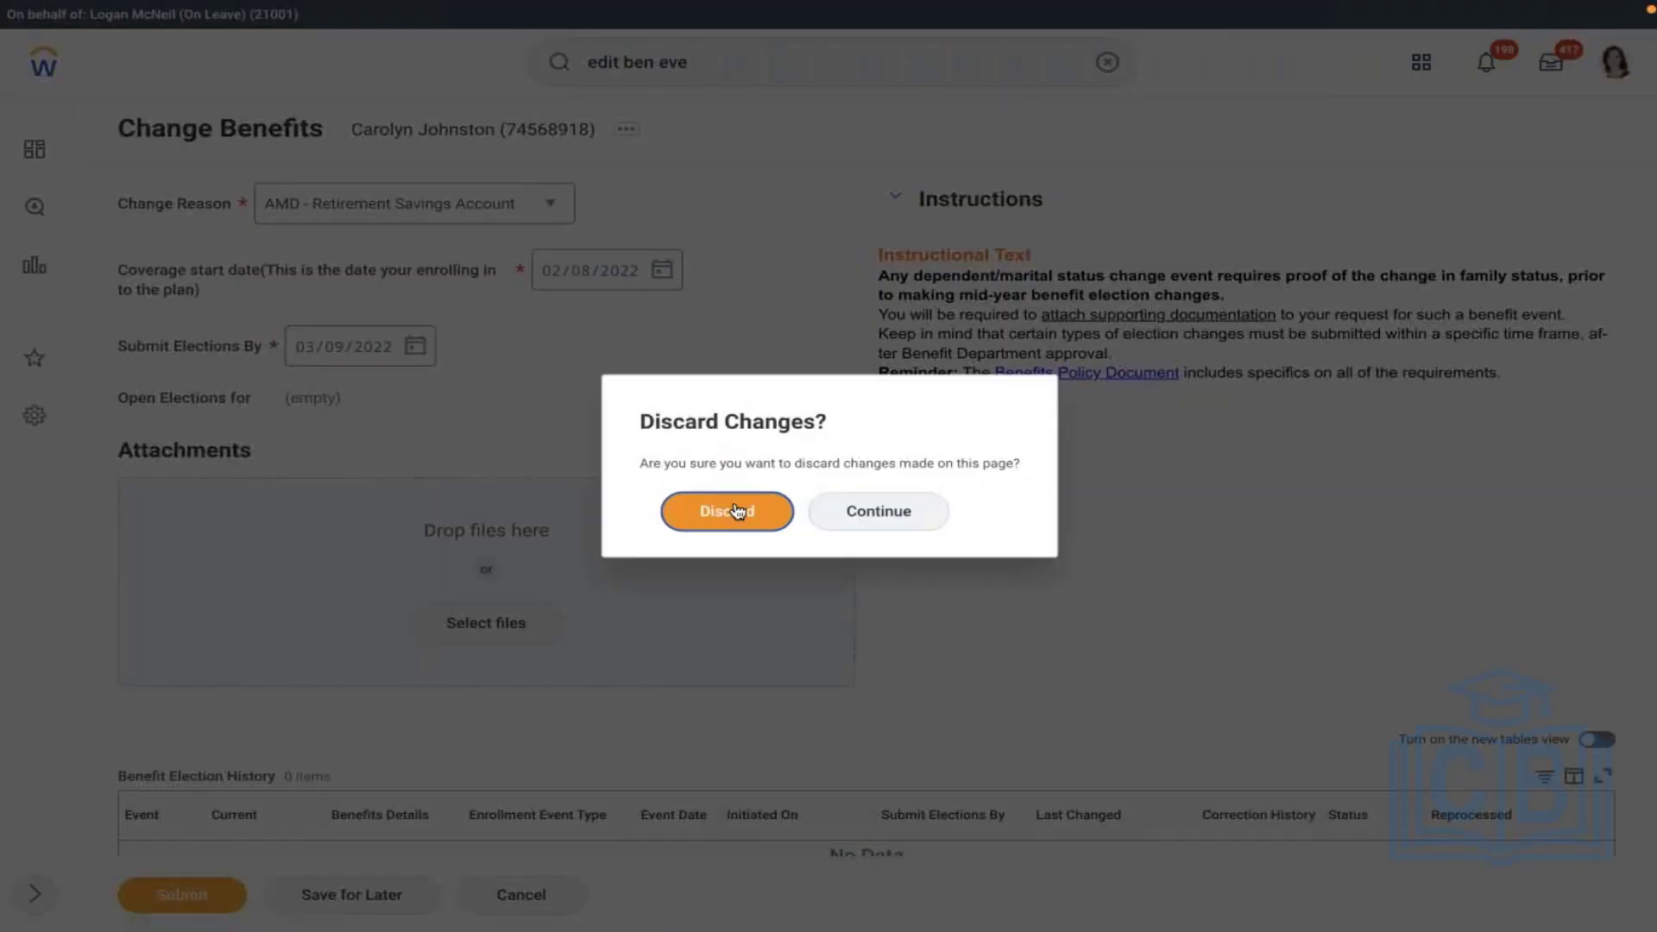
pyautogui.click(736, 511)
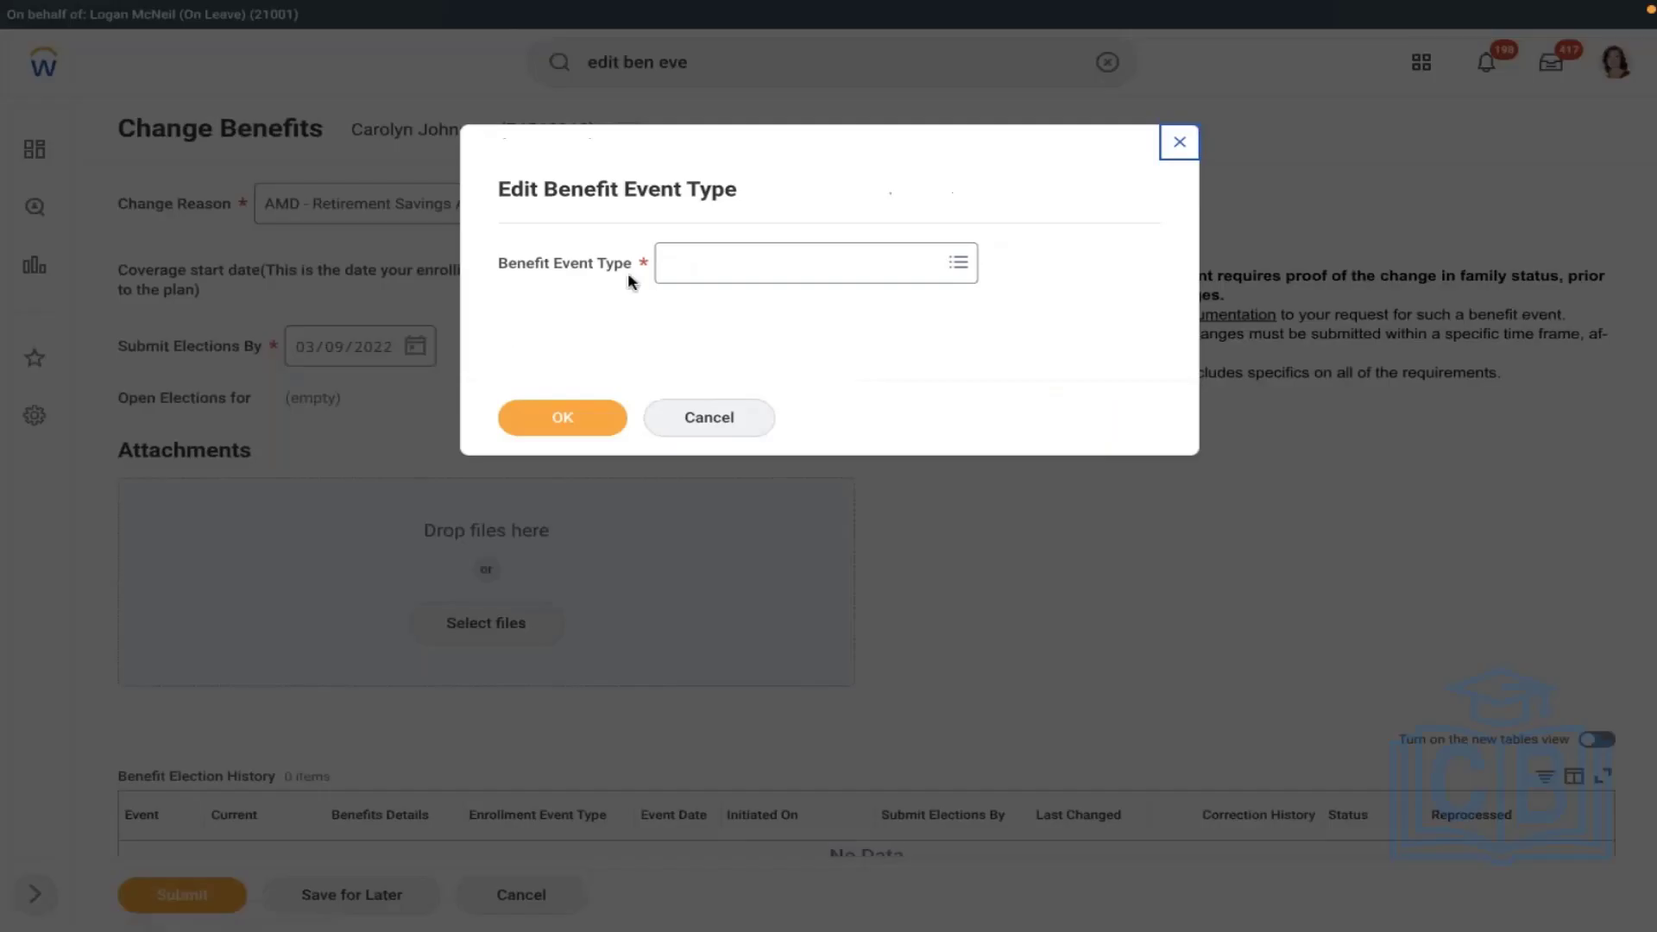
# Step: Turn off Worker Selectable and Route Enrollment to Benefits Partner for AMD - Retirement Savings Account, then save
pyautogui.click(680, 269)
pyautogui.write('amd')
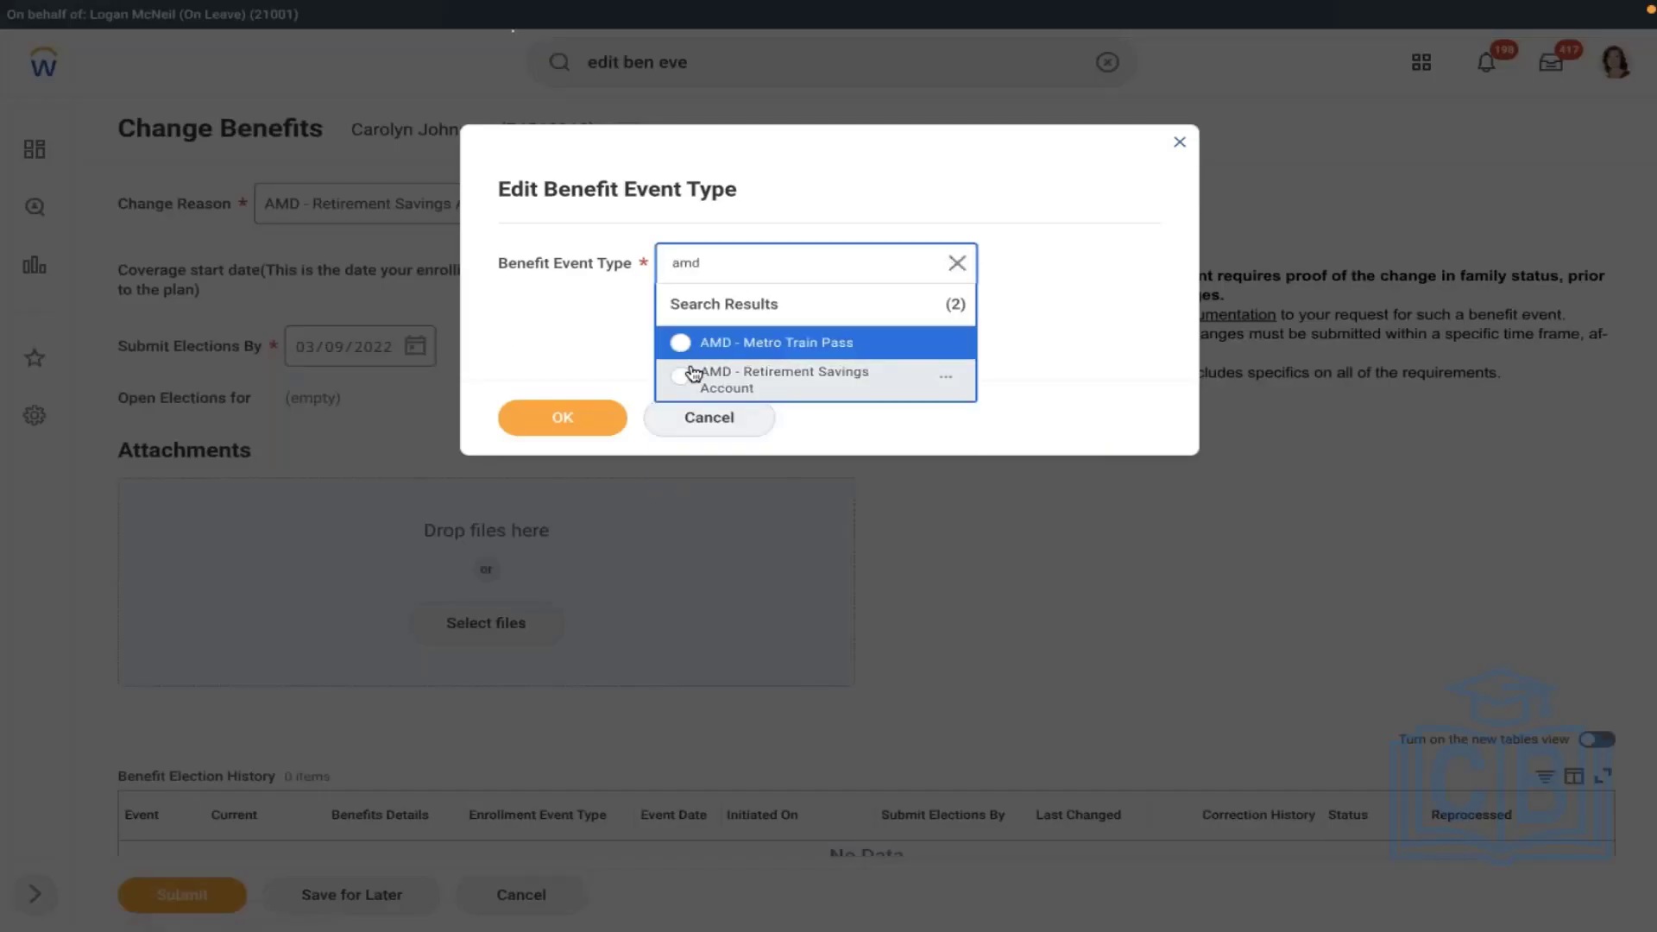
pyautogui.click(691, 373)
pyautogui.click(562, 417)
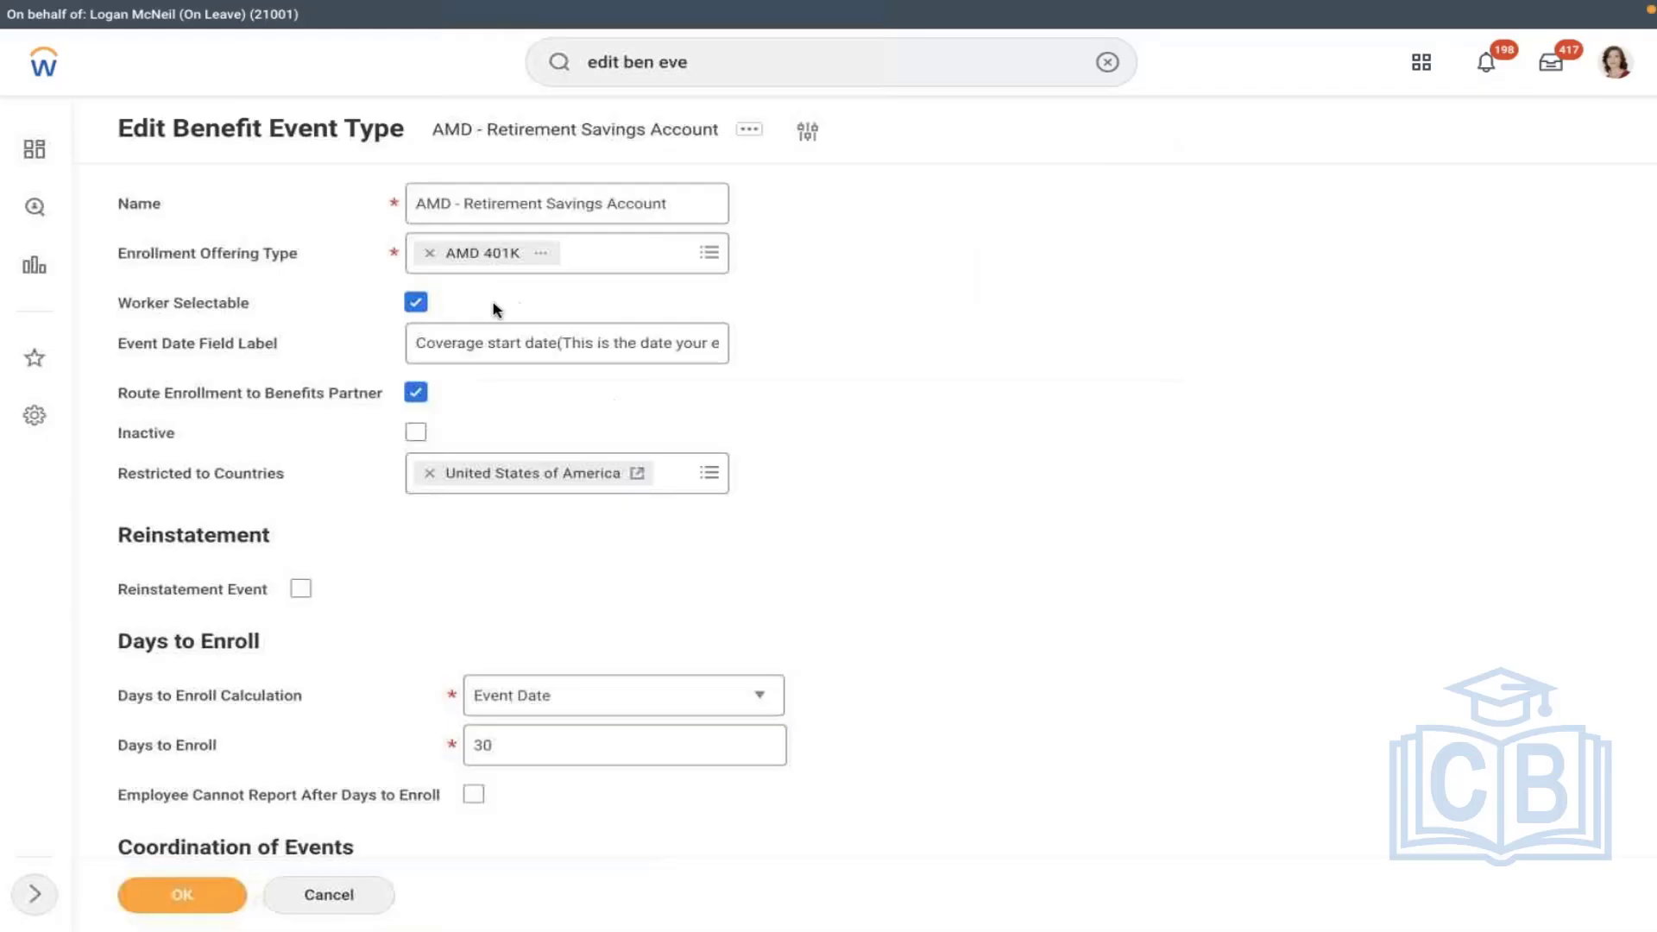
pyautogui.click(415, 302)
pyautogui.click(415, 393)
pyautogui.click(182, 894)
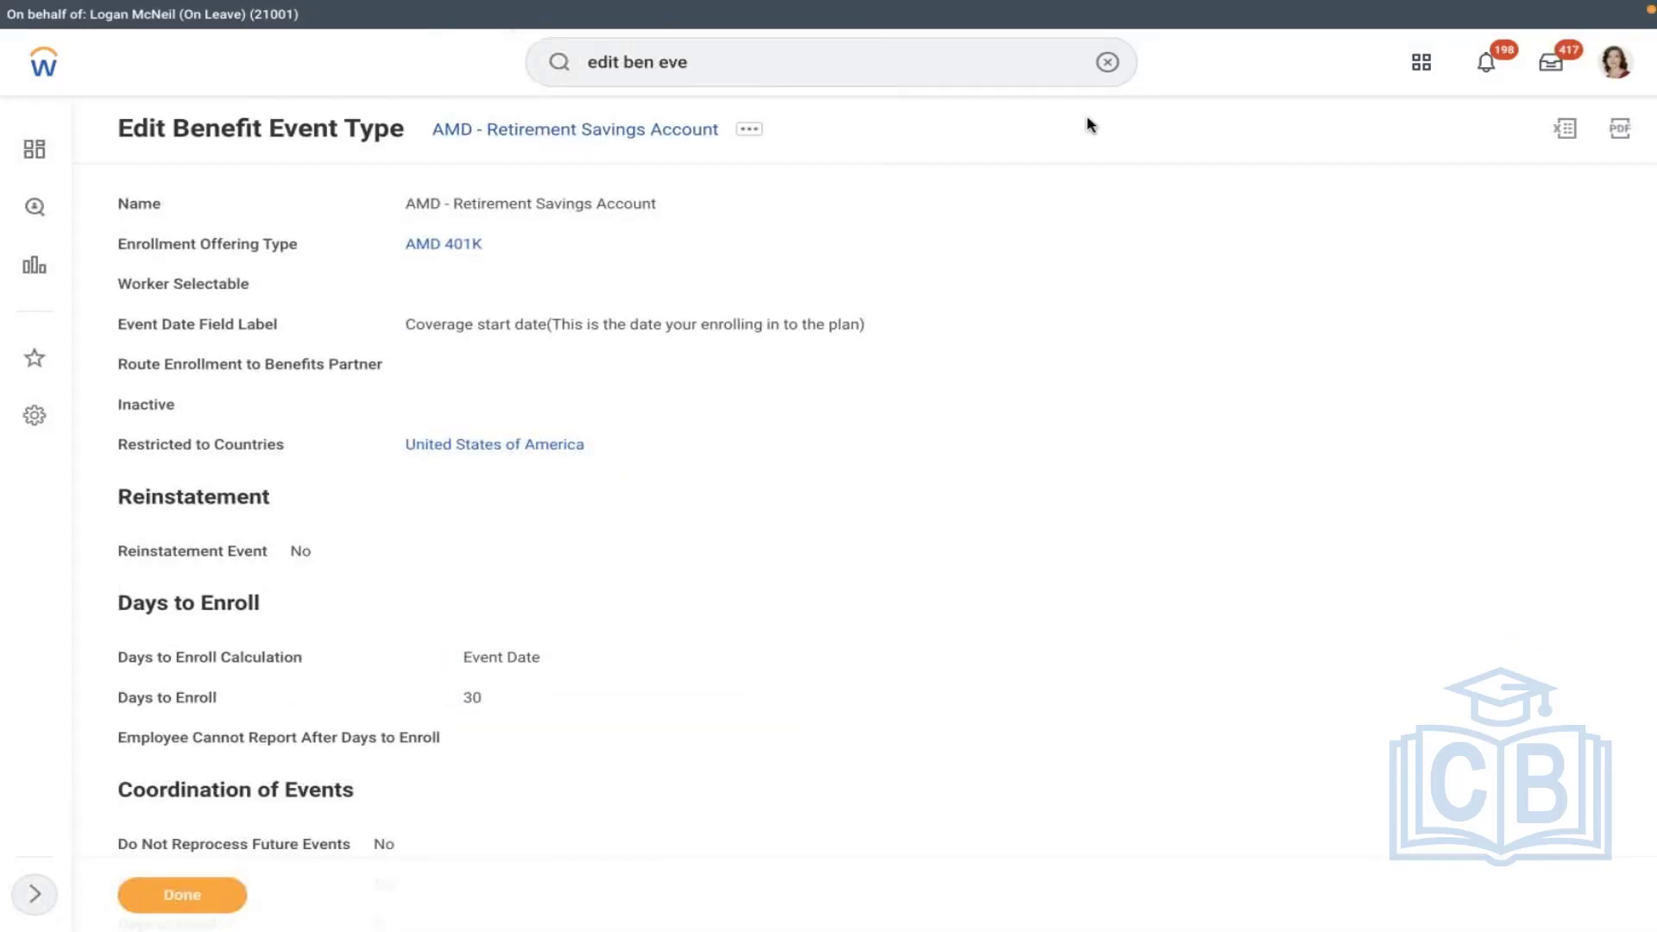
pyautogui.click(1107, 62)
pyautogui.press('Escape')
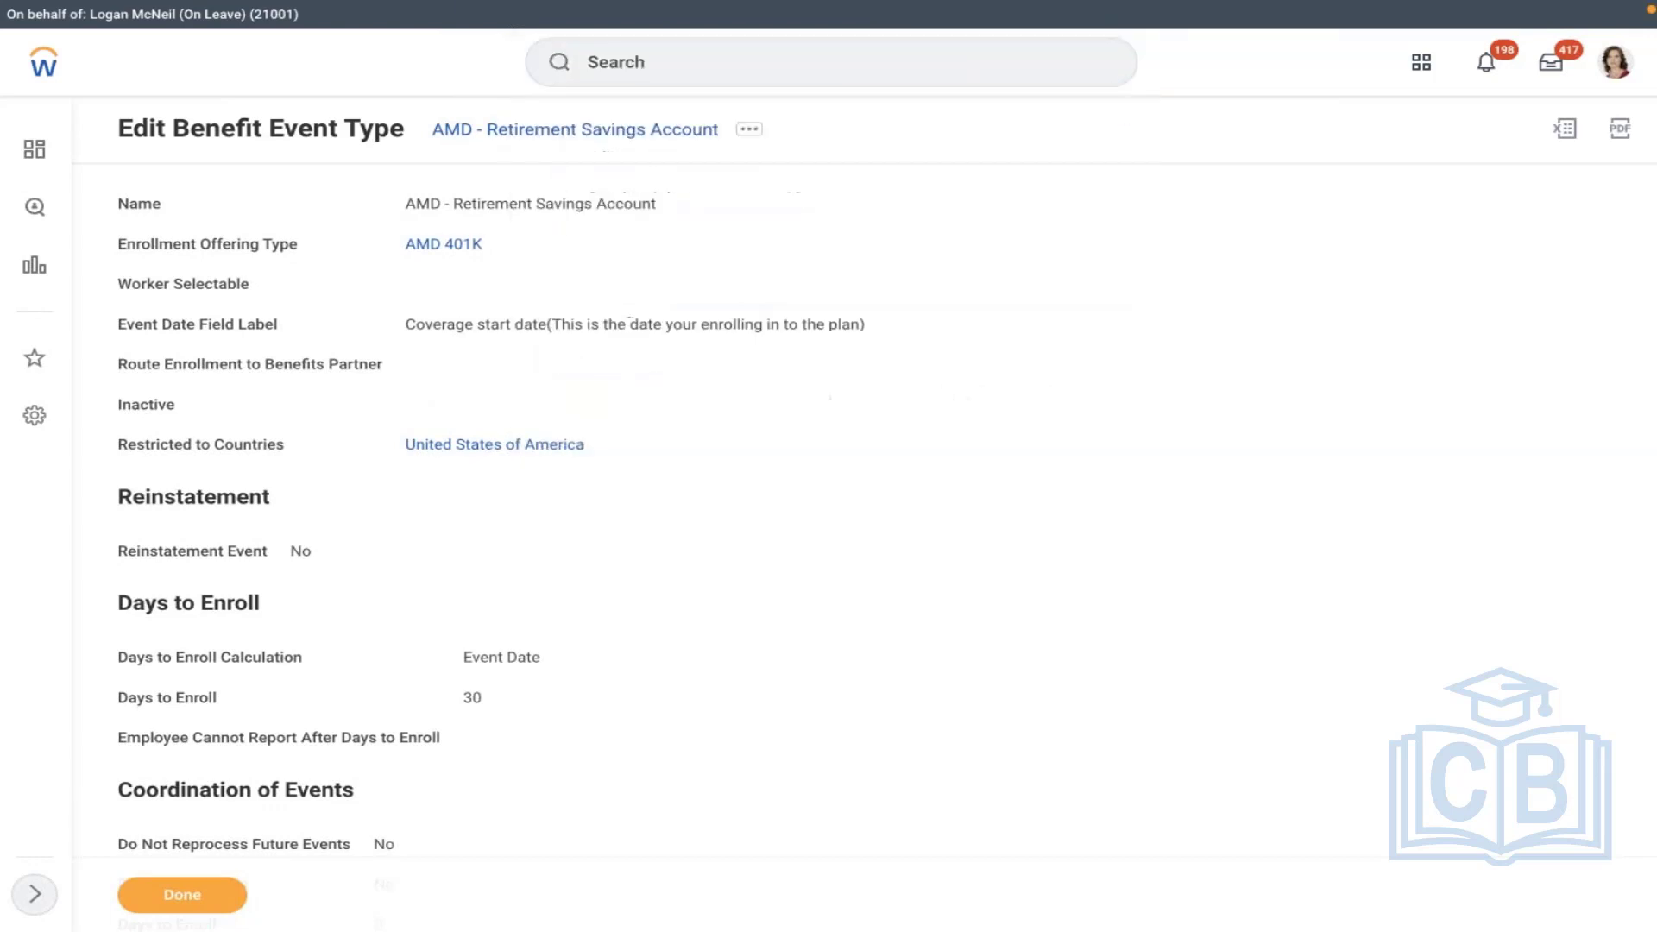
# Step: Search for another worker, open the profile, and start Change Benefits
pyautogui.click(707, 56)
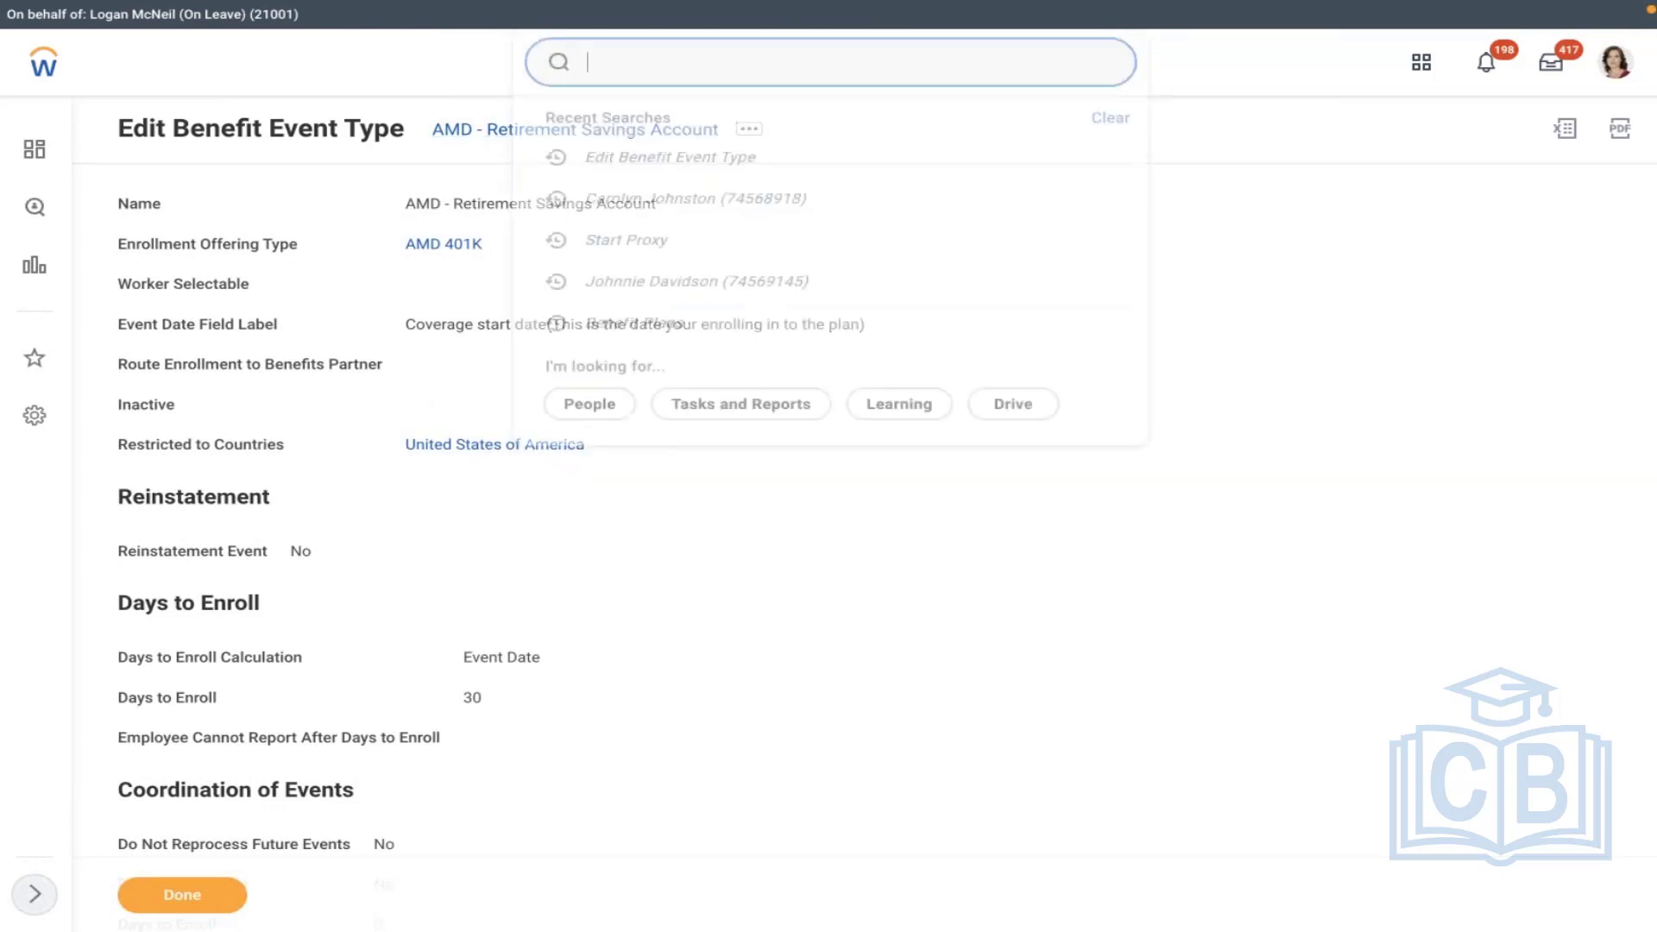
pyautogui.write('joh')
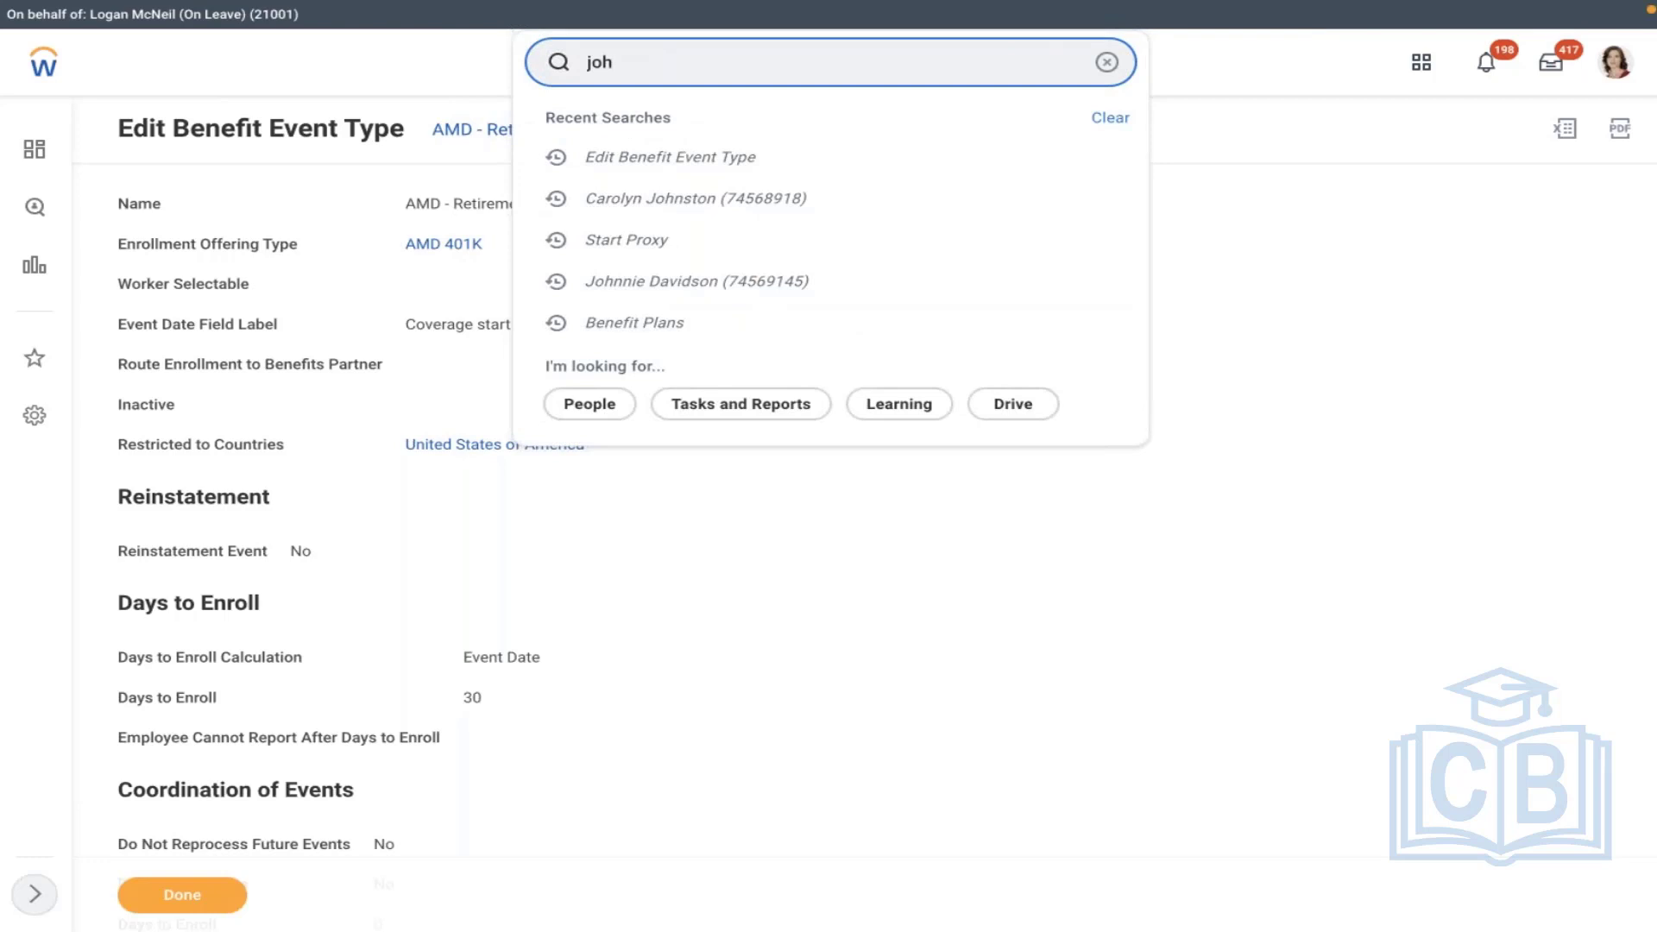
pyautogui.write('nnie dav')
pyautogui.click(662, 121)
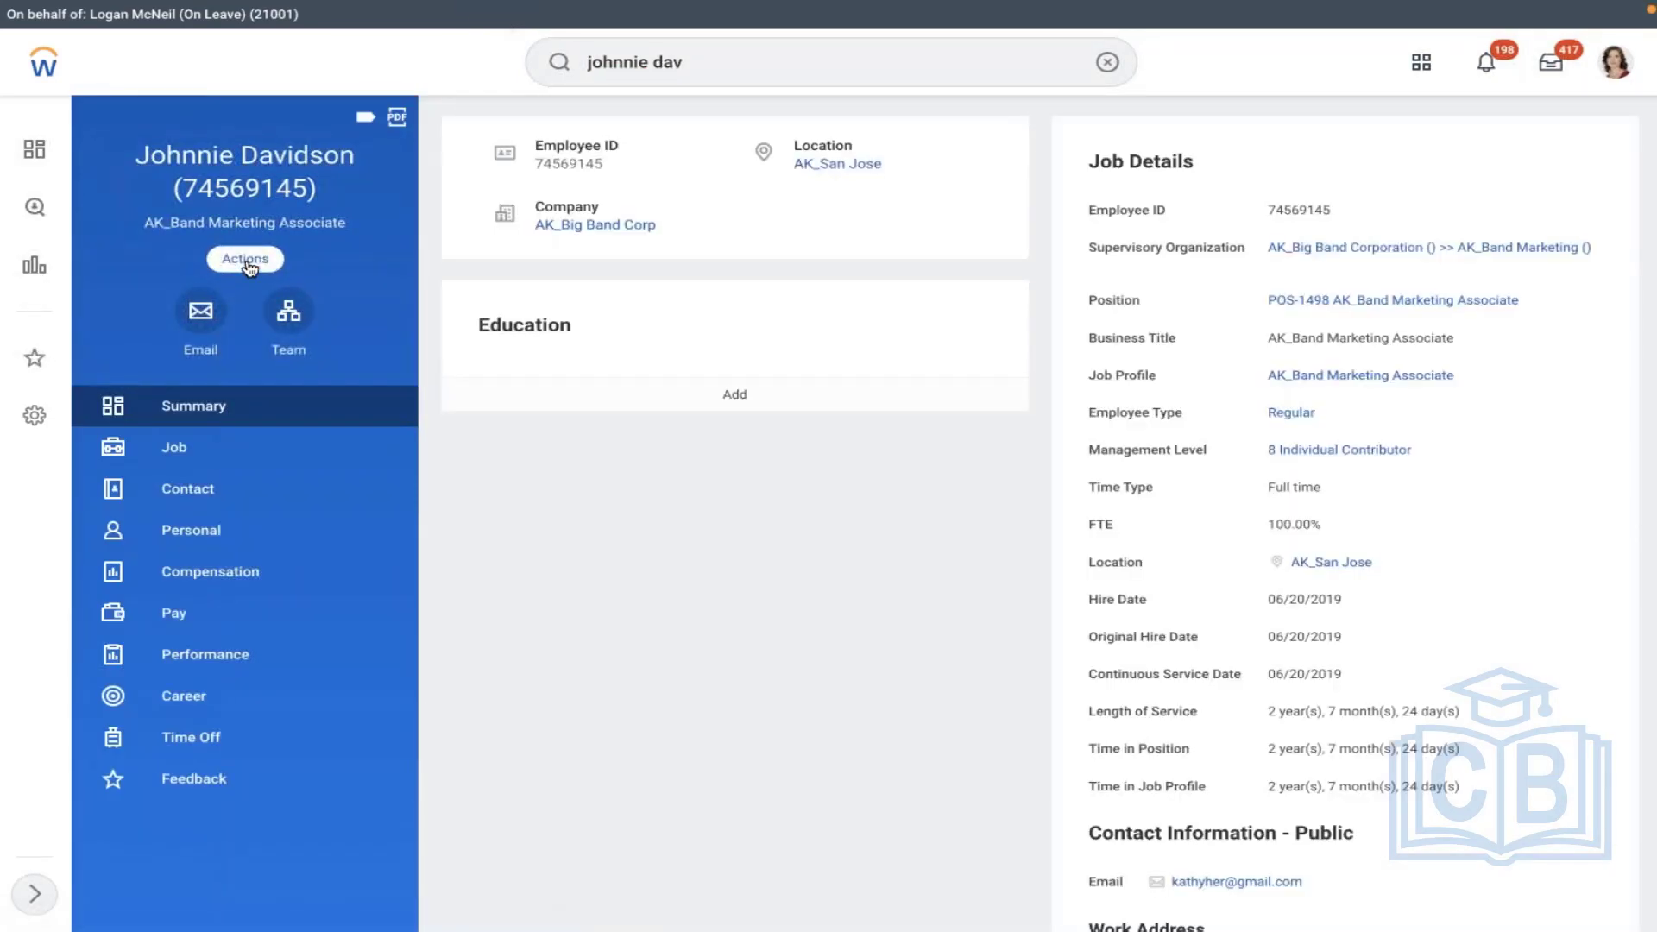
pyautogui.click(246, 259)
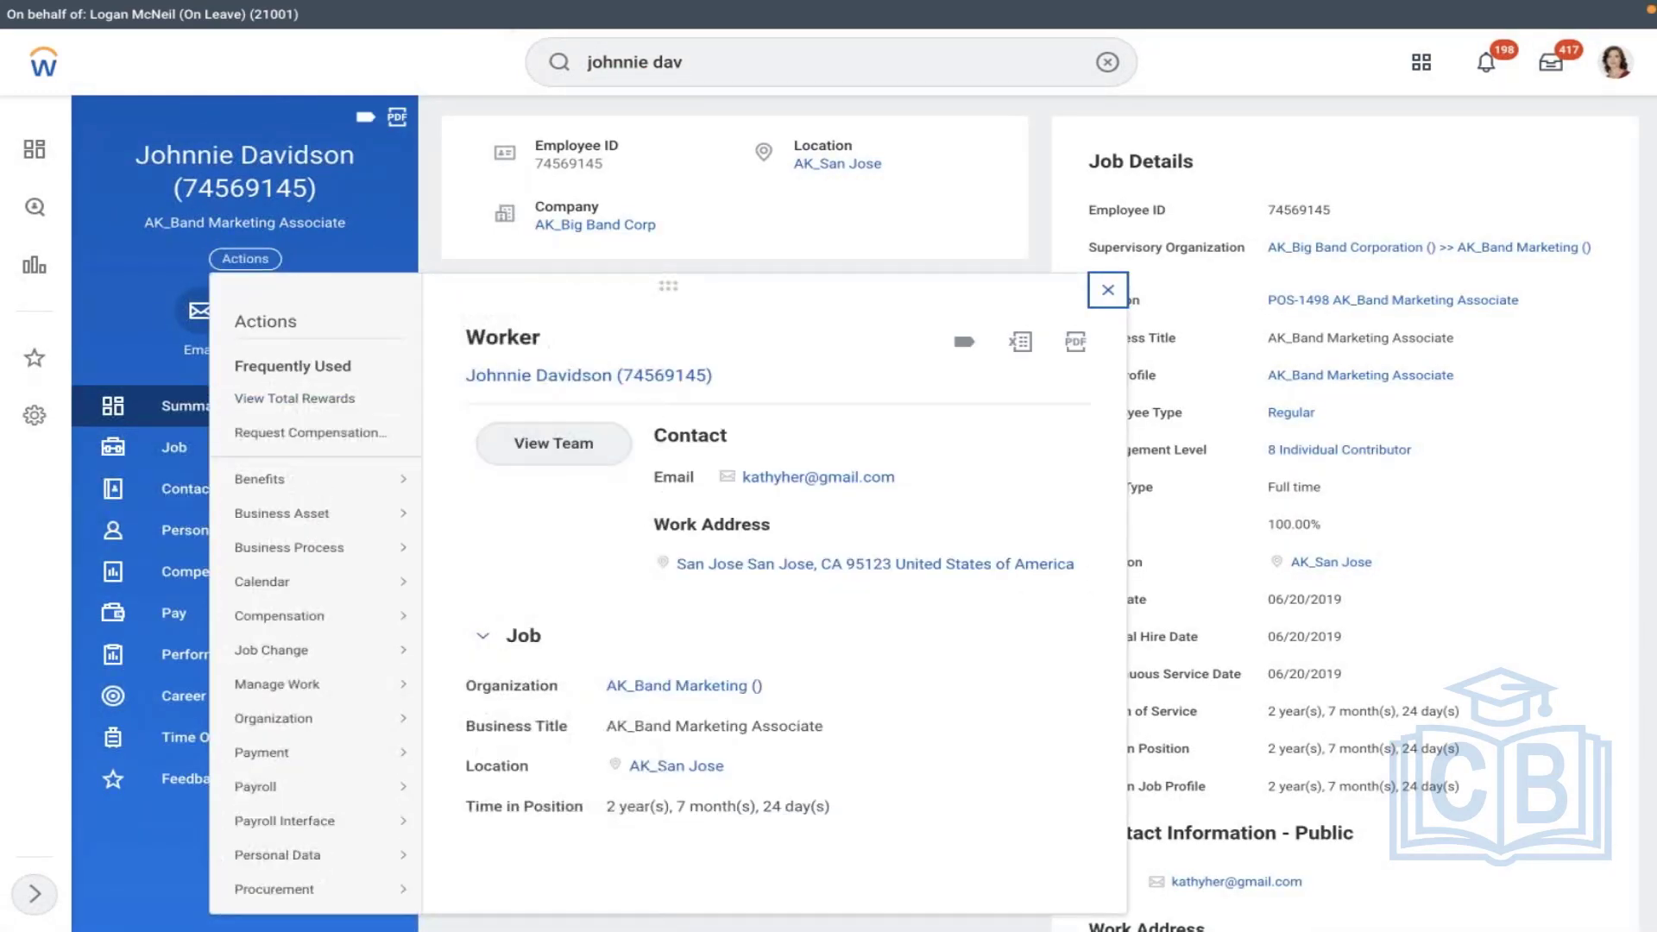
pyautogui.moveTo(302, 466)
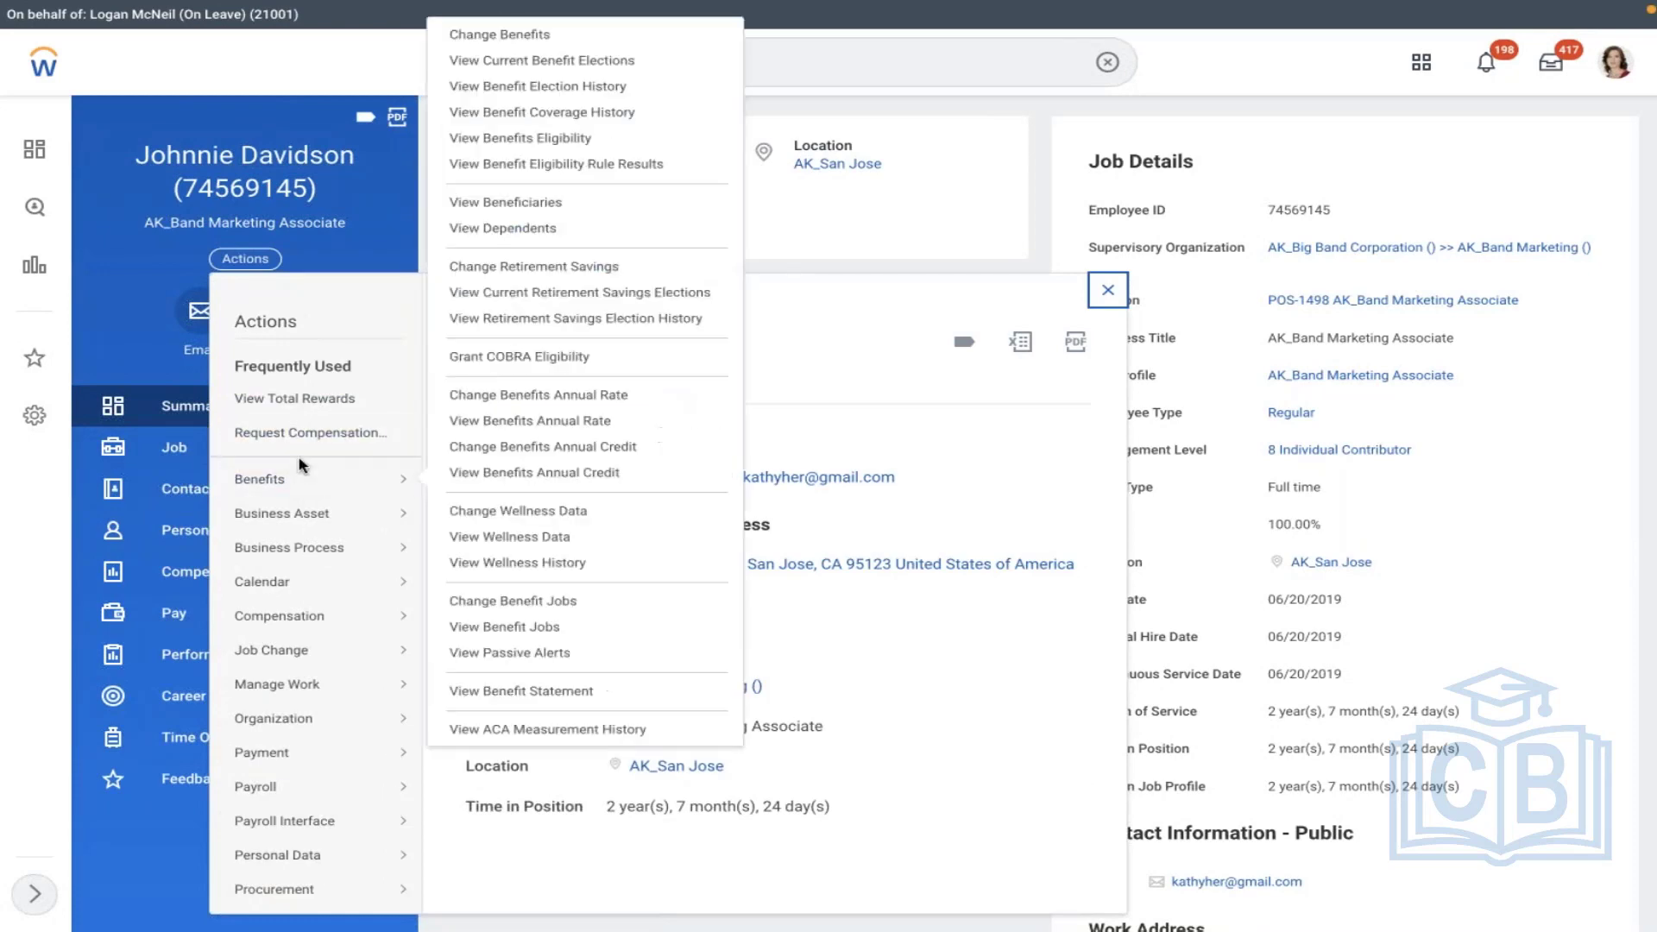
pyautogui.click(486, 36)
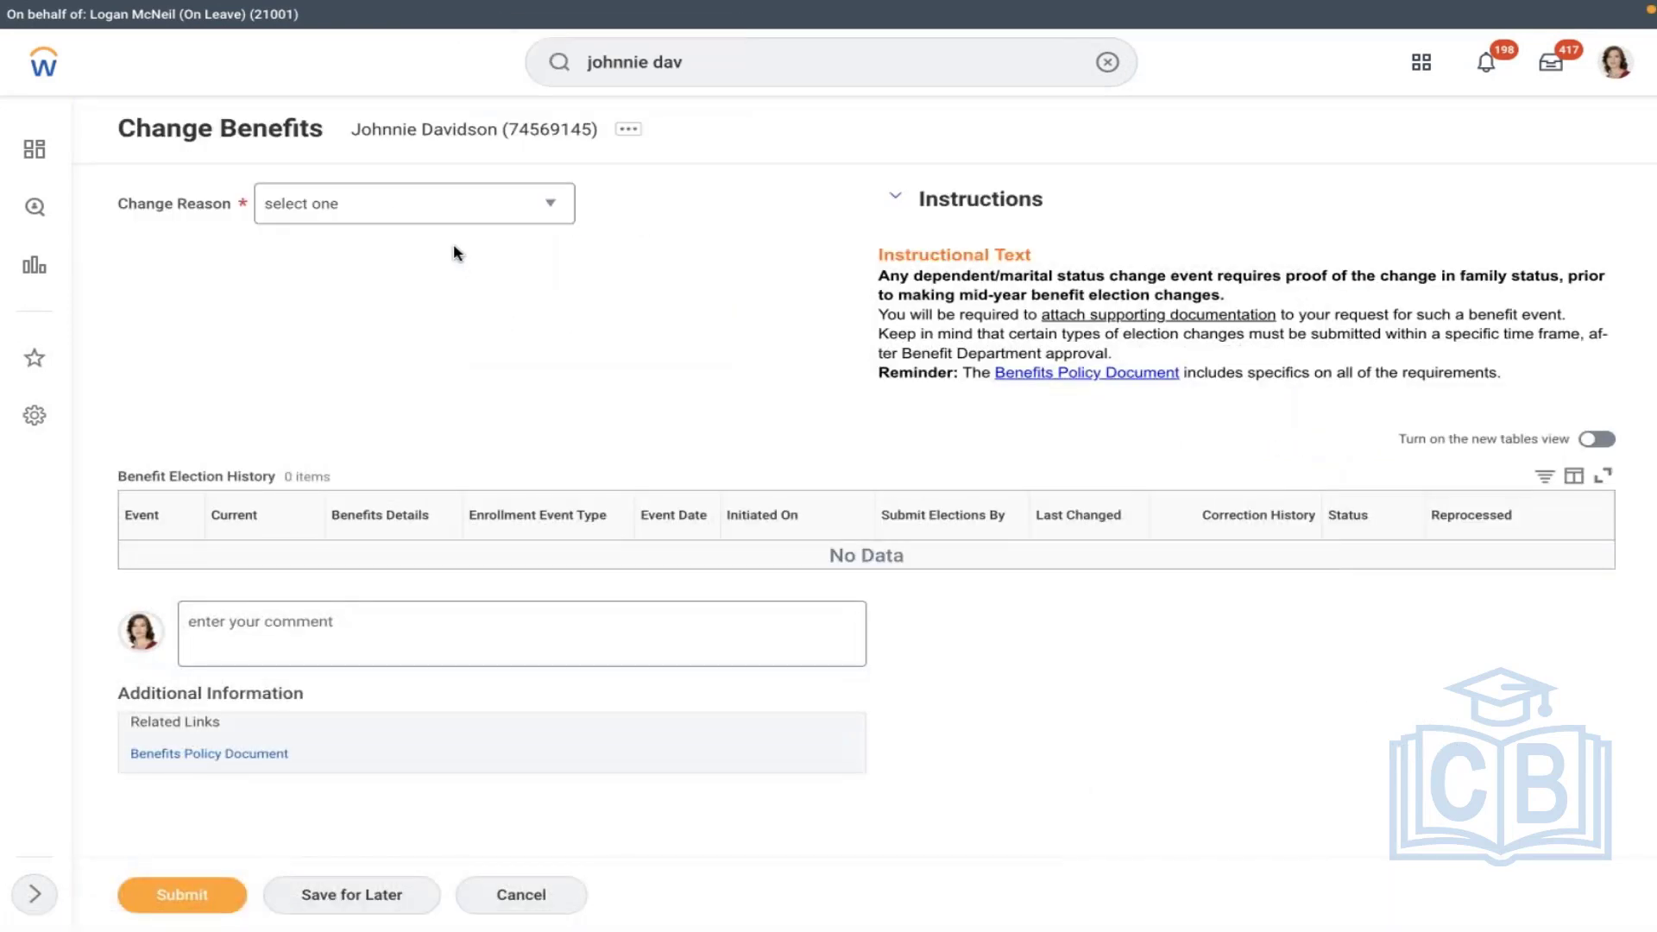
# Step: Choose AMD - Retirement Savings Account as the reason with coverage starting 02/07/2022
pyautogui.click(399, 203)
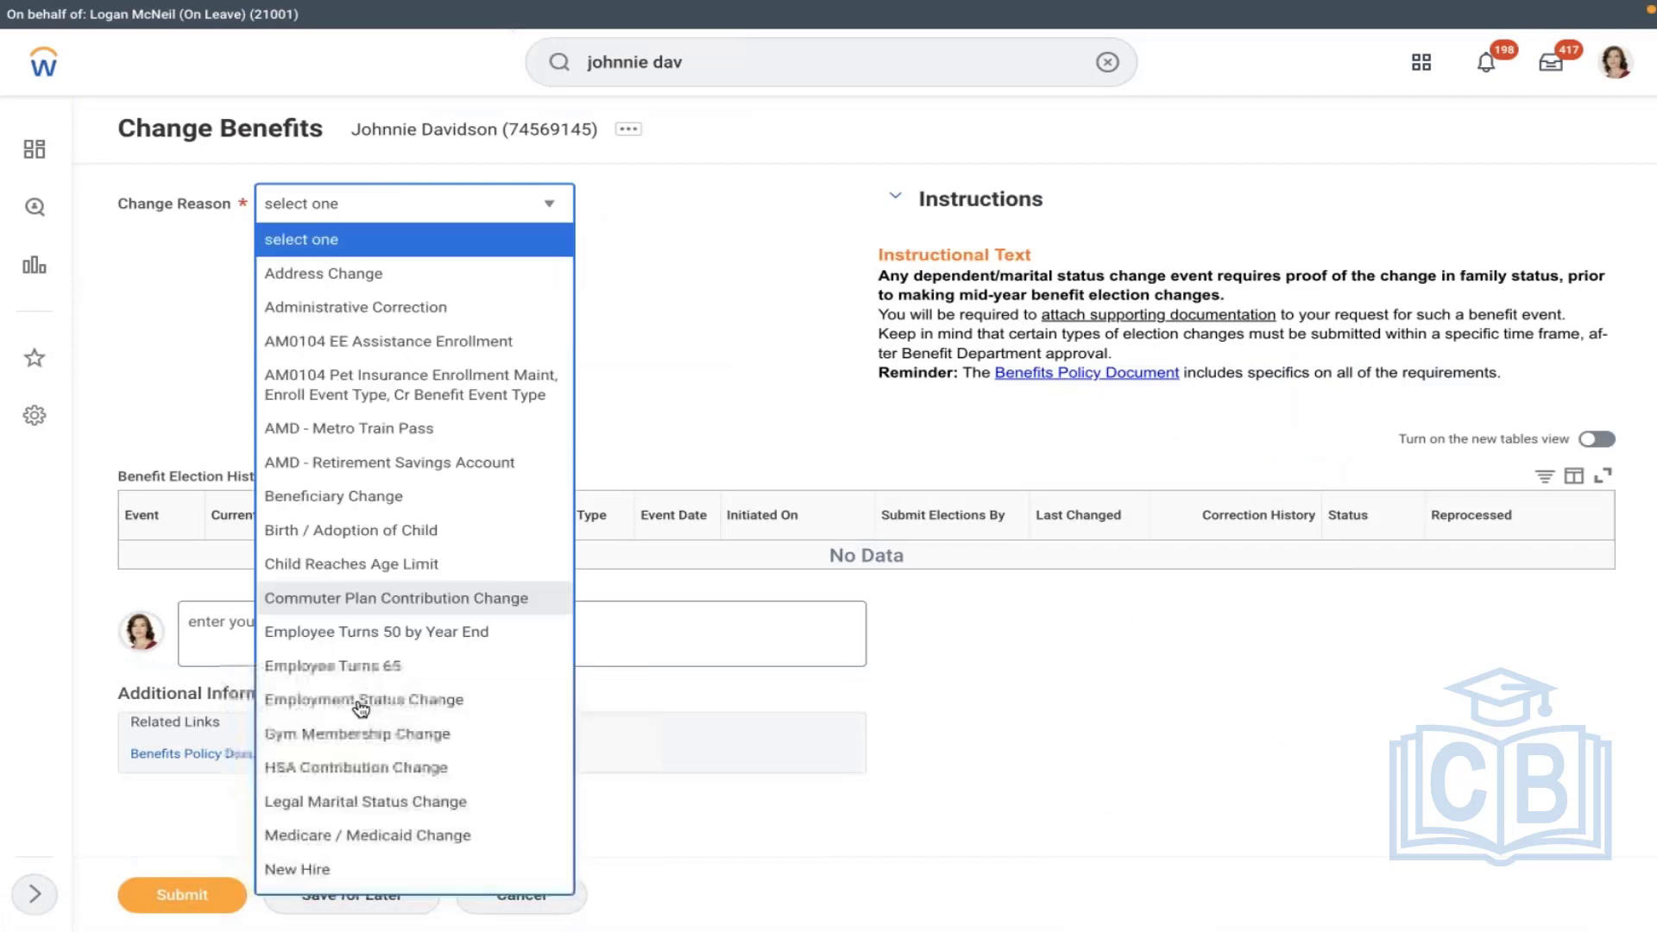
pyautogui.click(415, 471)
pyautogui.click(644, 271)
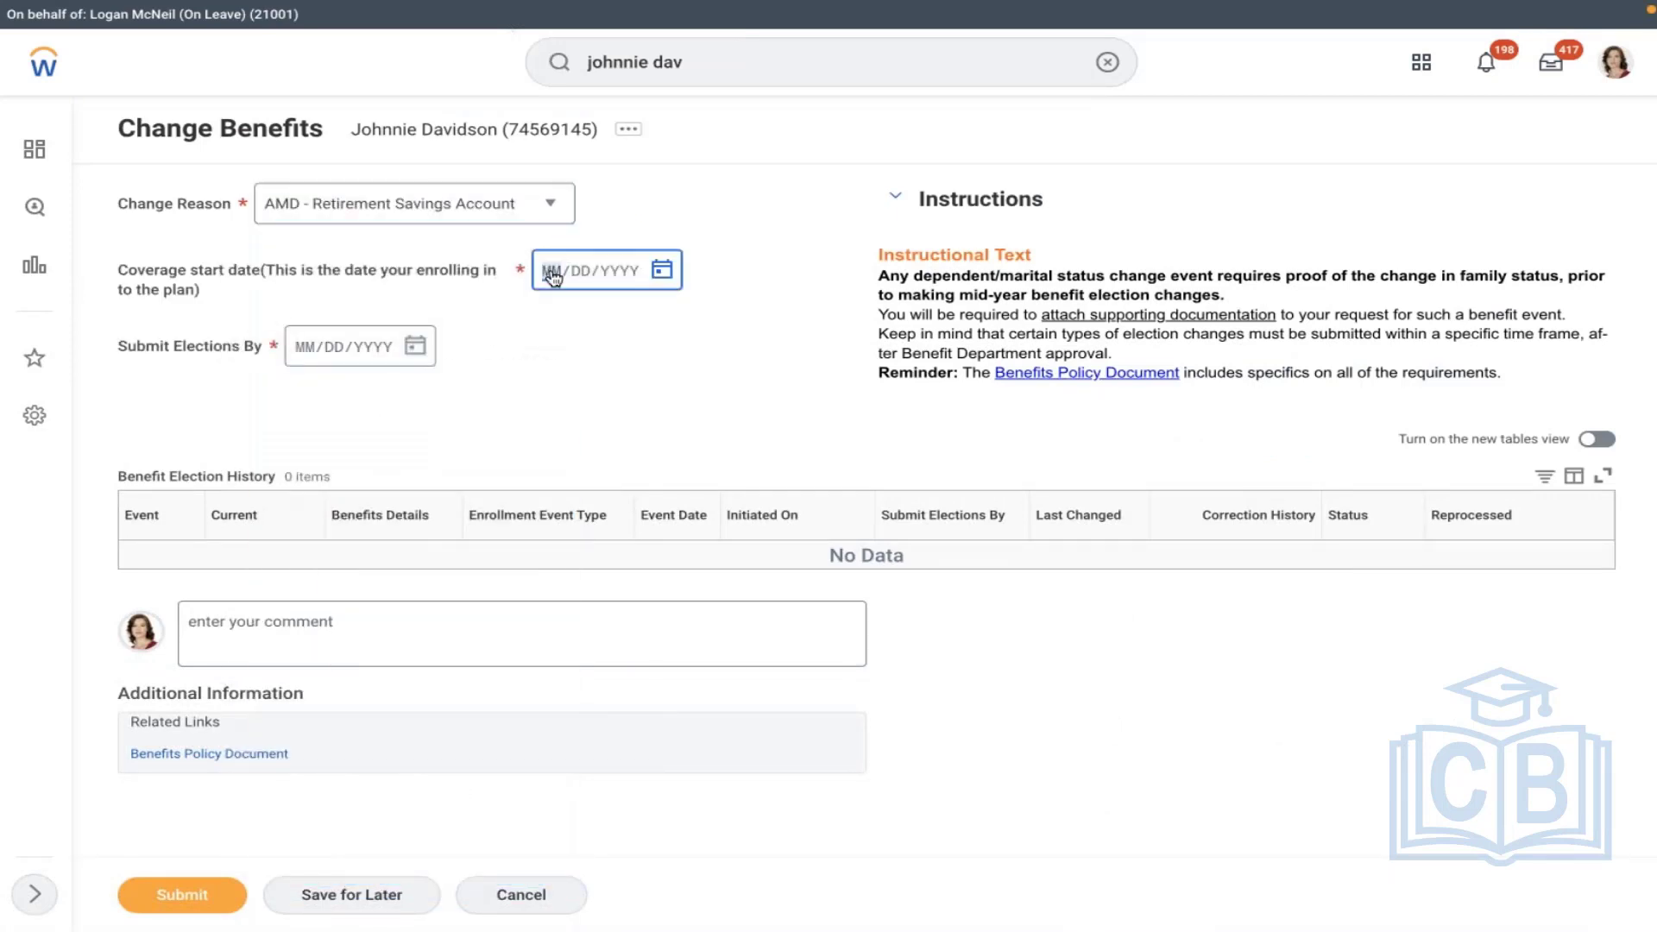
pyautogui.click(662, 273)
pyautogui.click(757, 350)
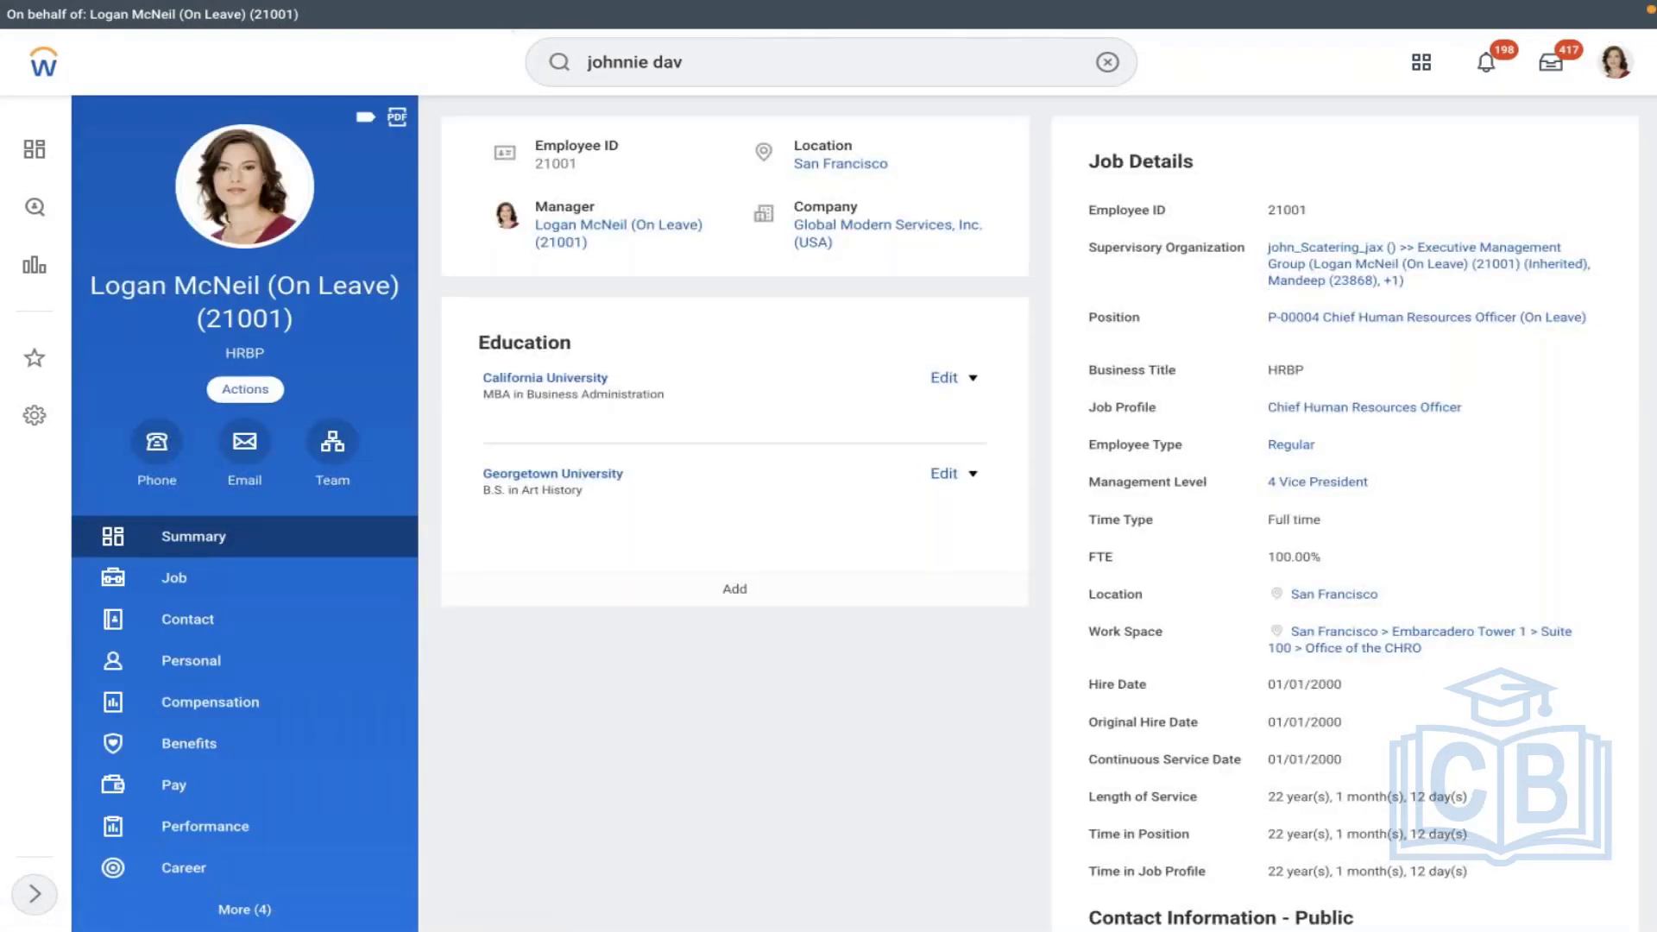
# Step: Open Change Benefits for the on-leave worker and confirm AMD - Retirement Savings Account is missing from its reasons
pyautogui.click(245, 390)
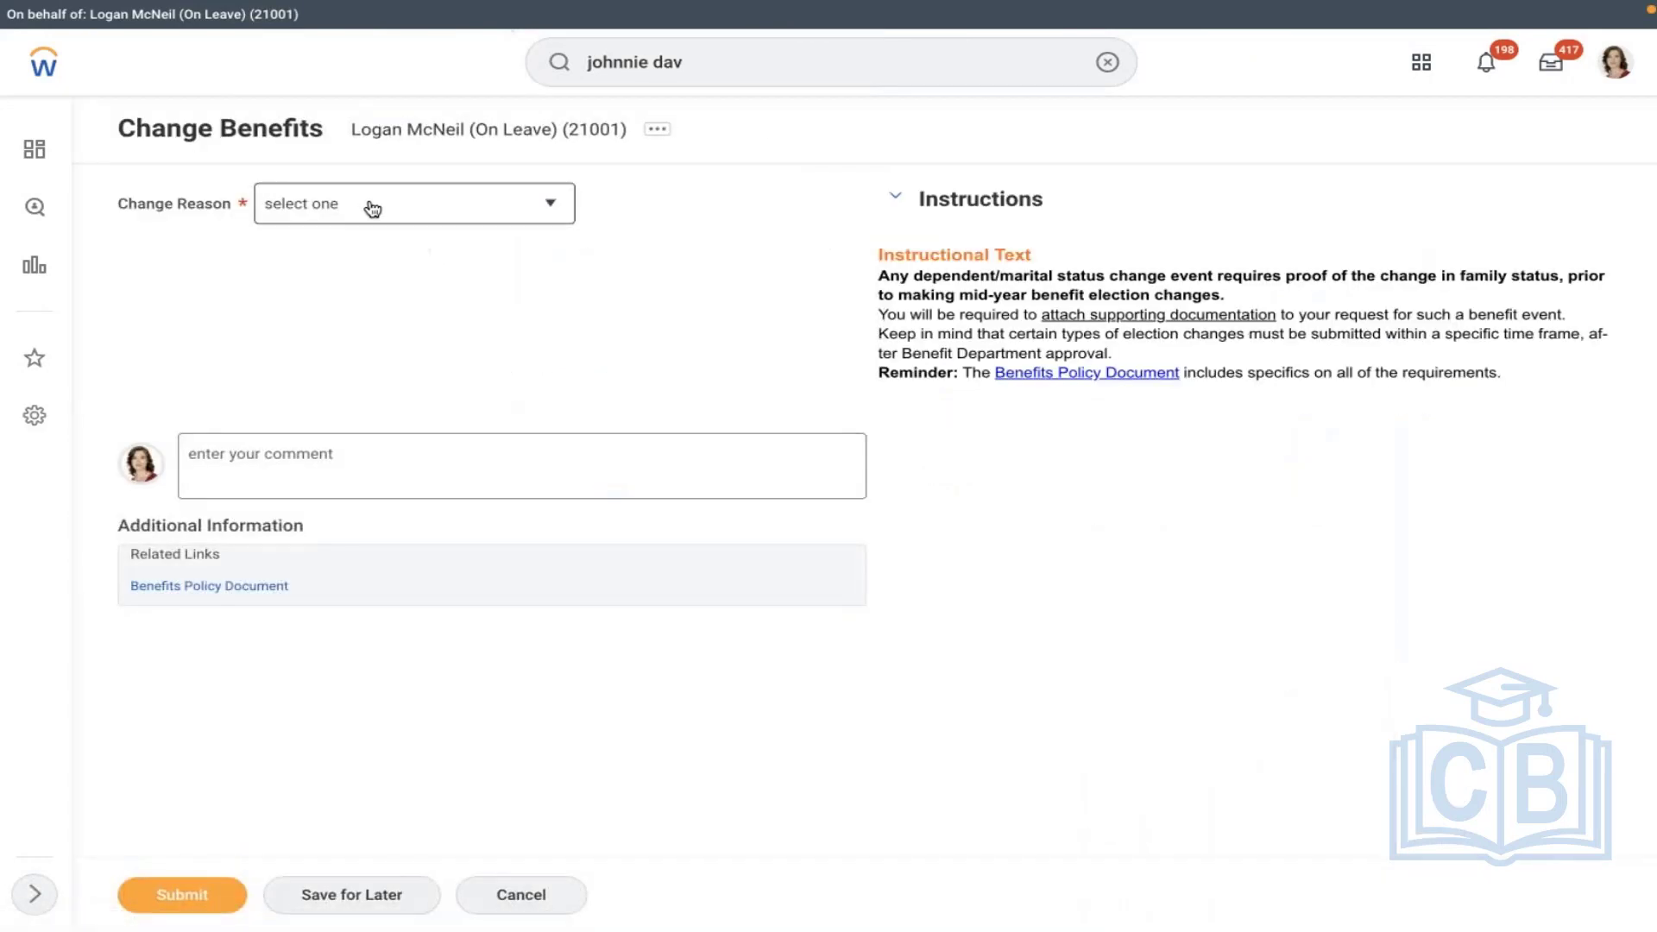
pyautogui.click(369, 206)
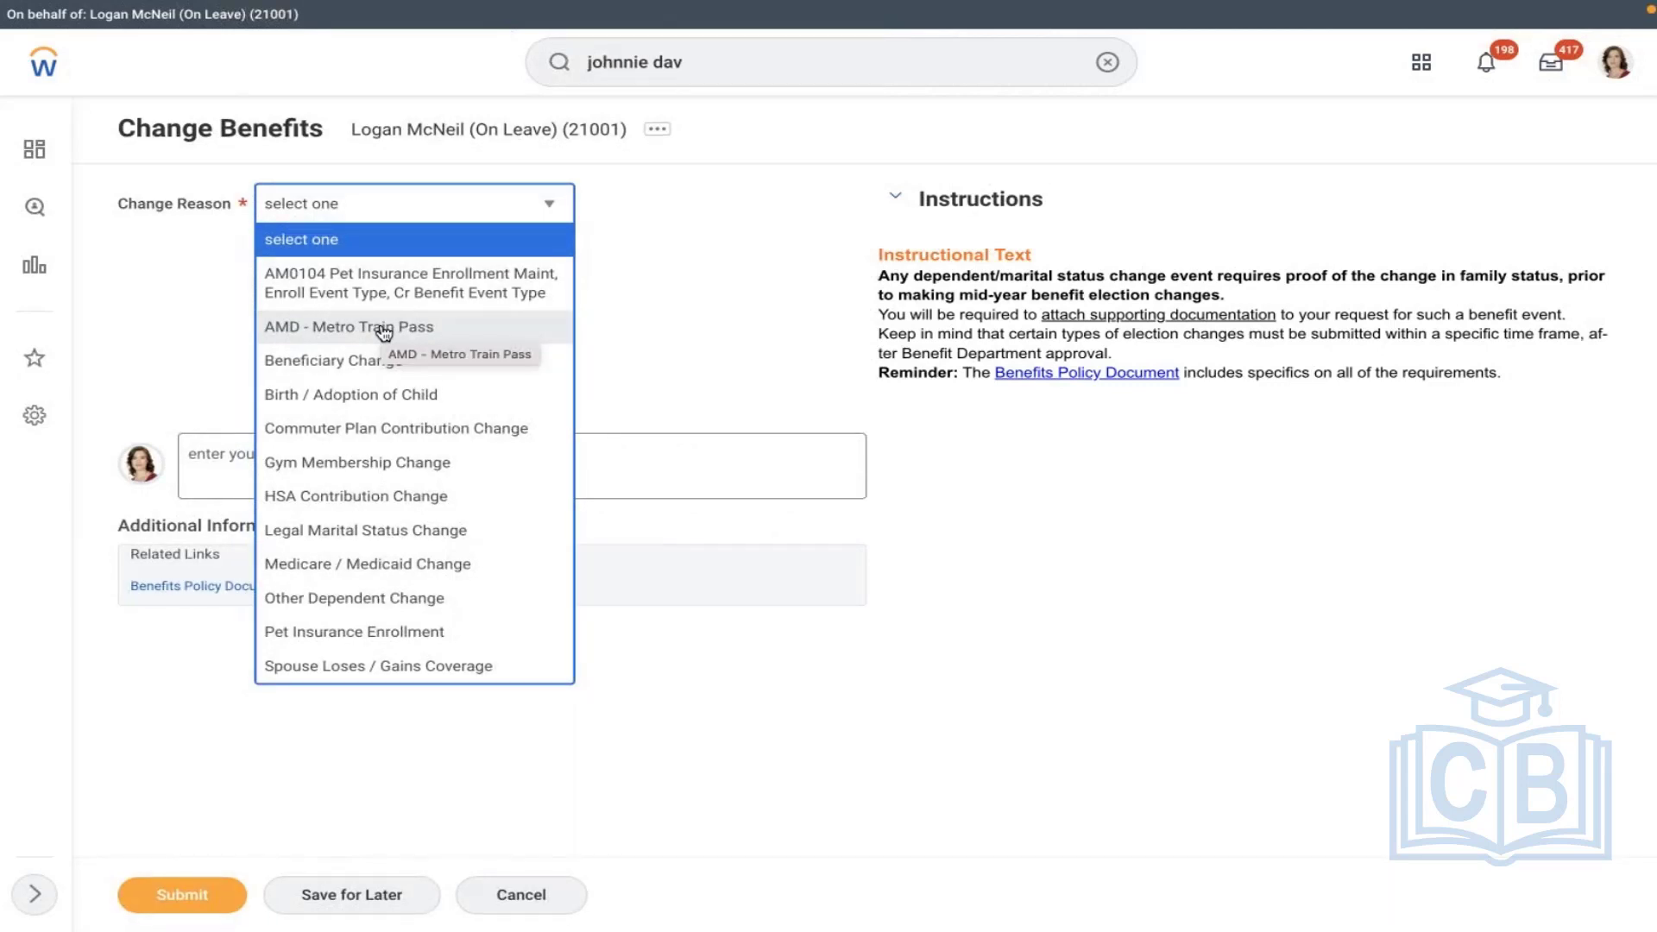
pyautogui.click(1107, 62)
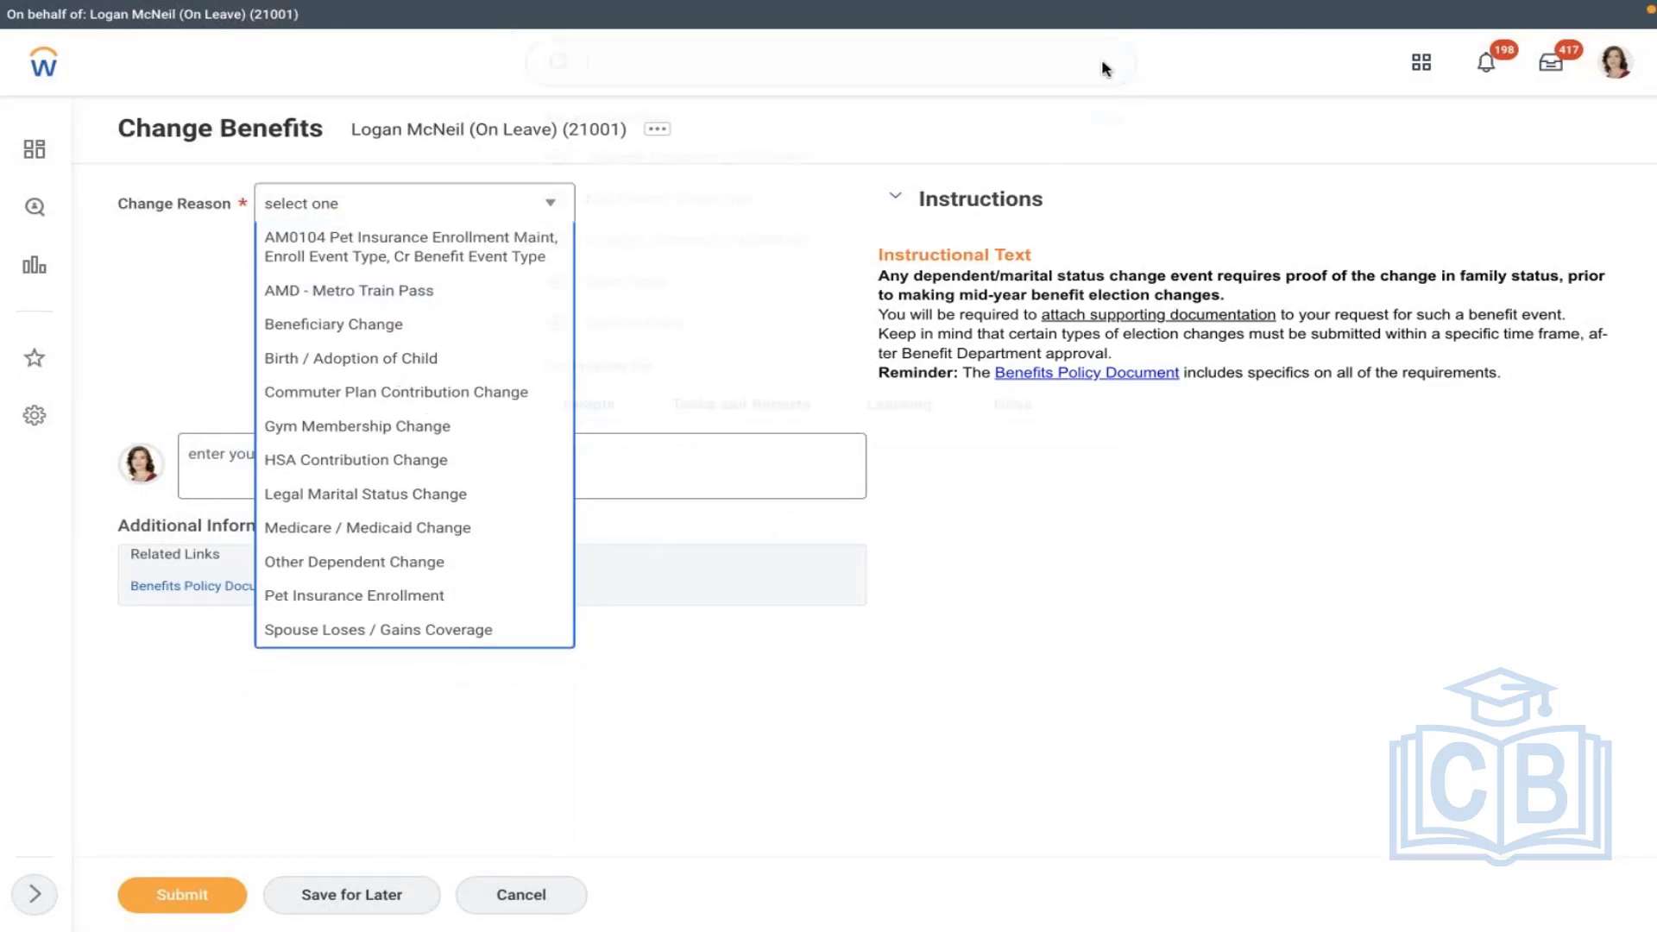
pyautogui.write('edit ben e')
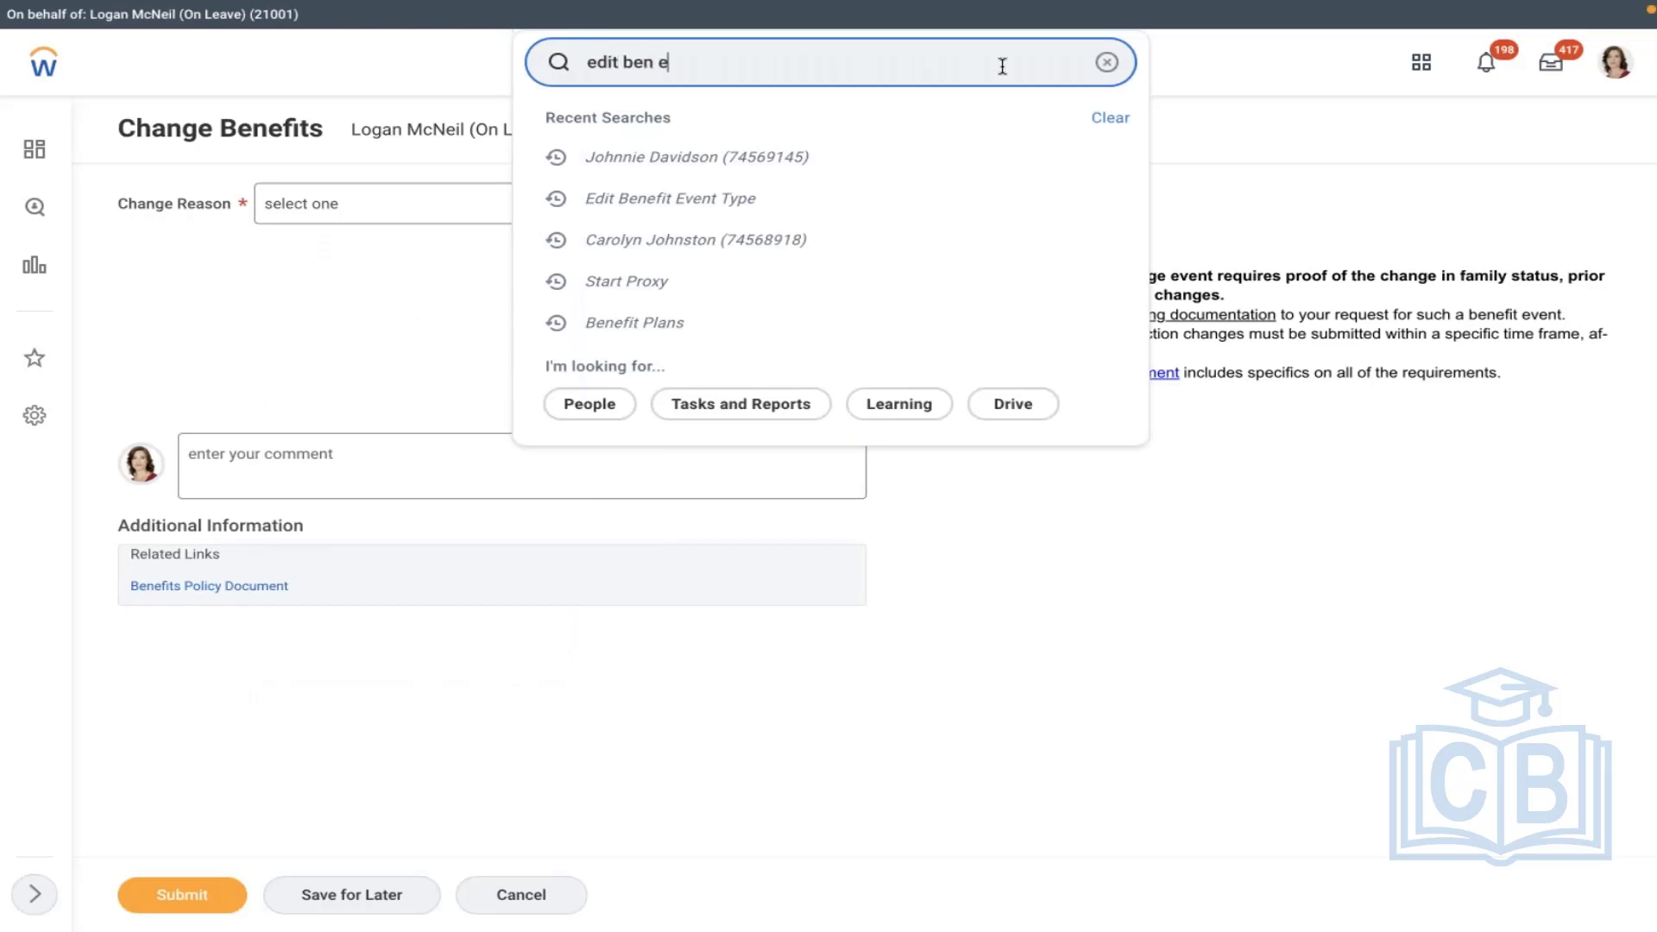
pyautogui.write('vent')
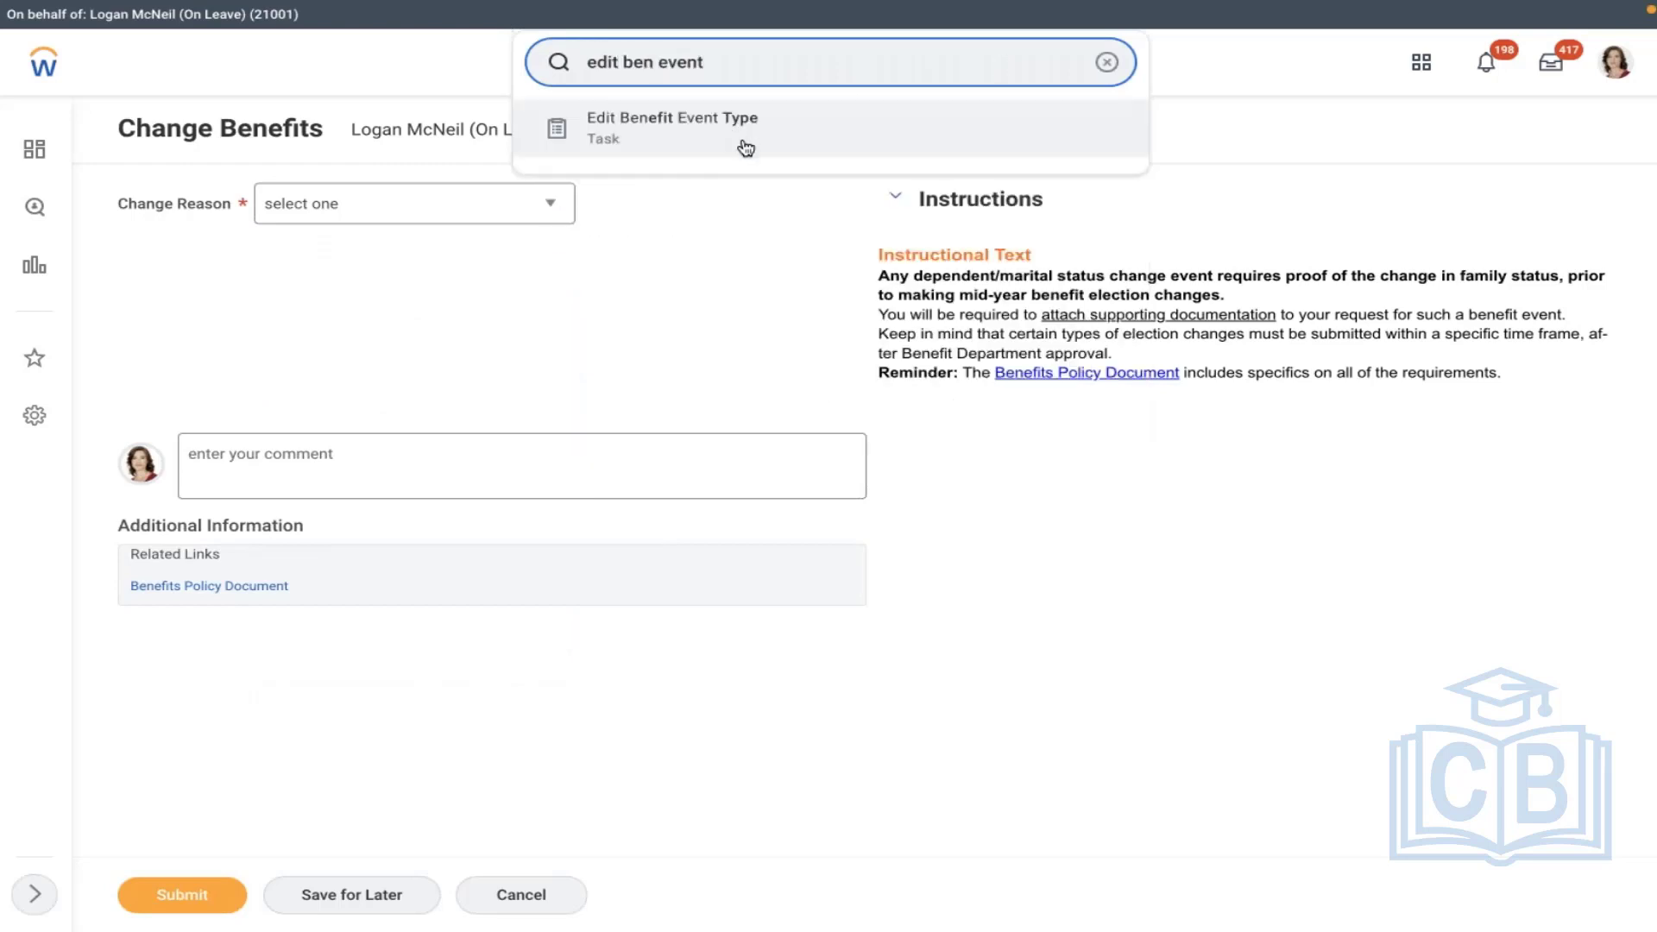
# Step: Turn on Worker Selectable for AMD - Retirement Savings Account, save, and return to the on-leave worker's profile
pyautogui.click(745, 146)
pyautogui.click(740, 266)
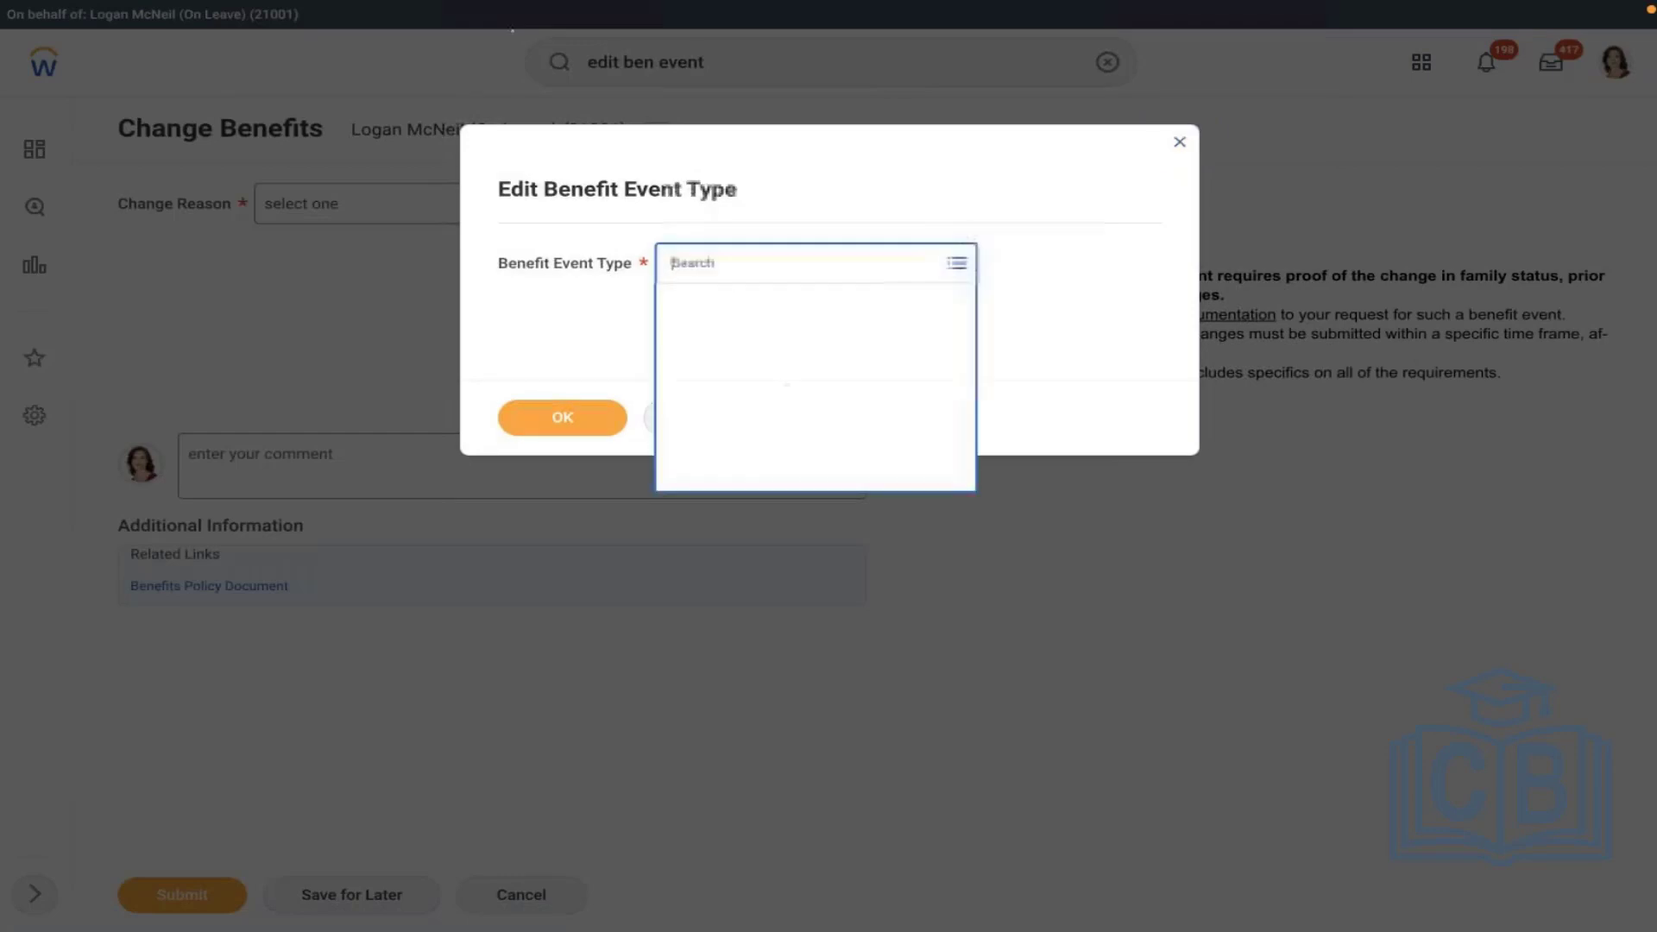
pyautogui.write('amd')
pyautogui.press('Return')
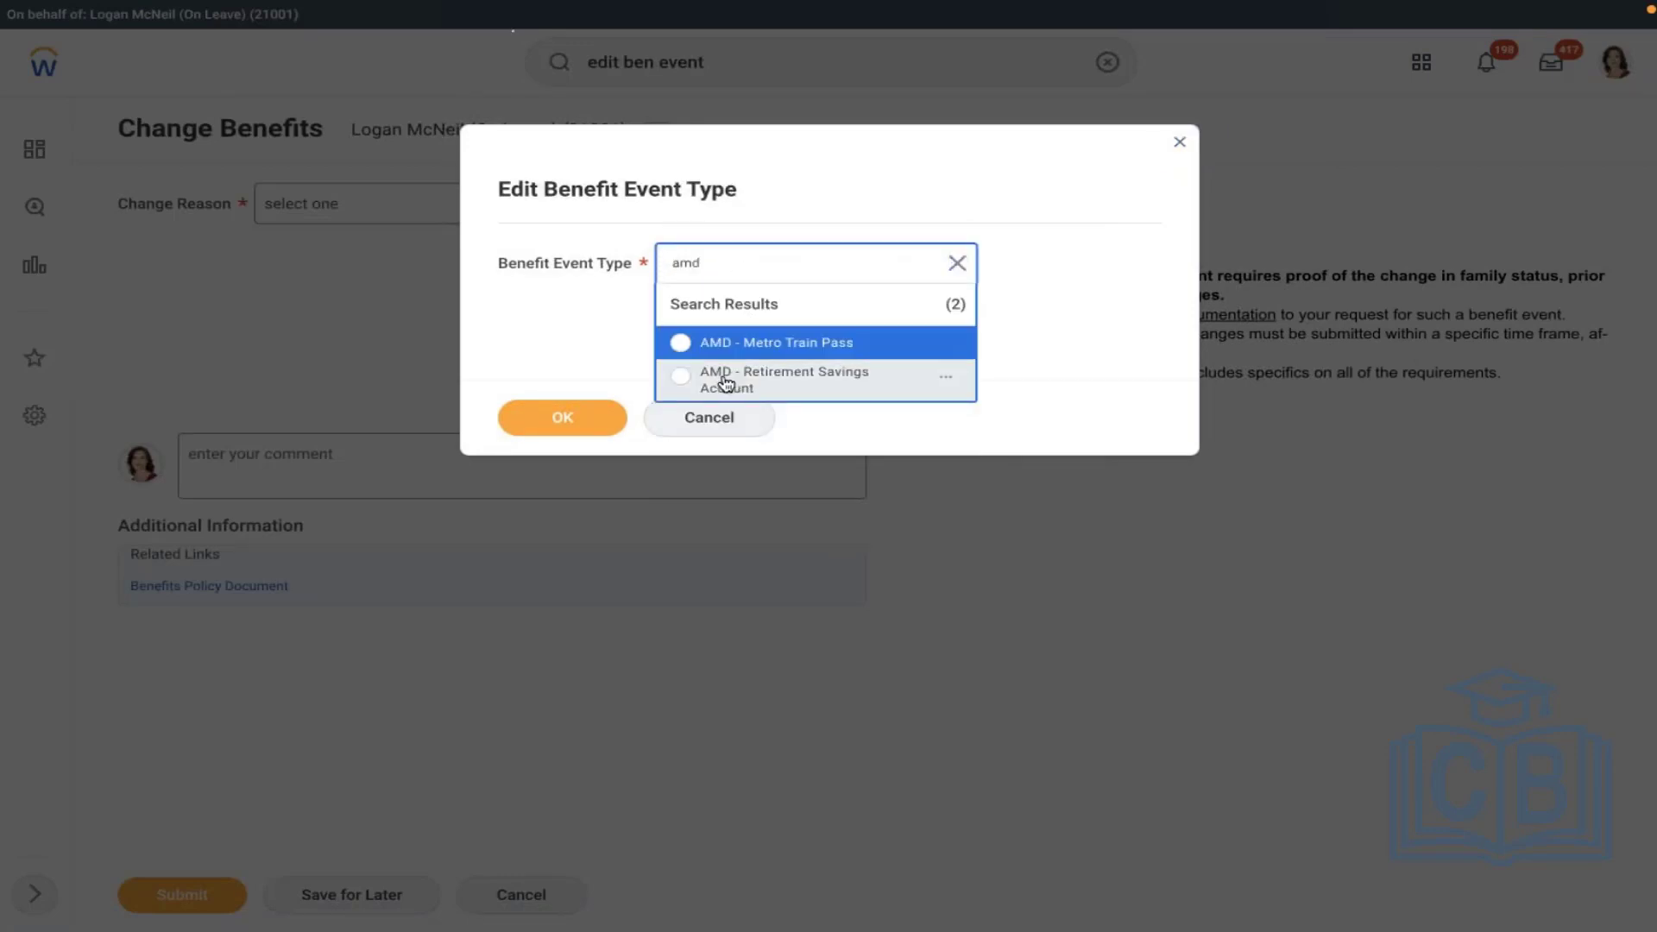
pyautogui.click(725, 380)
pyautogui.press('Return')
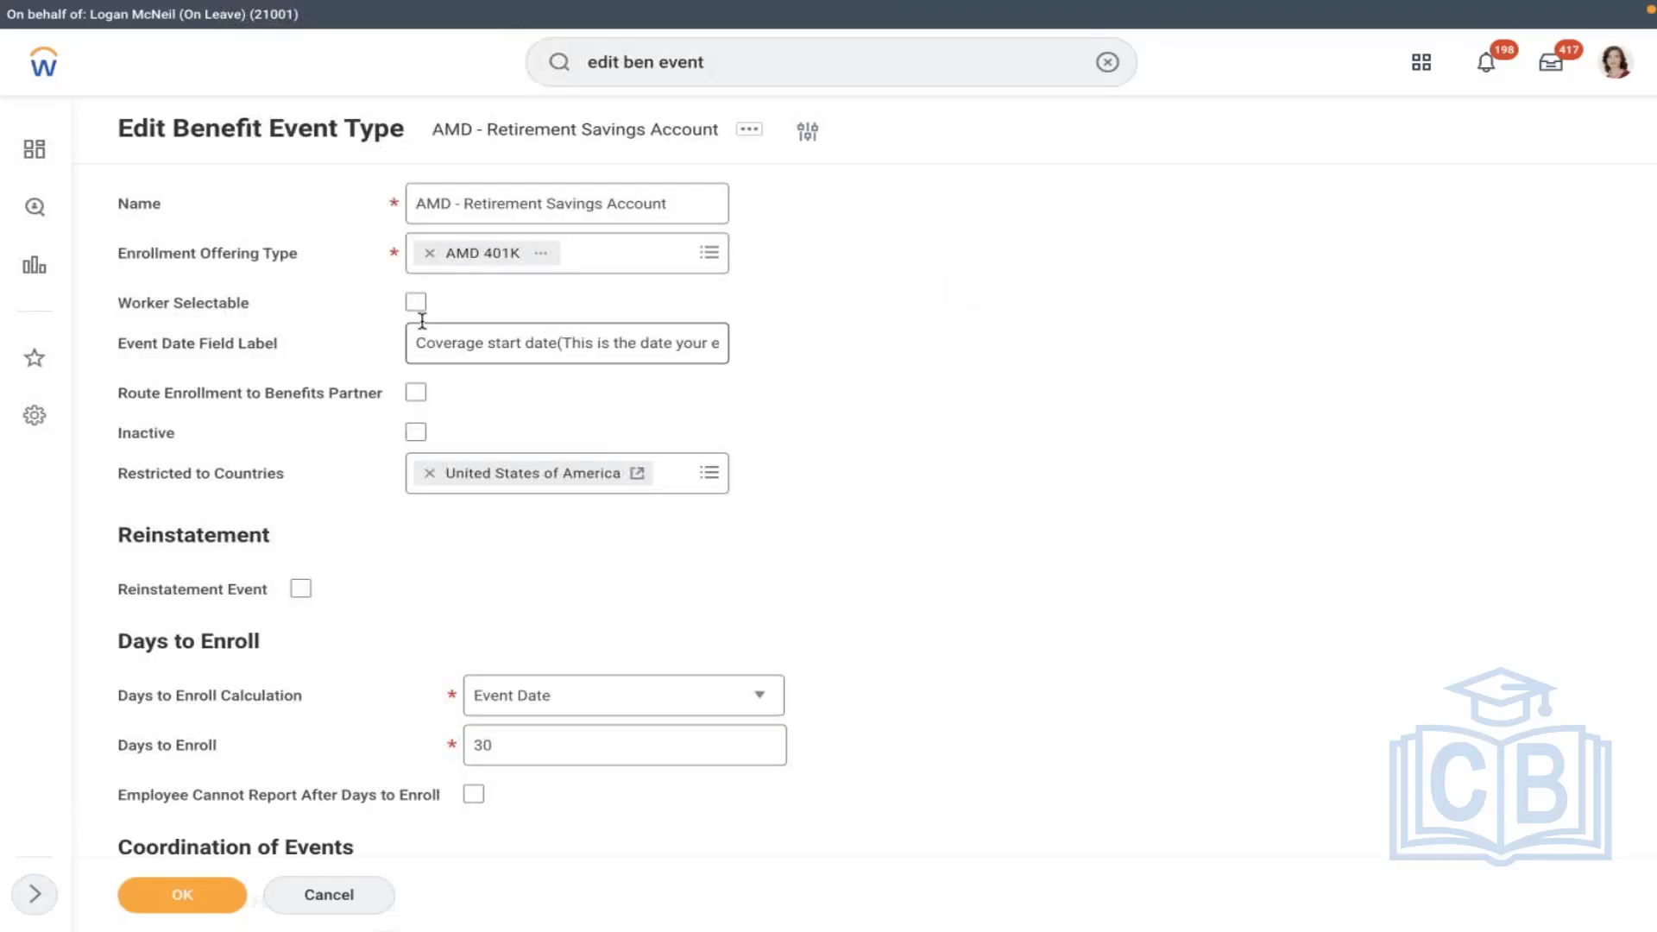
pyautogui.click(416, 303)
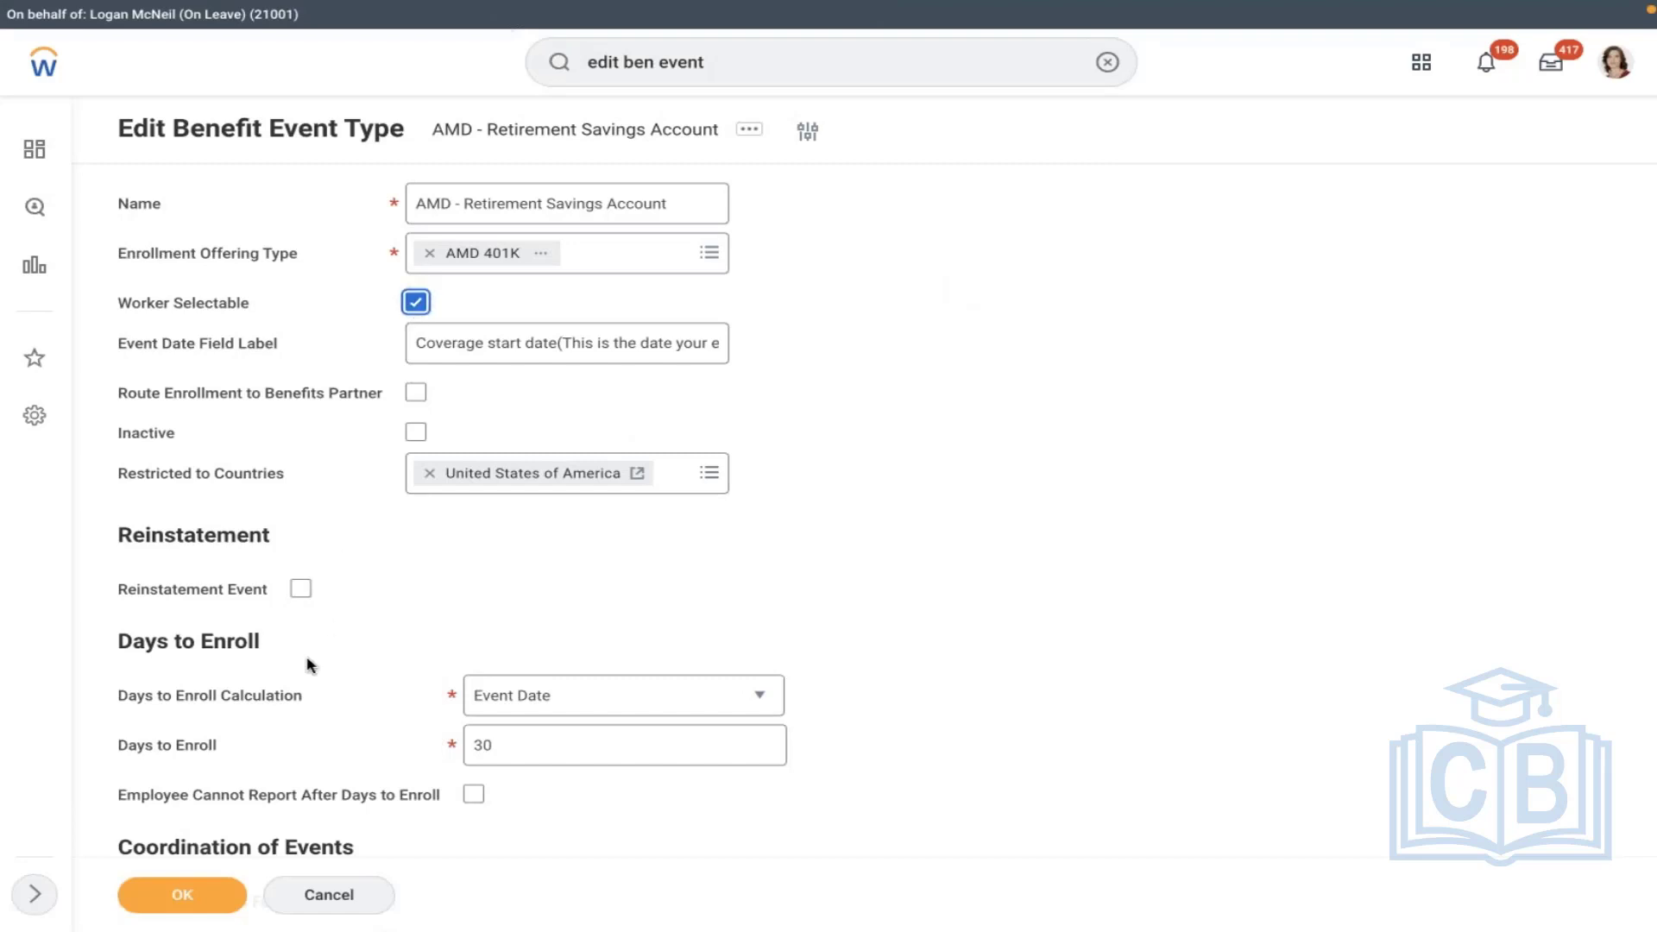
pyautogui.click(181, 894)
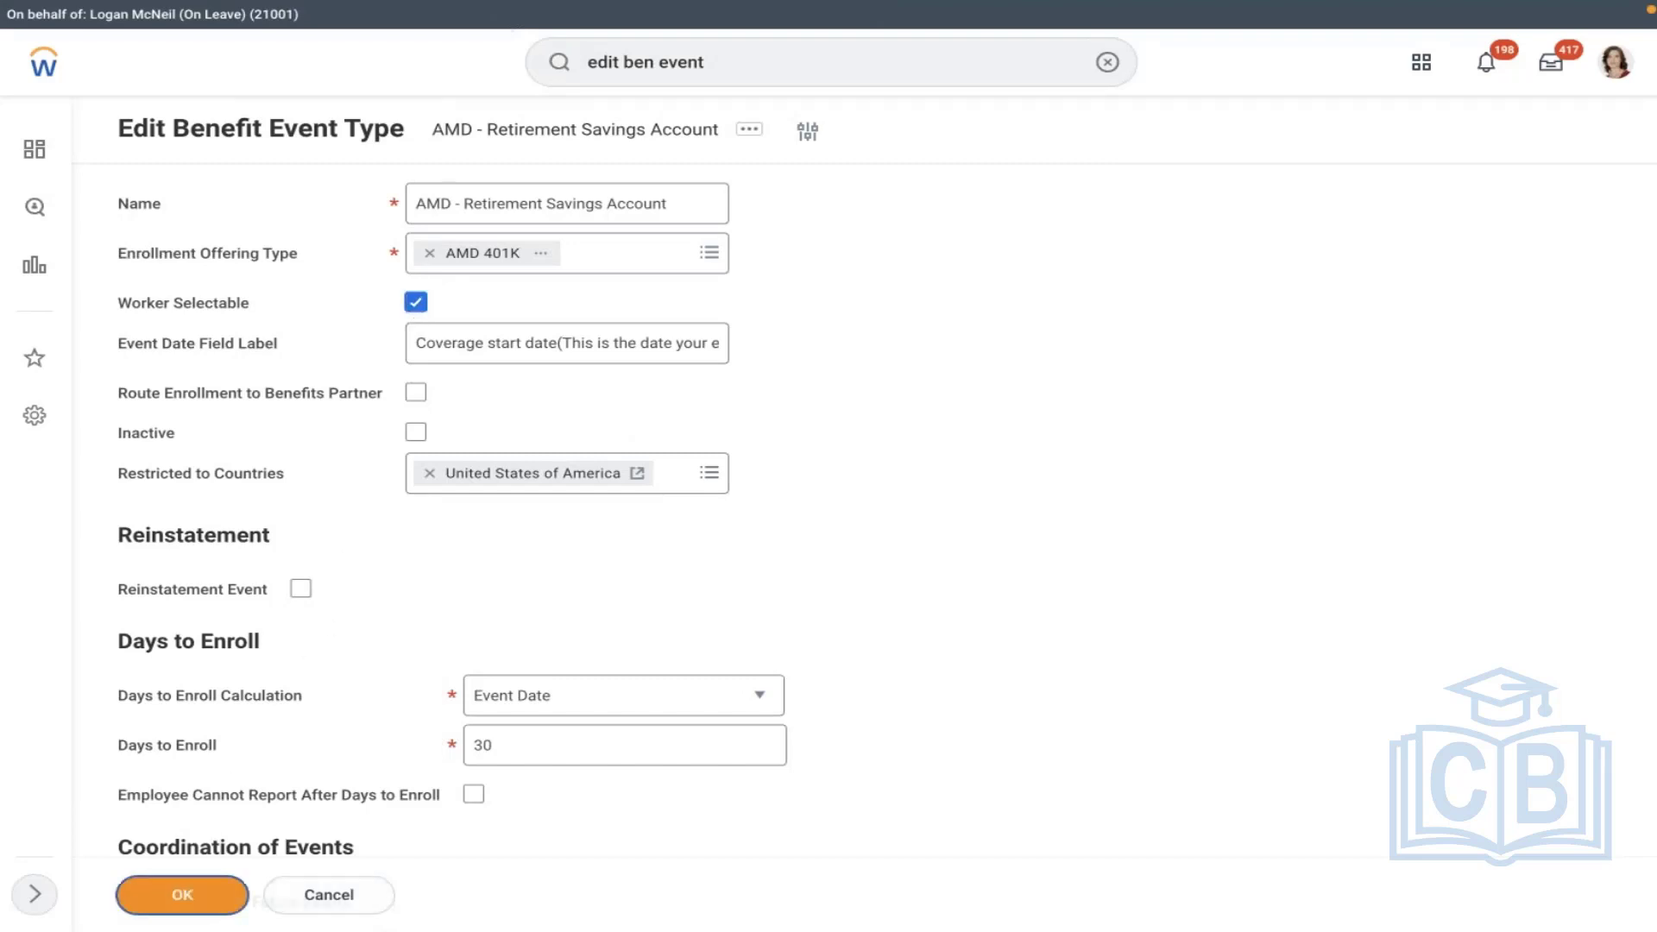
pyautogui.click(1617, 69)
pyautogui.click(688, 274)
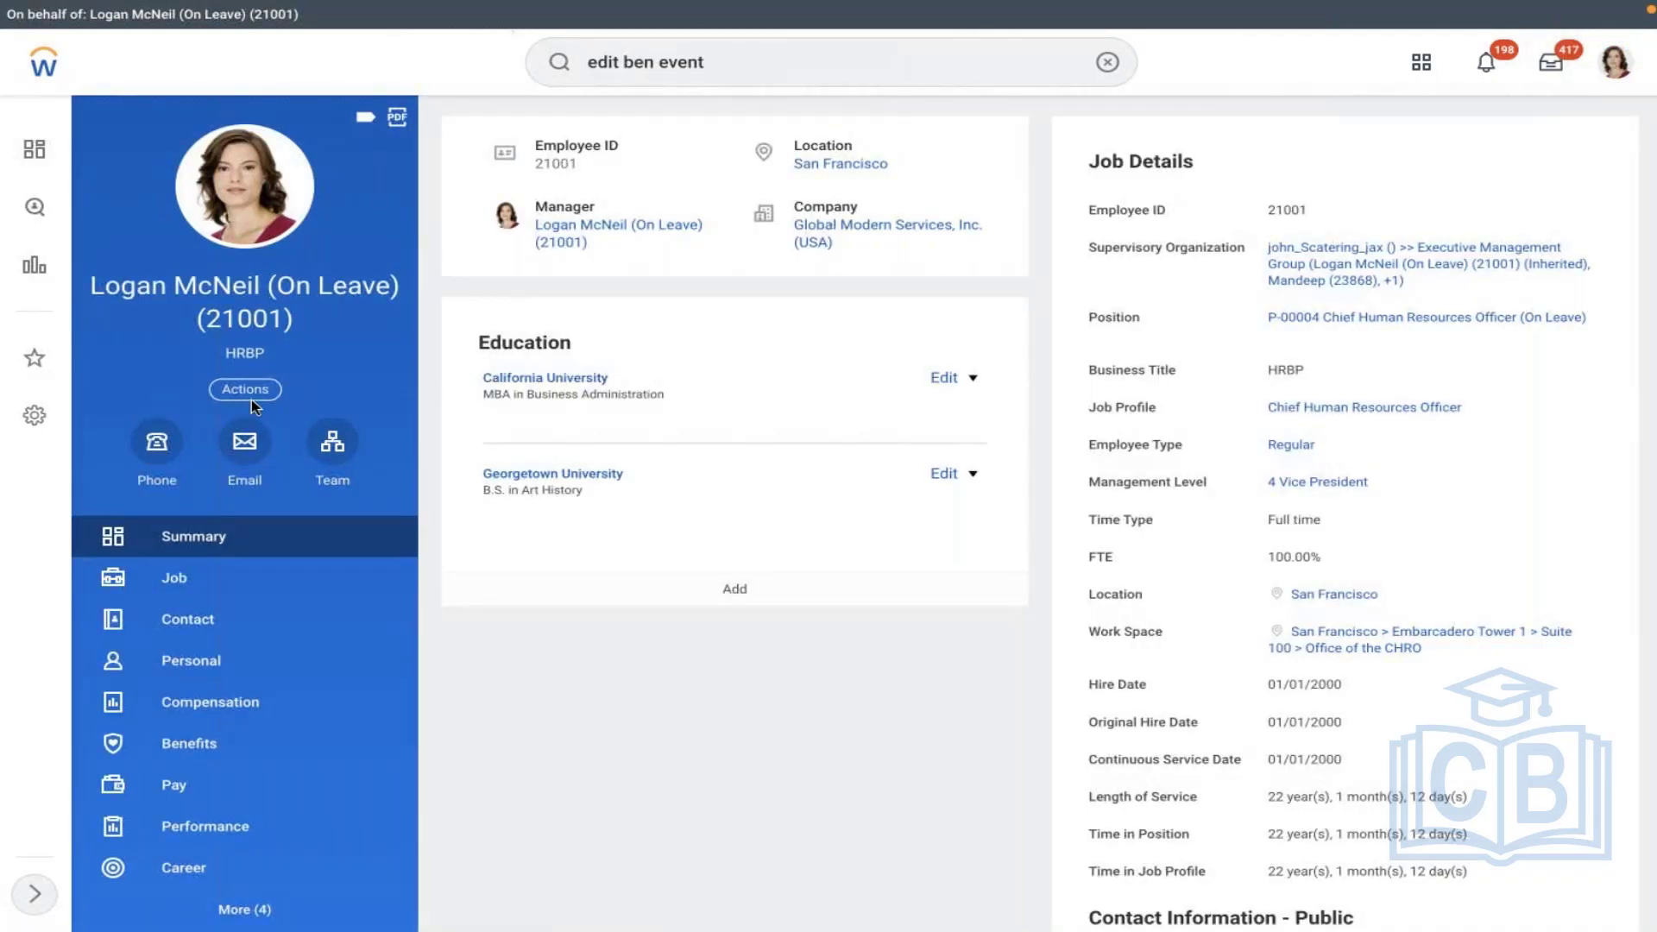
# Step: Submit the on-leave worker's AMD - Retirement Savings Account change effective 02/07/2022 and open the elections
pyautogui.click(250, 394)
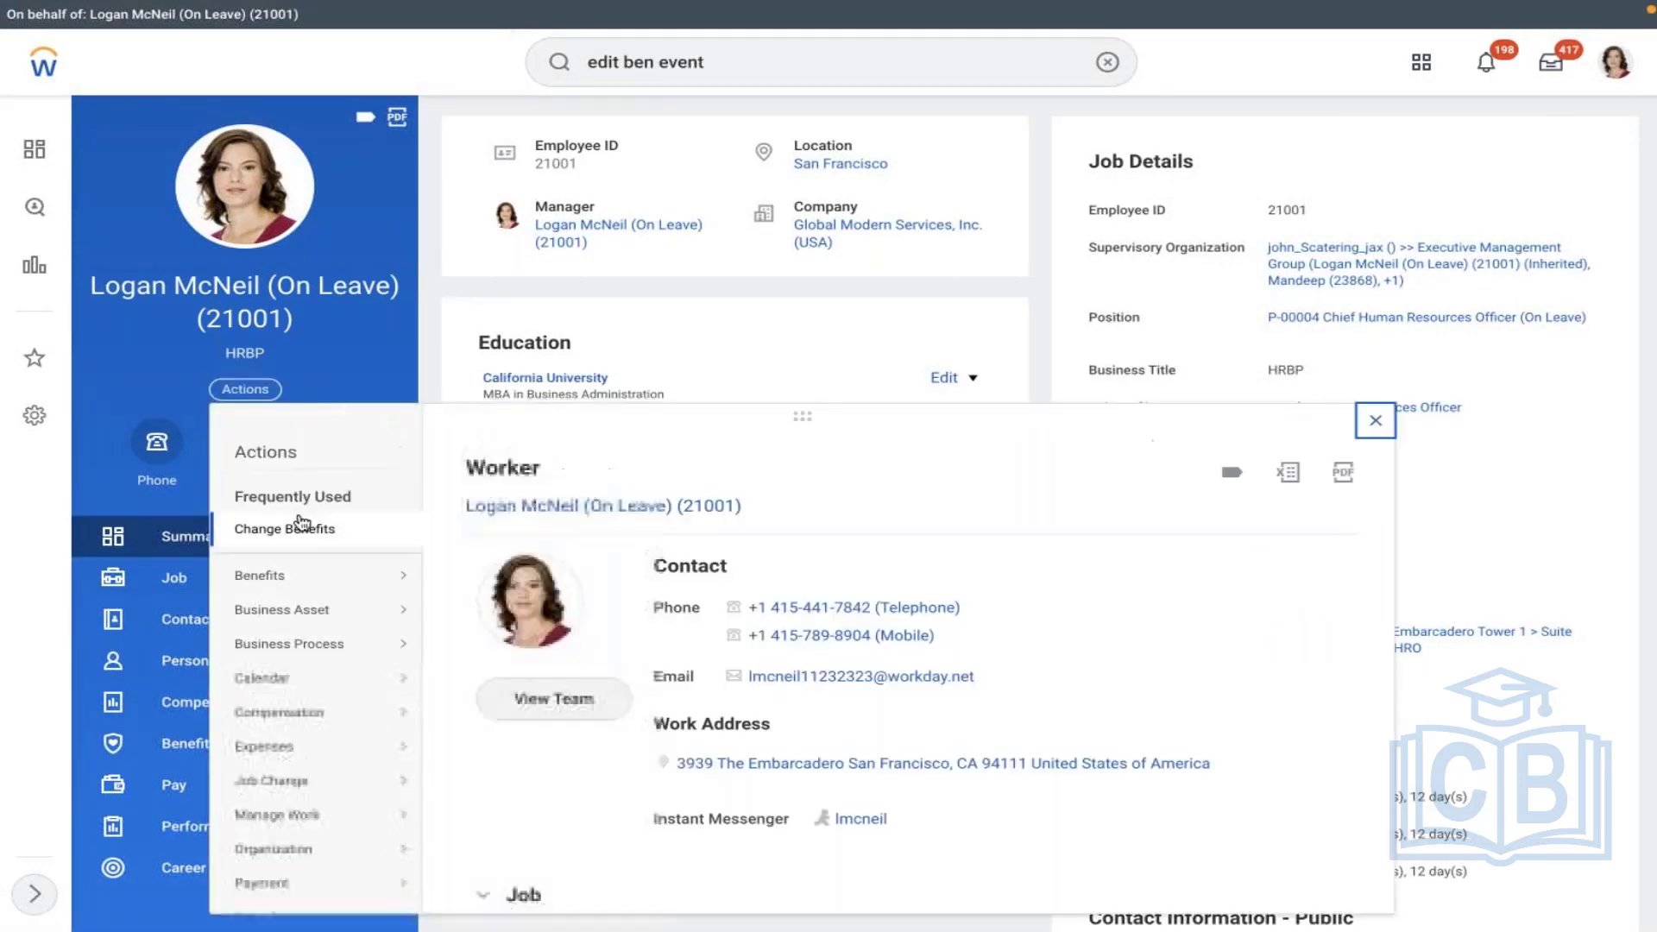
pyautogui.click(301, 527)
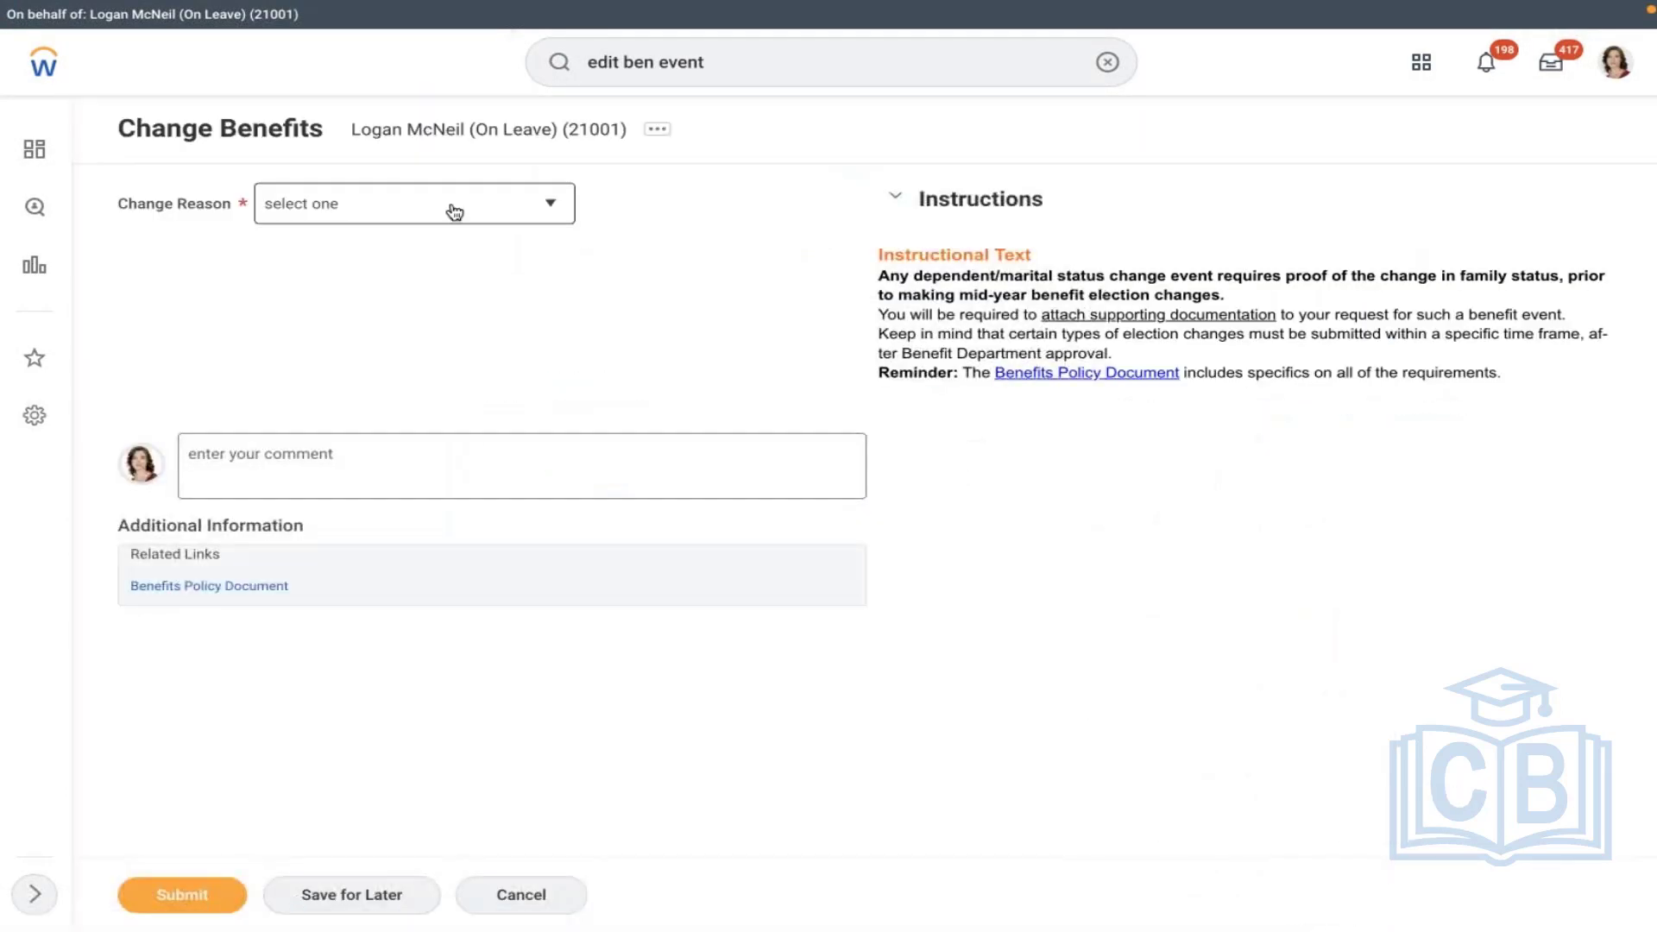
pyautogui.click(452, 207)
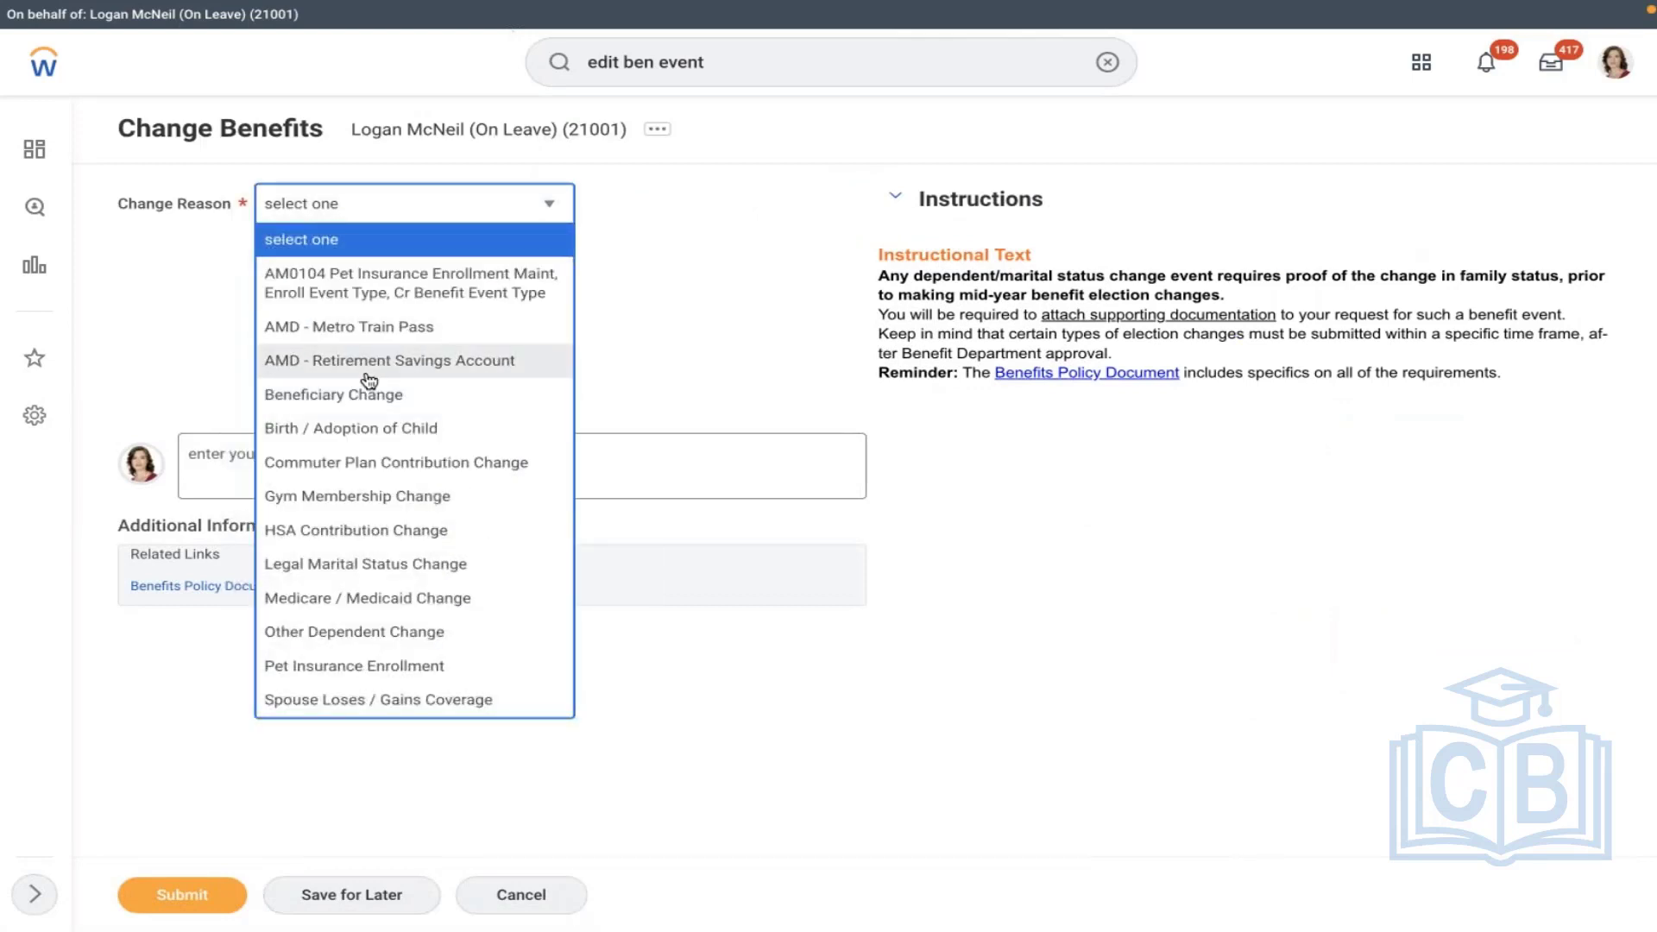
pyautogui.click(371, 363)
pyautogui.click(661, 271)
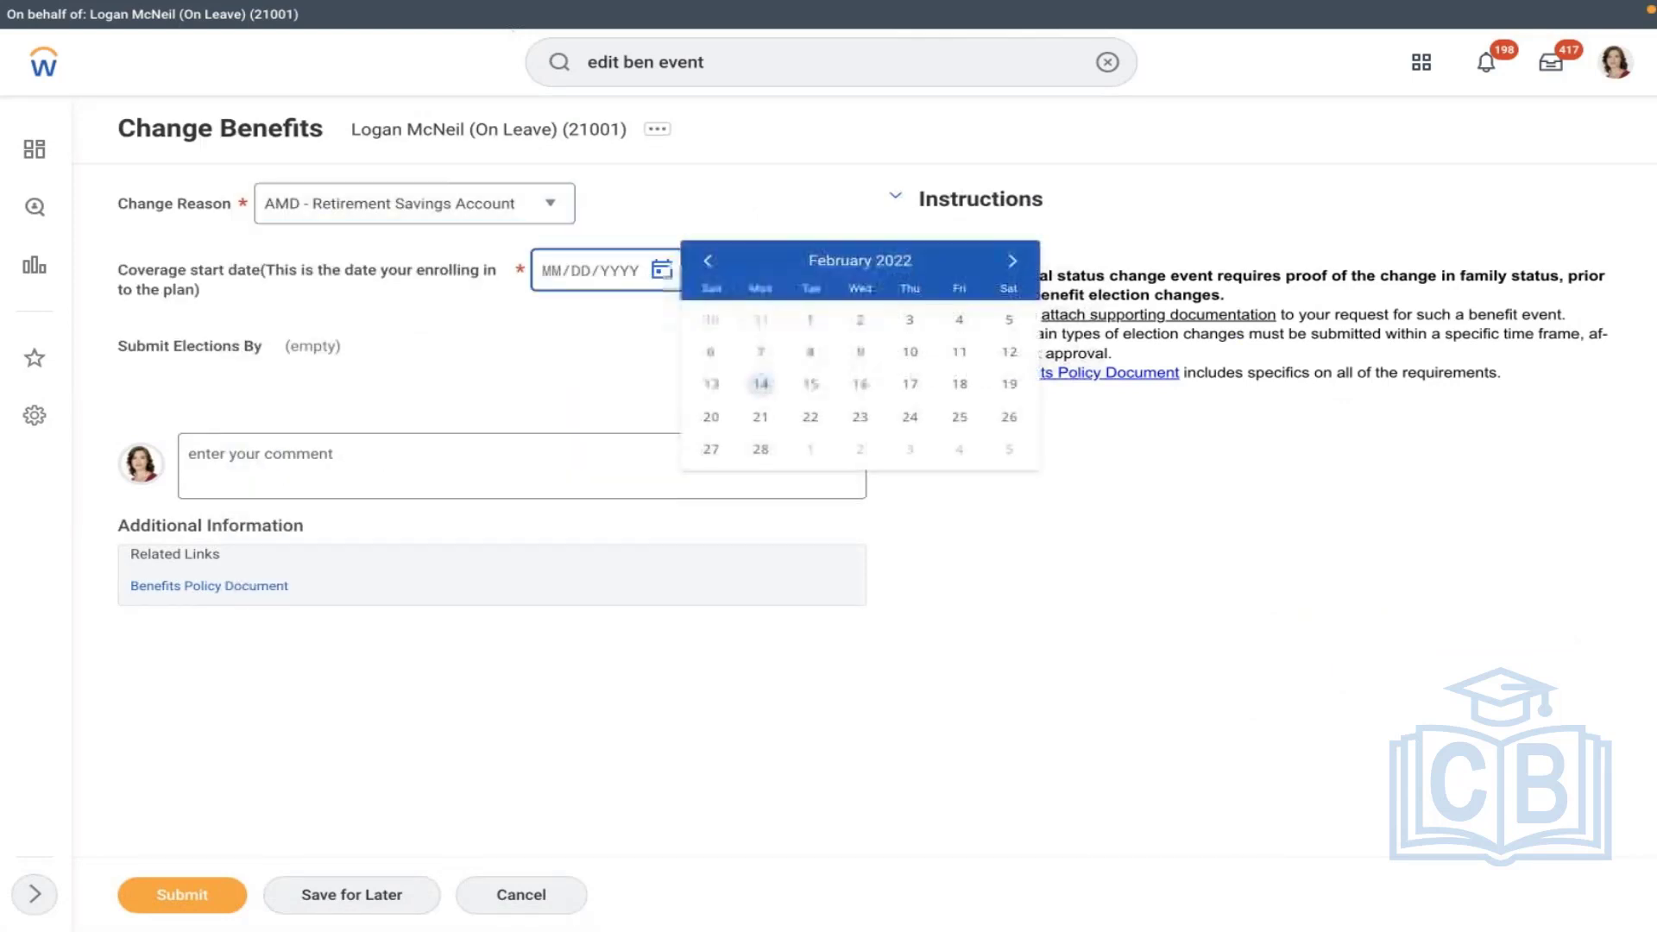
pyautogui.click(758, 352)
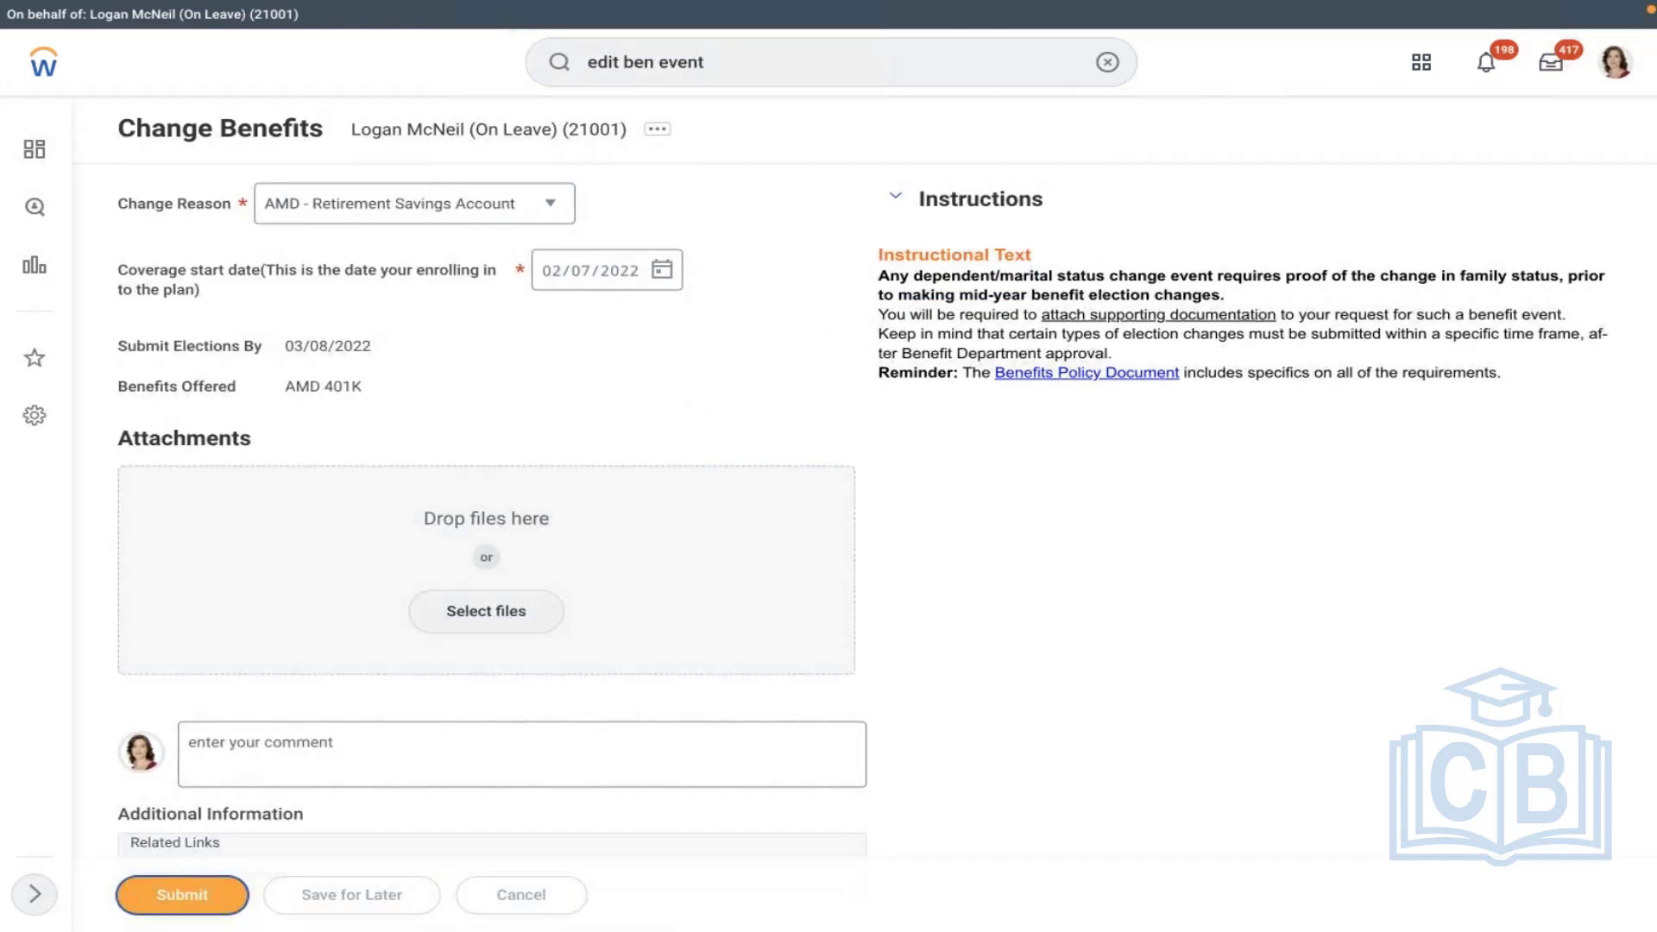
pyautogui.click(607, 270)
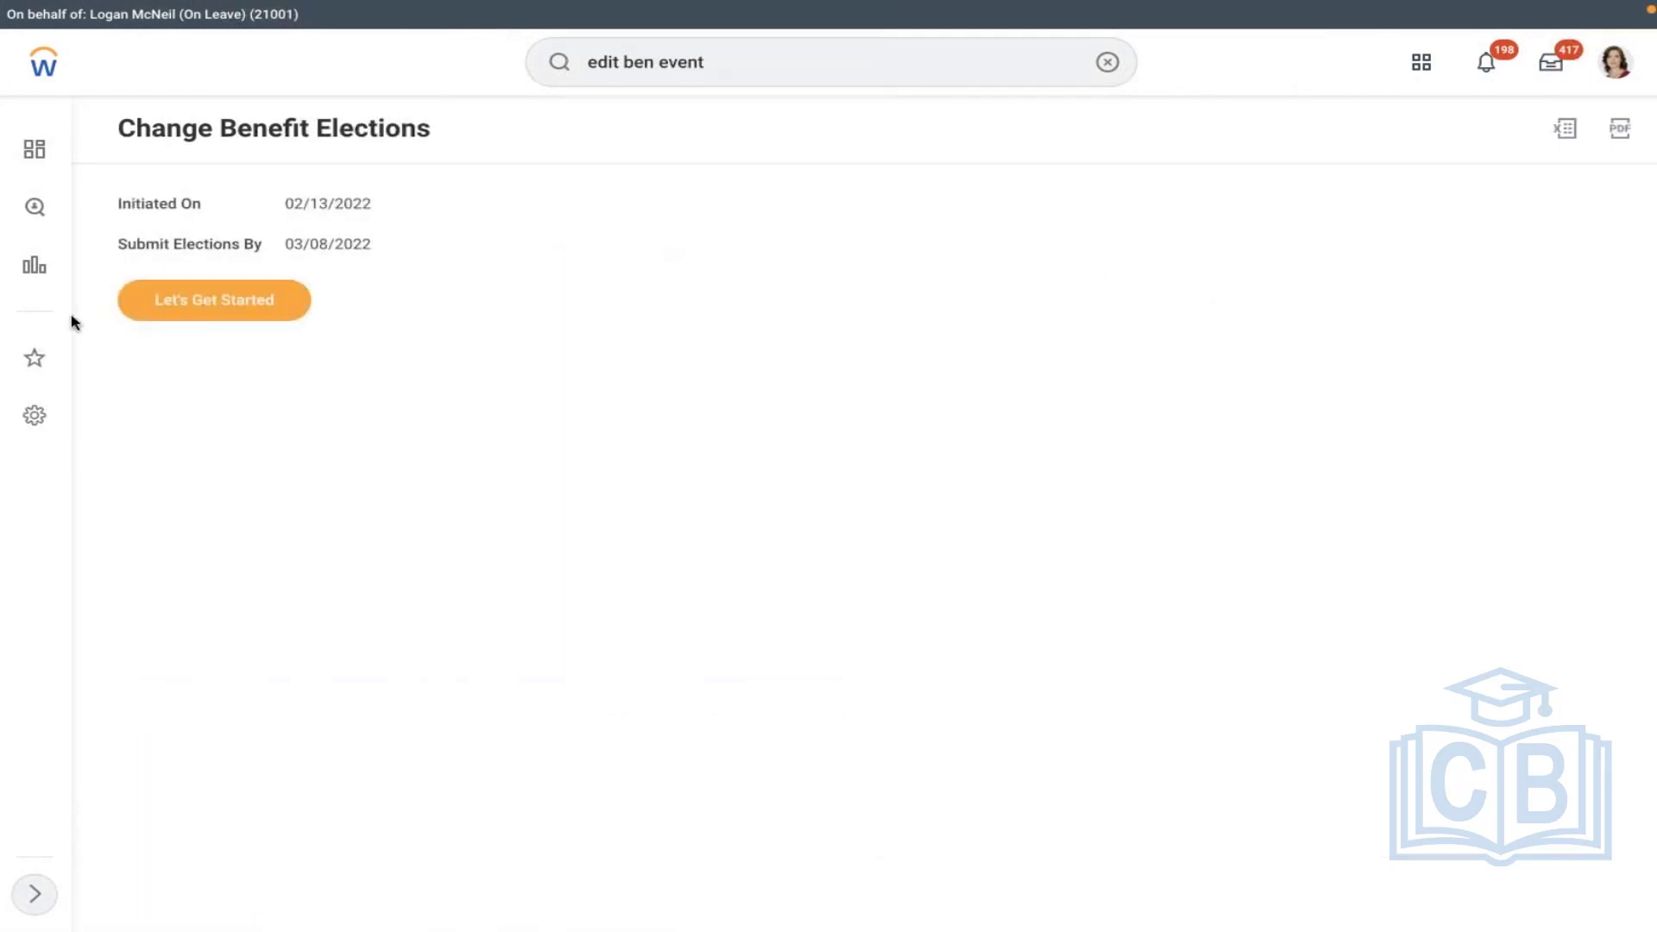
# Step: Begin the elections and select the Company Owned Trust plan on the AMD 401K card
pyautogui.click(164, 309)
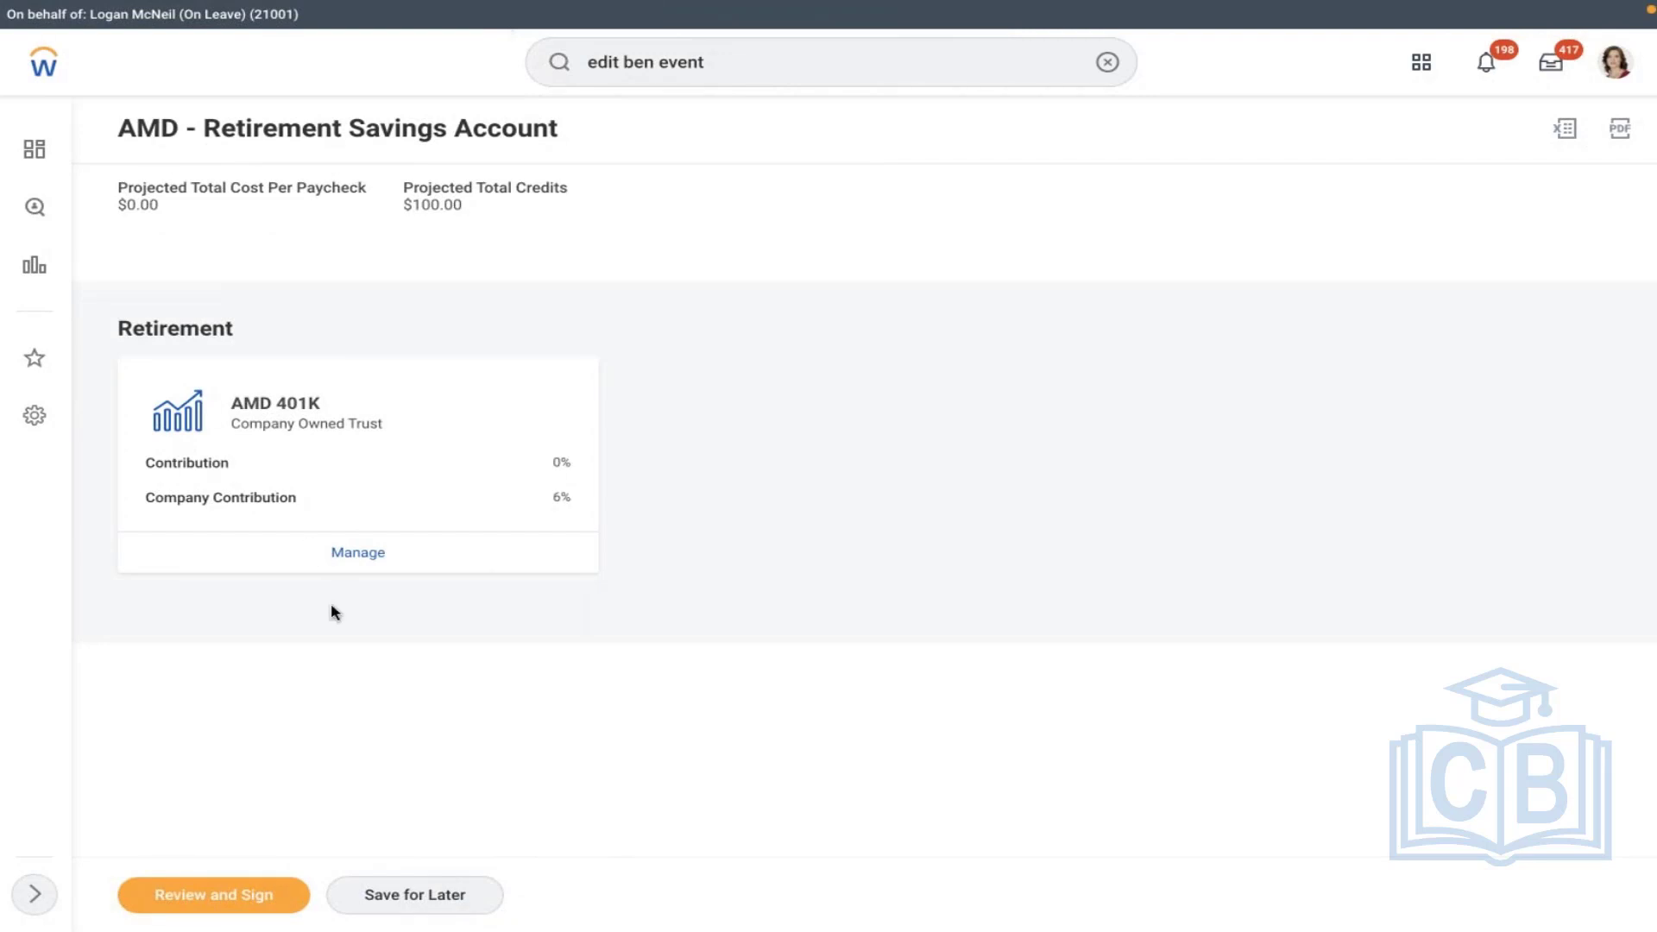
pyautogui.click(370, 556)
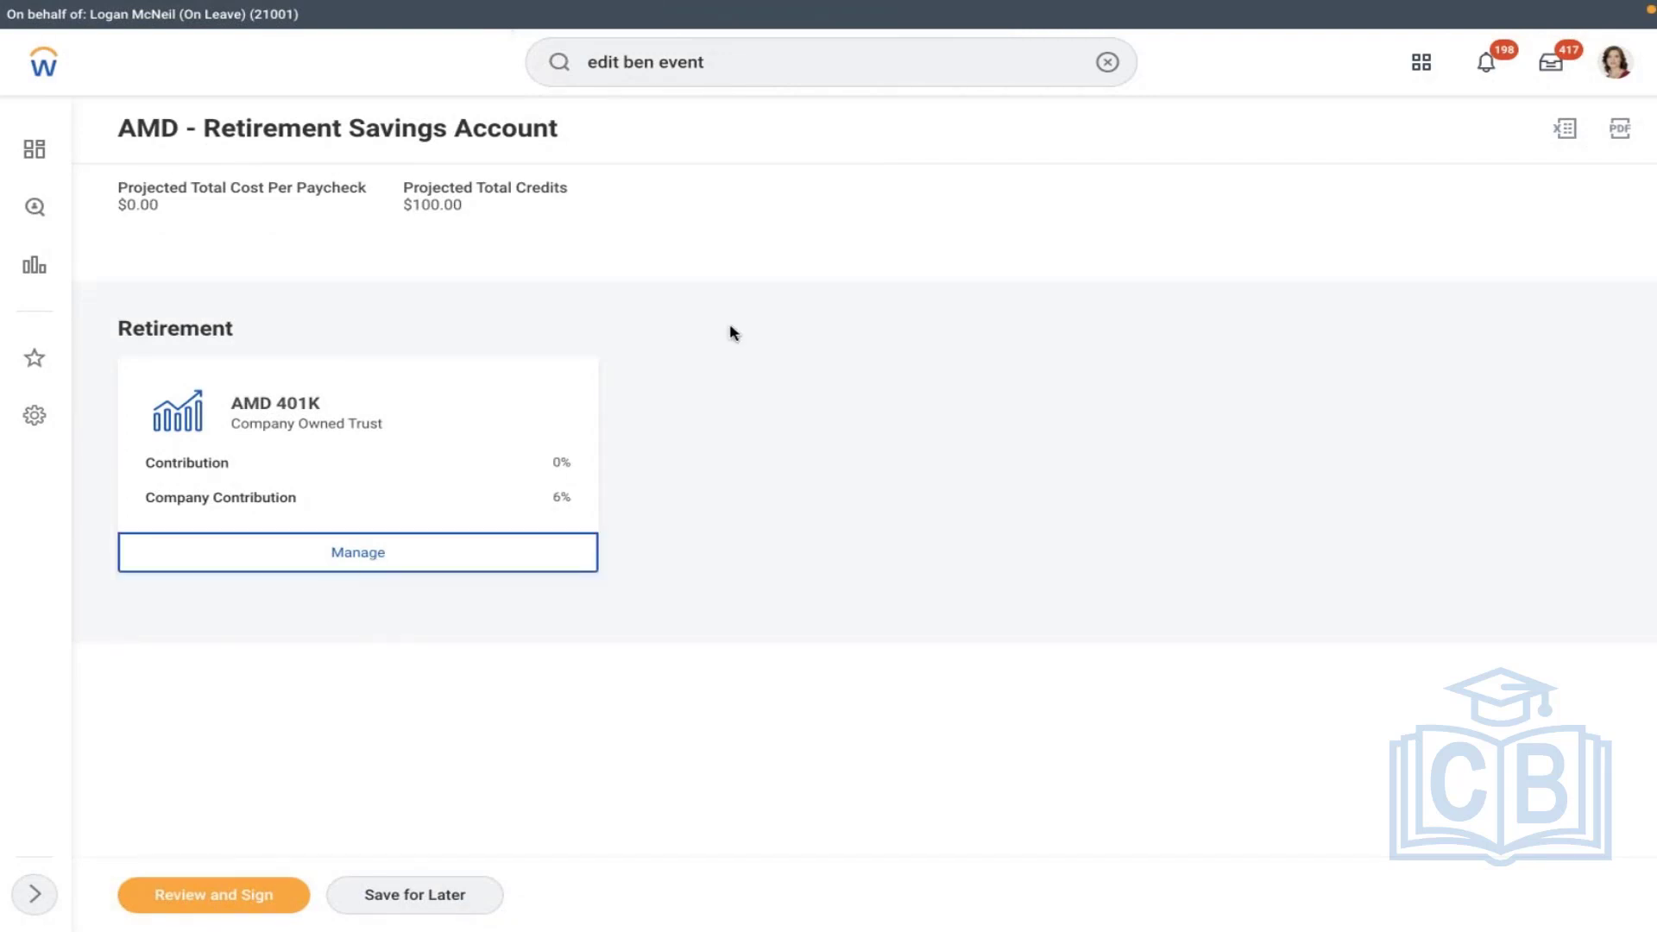
pyautogui.click(151, 413)
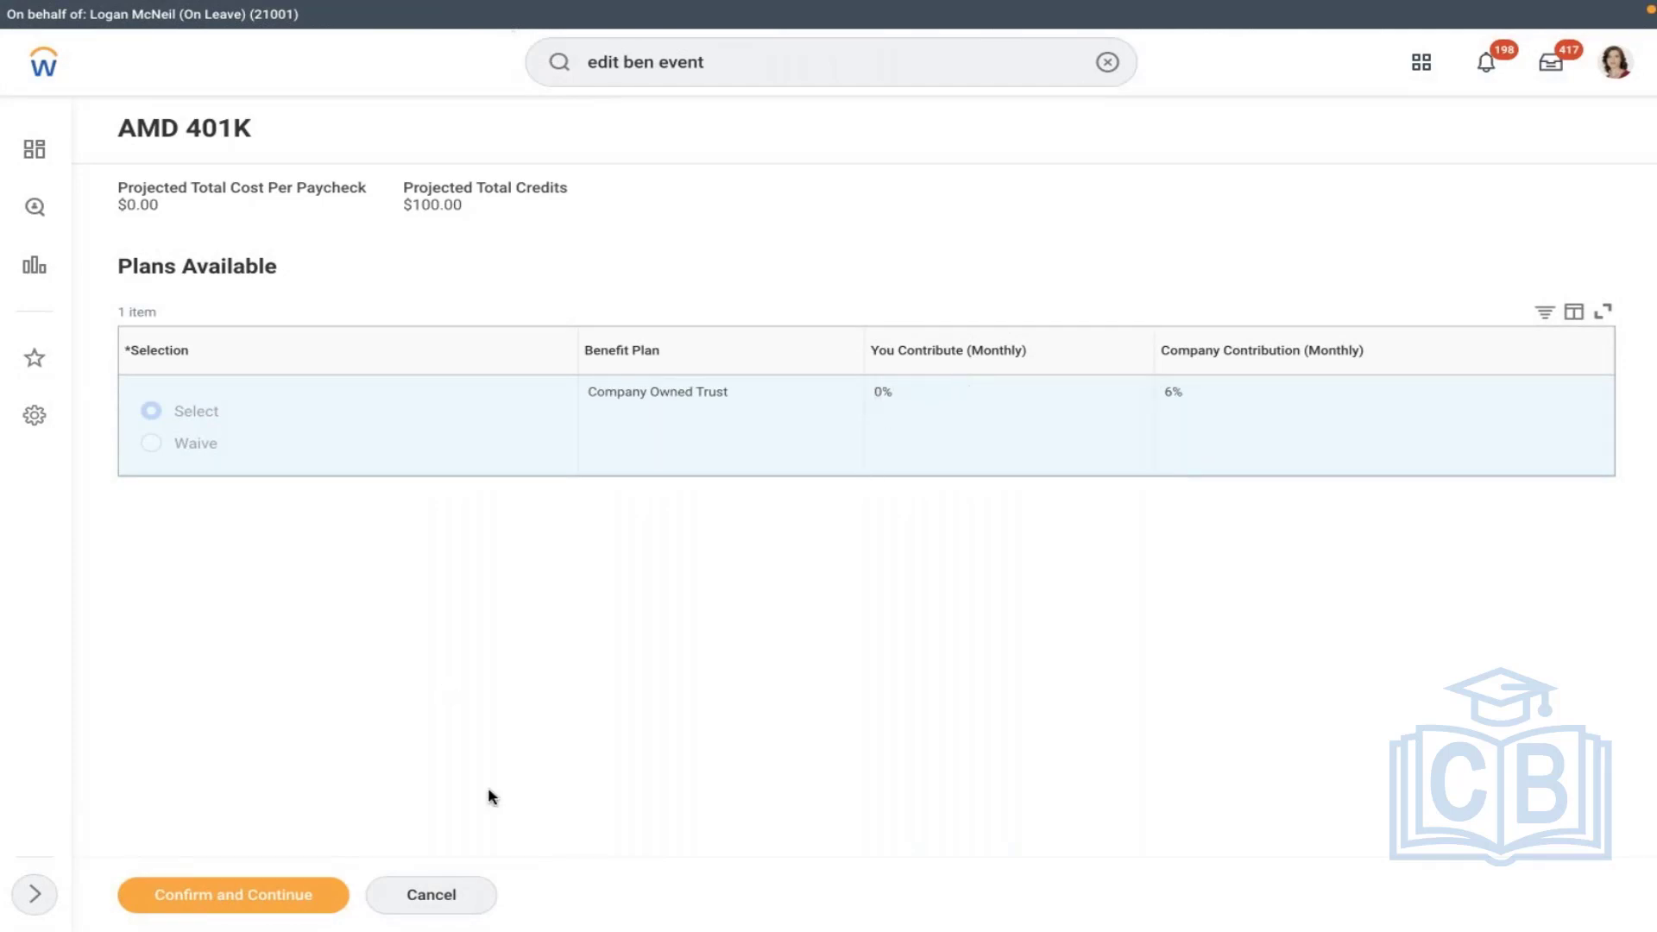
pyautogui.click(236, 906)
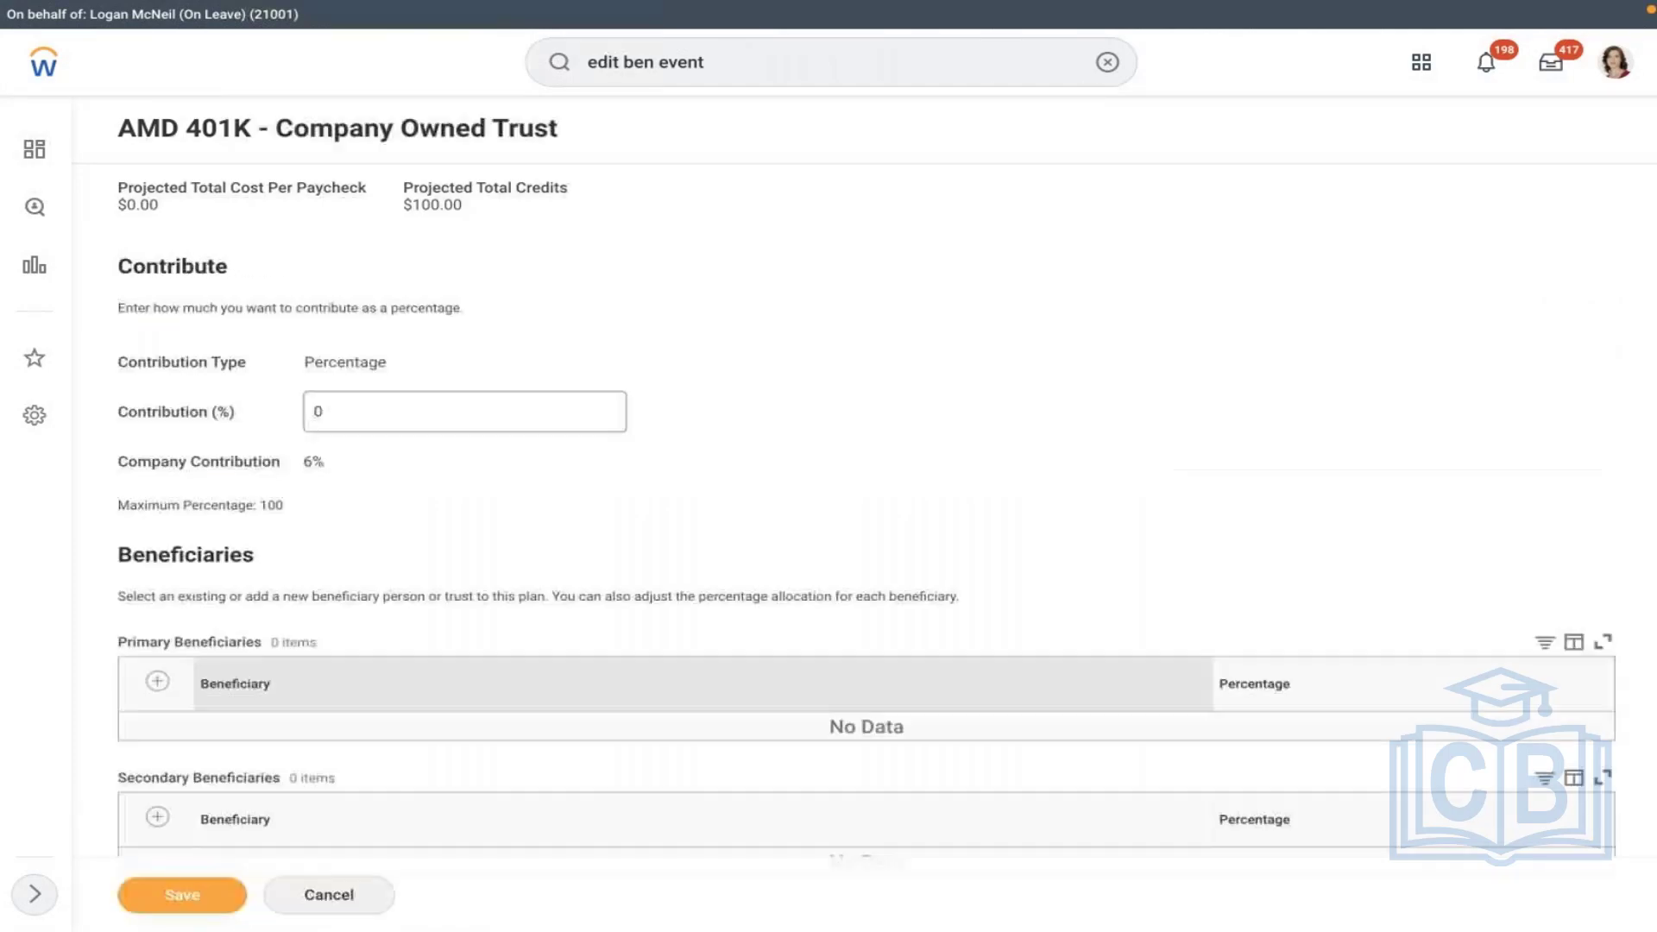
# Step: Set the employee 401K contribution to 10%
pyautogui.click(360, 423)
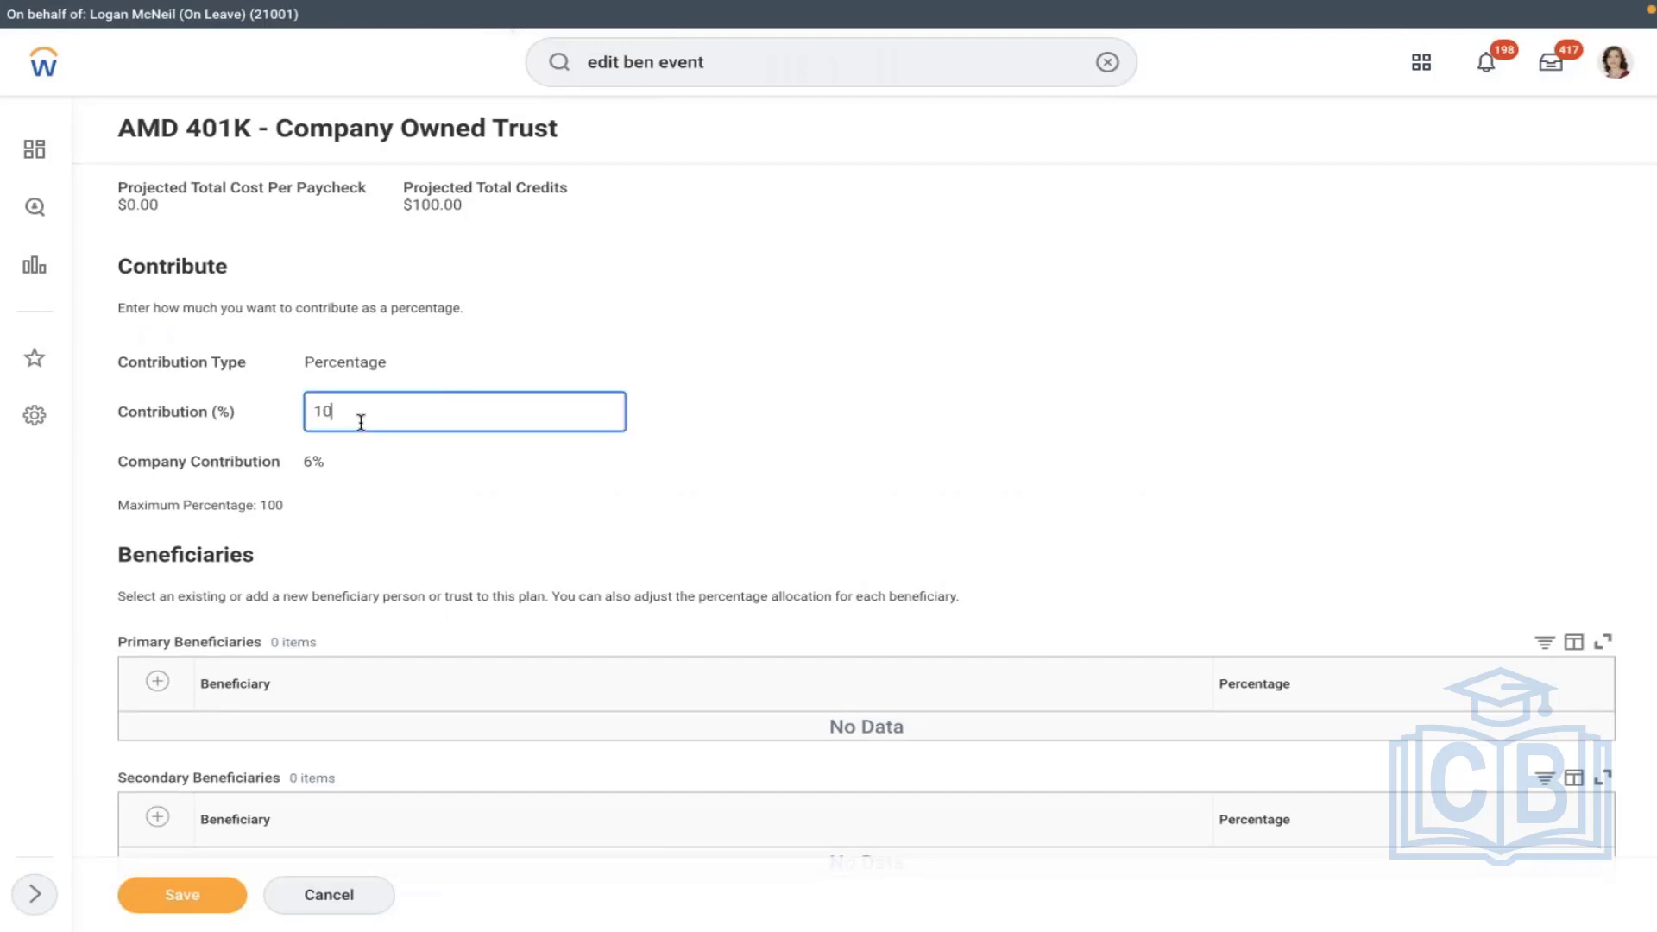
pyautogui.click(758, 411)
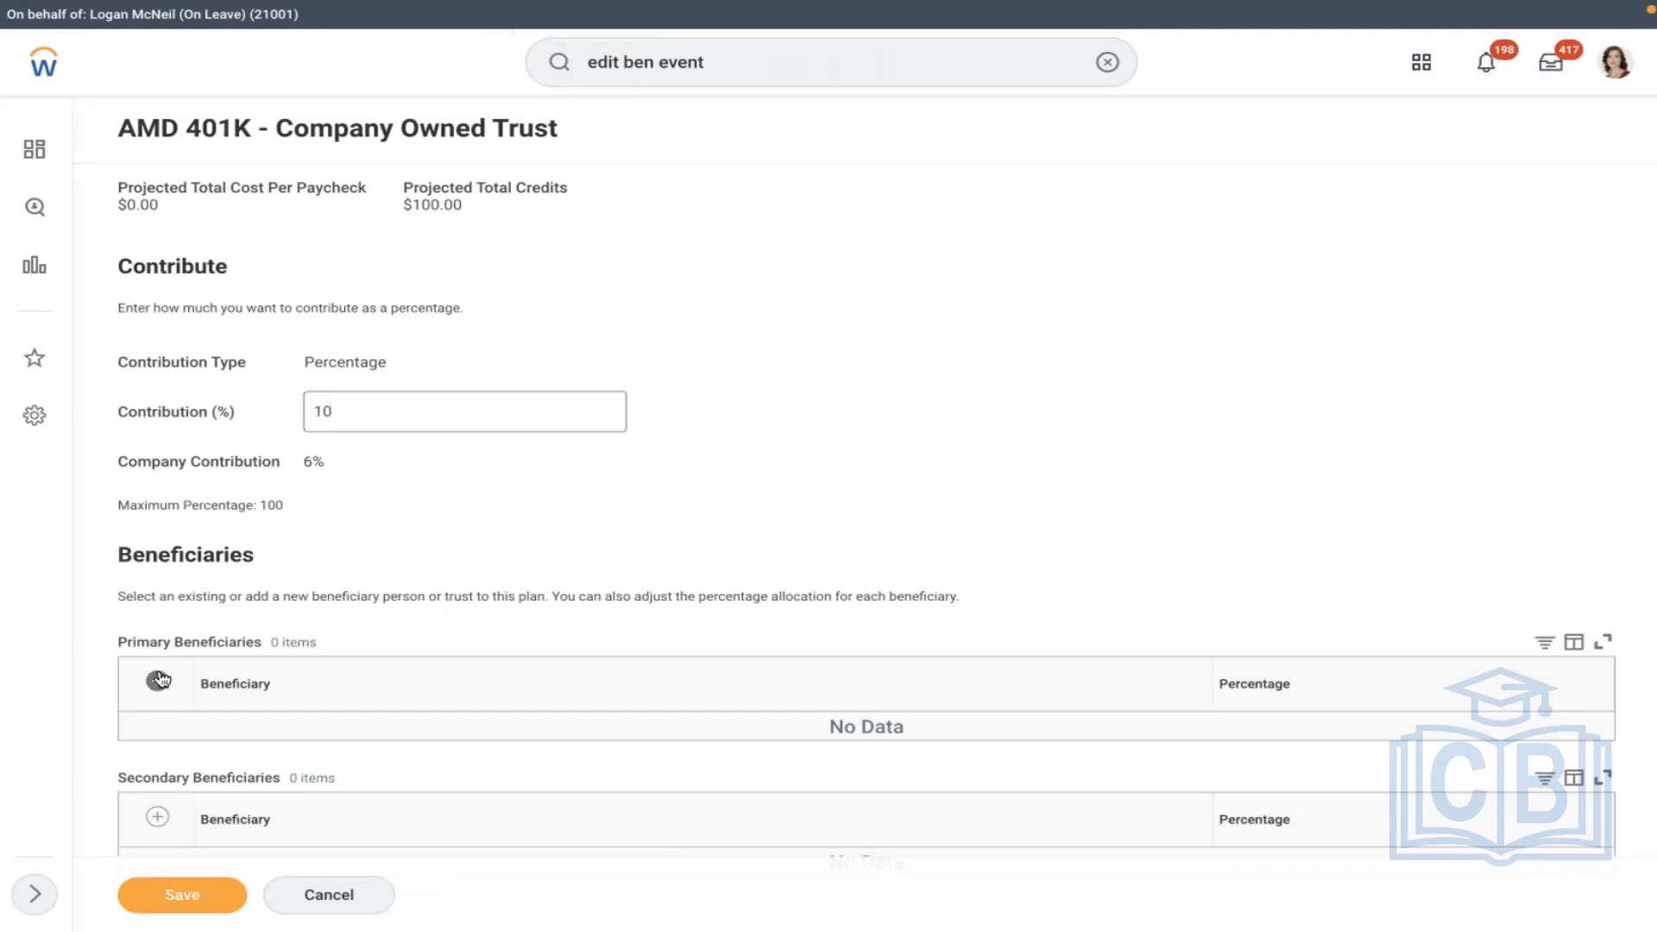
pyautogui.scroll(-1, 656, 504)
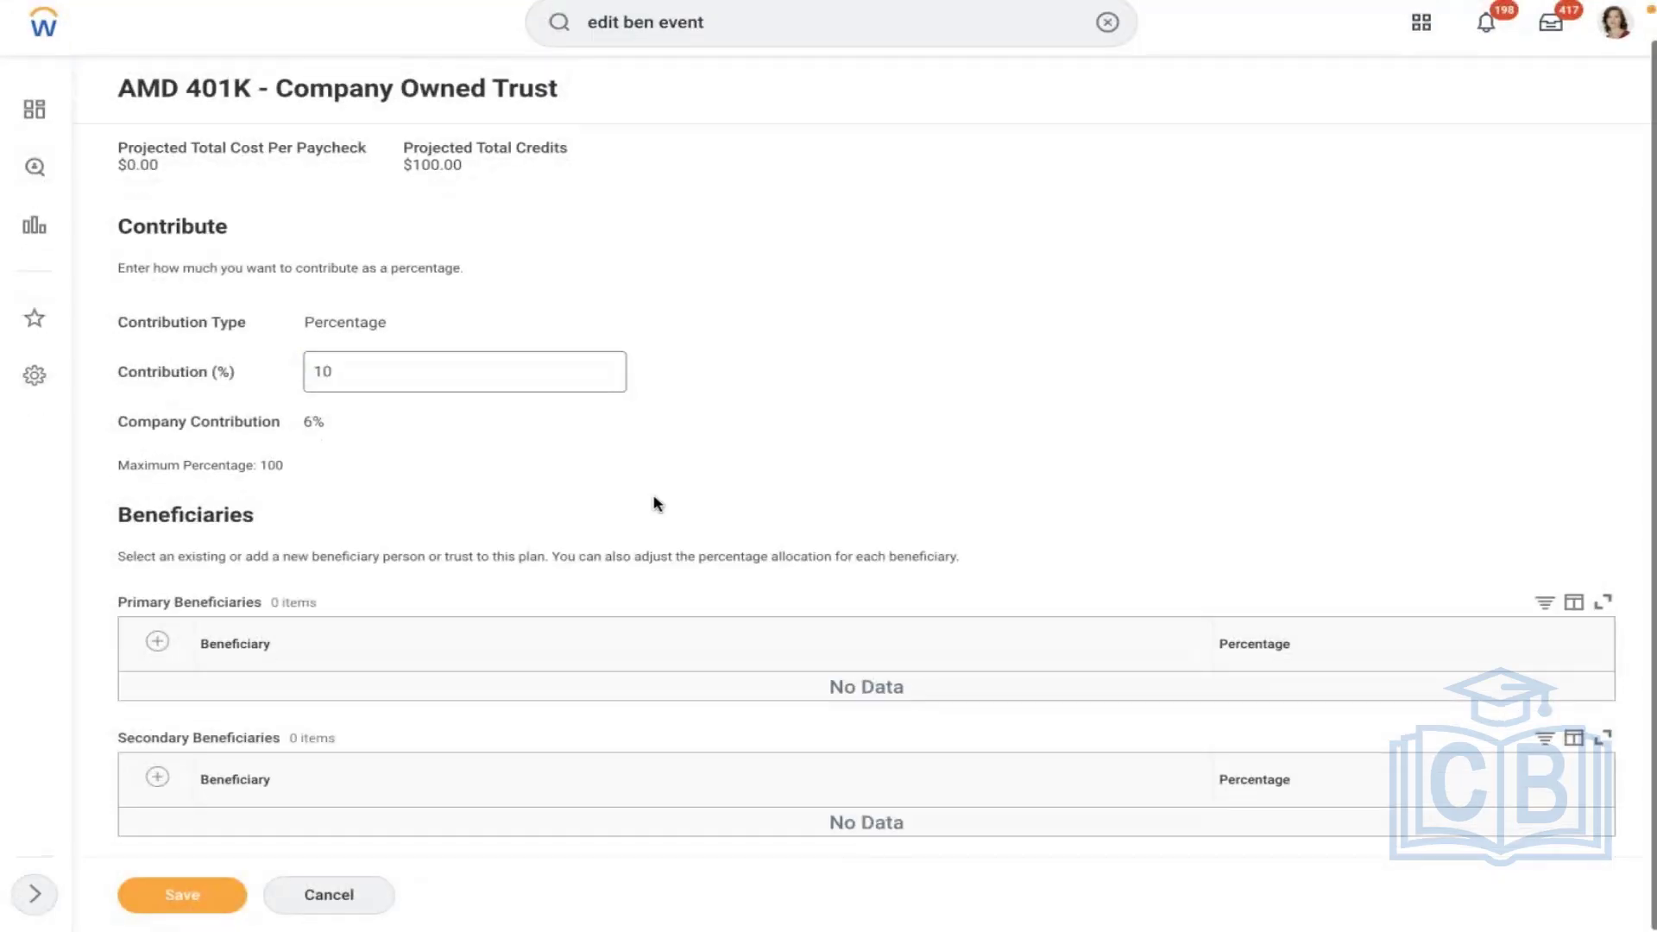
# Step: Add the first existing beneficiary person as primary beneficiary at 101% and try to save
pyautogui.click(158, 644)
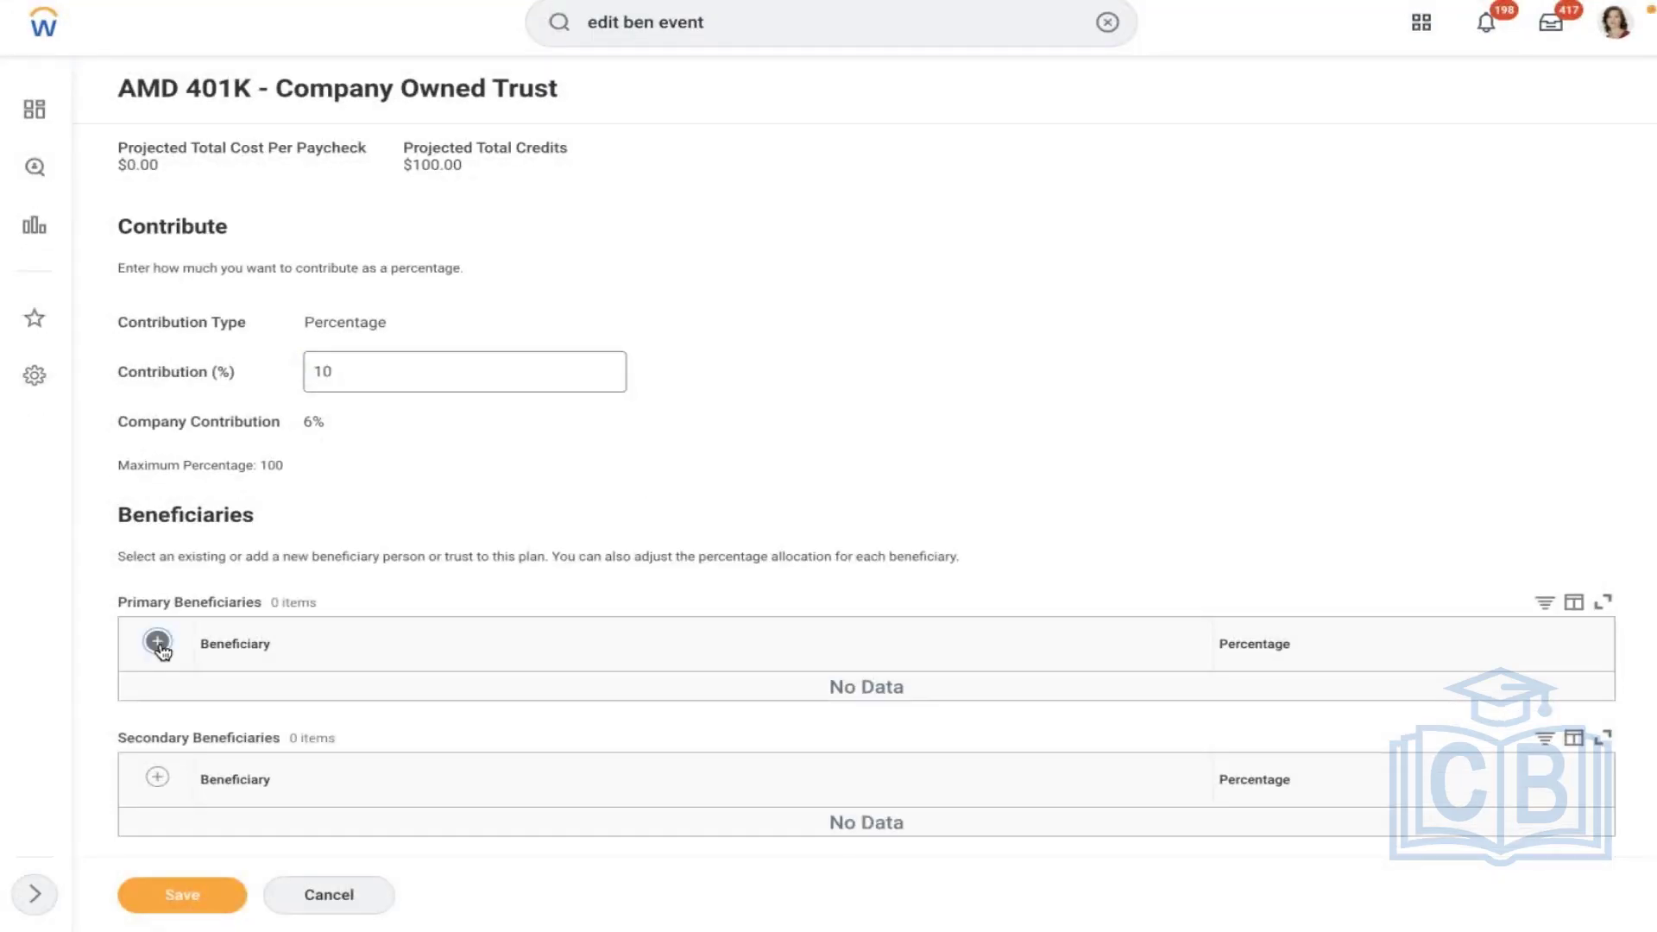
pyautogui.click(432, 725)
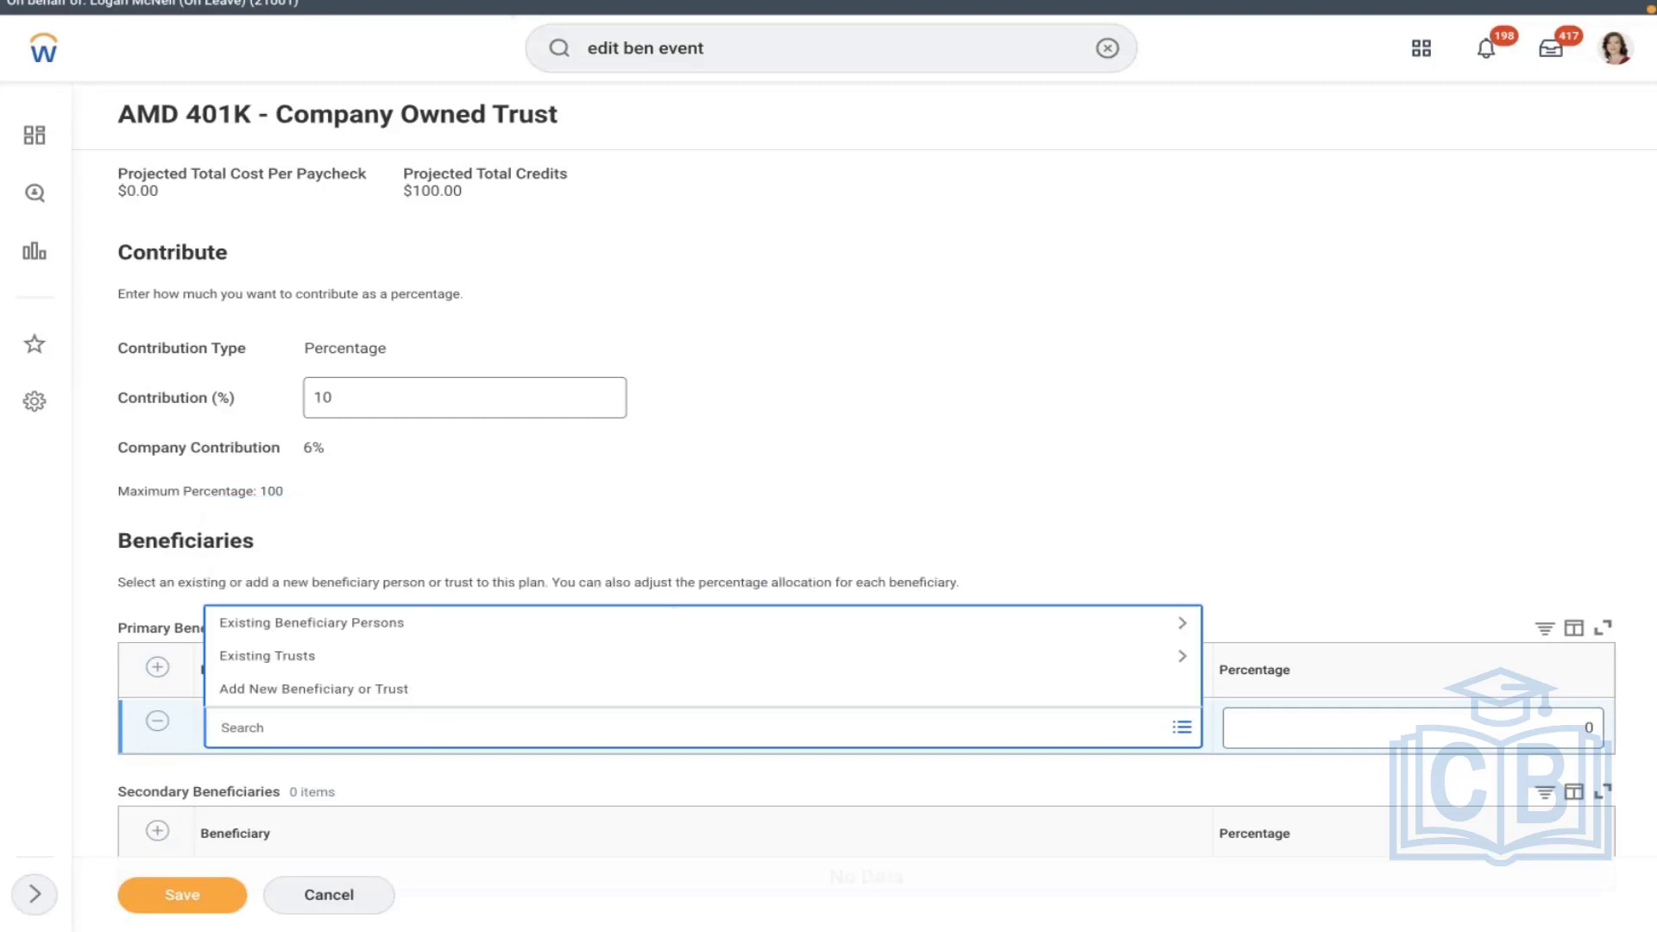
pyautogui.click(277, 625)
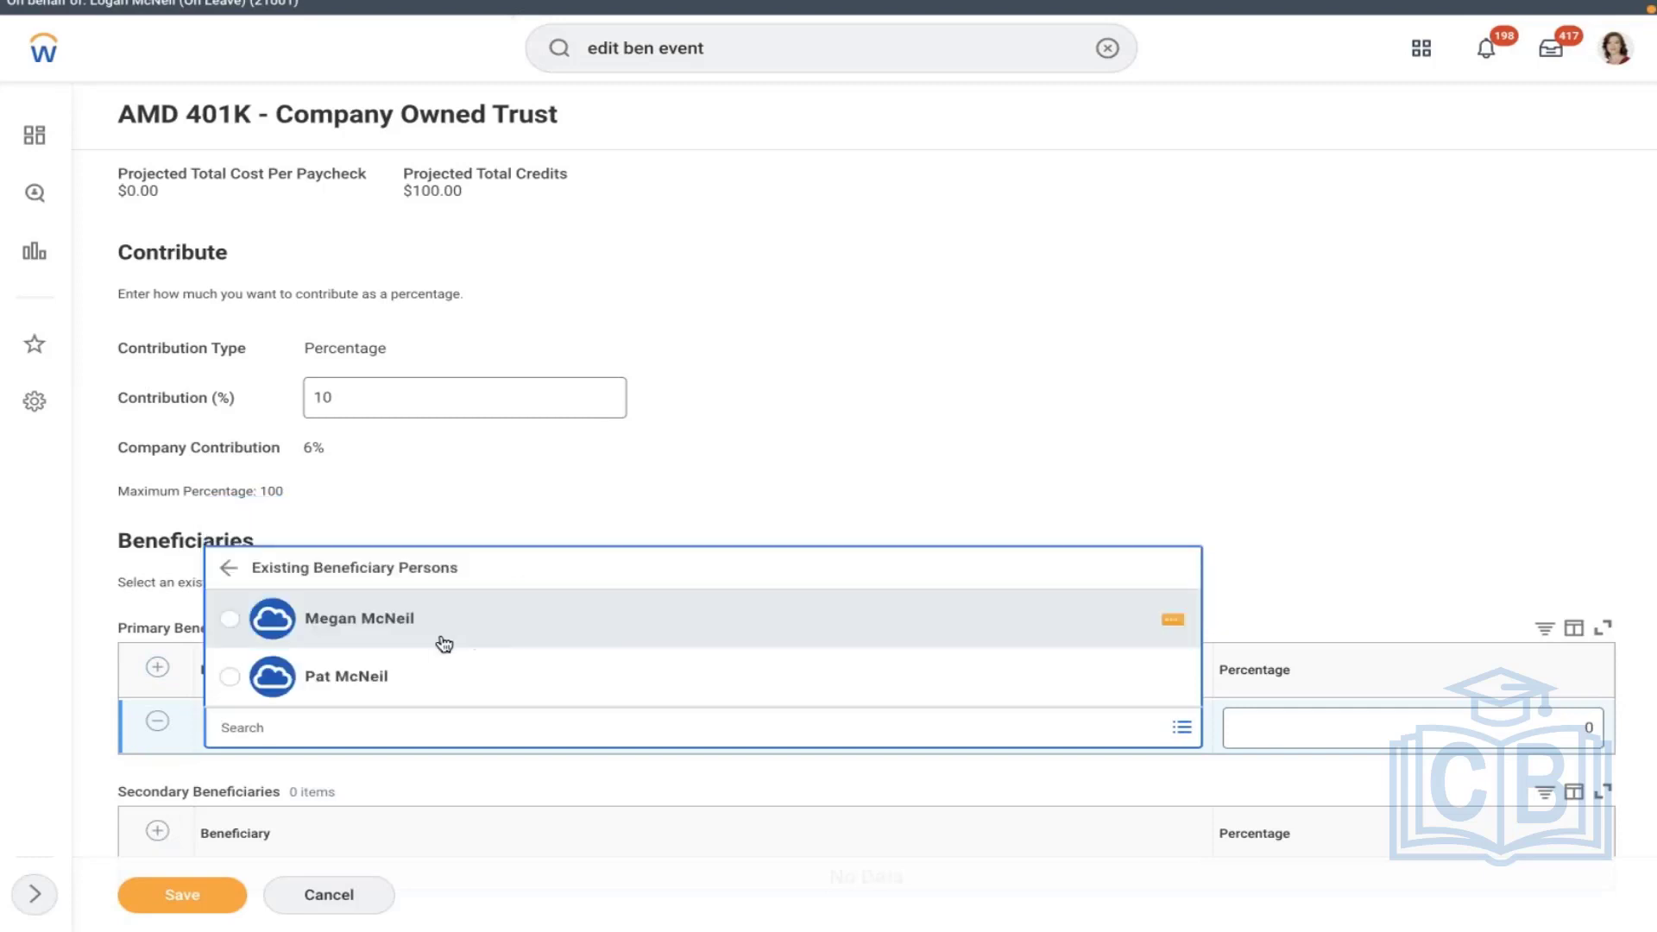
pyautogui.click(402, 634)
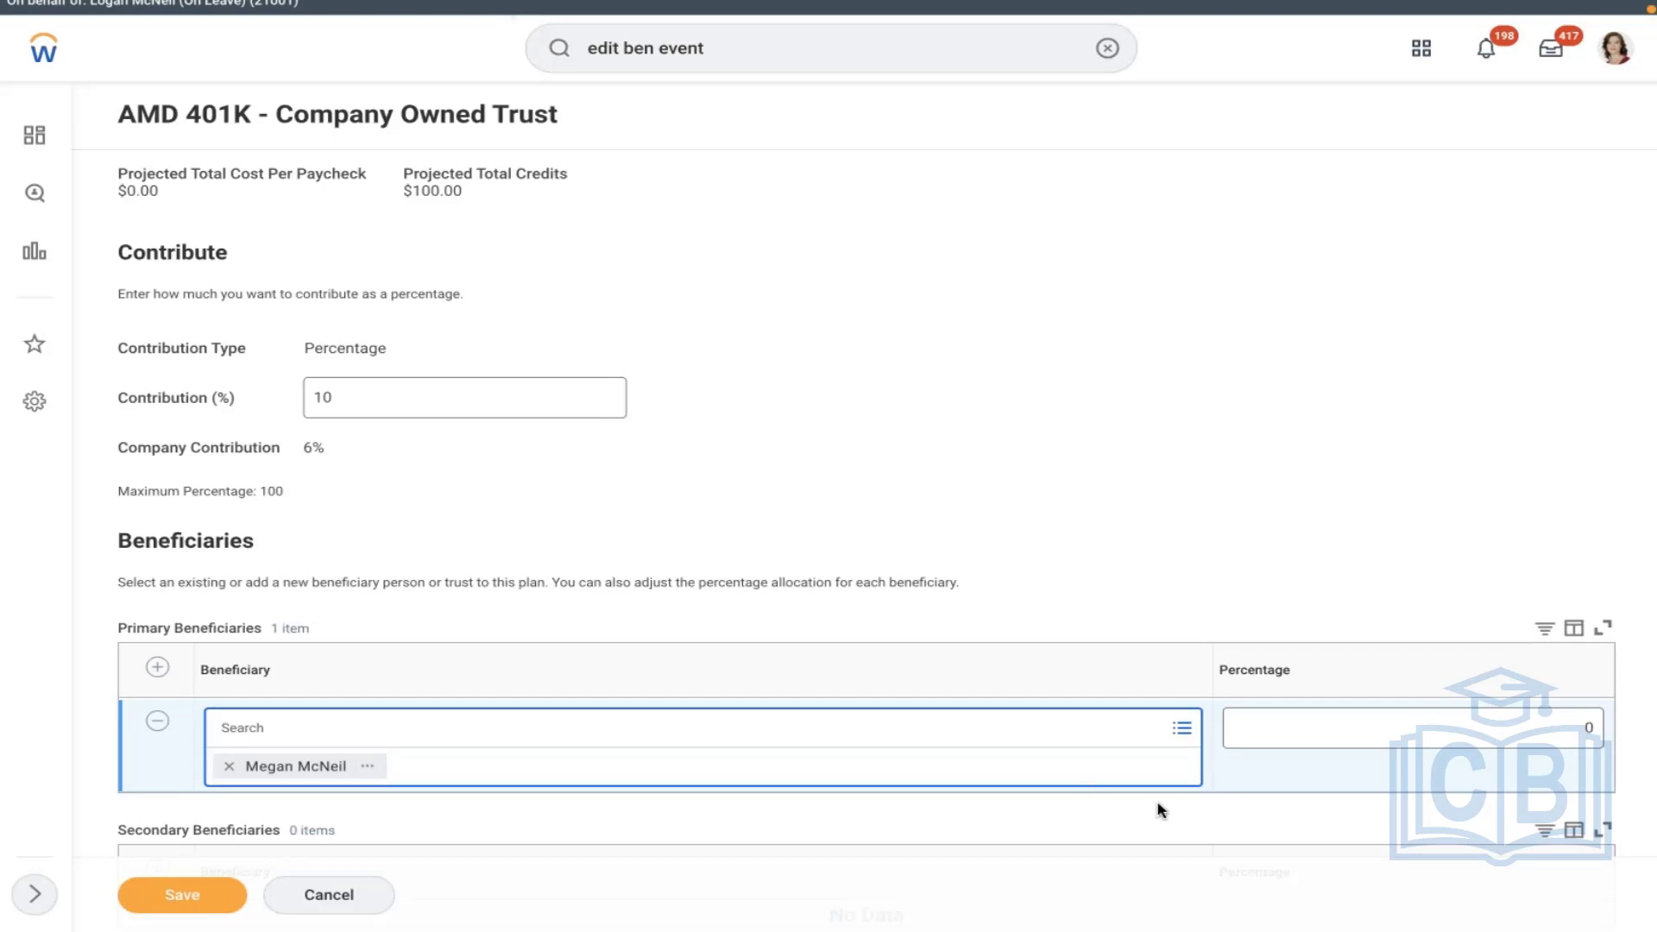
pyautogui.click(1389, 727)
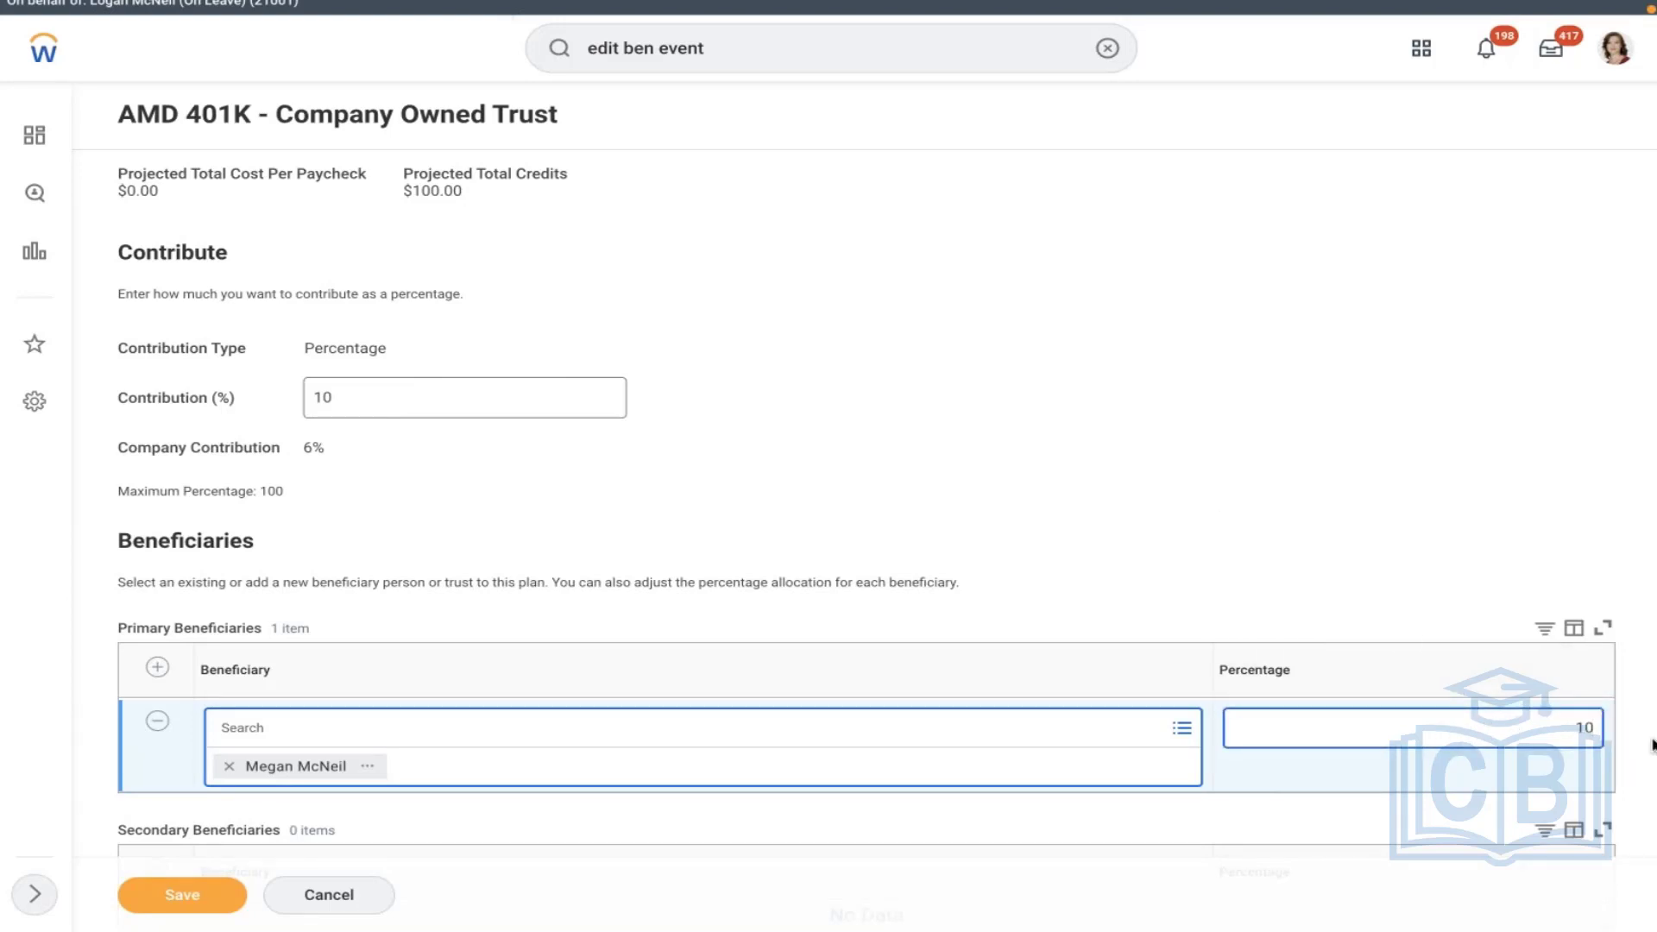
pyautogui.write('1')
pyautogui.click(555, 542)
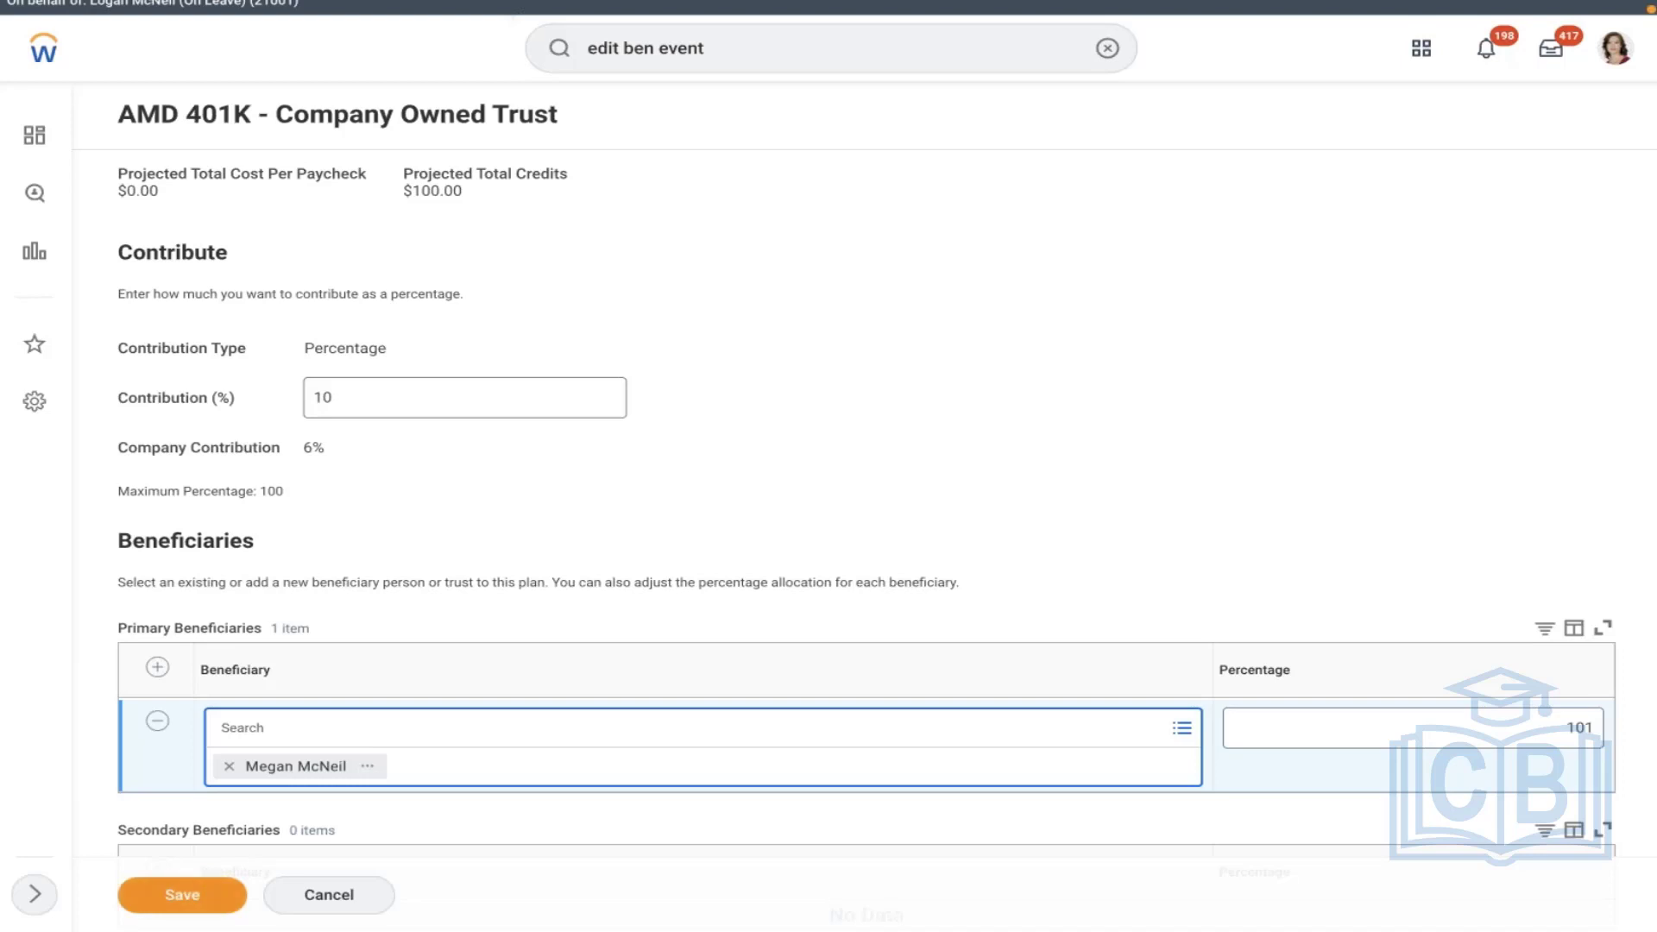
pyautogui.click(182, 894)
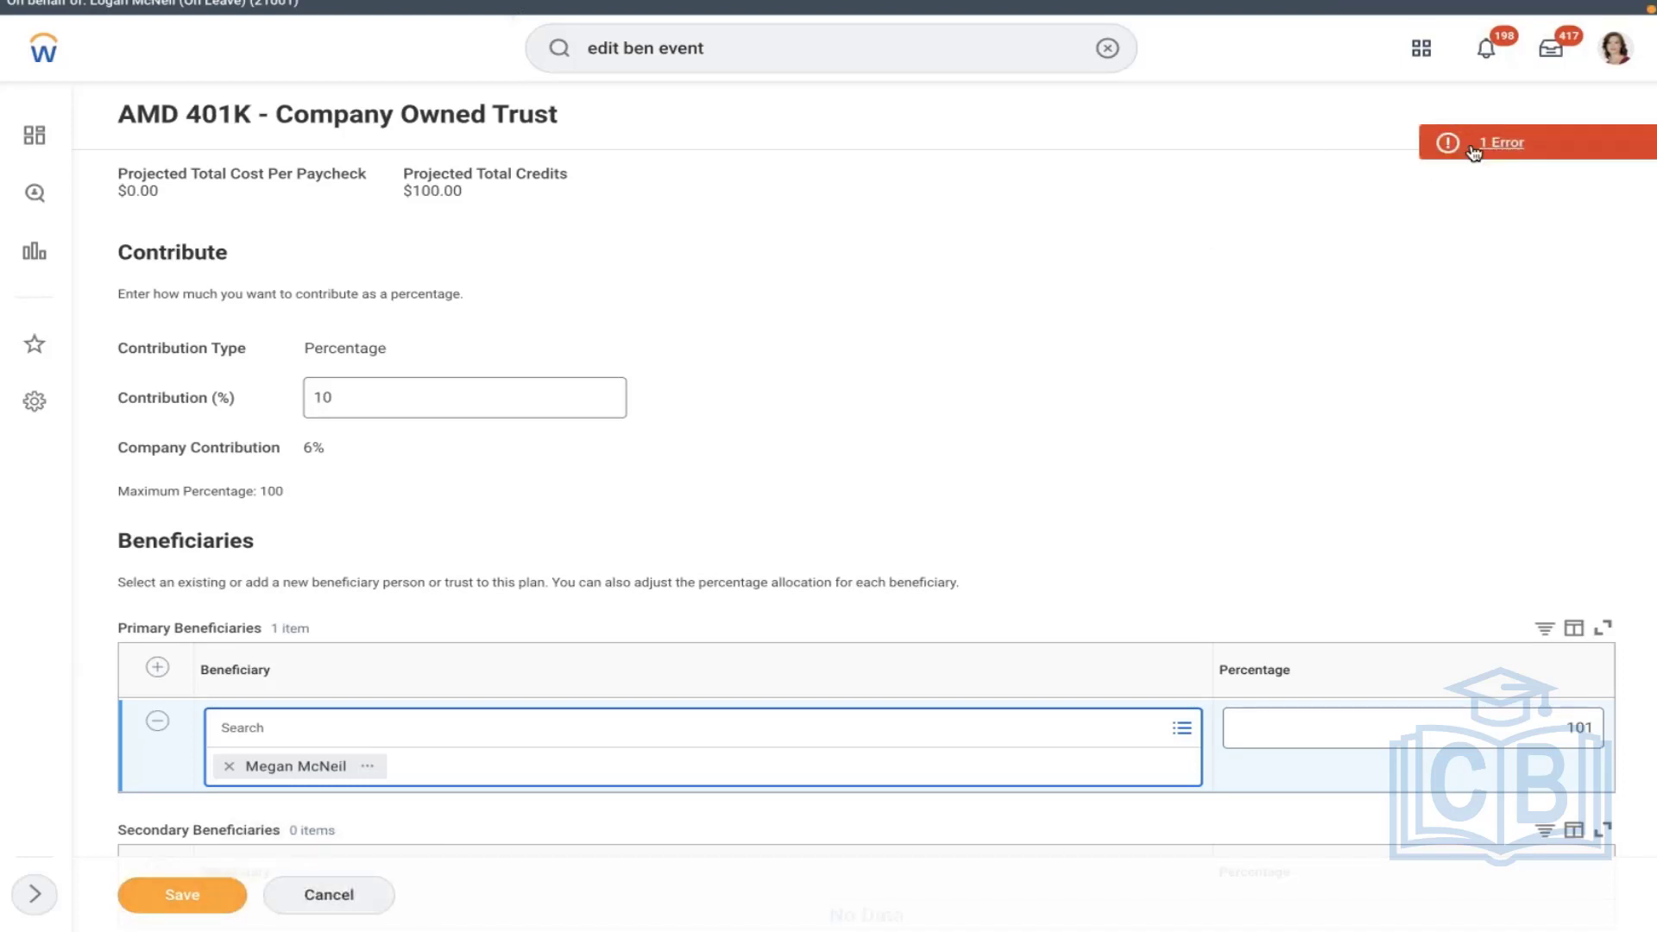
# Step: Review the save error stating primary beneficiary percentages must total 100
pyautogui.click(1474, 153)
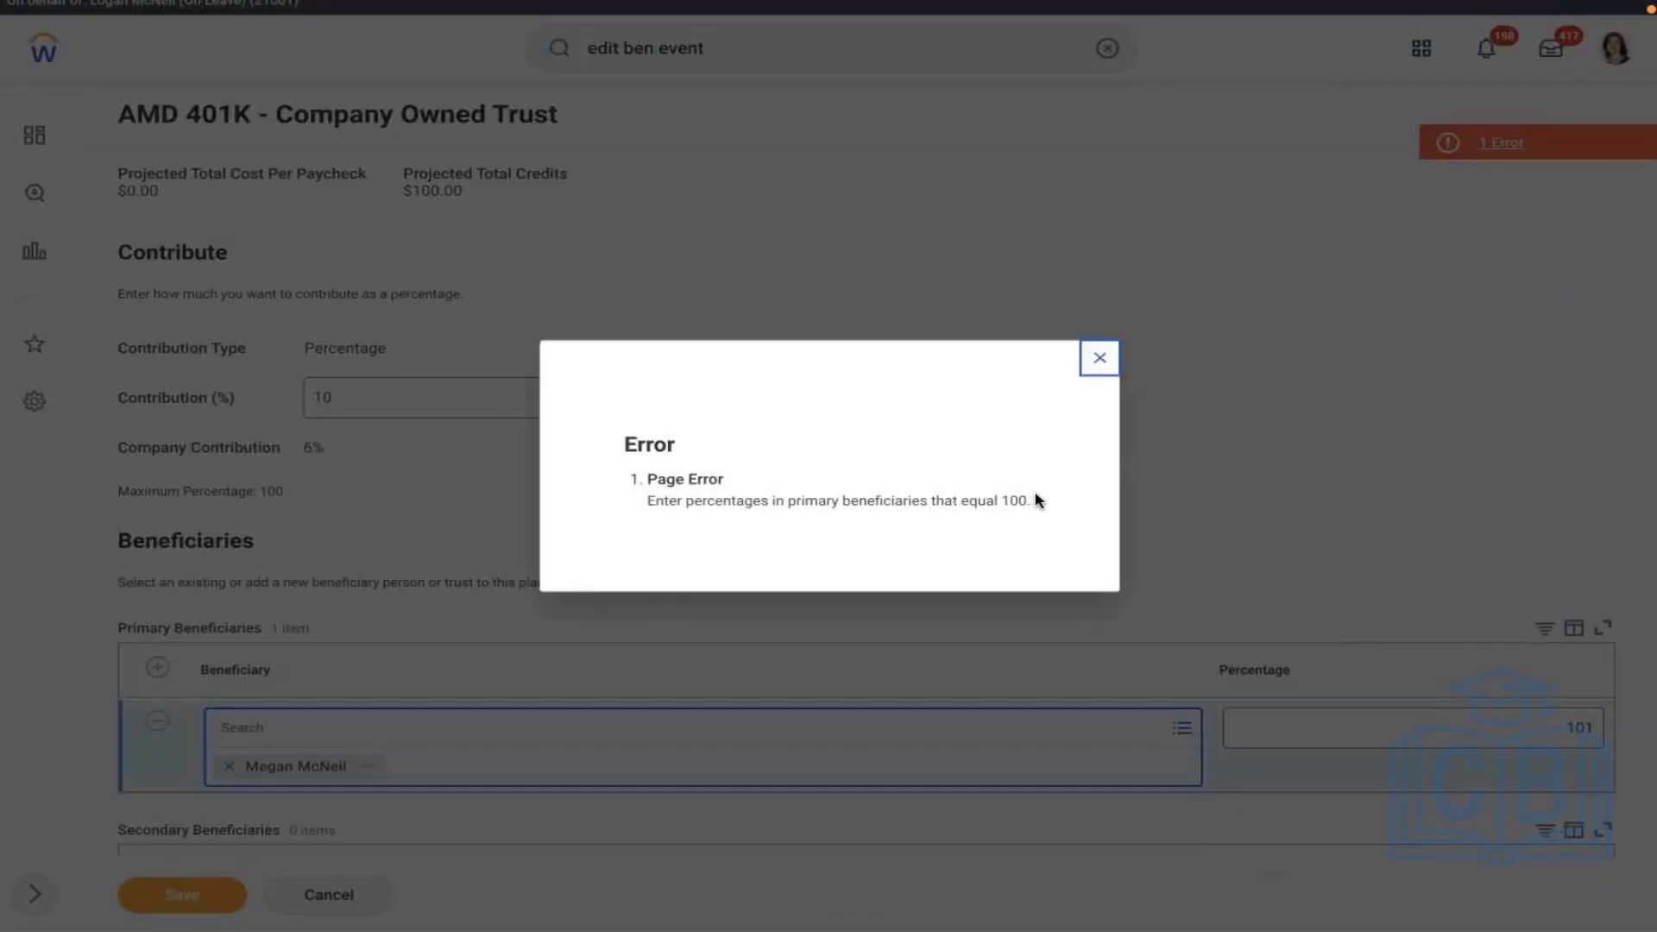
pyautogui.moveTo(1039, 501); pyautogui.dragTo(656, 501)
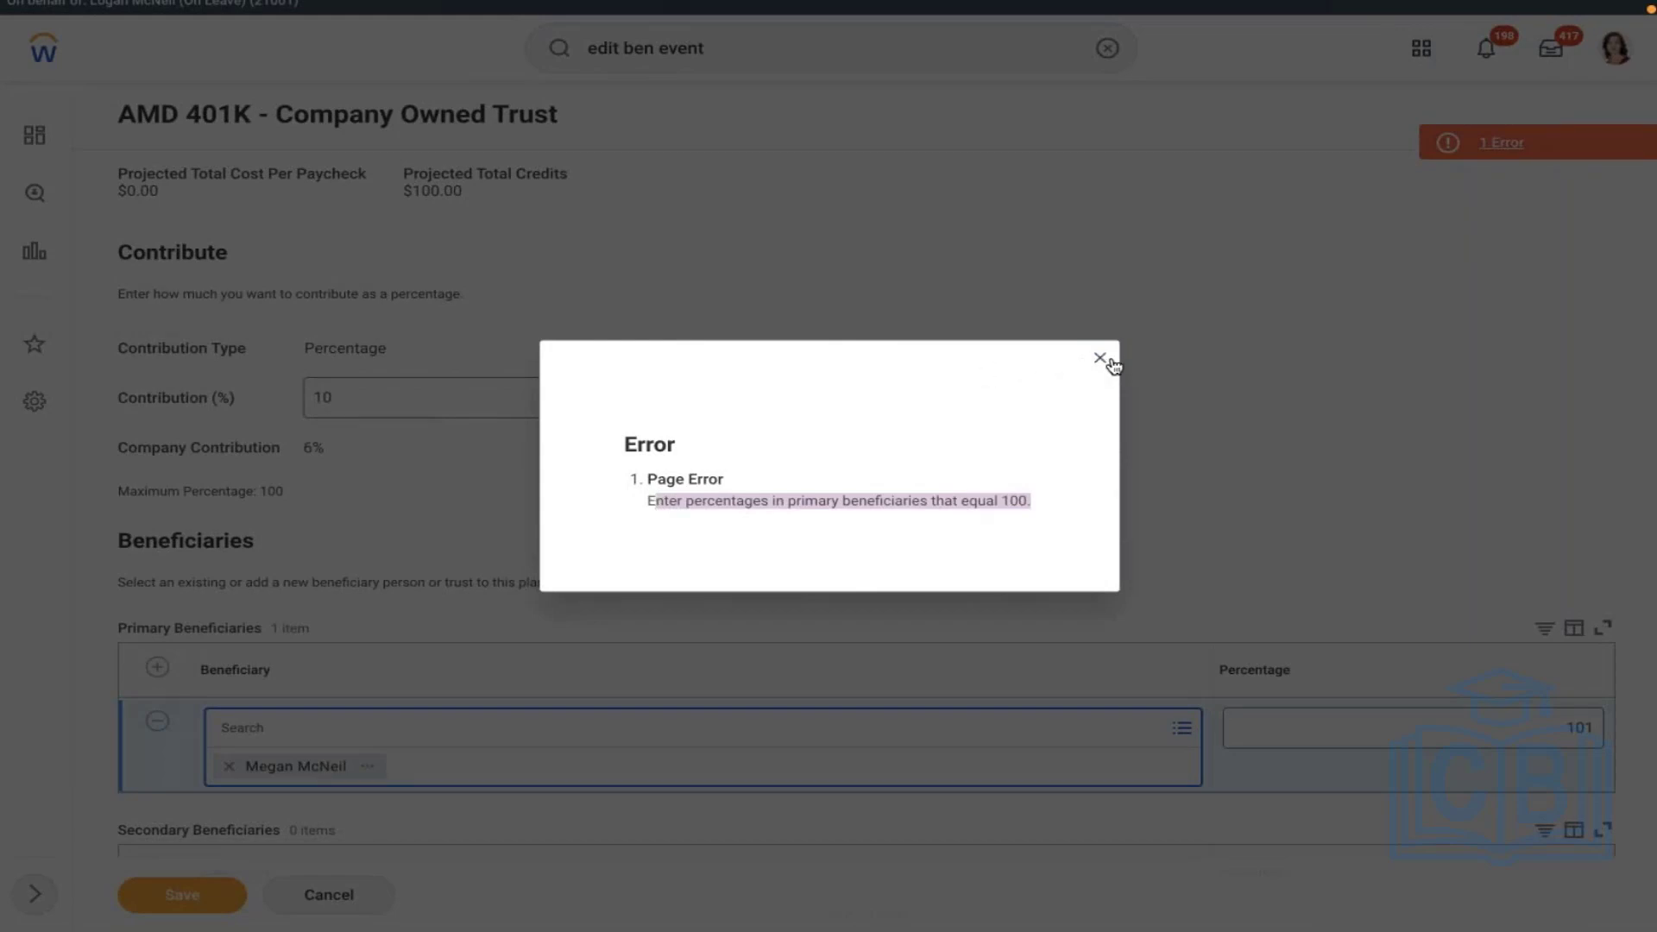
pyautogui.click(1100, 357)
# Step: Reset the first beneficiary's share to 0 and add a second primary beneficiary row
pyautogui.click(1593, 728)
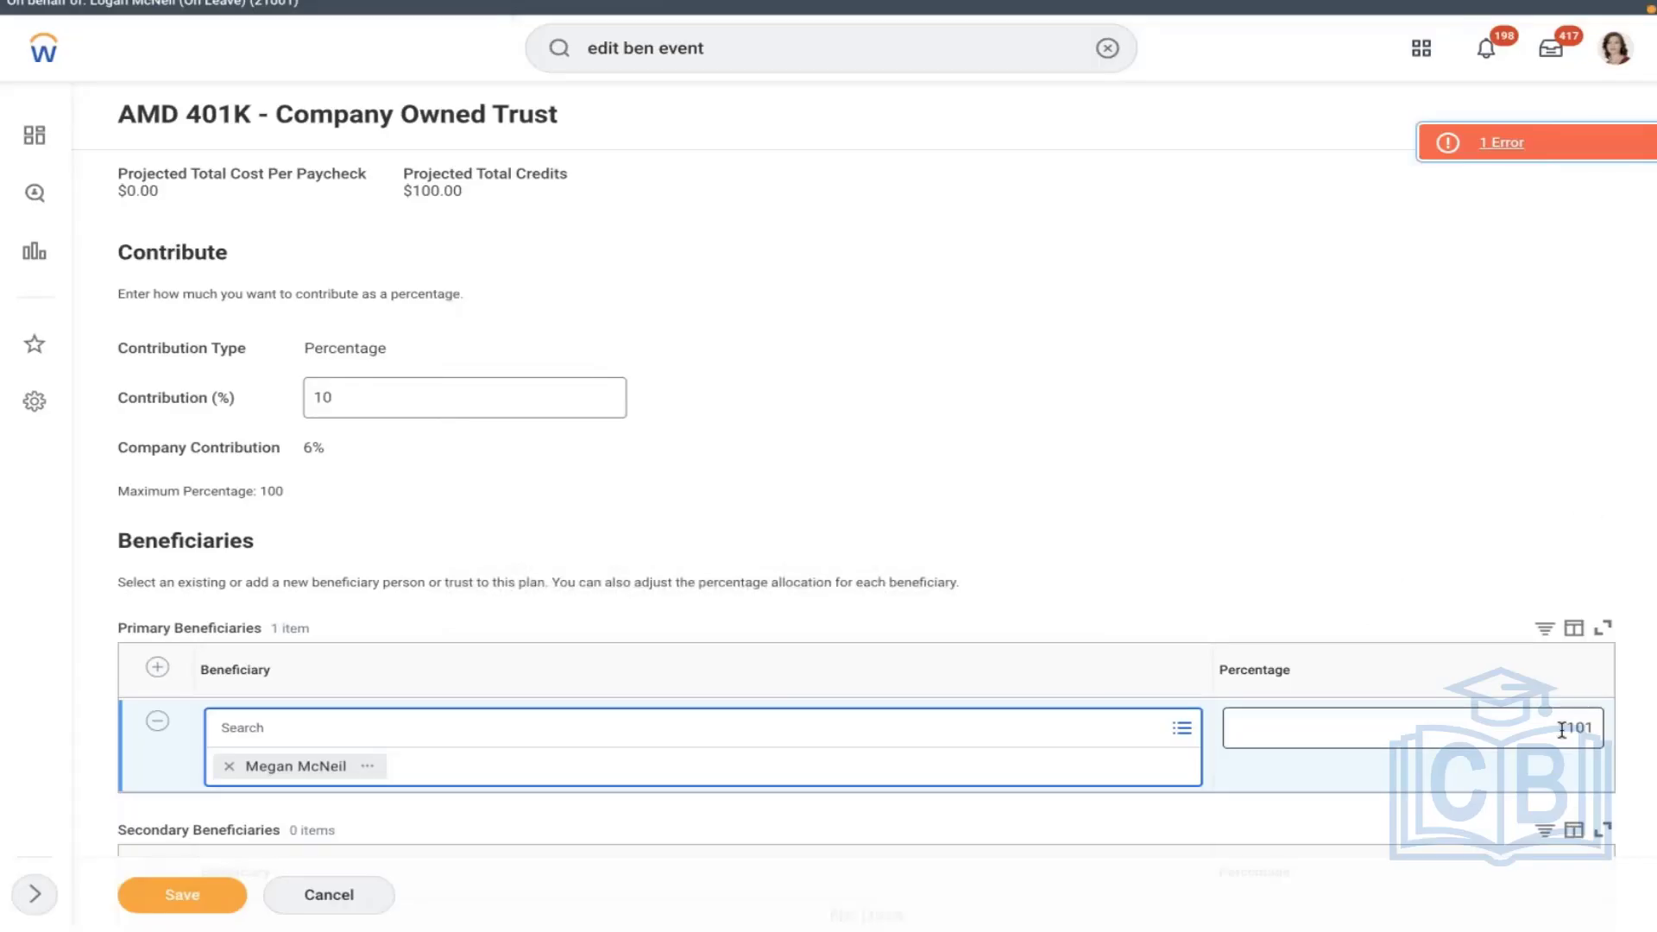
pyautogui.press('BackSpace')
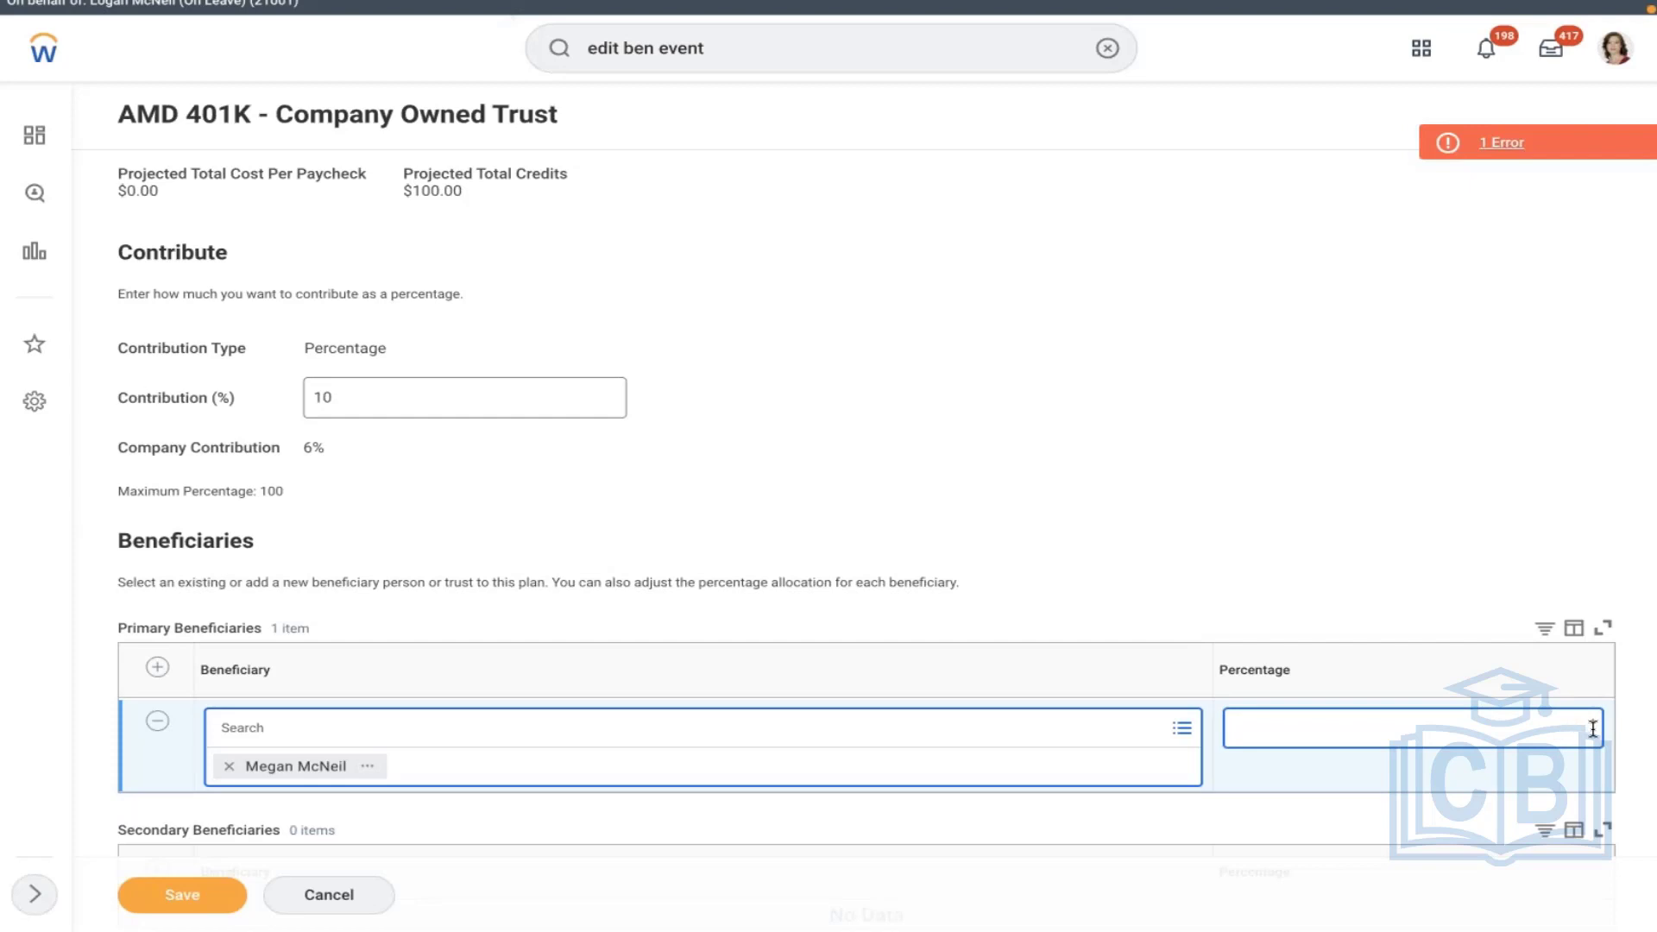
pyautogui.click(158, 668)
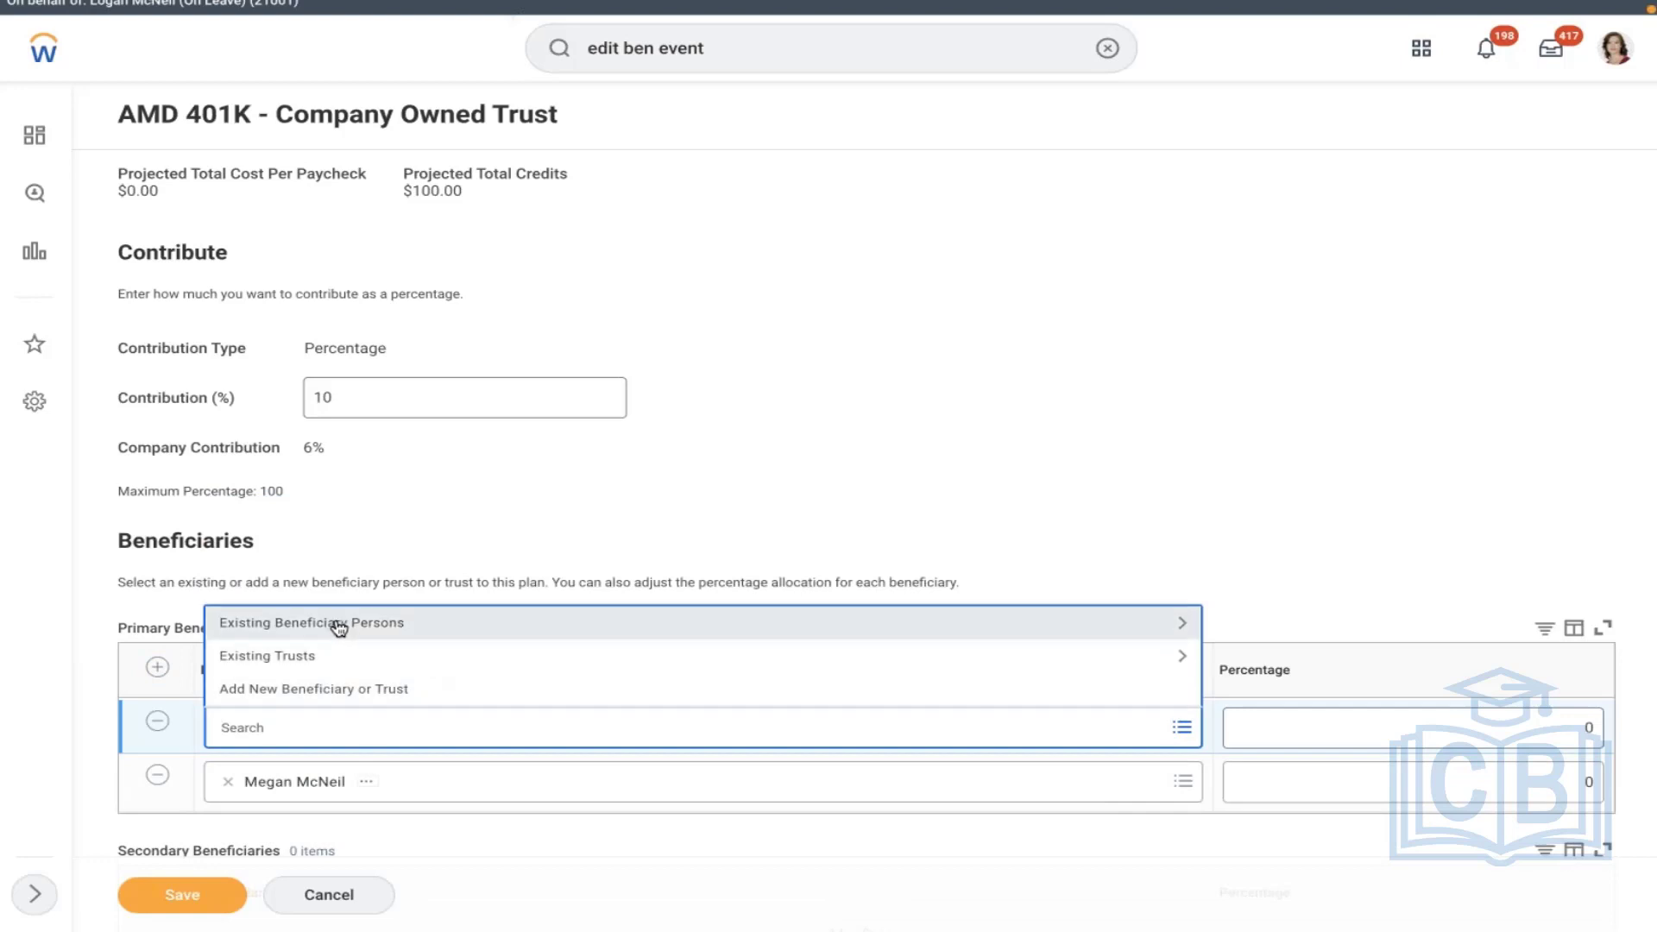
# Step: Pick the second existing person as beneficiary, give both beneficiaries 50%, and save the 401K elections
pyautogui.click(339, 625)
pyautogui.click(384, 678)
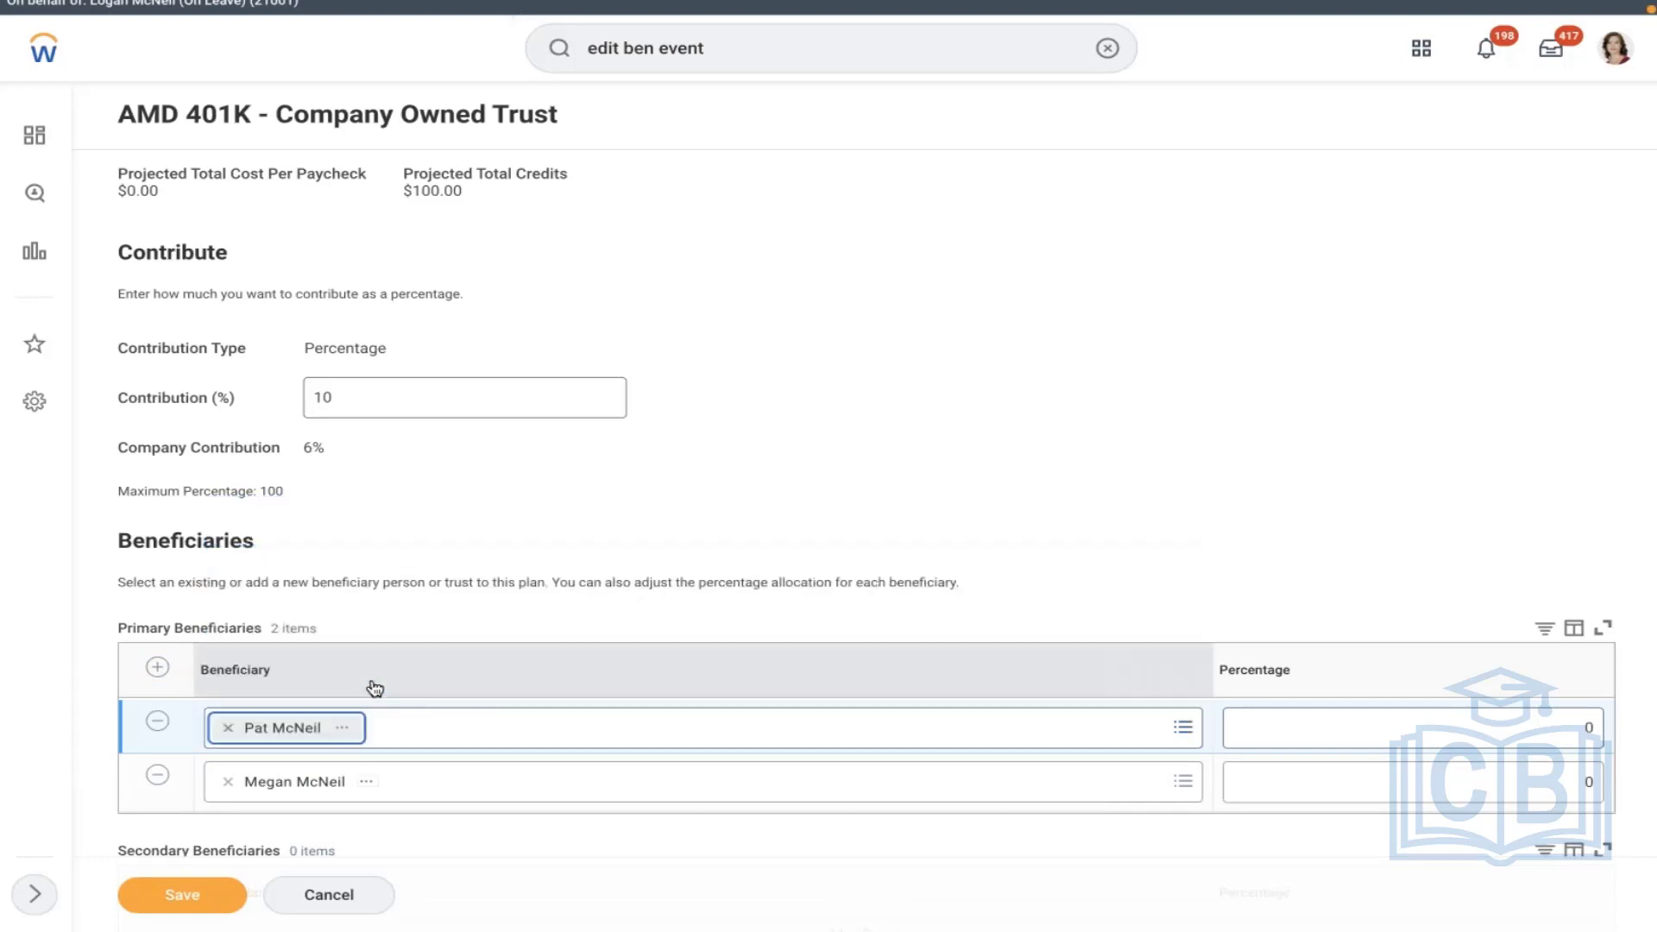
pyautogui.doubleClick(1586, 727)
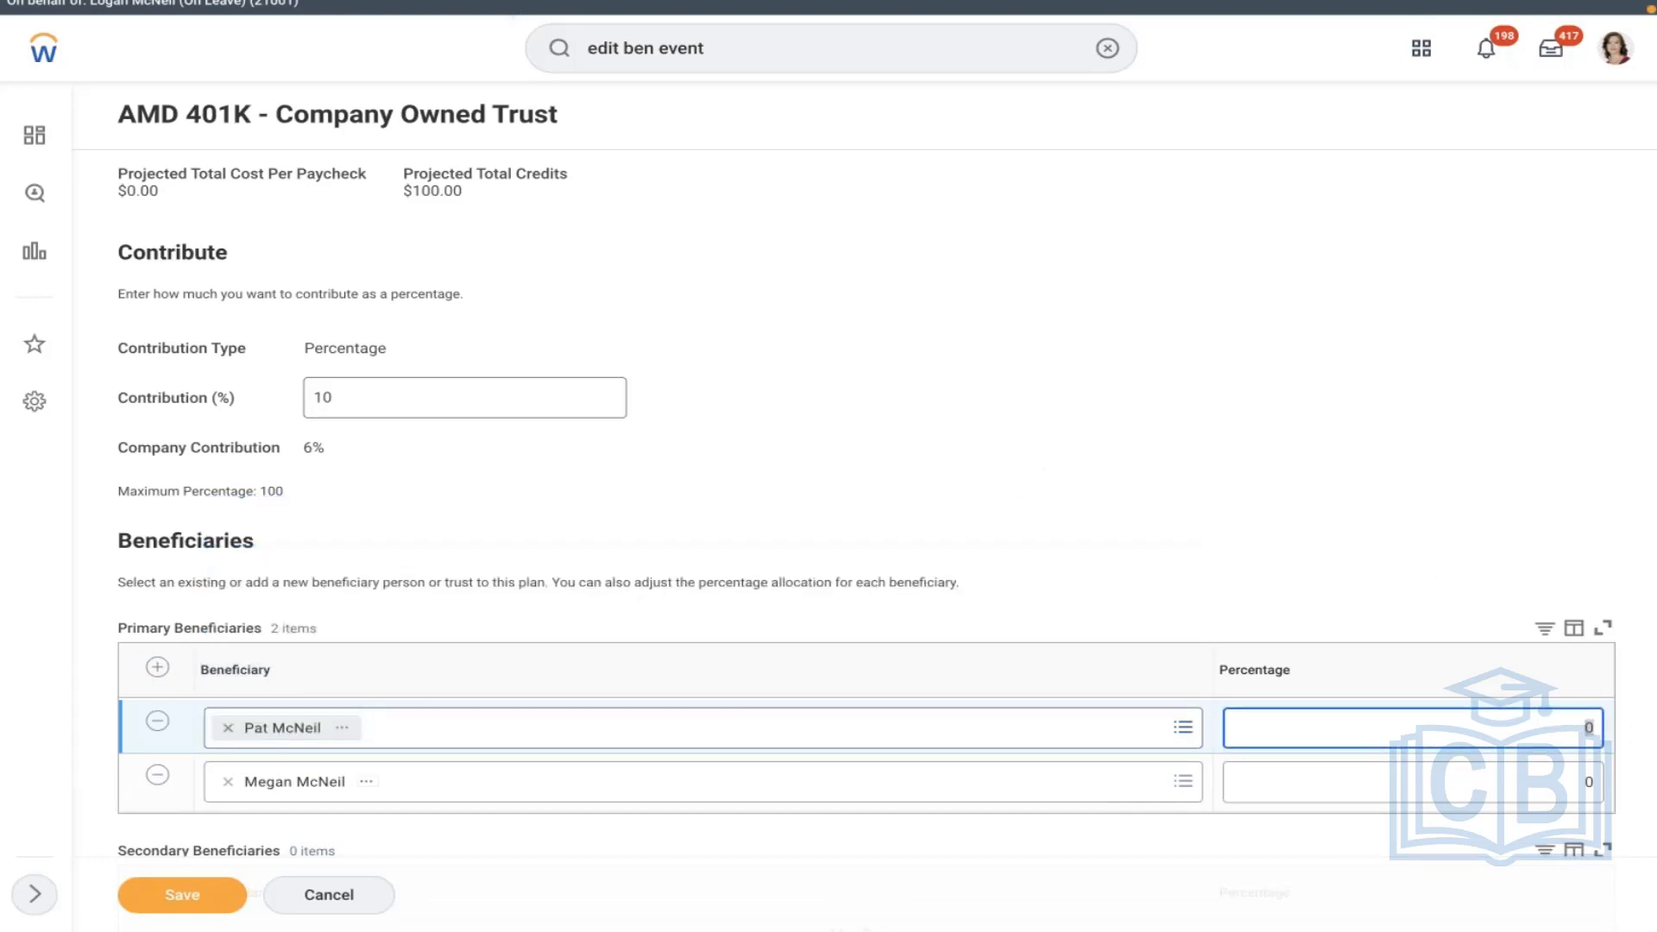
pyautogui.write('50')
pyautogui.doubleClick(1586, 782)
pyautogui.write('50')
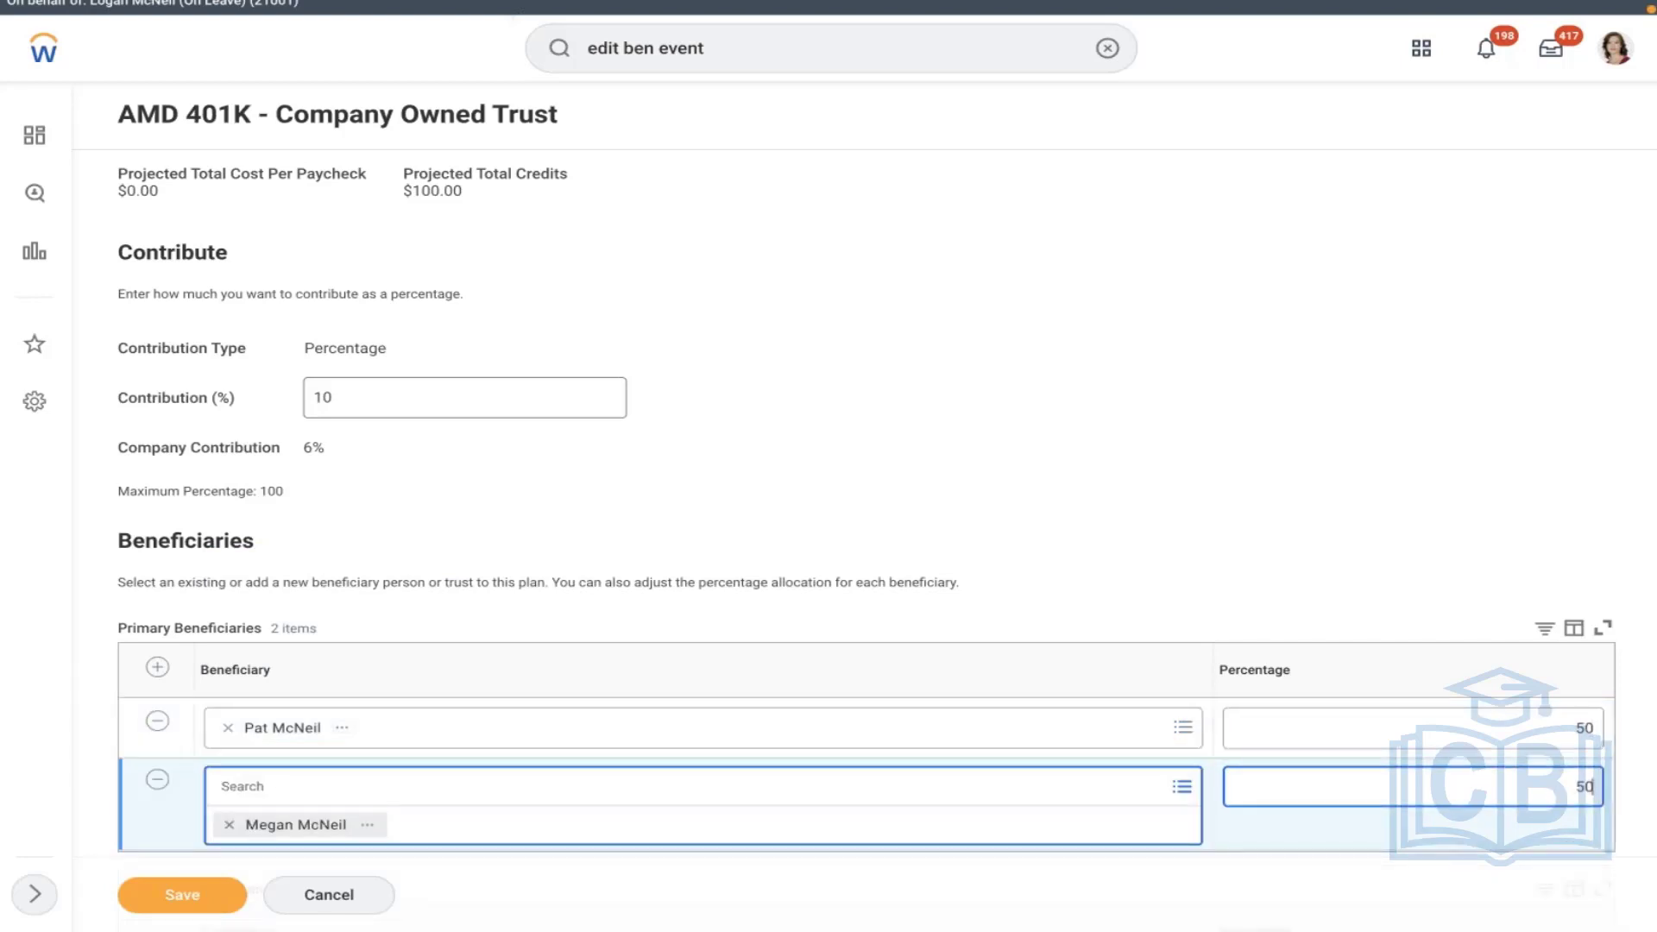
pyautogui.click(962, 523)
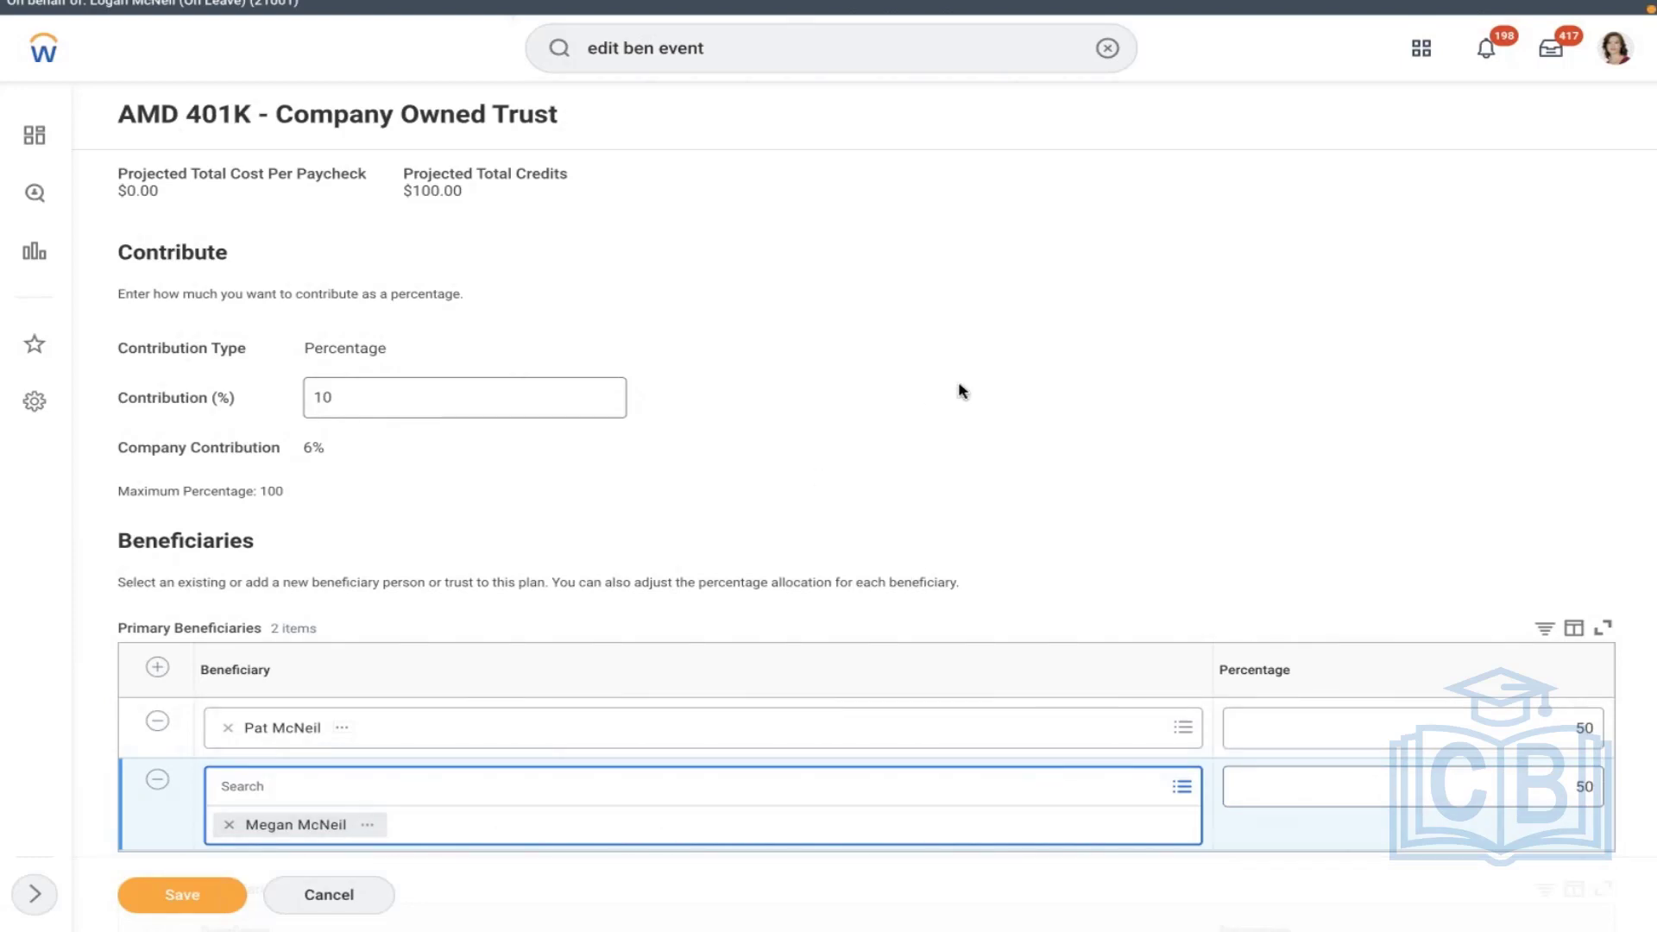
pyautogui.scroll(-2, 960, 389)
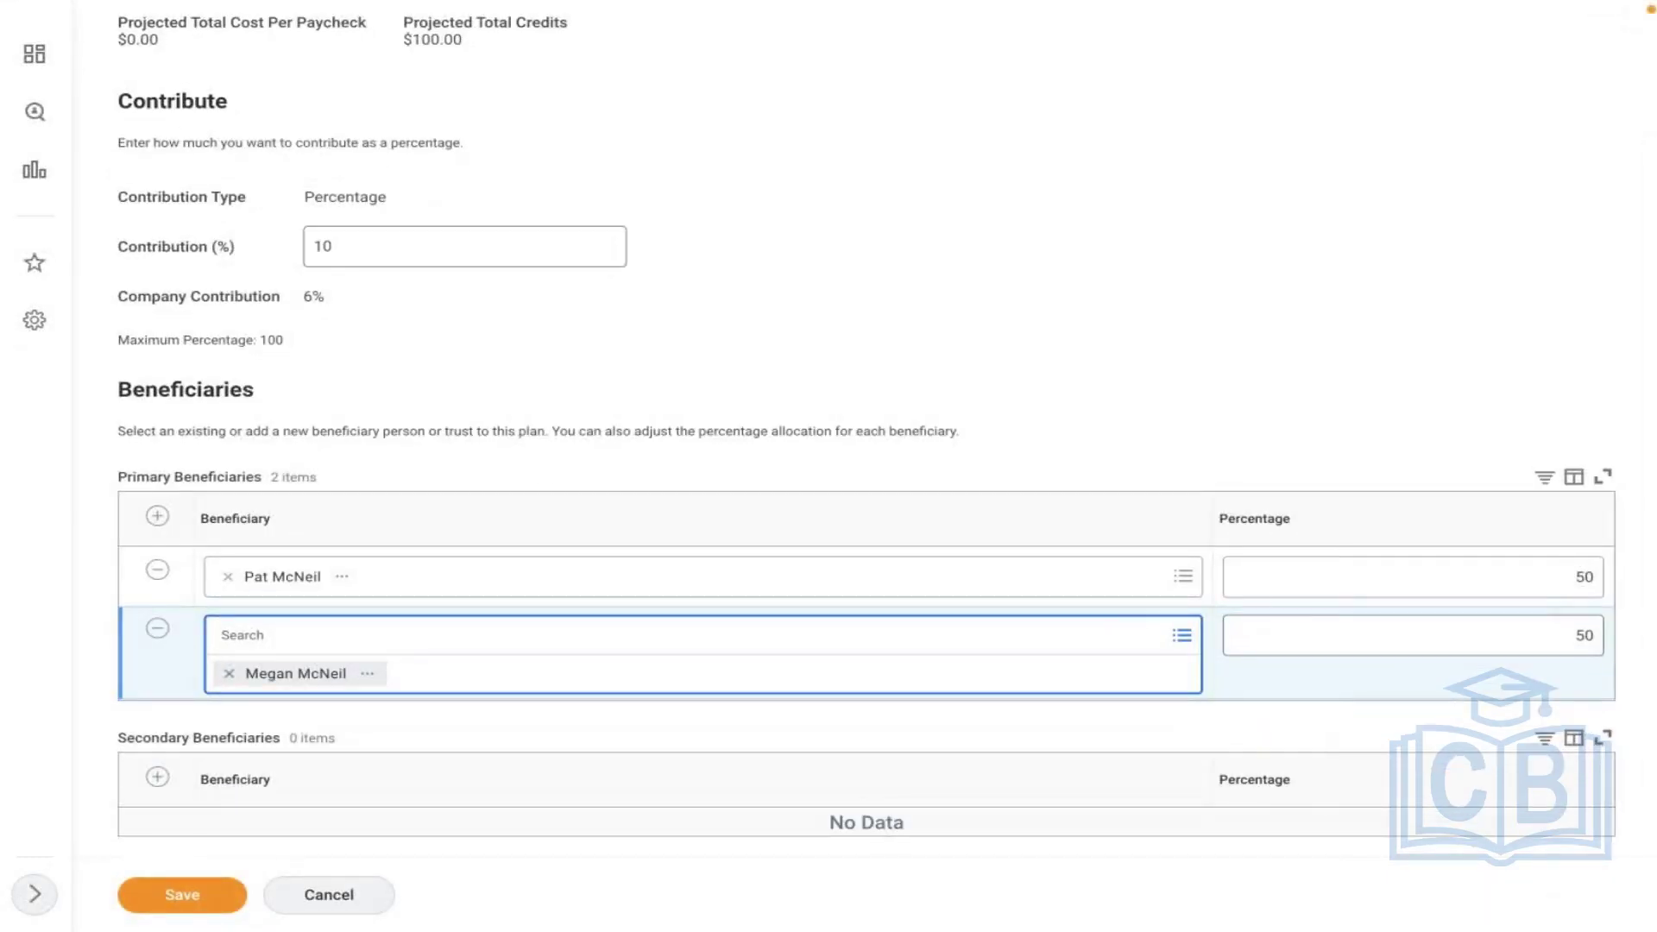
pyautogui.click(182, 896)
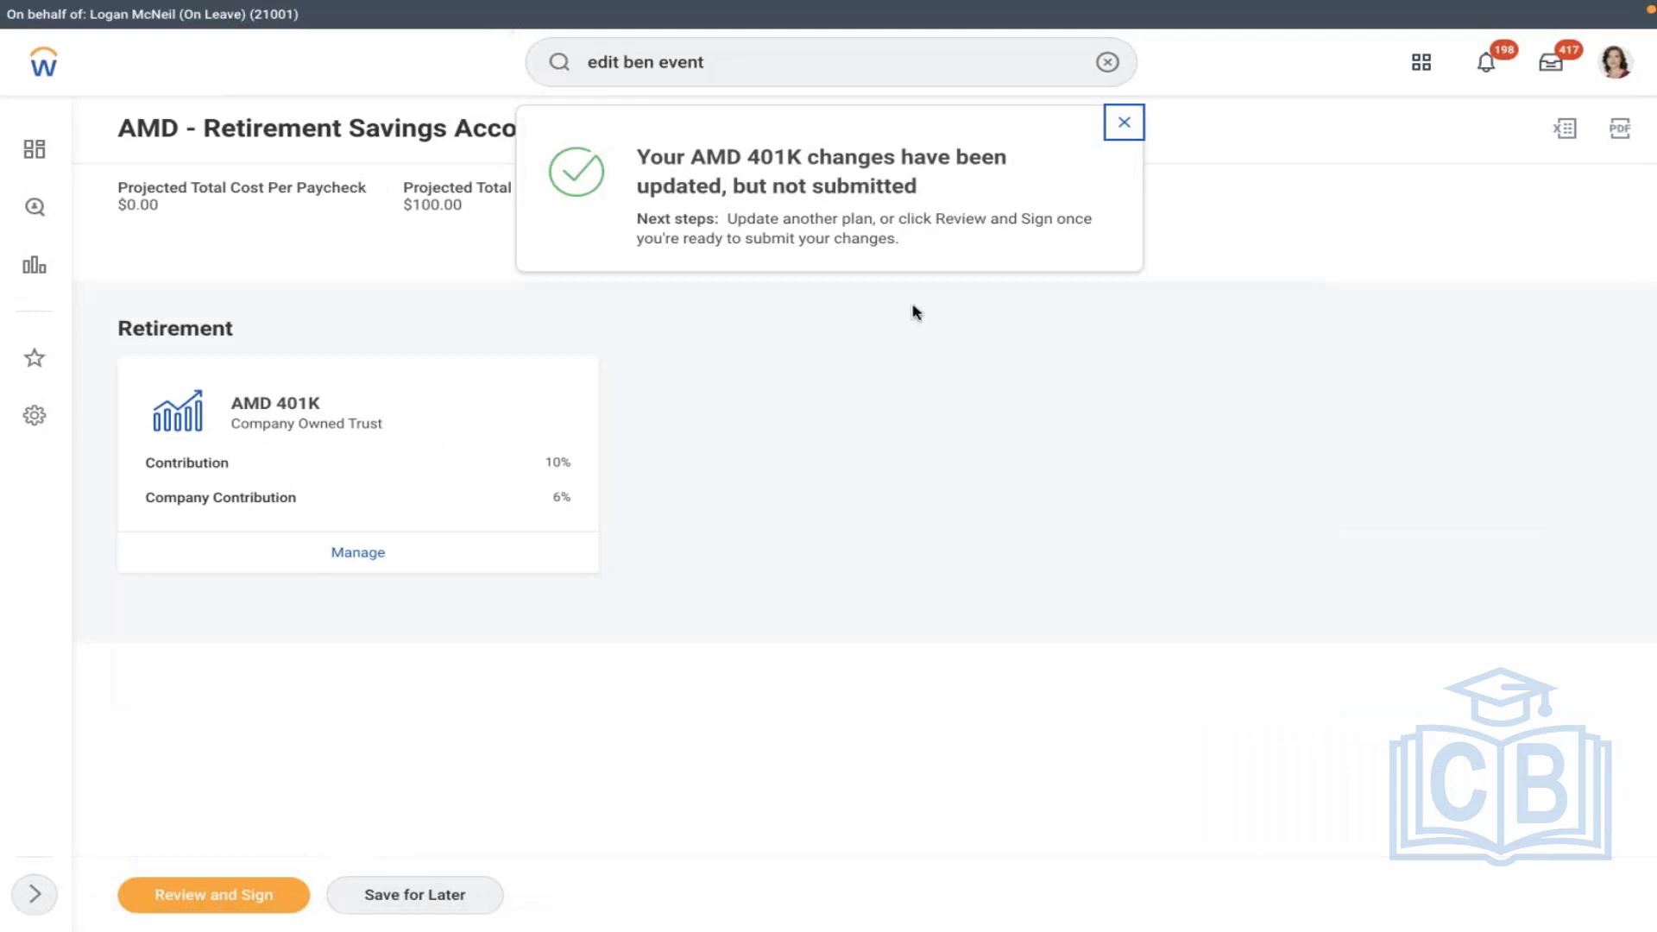
# Step: Sign and submit the AMD 401K elections at 10%, then open the 2022 Benefits Statement
pyautogui.click(218, 895)
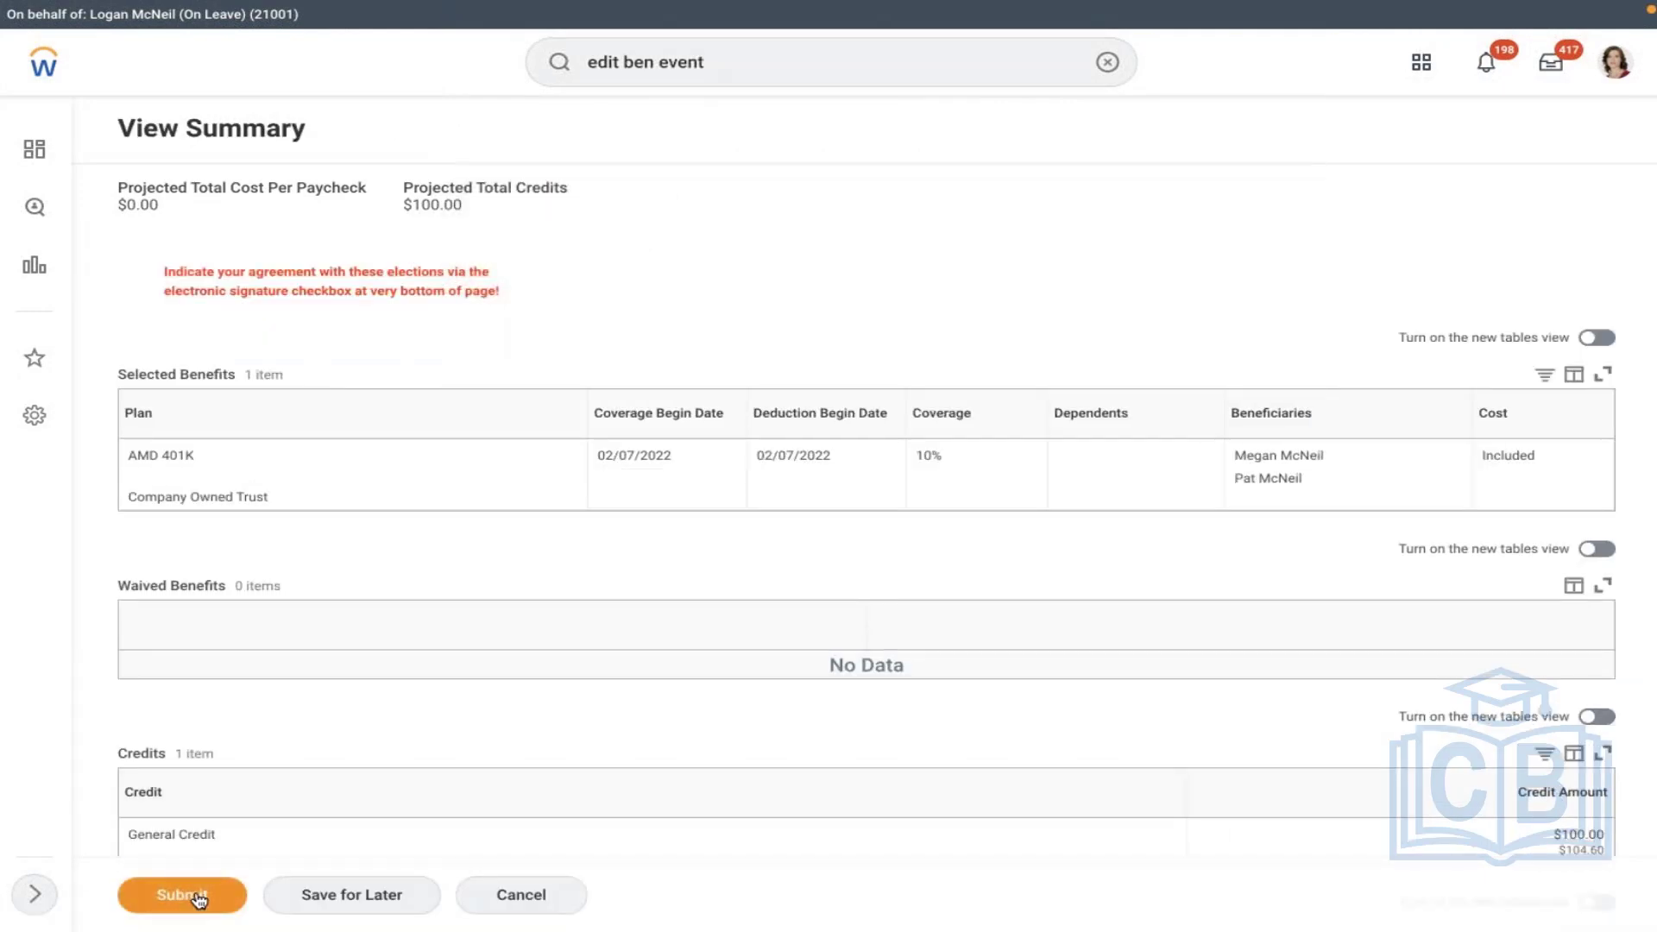
pyautogui.click(195, 897)
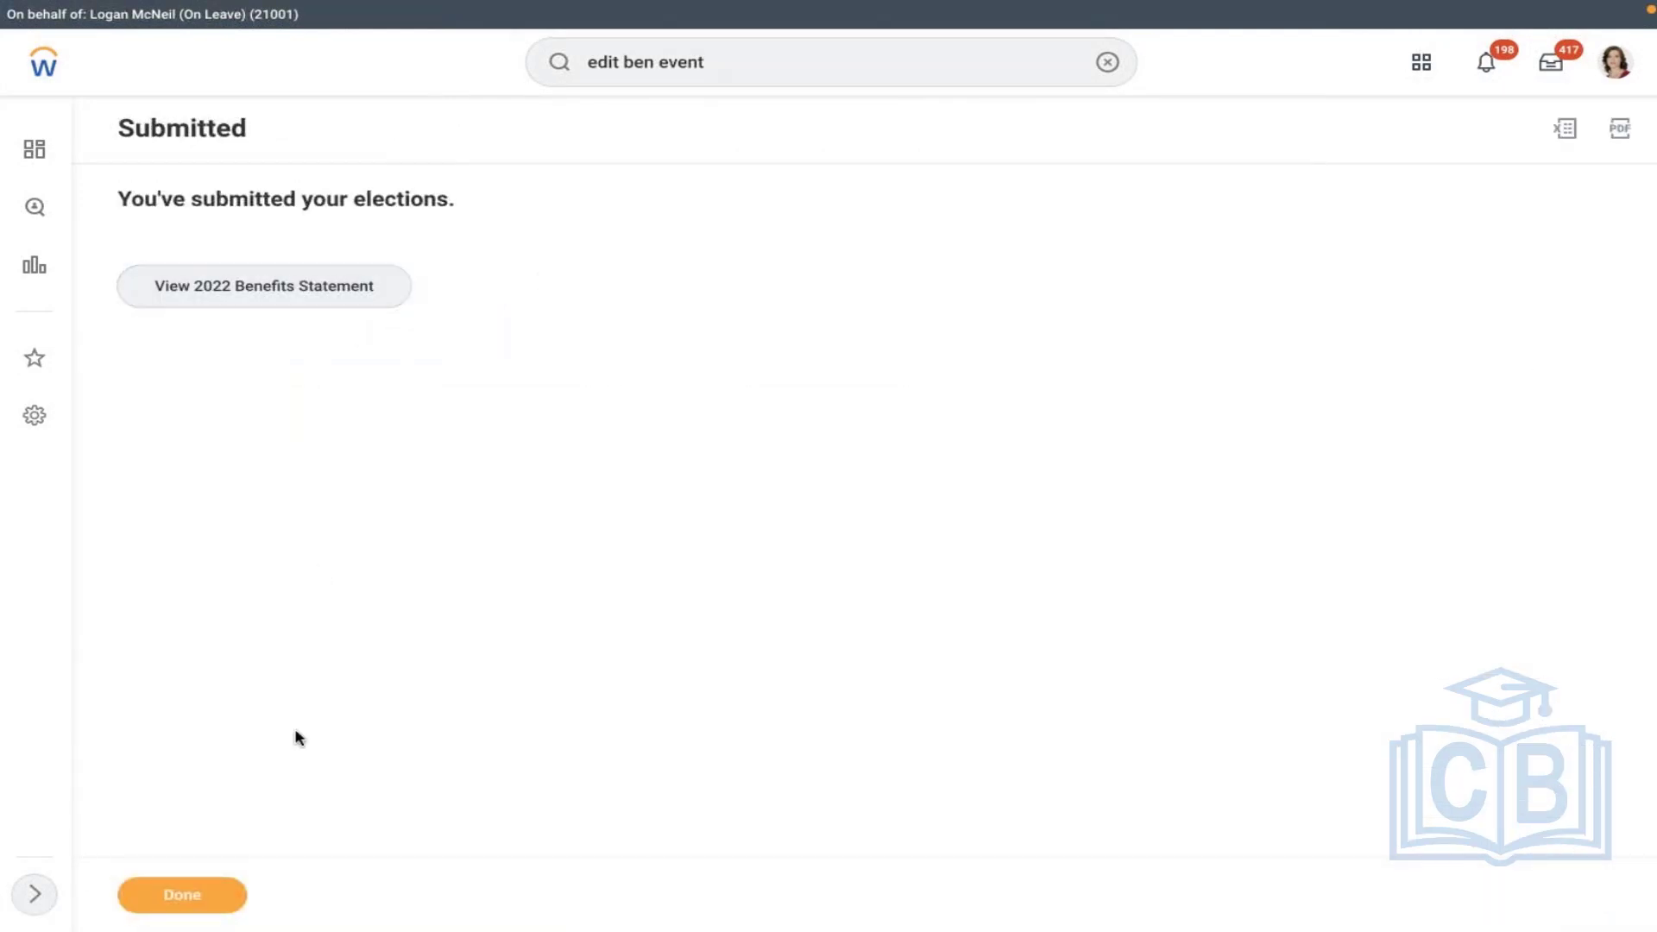
pyautogui.click(244, 308)
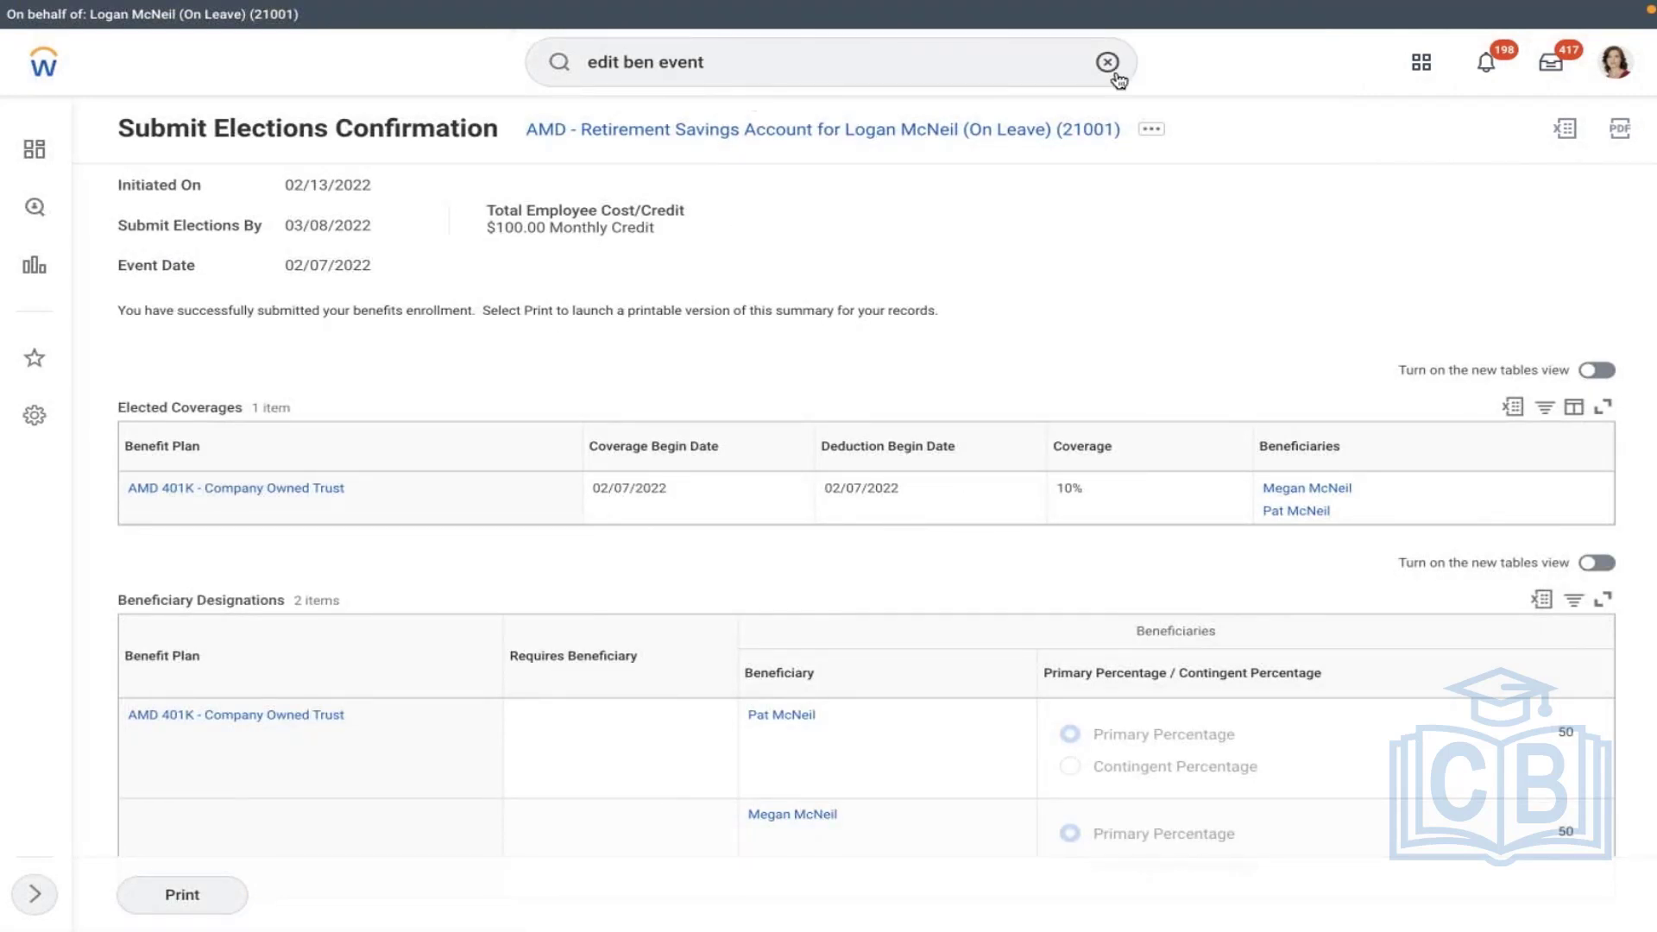
# Step: Open the worker's profile from the account menu and show its Benefits section
pyautogui.click(1611, 78)
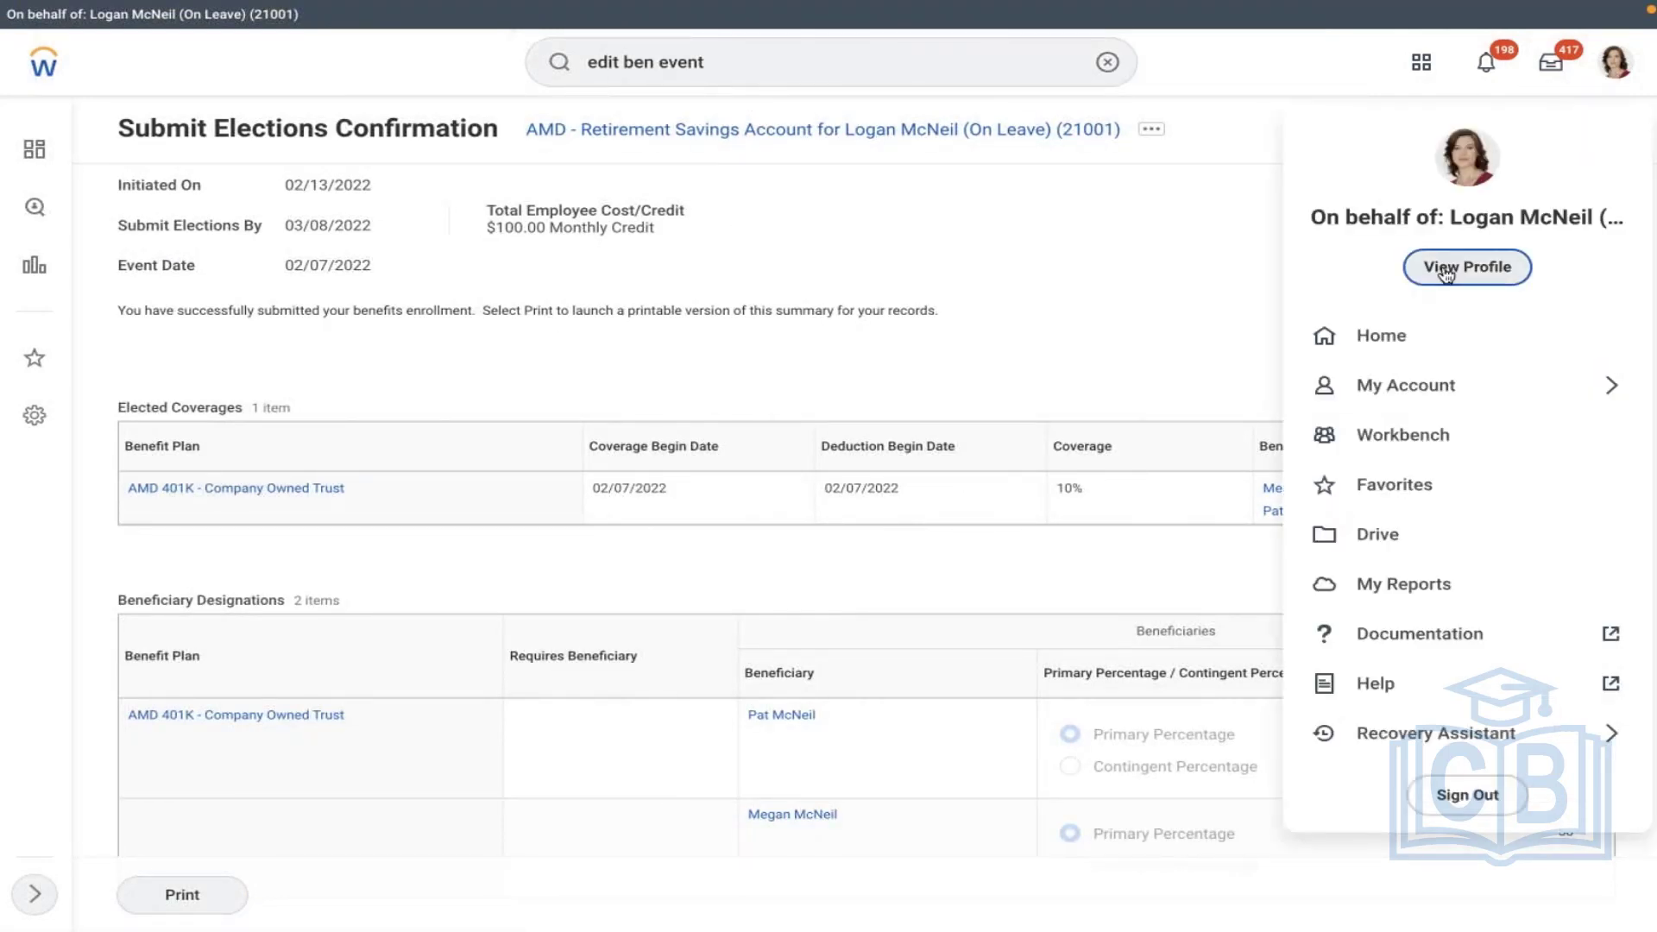
pyautogui.click(912, 250)
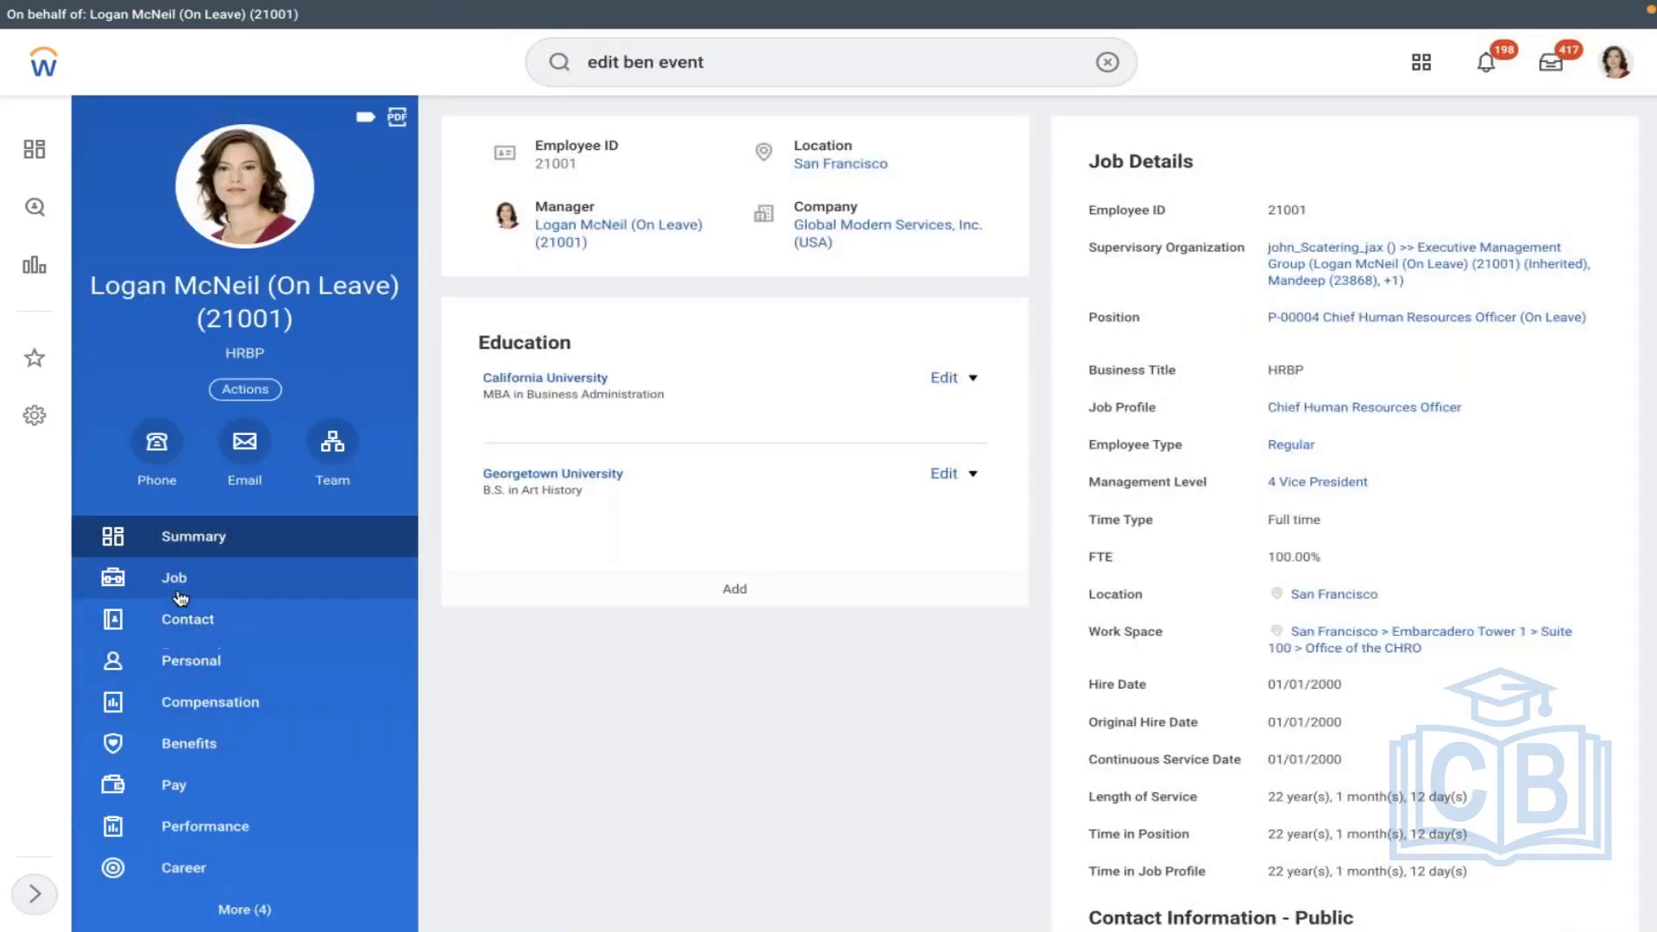
pyautogui.click(203, 746)
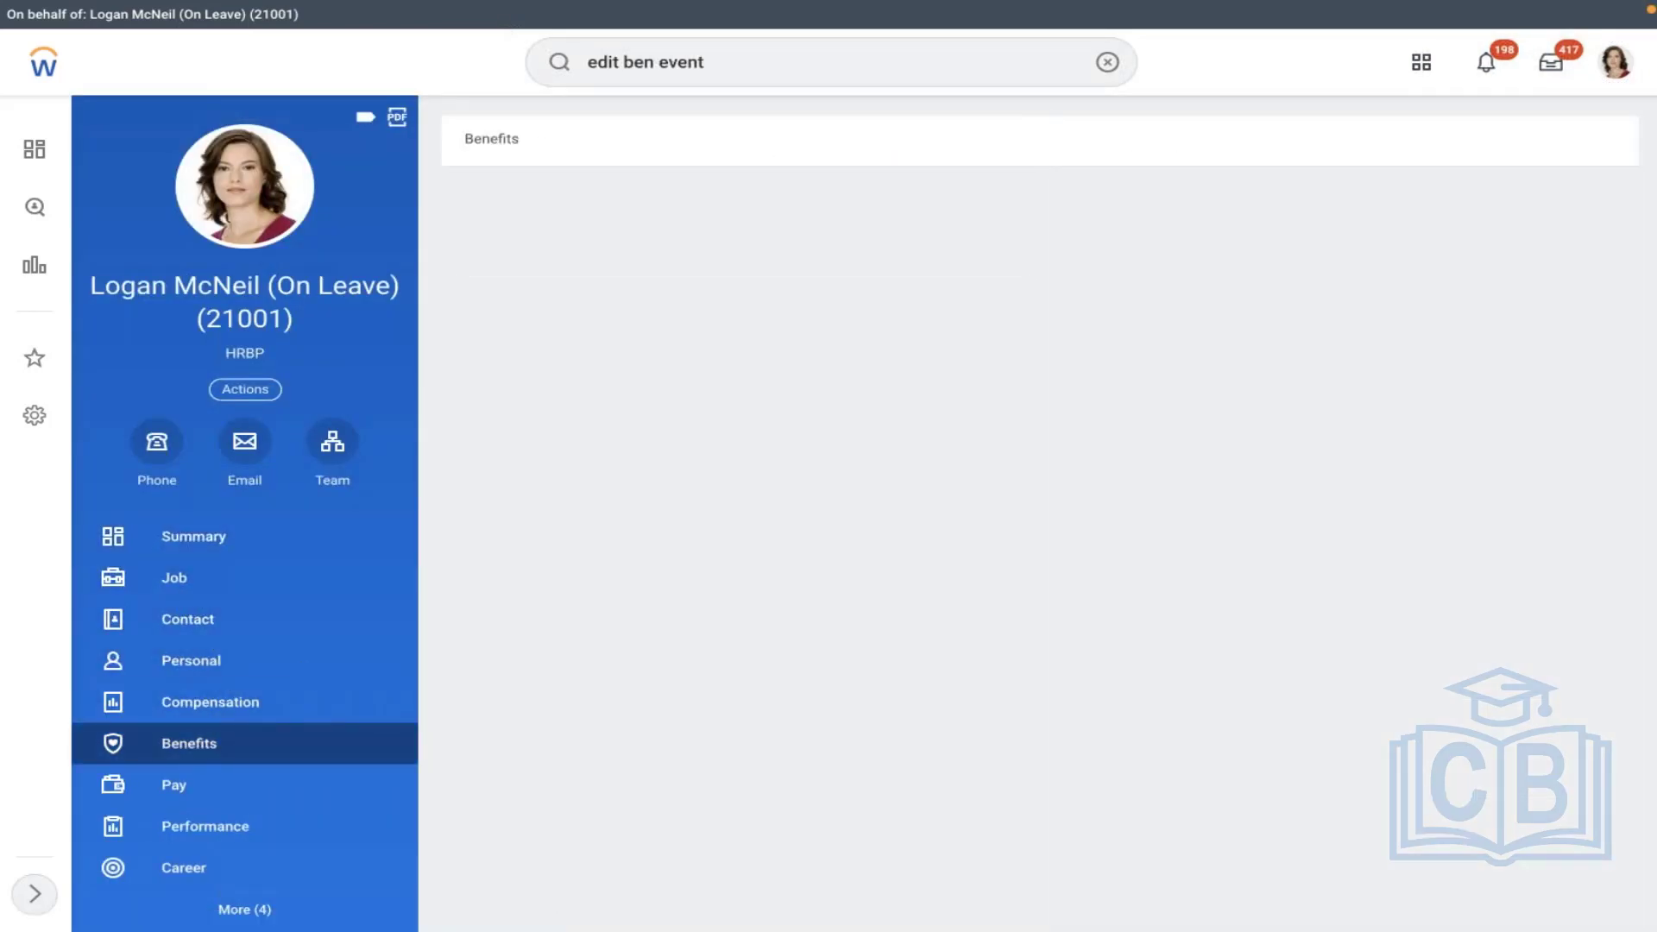